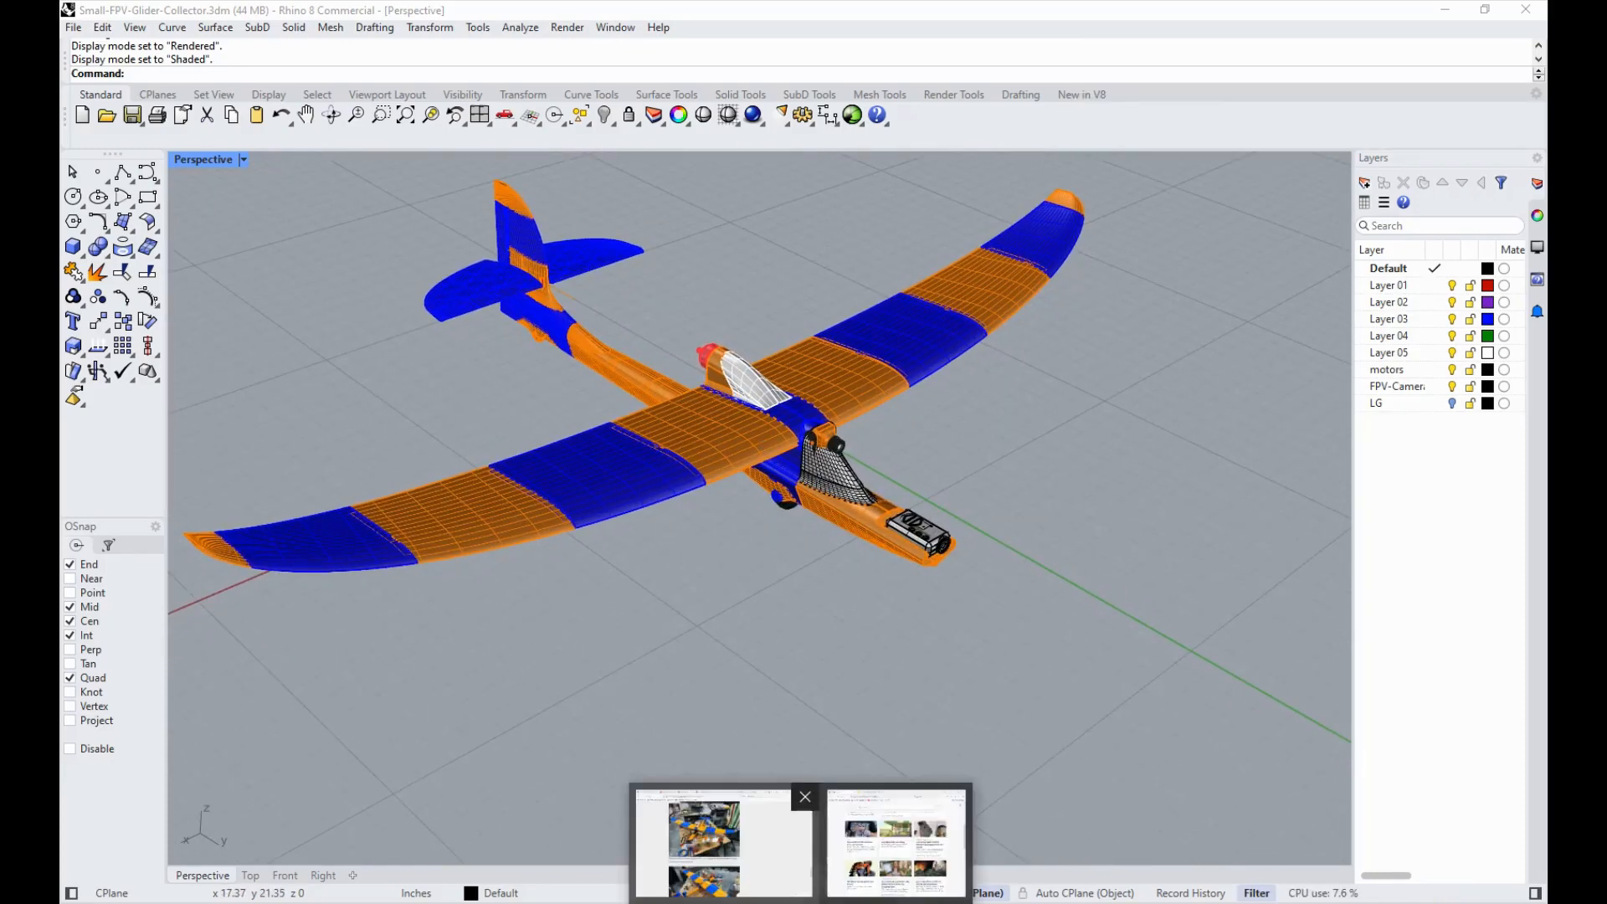
Step: Switch to Firefox and look through the 3D printed RC aircraft article, covering its assembly photos, printed parts and model renderings
left_click(781, 833)
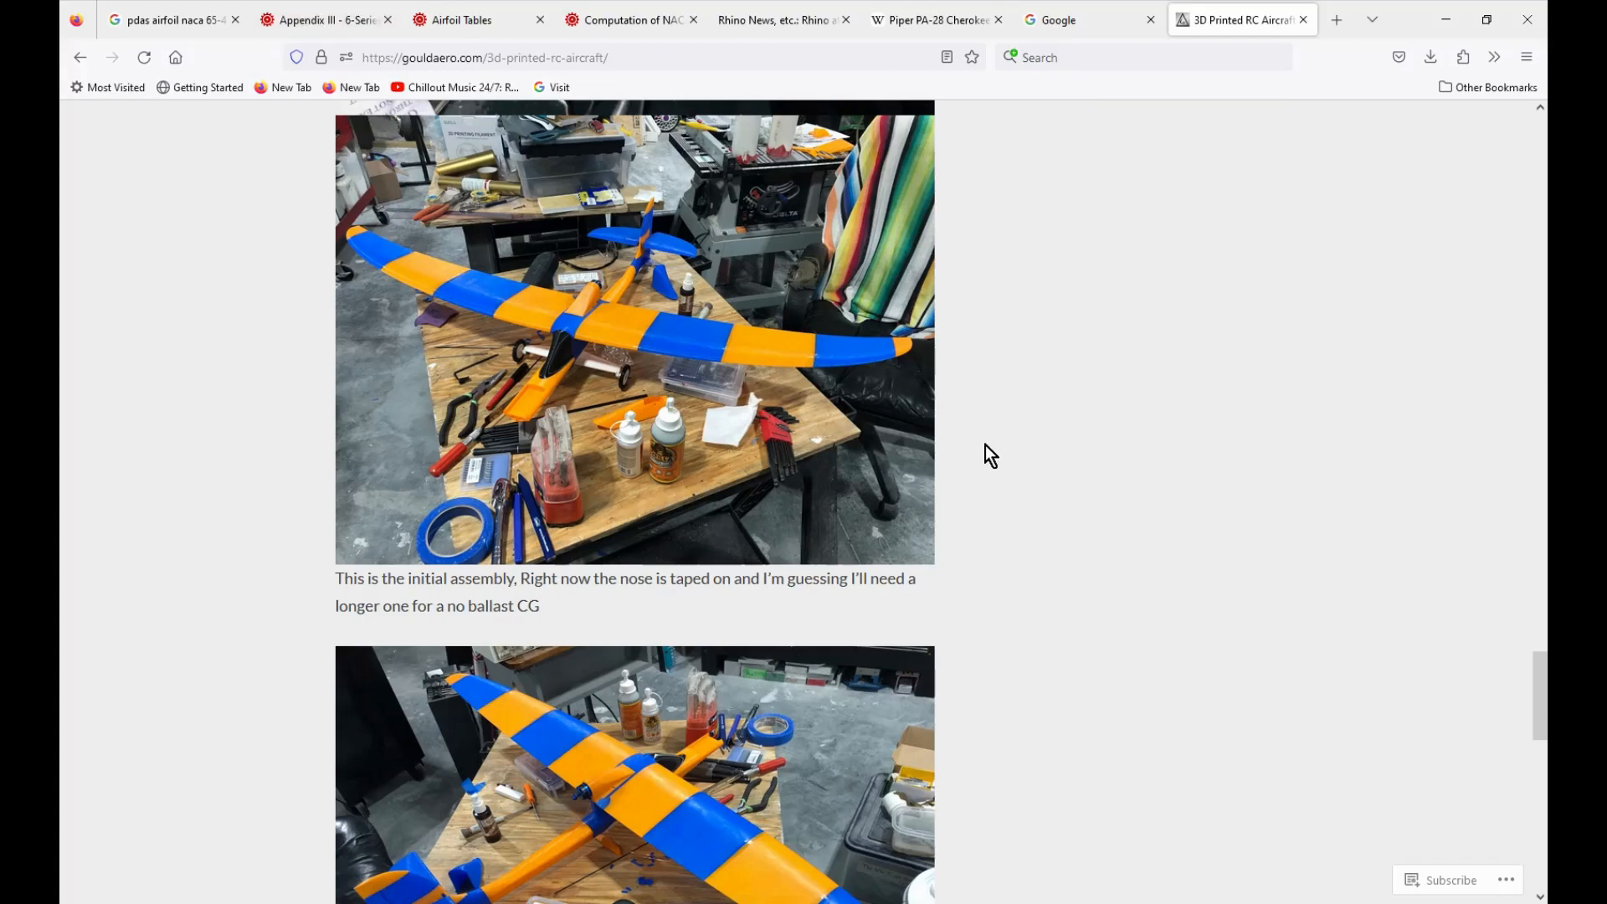
scroll(985, 444, "down", 5)
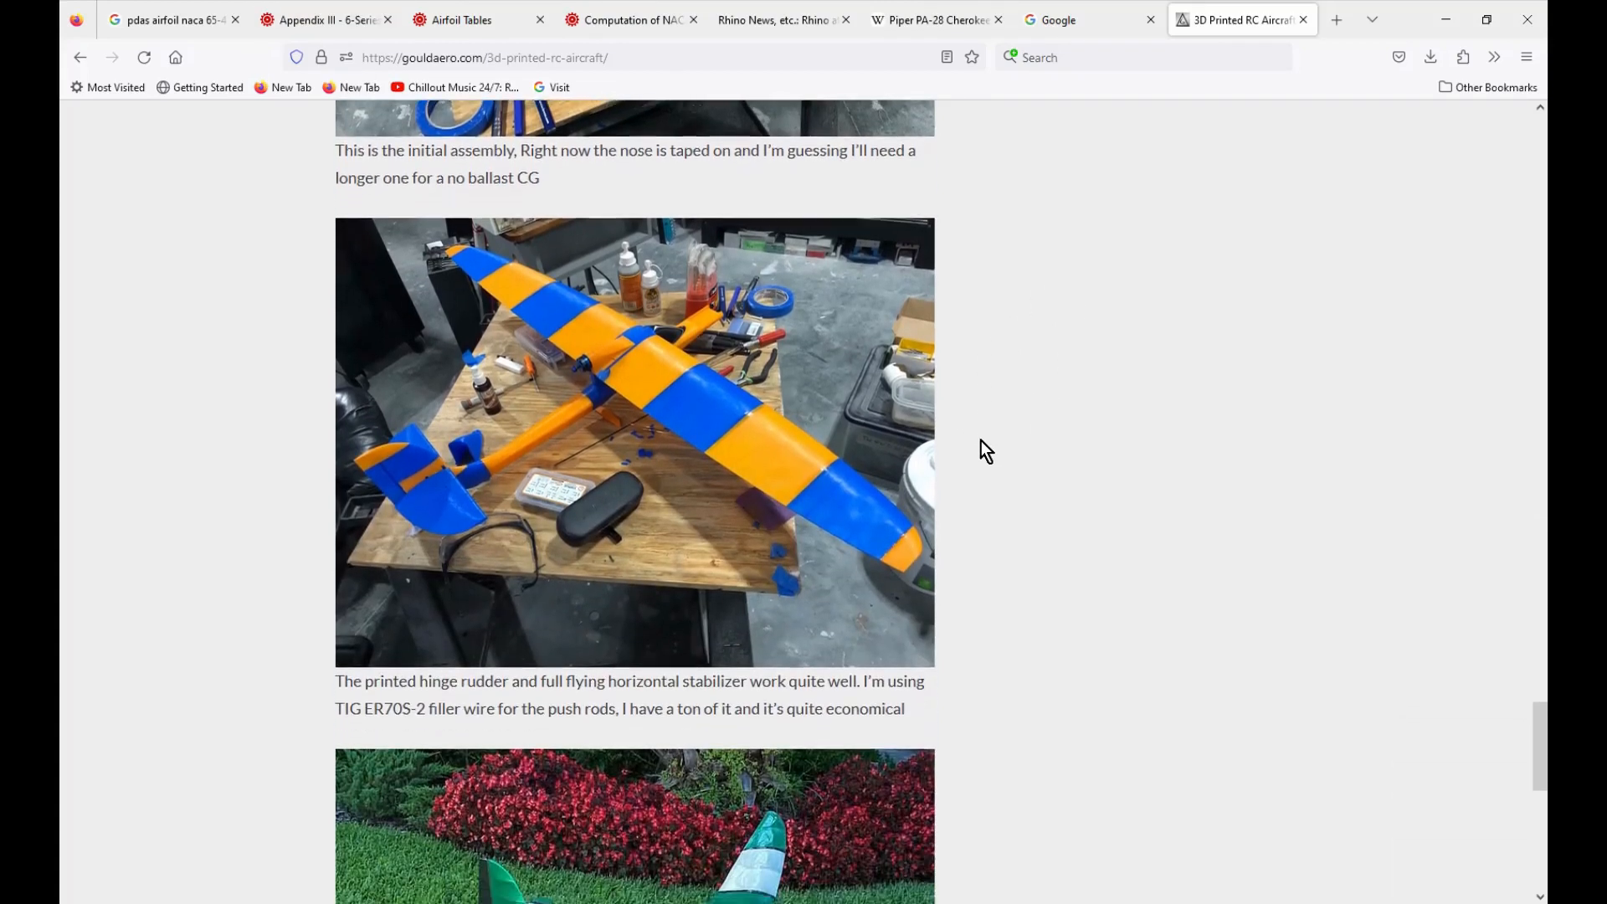
scroll(981, 440, "down", 2)
scroll(981, 440, "up", 4)
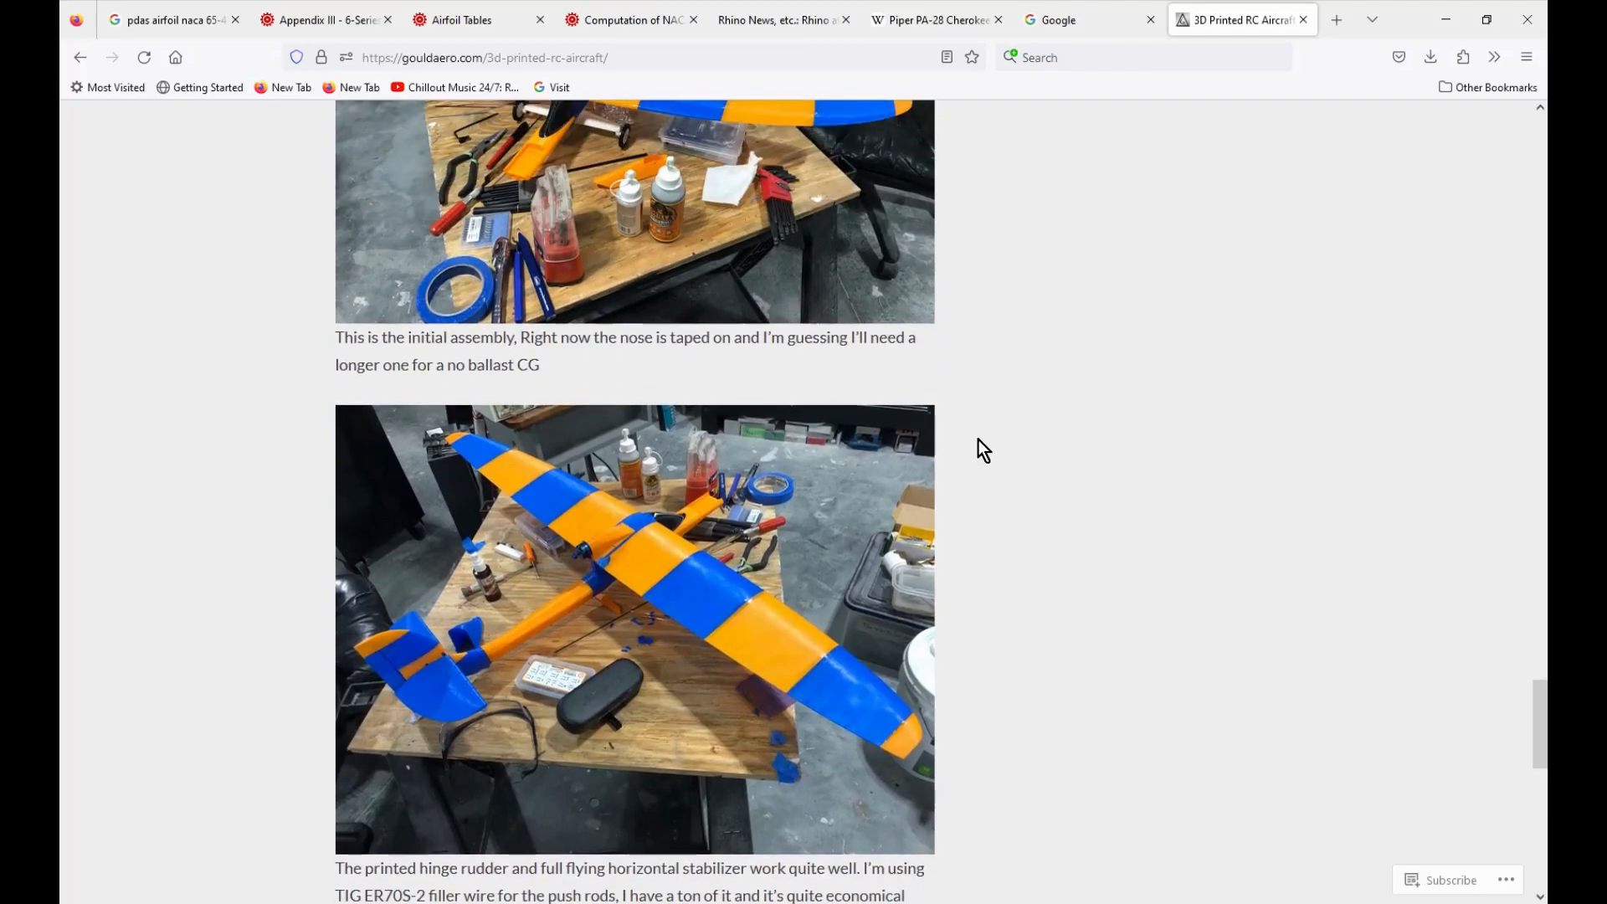
scroll(977, 440, "up", 12)
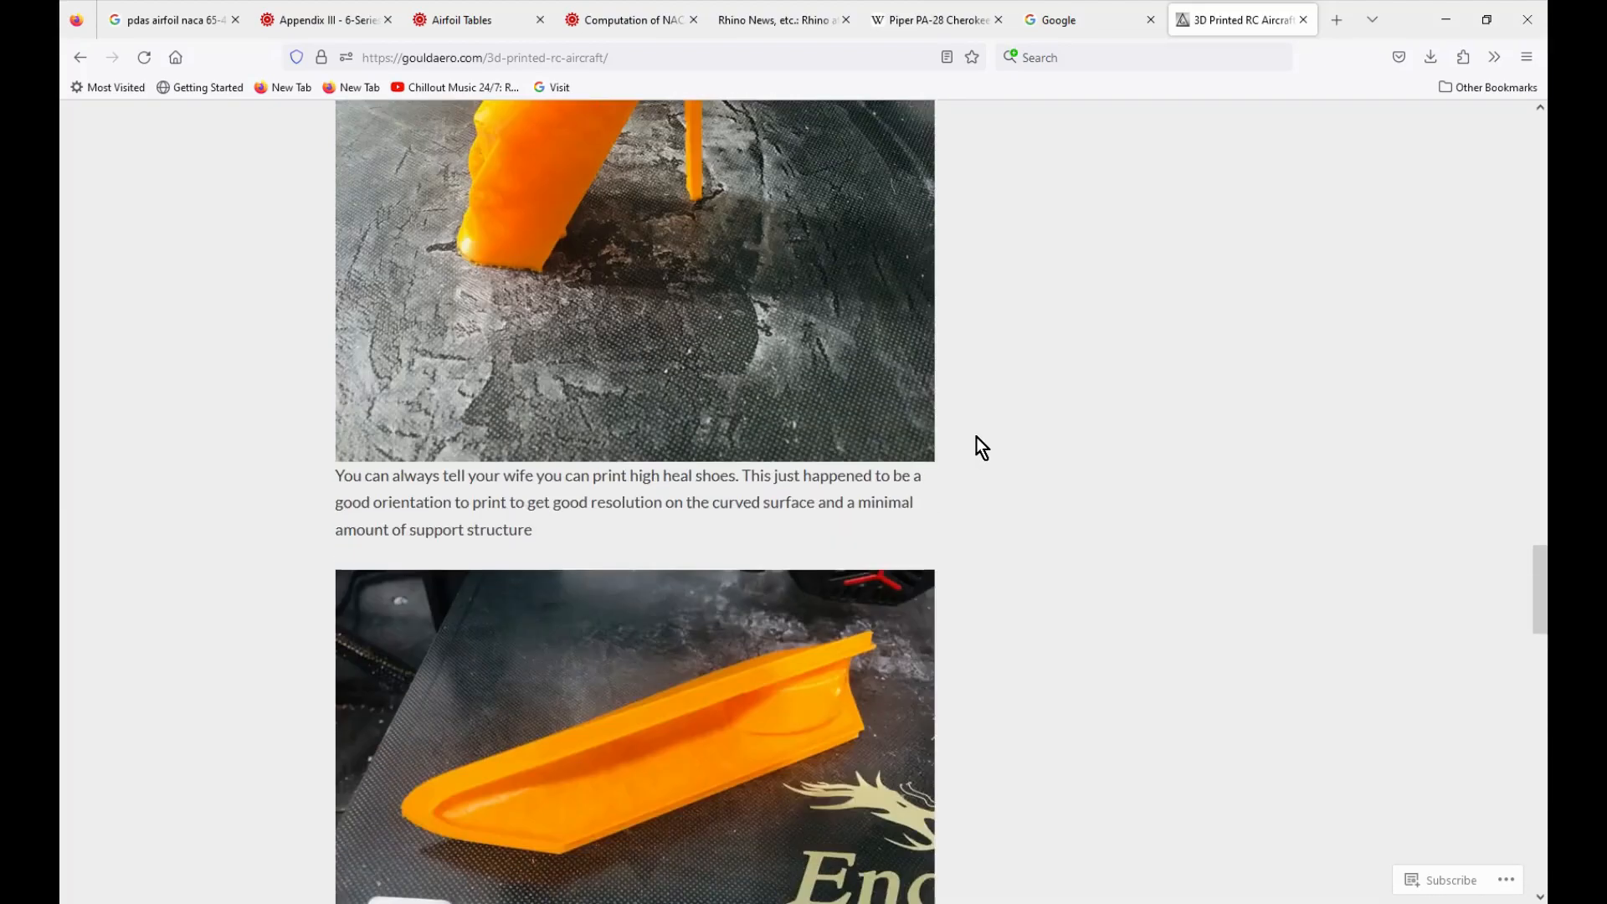
scroll(976, 437, "up", 20)
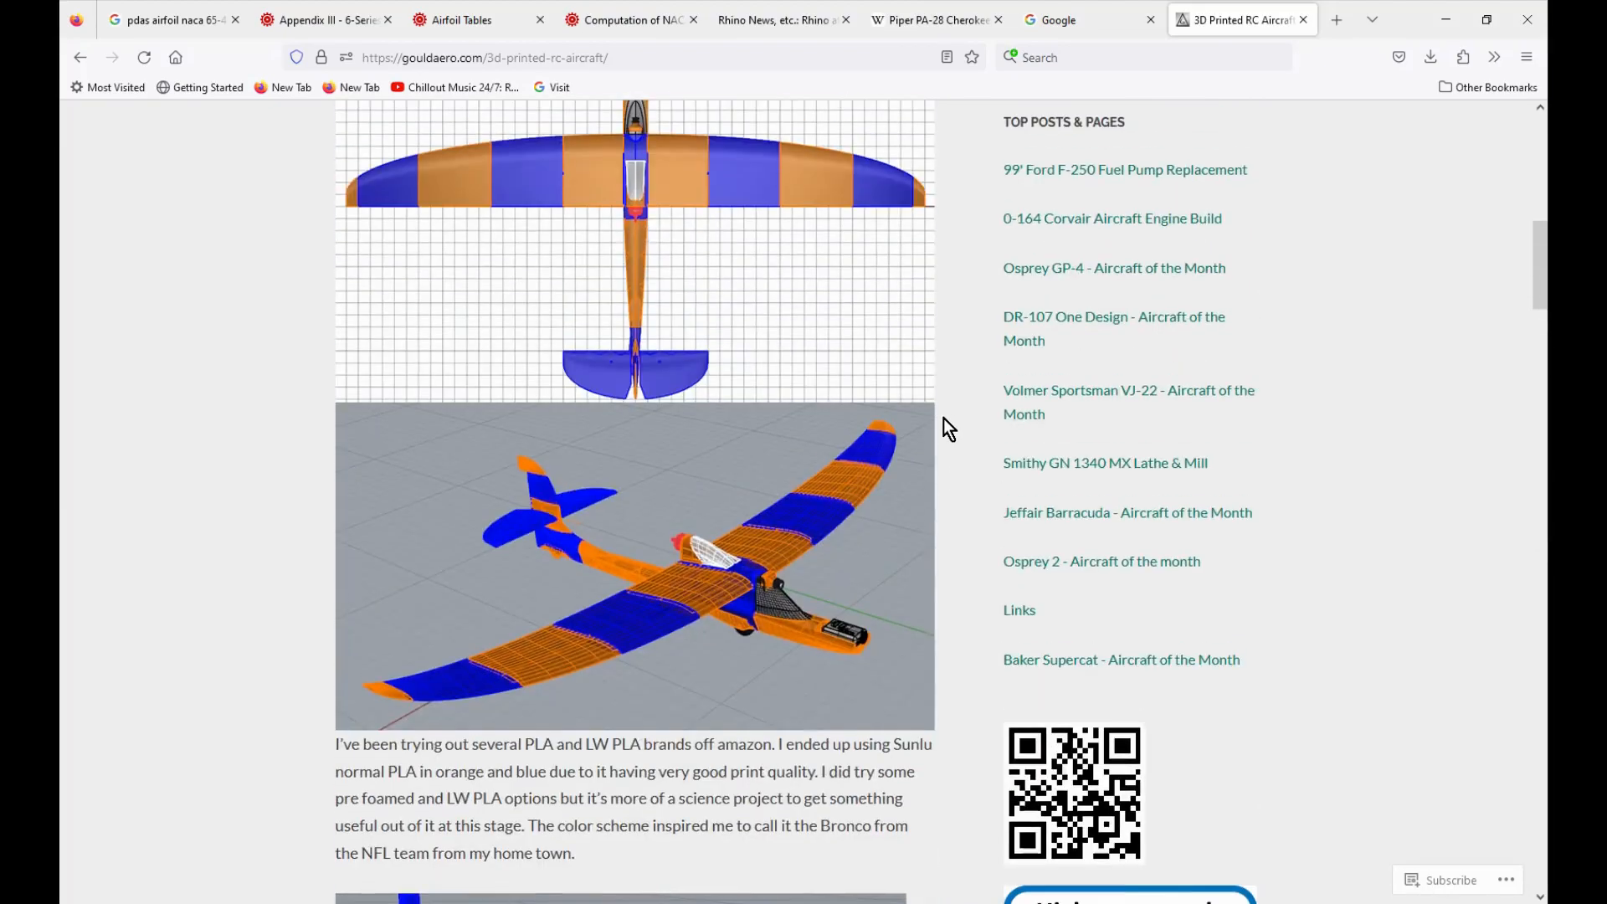
scroll(941, 423, "up", 6)
scroll(787, 482, "down", 3)
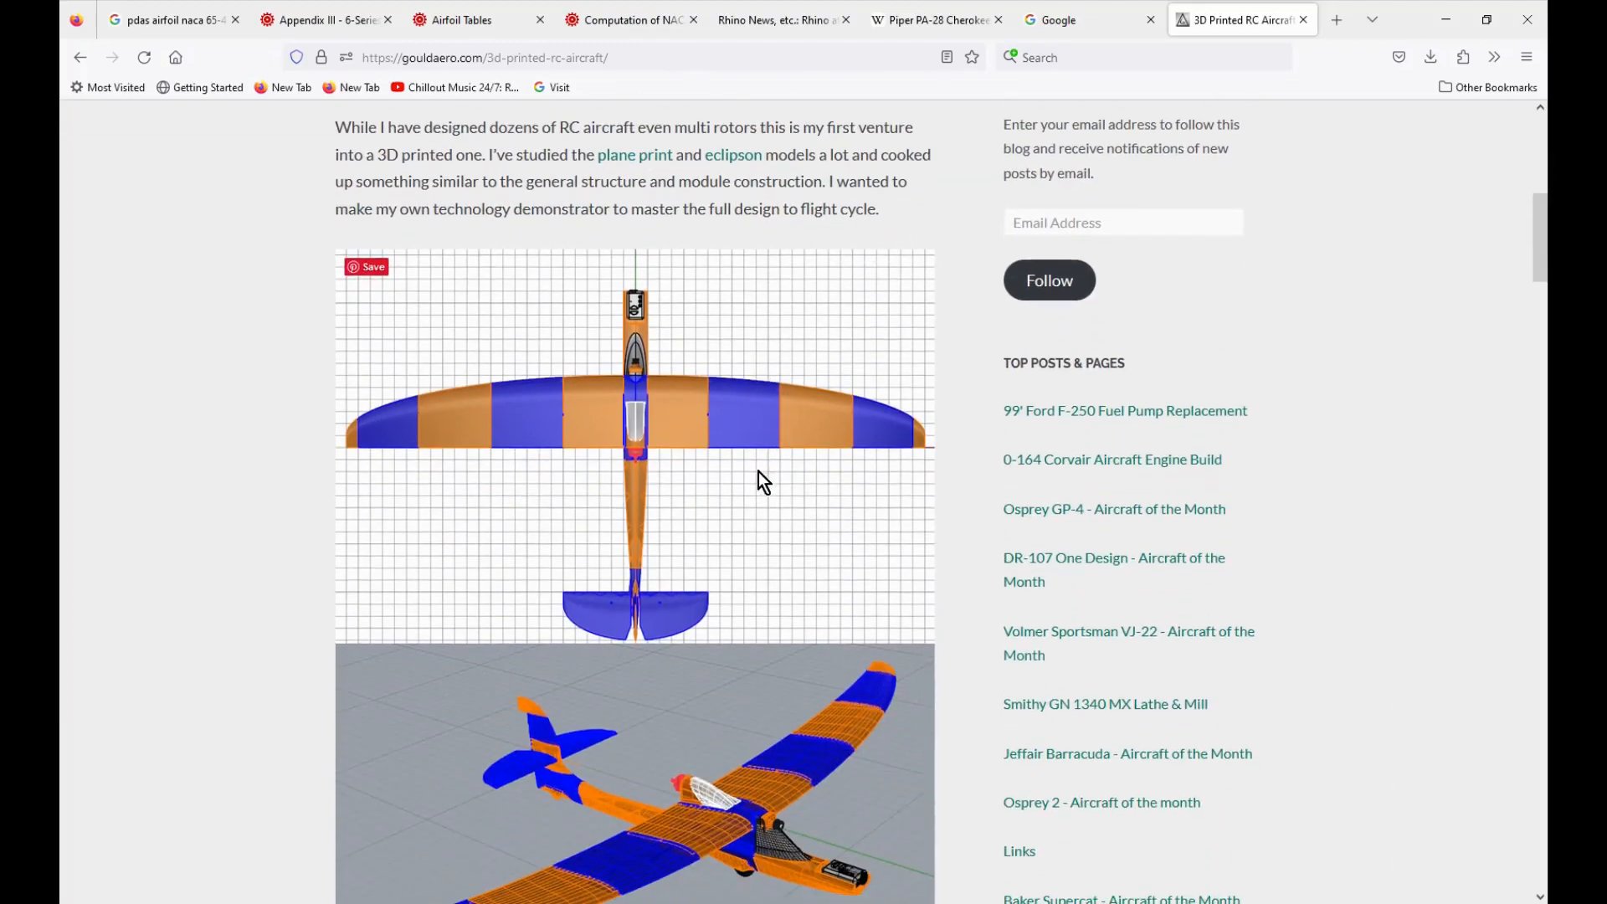
scroll(770, 477, "down", 20)
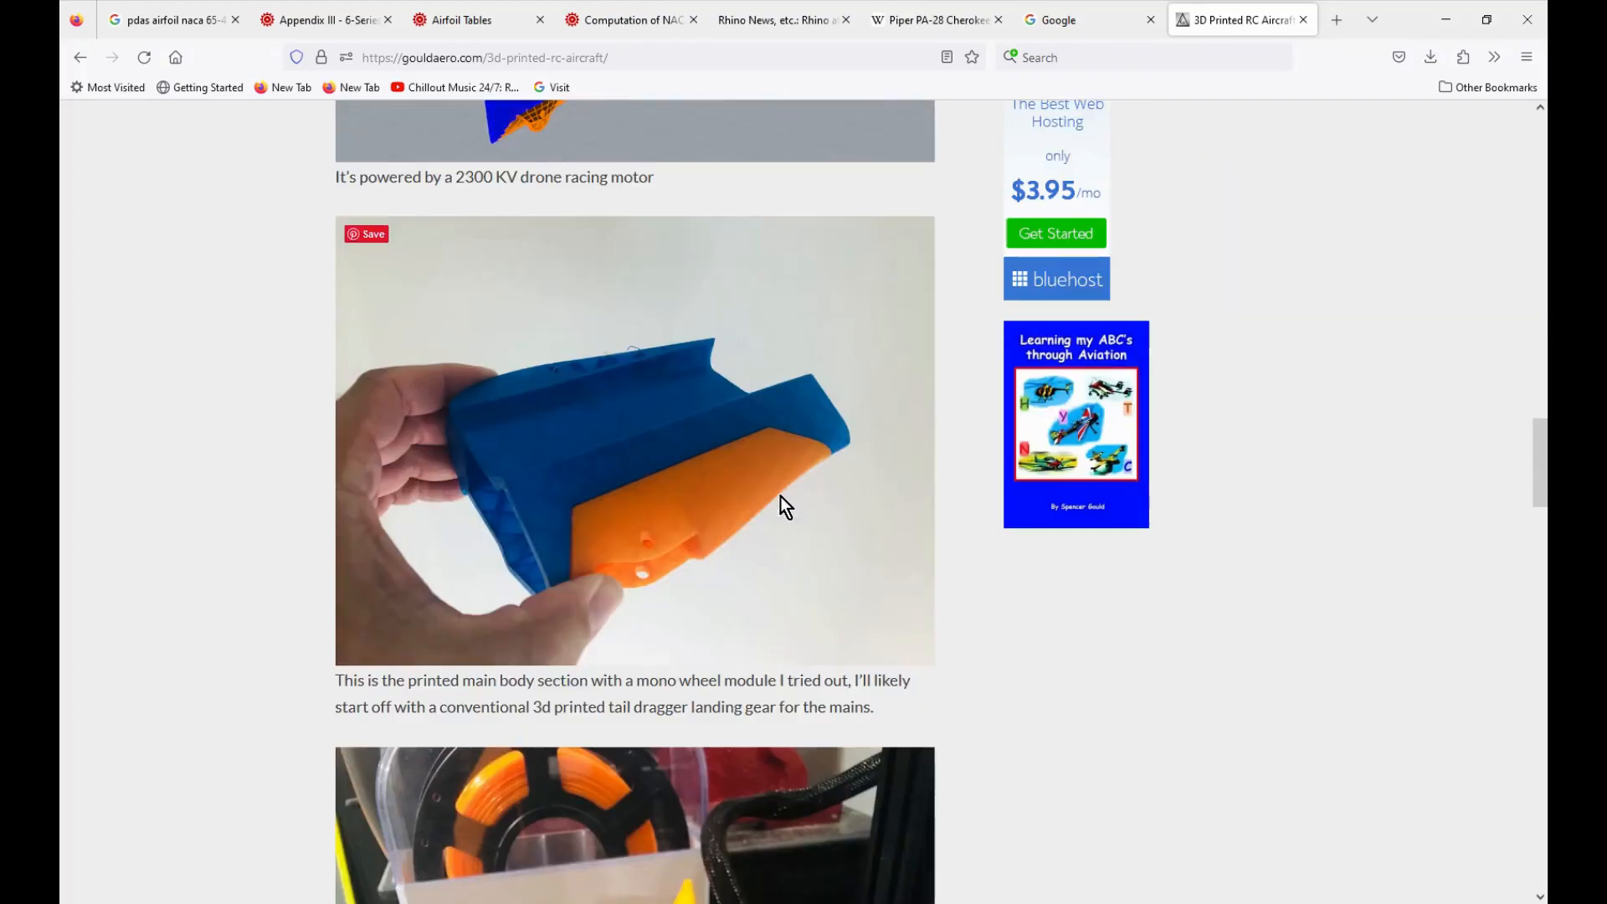
scroll(780, 496, "down", 20)
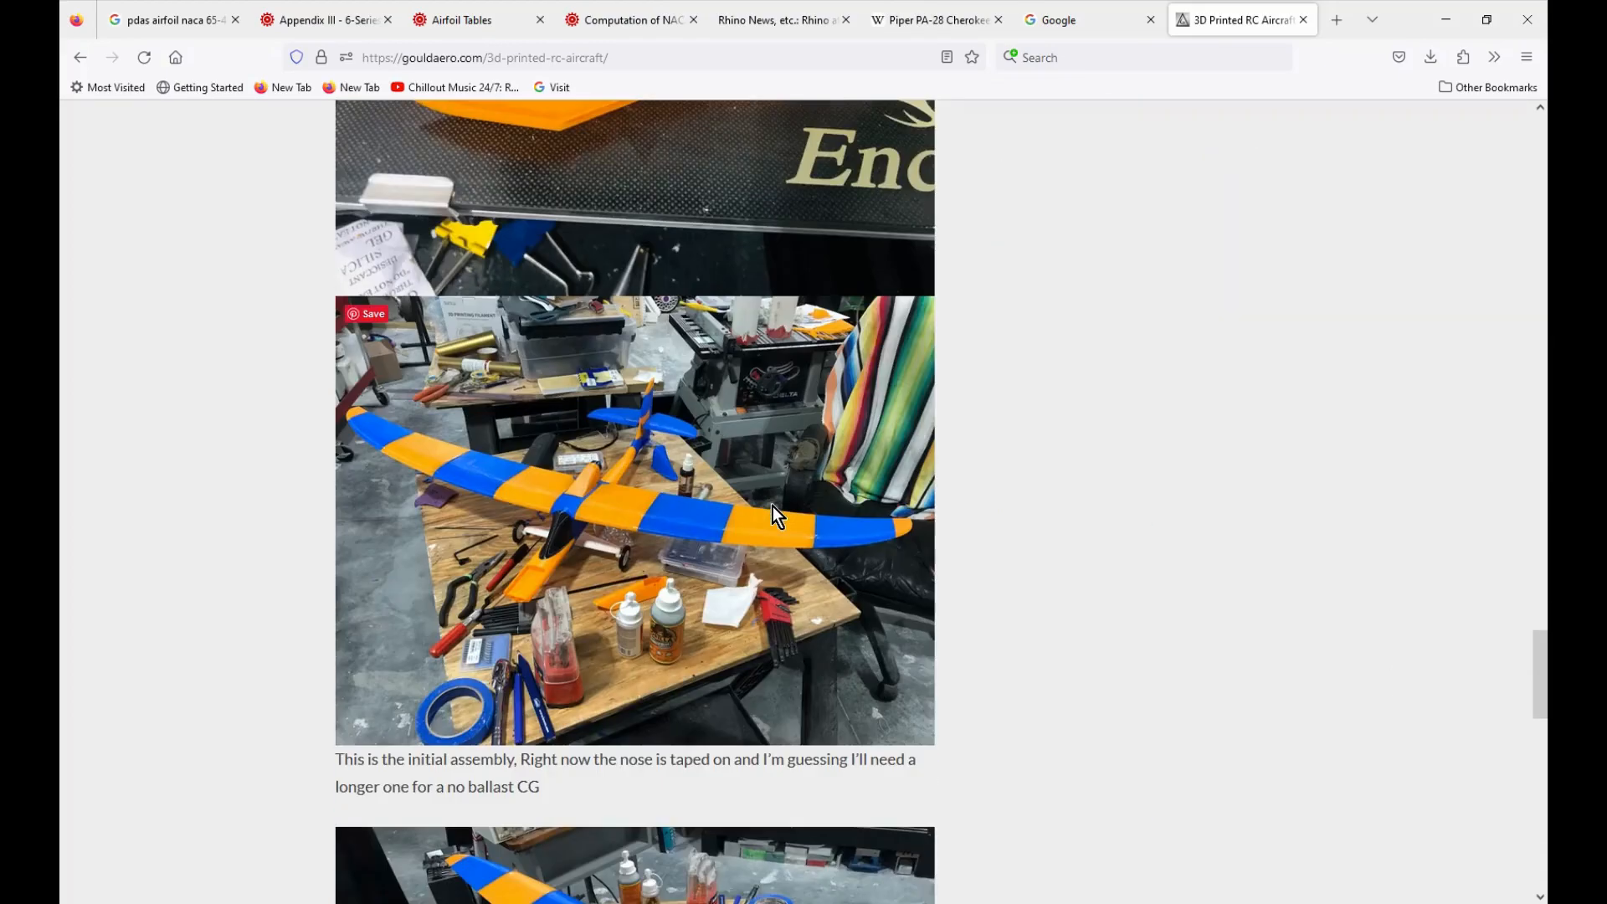
Step: Examine the photos of the assembled blue-and-orange aircraft and the green motor glider, and return to the glider model in Rhino
scroll(772, 506, "down", 3)
scroll(776, 524, "down", 1)
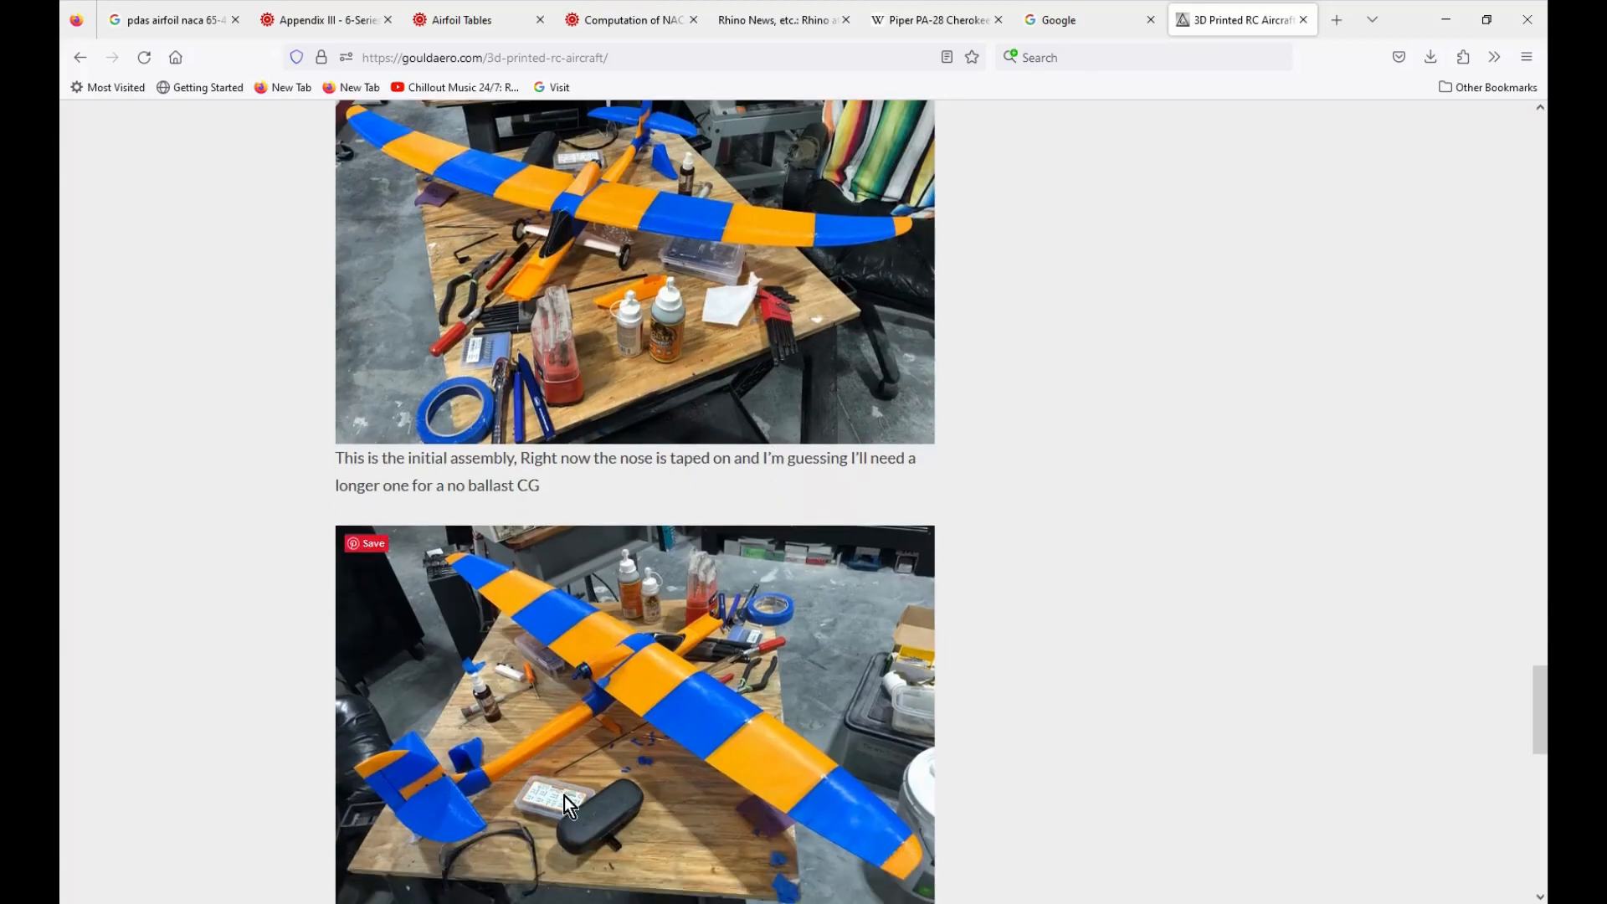
scroll(705, 628, "down", 4)
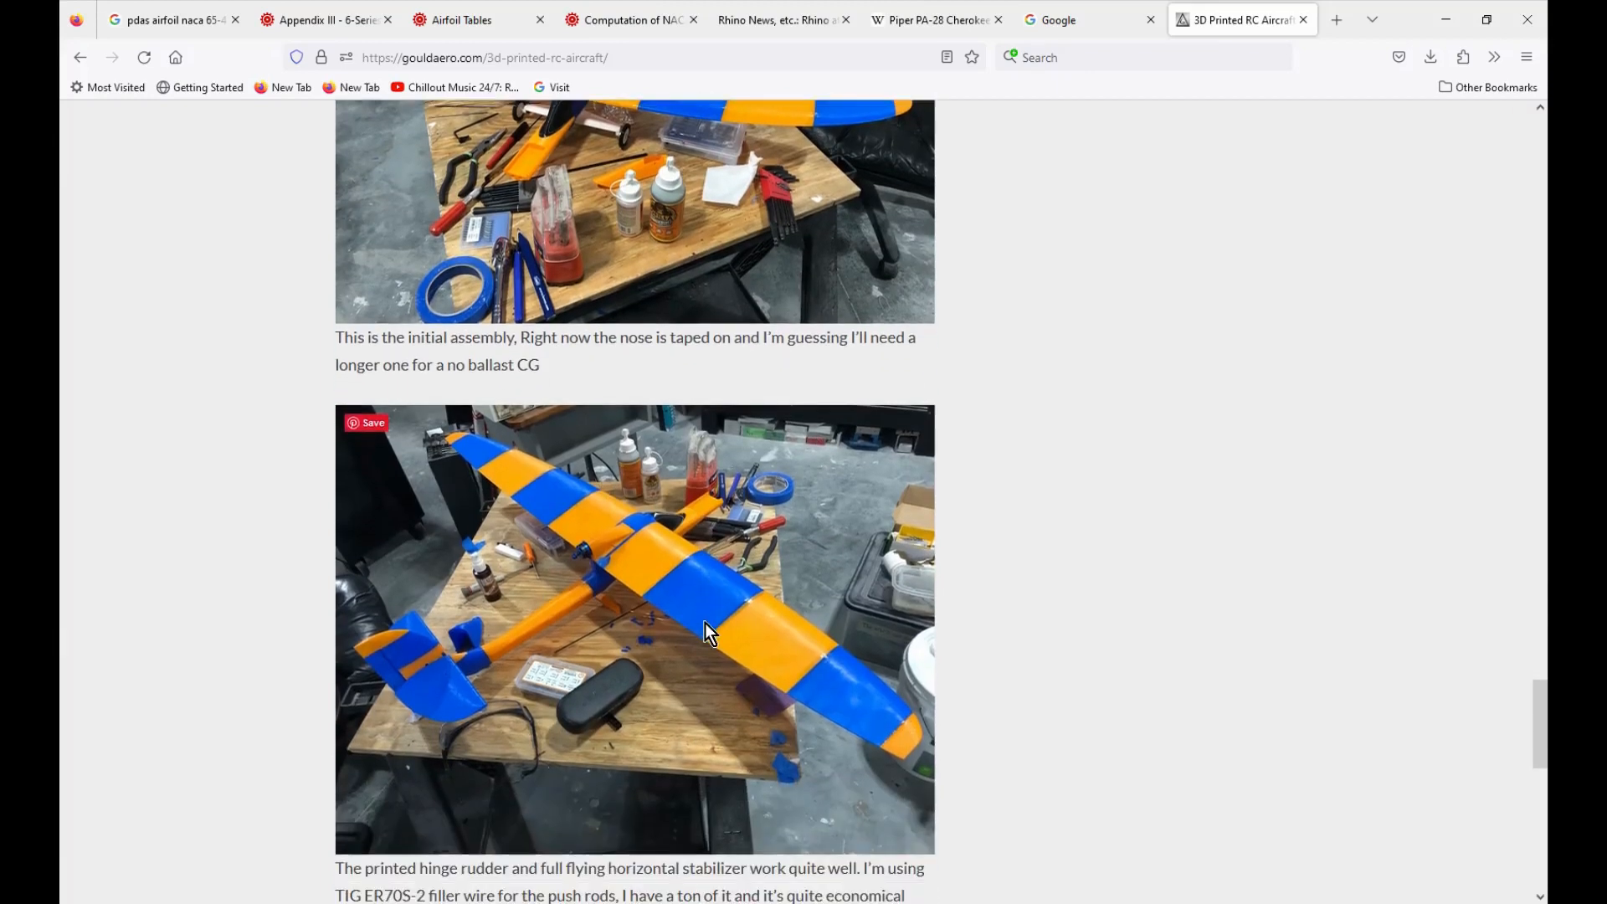
scroll(651, 548, "down", 2)
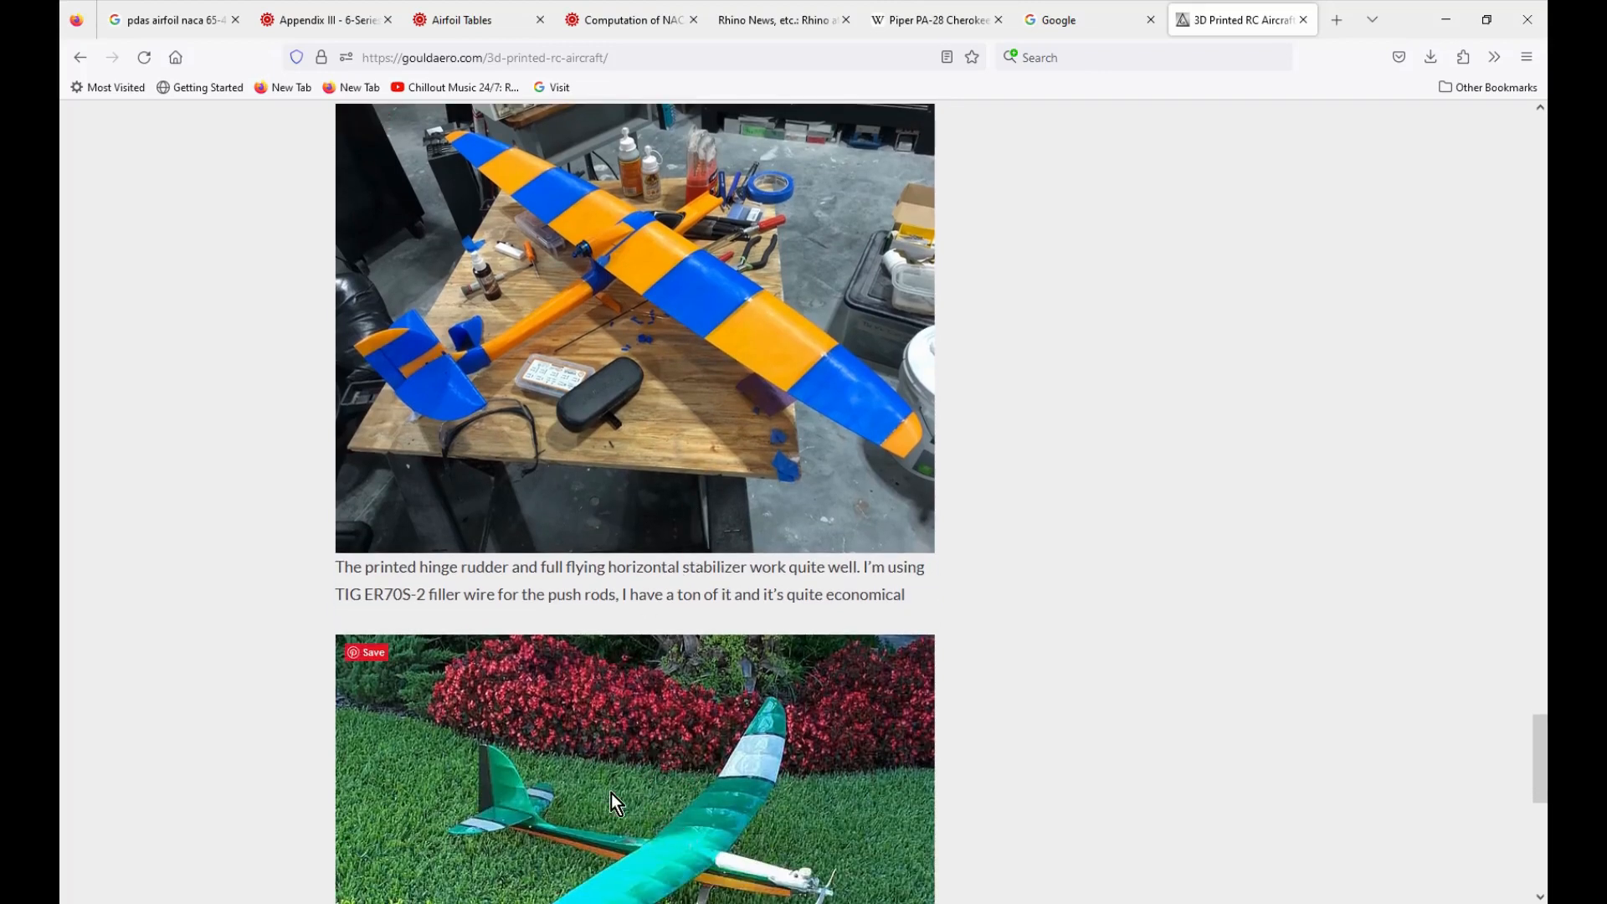
scroll(617, 802, "down", 3)
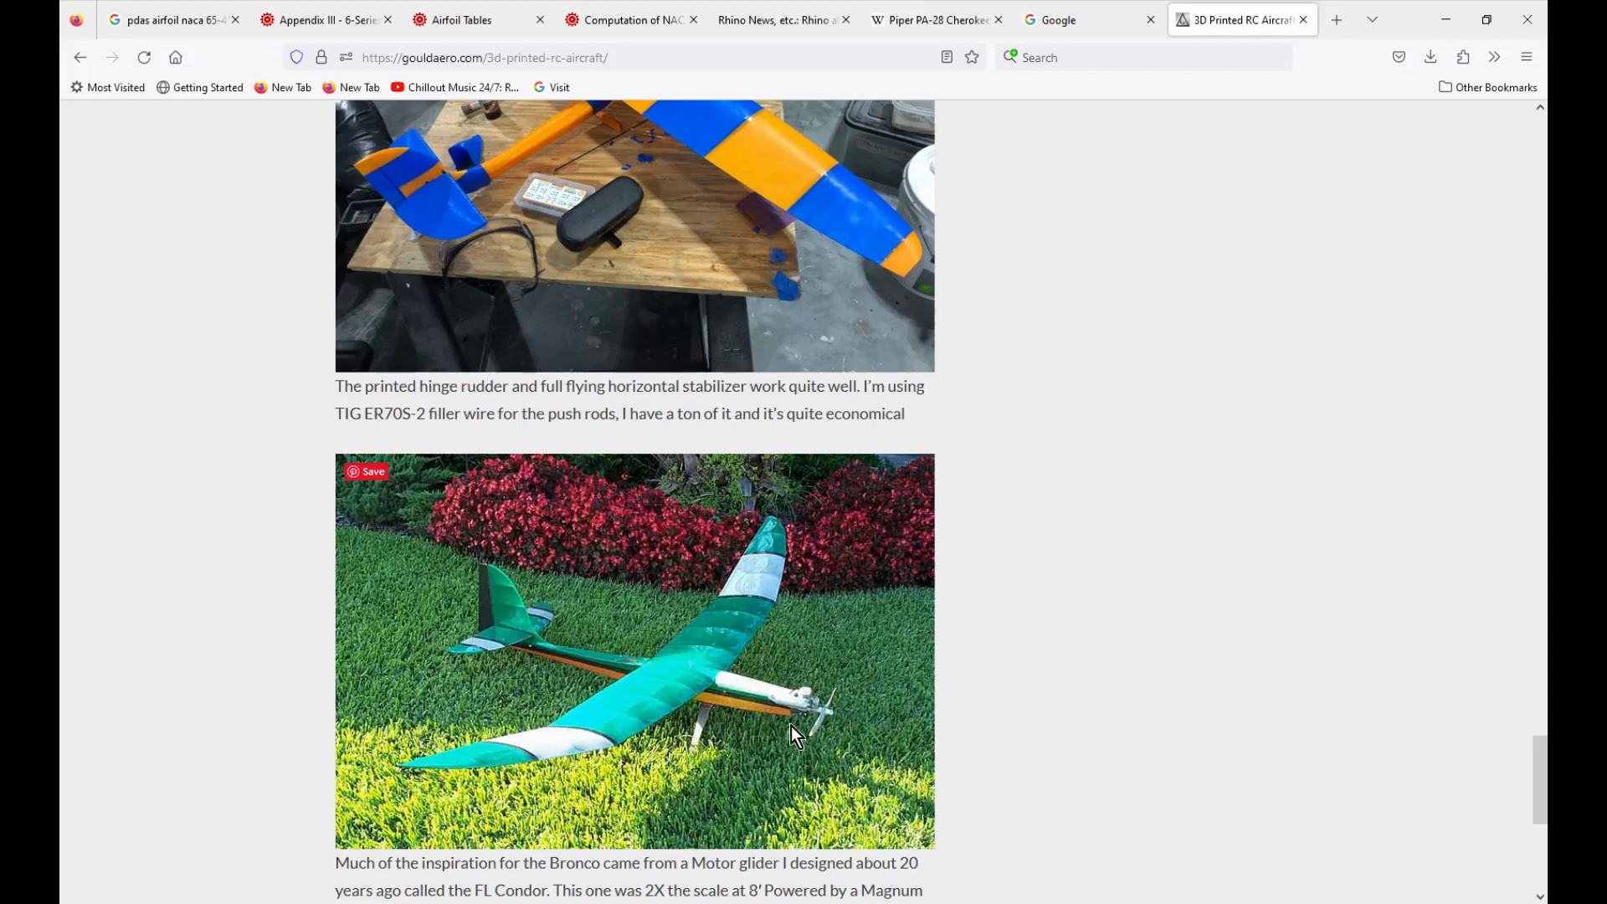
scroll(990, 563, "up", 6)
scroll(720, 674, "down", 3)
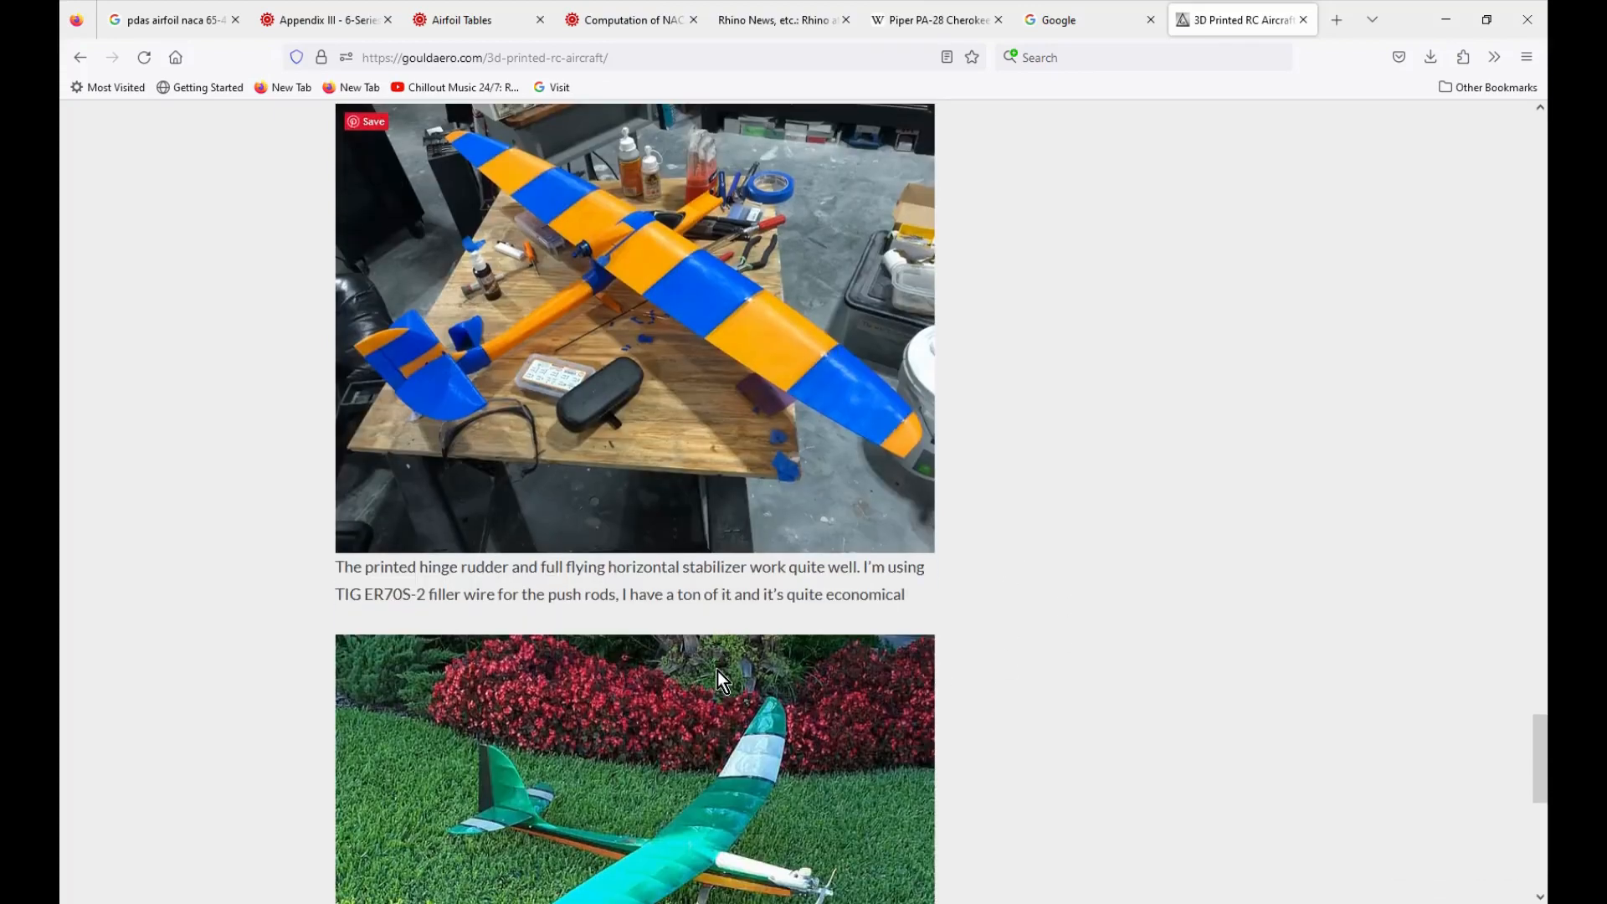
scroll(725, 752, "up", 4)
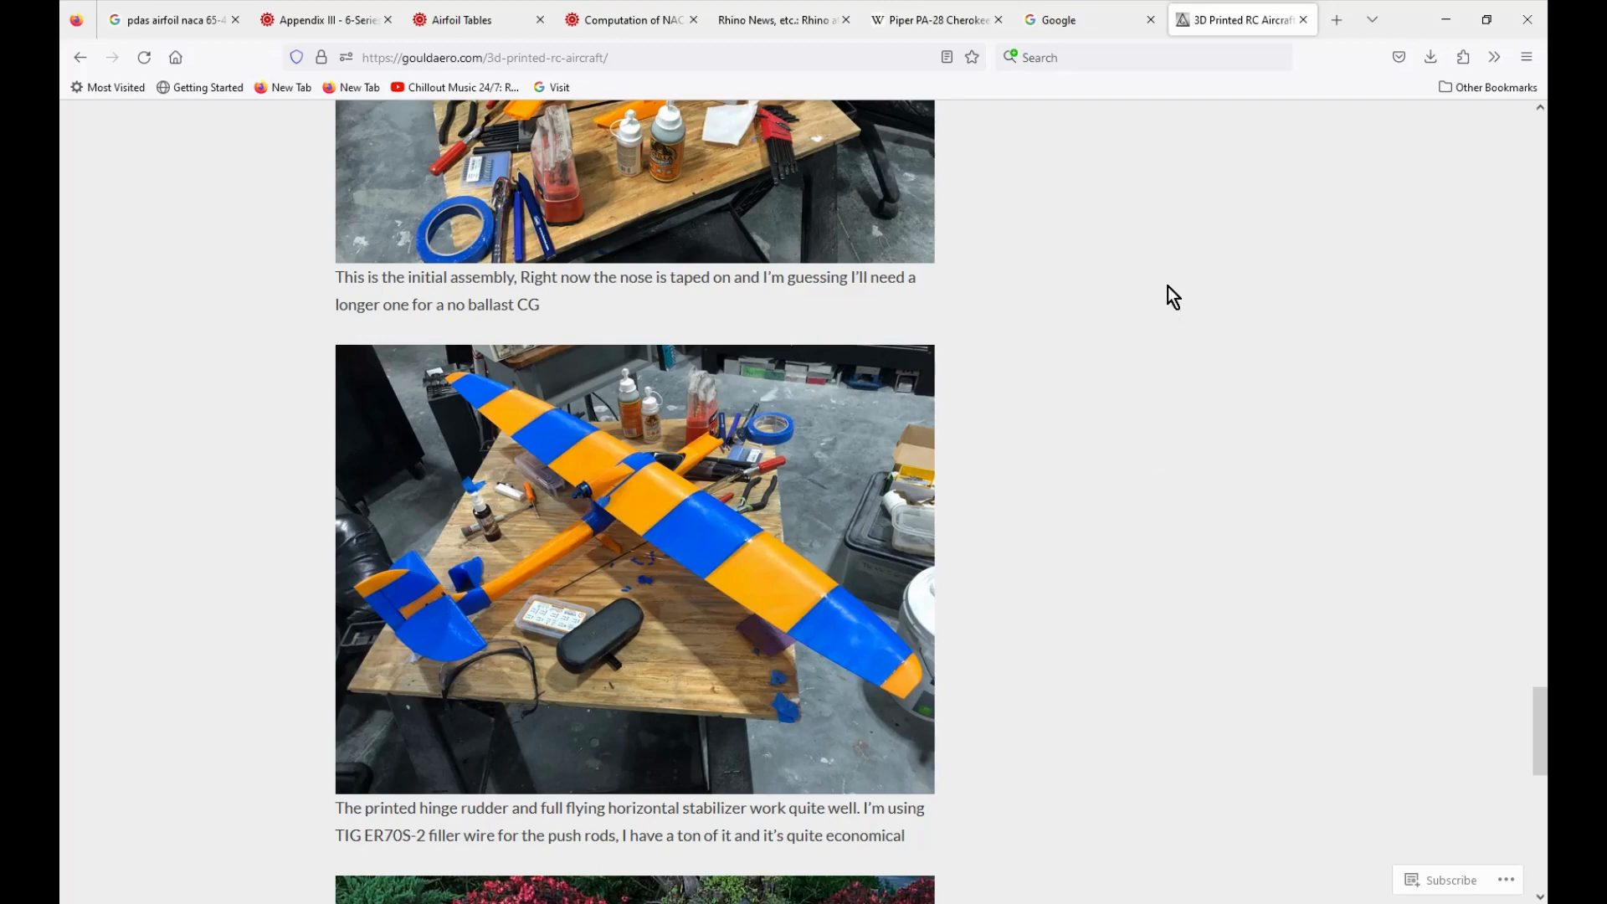
left_click(1445, 22)
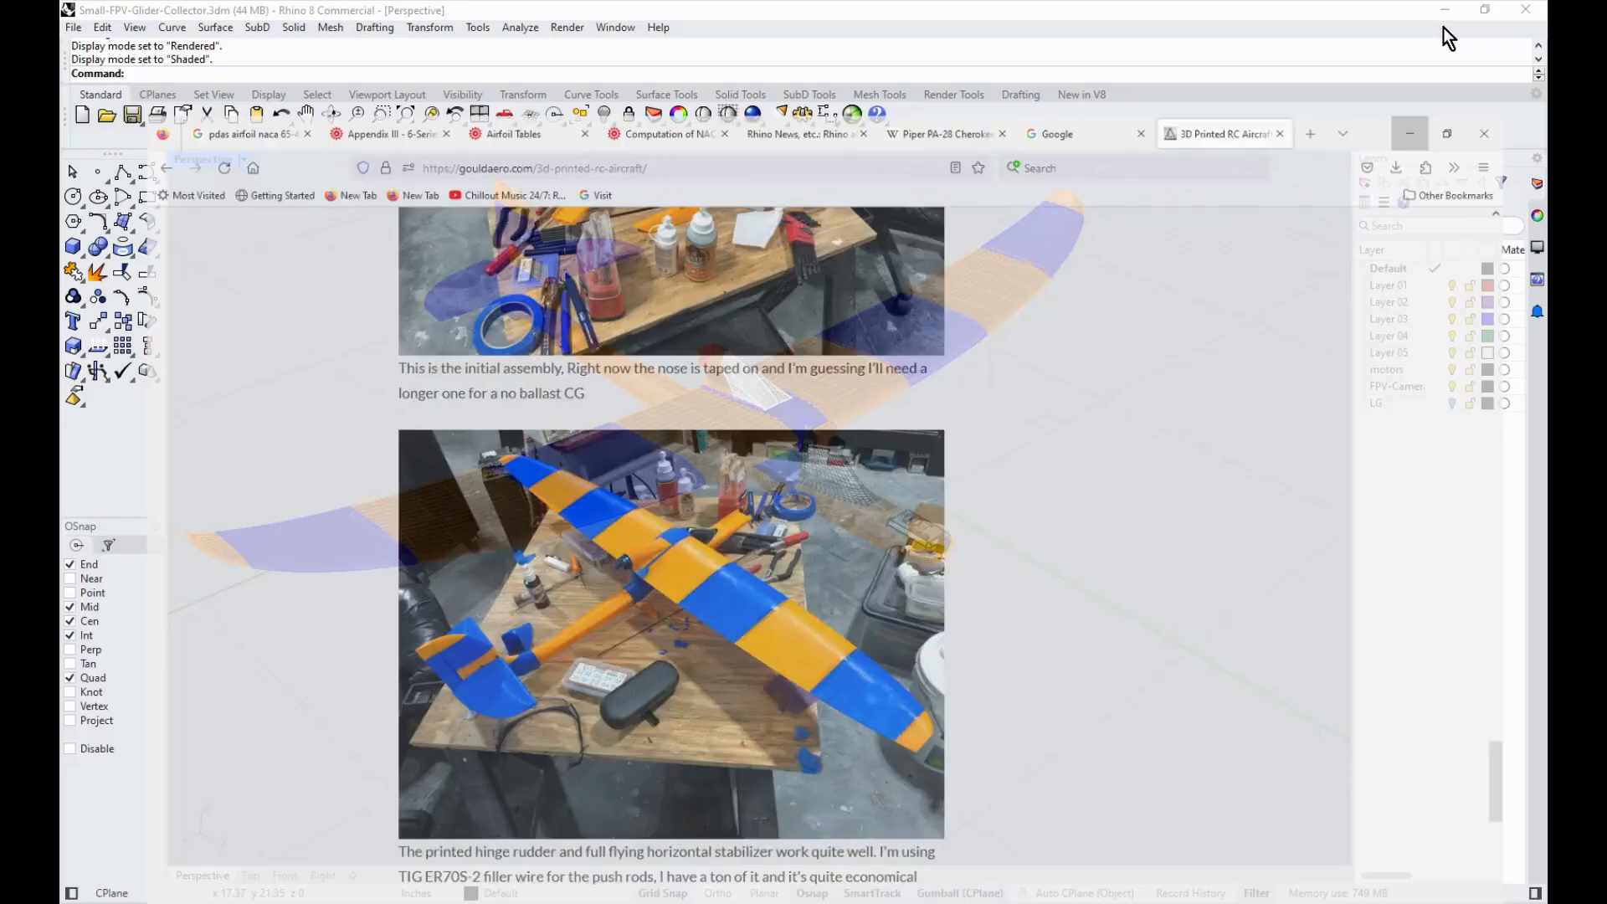
right_click_drag(1008, 613, 1014, 691)
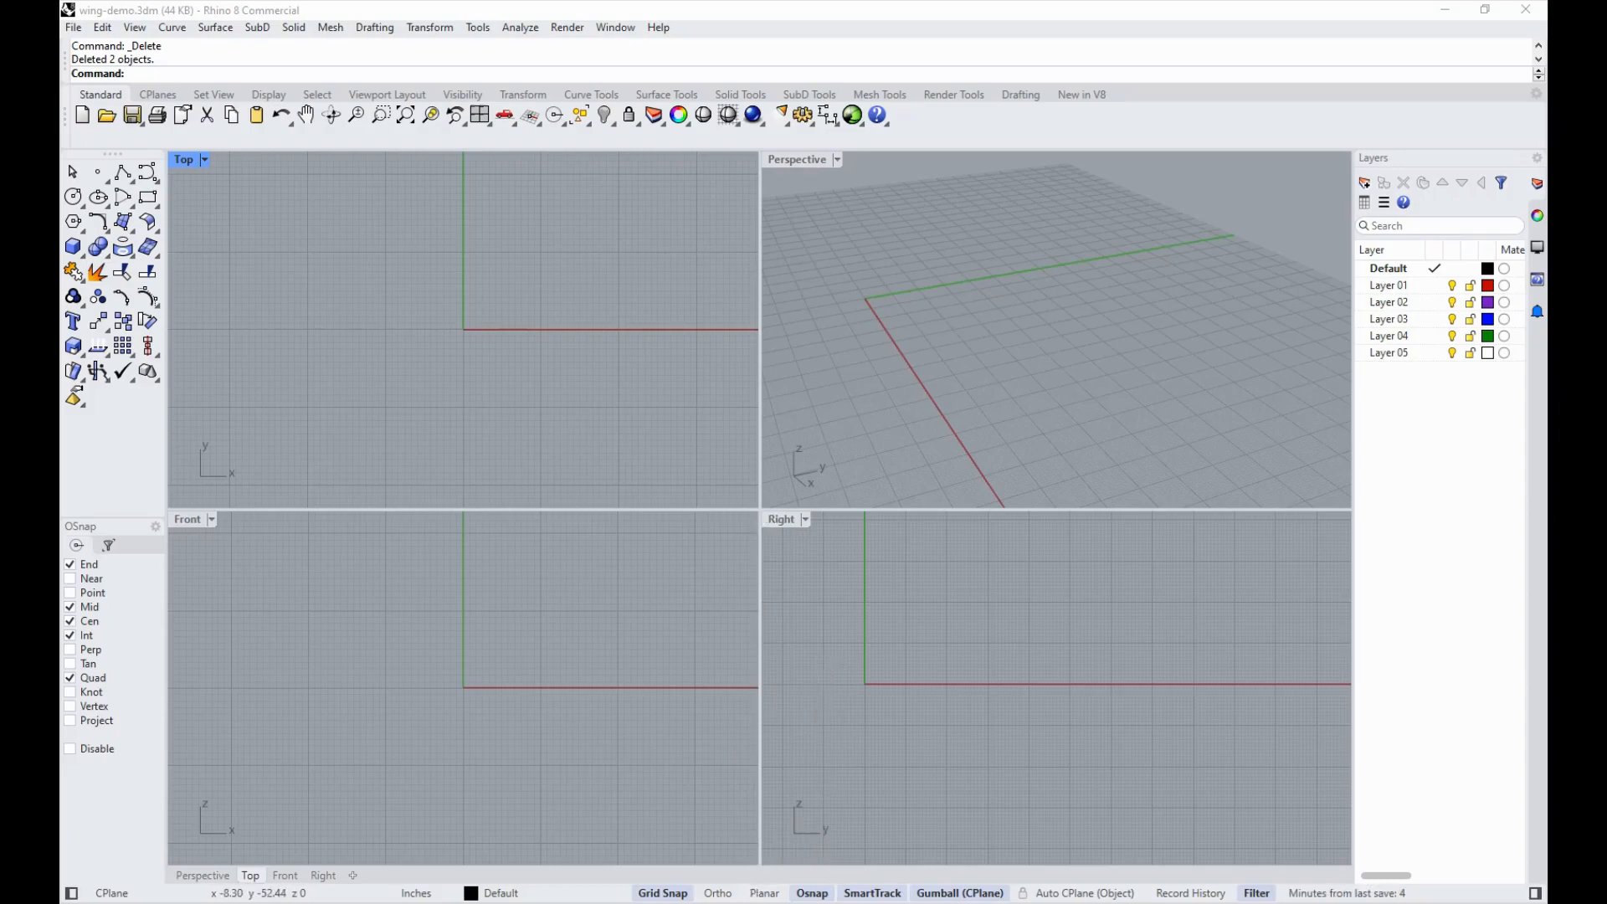
Step: Switch to Firefox, search Google for "pdas airfoil naca" and open the Computation of NACA Airfoil Coordinates page
key("alt+Tab")
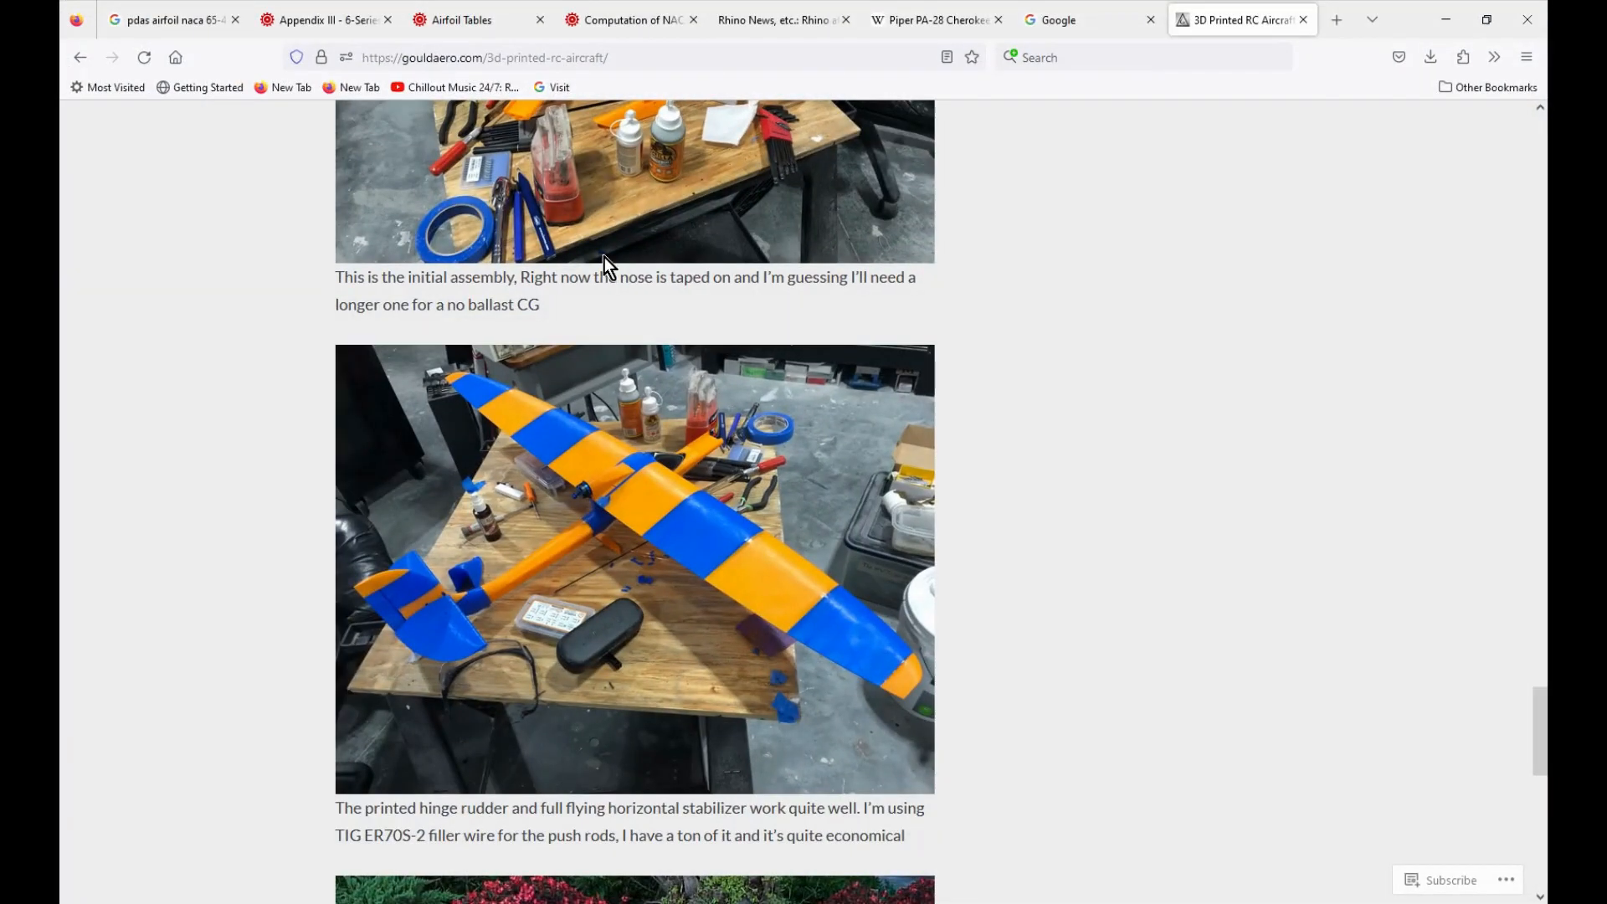
left_click(162, 24)
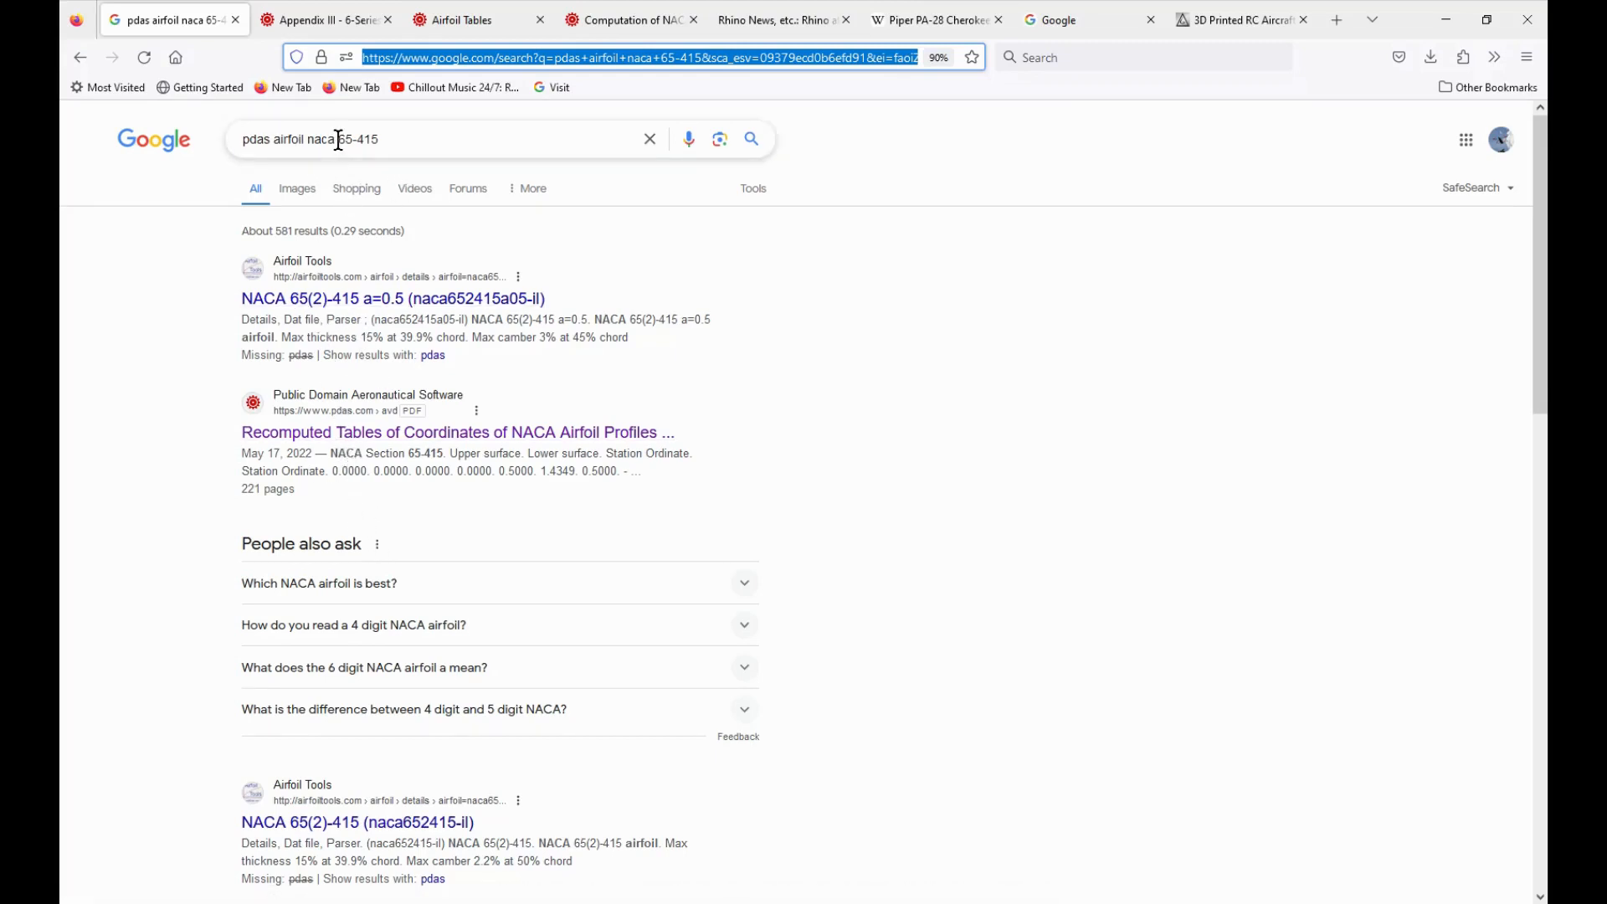
left_click_drag(338, 139, 444, 143)
key("BackSpace")
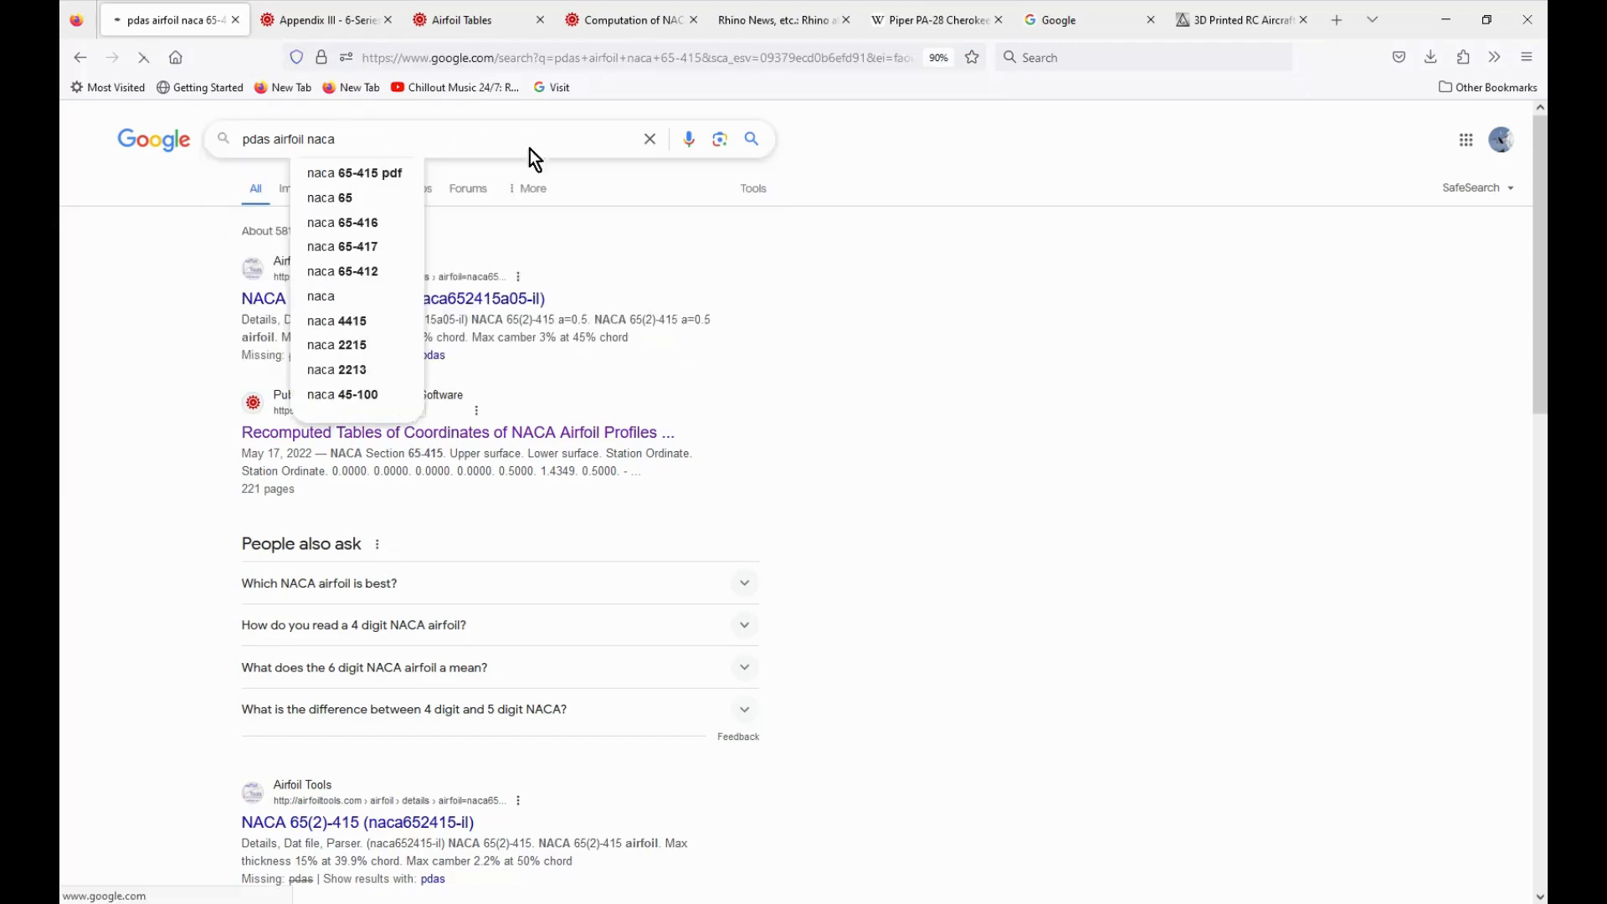
key("Return")
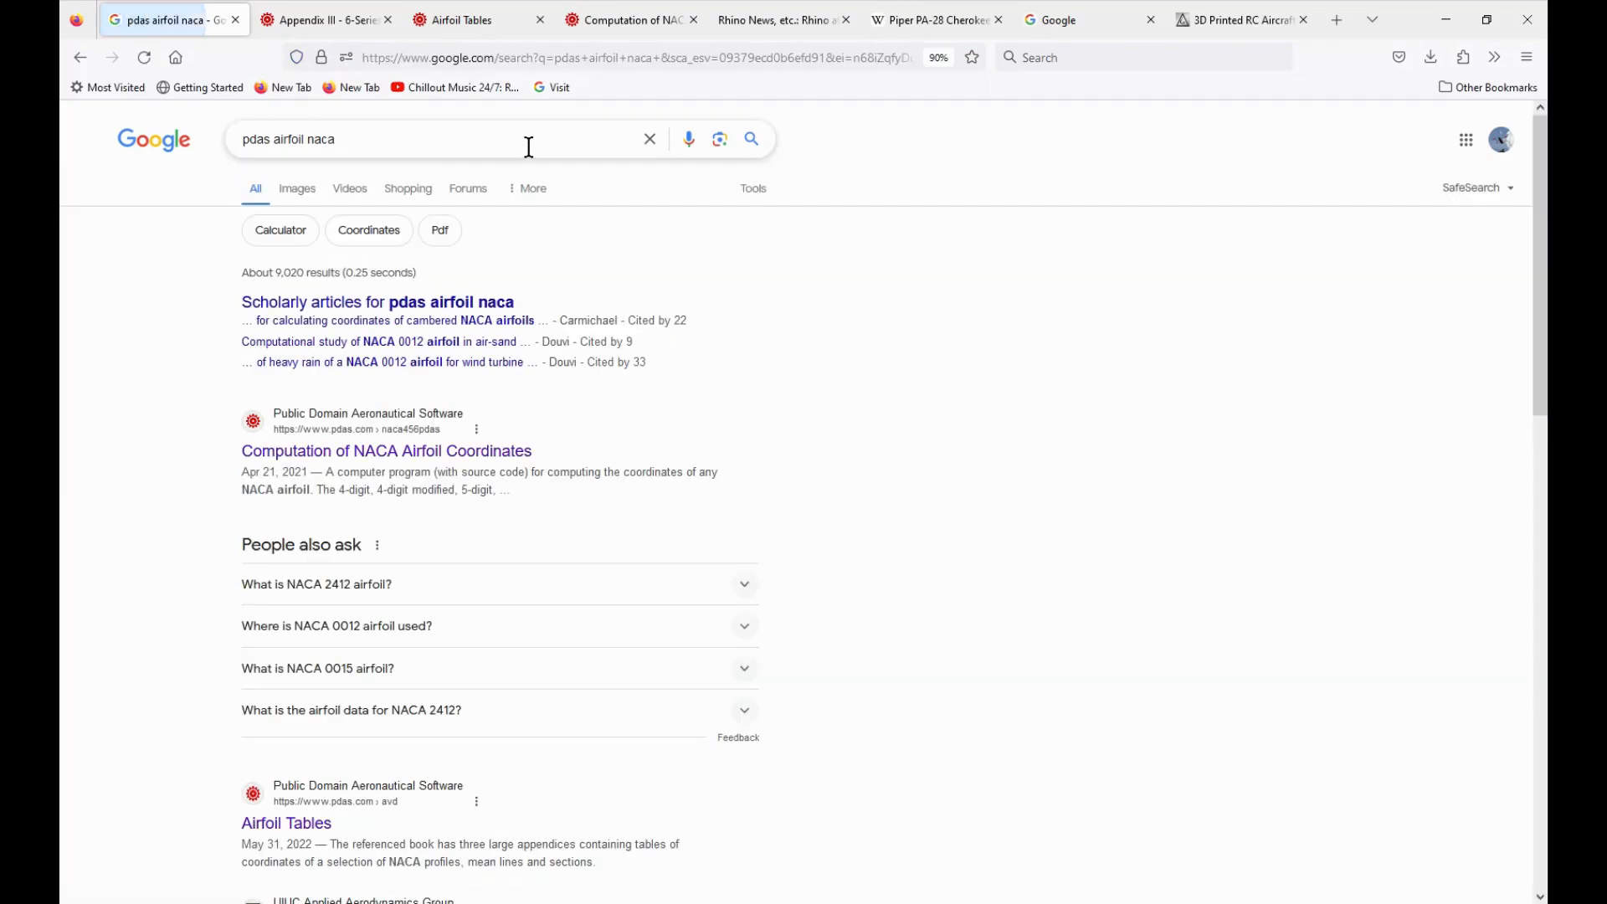
left_click(325, 450)
scroll(561, 628, "down", 2)
scroll(582, 599, "up", 2)
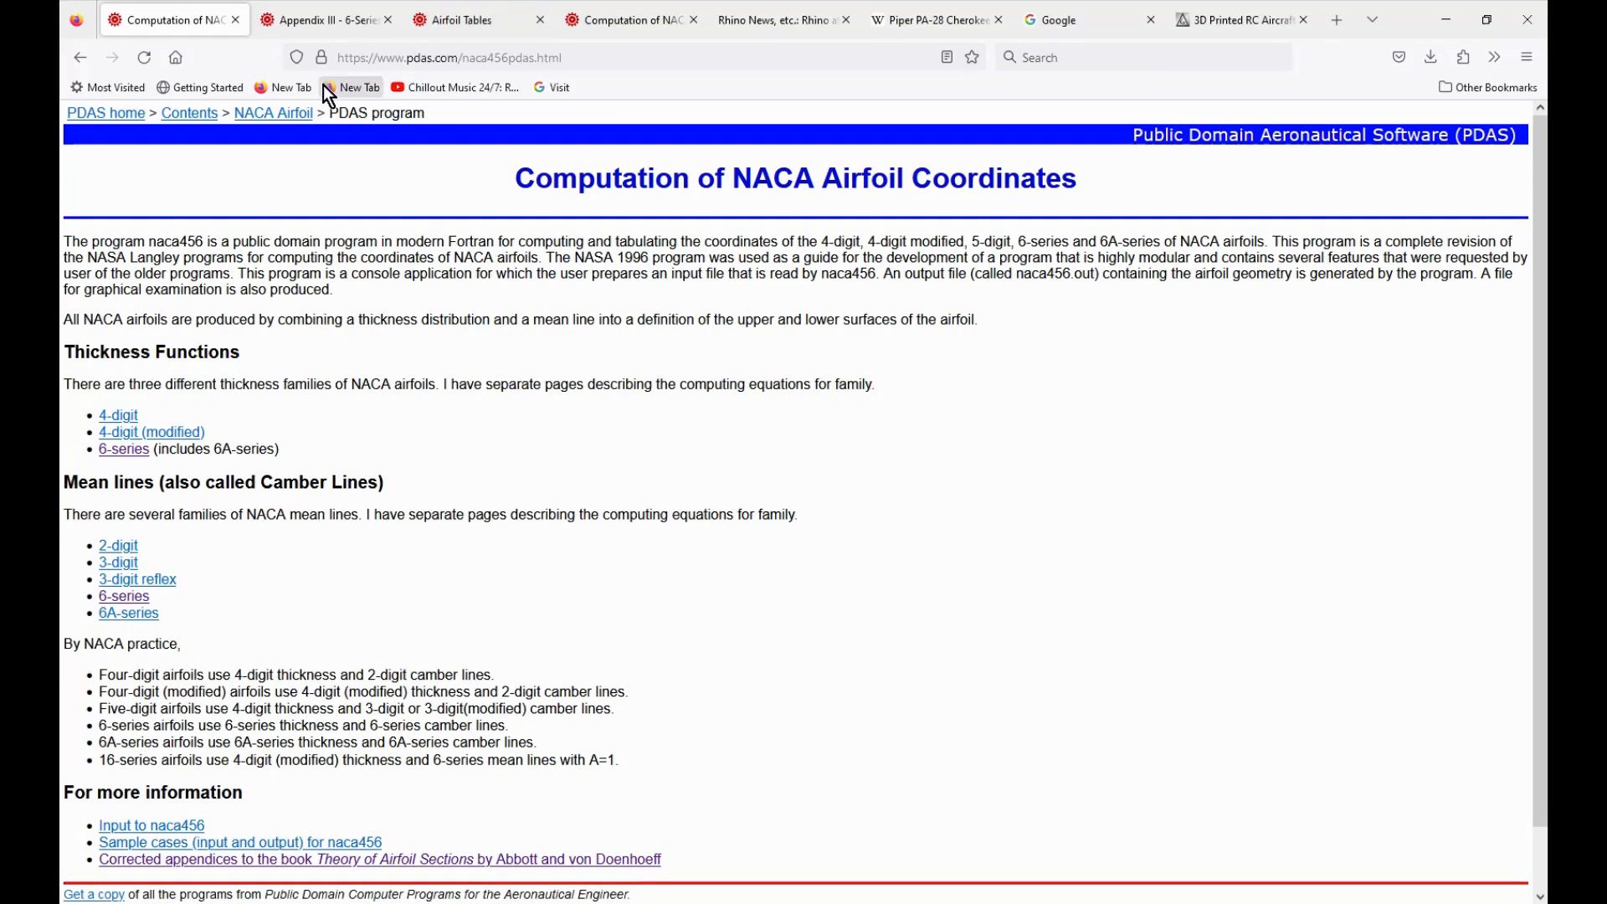
Step: Show the list of cambered sections at the start of the PDAS Appendix III - 6-Series Sections page
left_click(335, 21)
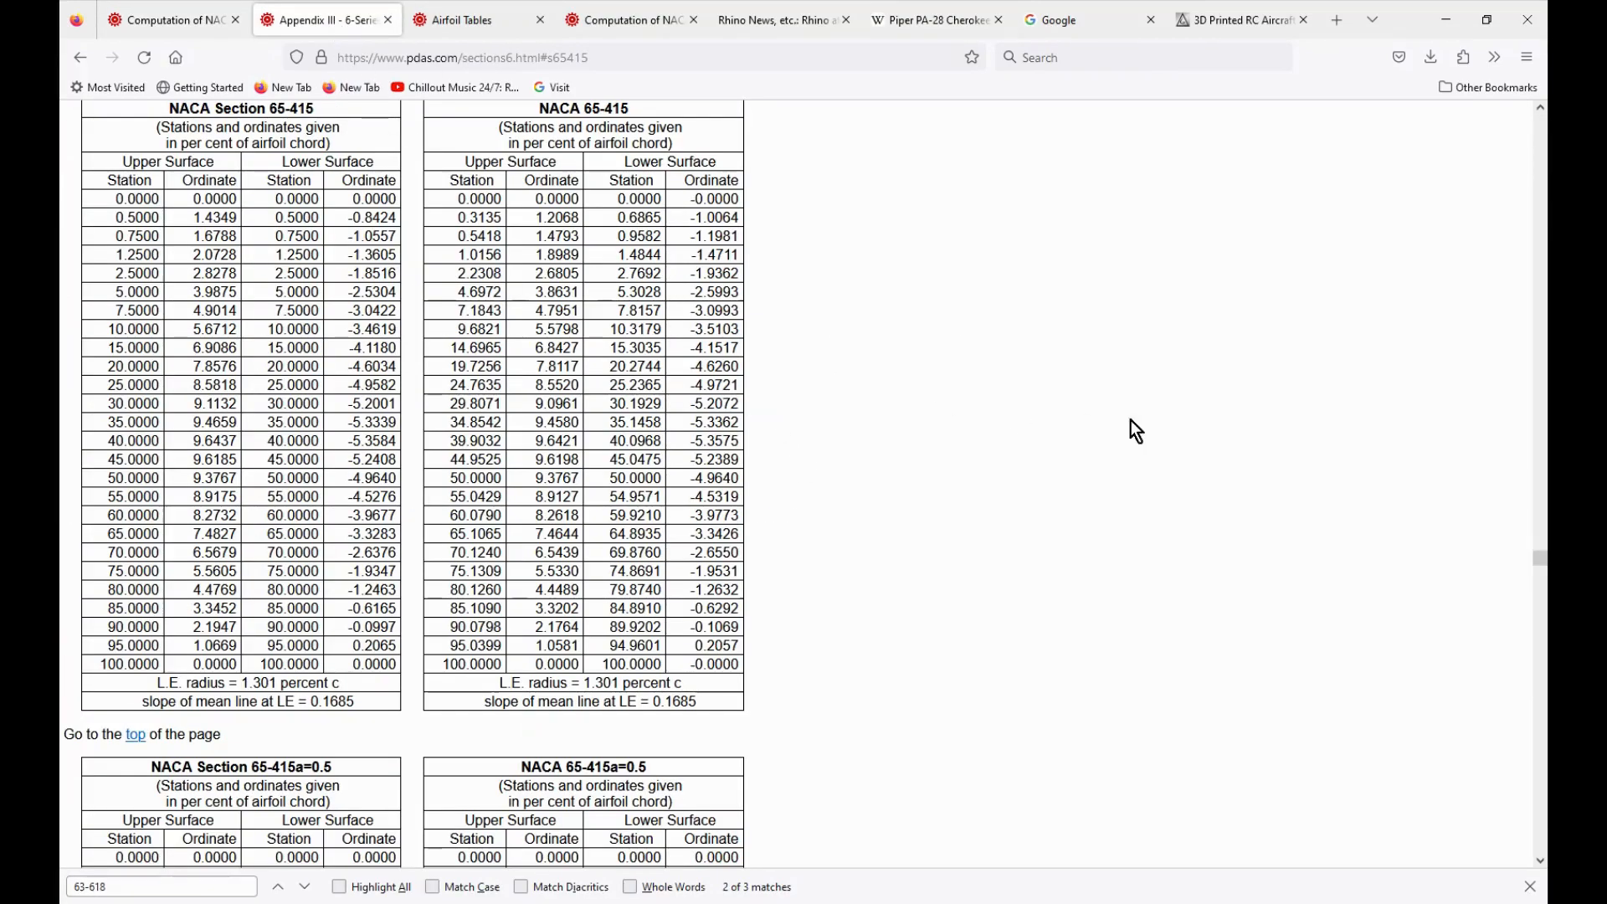
left_click(1543, 569)
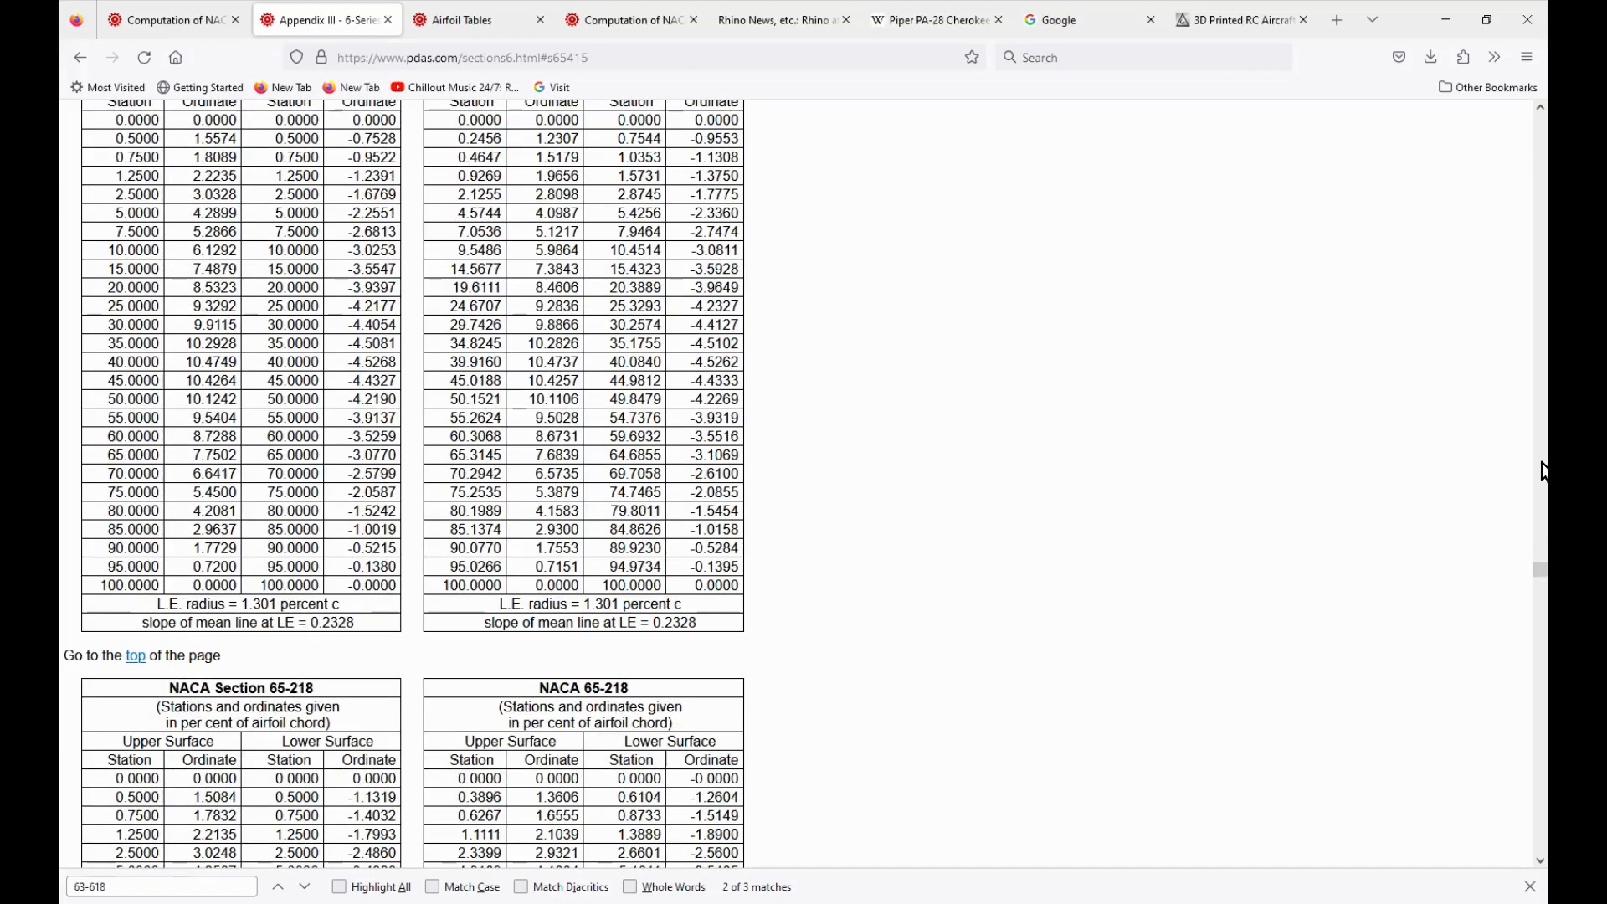
left_click_drag(1536, 566, 1492, 125)
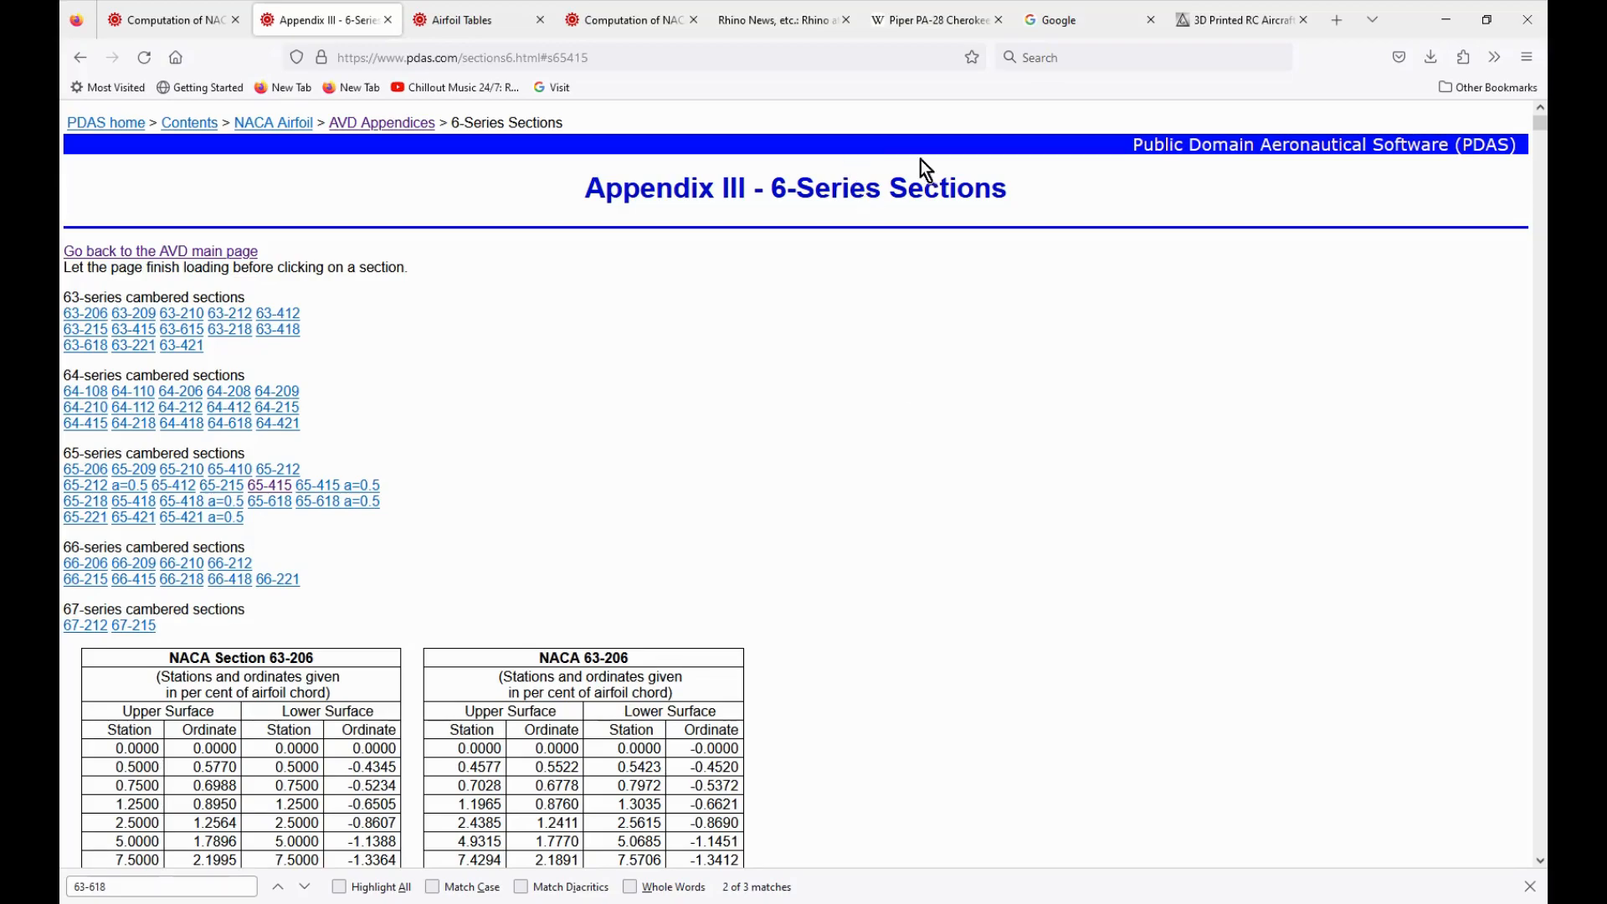
Step: View the enlarged lead photo in the Piper PA-28 Cherokee Wikipedia article and return to the article
left_click(941, 18)
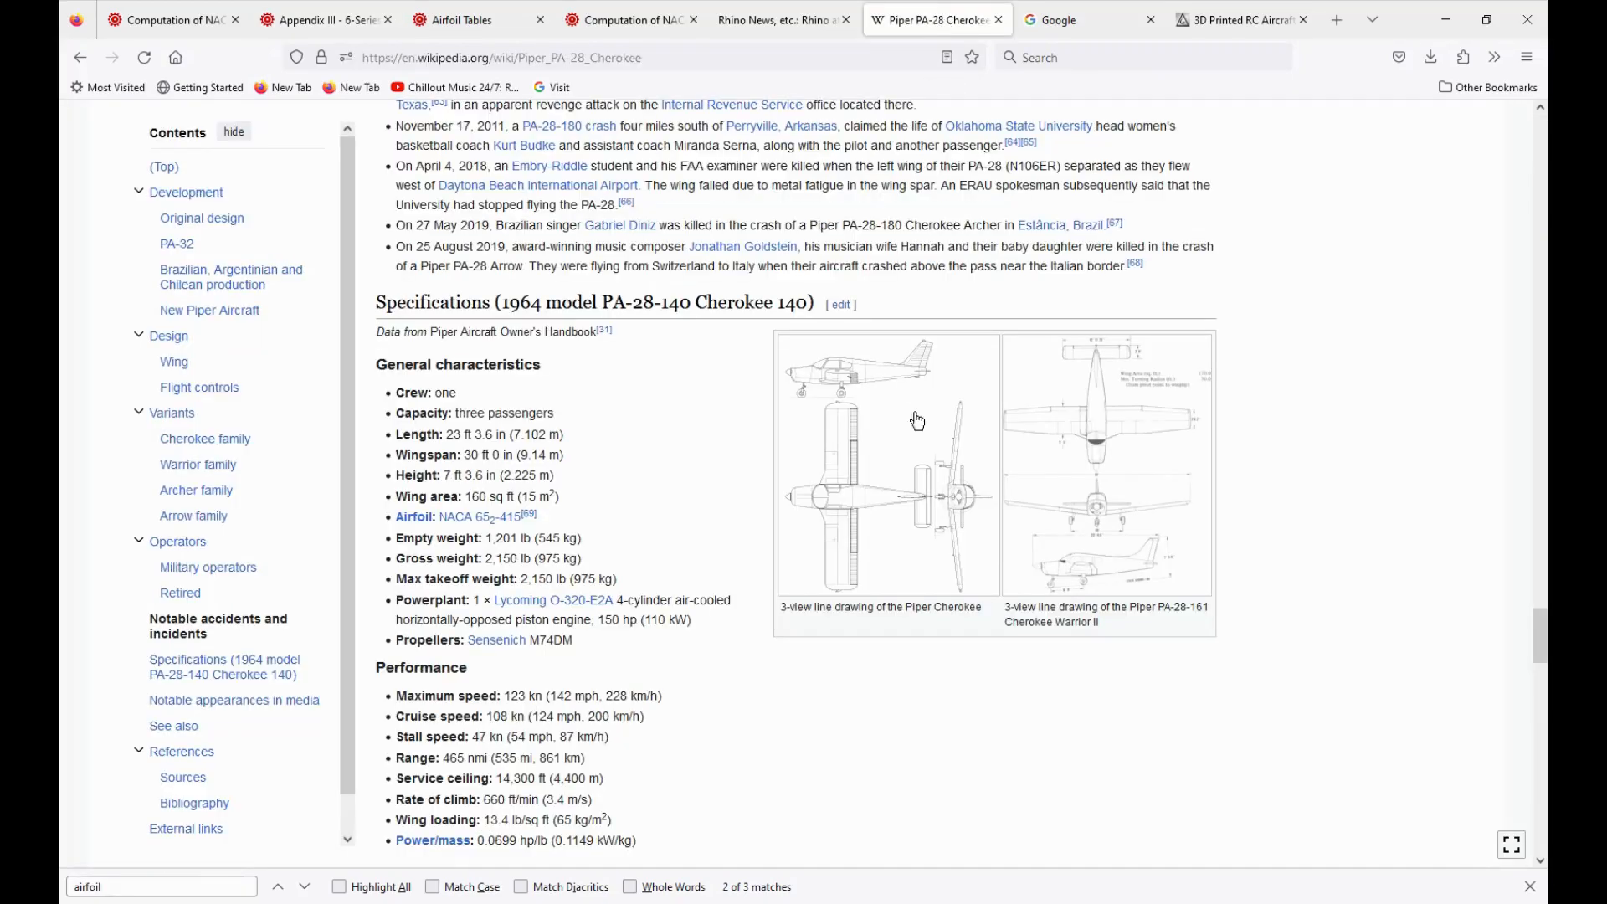
left_click_drag(1542, 641, 1529, 114)
left_click(1107, 423)
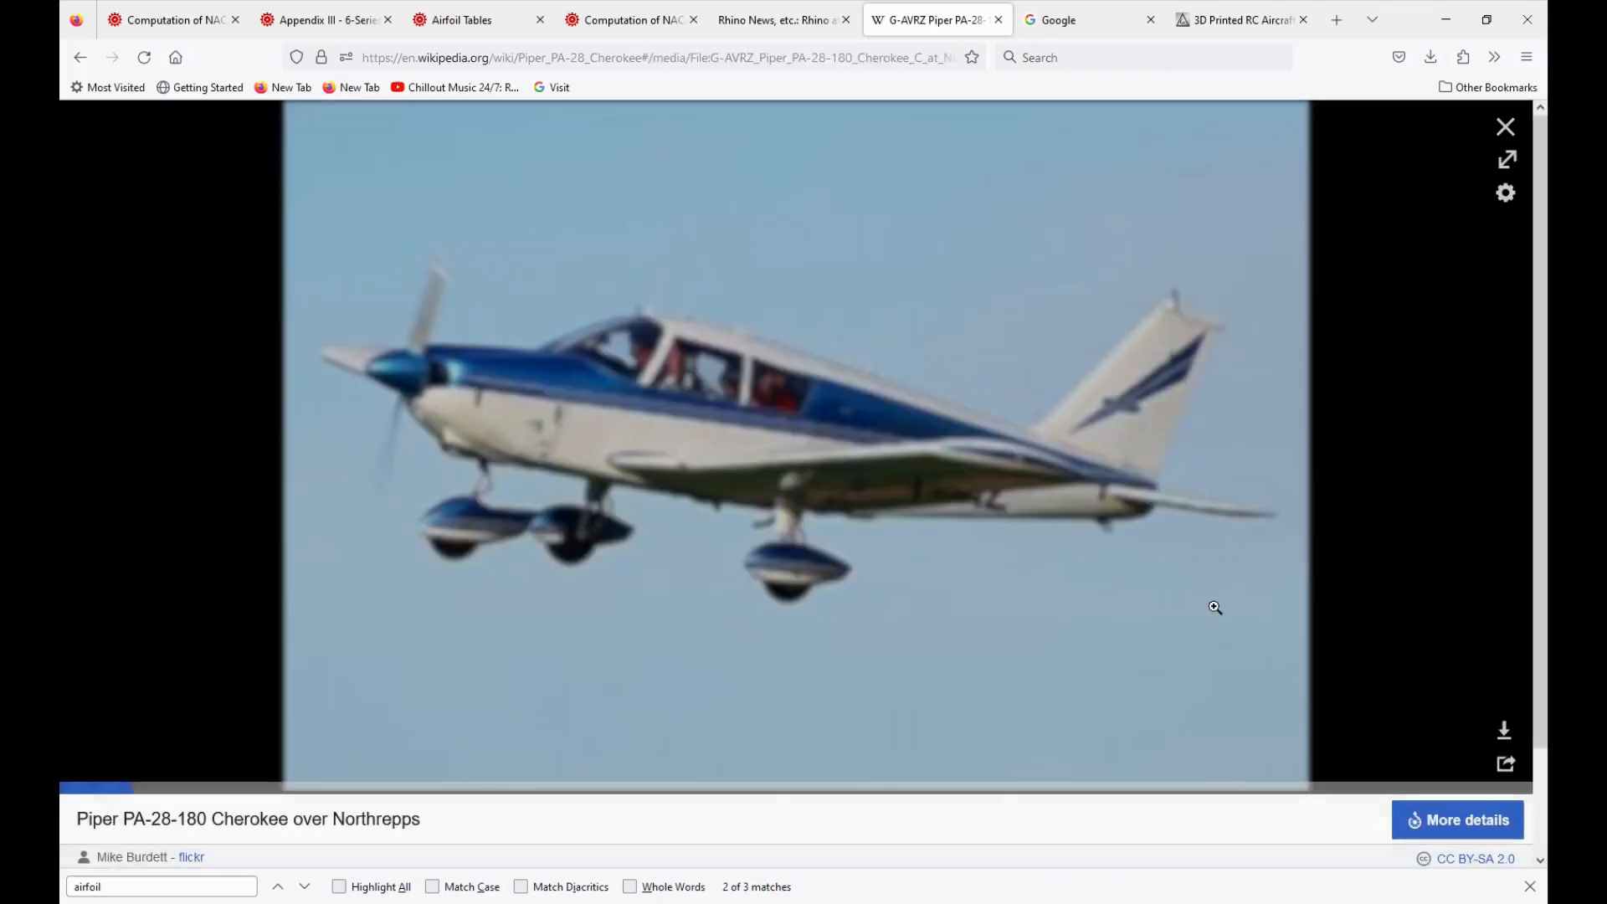
left_click(1506, 128)
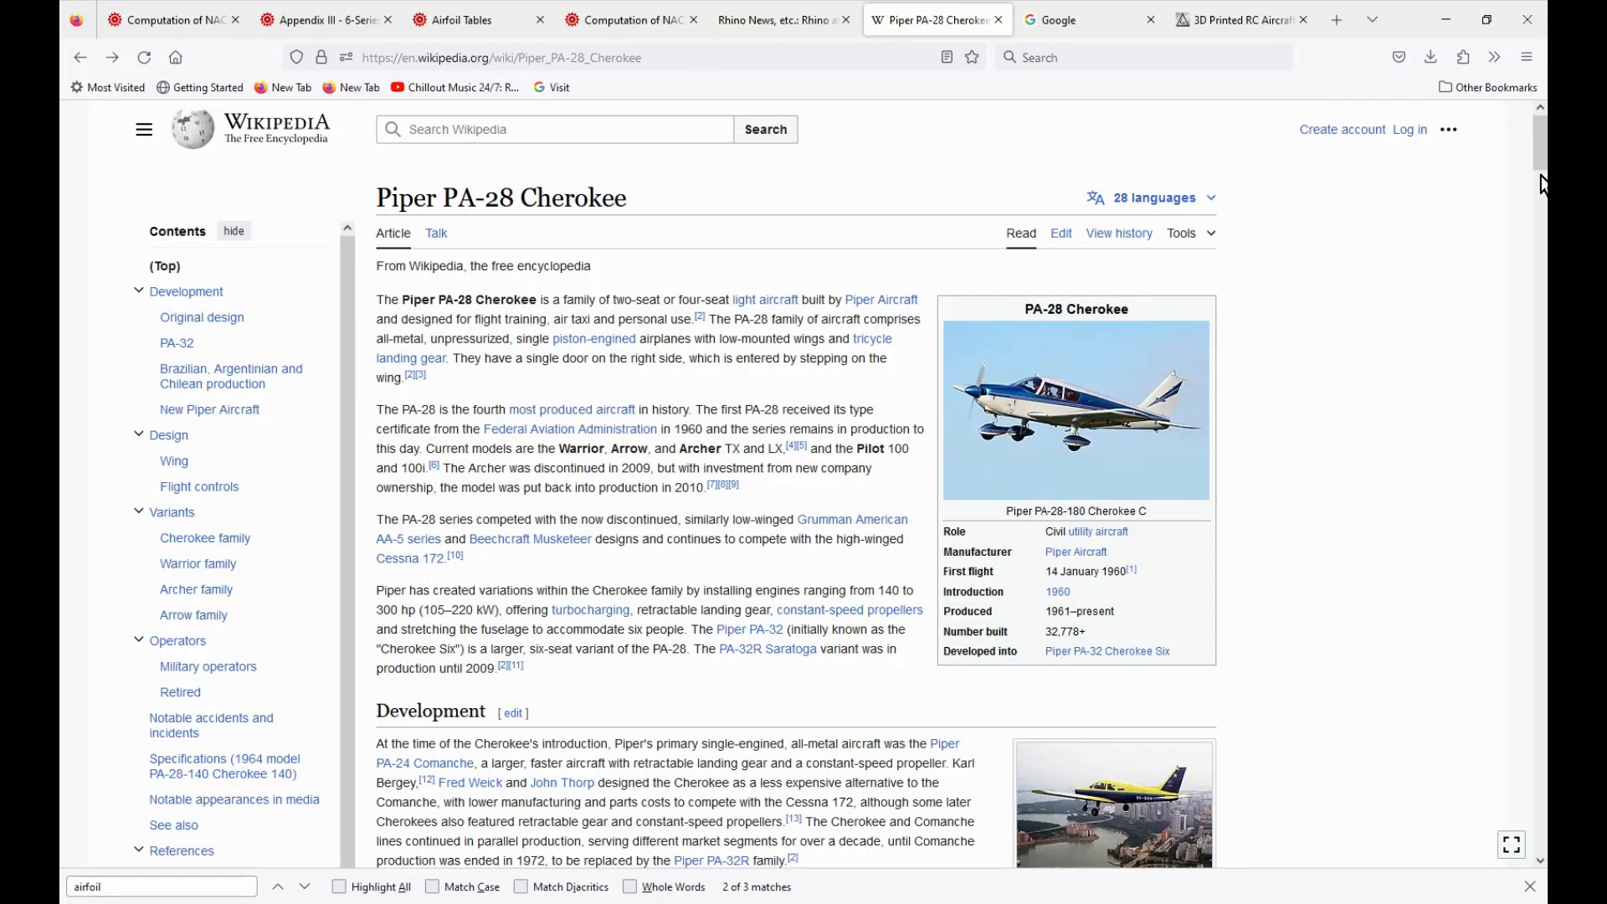
Step: Find the word "airfoil" in the Piper PA-28 Cherokee article's specifications
left_click_drag(1542, 180, 1541, 545)
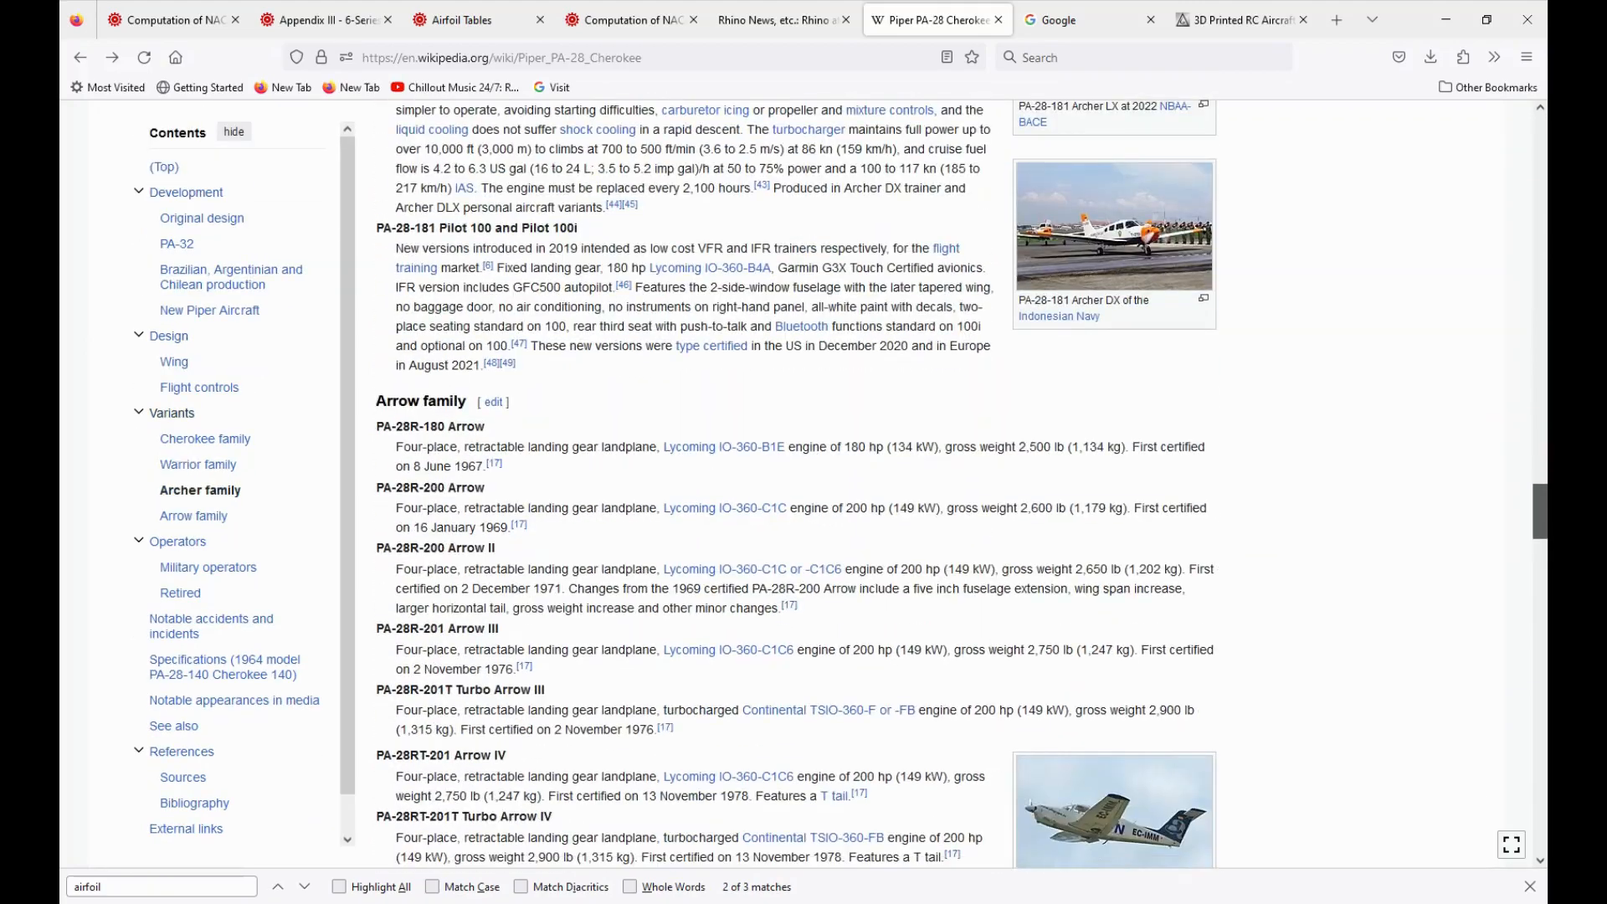
key("ctrl+f")
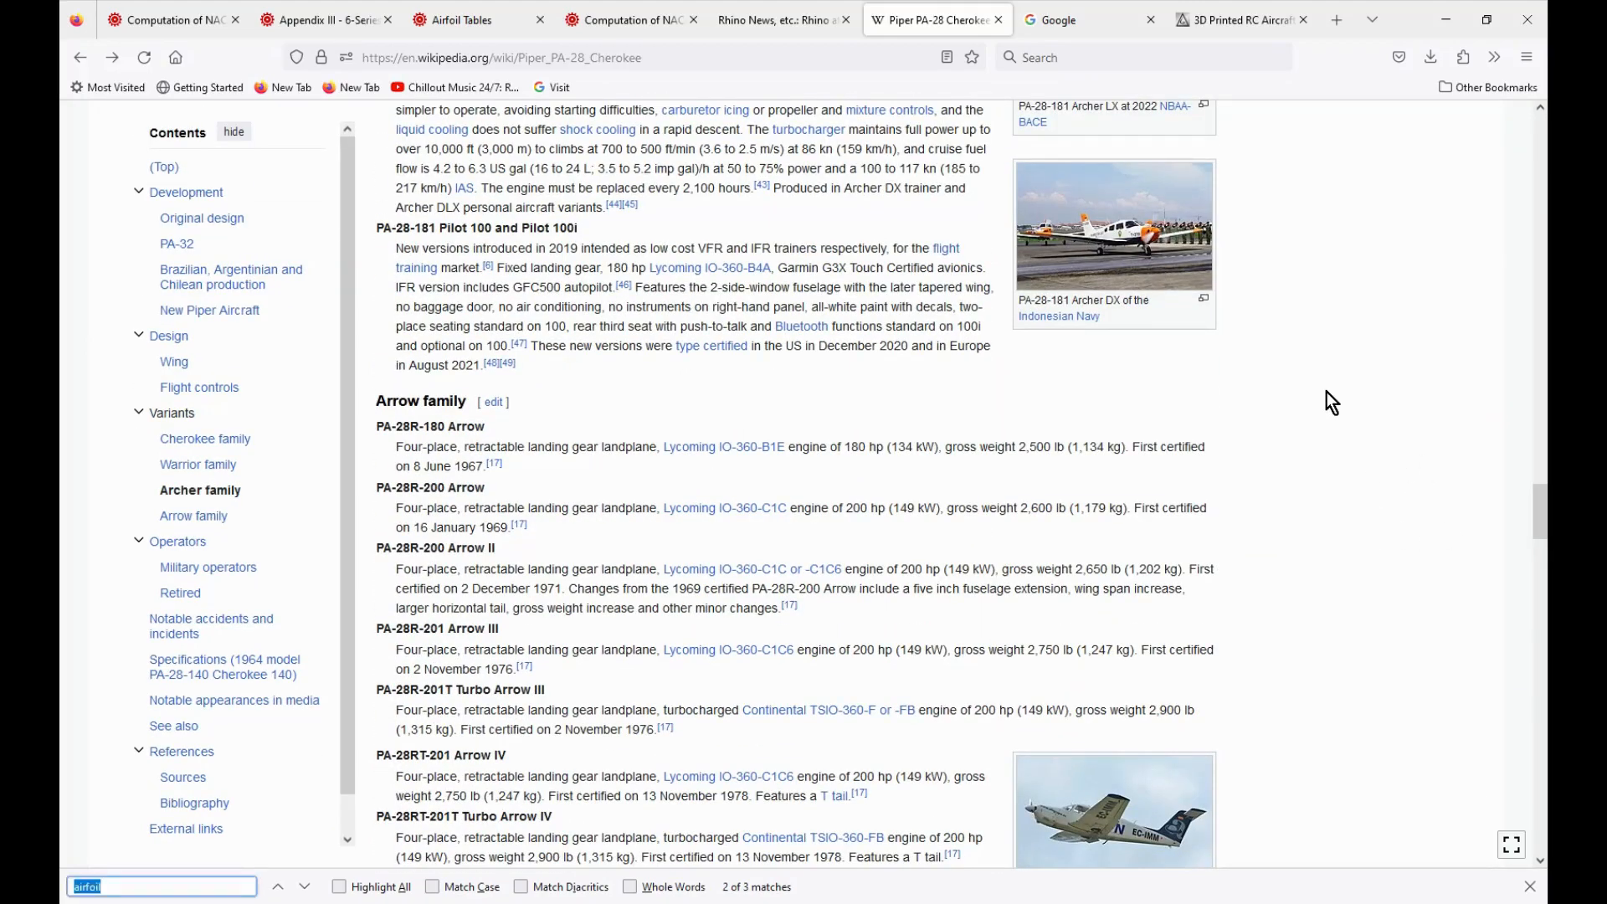
type("air")
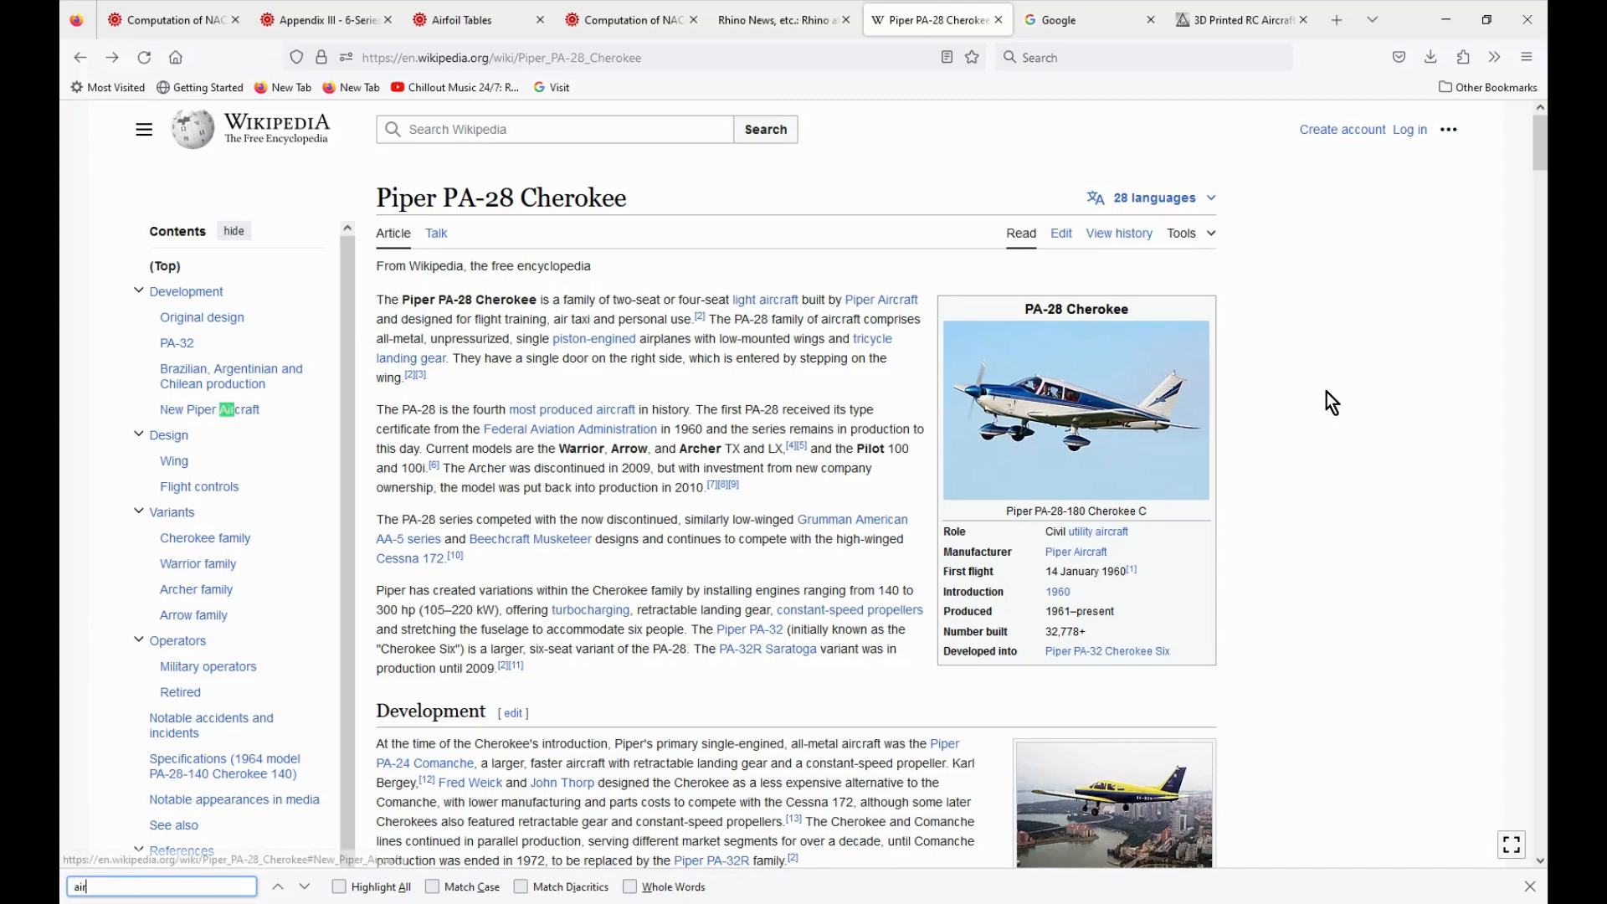
type("foil")
key("Return")
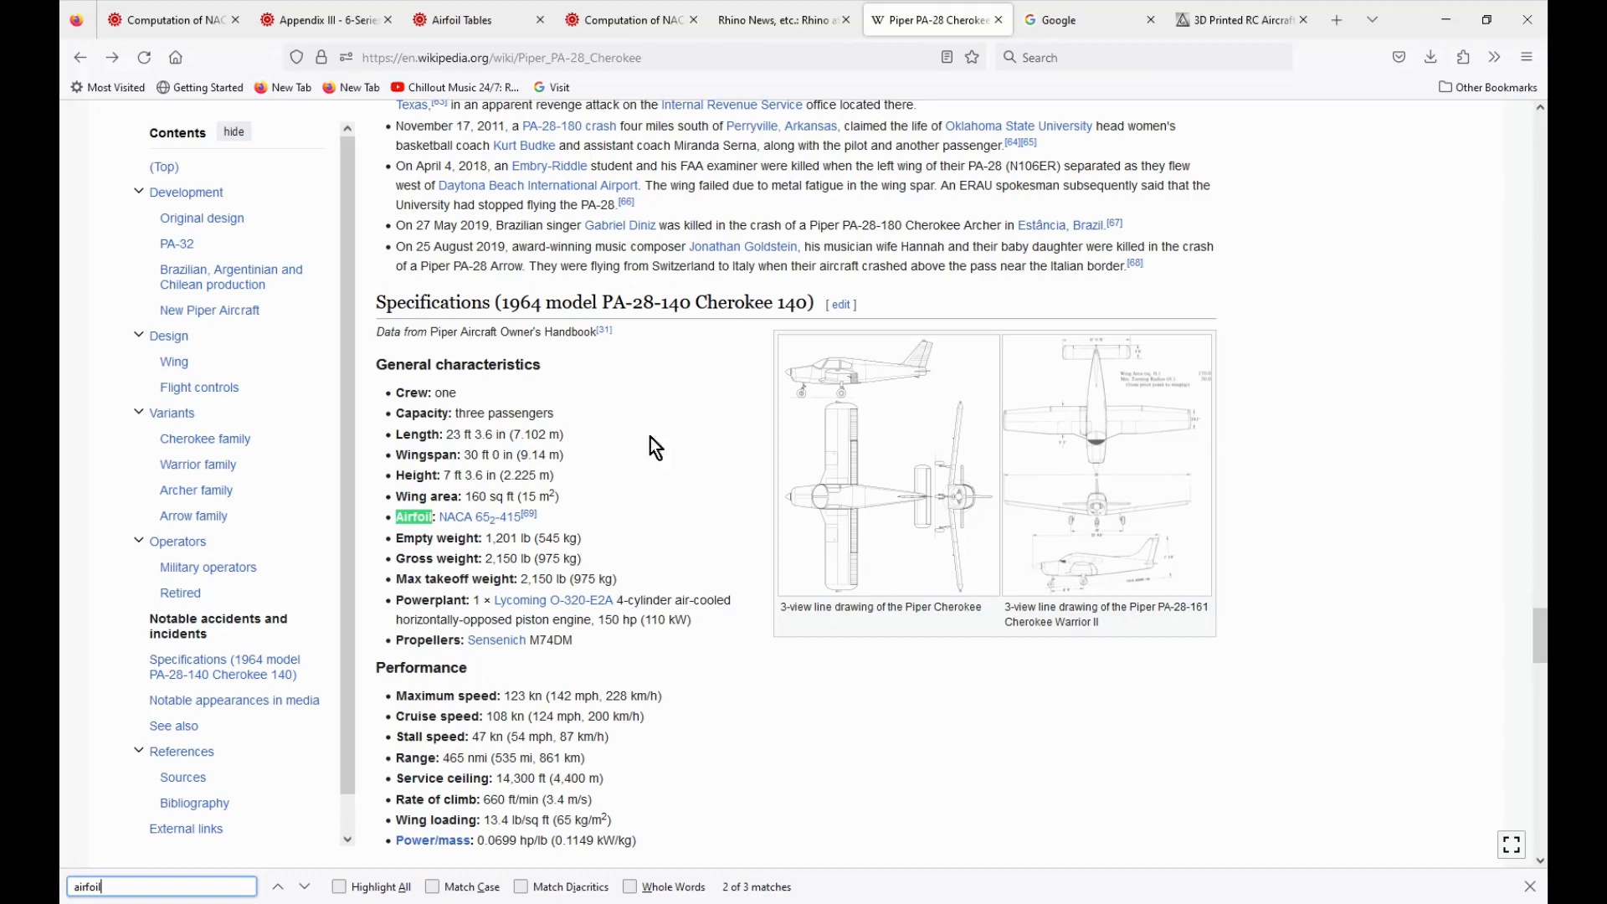
Step: Go back to the 6-Series Sections page and find the coordinate tables for "63-415"
left_click(308, 24)
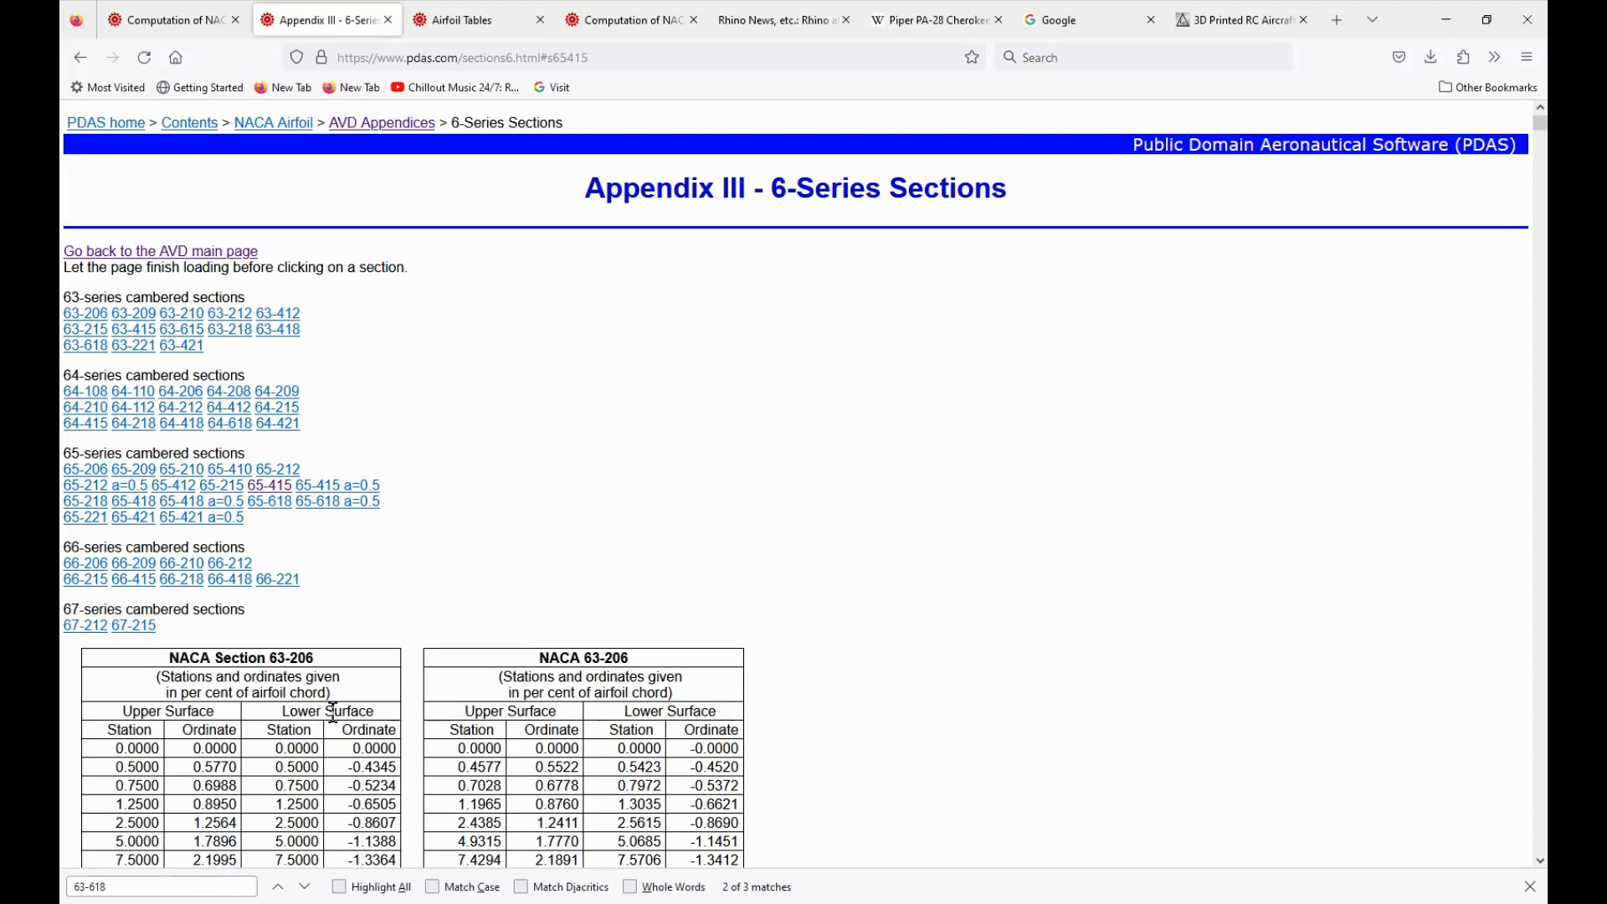
left_click(110, 889)
key("BackSpace")
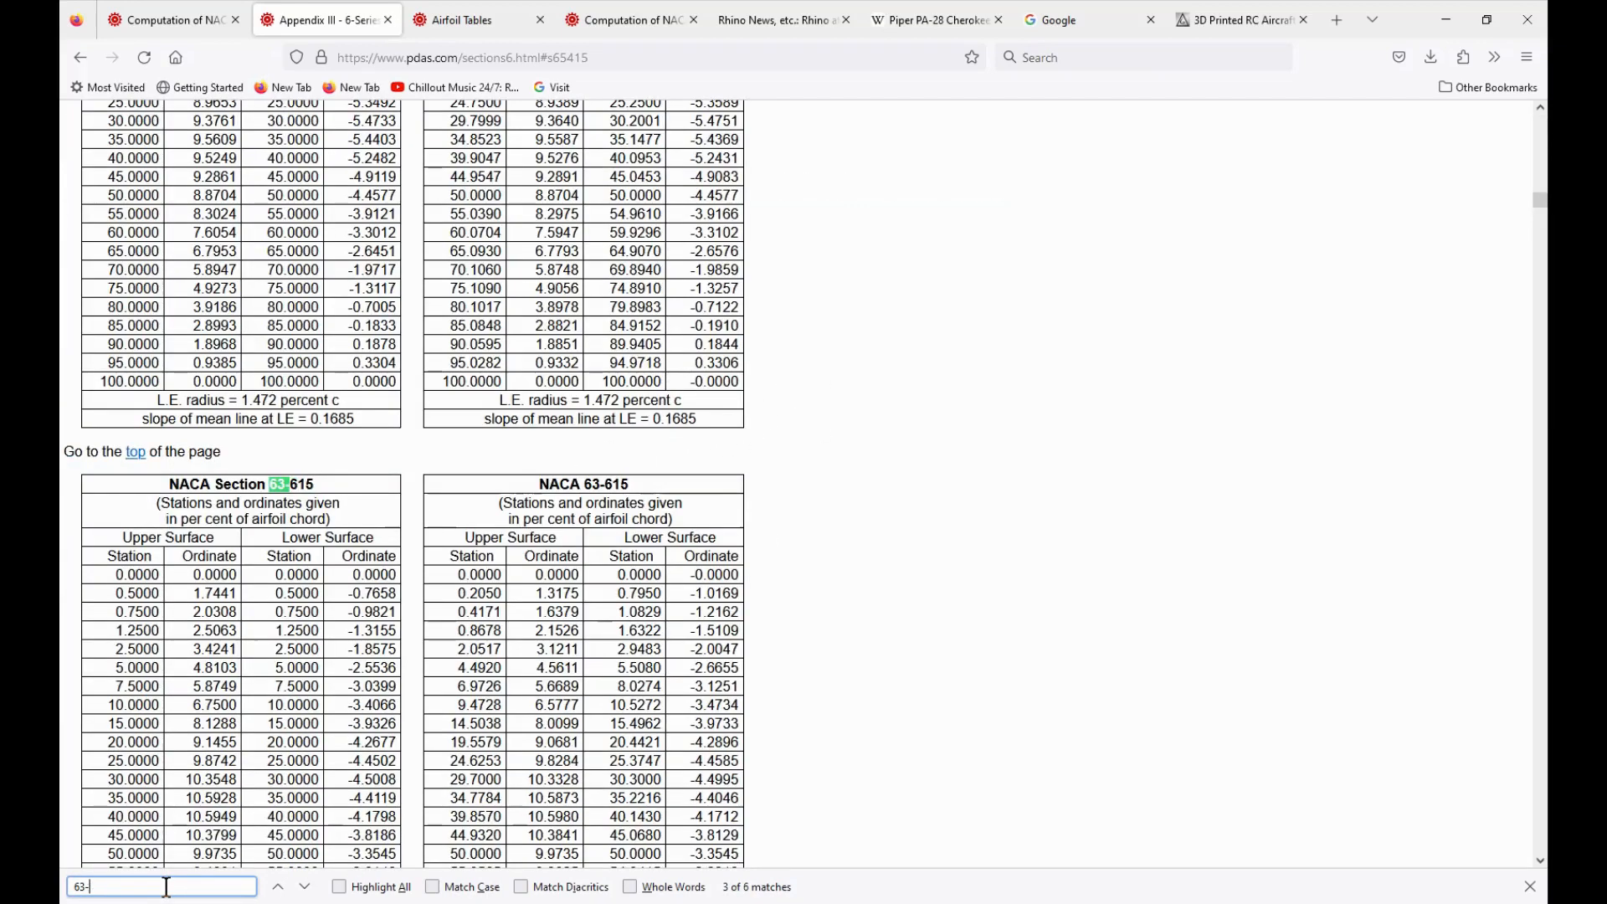
type("415")
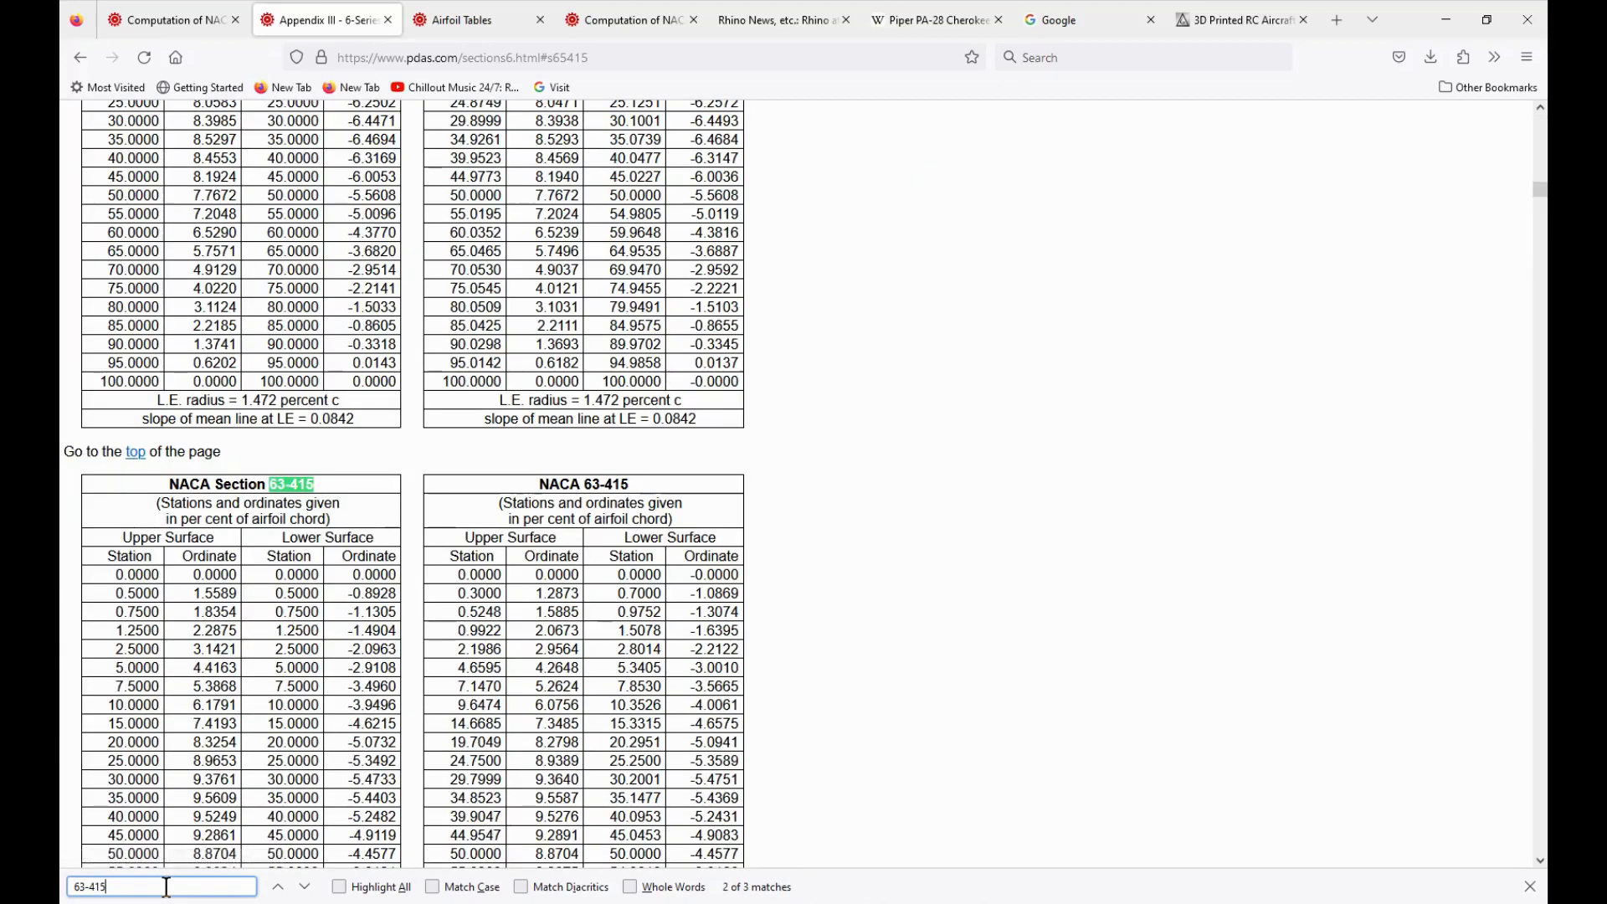
left_click(1458, 511)
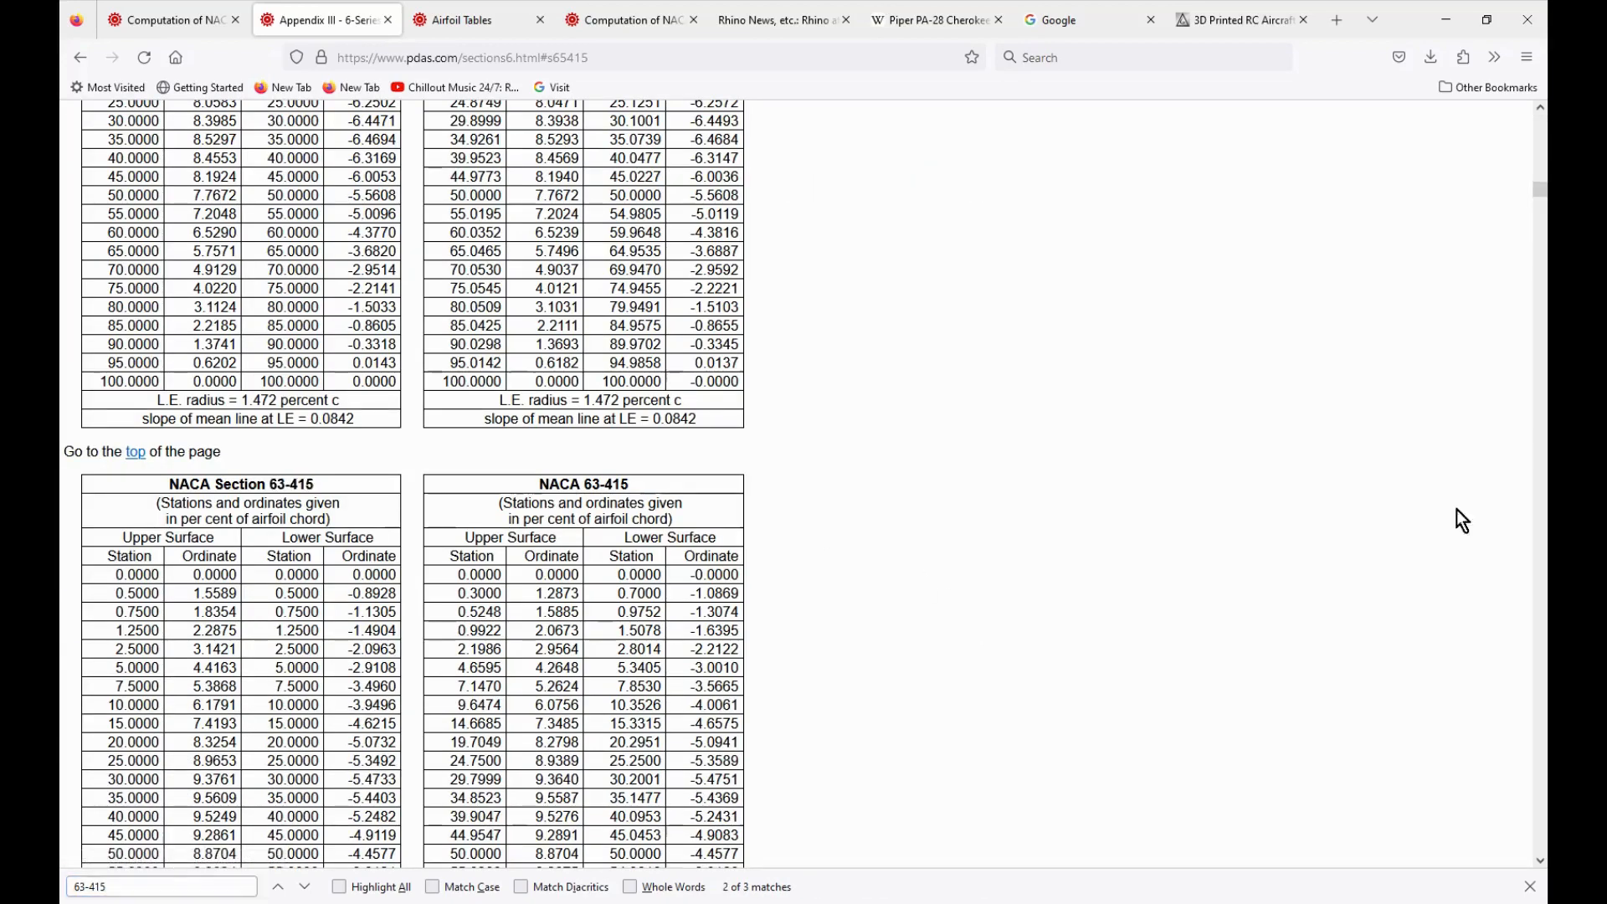
Step: Go to section 65-415 from the list of 65-series cambered sections and select all coordinates in its NACA Section 65-415 table
left_click_drag(1545, 197, 1539, 125)
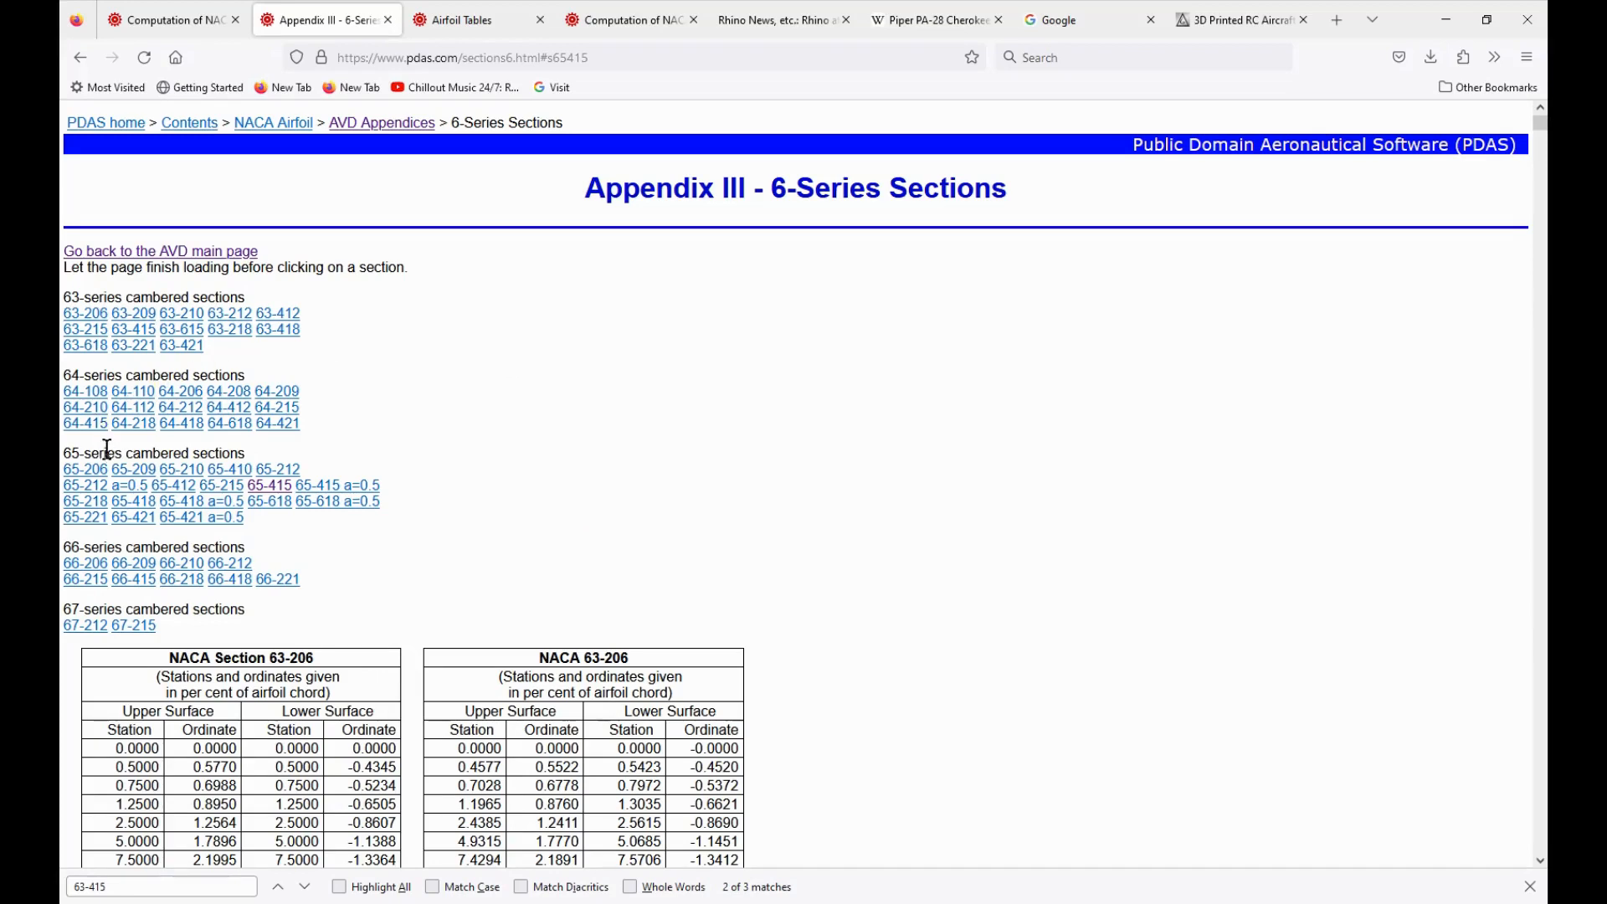
left_click(272, 488)
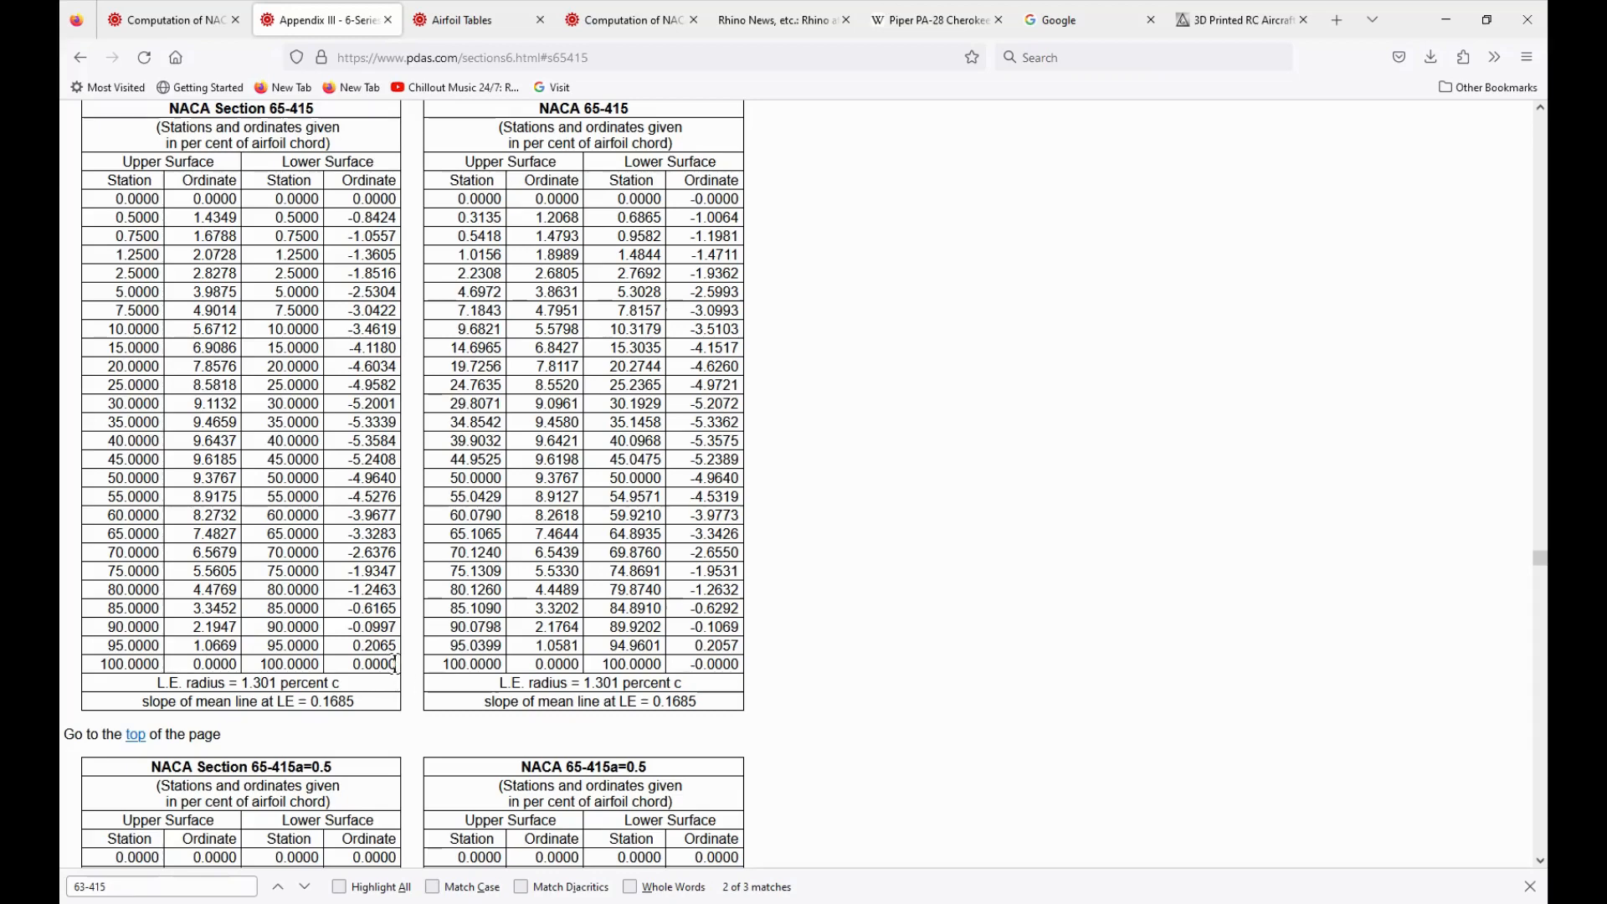
left_click_drag(398, 667, 60, 214)
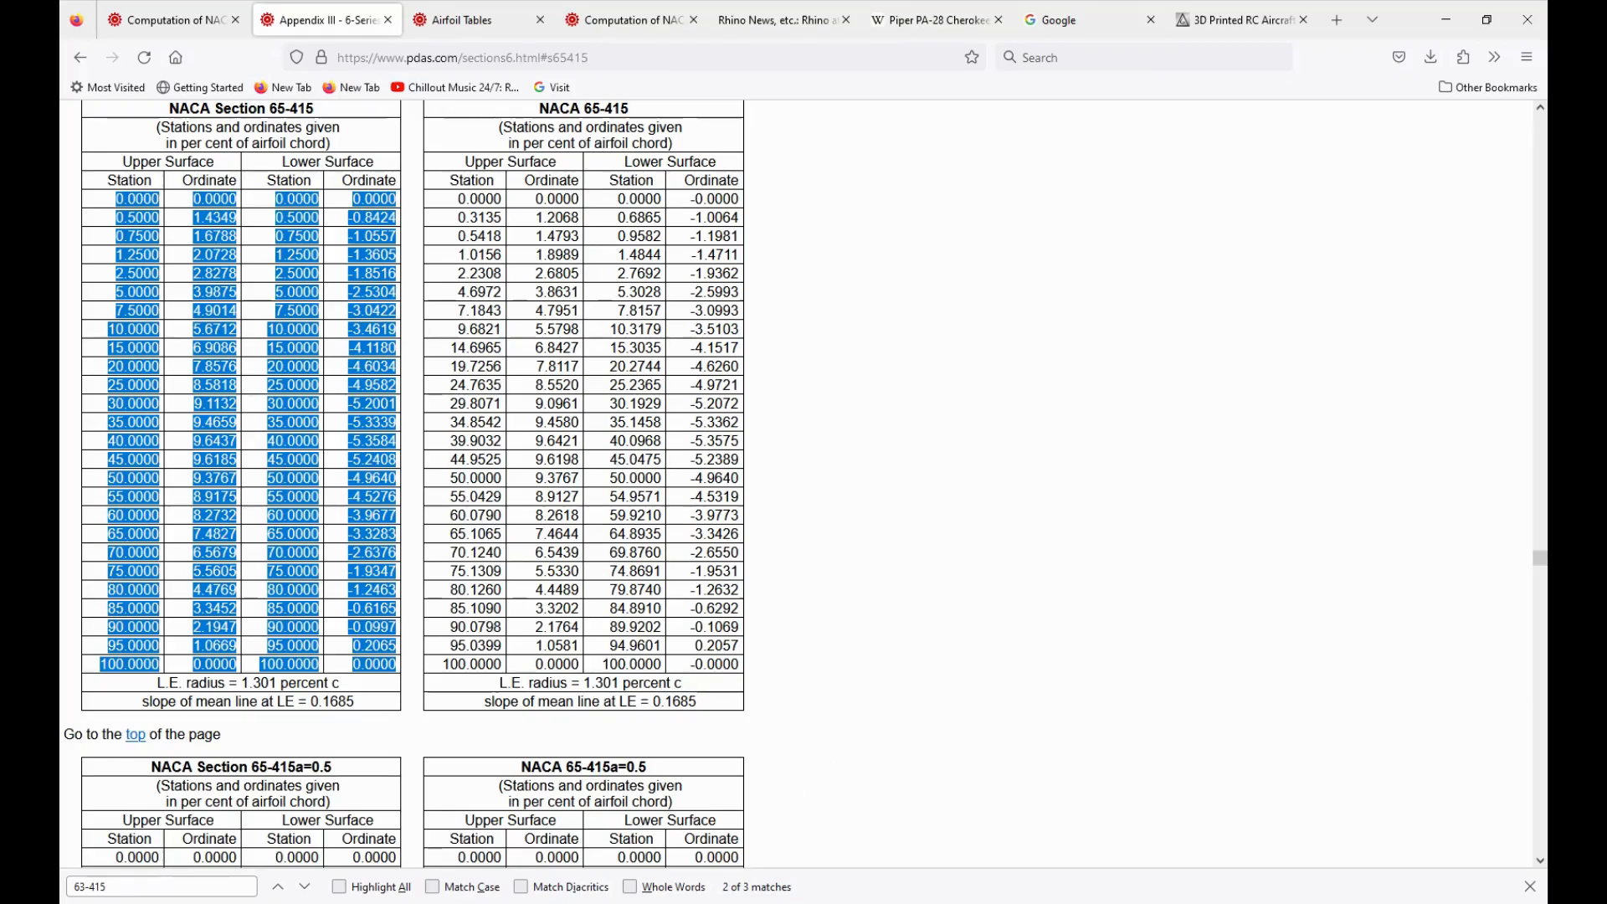
Step: Switch to the CSV-Airfoils.xlsx workbook in Excel and paste the 65-415 upper and lower surface coordinates starting at A1
key("alt+Tab")
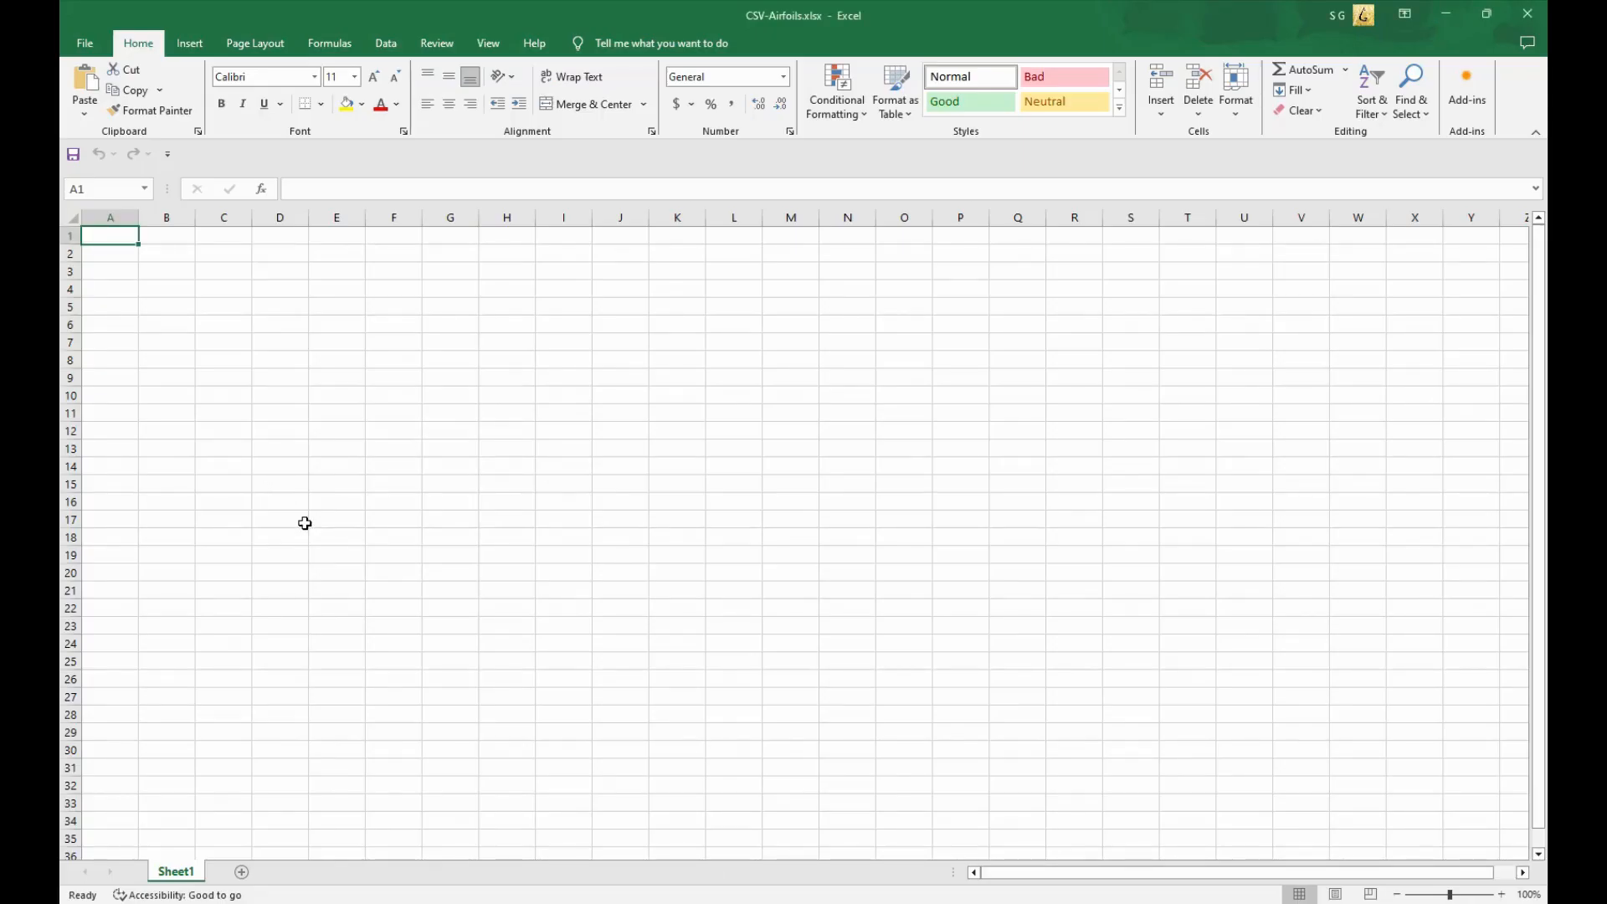
type("0\t0\t0\t0 0.5\t1.4349\t0.5\t-0.8424 0.75\t1.6788\t0.75\t-1.0557 1.25\t2.0728\t1.25\t-1.3605 2.5\t2.8278\t2.5\t-1.8516 5\t3.9875\t5\t-2.5304 7.5\t4.9014\t7.5\t-3.0422 10\t5.6712\t10\t-3.4619 15\t6.9086\t15\t-4.118 20\t7.8576\t20\t-4.6034 25\t8.5818\t25\t-4.9582 30\t9.1132\t30\t-5.2001 35\t9.4659\t35\t-5.3339 40\t9.6437\t40\t-5.3584 45\t9.6185\t45\t-5.2408 50\t9.3767\t50\t-4.964 55\t8.9175\t55\t-4.5276 60\t8.2732\t60\t-3.9677 65\t7.4827\t65\t-3.3283 70\t6.5679\t70\t-2.6376 75\t5.5605\t75\t-1.9347 80\t4.4769\t80\t-1.2463 85\t3.3452\t85\t-0.6165 90\t2.1947\t90\t-0.0997 95\t1.0669\t95\t0.2065 100\t0\t100\t0")
left_click(492, 551)
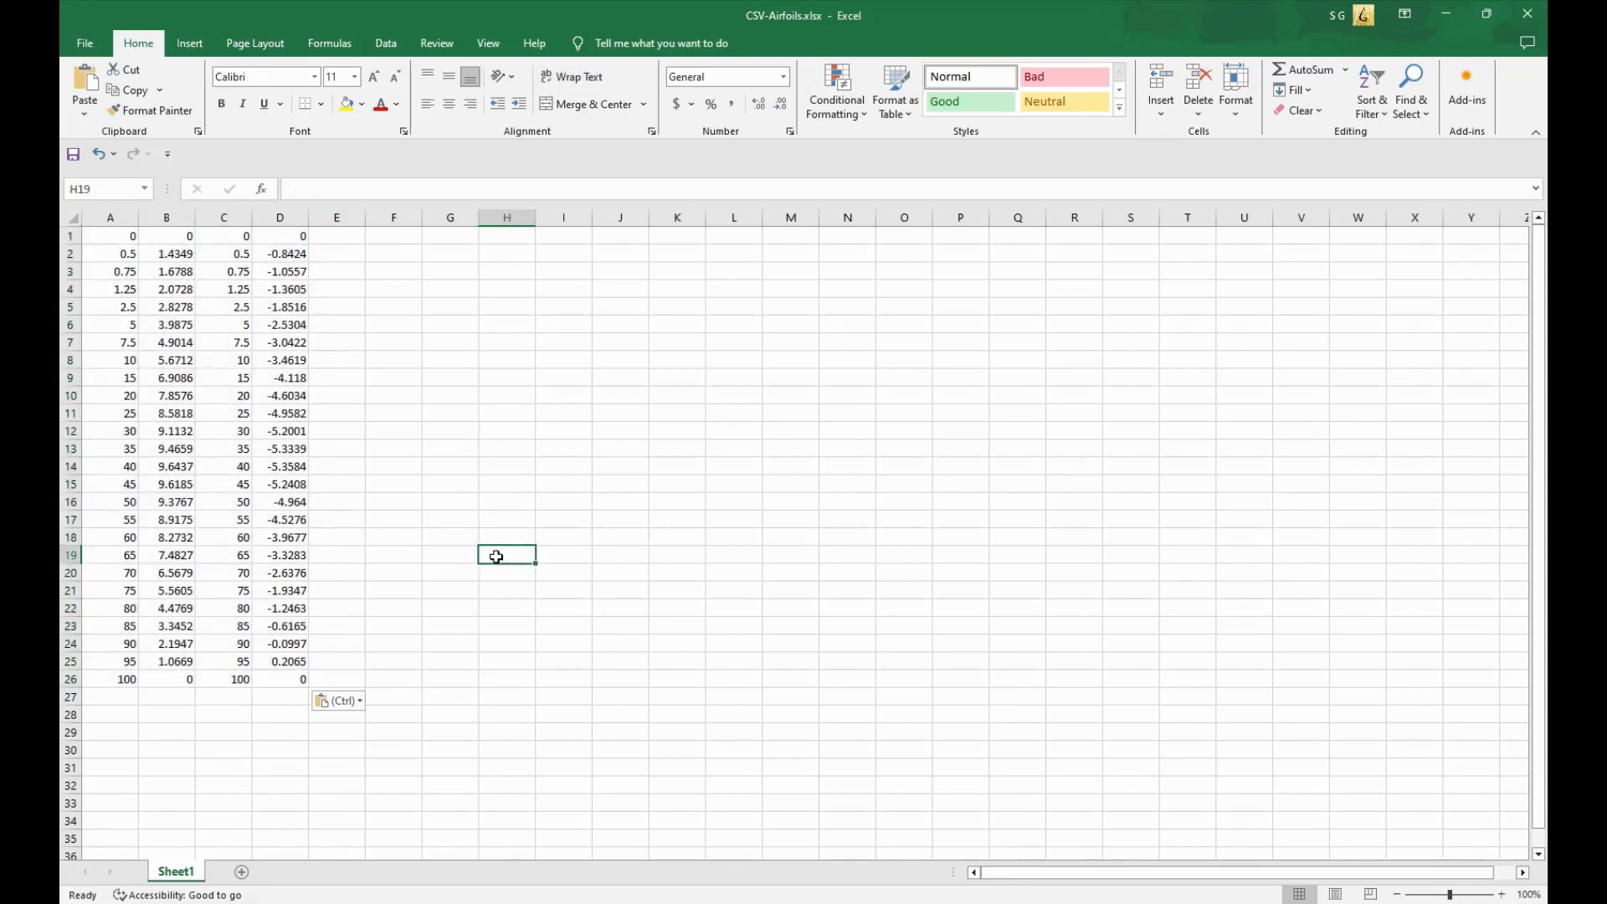
left_click(330, 734)
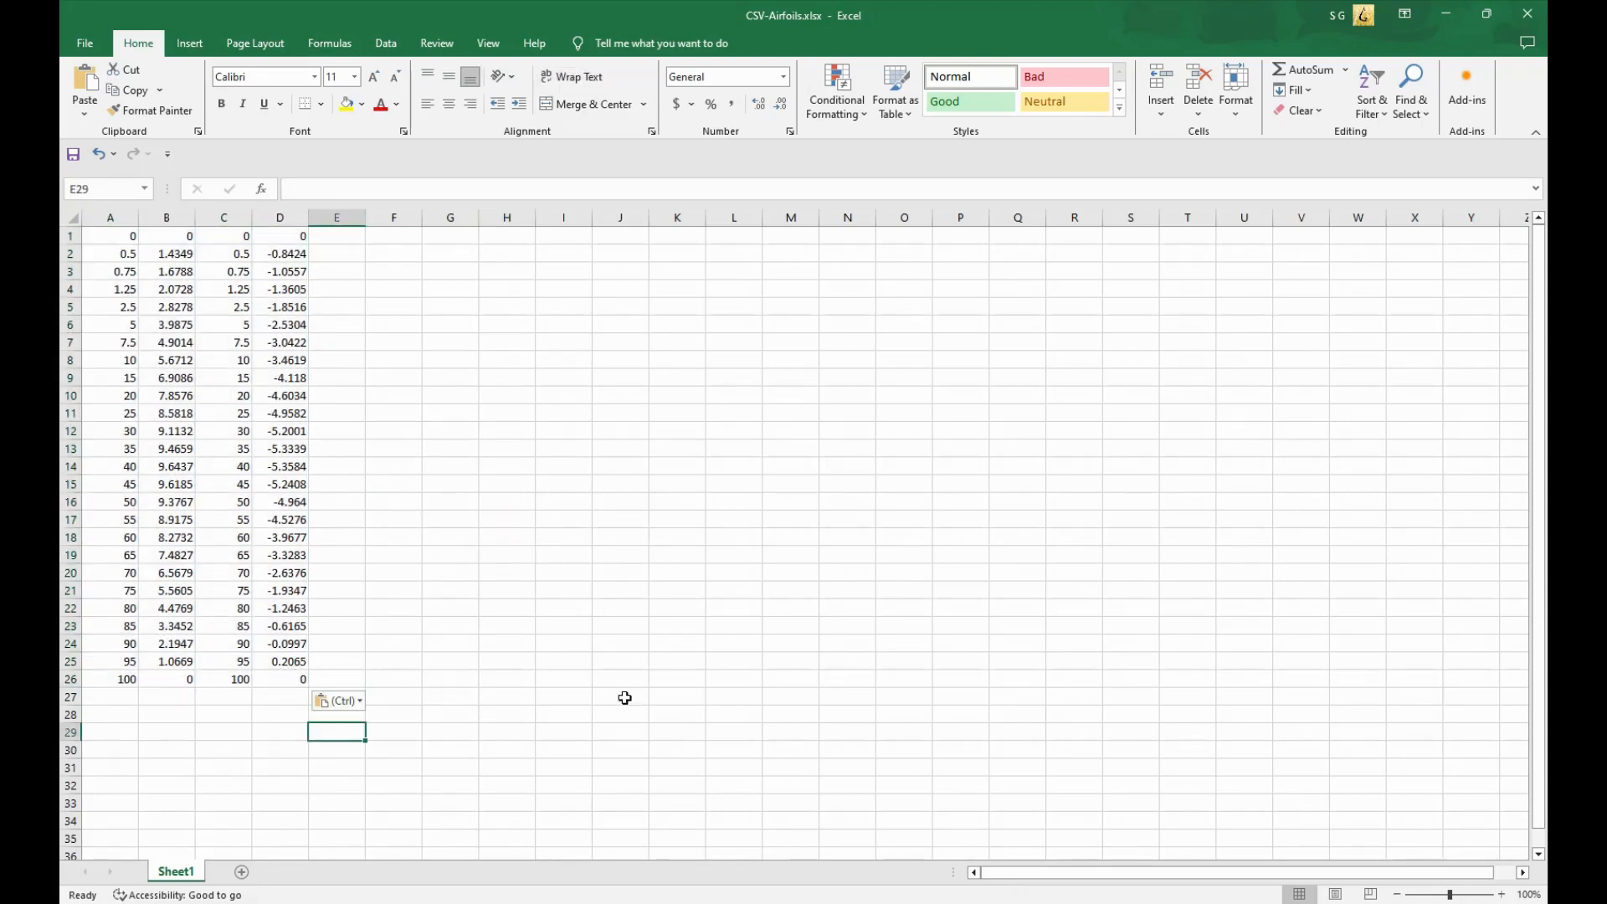
Step: Check the upper and lower surface column headings of the 65-415 table in the browser and return to Excel
left_click(525, 891)
left_click(972, 423)
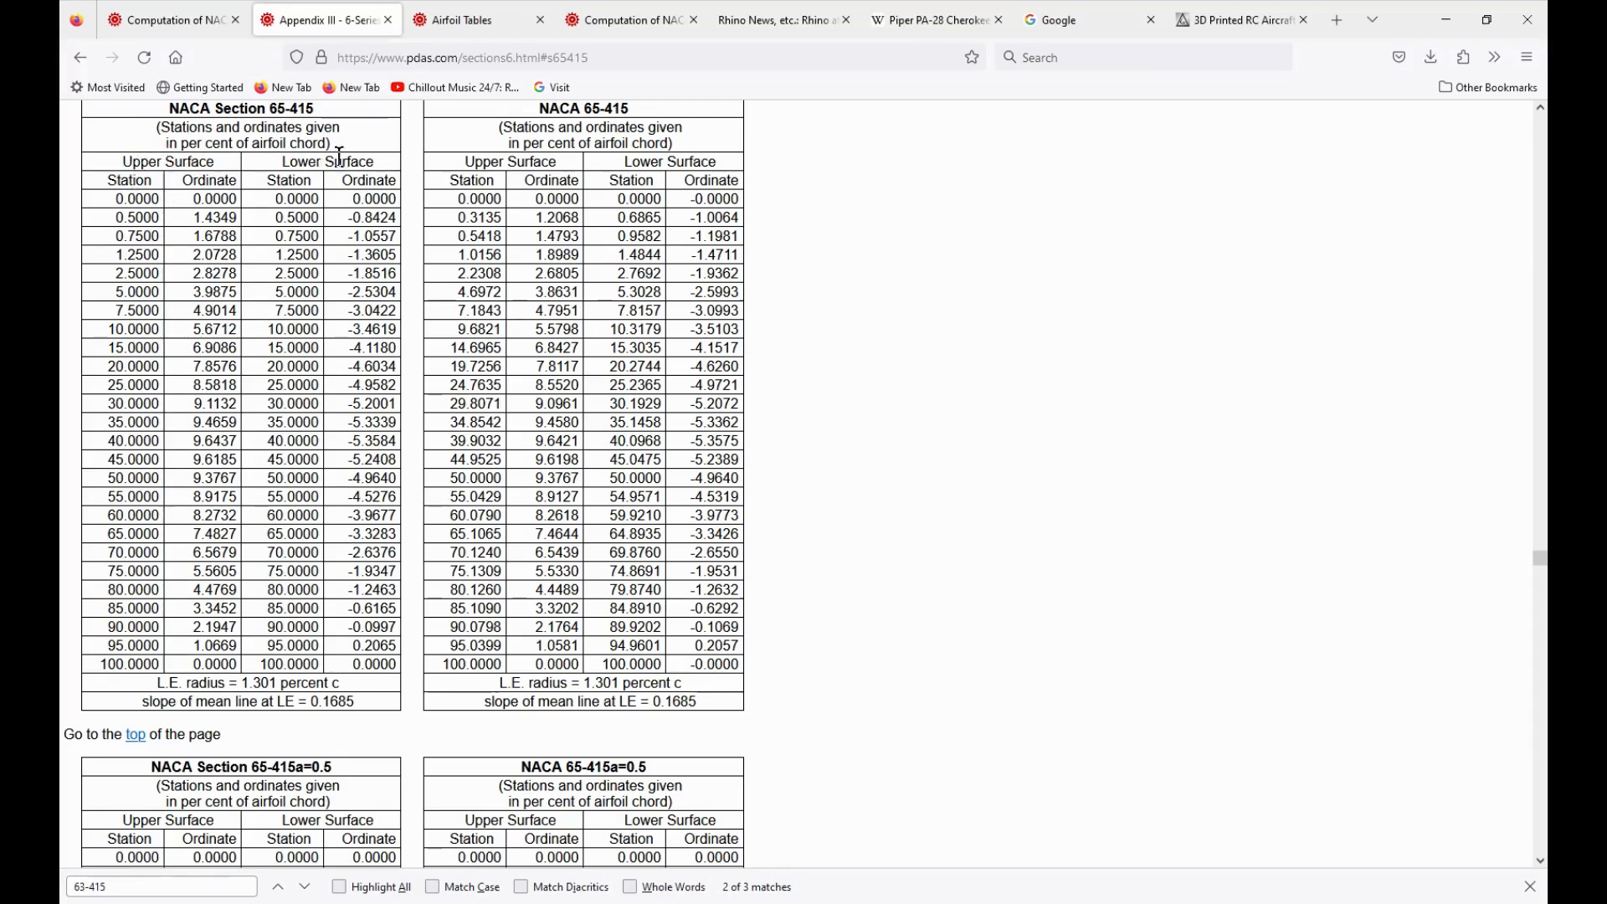
left_click(1448, 29)
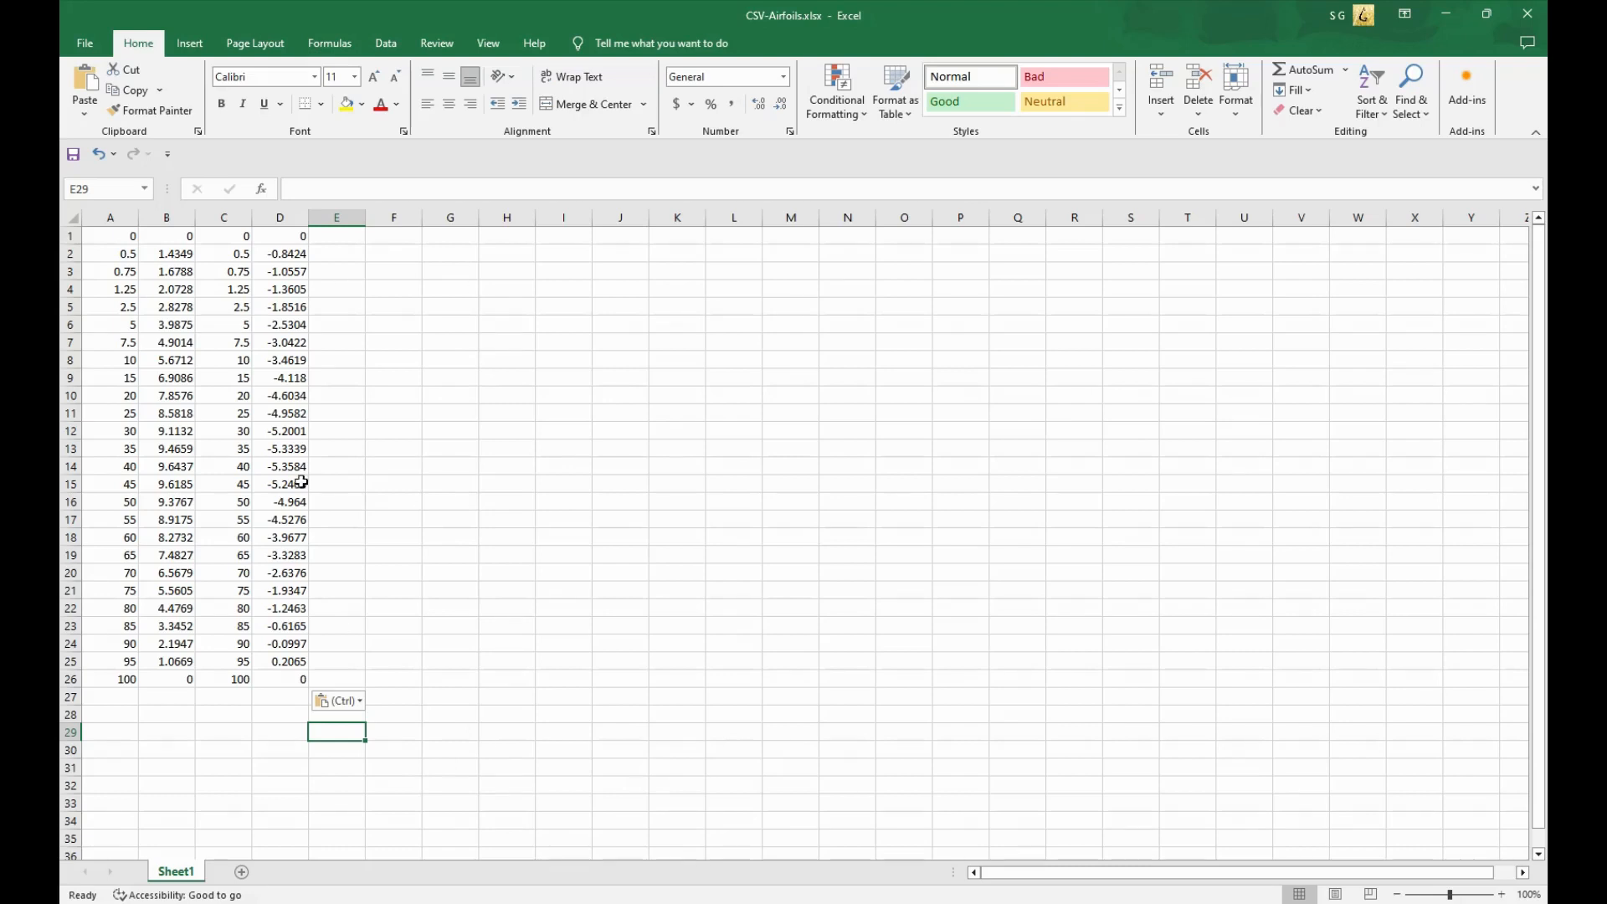
Step: Delete the lower-surface coordinates in C1:D26, keeping only the upper-surface station and ordinate columns
left_click_drag(240, 239, 275, 667)
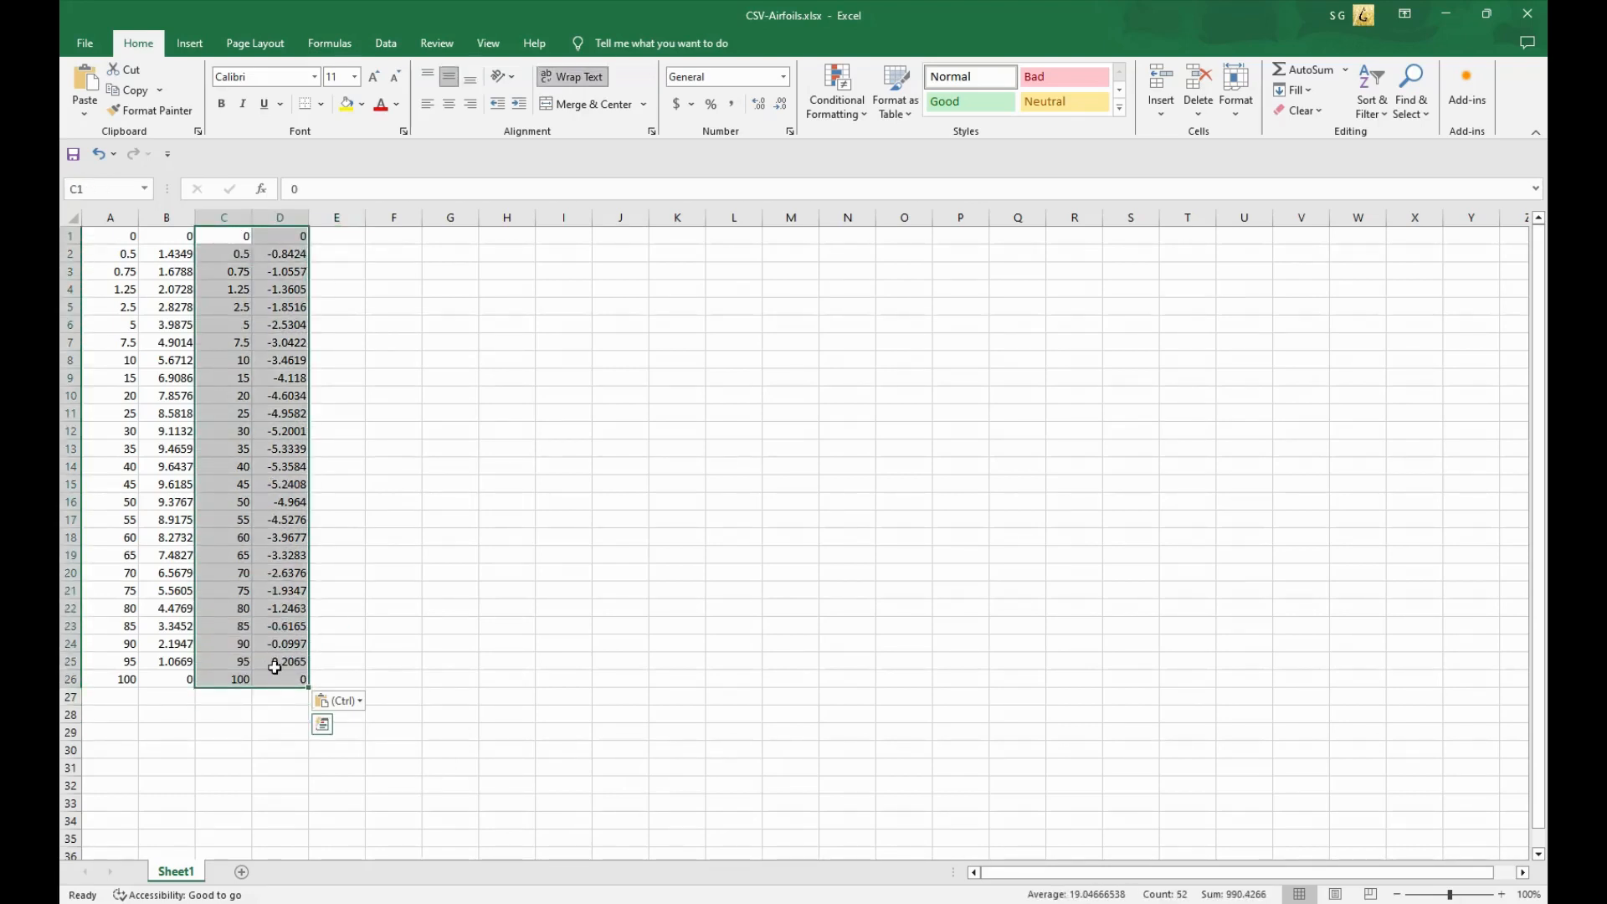
key("Delete")
left_click(409, 482)
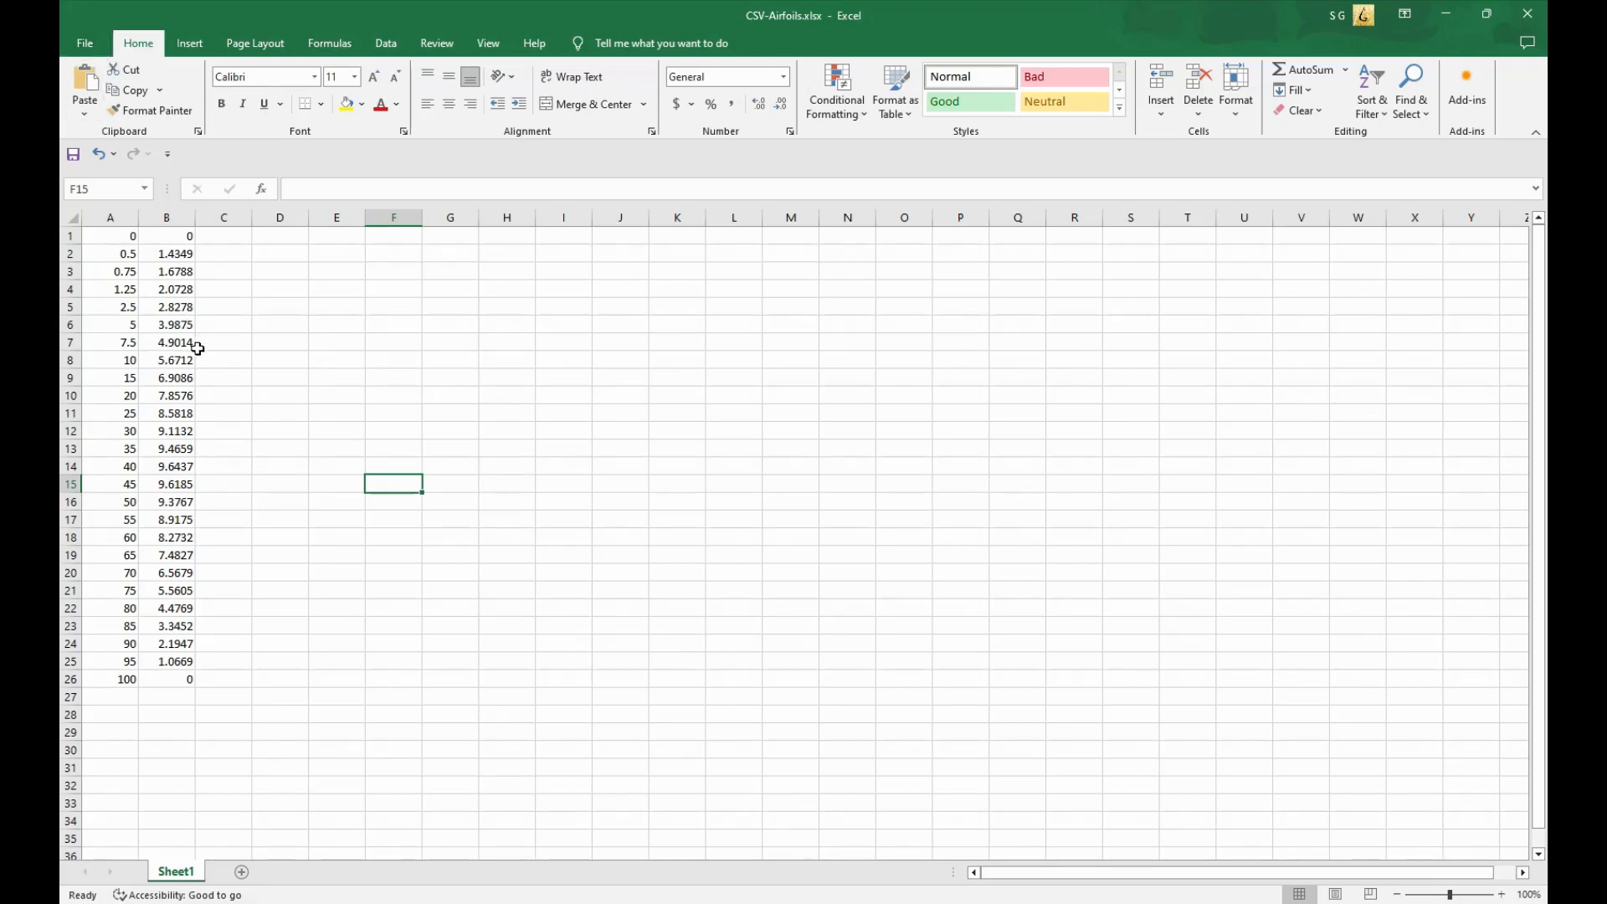
left_click(469, 902)
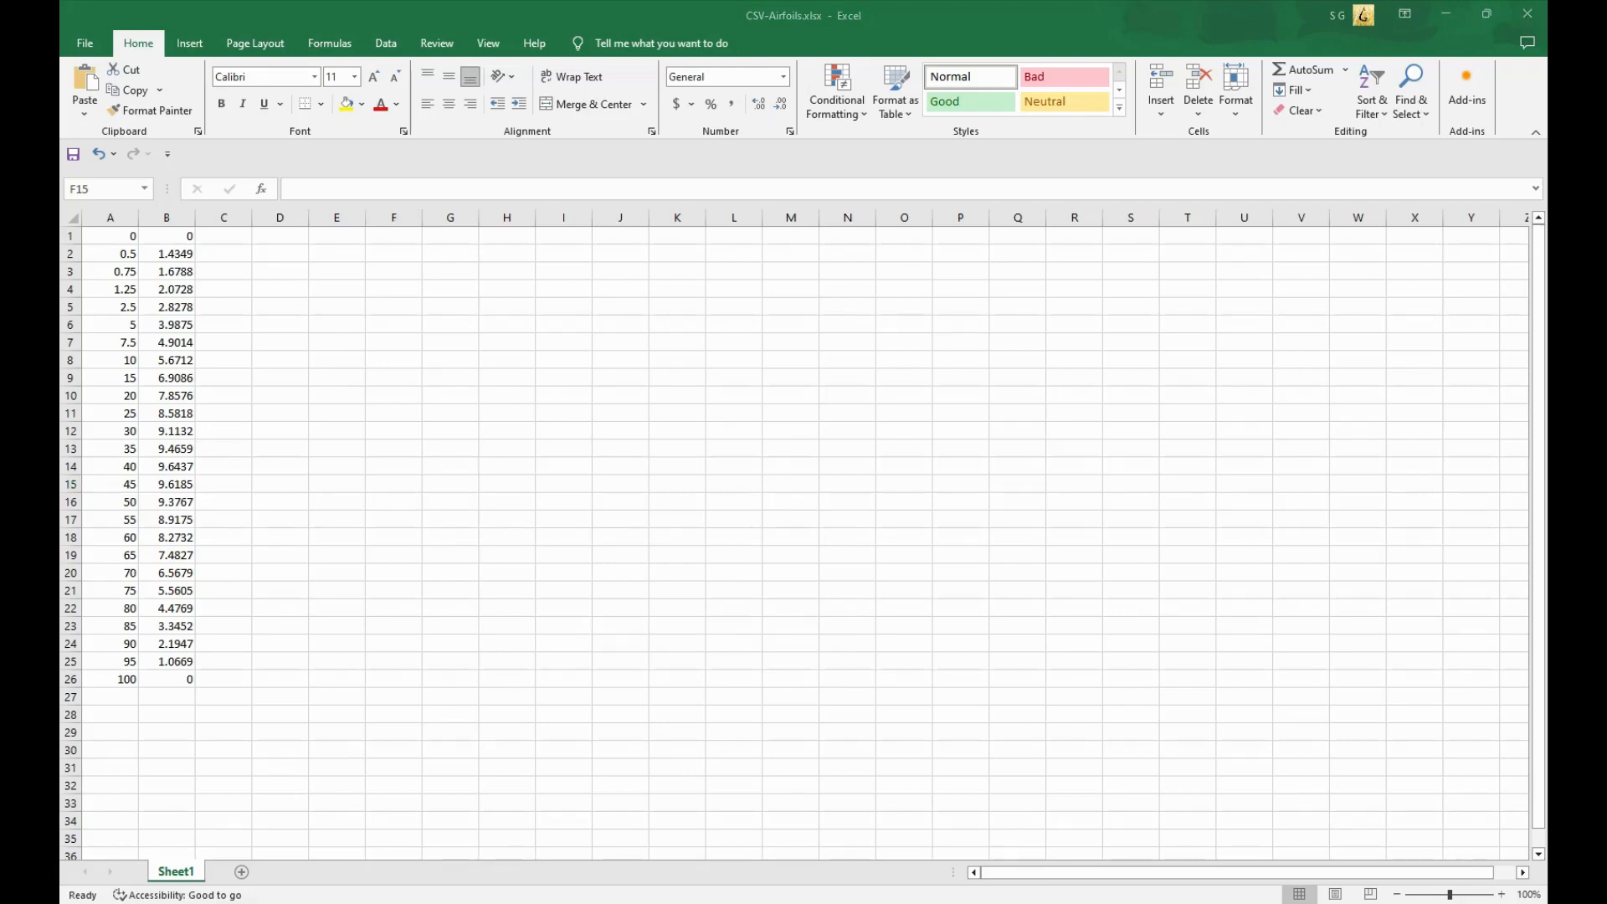
left_click(431, 403)
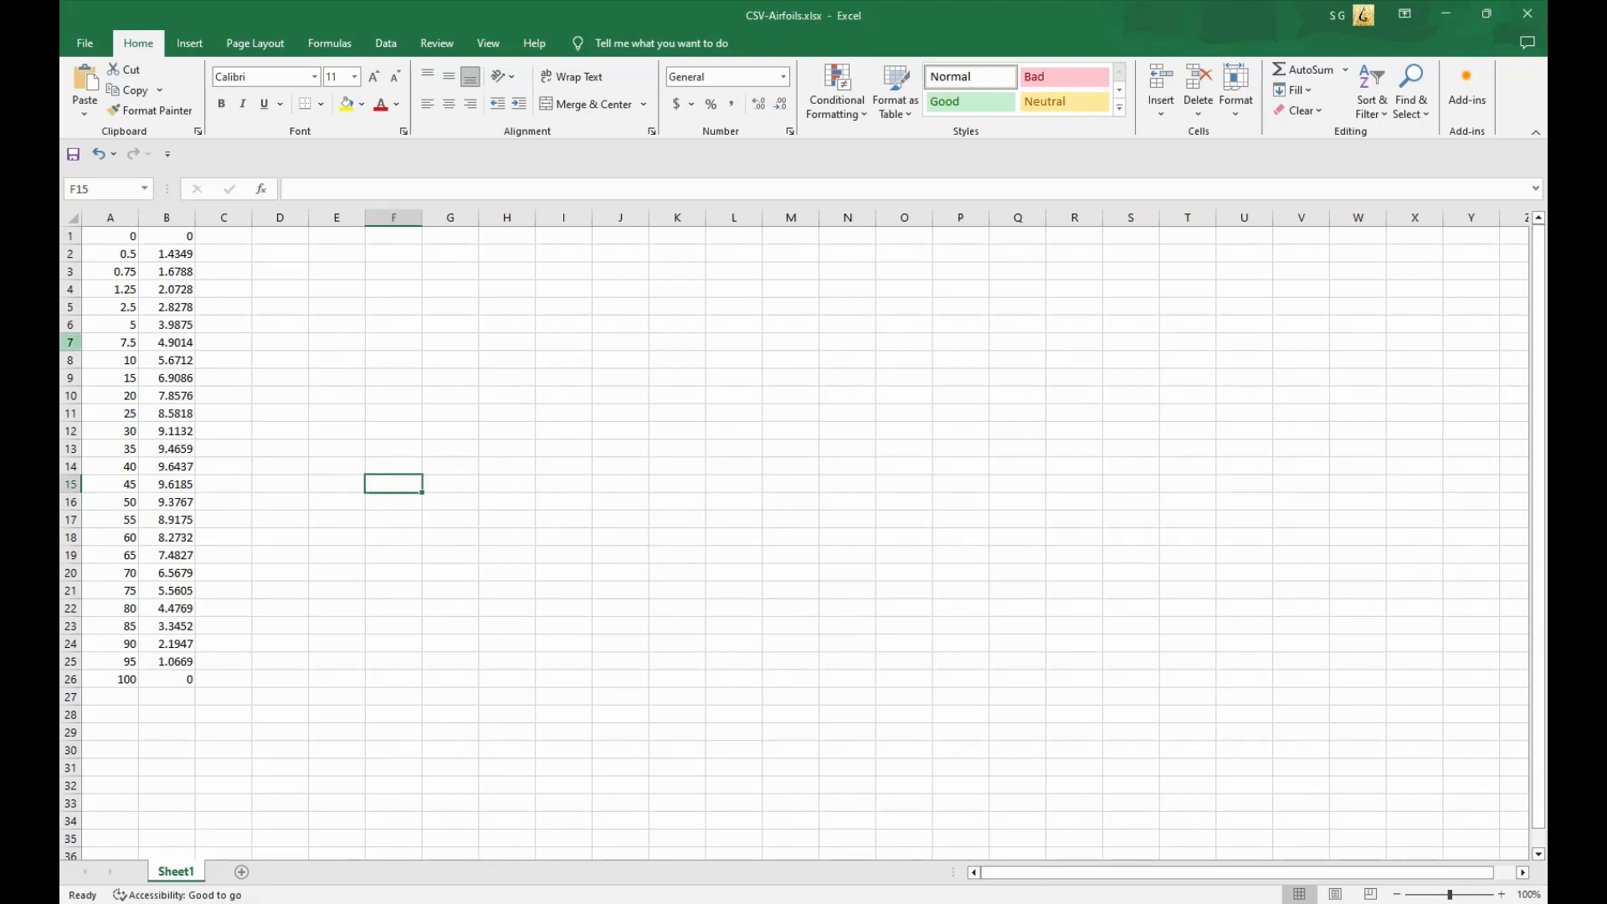
Step: Save the upper-surface coordinates as 65-415U in CSV UTF-8 (Comma delimited) format in the Wing folder, and dismiss the follow-up save
left_click(79, 47)
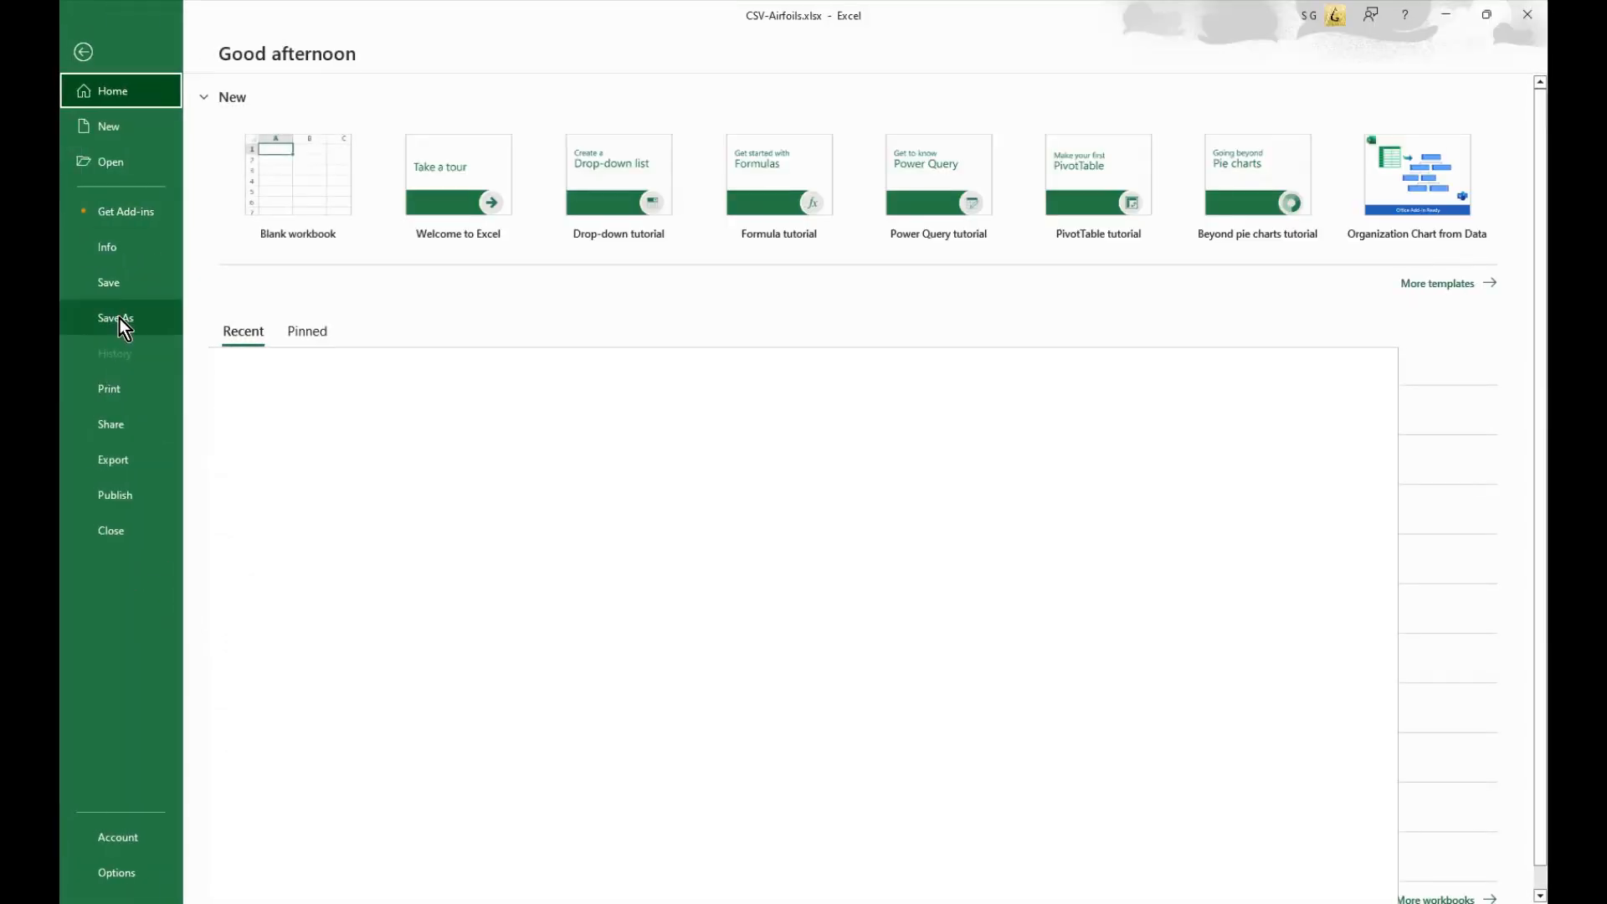
left_click(119, 318)
left_click(297, 323)
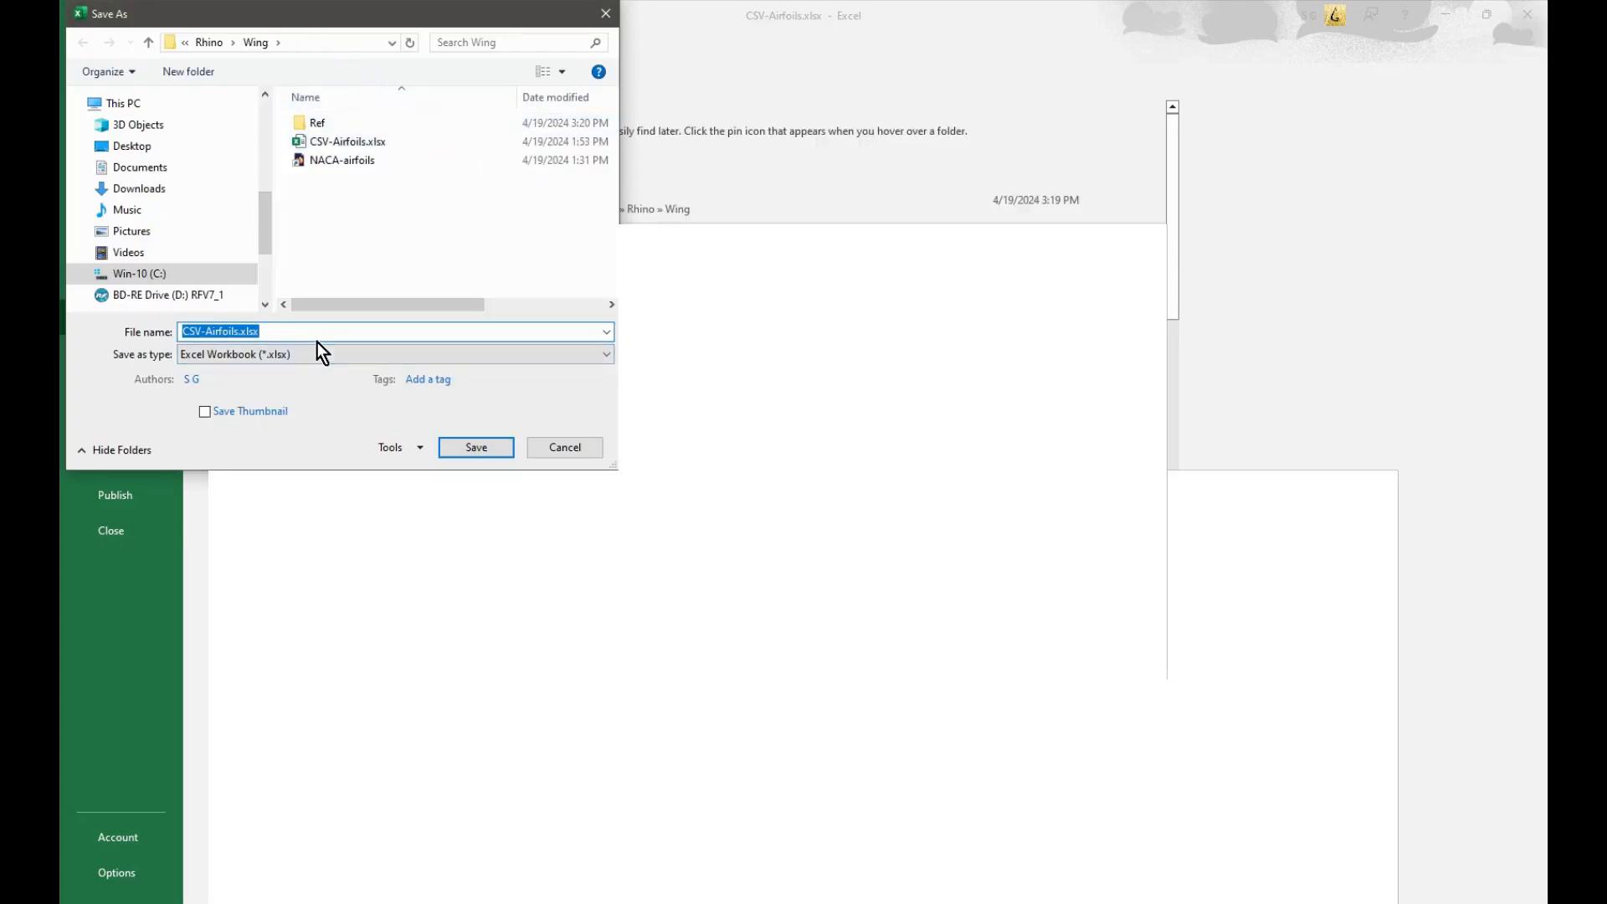
type("65-415U")
left_click(282, 379)
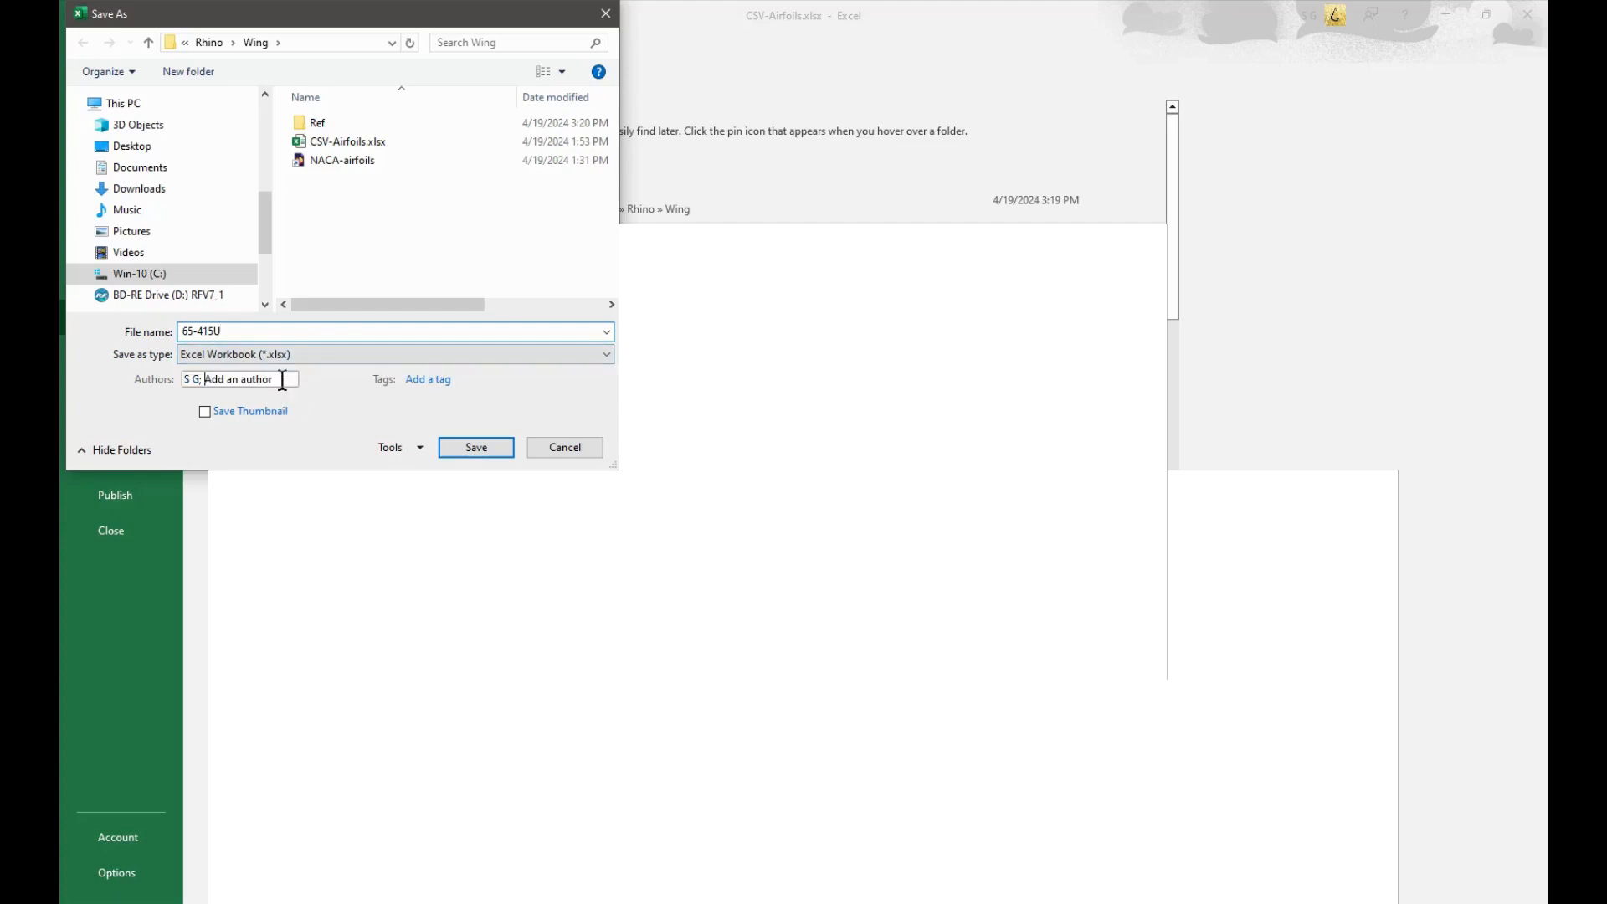
left_click(309, 354)
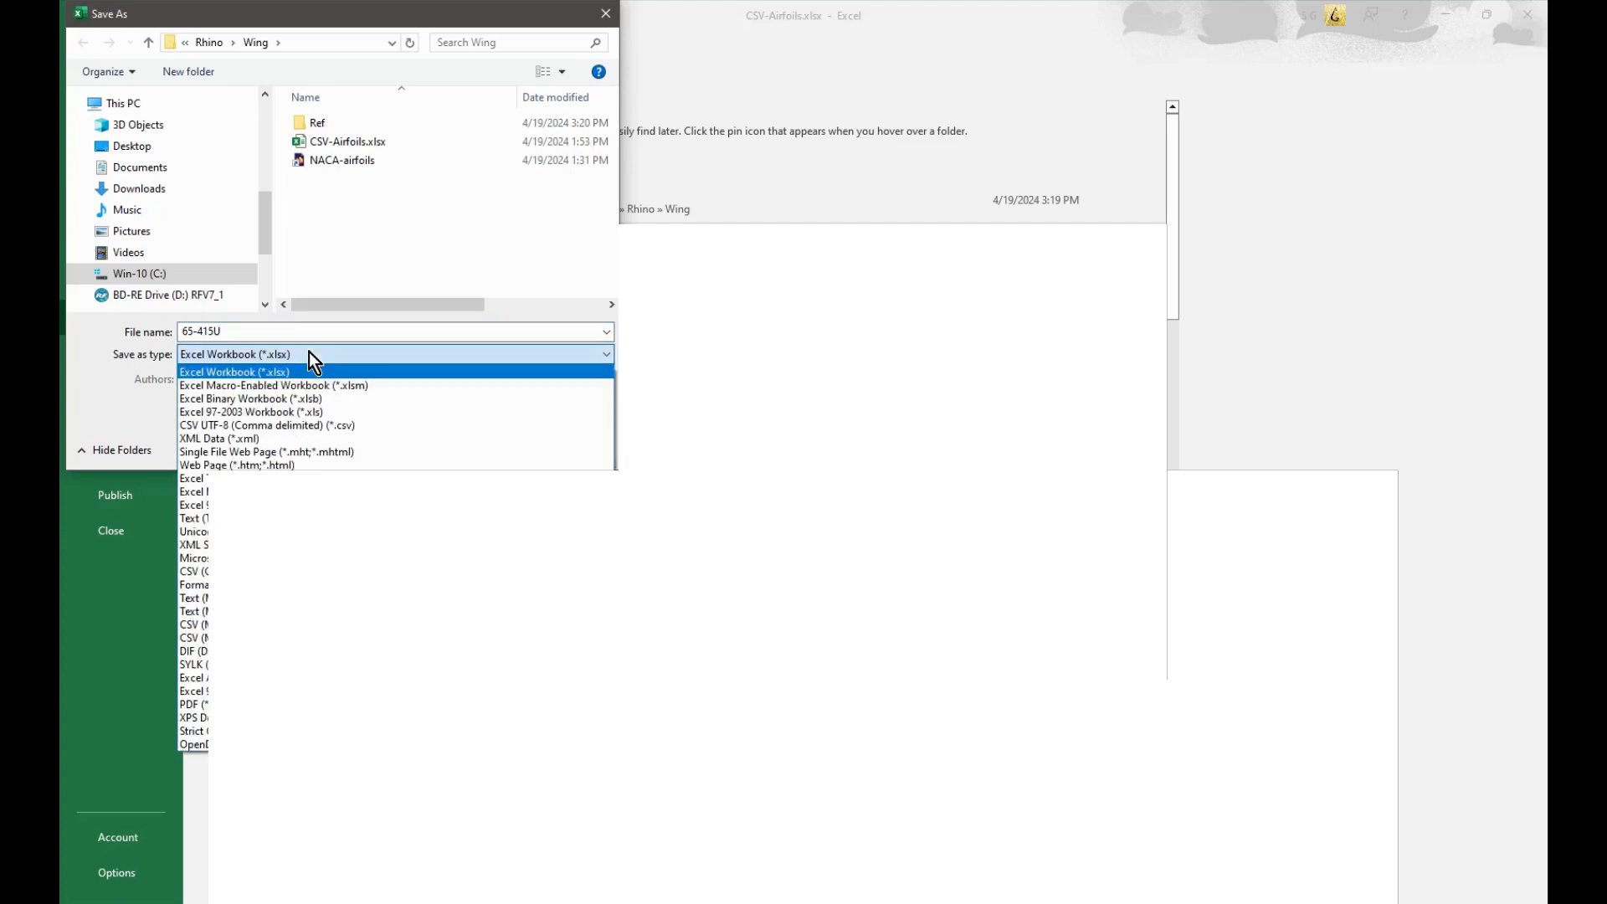
left_click(285, 425)
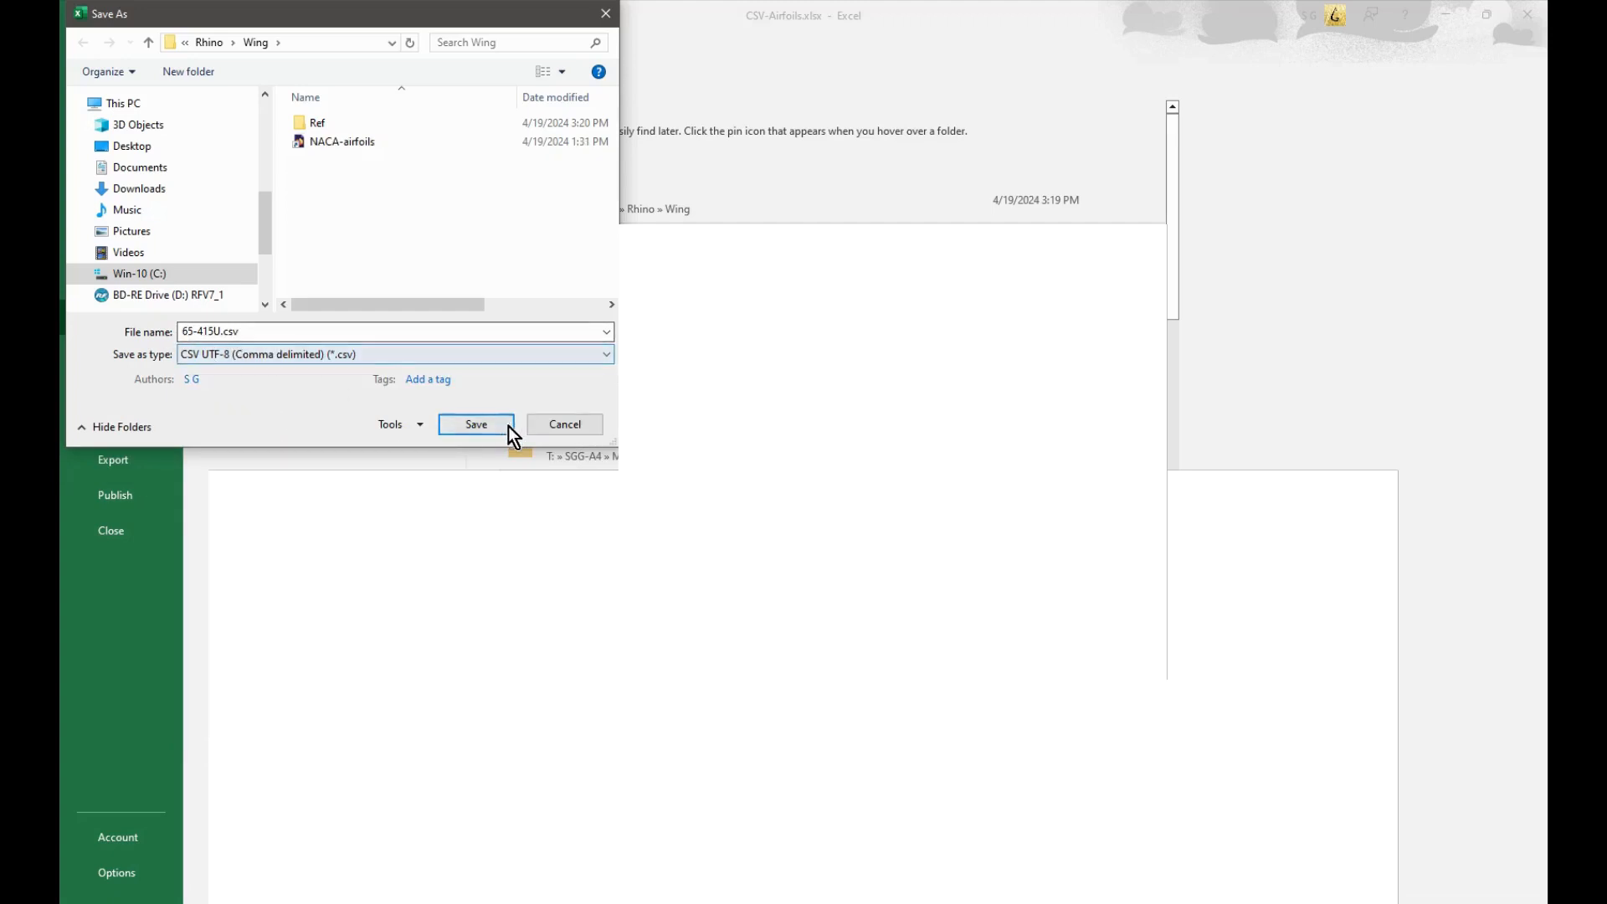
left_click(478, 427)
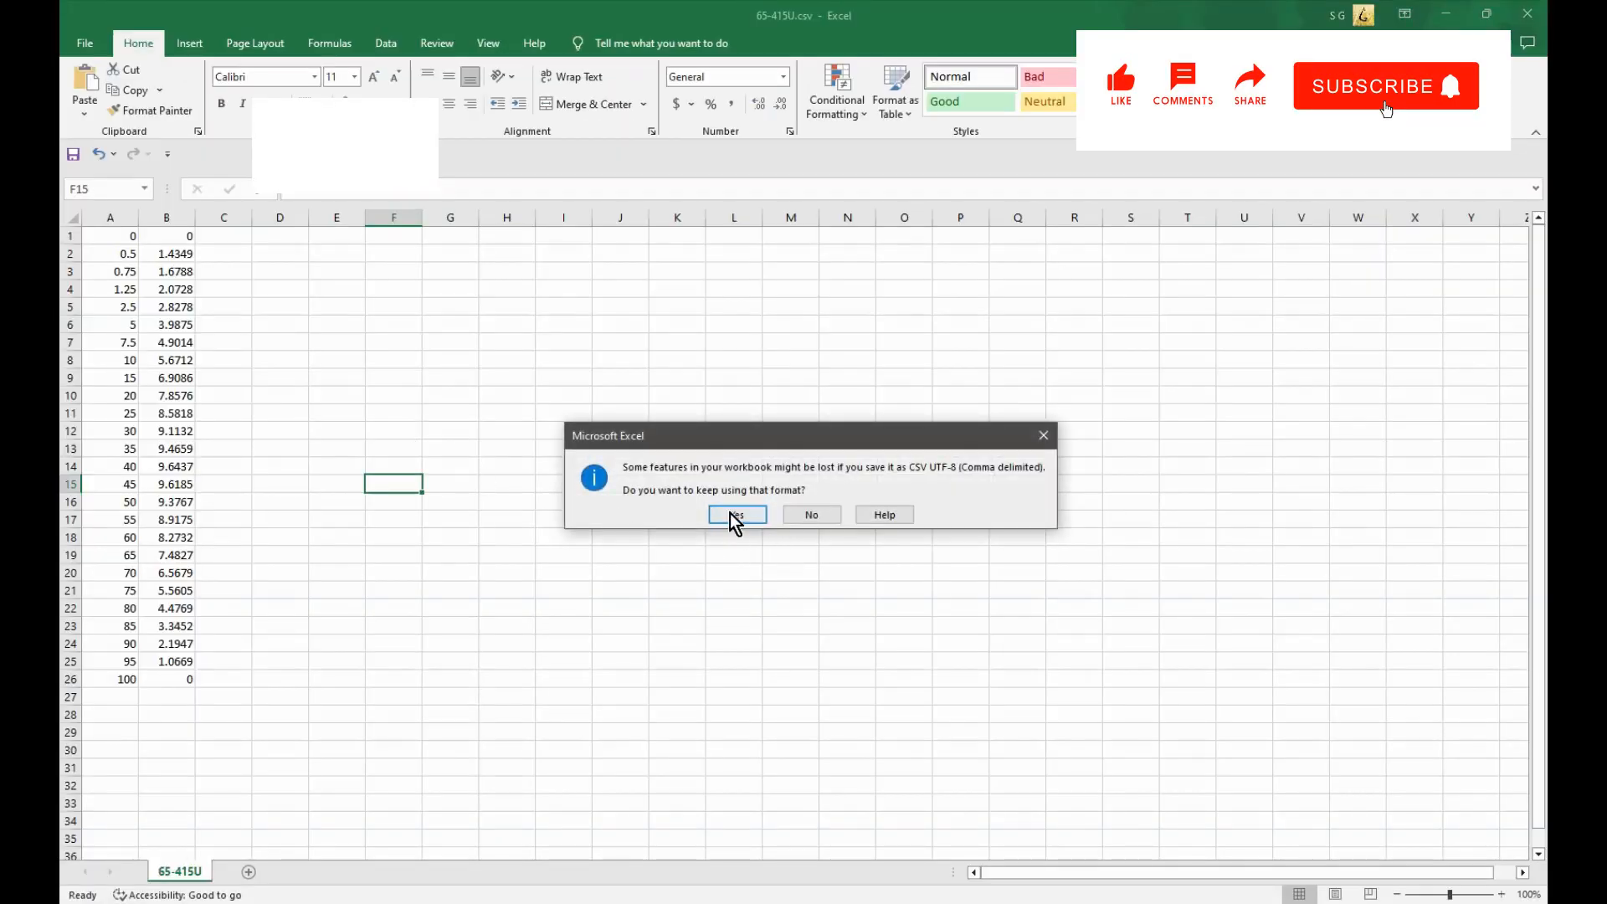
left_click(810, 513)
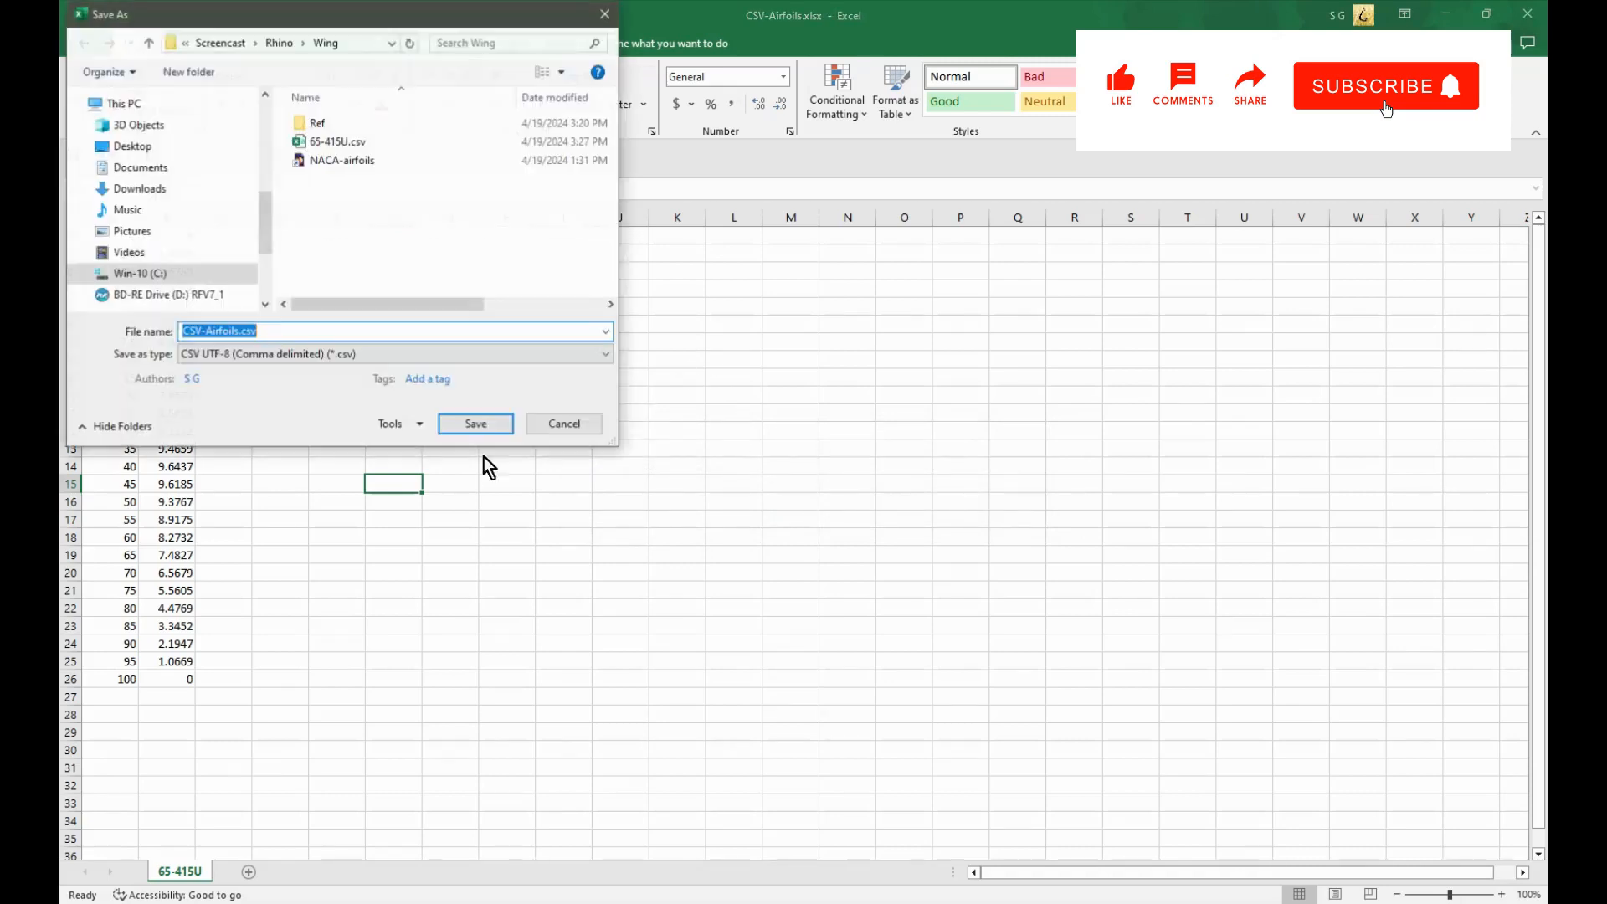
left_click(562, 424)
Step: Clear the upper-surface coordinates from the range A1:C26
left_click(223, 678)
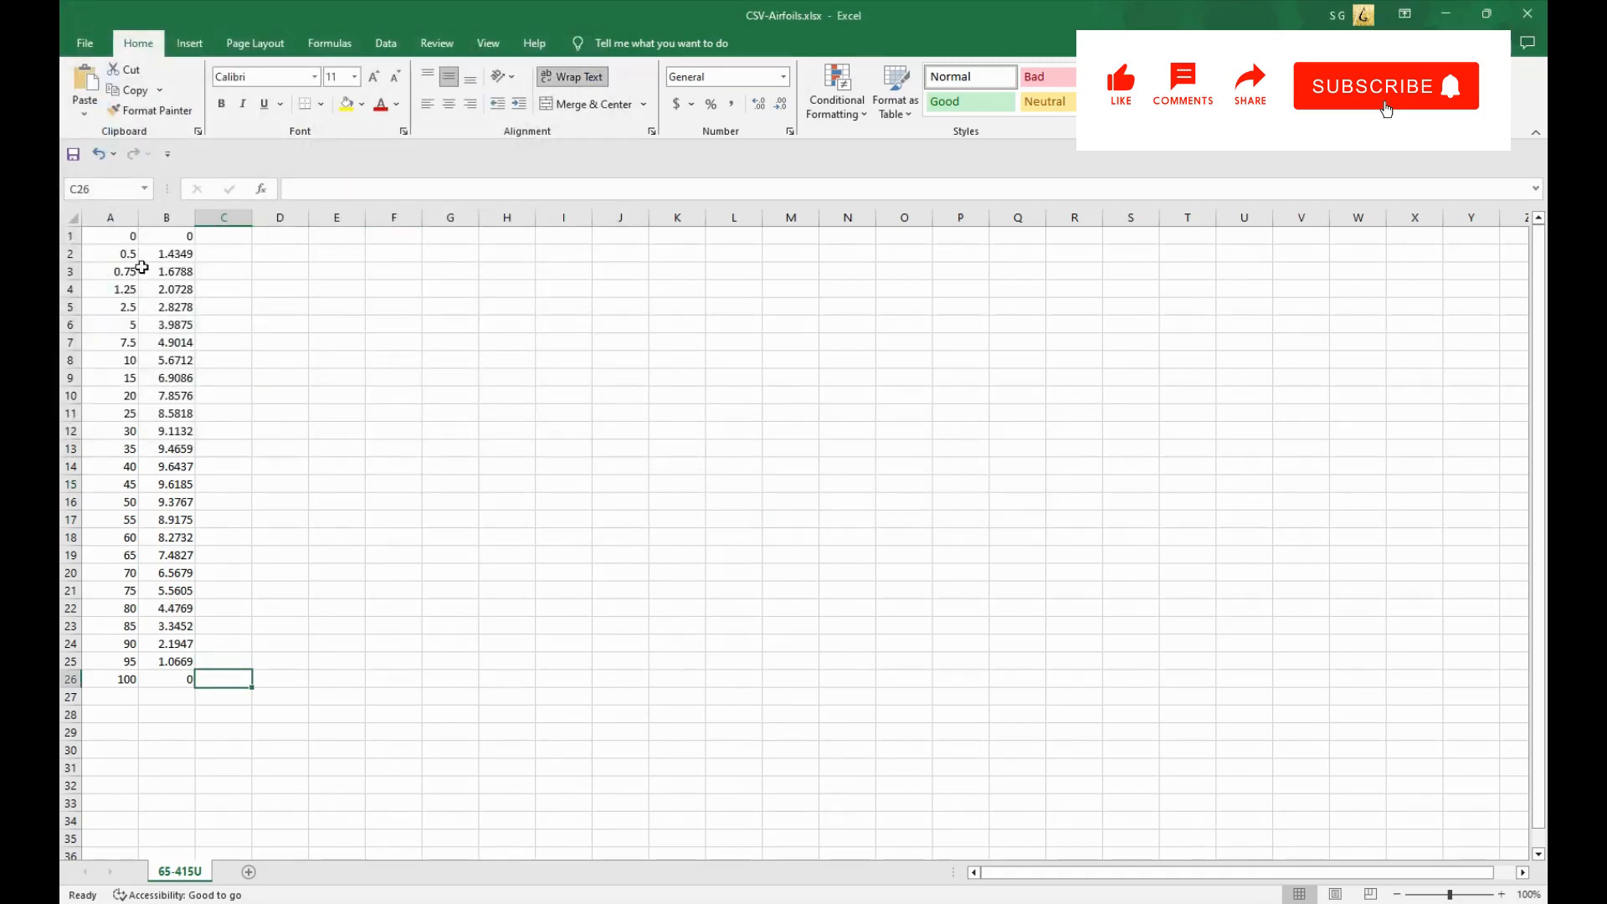
left_click_drag(115, 236, 204, 678)
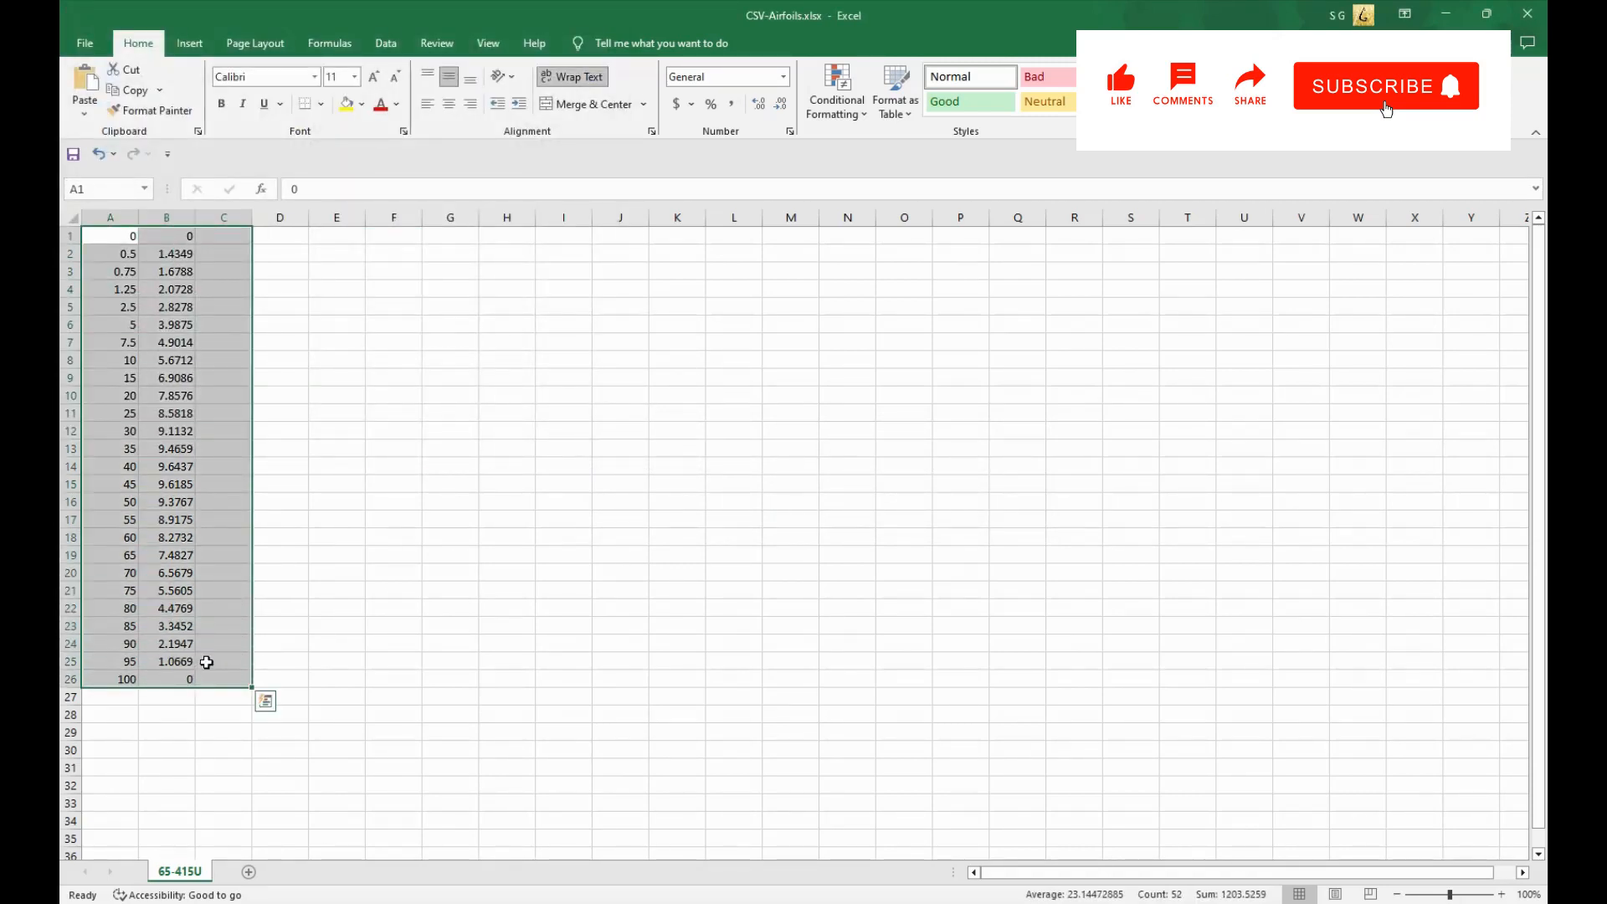
key("Delete")
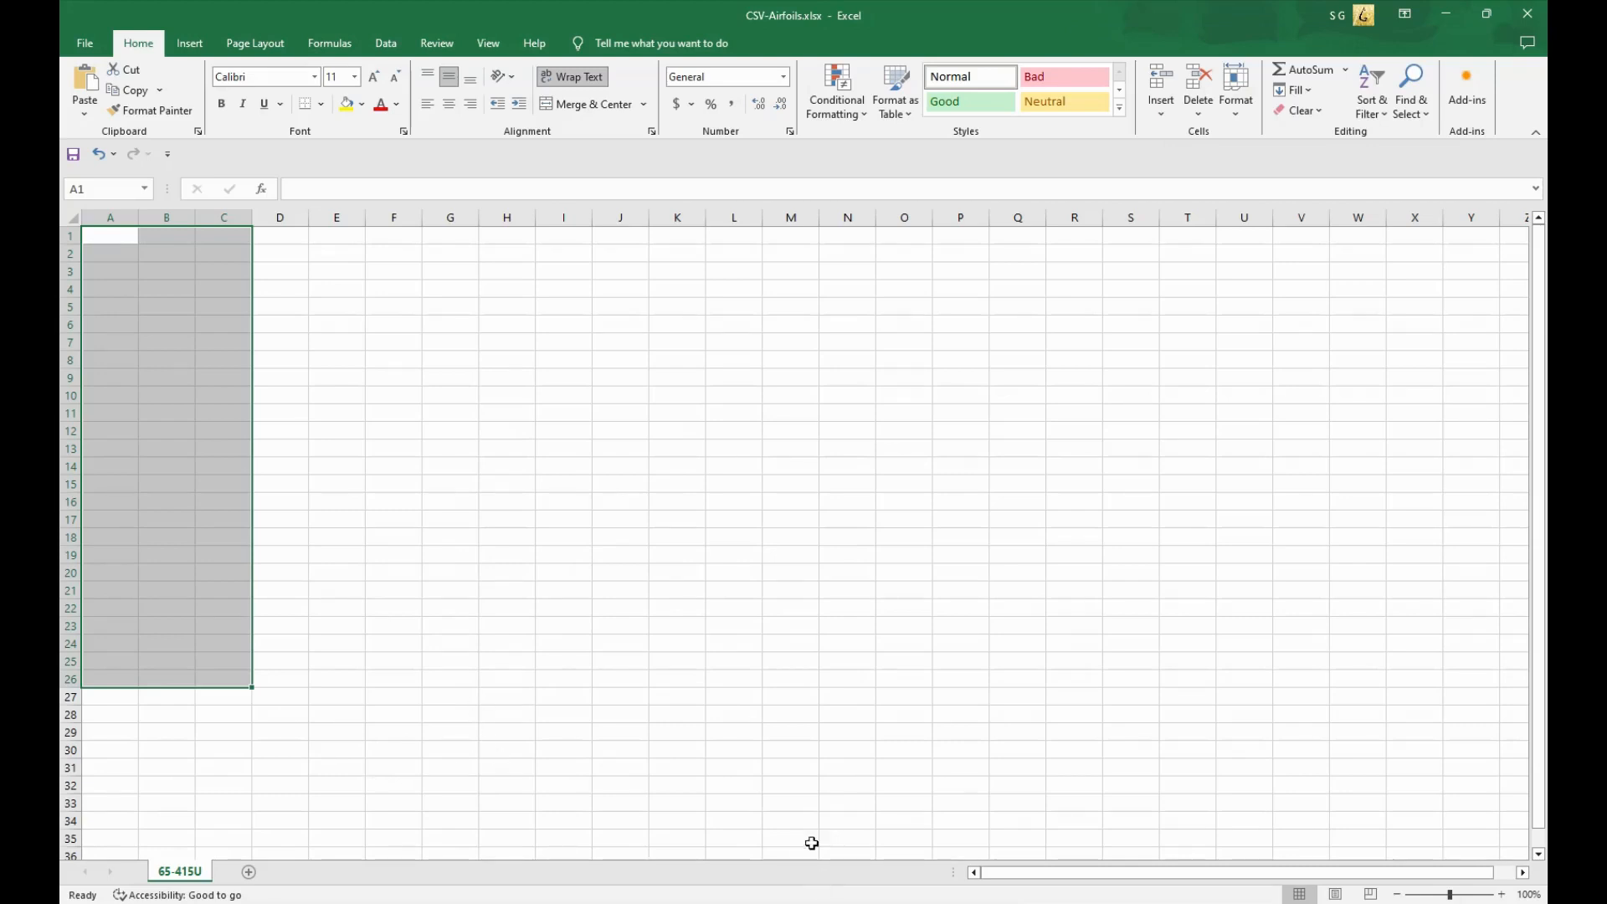
left_click_drag(578, 680, 575, 665)
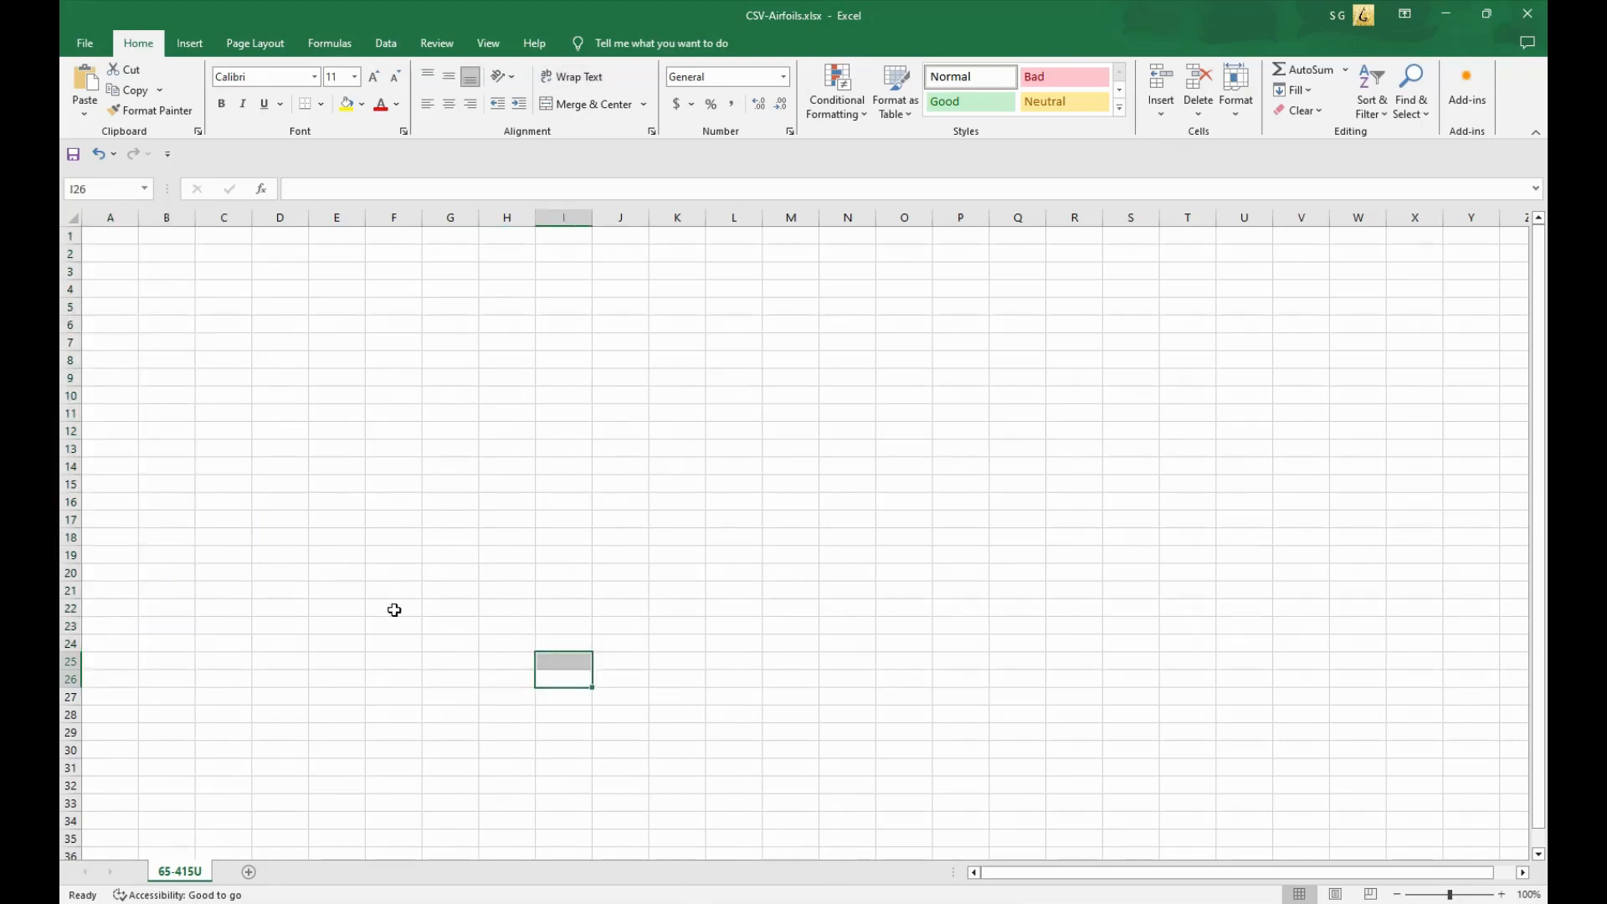
Step: Undo the deletions back to the full four-column table, and move the lower-surface coordinates from C1:D26 to A1 over the upper-surface values
key("ctrl+z")
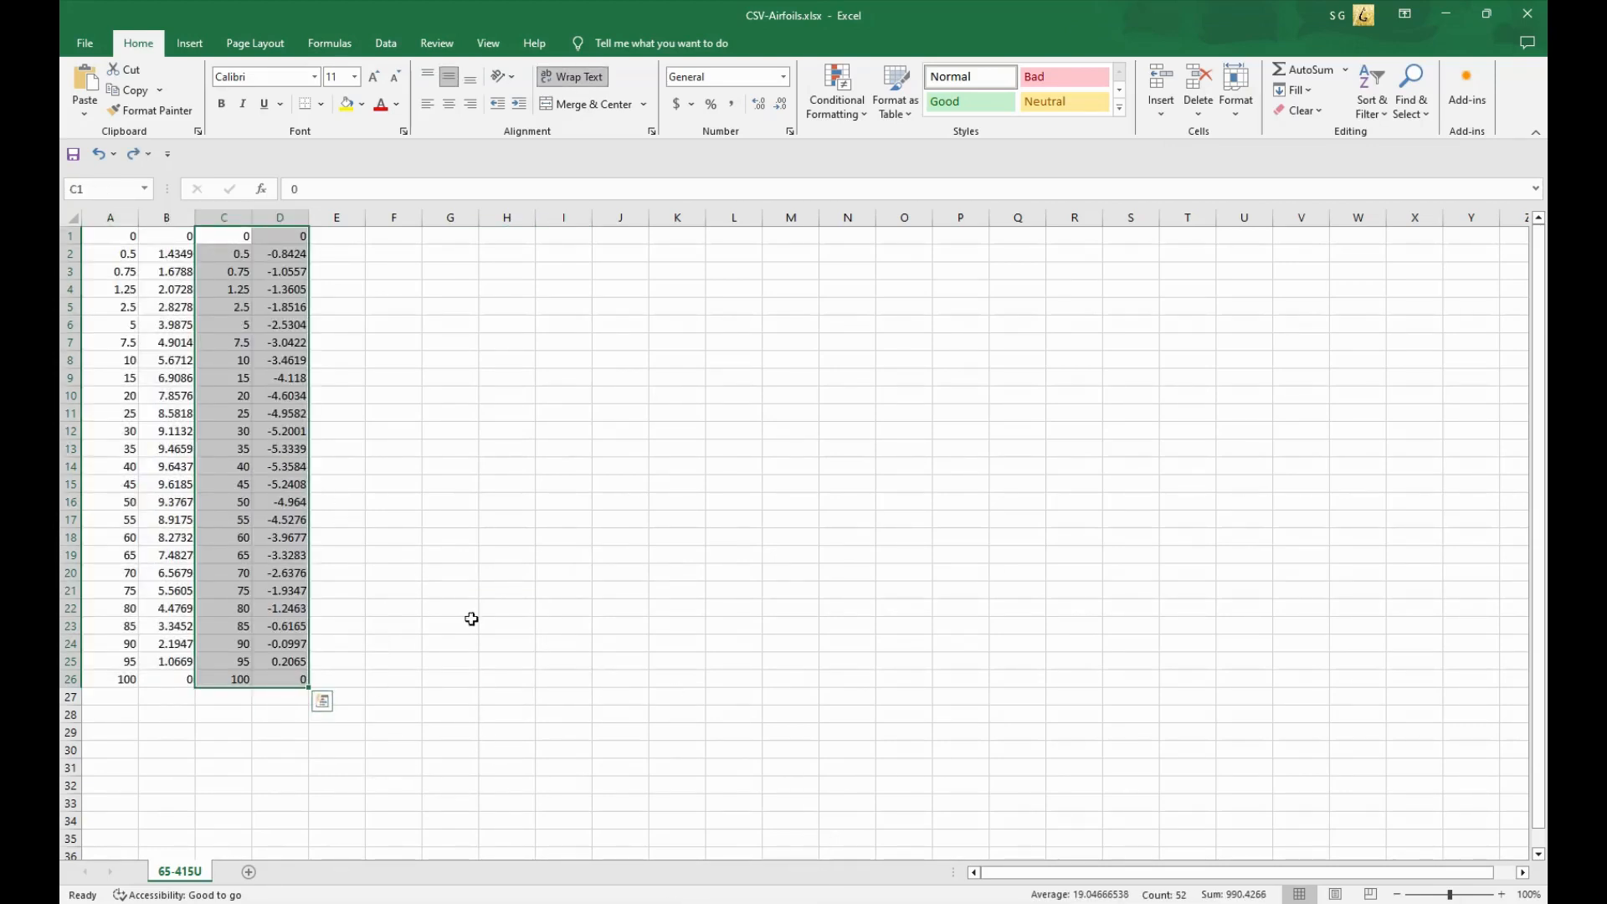
left_click(503, 591)
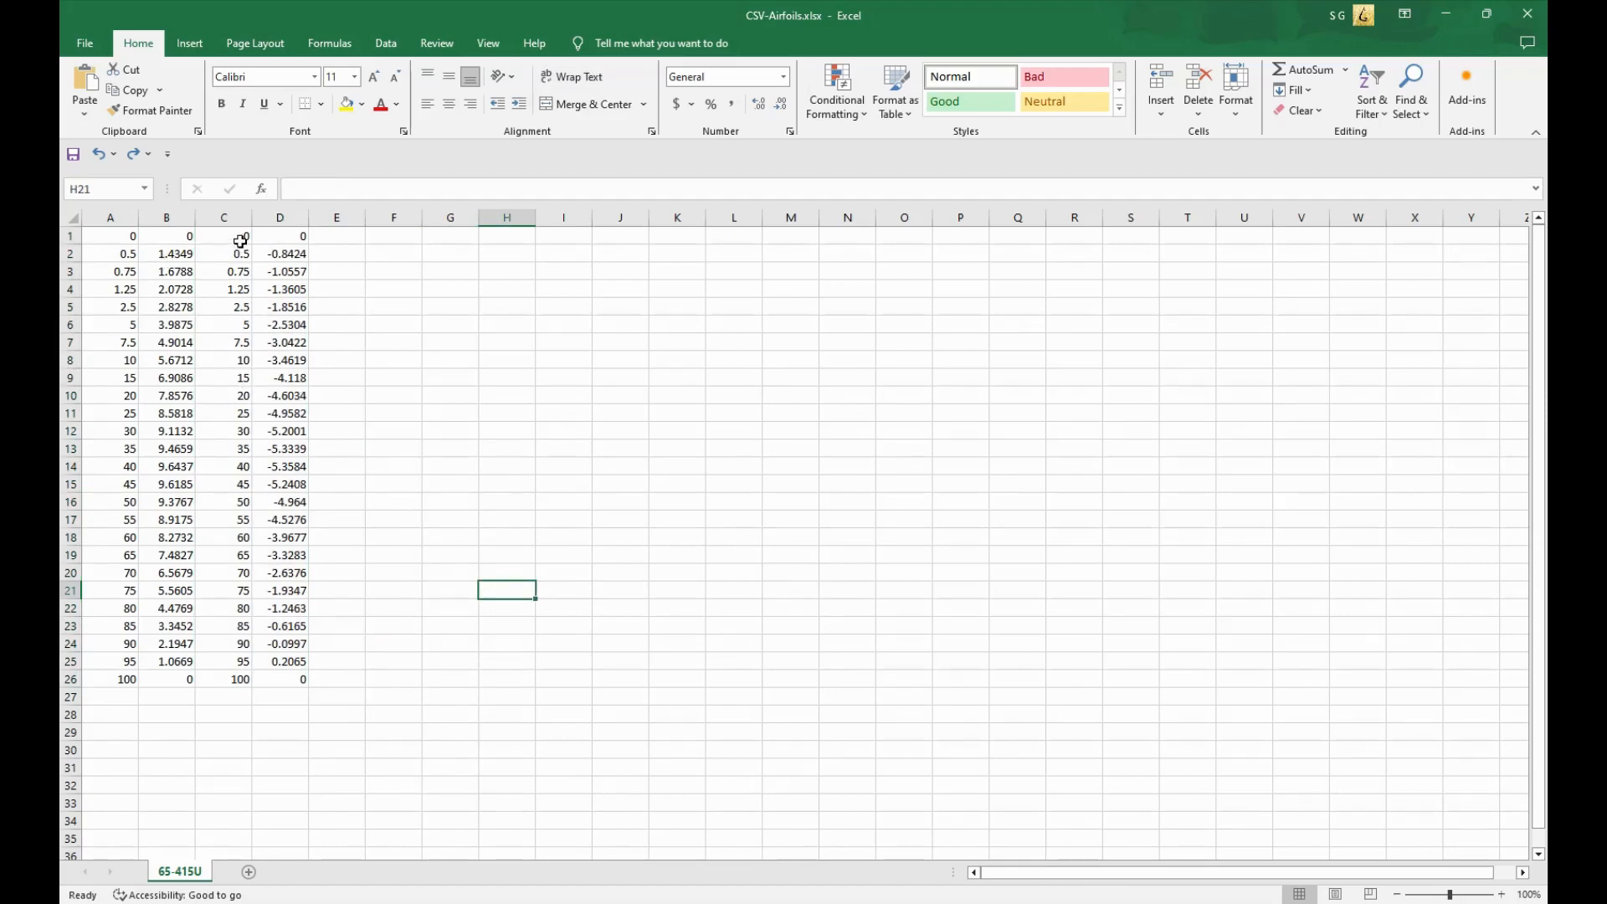
left_click_drag(240, 236, 308, 679)
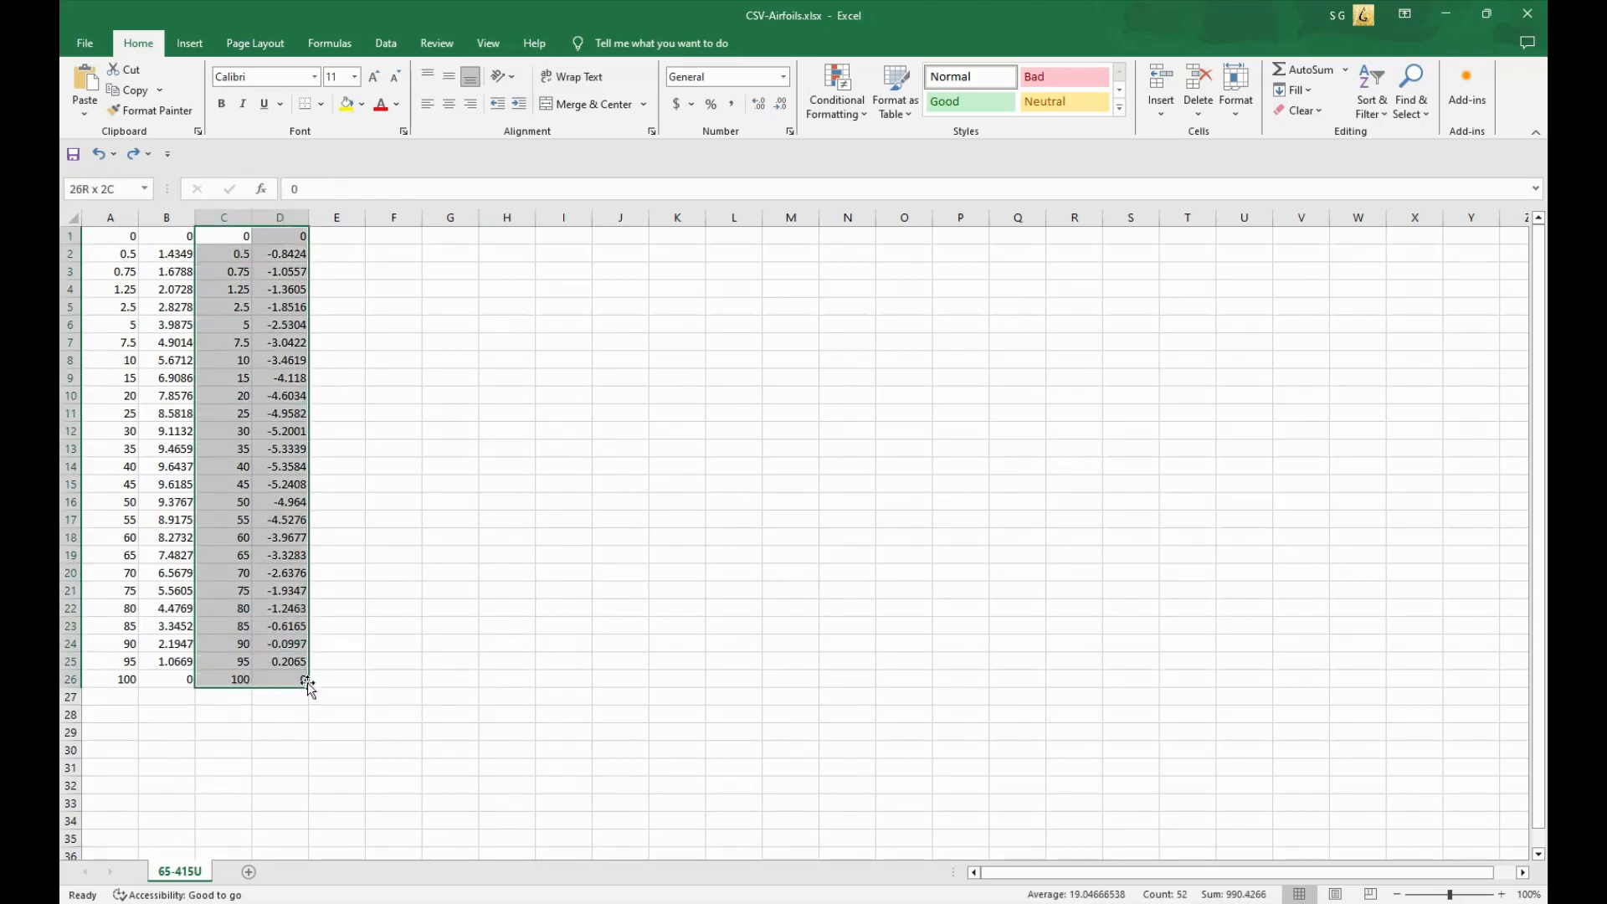
key("ctrl+c")
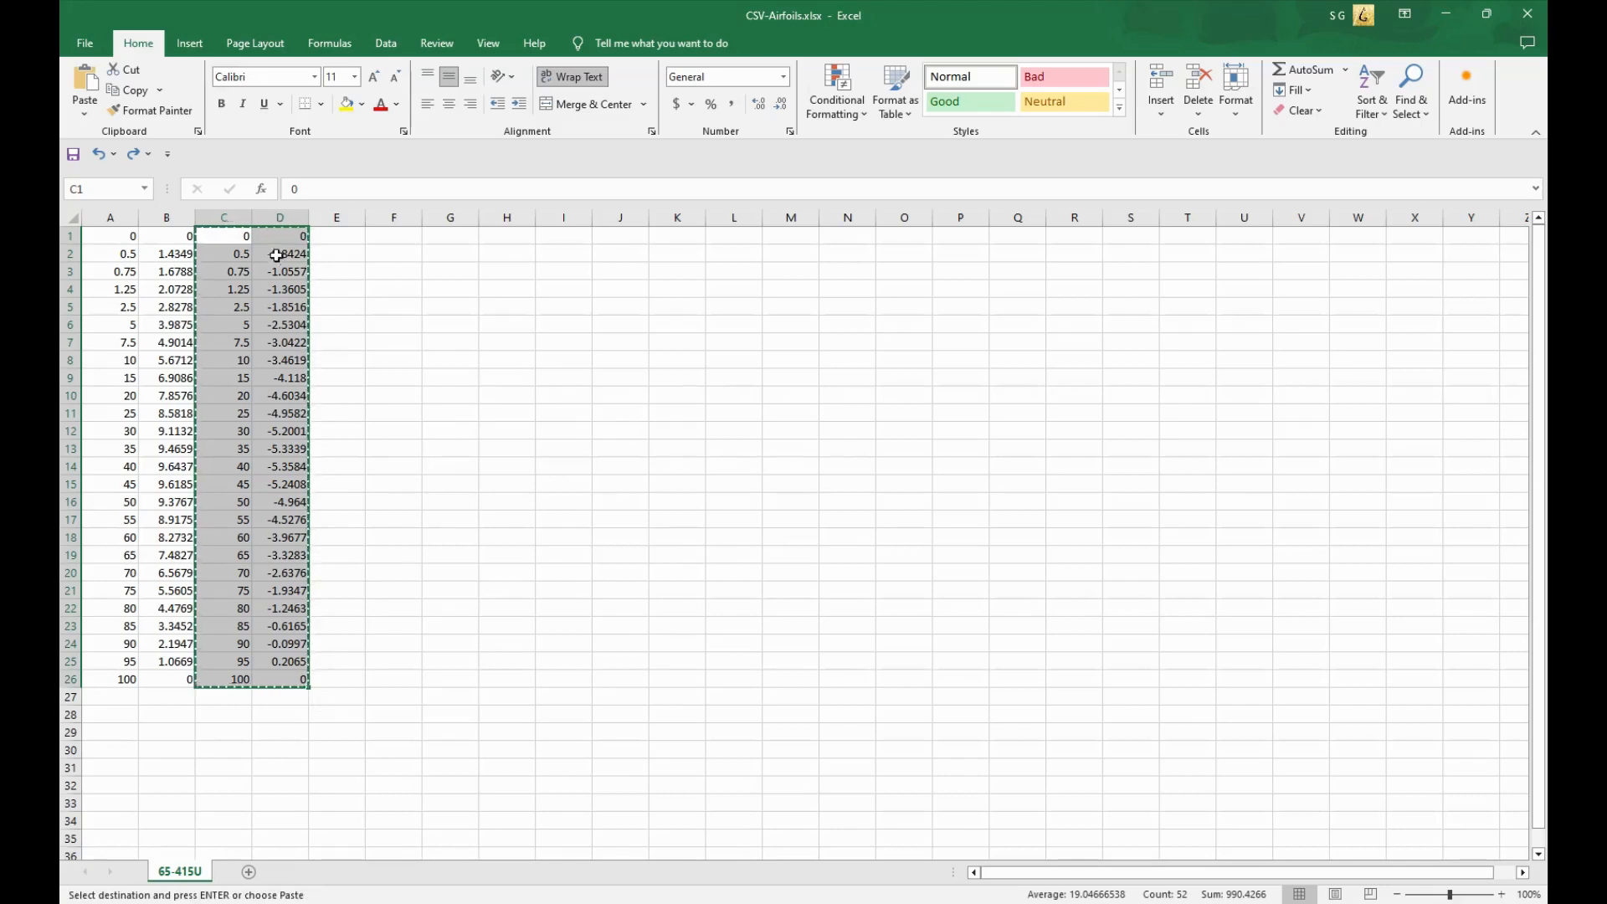
left_click(111, 239)
key("ctrl+v")
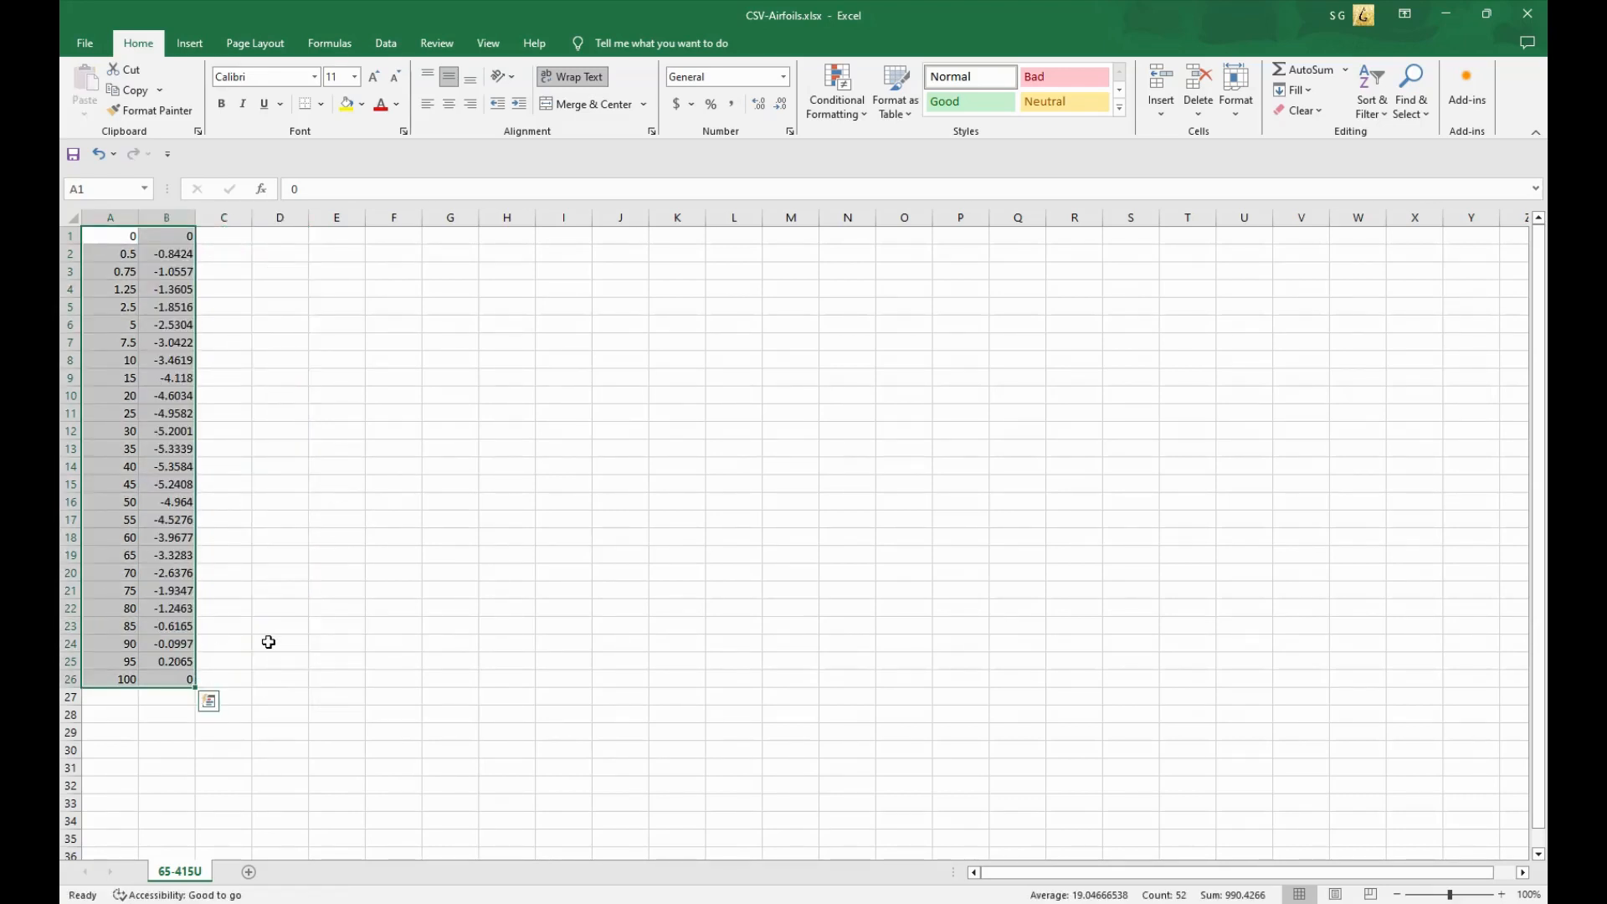
left_click(349, 473)
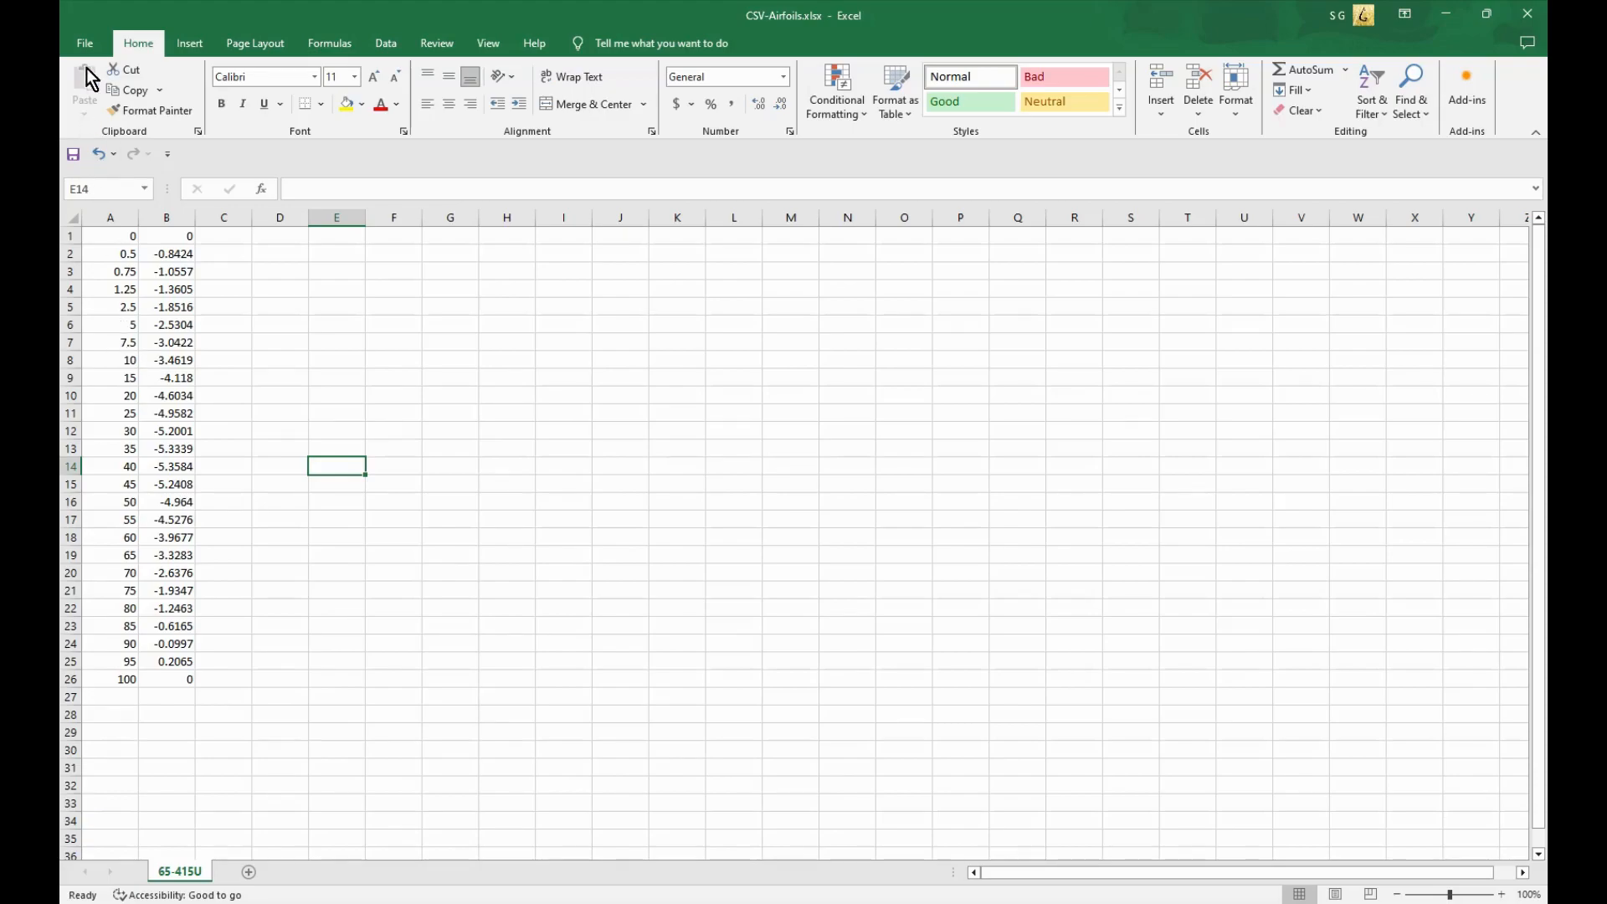
Step: Save the lower-surface coordinates as 65-415L in CSV UTF-8 (Comma delimited) format in the Wing folder, and dismiss the follow-up save
left_click(85, 46)
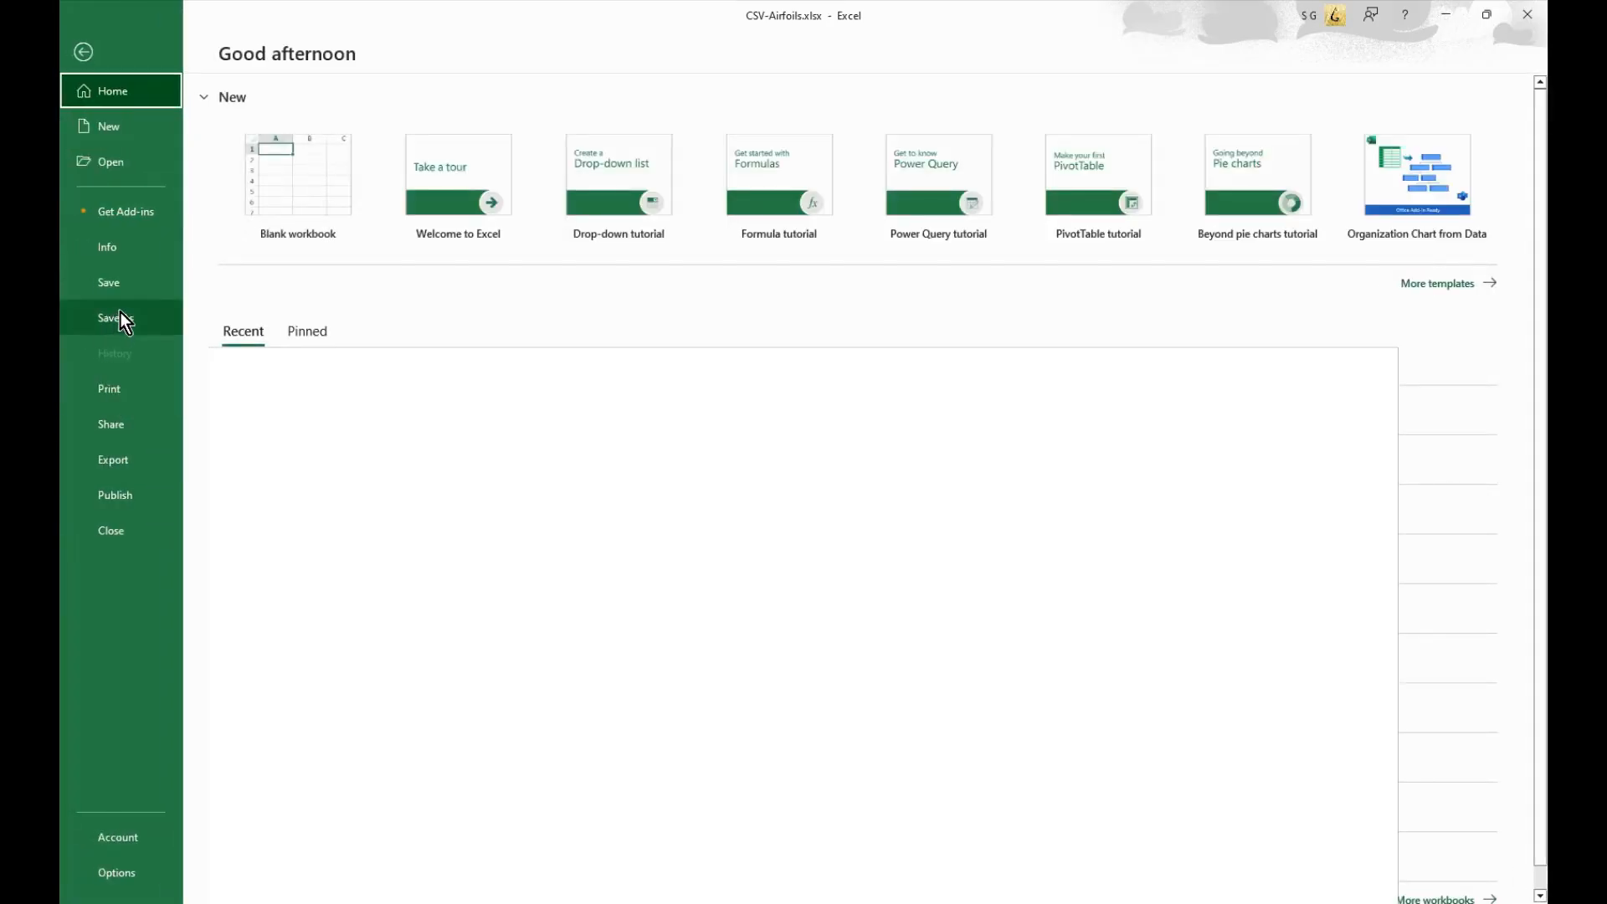
left_click(127, 319)
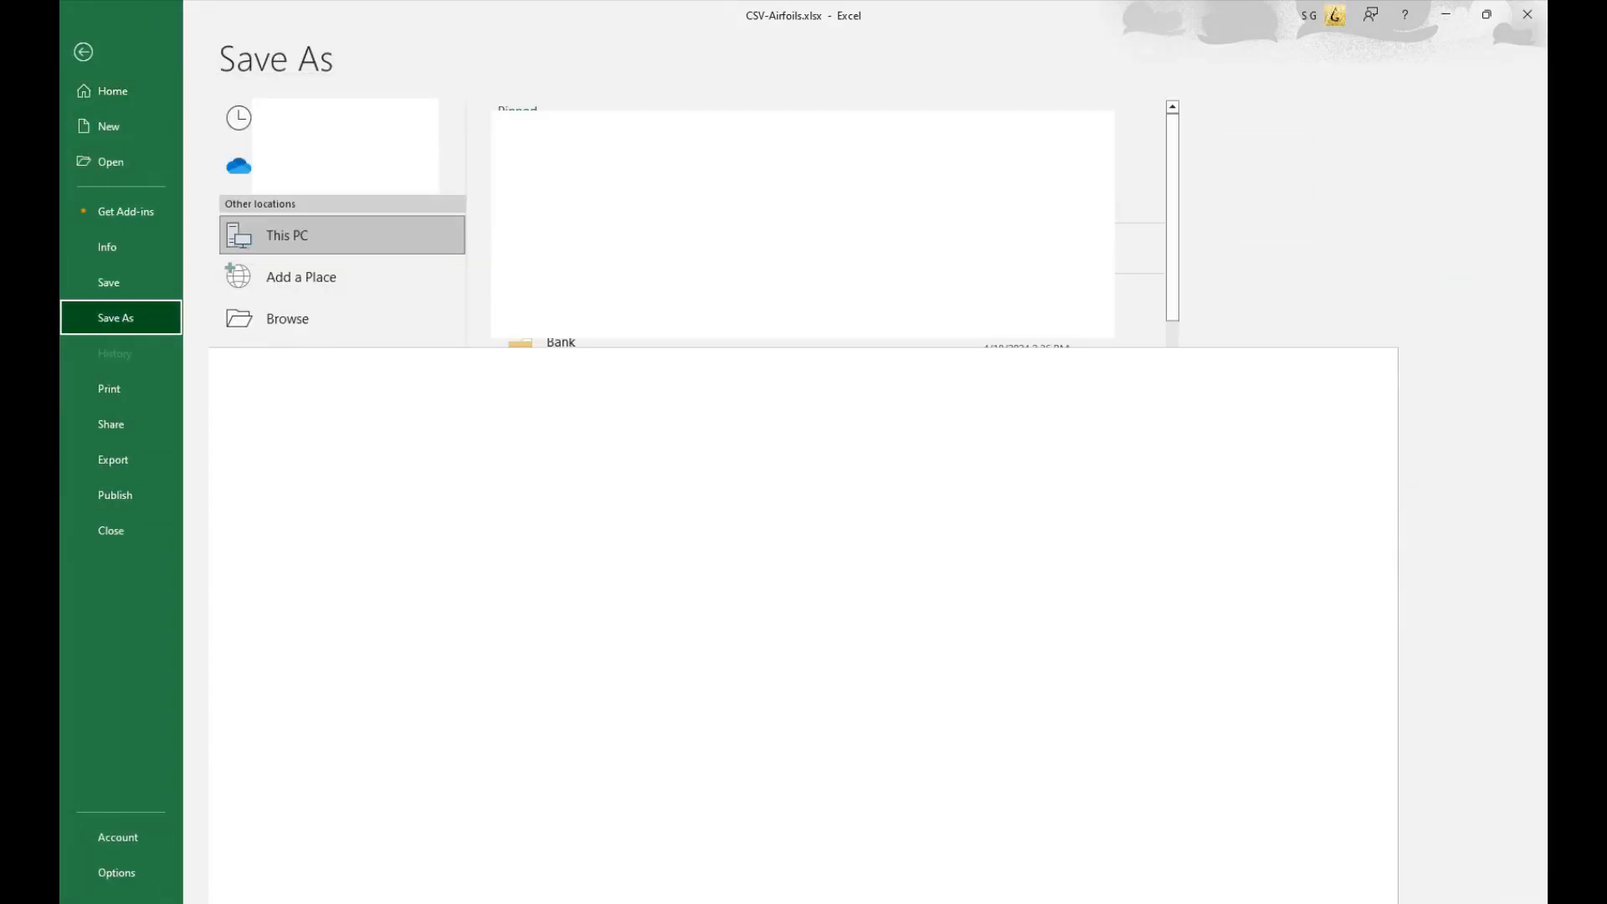
left_click(313, 319)
left_click(280, 360)
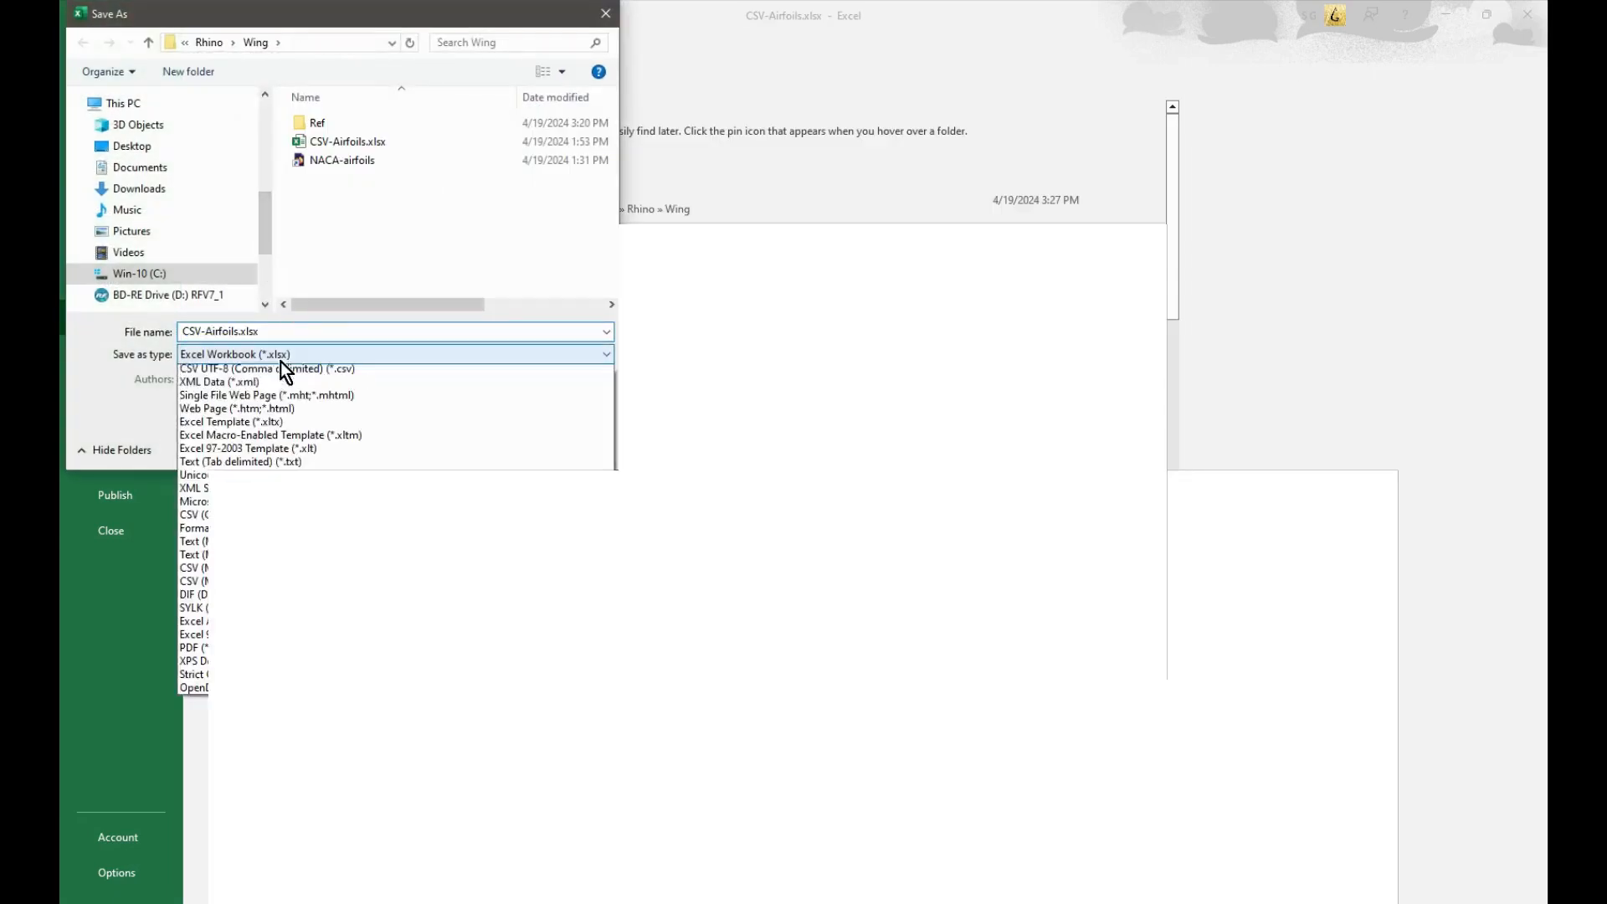
left_click(226, 421)
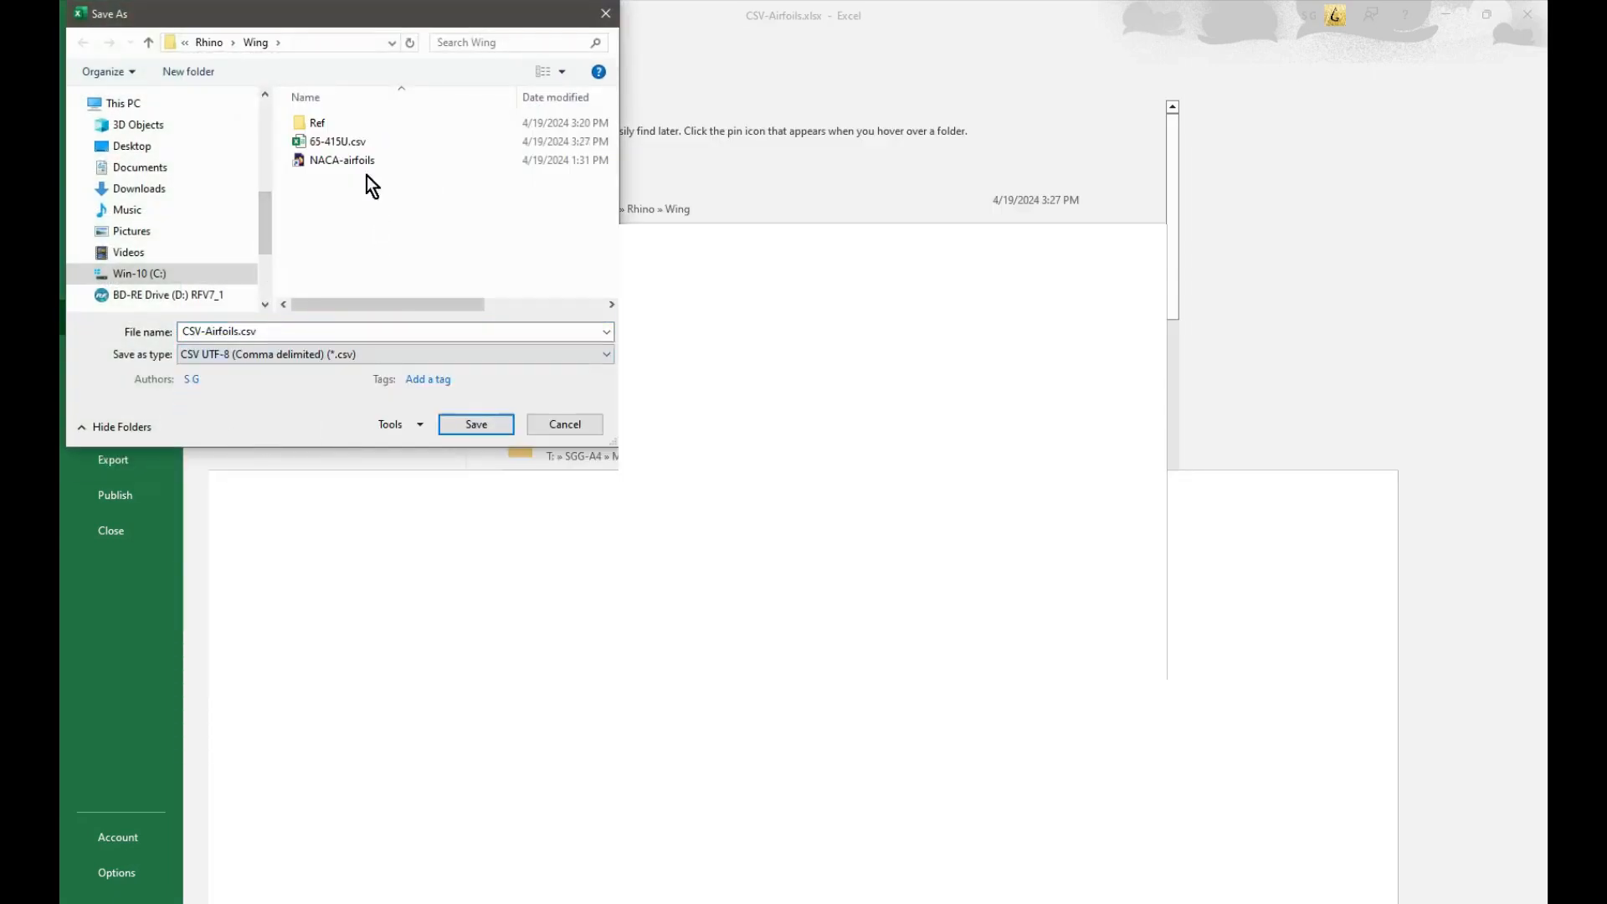
left_click(353, 141)
double_click(215, 331)
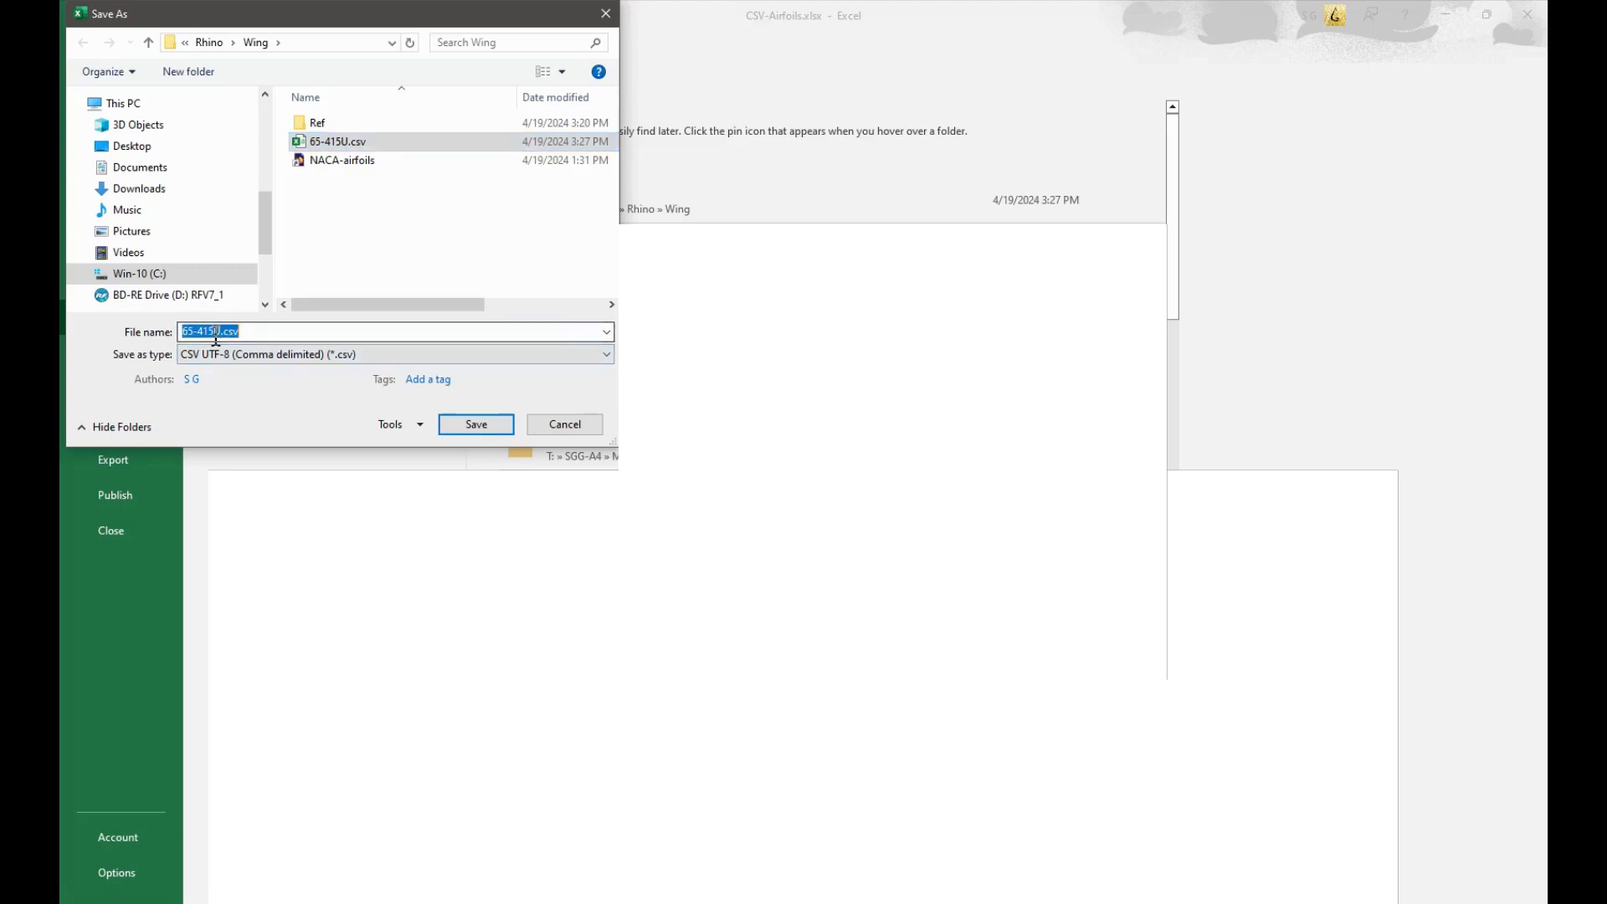
left_click(215, 332)
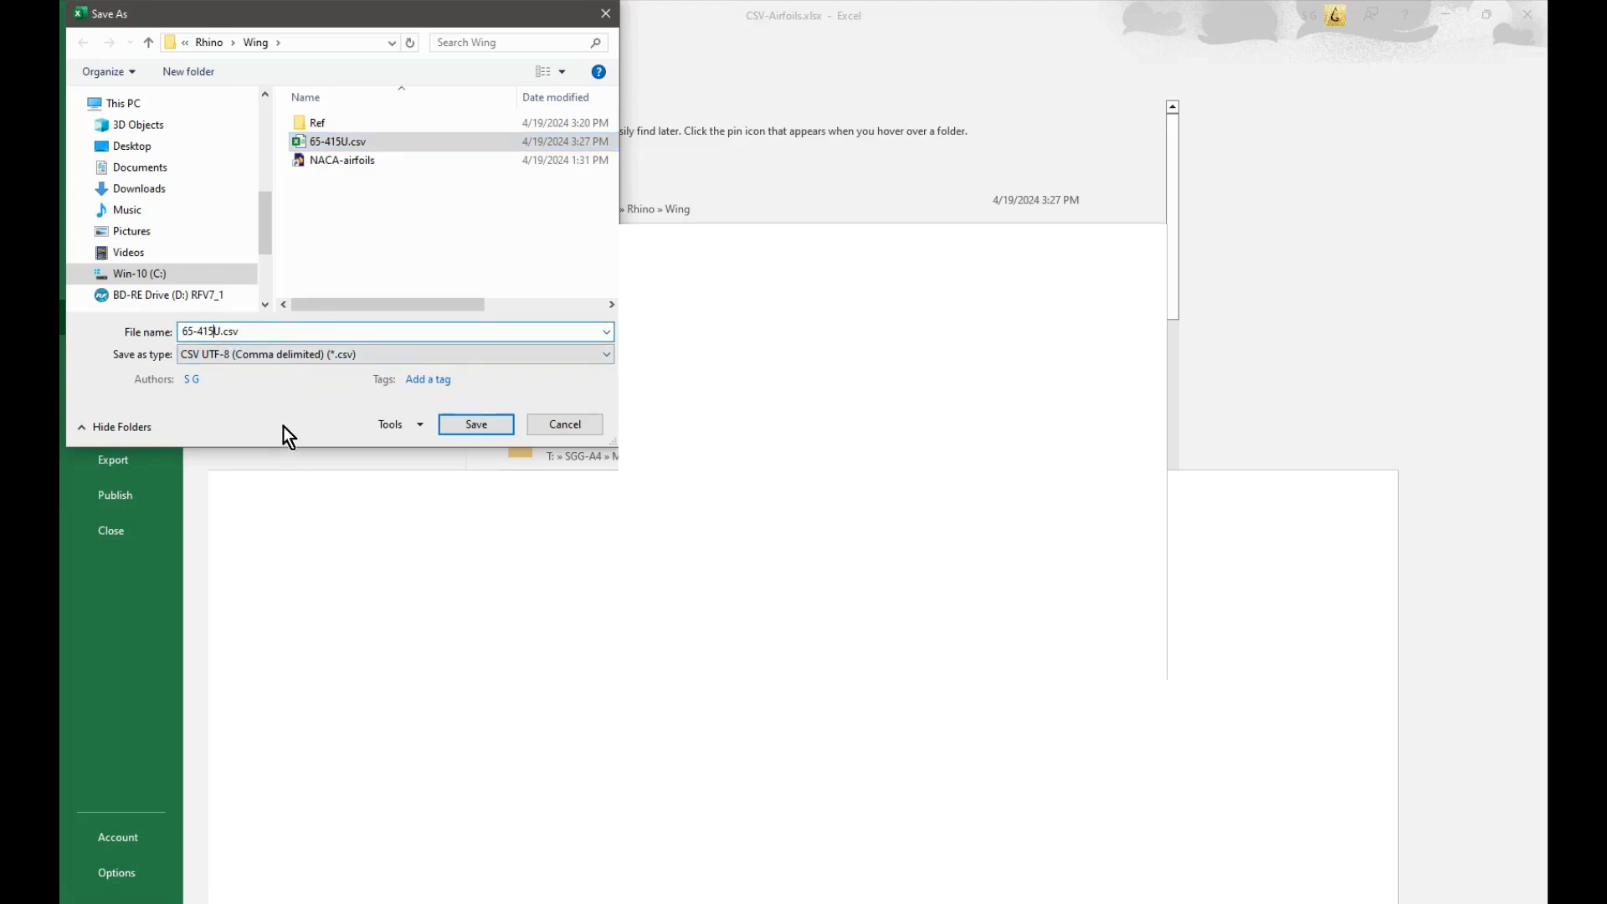
key("Delete")
type("L")
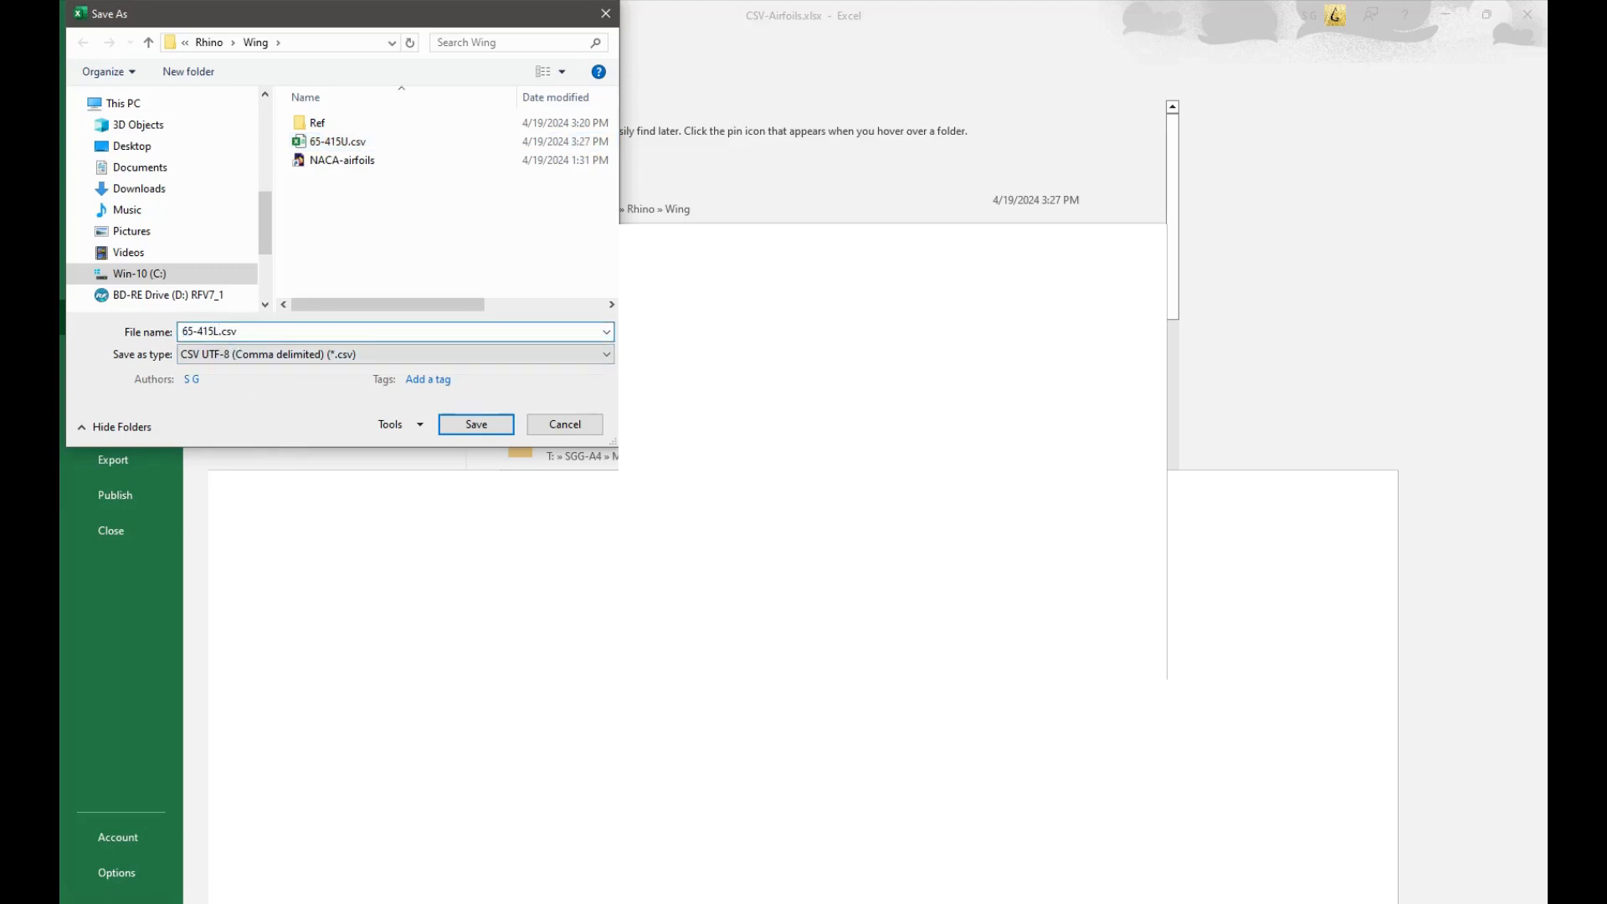
left_click(467, 430)
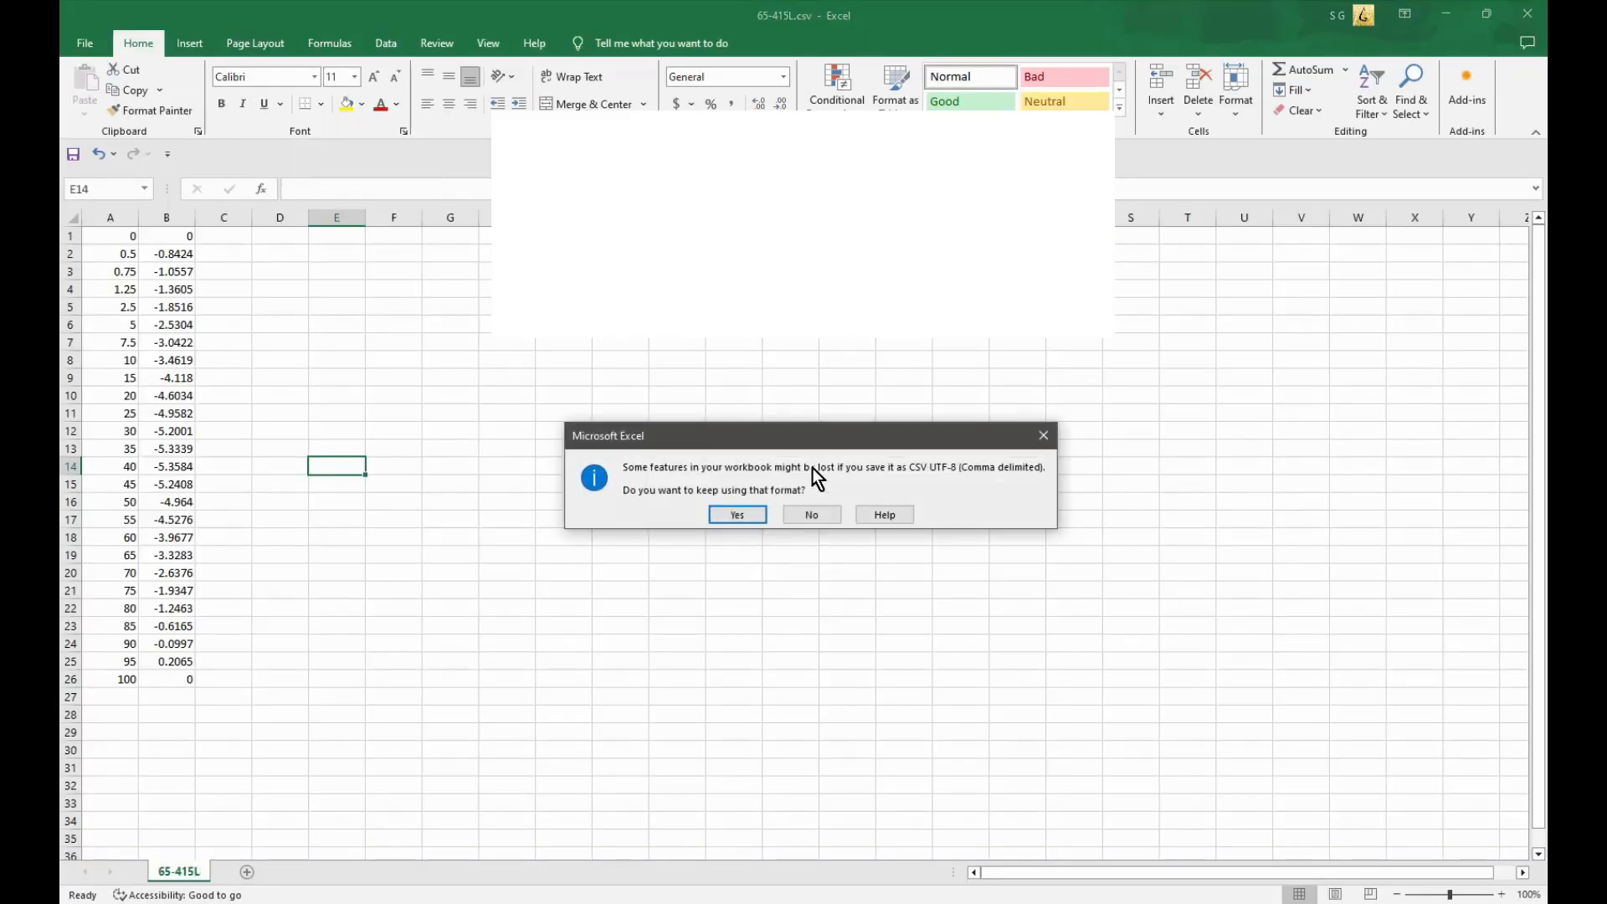
left_click(812, 514)
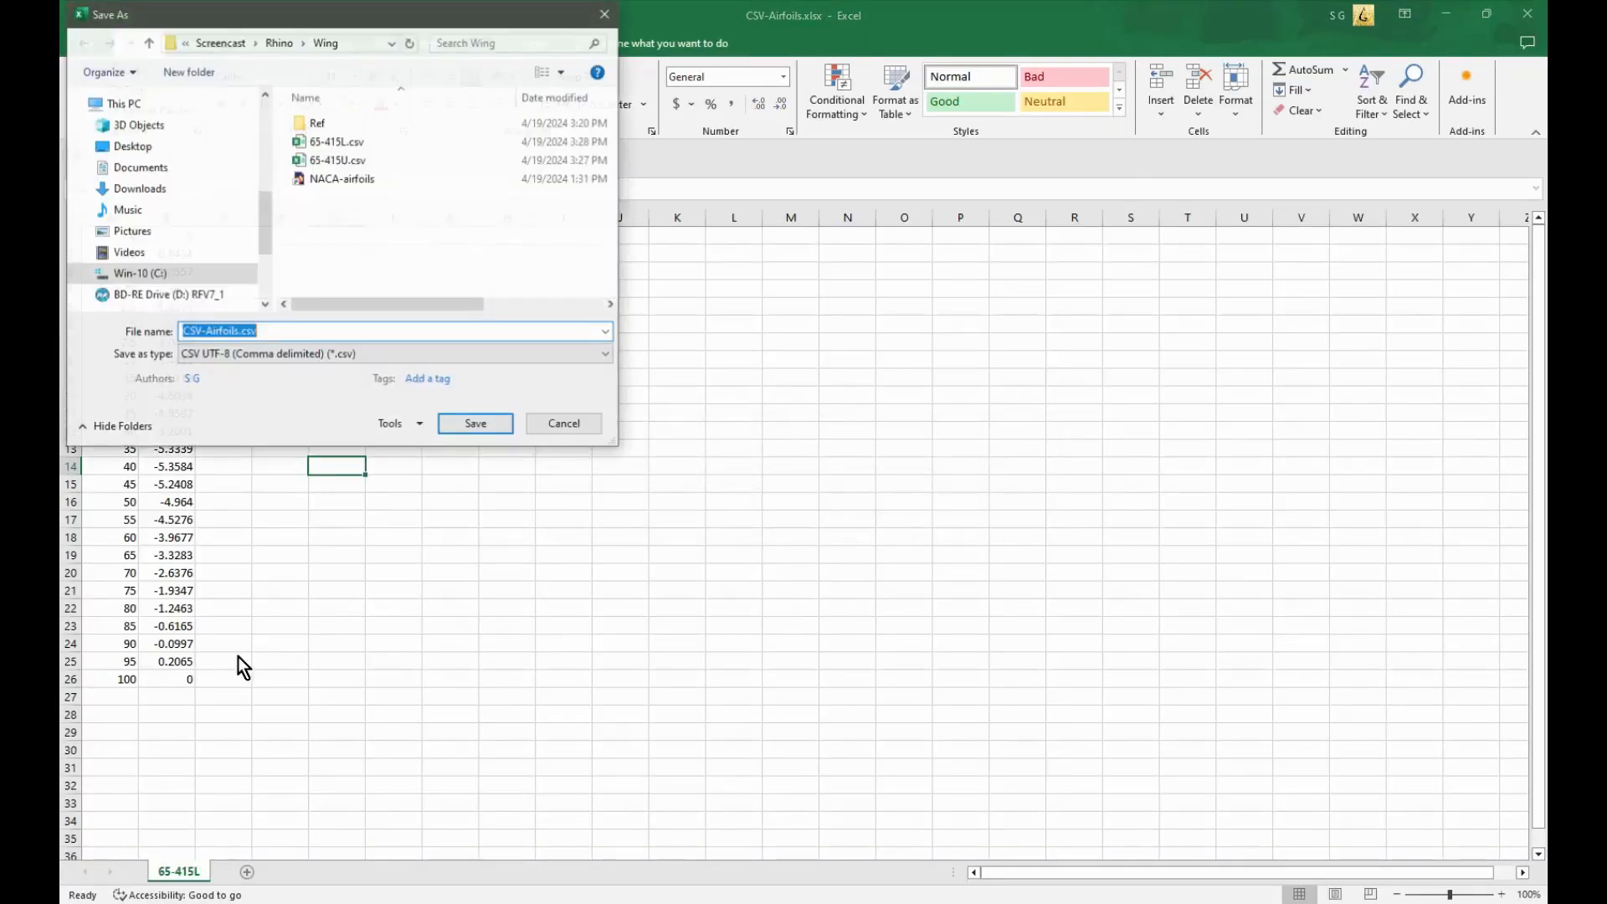
left_click(559, 424)
Step: Clear all the coordinates from the 65-415L worksheet
left_click(280, 663)
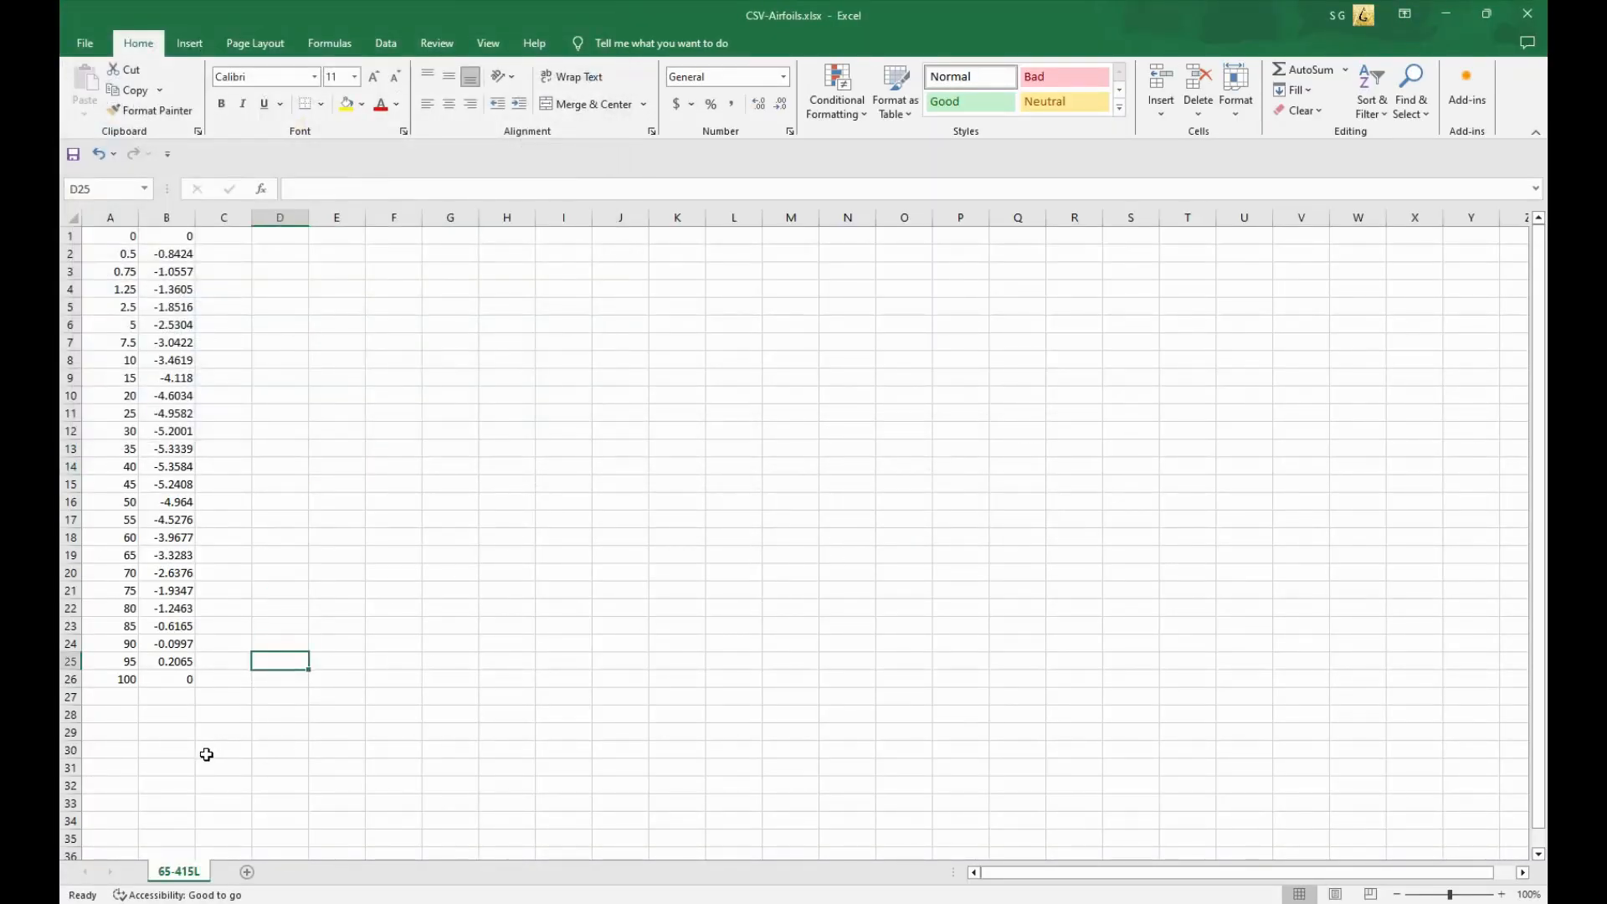
key("ctrl+a")
key("Delete")
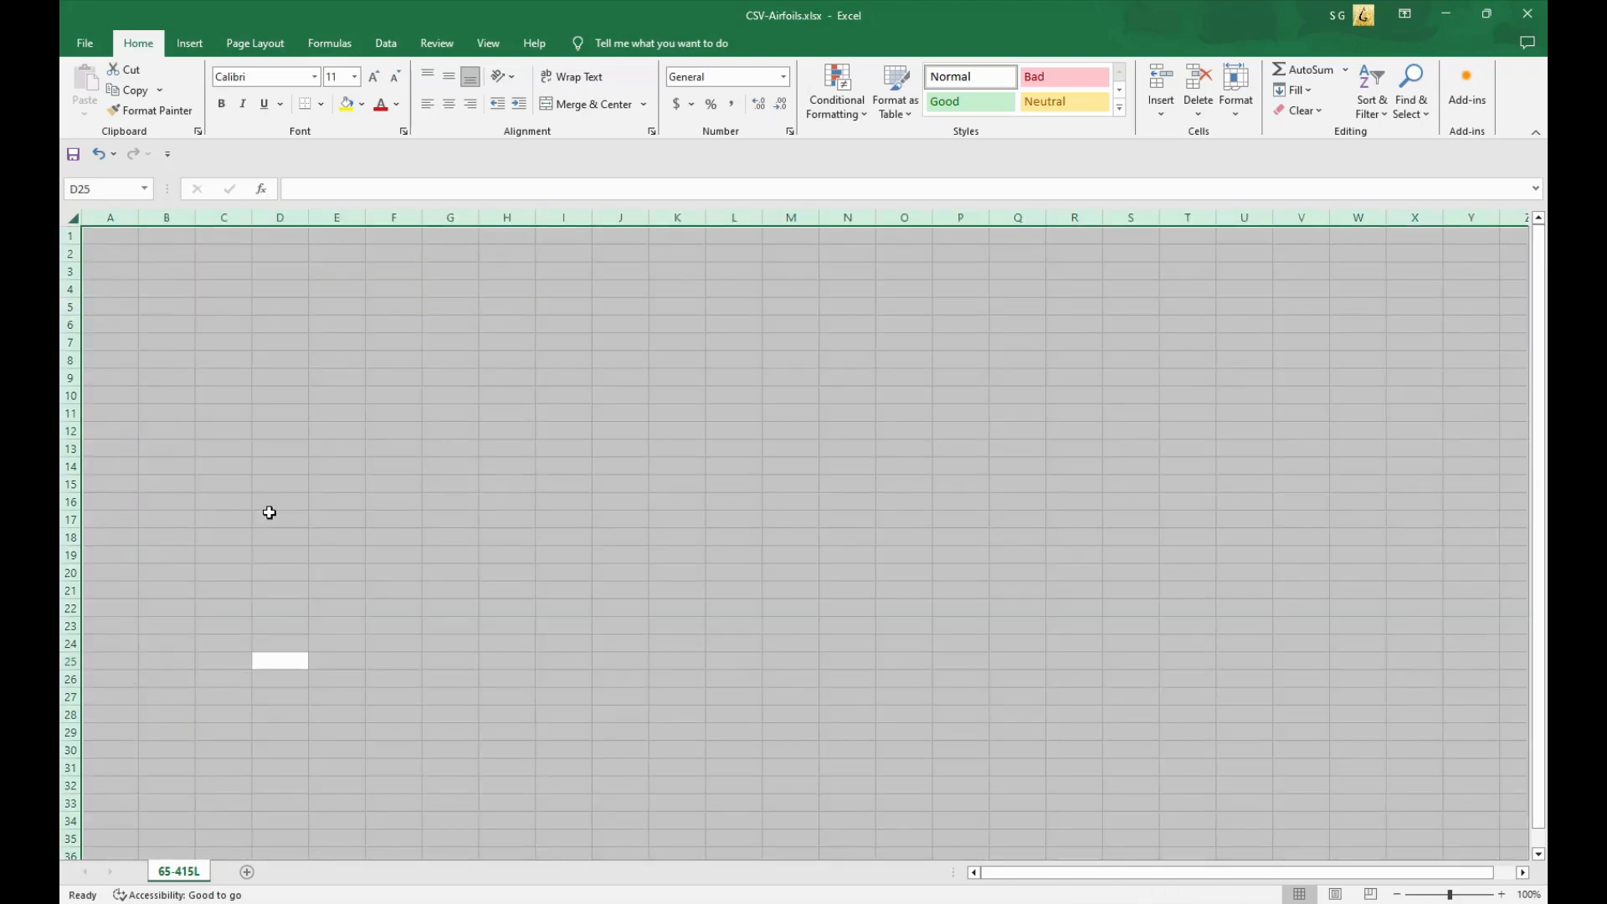
left_click(331, 366)
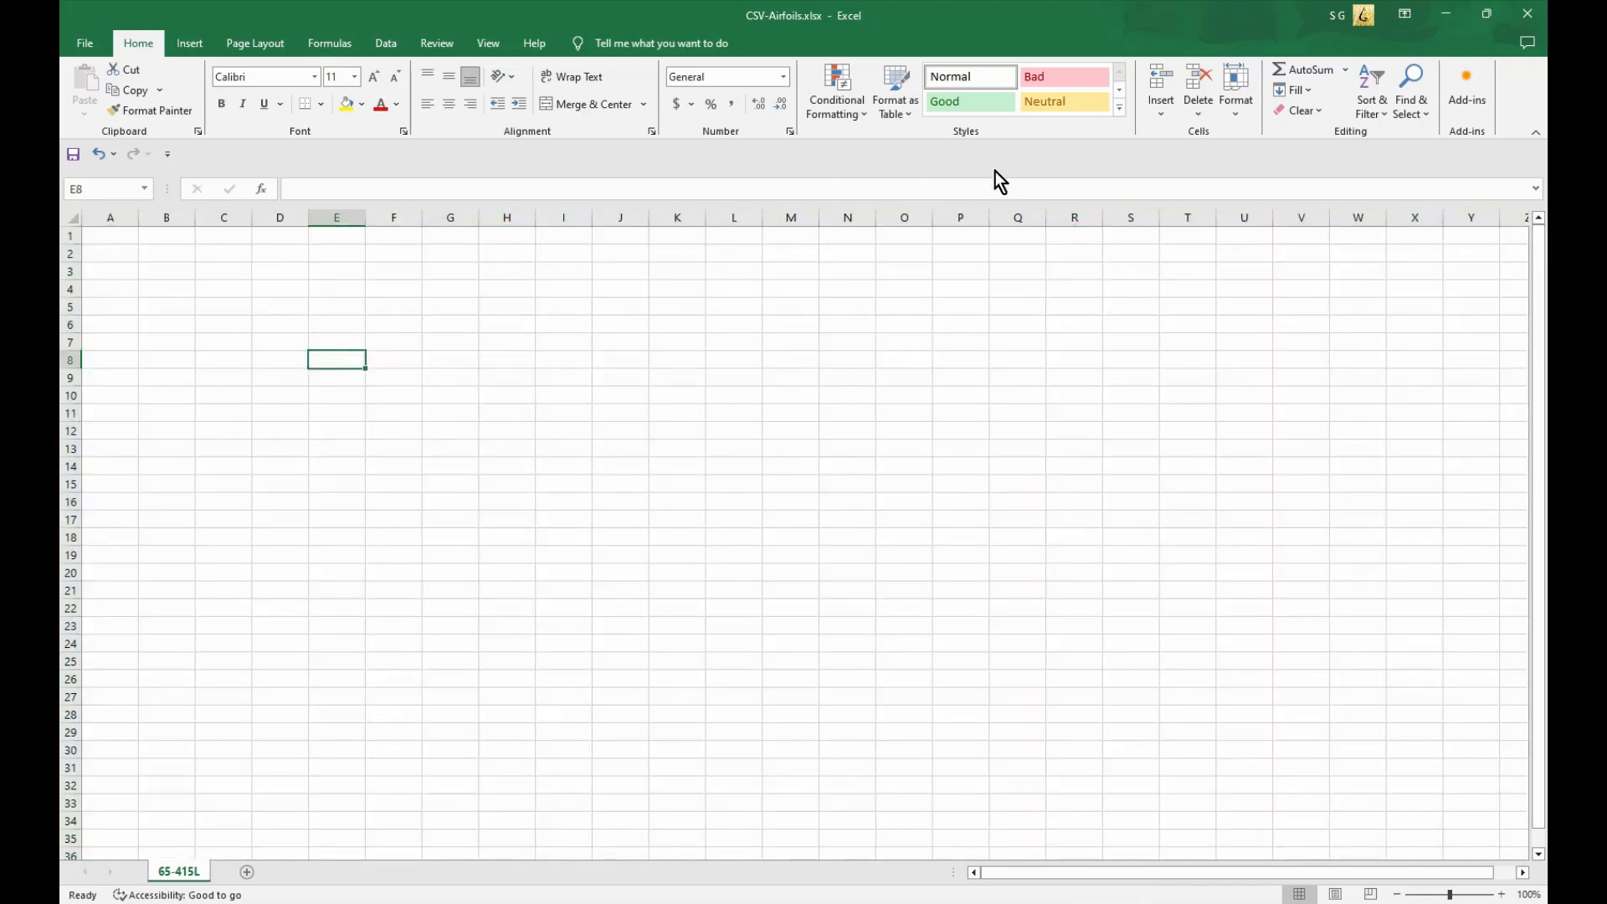
Step: Switch from Excel to the wing-demo model in Rhino and maximize the Top viewport
left_click(1448, 20)
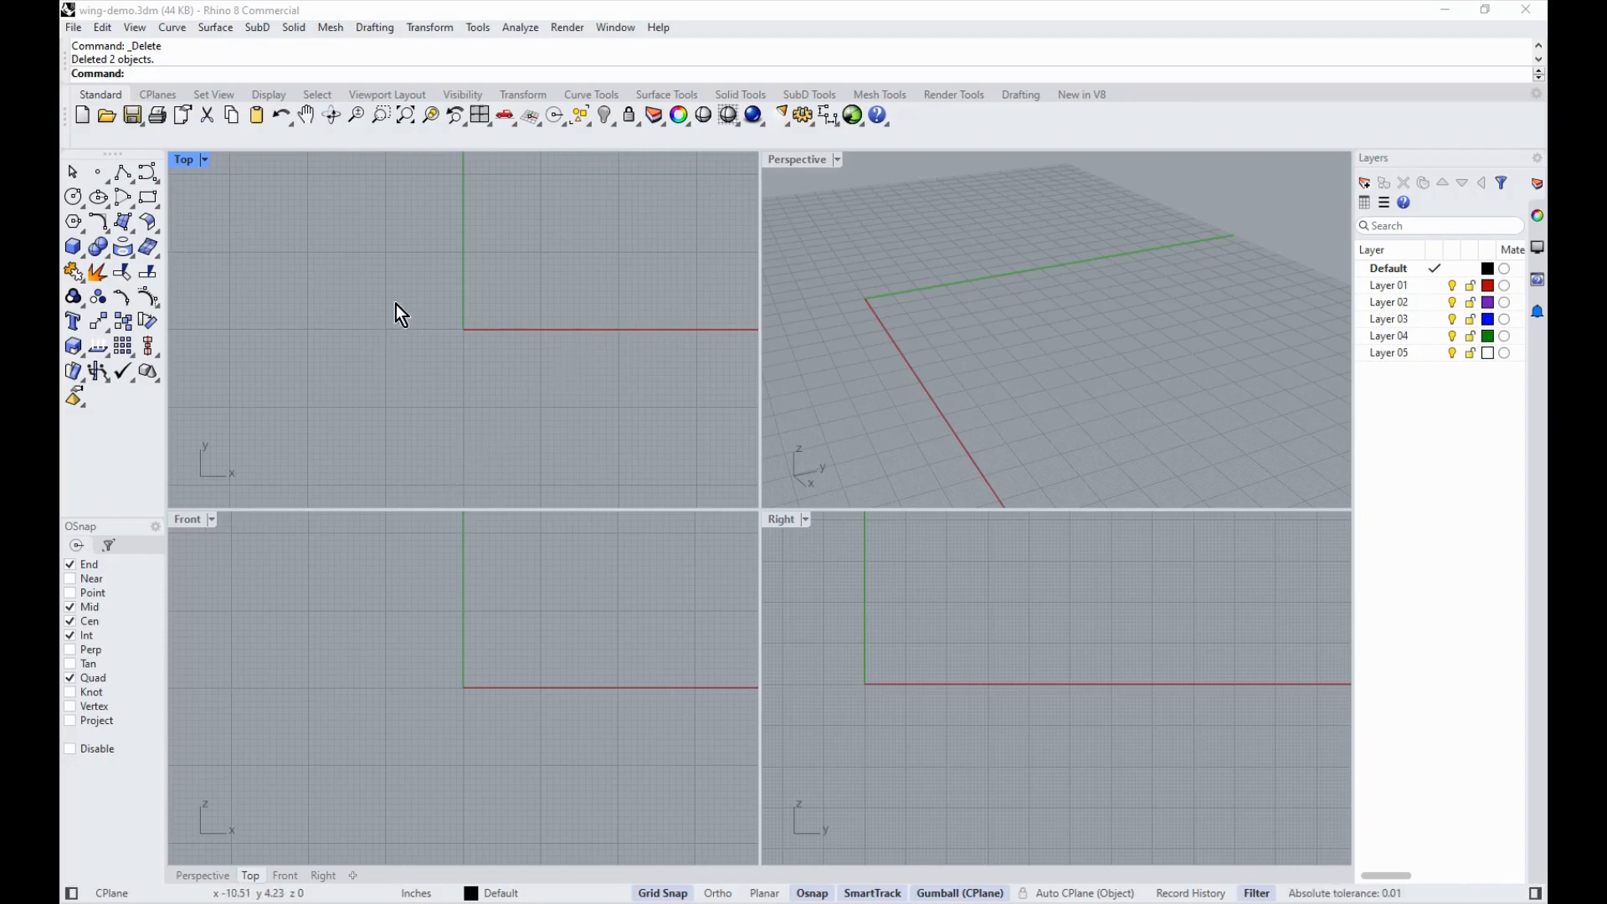
double_click(184, 160)
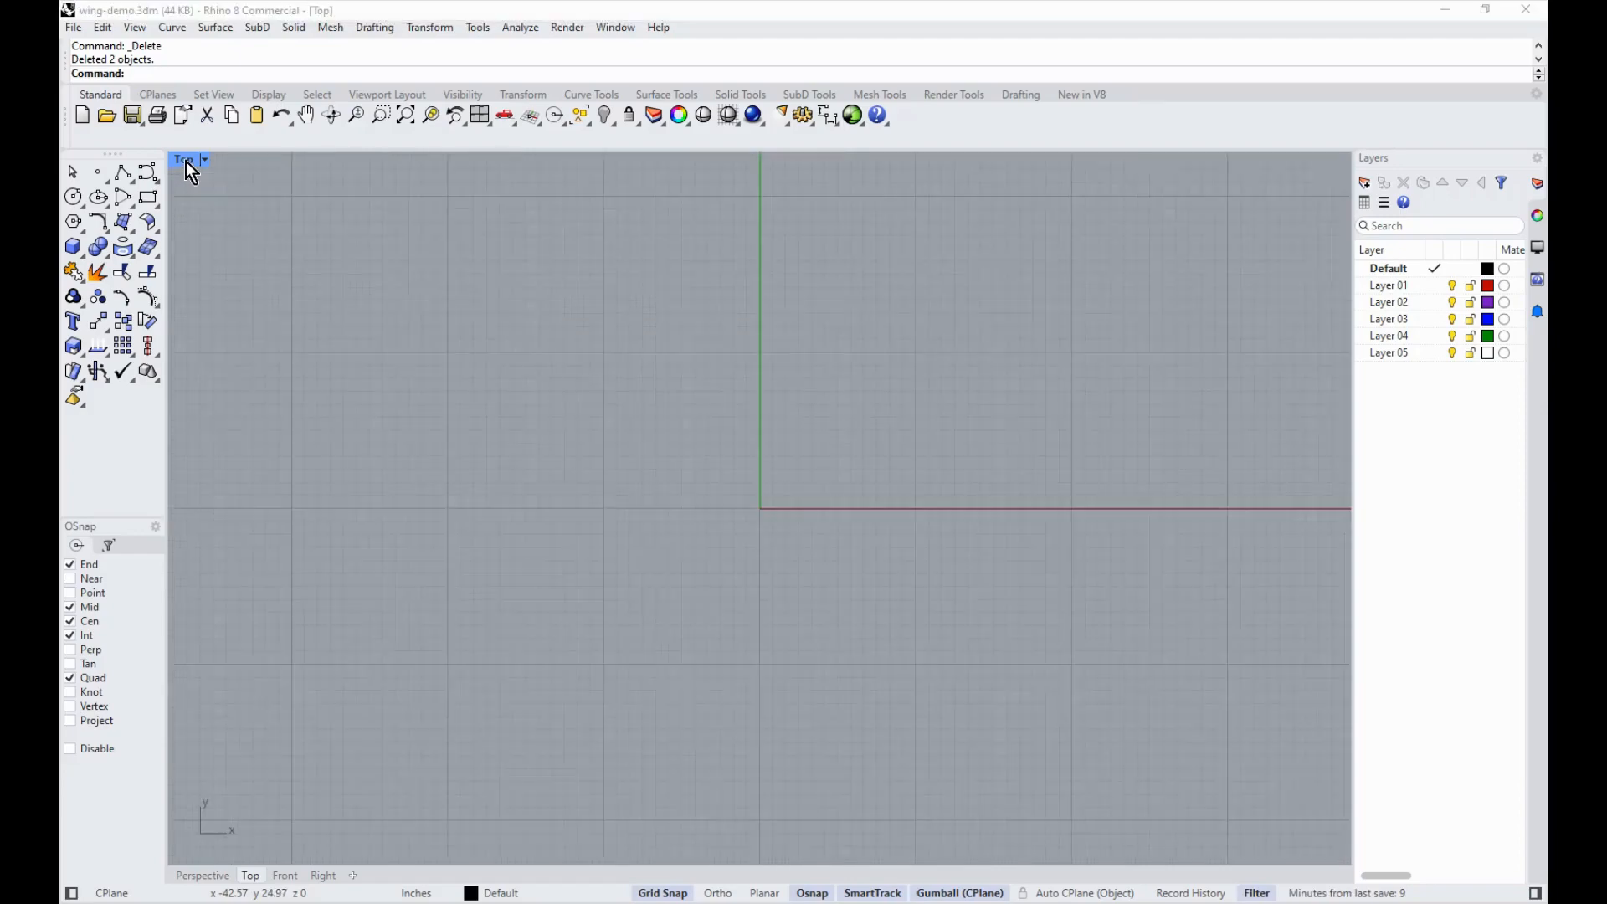
scroll(460, 541, "down", 4)
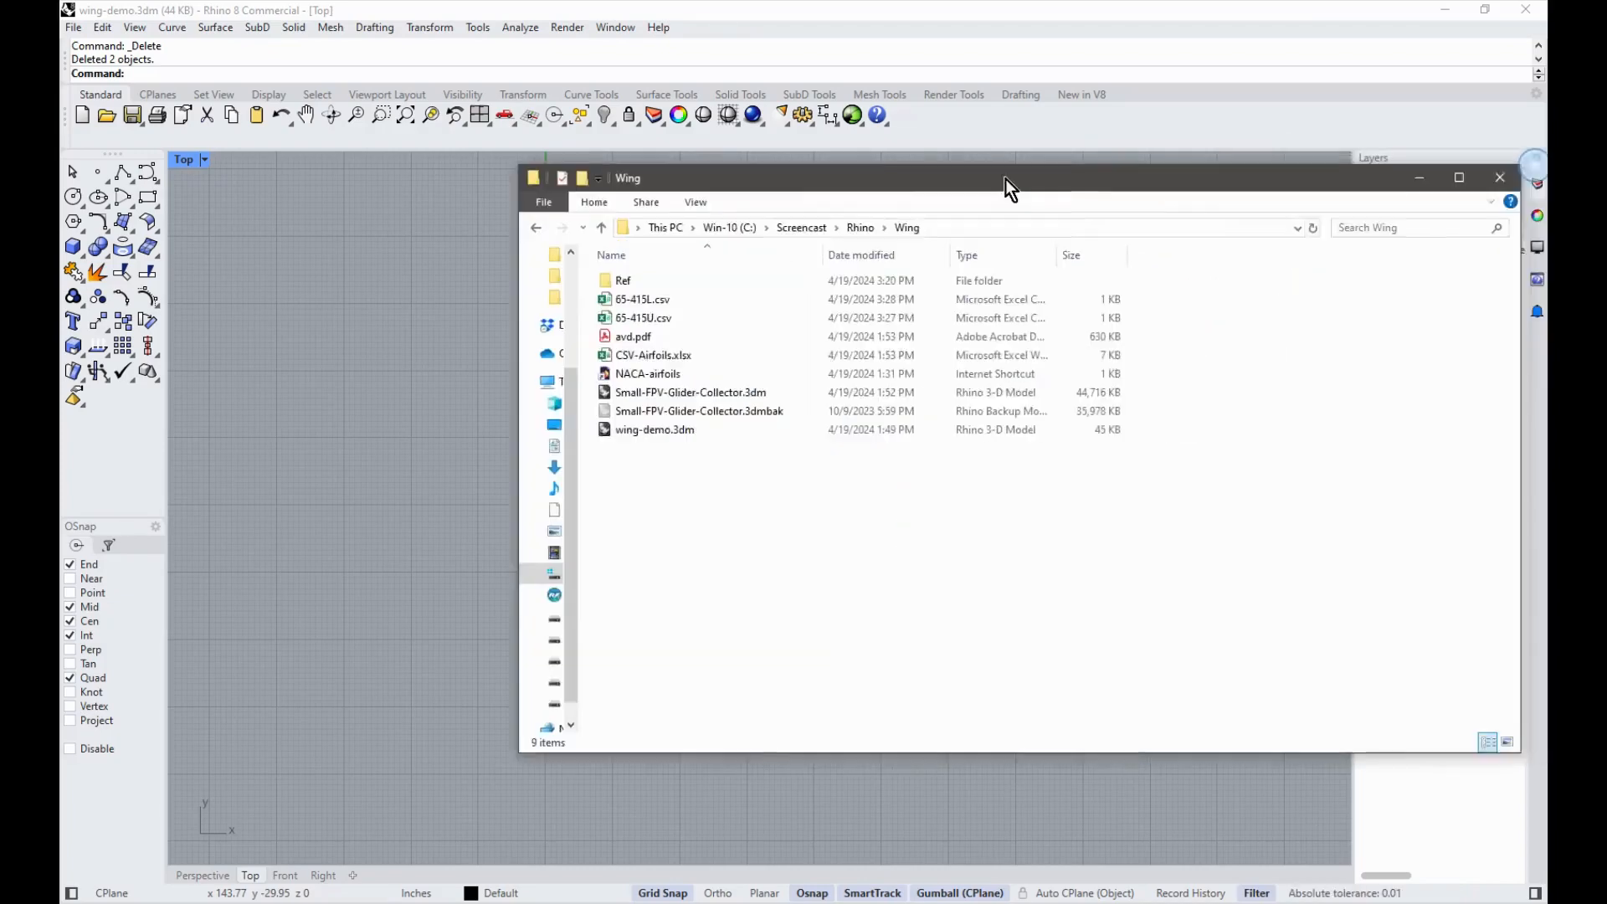
Step: Open 65-415U.csv from the Wing folder in Notepad
left_click_drag(1006, 180, 806, 162)
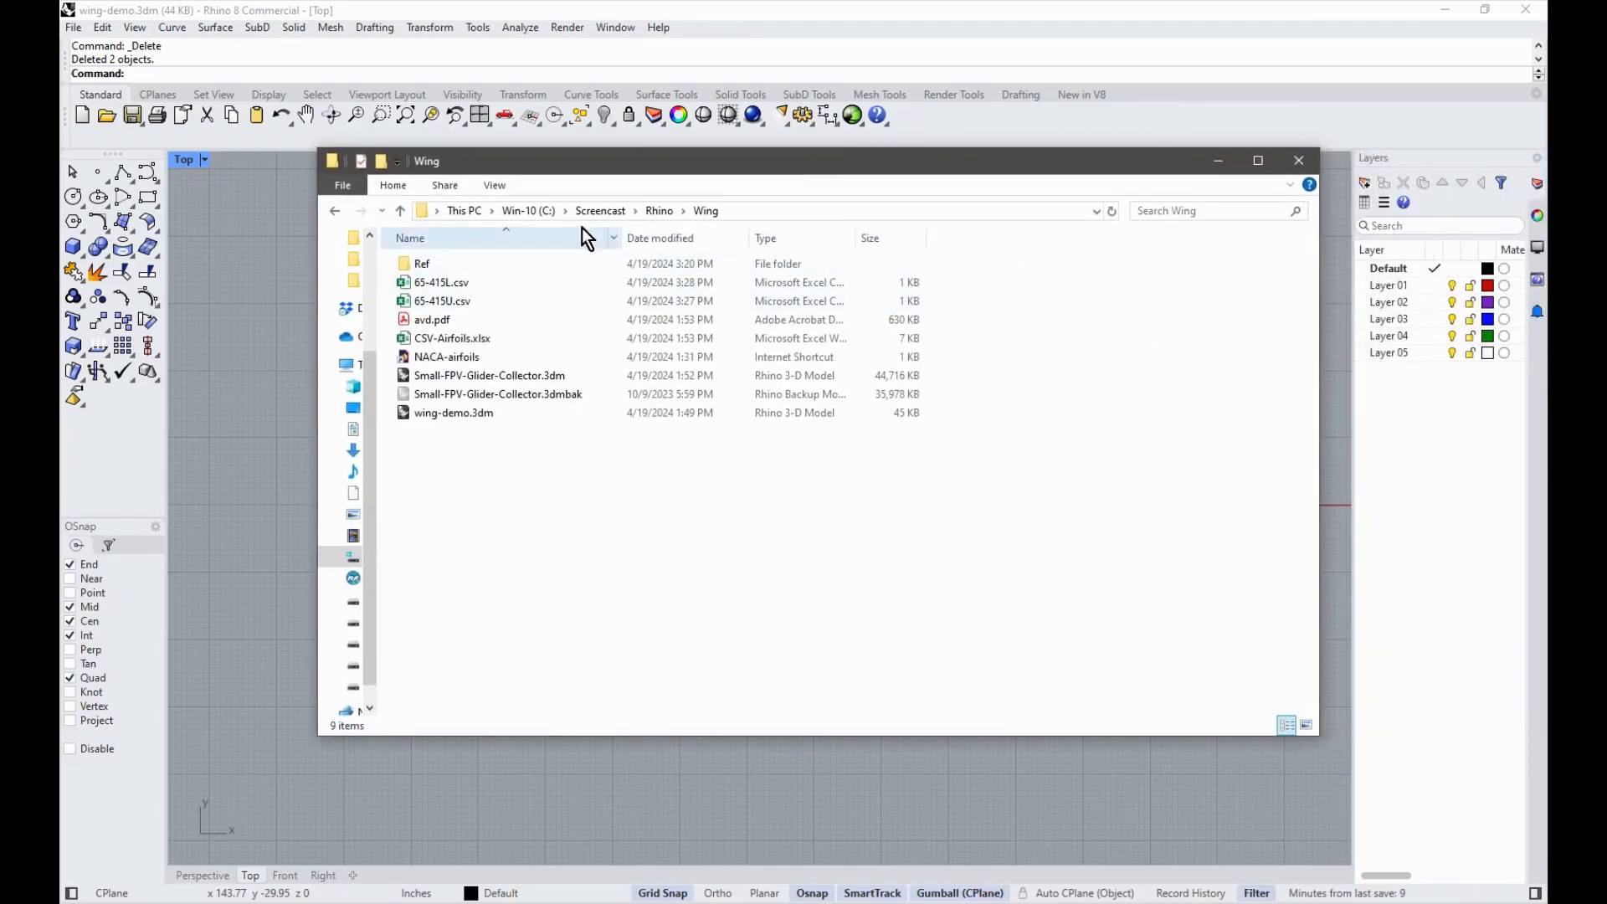
left_click(454, 303)
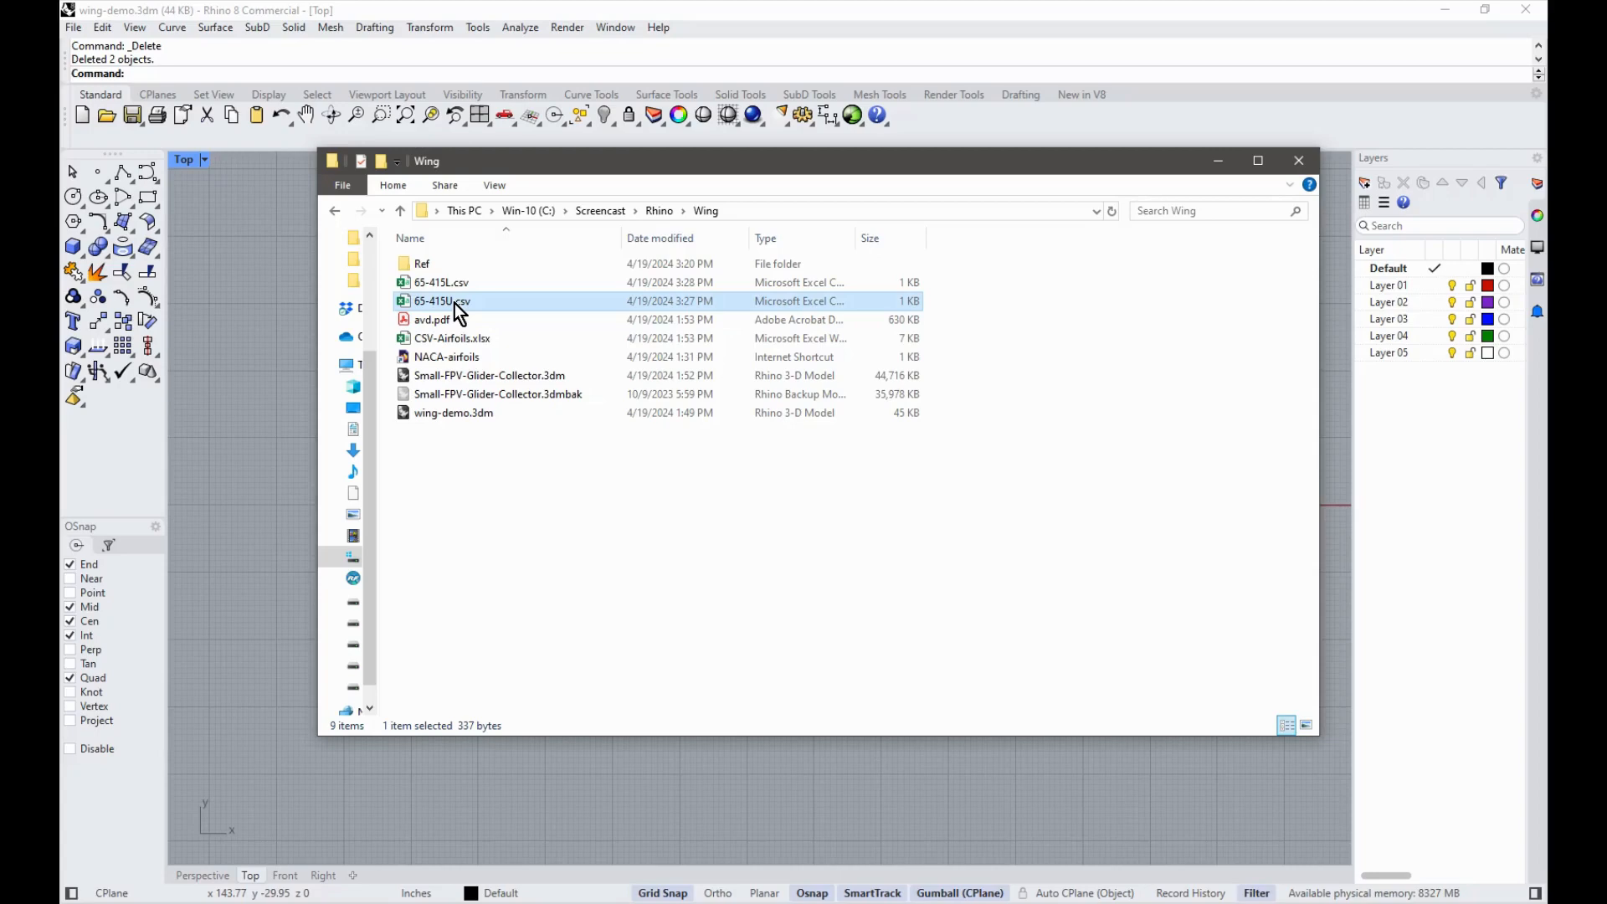
right_click(454, 300)
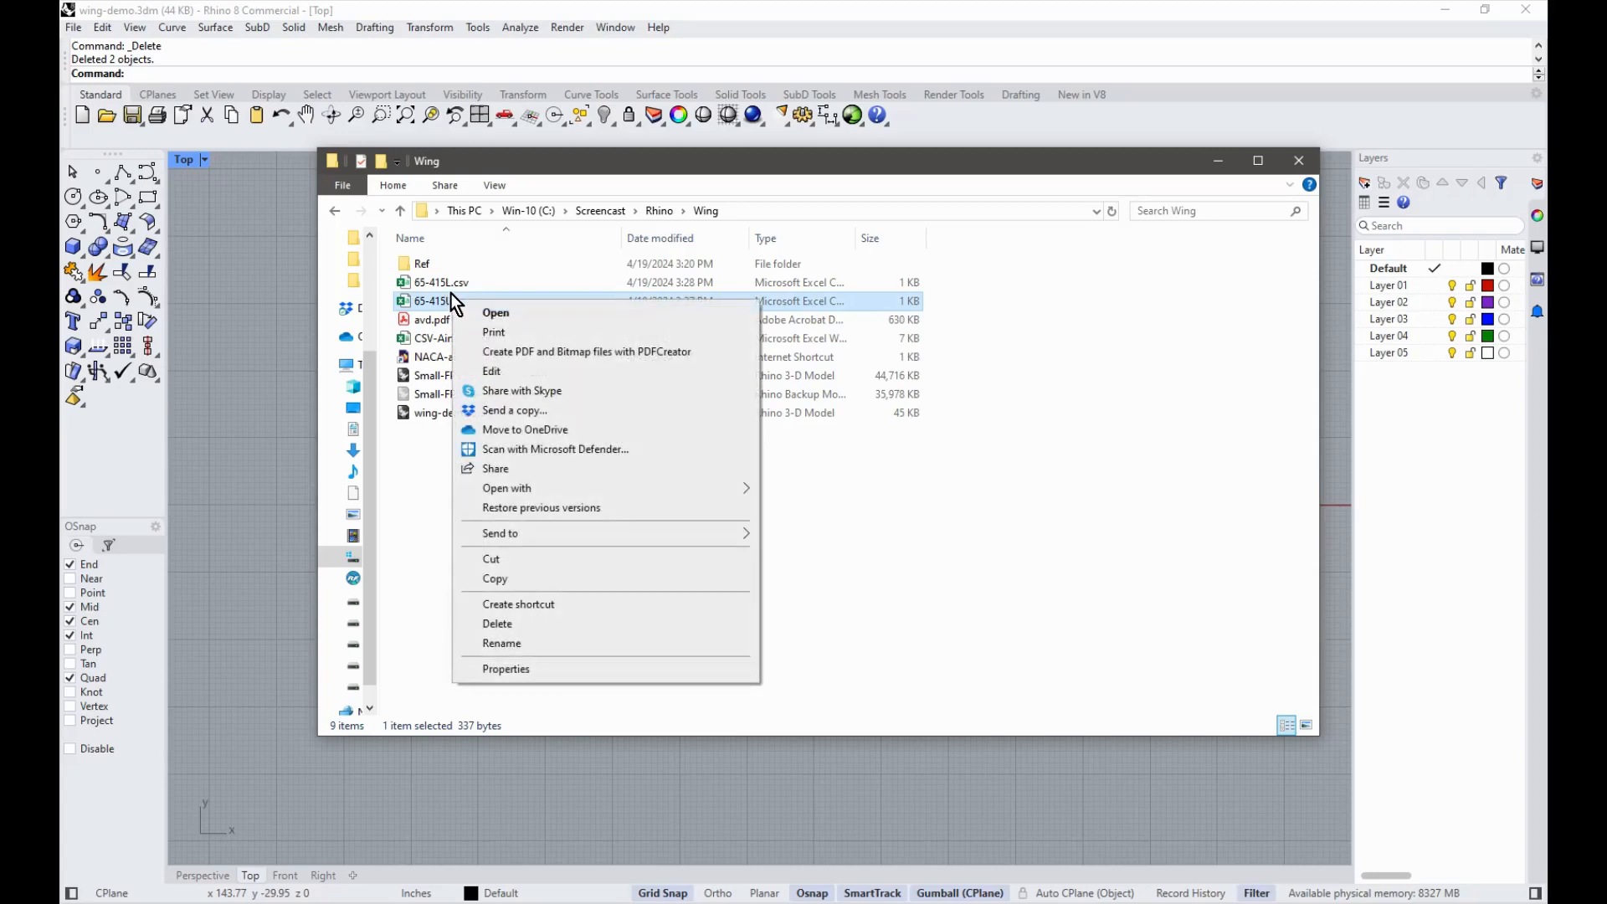
mouse_move(508, 494)
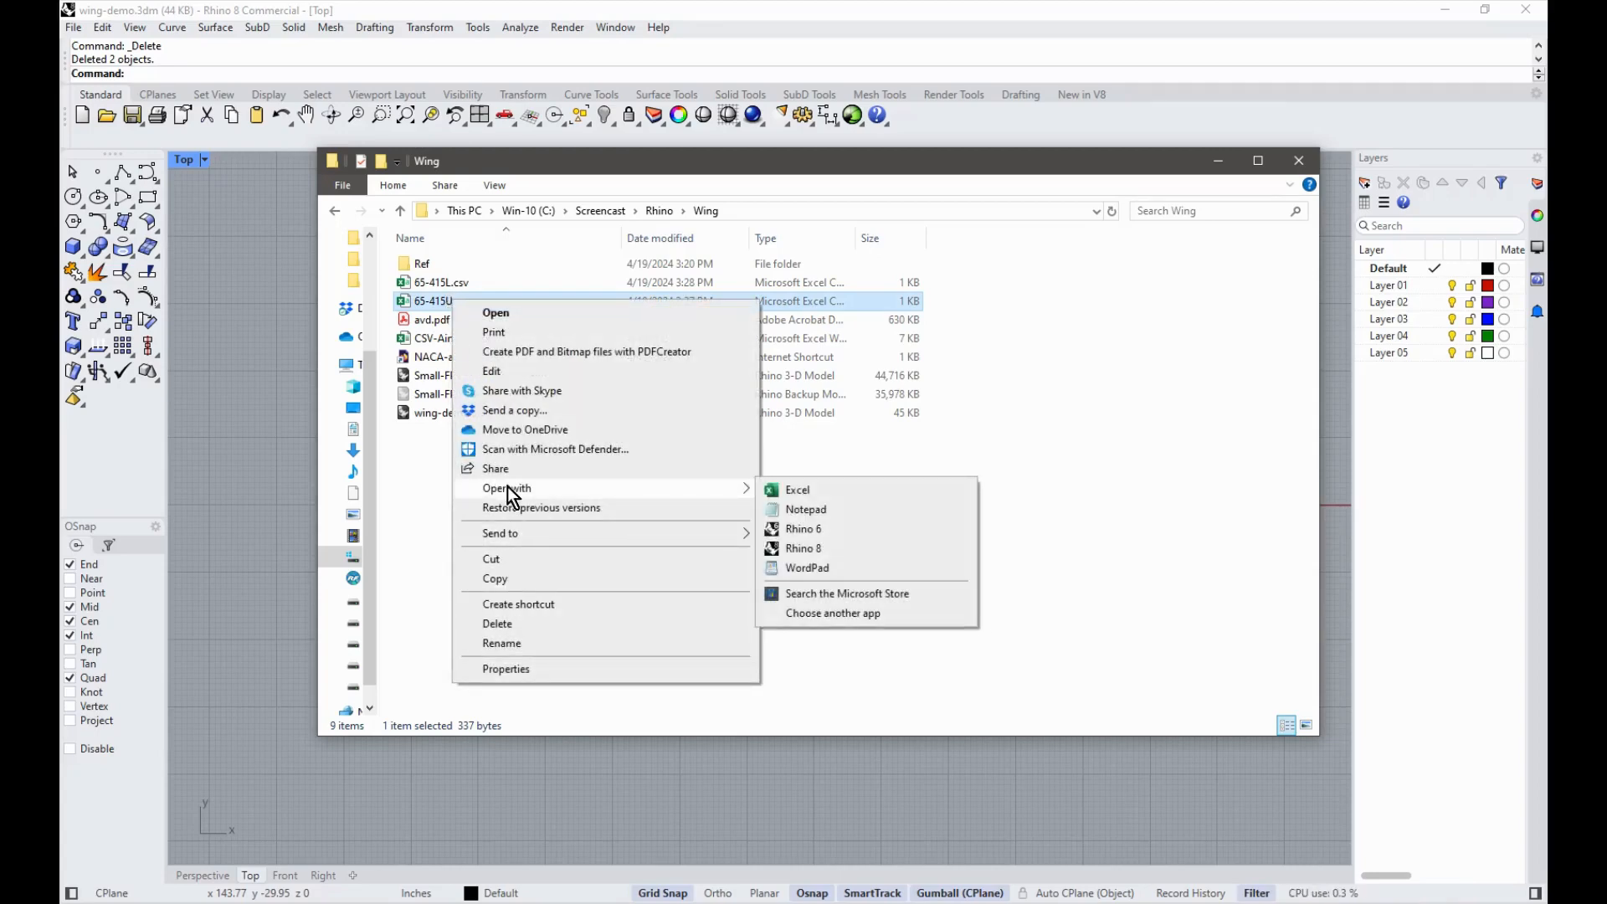
left_click(812, 510)
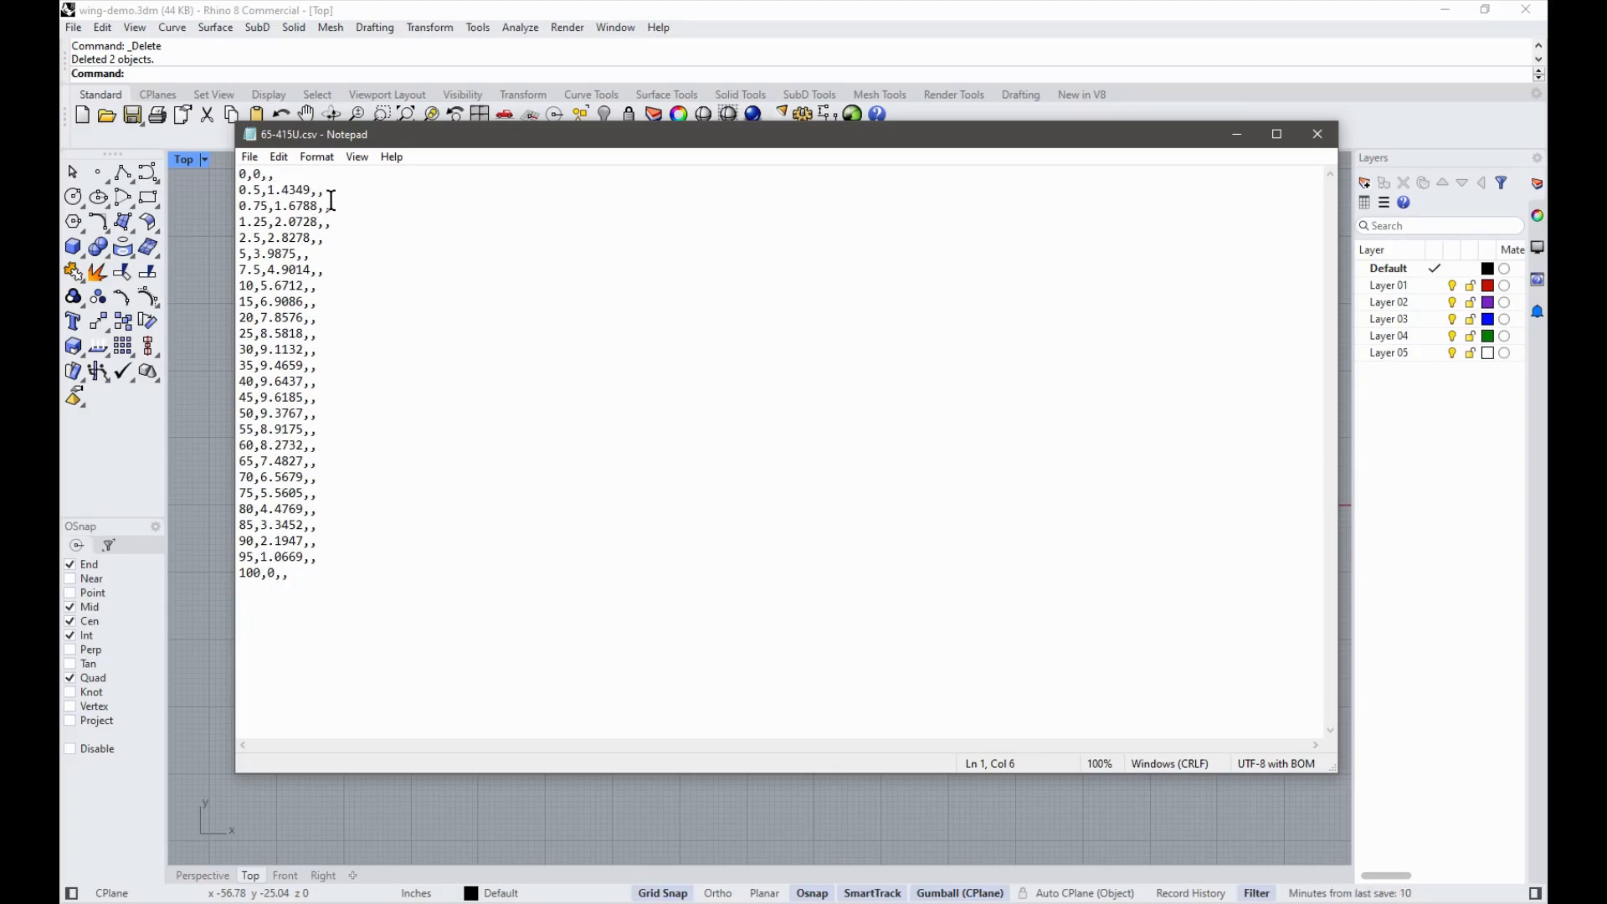
Step: Remove the two trailing commas from every coordinate line of 65-415U.csv and save the file
key("BackSpace")
left_click(327, 191)
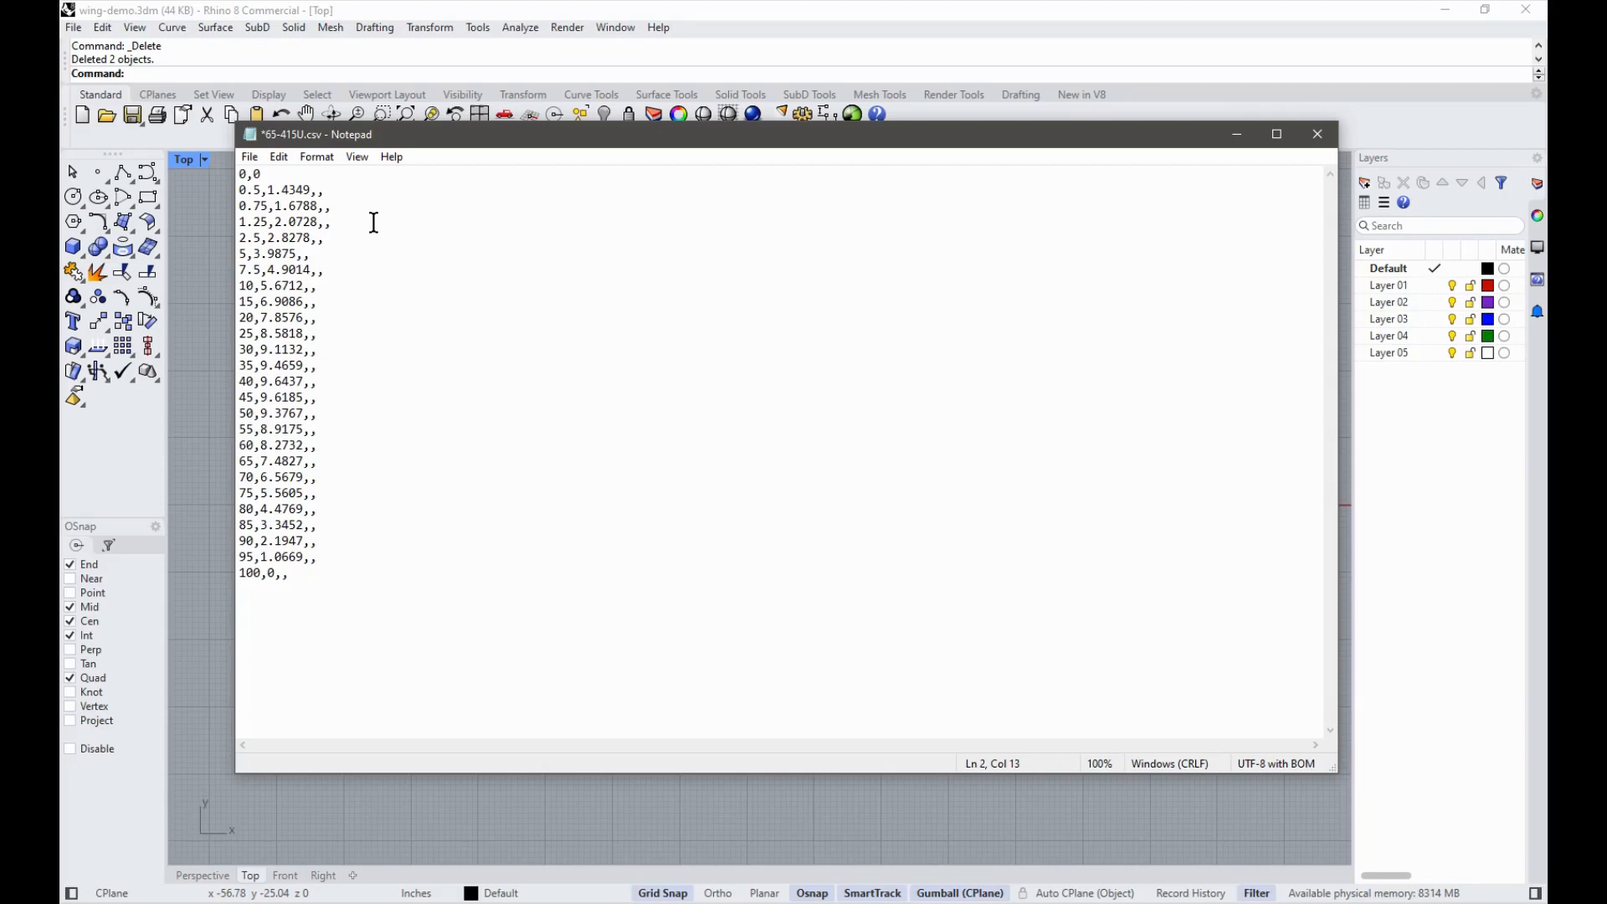
key("BackSpace")
key("BackSpace")
left_click(331, 222)
key("BackSpace")
key("BackSpace")
left_click(332, 237)
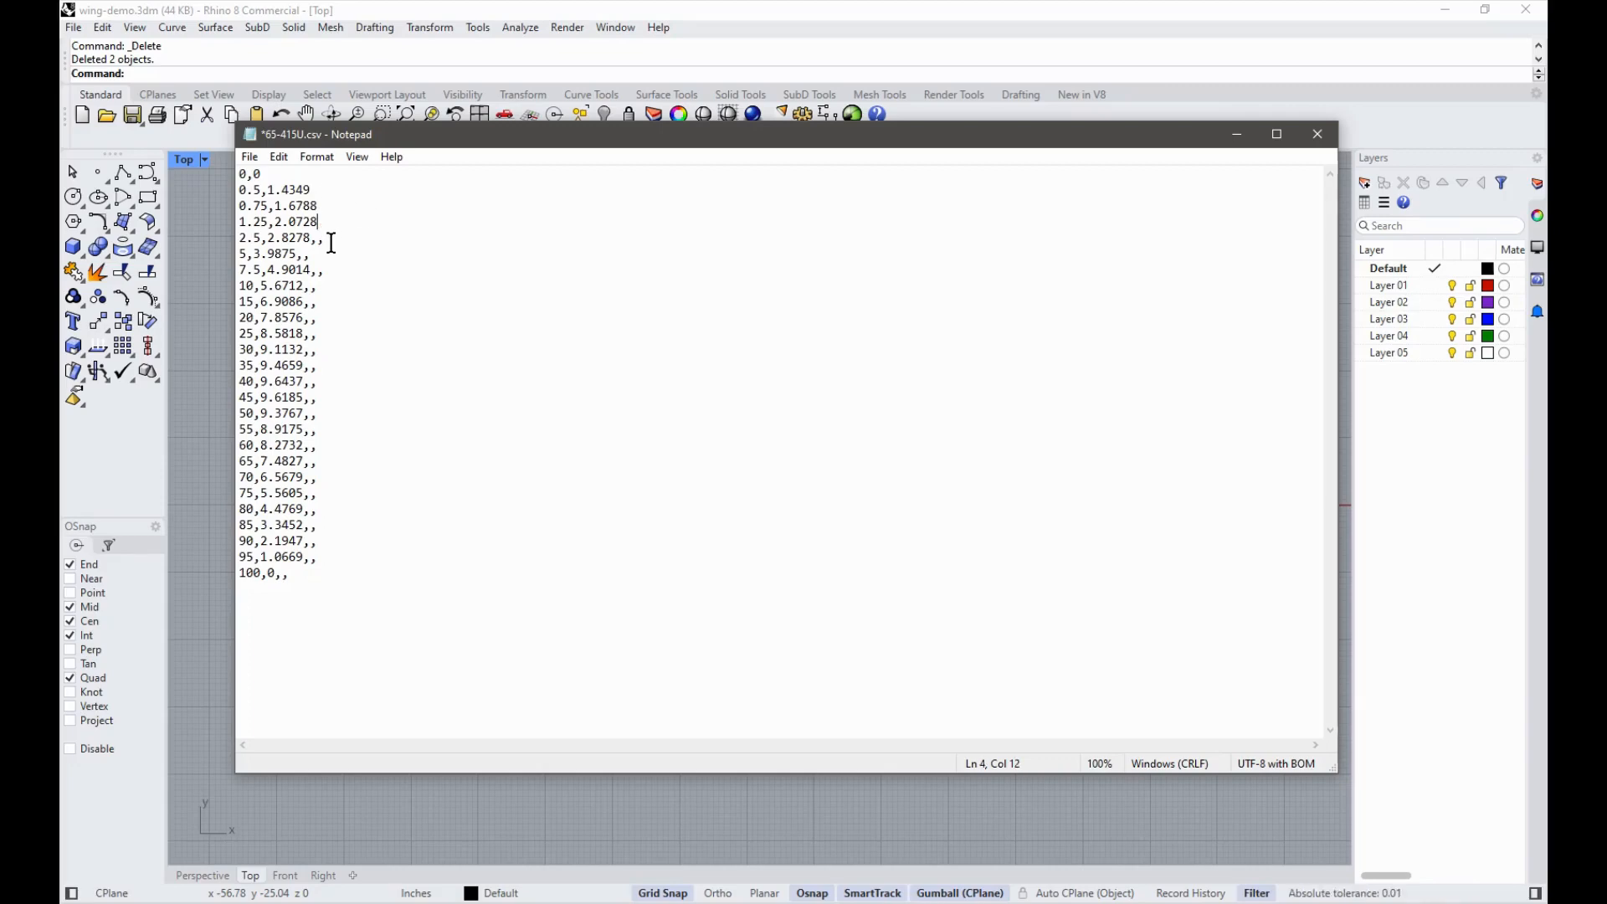
key("BackSpace")
left_click(317, 255)
key("BackSpace")
key("BackSpace")
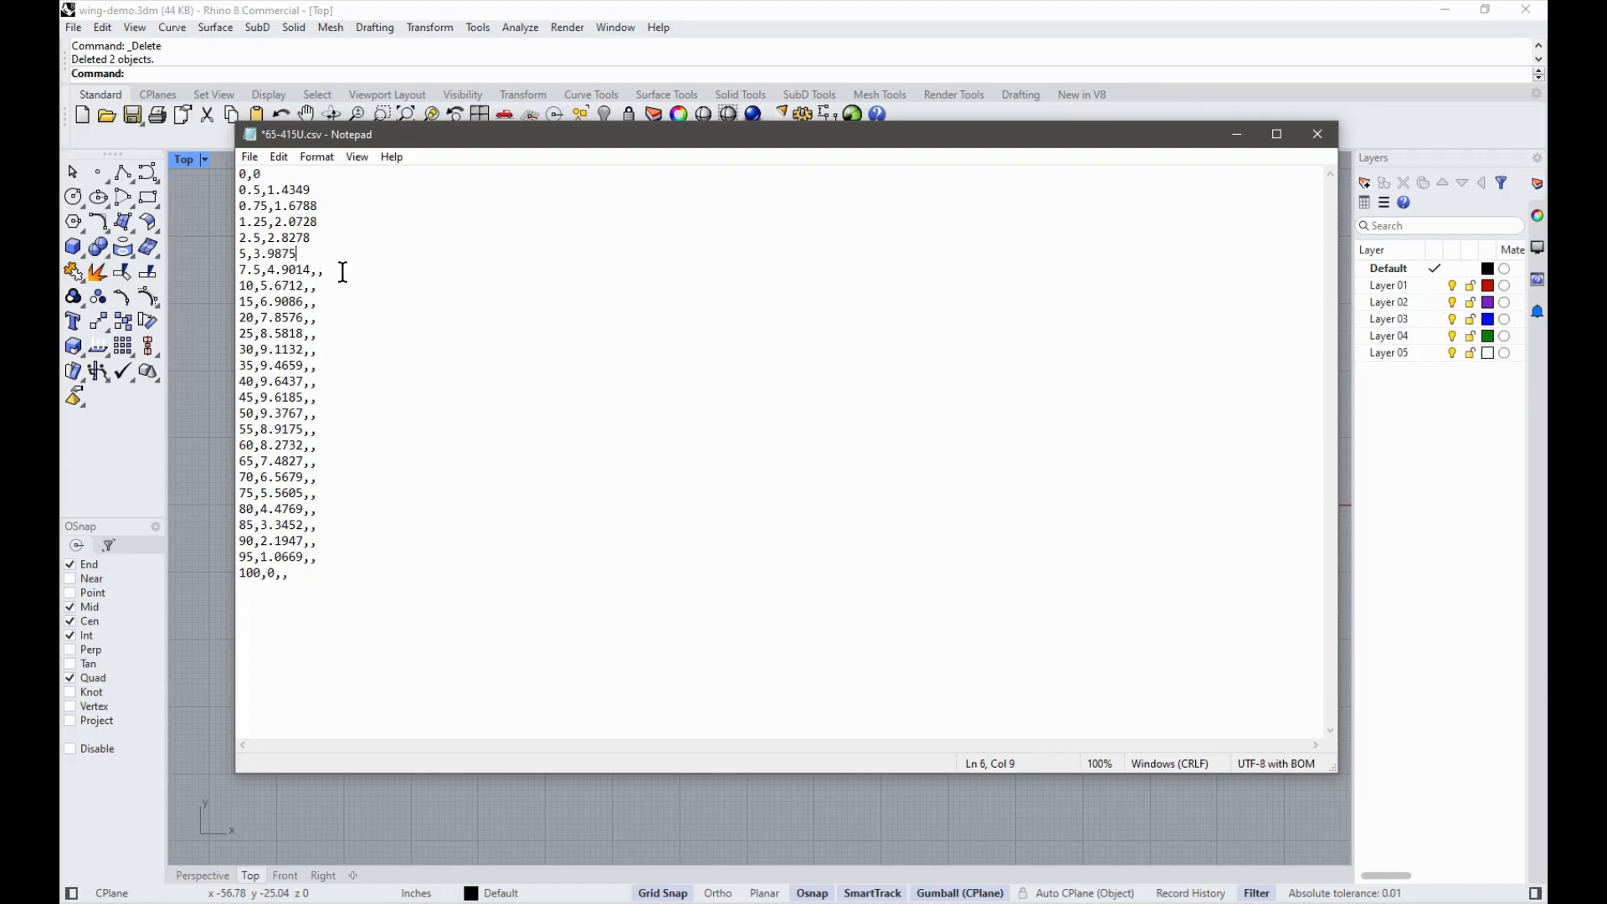
left_click(341, 271)
key("BackSpace")
key("BackSpace")
left_click(333, 289)
key("BackSpace")
key("BackSpace")
key("BackSpace")
key("BackSpace")
left_click(334, 320)
key("BackSpace")
key("BackSpace")
double_click(331, 338)
left_click(332, 341)
key("BackSpace")
key("BackSpace")
key("BackSpace")
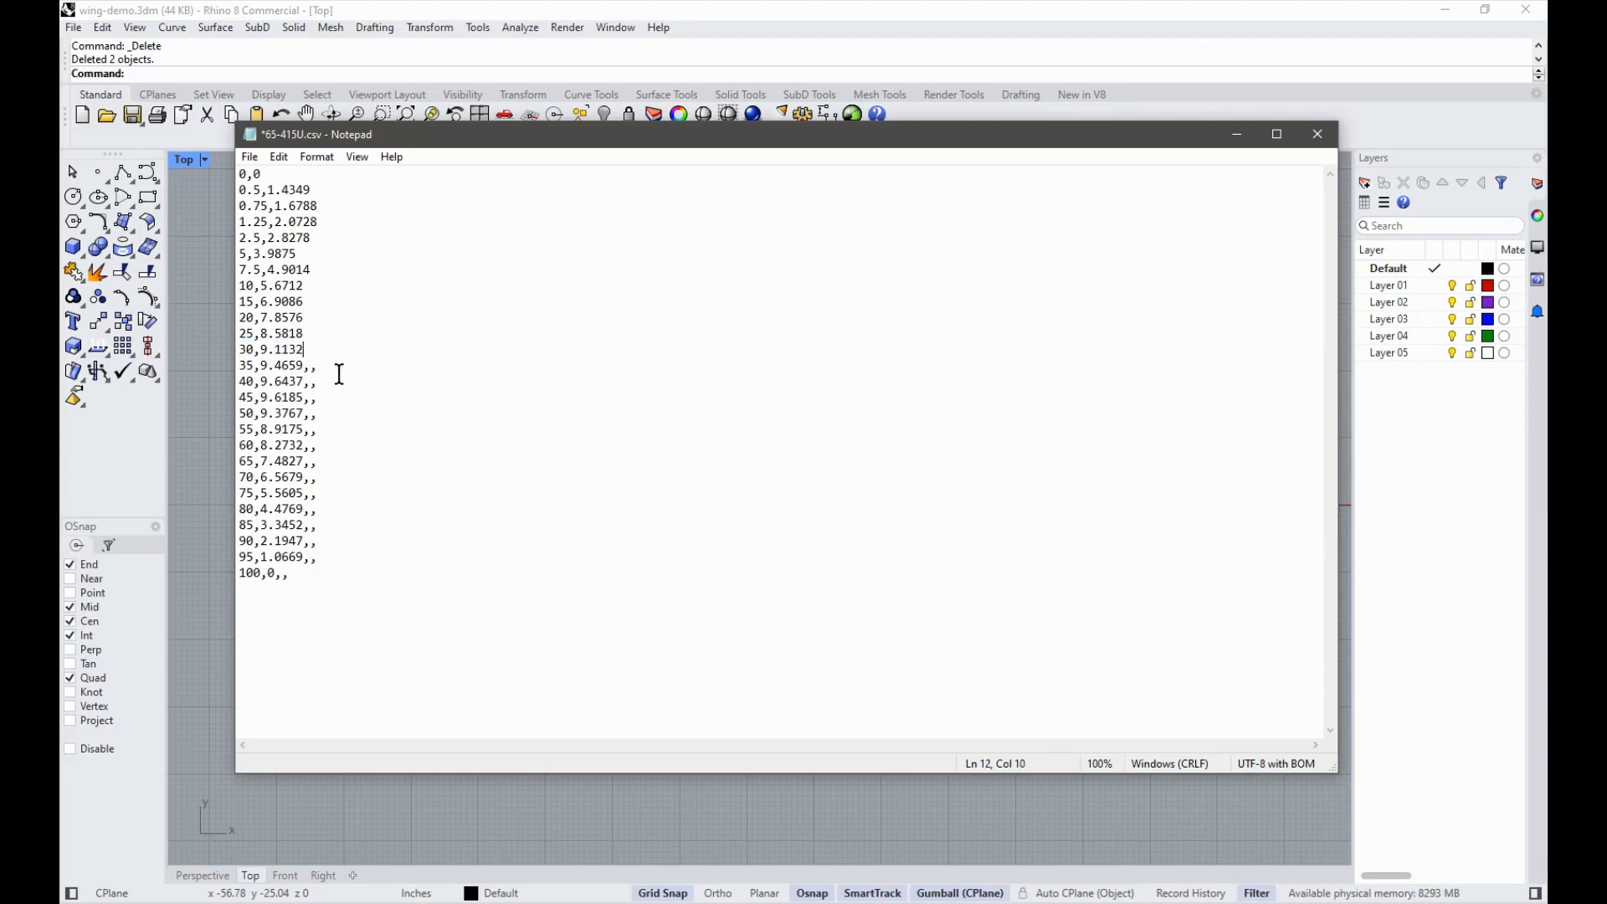
key("BackSpace")
key("BackSpace")
left_click(322, 381)
key("BackSpace")
key("BackSpace")
left_click(341, 399)
key("BackSpace")
key("BackSpace")
key("BackSpace")
key("BackSpace")
left_click(330, 413)
key("BackSpace")
key("BackSpace")
key("BackSpace")
left_click(330, 449)
key("BackSpace")
key("BackSpace")
left_click(326, 478)
key("BackSpace")
key("BackSpace")
key("BackSpace")
key("BackSpace")
left_click(330, 508)
key("BackSpace")
key("BackSpace")
left_click(324, 543)
key("BackSpace")
key("BackSpace")
left_click(326, 558)
key("BackSpace")
key("BackSpace")
key("BackSpace")
key("BackSpace")
left_click(344, 591)
left_click(251, 159)
left_click(280, 237)
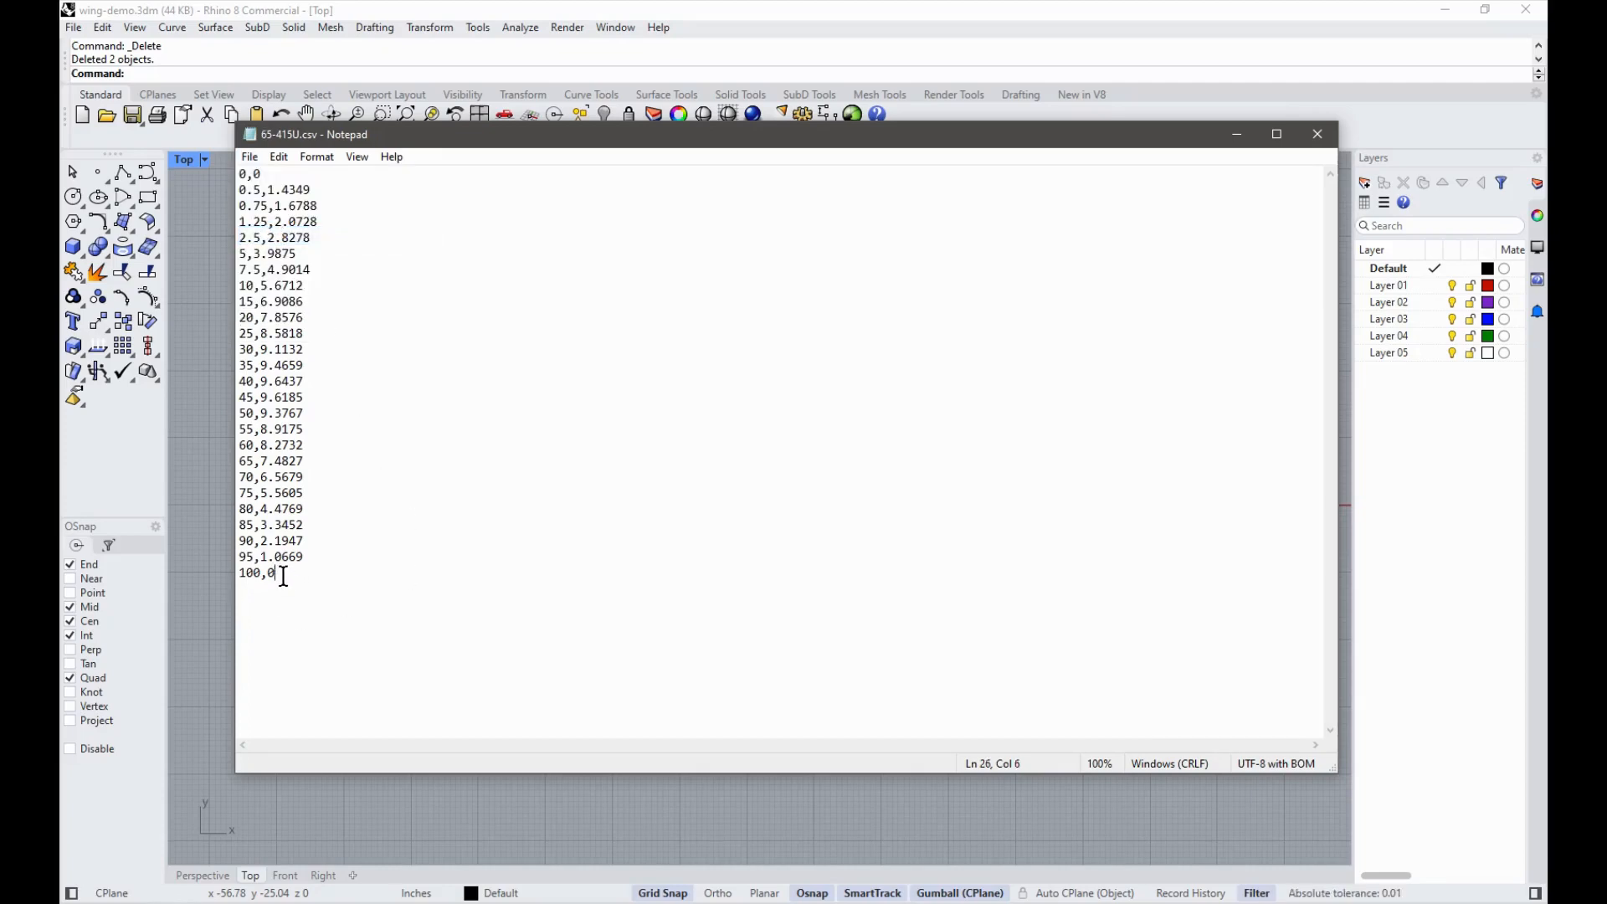
Step: Copy all the coordinates from 65-415U.csv and draw an interpolated curve through them in Rhino's Top view
left_click_drag(283, 576, 239, 173)
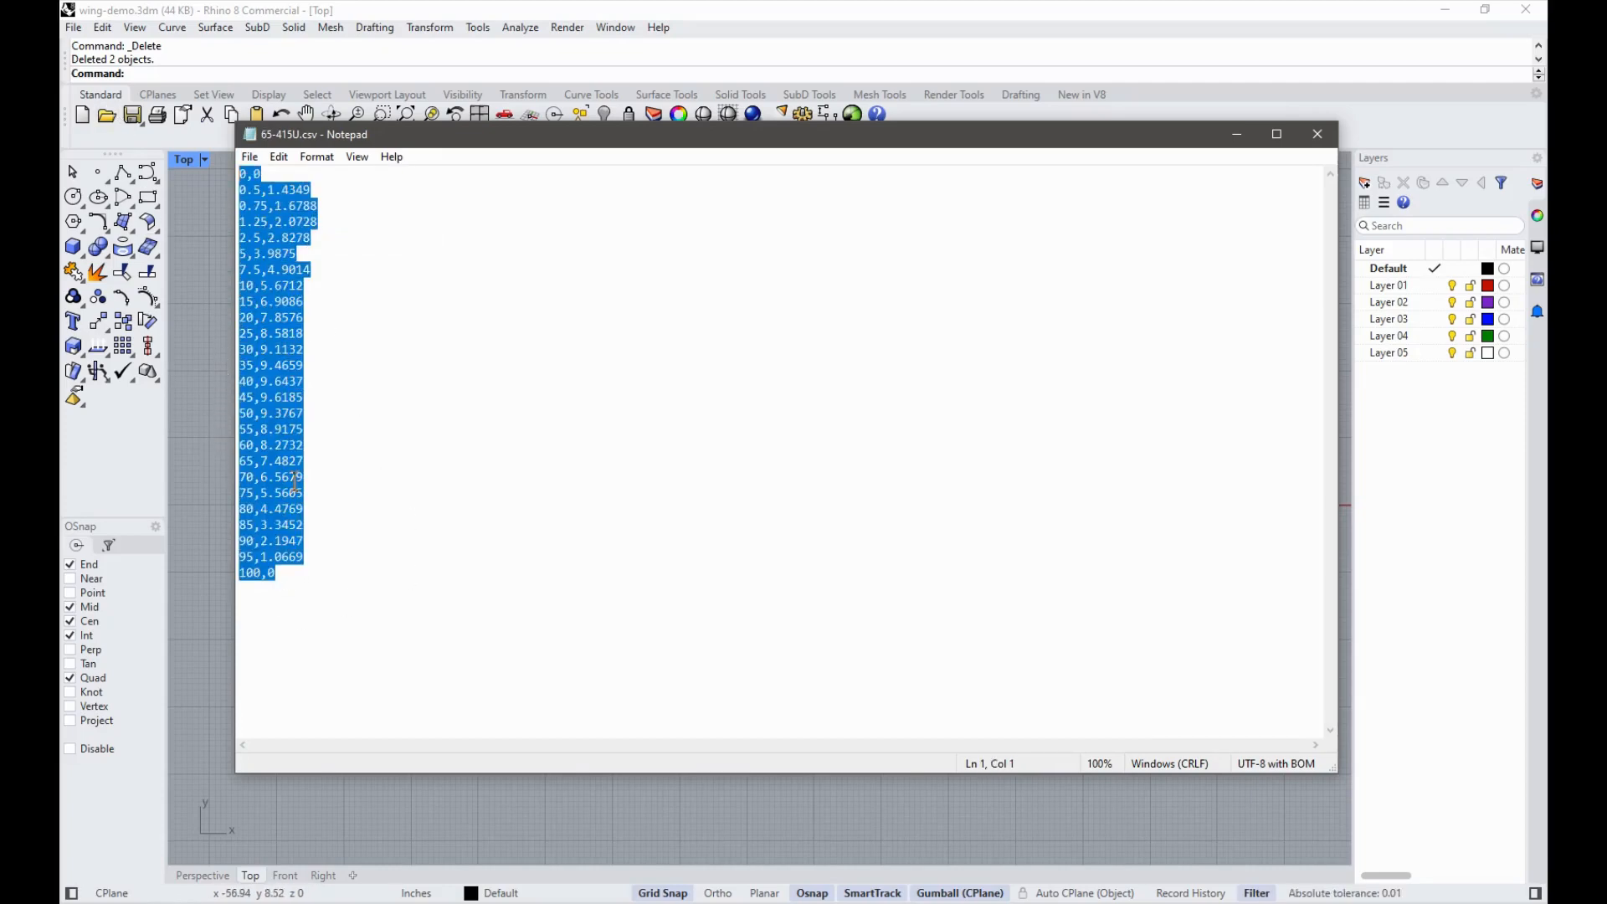
left_click(681, 7)
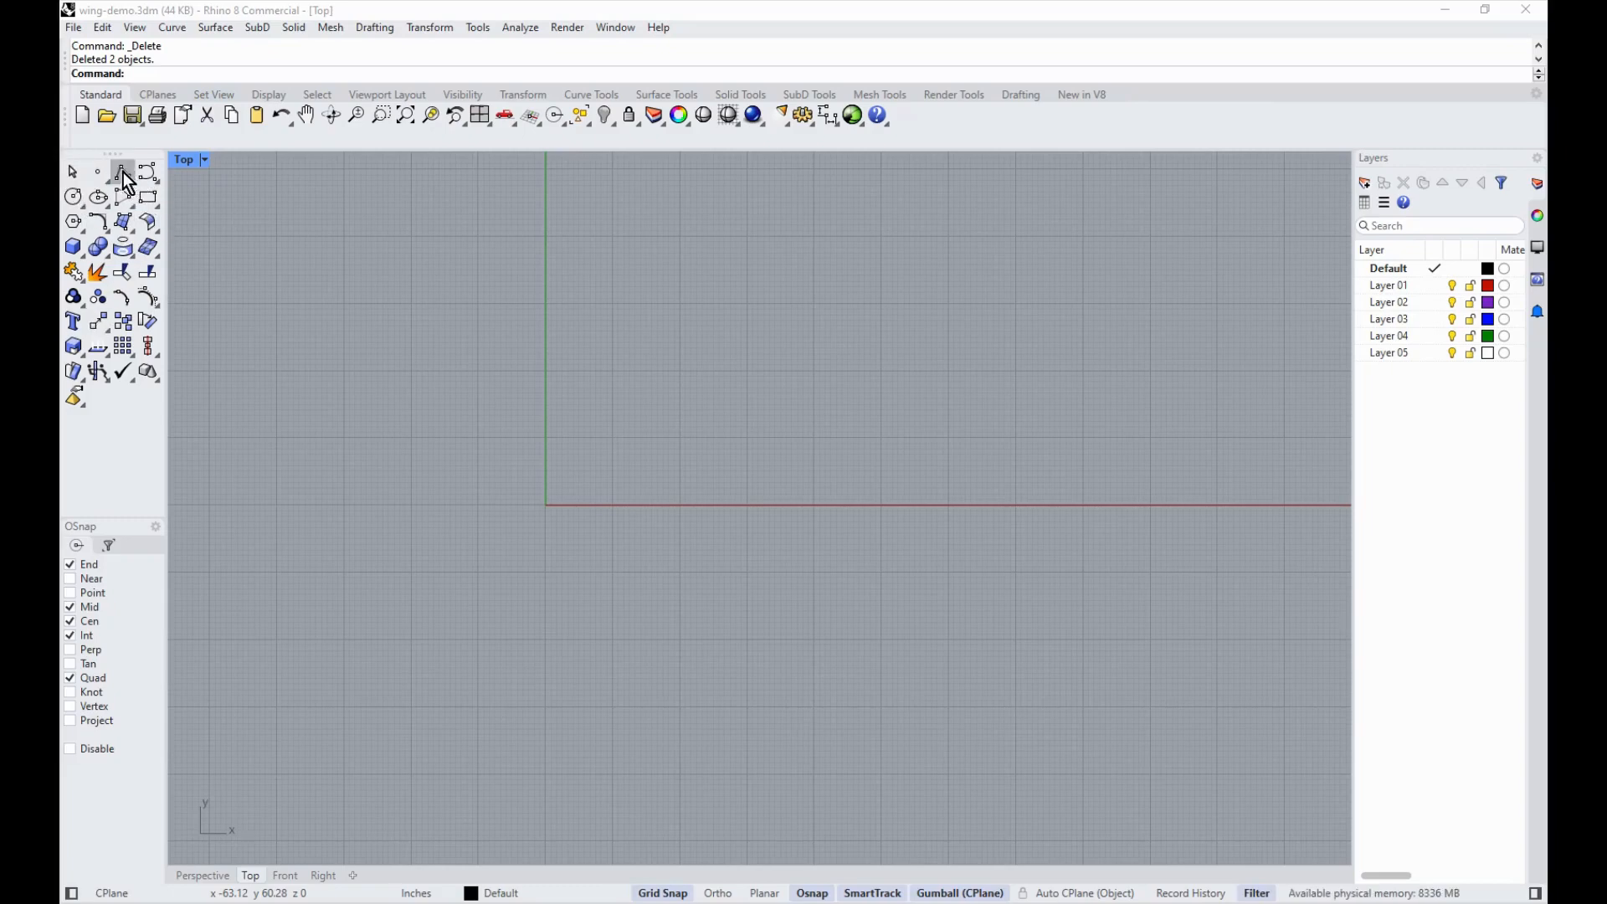
left_click(153, 184)
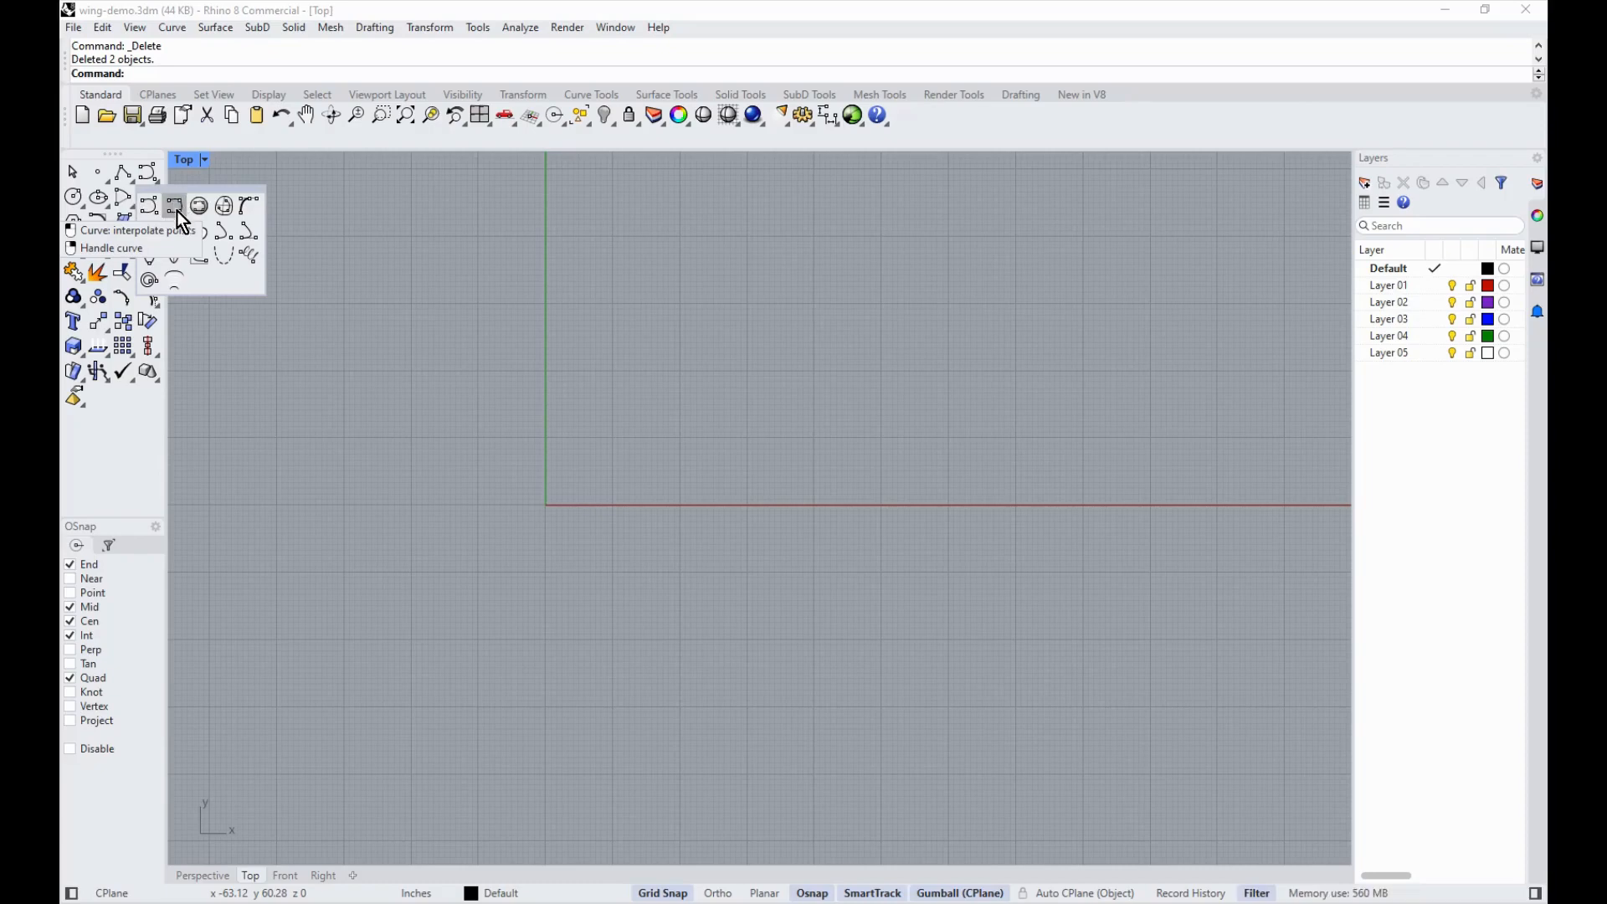
left_click(178, 206)
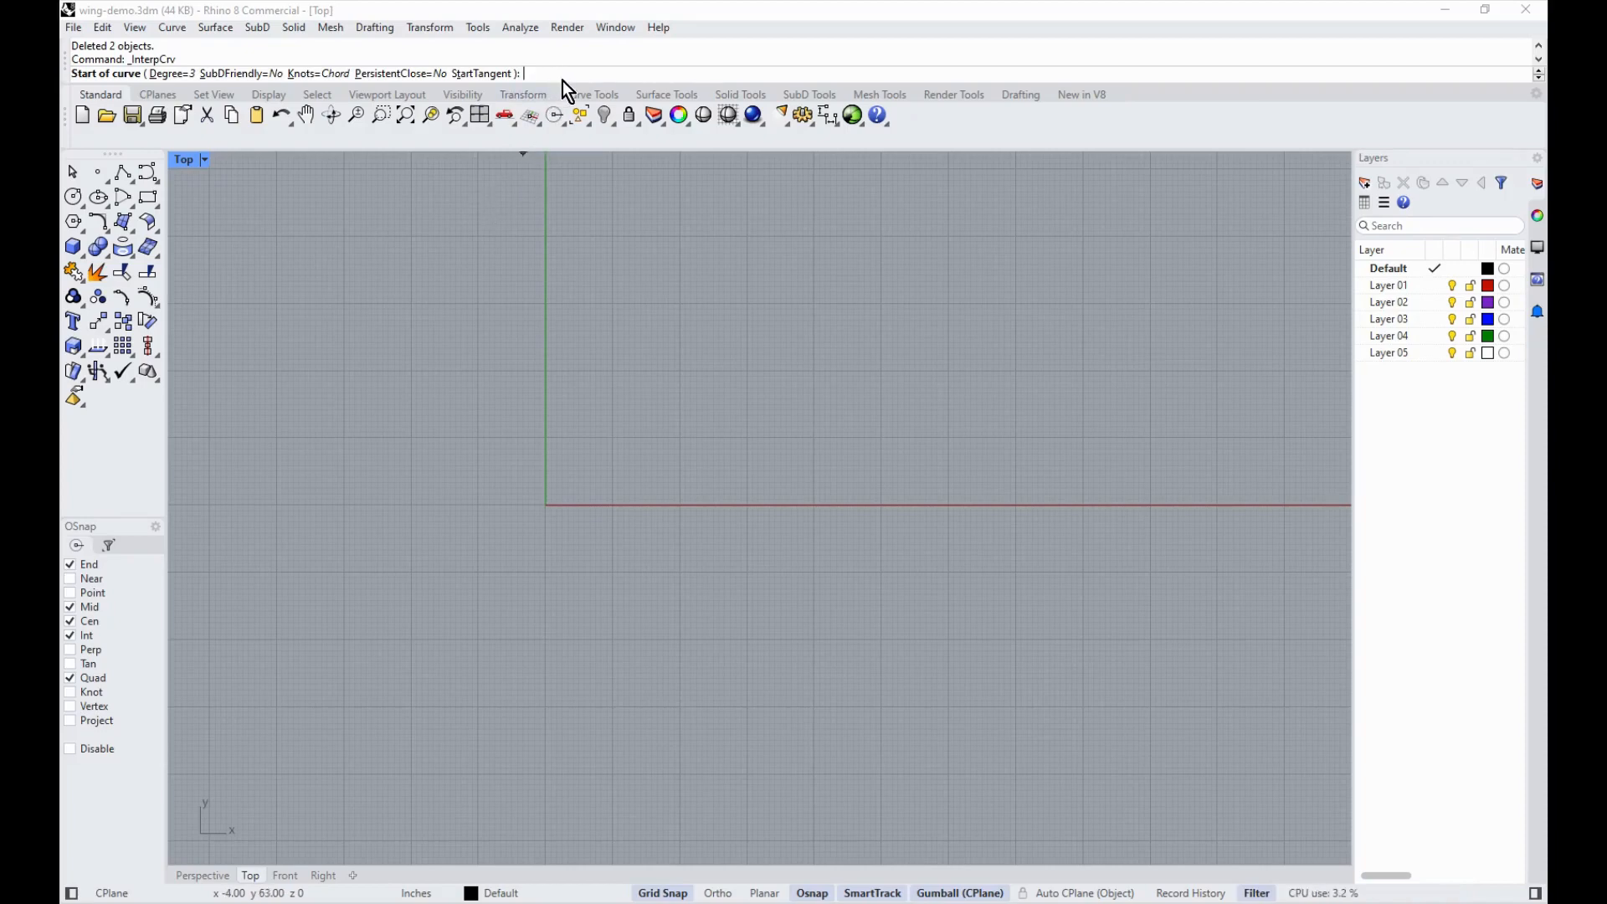
key("ctrl+v")
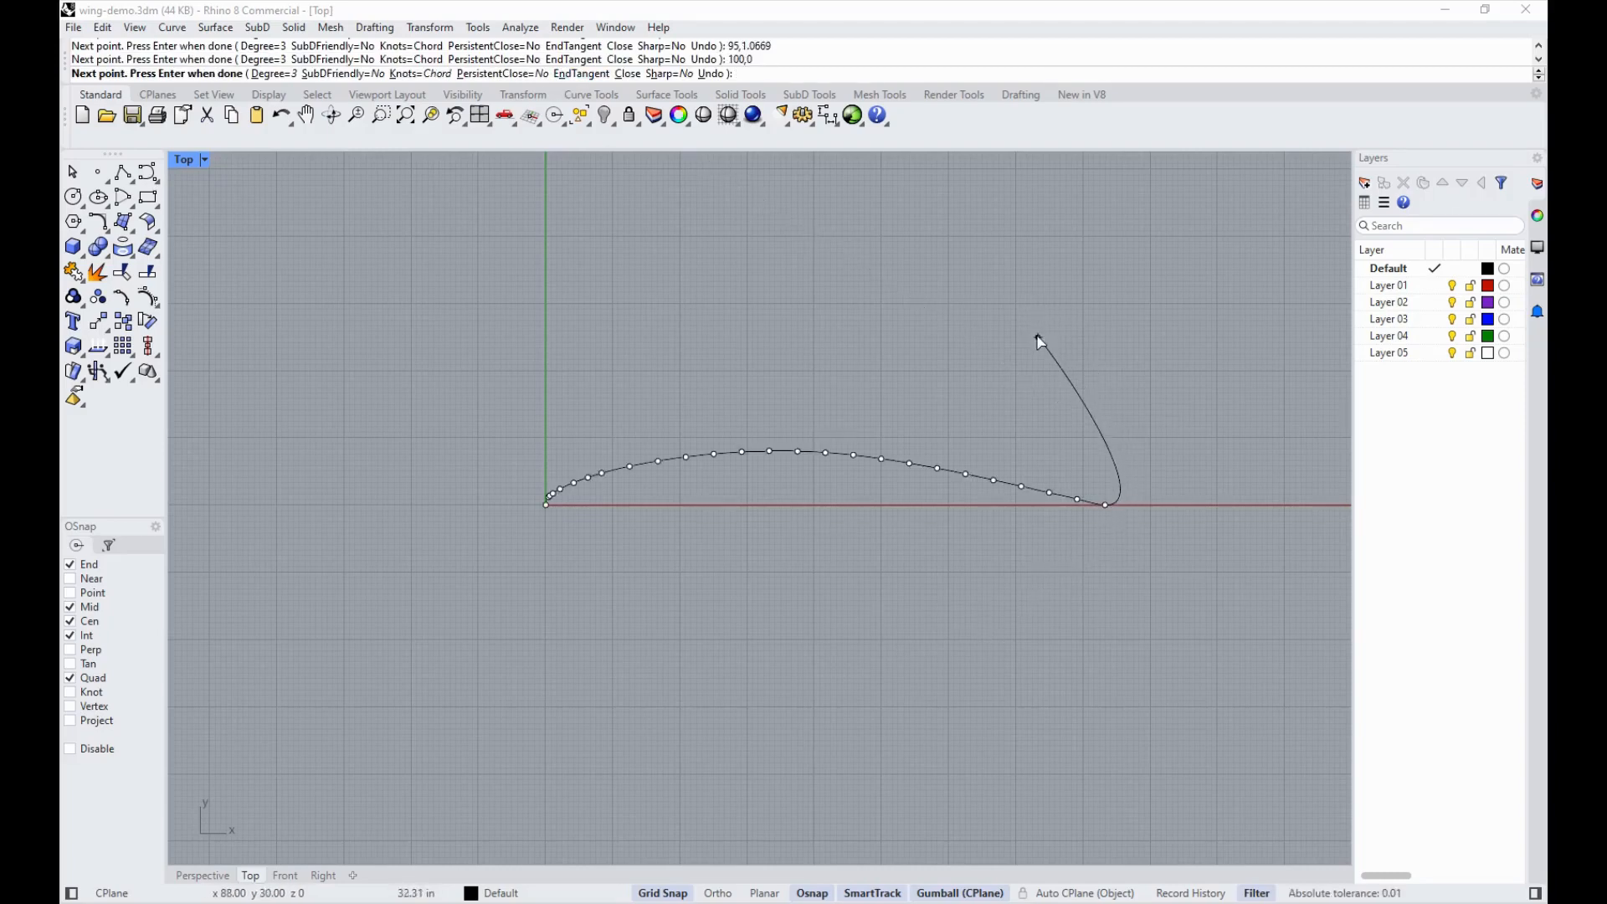
key("Return")
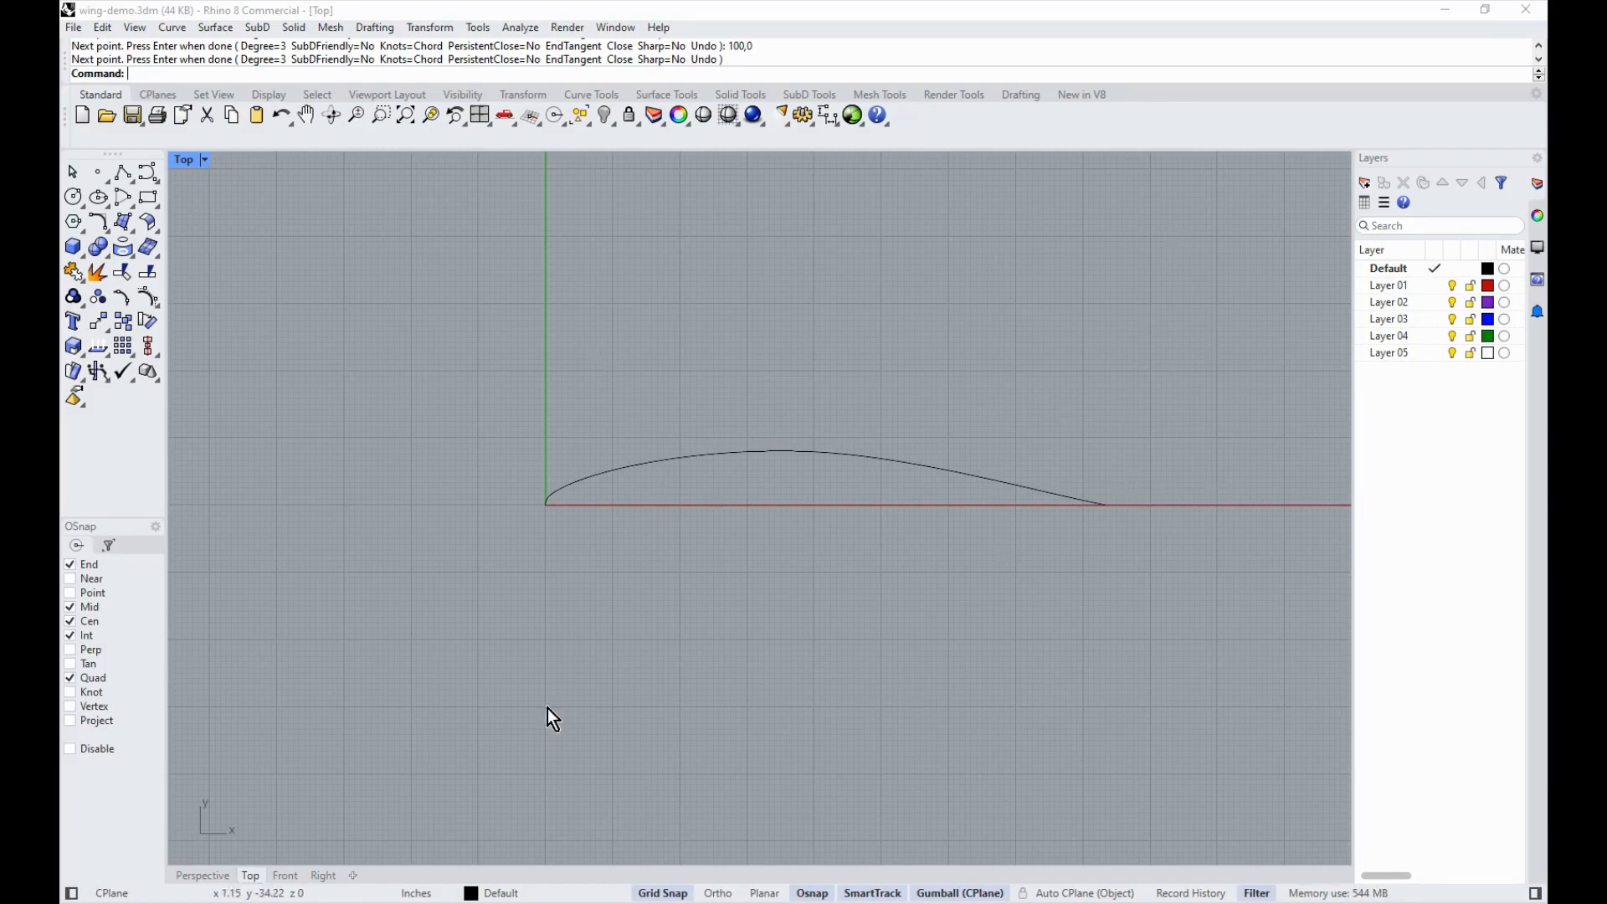
Step: Open 65-415L.csv from the Wing folder in Notepad and reposition its window over the Rhino viewport
key("alt+Tab")
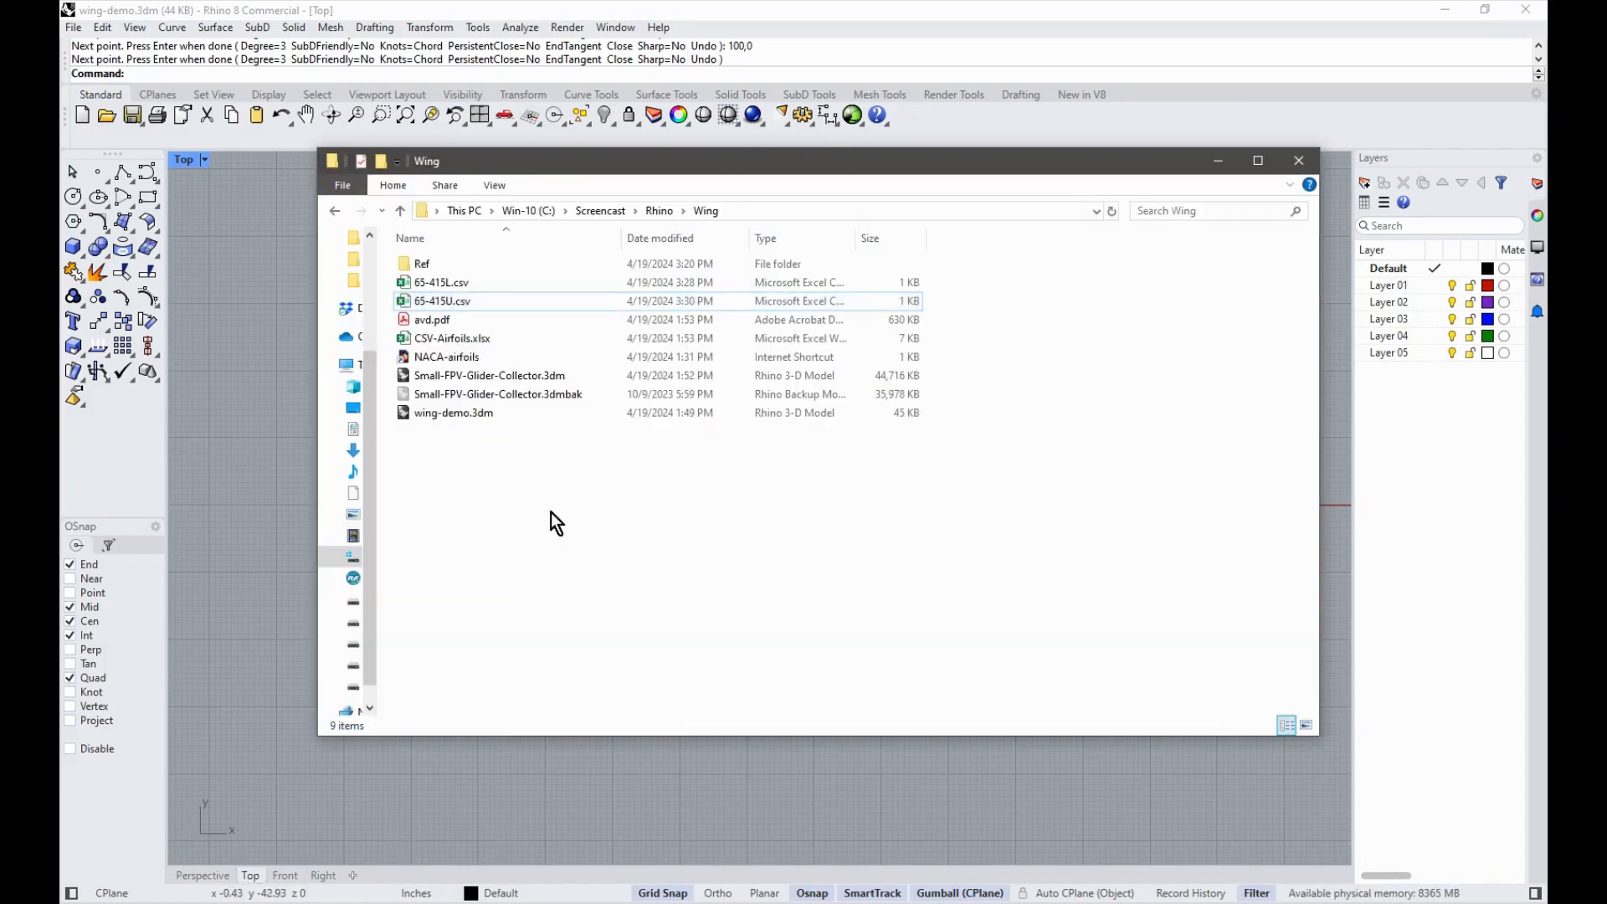
left_click(442, 281)
right_click(442, 280)
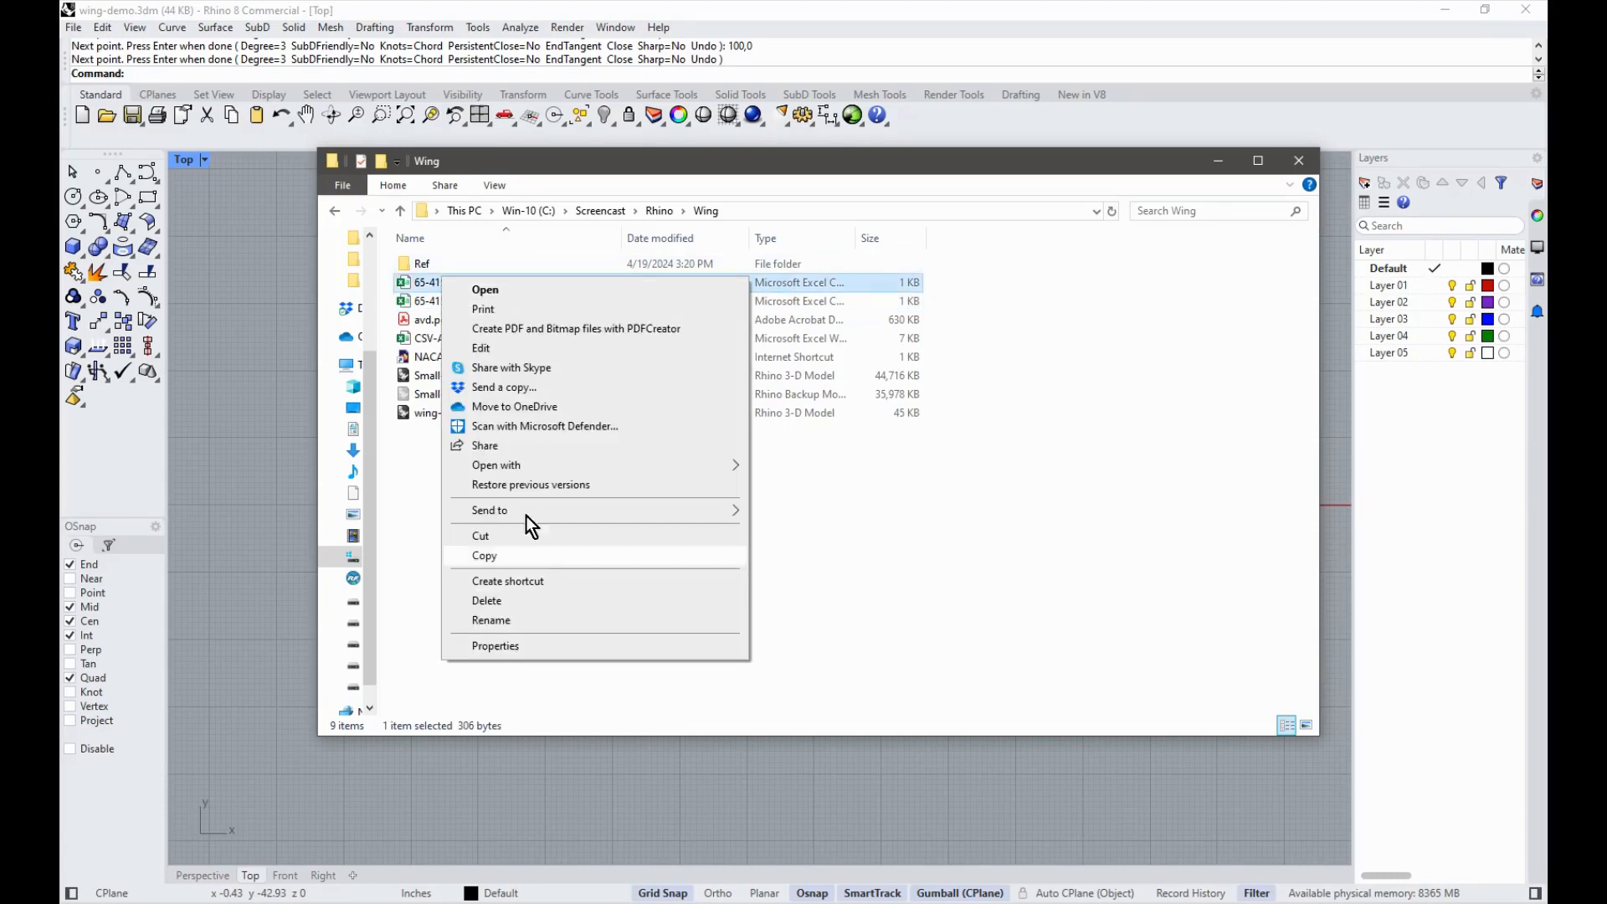
mouse_move(519, 464)
left_click(791, 486)
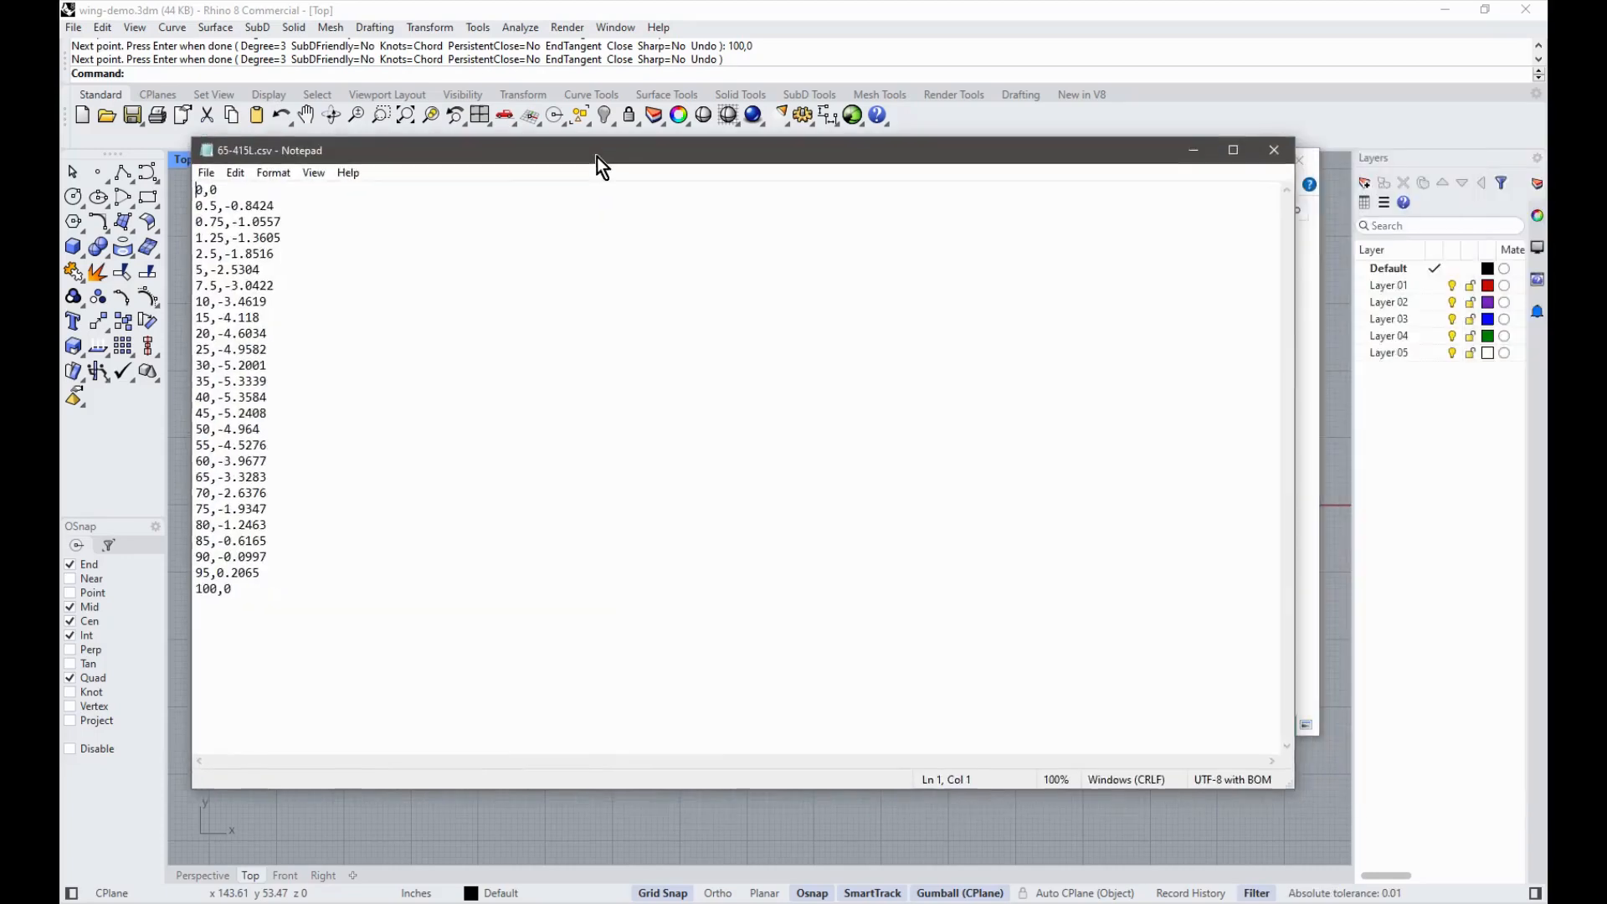
left_click_drag(596, 158, 663, 132)
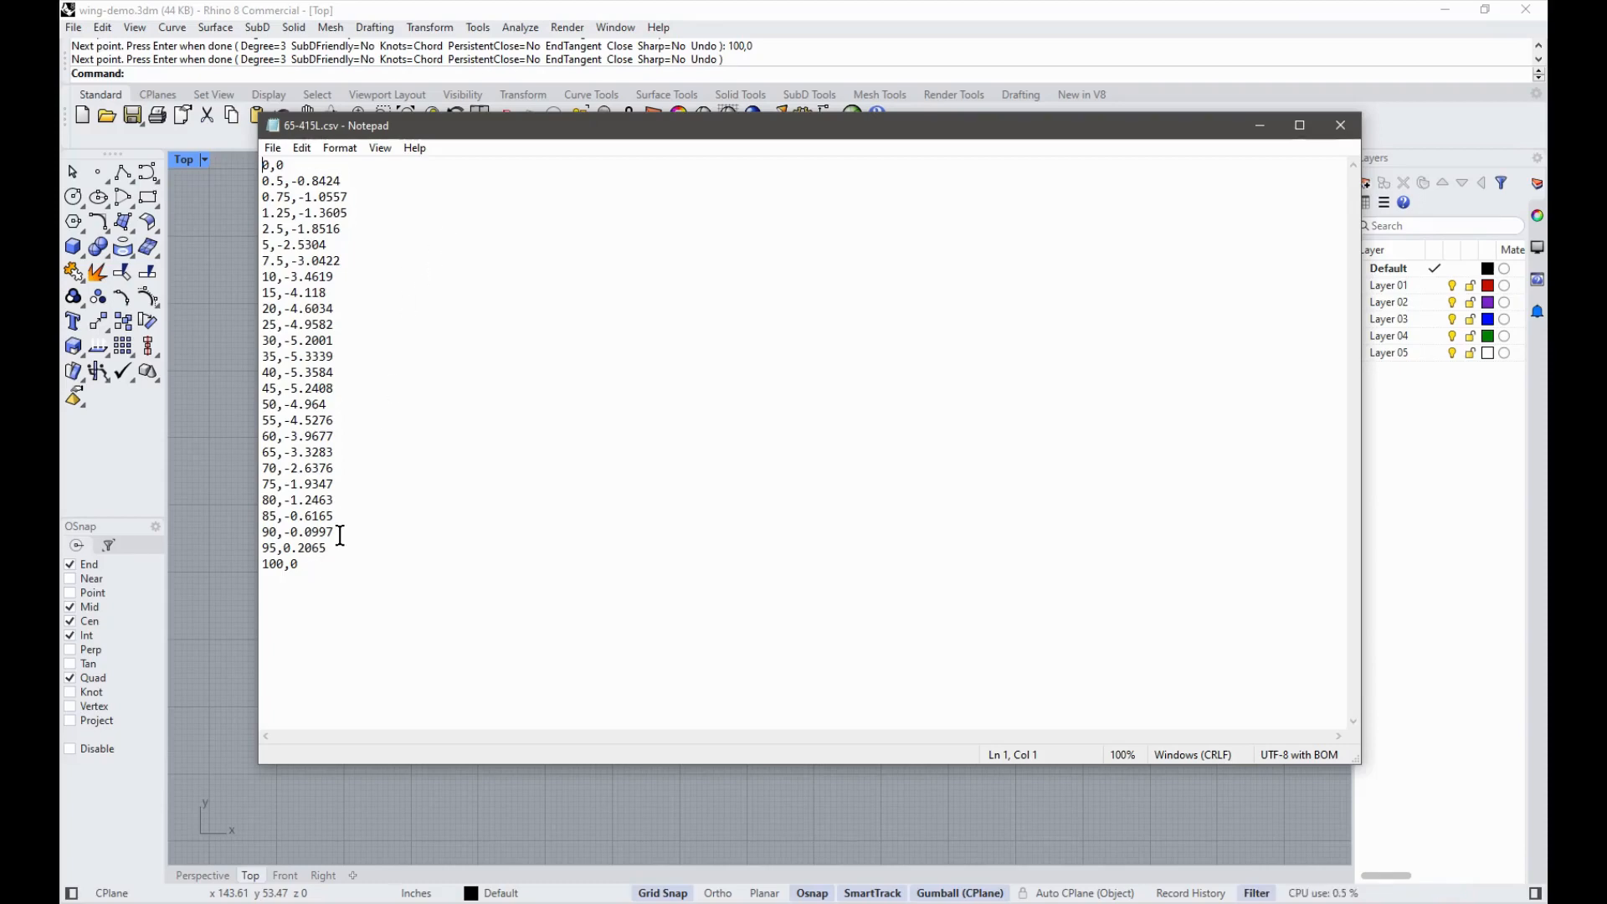
Step: Copy all the coordinates from 65-415L.csv and draw an interpolated curve through them in Rhino's Top view
left_click_drag(311, 566, 90, 175)
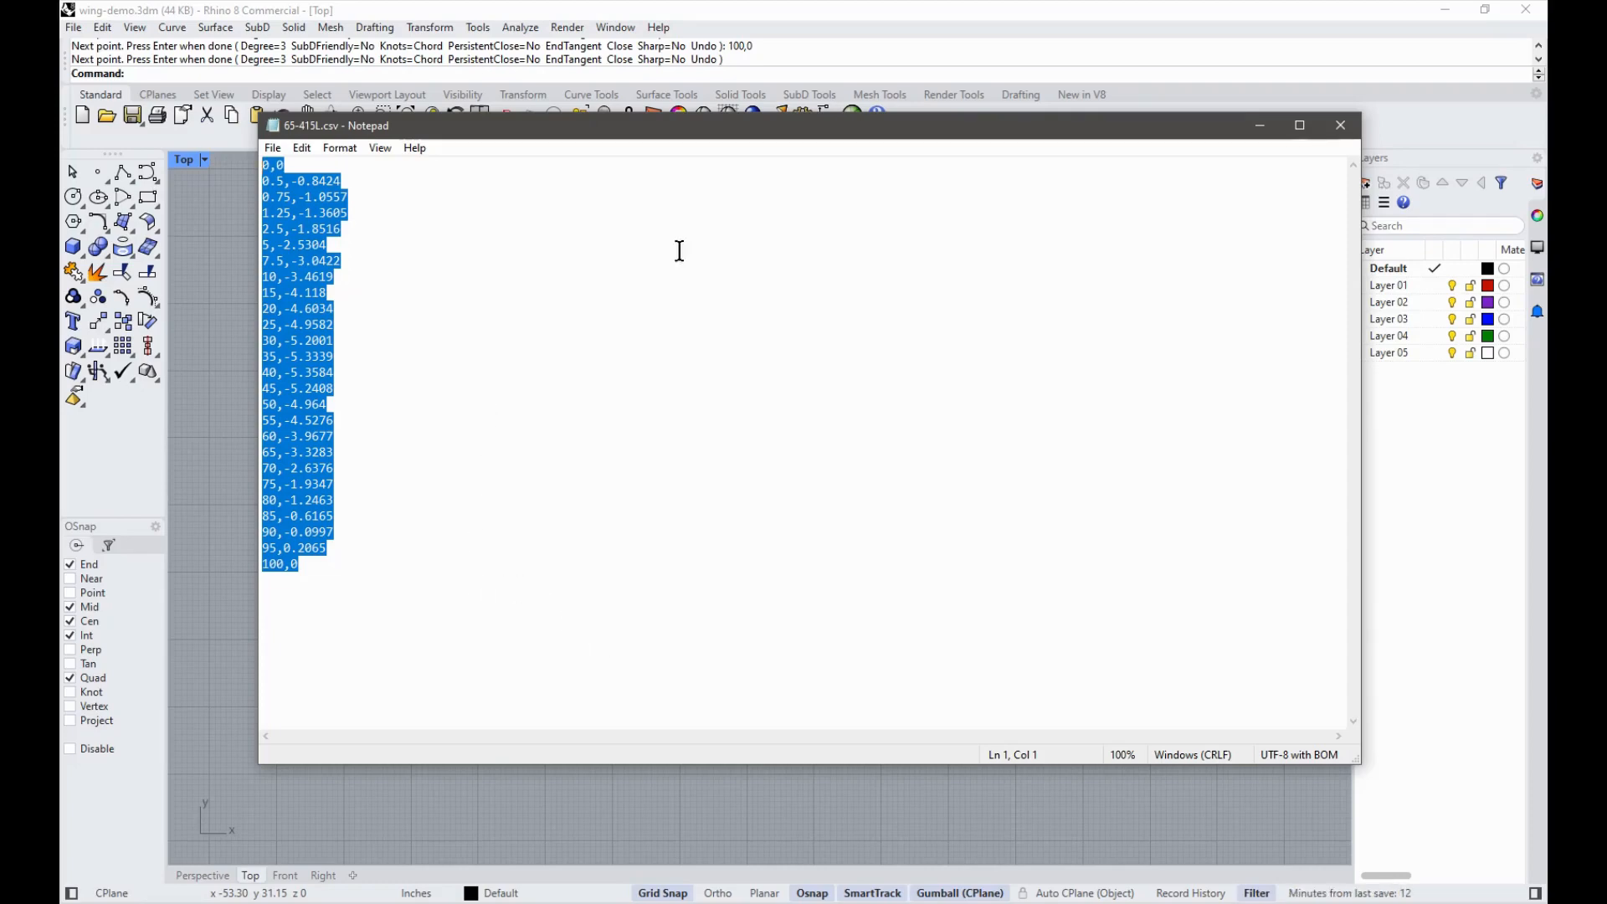
left_click(775, 10)
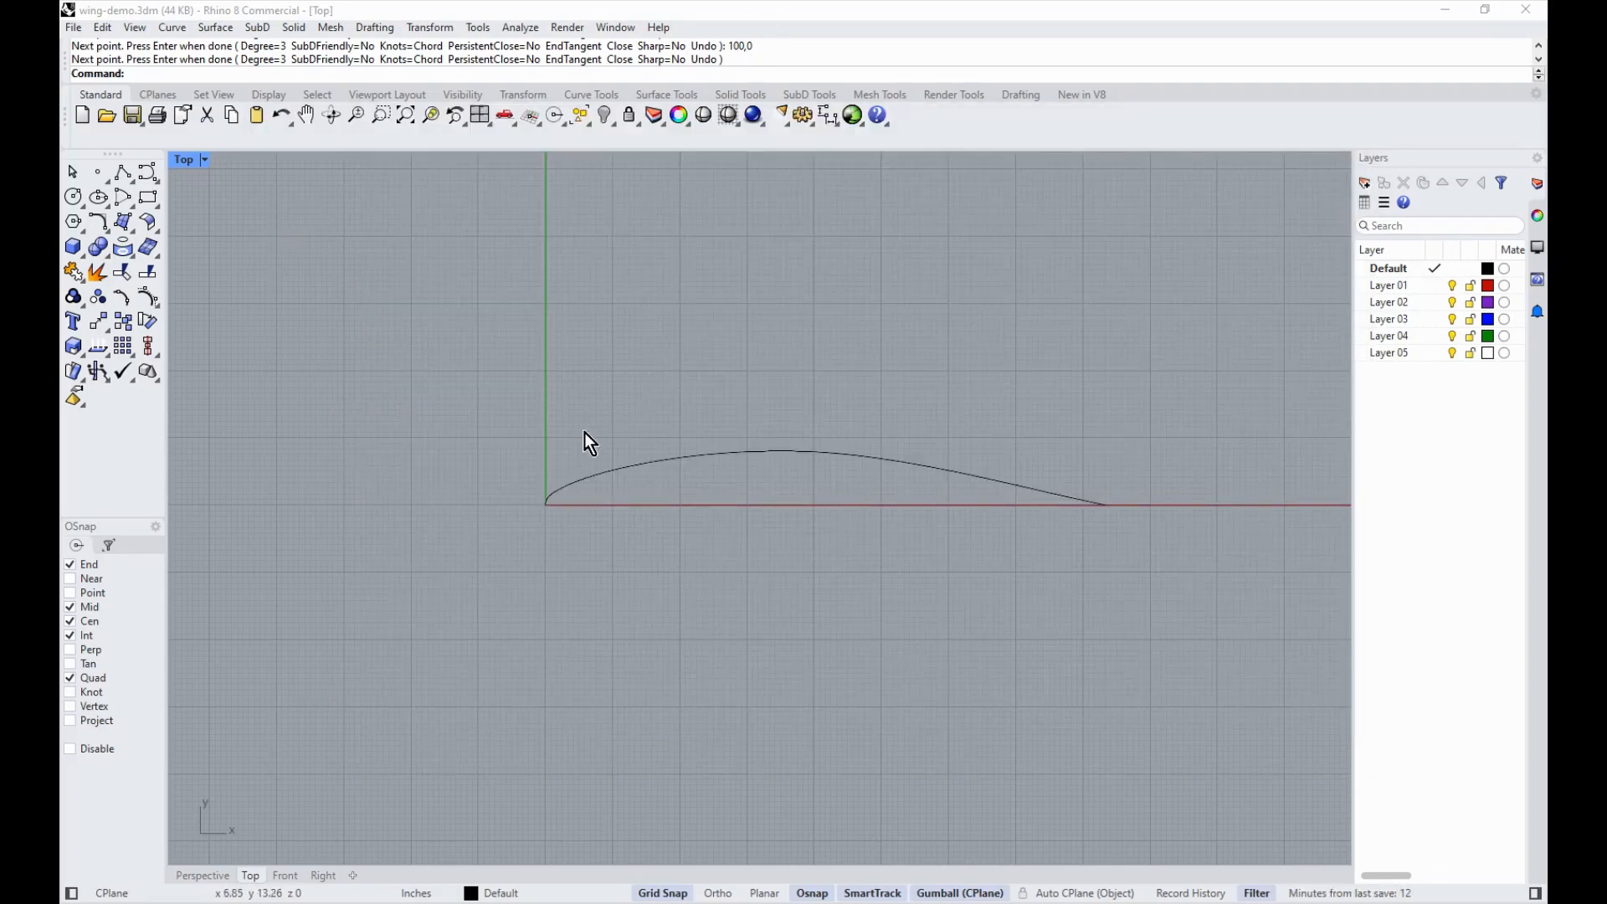
right_click(403, 281)
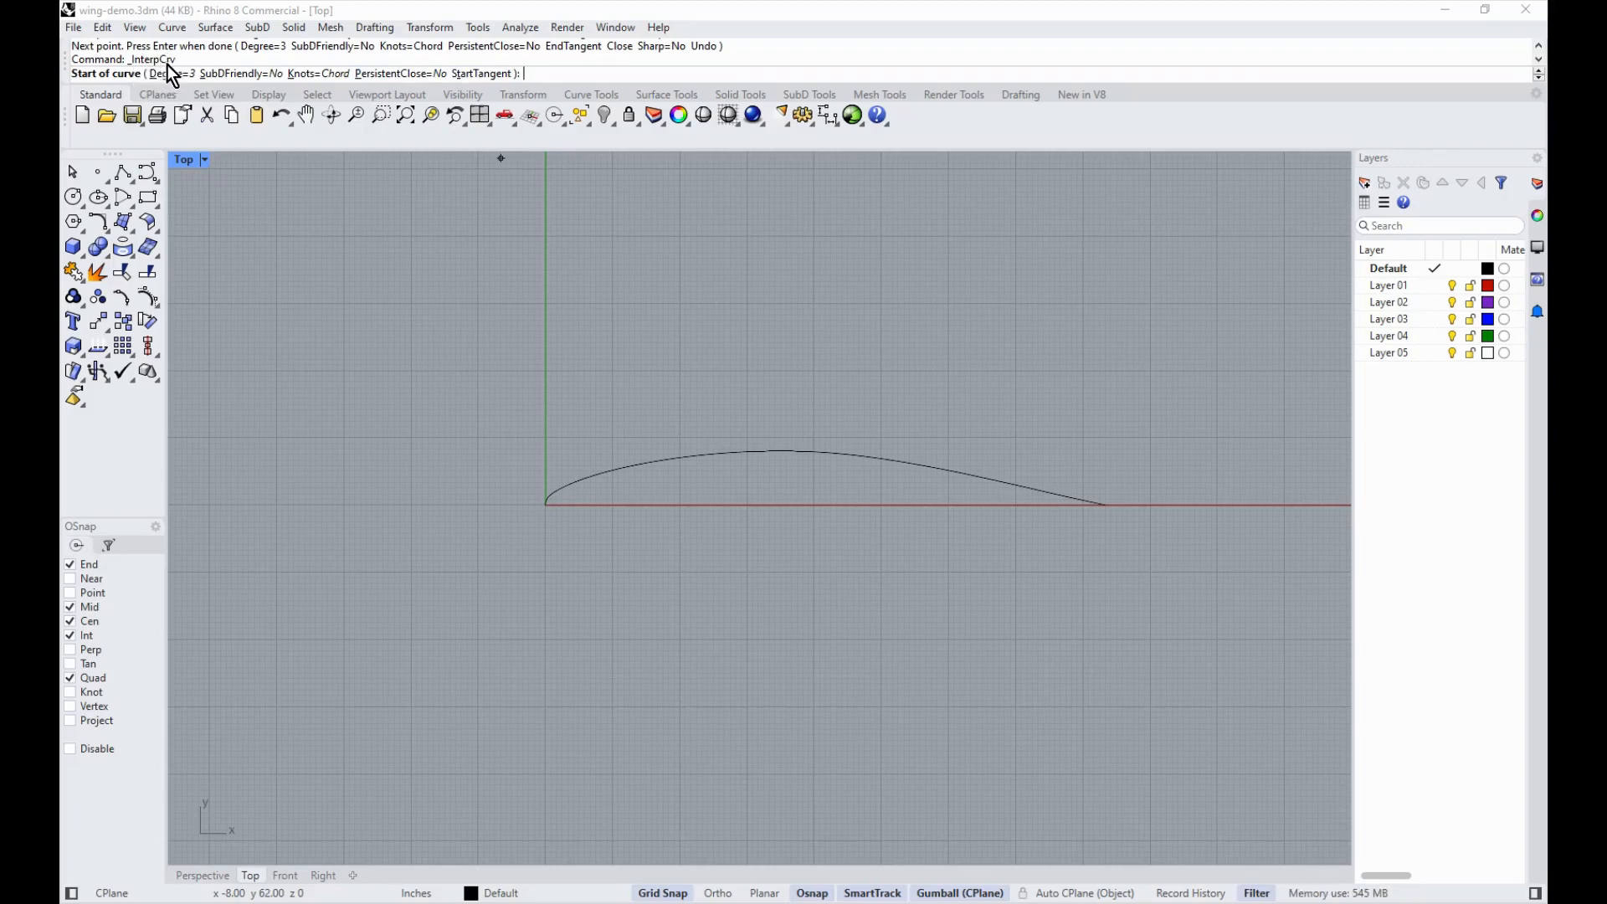
left_click(158, 183)
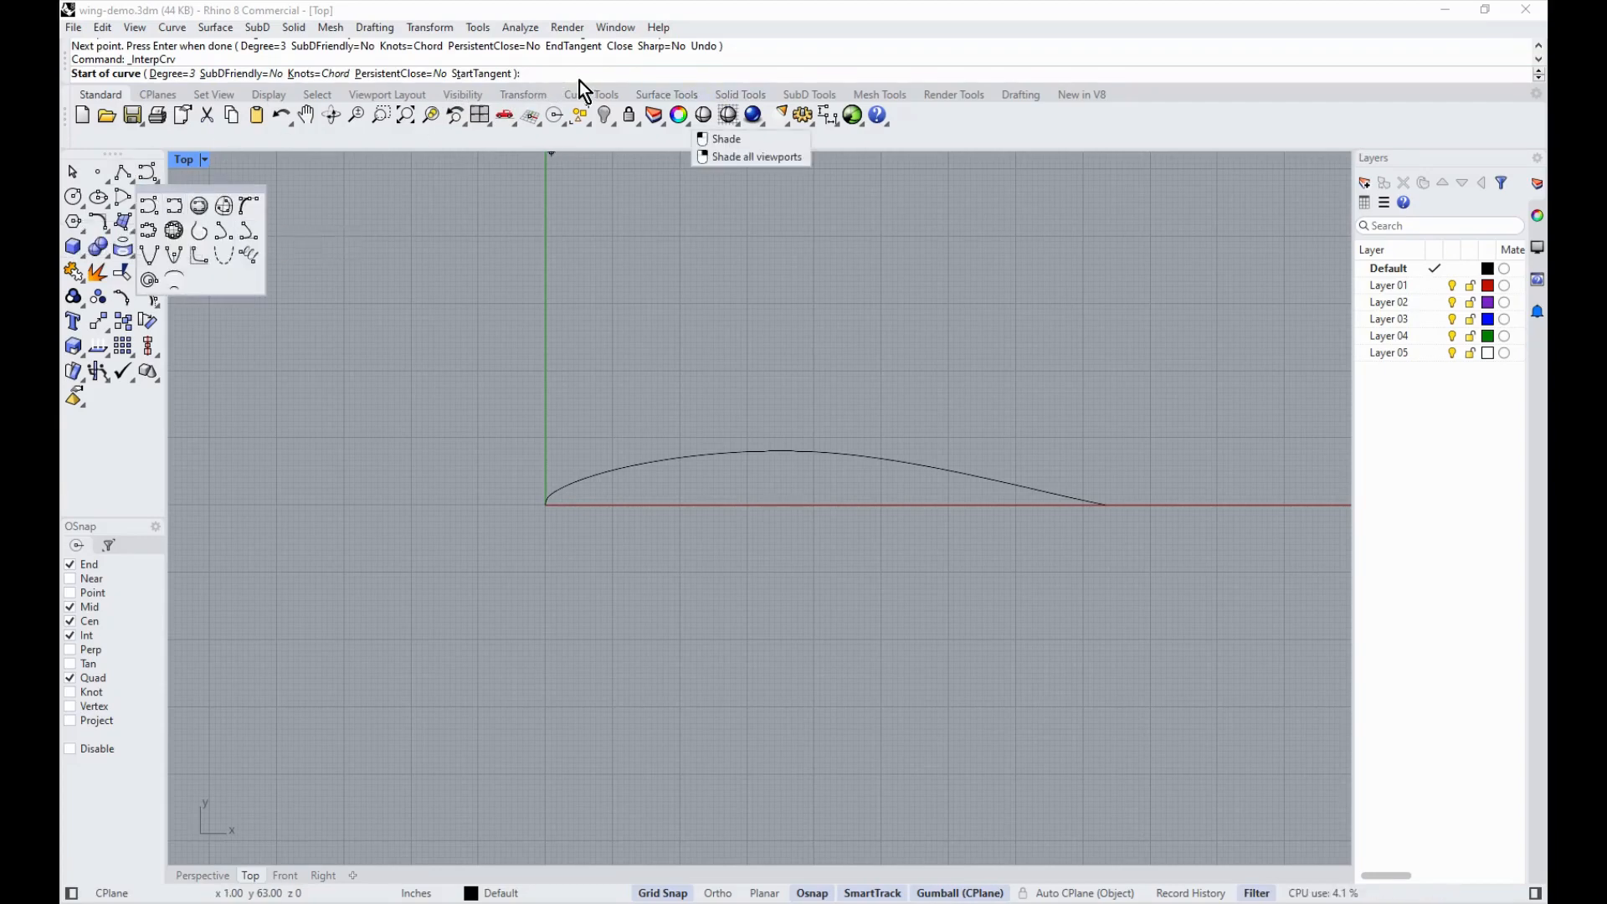
key("ctrl+v")
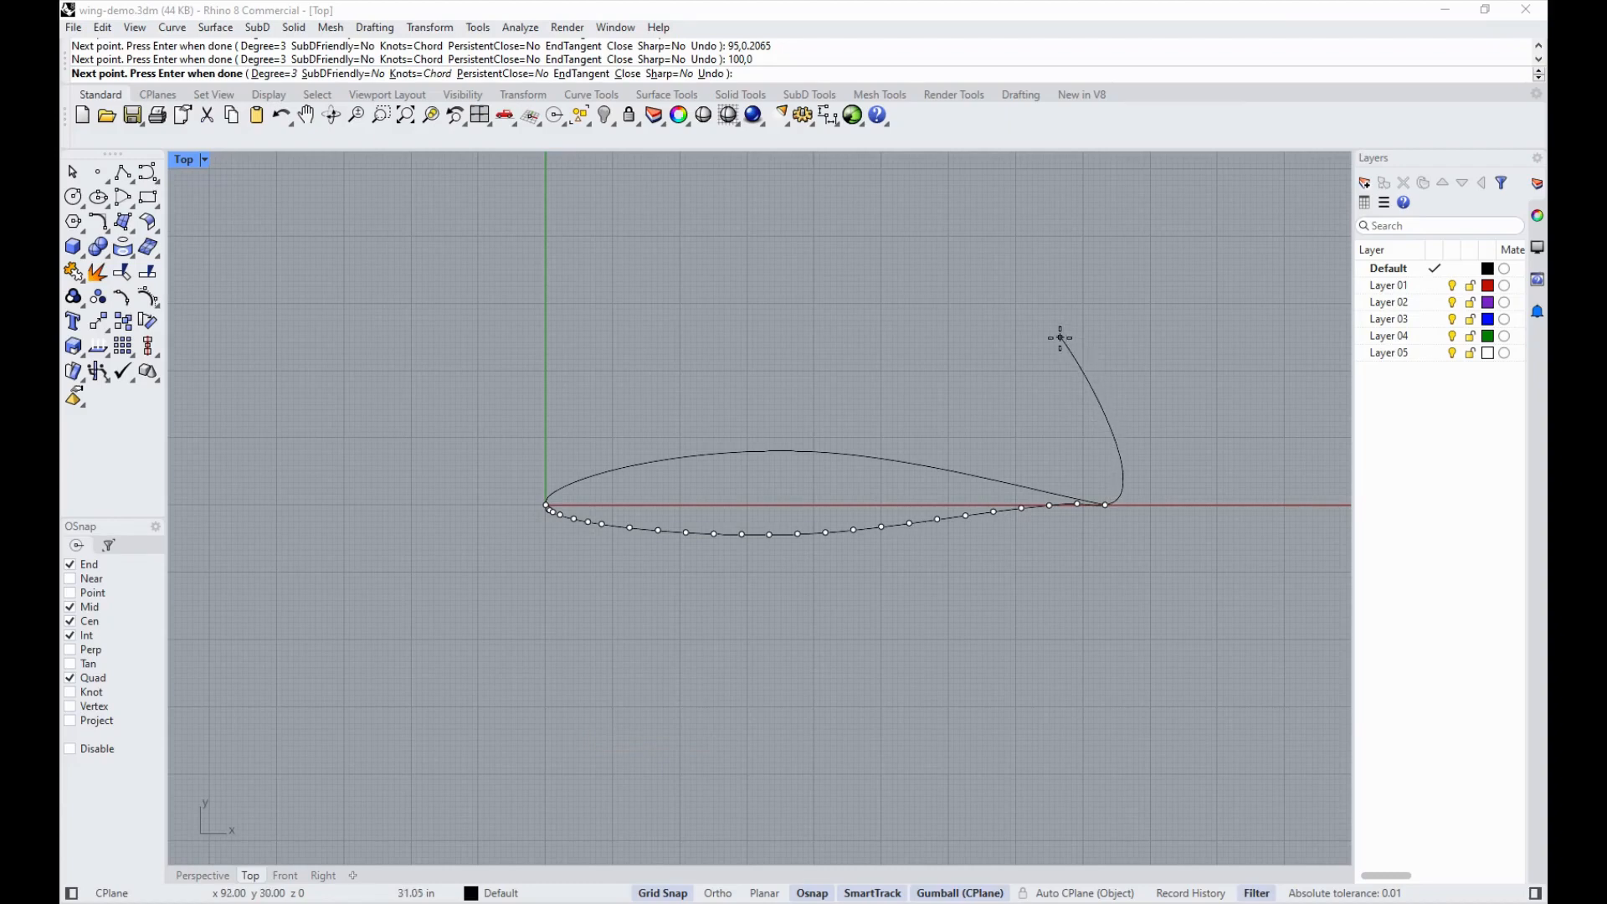
key("Return")
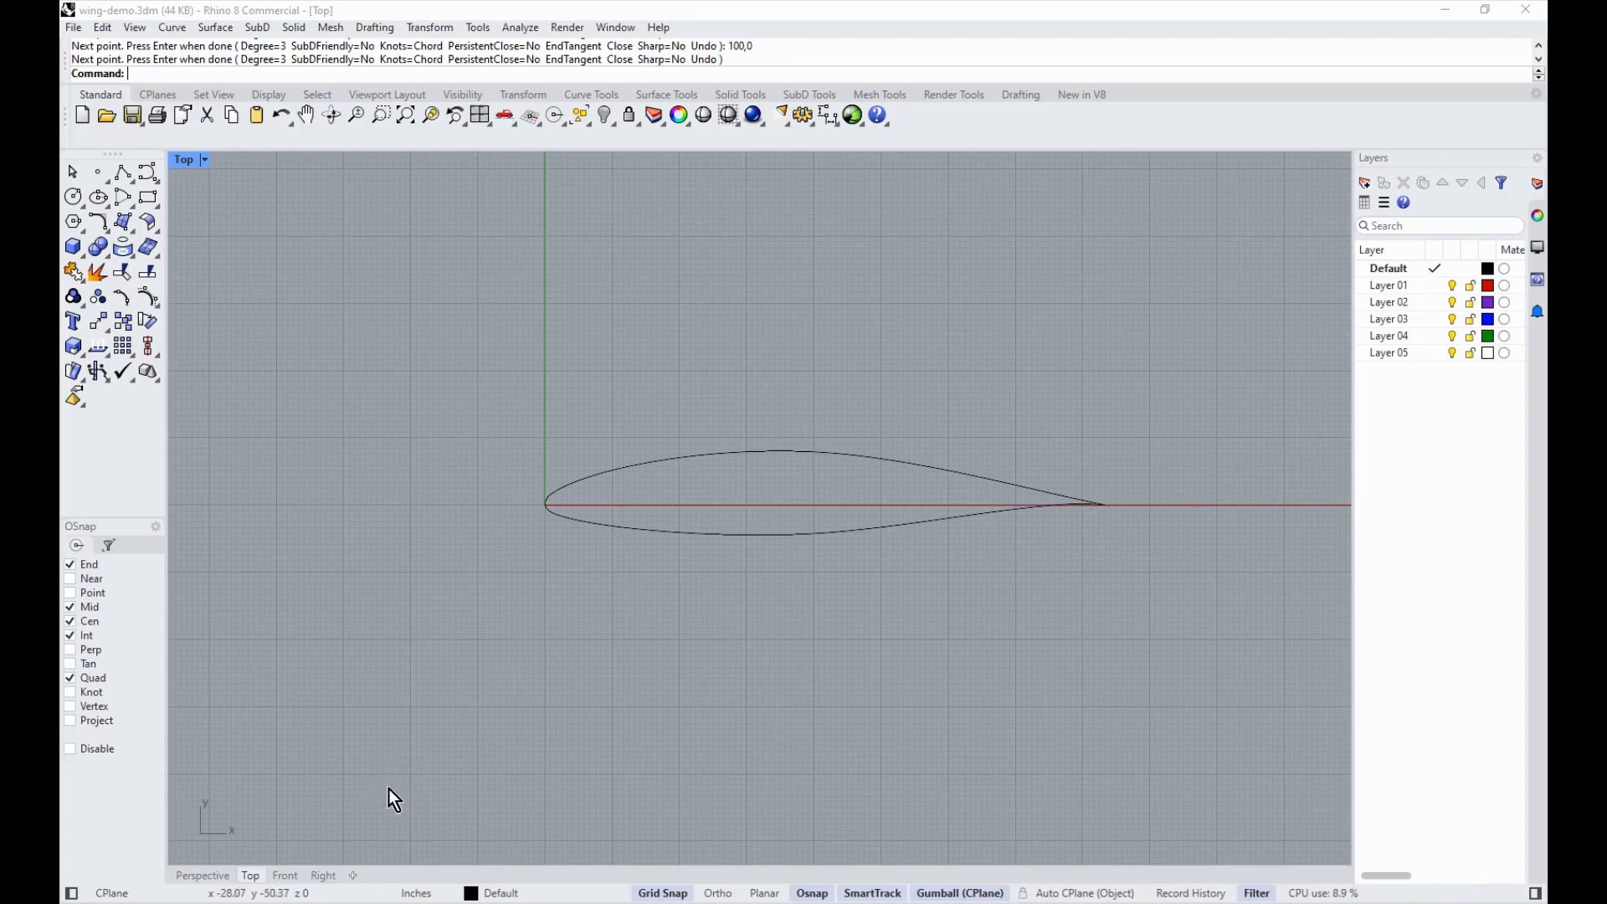
Step: Show the upper and lower airfoil curves at an angle in the Perspective view
left_click(209, 875)
right_click_drag(490, 731, 505, 424)
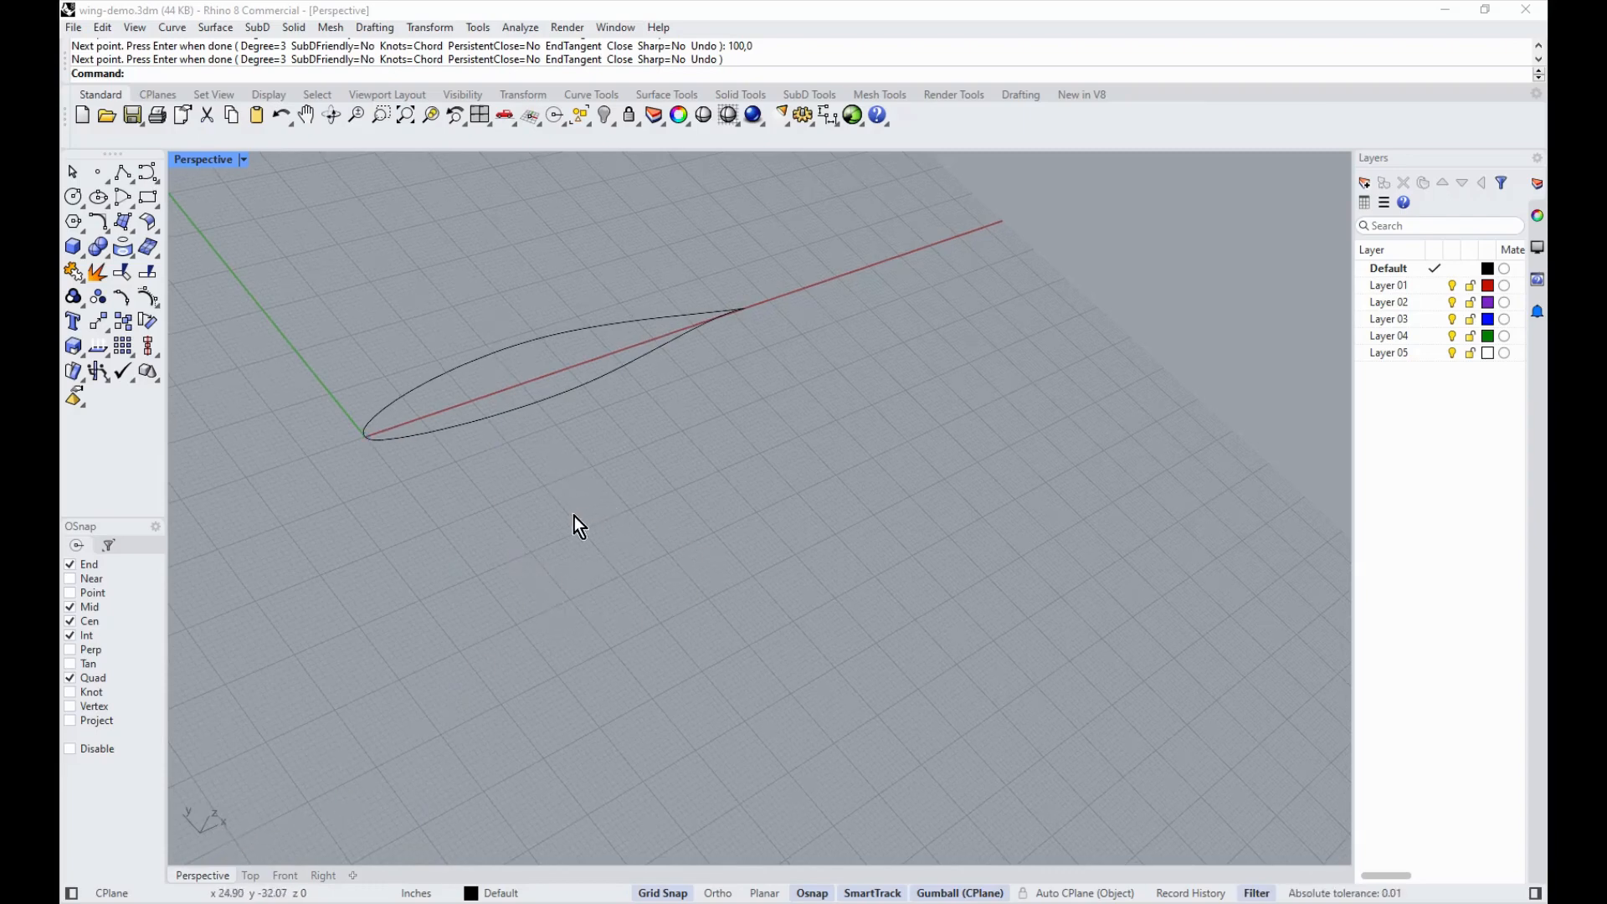
scroll(557, 516, "up", 4)
right_click_drag(553, 506, 795, 641)
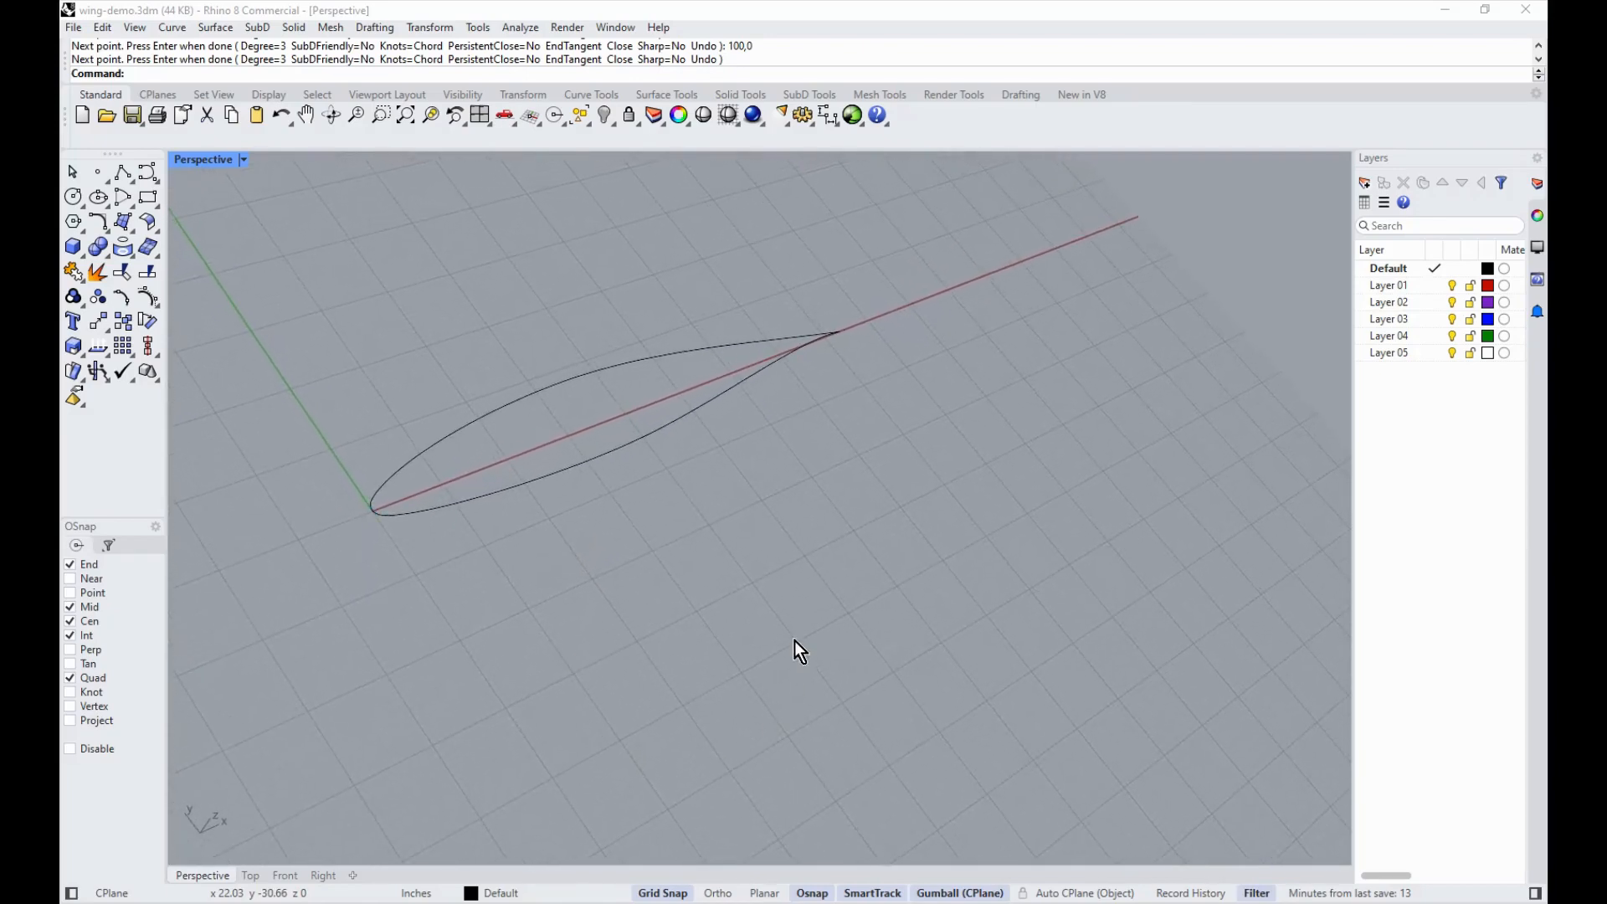
mouse_move(915, 674)
right_mouse_down()
mouse_move(608, 377)
mouse_move(564, 255)
mouse_move(670, 110)
right_mouse_up()
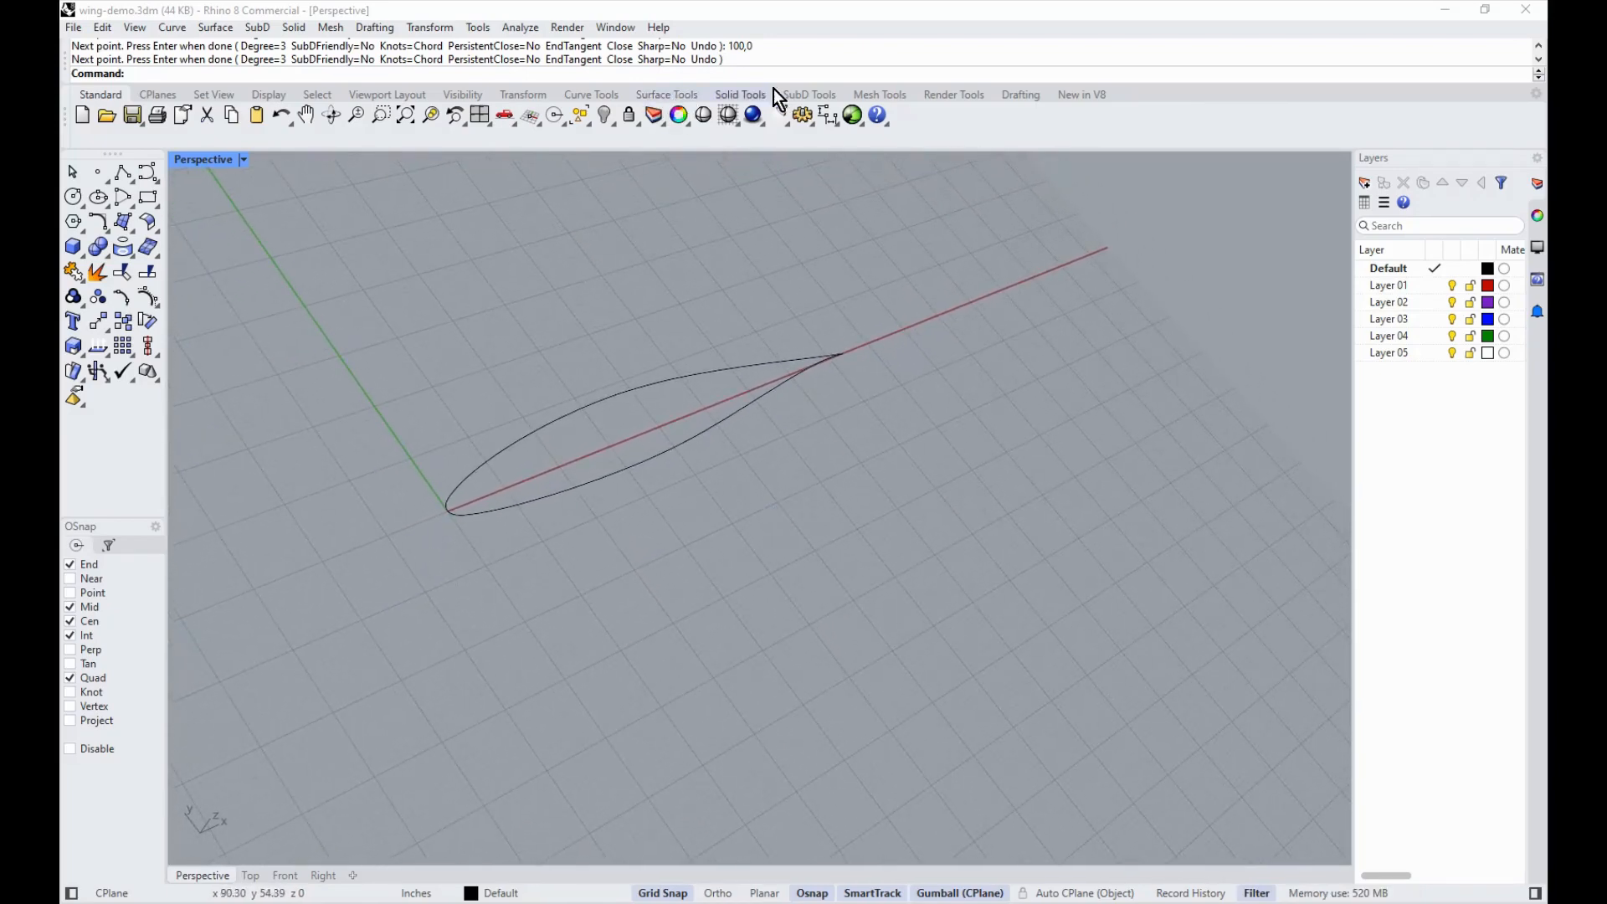
left_click(673, 93)
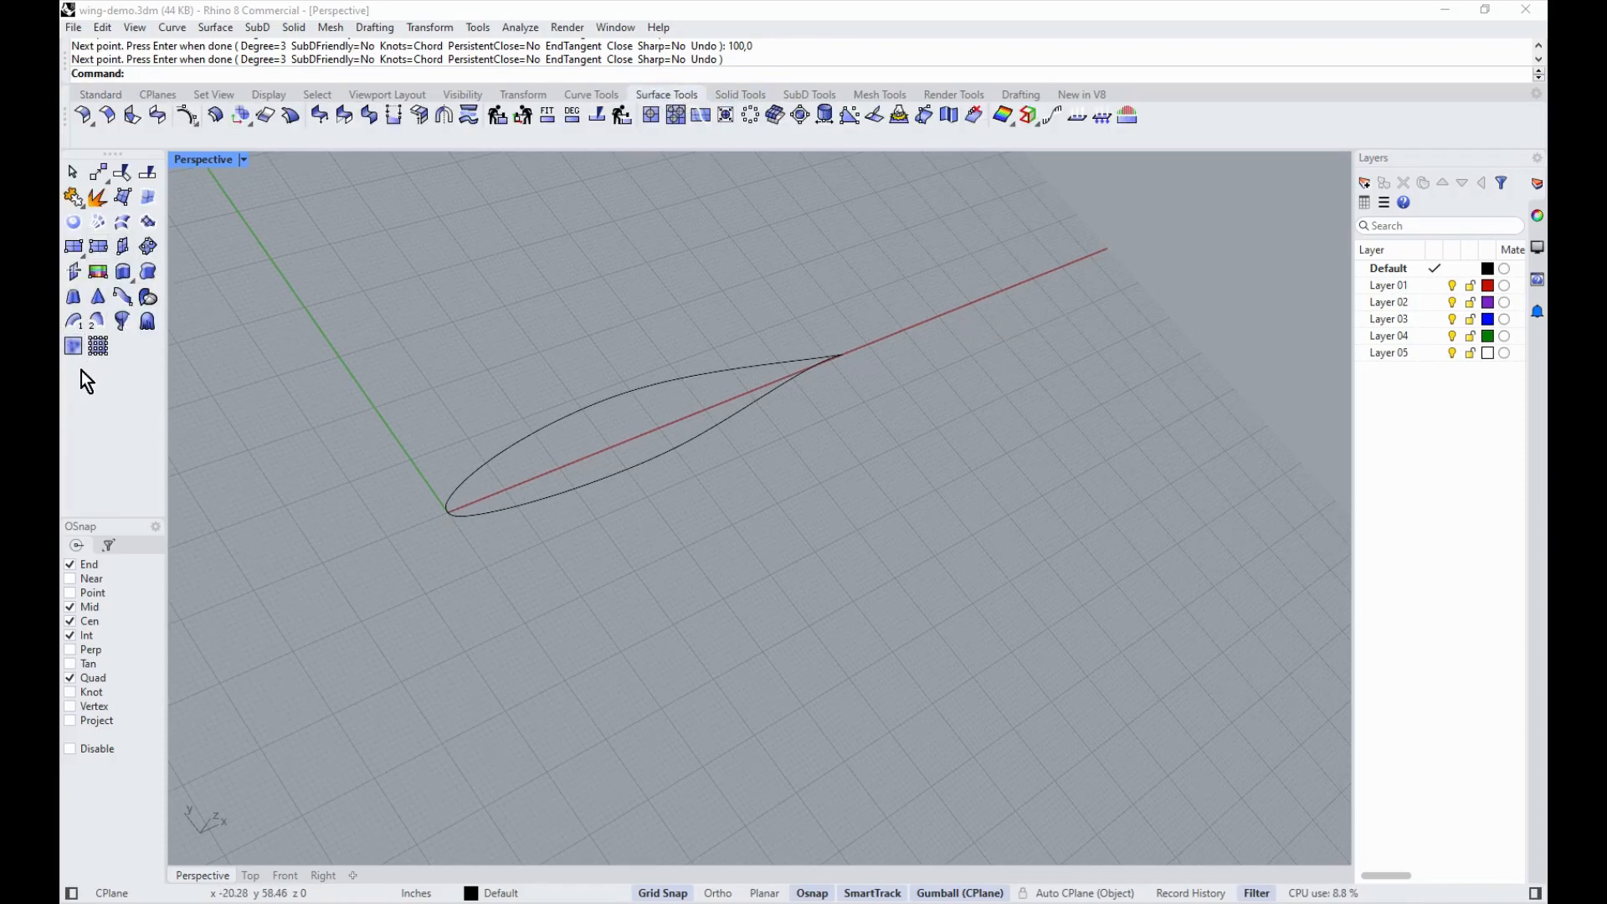
left_click(124, 274)
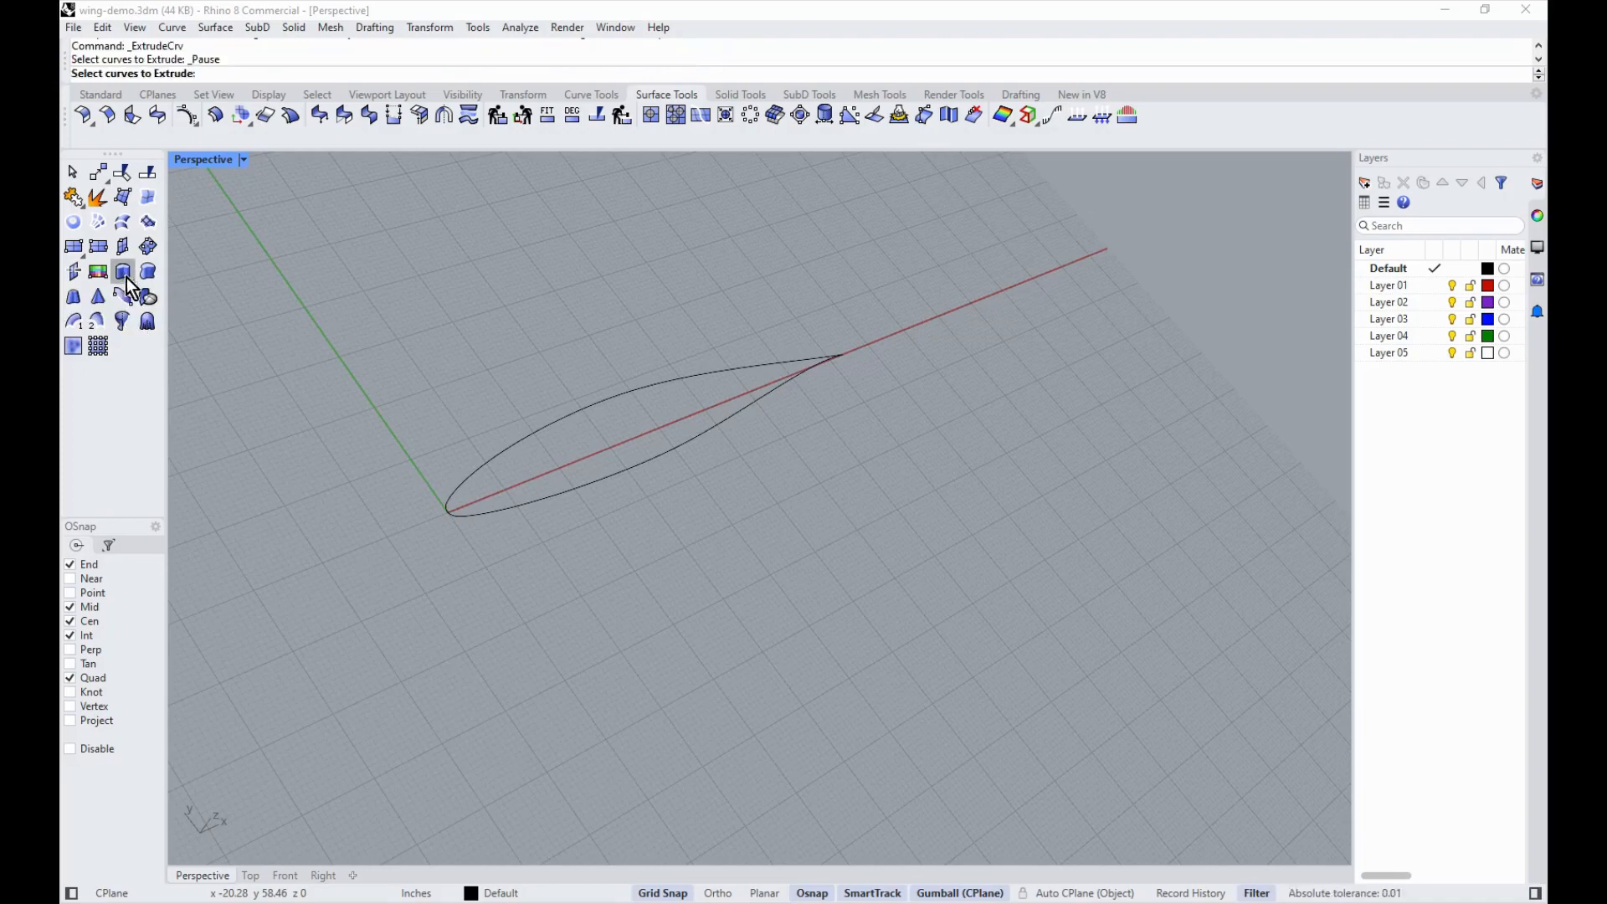
left_click_drag(479, 560, 269, 417)
right_click_drag(525, 483, 513, 364)
right_click(520, 363)
right_click_drag(946, 431, 891, 372)
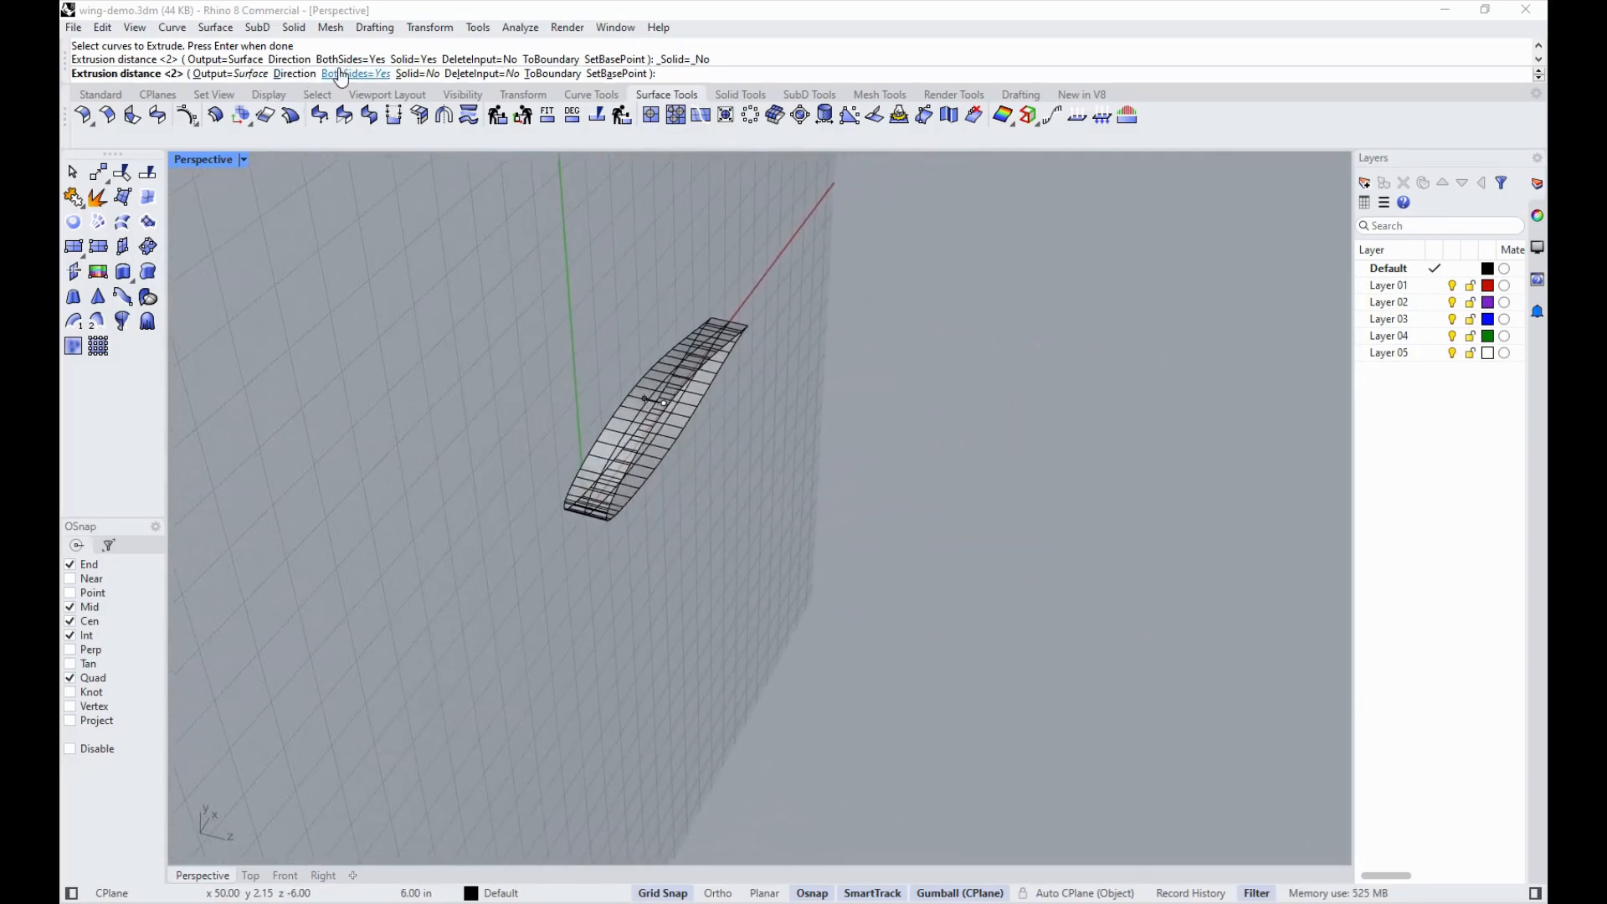
left_click(294, 74)
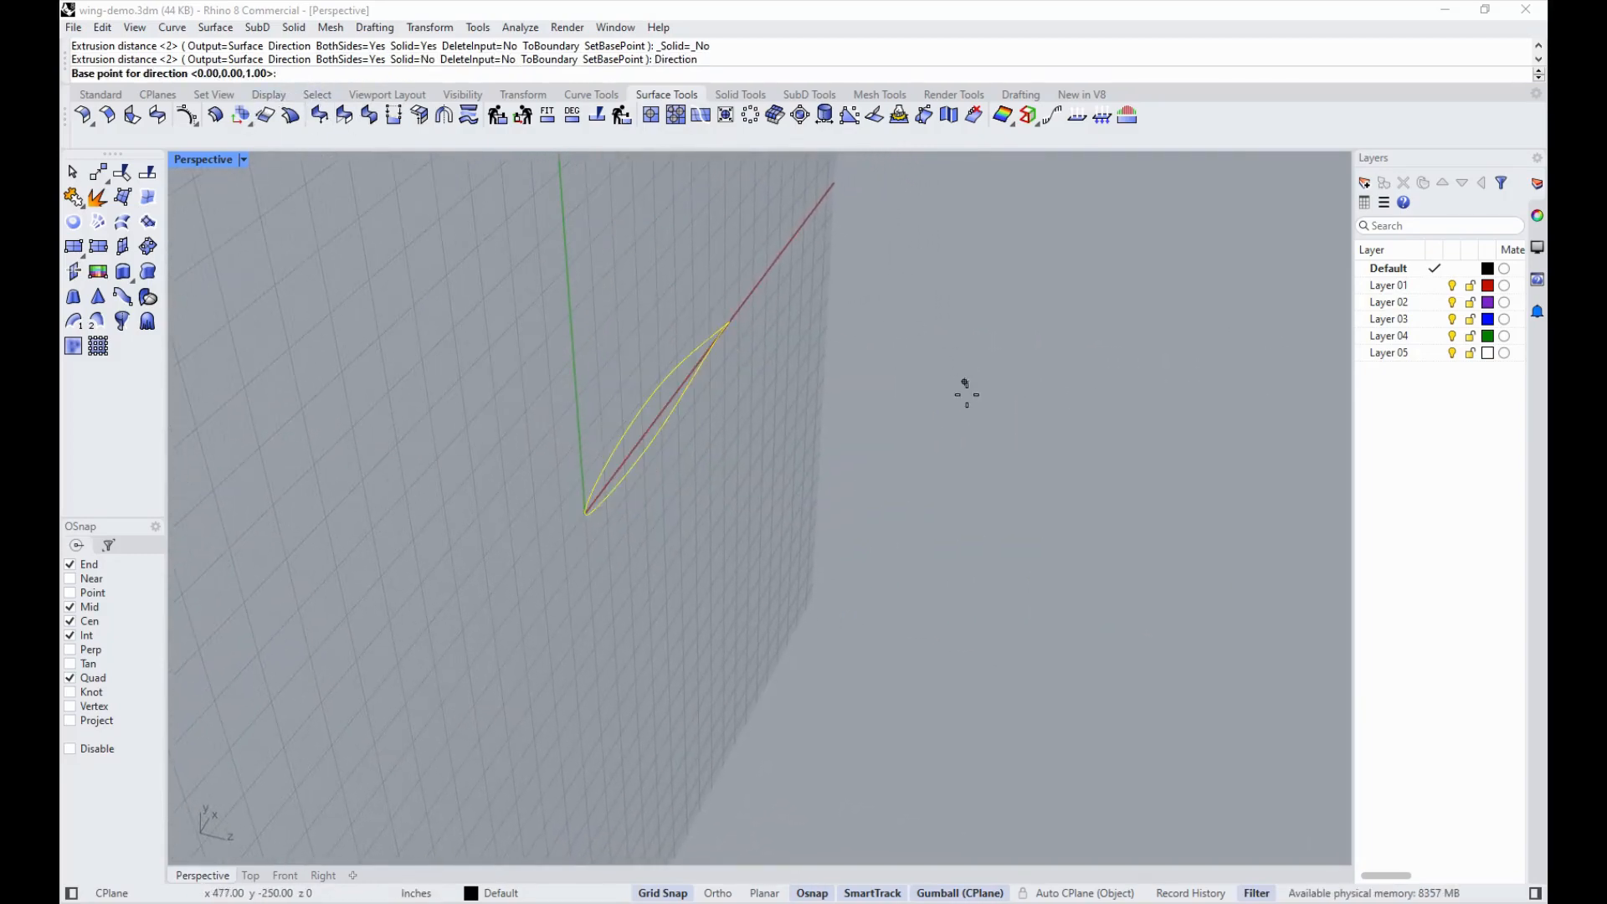
key("Escape")
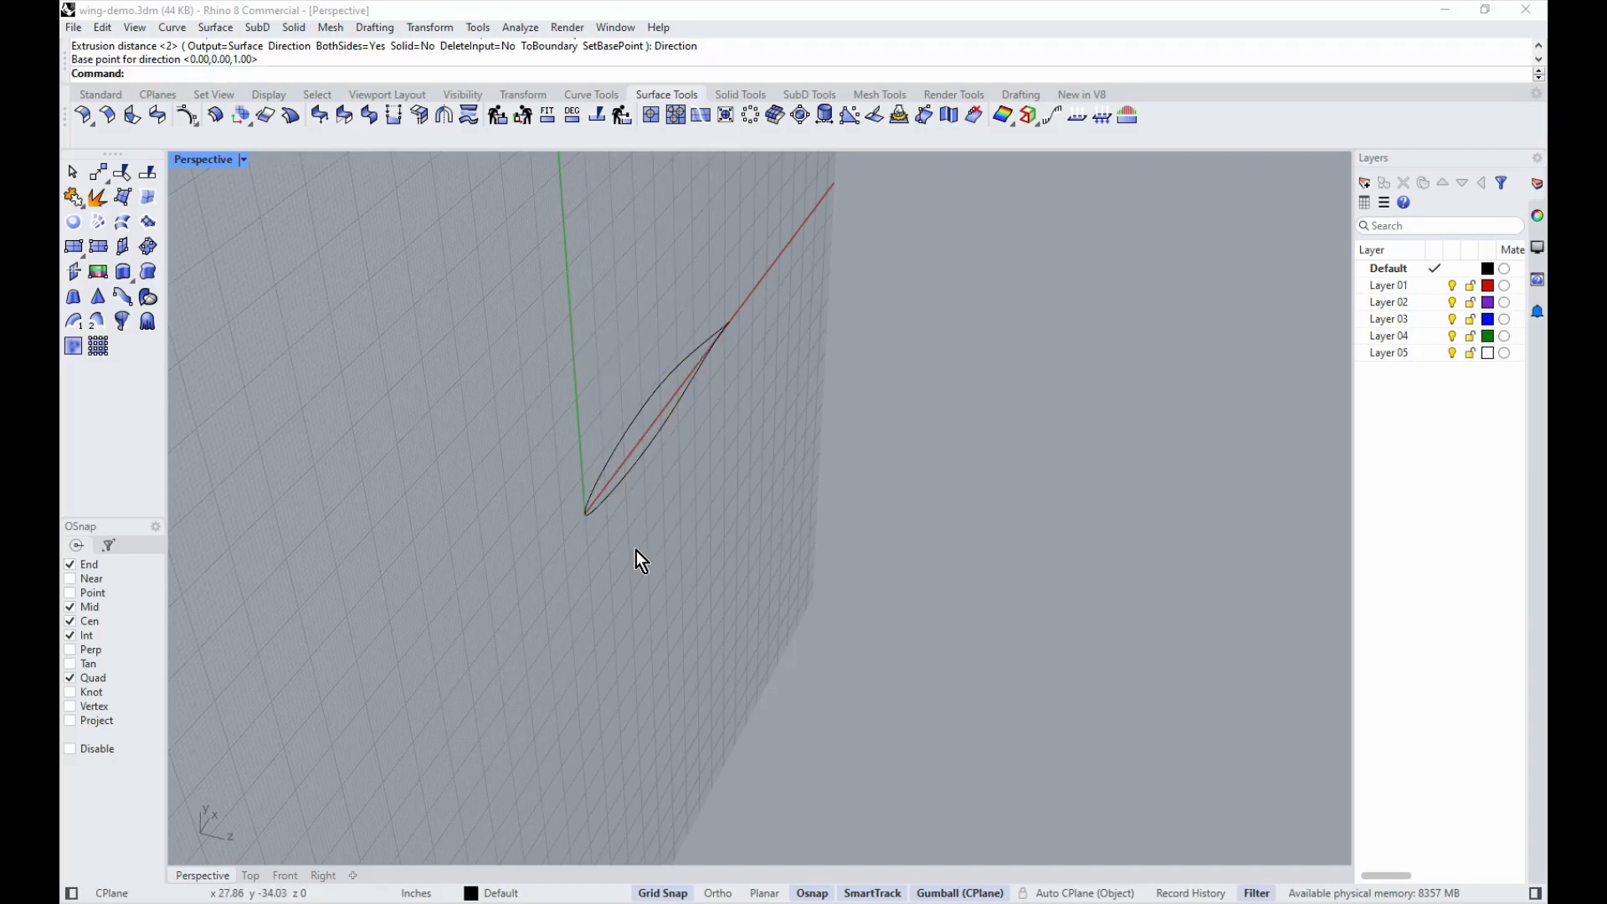
Step: Extrude the upper and lower airfoil curves 300 inches as open surfaces, with BothSides set to No
key("Return")
left_click(596, 466)
key("Return")
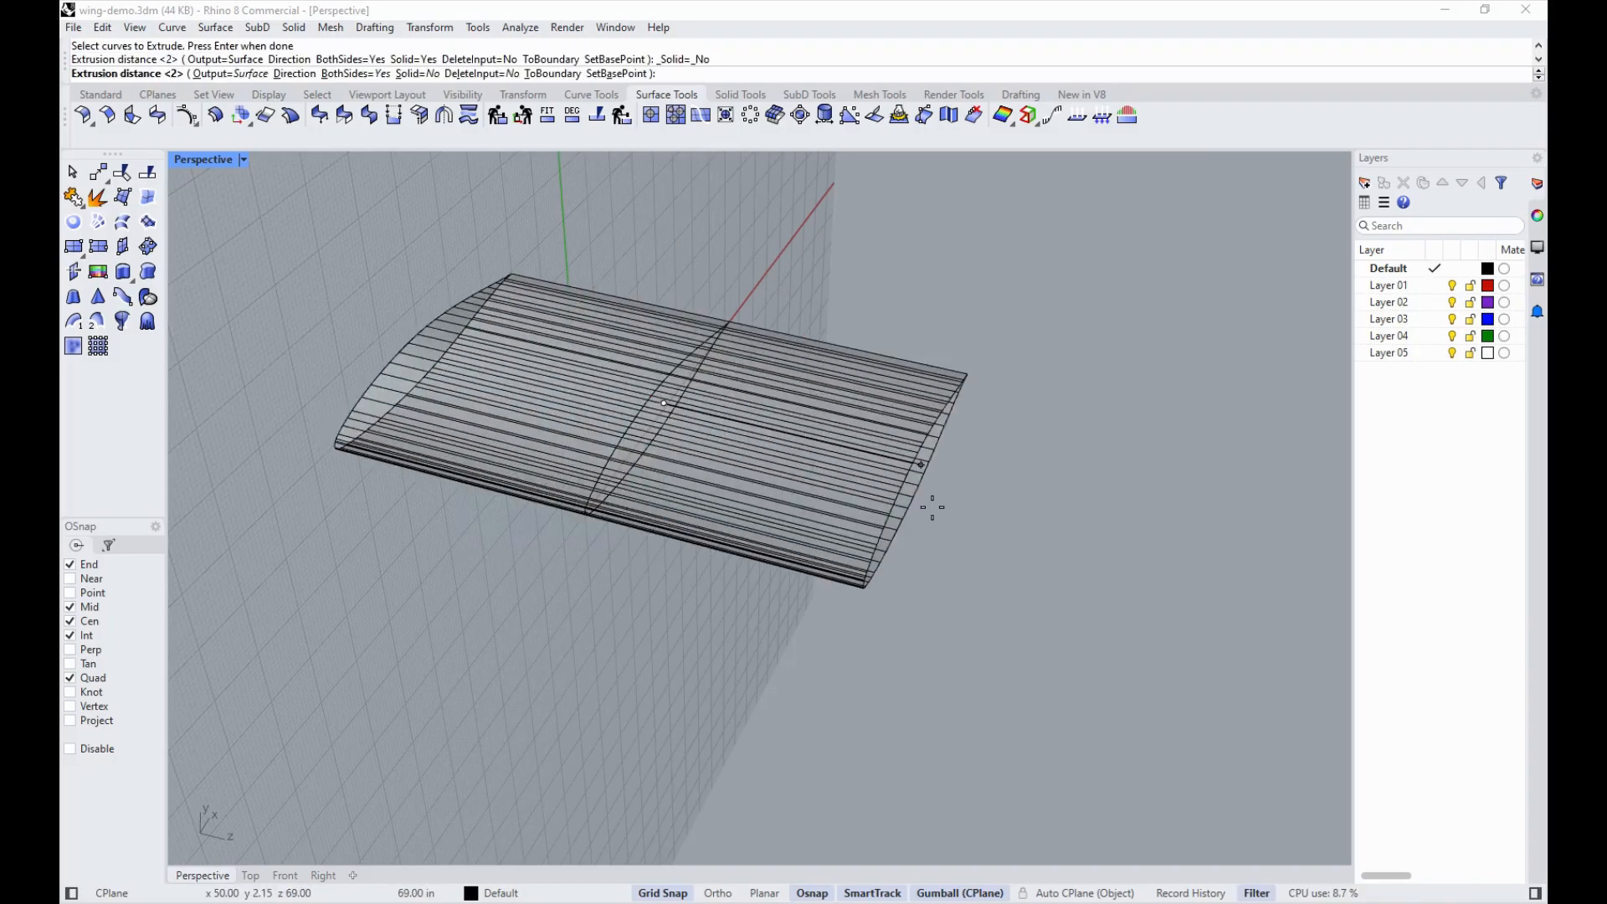
left_click(355, 73)
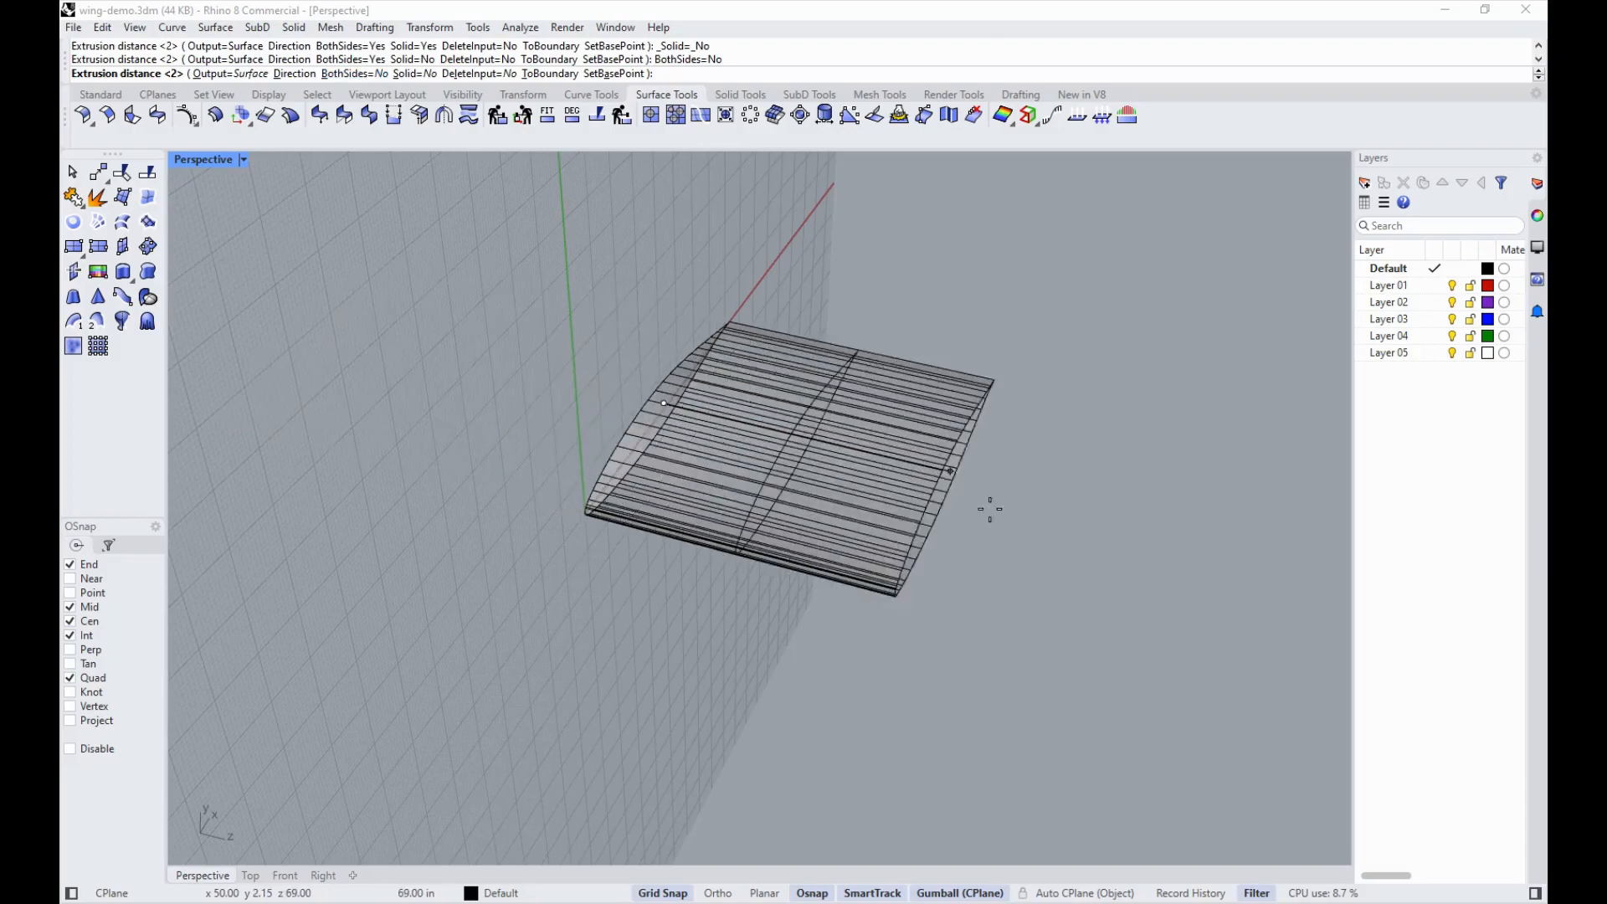
right_click_drag(766, 502, 494, 502)
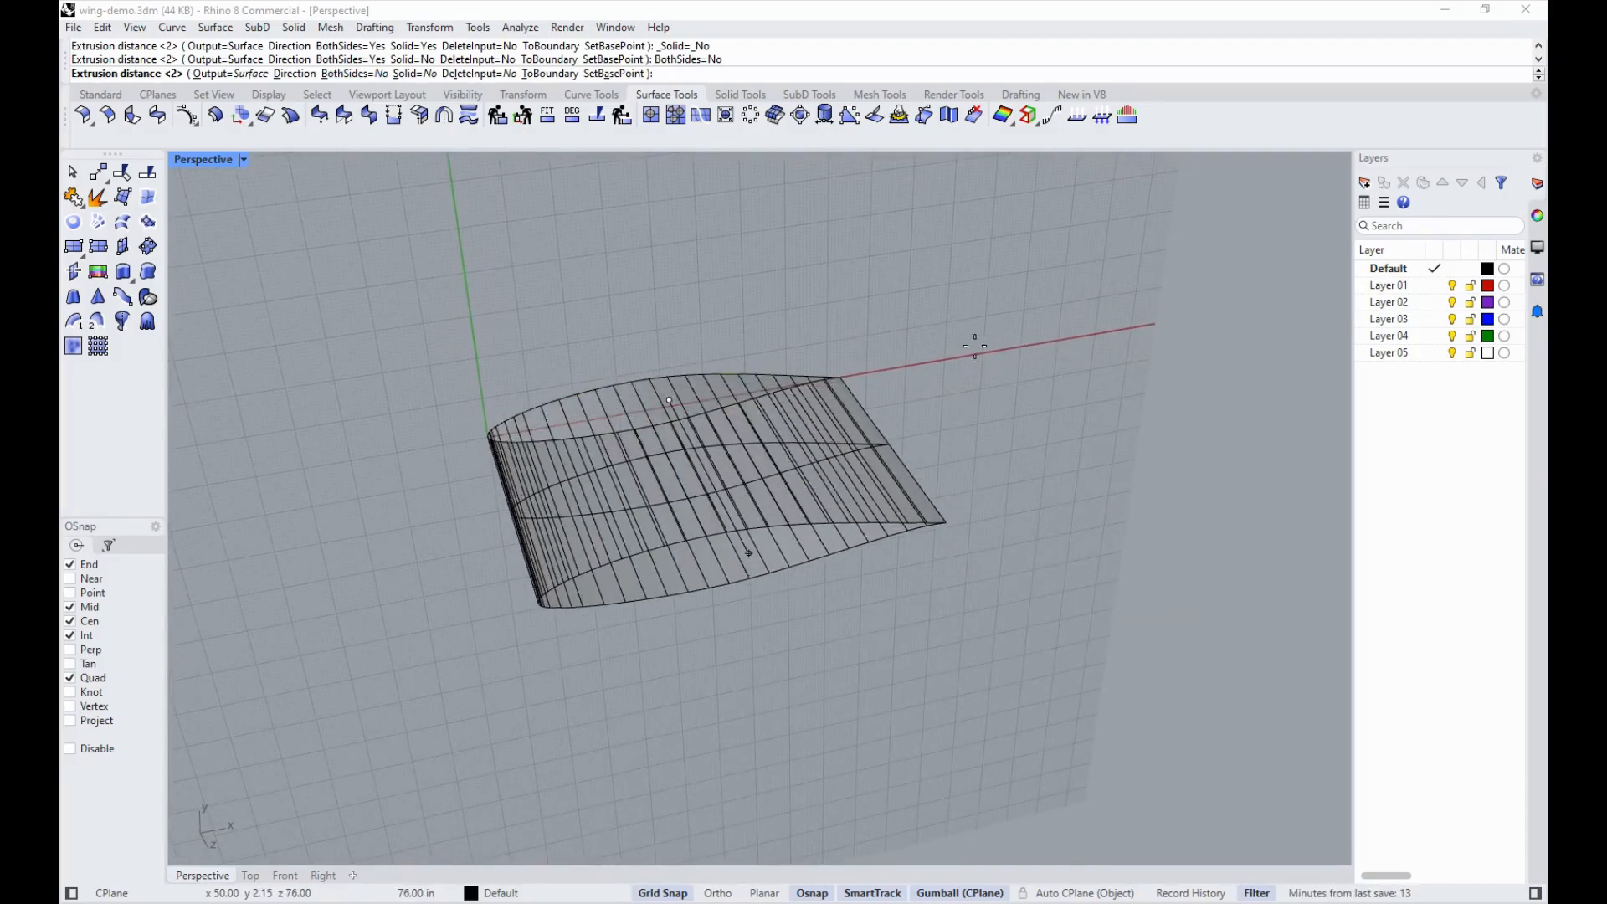
right_click_drag(860, 390, 840, 476)
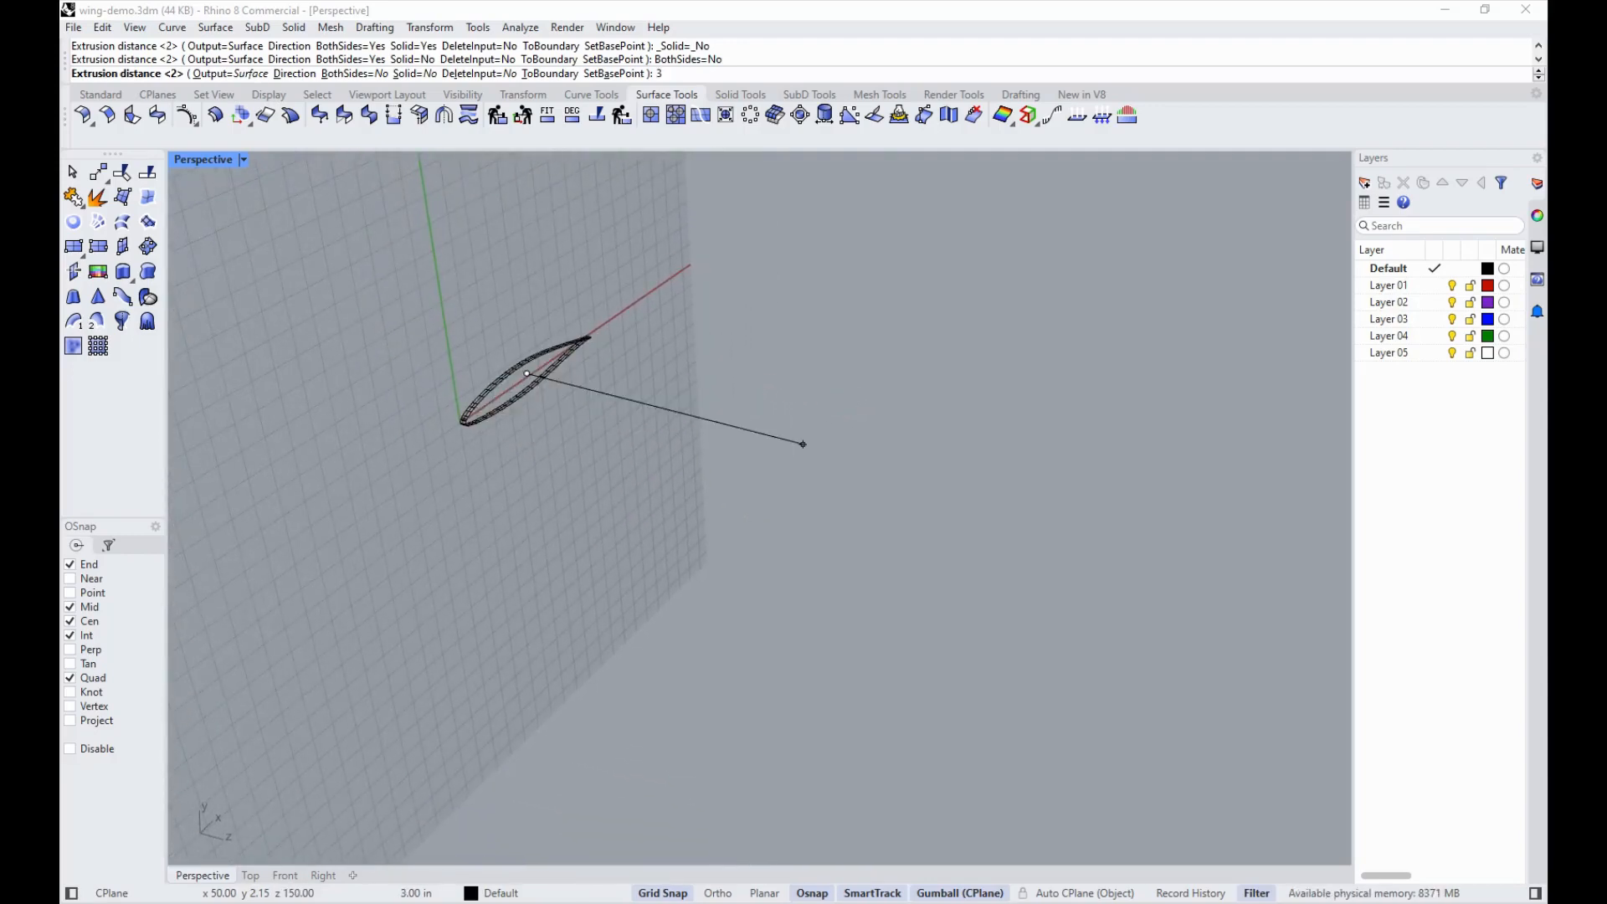
type("300")
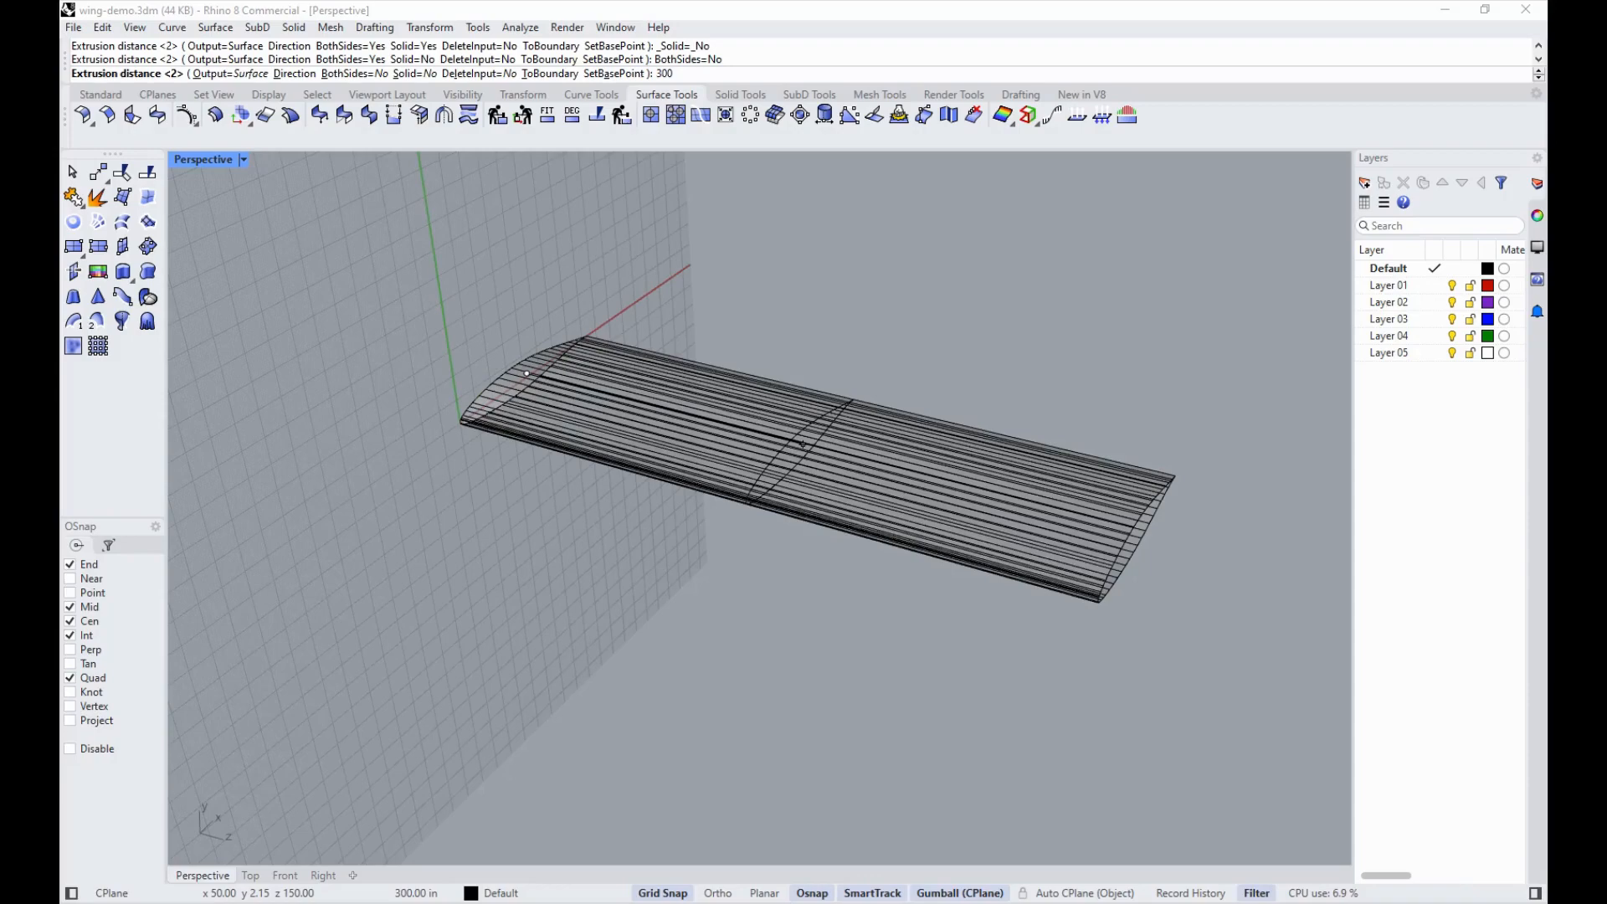
key("Return")
Step: Examine the extruded wing in Rendered display mode and return the Perspective view to Shaded
mouse_move(1012, 403)
right_mouse_down()
mouse_move(853, 564)
mouse_move(961, 350)
mouse_move(393, 258)
mouse_move(240, 165)
right_mouse_up()
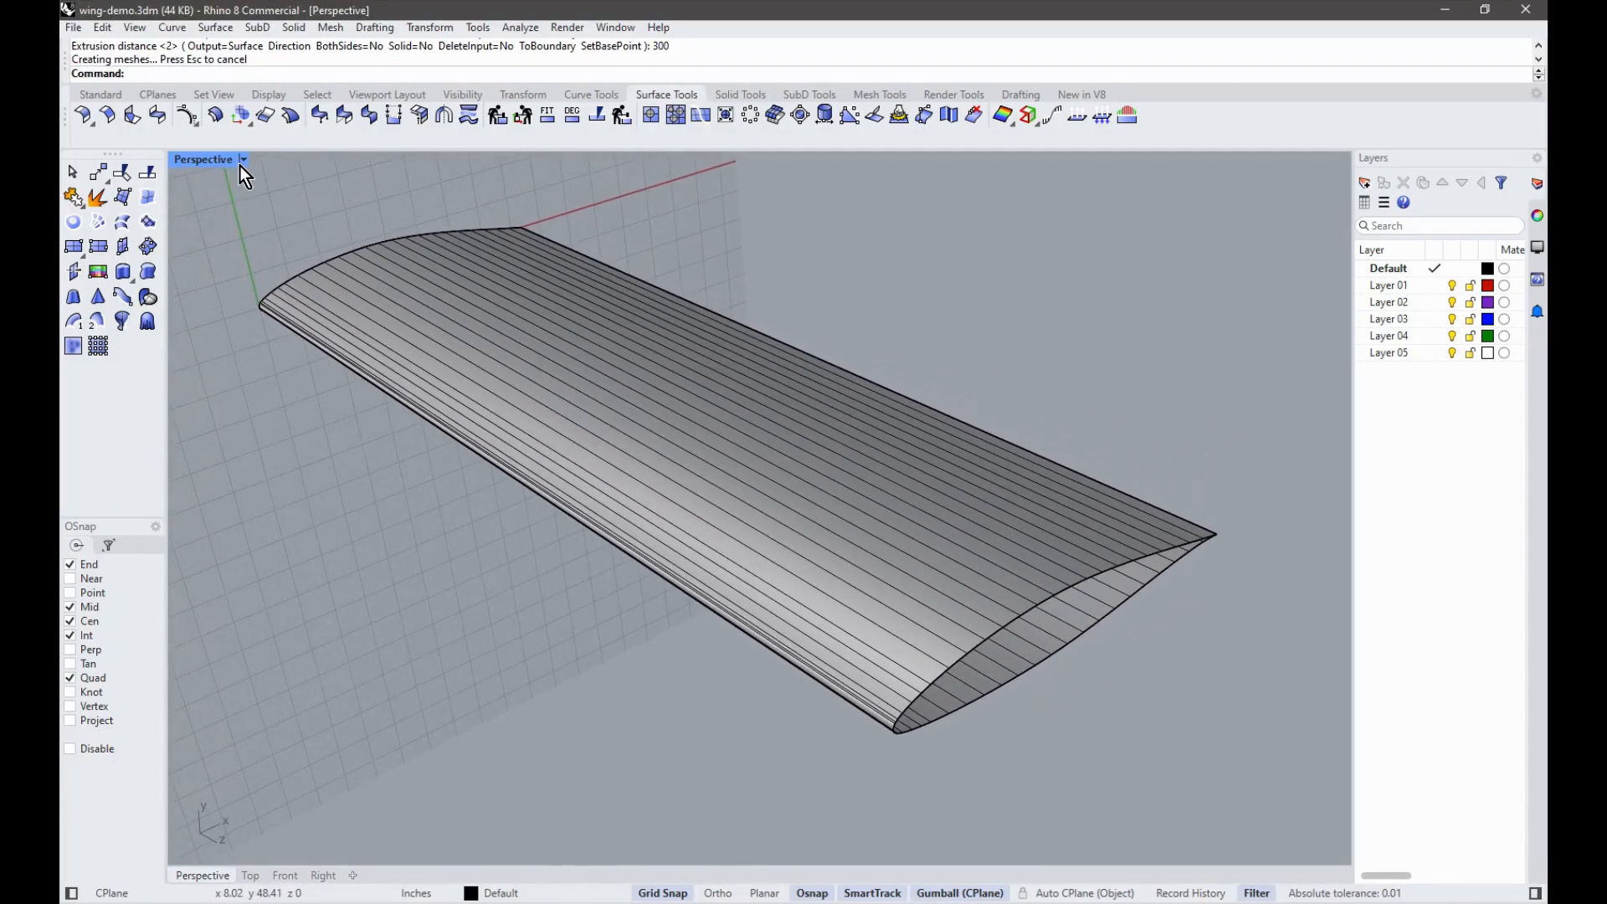
left_click(242, 164)
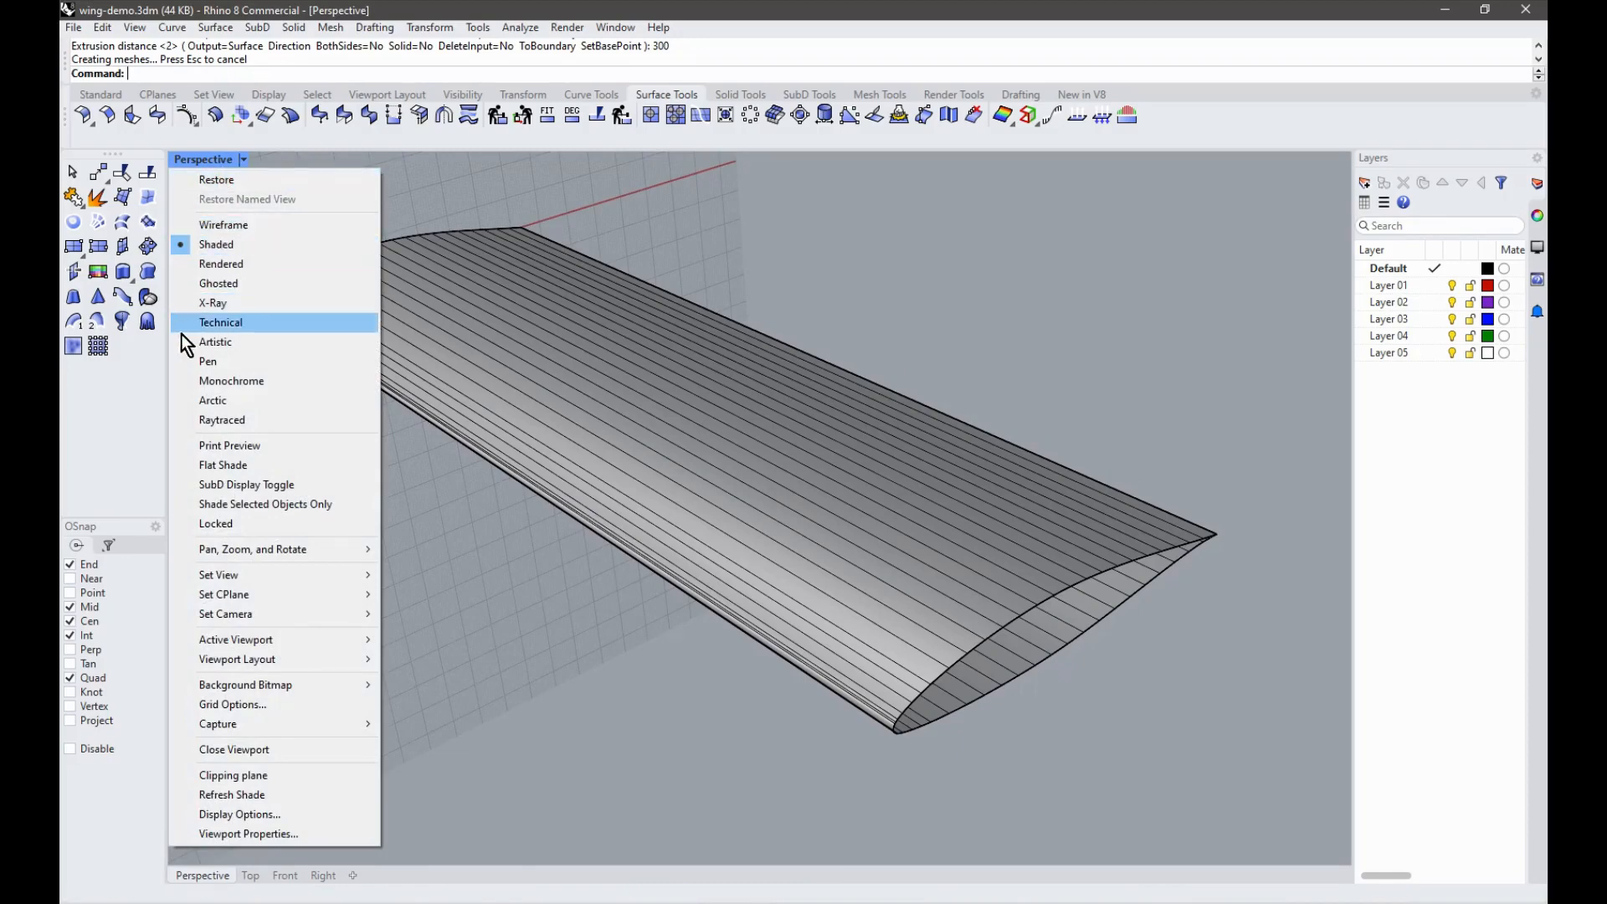
left_click(224, 267)
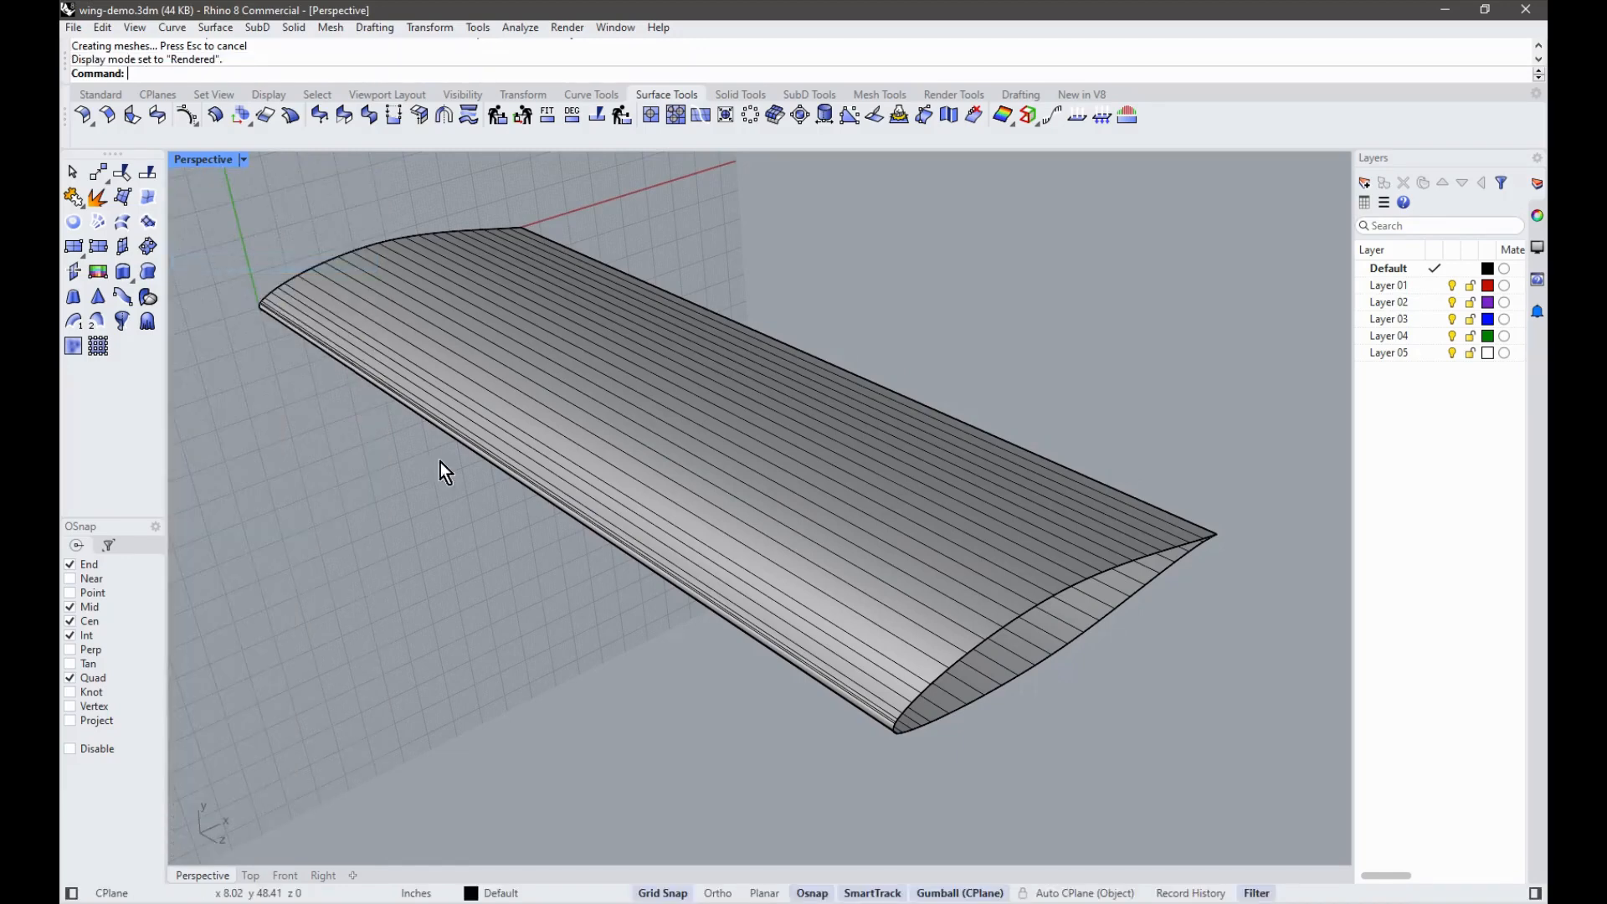
right_click_drag(370, 469, 241, 178)
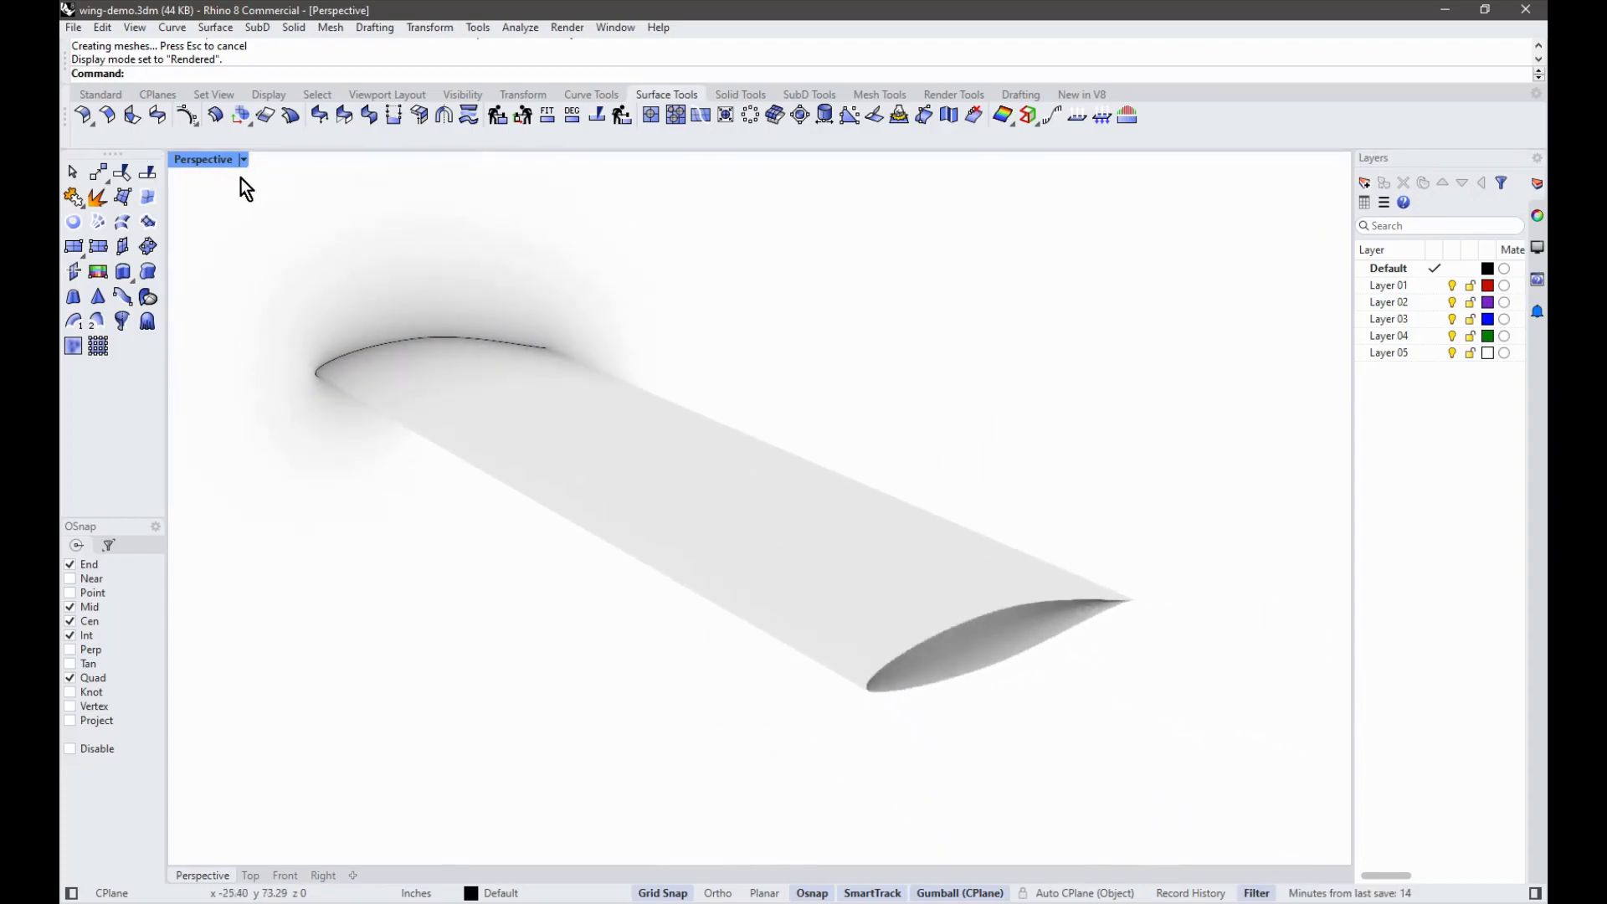
left_click(243, 162)
left_click(208, 245)
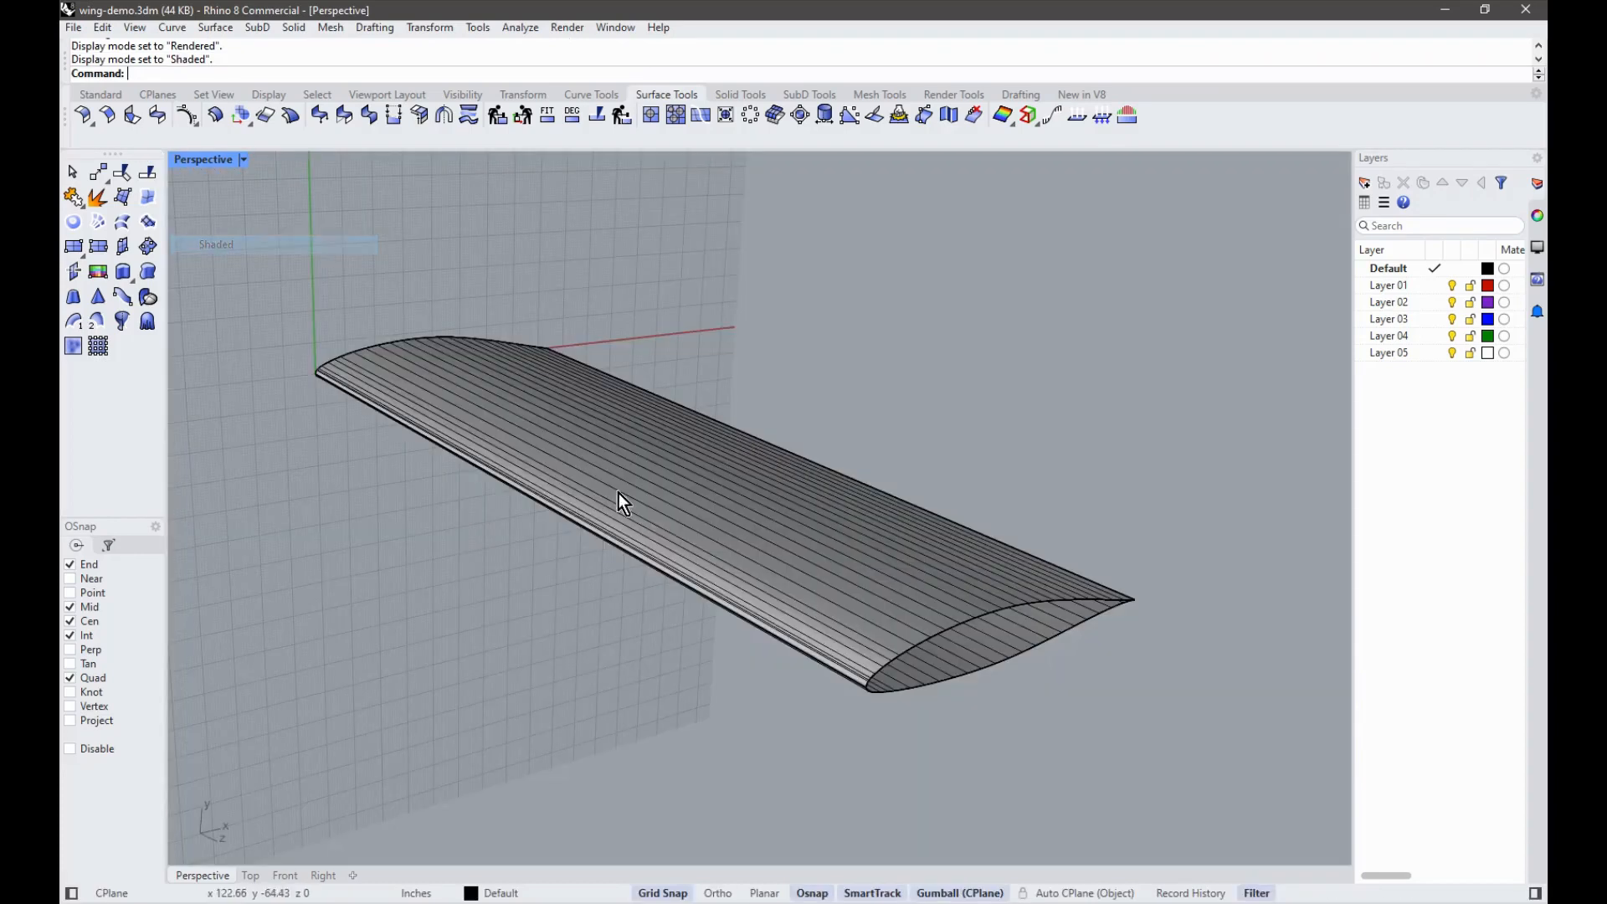
Step: Delete the upper and lower extruded wing surfaces, keeping the airfoil curves
left_click(761, 617)
key("Delete")
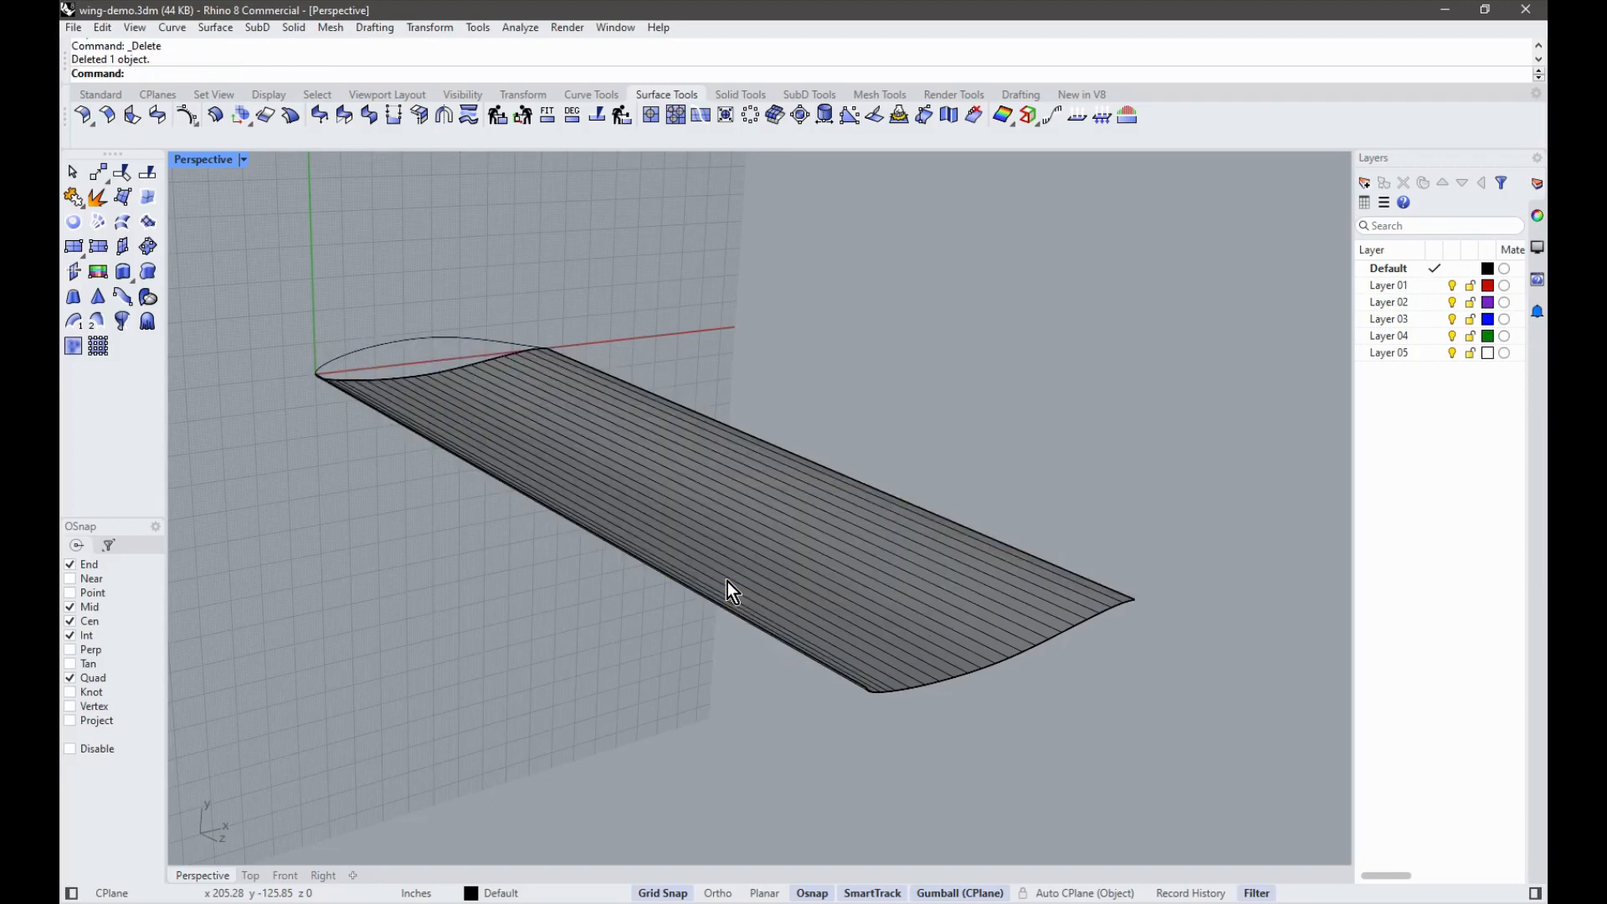
left_click(730, 546)
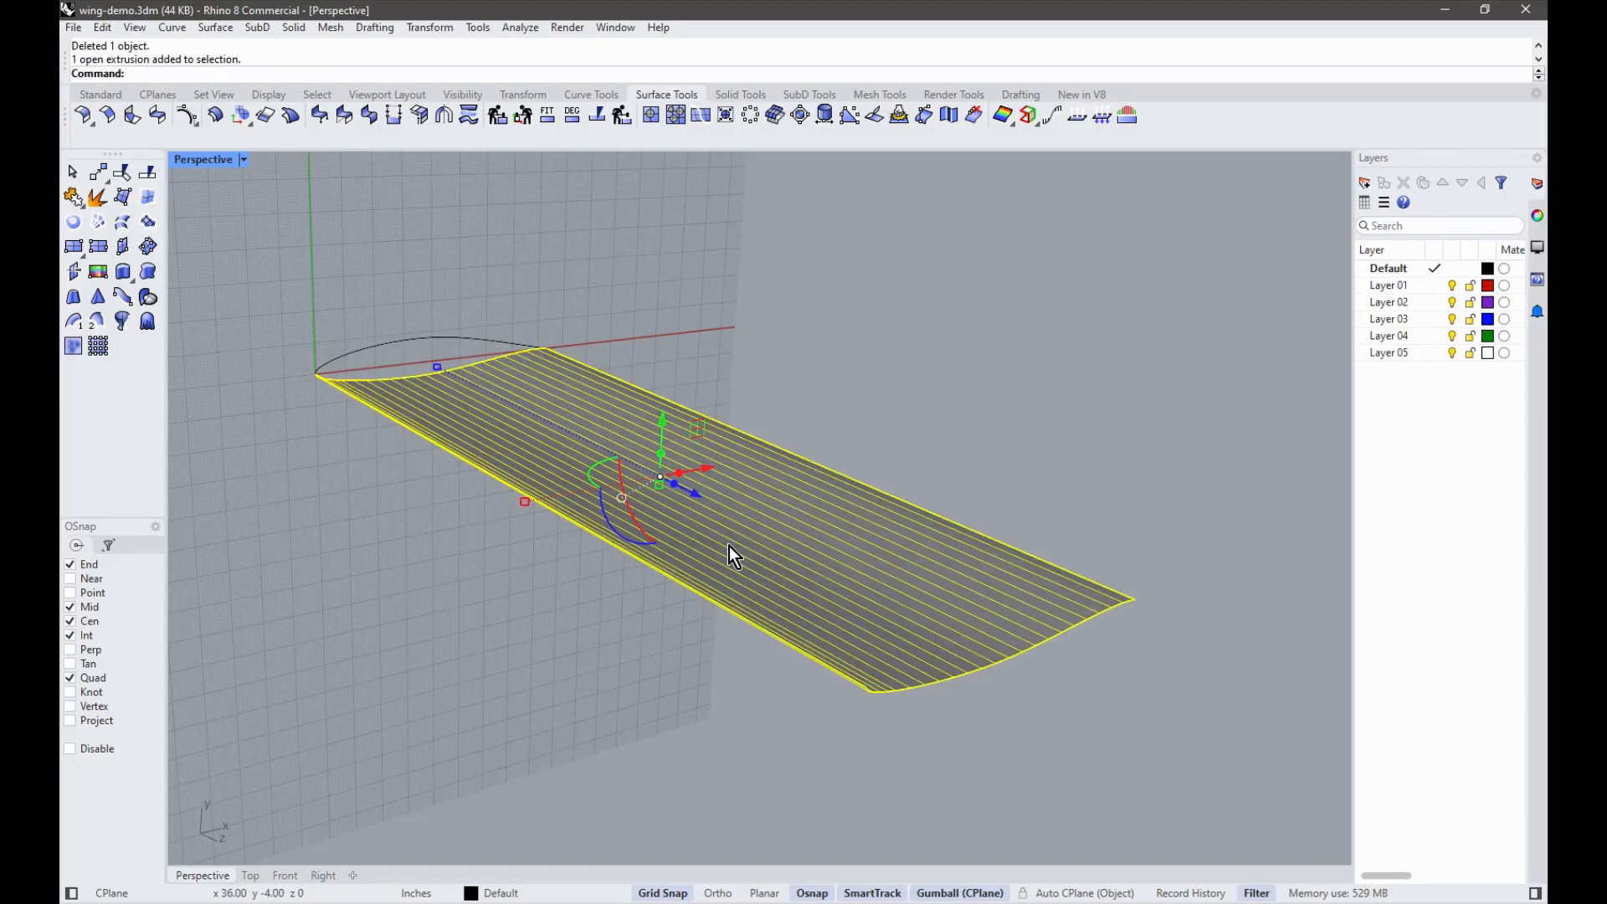
key("Delete")
Step: Join the upper and lower airfoil curves into one closed curve and check it by selecting it
scroll(730, 546, "up", 5)
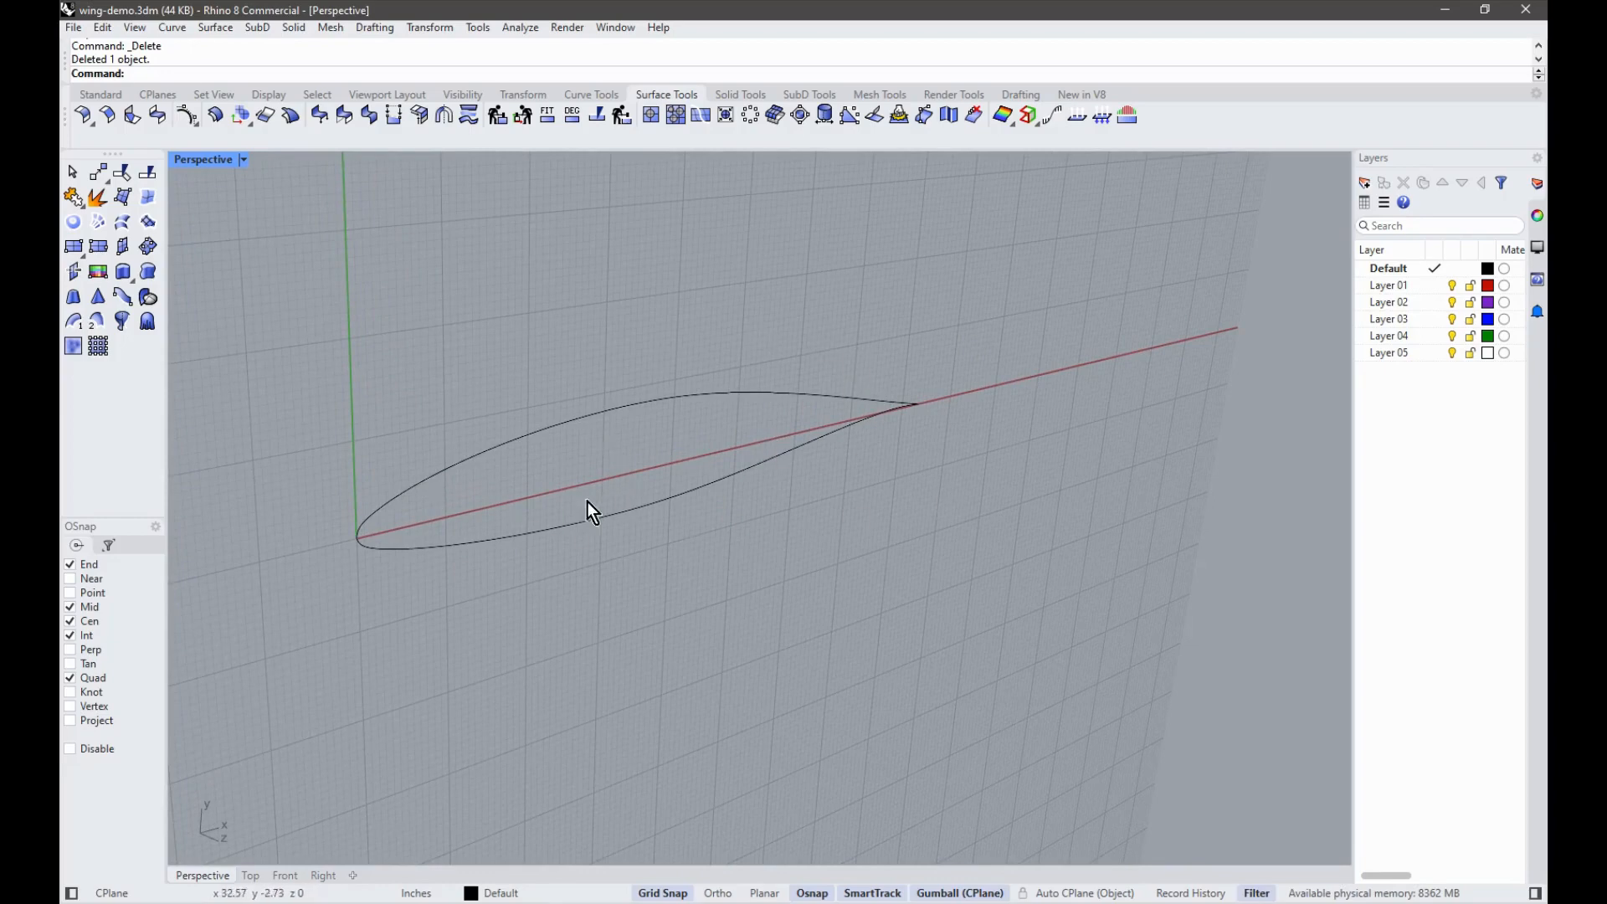
left_click(75, 200)
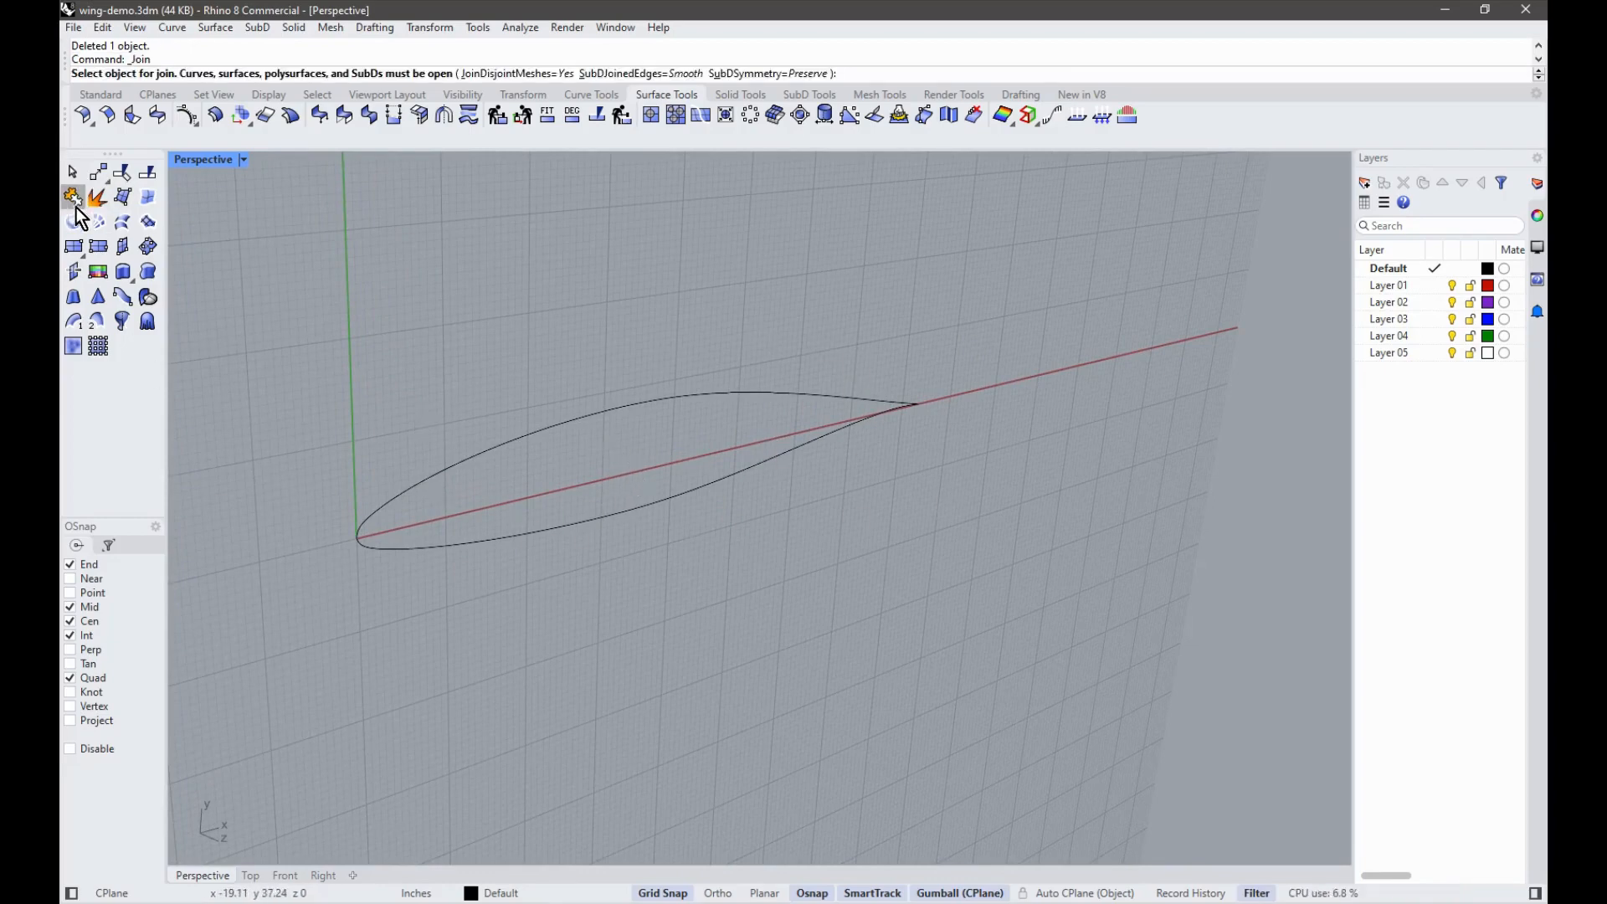
left_click(393, 508)
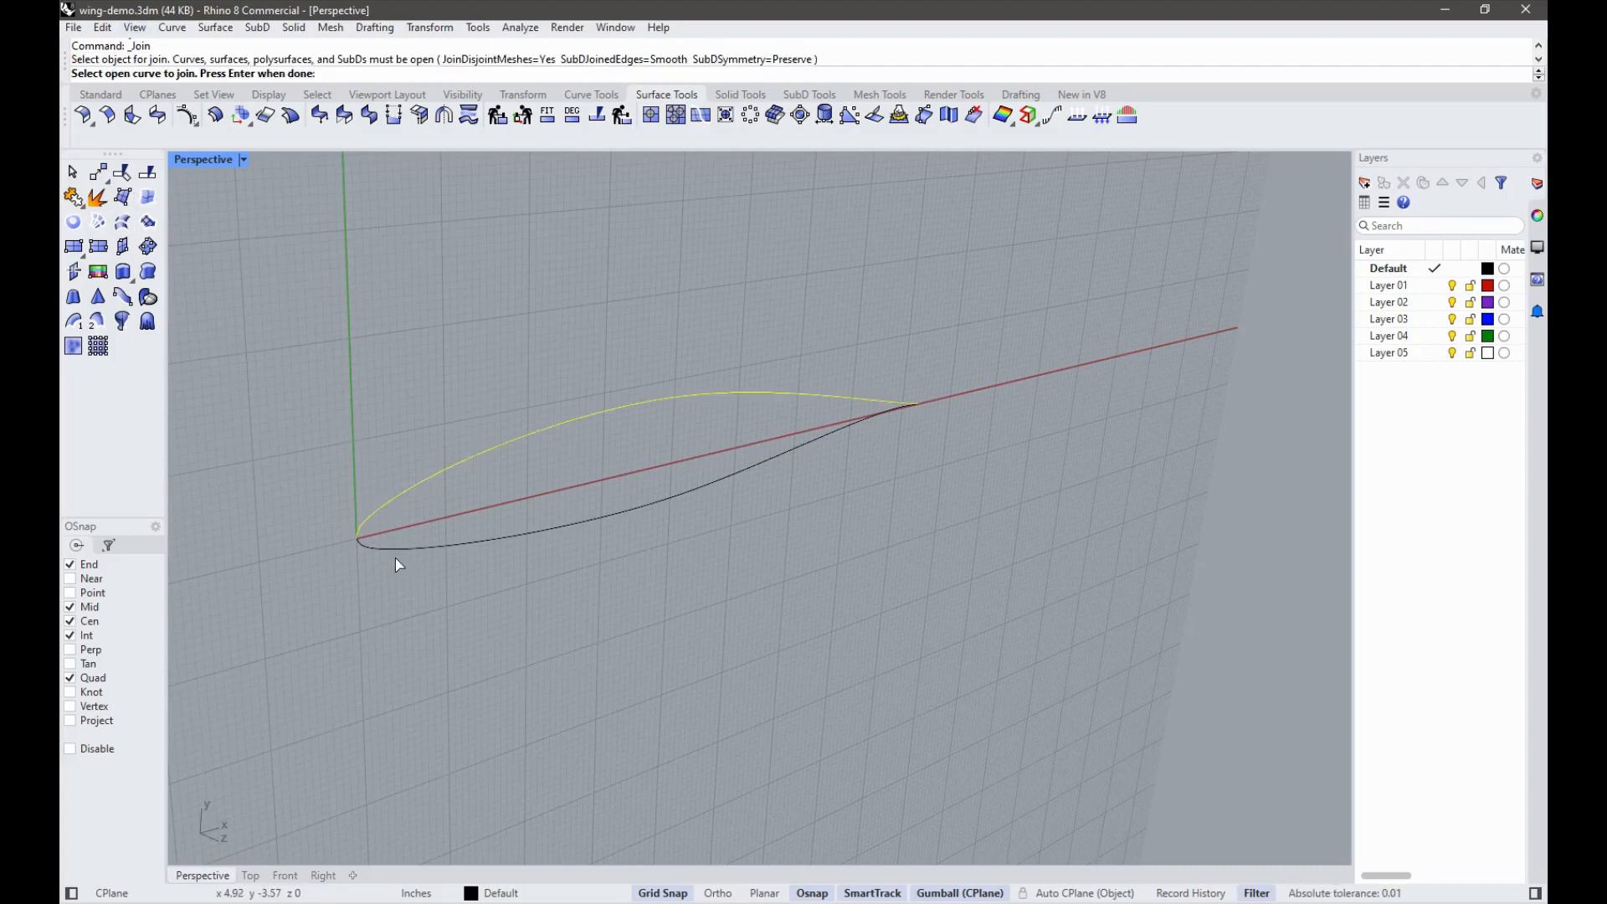
left_click(393, 550)
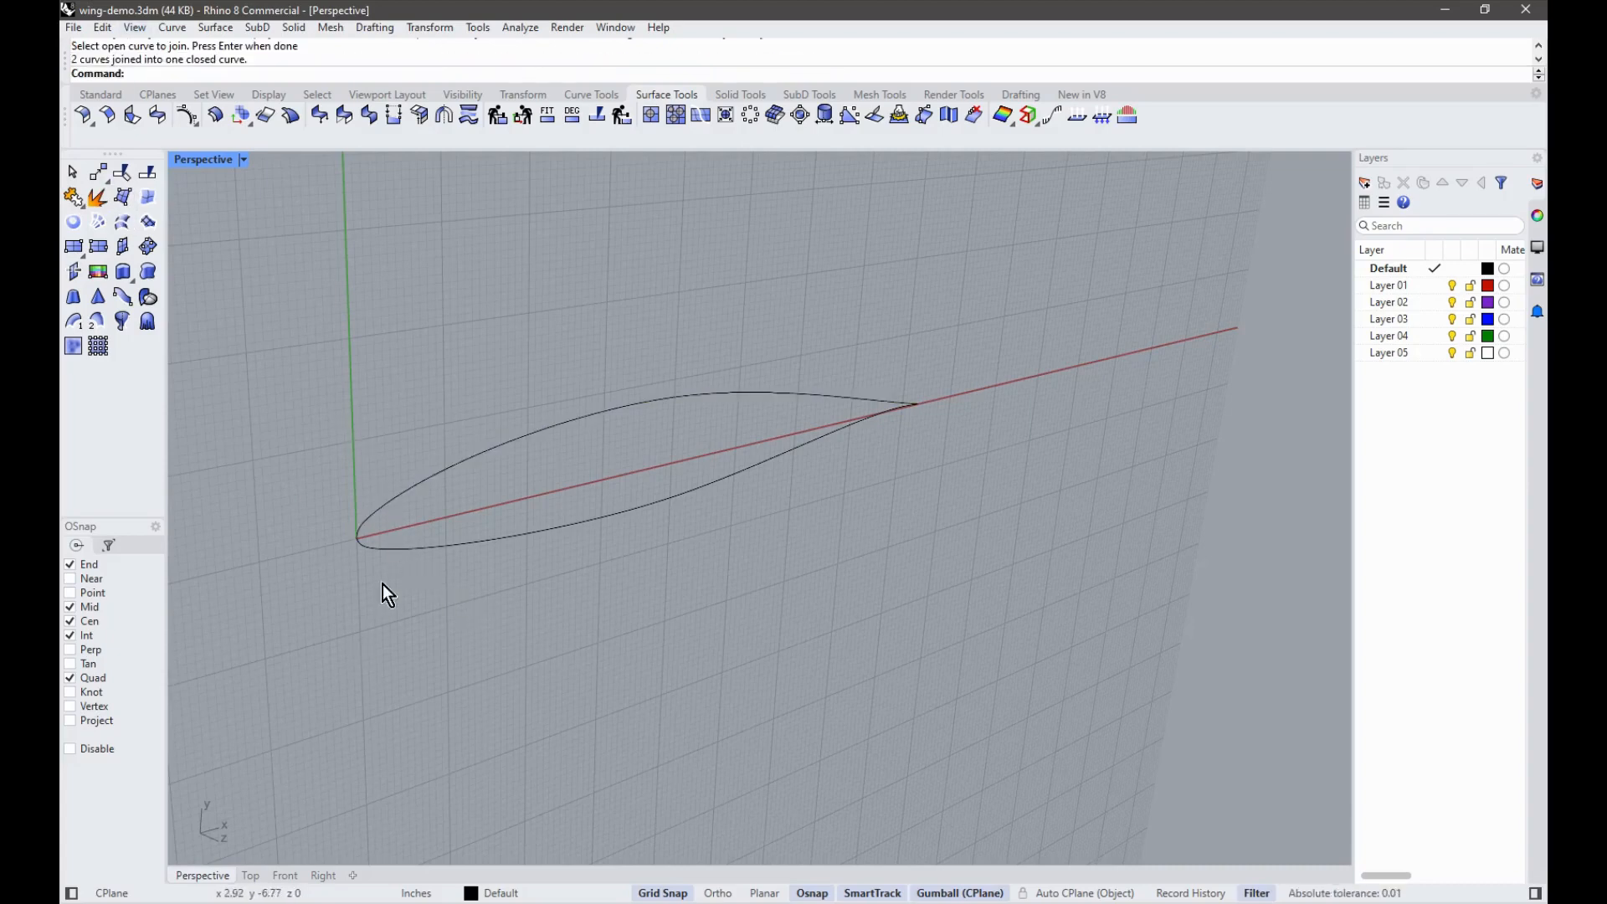
left_click(392, 549)
key("Escape")
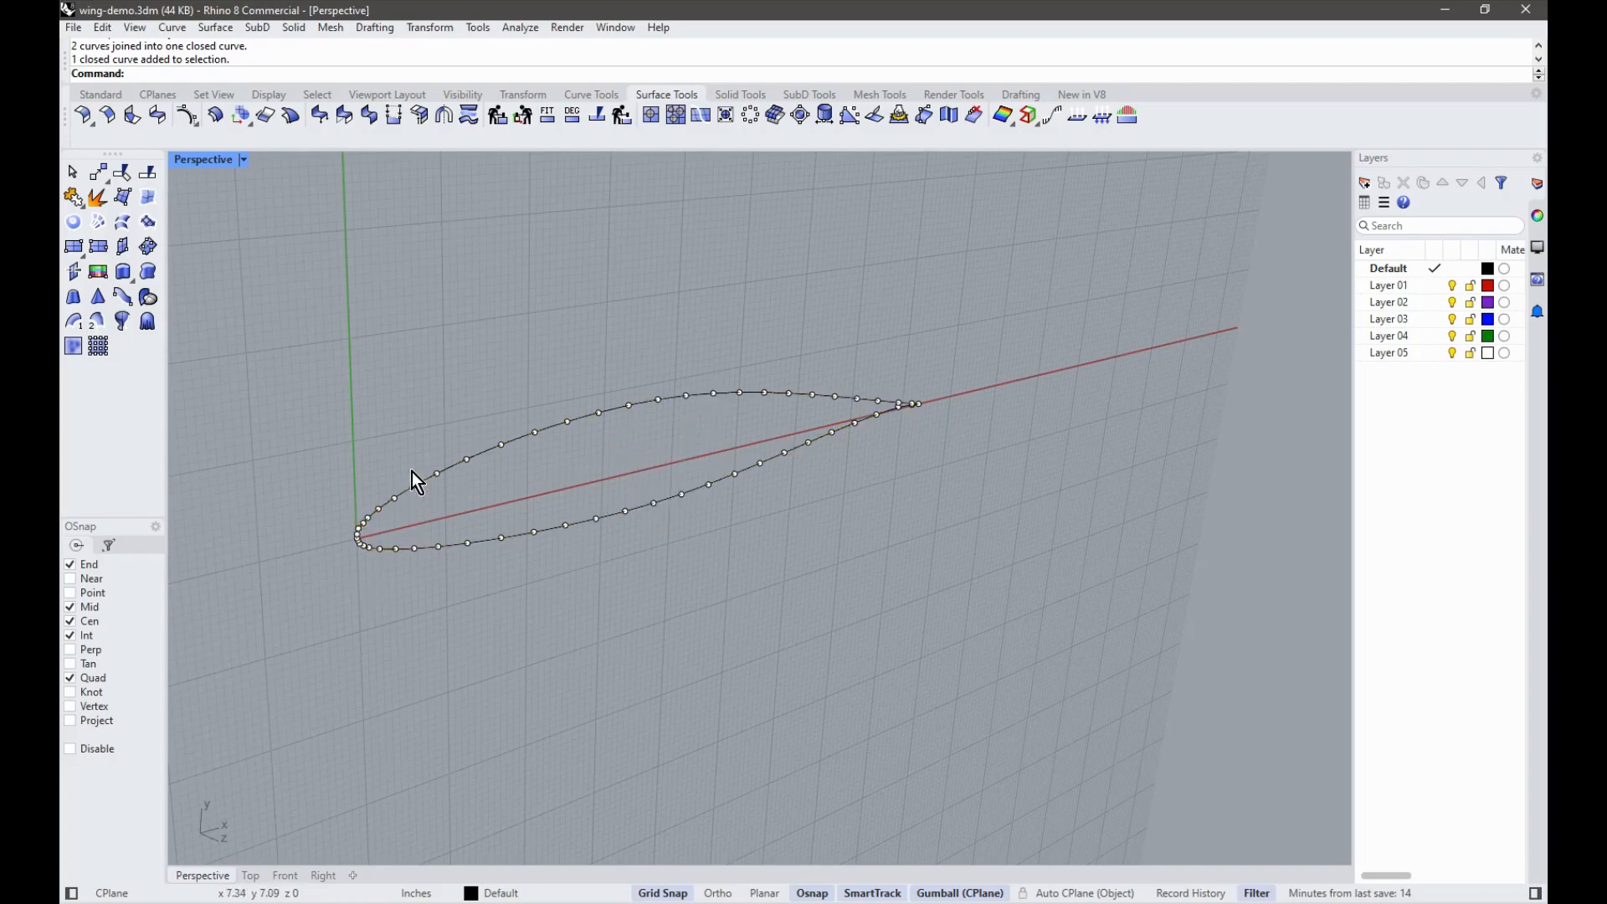
key("Escape")
Step: Extrude the closed airfoil curve 300 inches in one direction as a solid wing
right_click_drag(627, 649, 748, 106)
left_click(743, 96)
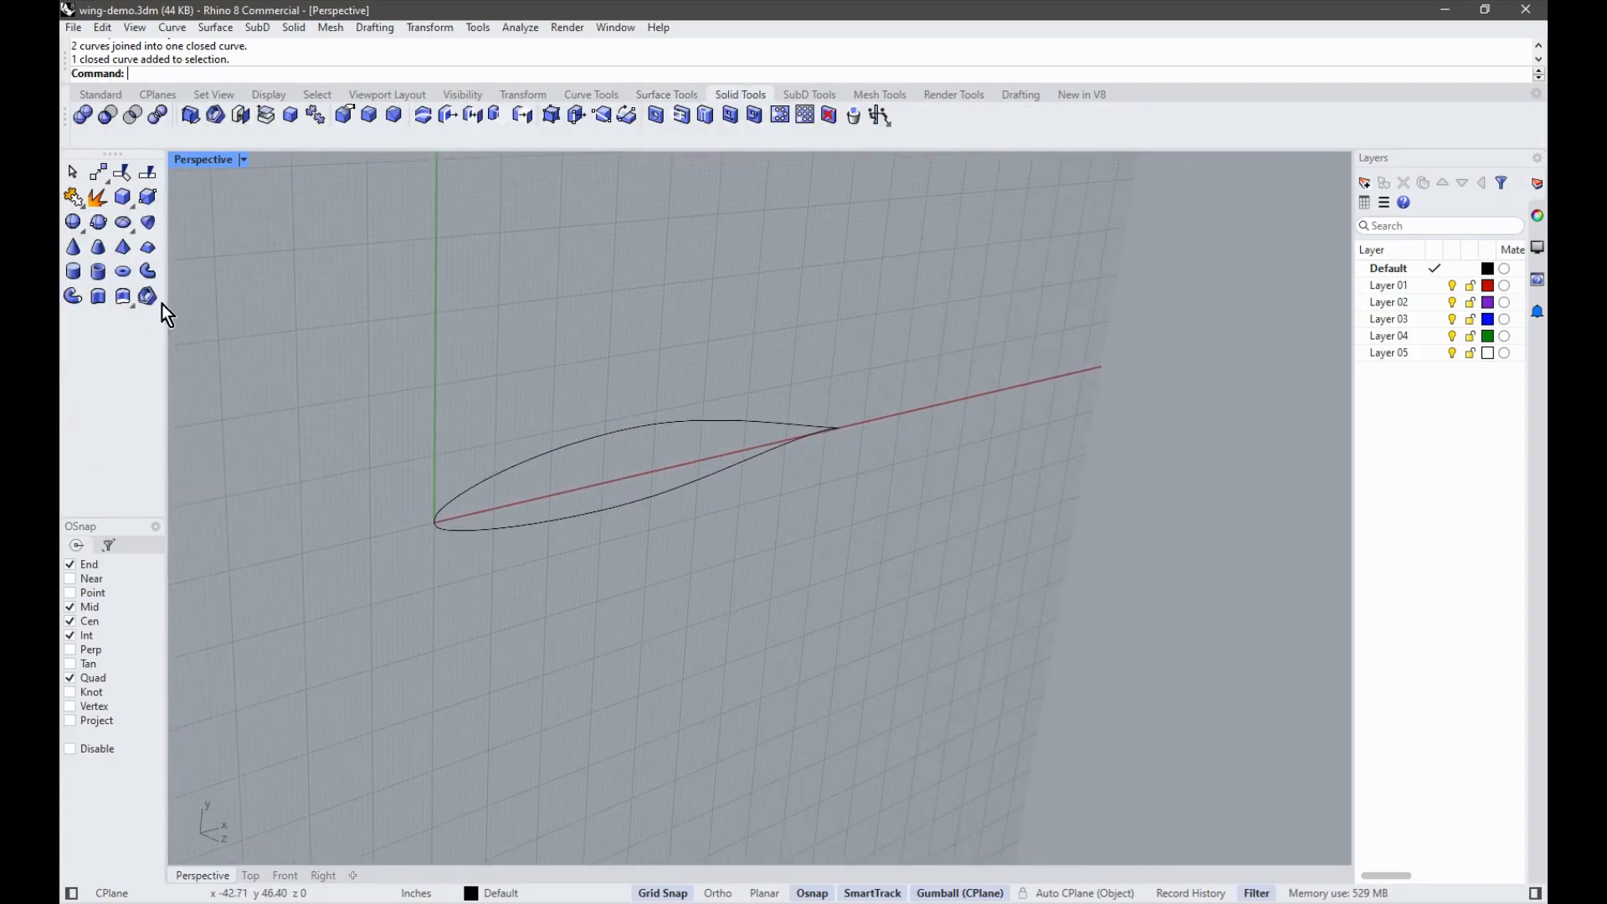
left_click(98, 295)
left_click(506, 526)
right_click_drag(545, 536, 572, 391)
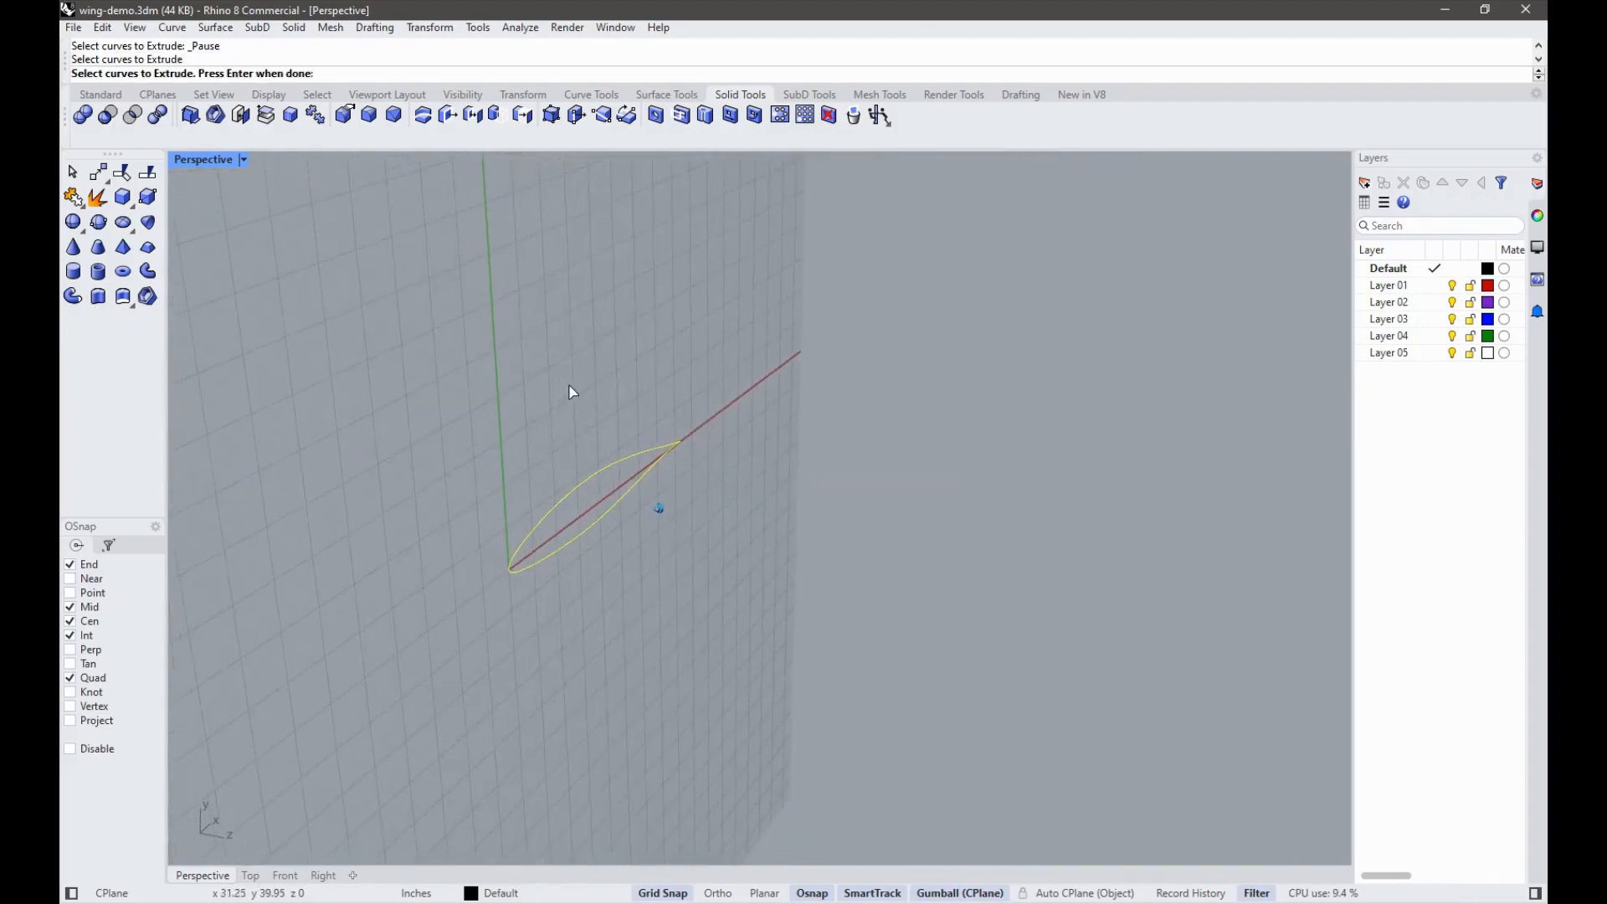
key("Return")
right_click_drag(1019, 394, 918, 386)
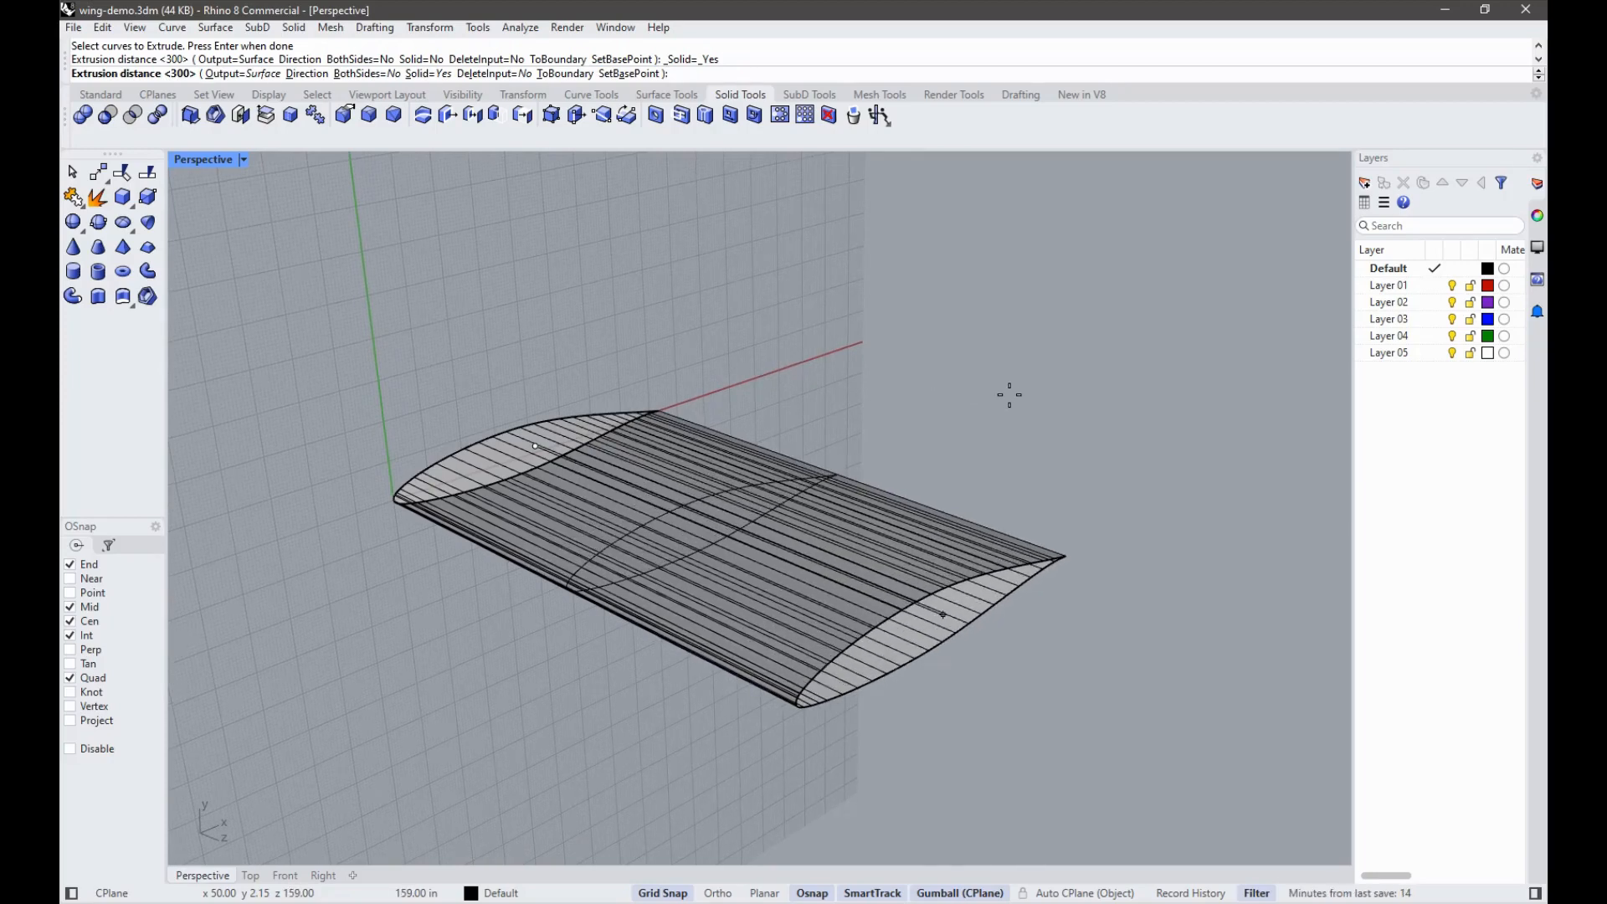
type("300")
key("Return")
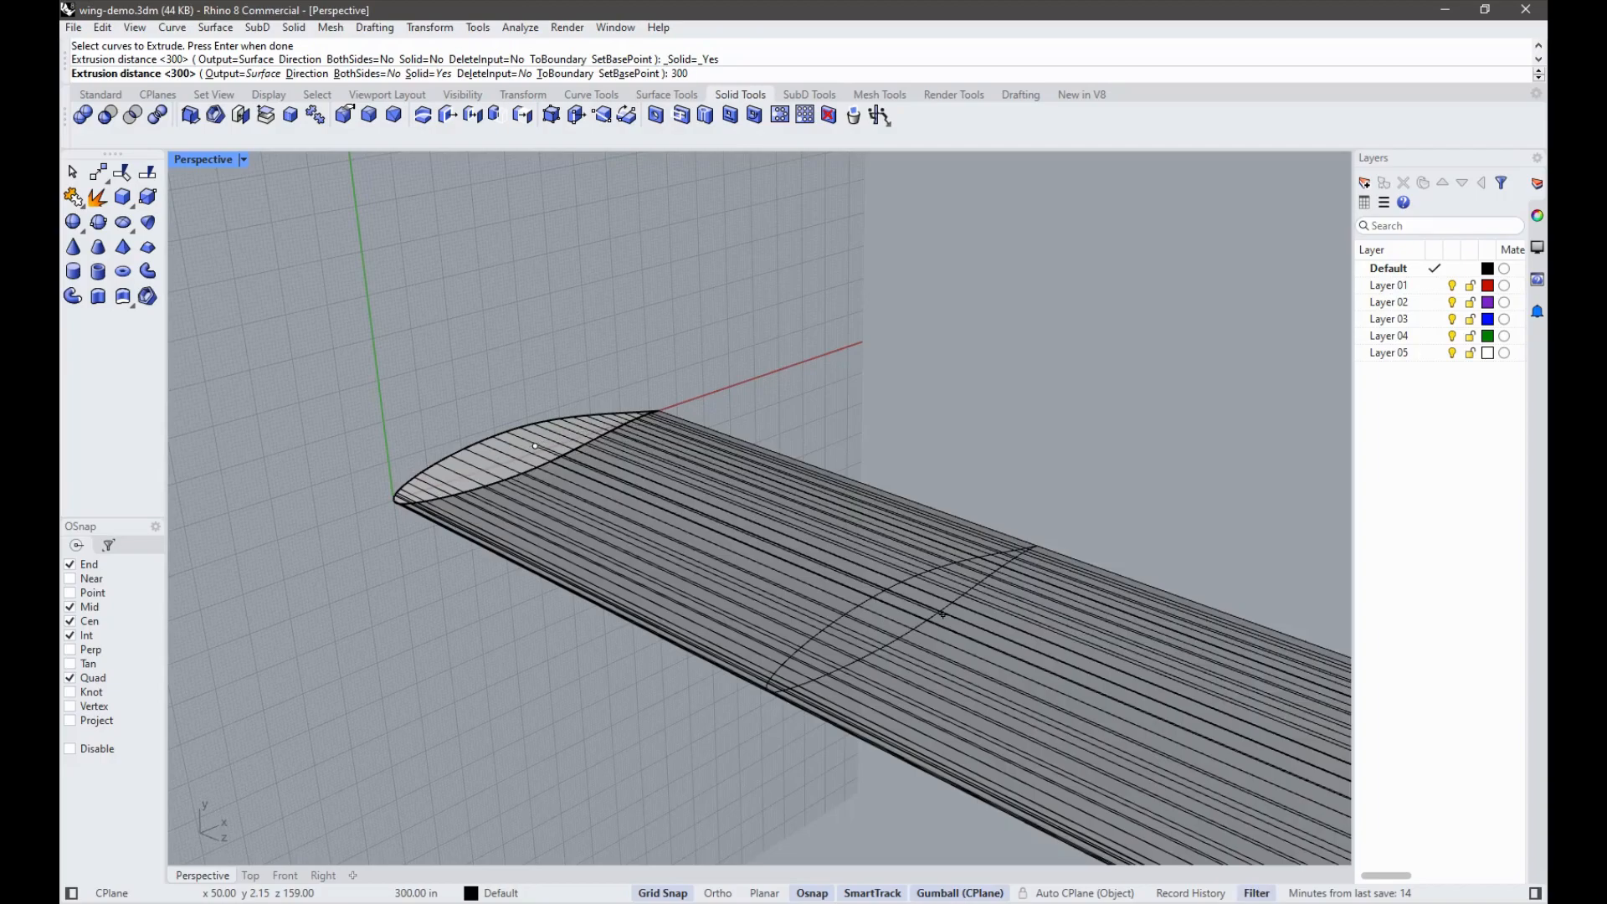
Step: Examine the extruded solid wing from its end cap and select it to check that it is a single object
scroll(1010, 395, "down", 4)
right_click_drag(1009, 395, 829, 427)
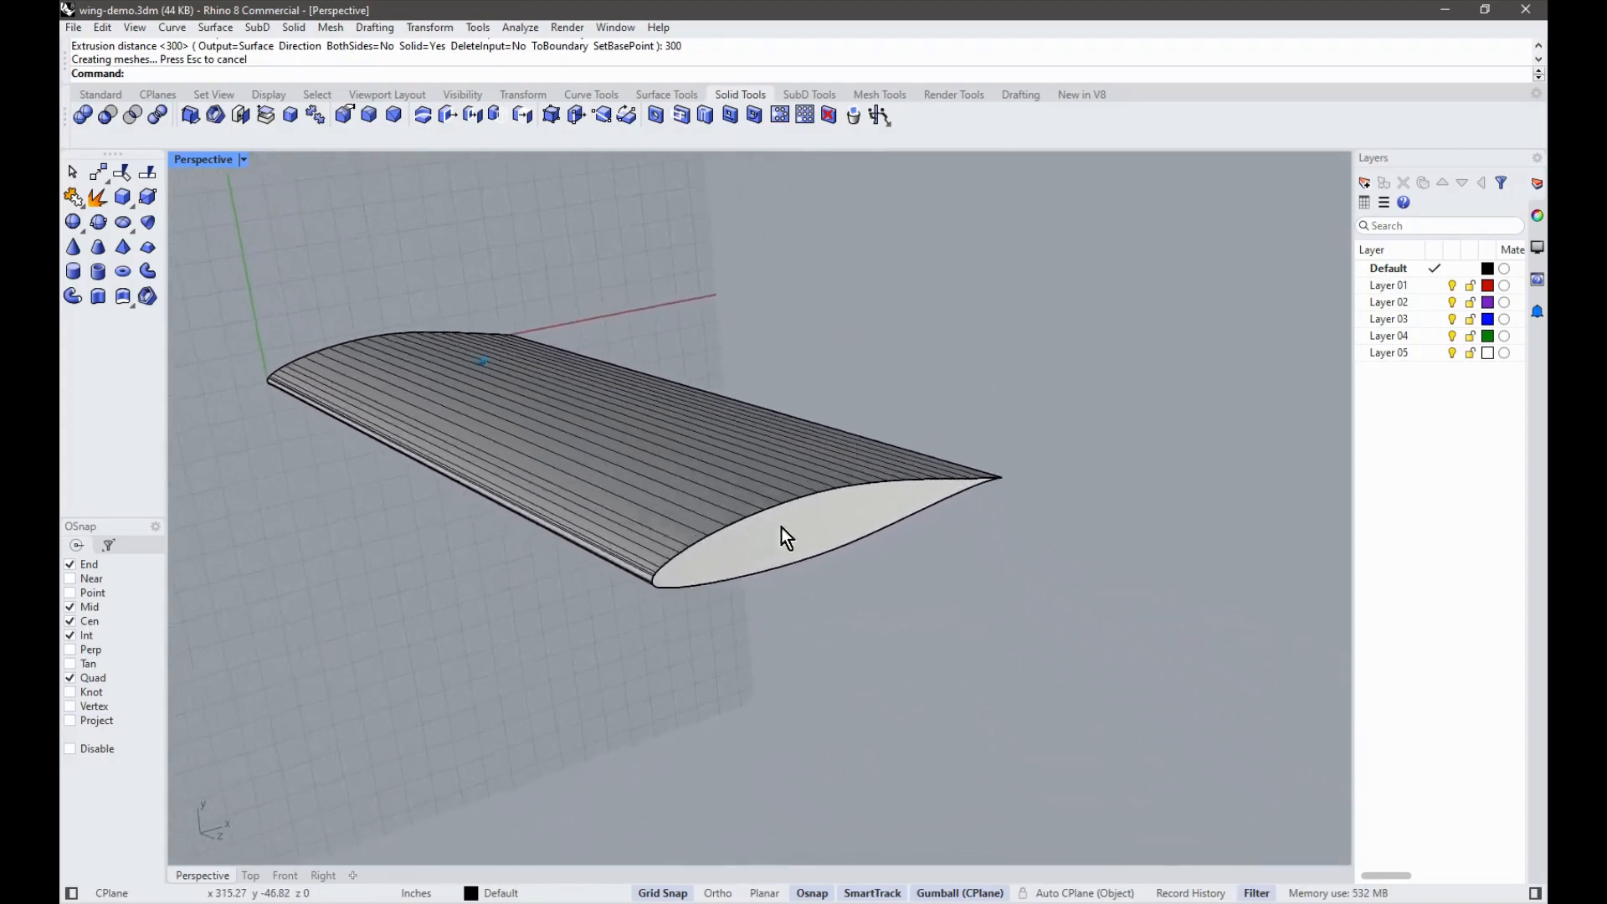
scroll(781, 528, "up", 5)
left_click(809, 598)
right_click_drag(808, 597, 94, 218)
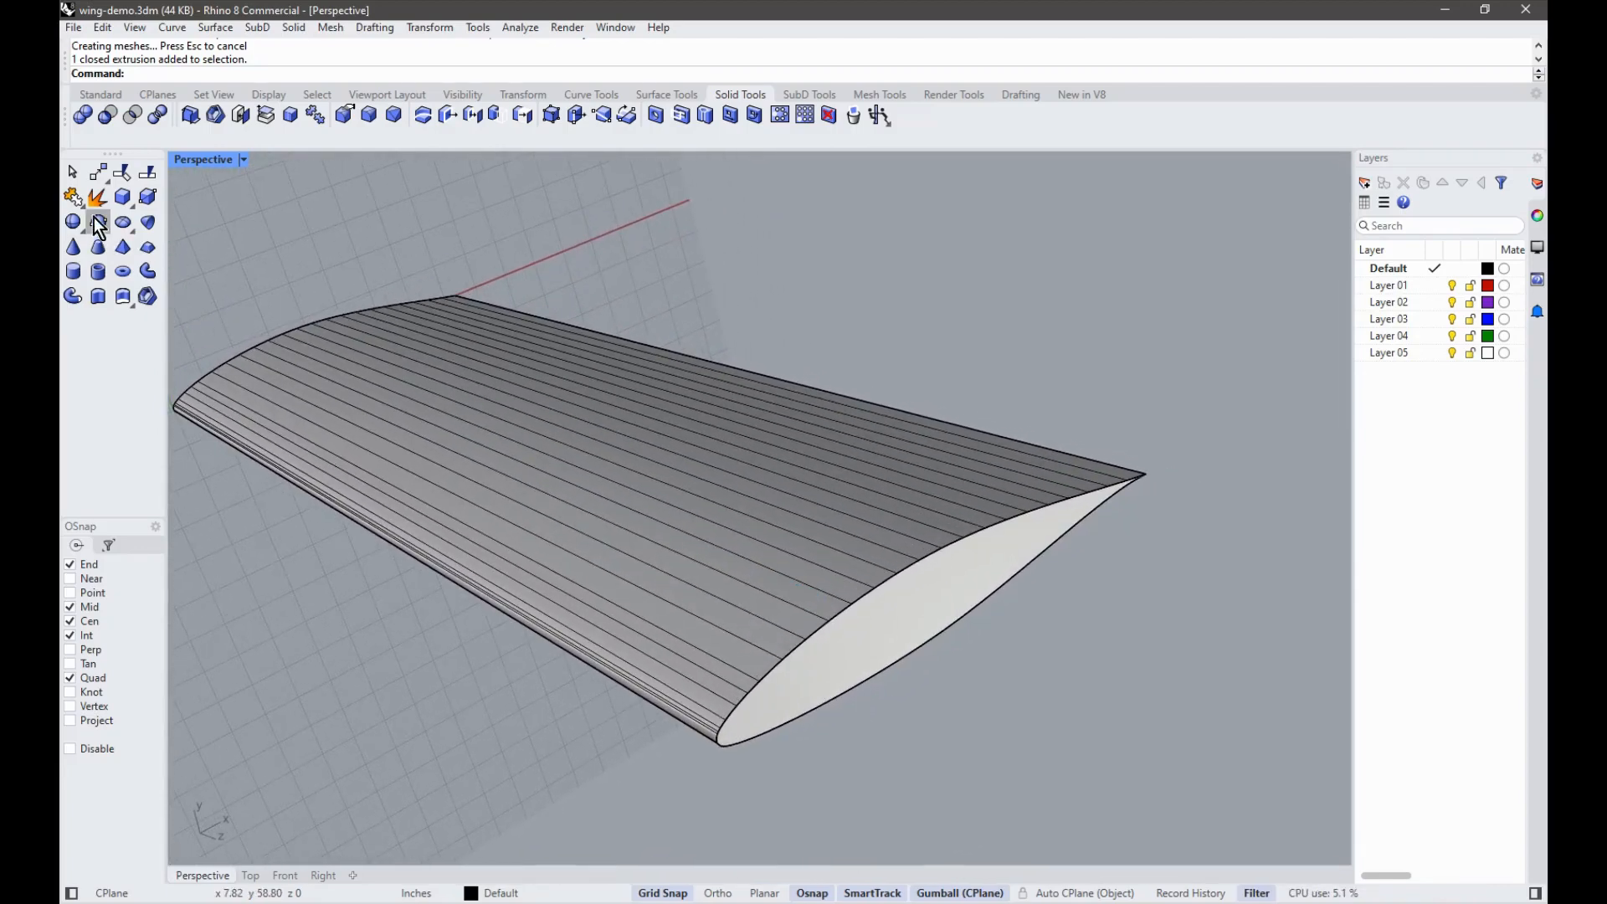
Step: Explode the solid wing to check its separate end cap and skin surfaces, and undo the explode
left_click(97, 198)
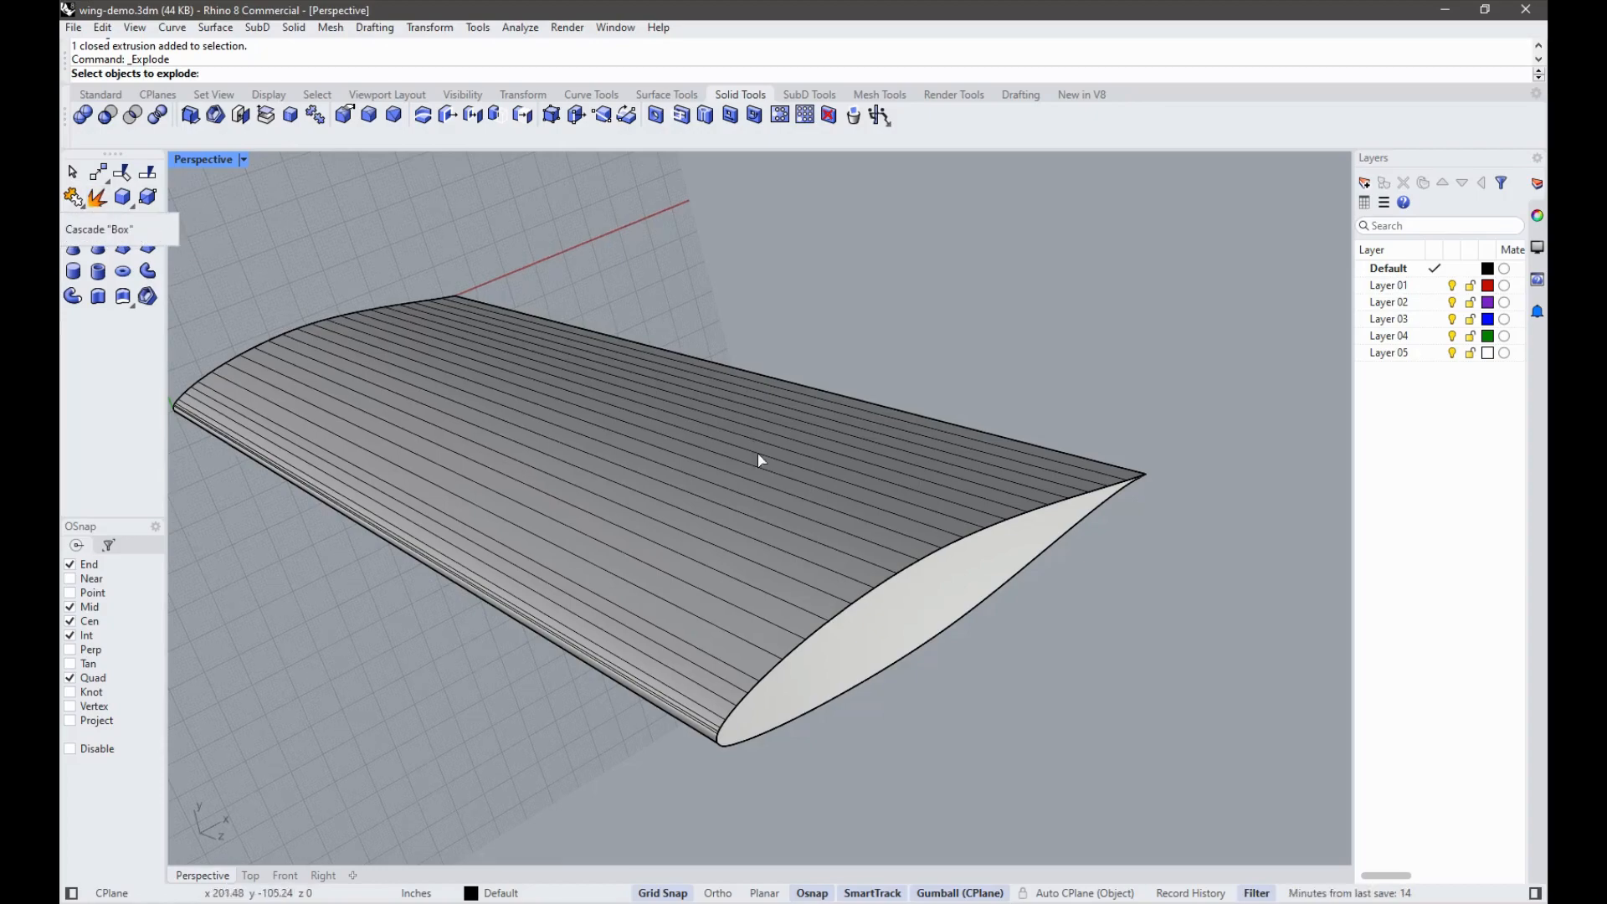
left_click(776, 524)
key("Return")
left_click(904, 624)
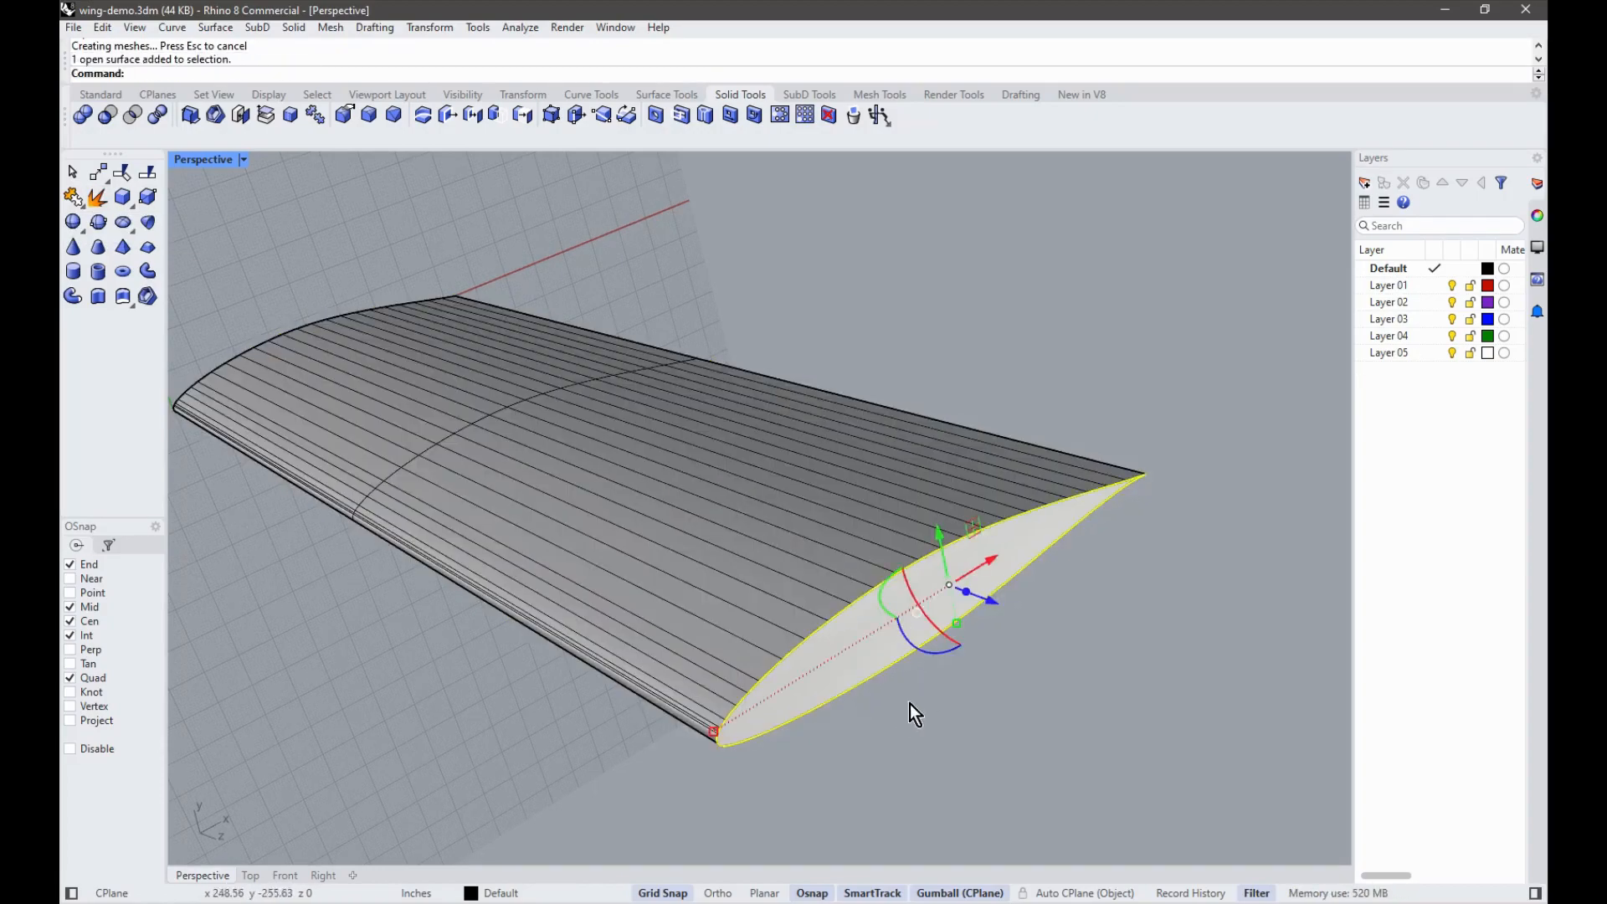
left_click(764, 549, "shift")
right_click_drag(764, 549, 564, 640)
key("Escape")
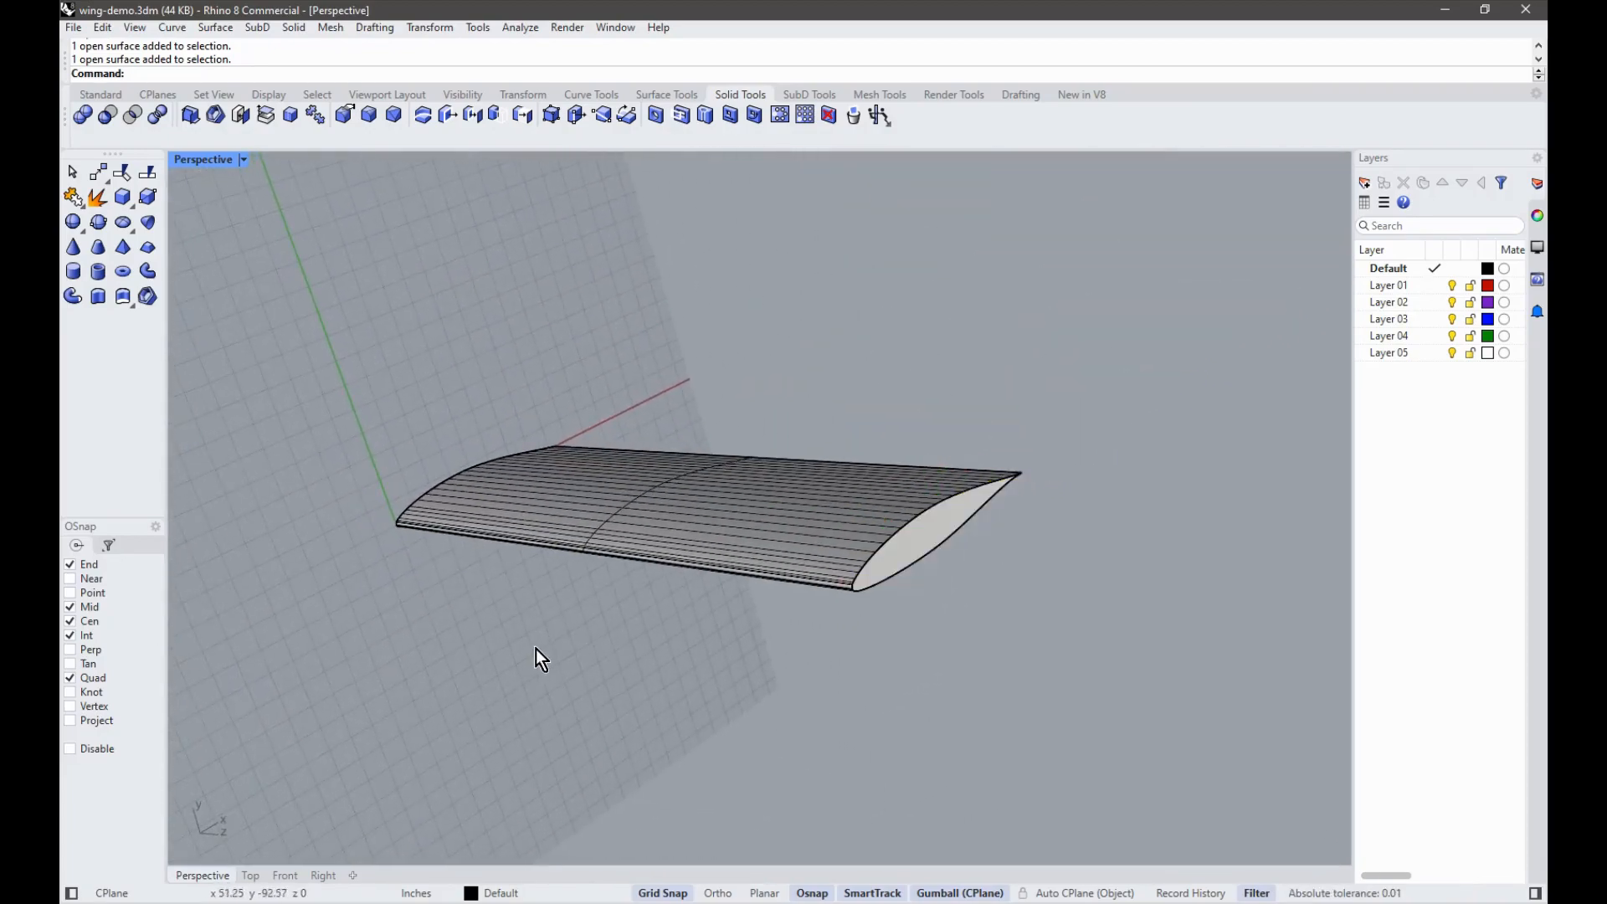
key("ctrl+z")
Step: Delete the solid wing while keeping the closed airfoil curve, and select that curve to check it
left_click(795, 483)
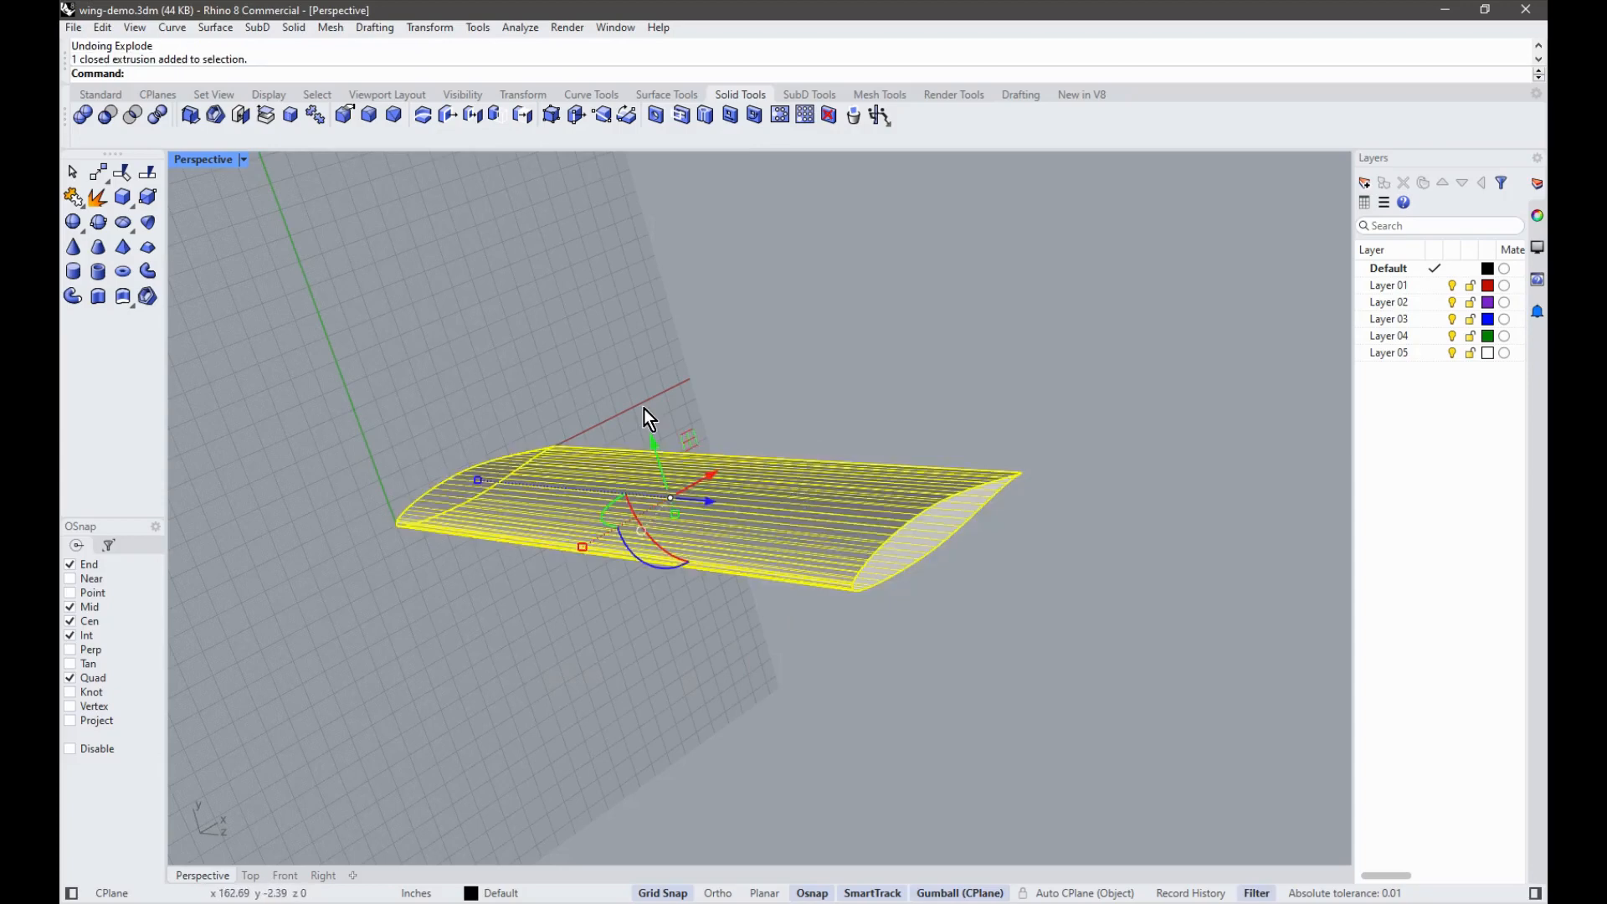
key("Delete")
right_click_drag(645, 409, 416, 514)
right_click_drag(596, 601, 510, 555)
left_click(506, 542)
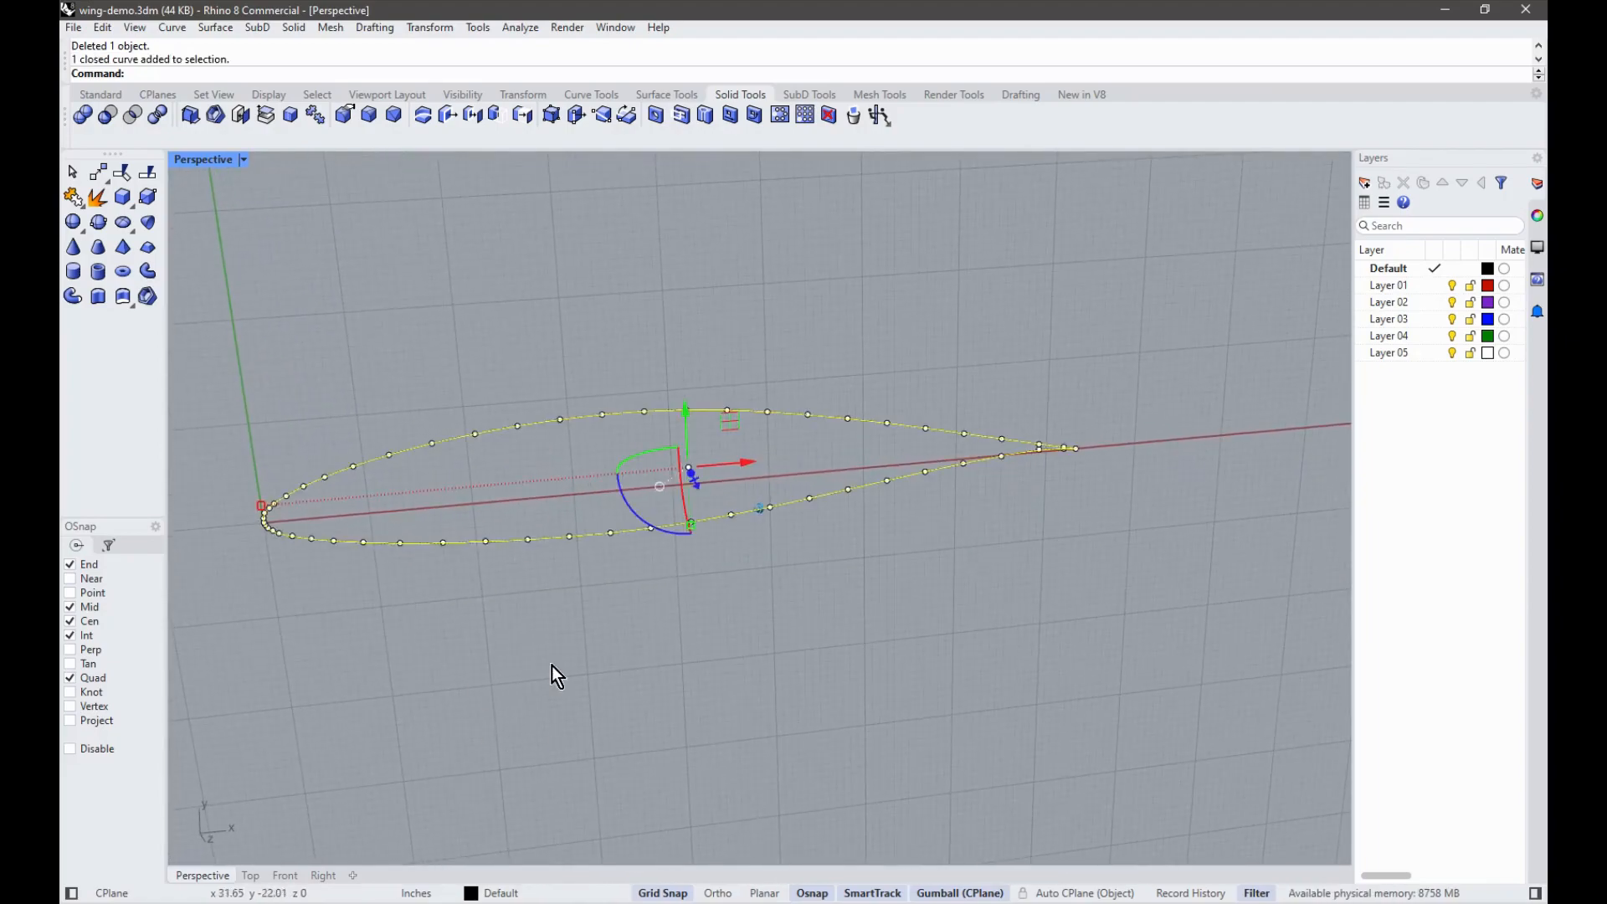
right_click_drag(551, 666, 404, 579)
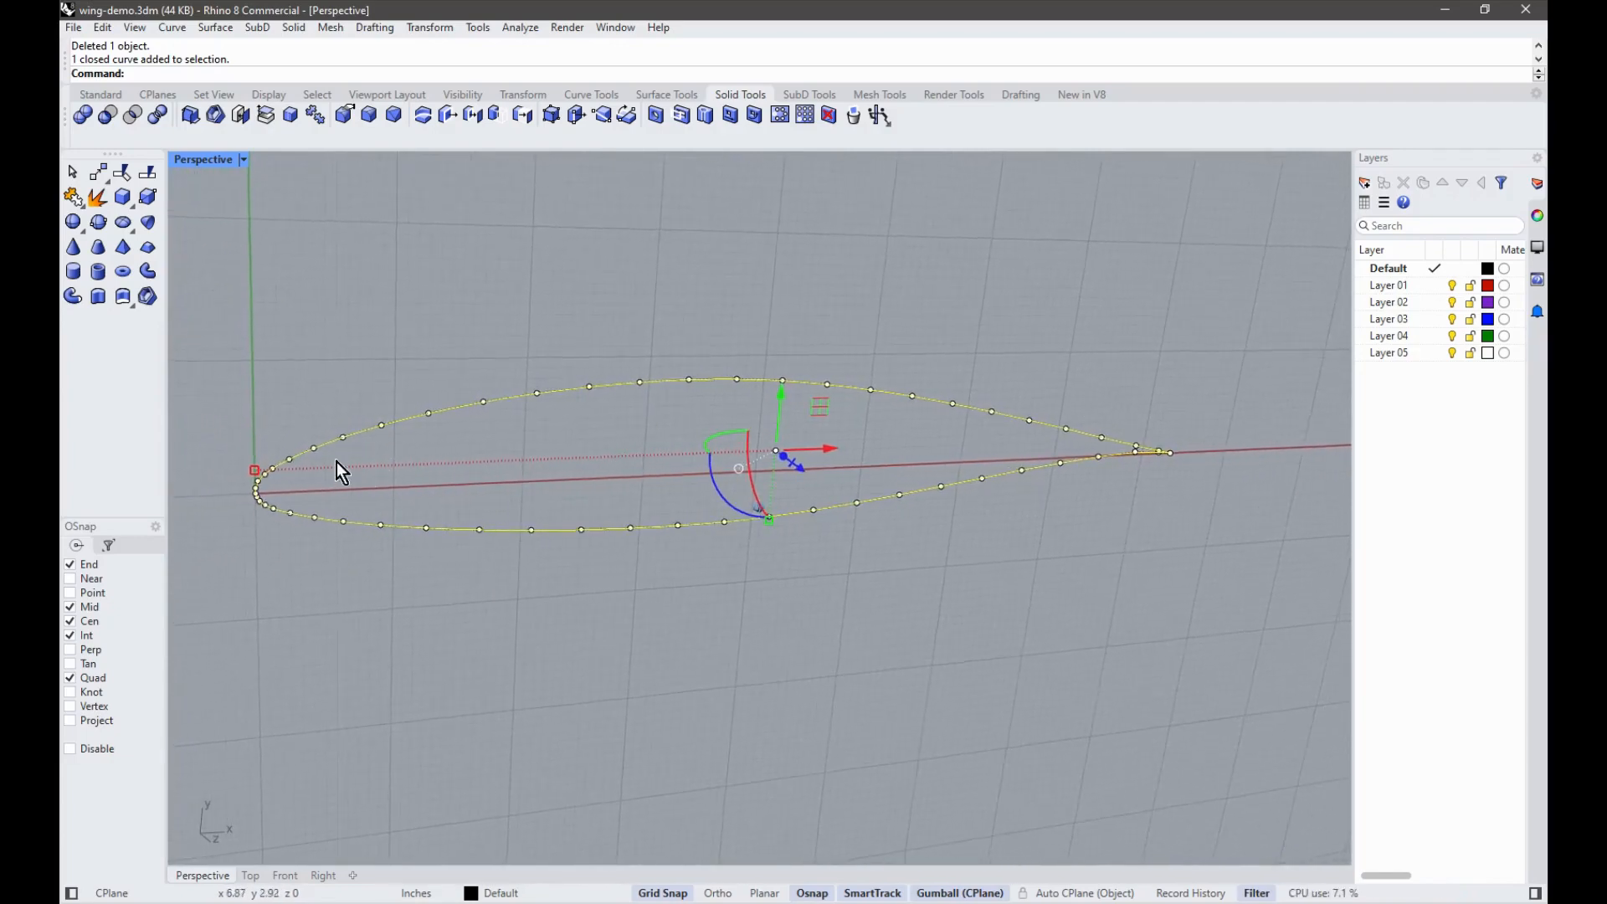
Step: Check the coordinates of the airfoil's leading edge by snapping a trial polyline start to it, and cancel the polyline
left_click(342, 290)
left_click(102, 95)
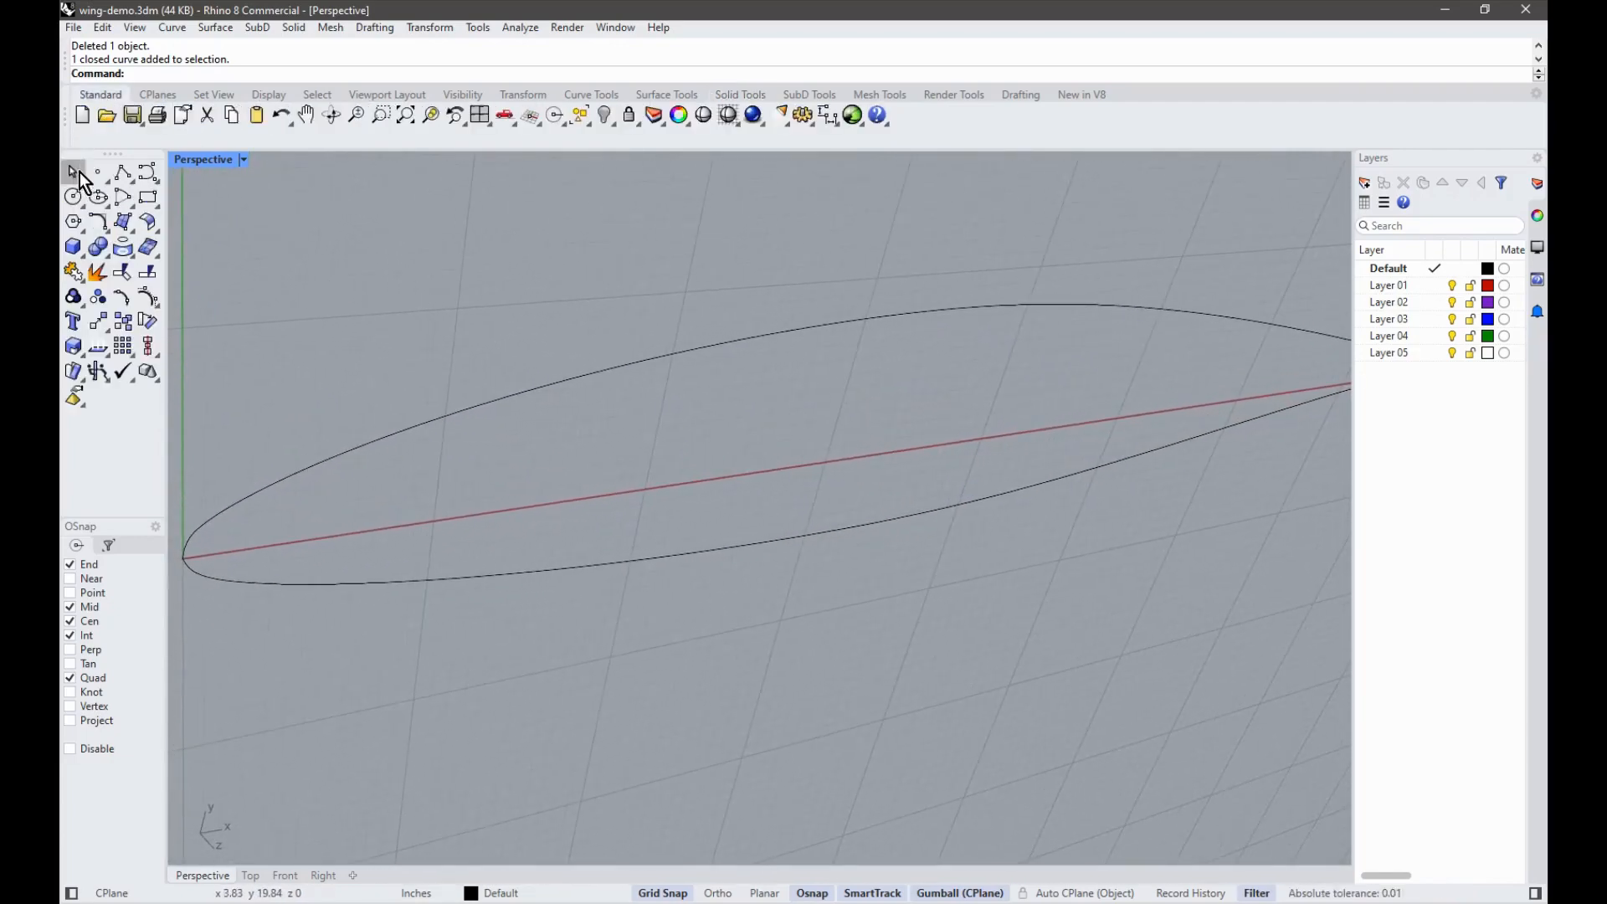
left_click(122, 174)
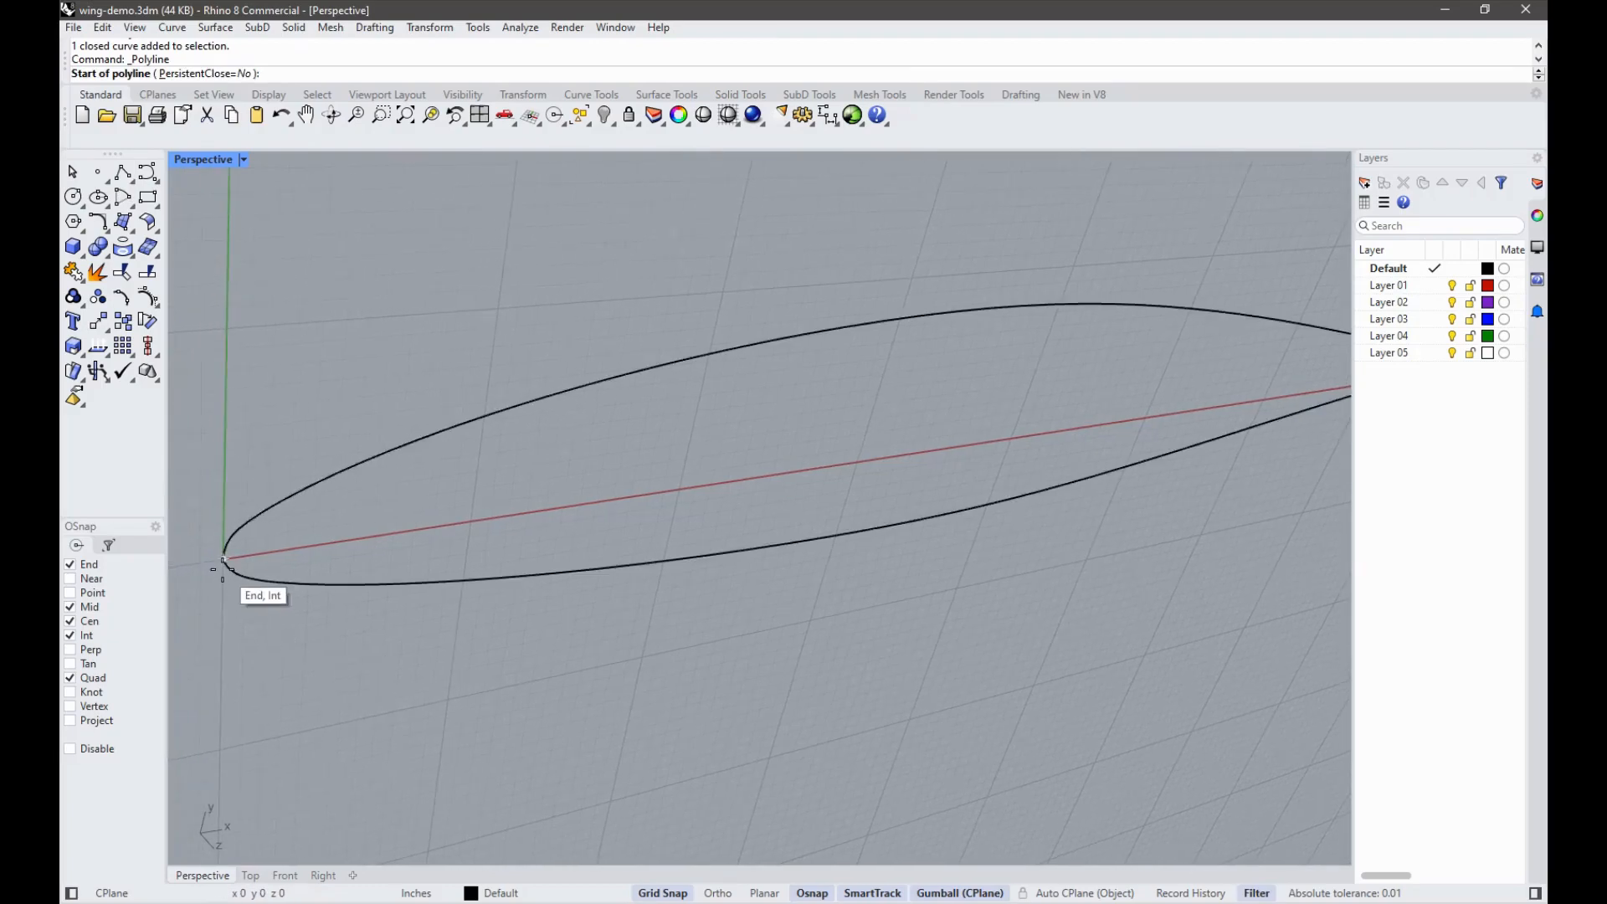
left_click(223, 559)
key("Escape")
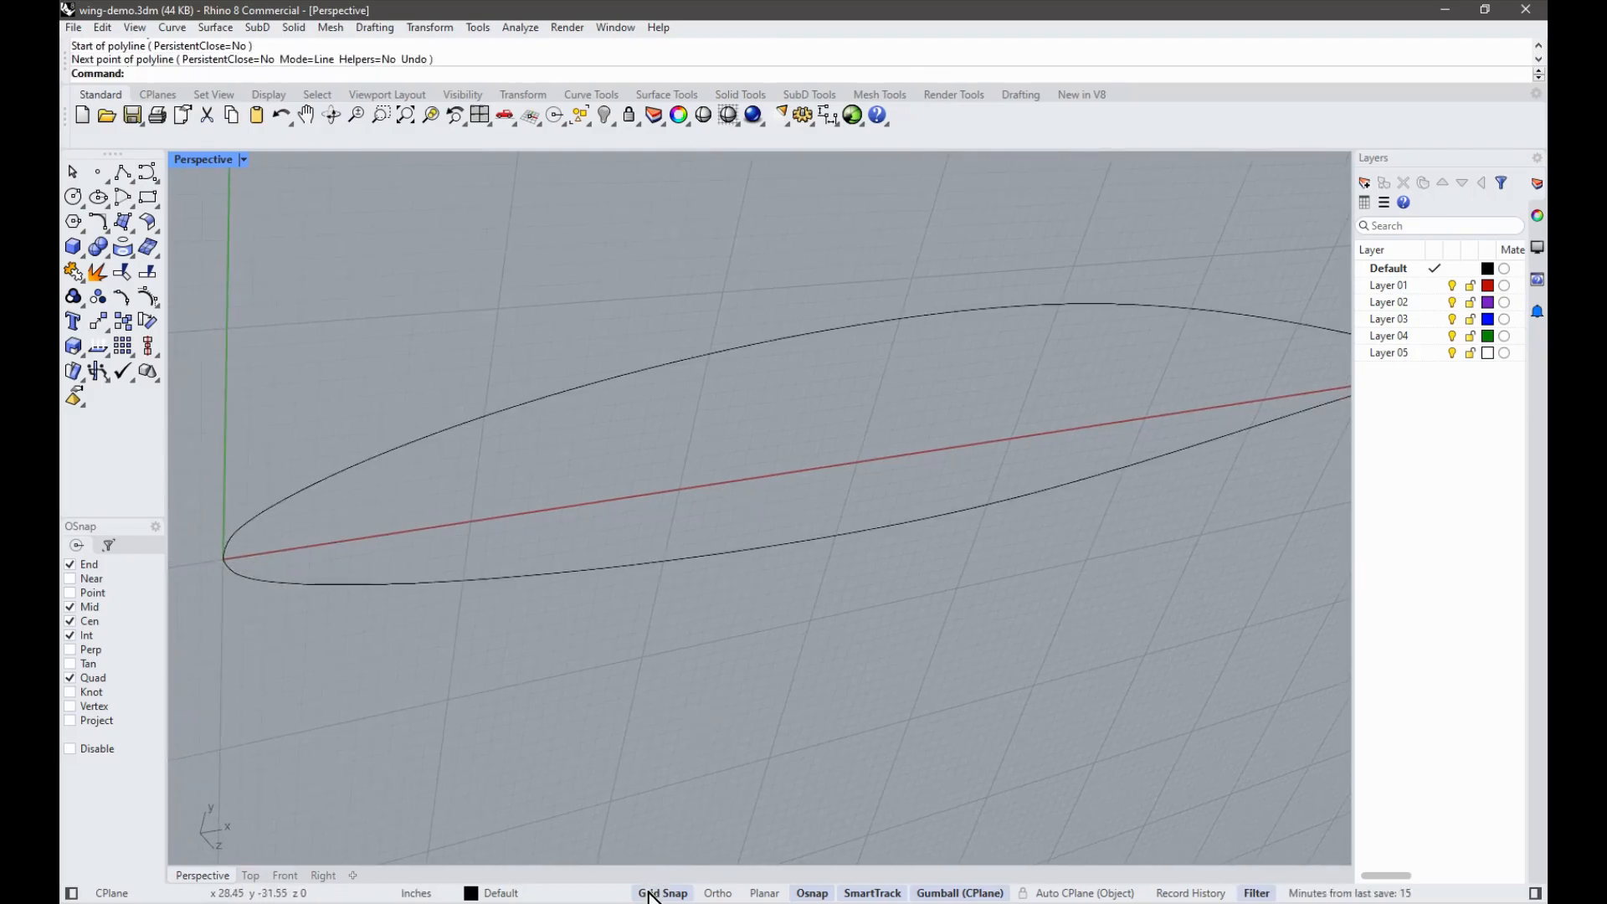
Step: Check the coordinates of the airfoil's leading and trailing edge points with trial polyline starts while Grid Snap is temporarily off
left_click(657, 893)
left_click(126, 173)
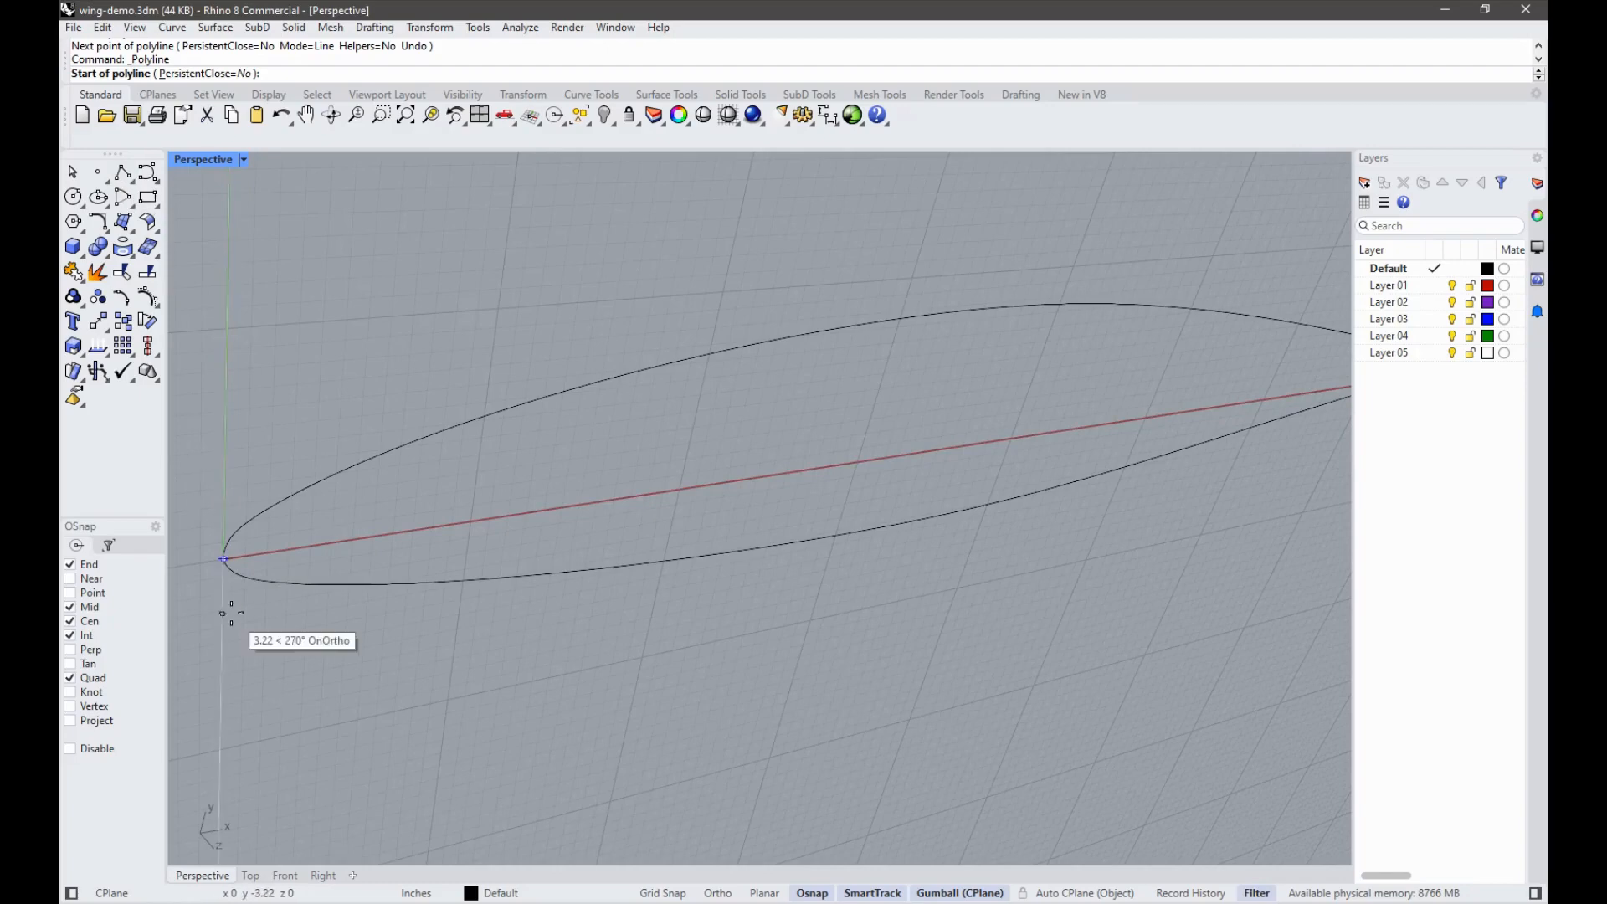
left_click(223, 561)
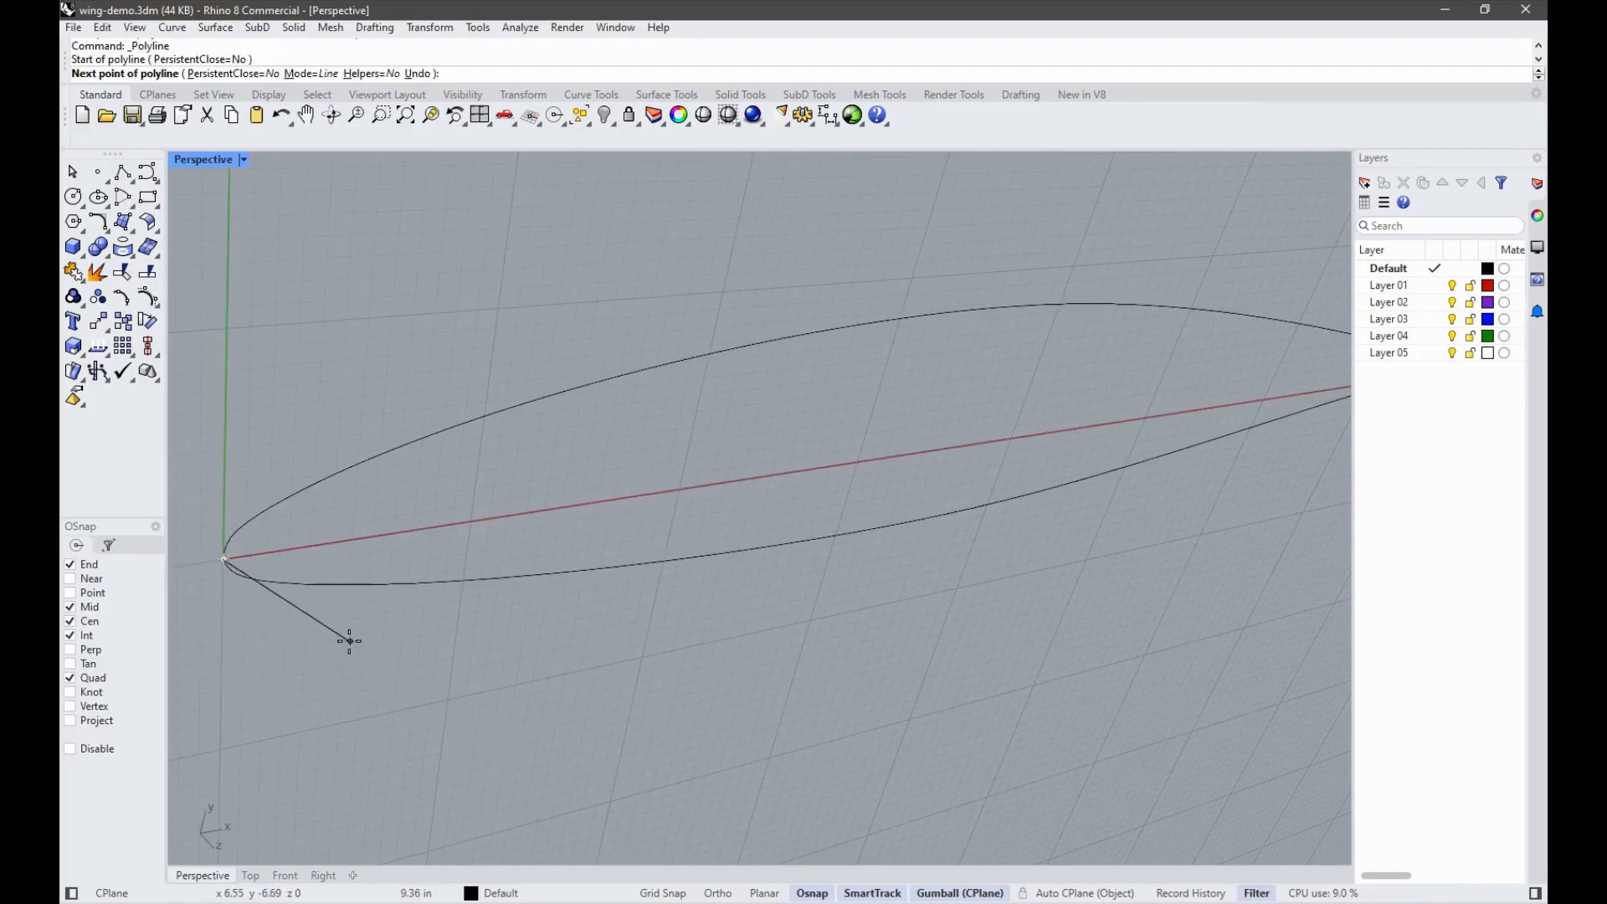
key("Escape")
right_click(1083, 444)
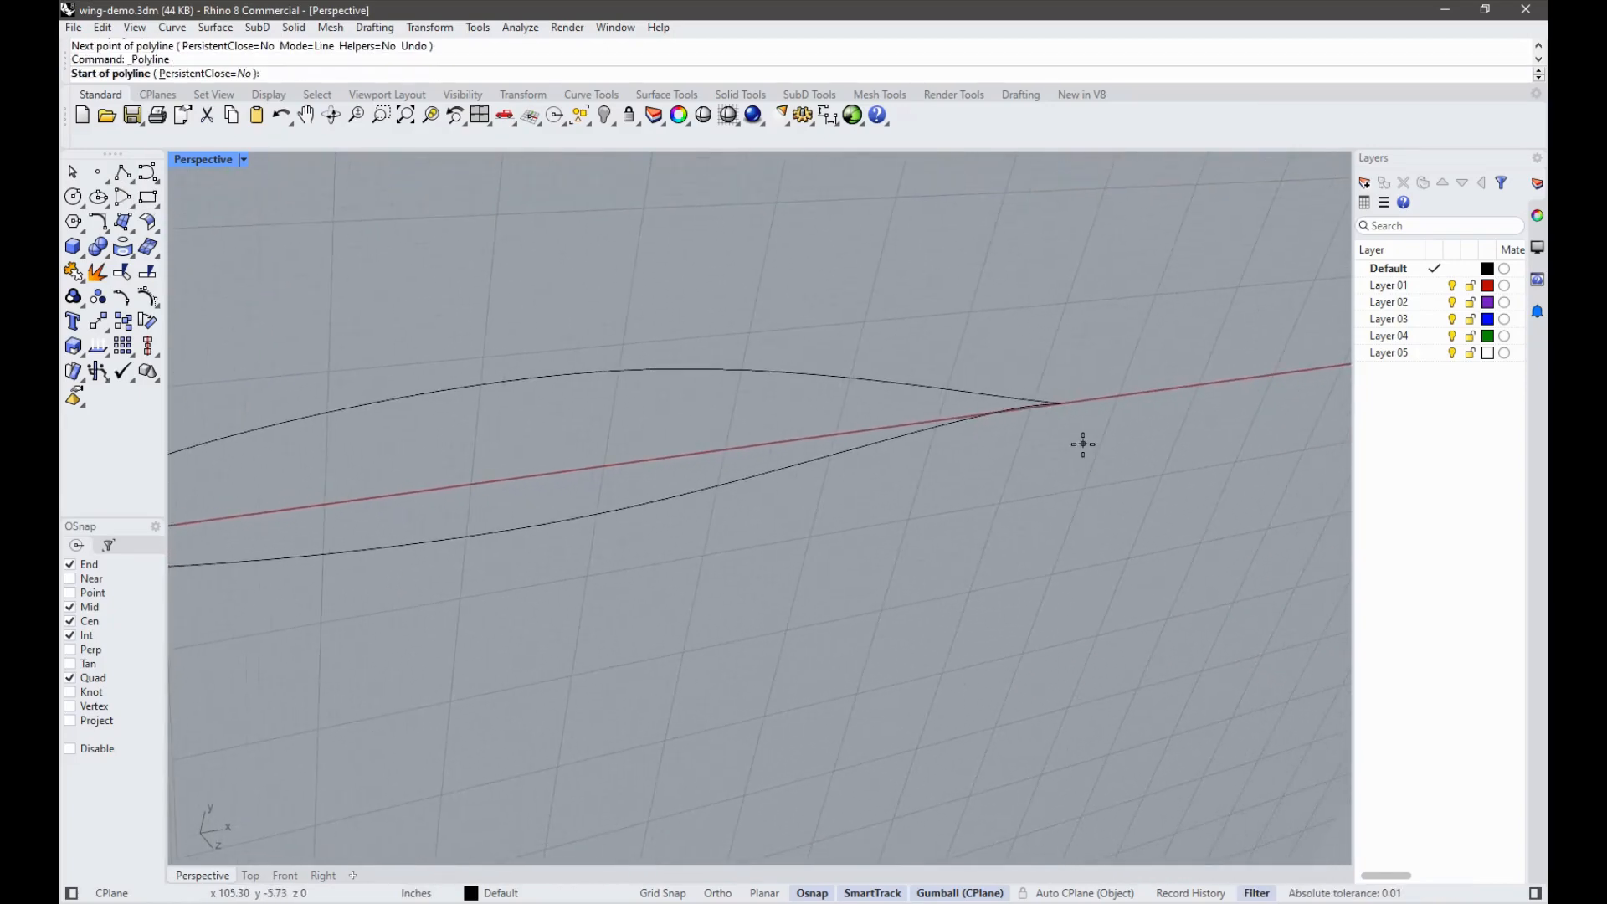
left_click(1065, 406)
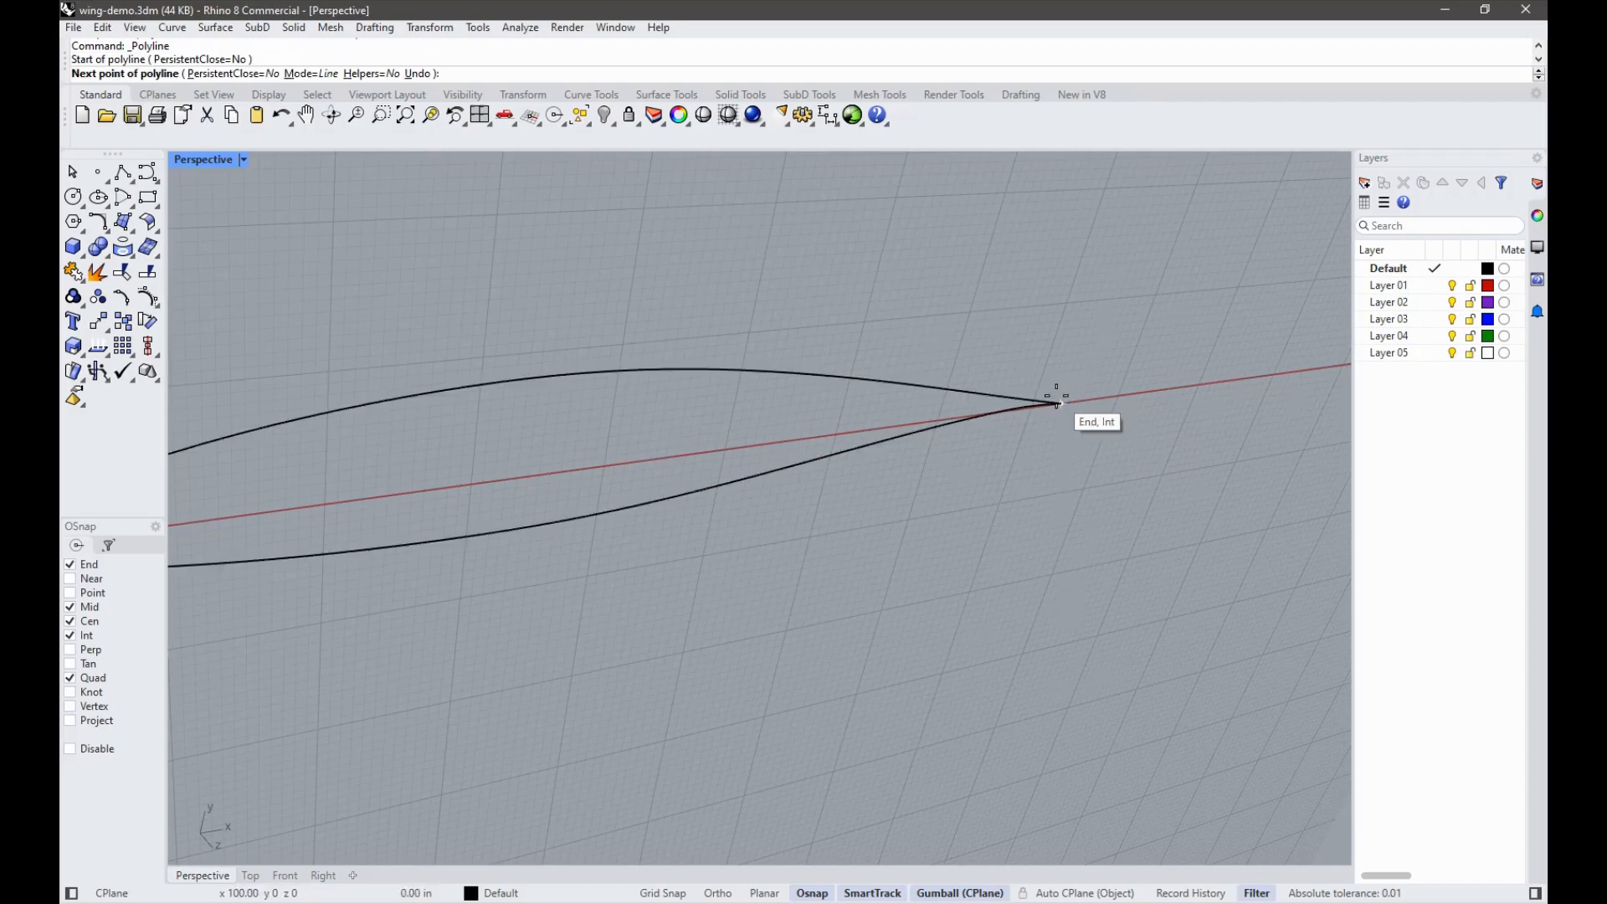
key("Escape")
left_click(661, 510)
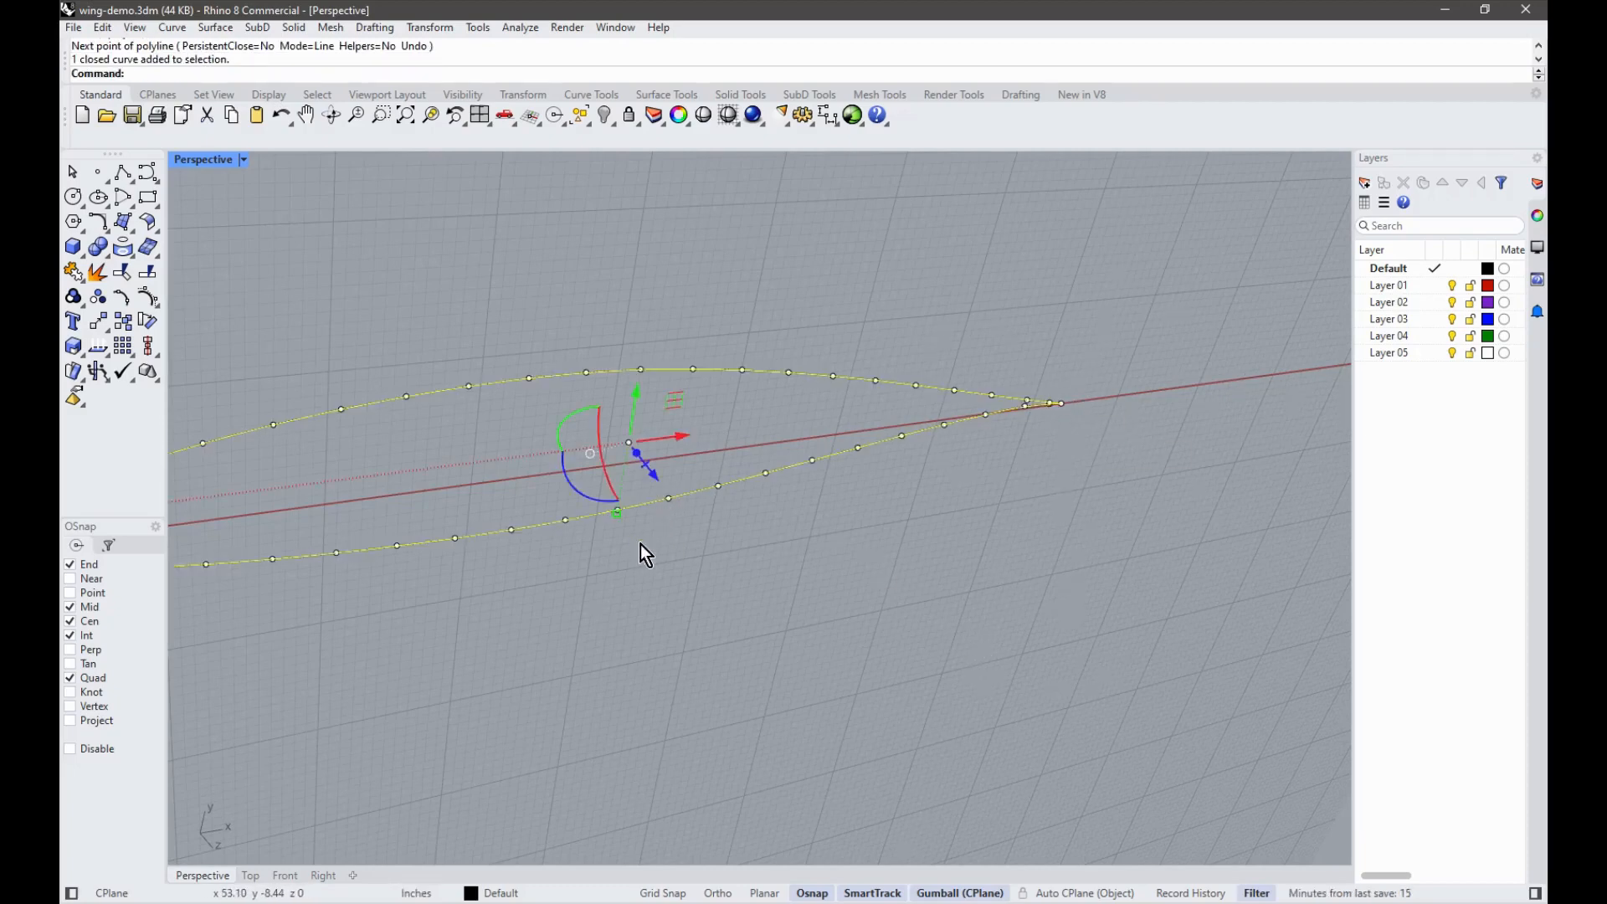
left_click(1089, 512)
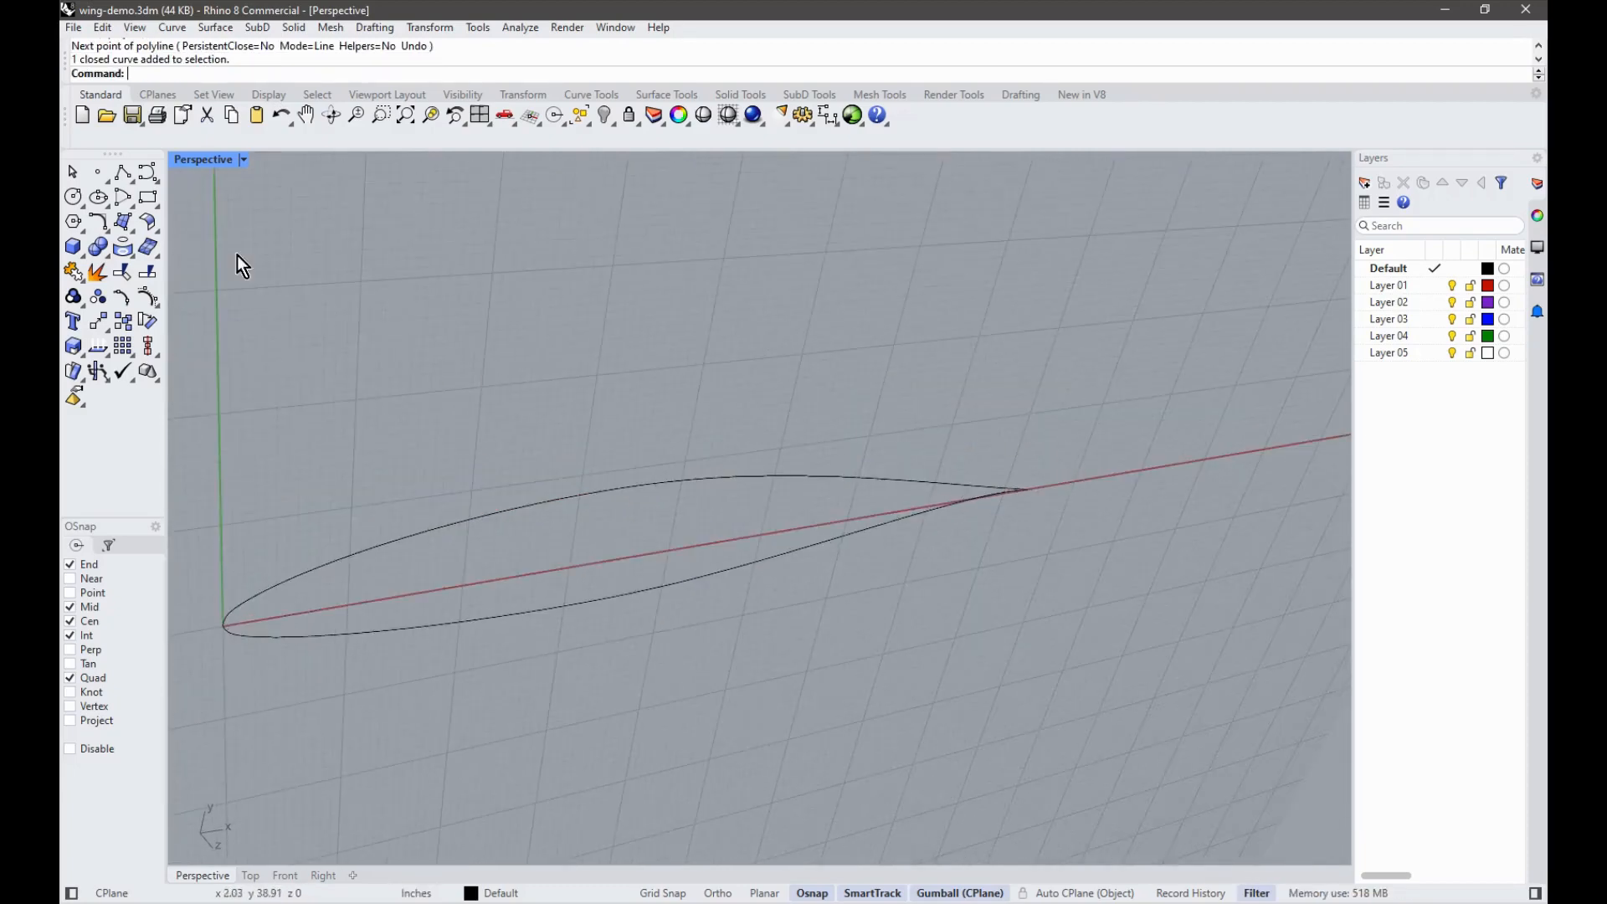
left_click(648, 894)
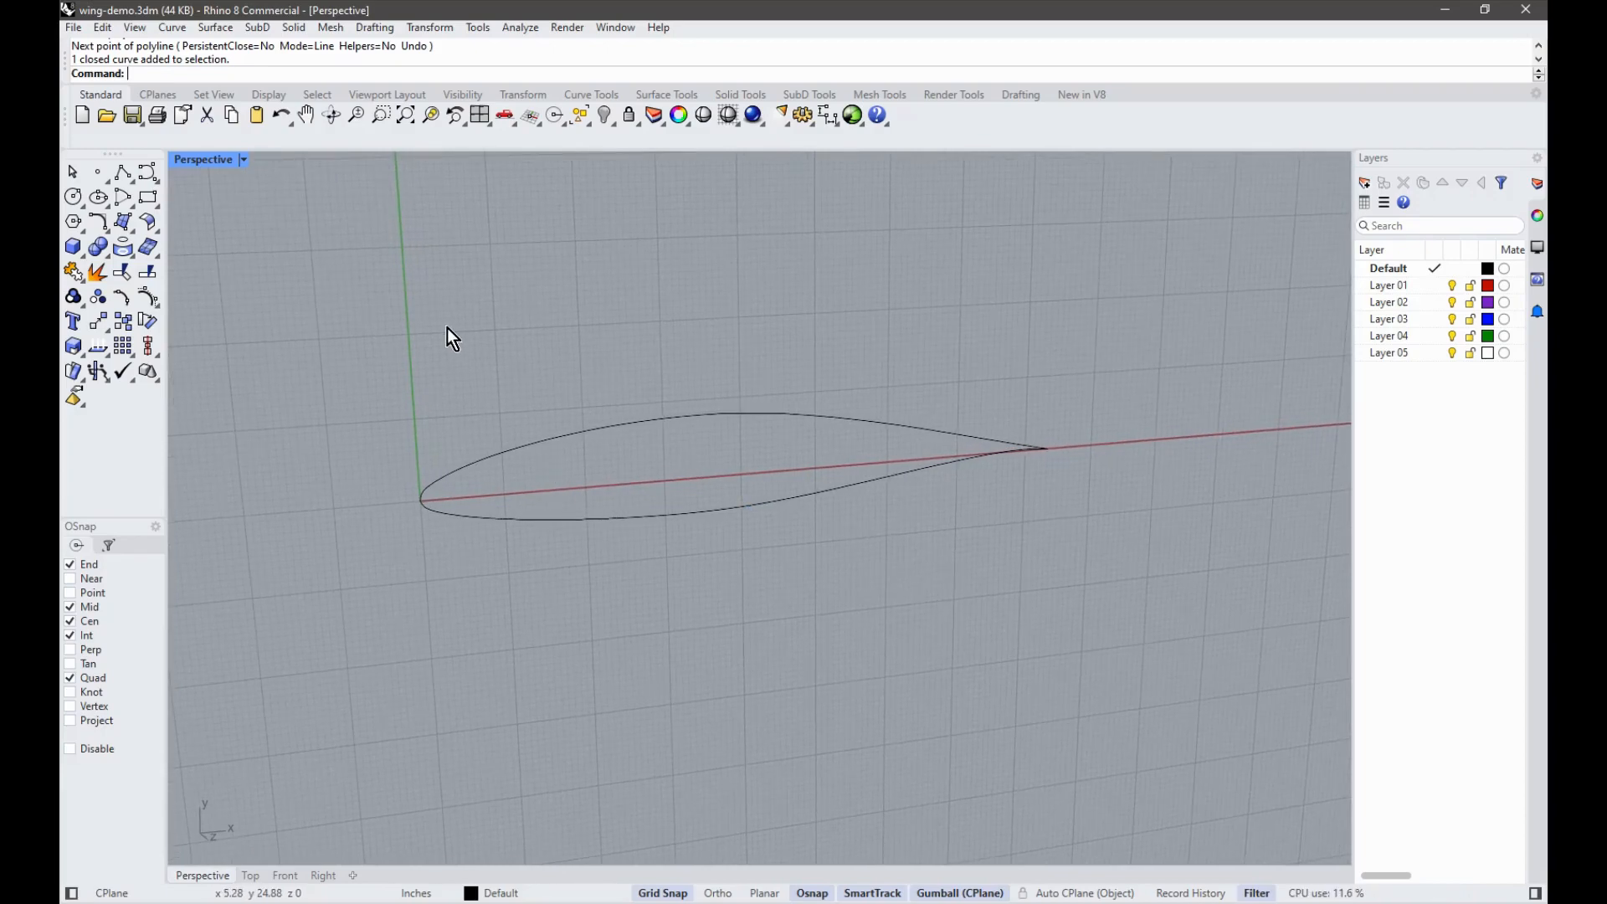
Step: Review the lower-surface coordinates in 65-415L.csv in Notepad and return to the airfoil in Rhino
key("alt+Tab")
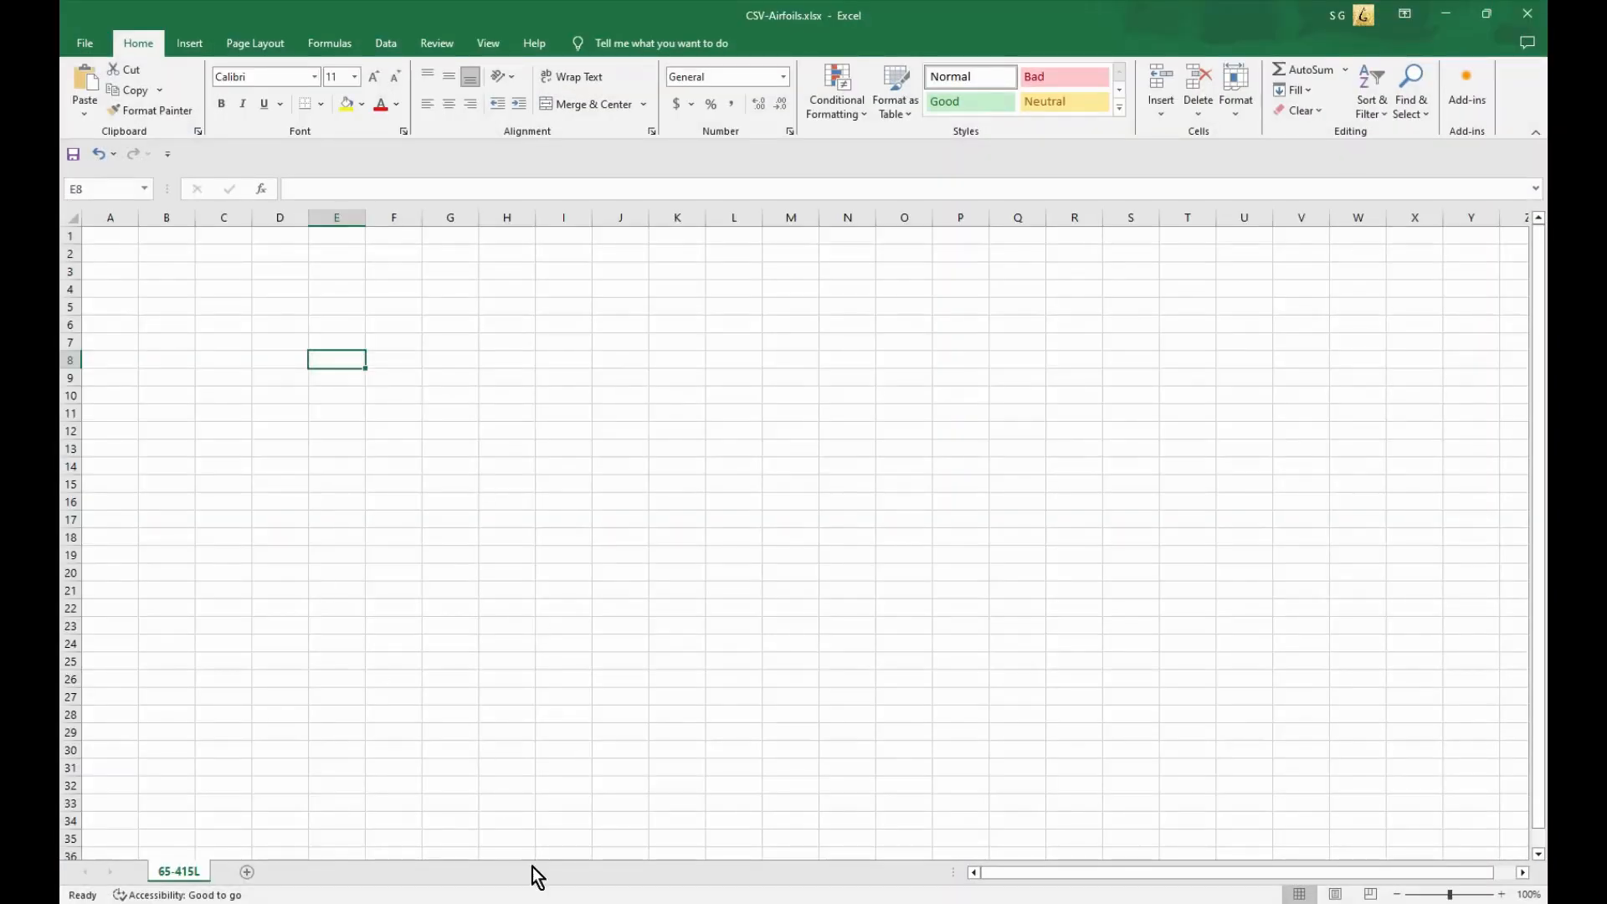
key("alt+Tab")
key("alt+Tab")
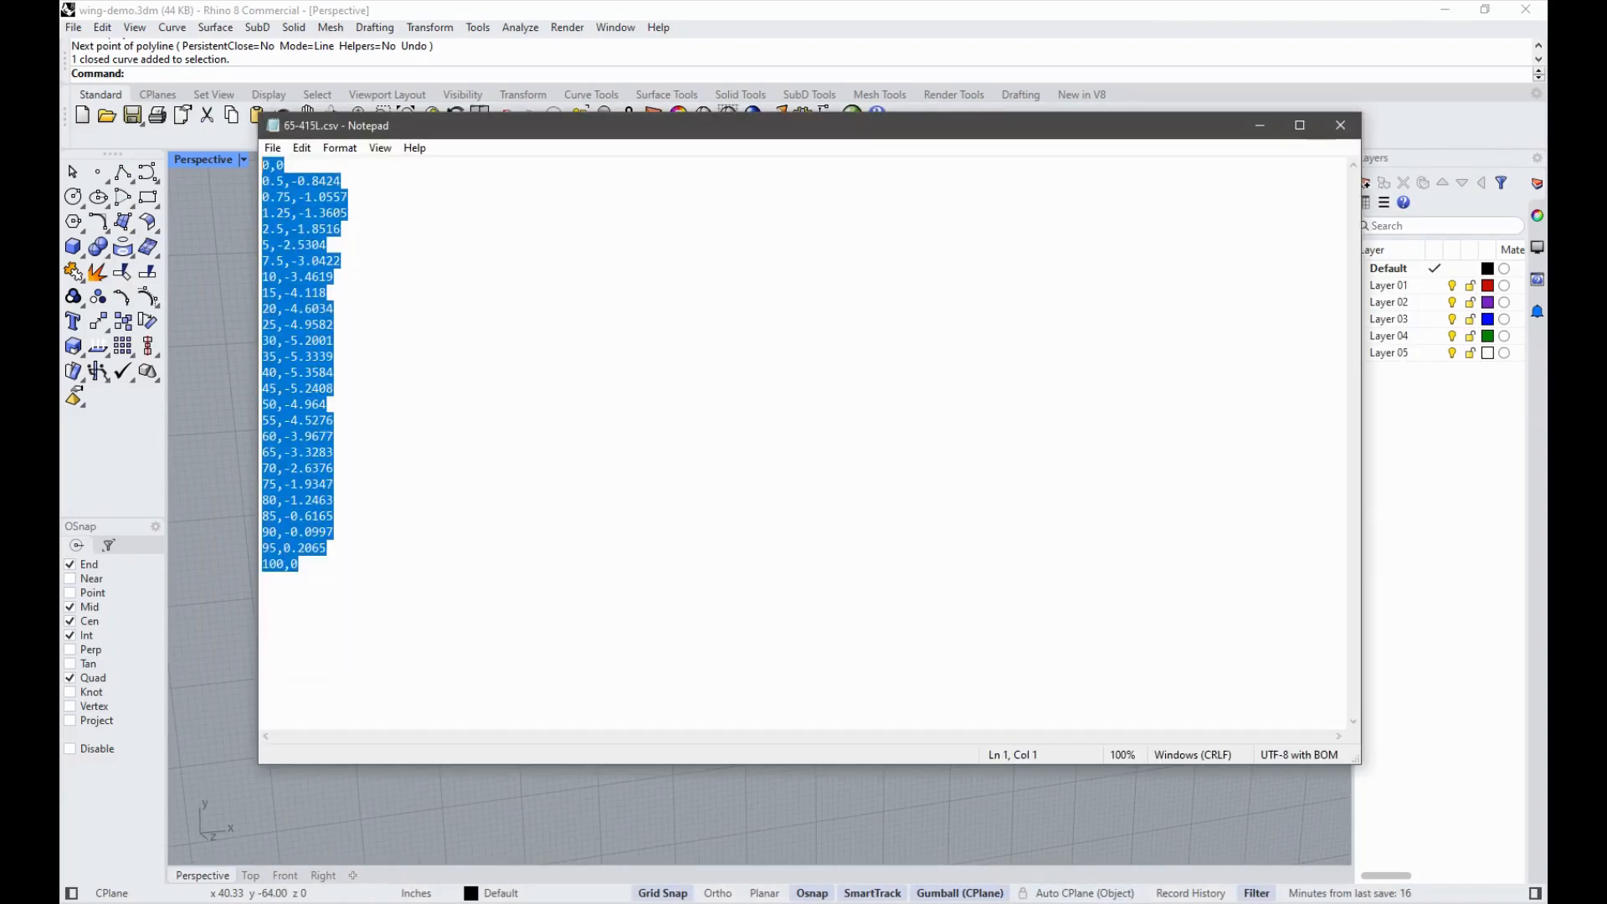
left_click(632, 605)
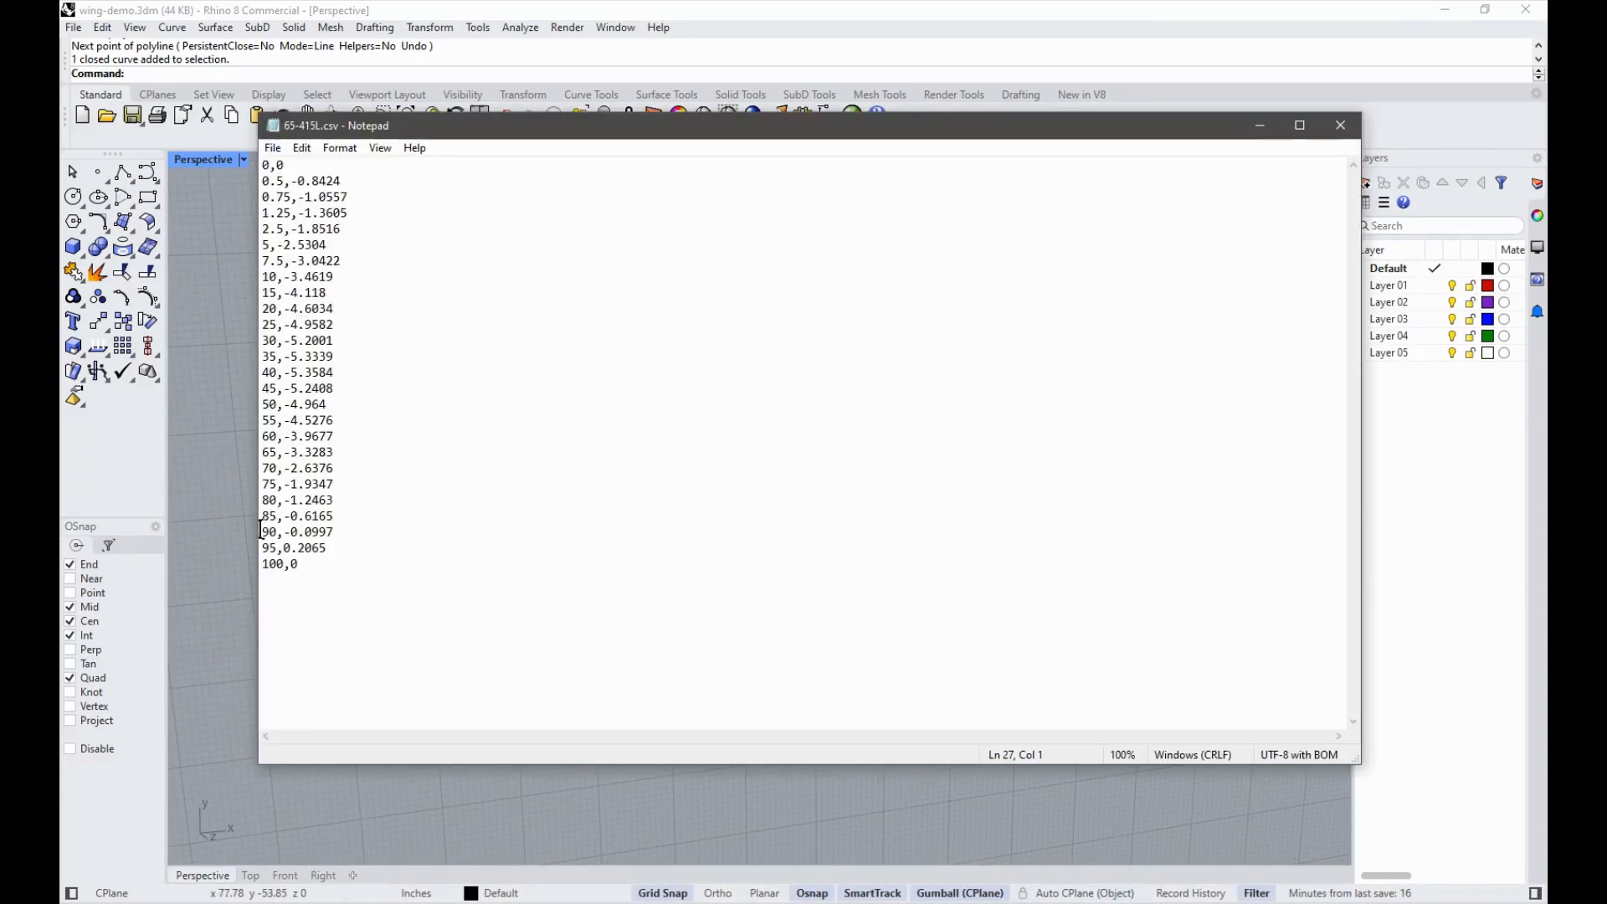
left_click(216, 416)
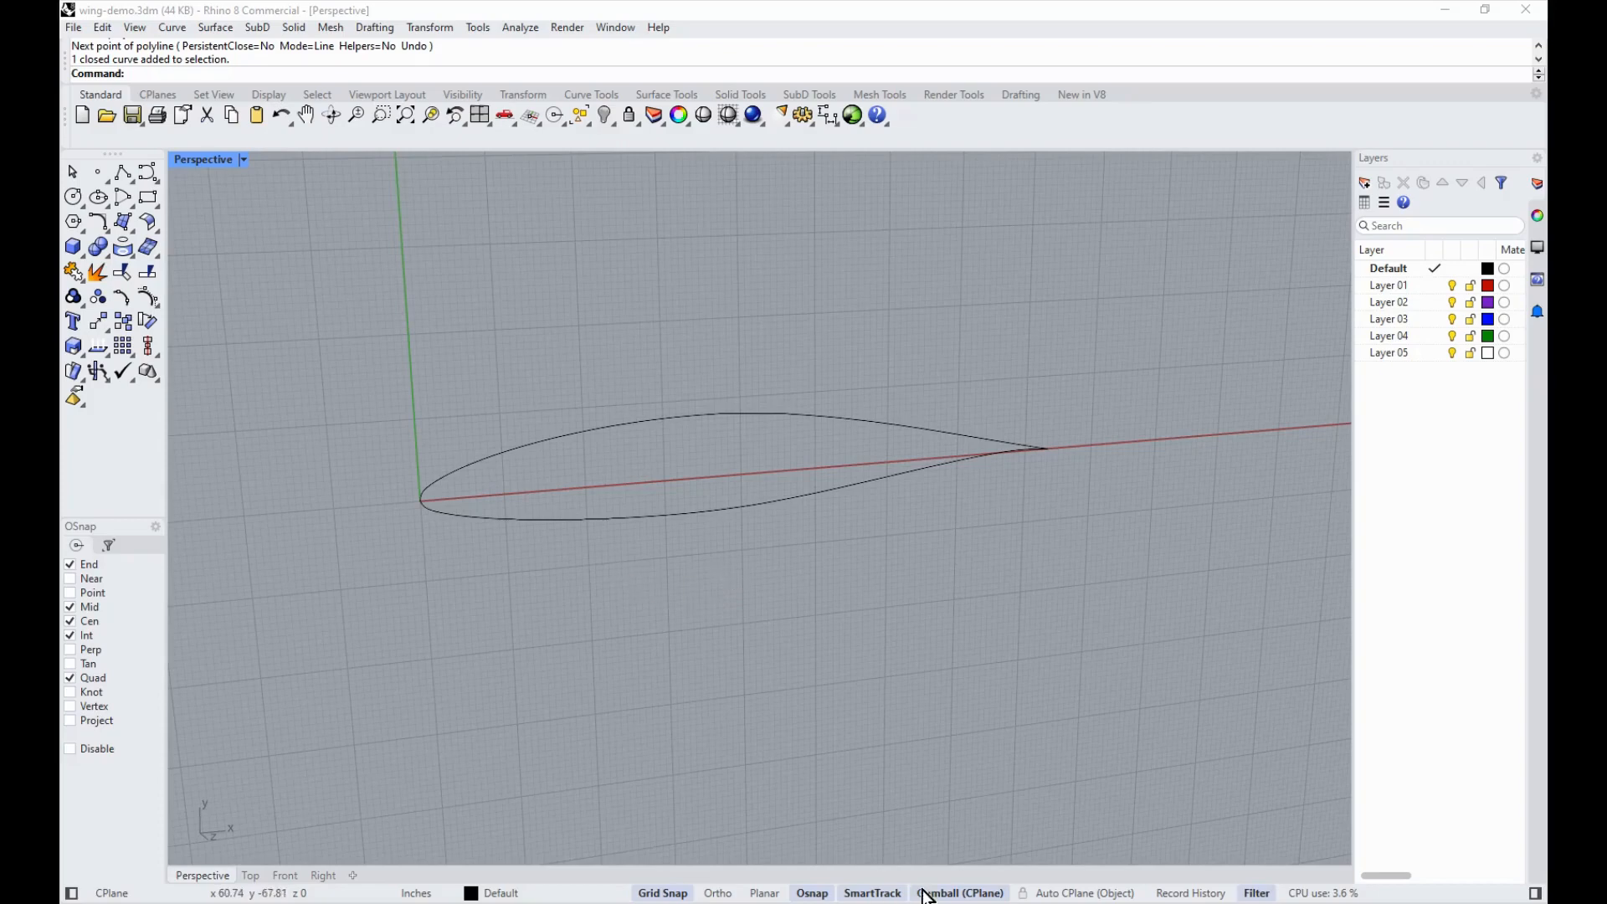
key("alt+Tab")
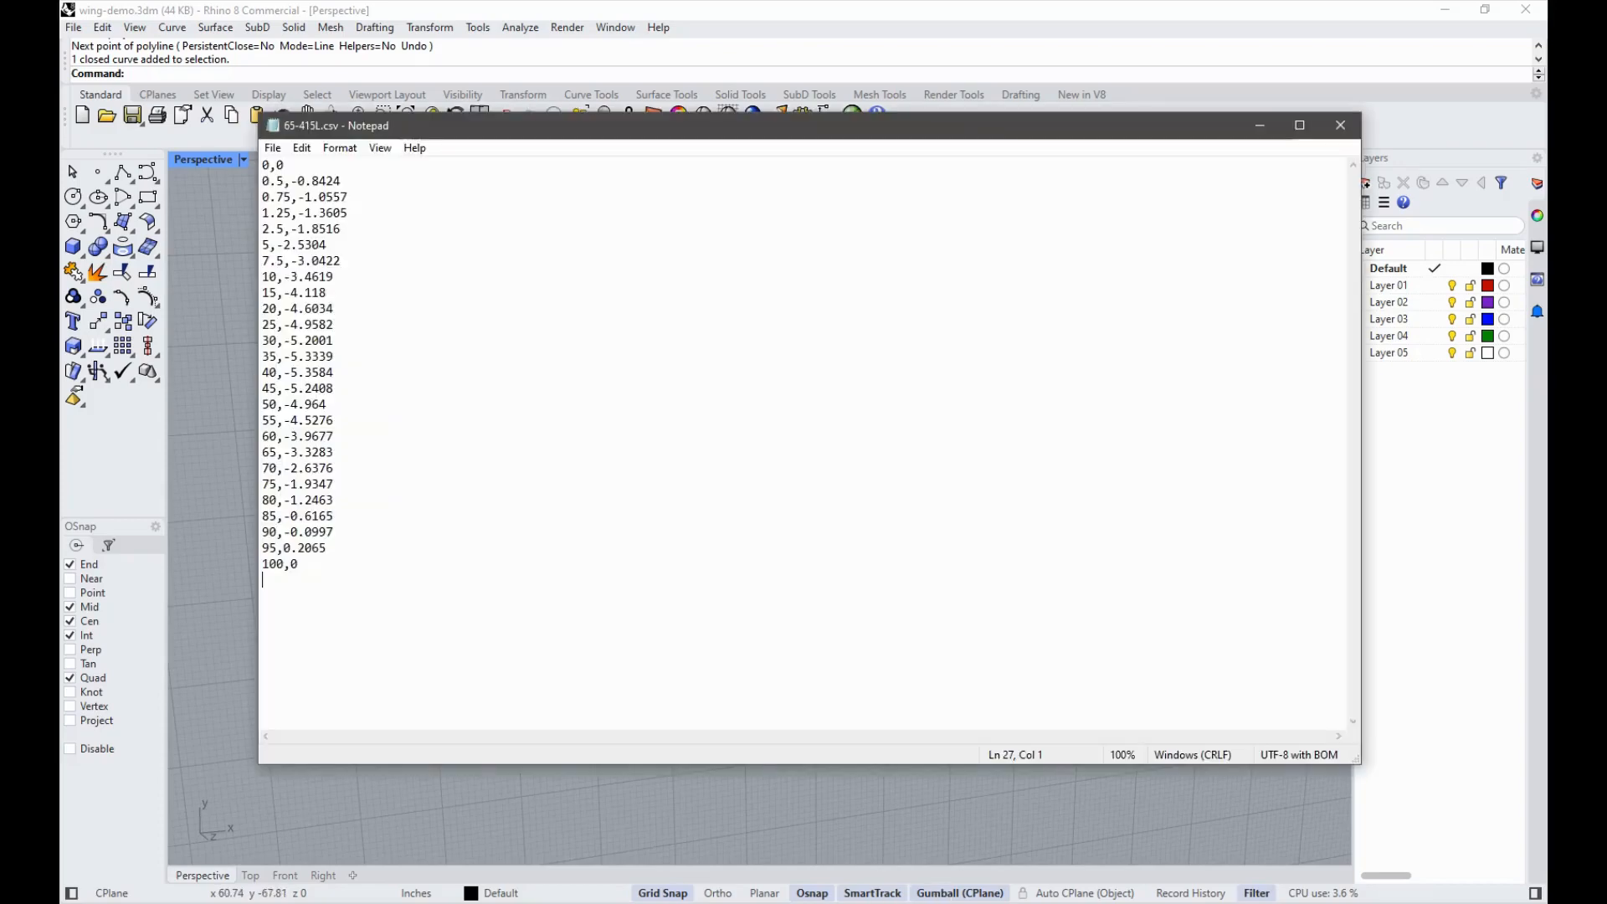
left_click(867, 821)
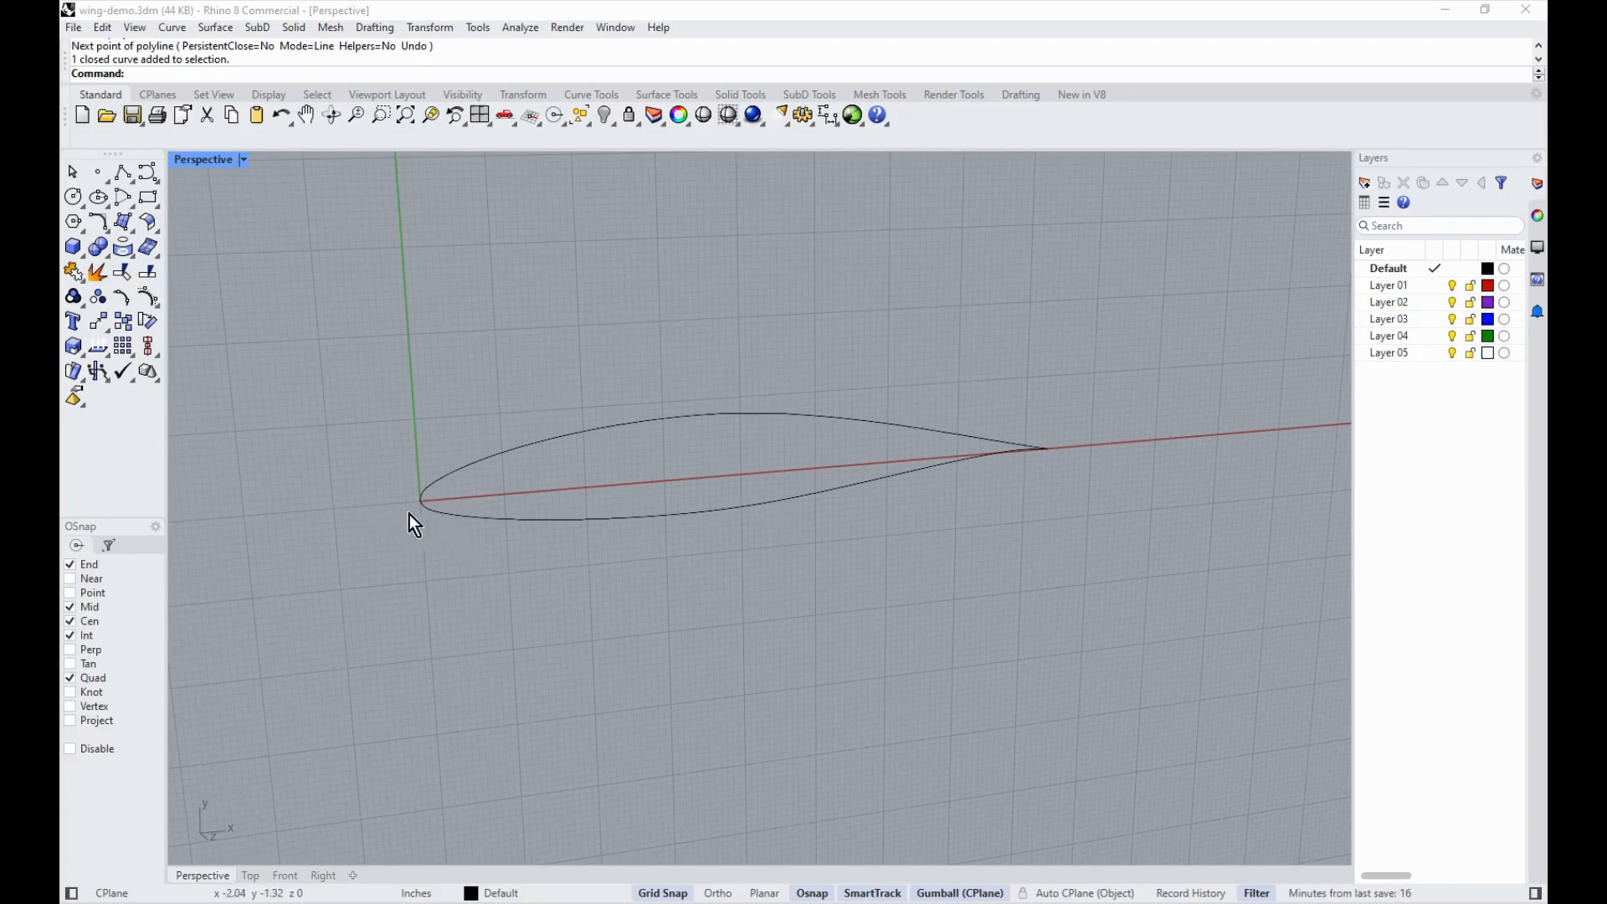
Step: Scale the closed airfoil curve uniformly, using its leading edge at the origin as the base point
scroll(469, 600, "up", 3)
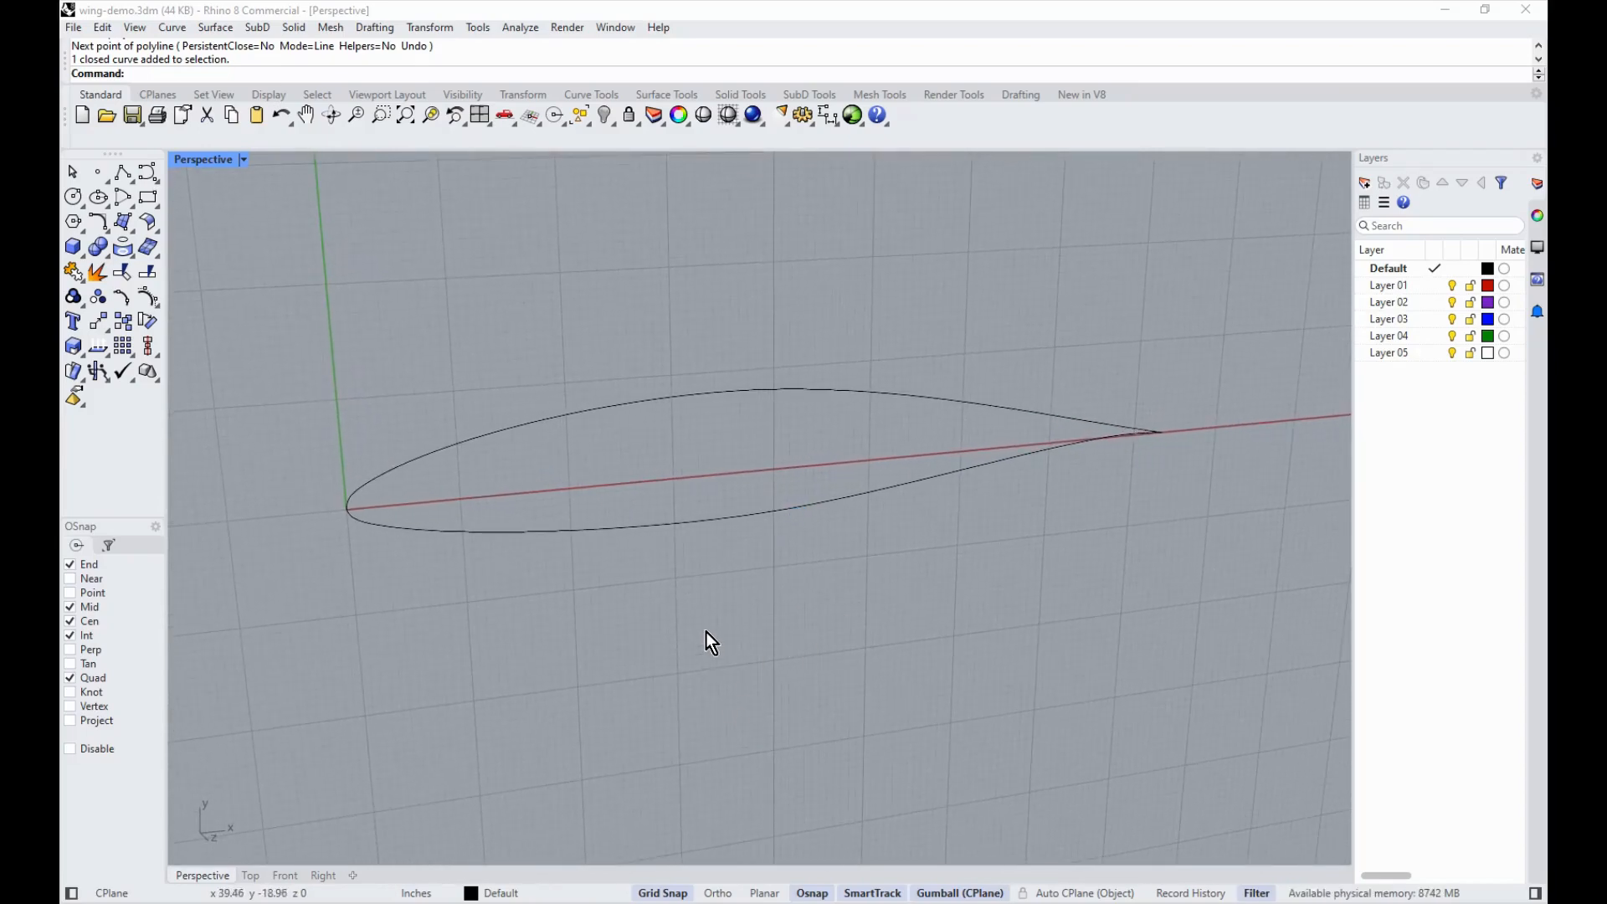
scroll(664, 737, "down", 3)
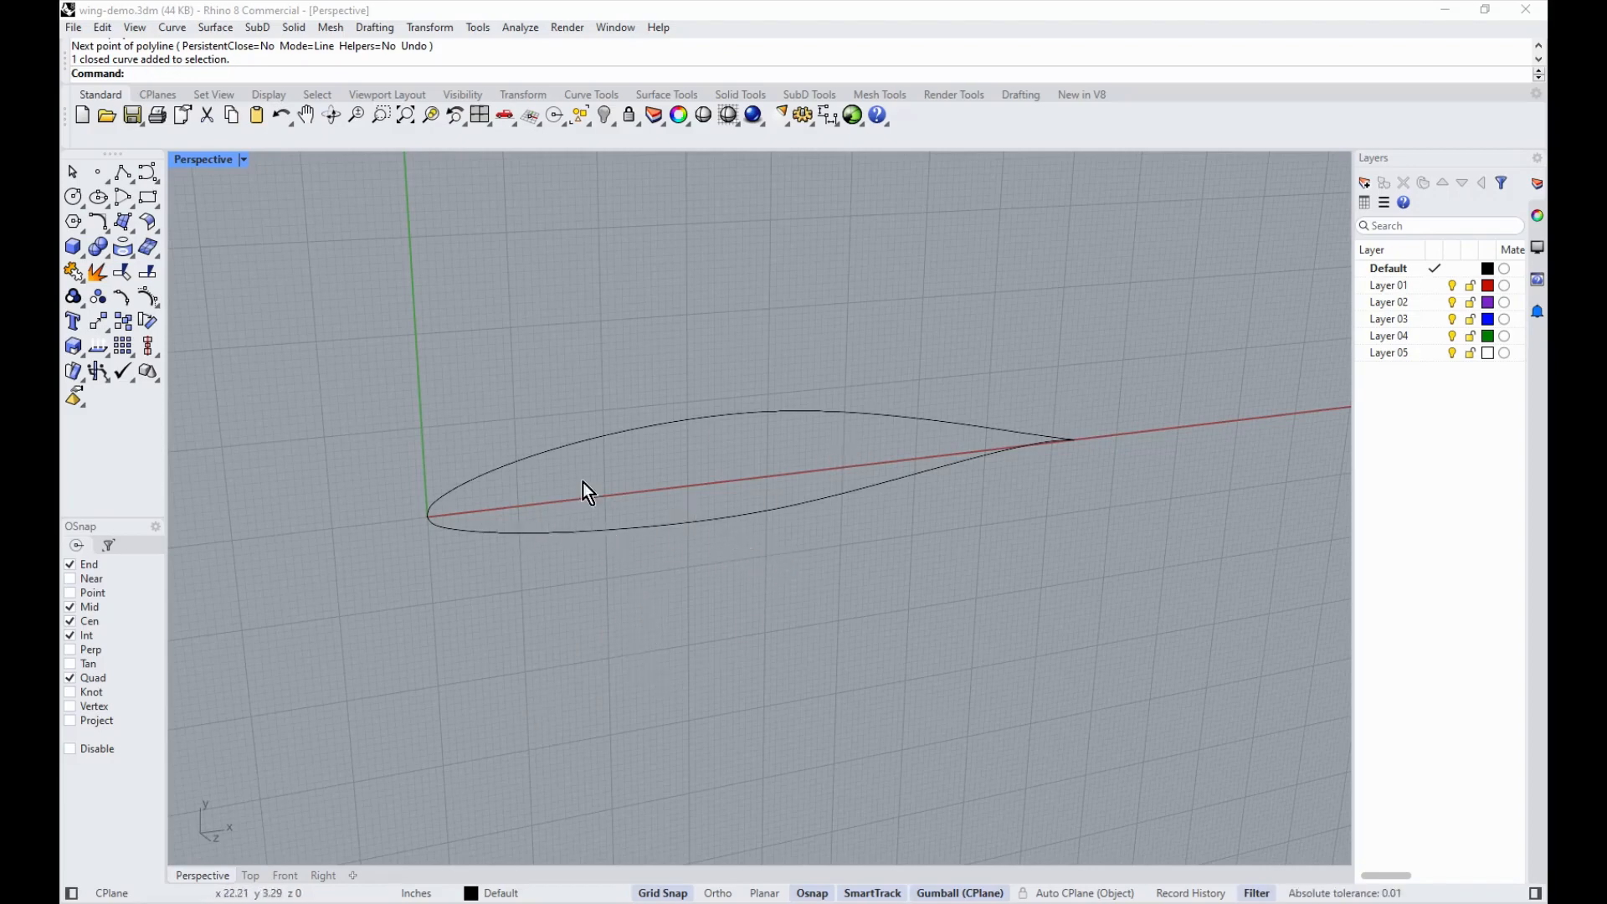
right_click_drag(618, 419, 695, 601)
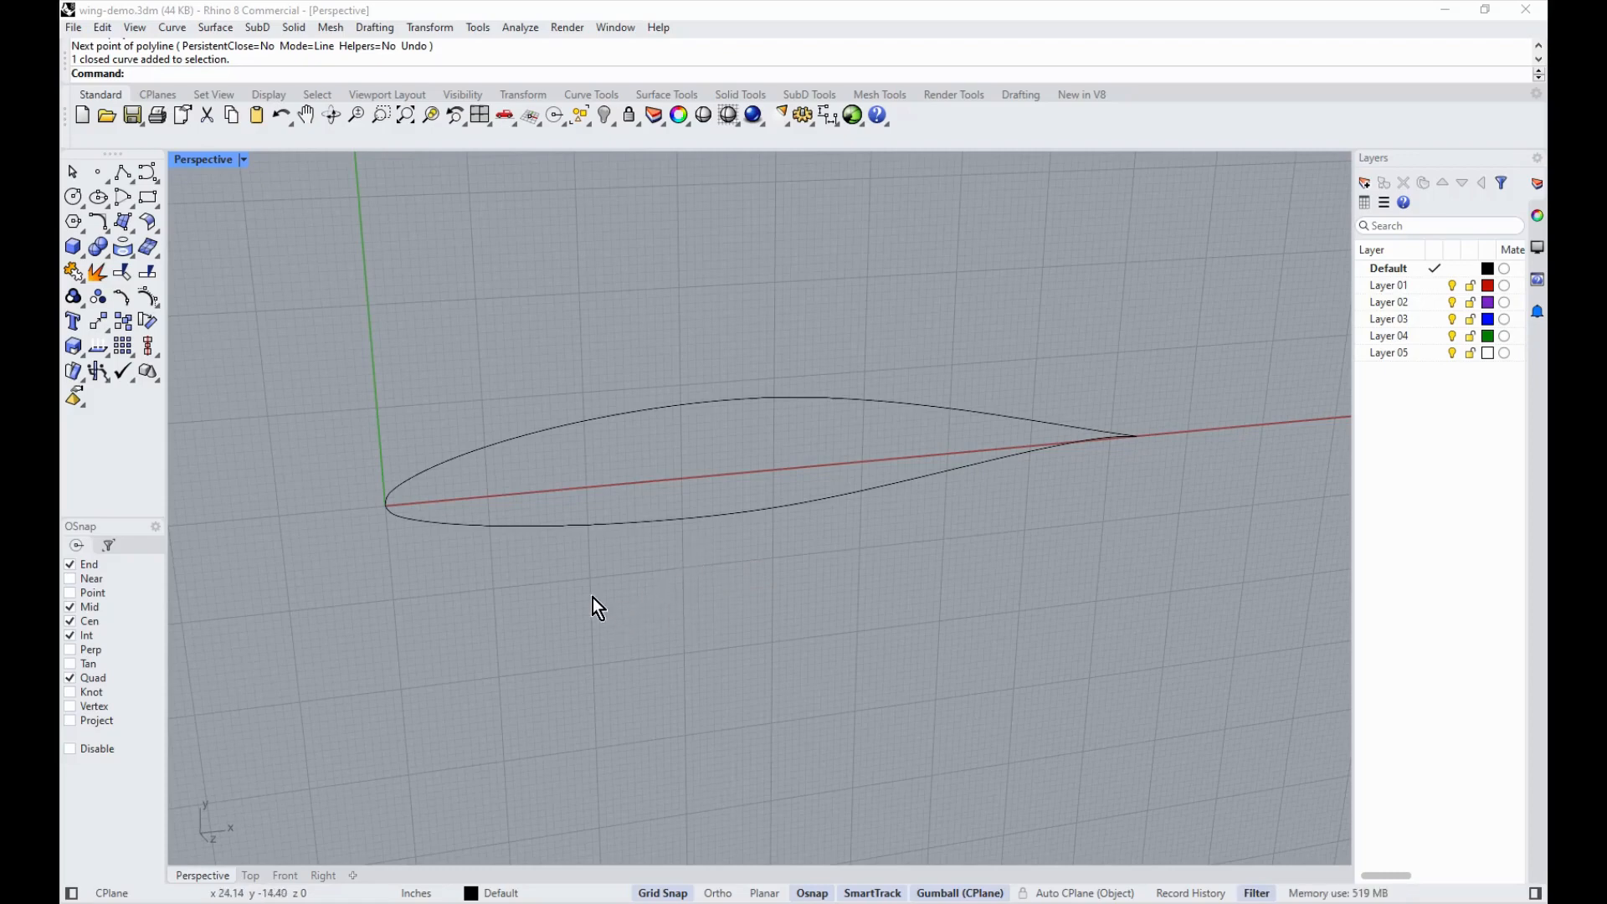
key("Return")
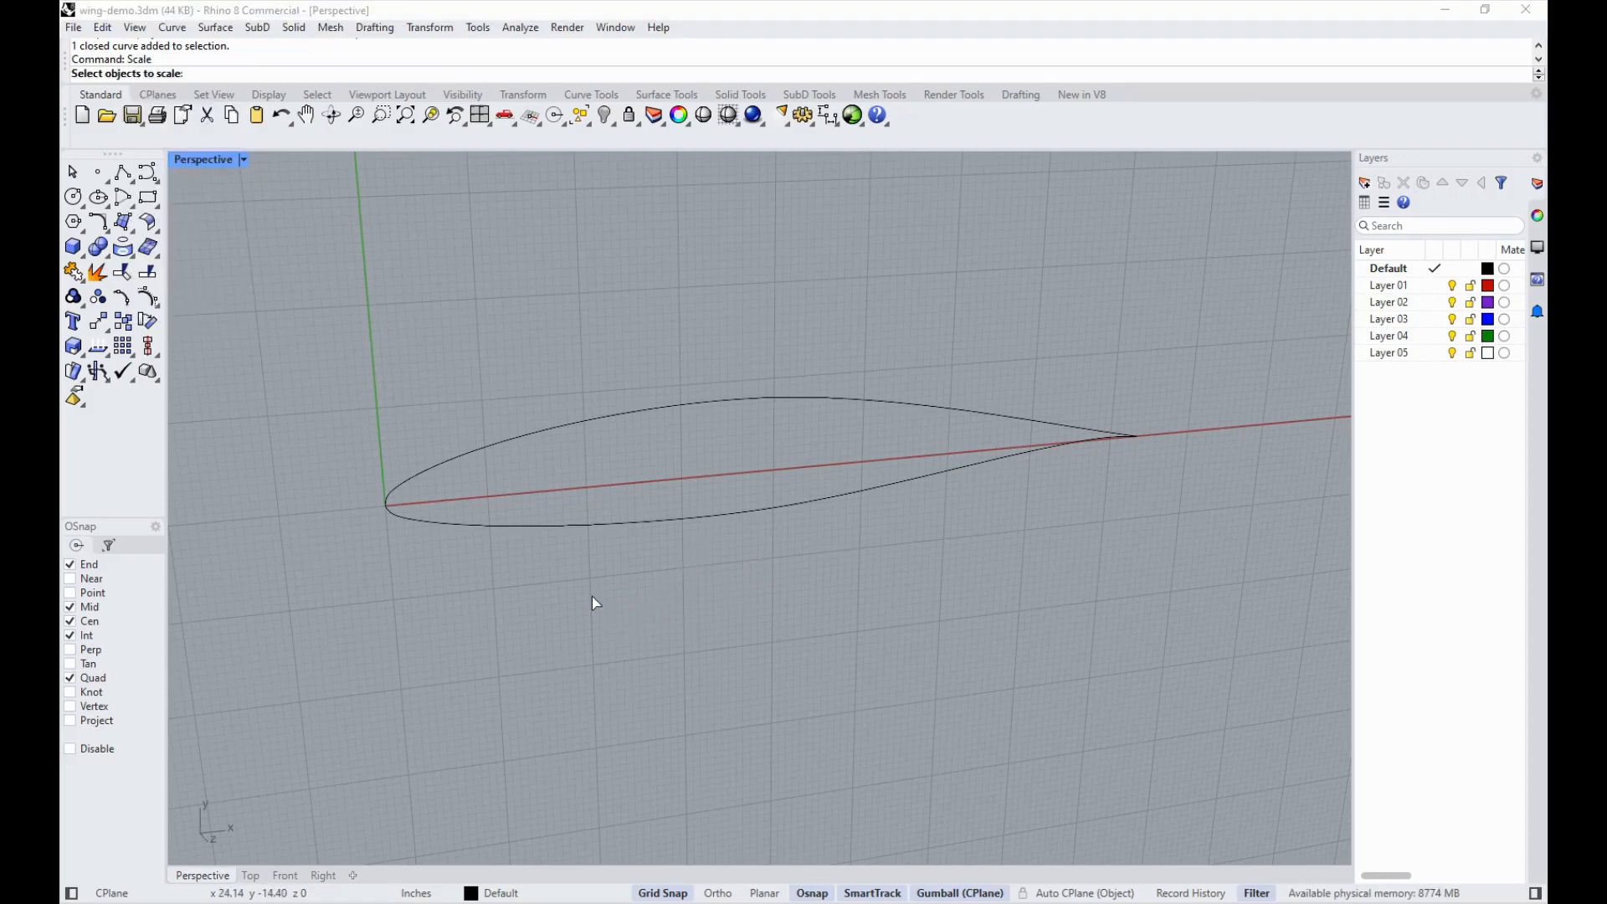
left_click_drag(519, 596, 287, 355)
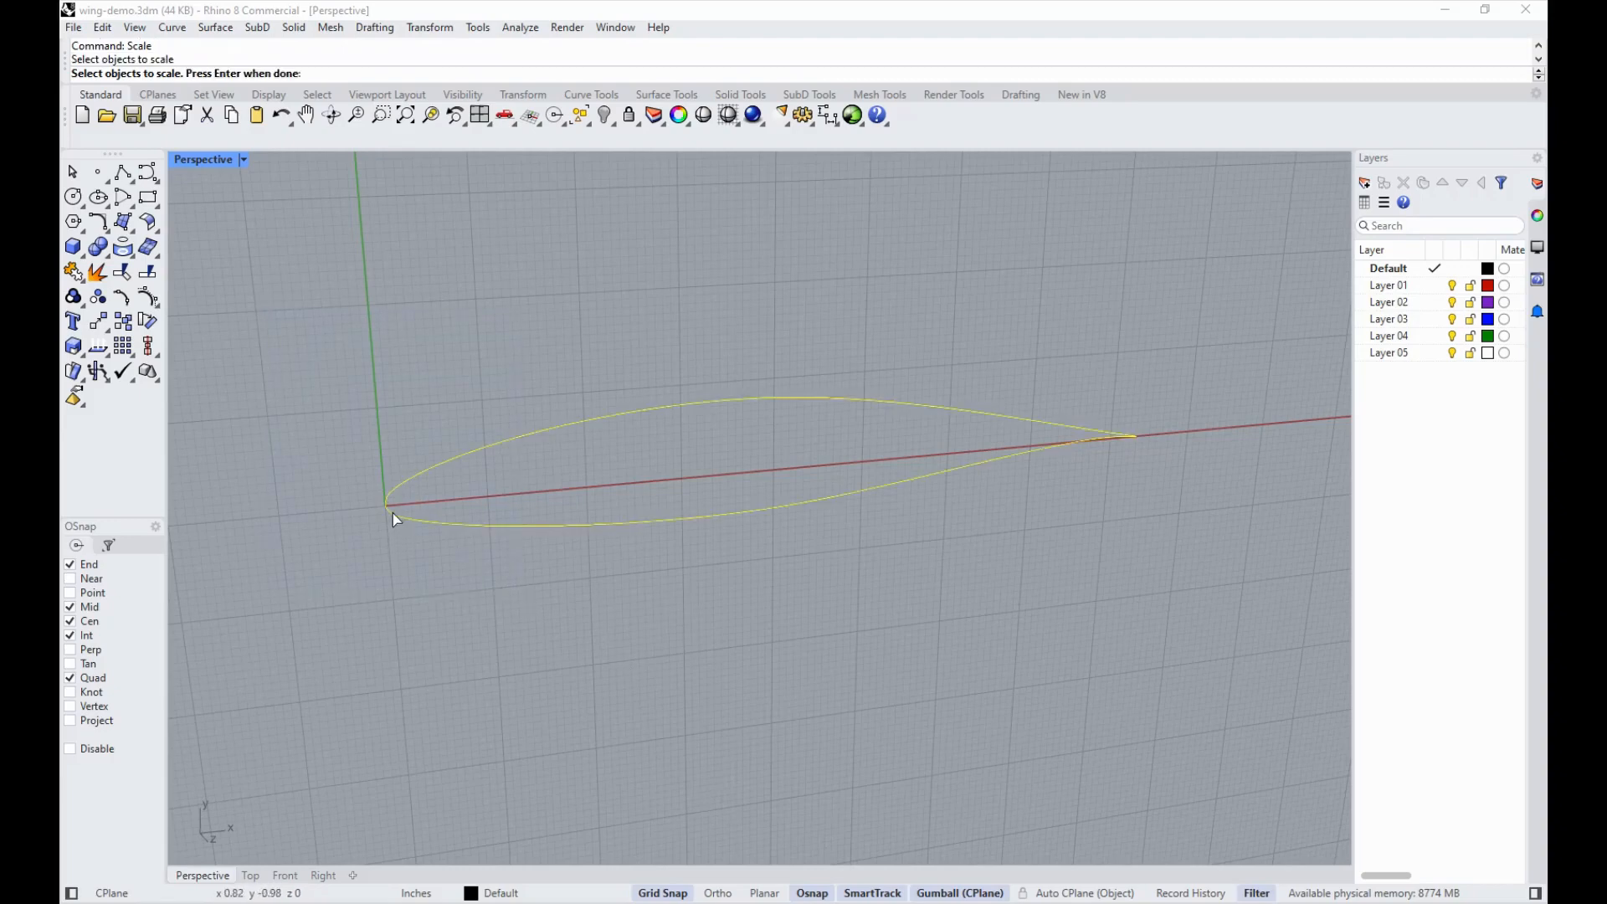
key("Return")
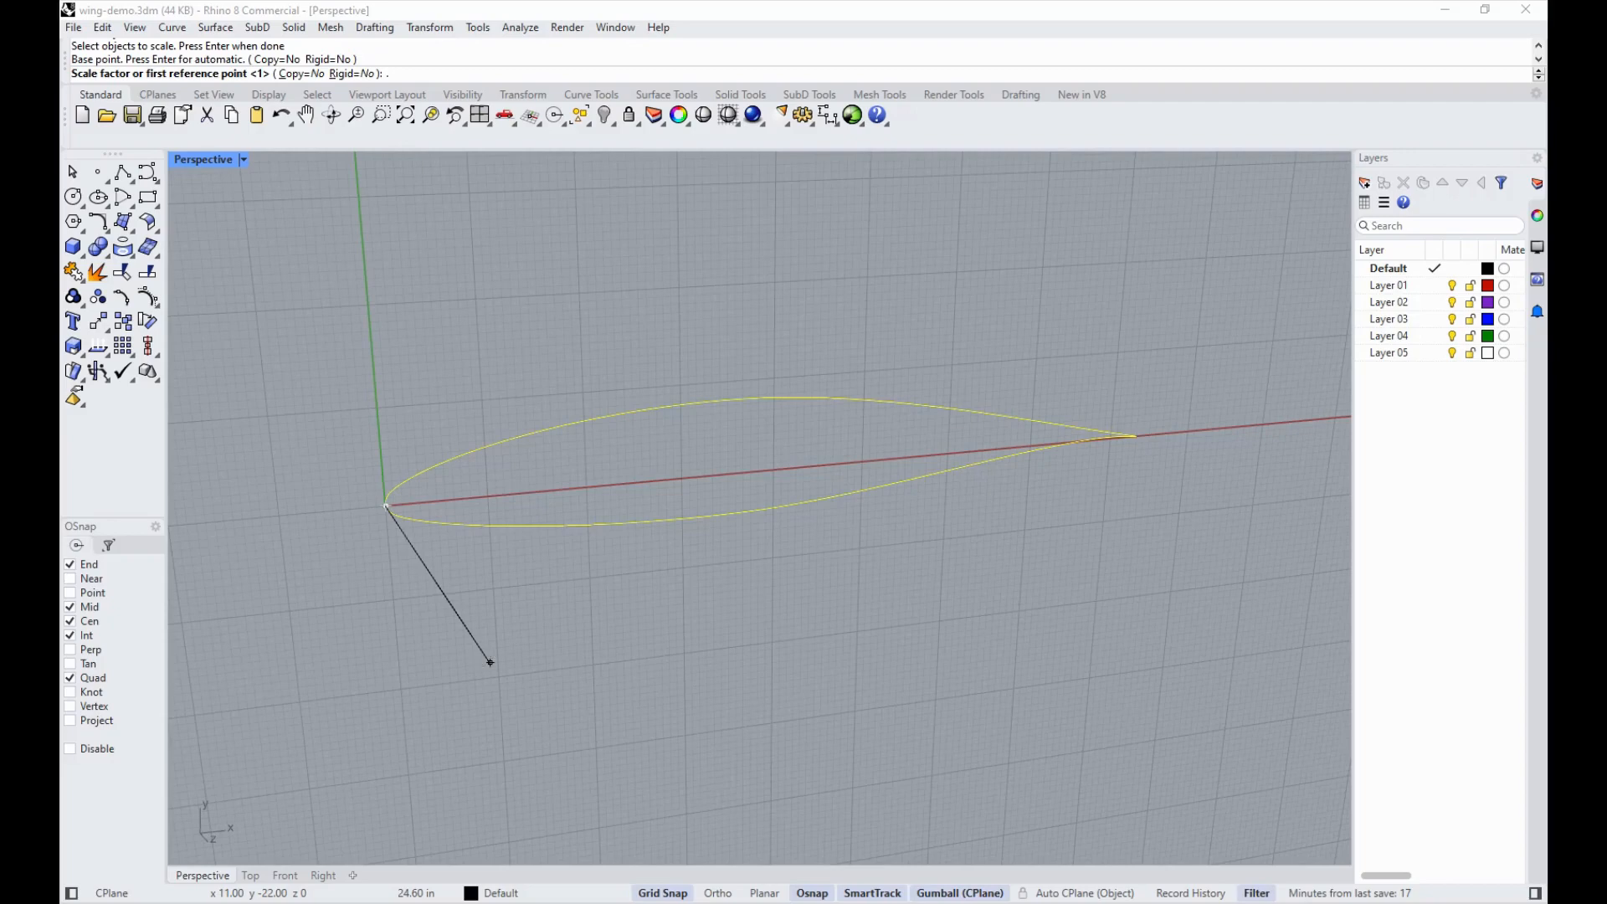
key("Return")
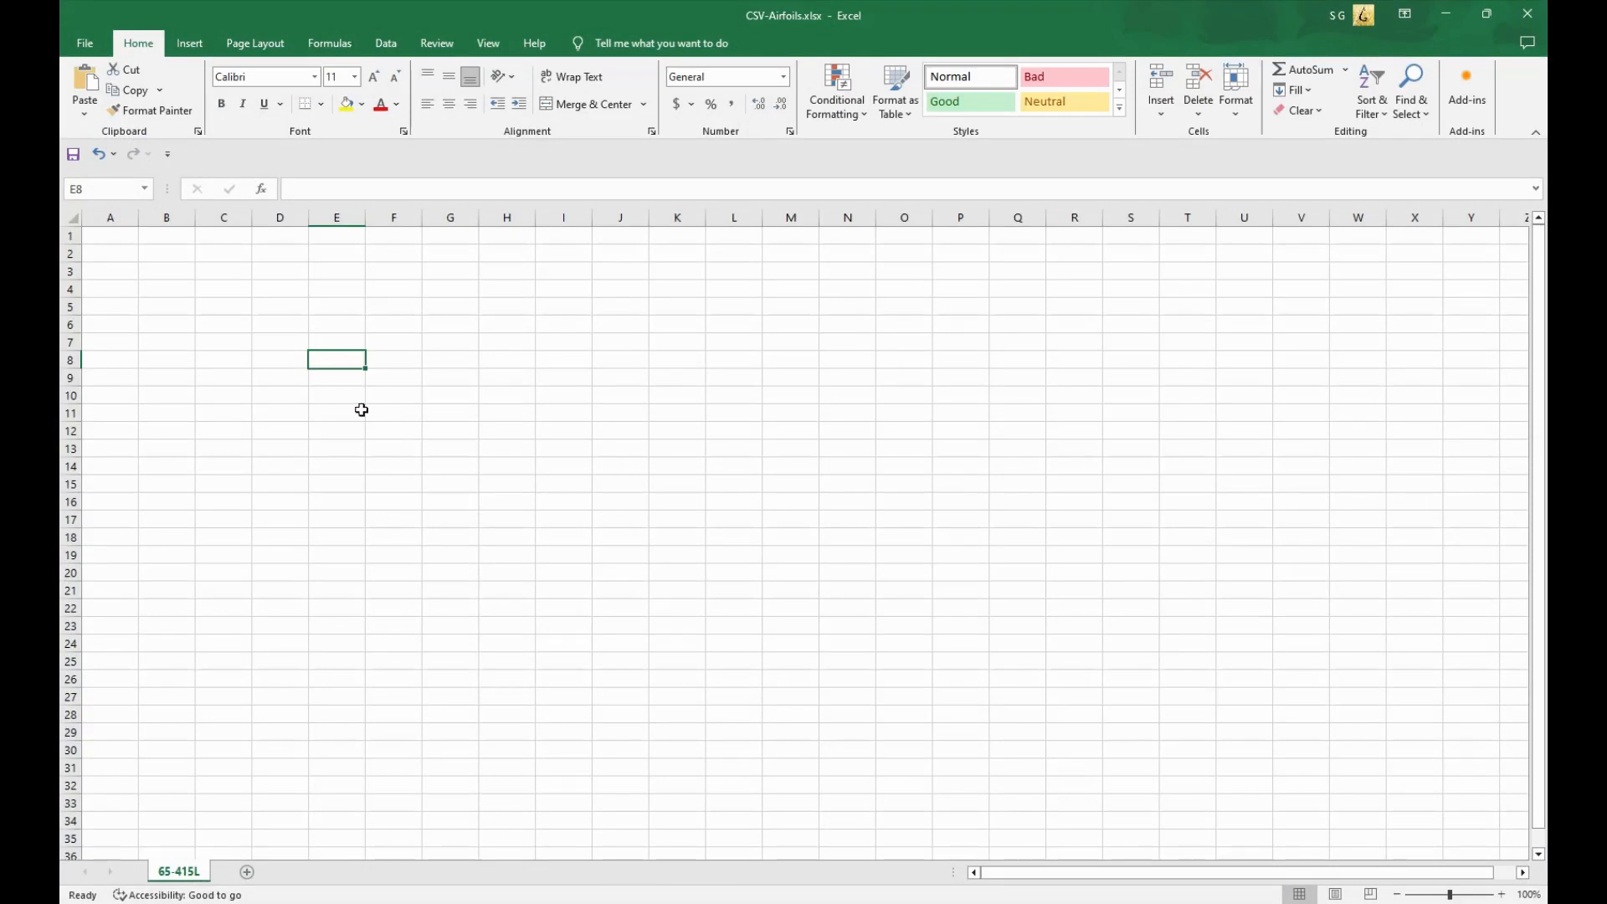
Step: In the CSV-Airfoils.xlsx workbook in Excel, enter 100 in cell E8 and 55 in cell E9
type("100")
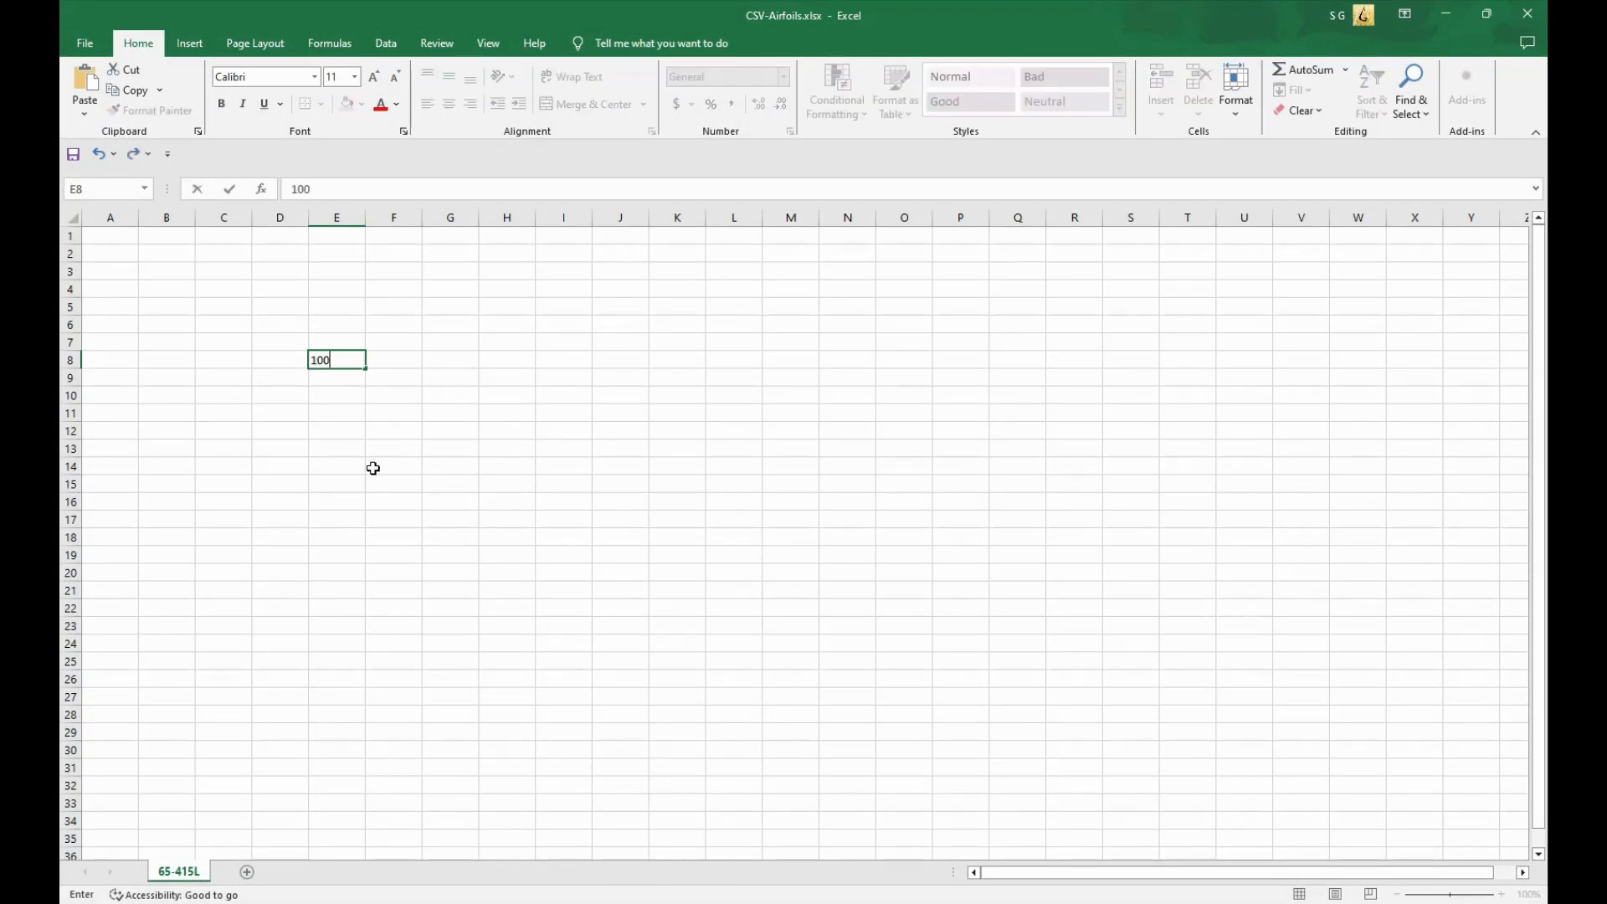
key("Return")
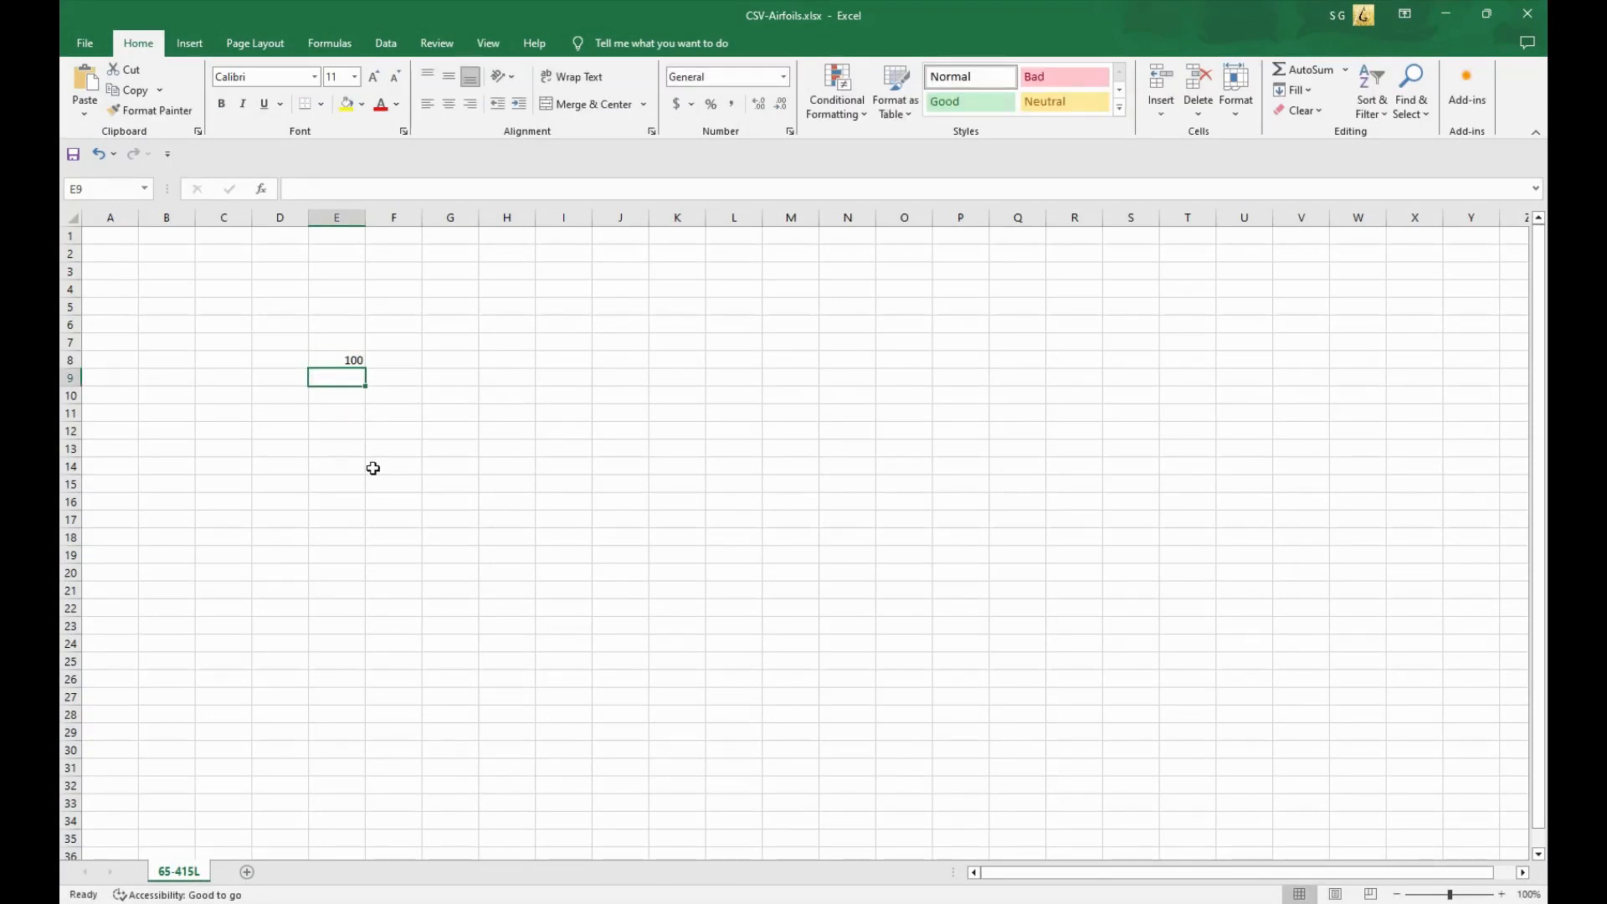
type("55")
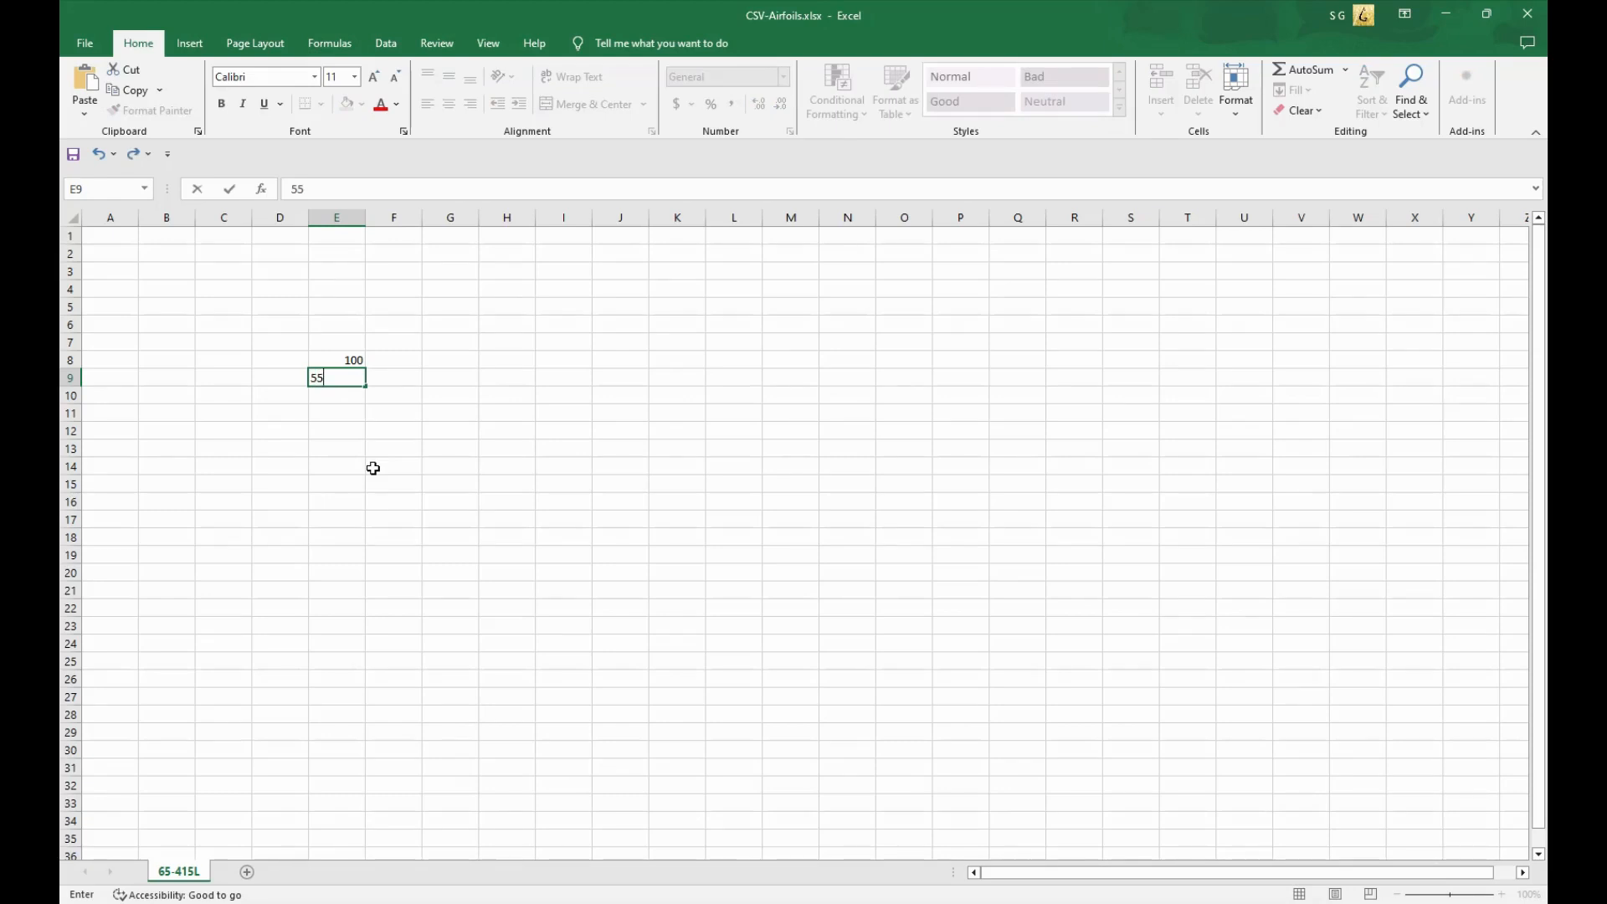
key("Return")
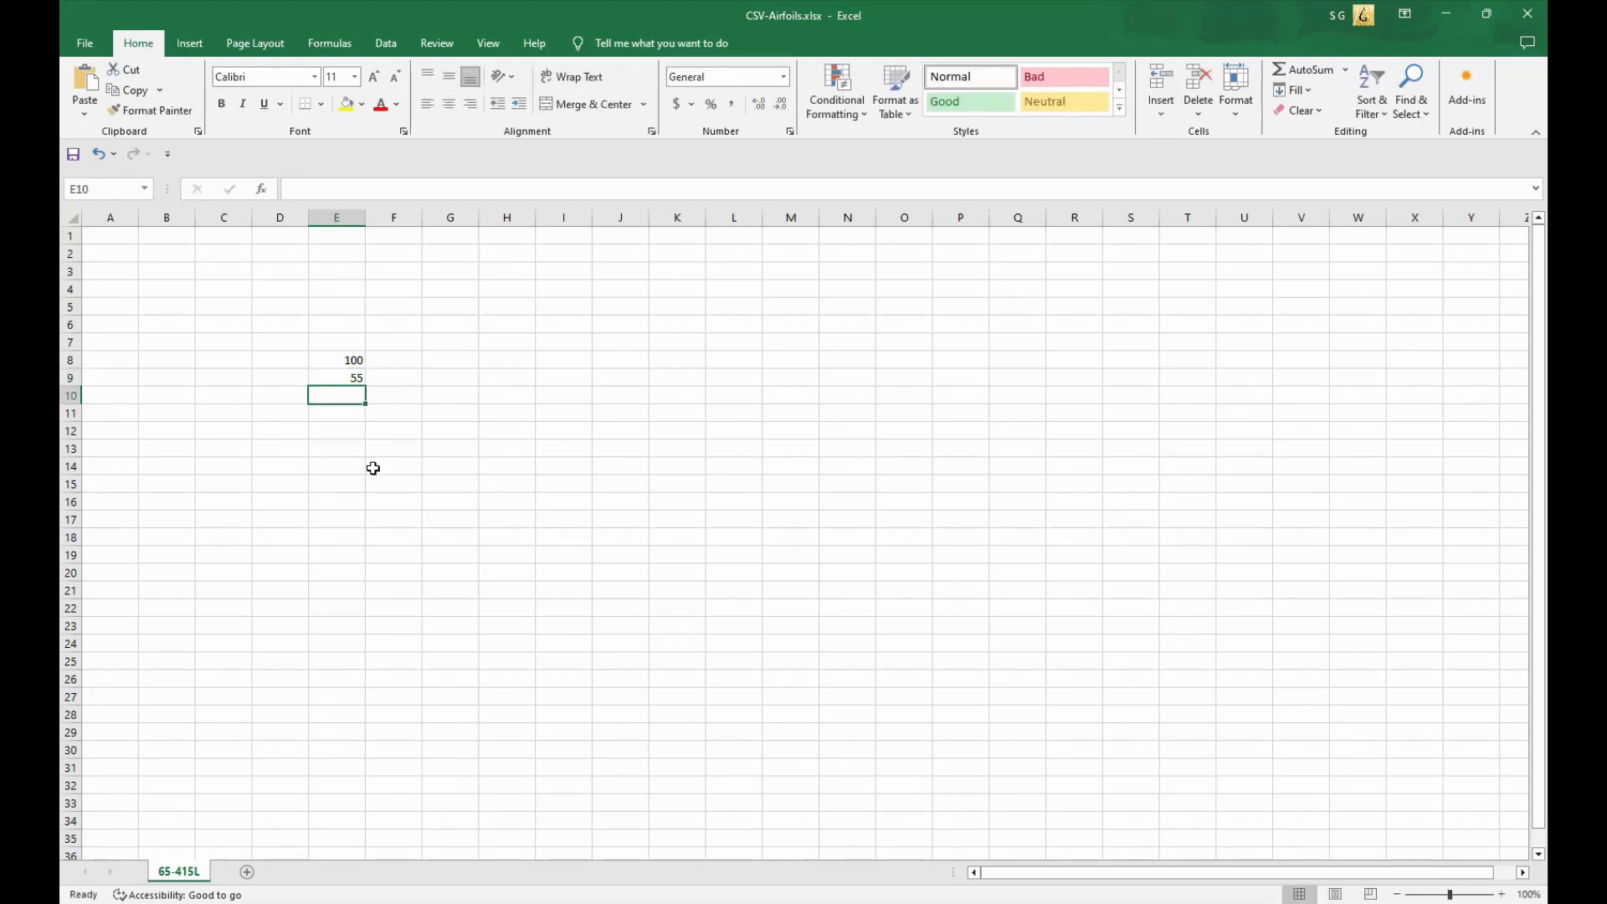
Step: Enter a formula in cell E11 that divides E9 by E8 to calculate the scale factor
key("Return")
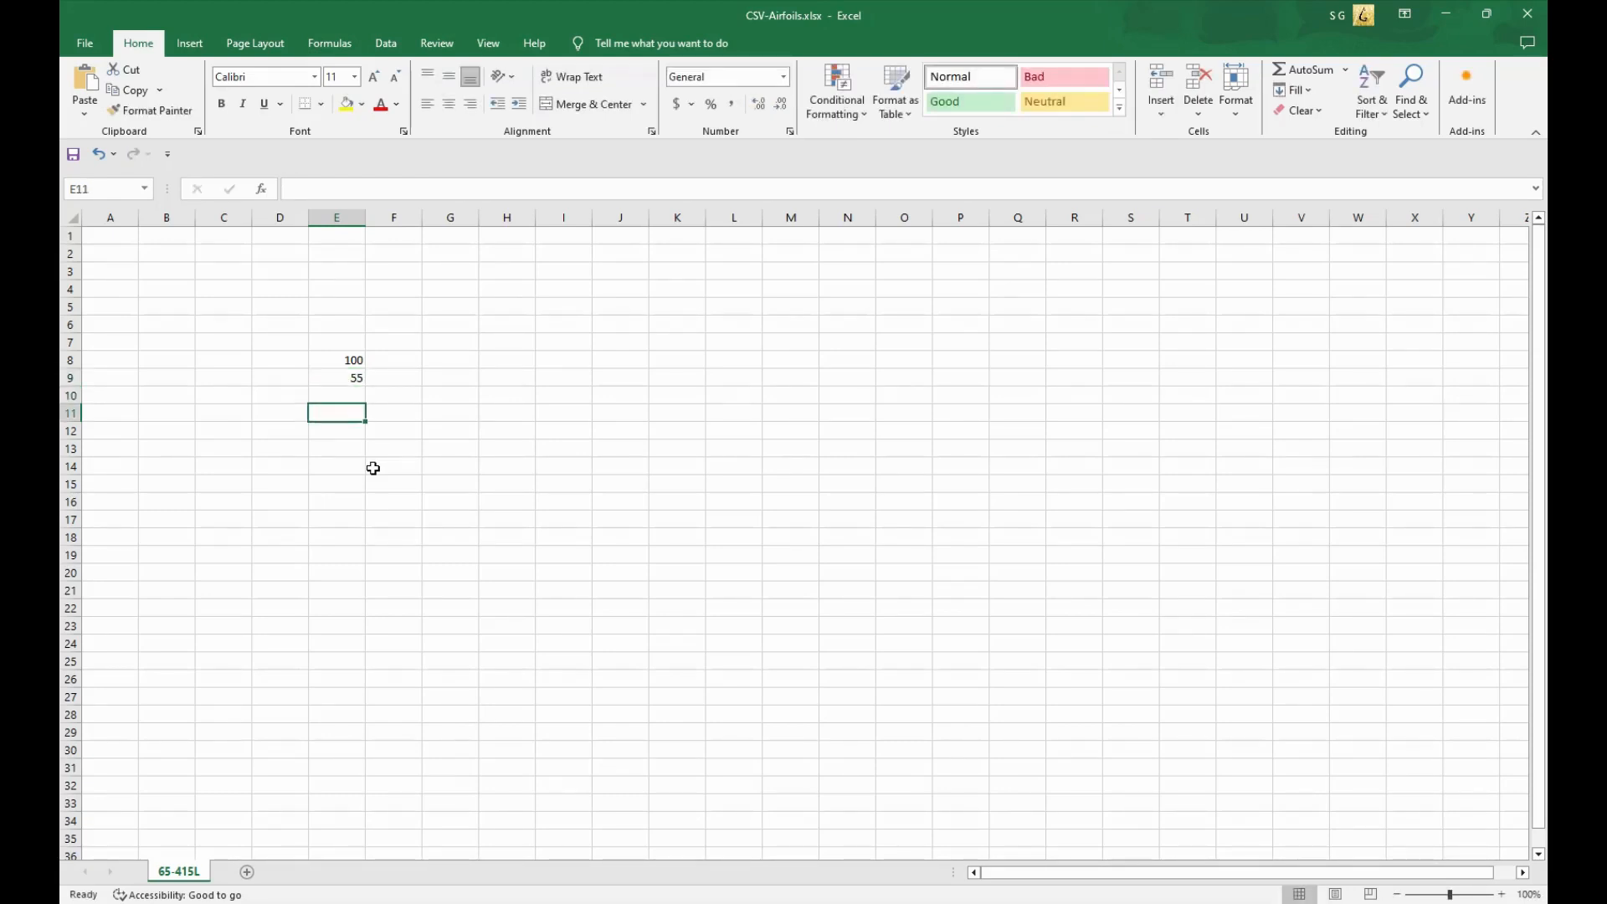
type("=")
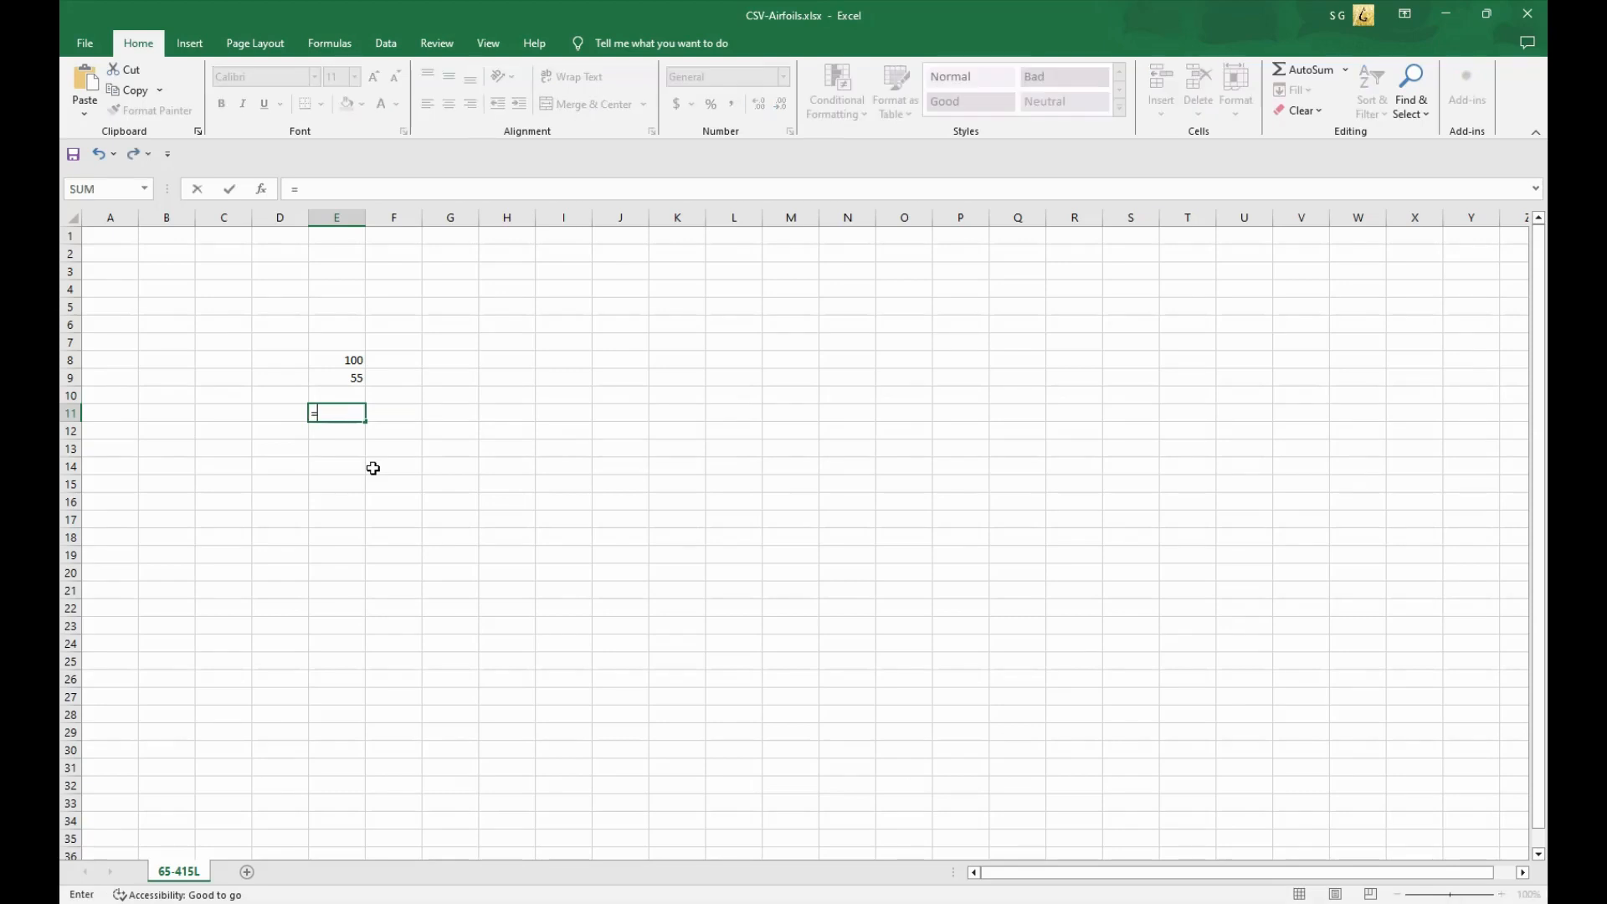
left_click(337, 366)
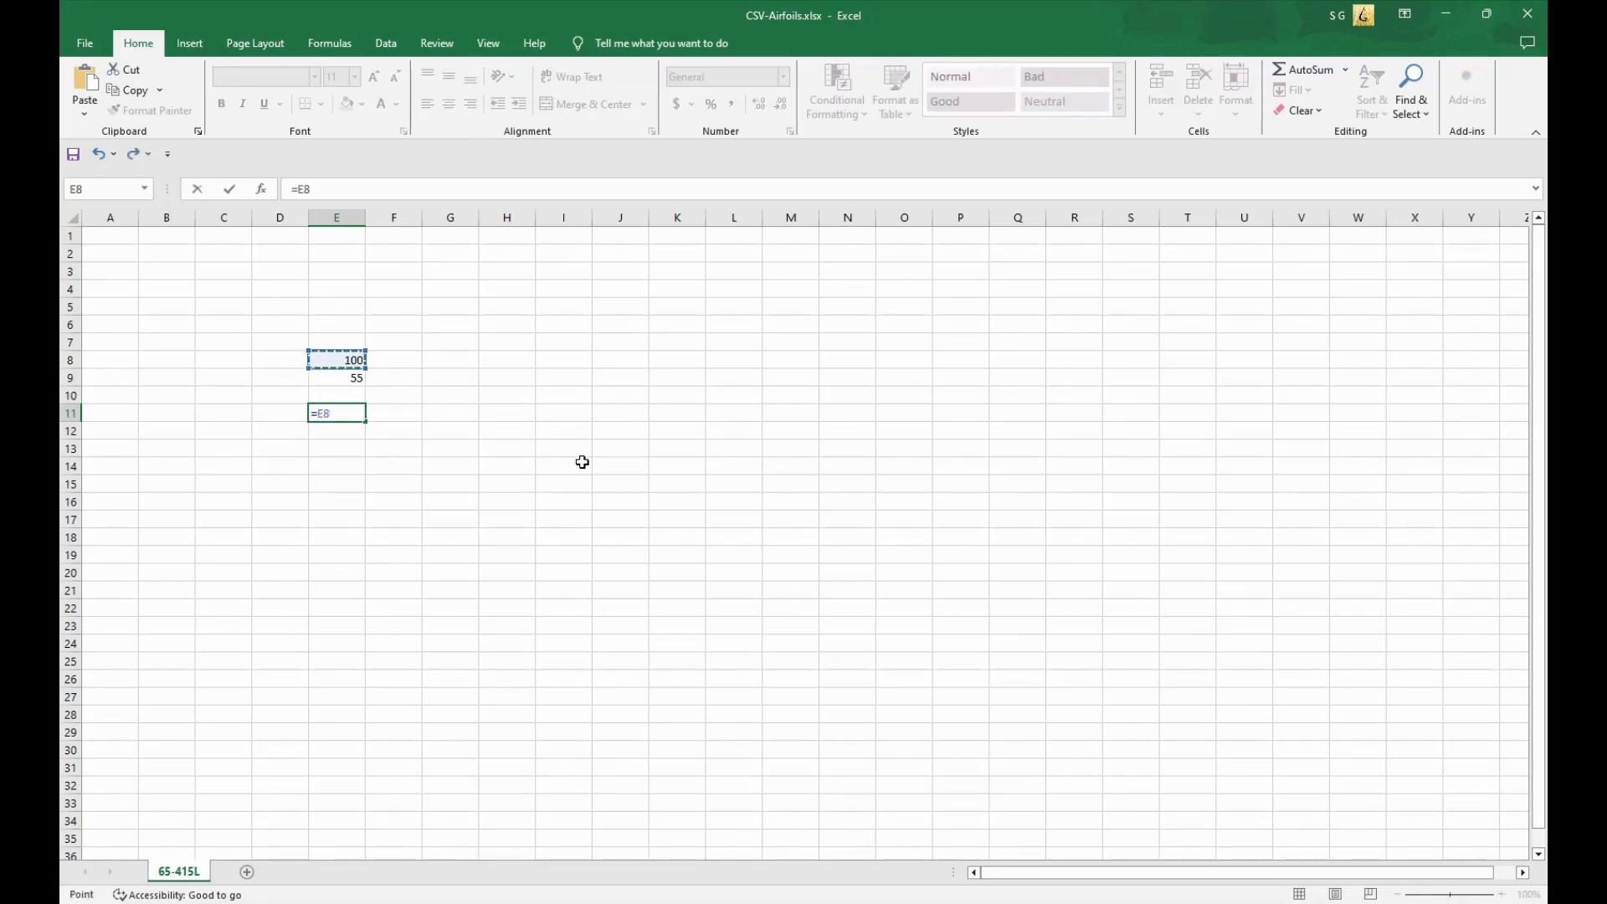
key("BackSpace")
key("BackSpace")
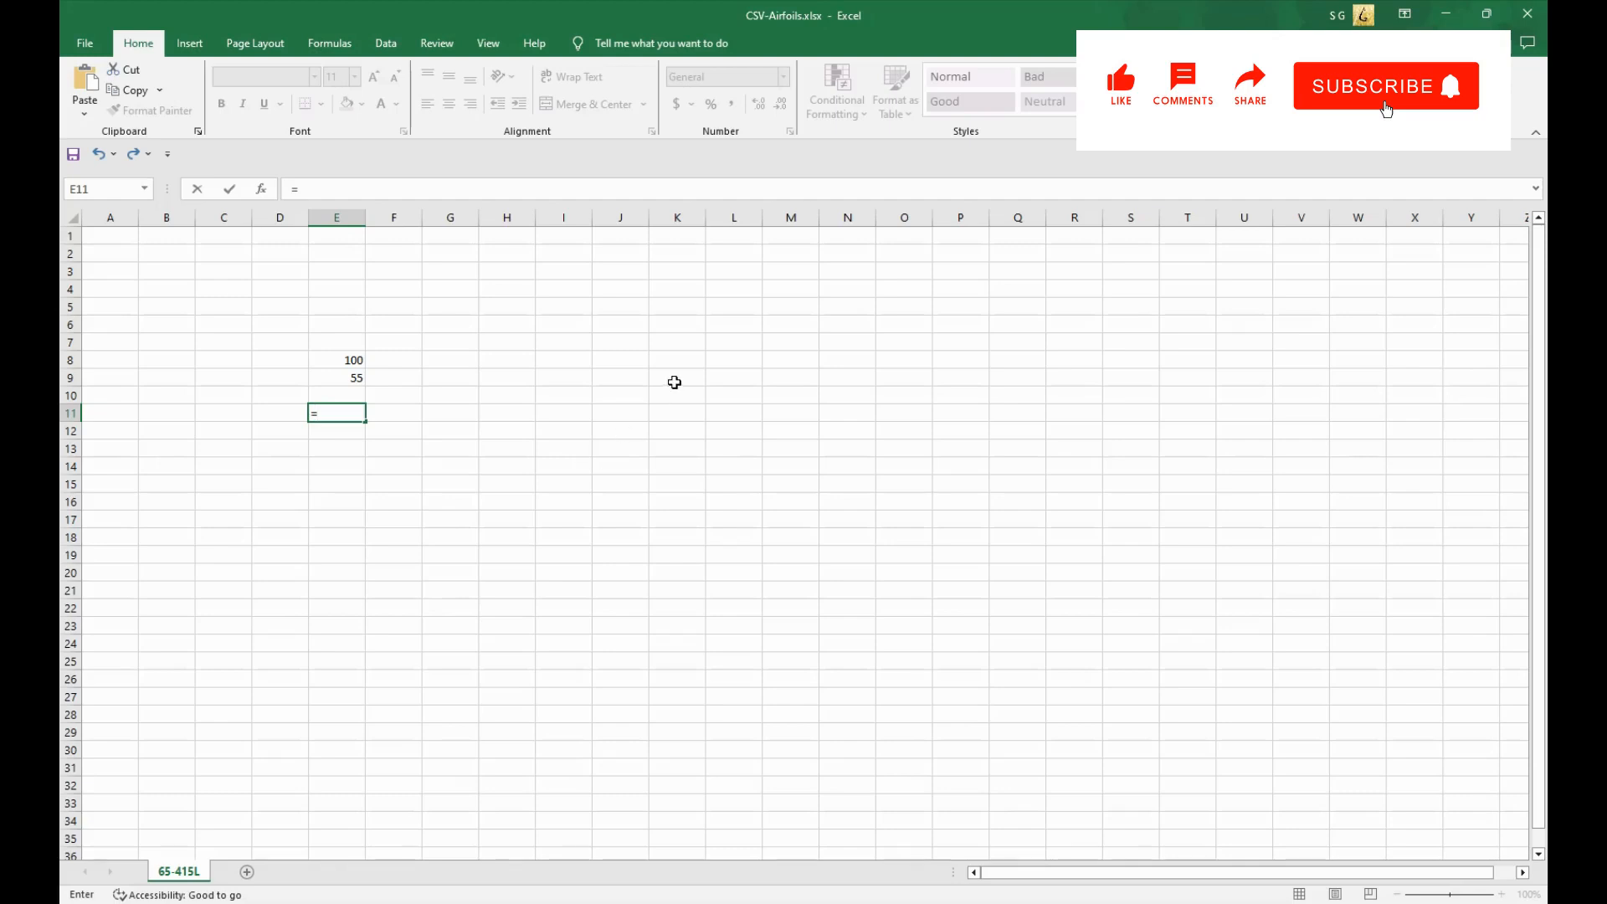
left_click(336, 378)
type("/")
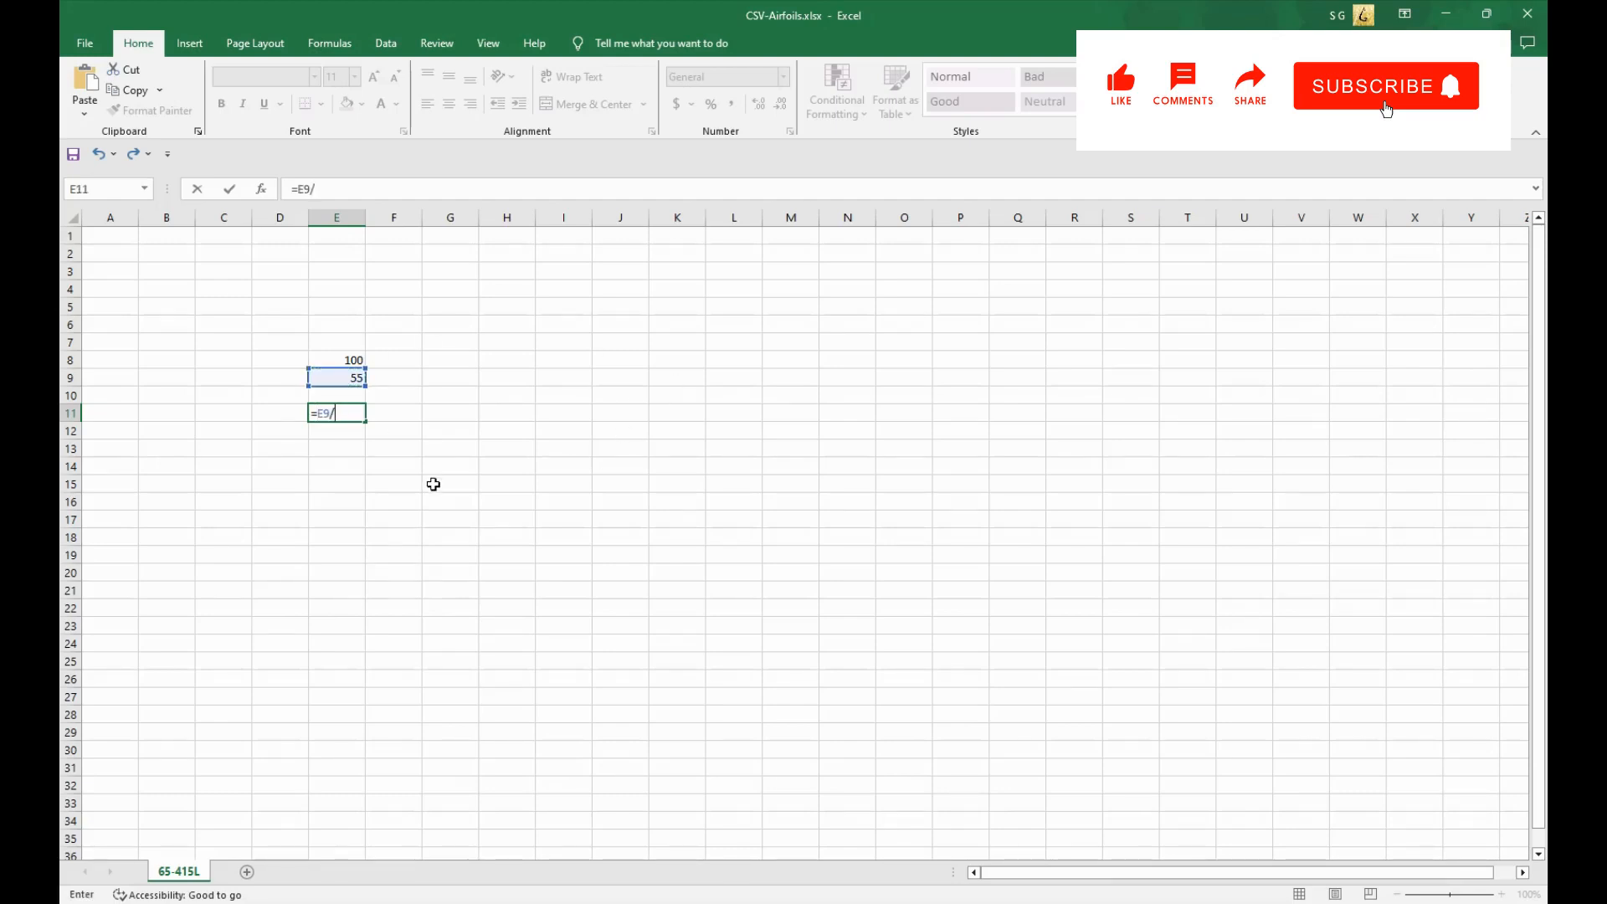
left_click(345, 360)
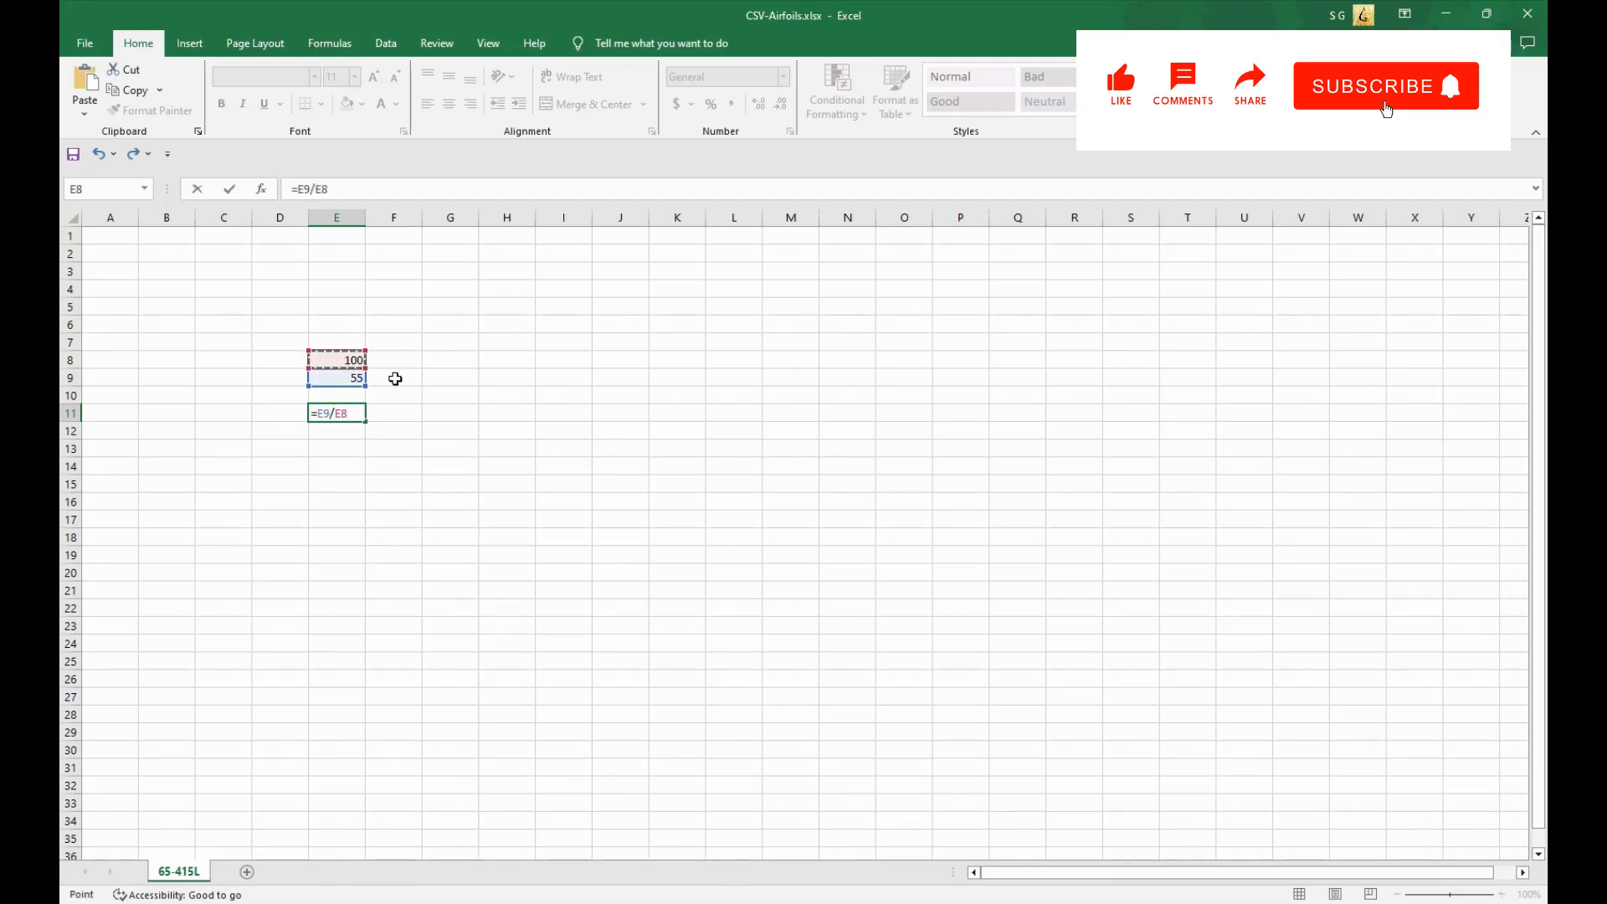
key("Return")
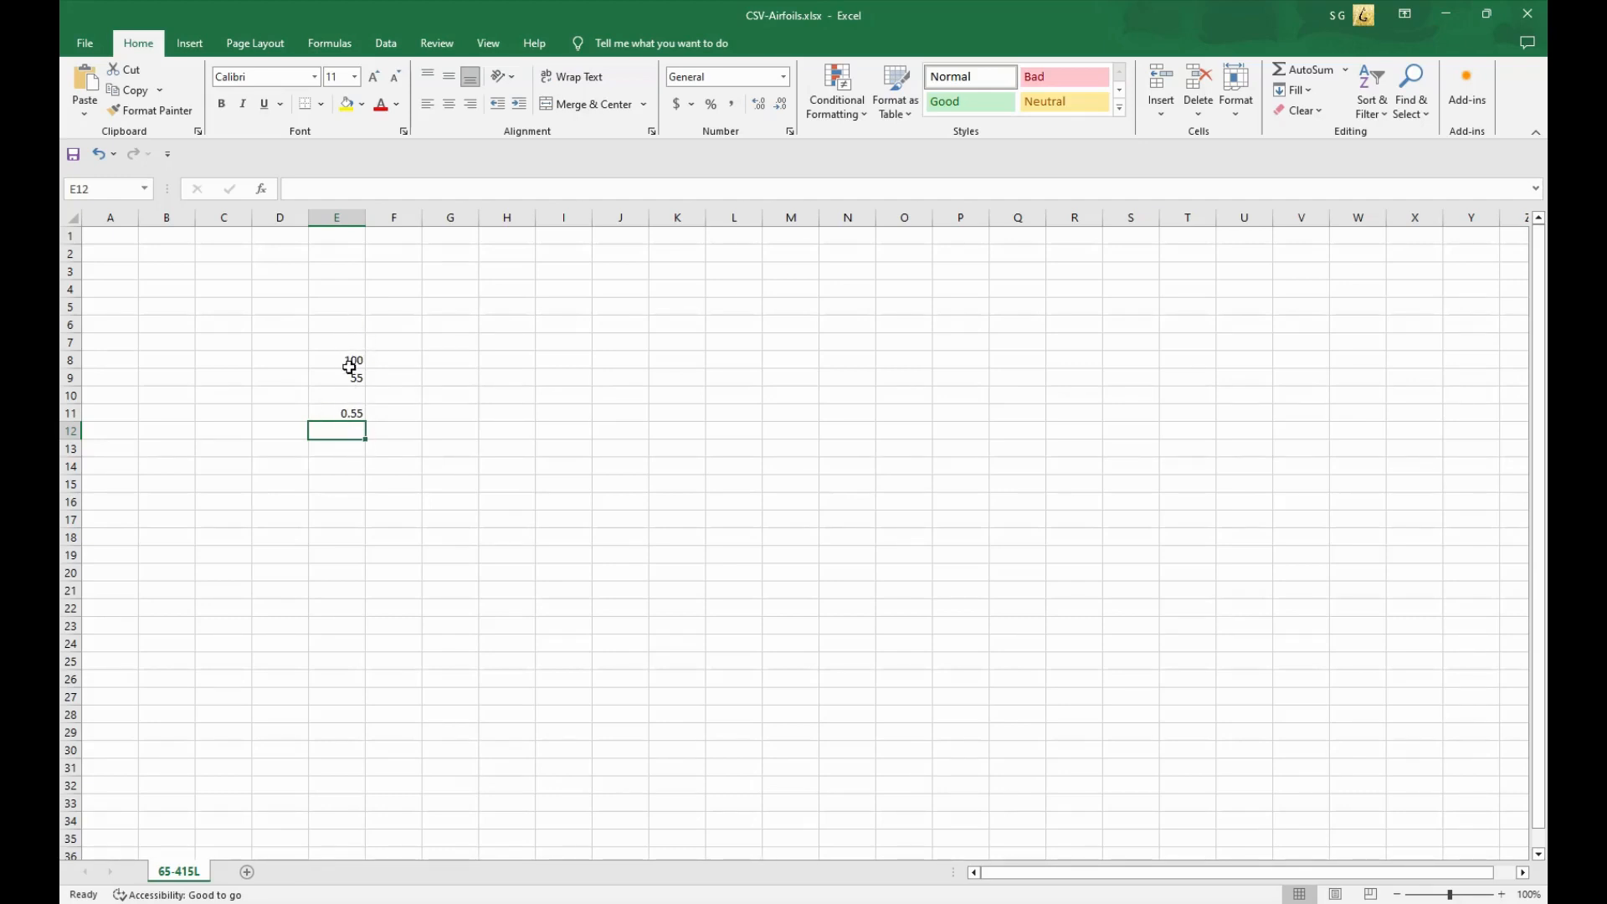
Step: Review the formula in cell E11 and return to the airfoil in Rhino
left_click(352, 412)
left_click(333, 188)
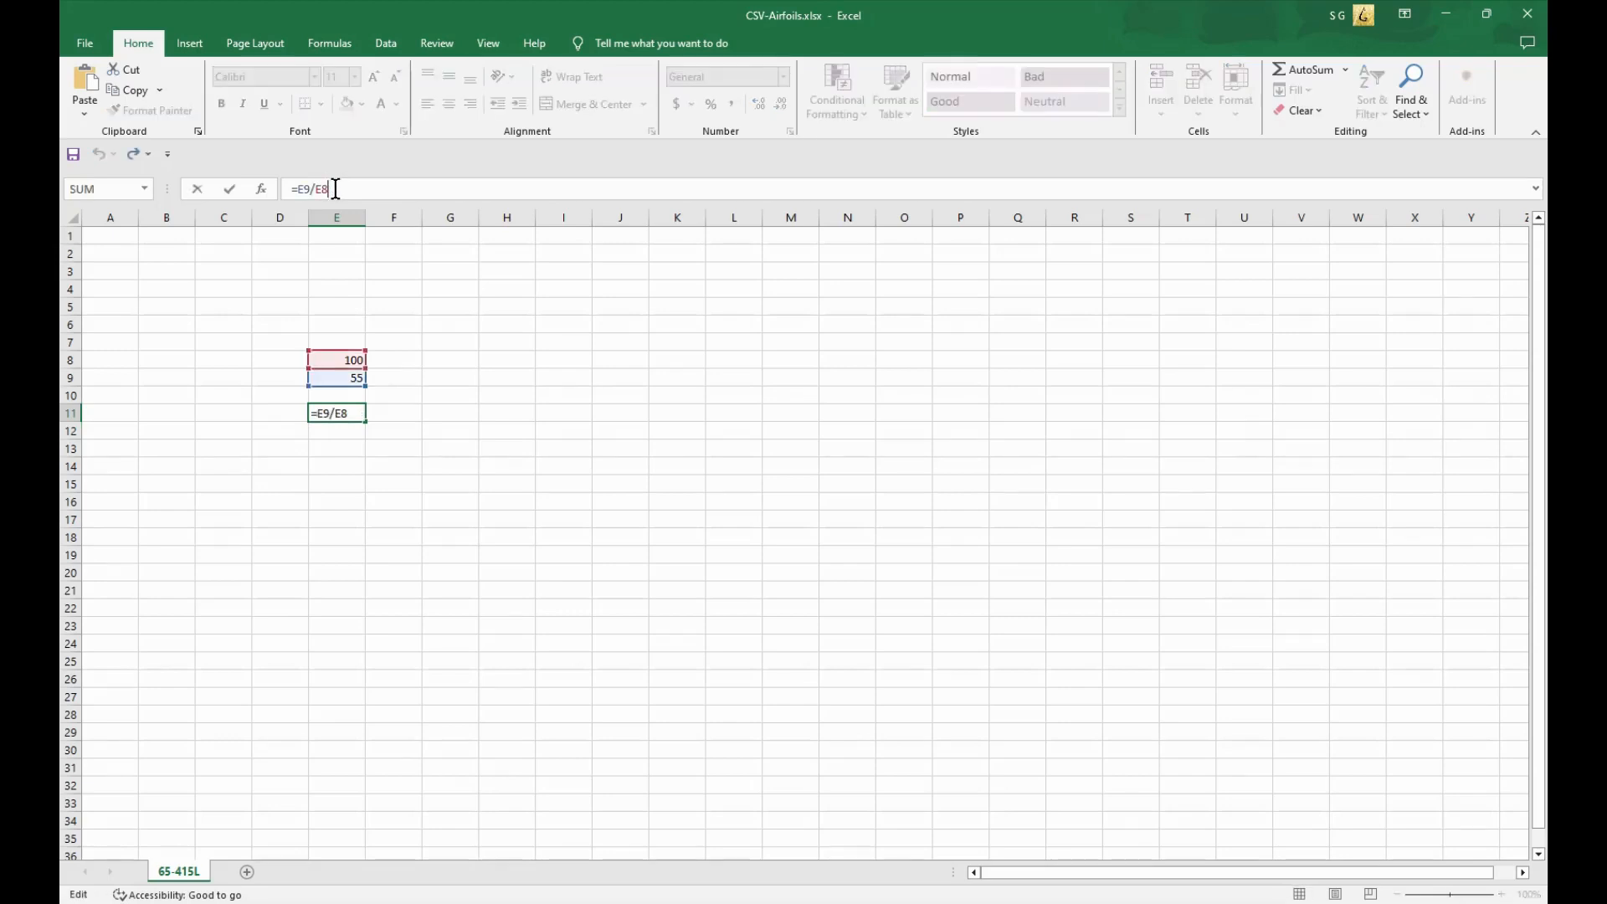
left_click(531, 373)
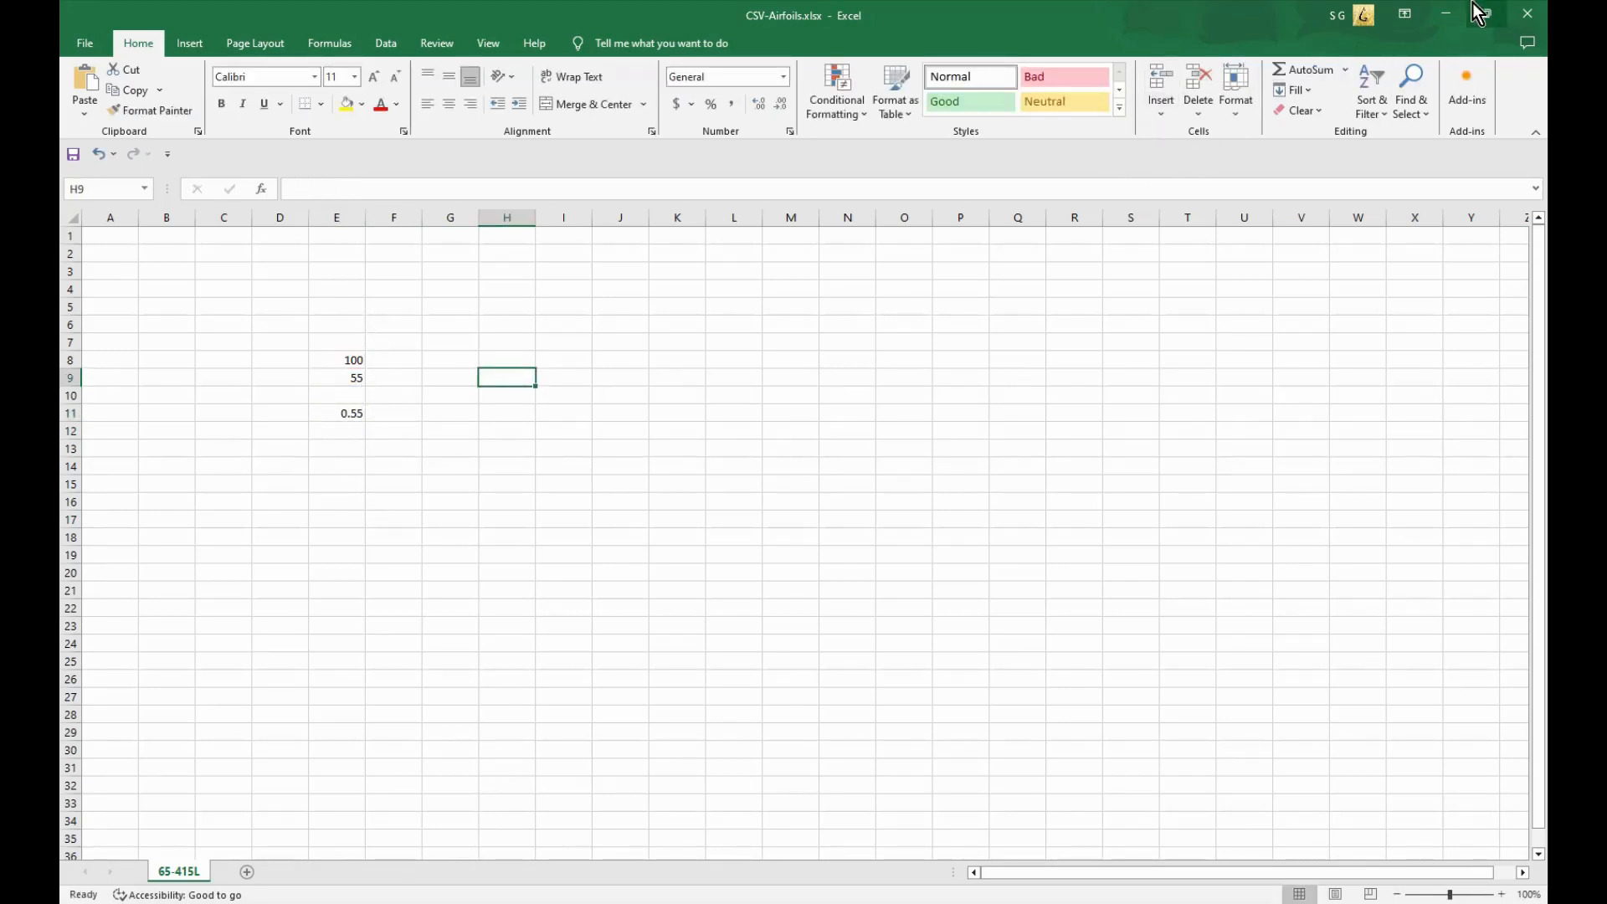
left_click(1446, 14)
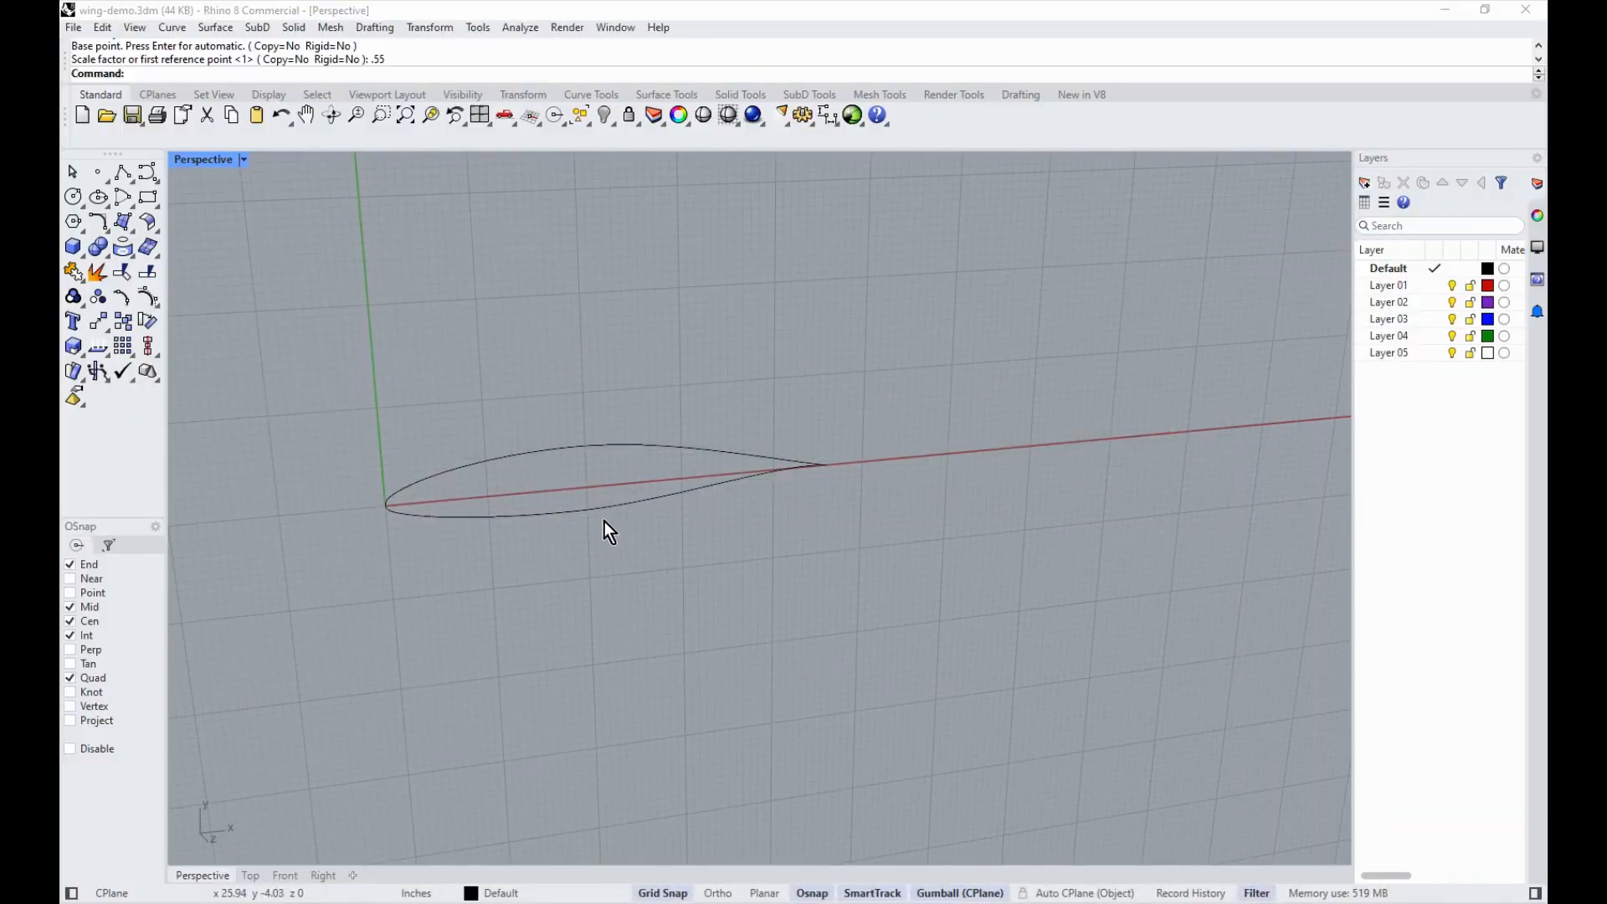
Step: Examine the scaled airfoil's size and orientation in the Perspective, Right, Front and Top views
scroll(364, 668, "up", 1)
scroll(364, 668, "up", 4)
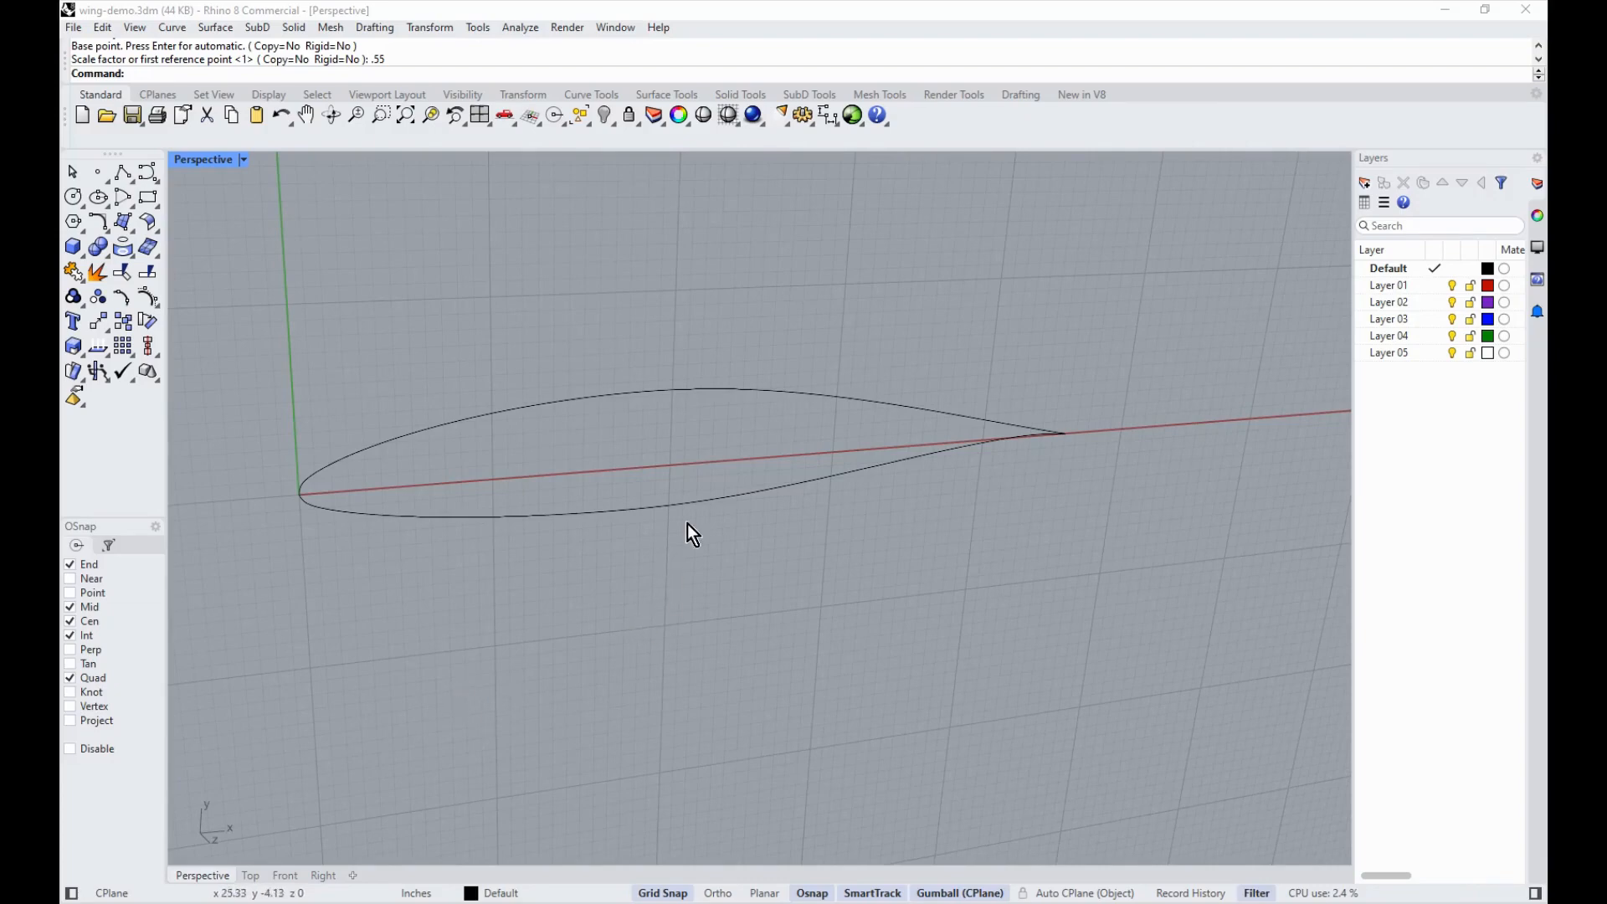
scroll(506, 494, "up", 2)
scroll(477, 420, "down", 6)
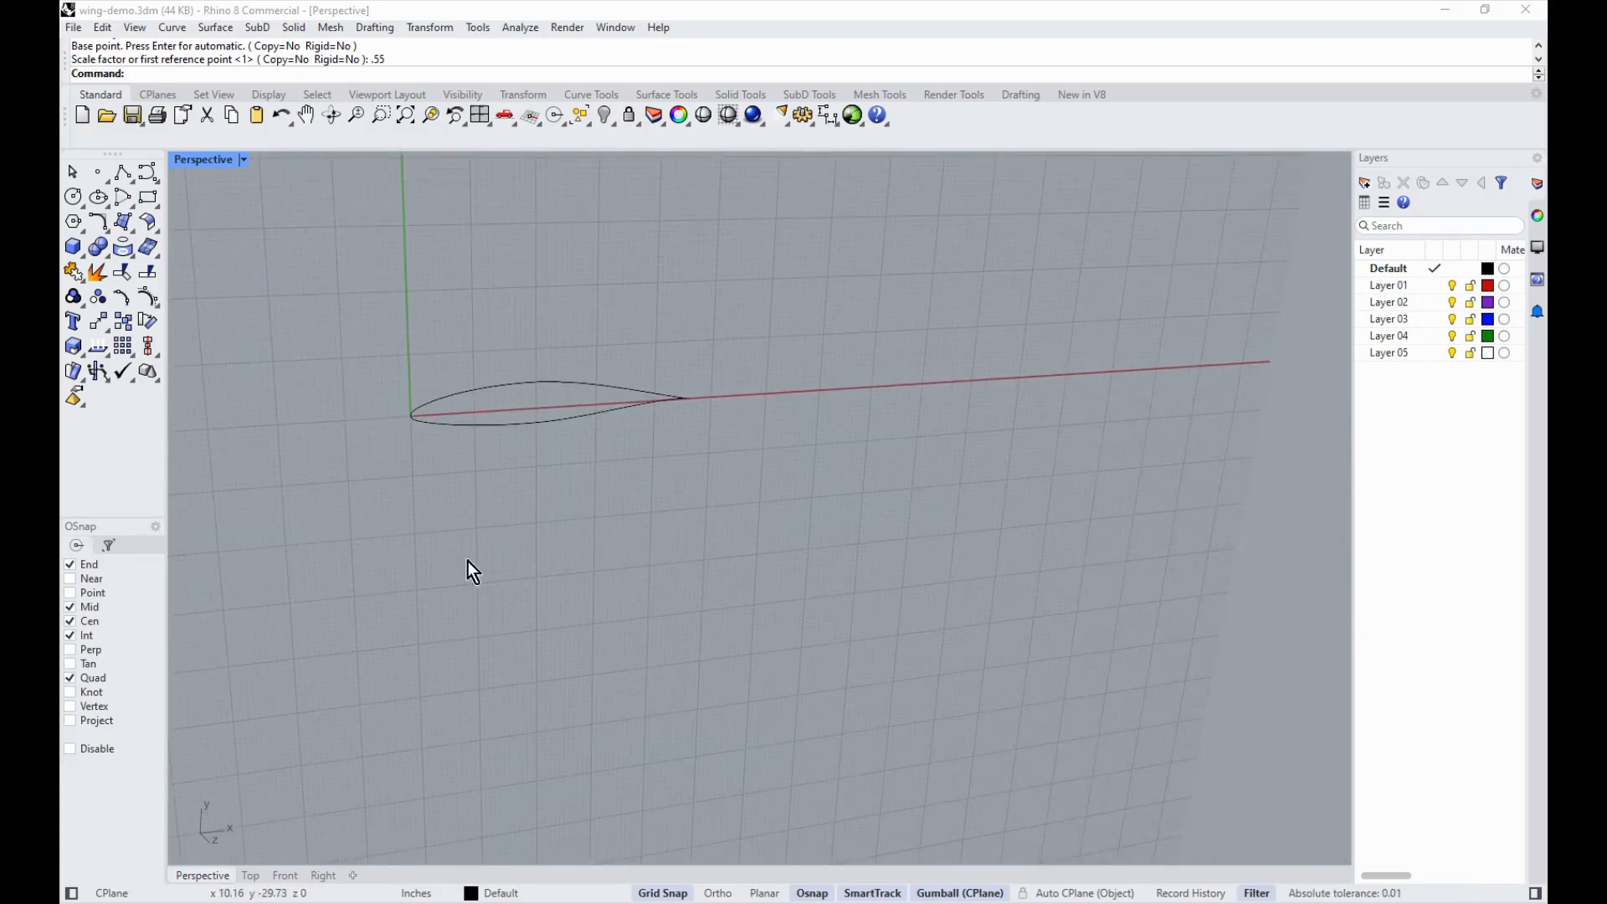
mouse_move(466, 567)
right_mouse_down()
mouse_move(481, 524)
mouse_move(396, 759)
mouse_move(258, 846)
mouse_move(310, 887)
mouse_move(318, 873)
right_mouse_up()
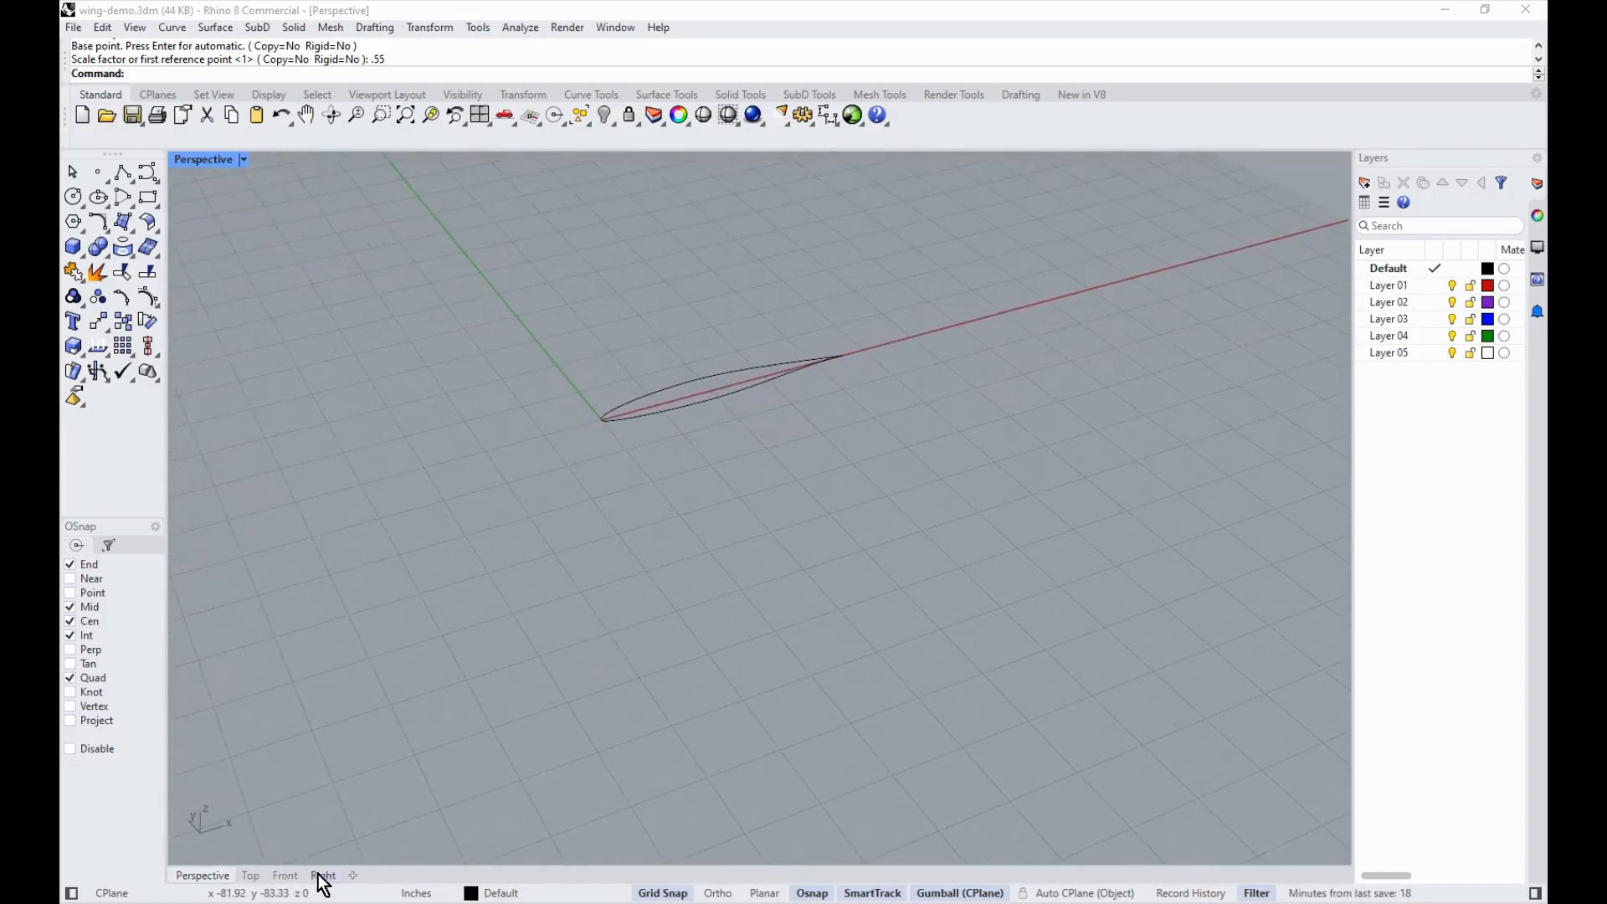
left_click(323, 875)
left_click(285, 876)
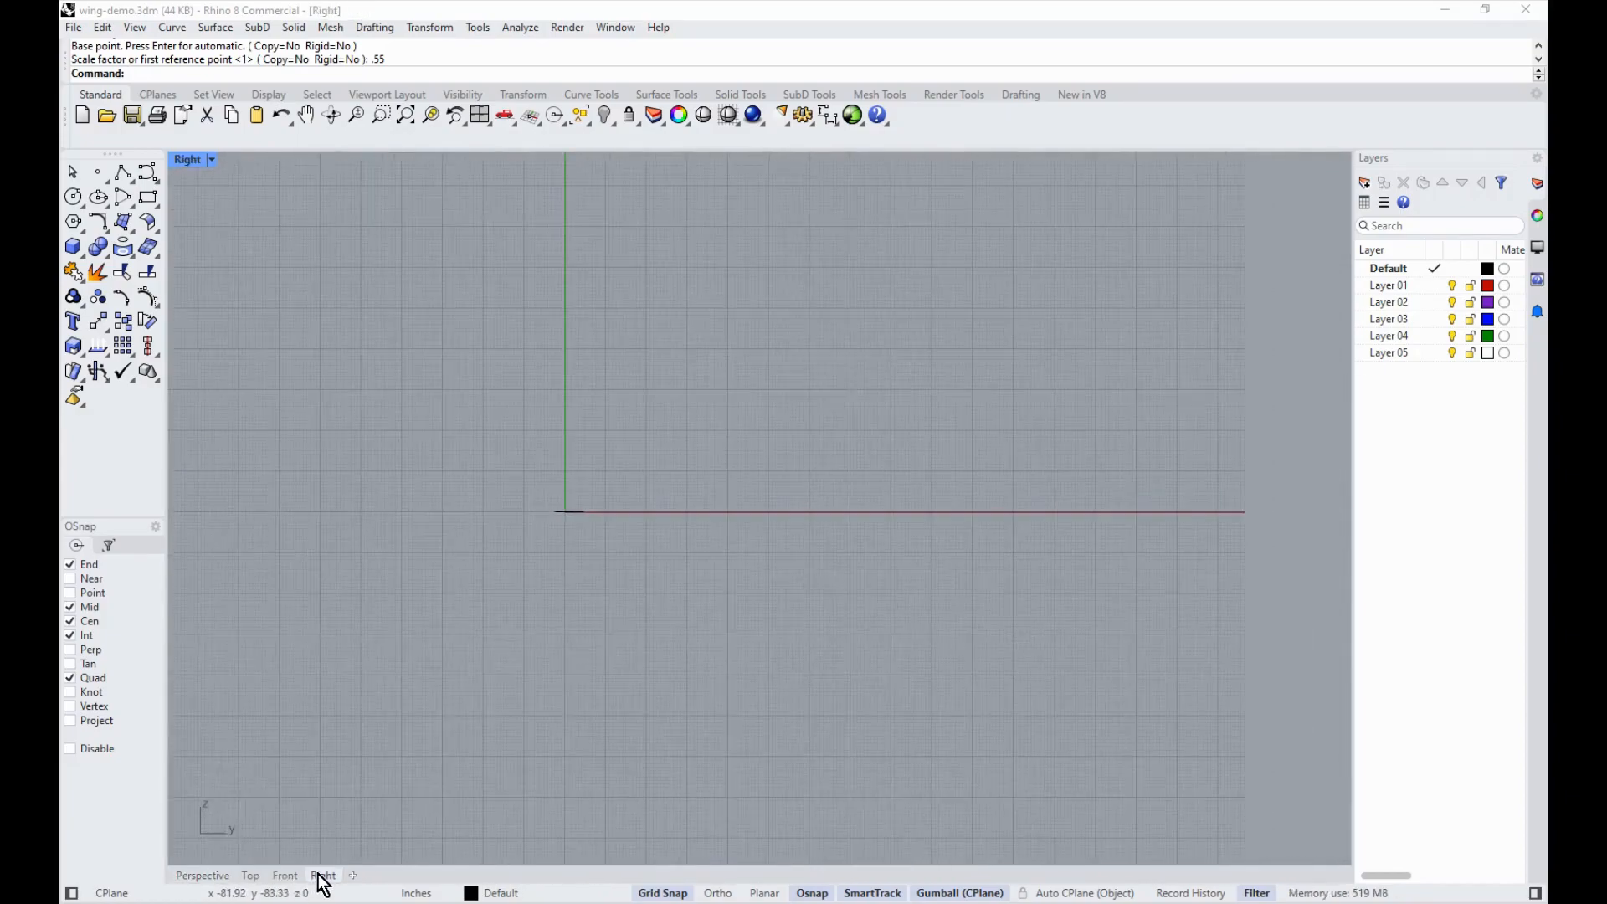
left_click(251, 875)
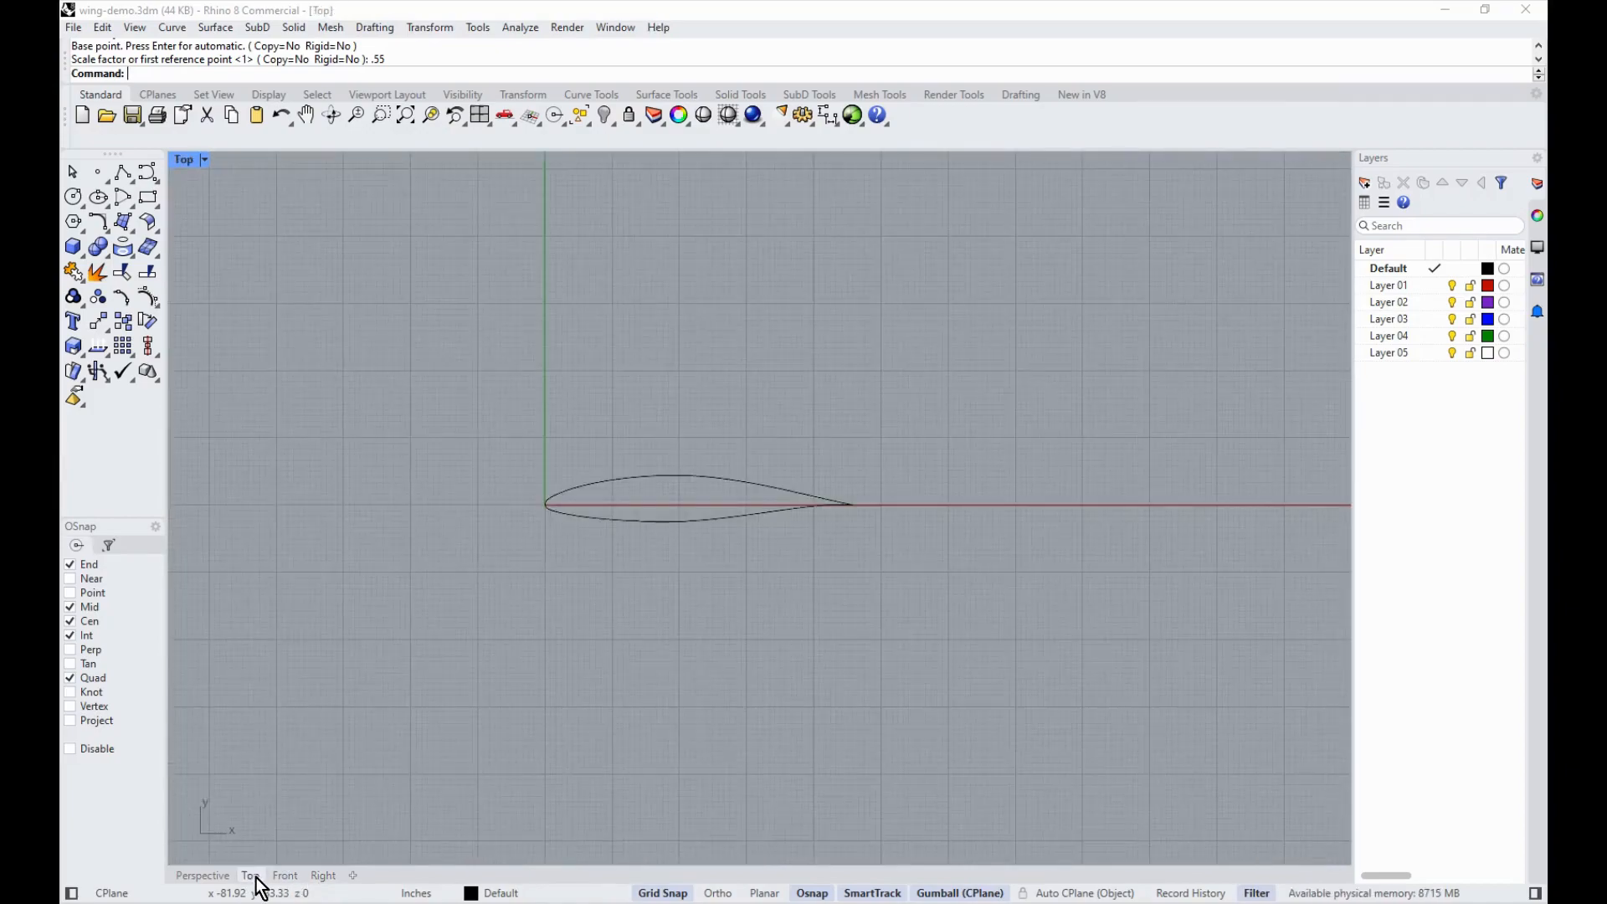
left_click(201, 875)
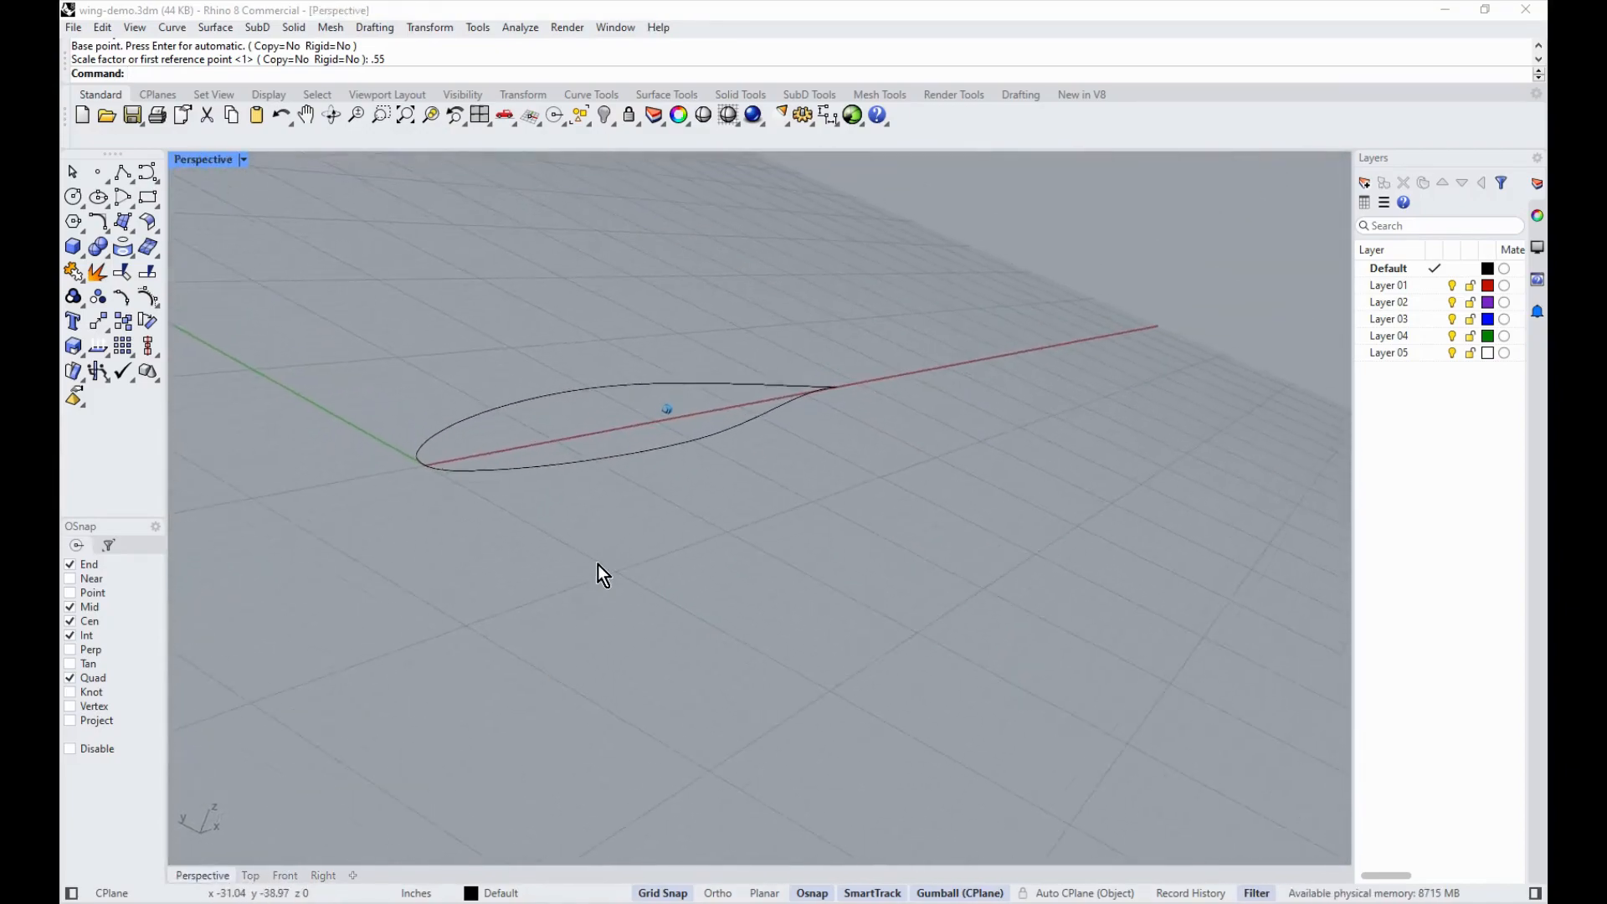
right_click_drag(529, 655, 586, 651)
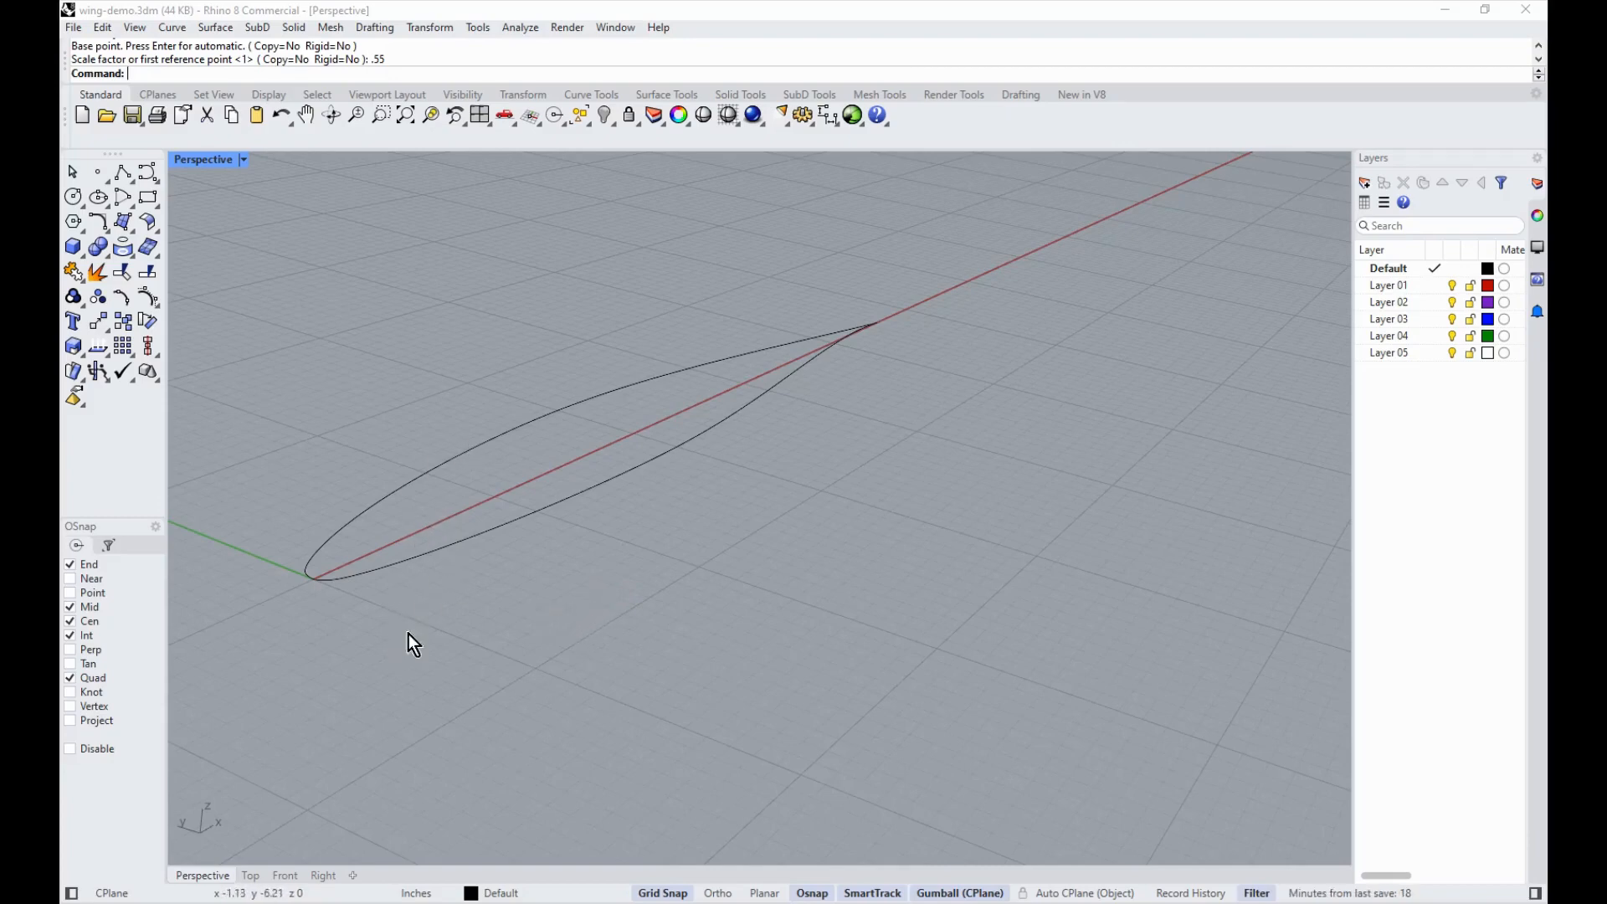
Step: Rotate the closed airfoil curve about its leading edge at the origin in the Right view, from the horizontal Y axis to the vertical Z axis
left_click(323, 573)
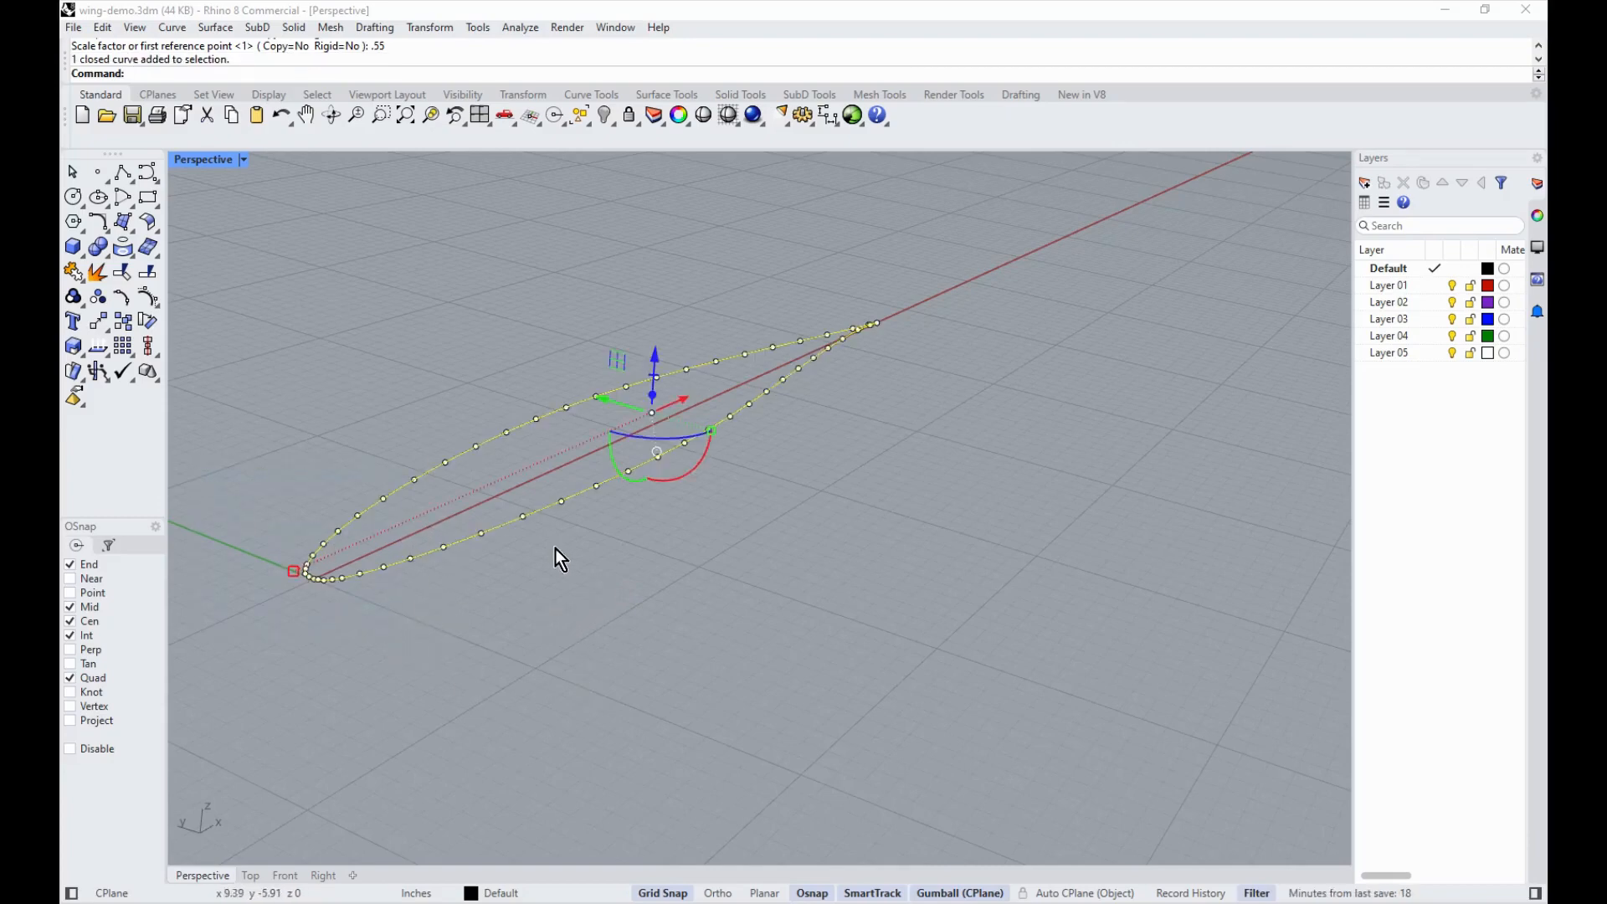
key("Escape")
type("R")
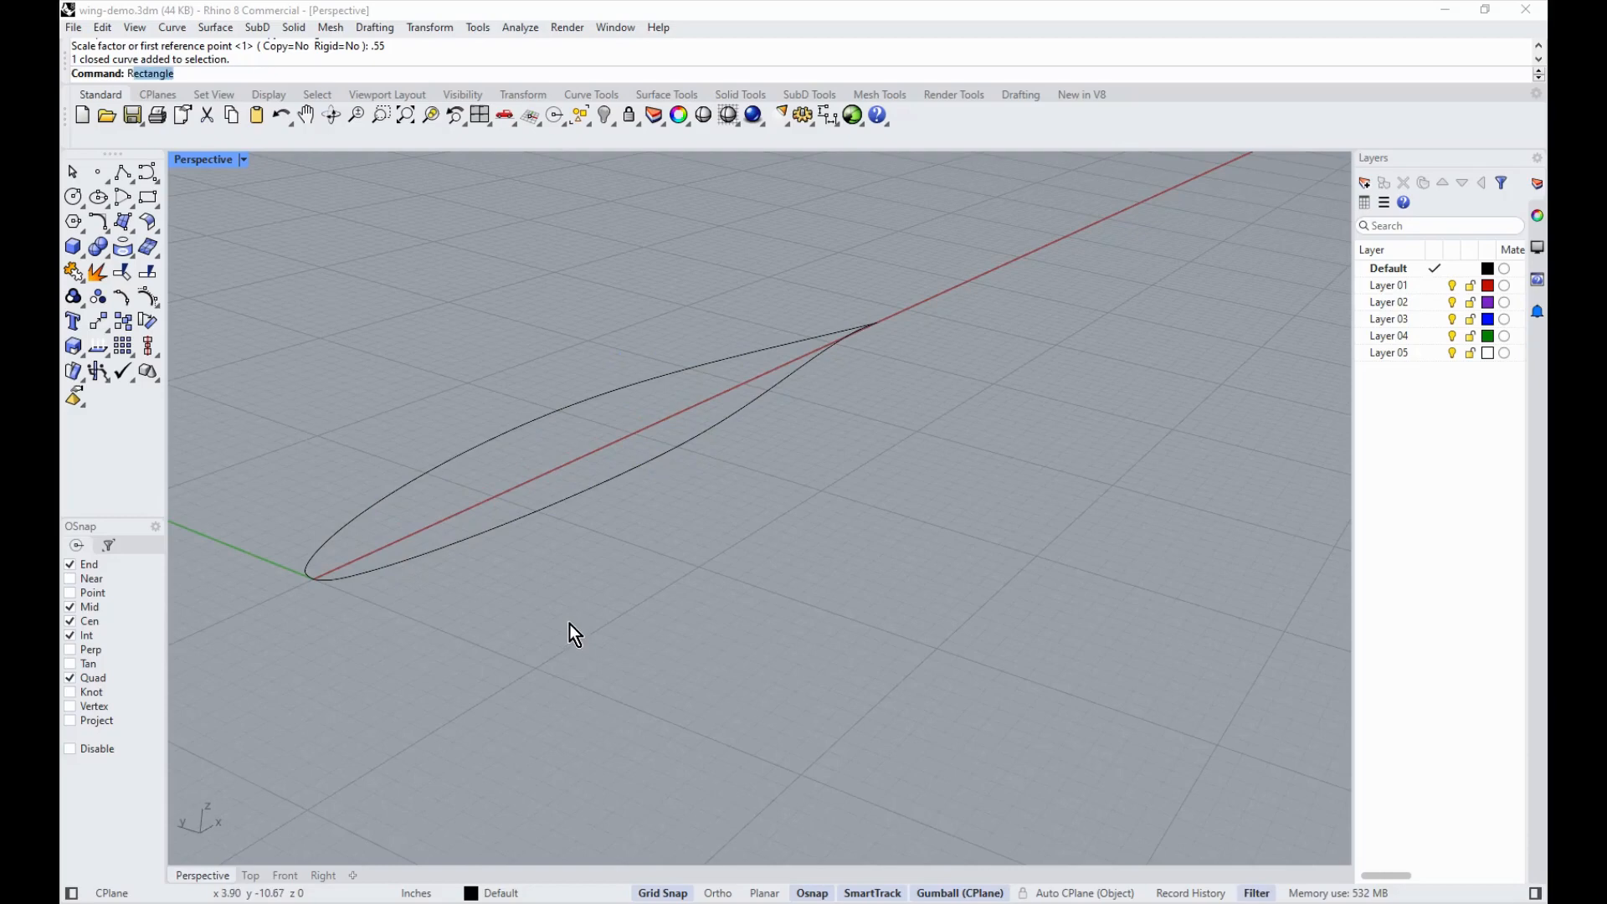
type("o")
key("Return")
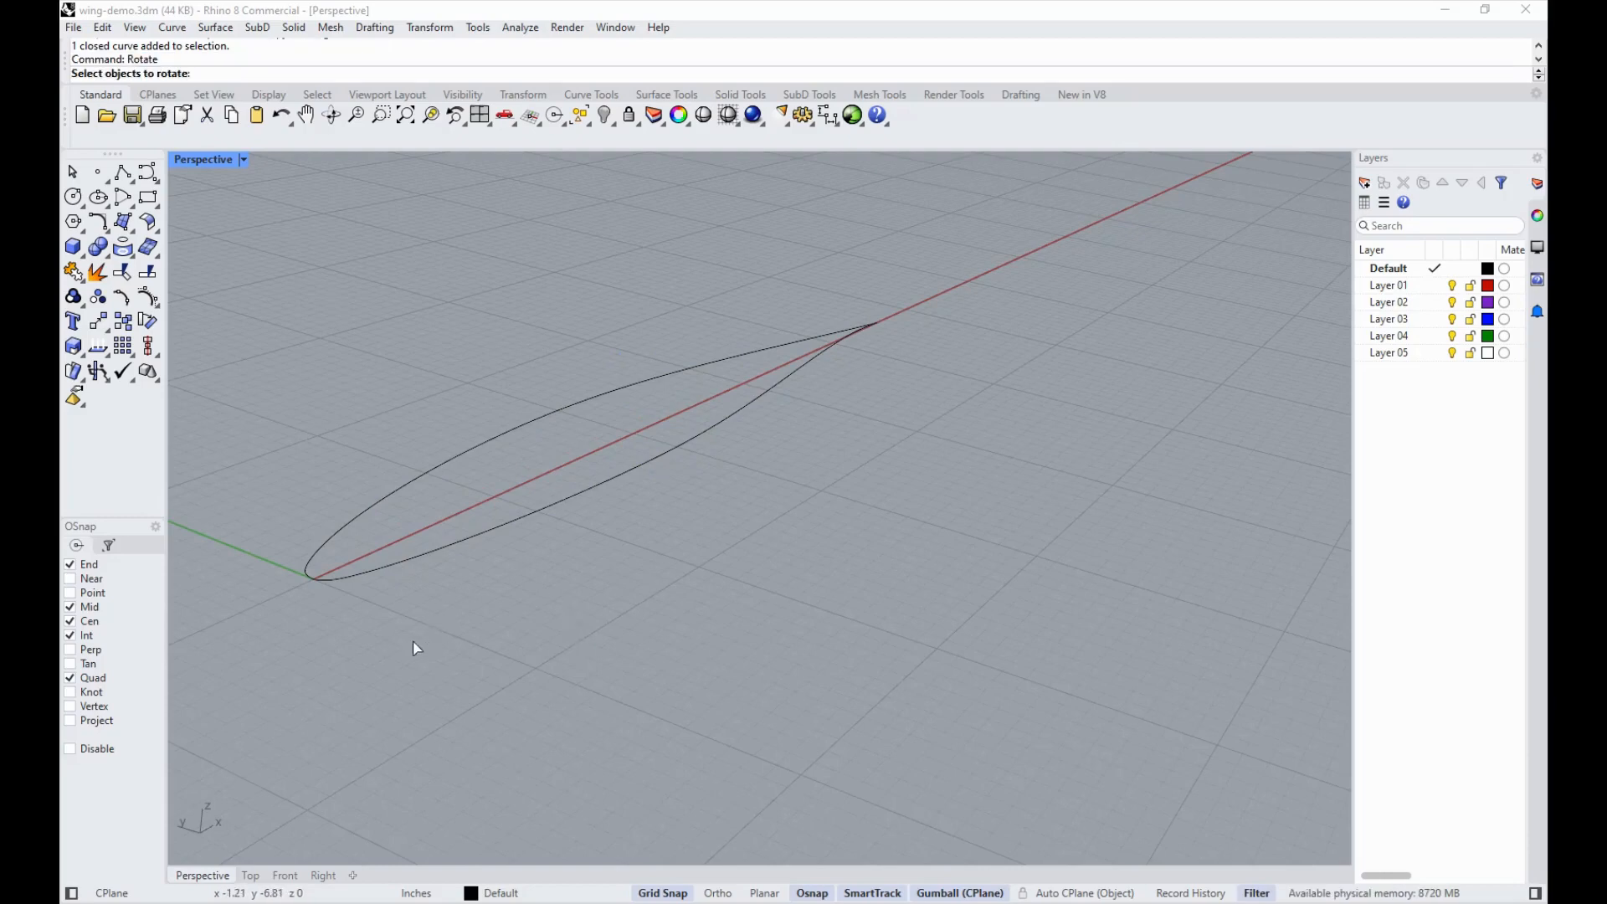
left_click(303, 568)
key("Return")
left_click(310, 572)
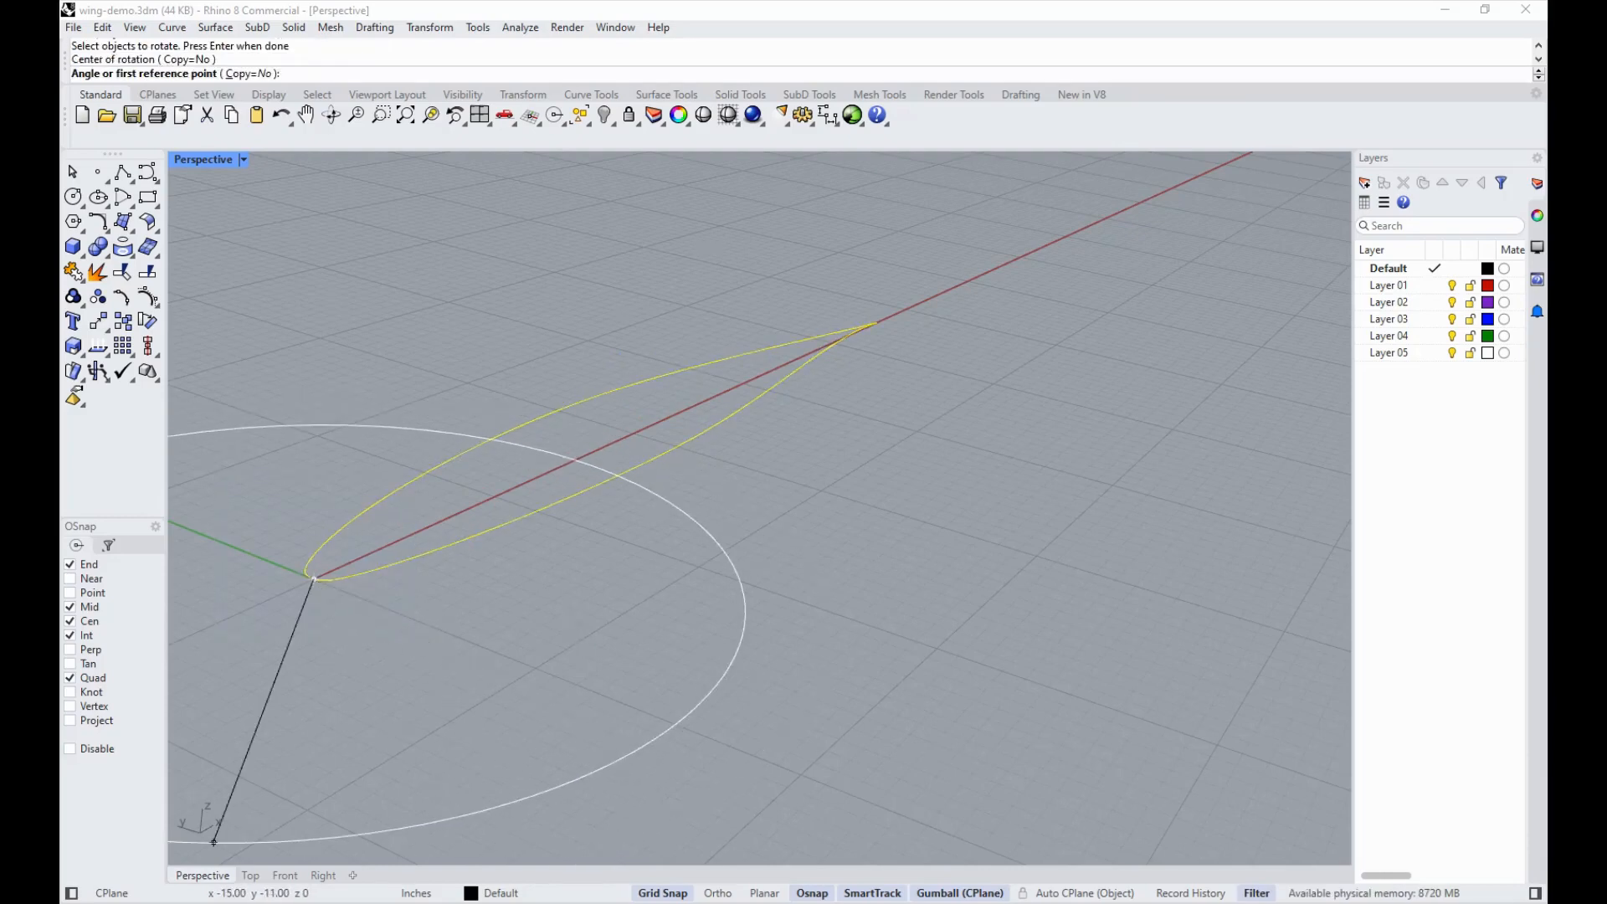
left_click(251, 875)
left_click(286, 876)
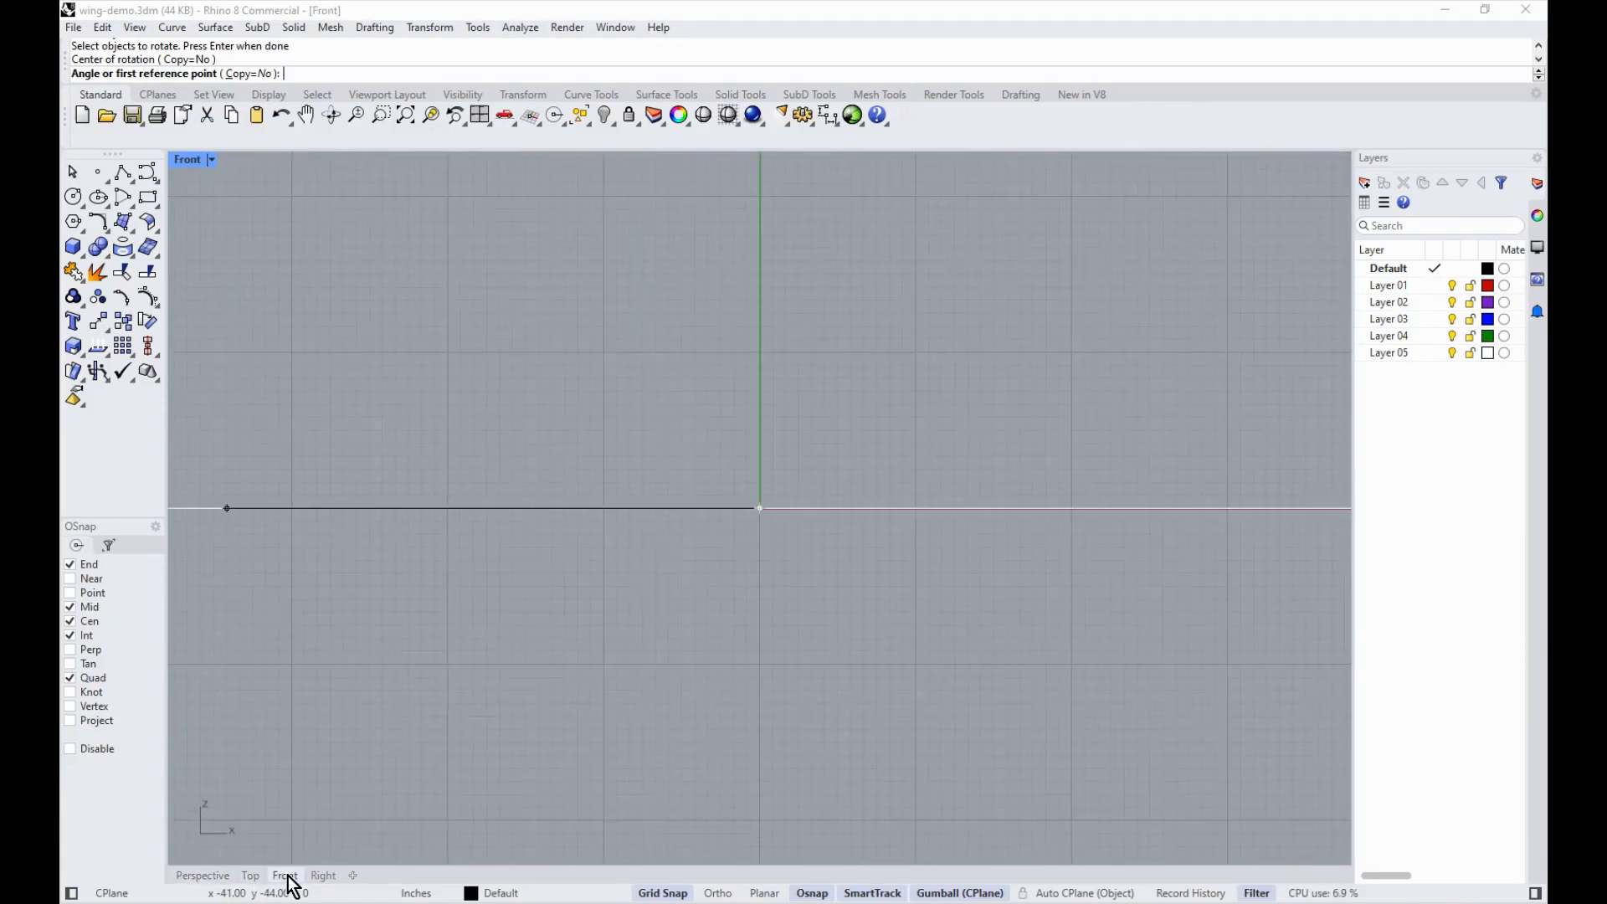
left_click(323, 876)
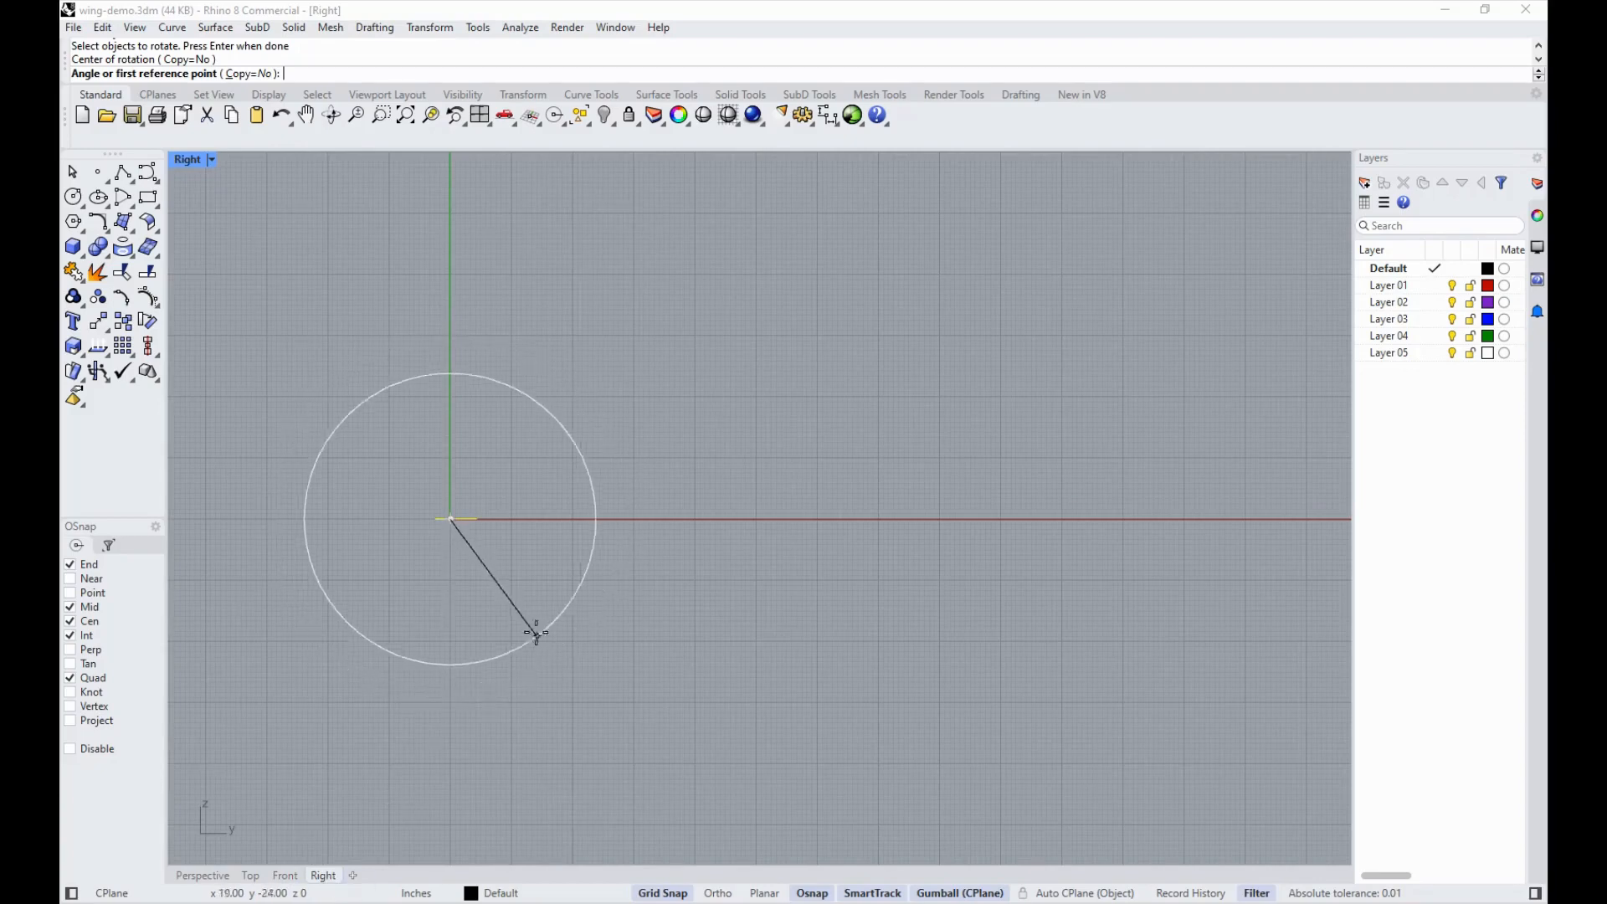
scroll(523, 556, "up", 3)
scroll(477, 590, "up", 2)
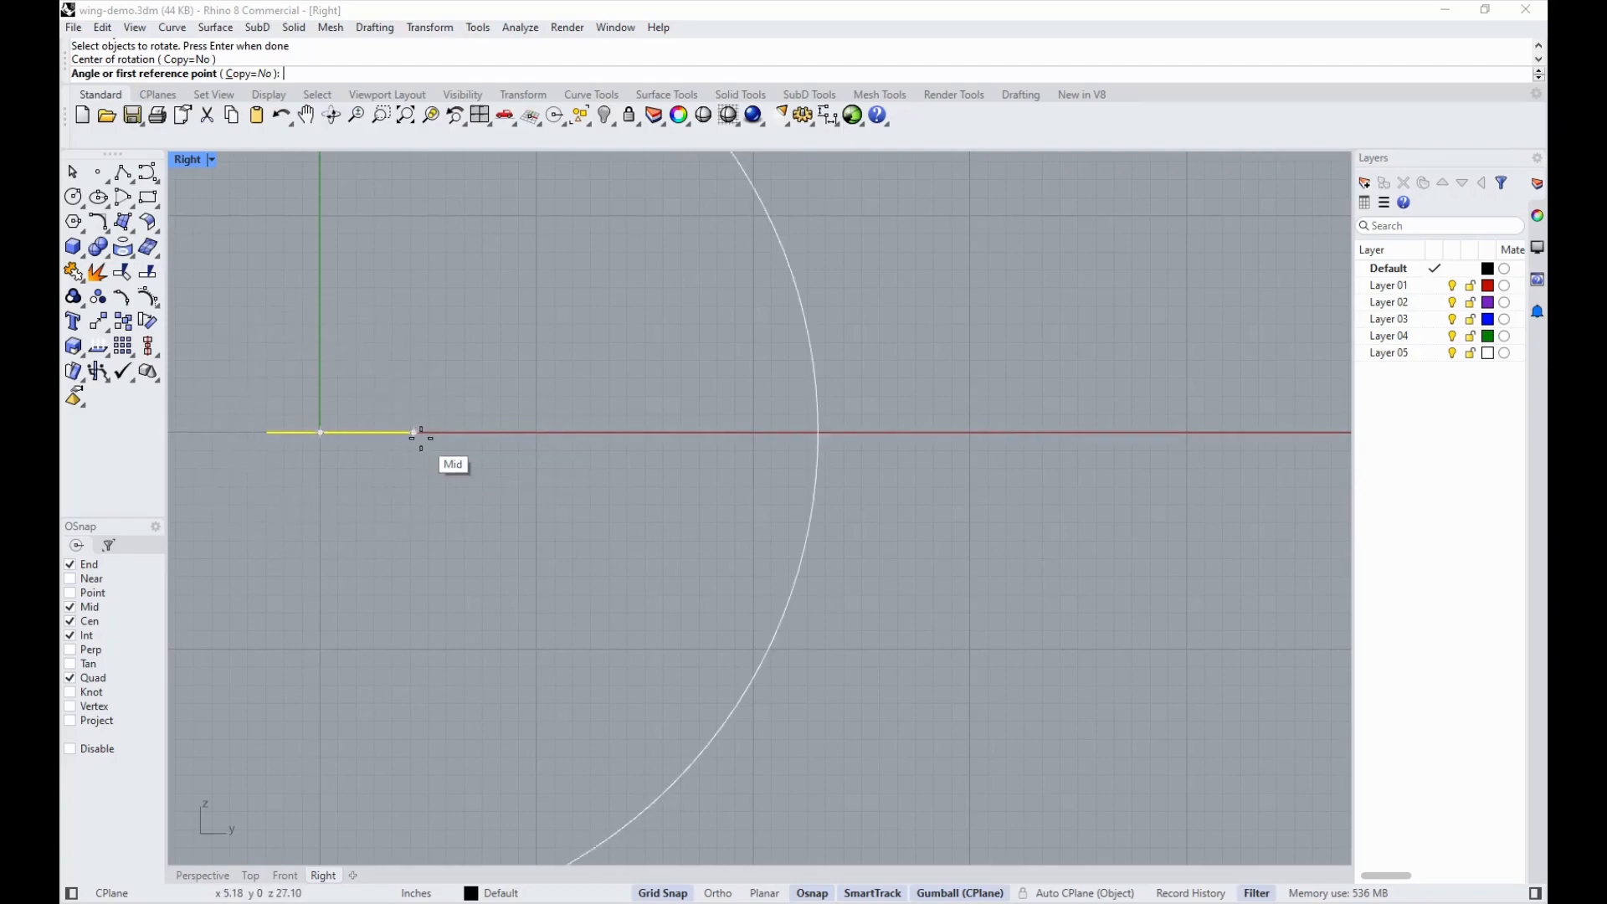
left_click(645, 432)
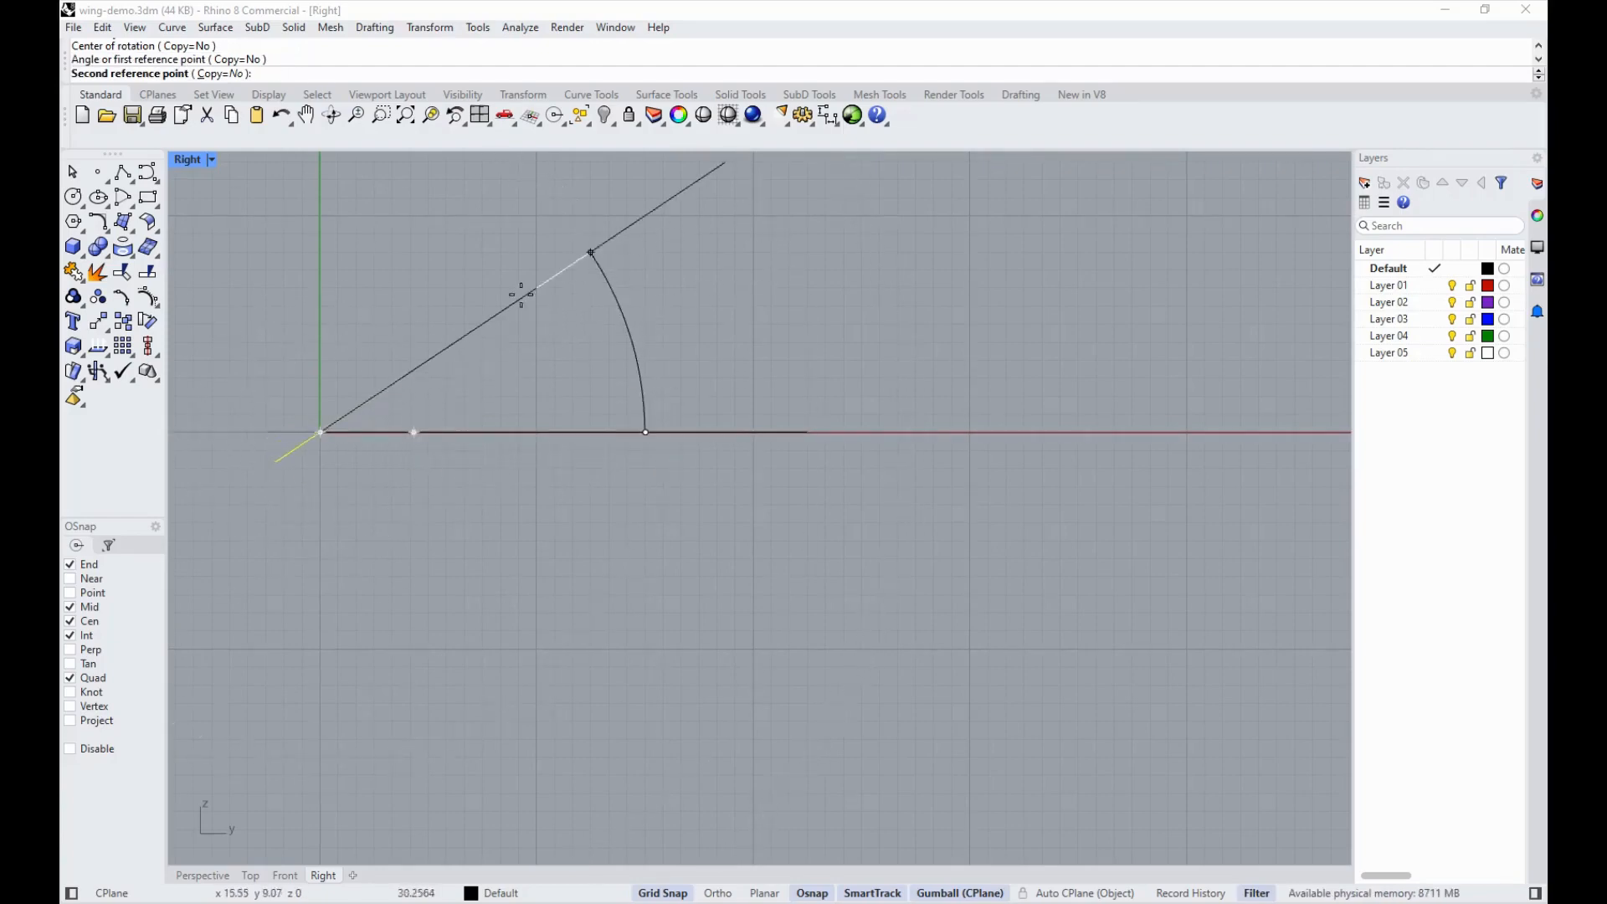
scroll(514, 368, "down", 2)
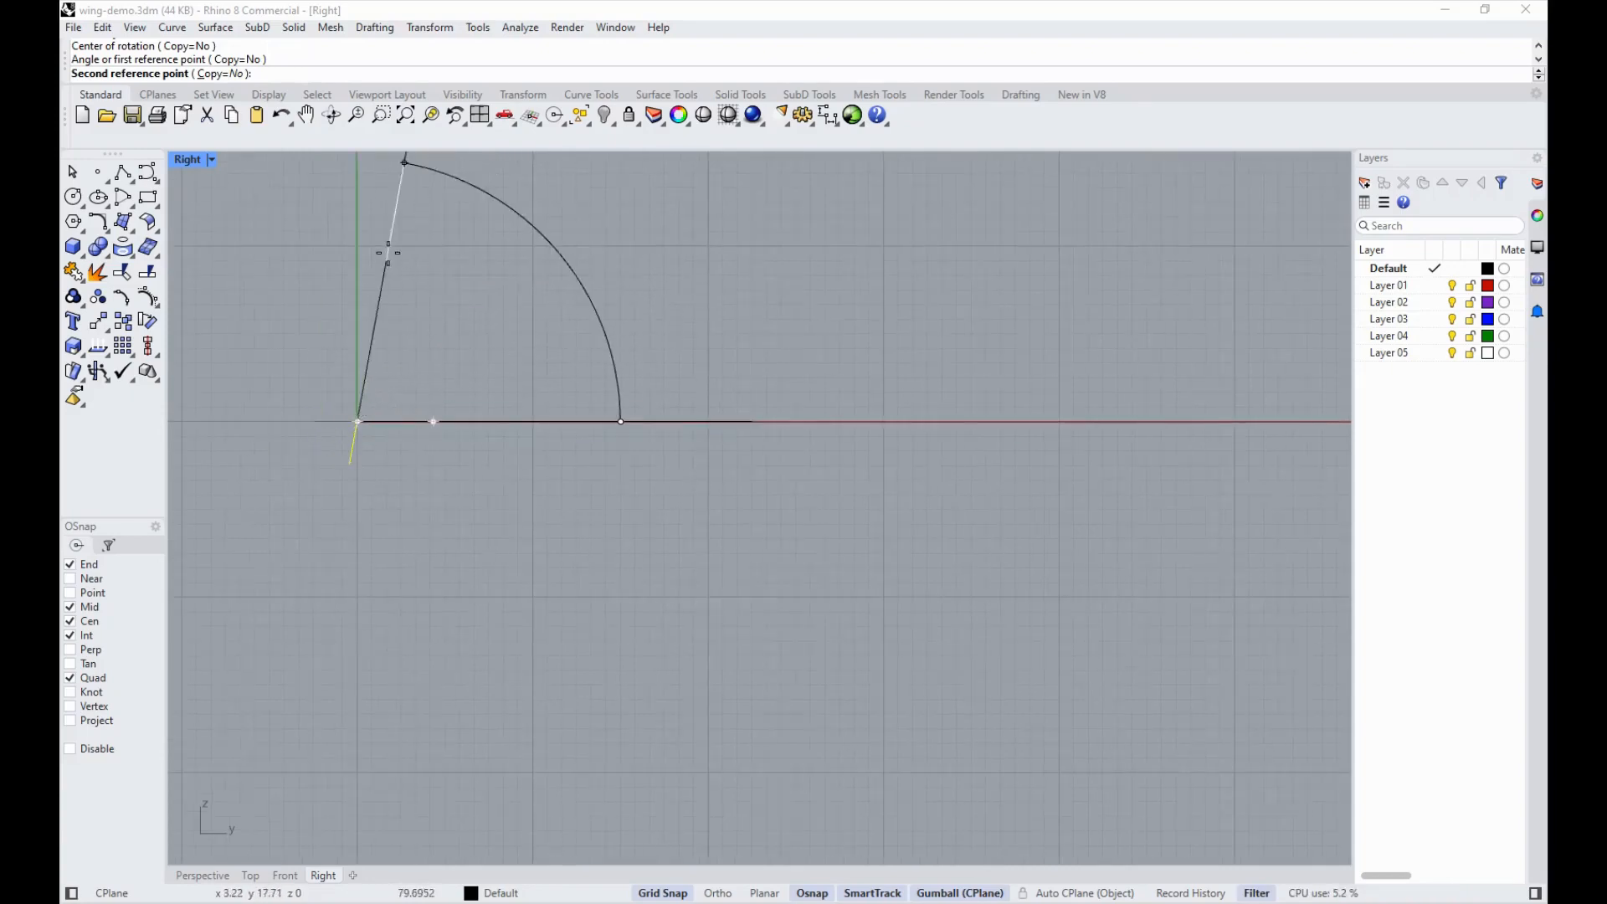
left_click(370, 201)
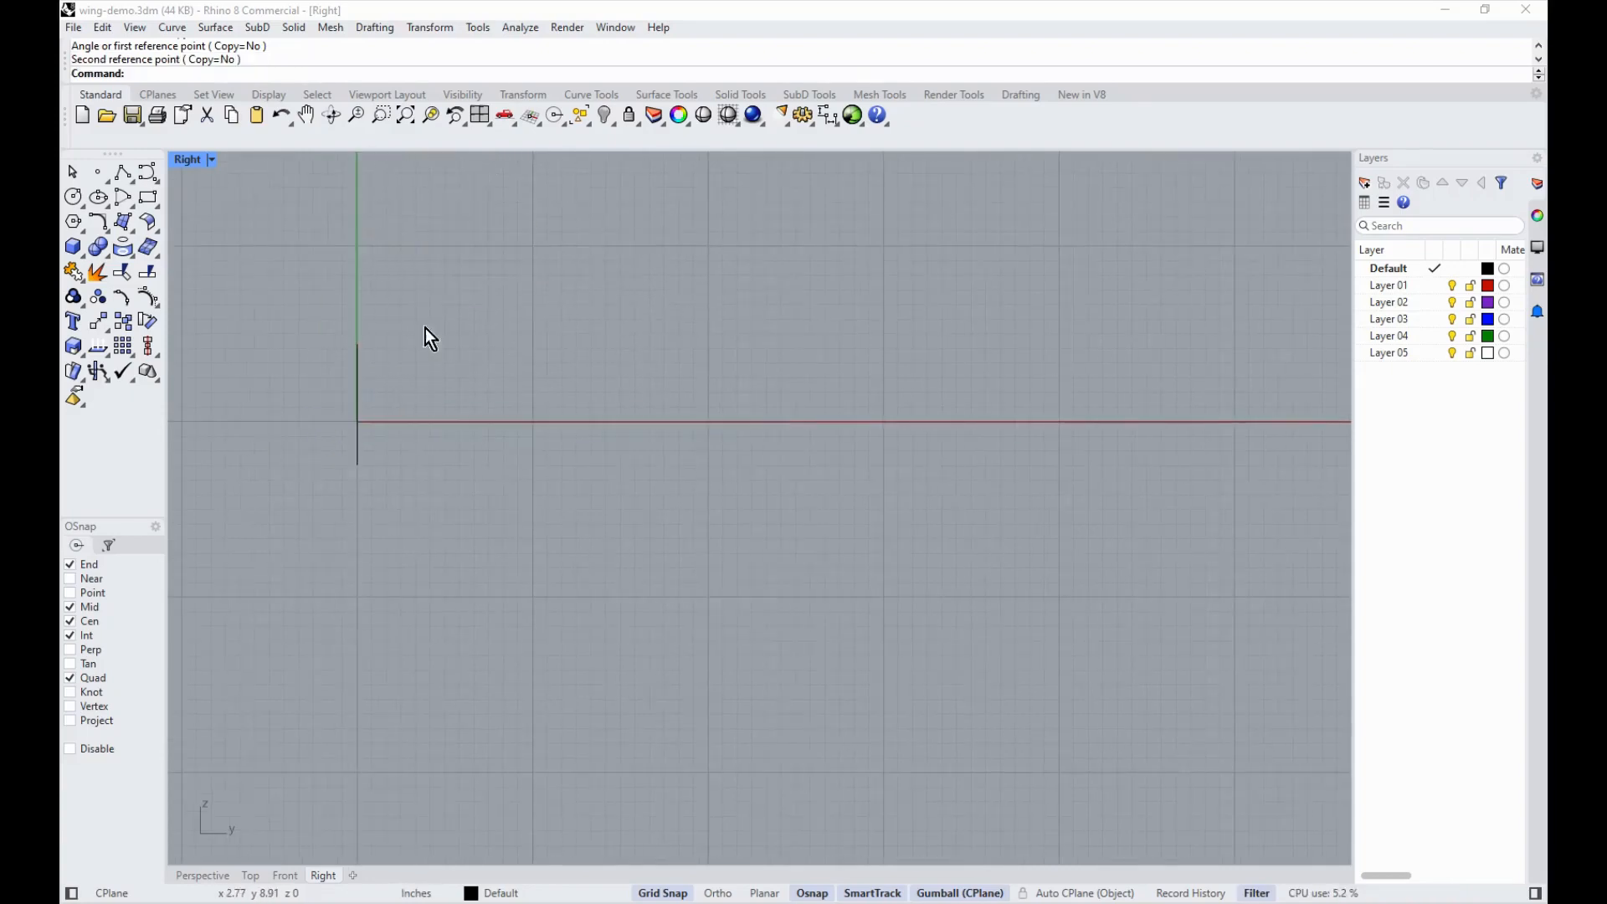
Step: Draw a single-segment polyline 300 inches long from the airfoil's trailing edge along the negative Y direction in the Perspective view
left_click(209, 876)
mouse_move(617, 635)
right_mouse_down()
mouse_move(583, 652)
mouse_move(465, 597)
mouse_move(199, 822)
mouse_move(206, 795)
mouse_move(492, 555)
mouse_move(570, 255)
mouse_move(591, 330)
mouse_move(459, 624)
mouse_move(467, 764)
mouse_move(540, 692)
mouse_move(452, 698)
mouse_move(522, 617)
mouse_move(590, 338)
mouse_move(585, 320)
mouse_move(565, 378)
mouse_move(592, 412)
mouse_move(570, 369)
mouse_move(595, 394)
mouse_move(576, 425)
mouse_move(580, 393)
mouse_move(477, 409)
mouse_move(464, 359)
right_mouse_up()
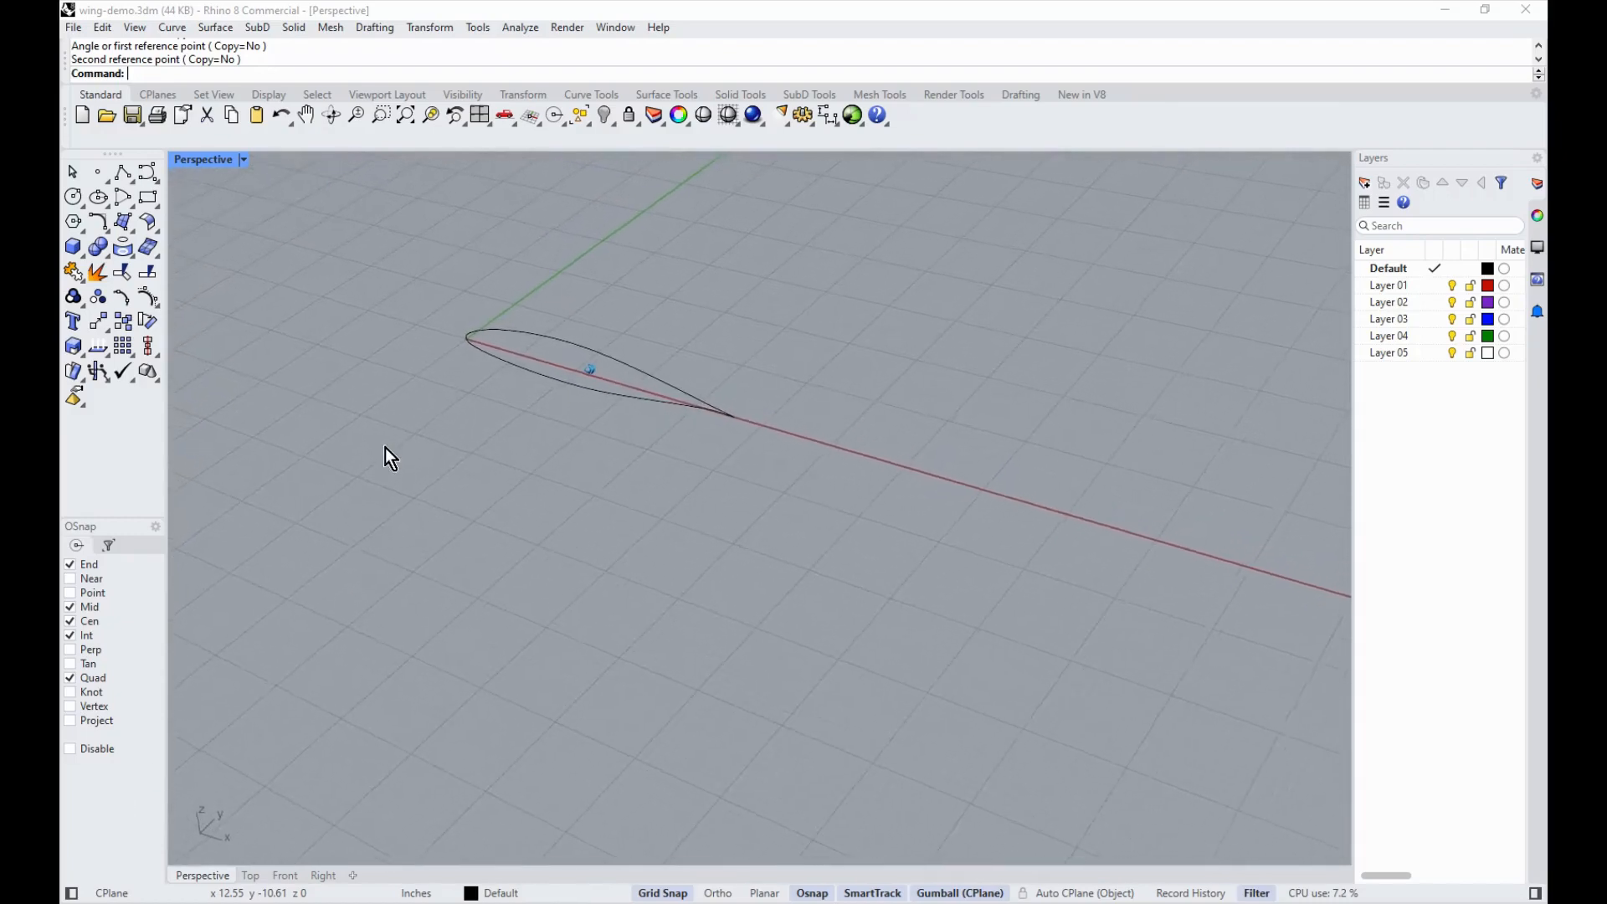
left_click(123, 176)
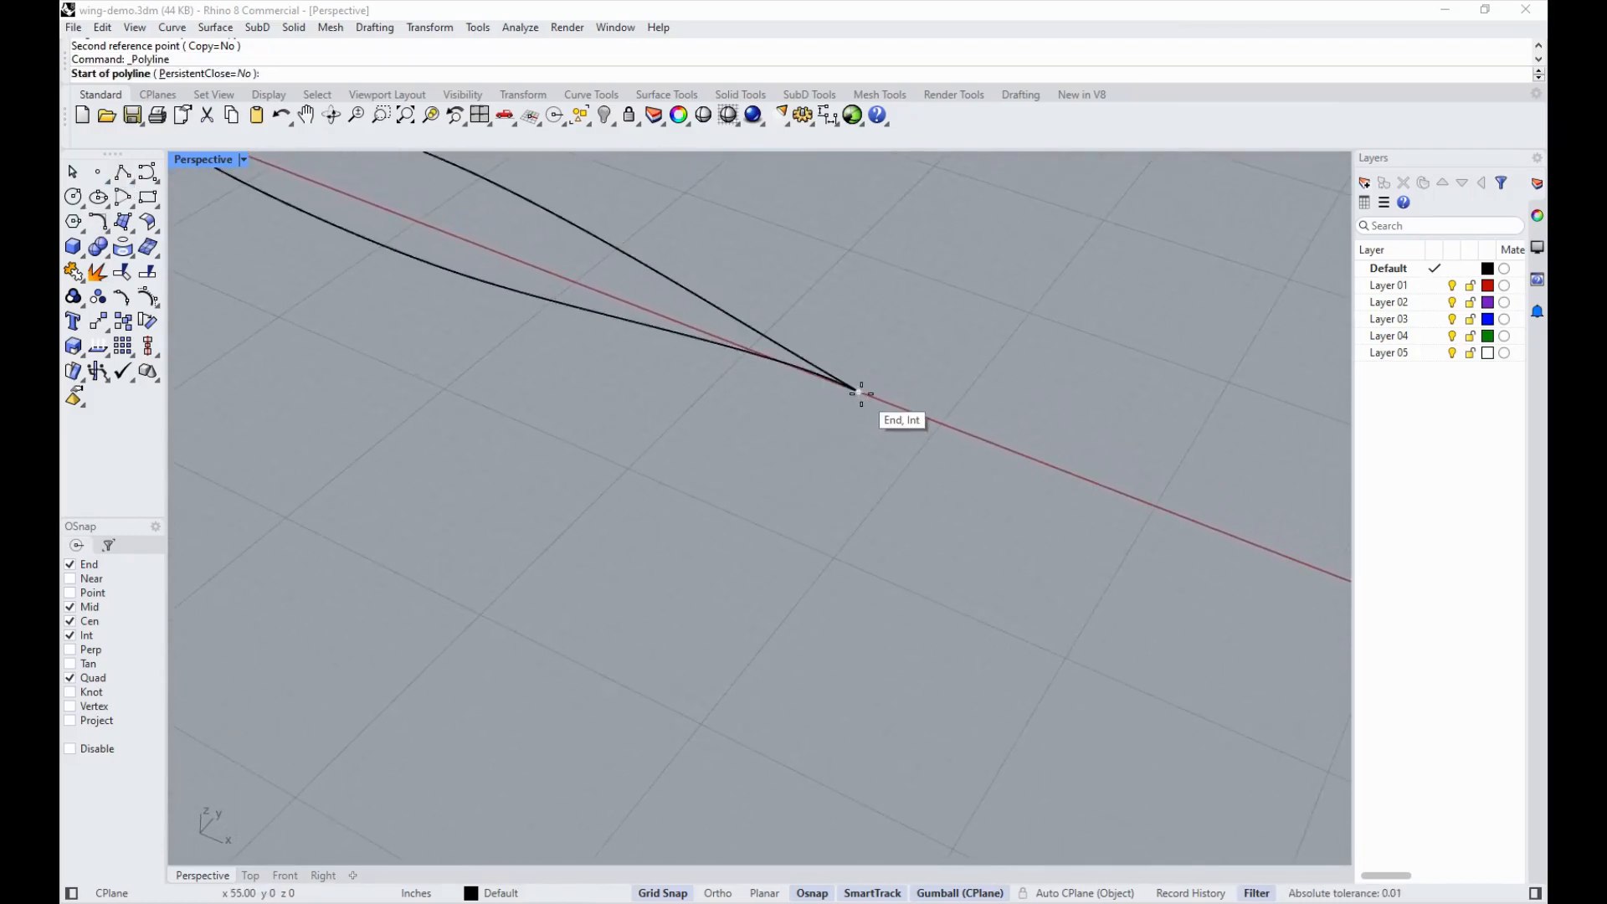
left_click(859, 394)
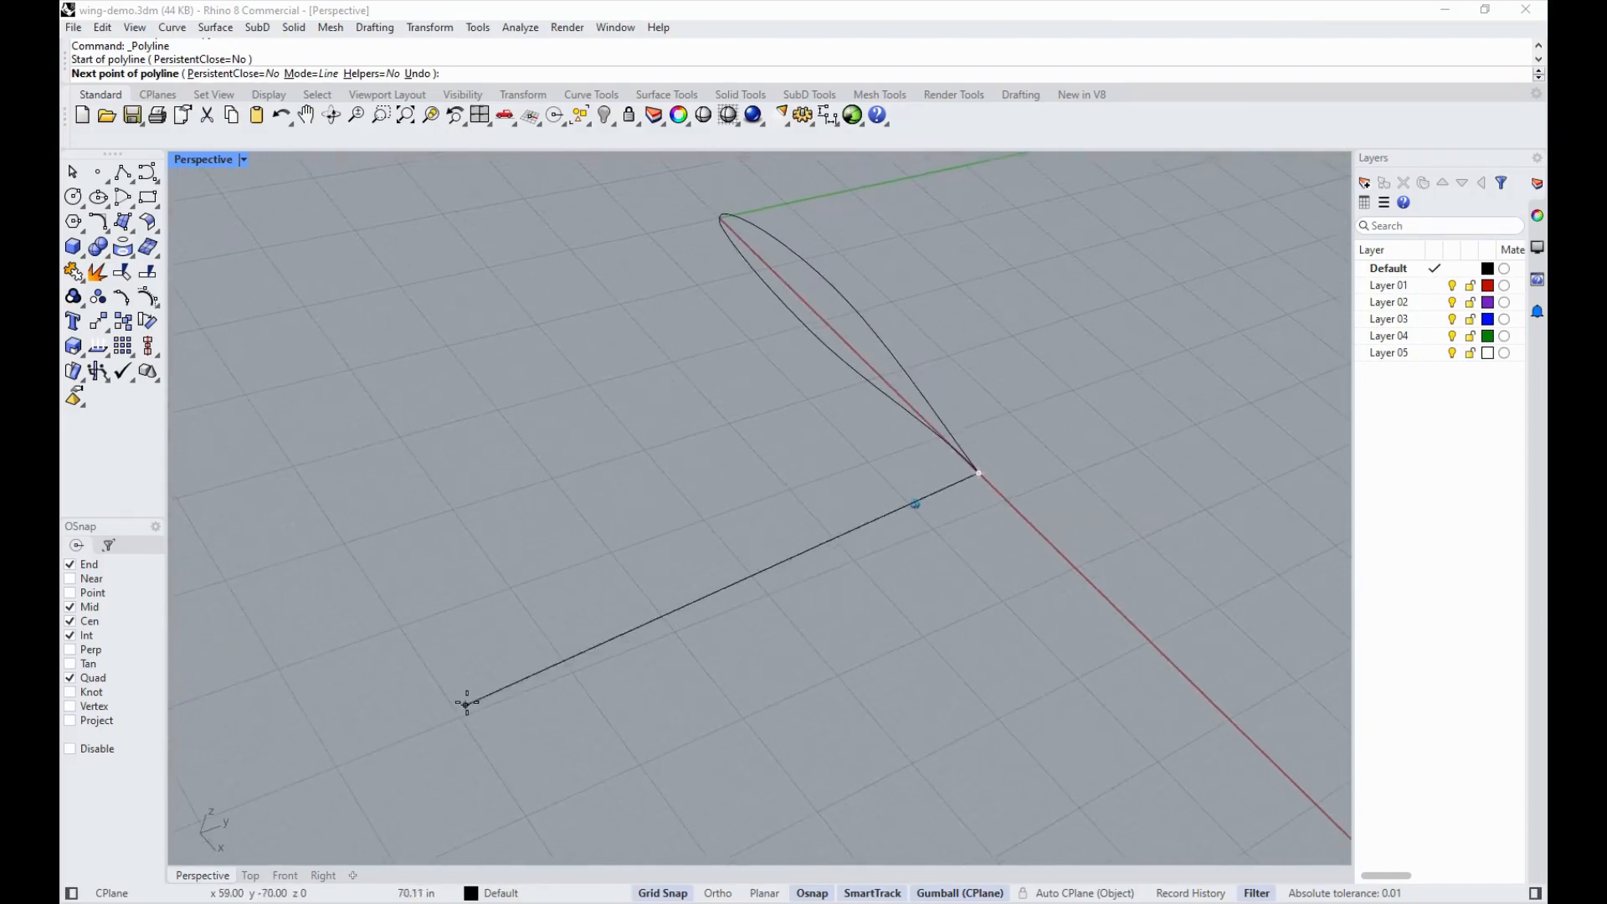
type("300")
key("Return")
left_click(307, 665)
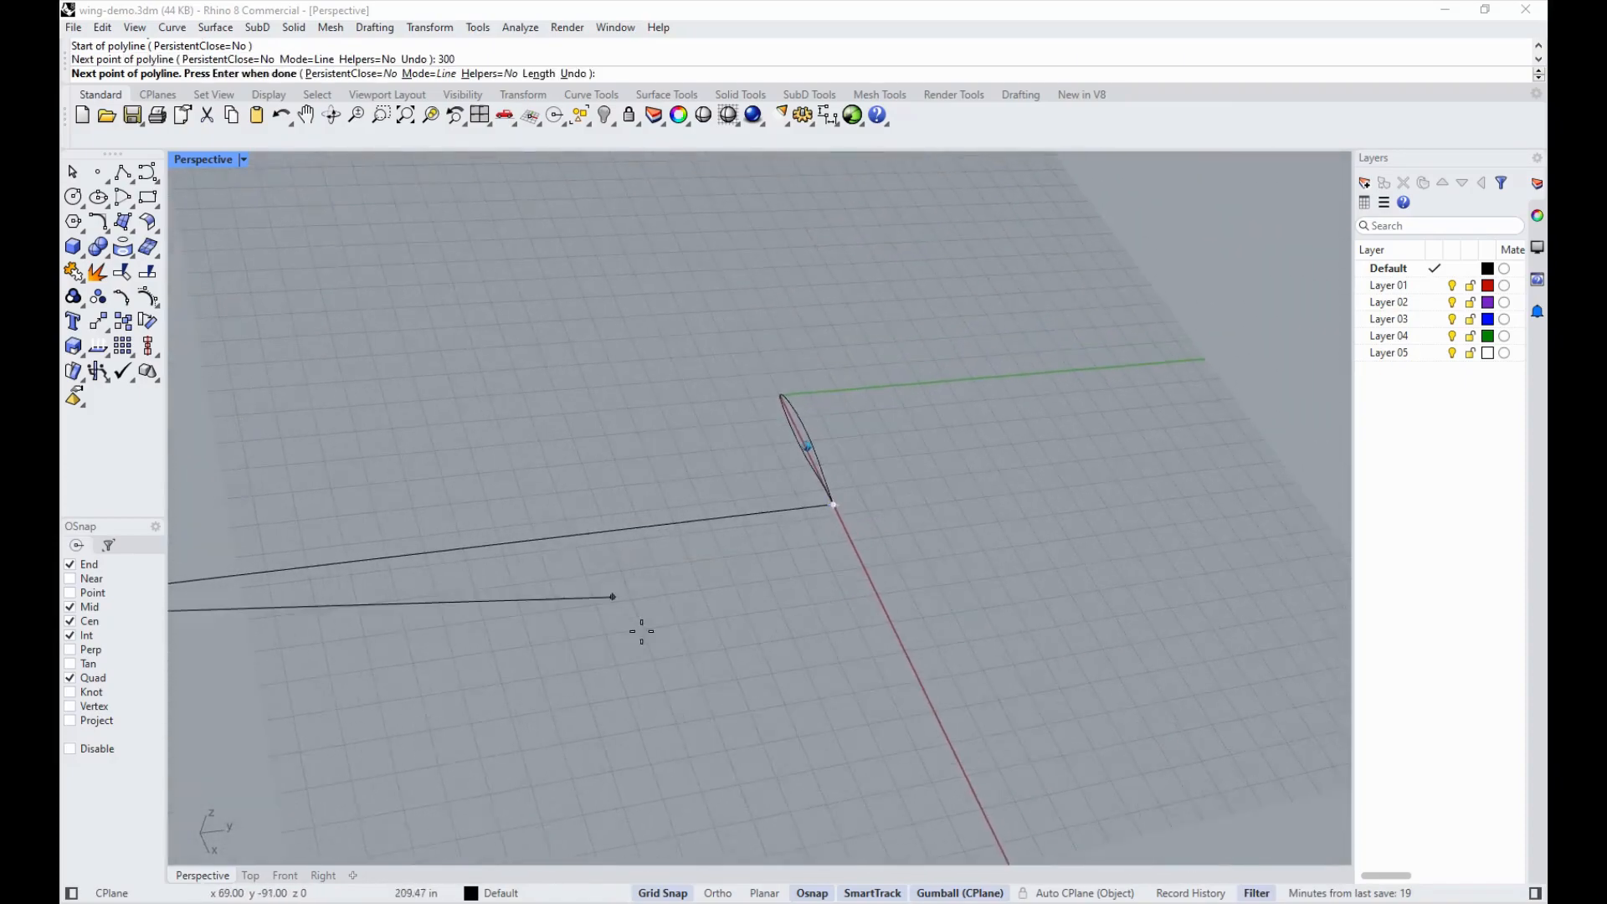
scroll(642, 631, "down", 5)
scroll(382, 589, "up", 1)
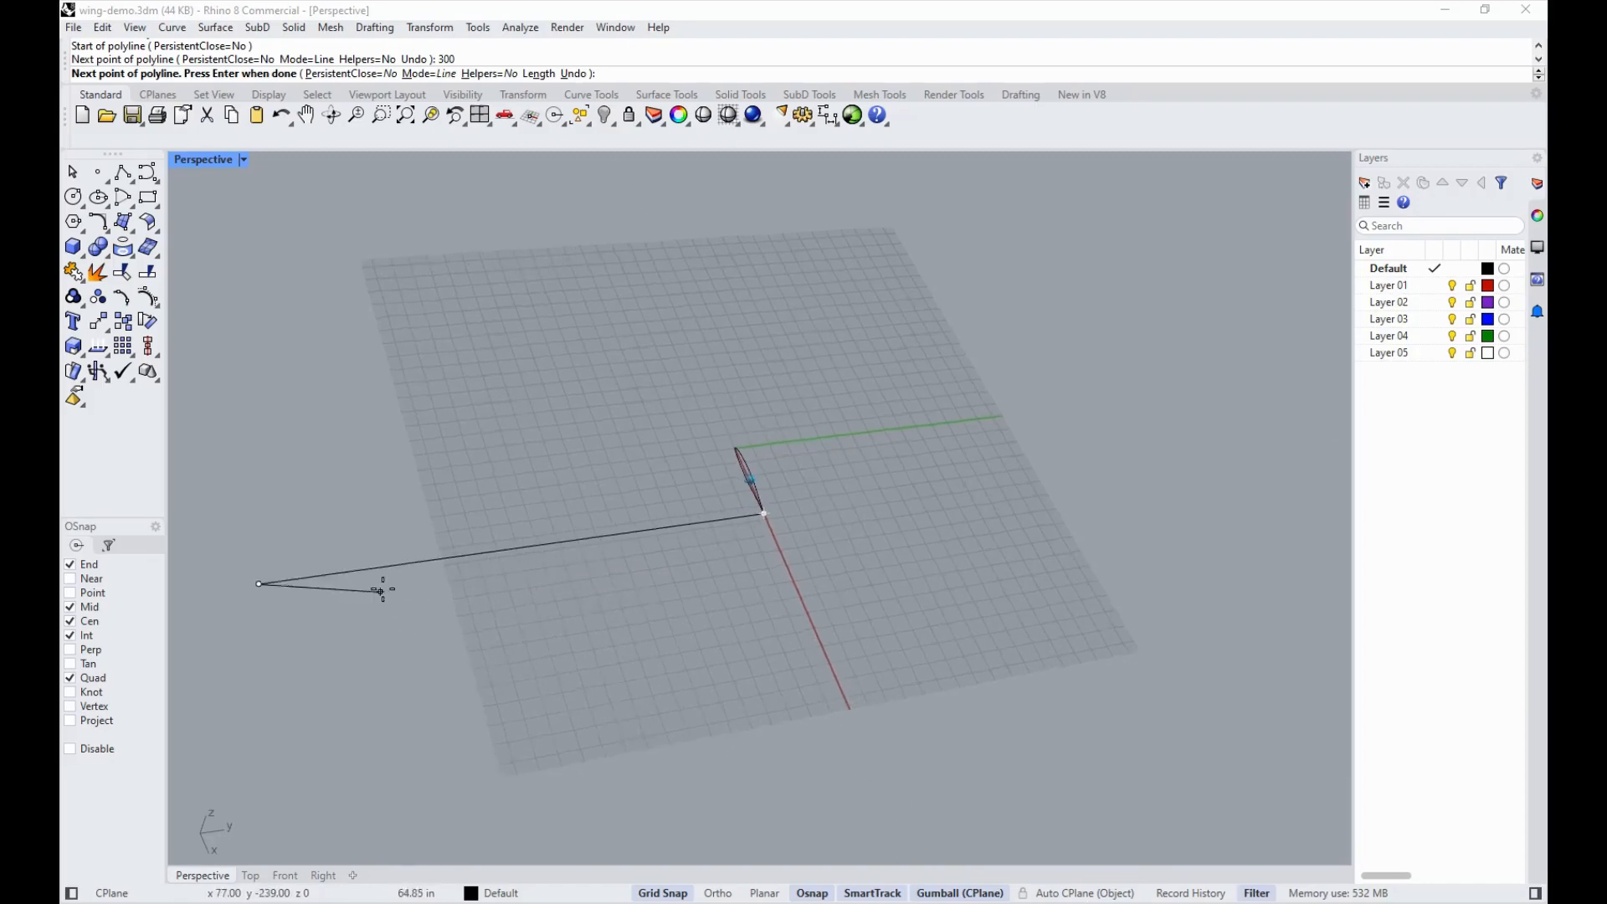
scroll(382, 589, "up", 3)
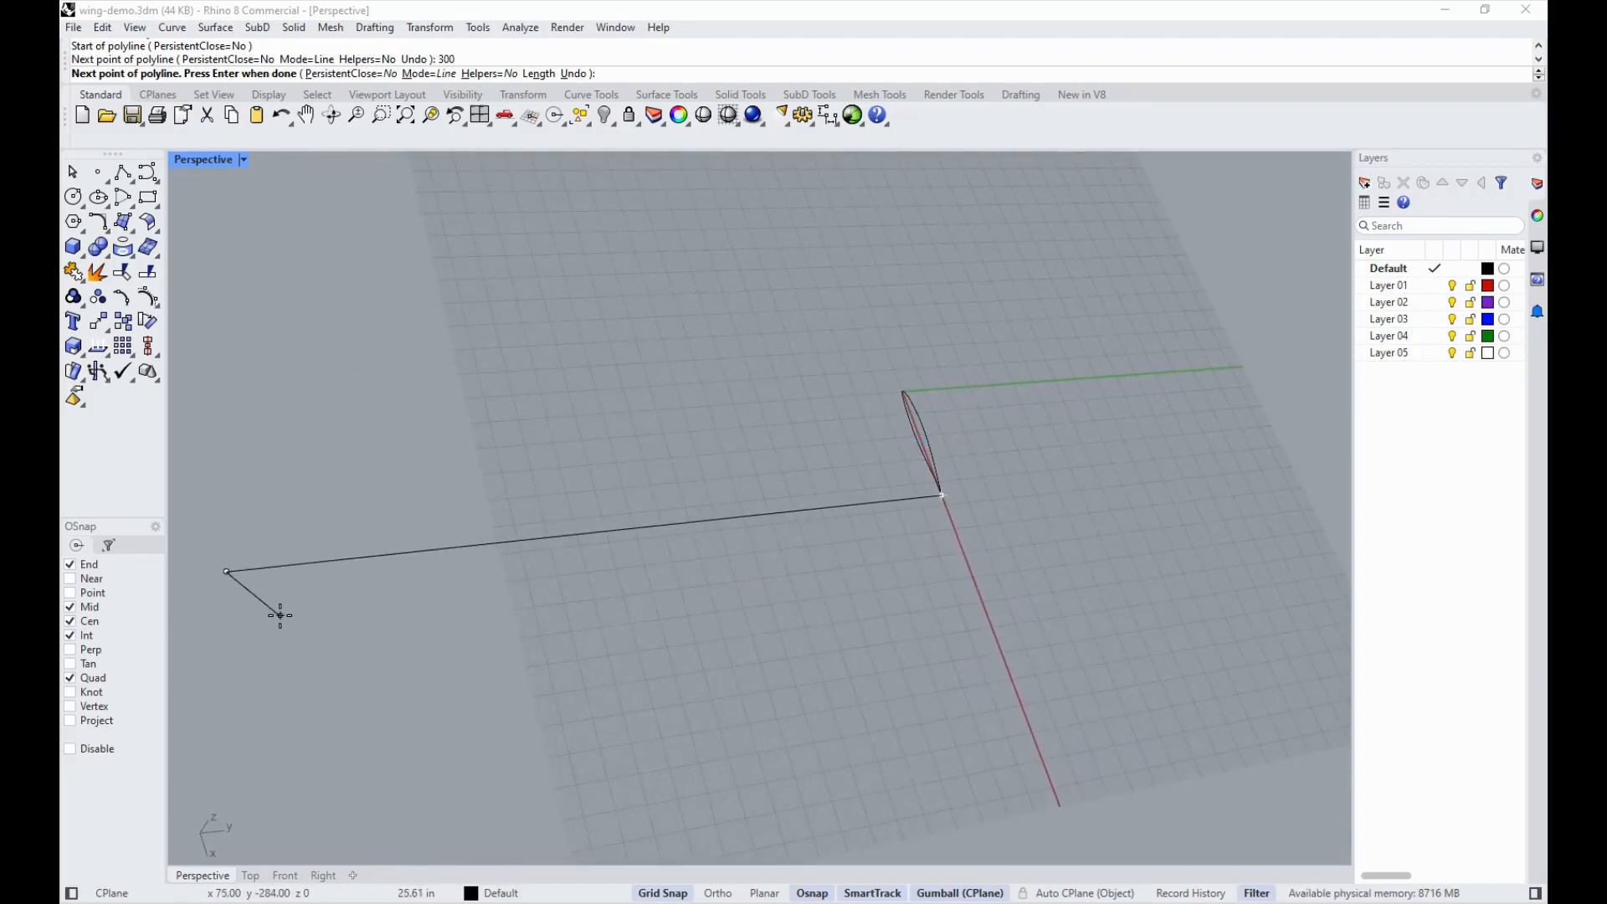
key("Return")
Step: Switch to the Excel workbook, enter 25 in cell H9 and the inch conversion =H9*12 in cell H10
right_click_drag(851, 687, 920, 903)
left_click(612, 903)
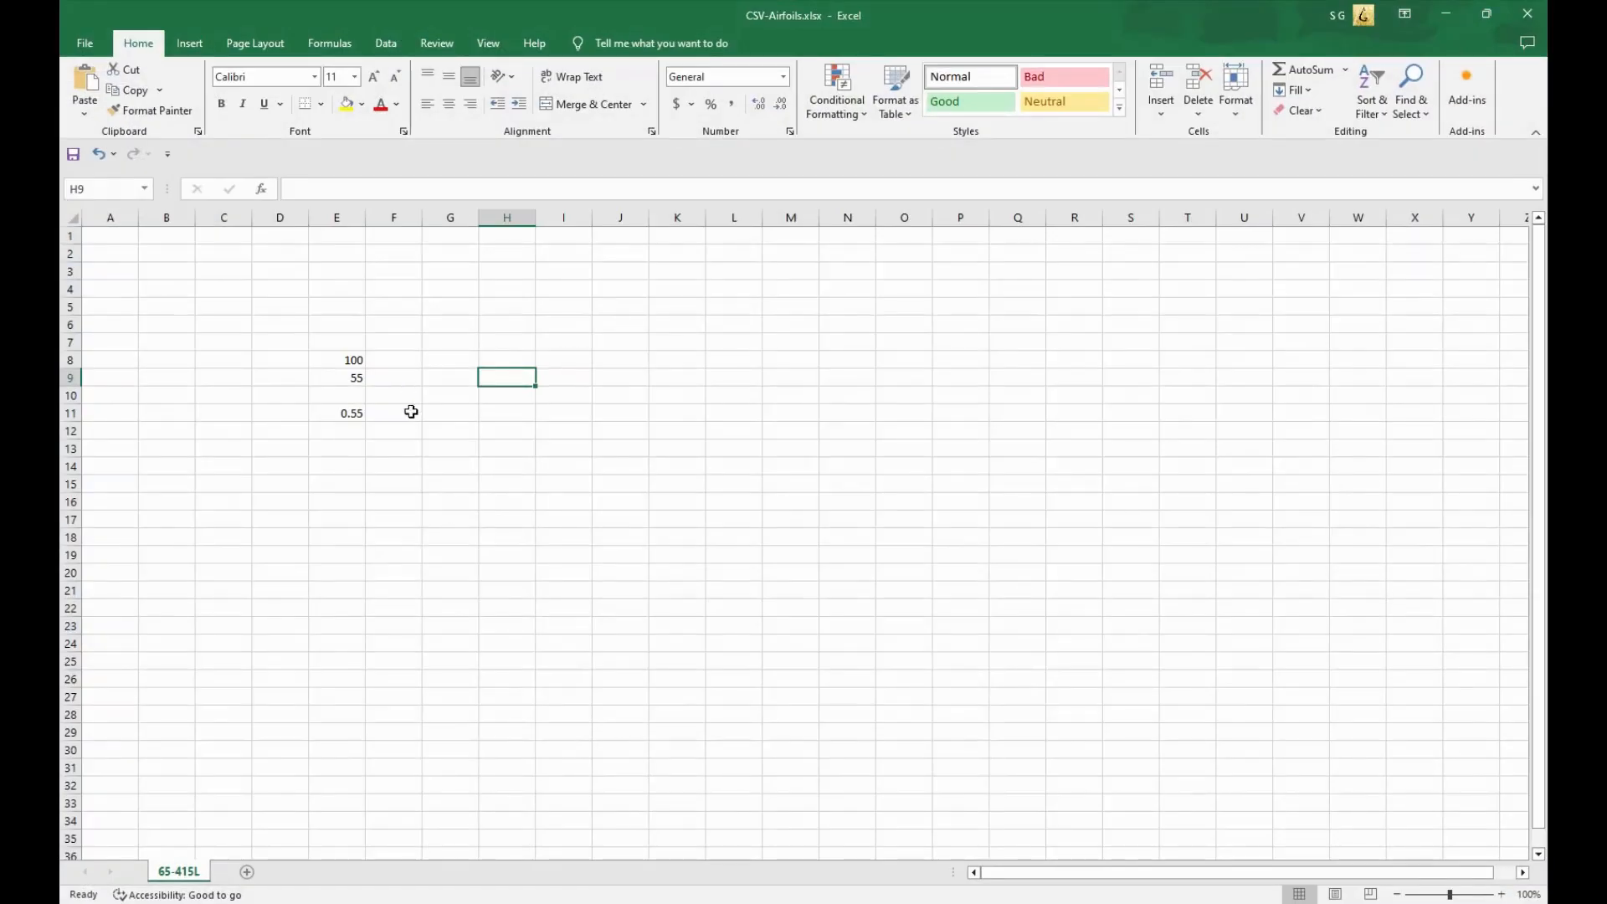
scroll(492, 686, "down", 2)
scroll(495, 696, "up", 2)
type("25")
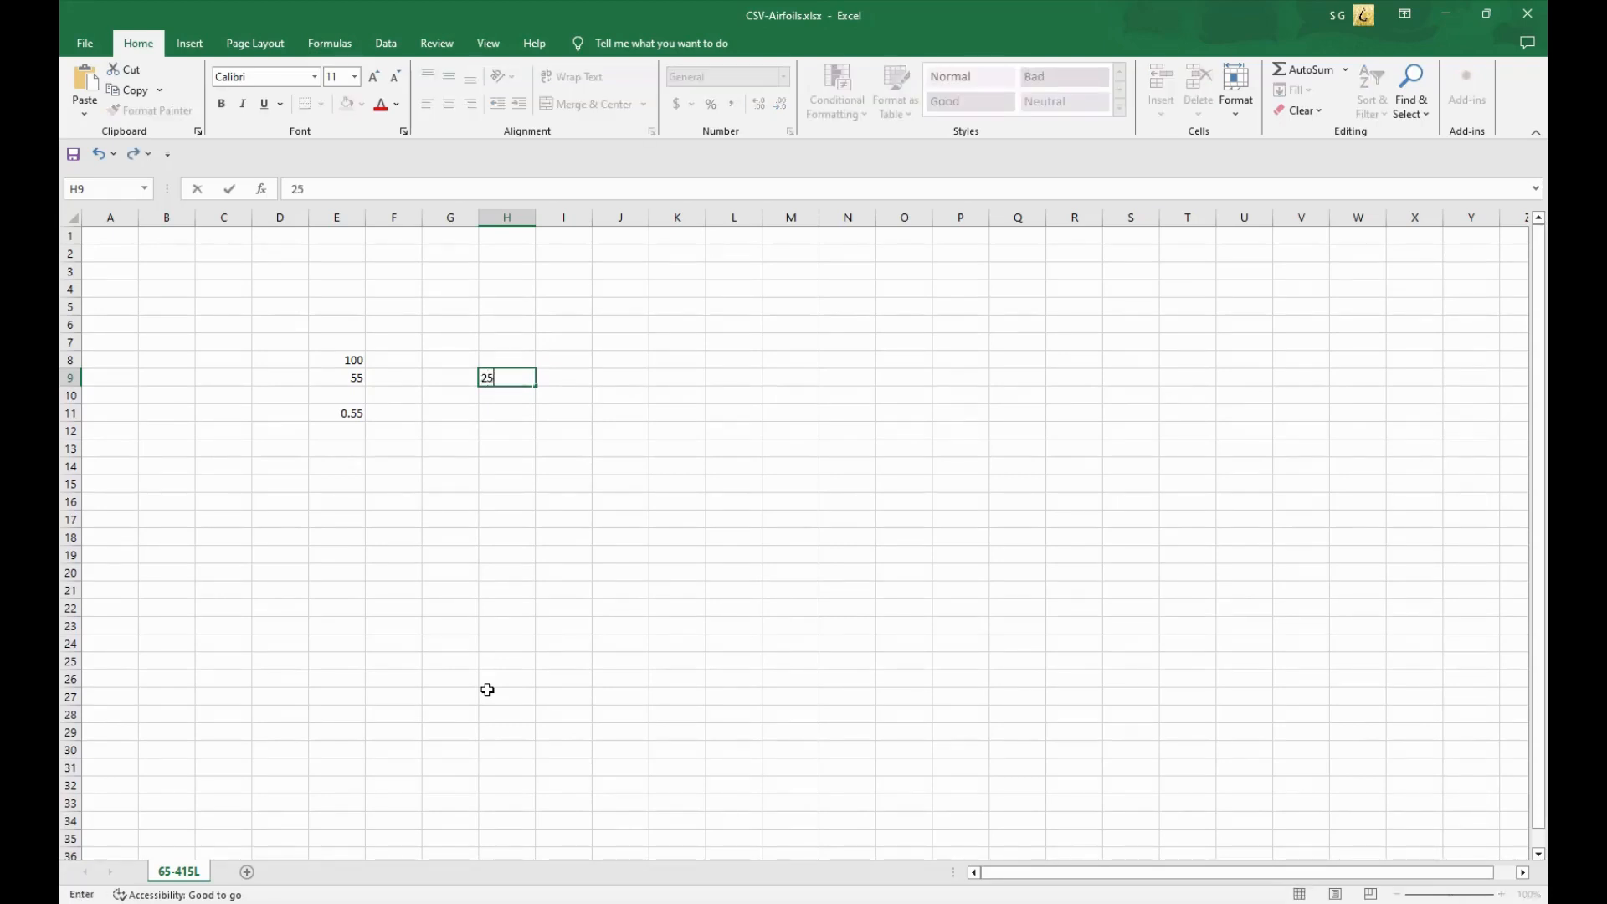
key("Return")
type("=")
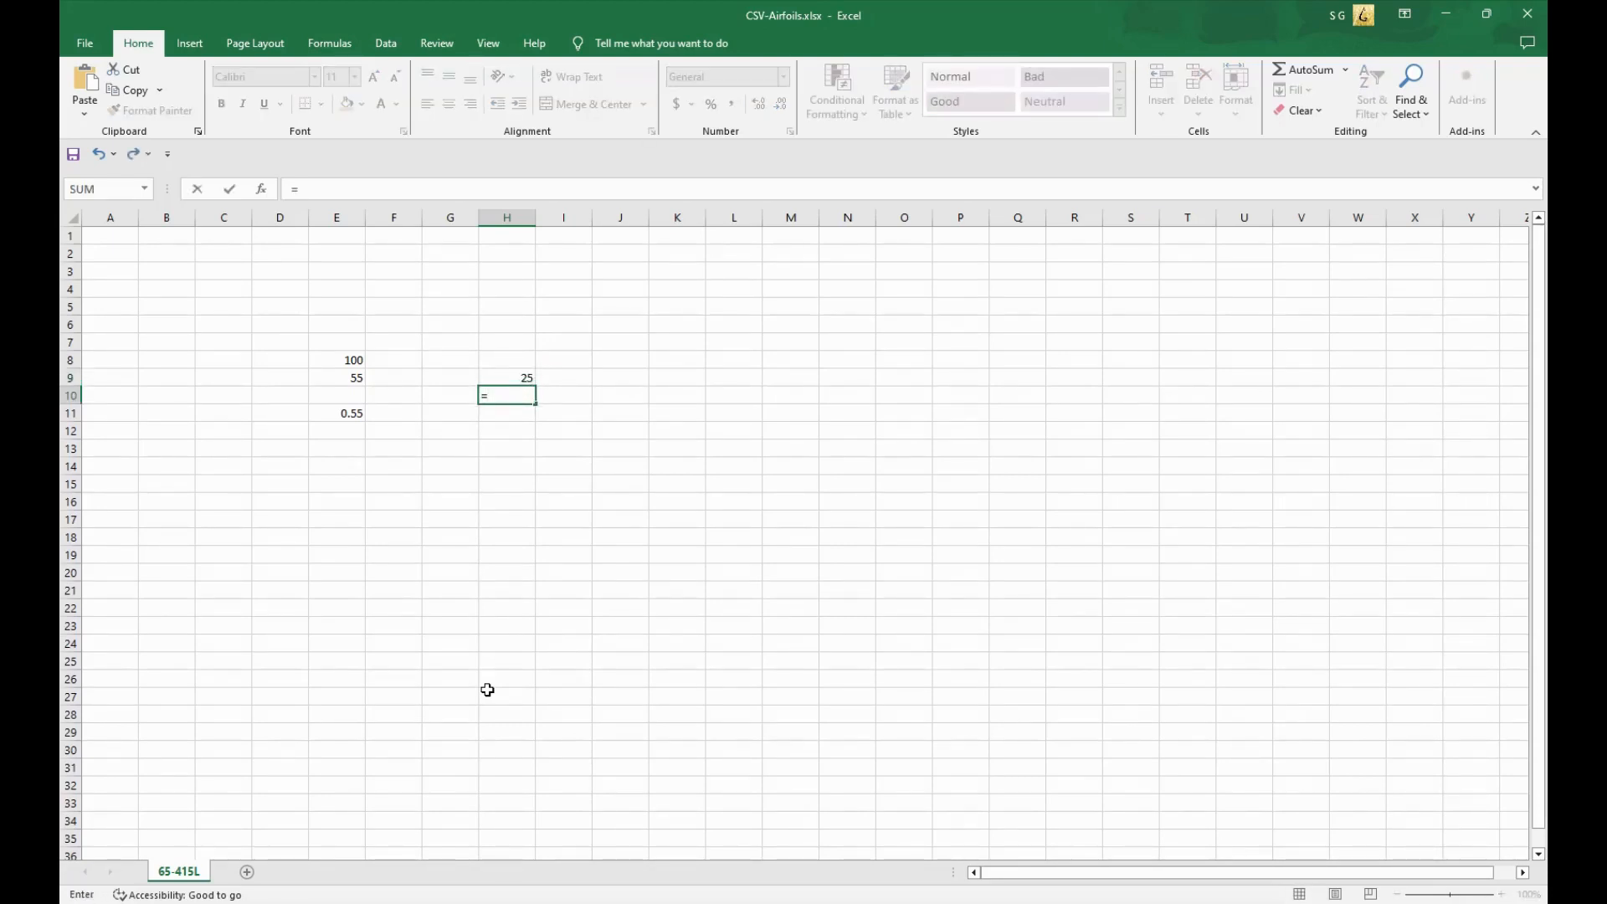
left_click(508, 375)
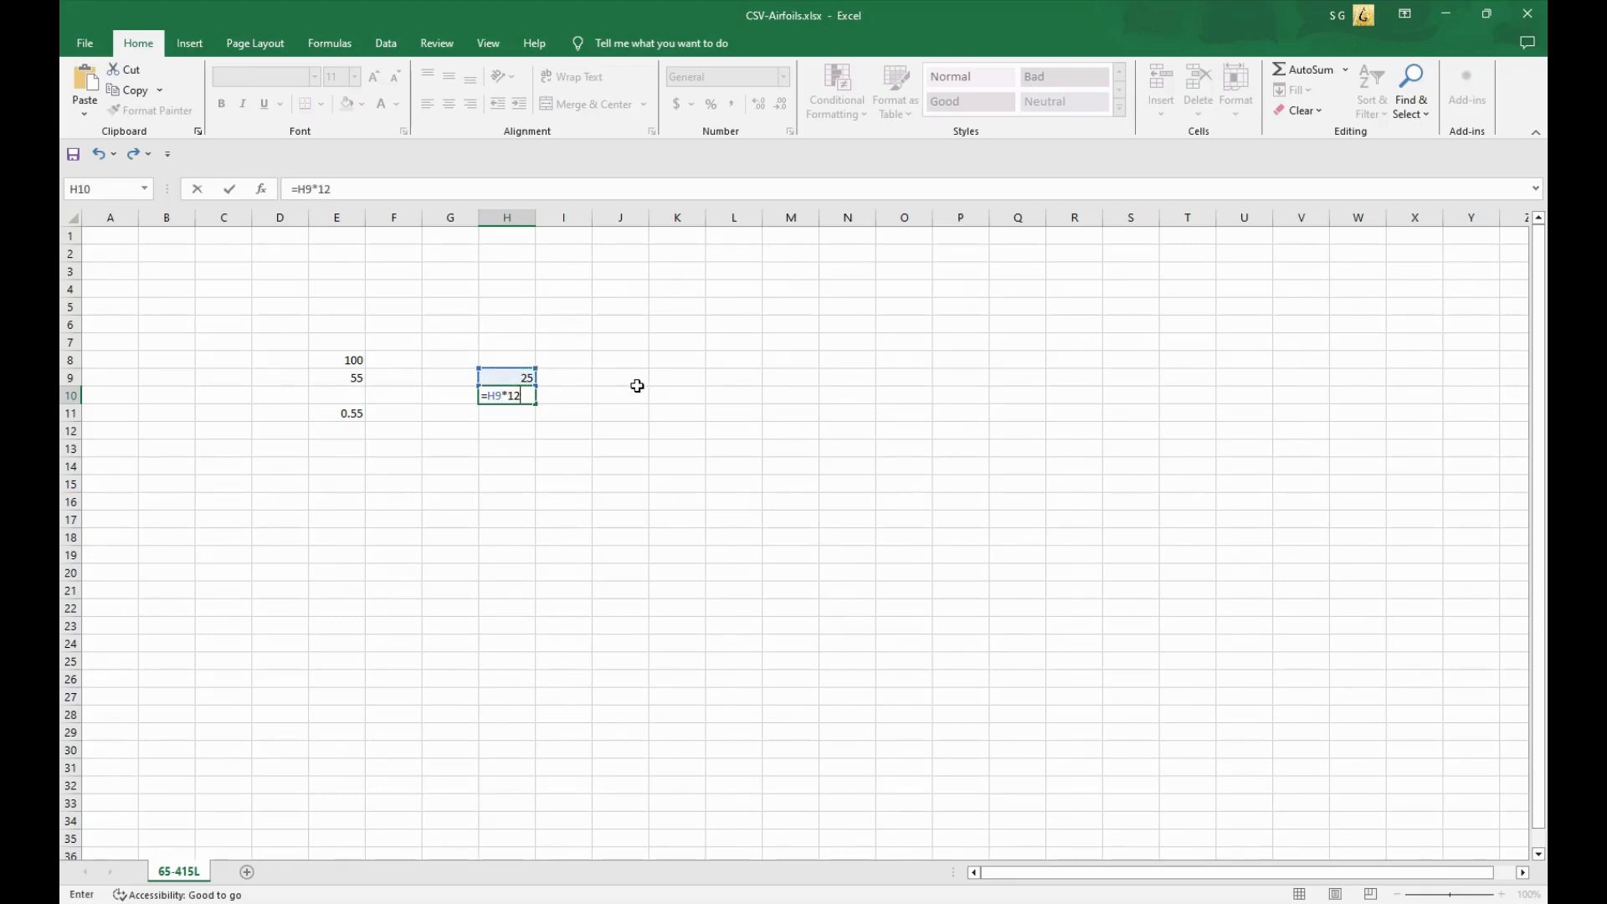
key("Return")
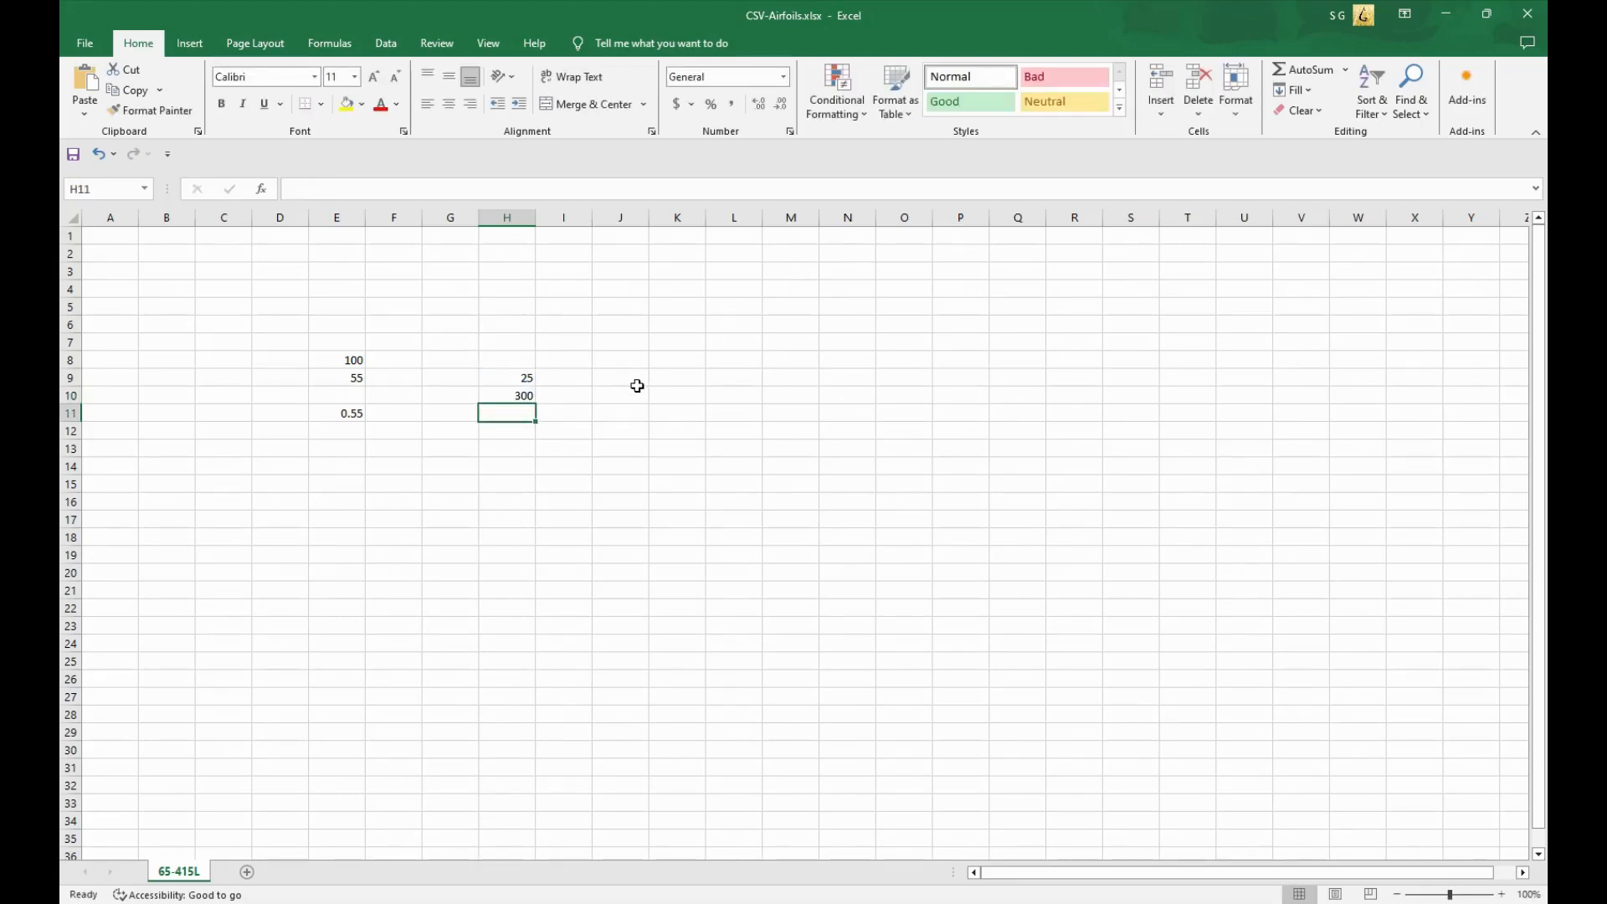
Step: Calculate half of the H10 span in cell H11 with a division formula
type("=")
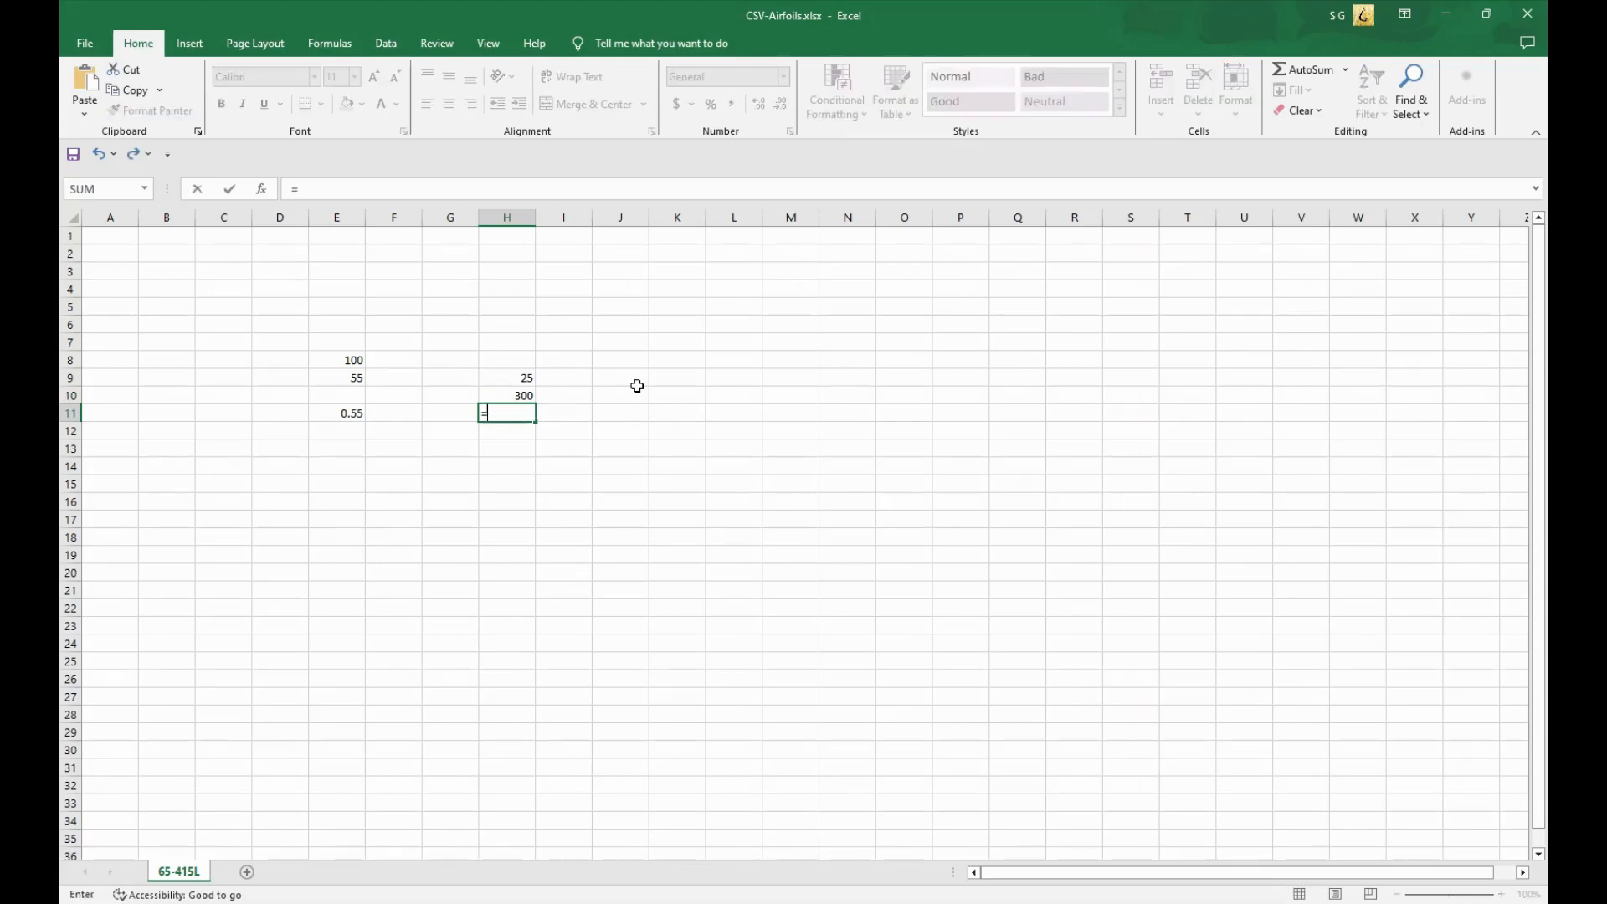
left_click(523, 397)
type("/")
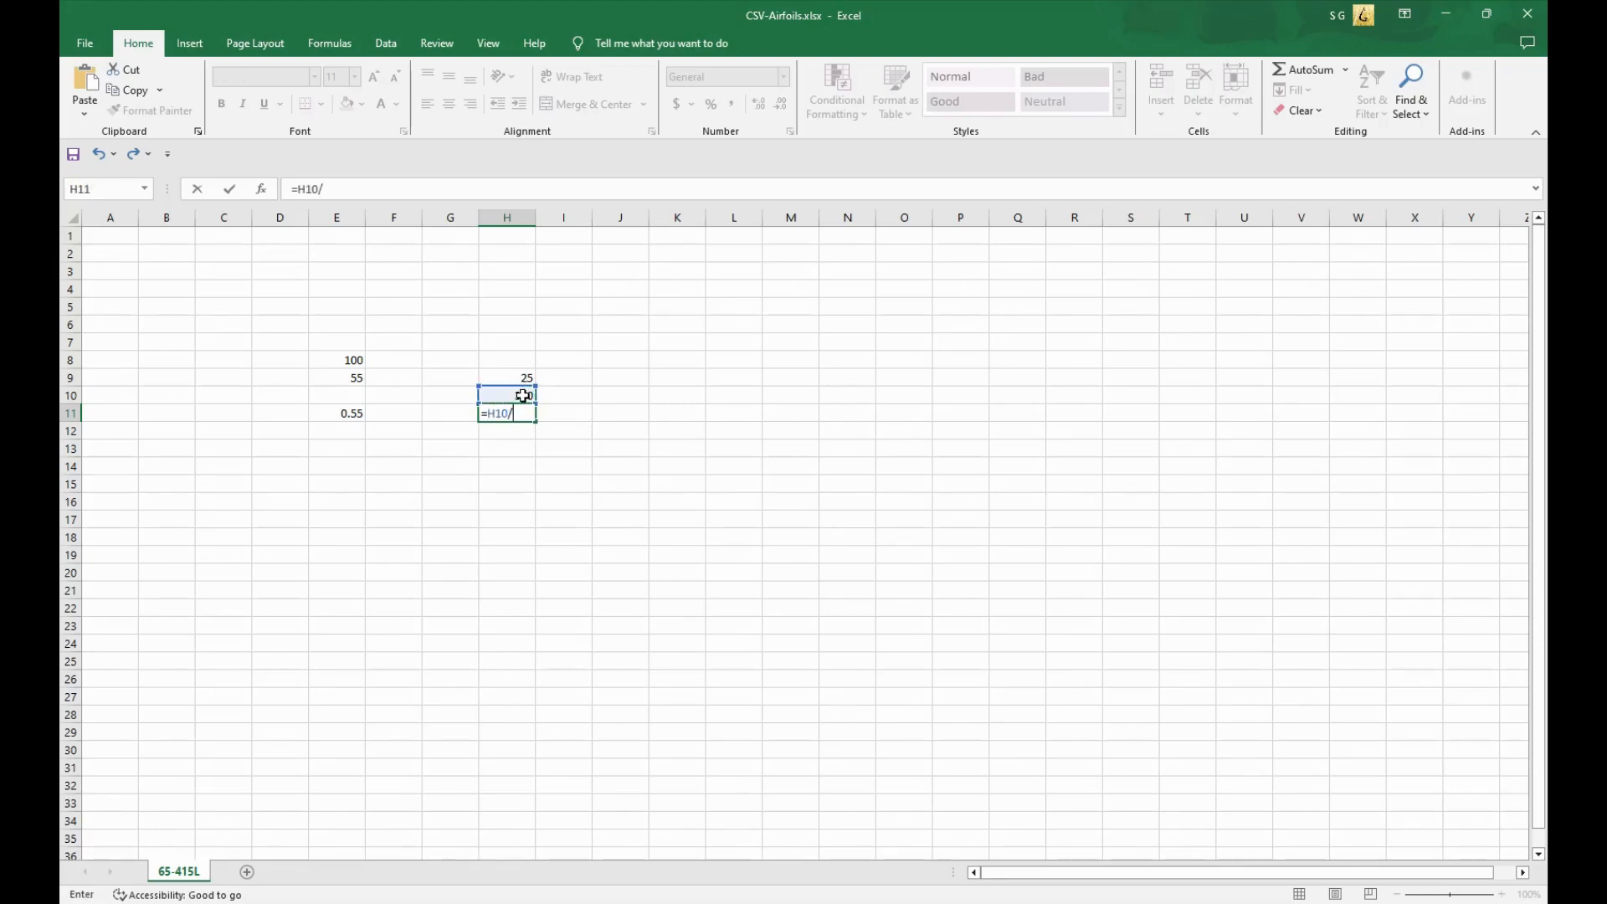
type("1")
key("Return")
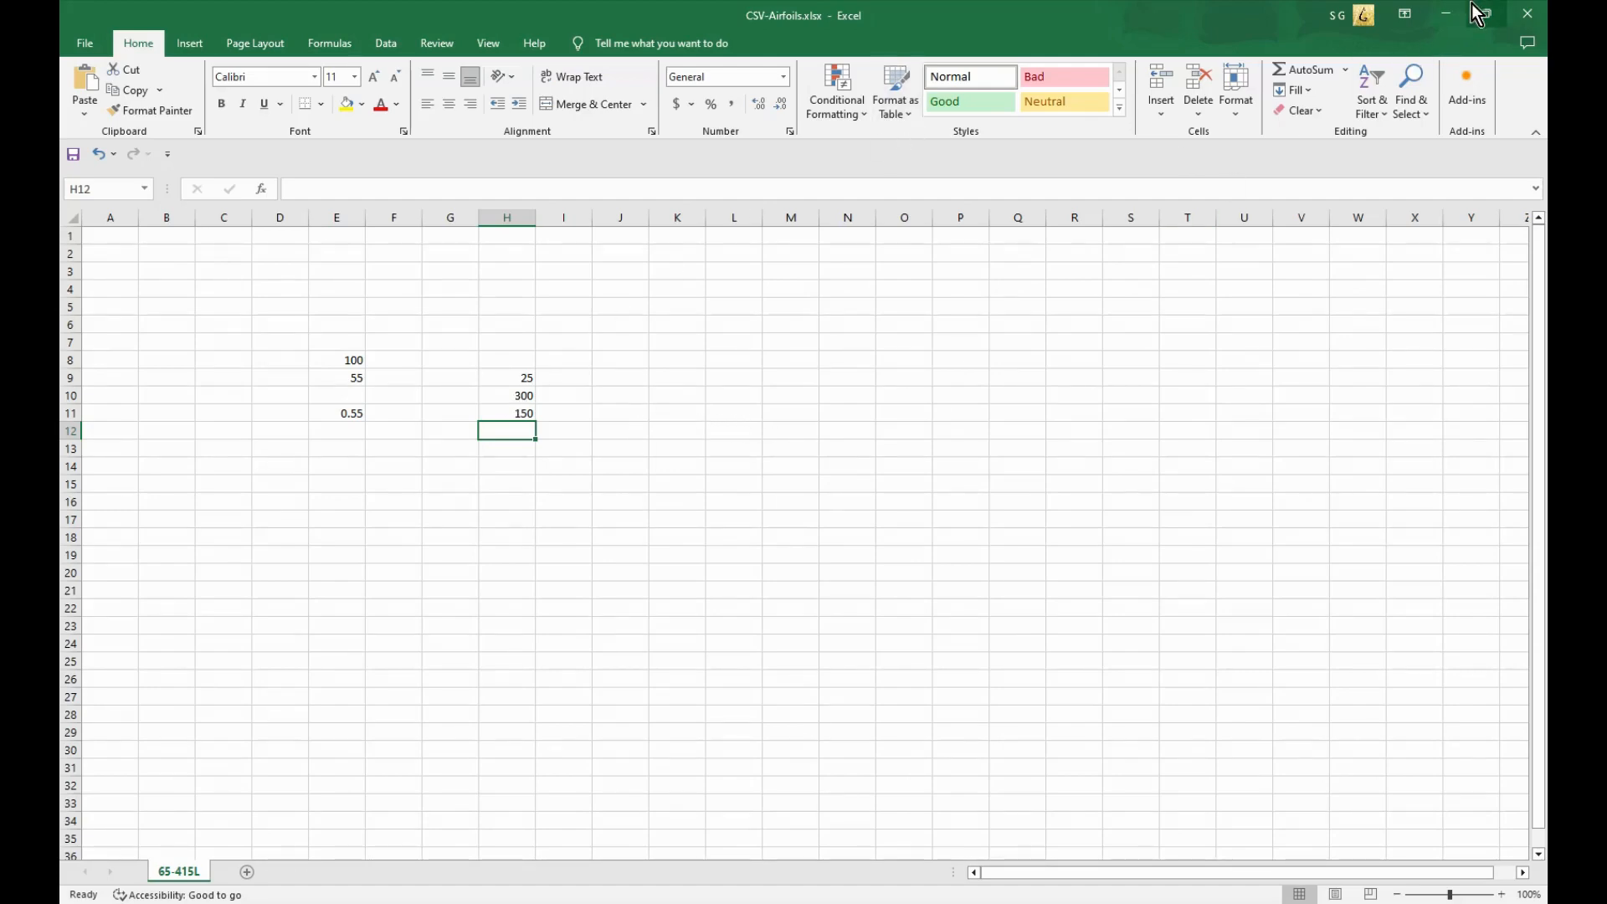
Step: Return to Rhino and delete the 300-inch span line
left_click(1448, 15)
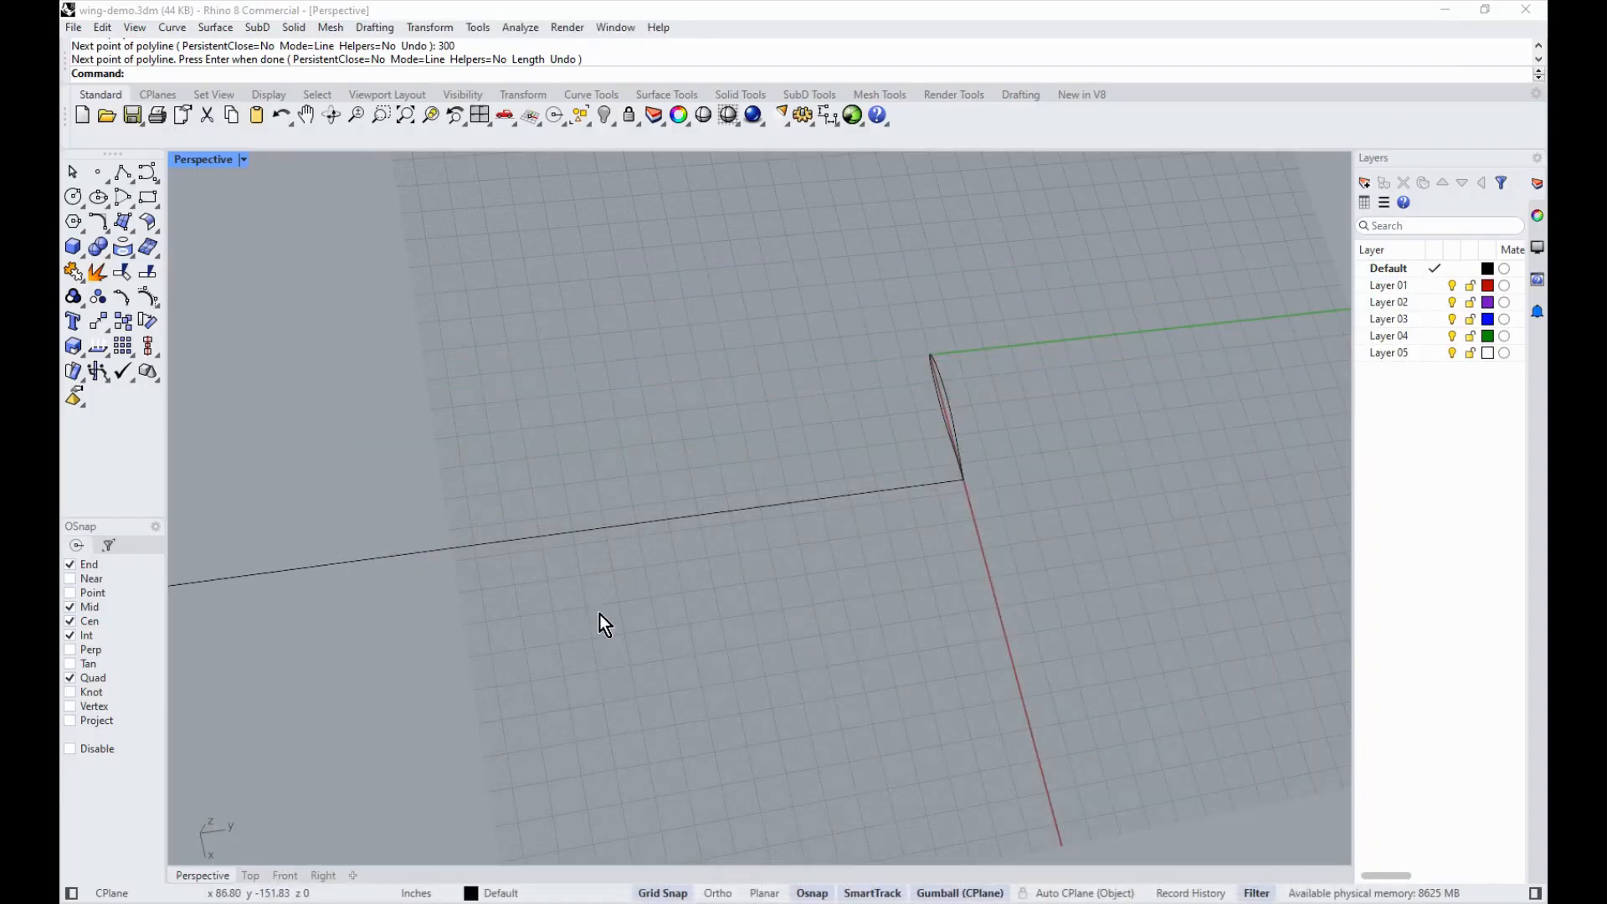
key("Return")
key("Delete")
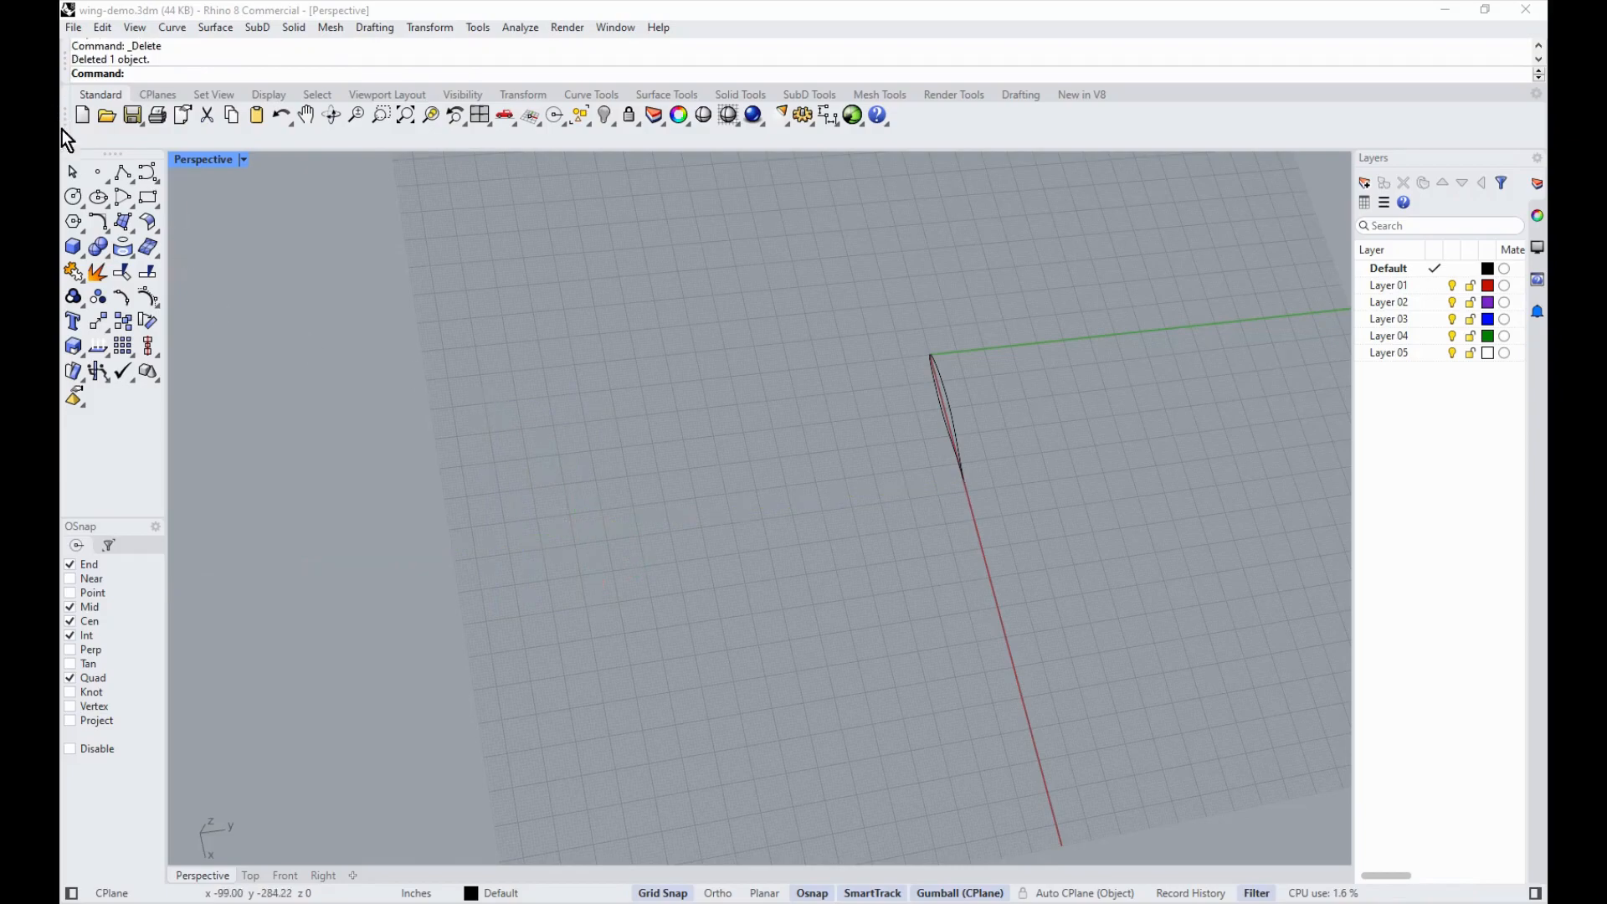
Step: Draw a single-segment polyline 150 inches long from the airfoil's trailing edge along the negative Y direction
left_click(123, 172)
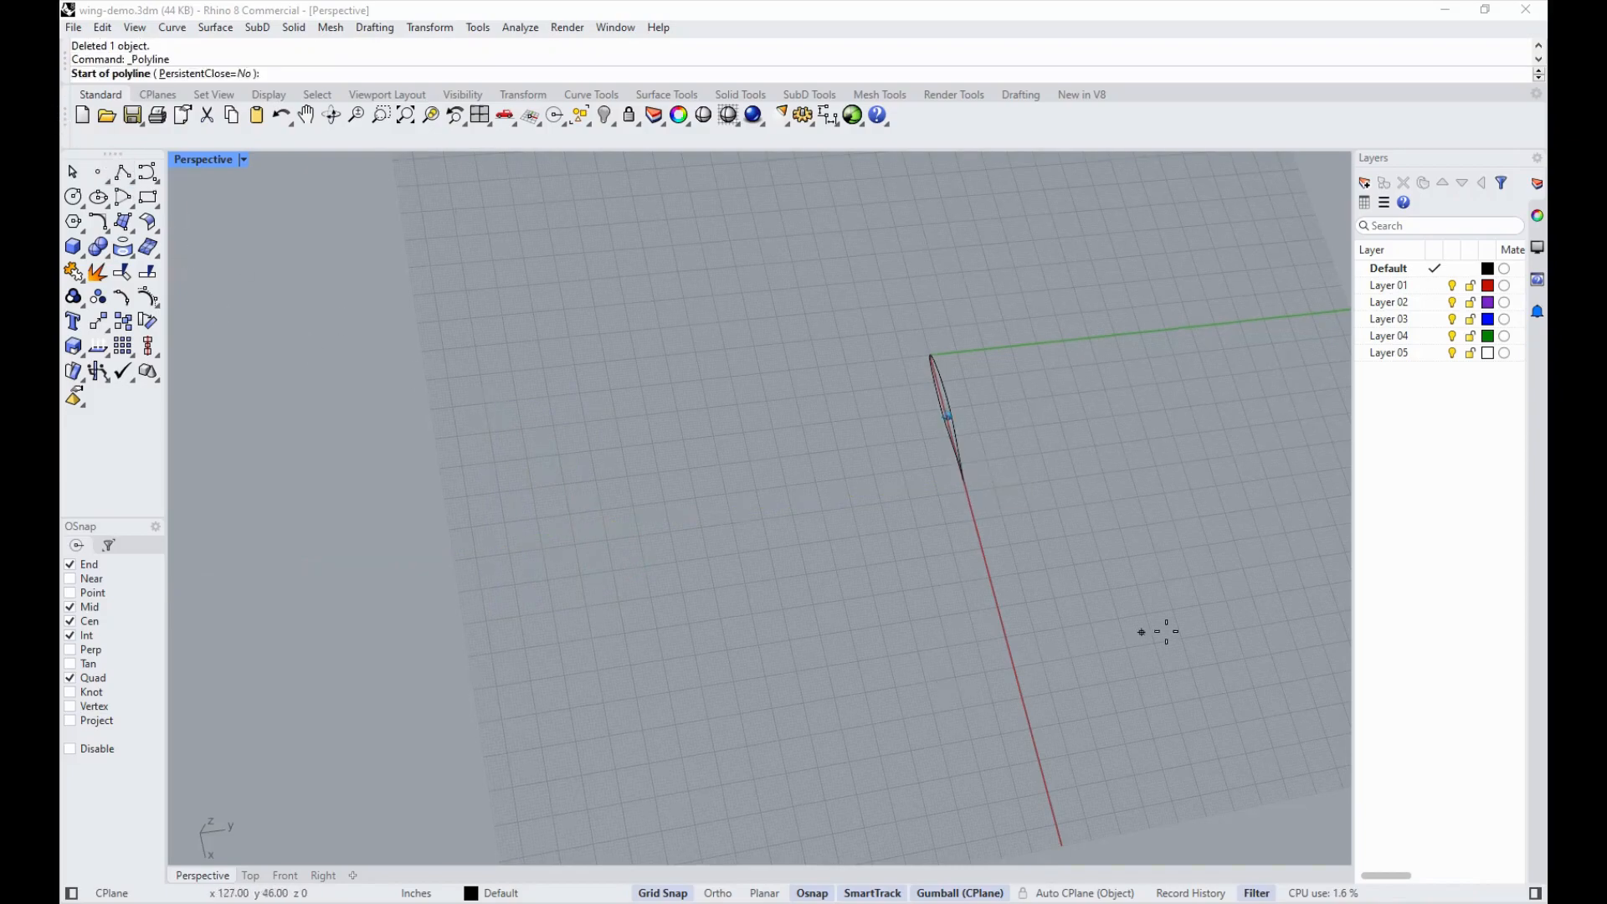
right_click_drag(1166, 632, 1022, 494)
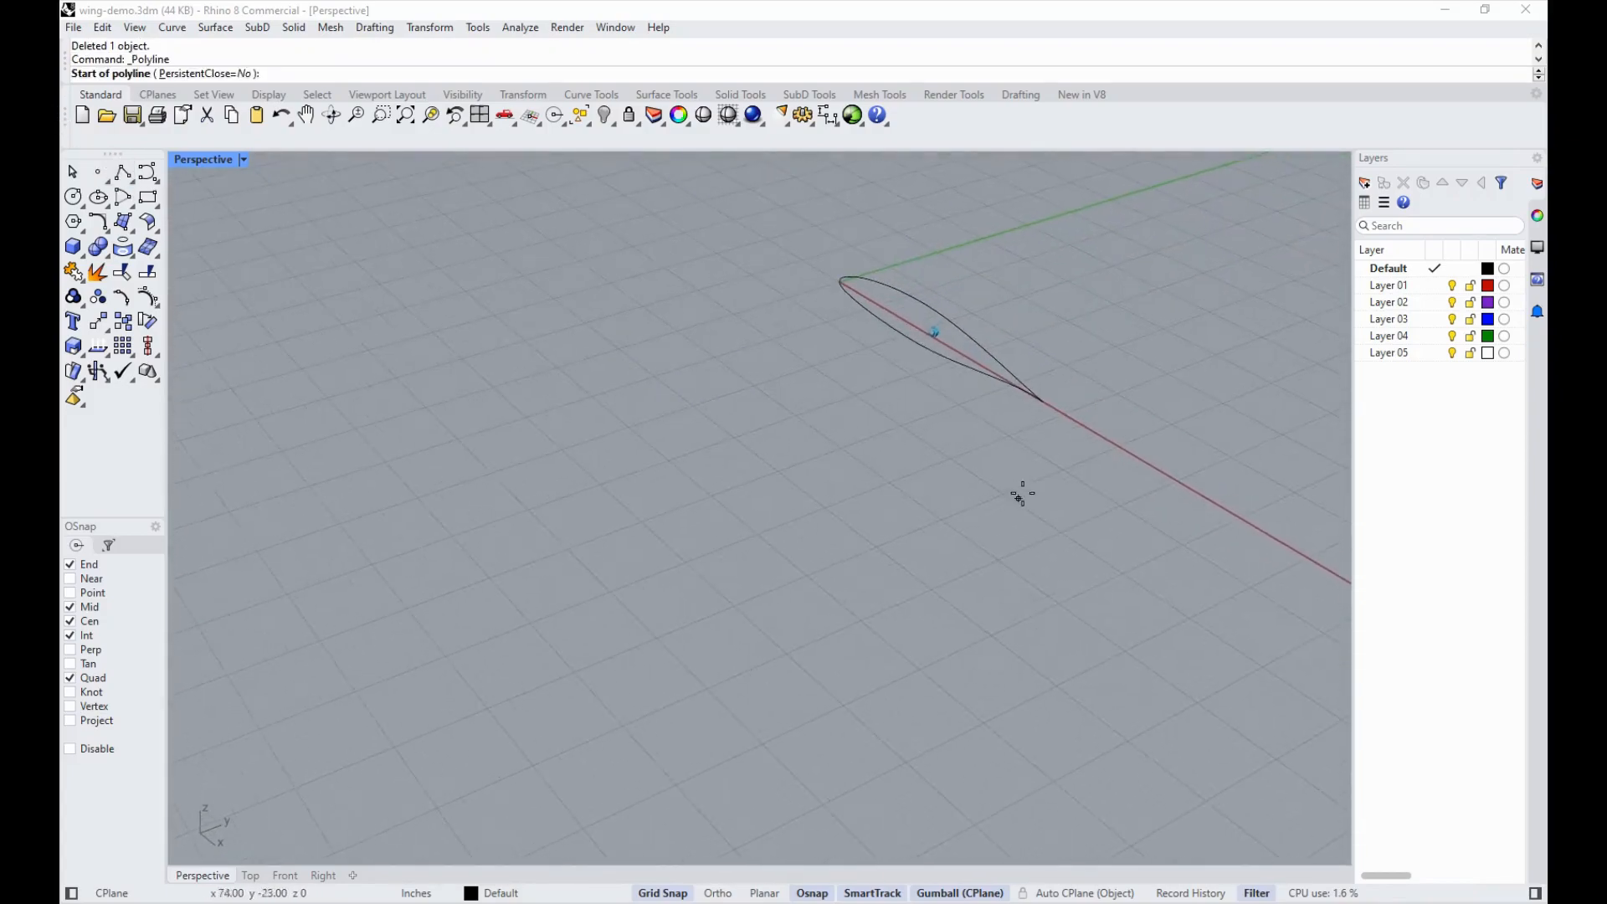
scroll(1044, 419, "up", 4)
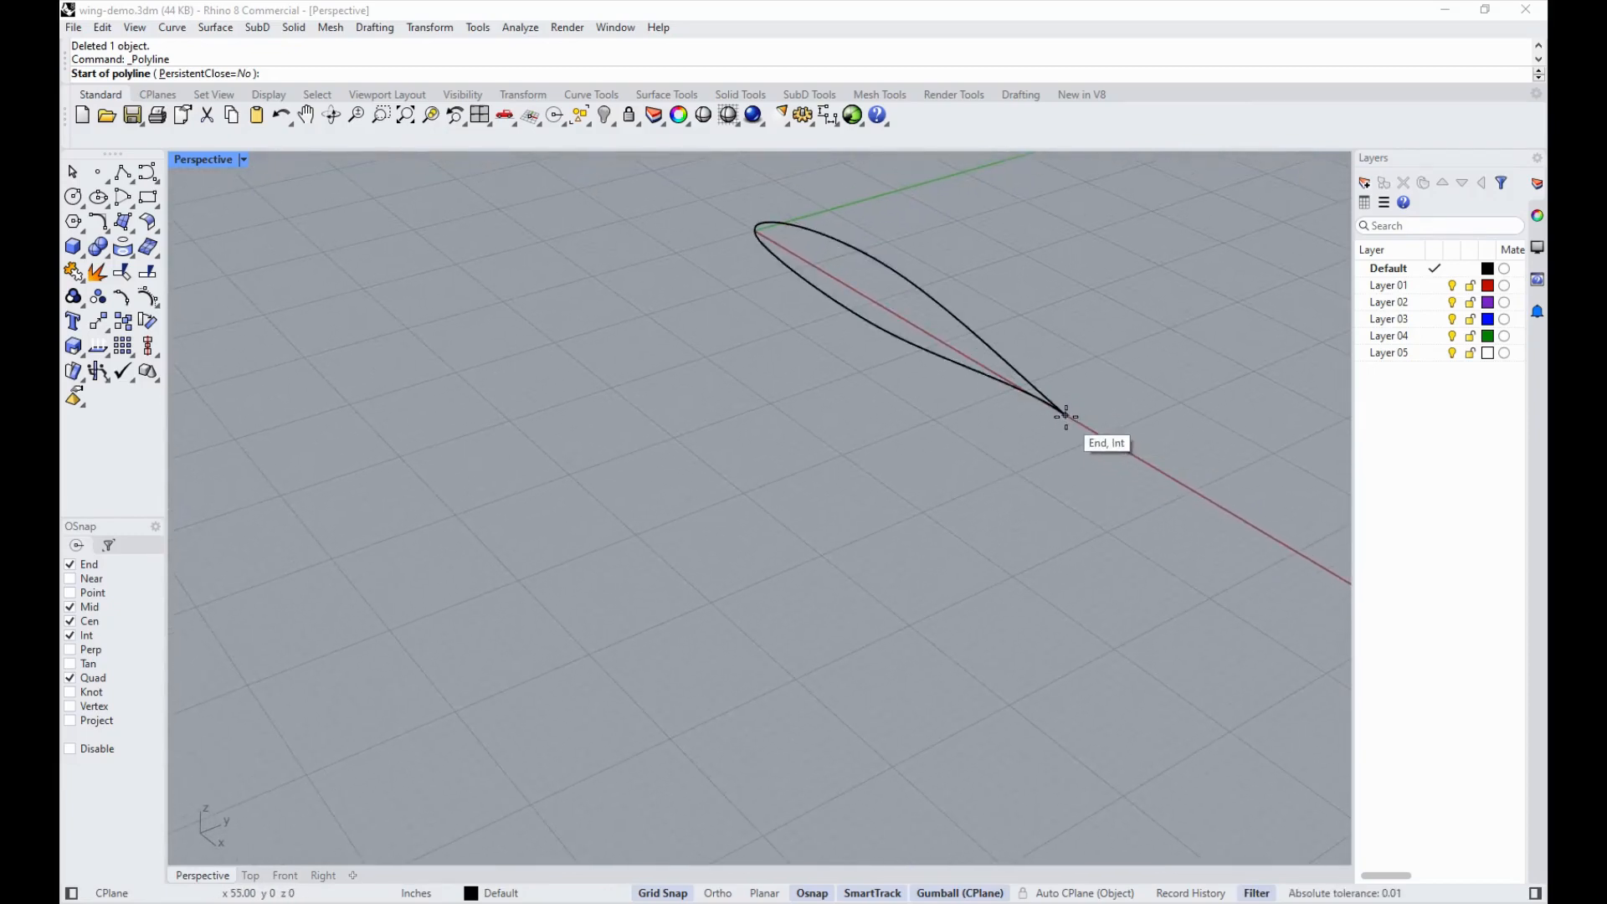
left_click(1065, 416)
right_click_drag(639, 714, 302, 660)
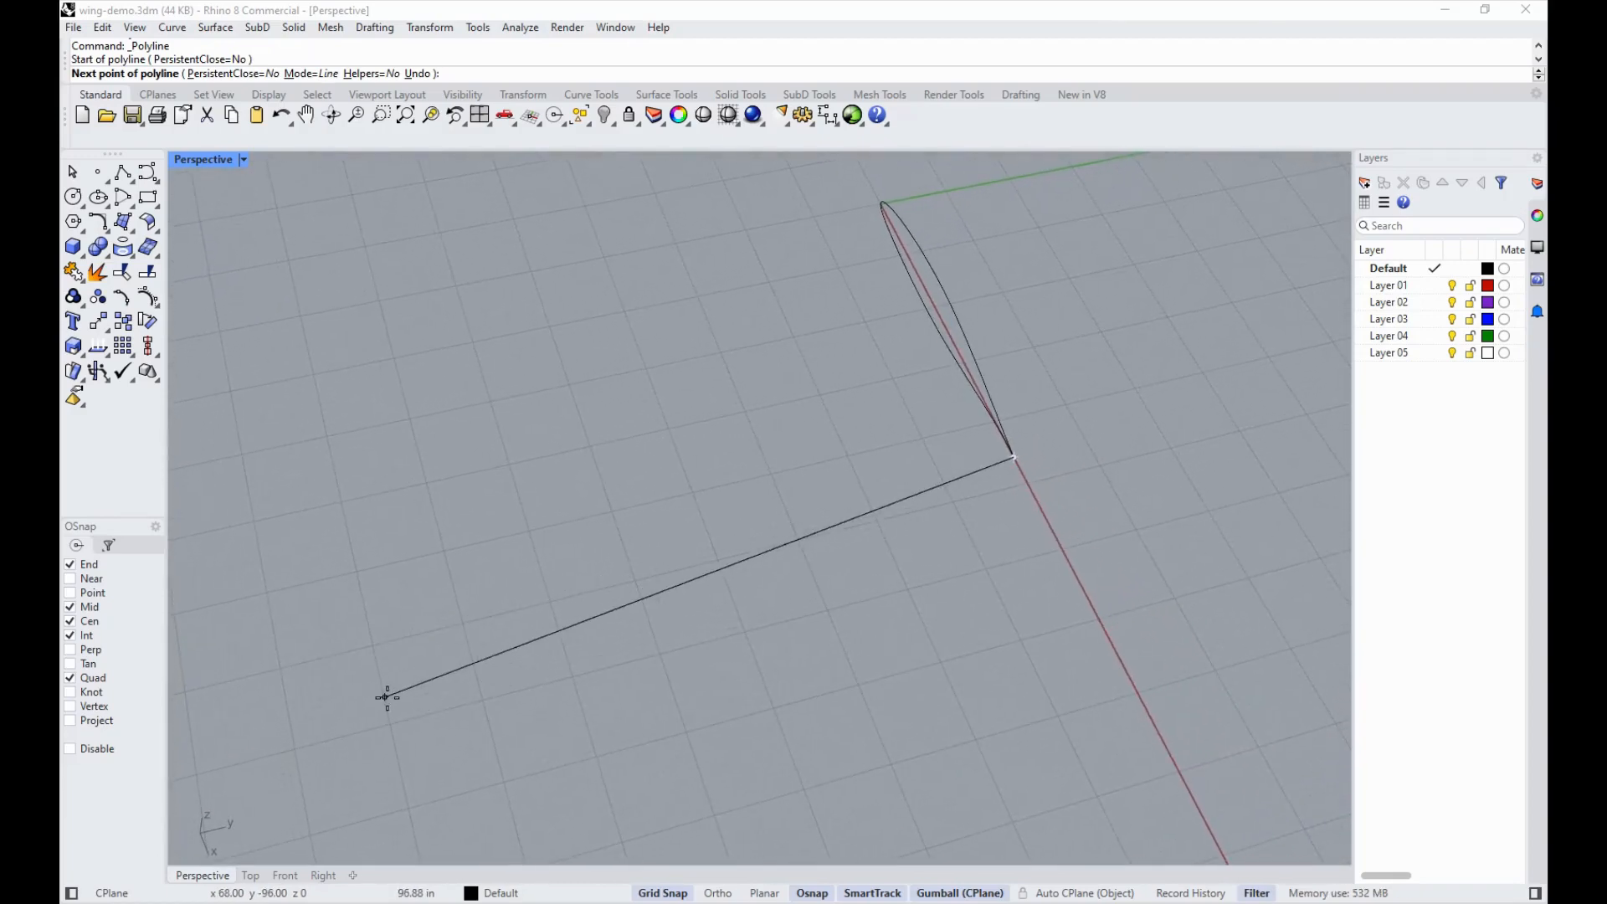
type("150")
key("Return")
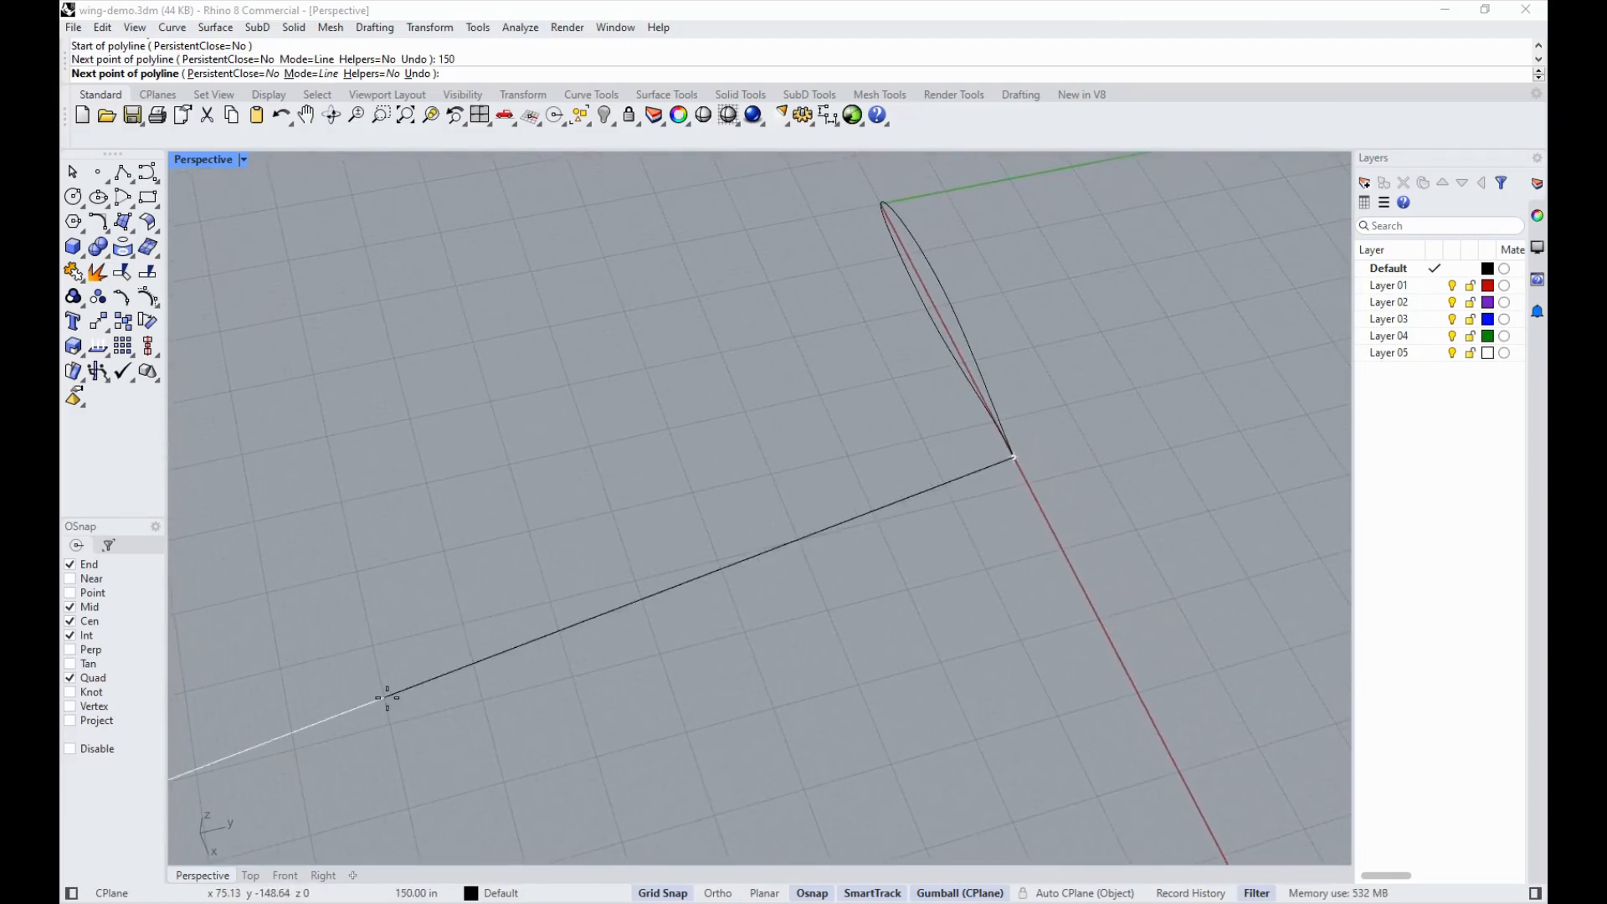
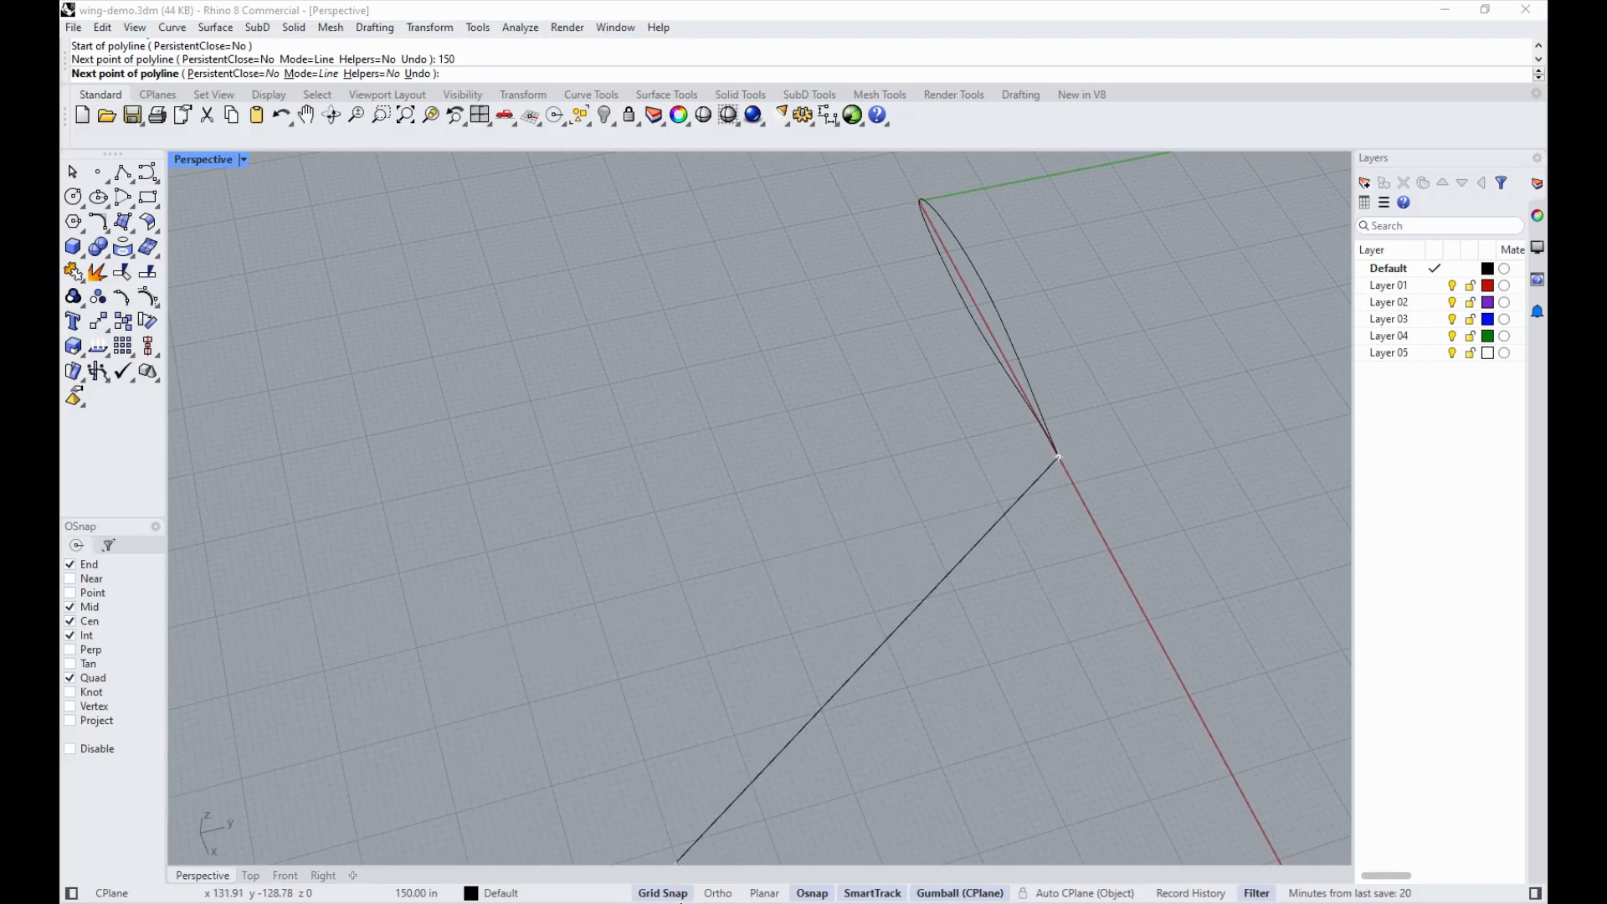
left_click(716, 895)
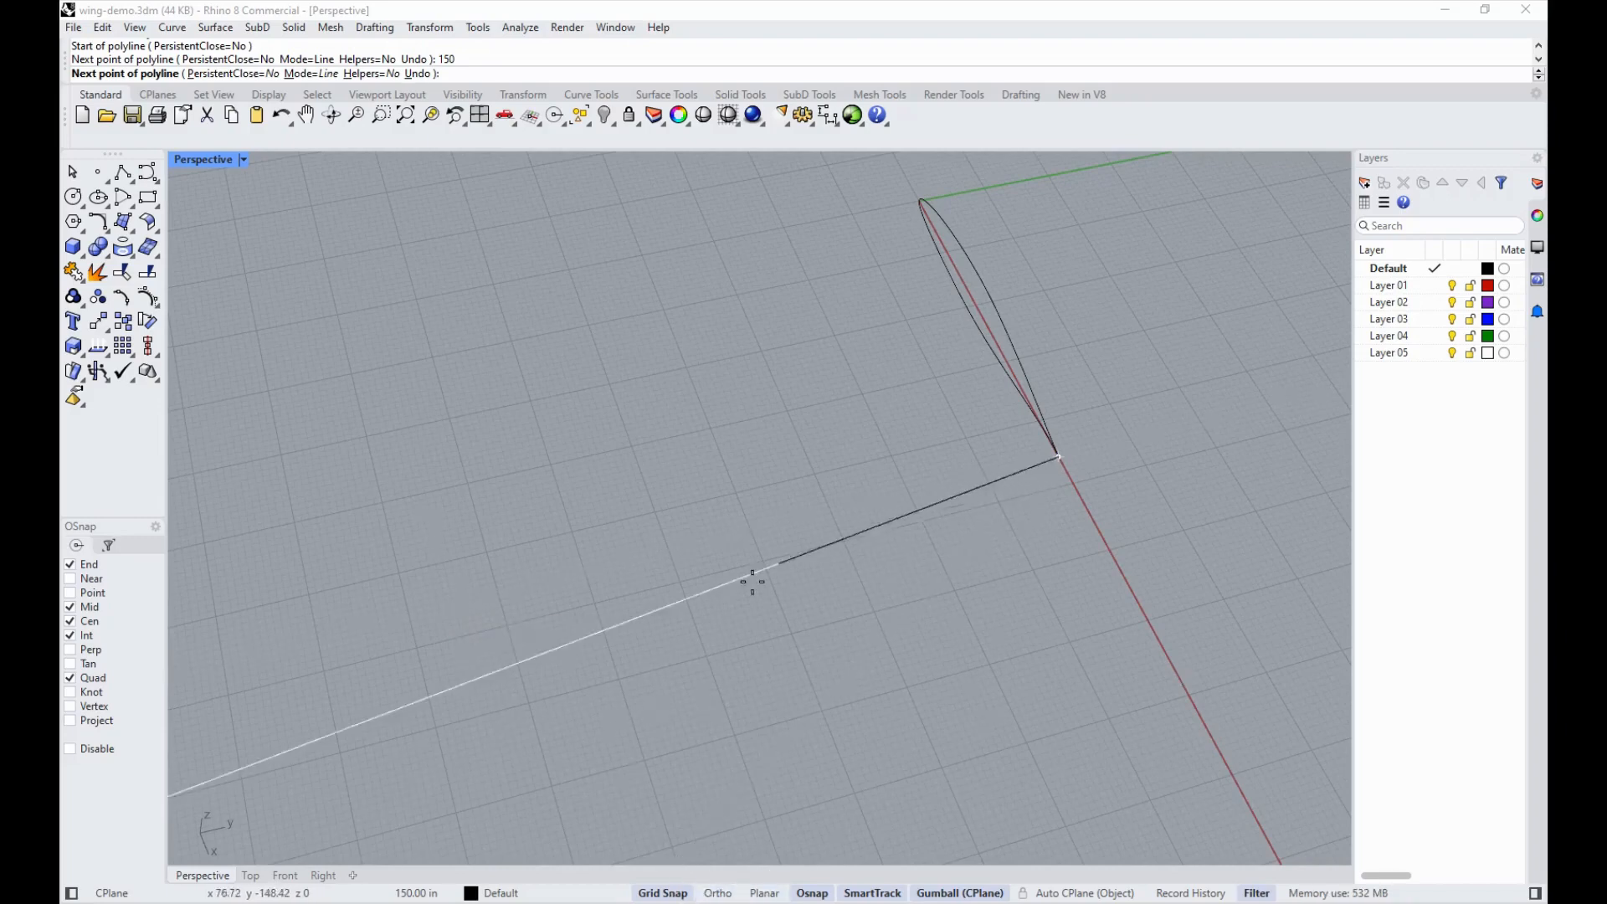
left_click(553, 585)
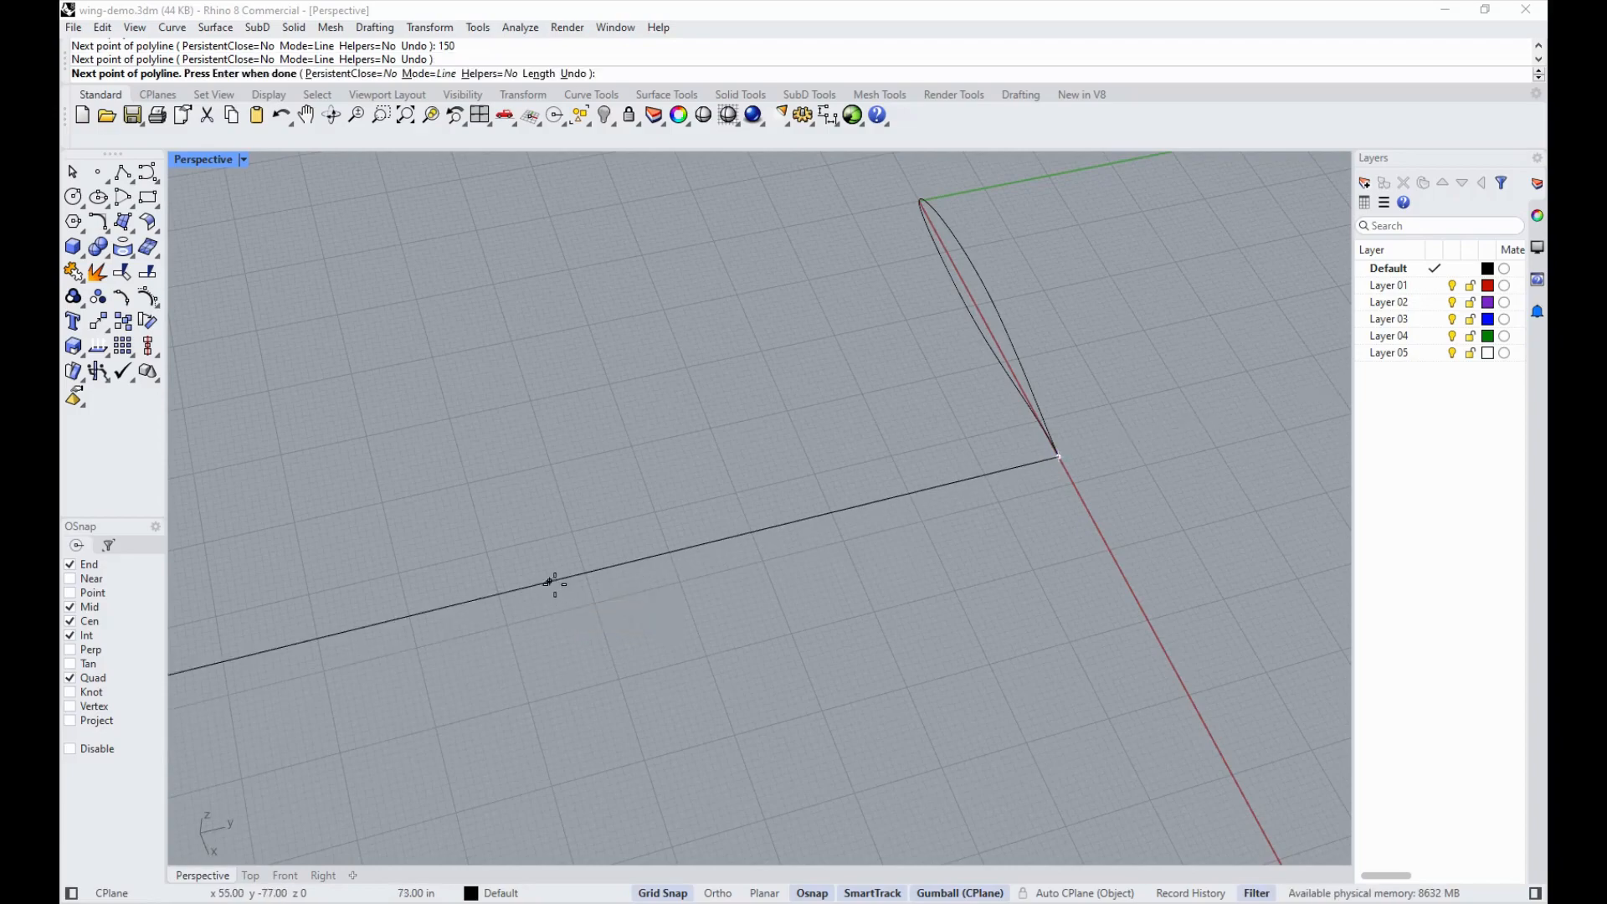
mouse_move(556, 581)
right_mouse_down()
mouse_move(764, 639)
mouse_move(726, 574)
mouse_move(743, 583)
mouse_move(550, 571)
mouse_move(395, 515)
right_mouse_up()
key("Return")
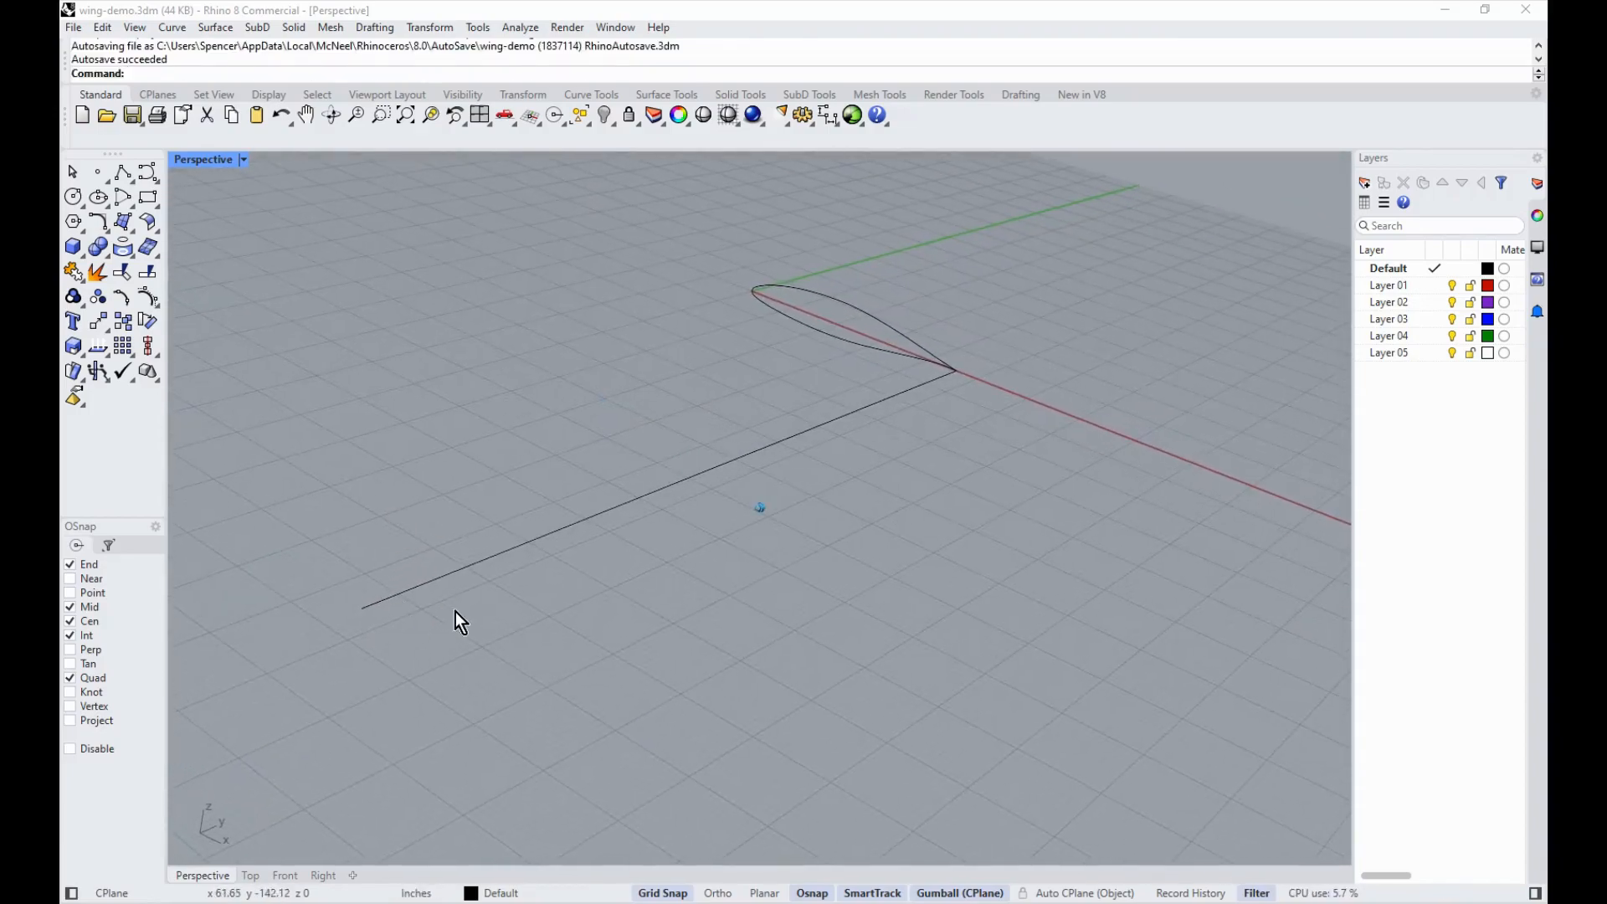
Step: Draw a 30-inch polyline from the outer end of the 150-inch span line along the negative X direction
mouse_move(456, 612)
right_mouse_down()
mouse_move(563, 706)
mouse_move(592, 700)
mouse_move(478, 620)
mouse_move(556, 592)
mouse_move(653, 615)
right_mouse_up()
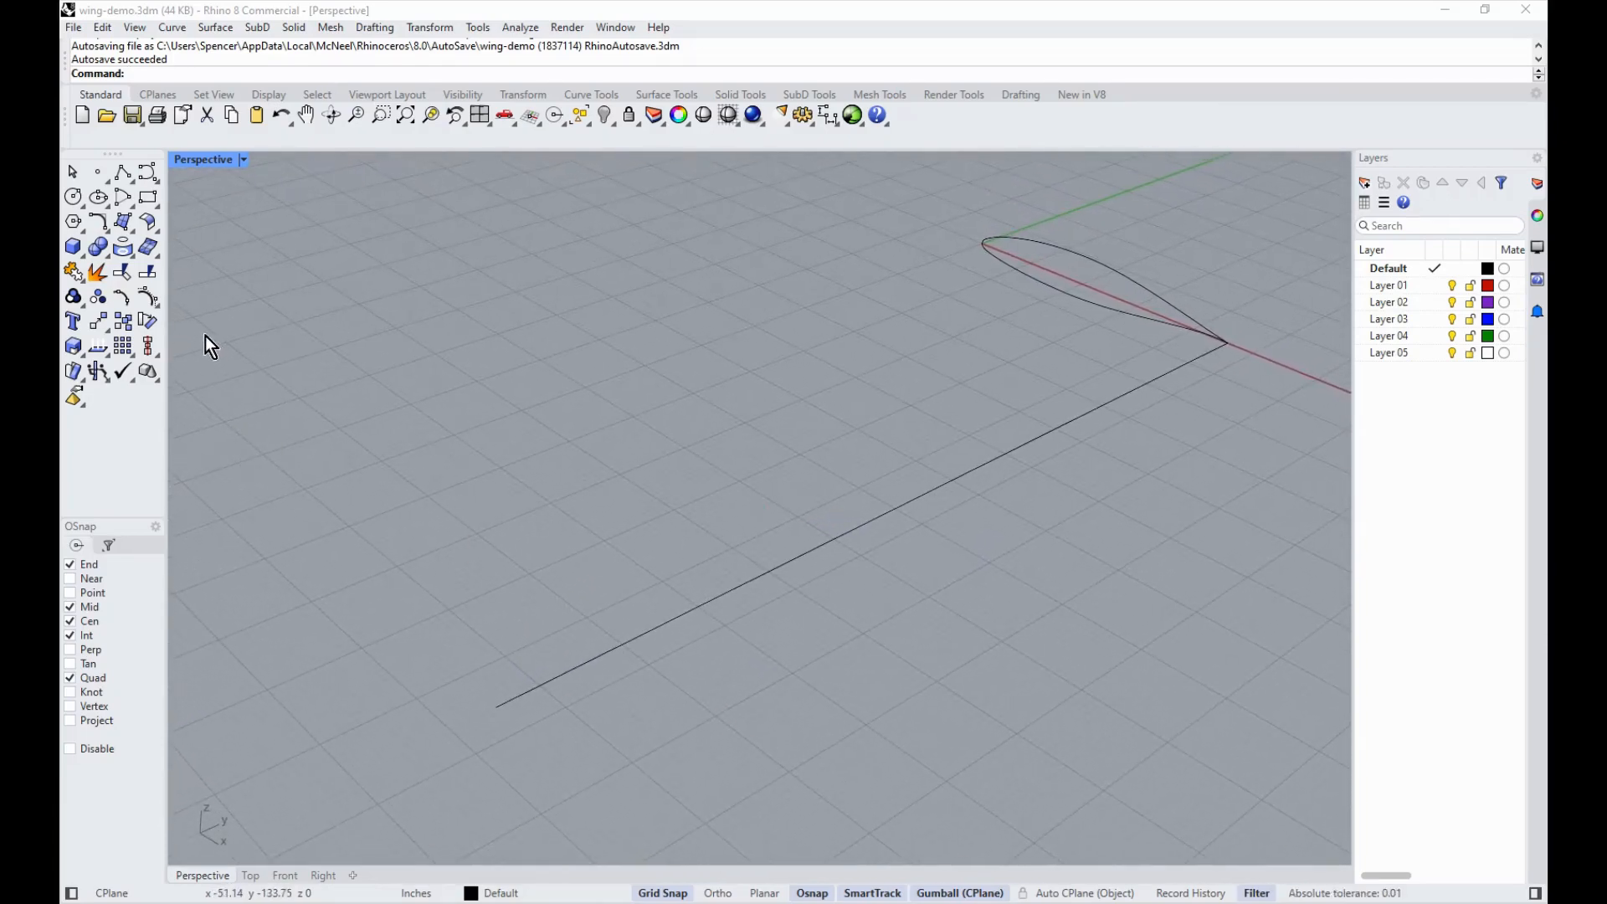
mouse_move(204, 335)
right_mouse_down()
mouse_move(162, 214)
mouse_move(143, 224)
right_mouse_up()
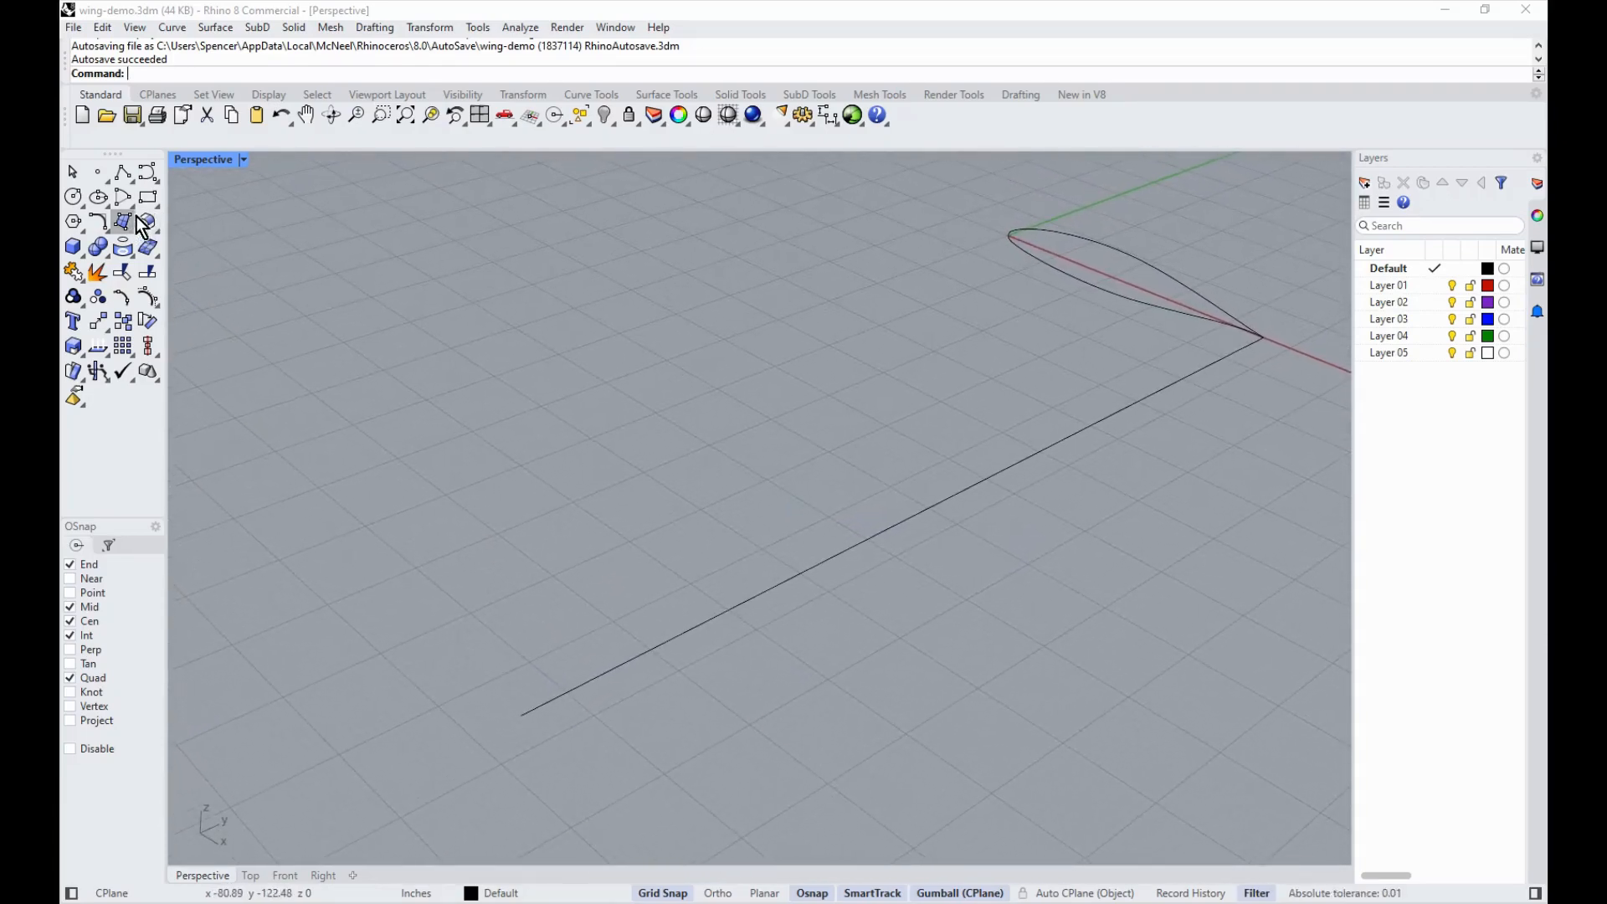
left_click(122, 174)
left_click(521, 714)
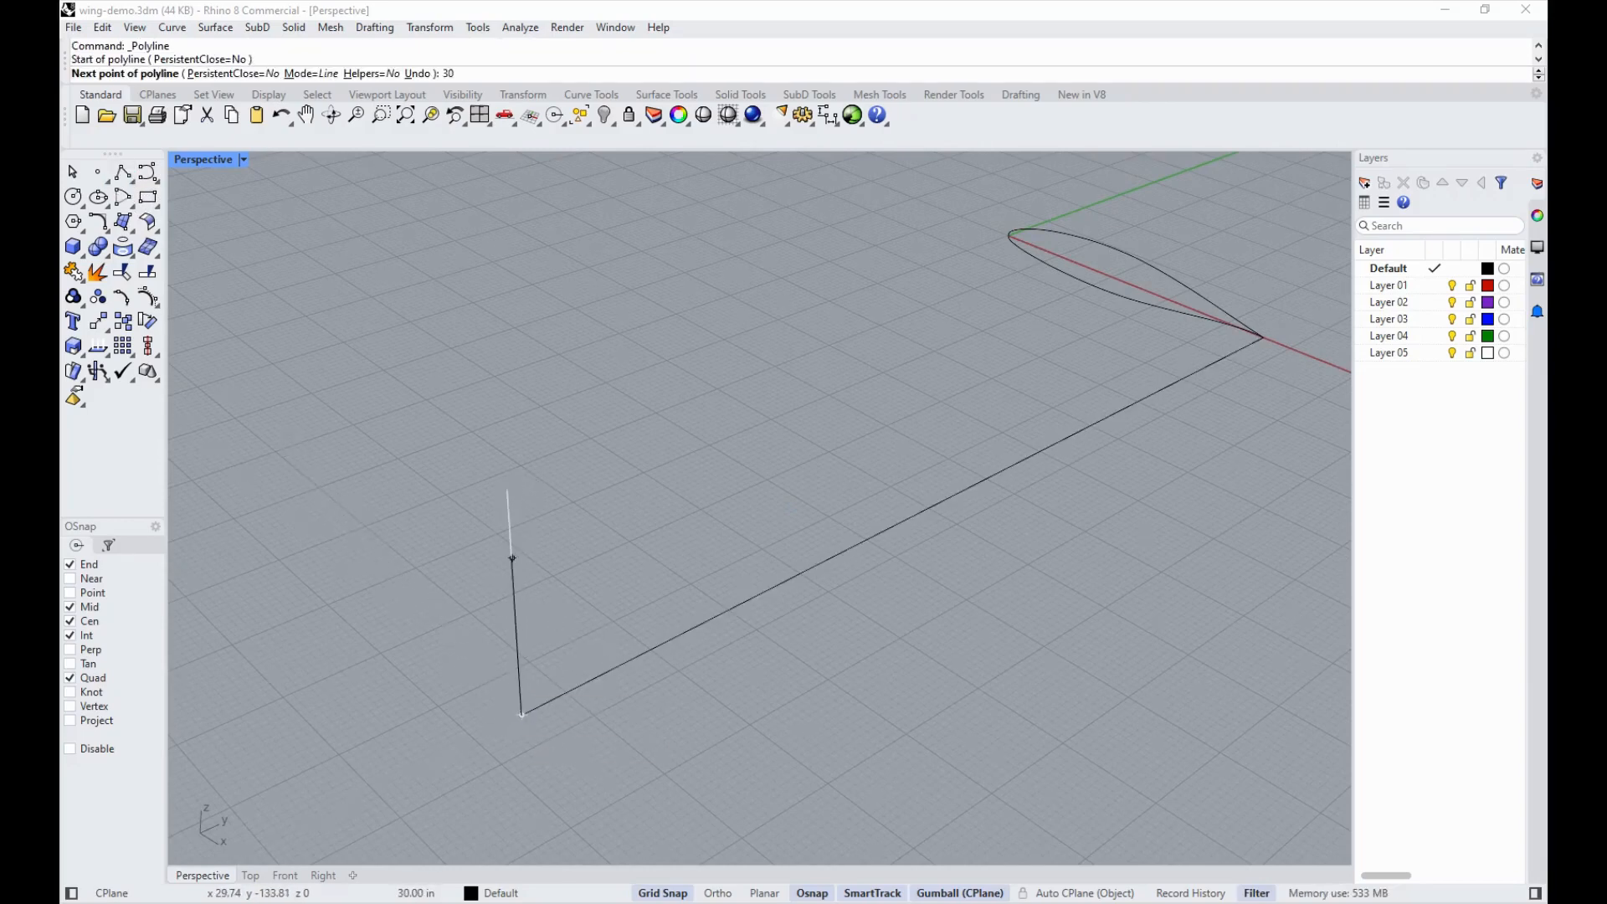
key("Return")
left_click(314, 551)
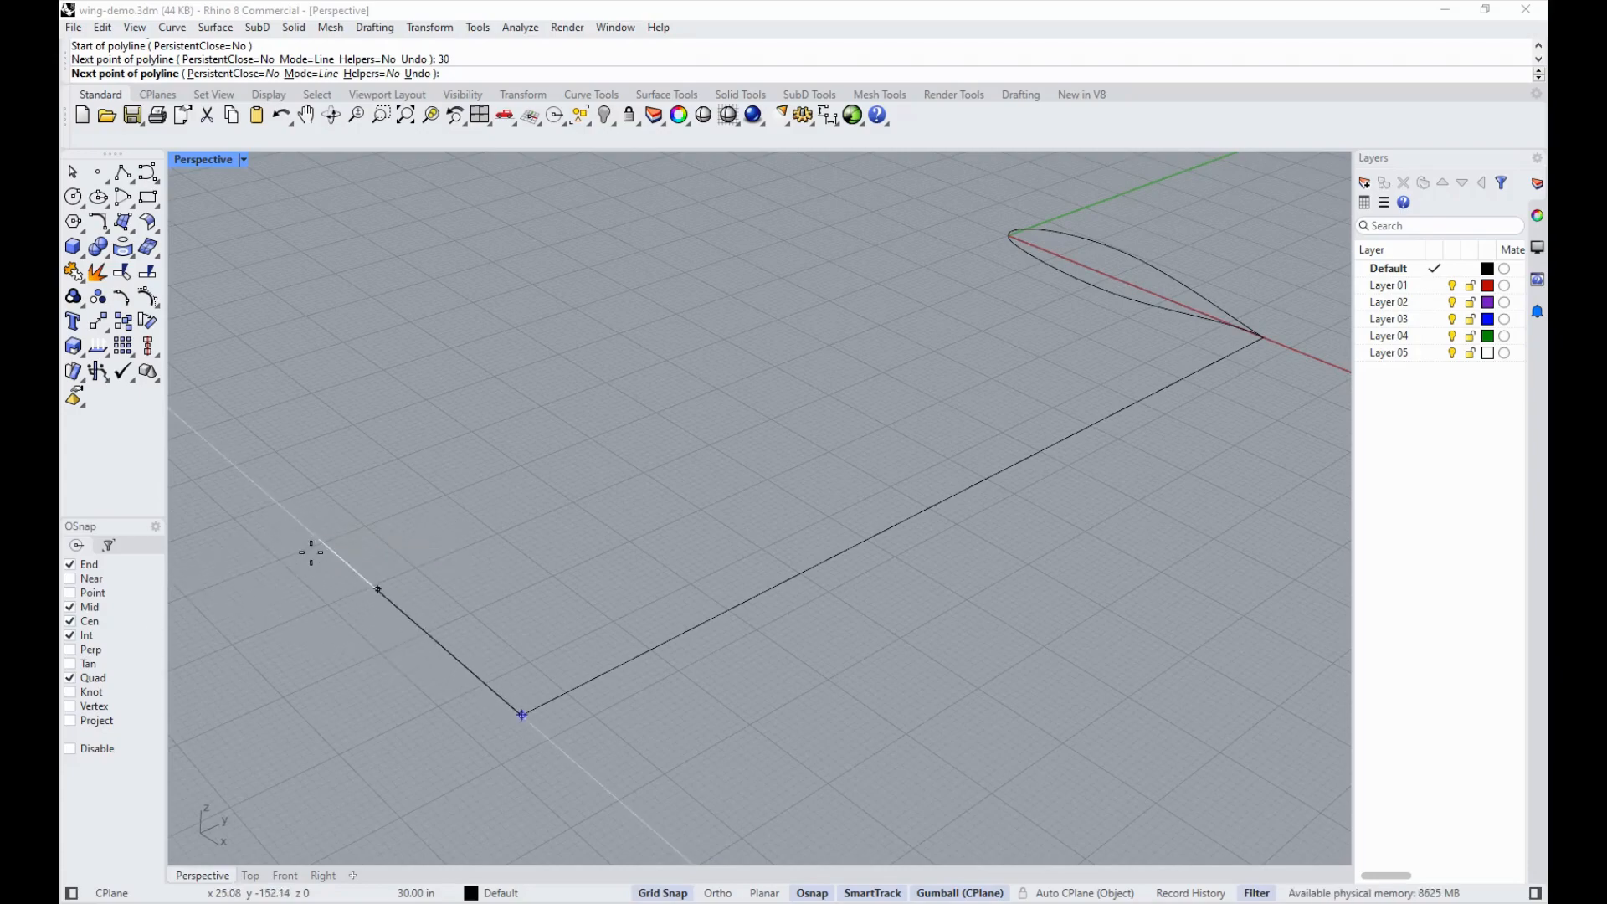
left_click(322, 549)
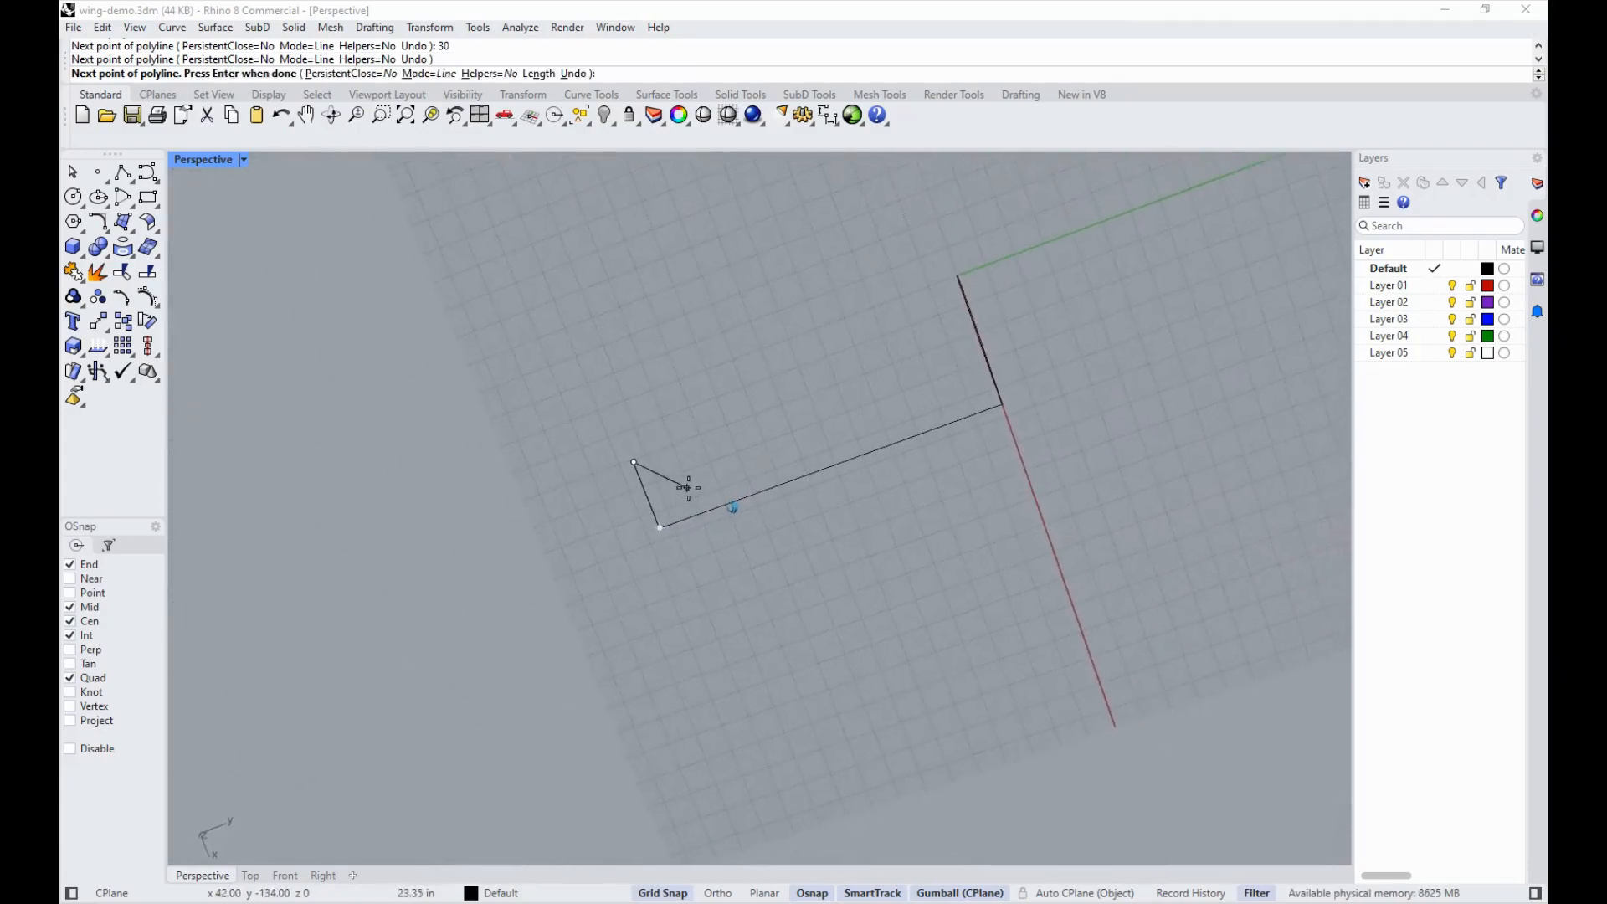
key("Return")
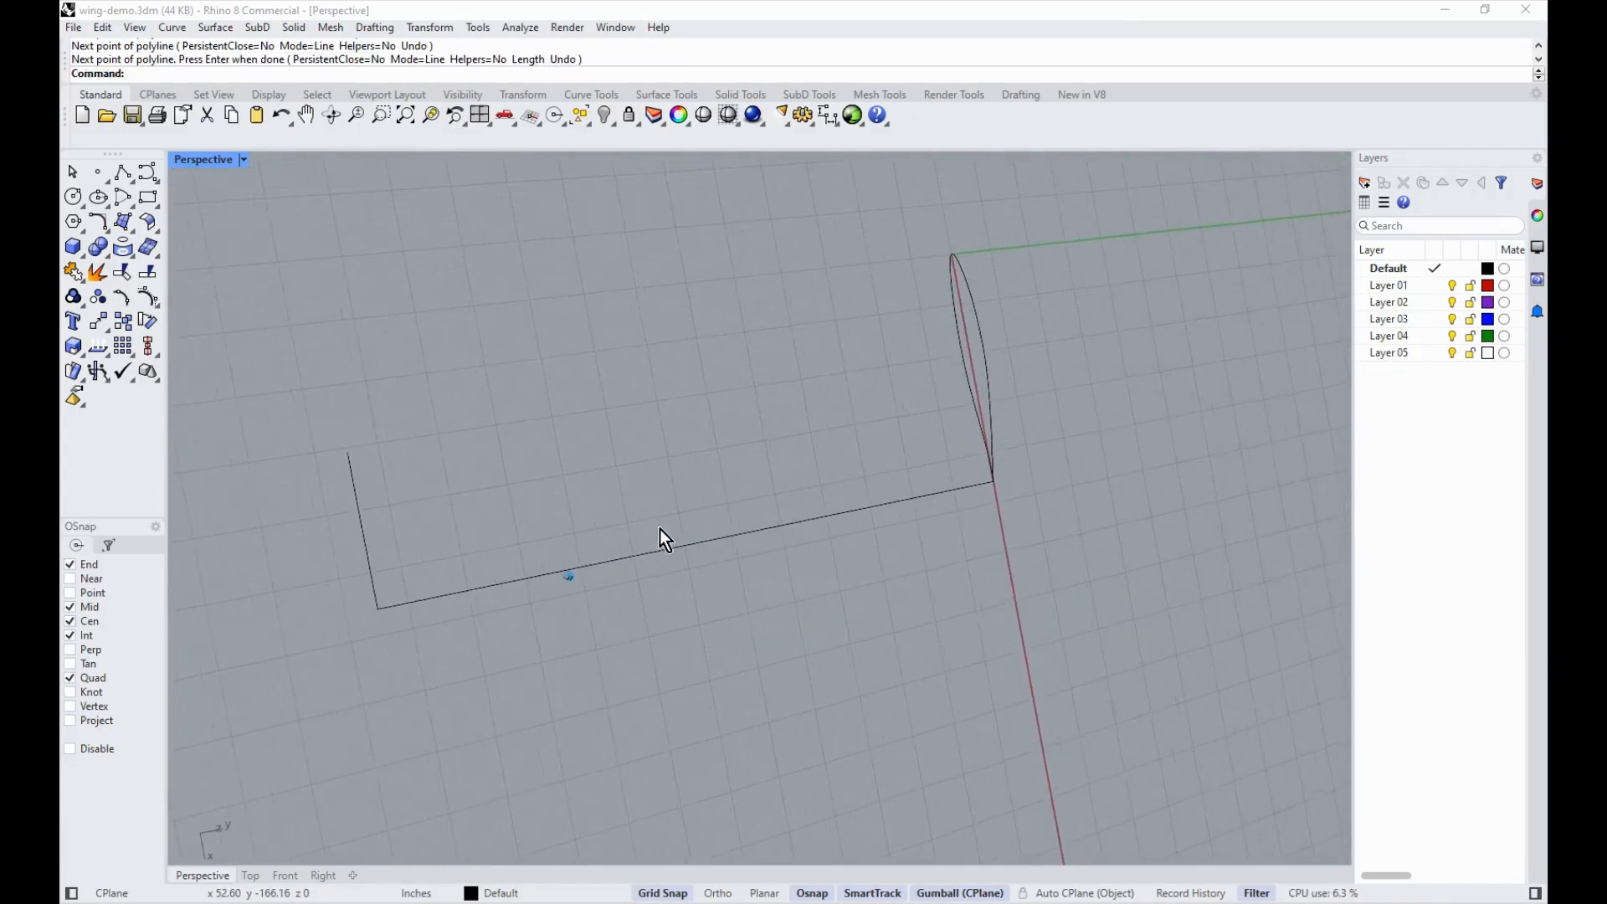
Step: Draw a polyline about 177 inches long from the free end of the 30-inch tip line, parallel to the Y axis, past the airfoil
key("Return")
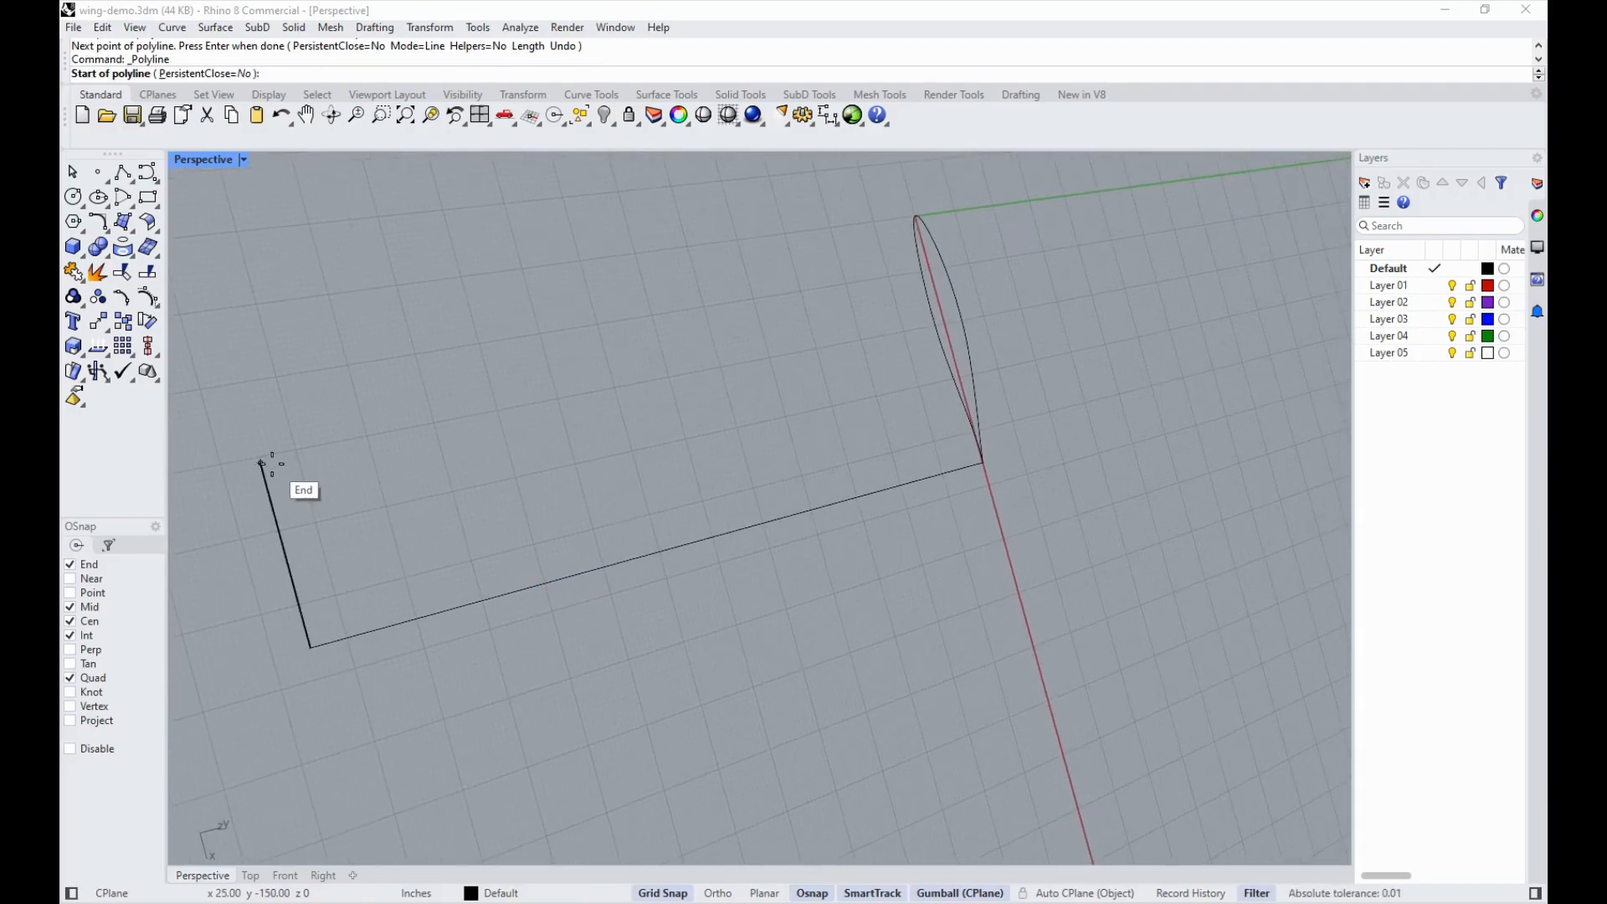
left_click(268, 469)
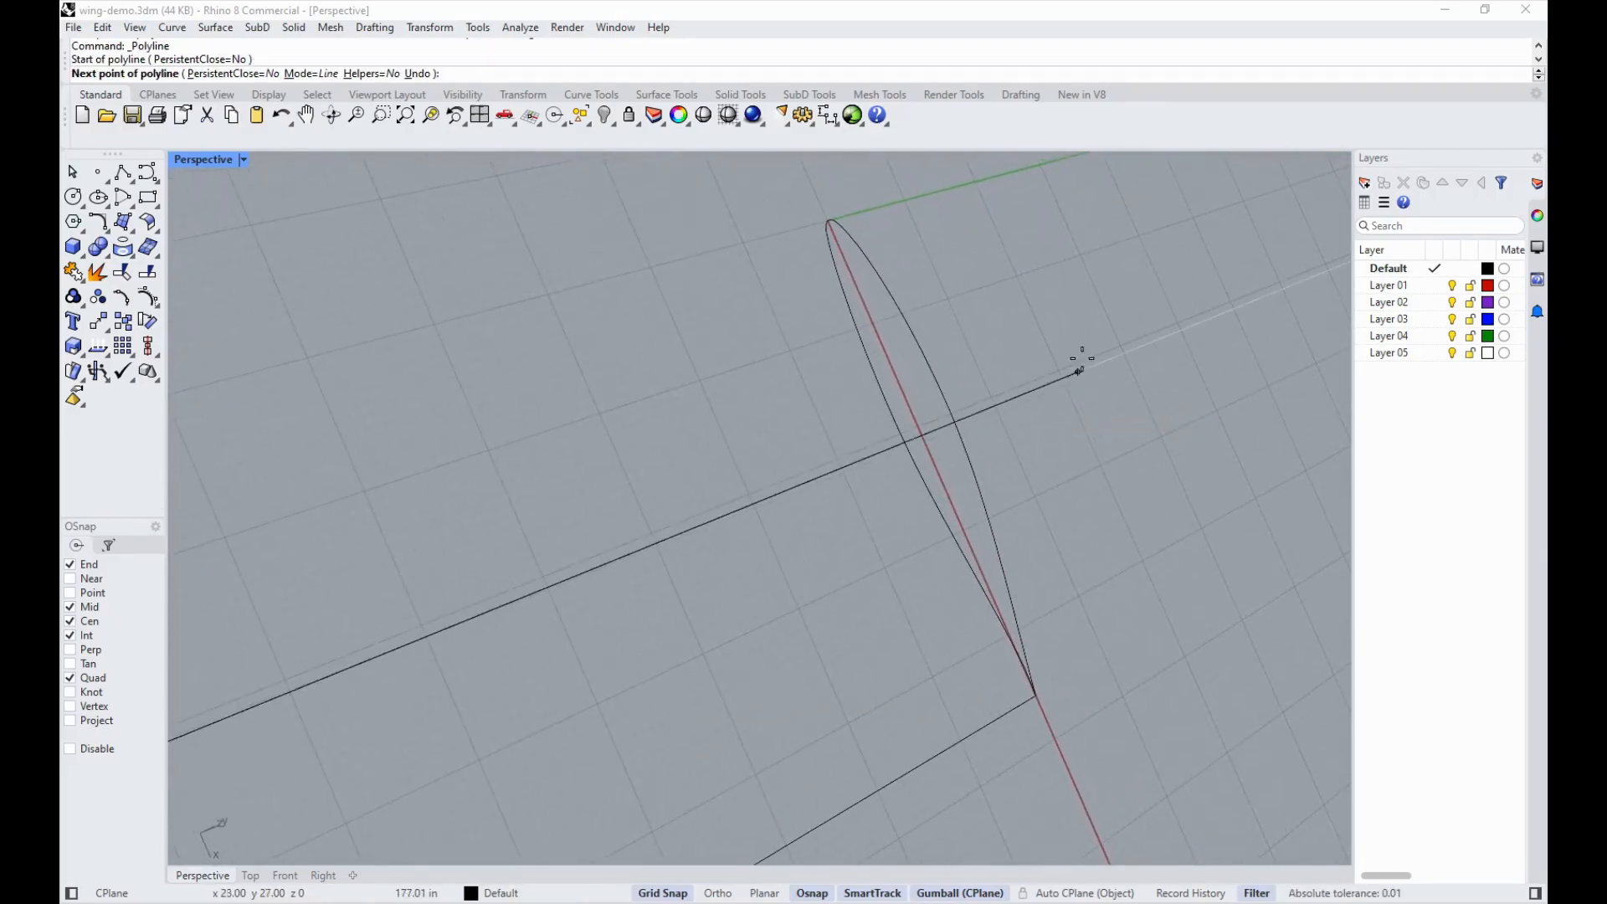
left_click(1116, 373)
key("Return")
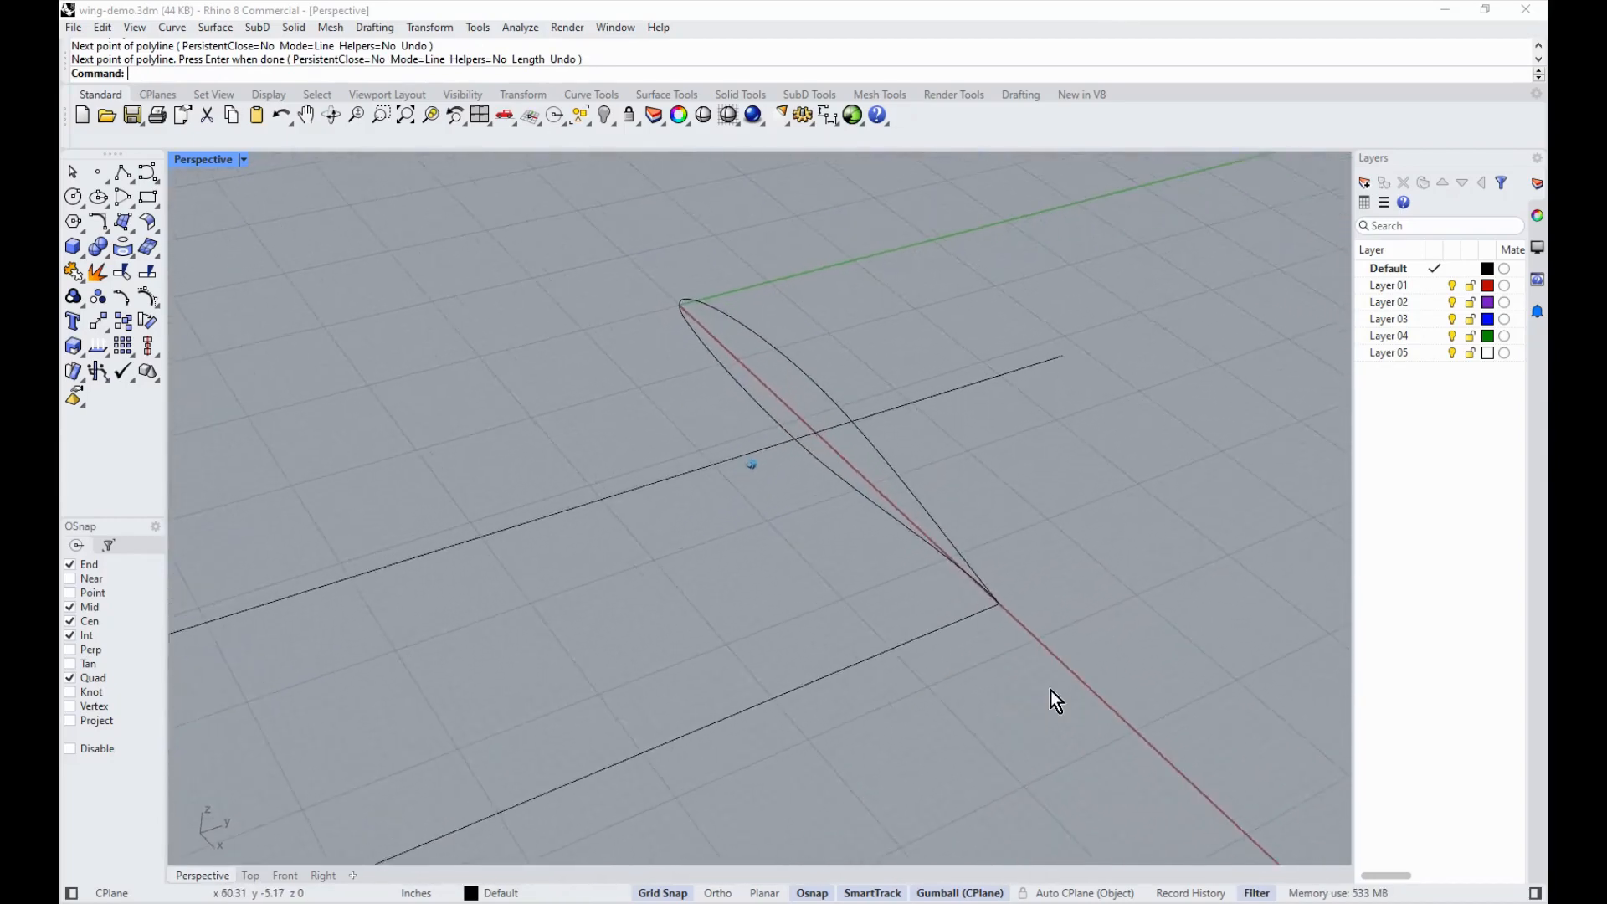
Step: Draw a chord polyline from the airfoil's trailing edge along the negative X direction, extending past the leading edge
key("Return")
left_click(1045, 597)
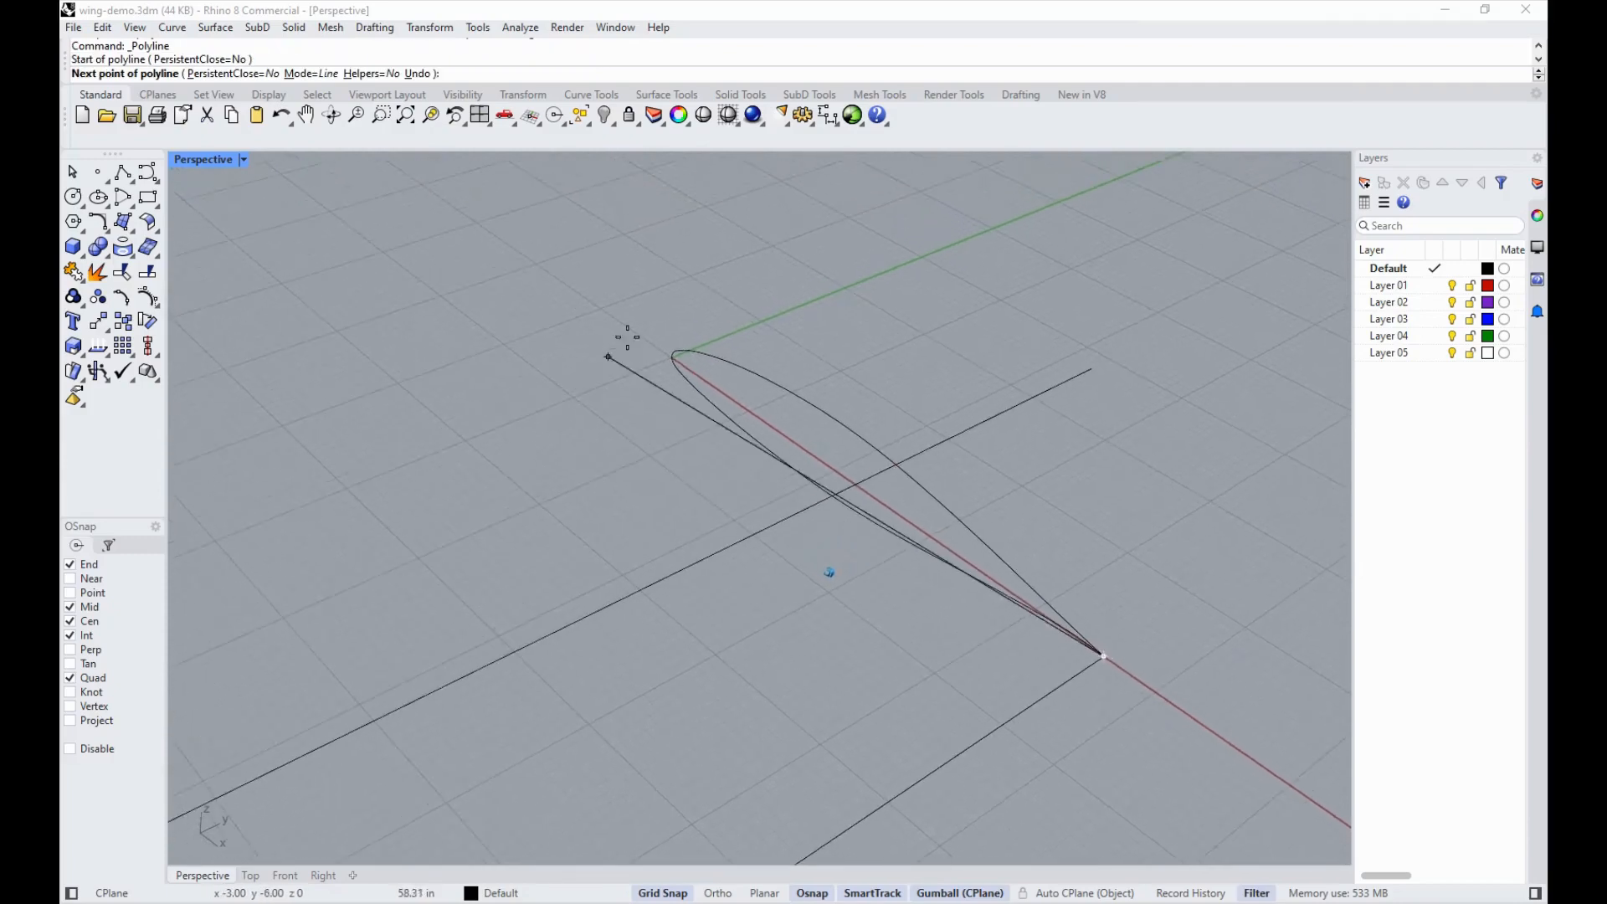
left_click(557, 285)
key("Return")
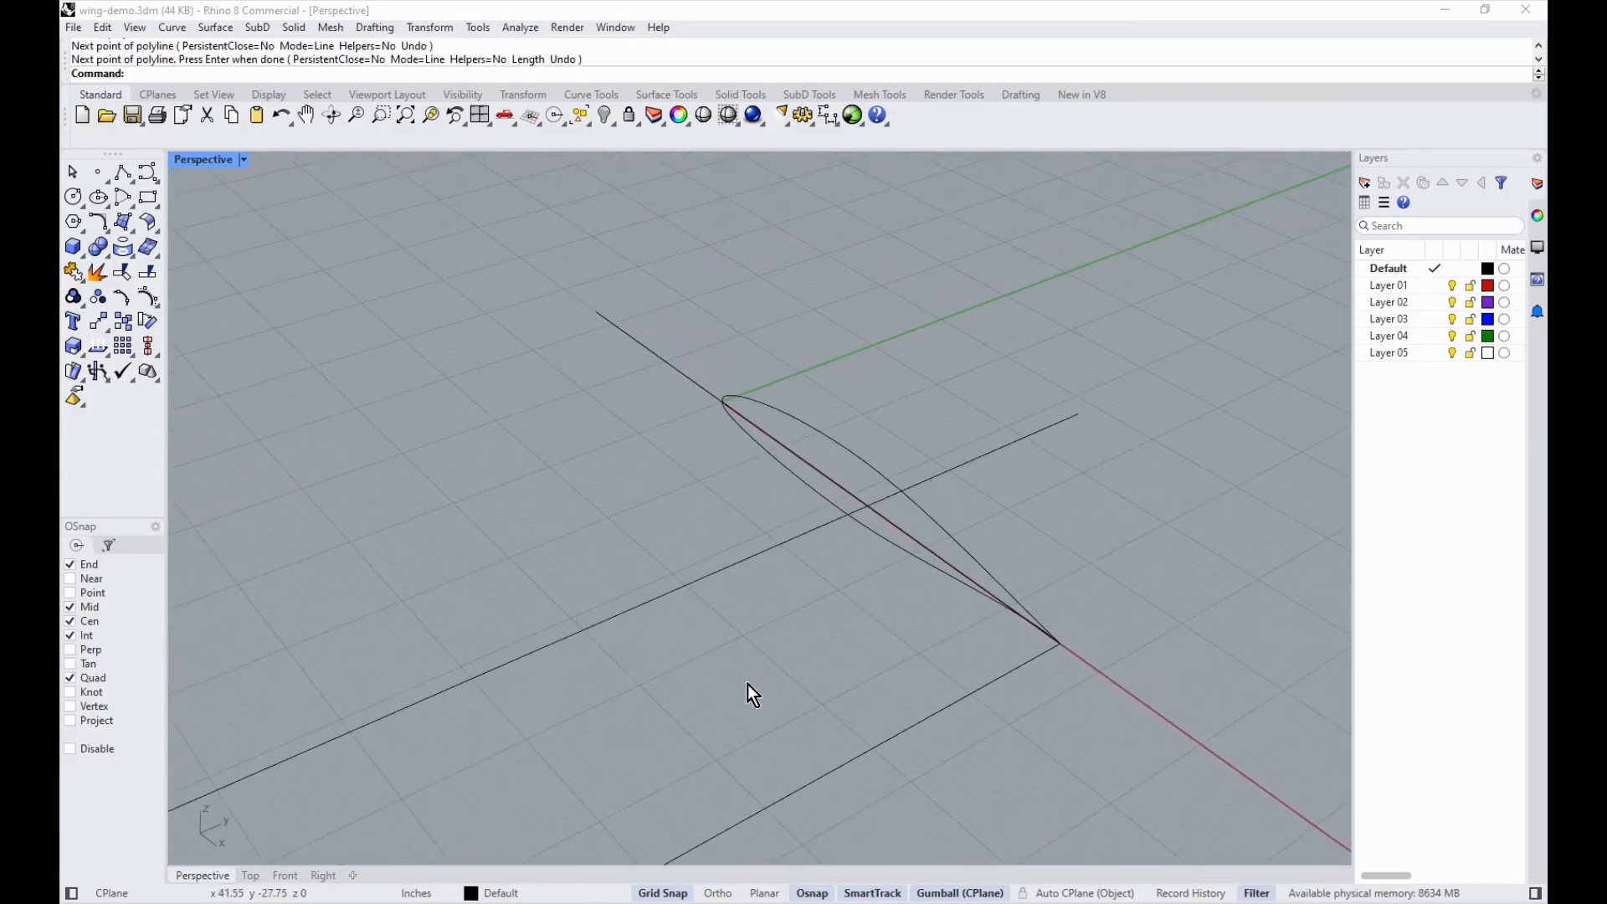
type("Trim")
key("Return")
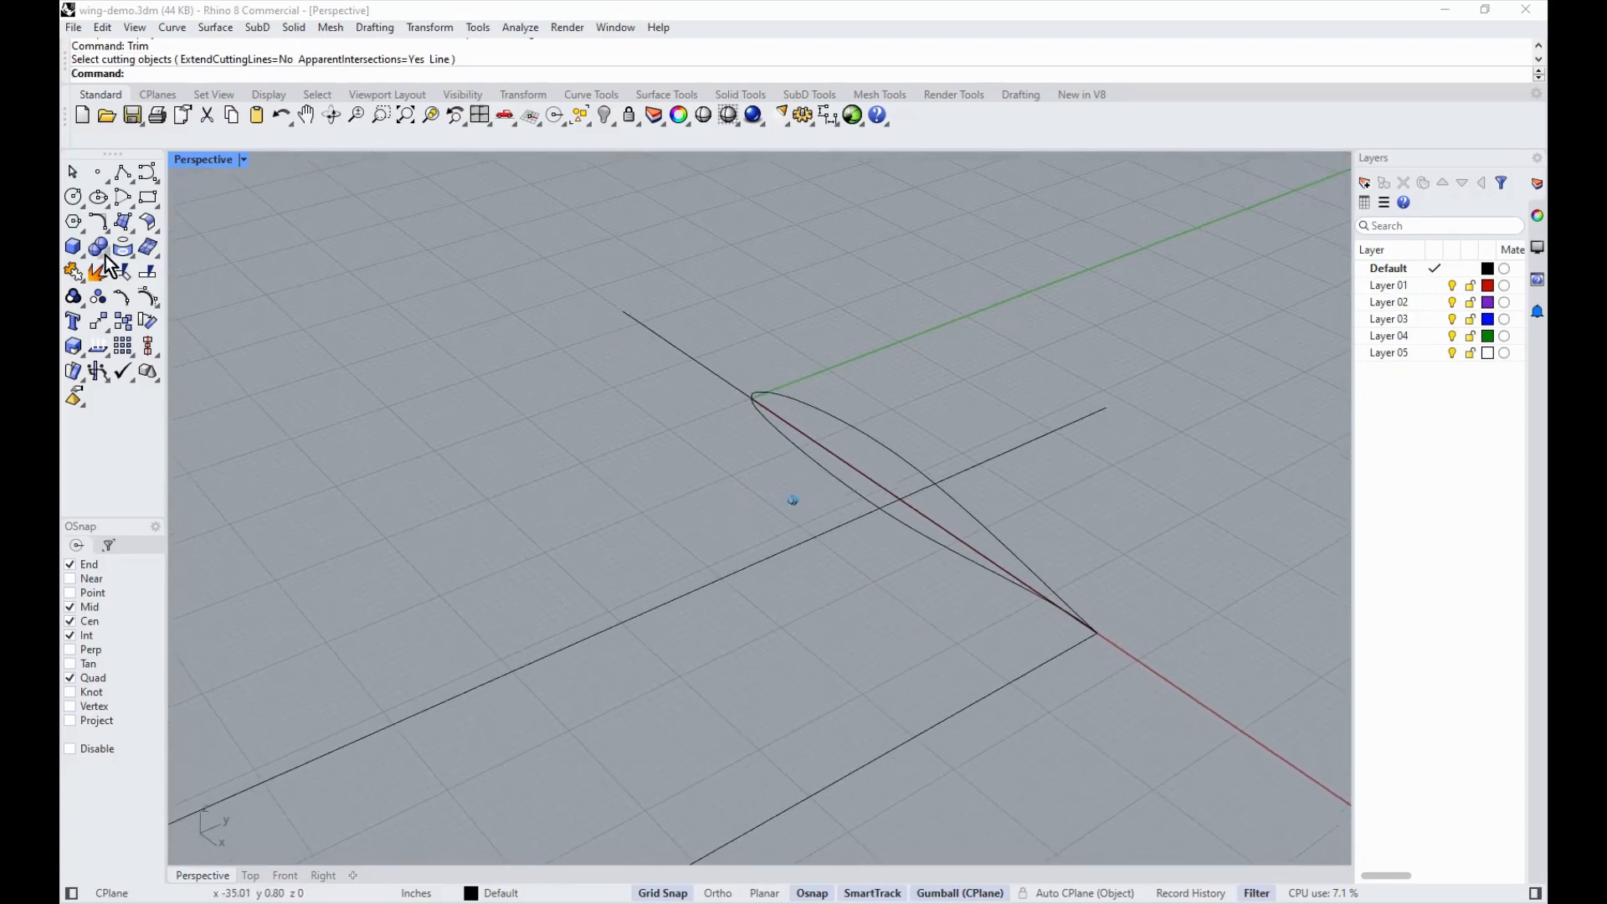
Step: Draw an ellipse centred where the chord and long spanwise lines cross, with its first axis ending at the wing tip and second at the leading edge
left_click(98, 199)
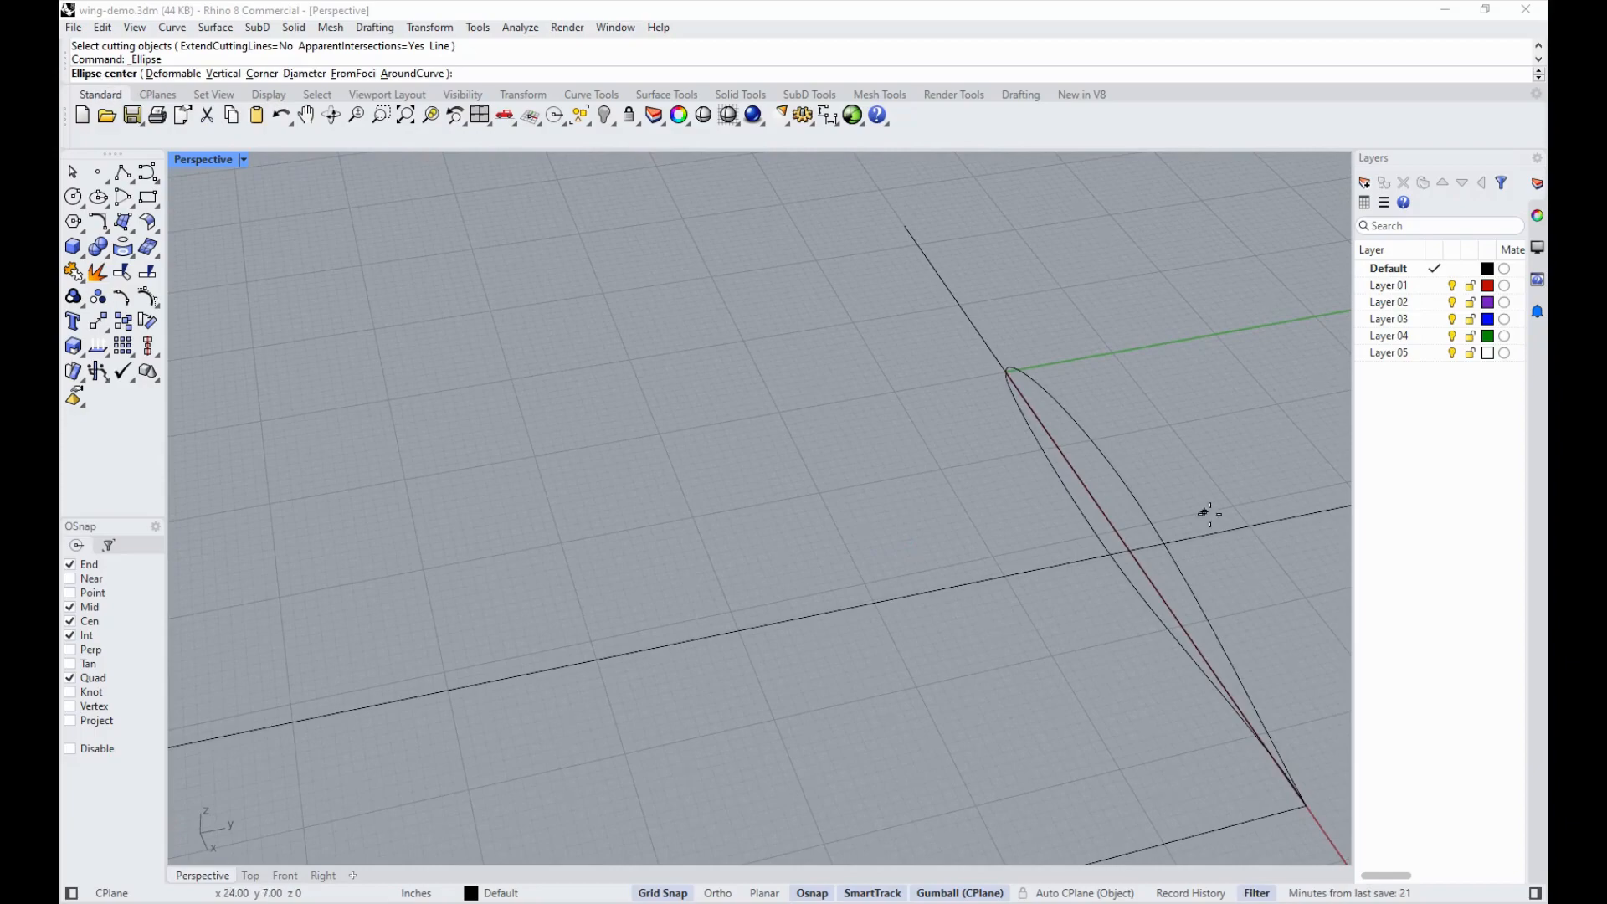
left_click(1123, 591)
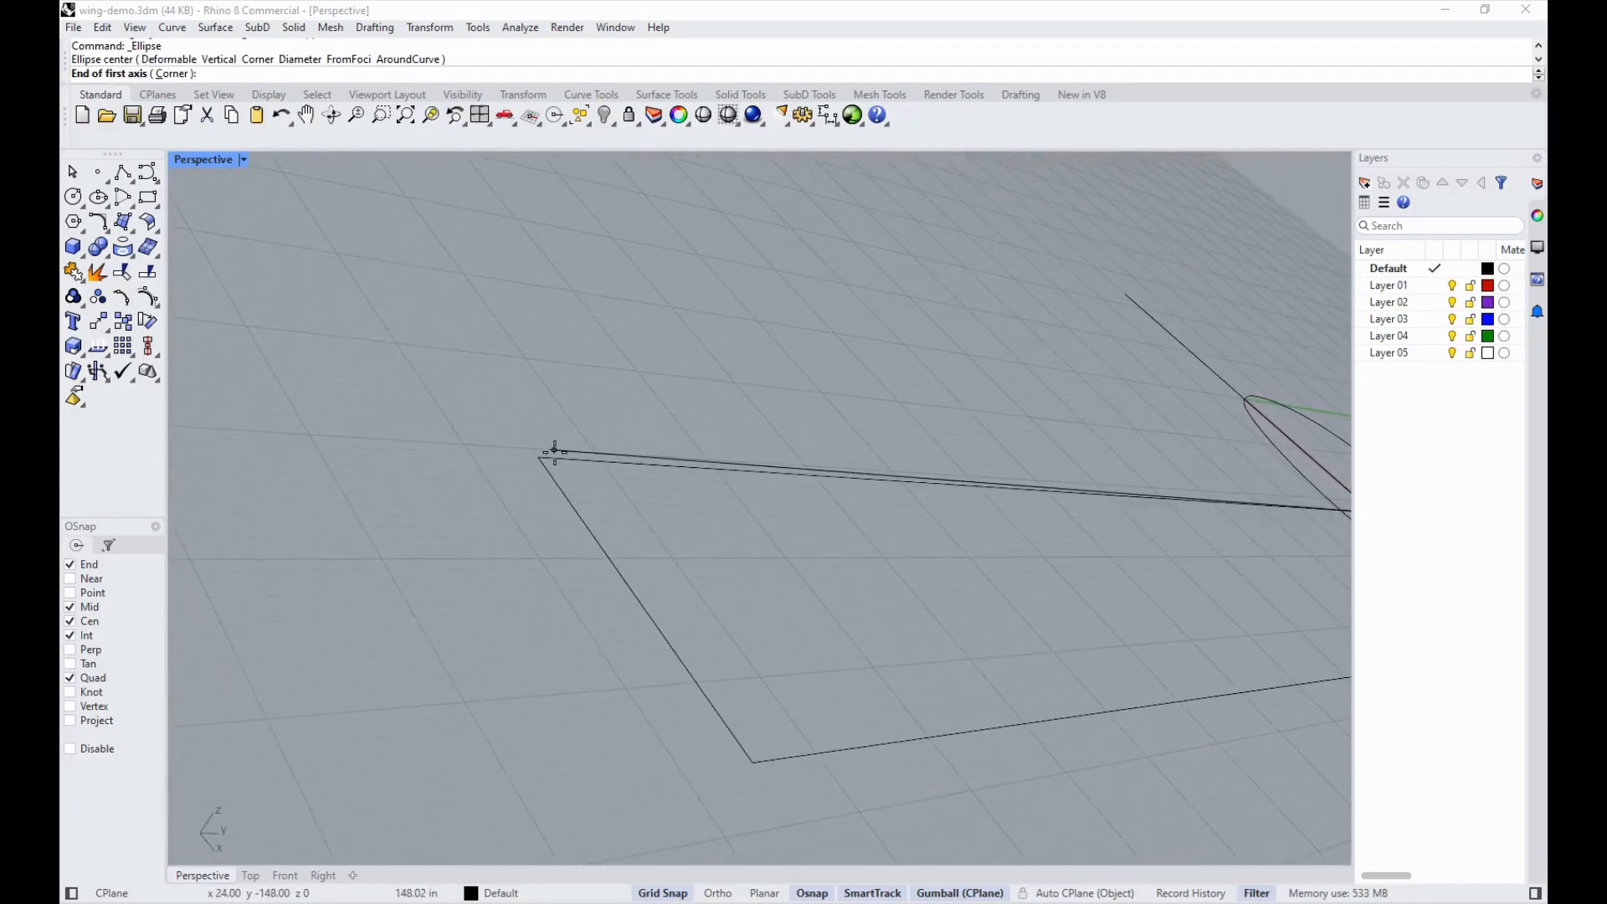
left_click(544, 454)
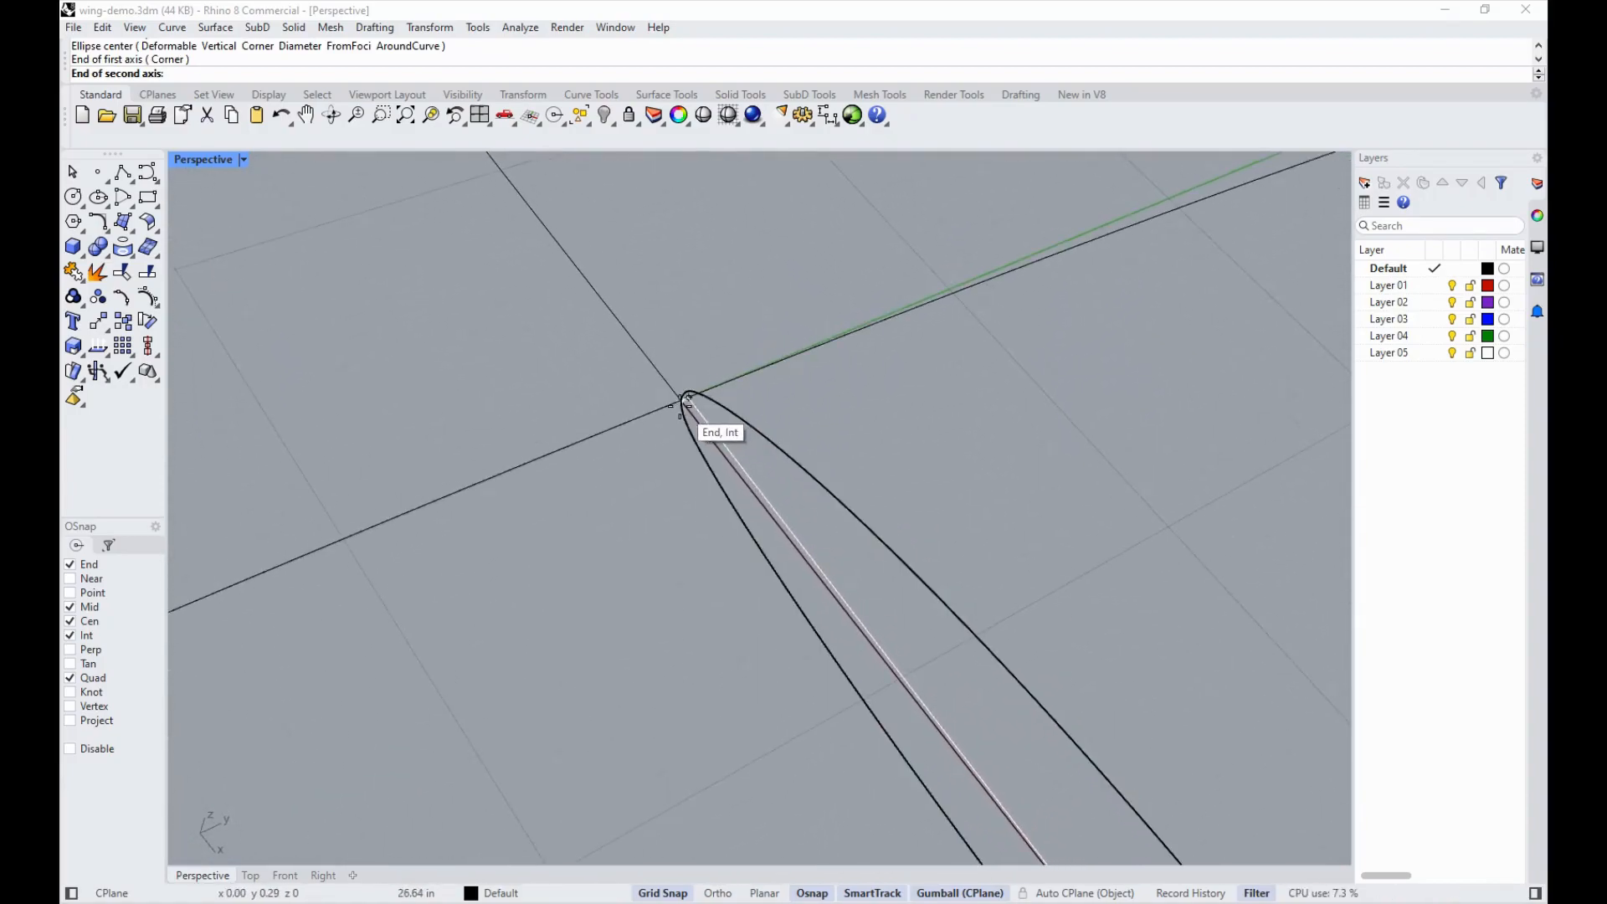
left_click(696, 409)
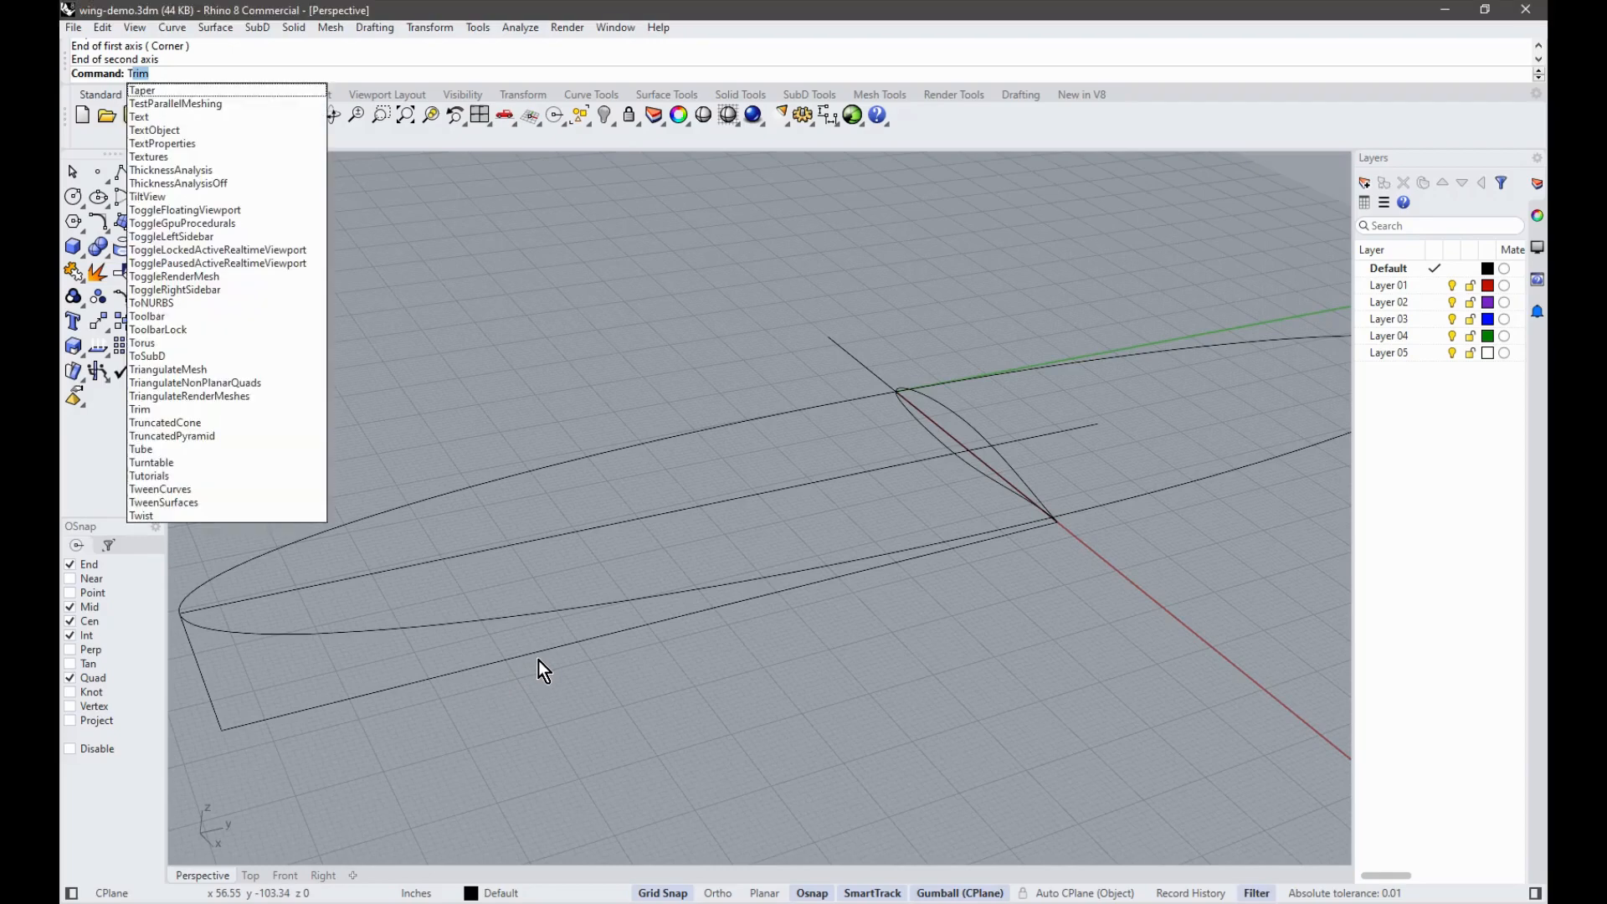
Step: Trim the ellipse with the chord and long spanwise lines as cutting objects, keeping only the leading-edge quarter from root to tip
key("Return")
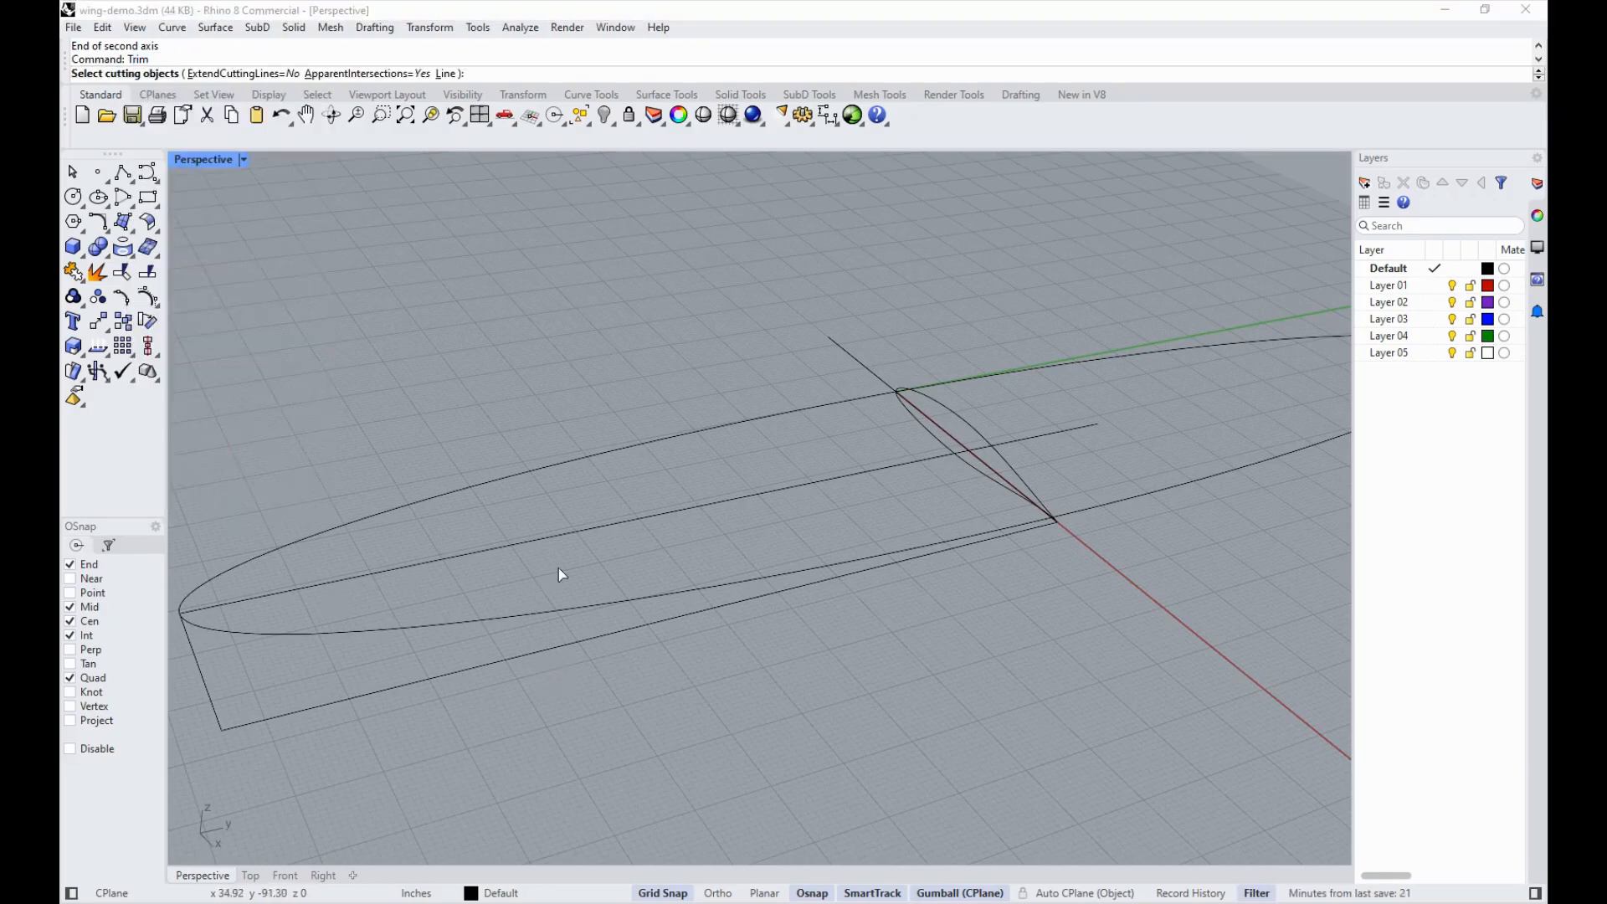
left_click(842, 346)
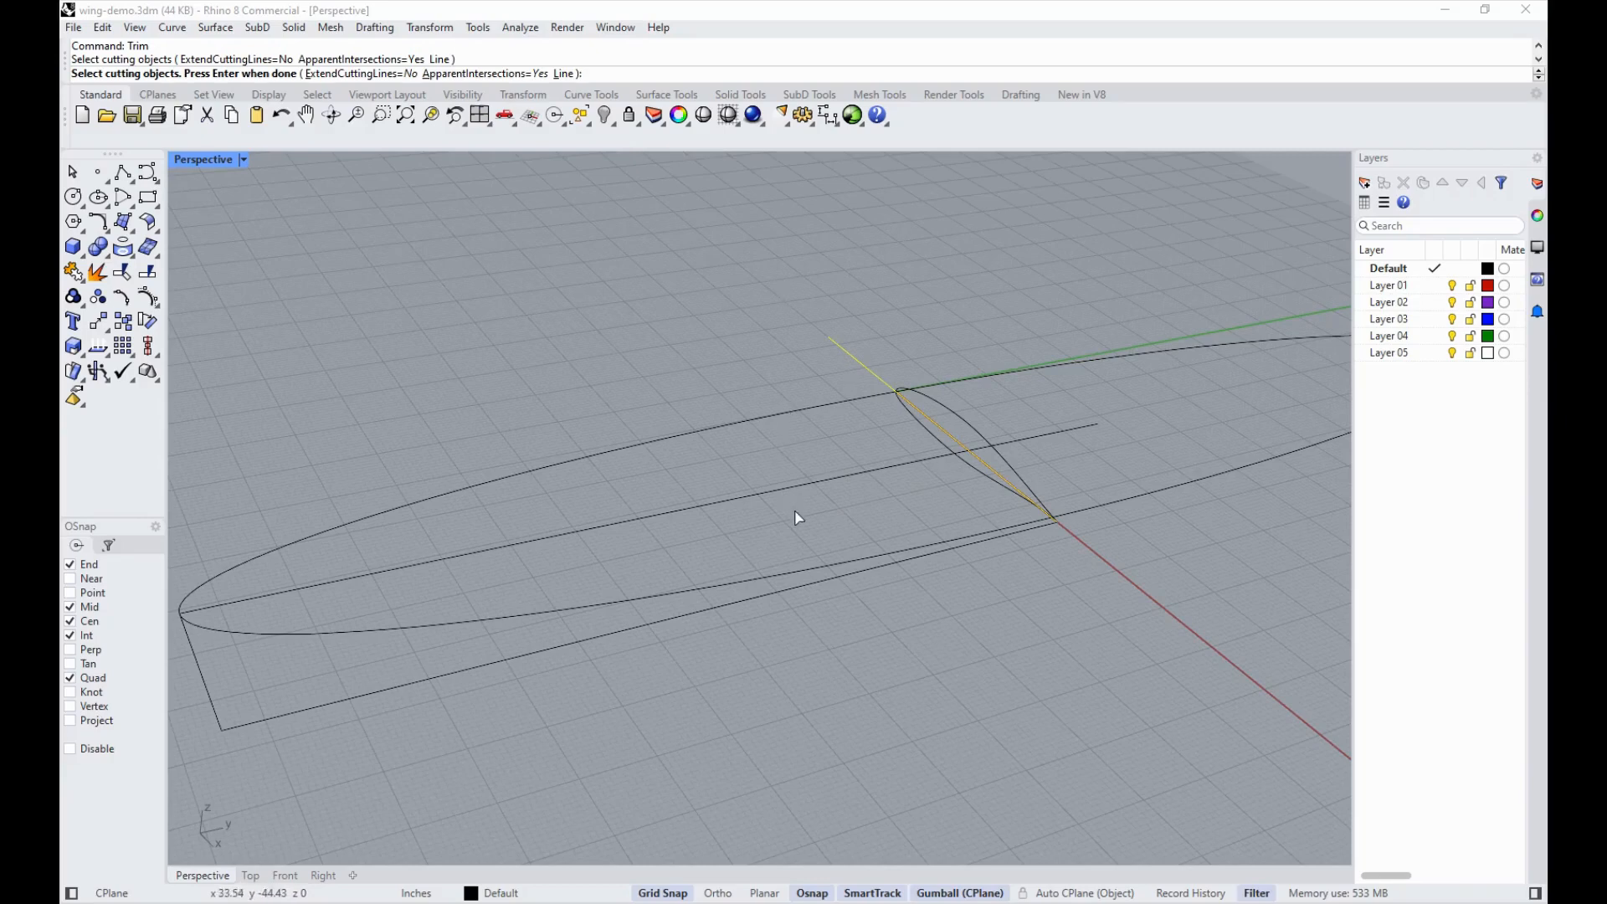
left_click(796, 485)
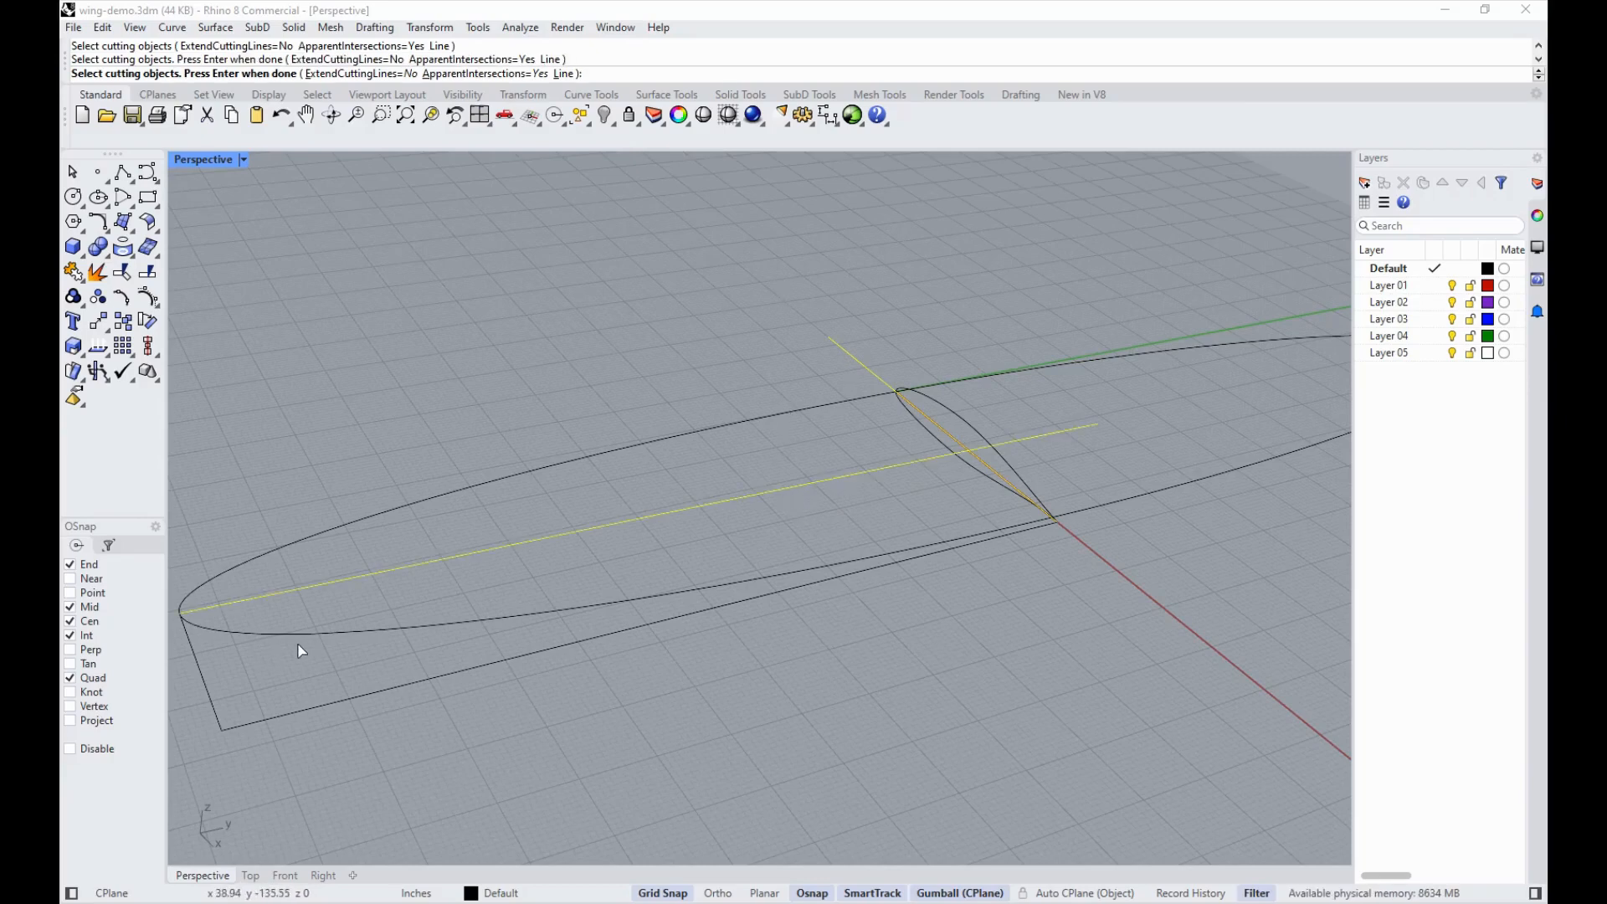
key("Return")
left_click(420, 633)
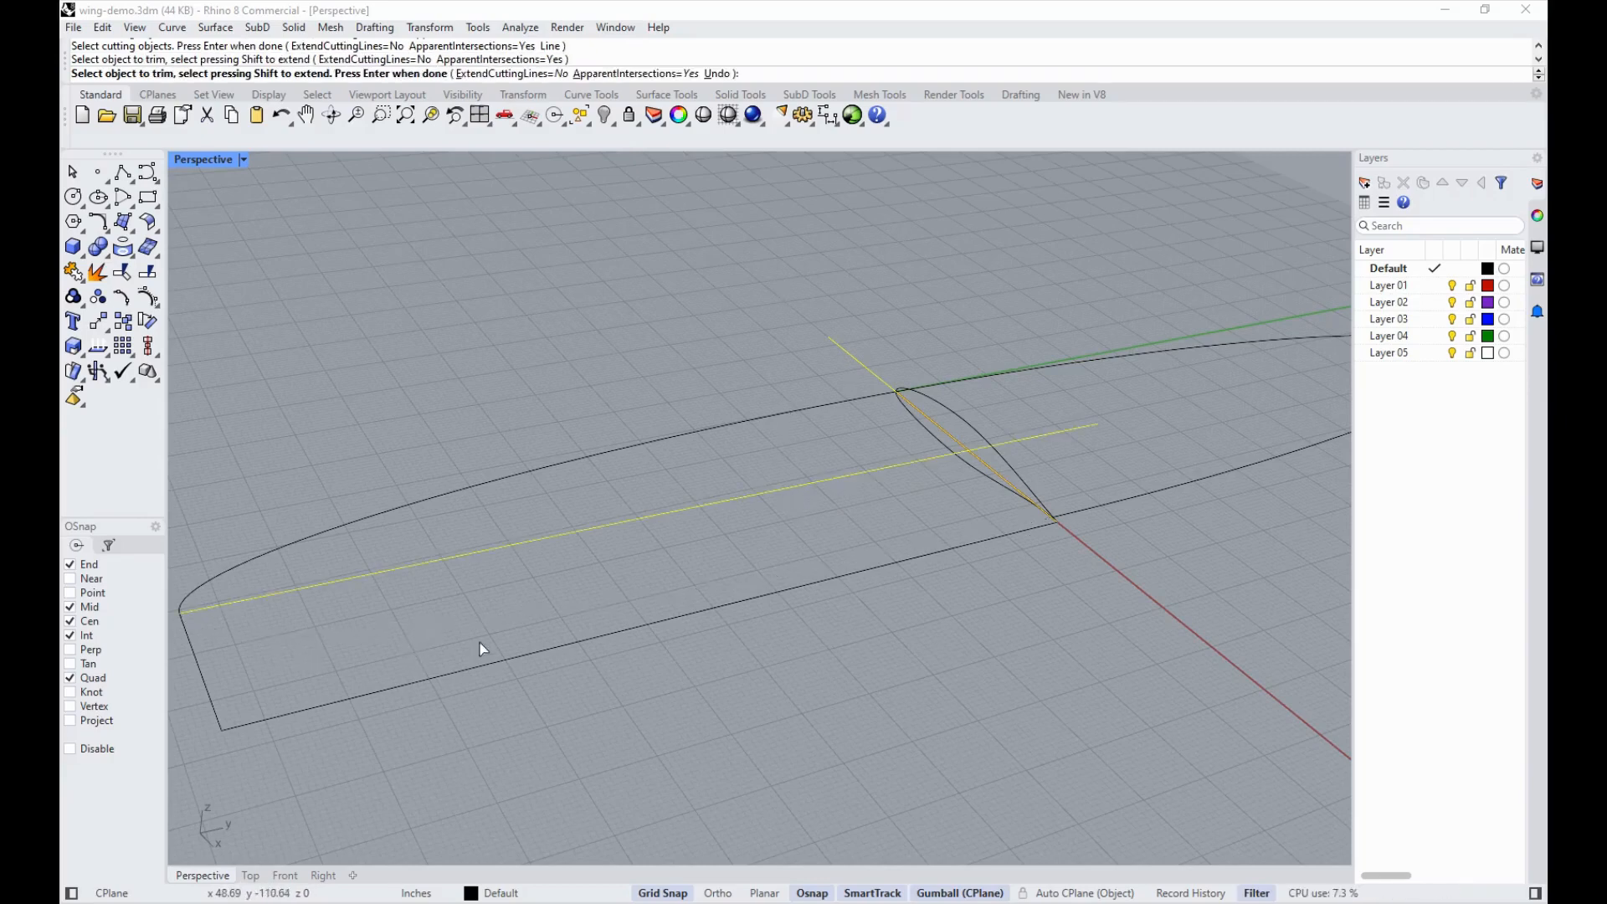
left_click(1200, 478)
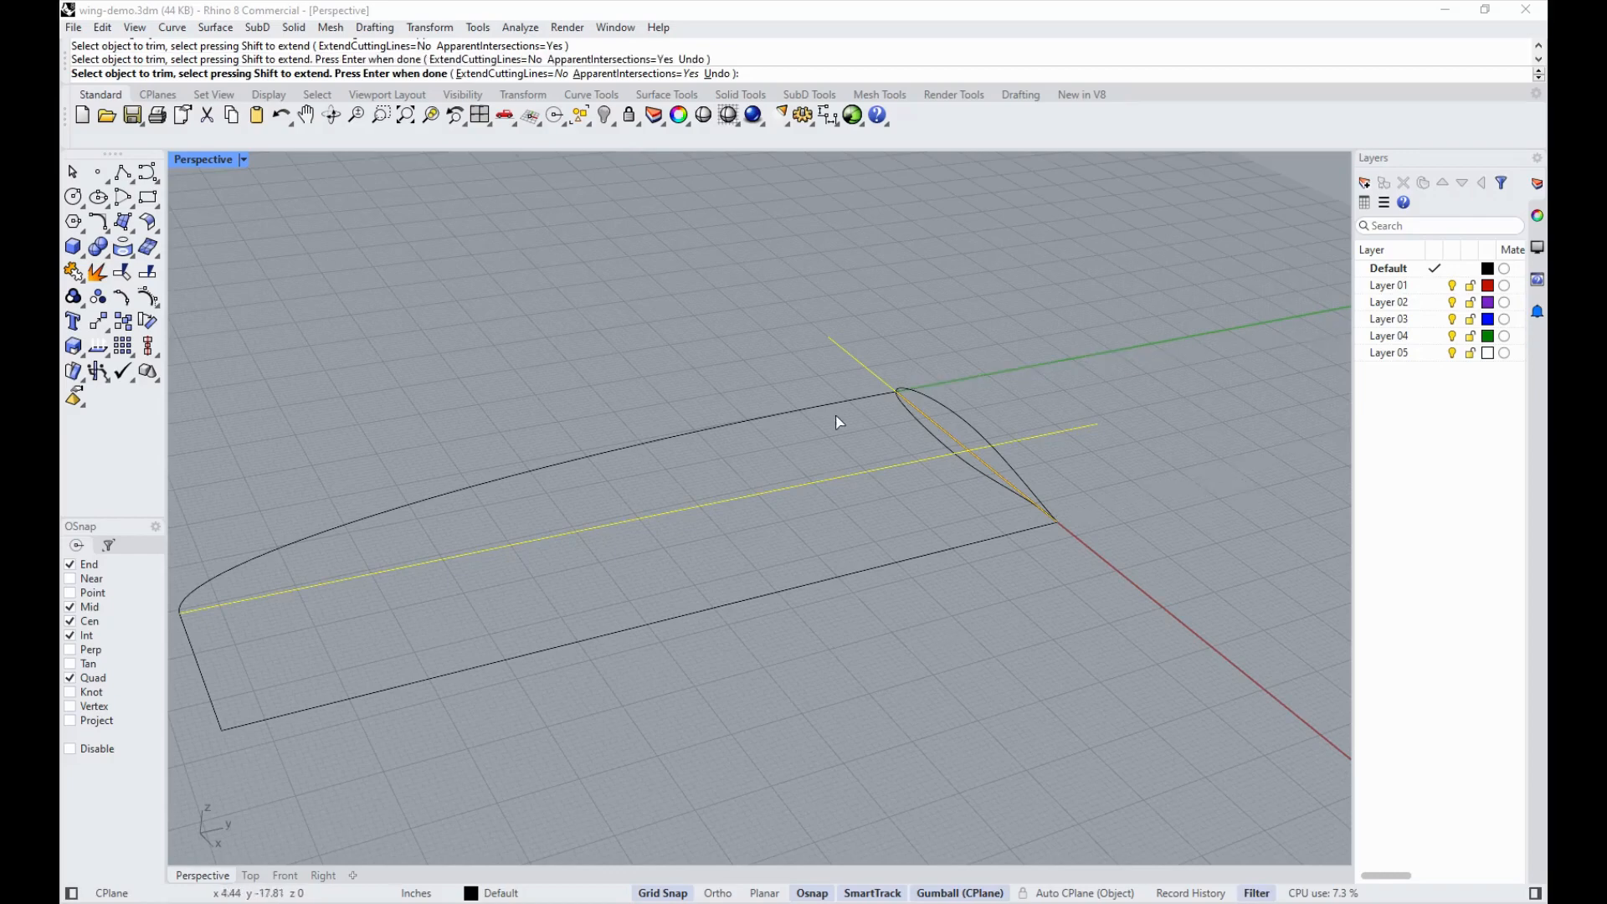
key("Return")
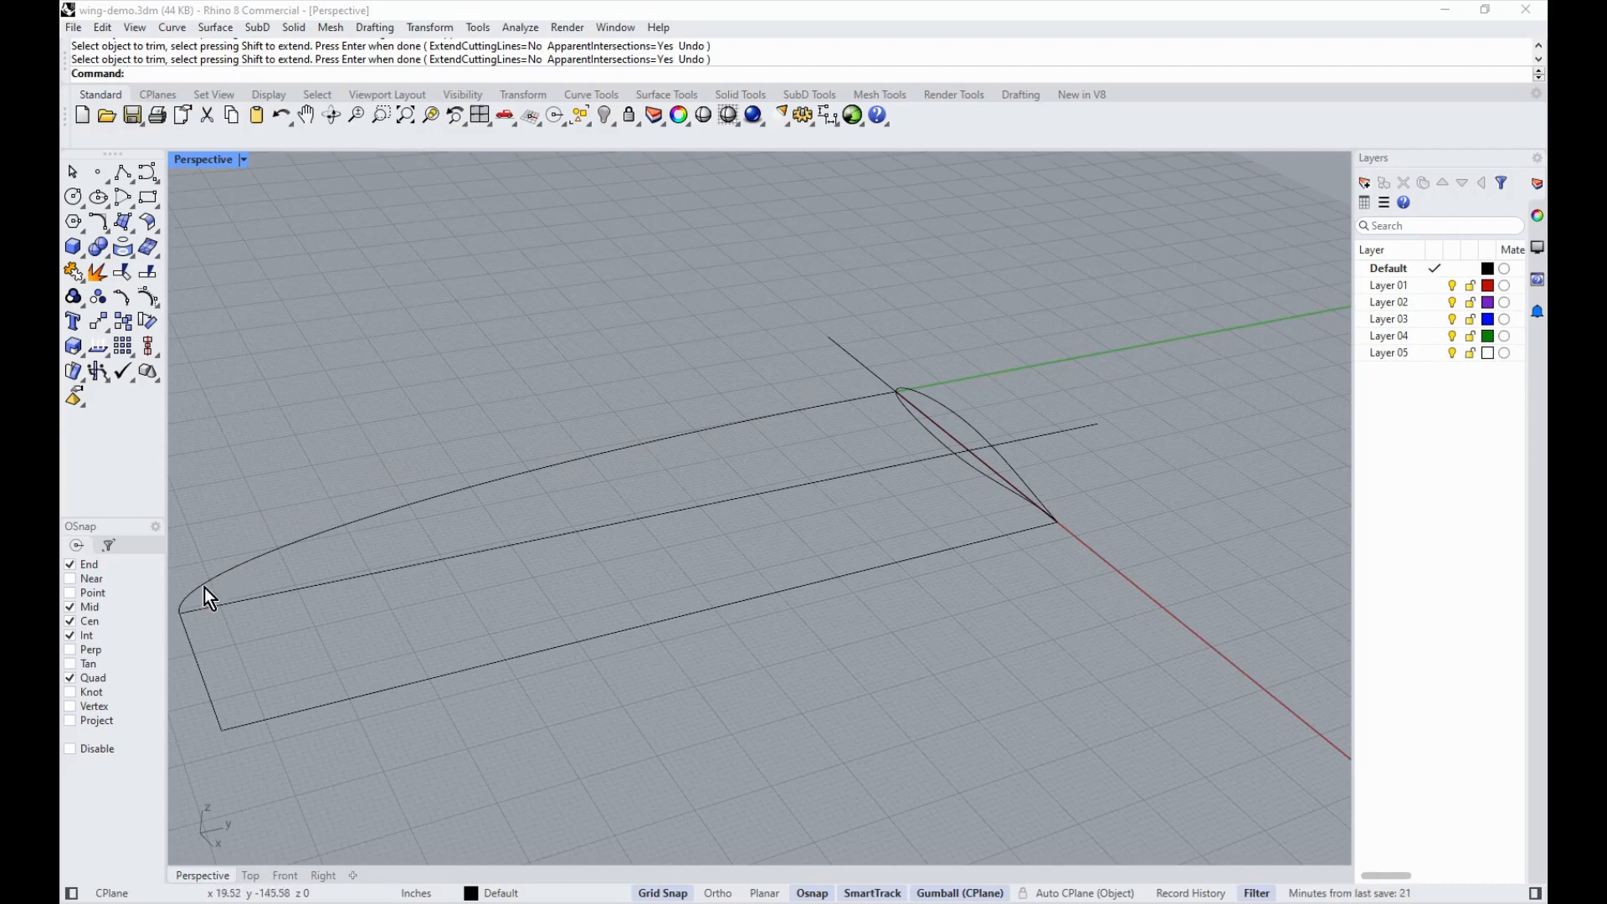
Step: Delete the long spanwise construction line and the extended chord line
left_click(840, 477)
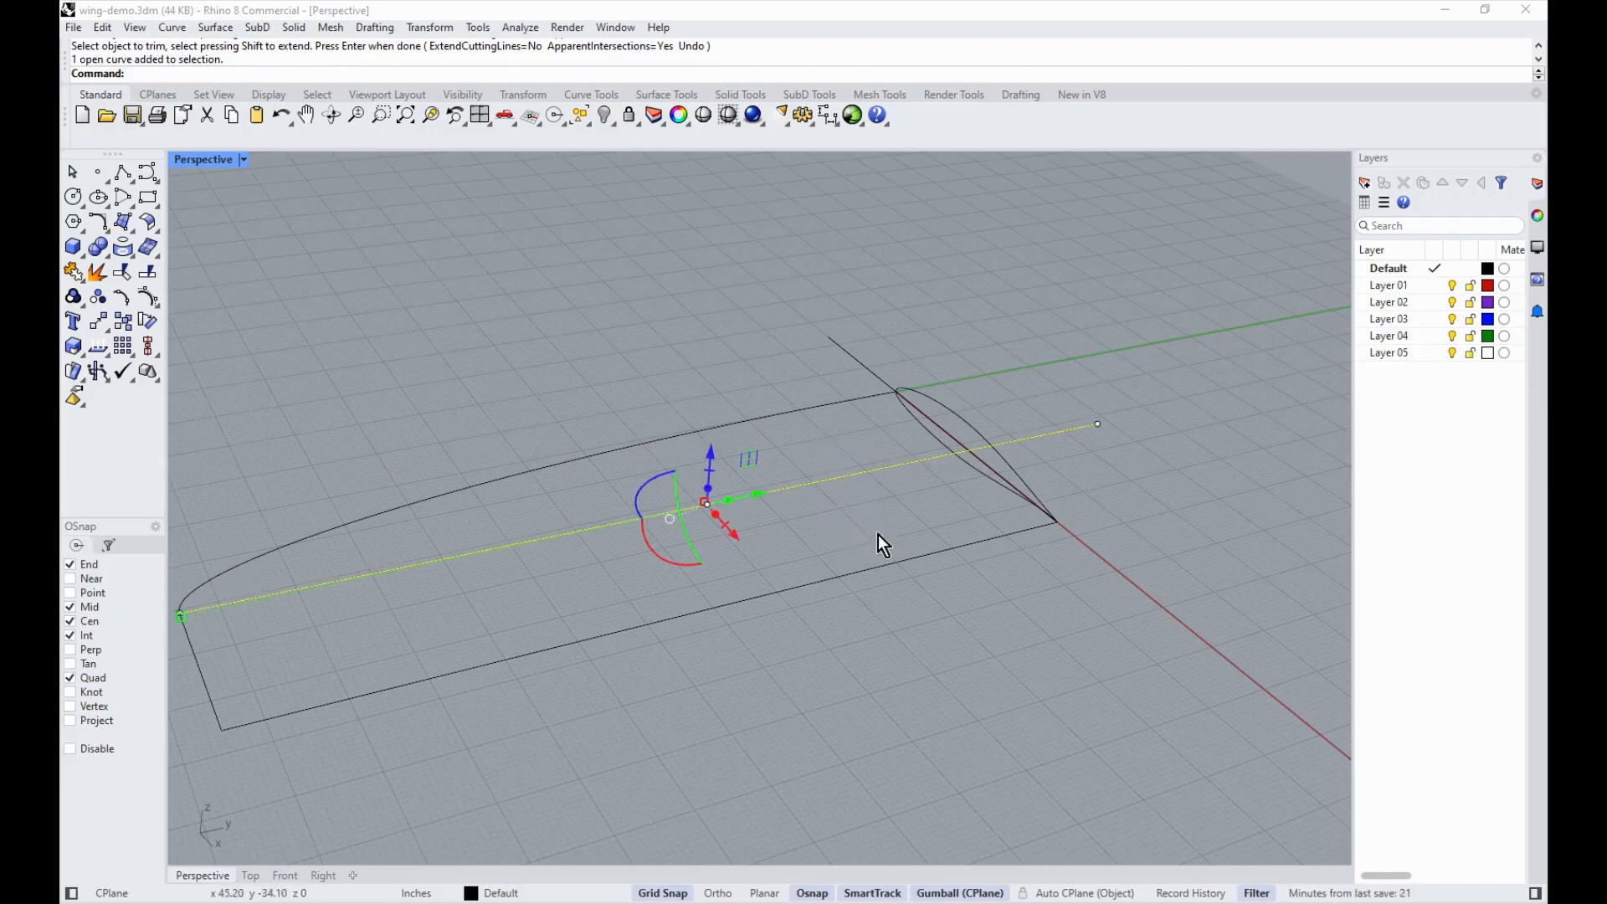
left_click(838, 344, "shift")
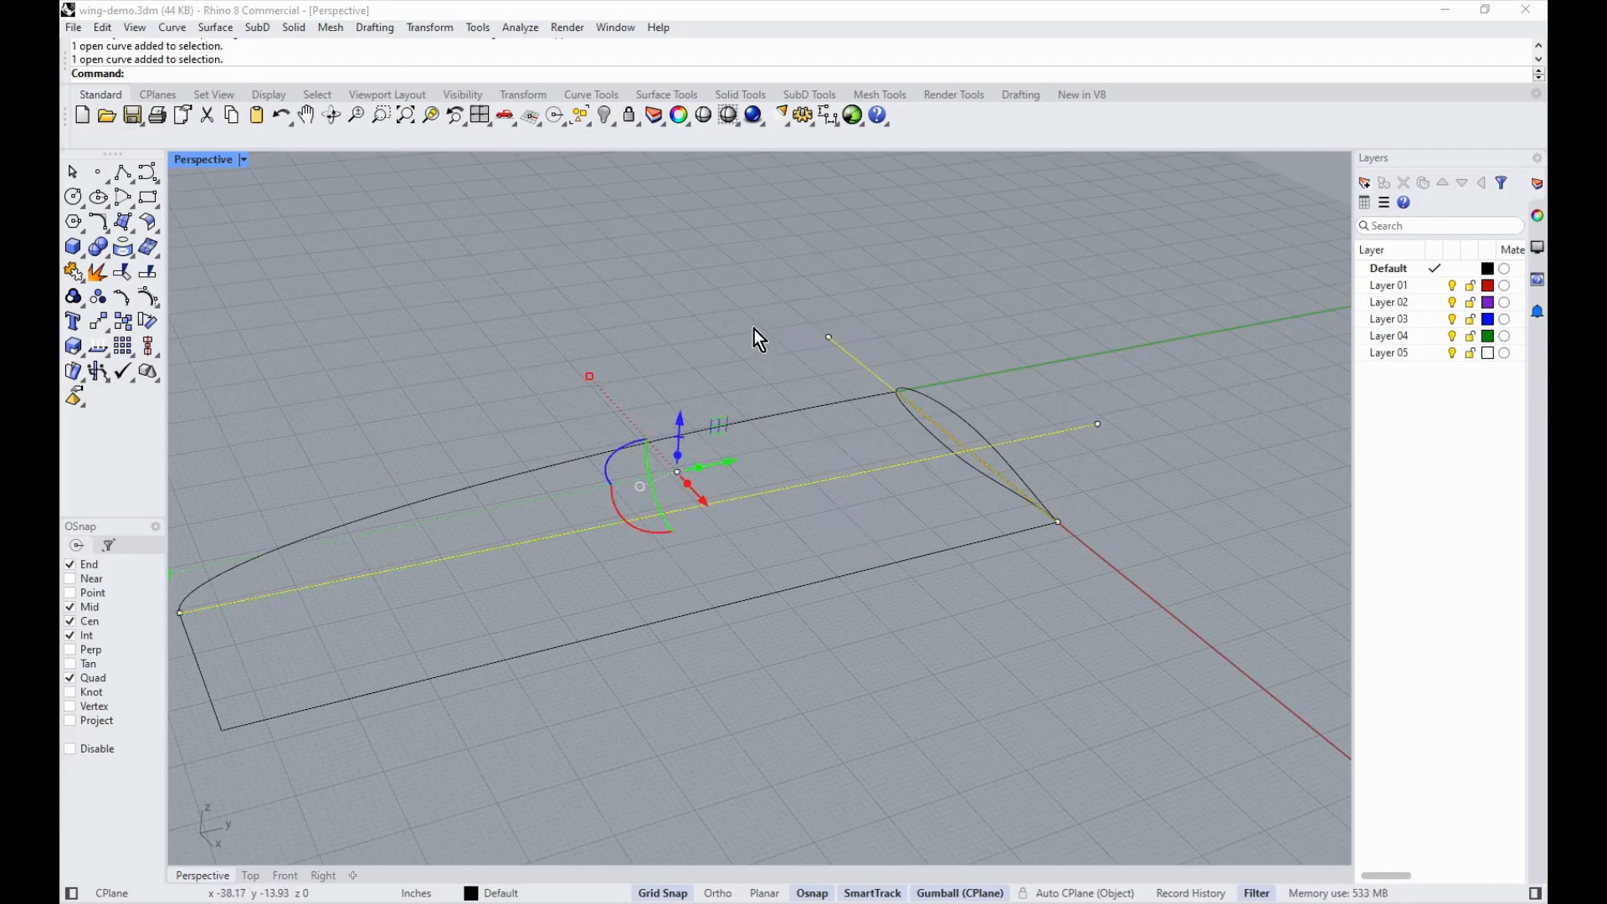
key("Delete")
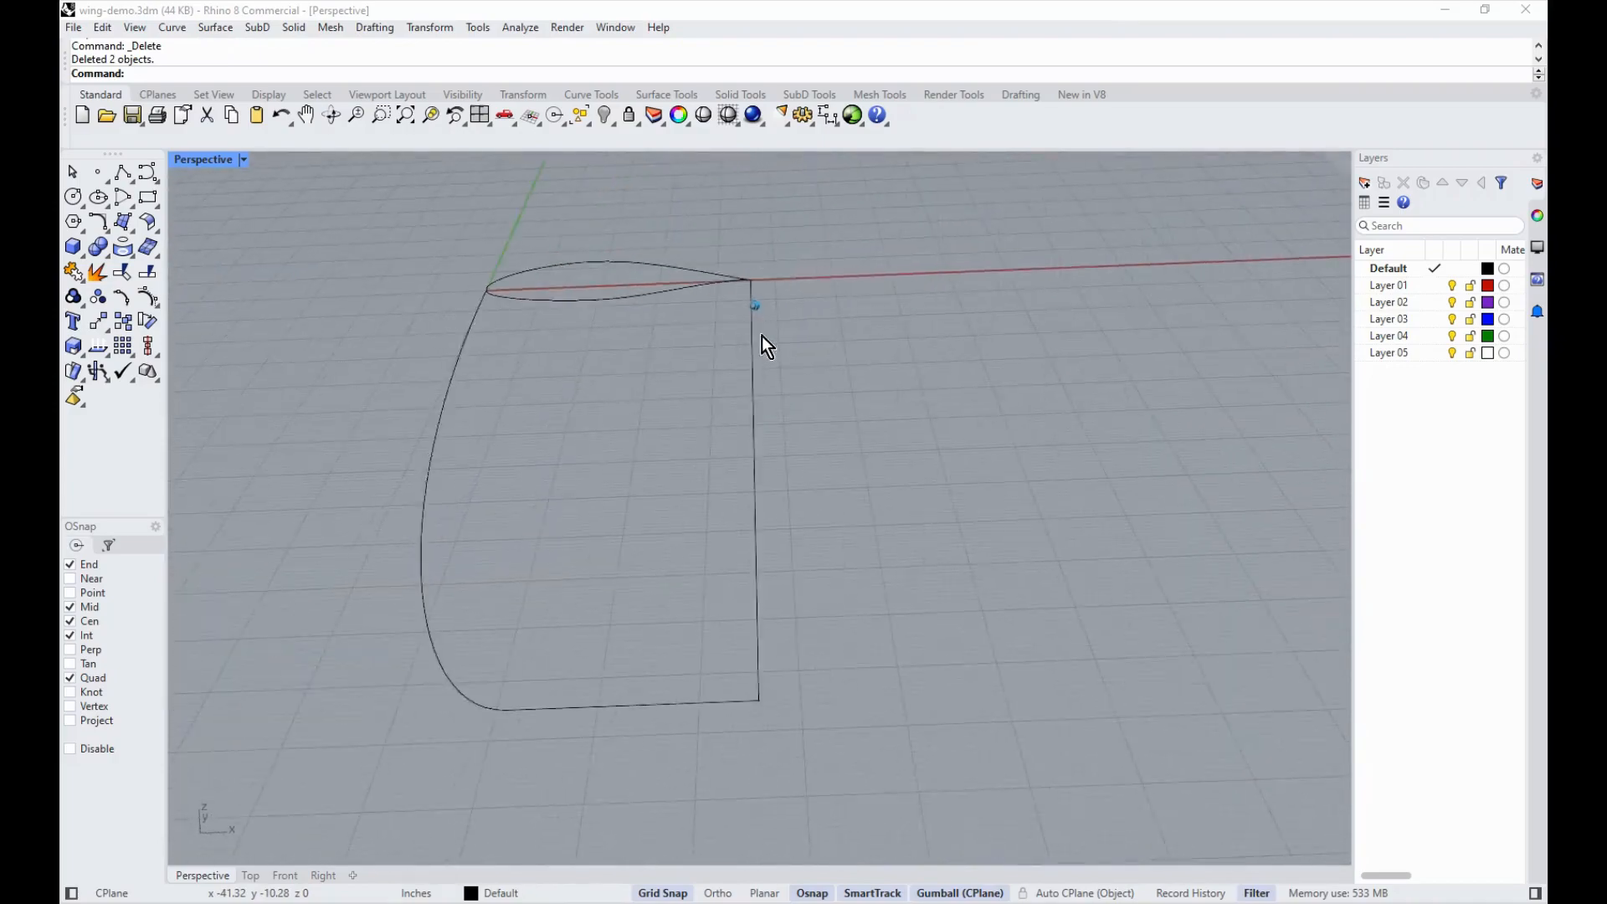
Step: Examine the half-wing planform outline and root airfoil in the Top and Perspective views
right_click_drag(762, 337, 370, 751)
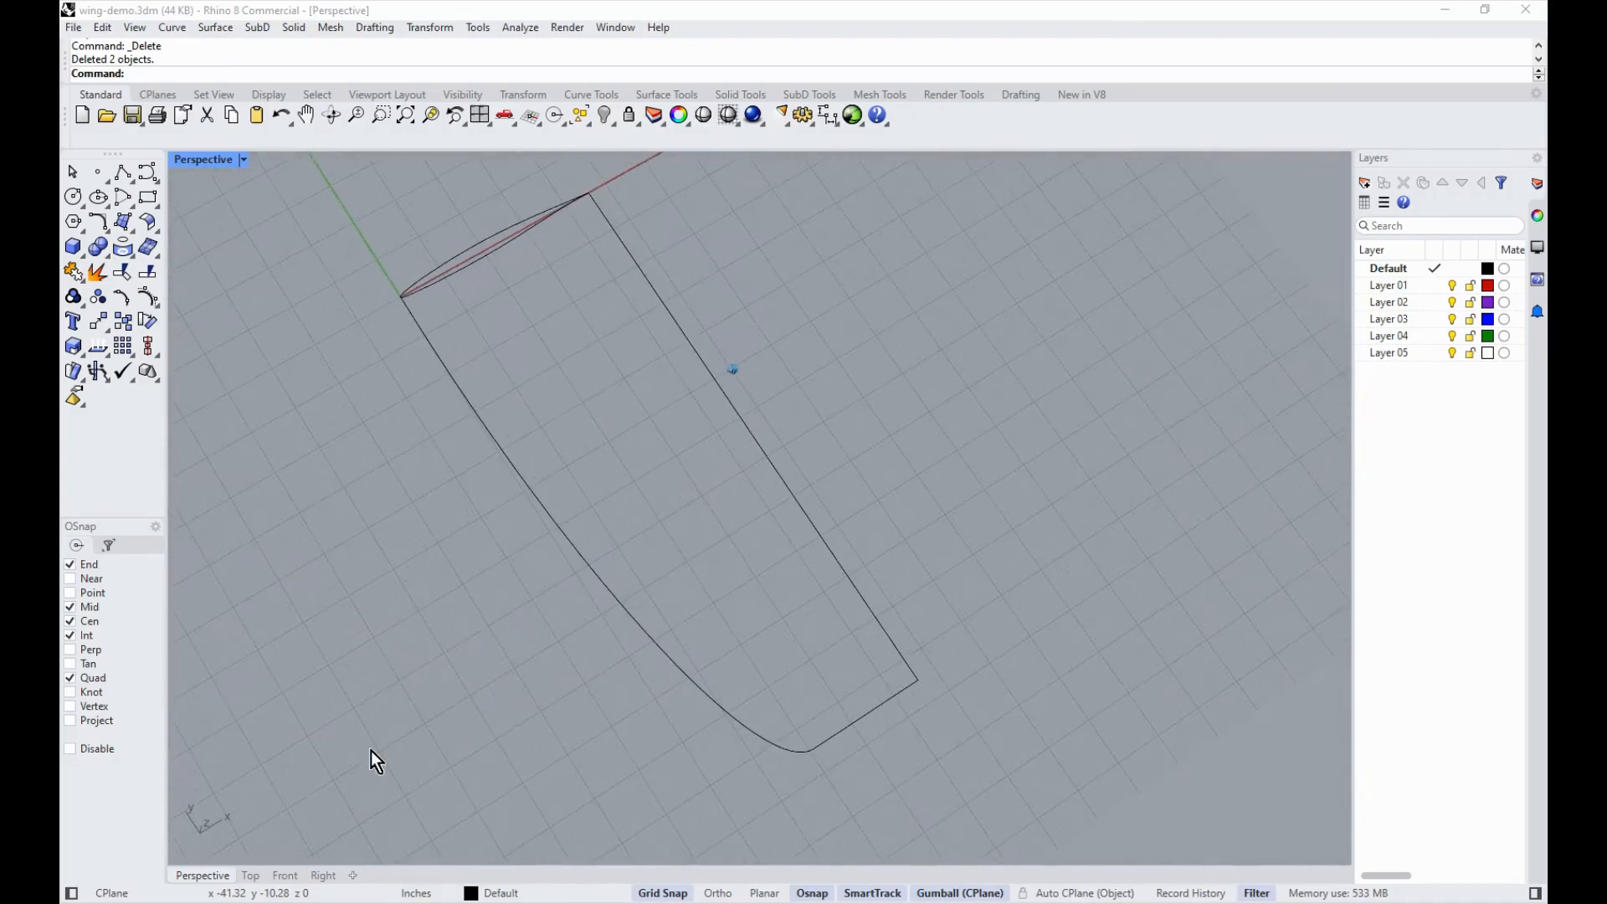
left_click(249, 876)
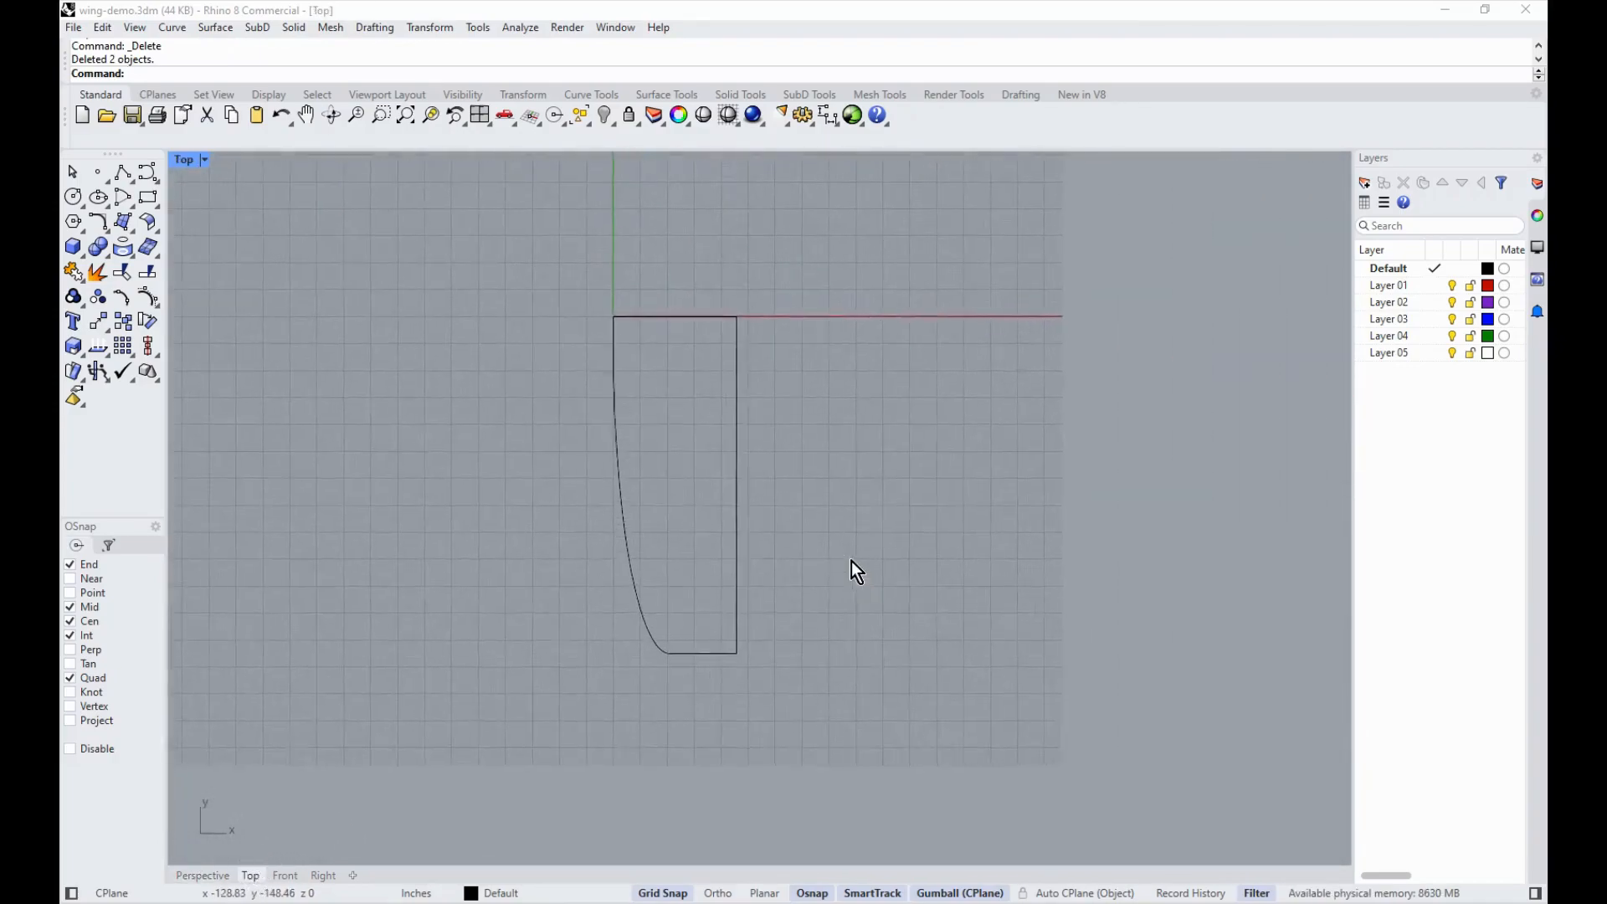
scroll(851, 561, "up", 3)
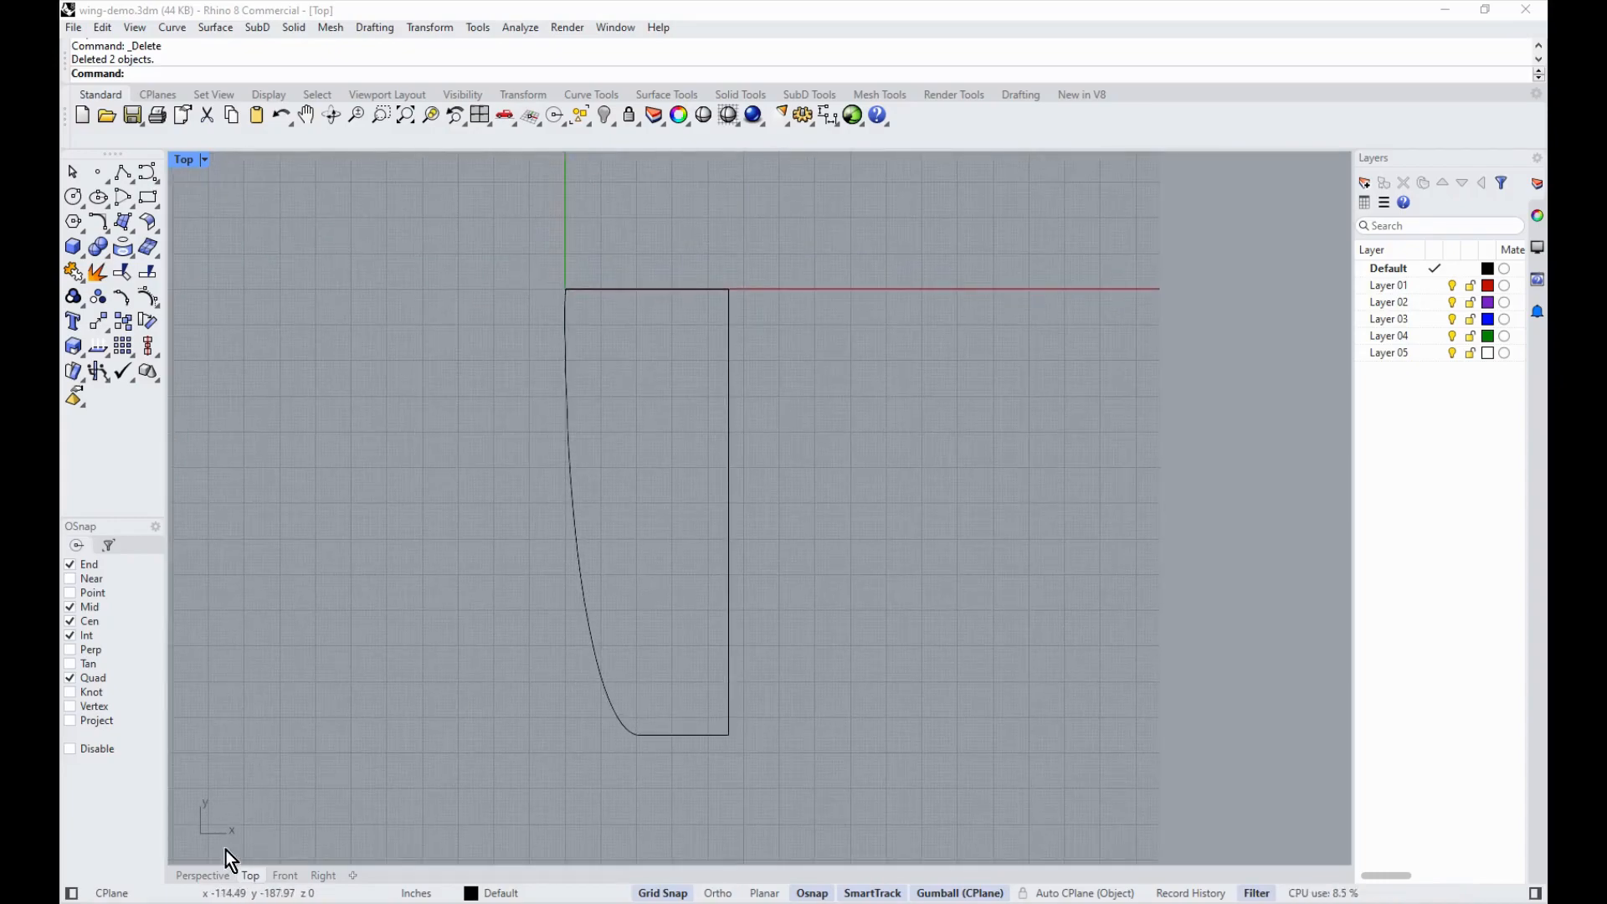
left_click(202, 875)
right_click_drag(513, 786, 450, 569)
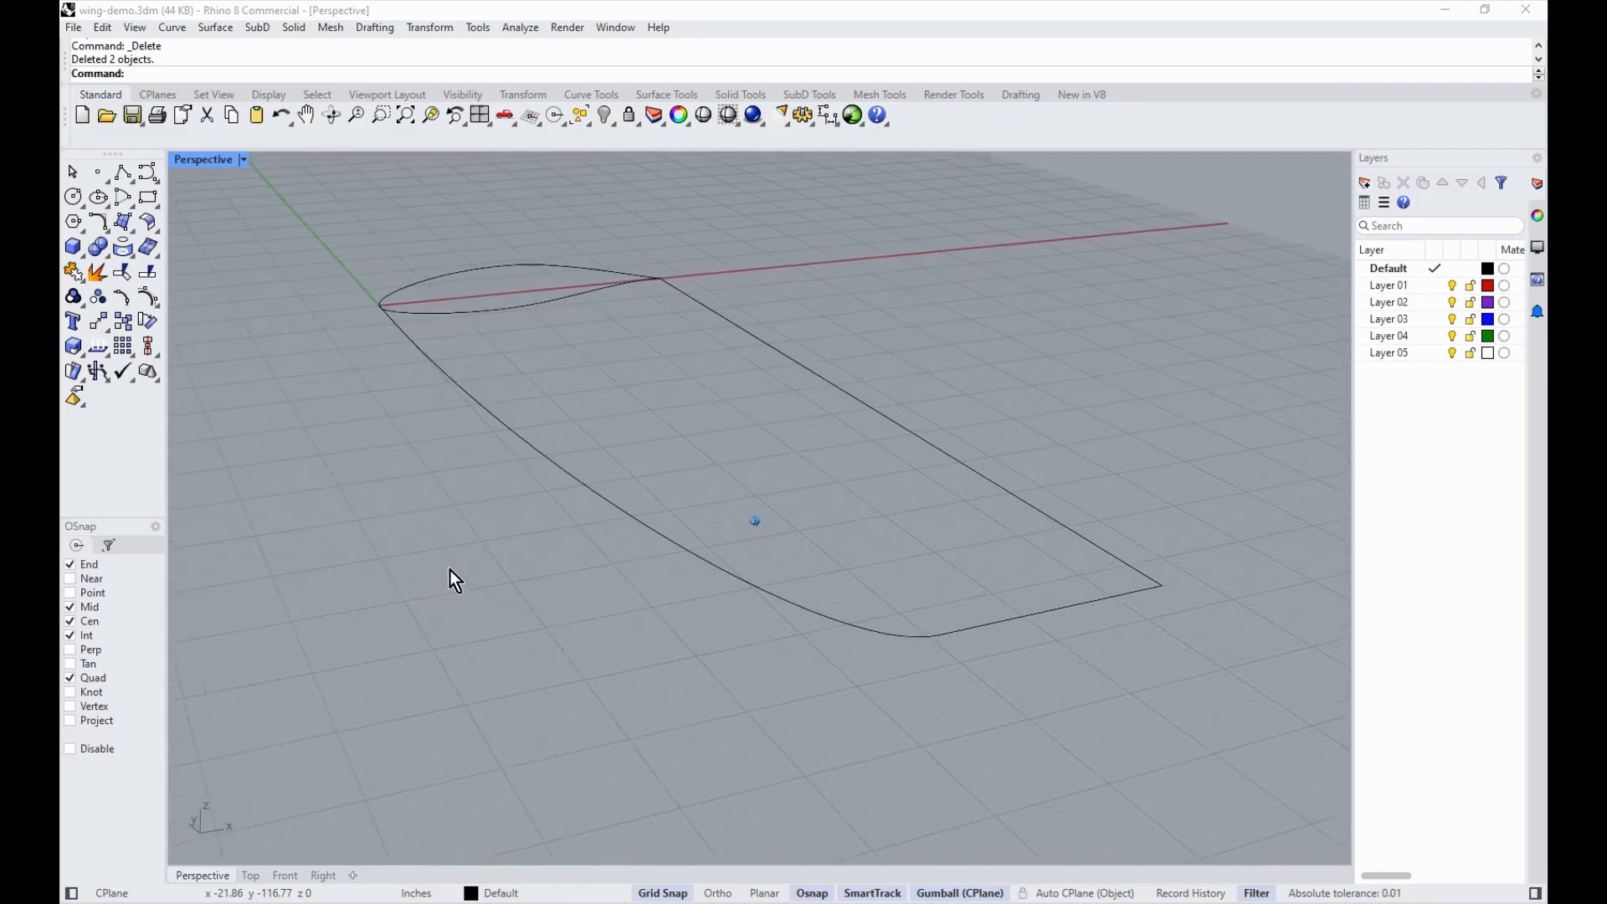
scroll(449, 569, "up", 4)
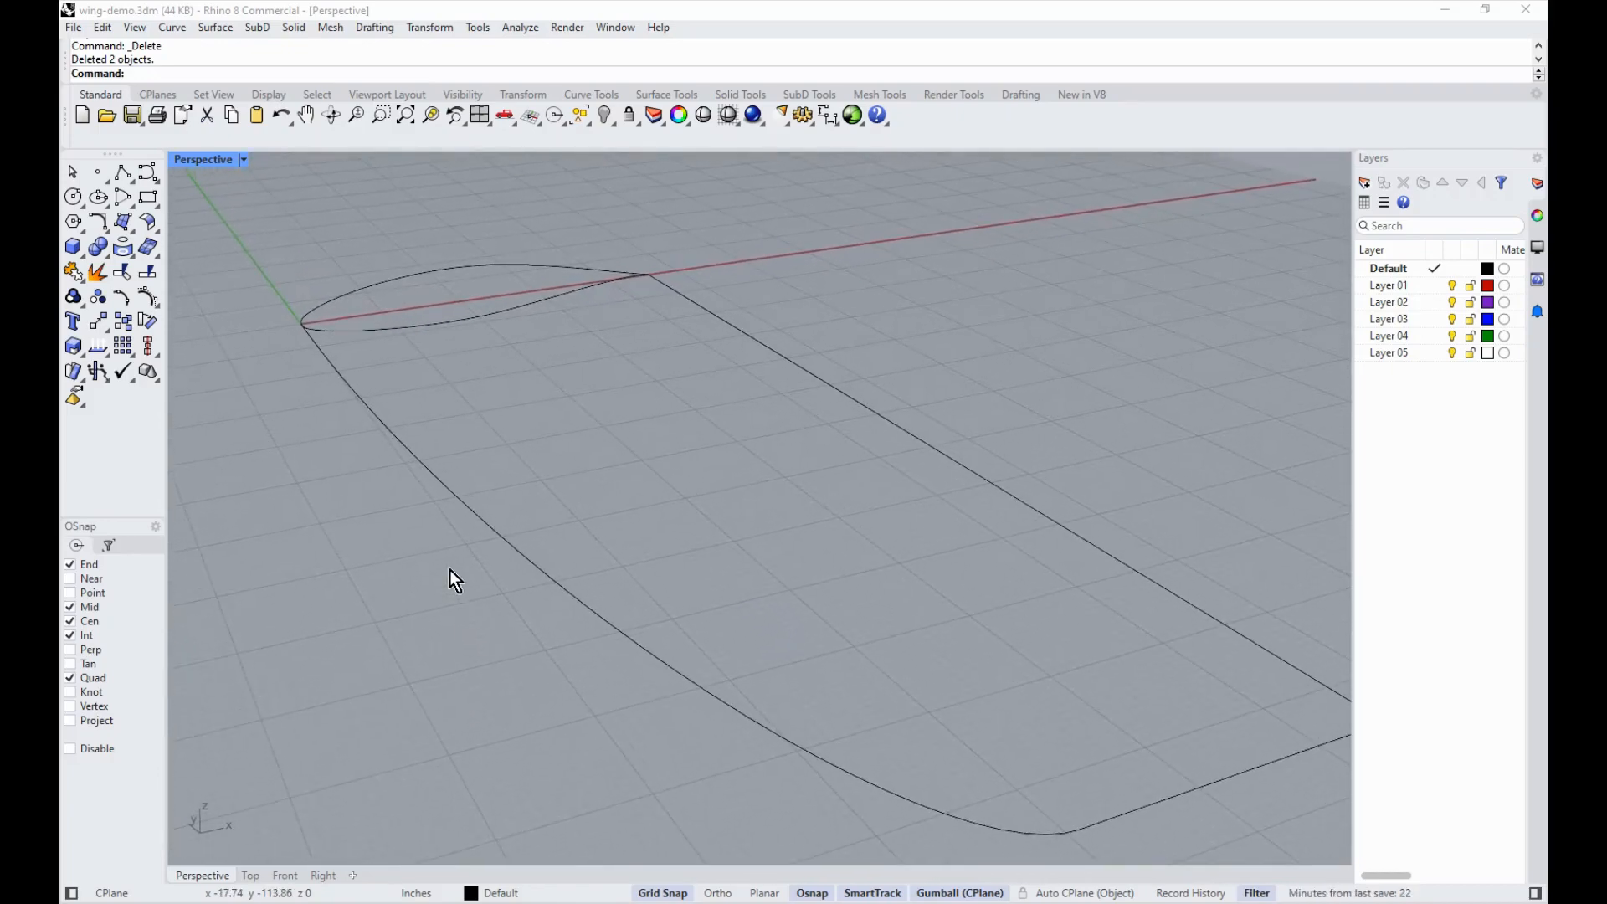
scroll(486, 430, "down", 4)
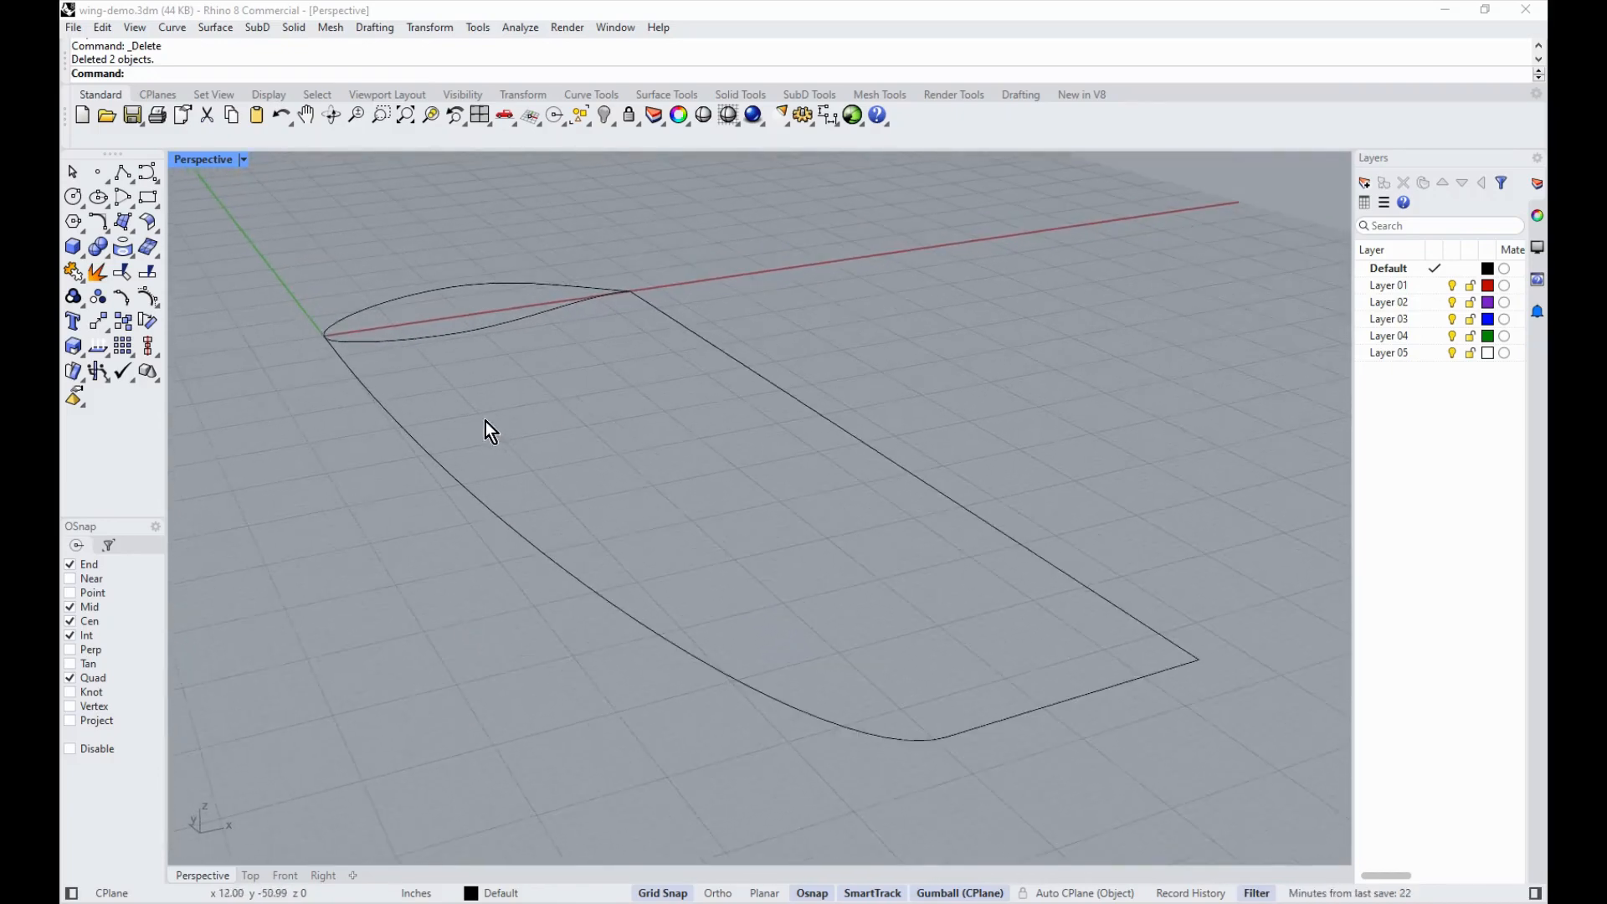
scroll(370, 251, "up", 2)
scroll(425, 365, "up", 2)
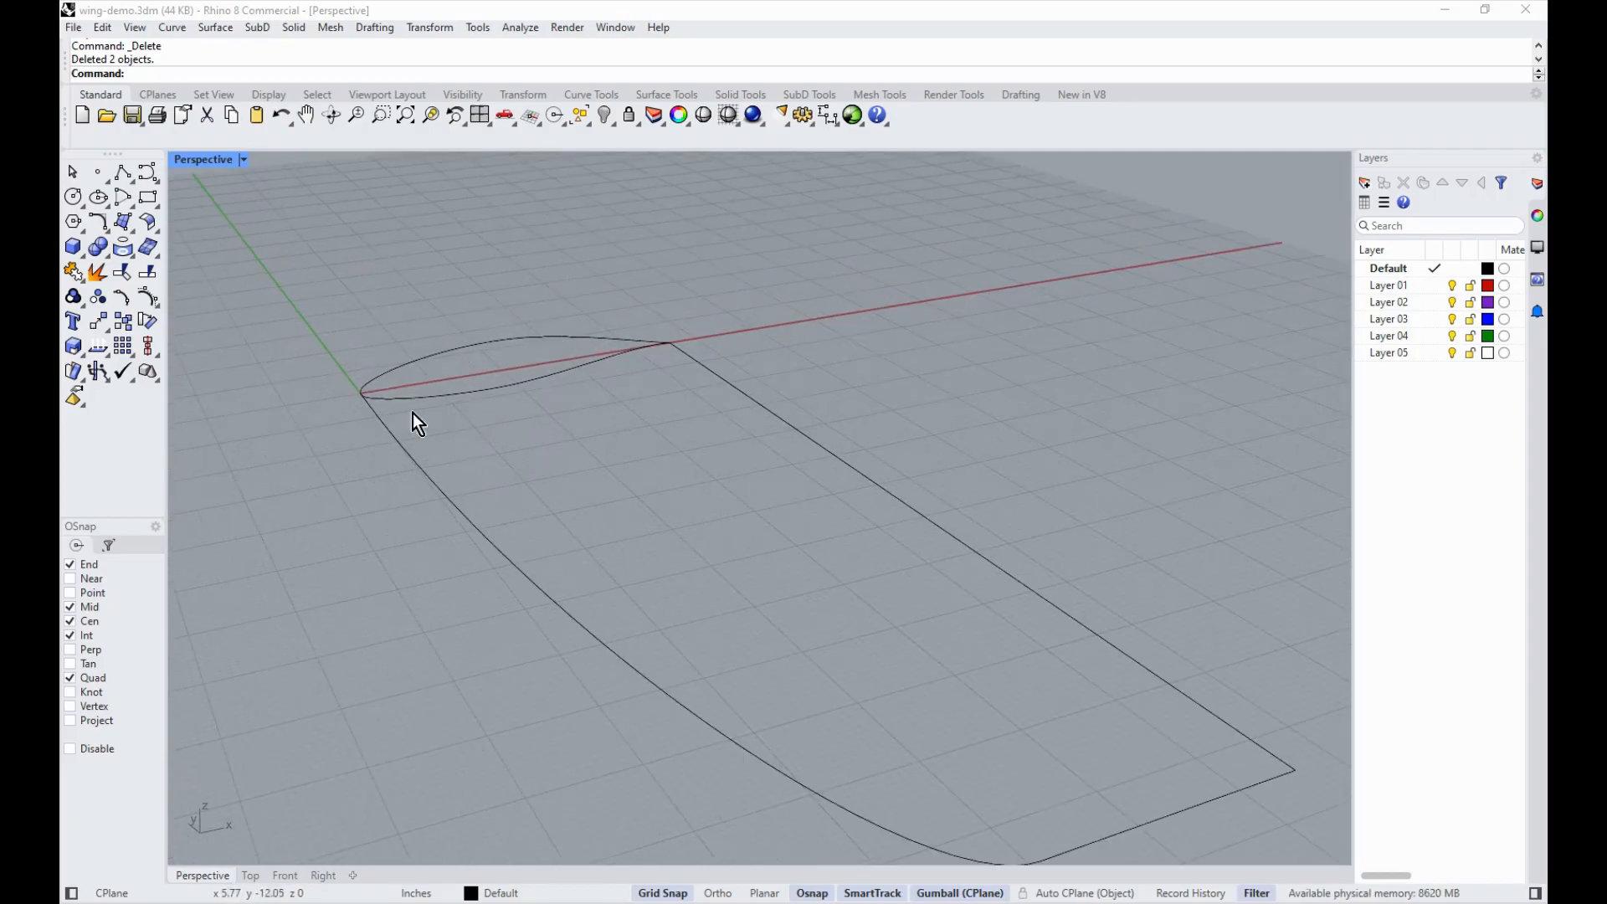
scroll(802, 318, "down", 2)
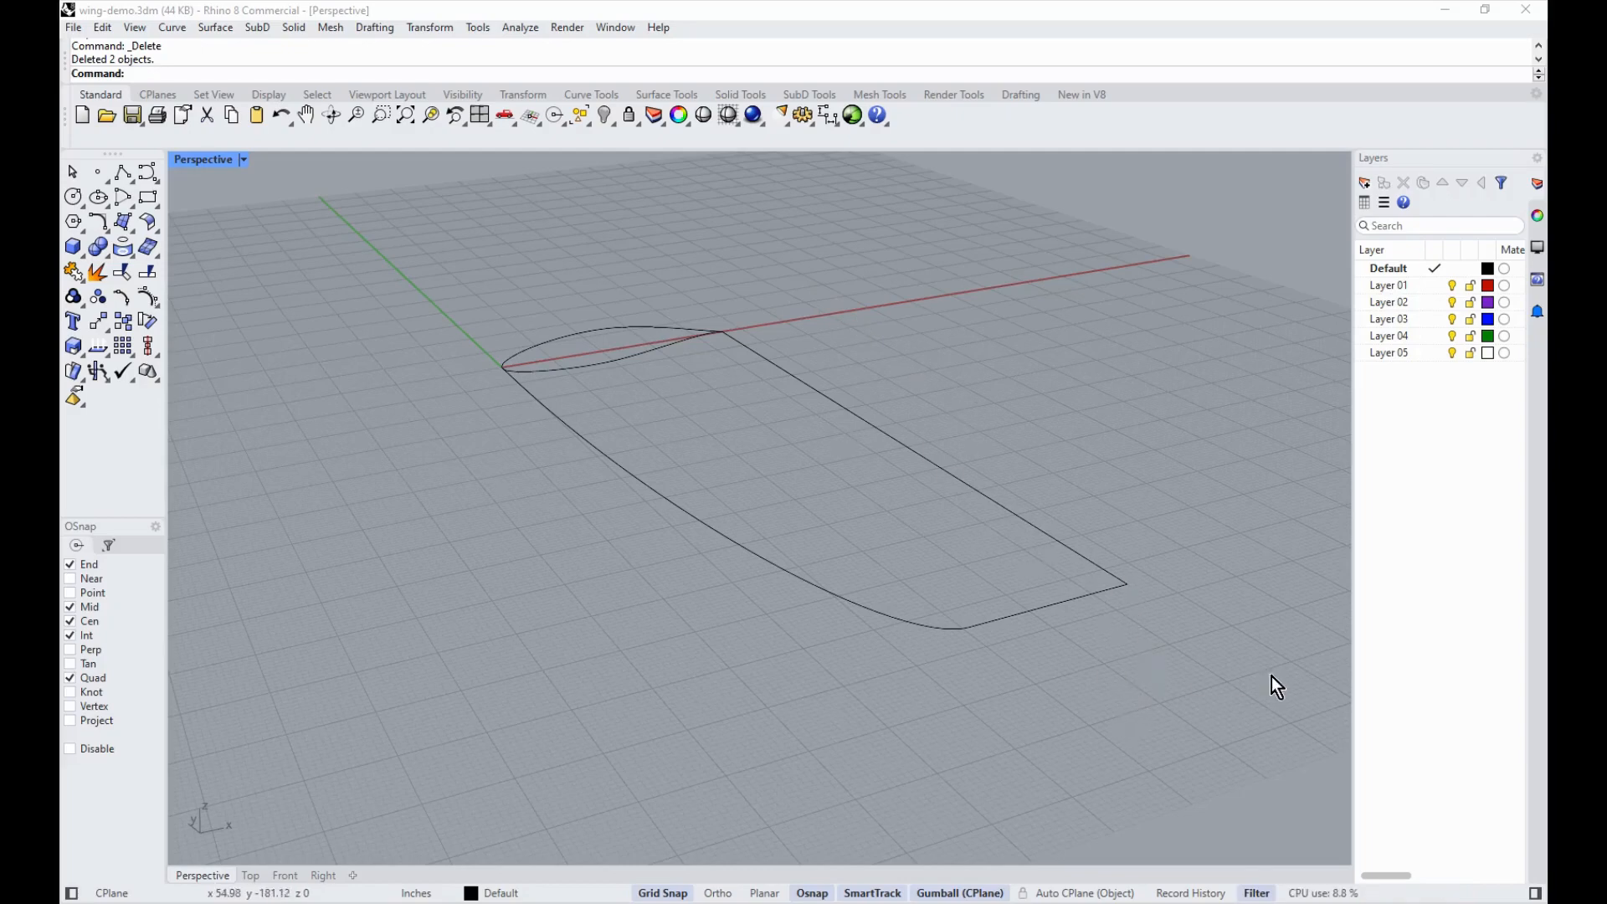
Step: Measure the straight tip line's length from the end of the elliptical curve to the trailing-edge corner
scroll(1272, 677, "up", 1)
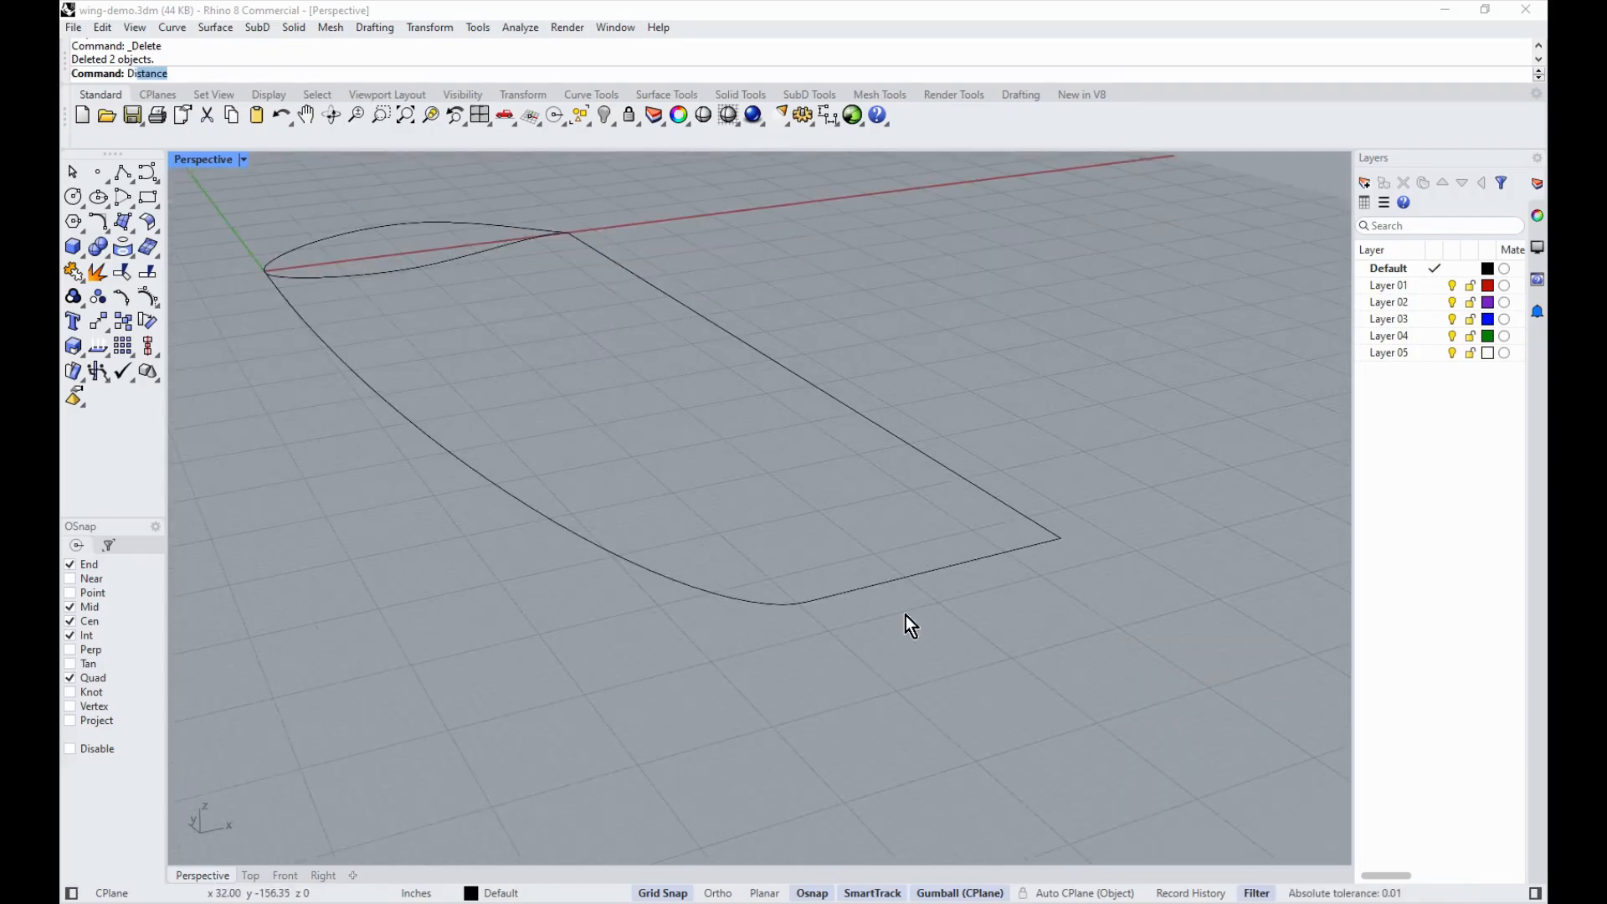
key("Return")
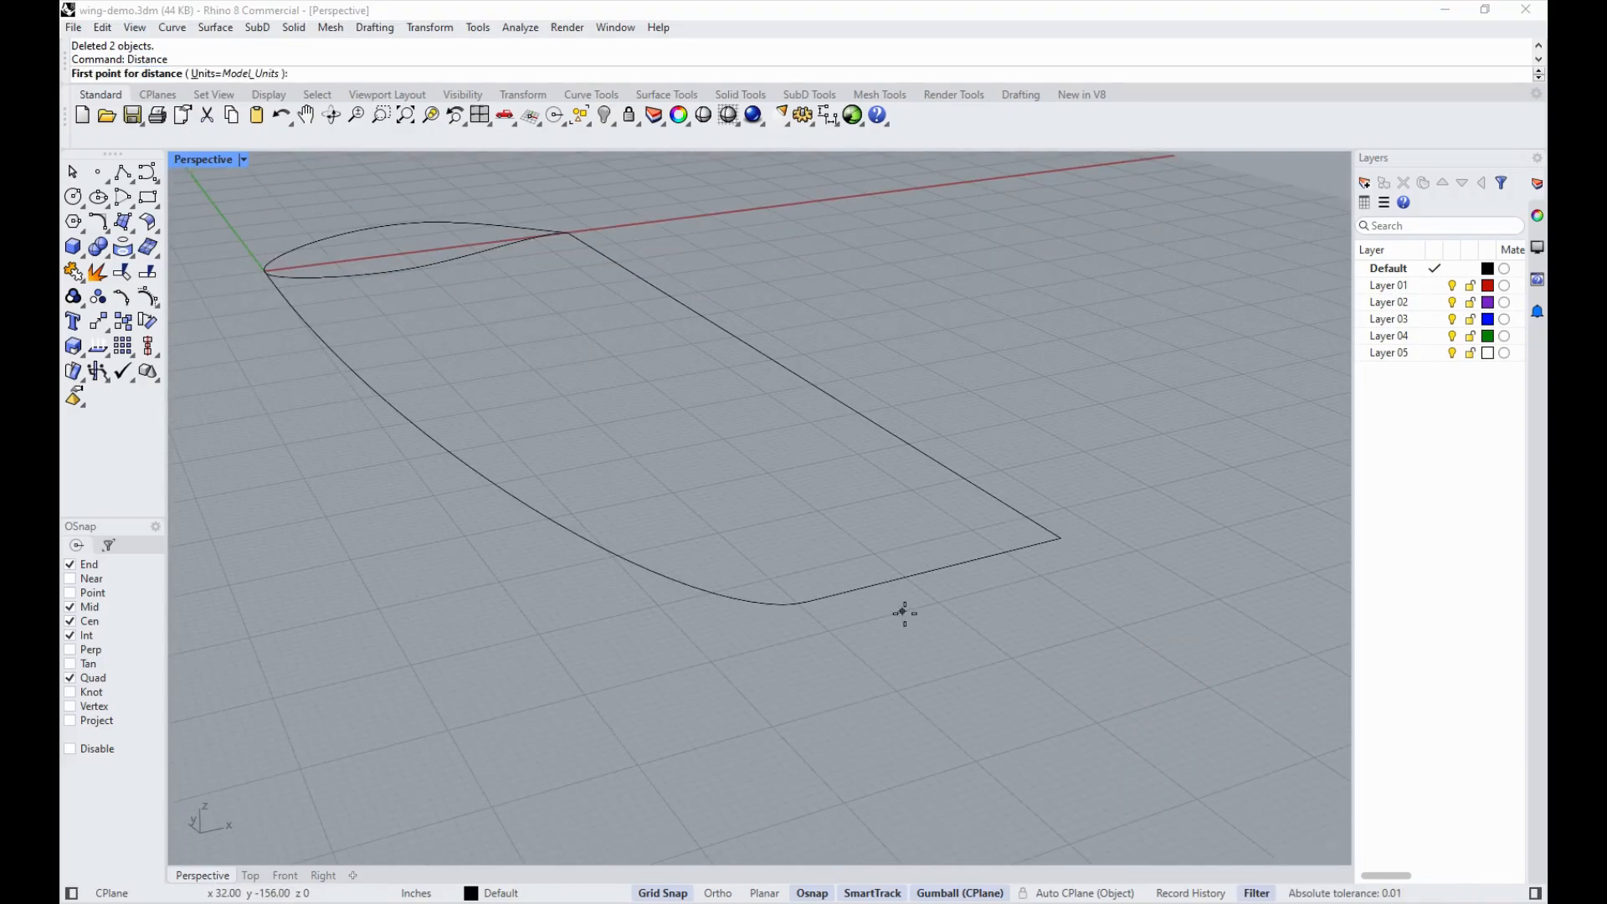
left_click(807, 603)
left_click(1061, 538)
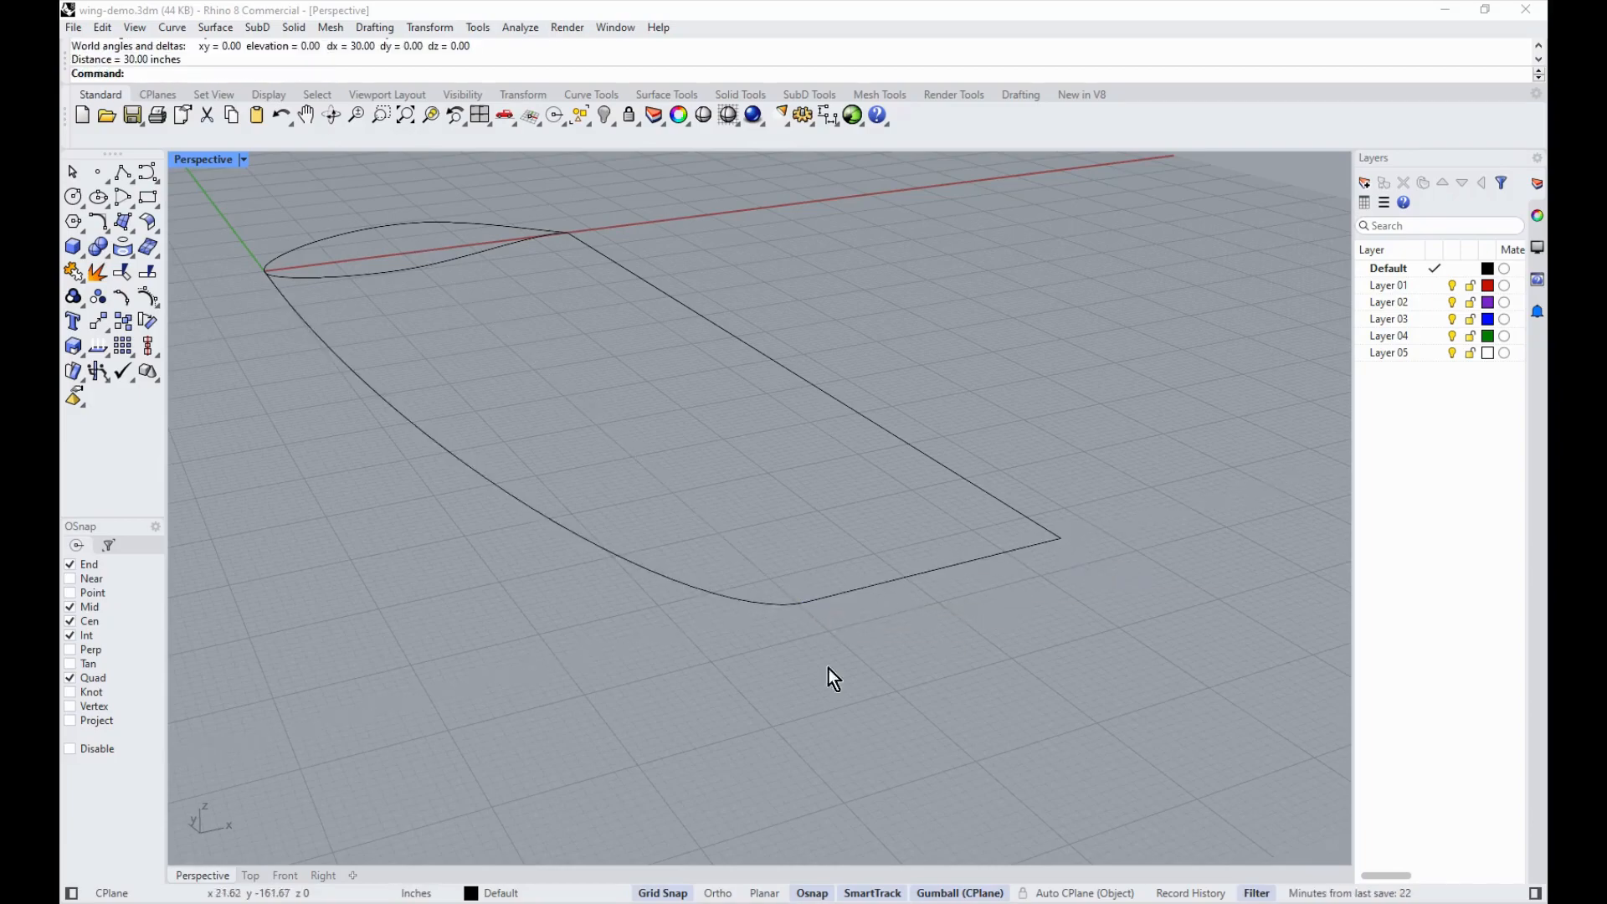
scroll(812, 651, "up", 3)
scroll(626, 378, "down", 3)
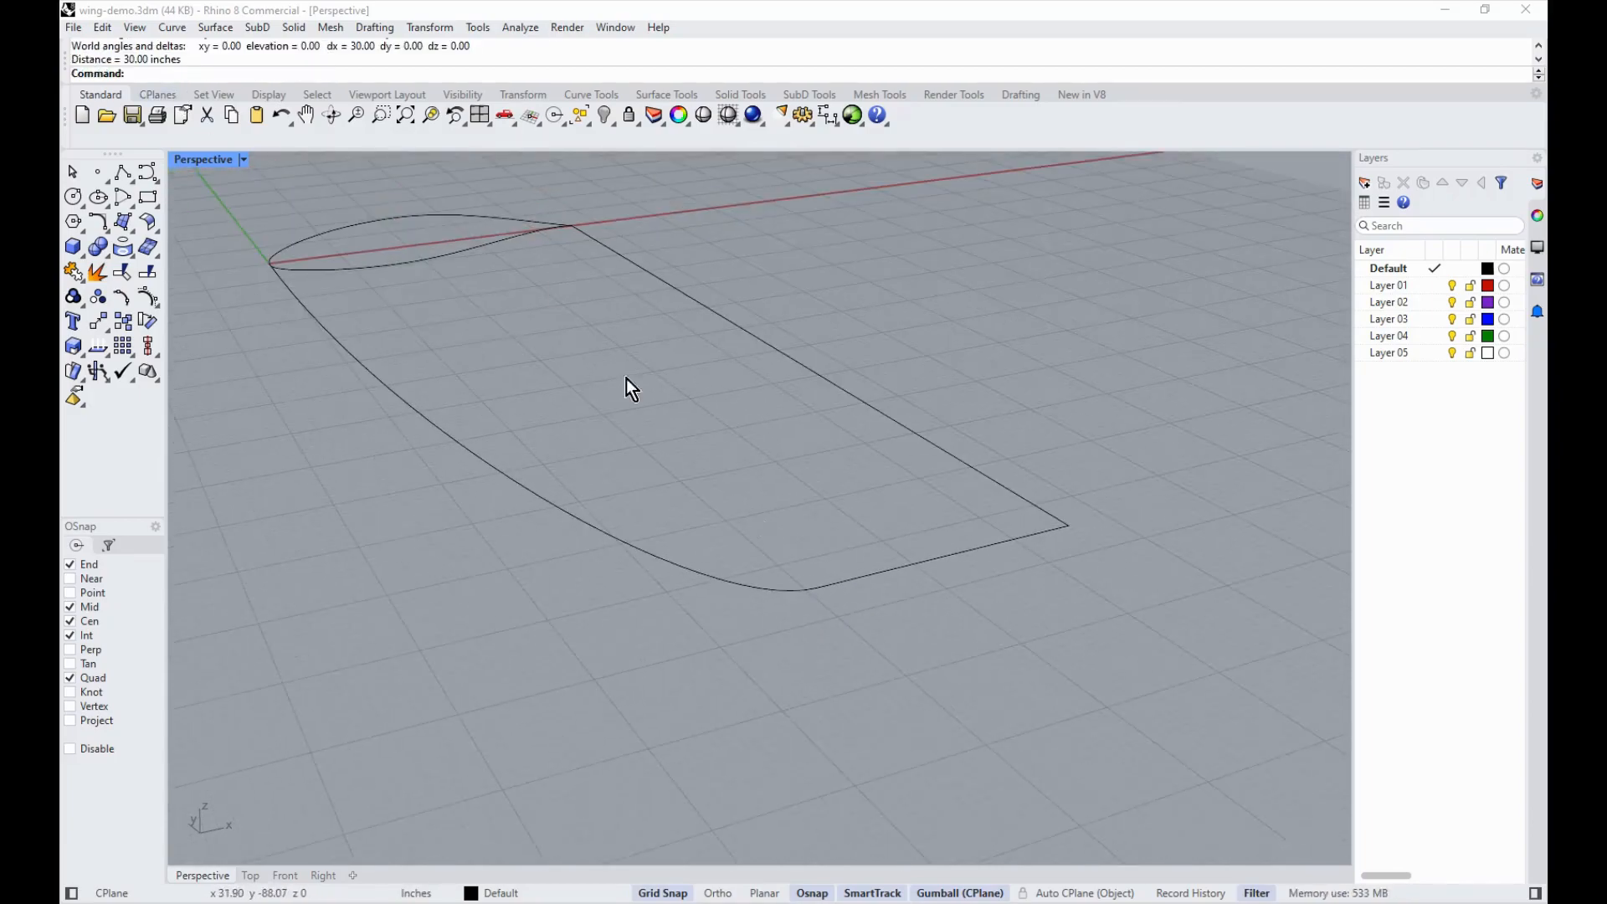
Step: Copy the root airfoil from its trailing-edge point to the trailing-edge corner of the wing tip
scroll(429, 179, "up", 5)
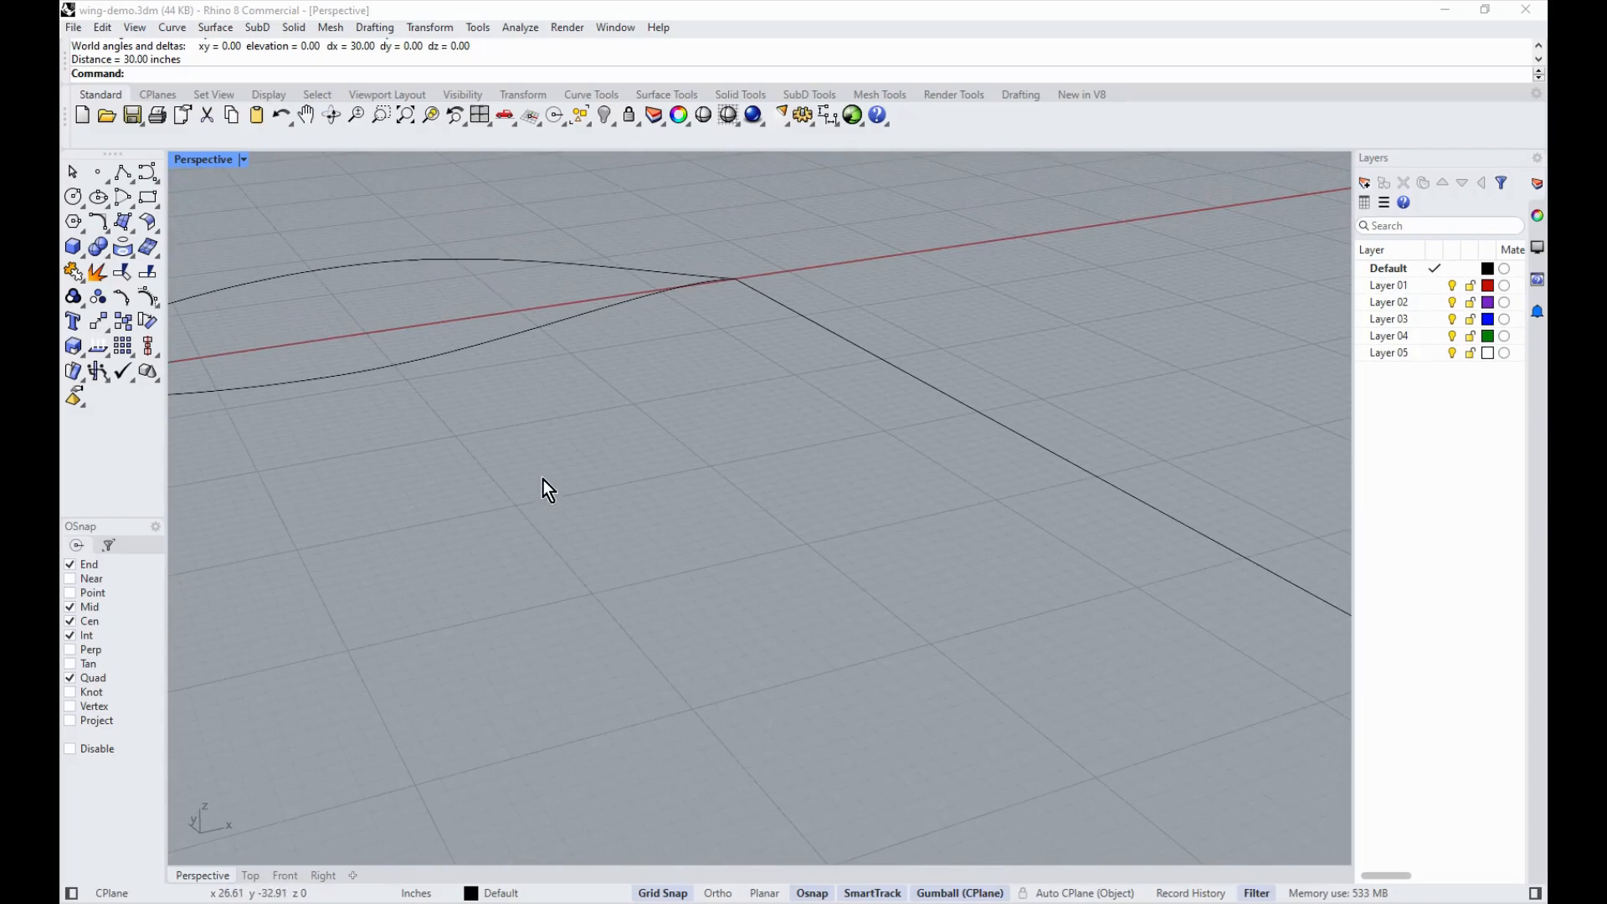
key("Return")
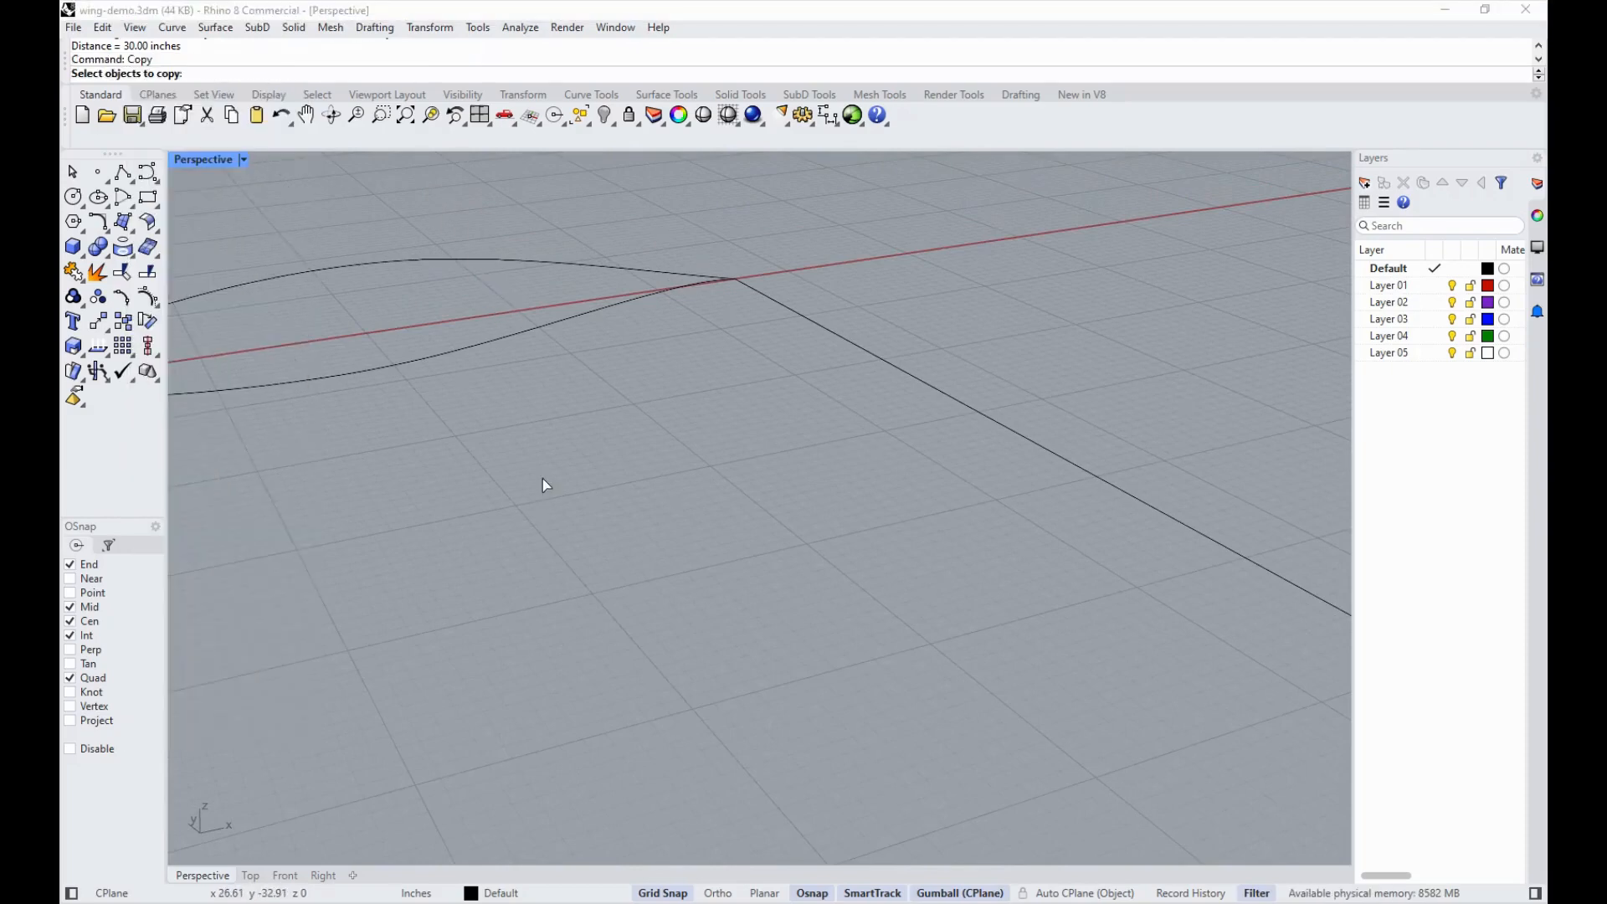
left_click(681, 291)
key("Return")
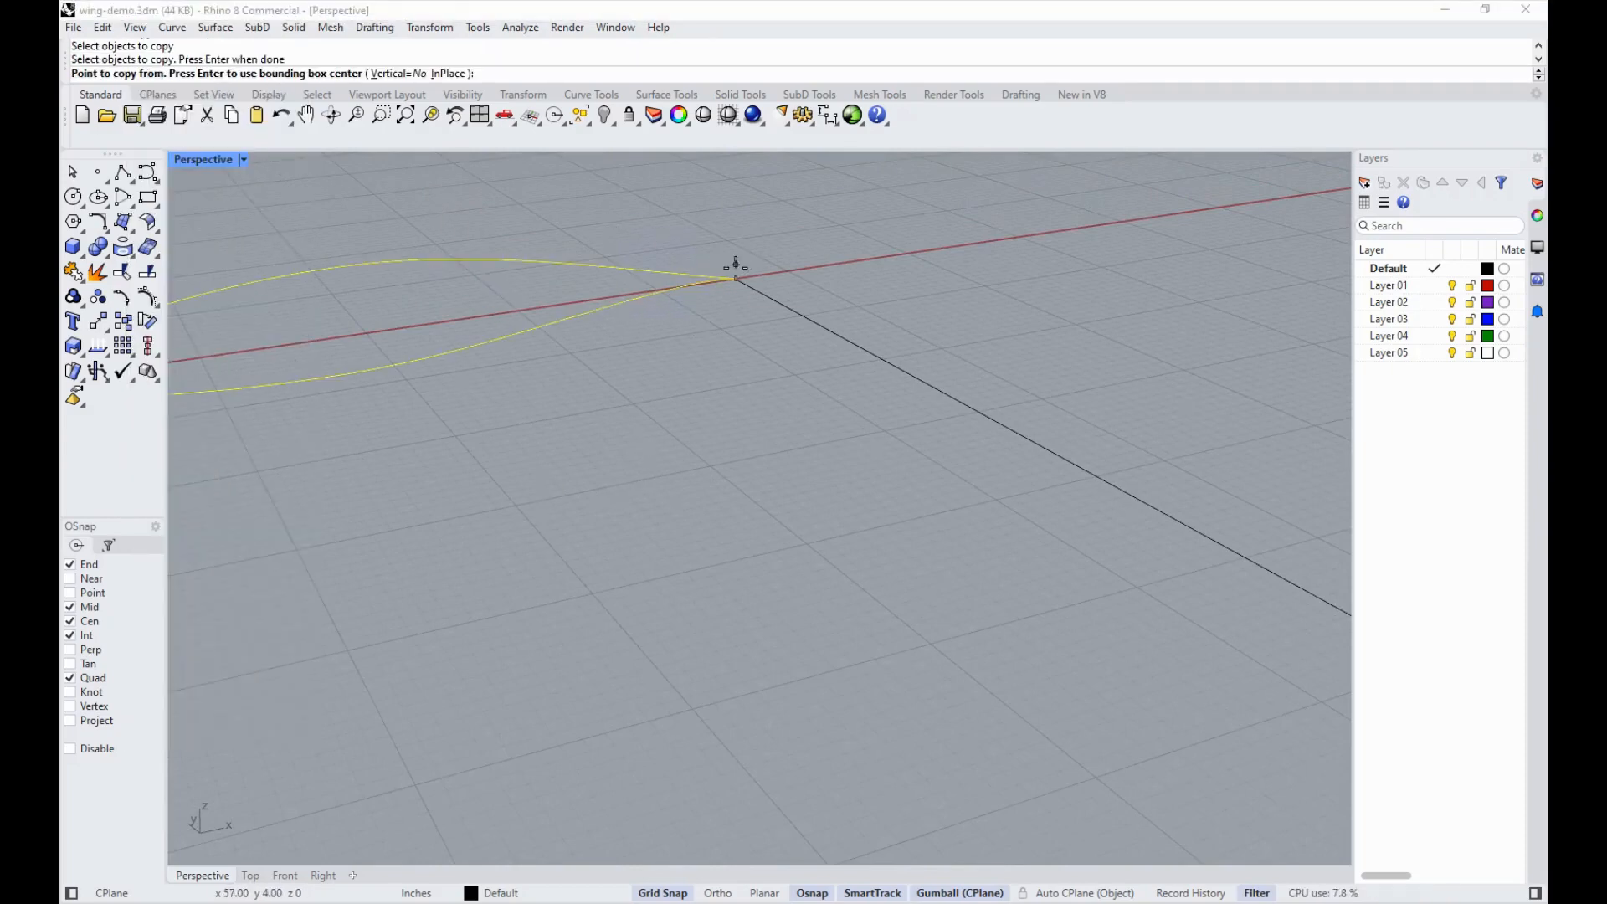
left_click(735, 278)
scroll(574, 341, "down", 5)
scroll(559, 342, "down", 5)
scroll(711, 540, "up", 10)
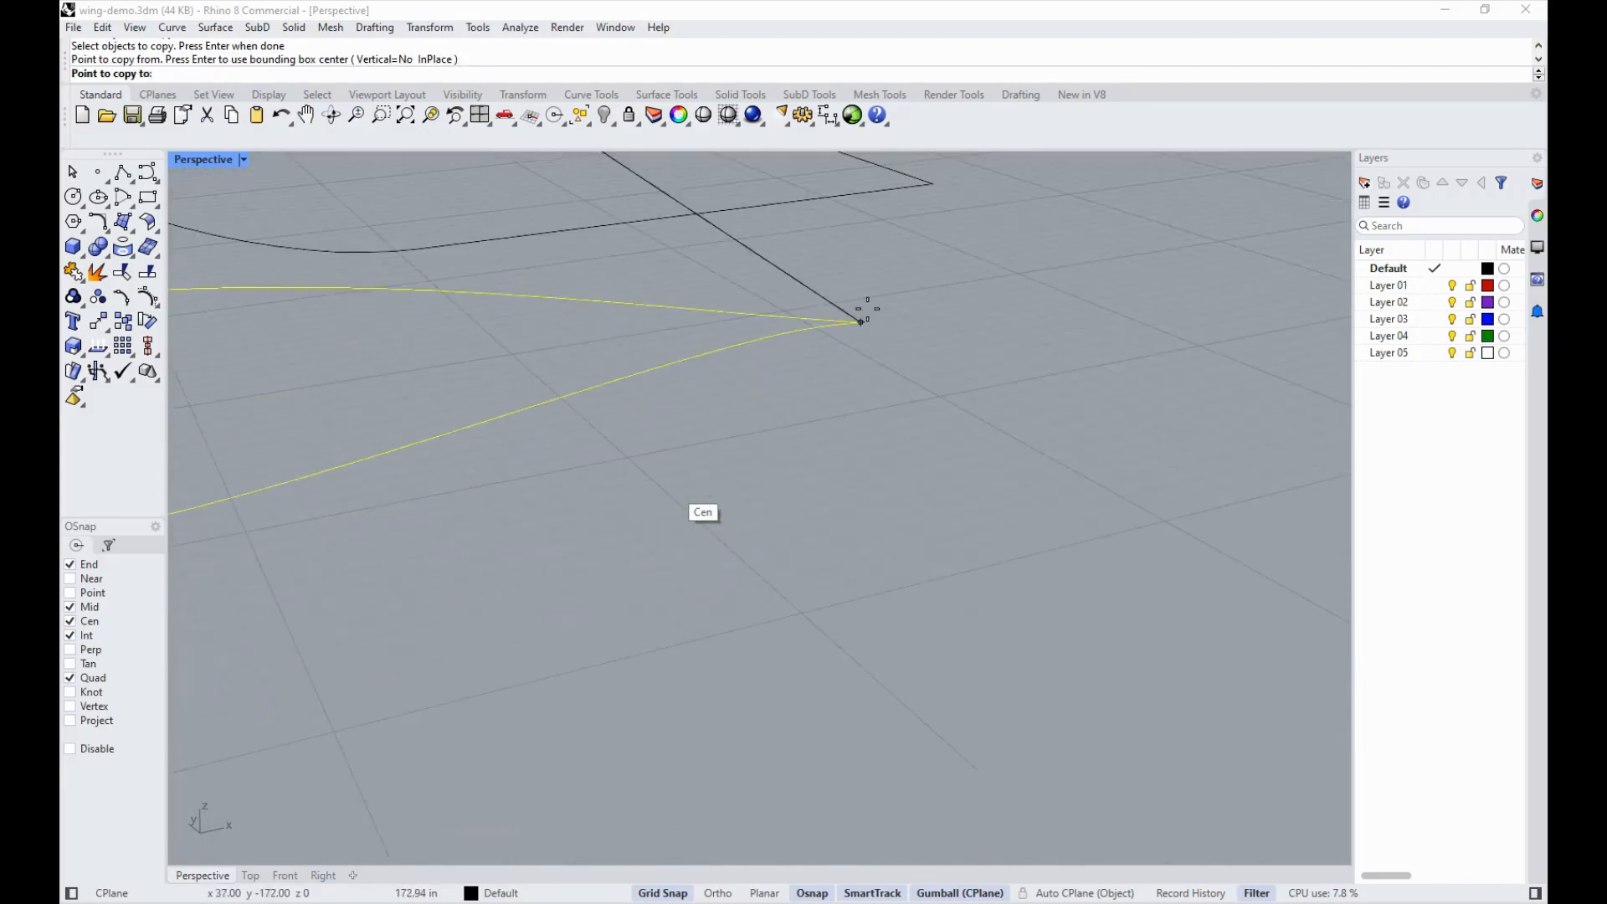
left_click(931, 184)
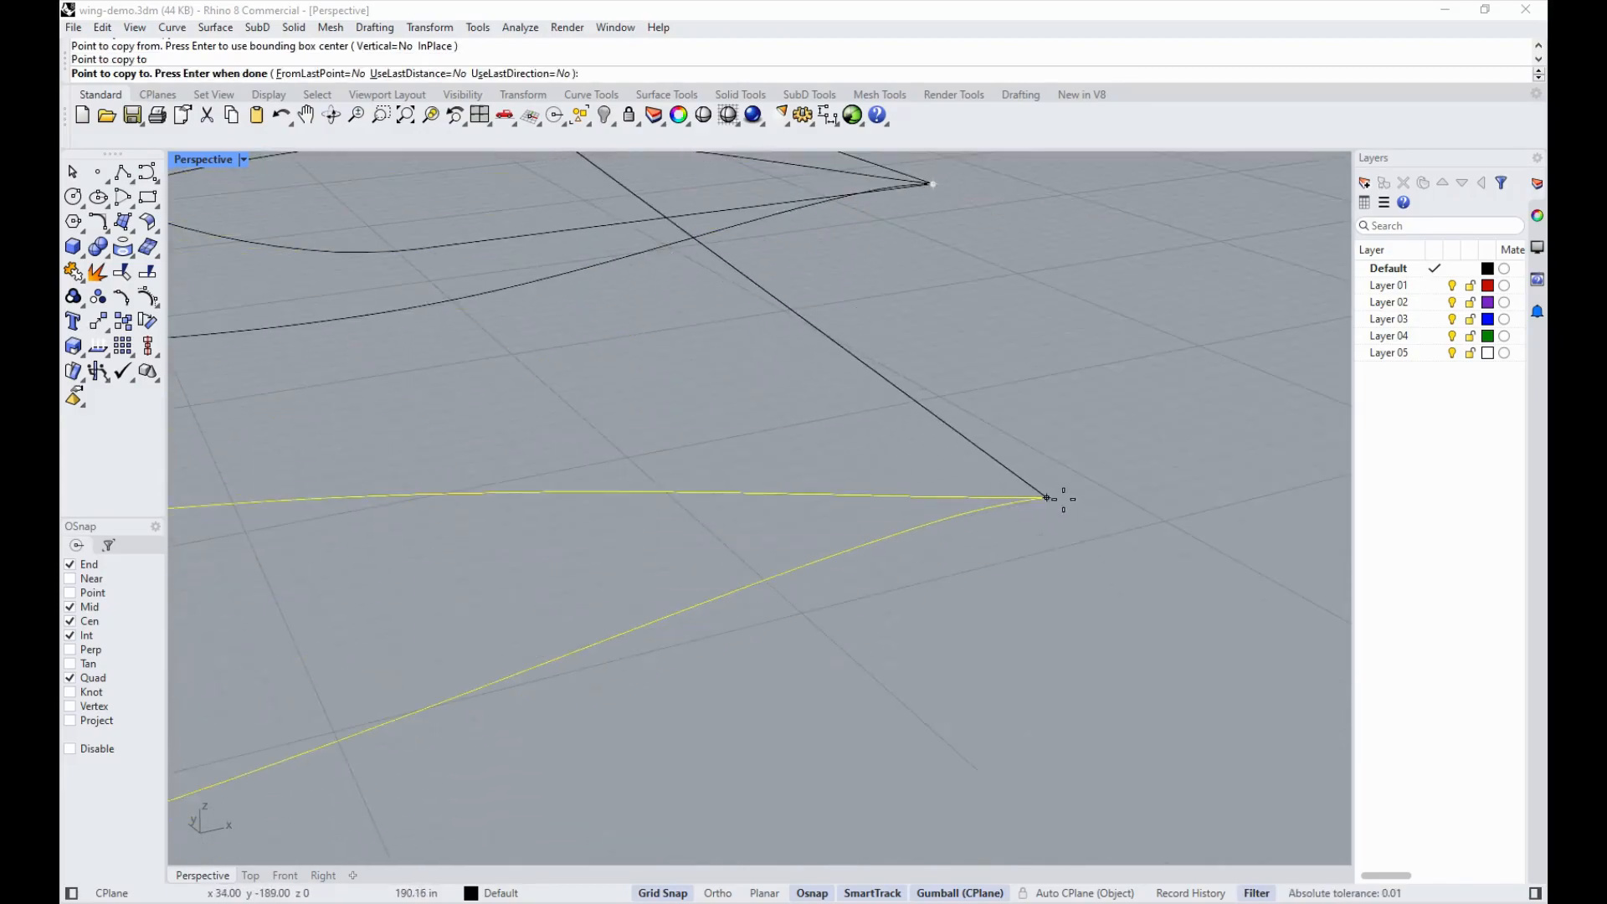
scroll(1048, 483, "down", 7)
key("Return")
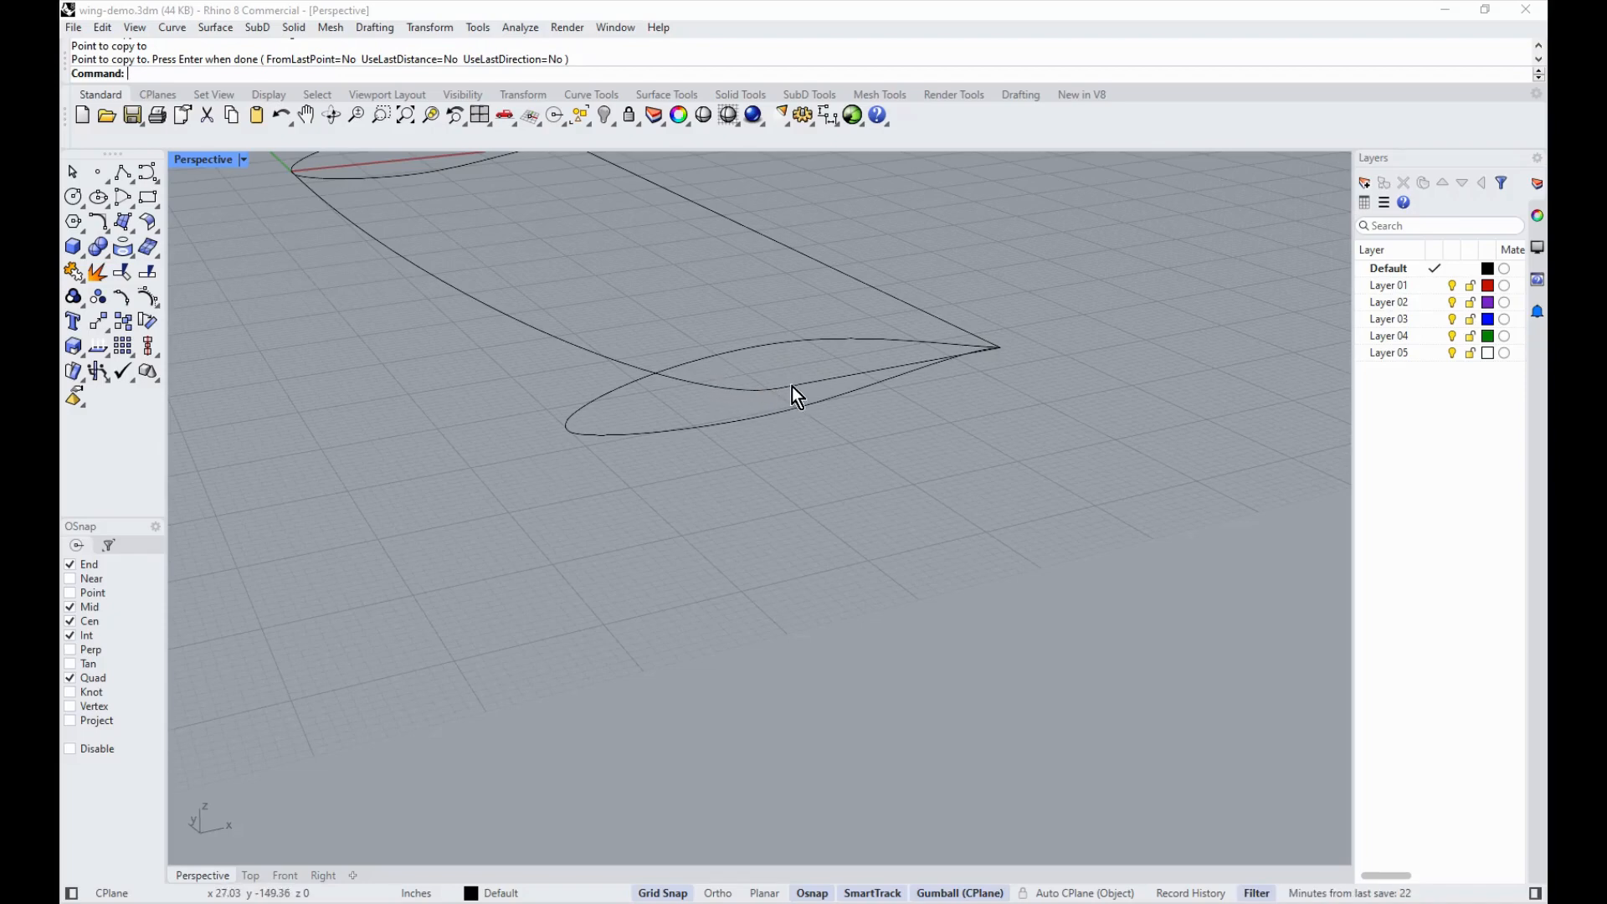
right_click_drag(869, 484, 452, 521)
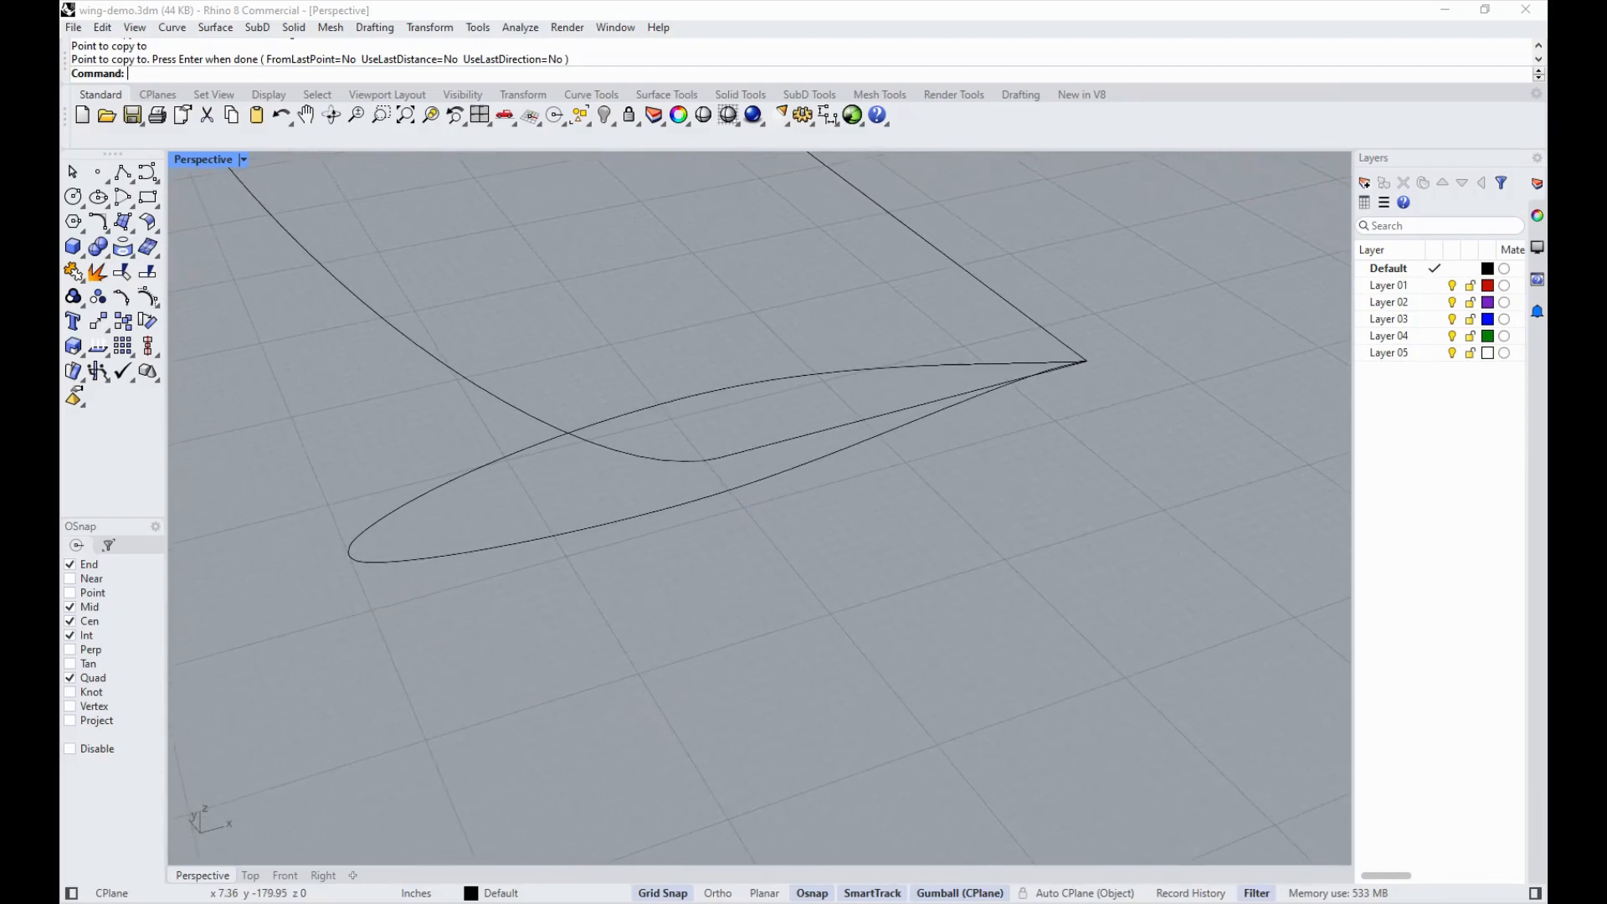
Step: Switch to the CSV-Airfoils.xlsx workbook in Excel and copy the root chord value 55 from cell E9 to E15
mouse_move(607, 902)
left_click(608, 833)
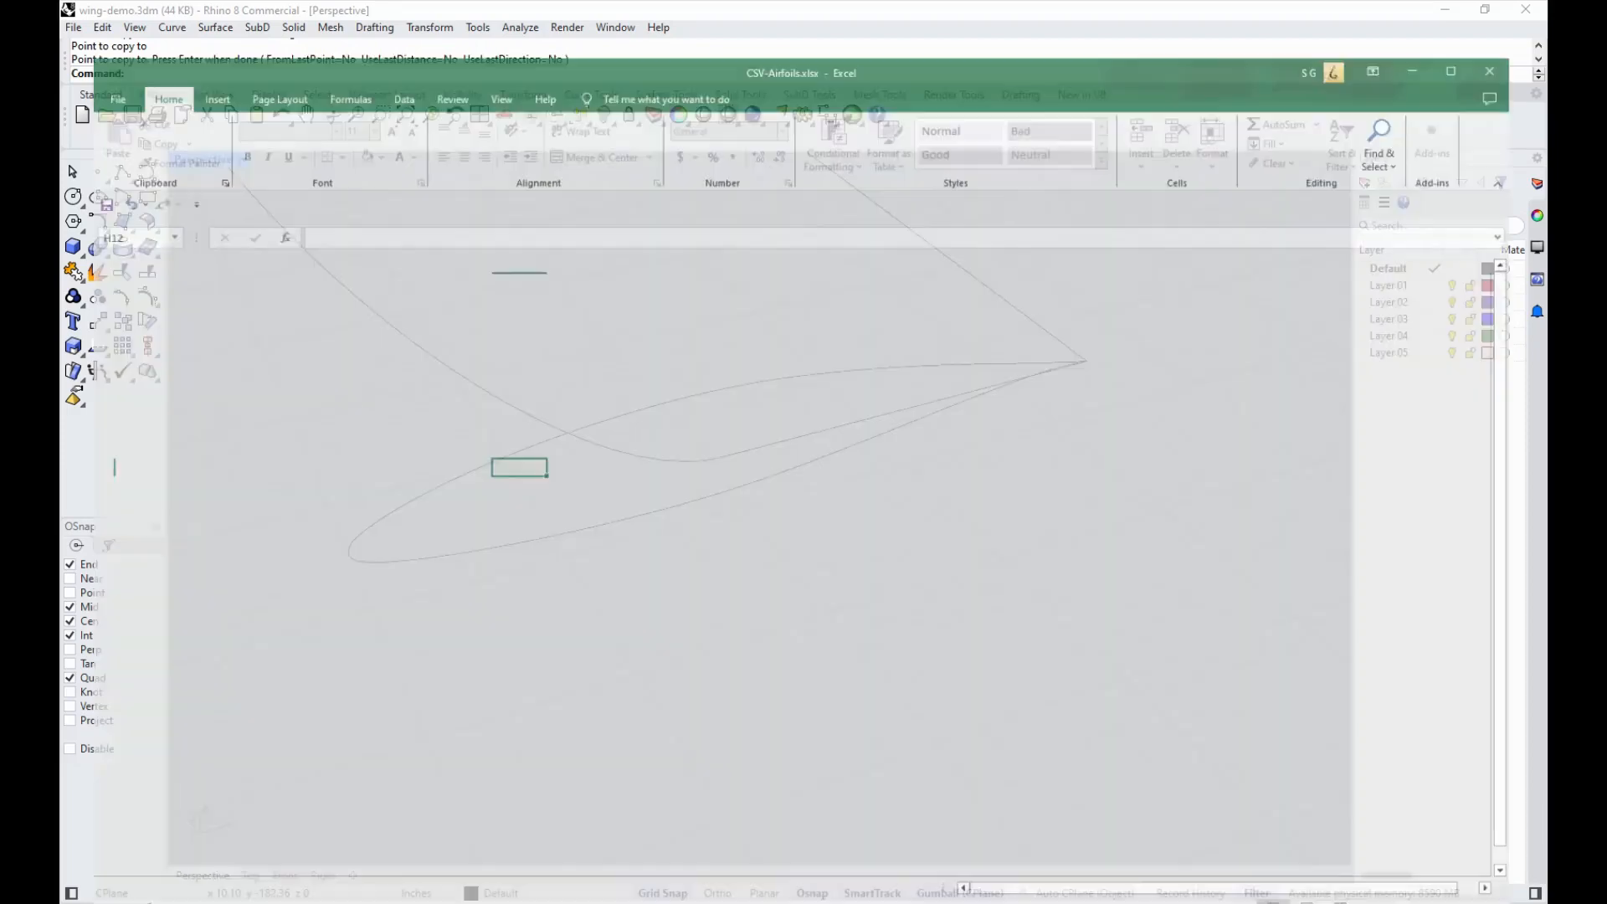
left_click(333, 450)
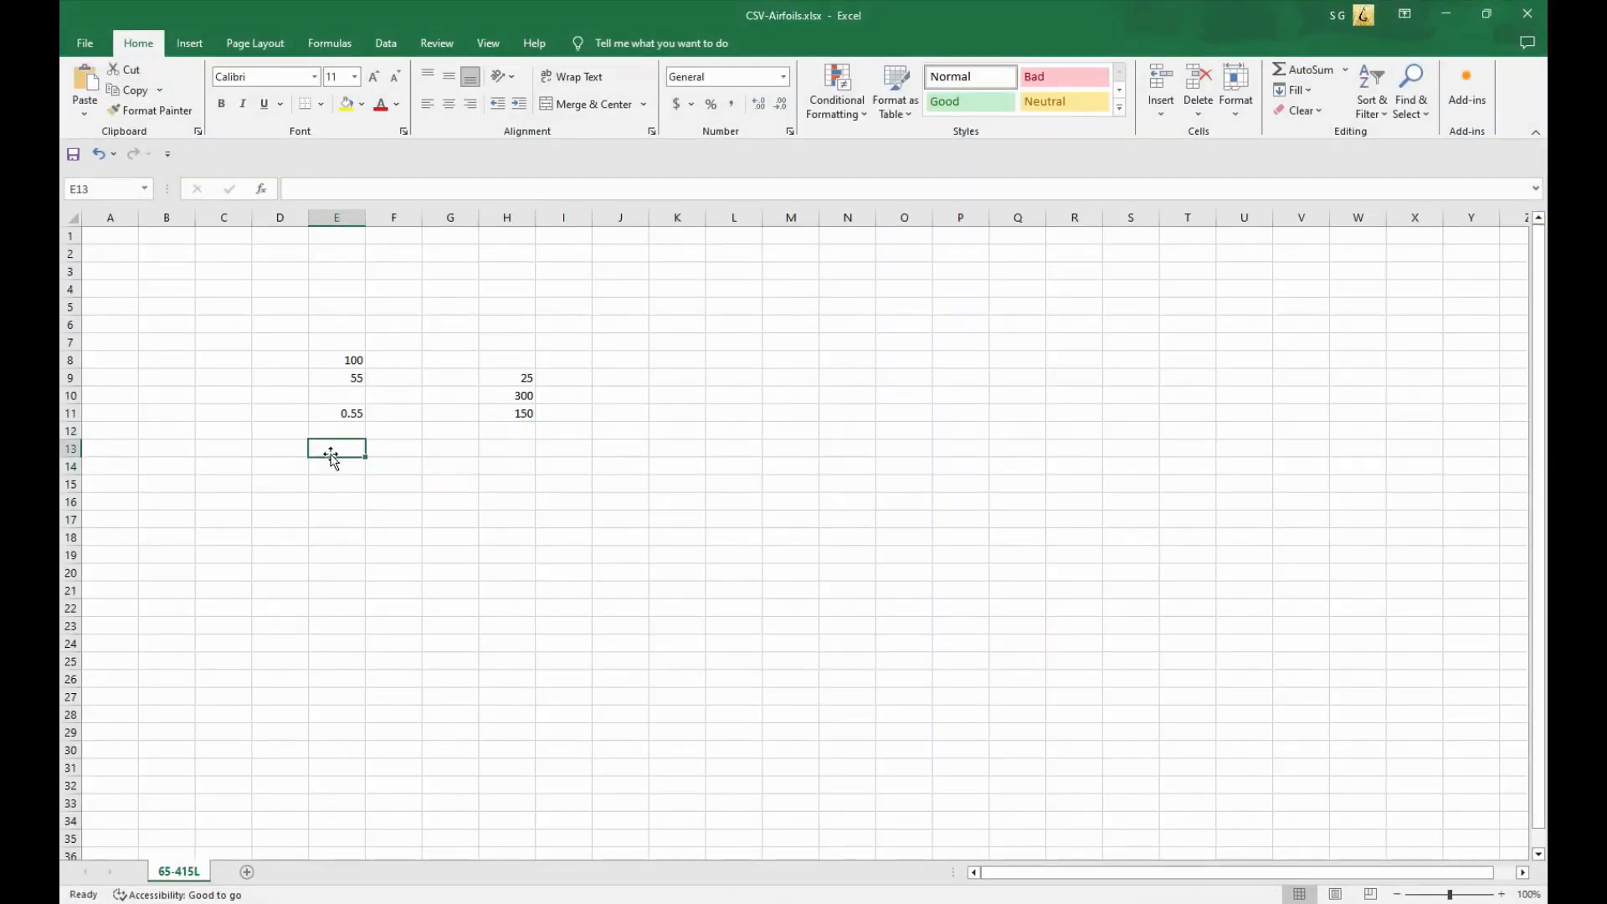
left_click(351, 377)
key("ctrl+c")
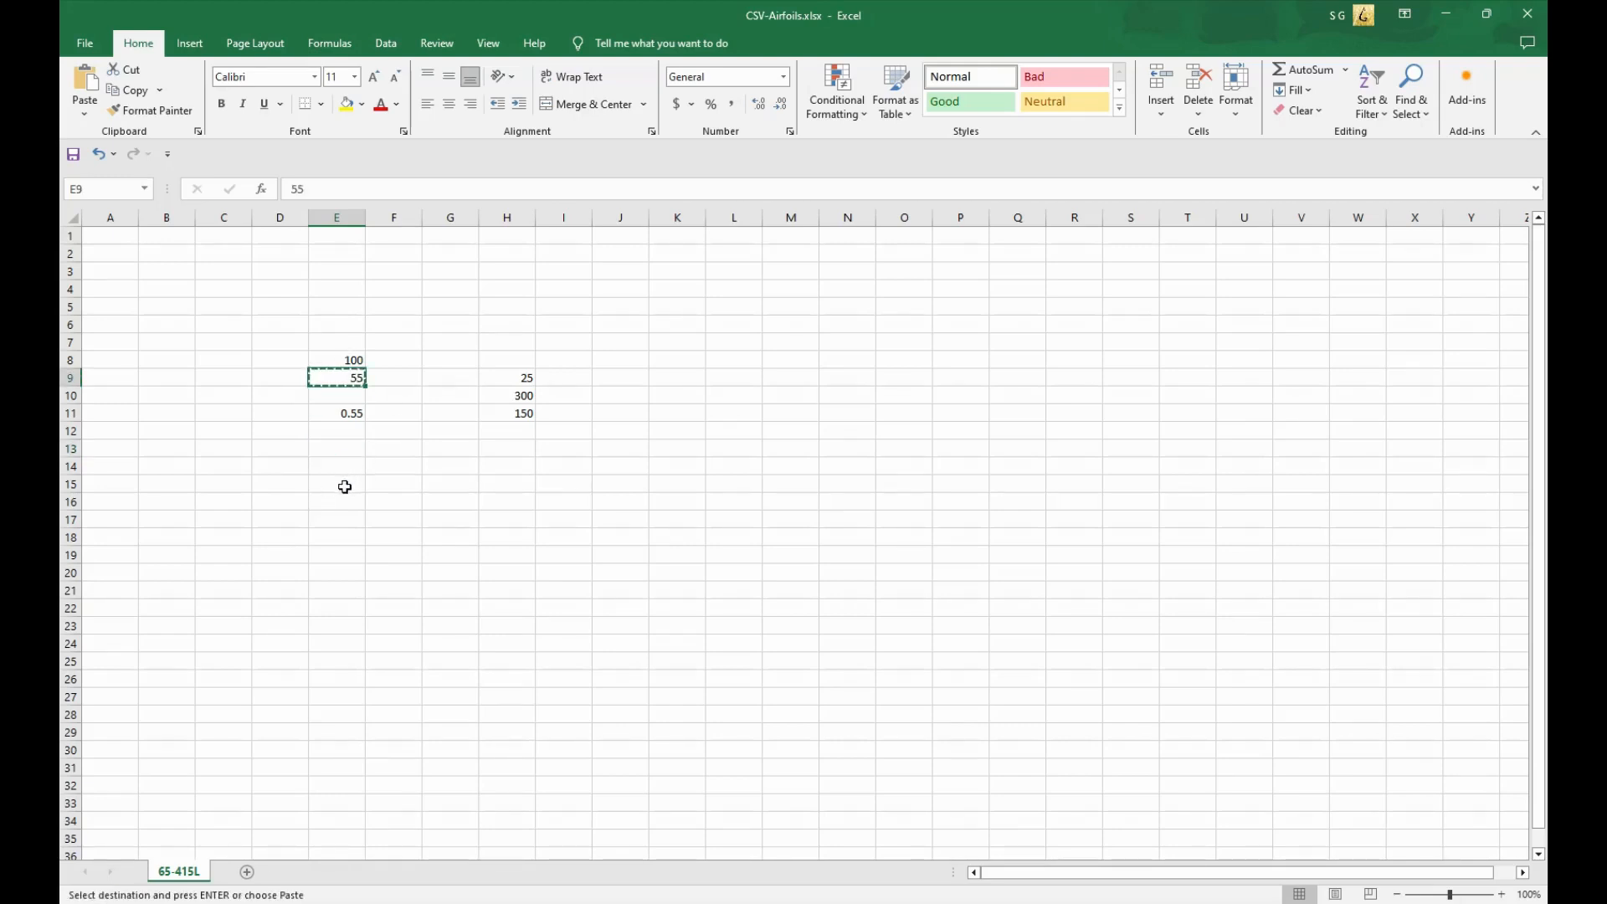
left_click(350, 485)
key("ctrl+v")
Step: Enter the tip chord value 30 in cell E14, above the copied root chord
left_click(346, 502)
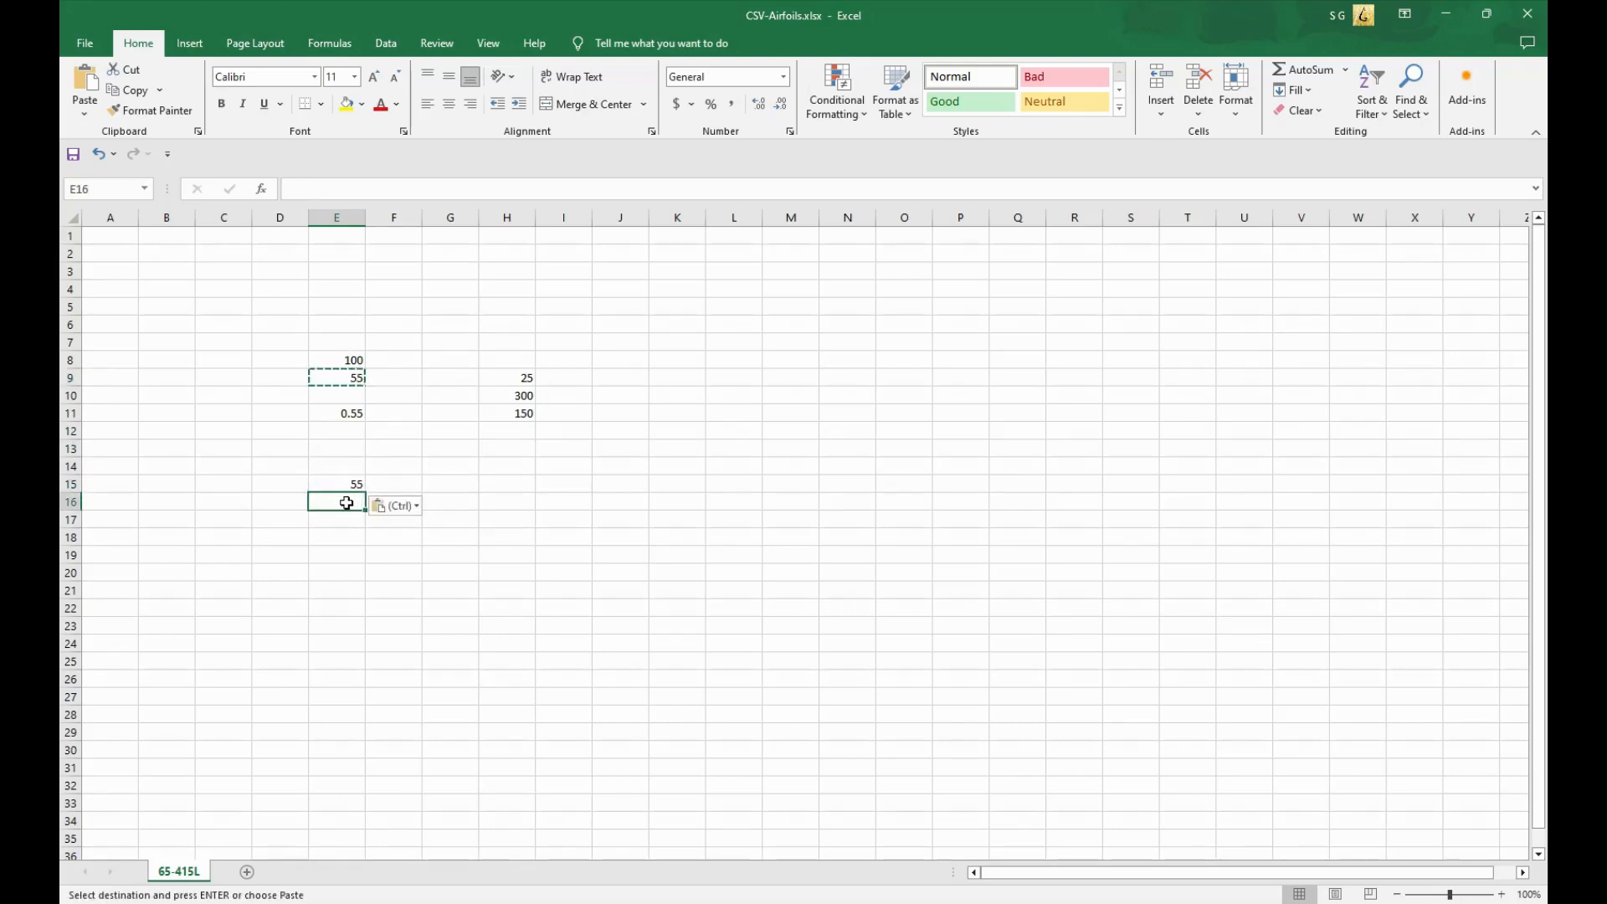
key("Up")
key("Up")
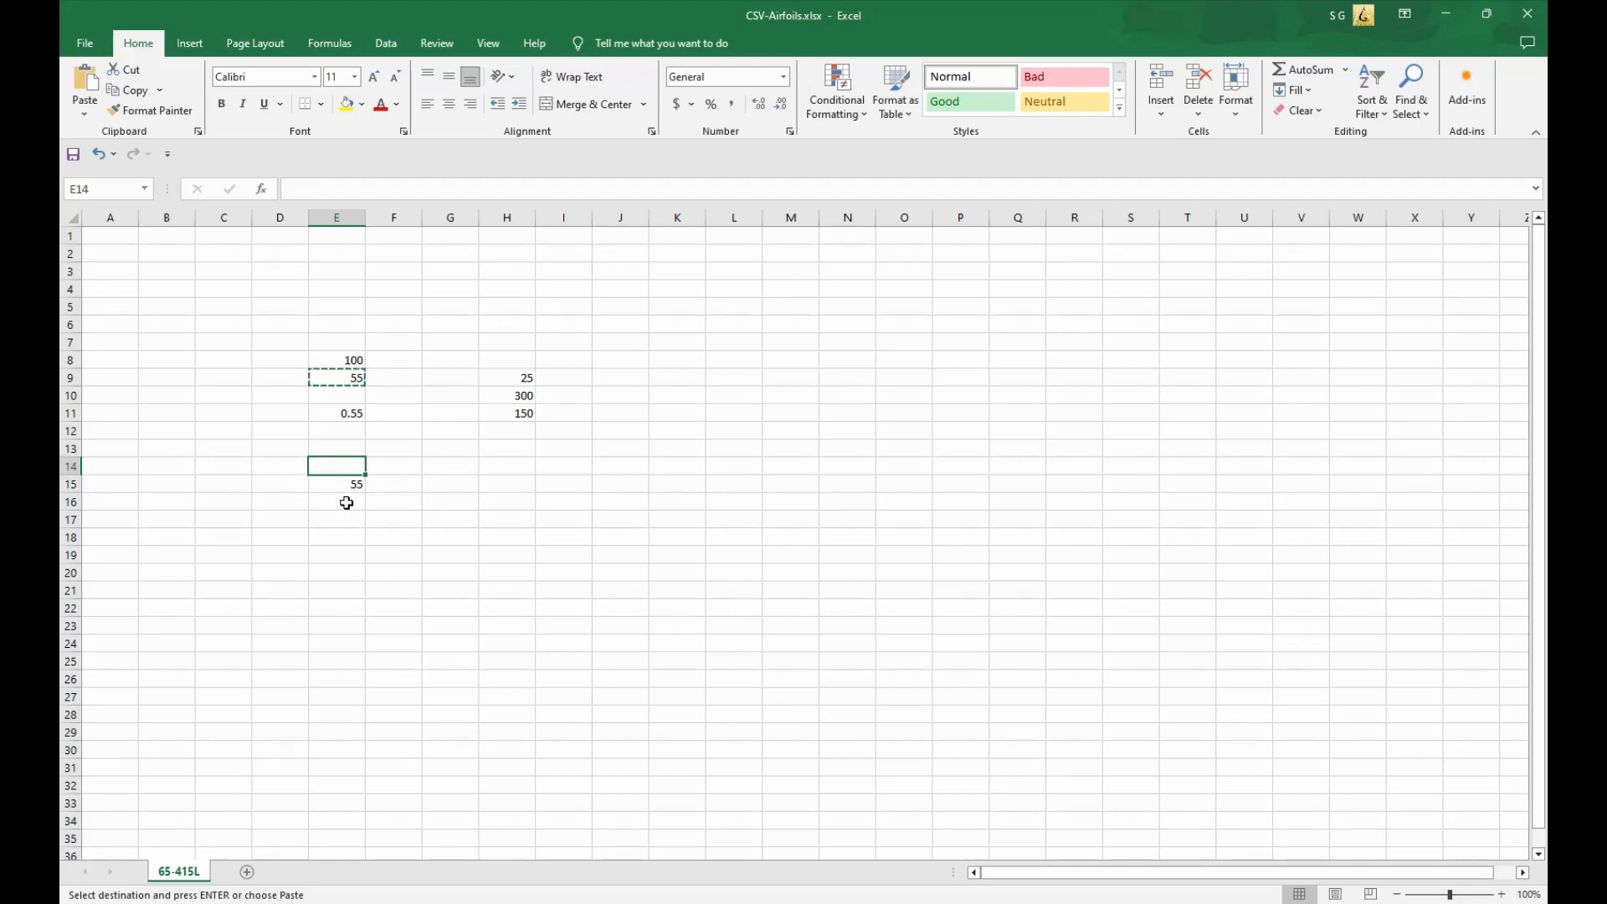
type("30")
key("Return")
Step: Calculate the tip scale factor in cell E17 with the formula =E14/E15 and copy the cell
key("Return")
key("Return")
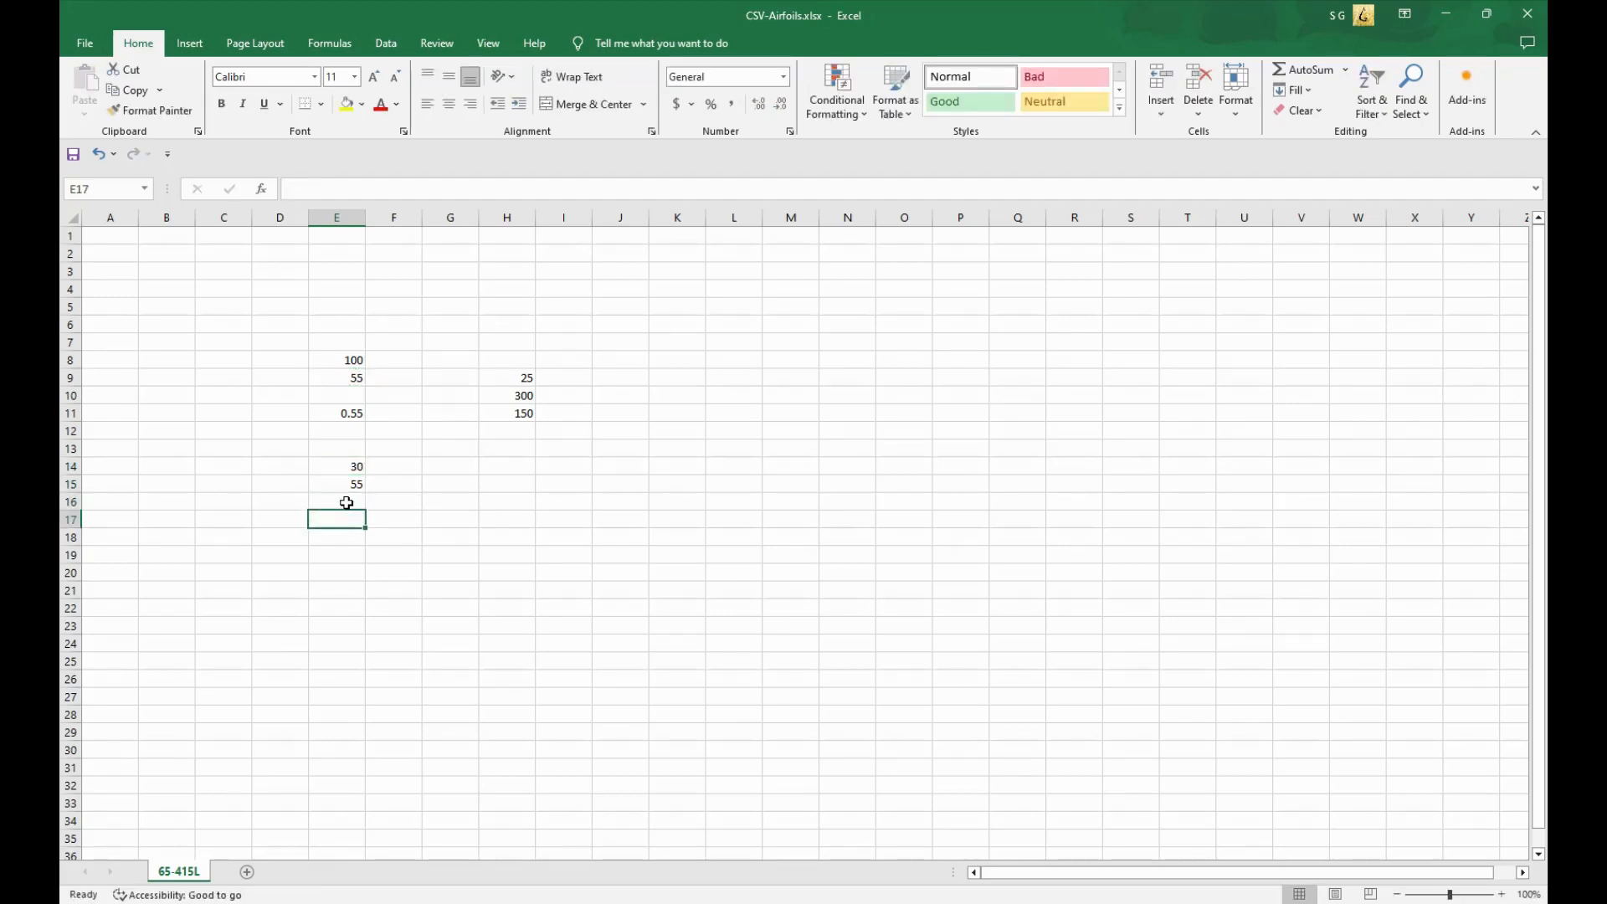
type("=")
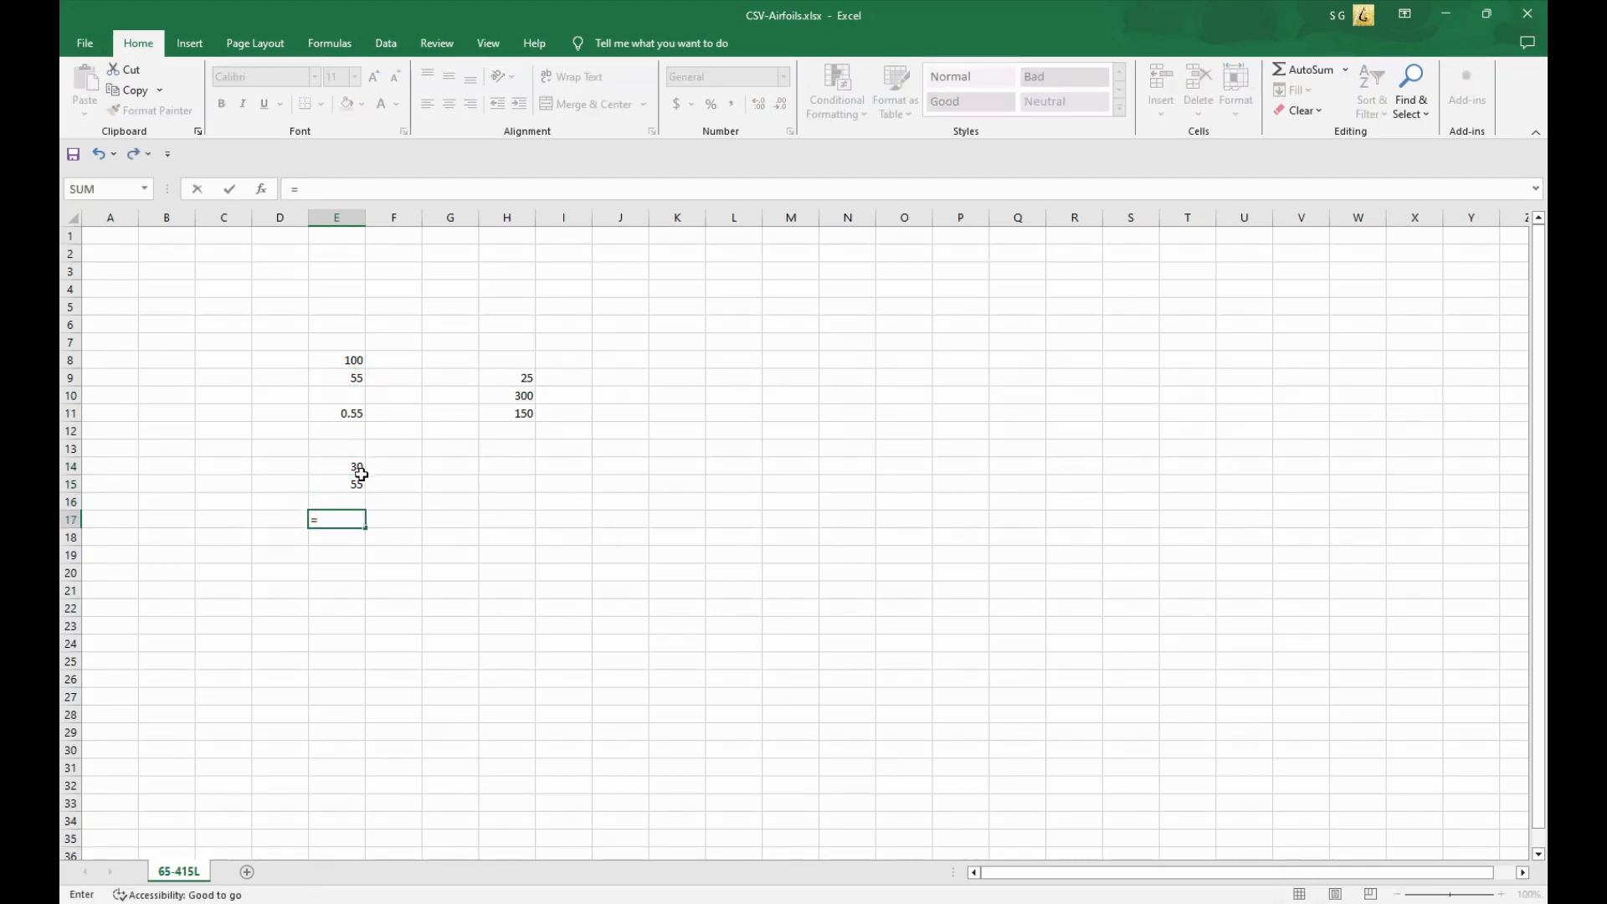
left_click(343, 470)
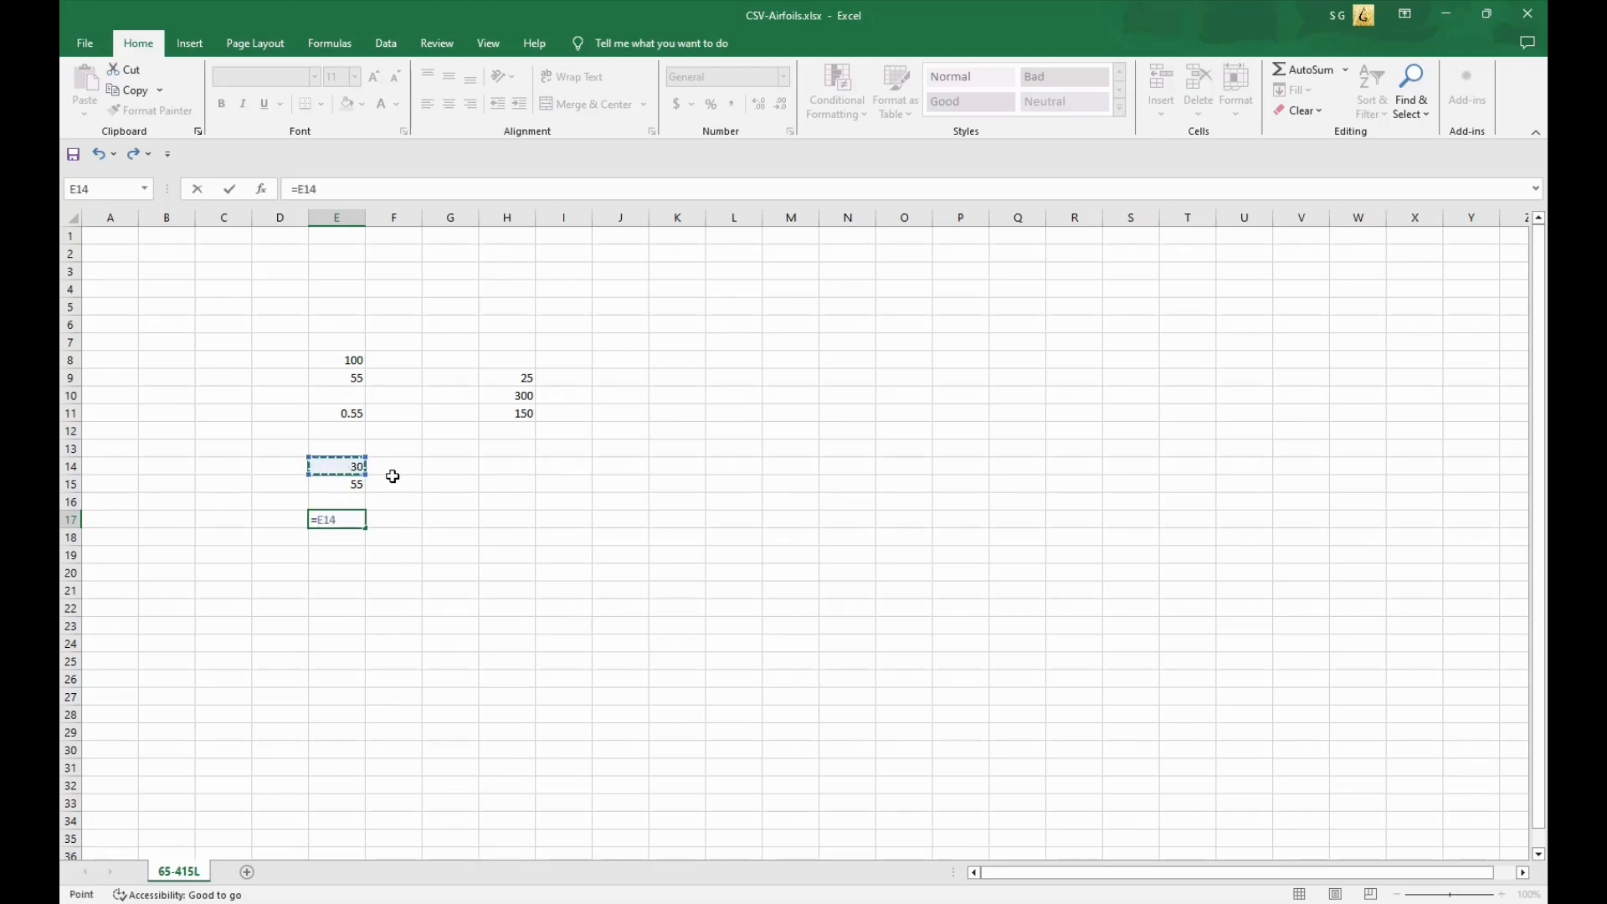
left_click(339, 486)
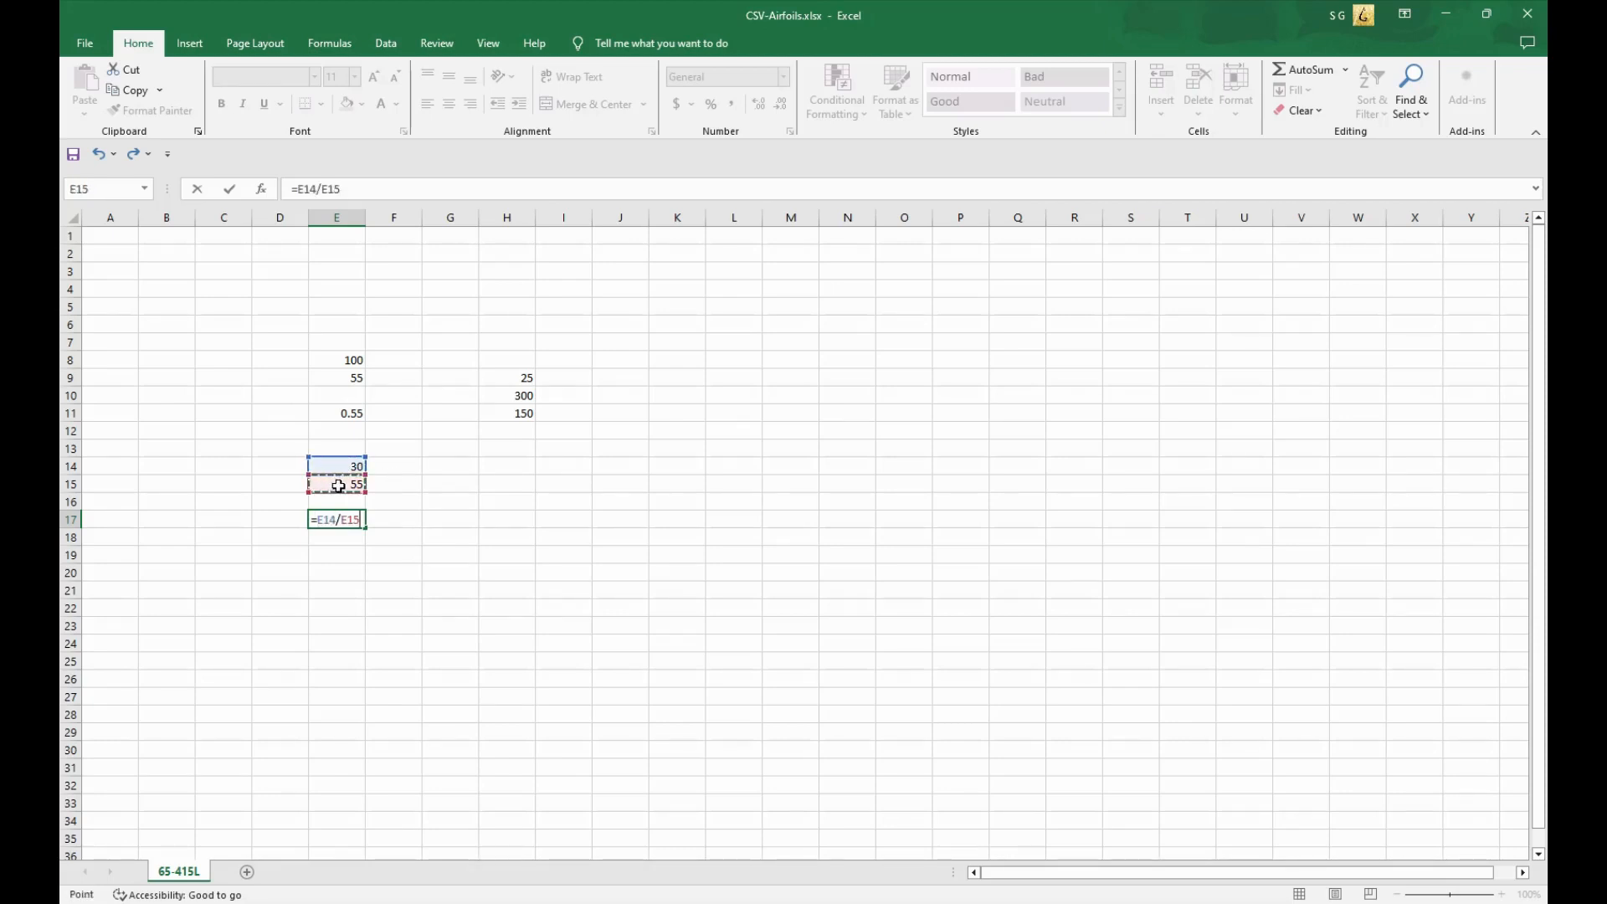
key("Return")
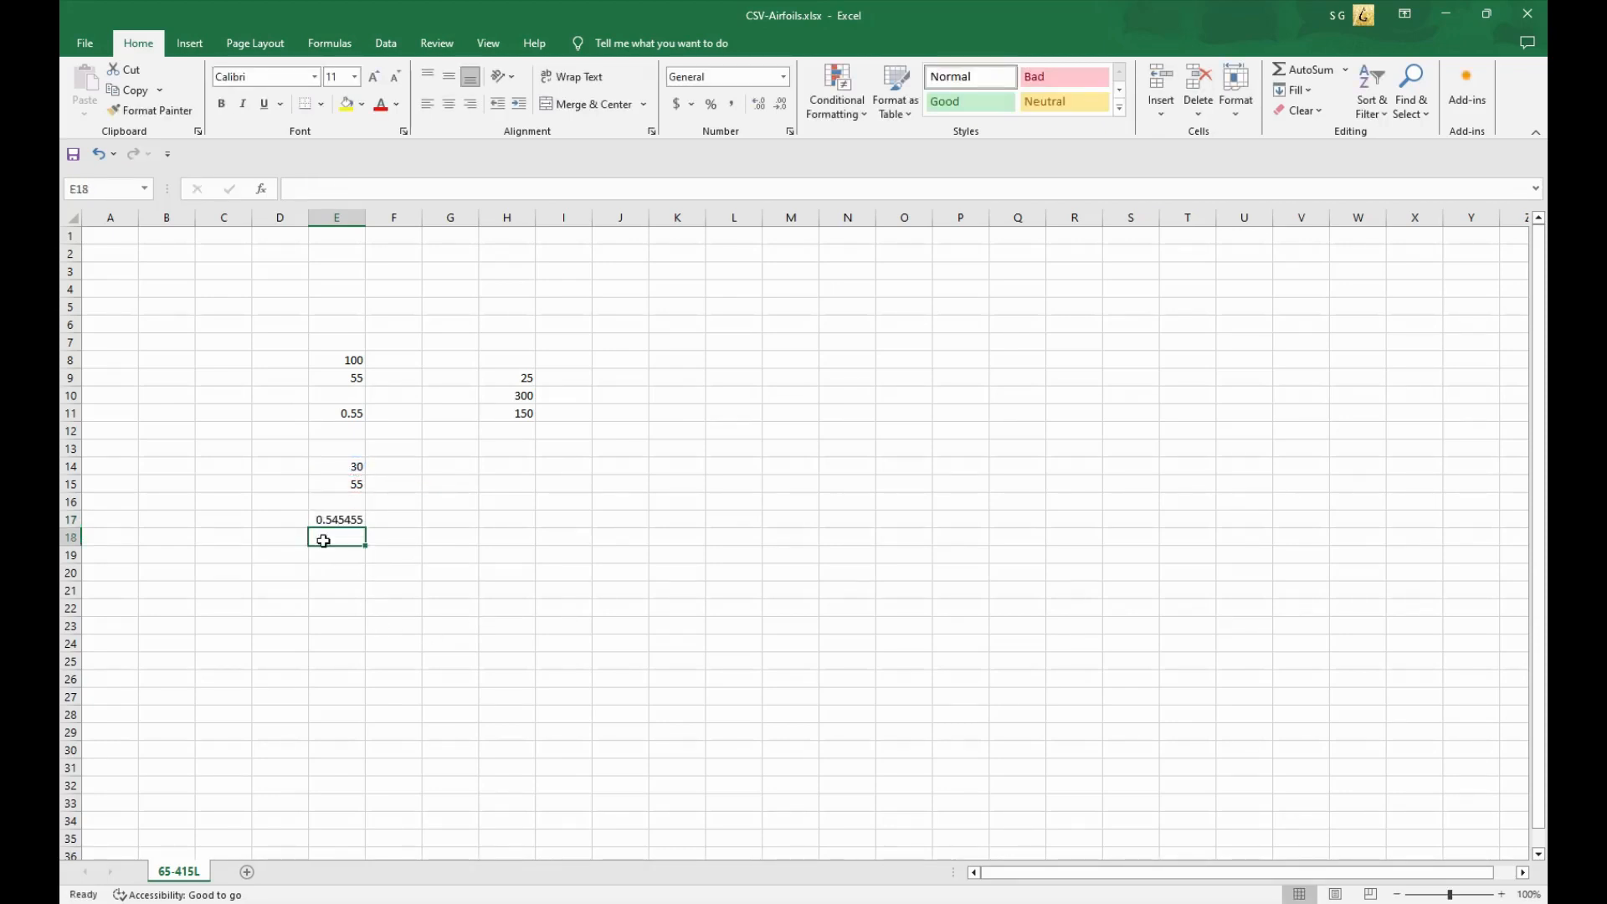
left_click(340, 522)
key("ctrl+c")
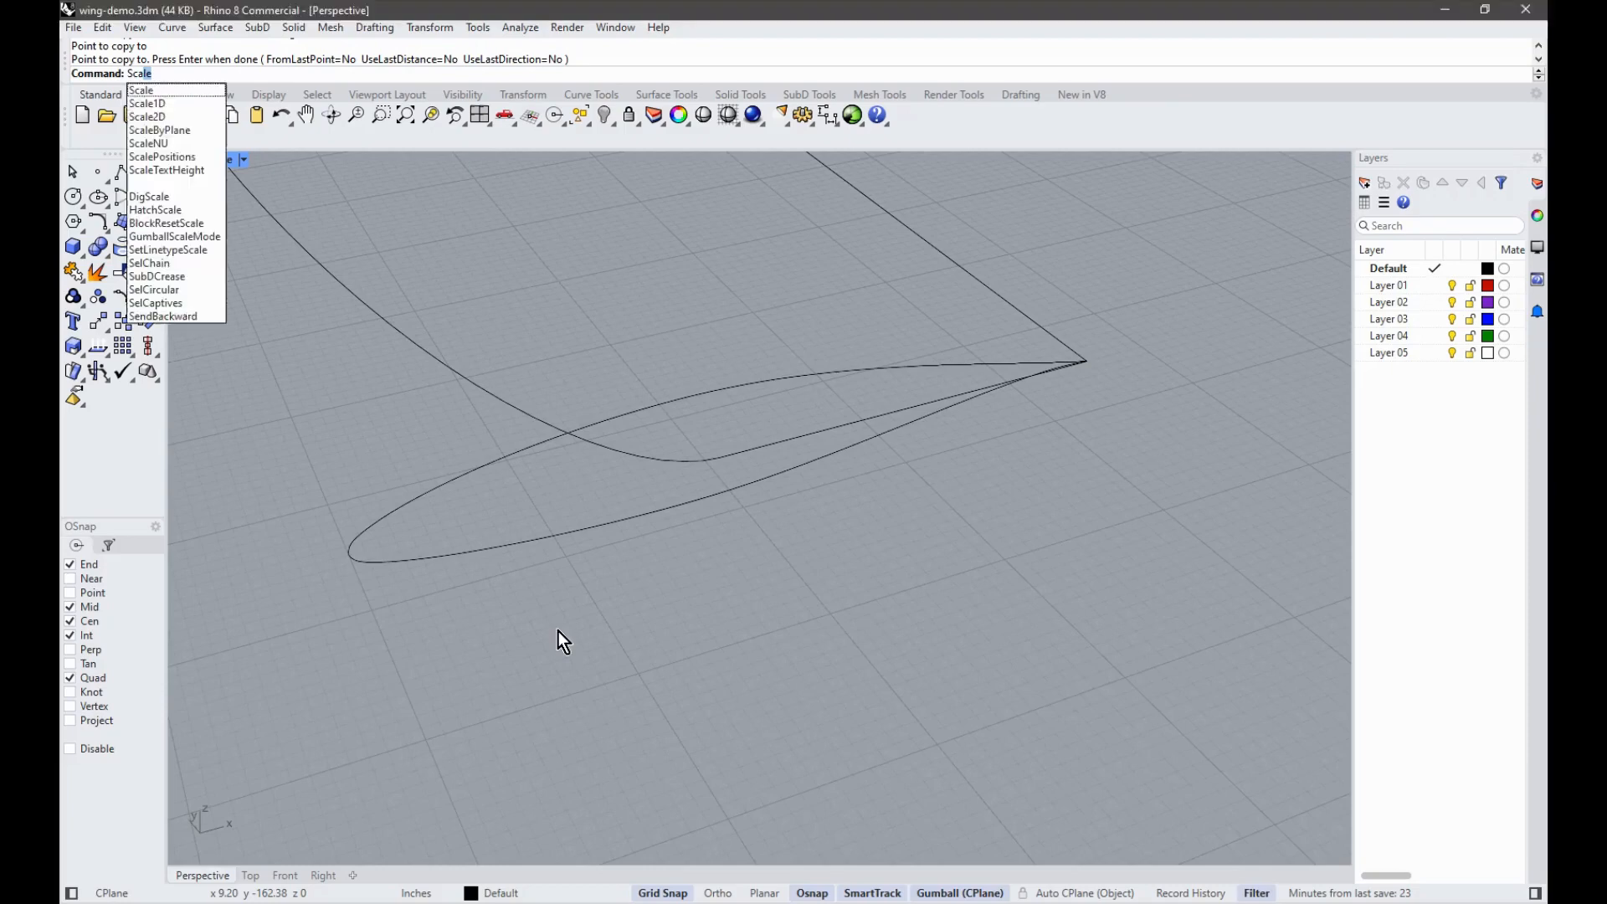
Step: Switch to Rhino and start scaling the tip airfoil, using its trailing-edge corner as the base point
key("Return")
left_click(395, 561)
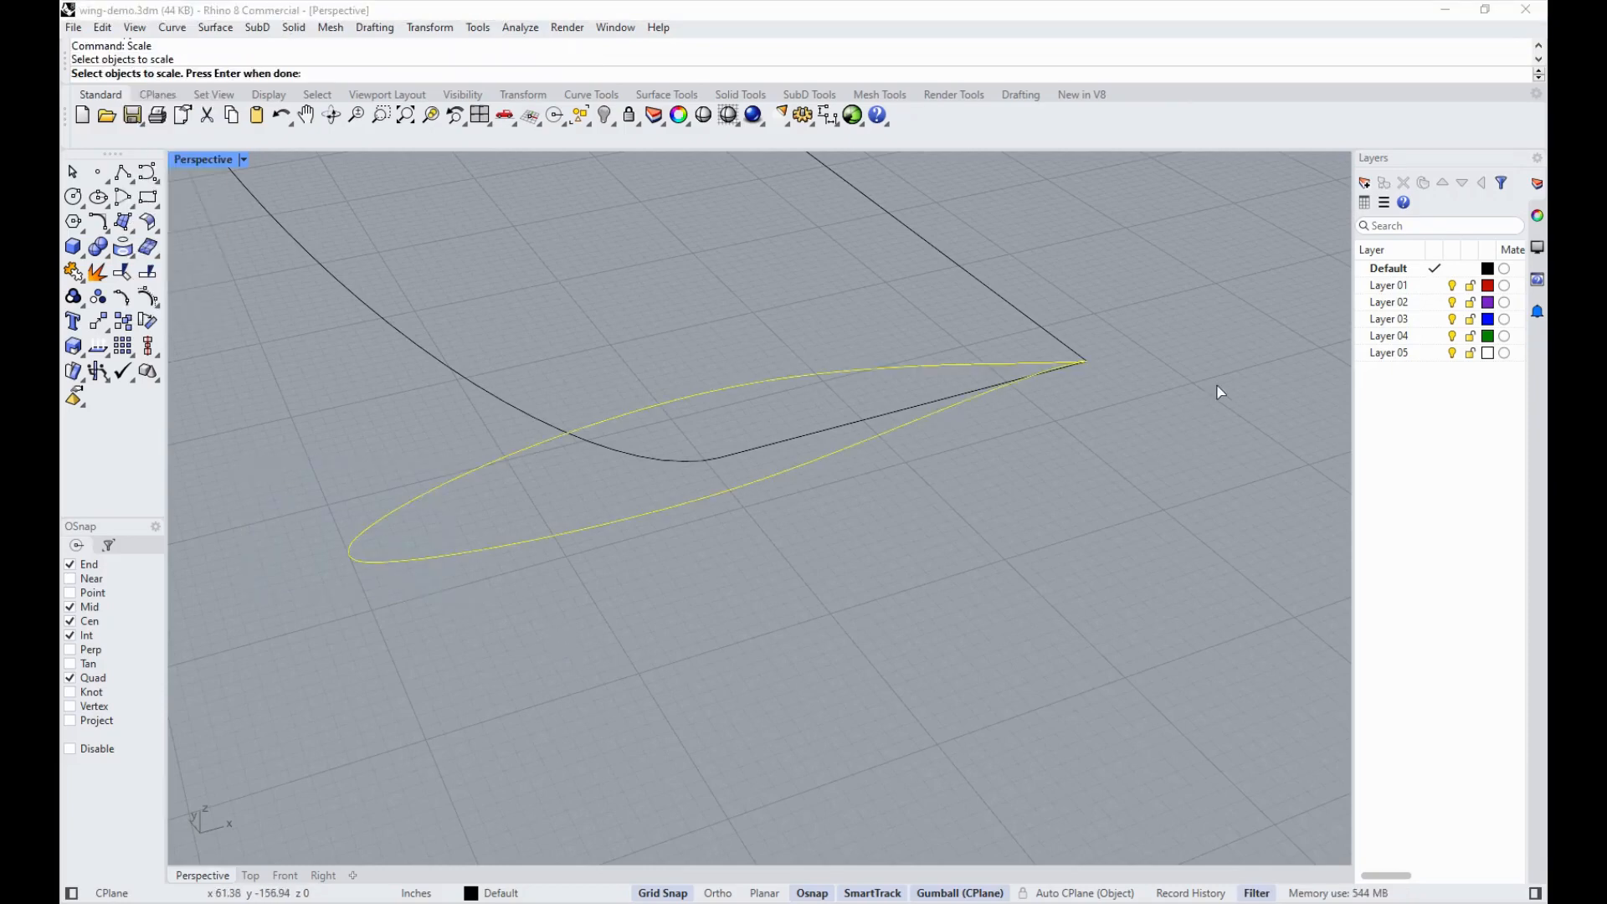
key("Return")
left_click(1086, 361)
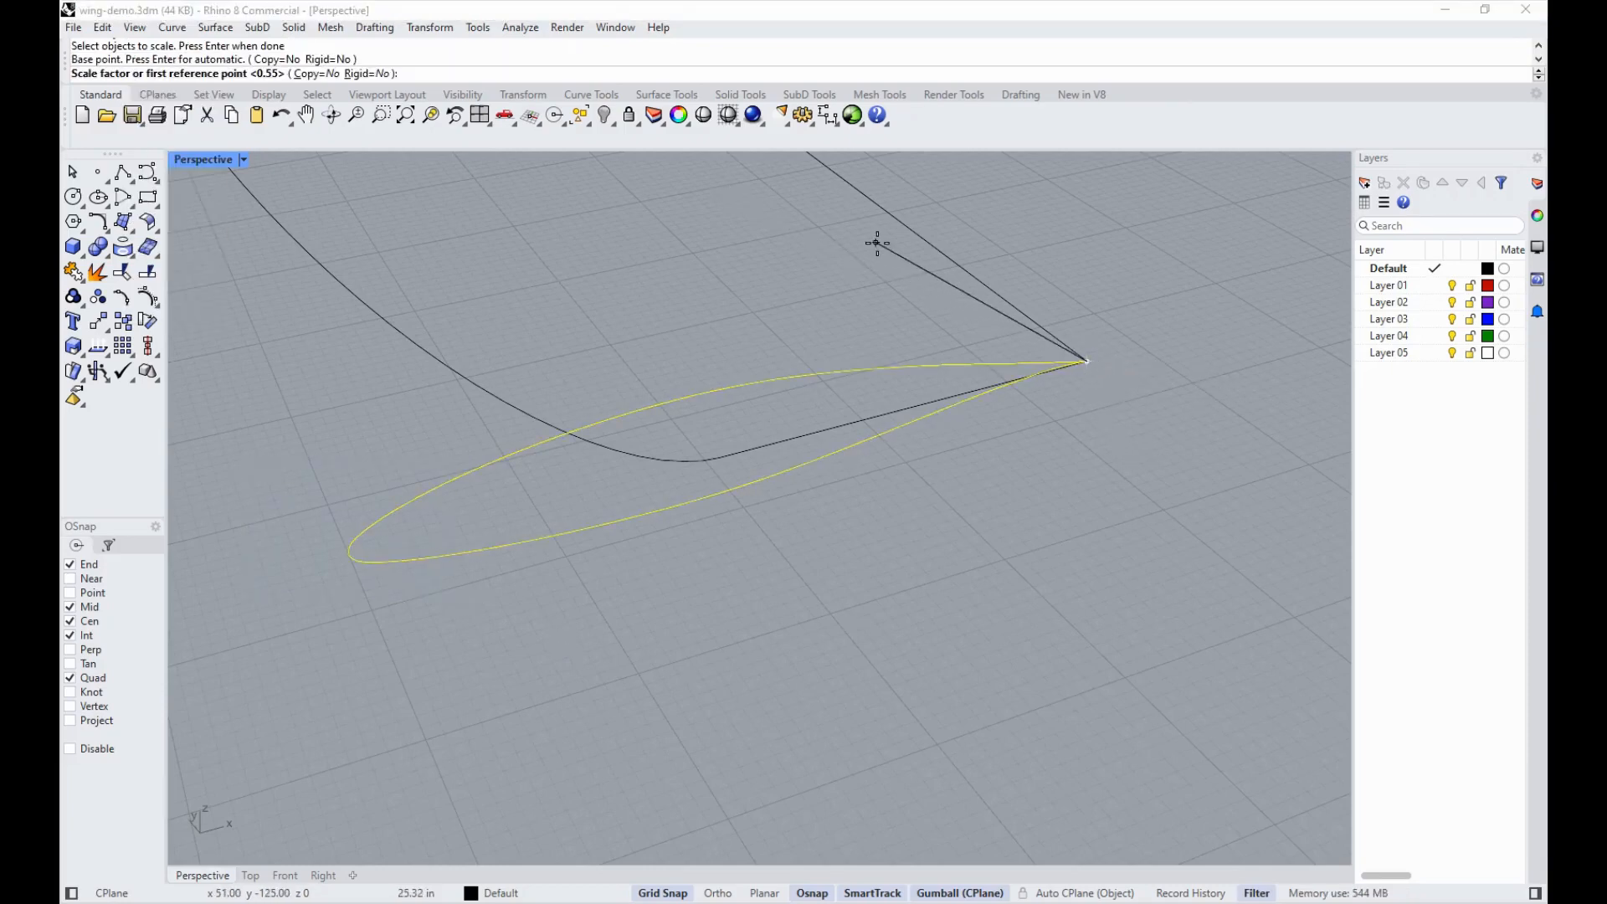
Step: Try to paste the result of Excel cell E17 as the scale factor, copying the cell again from the workbook
key("ctrl+v")
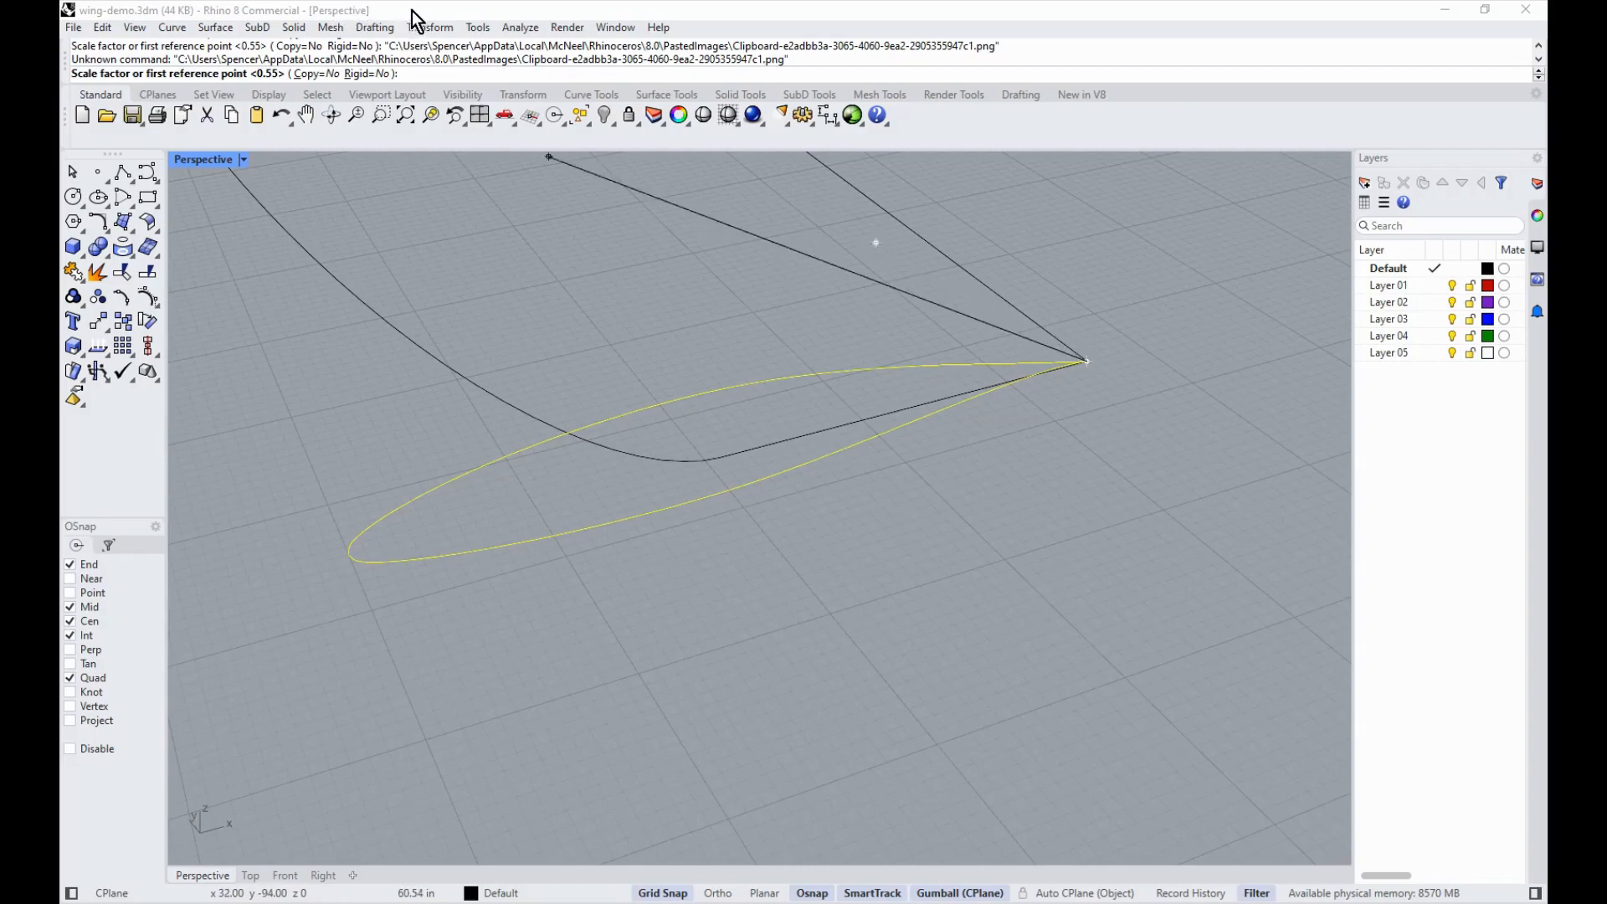
key("ctrl+v")
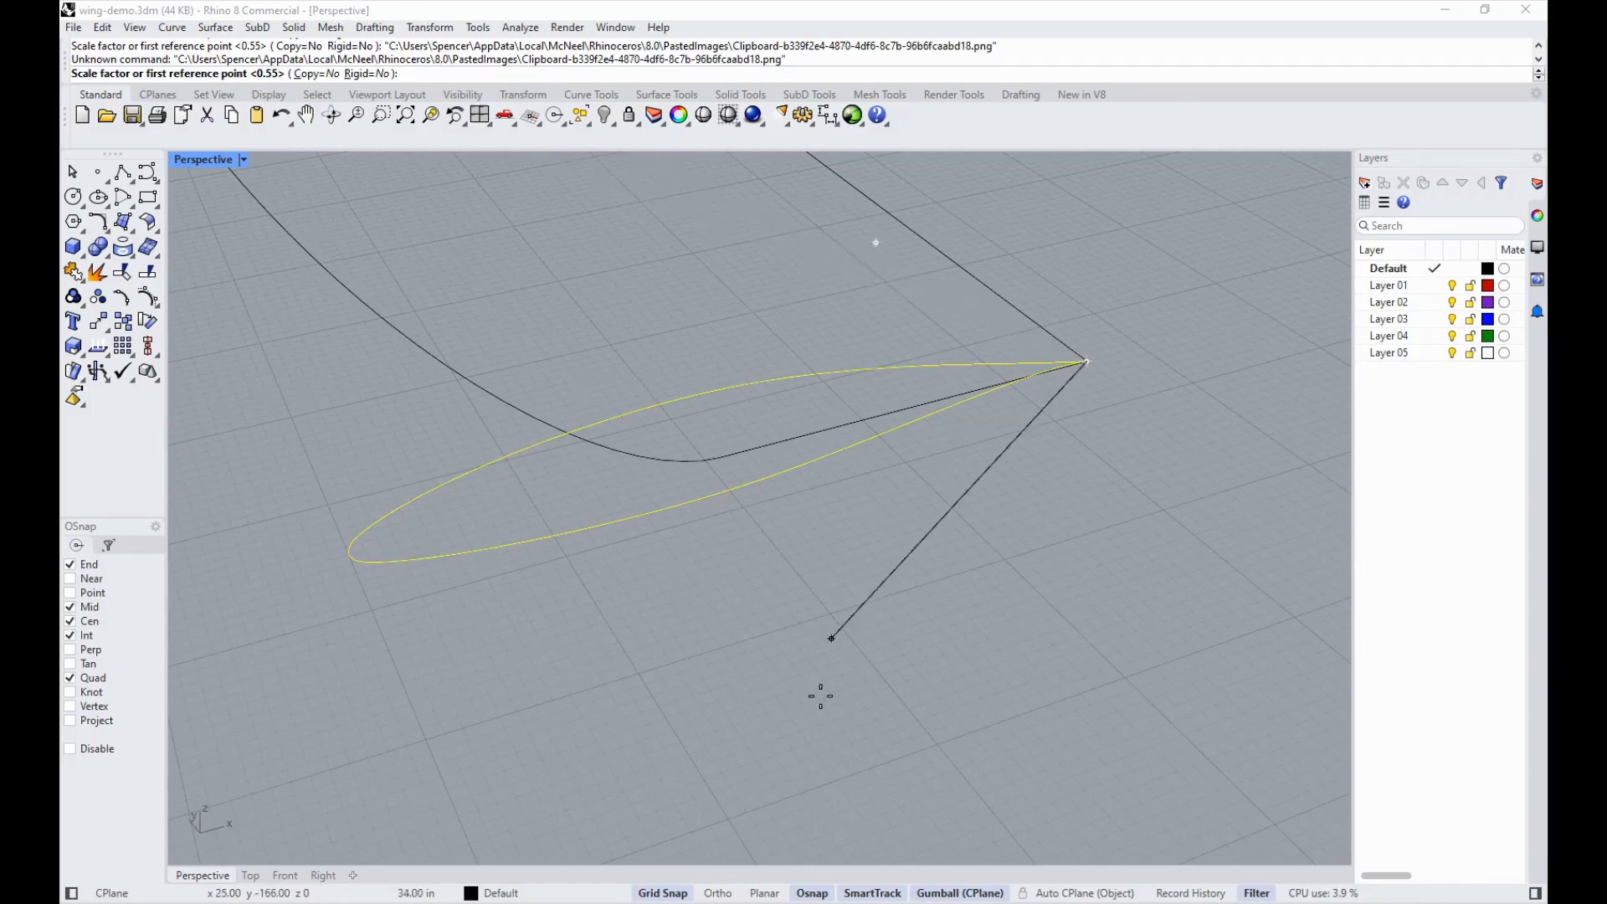
key("alt+Tab")
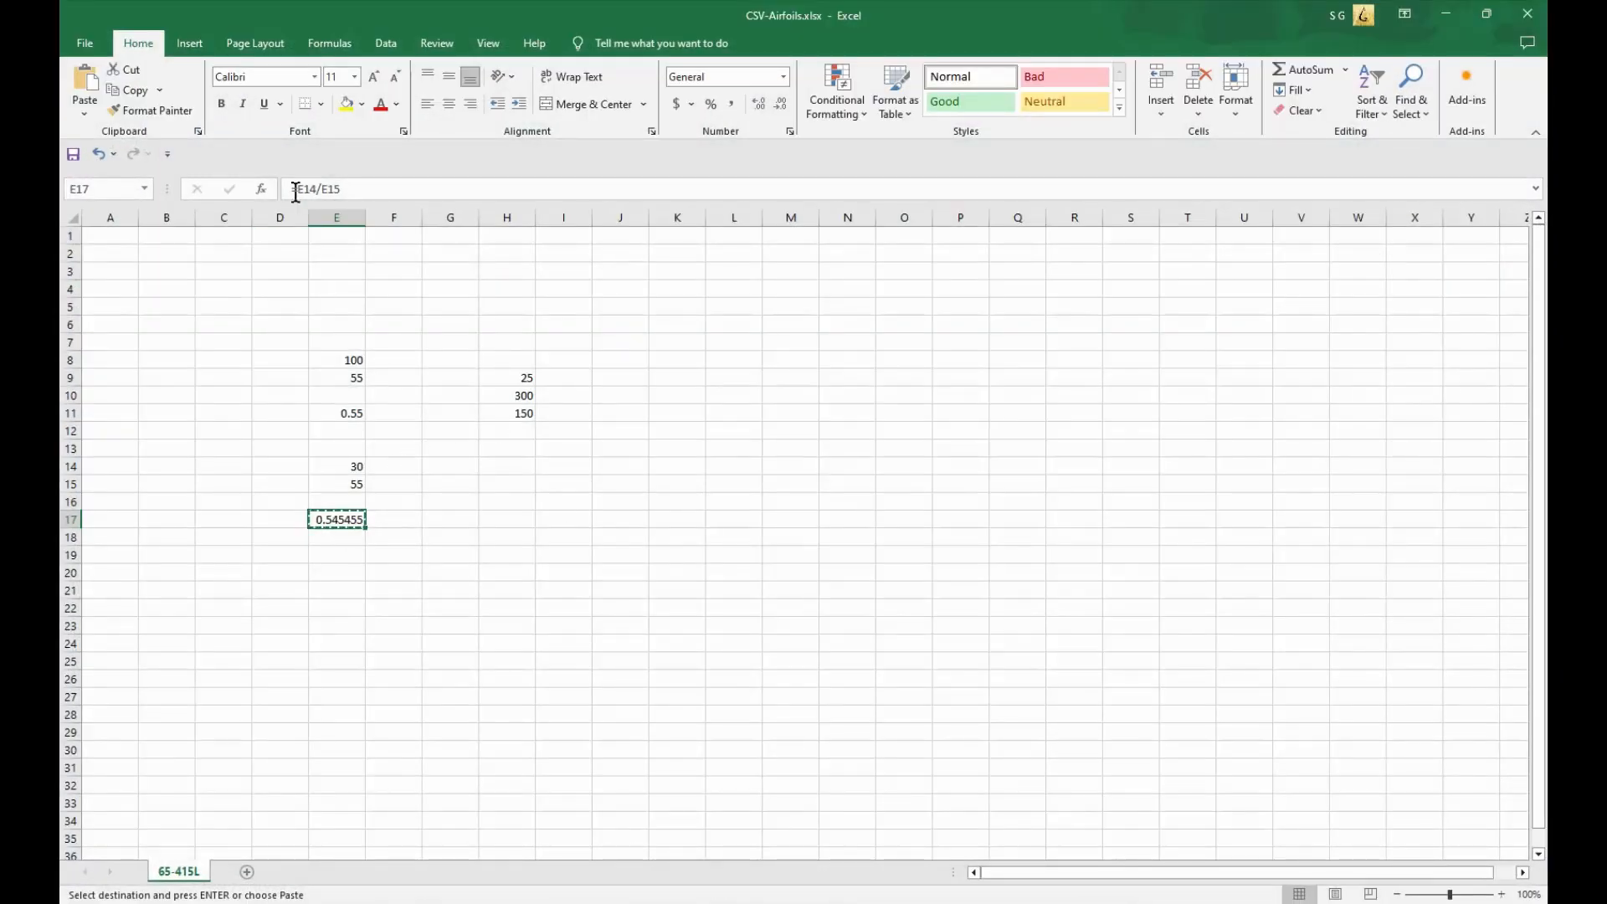
left_click(425, 606)
key("Escape")
left_click(350, 532)
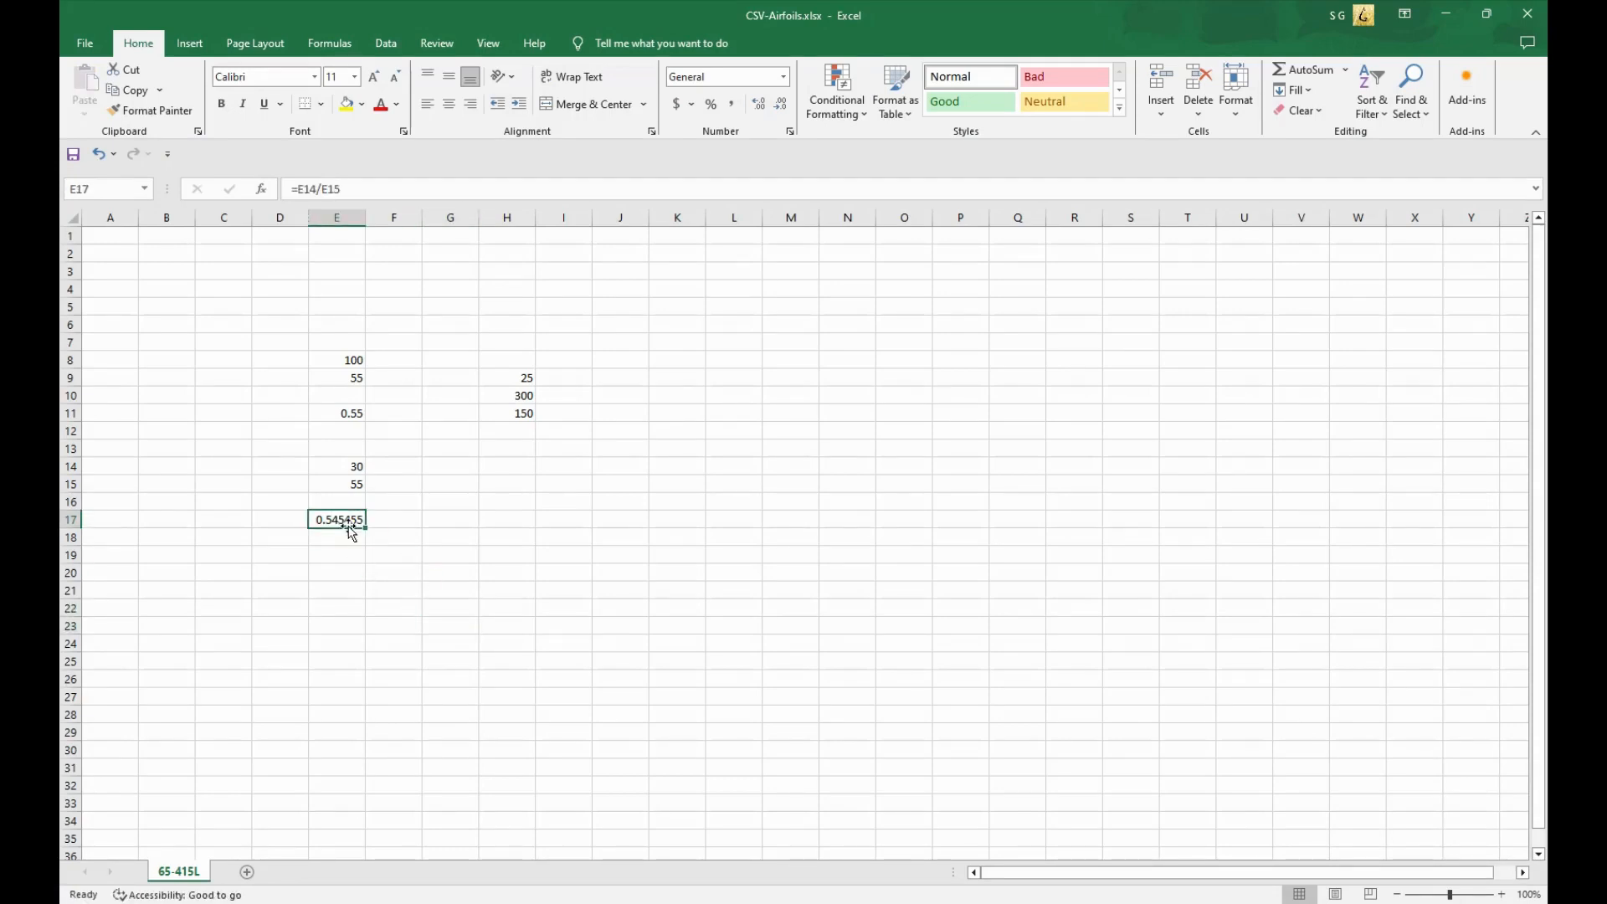
key("ctrl+c")
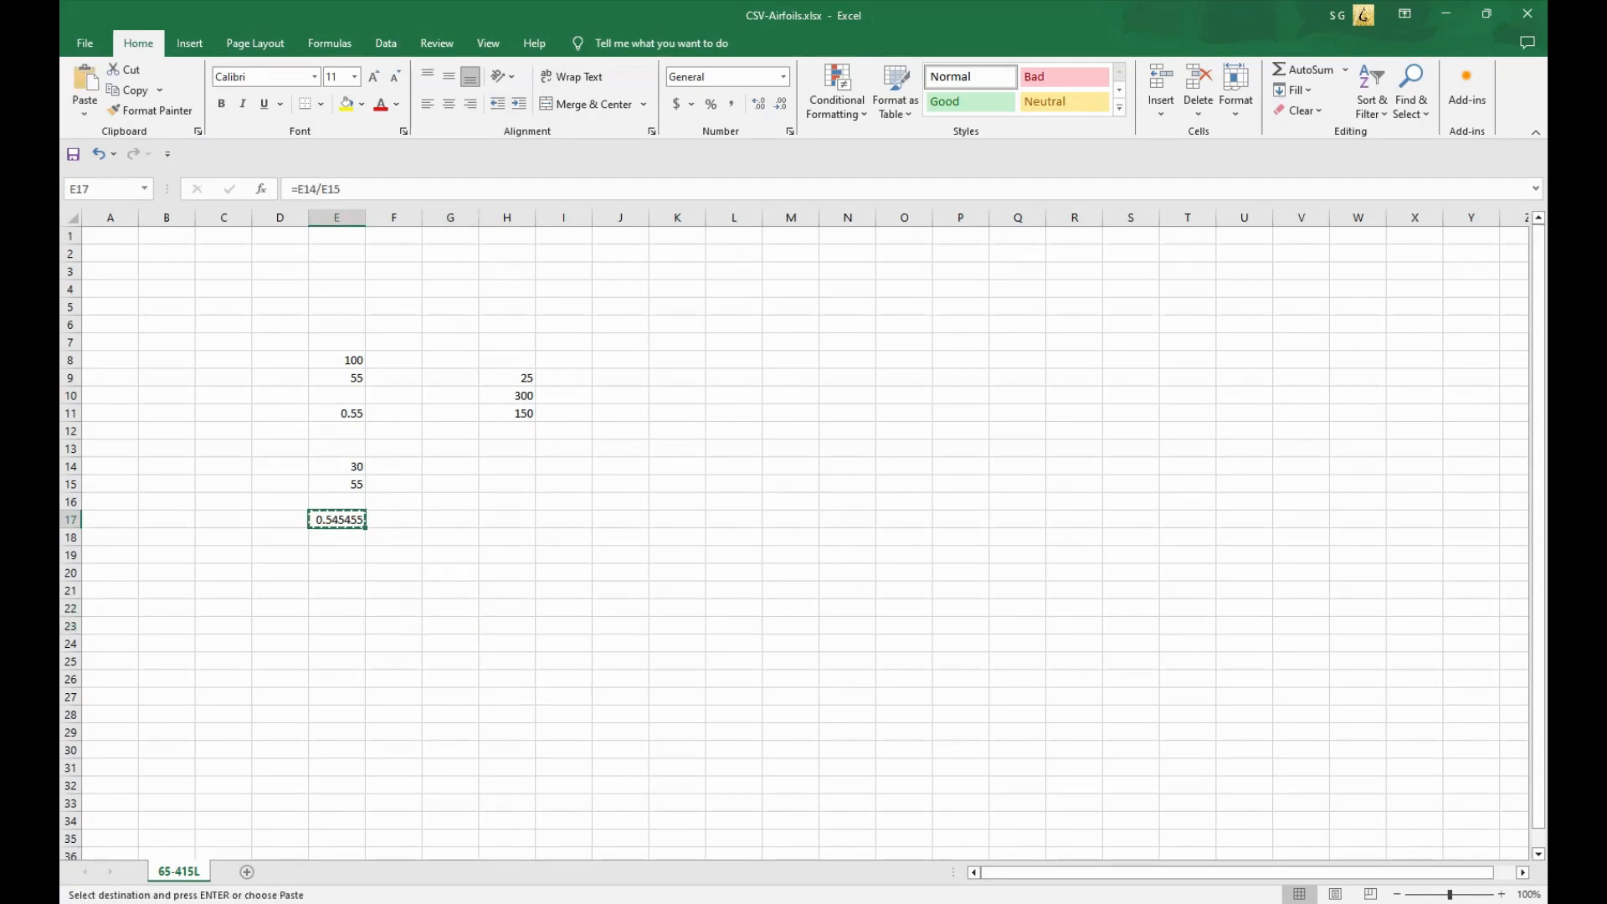
left_click(1446, 13)
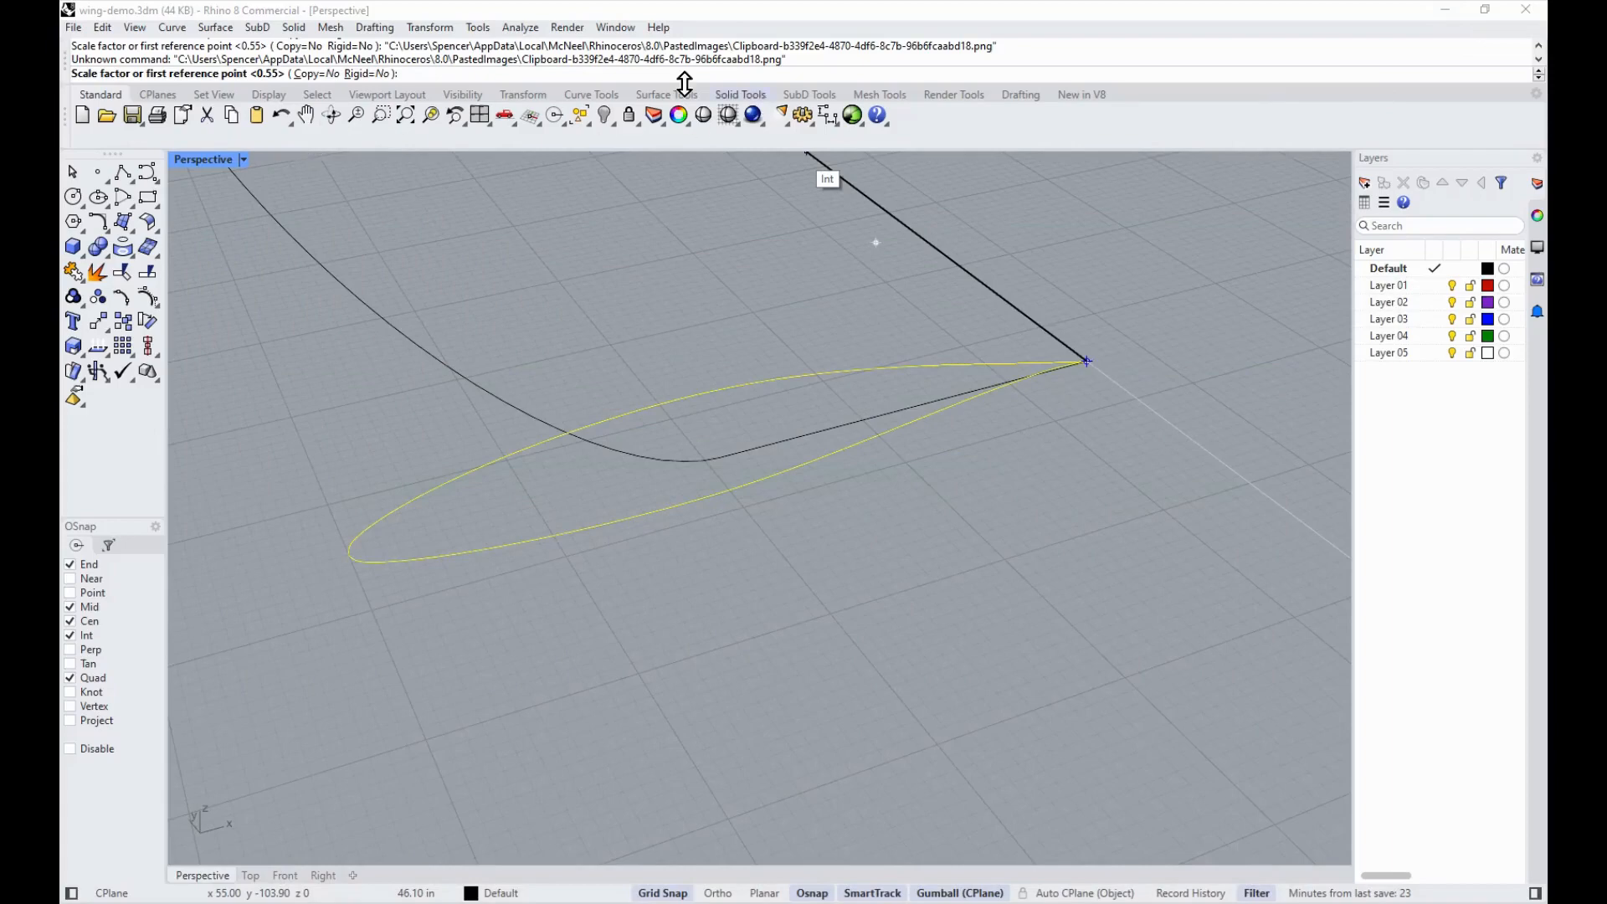
key("ctrl+v")
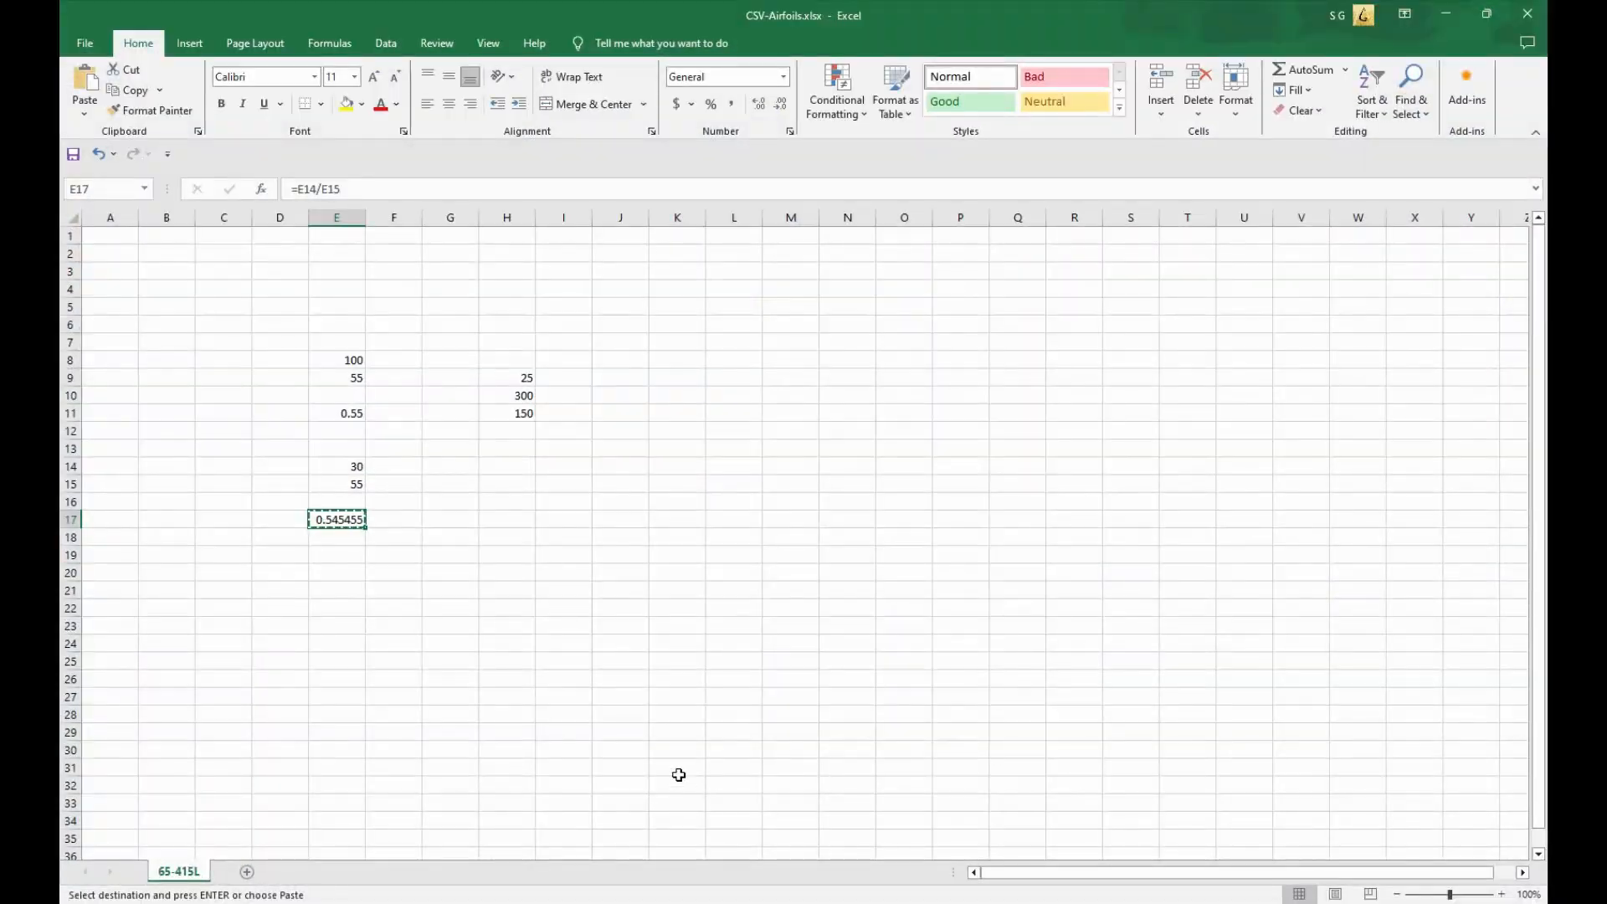
Step: Place Excel and Rhino side by side, scale the tip airfoil by 30/55, and return Rhino to full screen
key("super+Right")
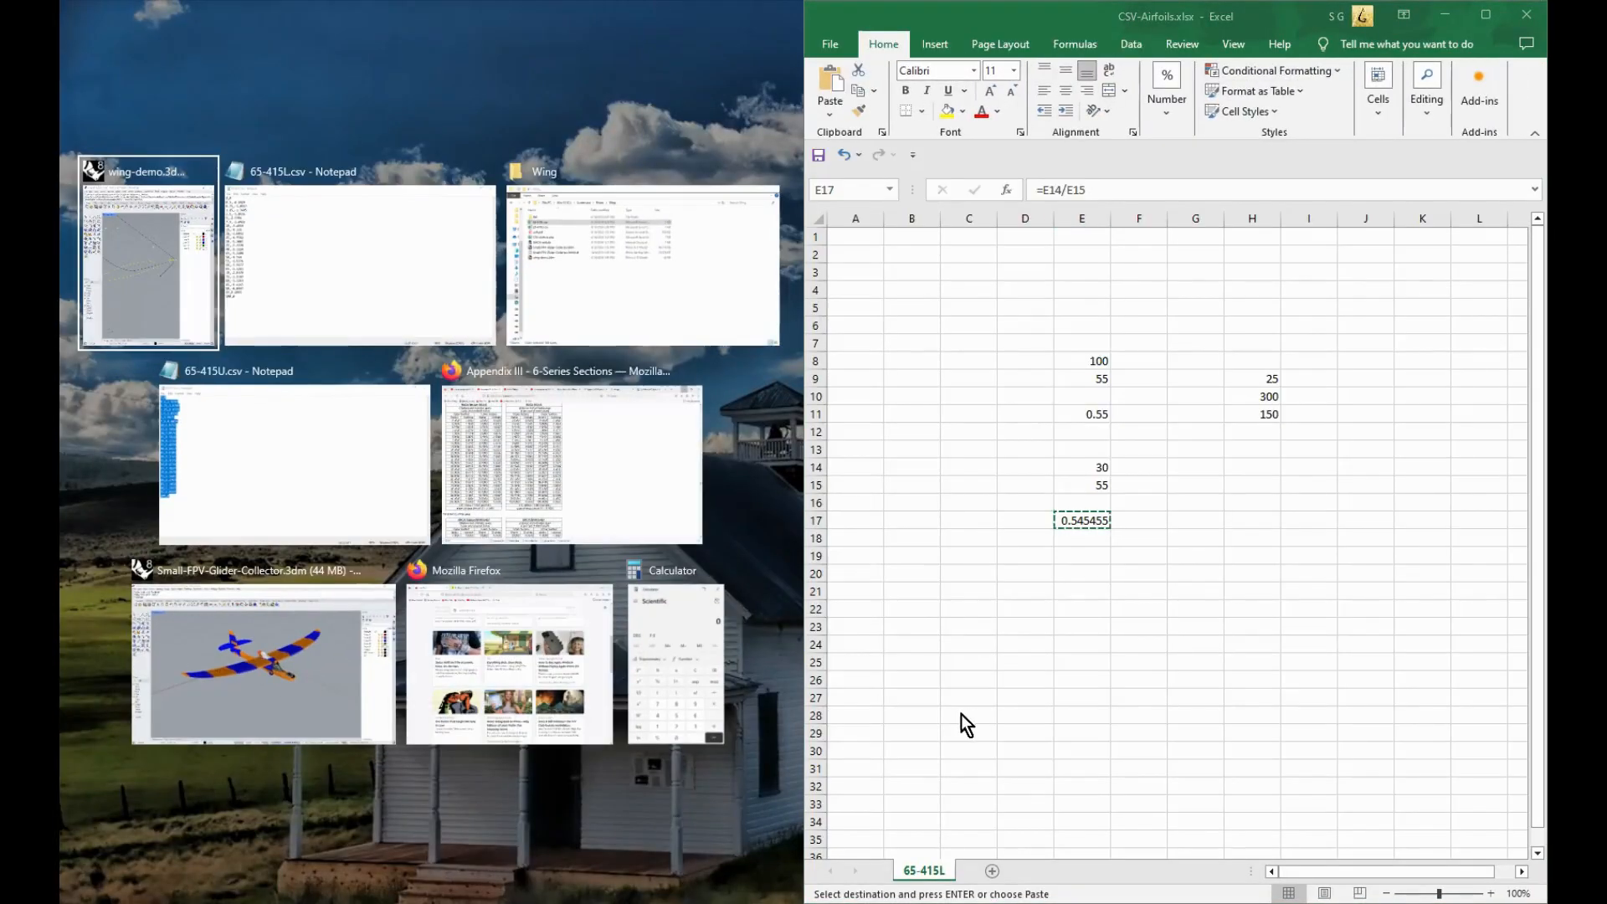
key("Return")
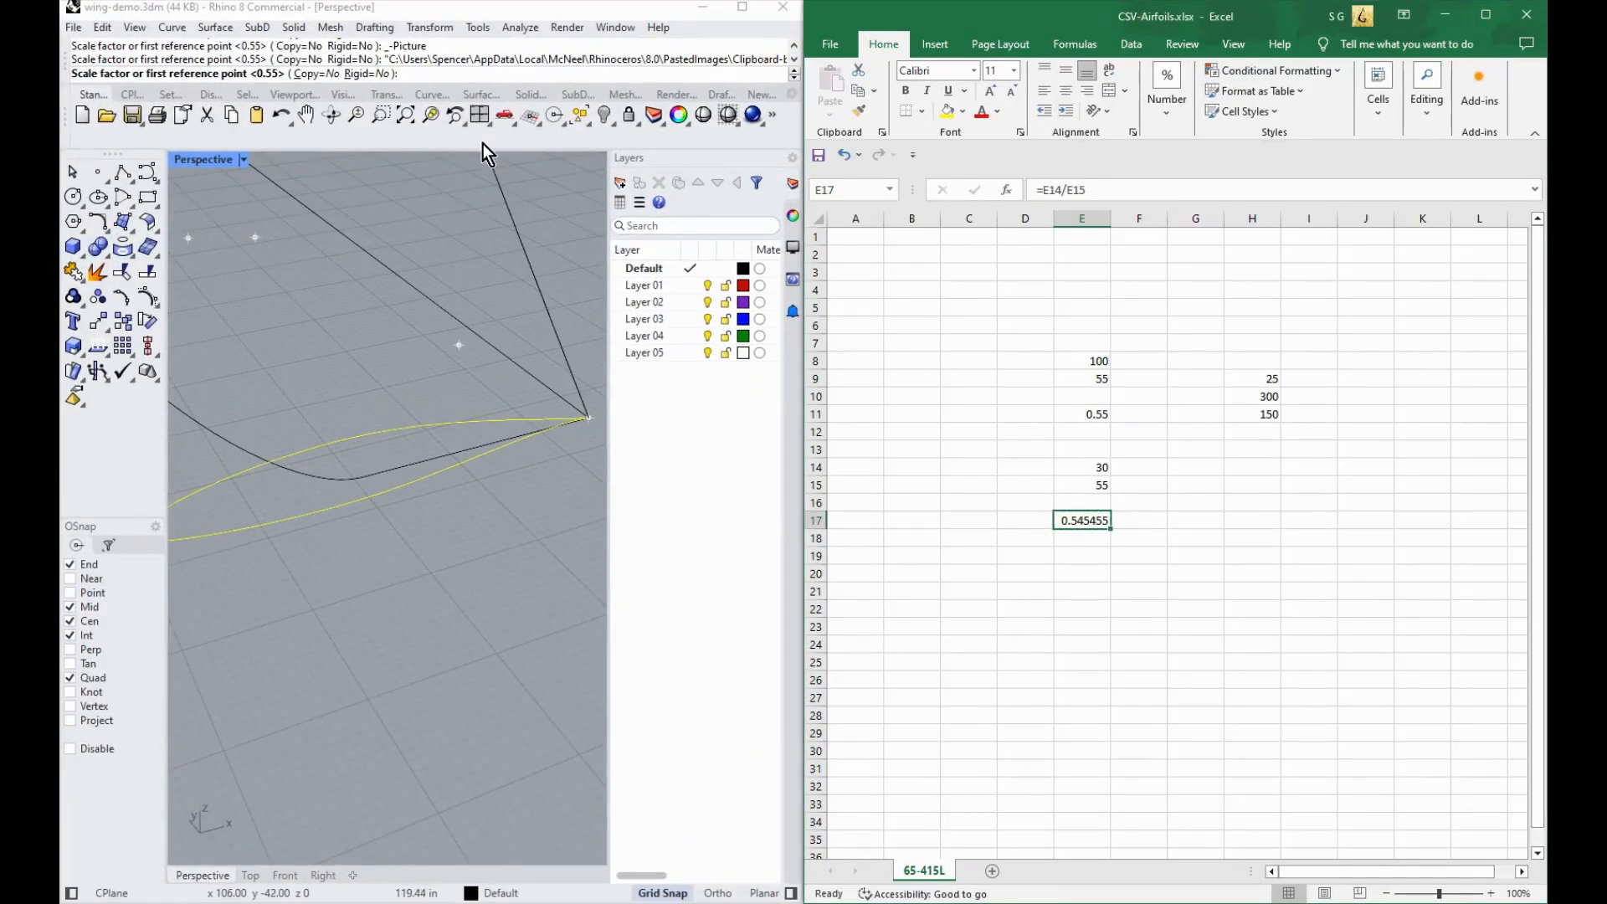
left_click(435, 72)
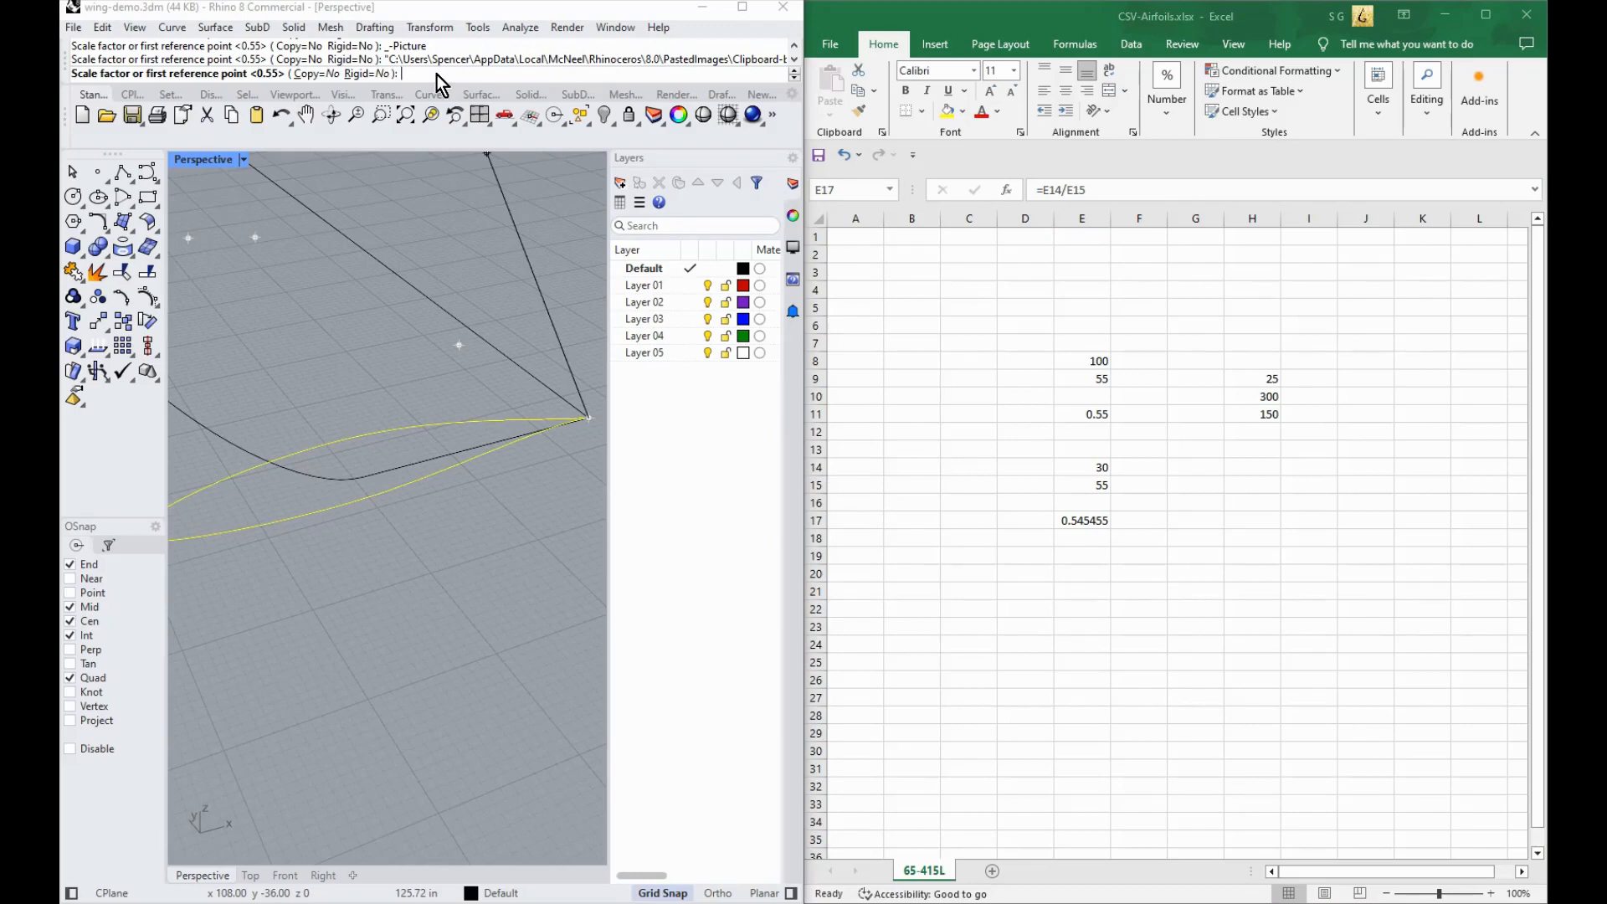
type(".5")
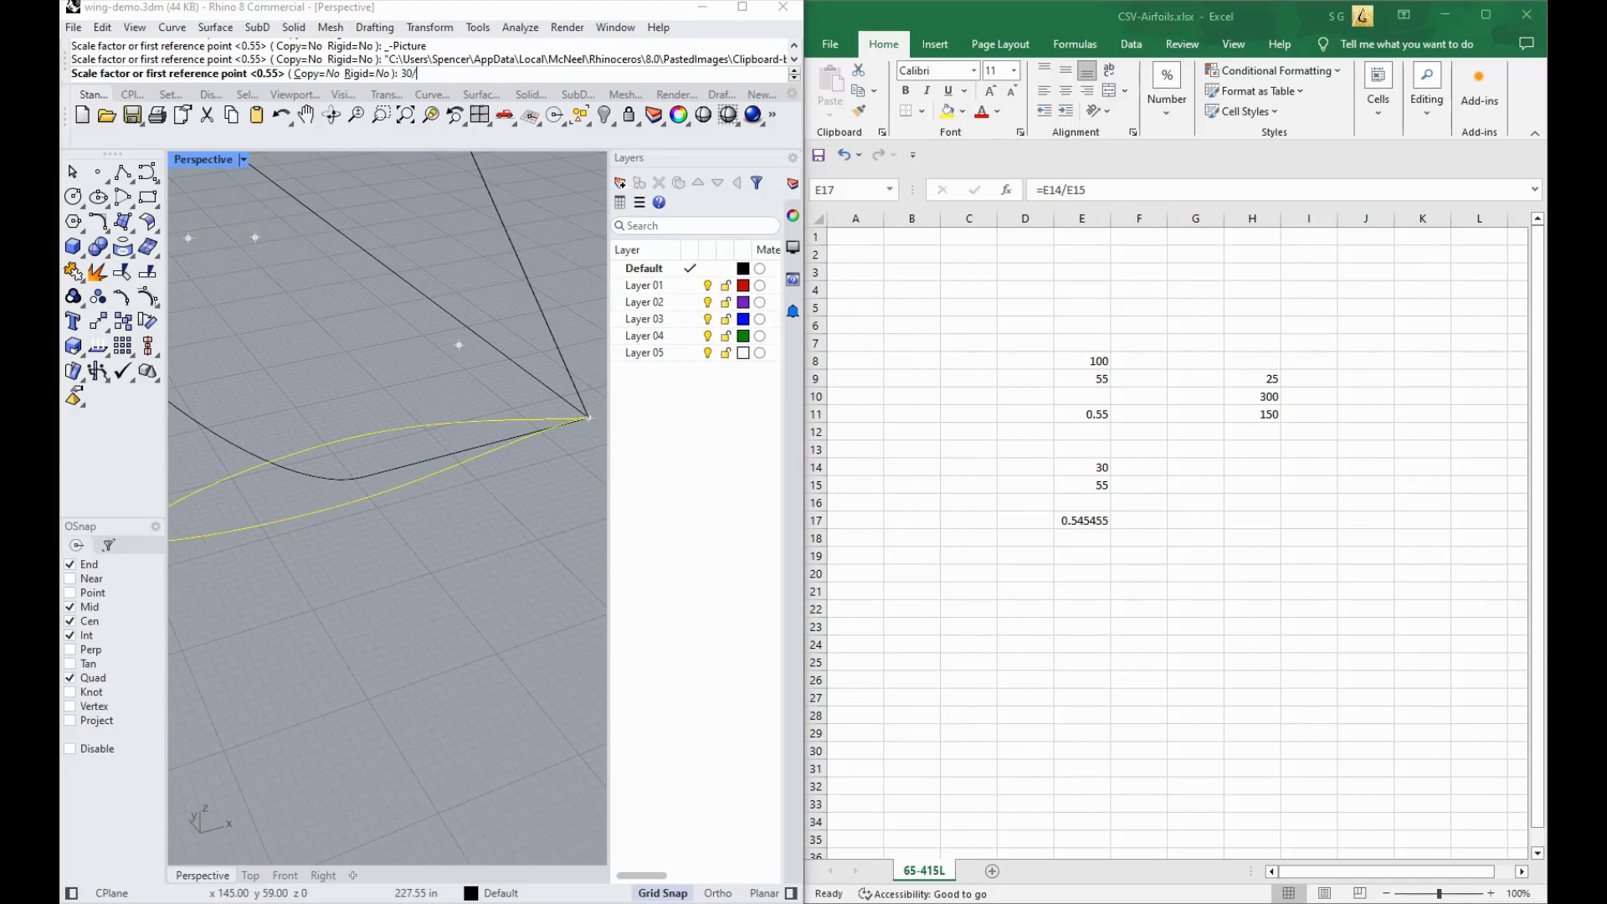
key("Return")
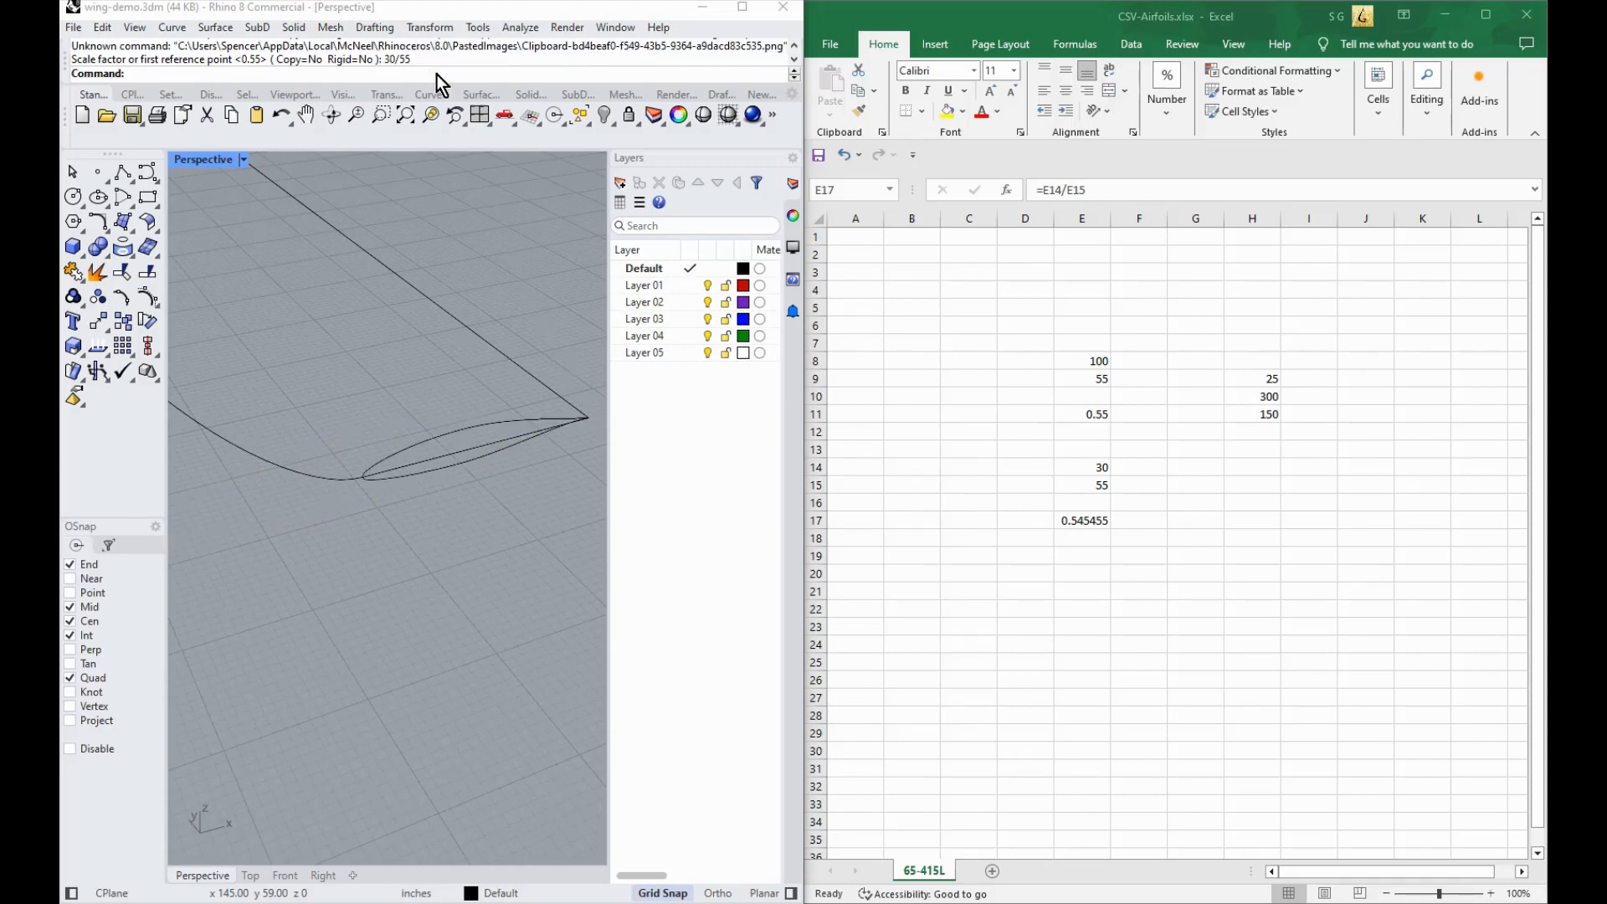
left_click(748, 10)
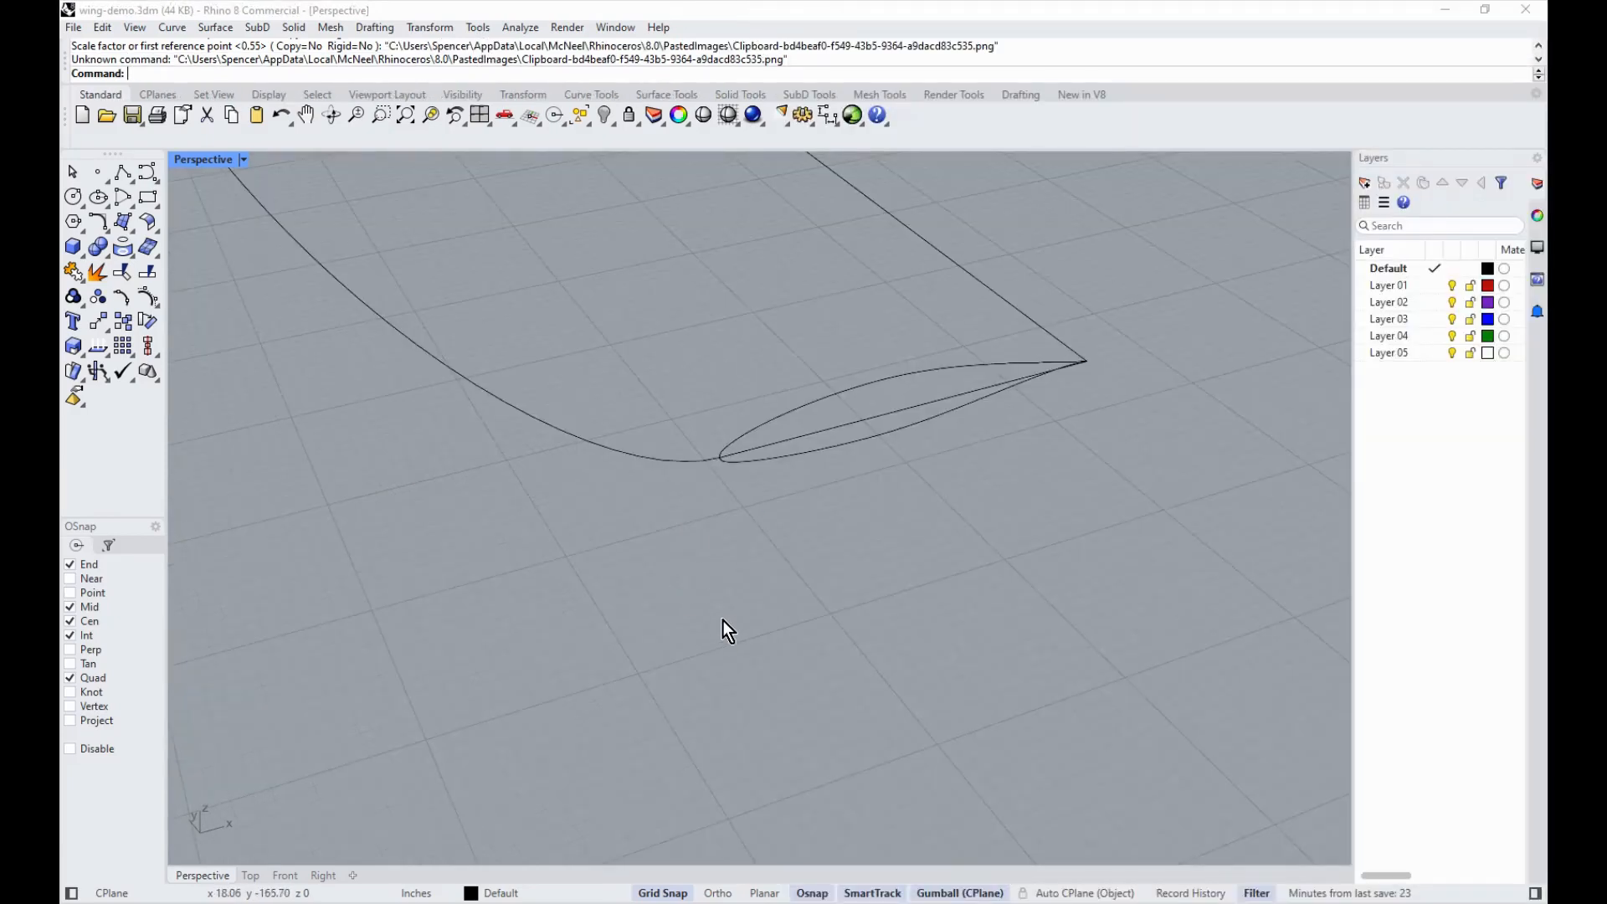
Step: Explode the tip airfoil and the root airfoil into separate upper and lower curves
mouse_move(721, 620)
right_mouse_down()
mouse_move(786, 670)
mouse_move(713, 366)
mouse_move(567, 326)
mouse_move(176, 309)
right_mouse_up()
left_click(102, 276)
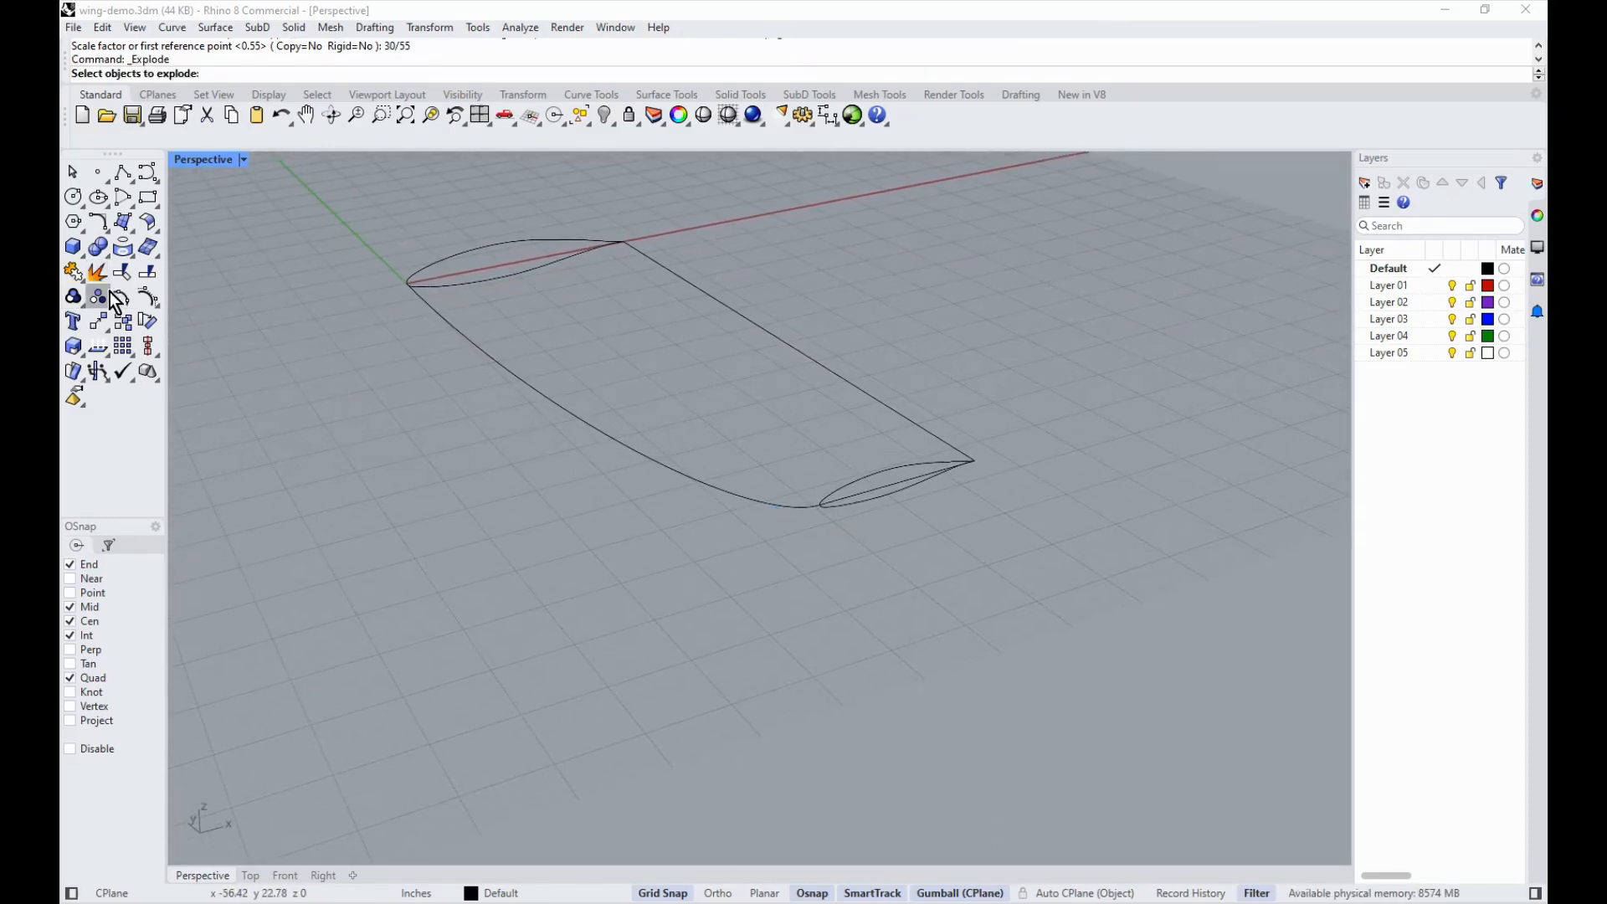
left_click(868, 503)
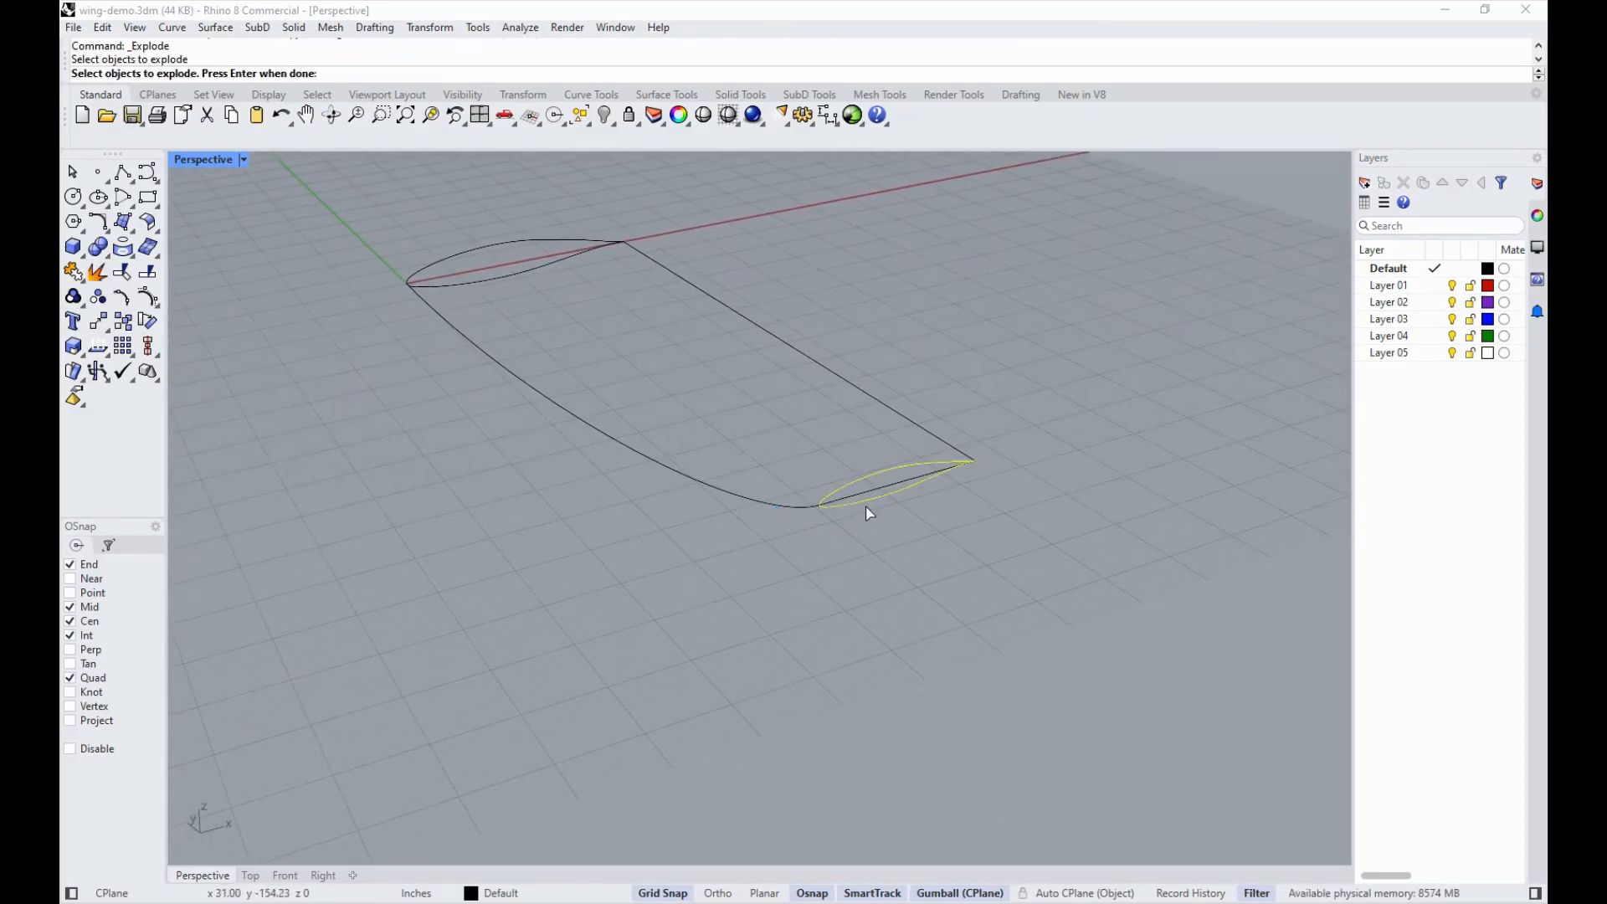
left_click(498, 289)
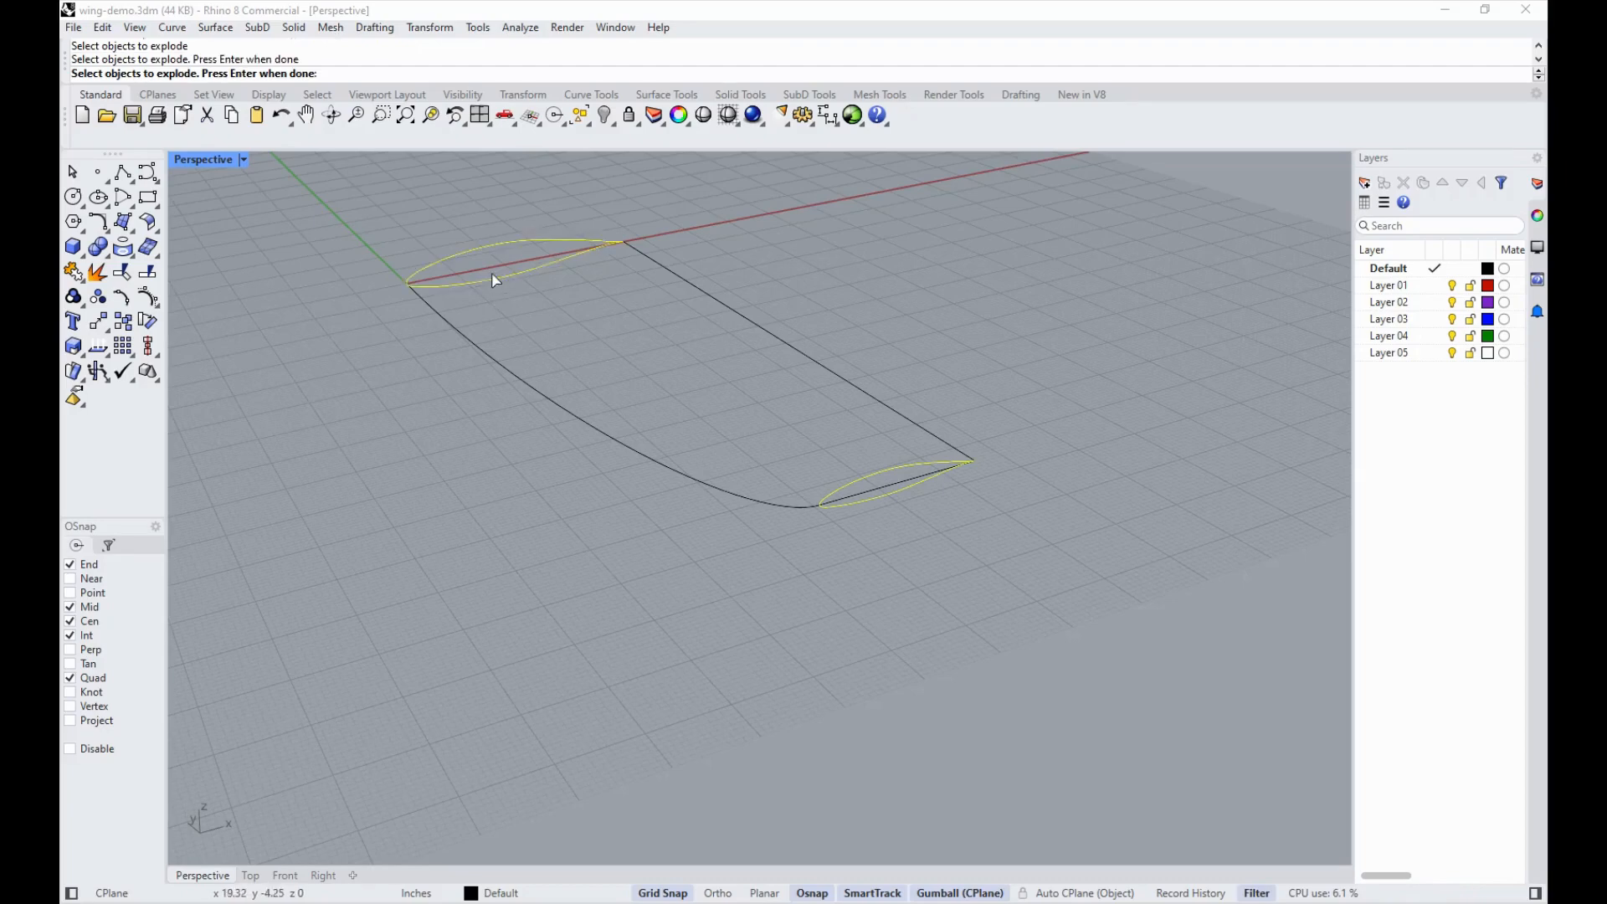
key("Return")
Step: Select the tip and root airfoil curves individually to check their separation, and clear the selection
right_click_drag(512, 343, 854, 487)
left_click(881, 480)
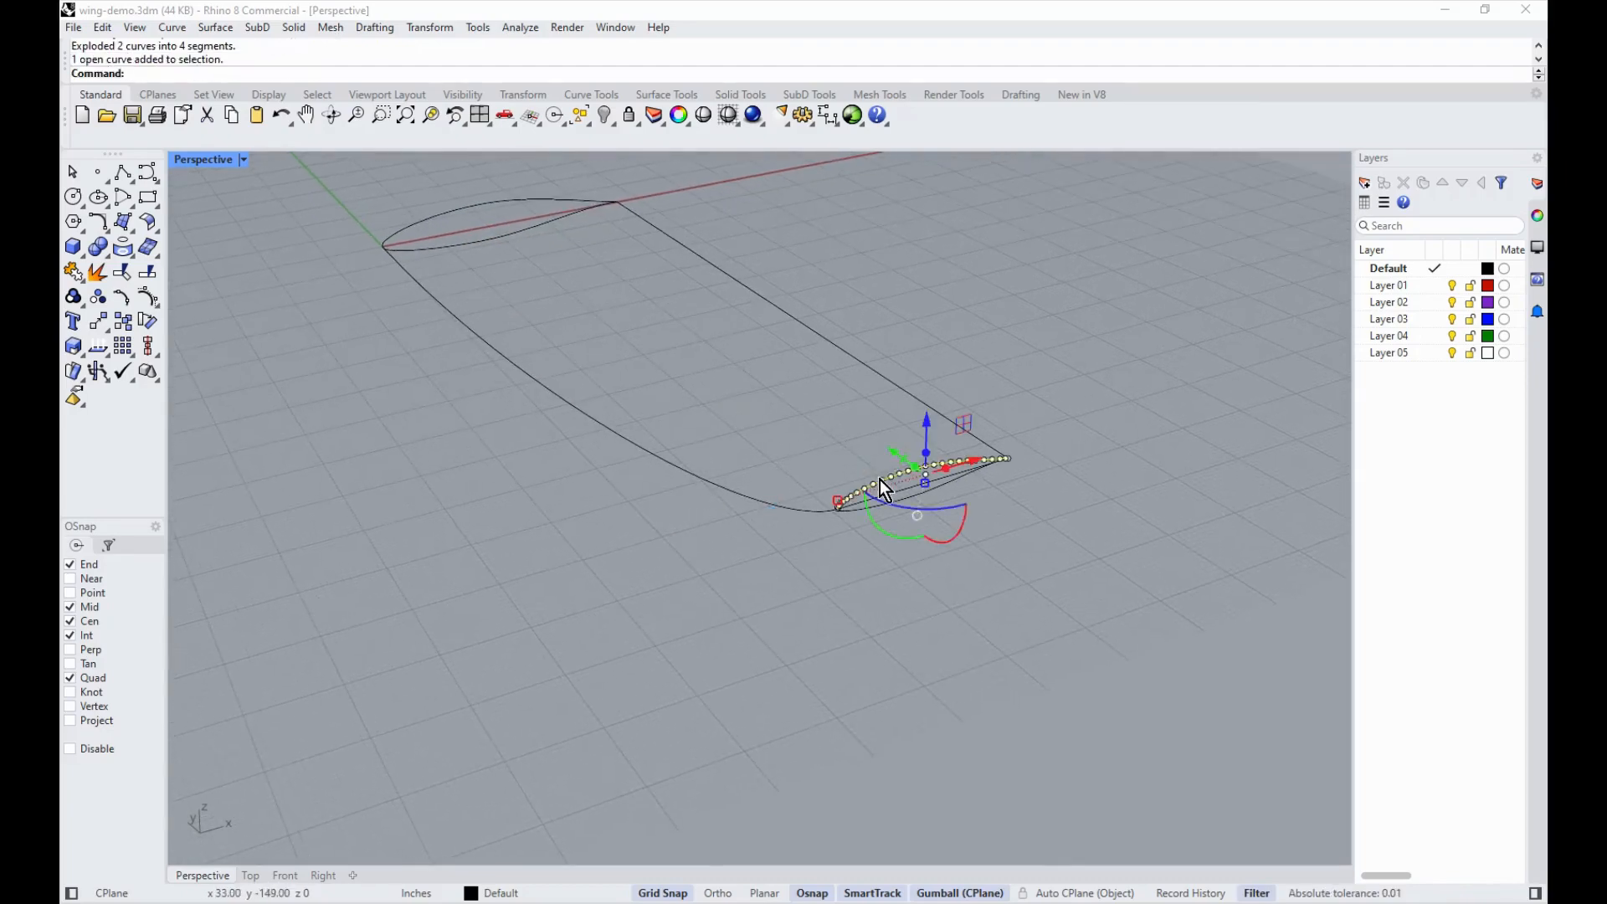
left_click(862, 512)
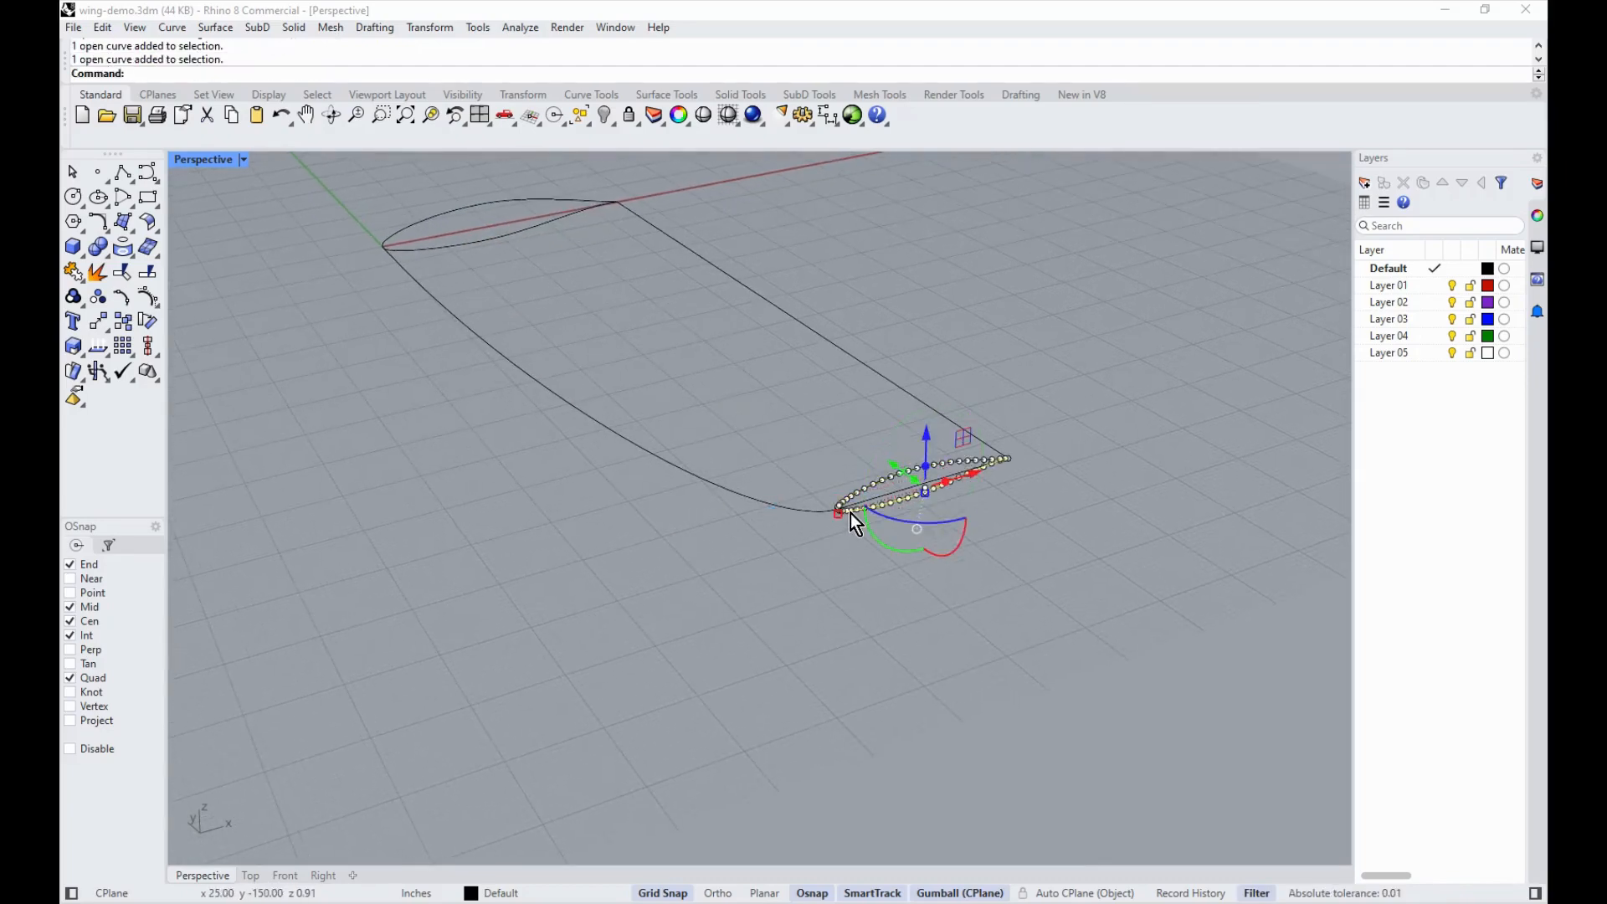
left_click(458, 238)
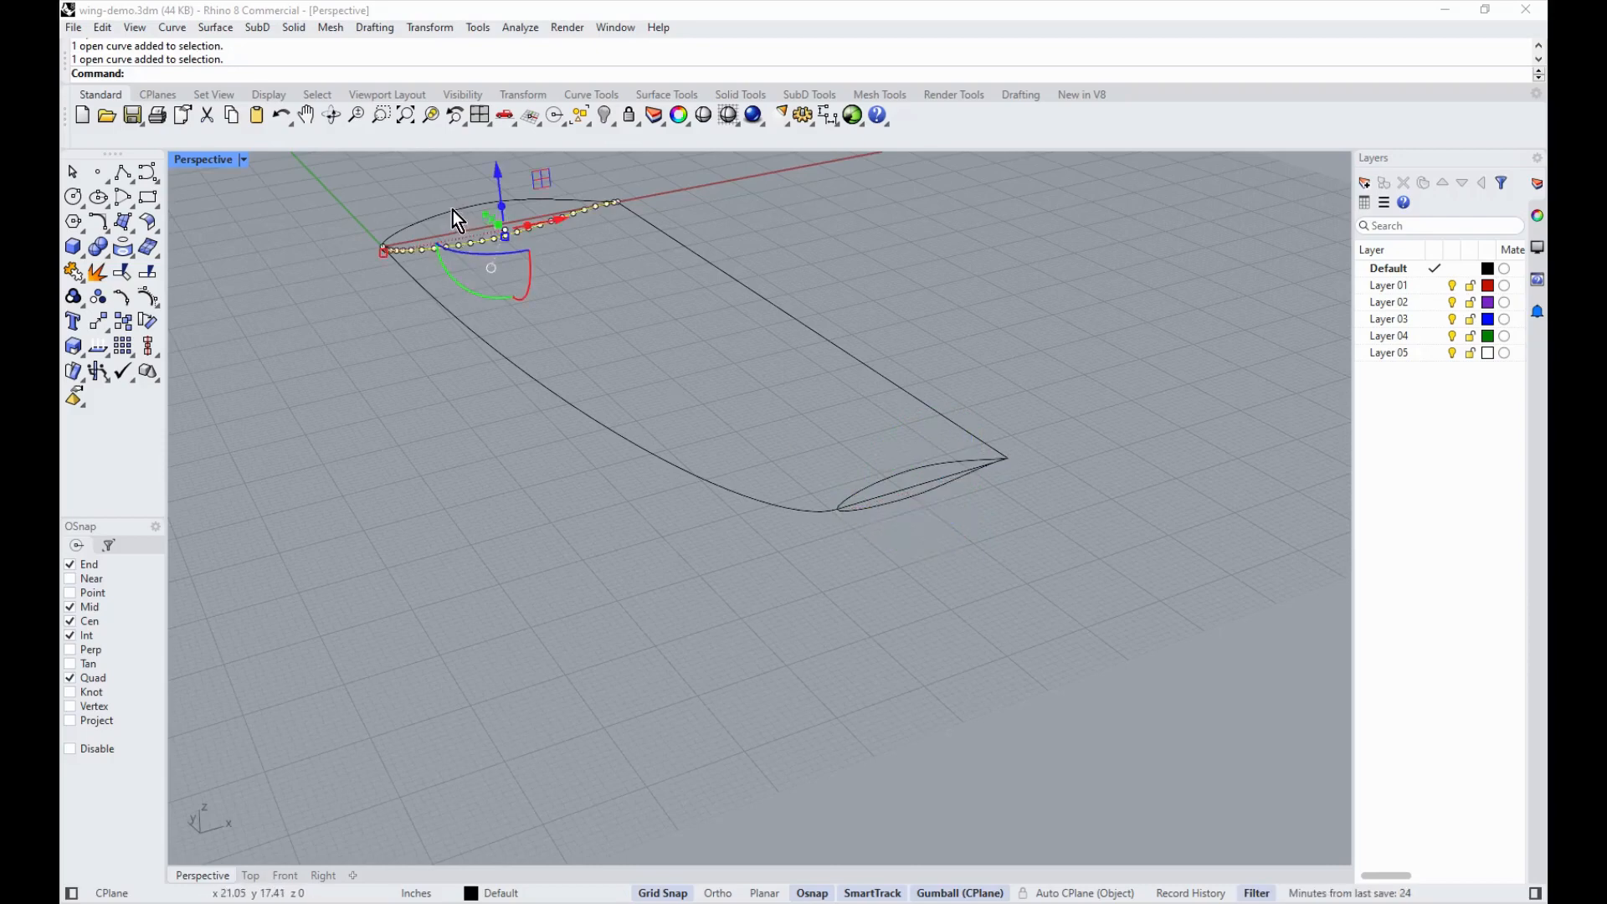
left_click(623, 499)
Step: Create the wing's lower surface with NetworkSrf from the lower tip and root airfoil curves, the straight trailing edge and the elliptical leading edge
scroll(550, 511, "up", 3)
right_click_drag(550, 511, 578, 633, "shift")
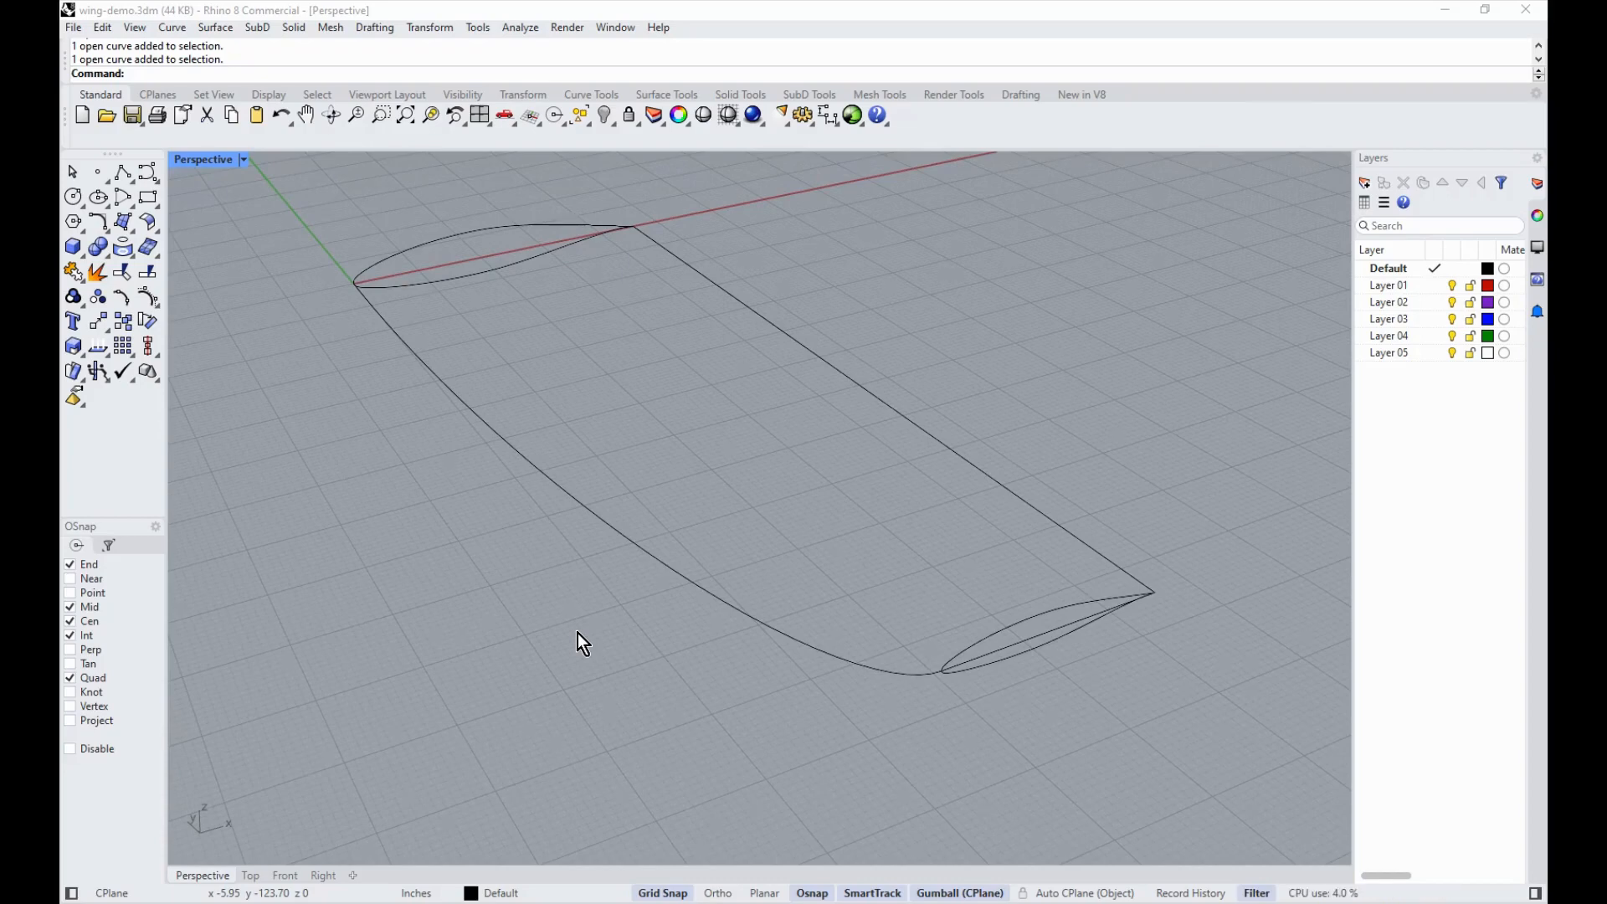
type("NetworkSrf")
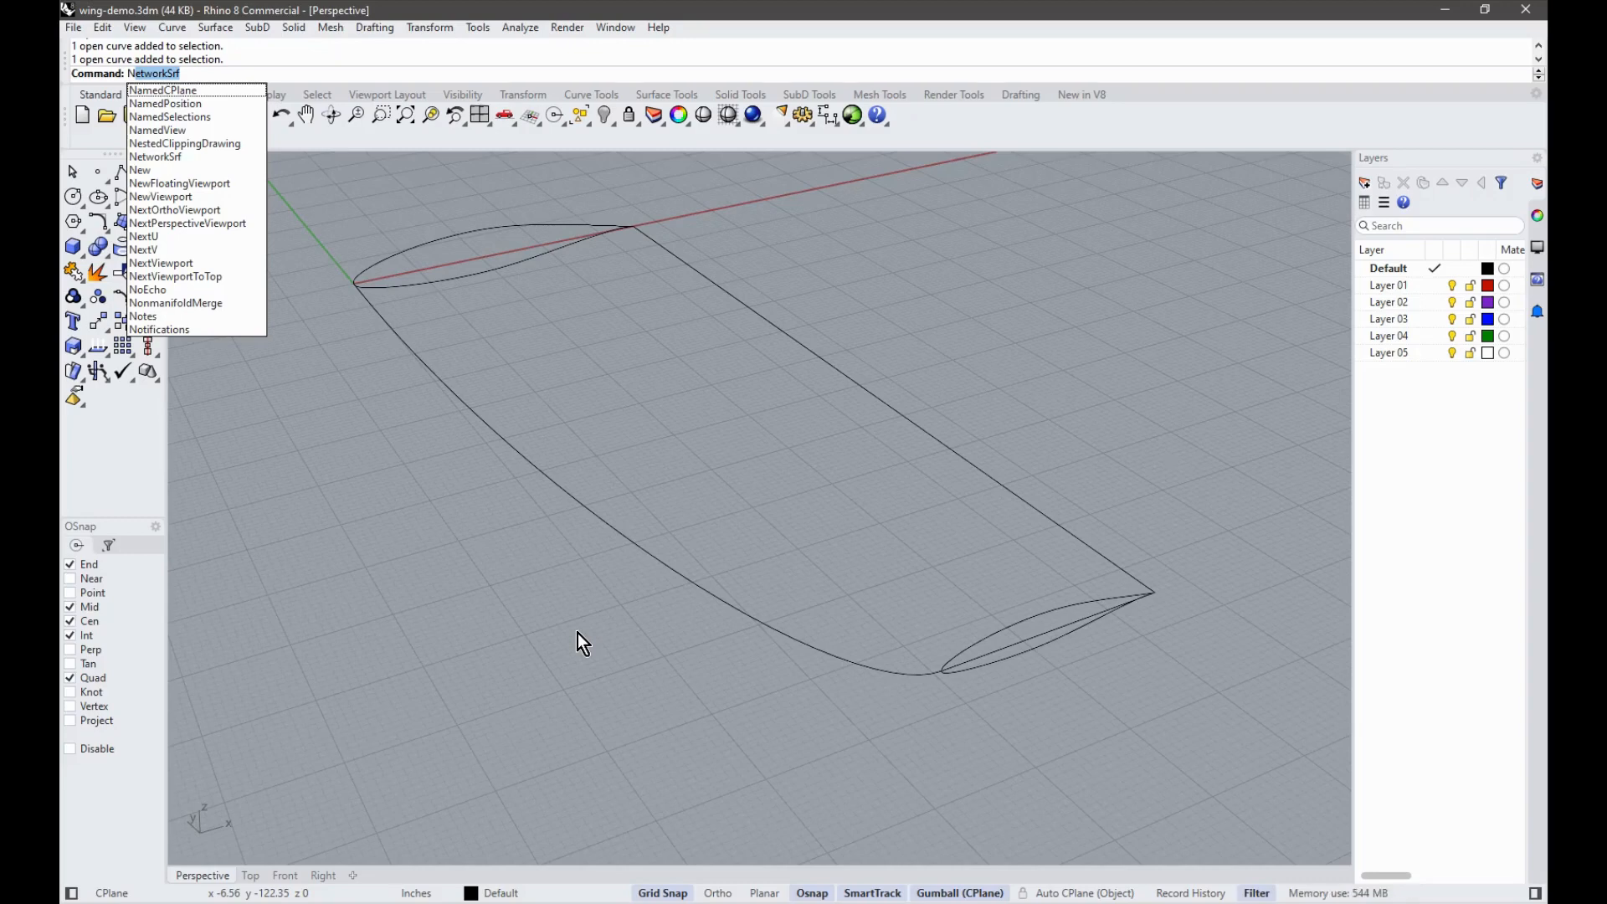
key("Return")
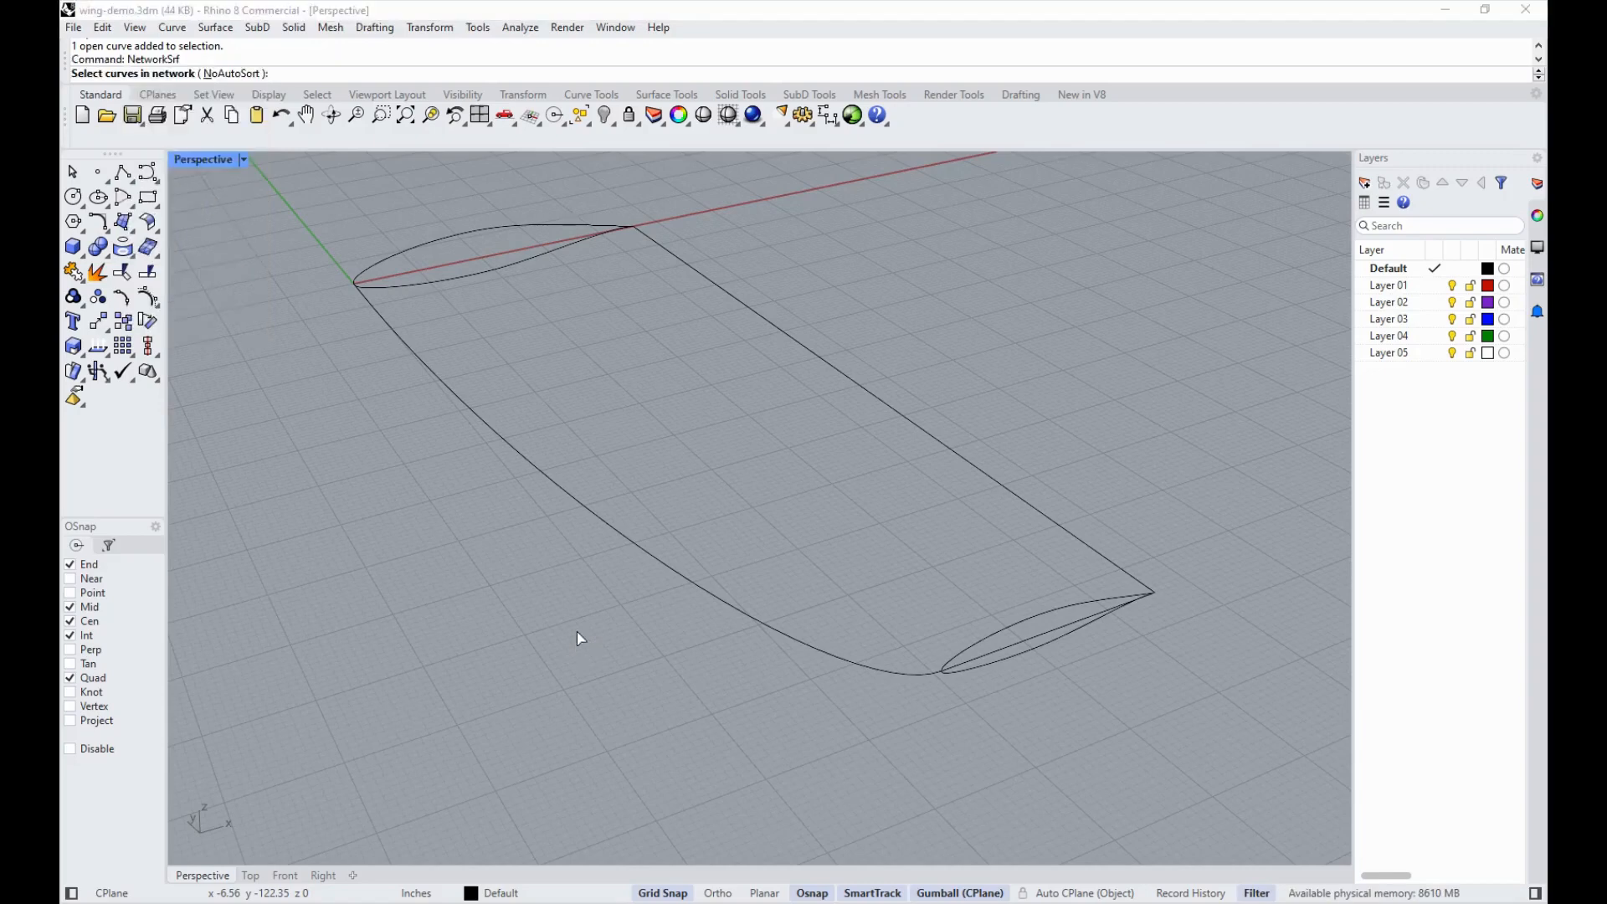
left_click(1059, 642)
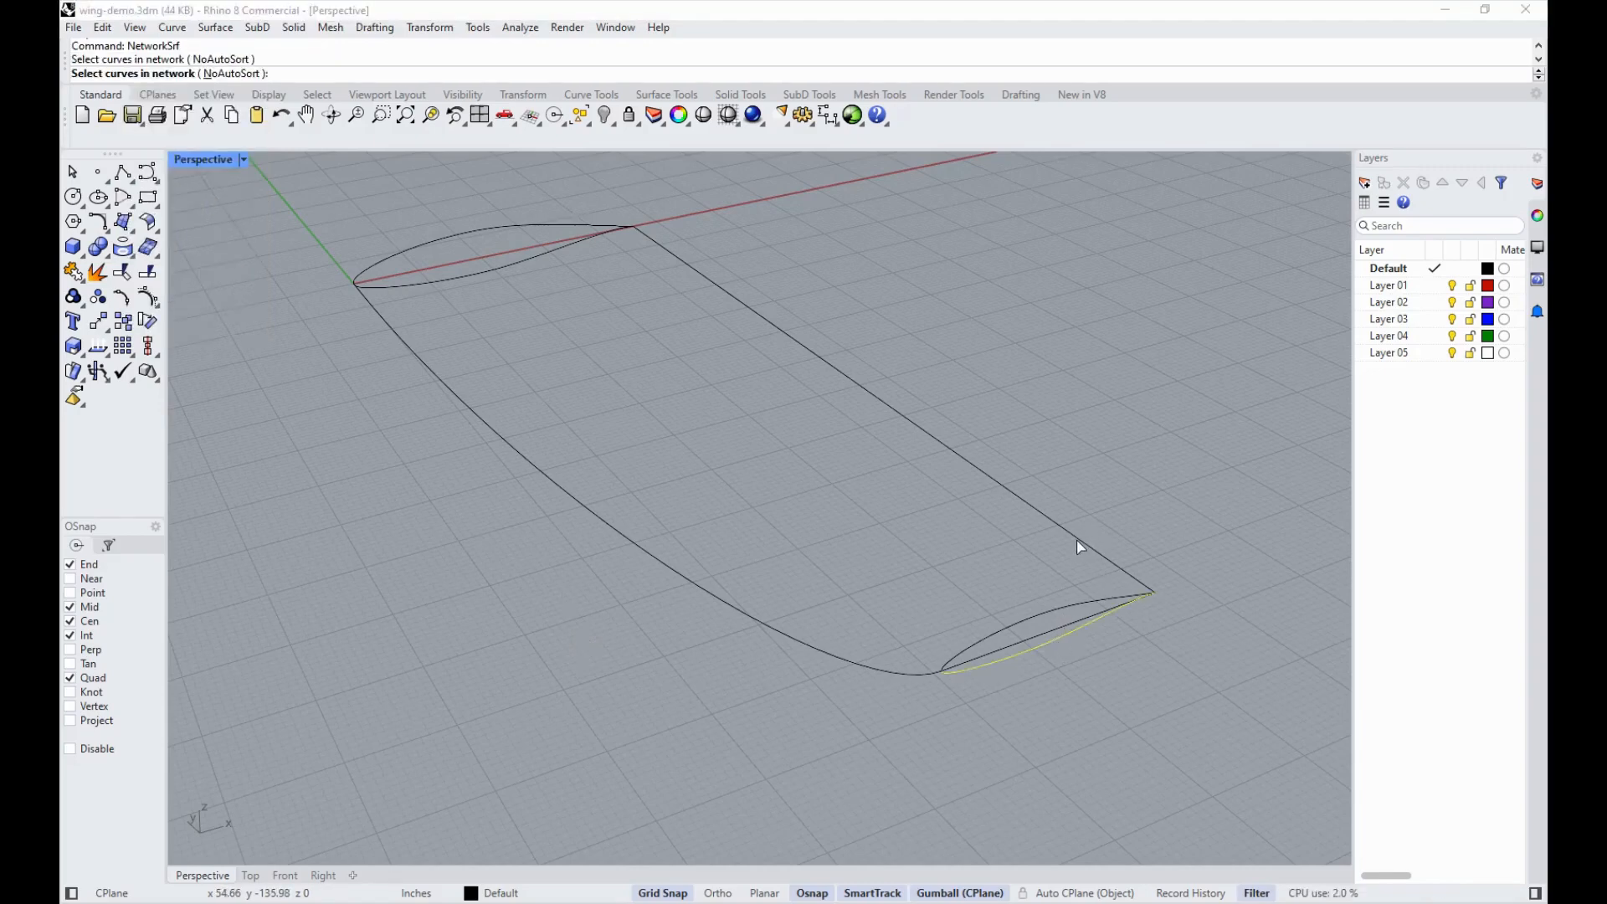
left_click(1078, 543)
left_click(484, 273)
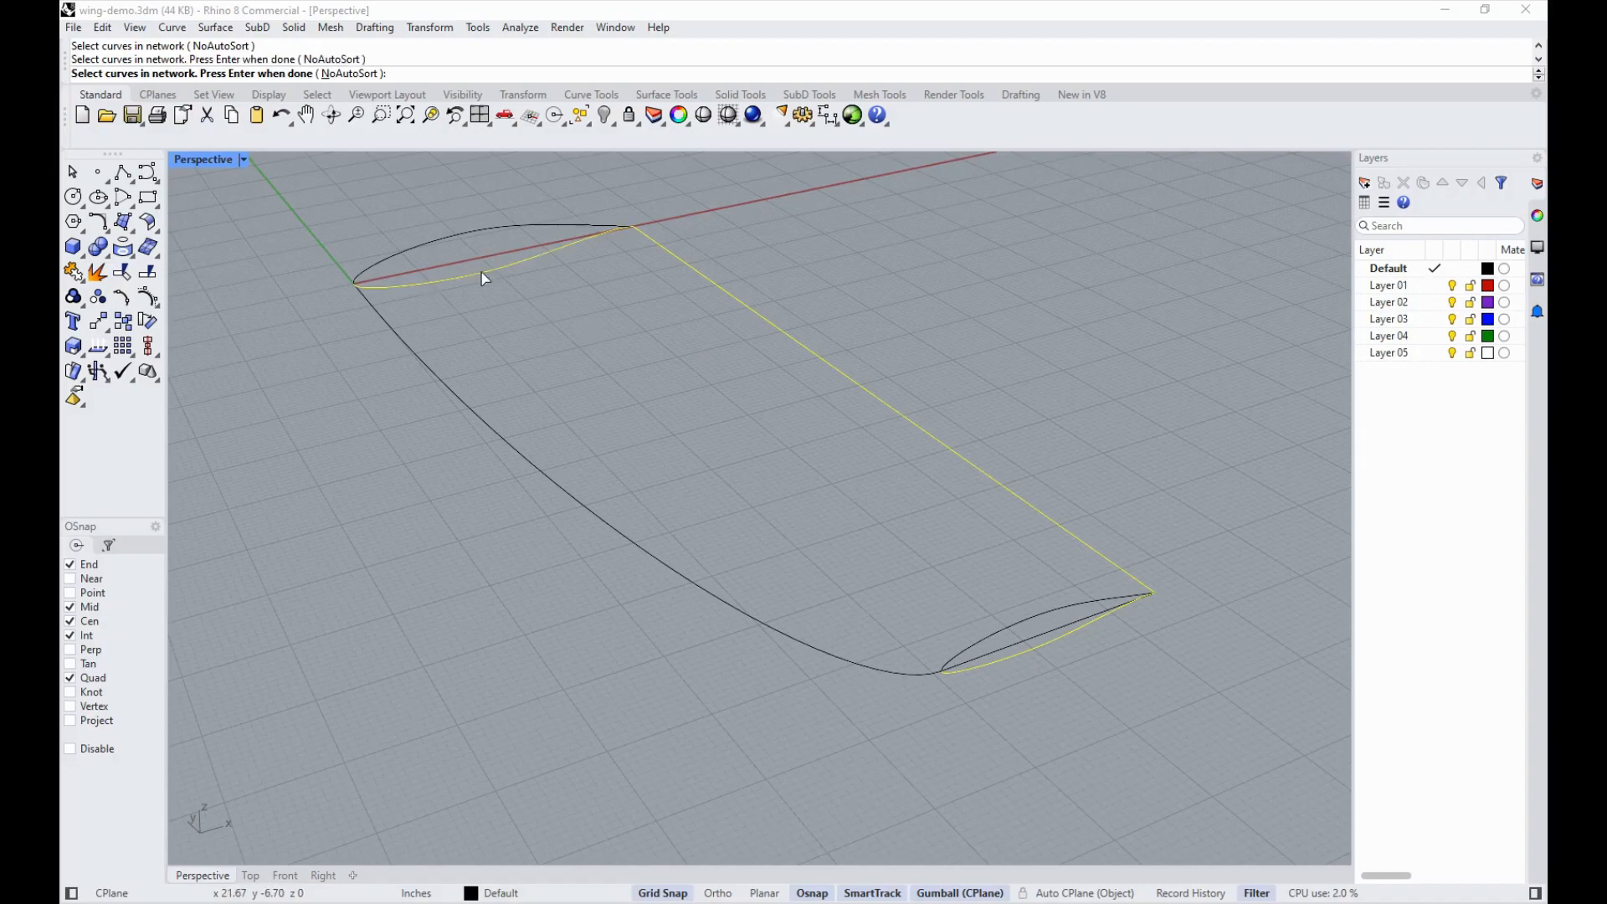
left_click(434, 374)
key("Return")
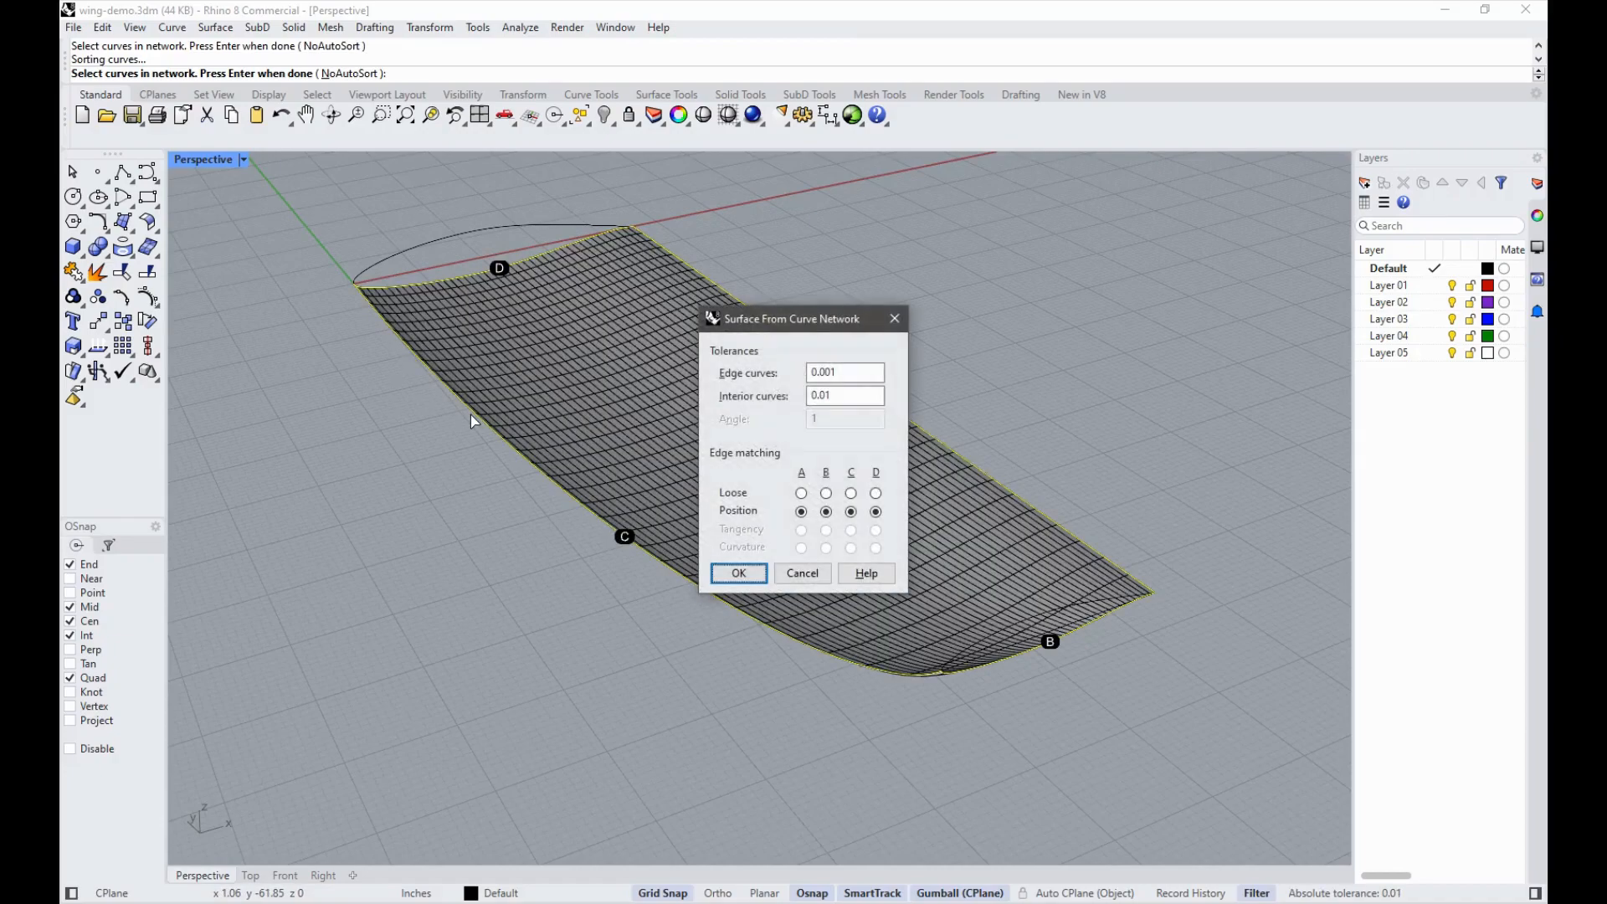
left_click(737, 573)
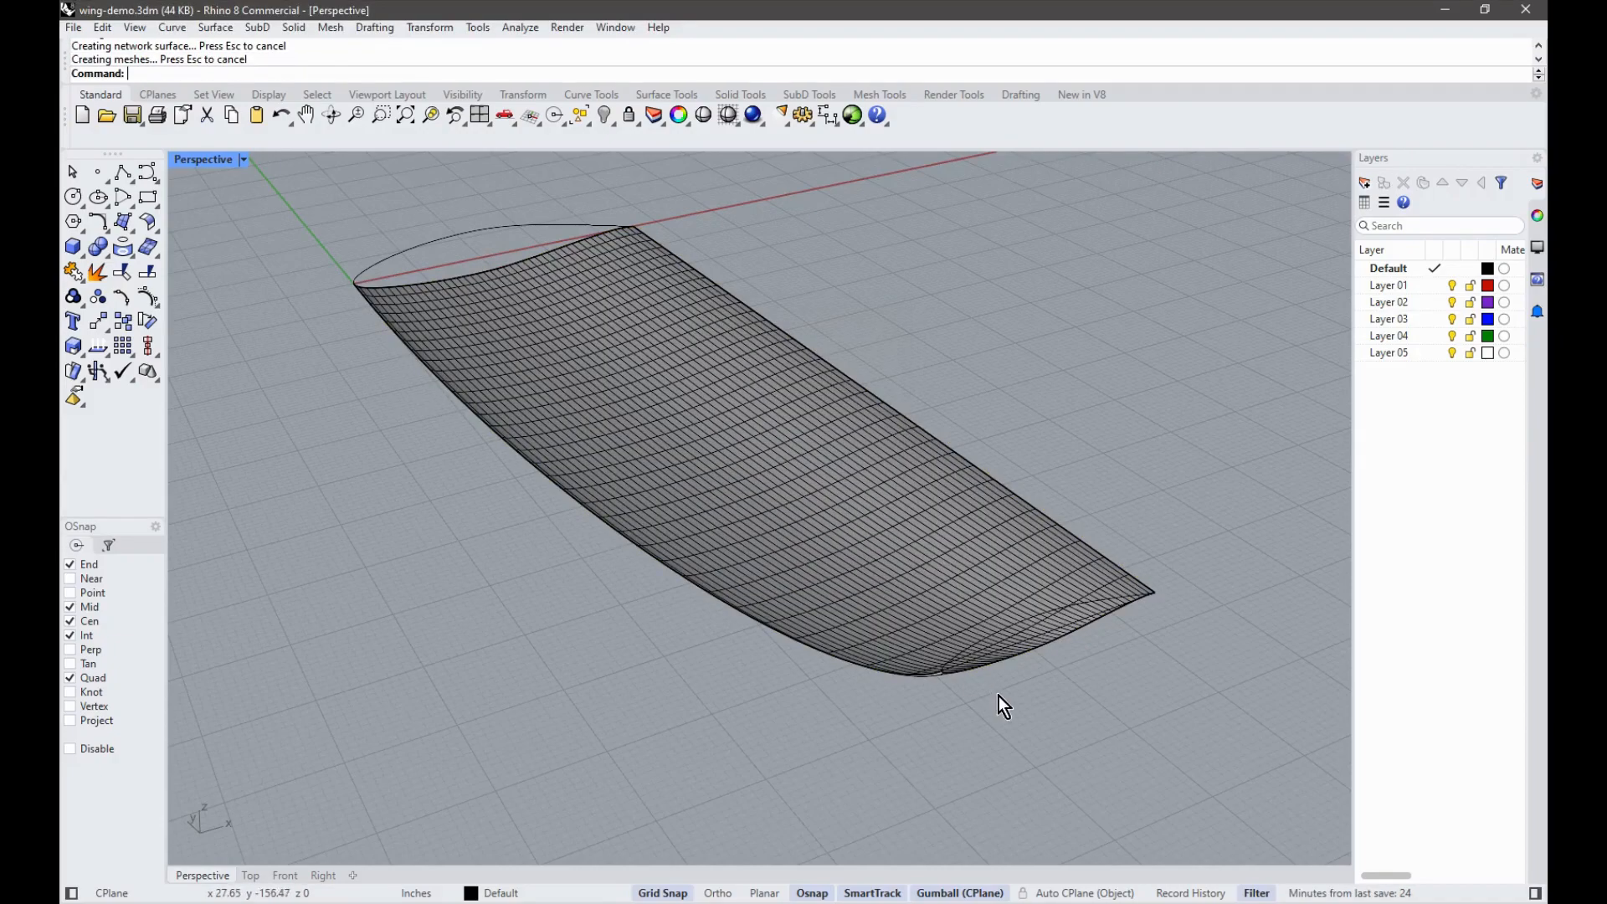
Step: Create the wing's upper surface with NetworkSrf from the upper tip and root airfoil curves, the straight trailing edge and the elliptical leading edge
key("Return")
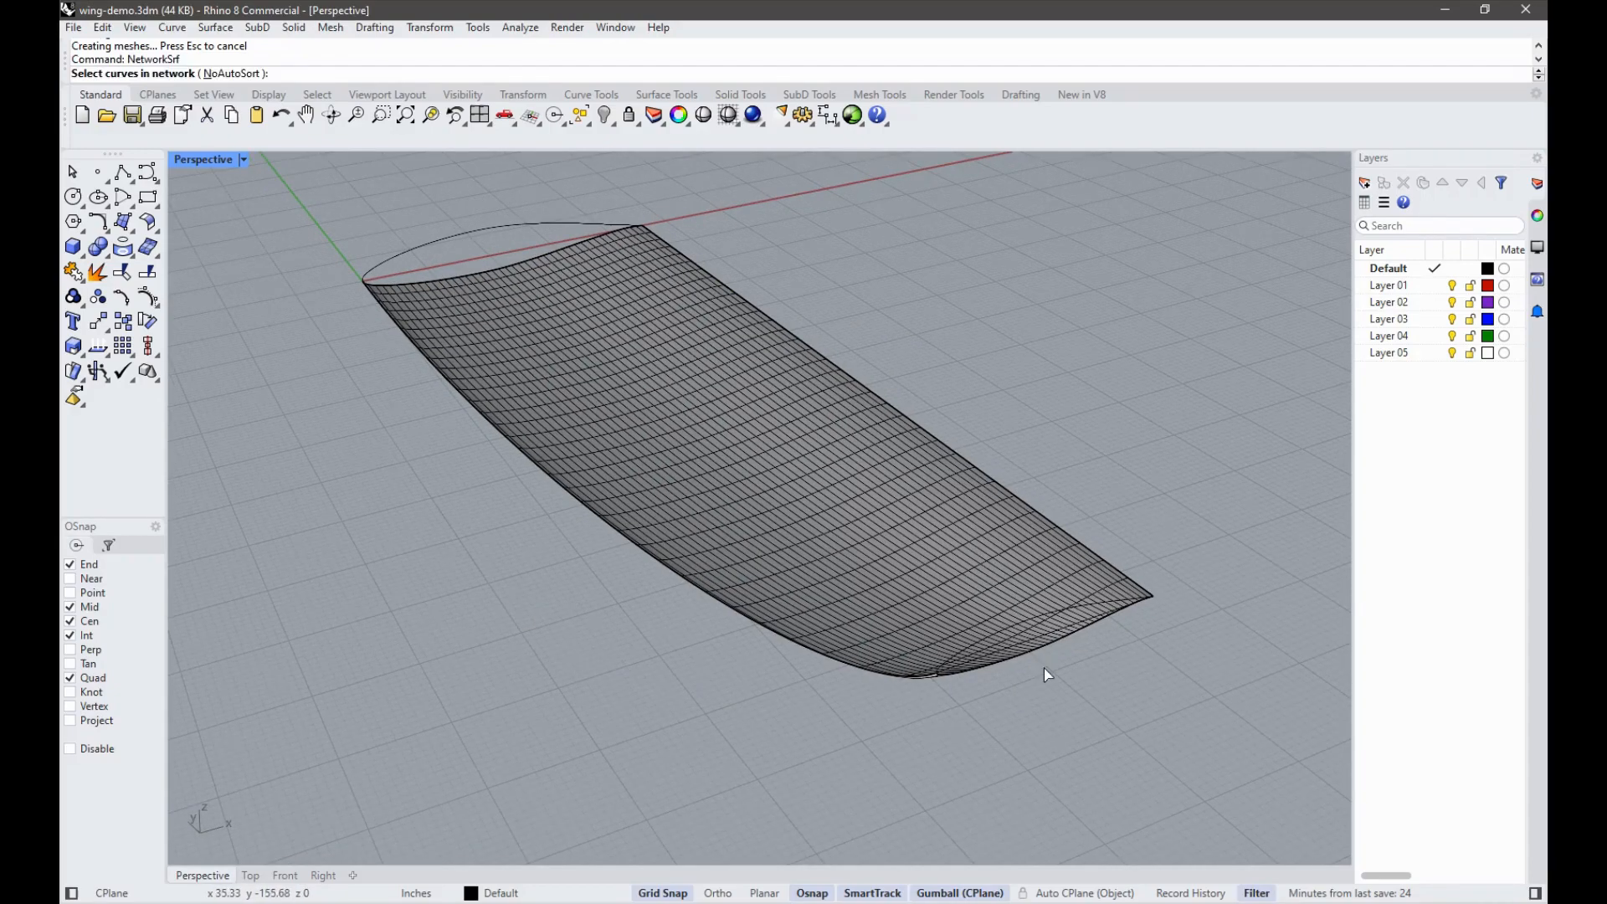
left_click(1032, 628)
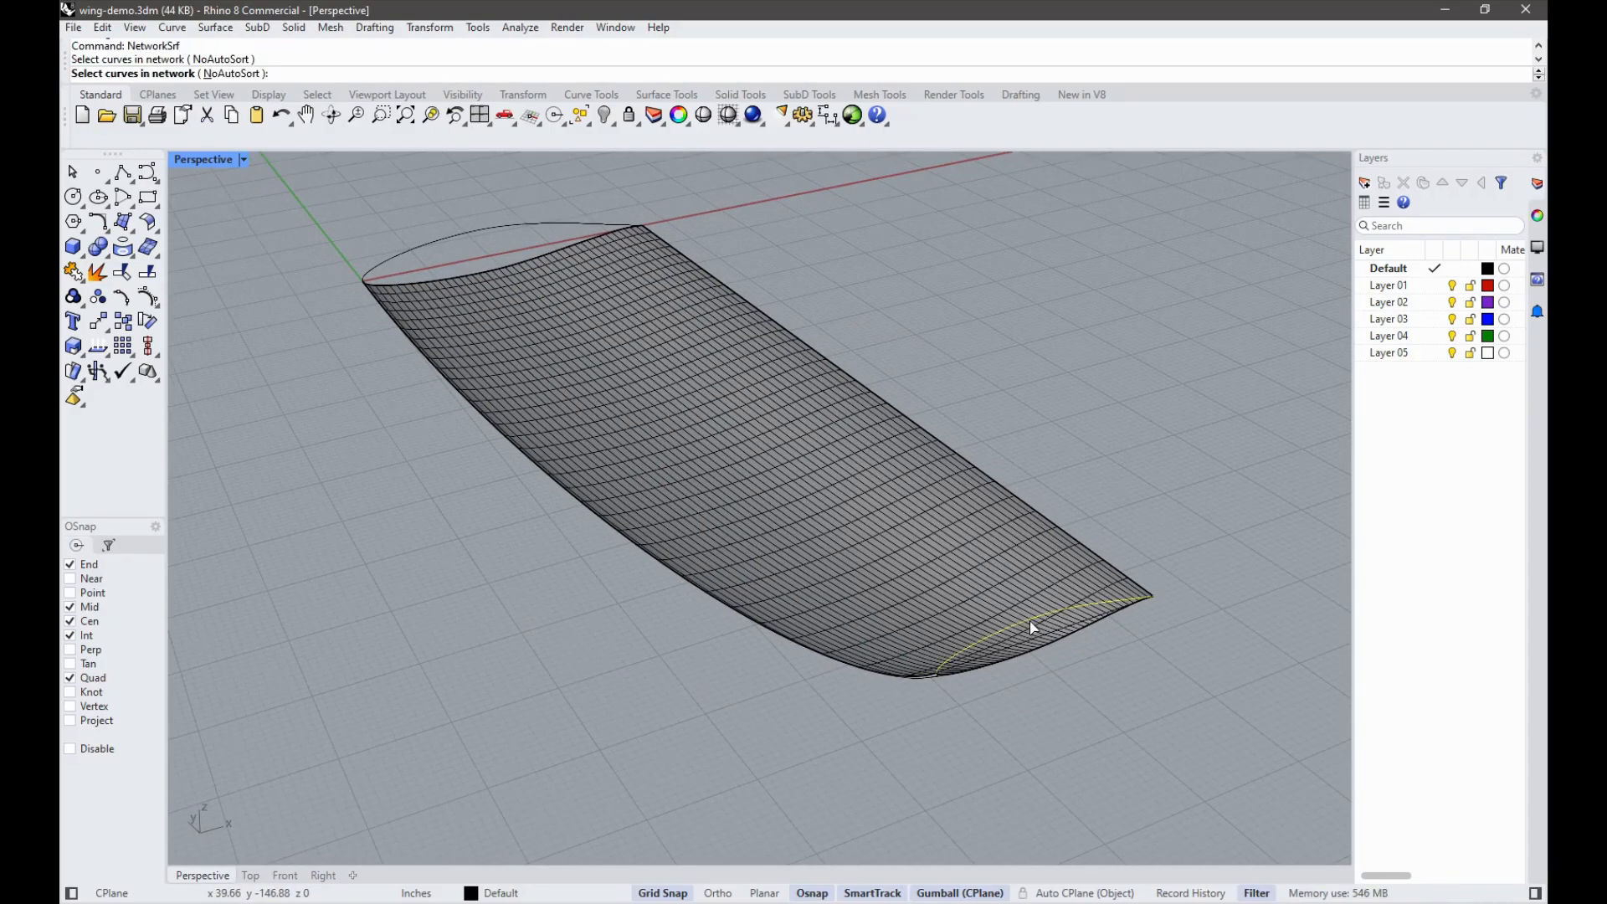
left_click(1043, 515)
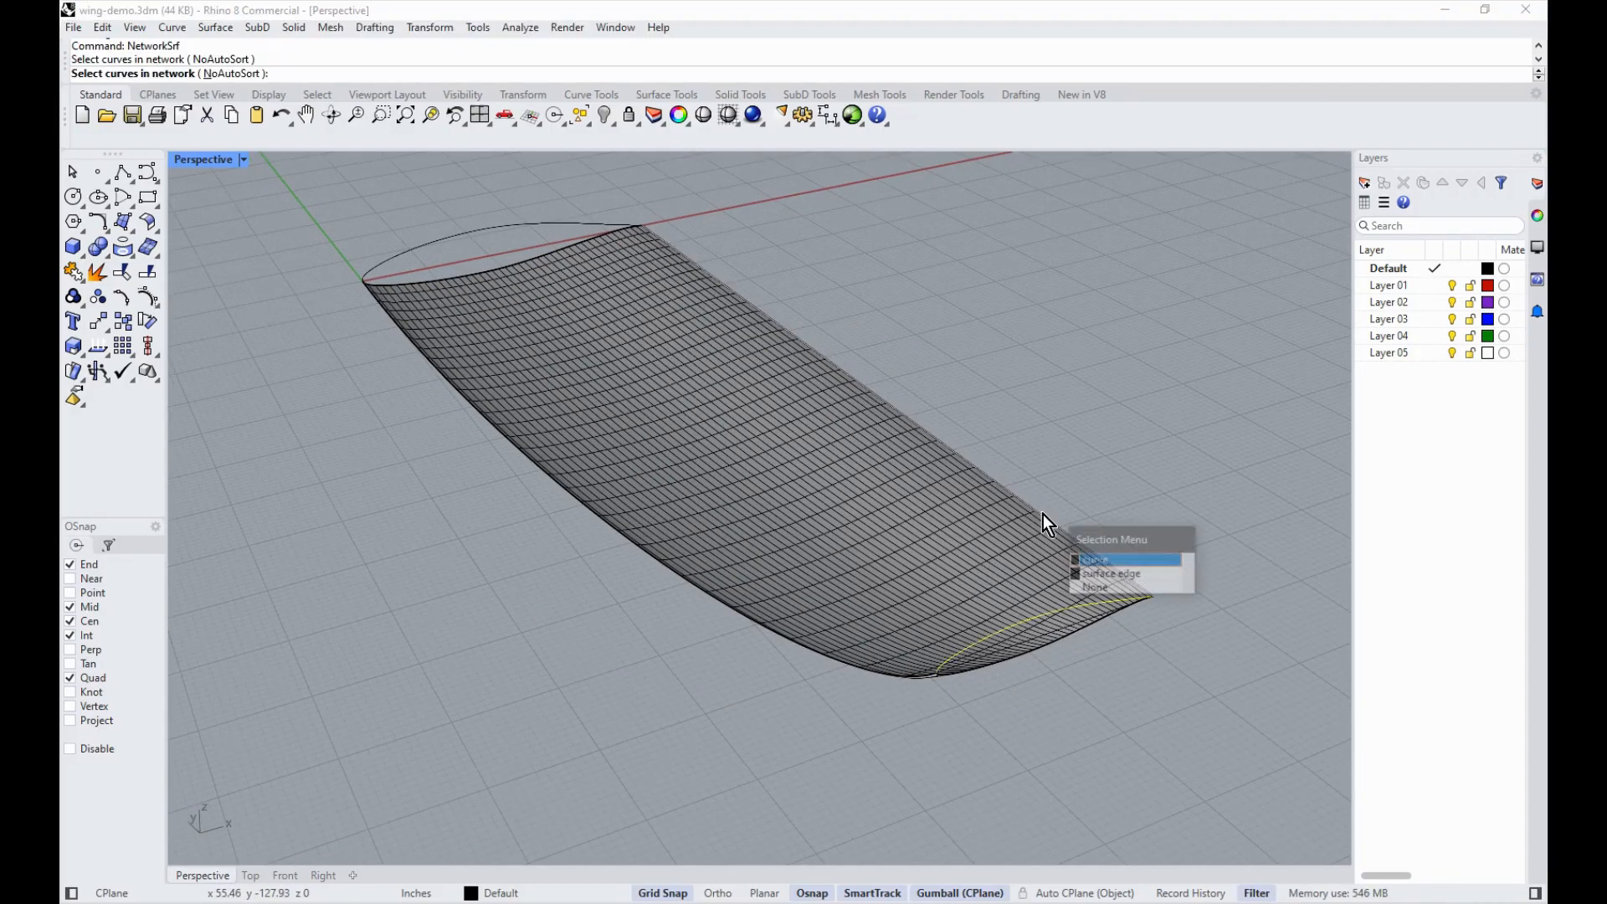
left_click(1123, 573)
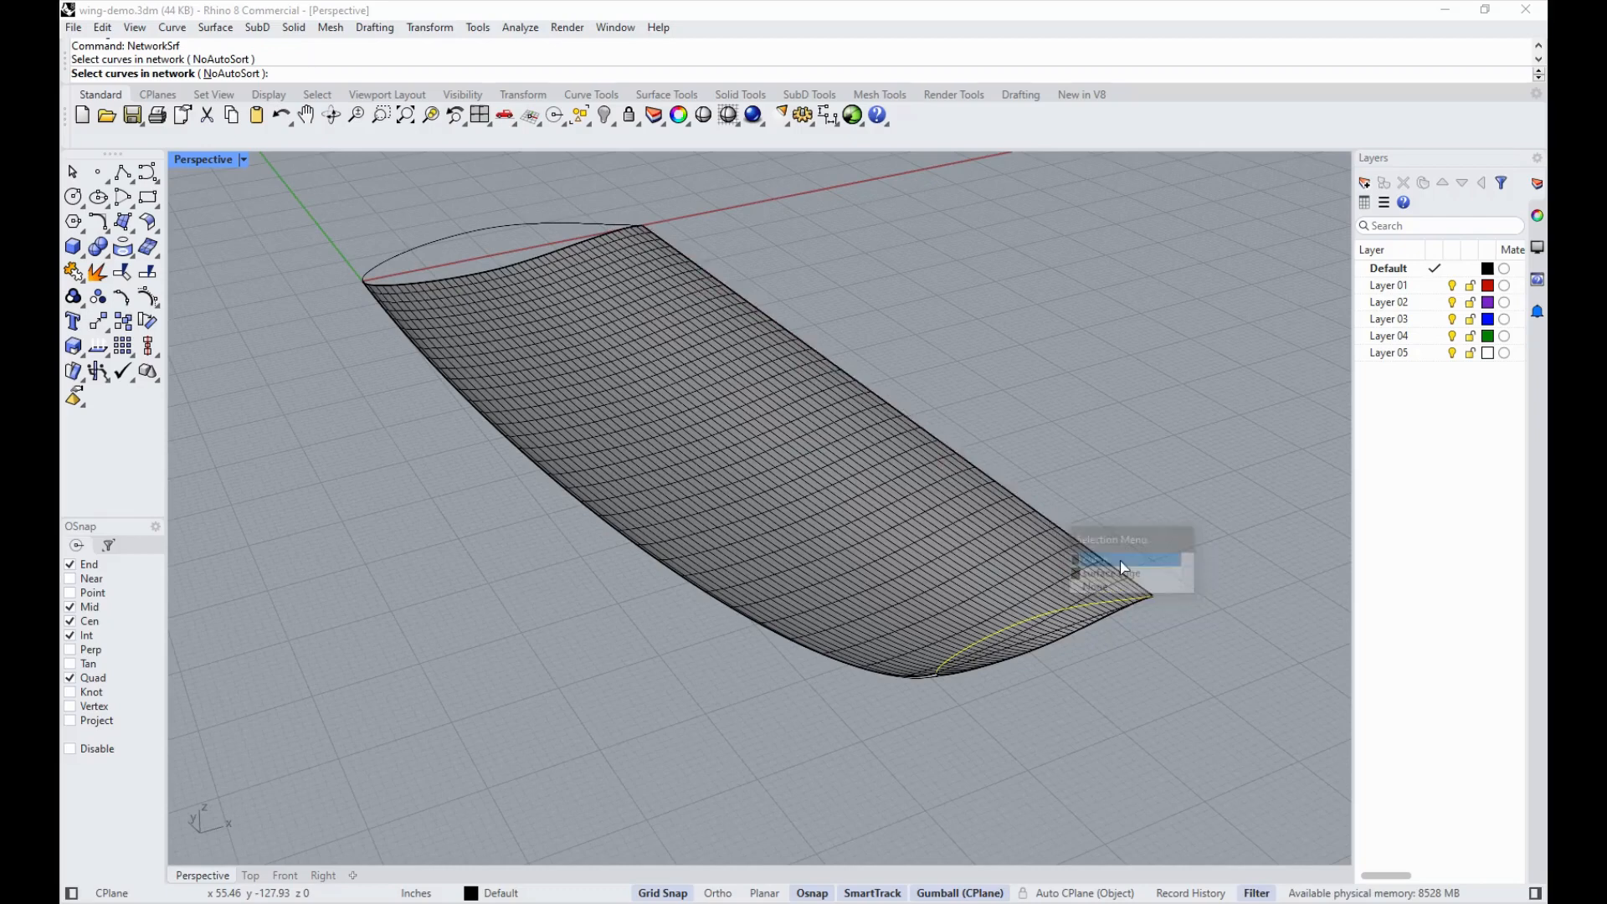
left_click(509, 227)
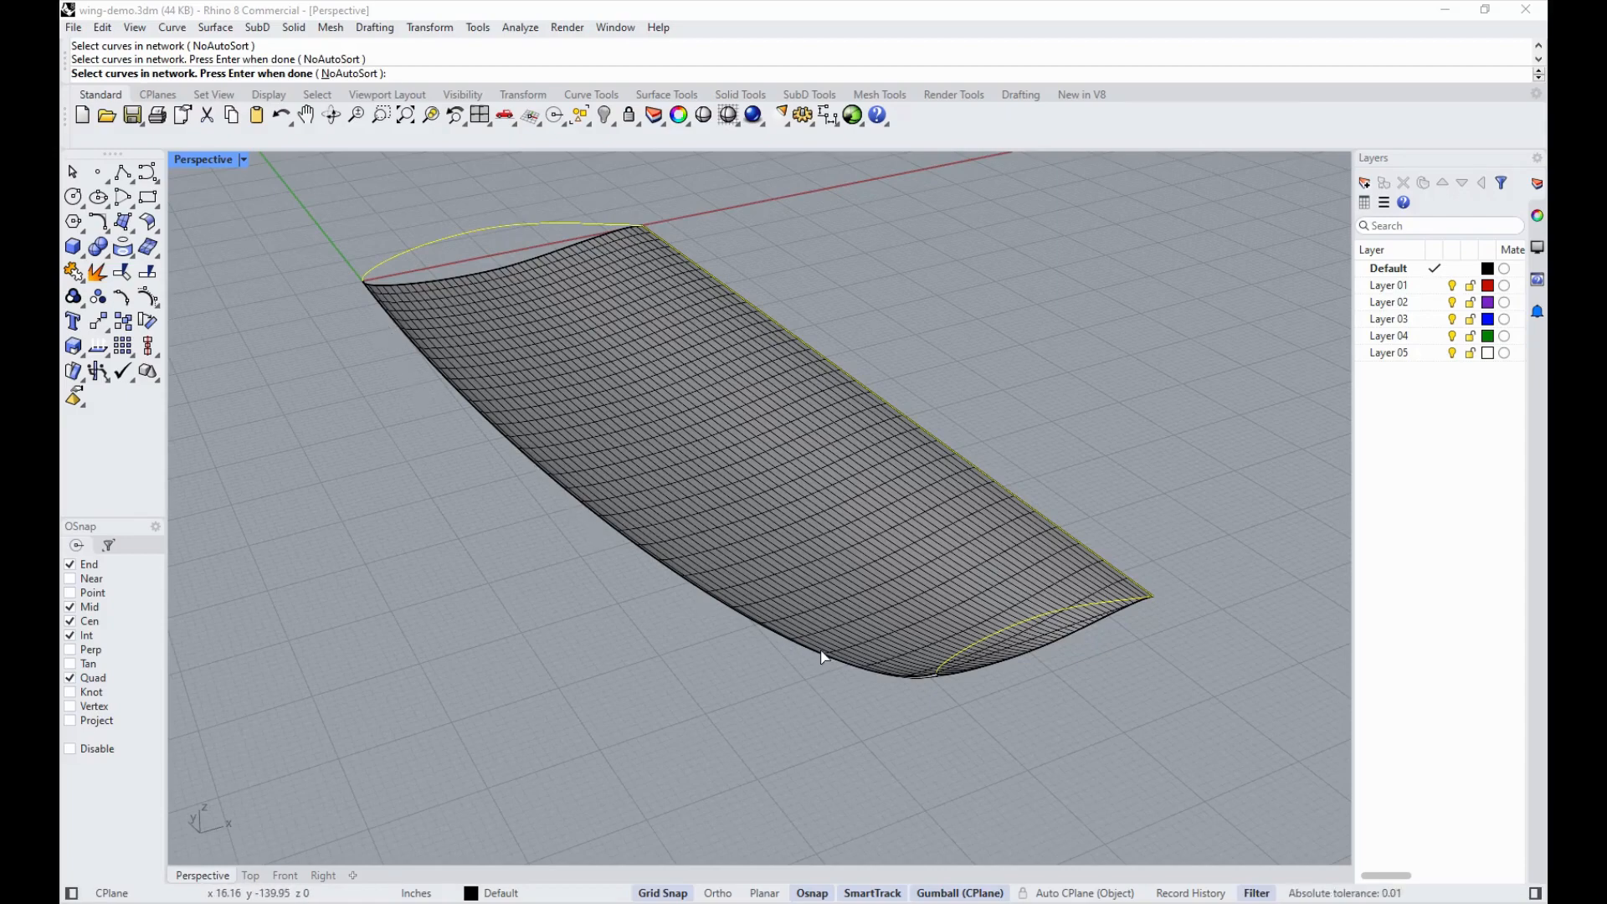
left_click(842, 663)
left_click(897, 698)
key("Return")
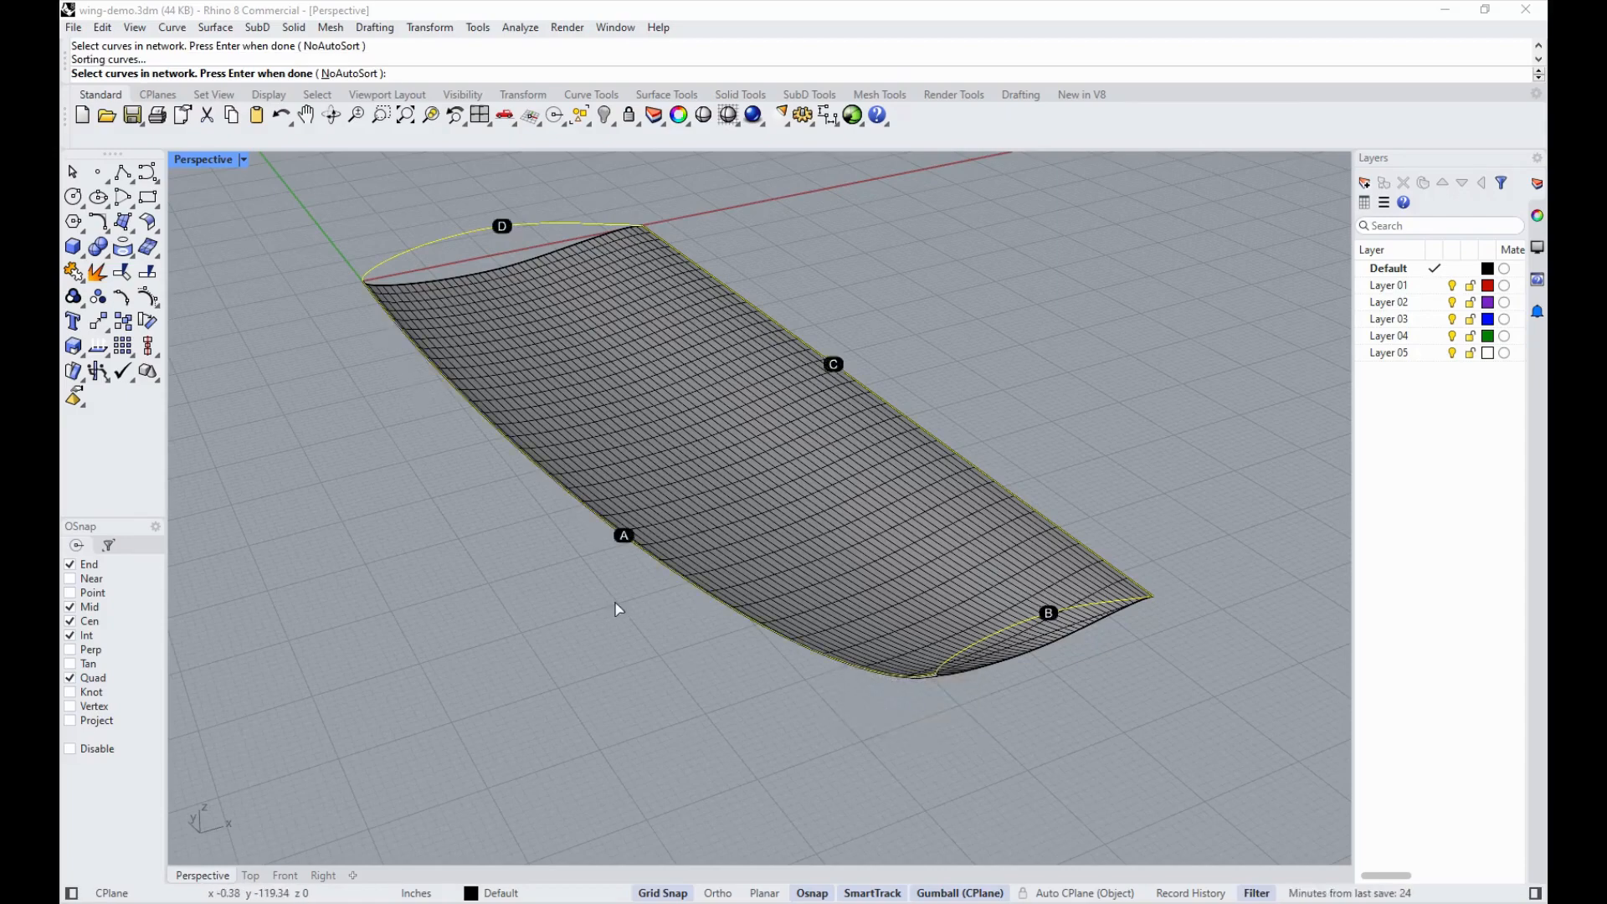
left_click(754, 578)
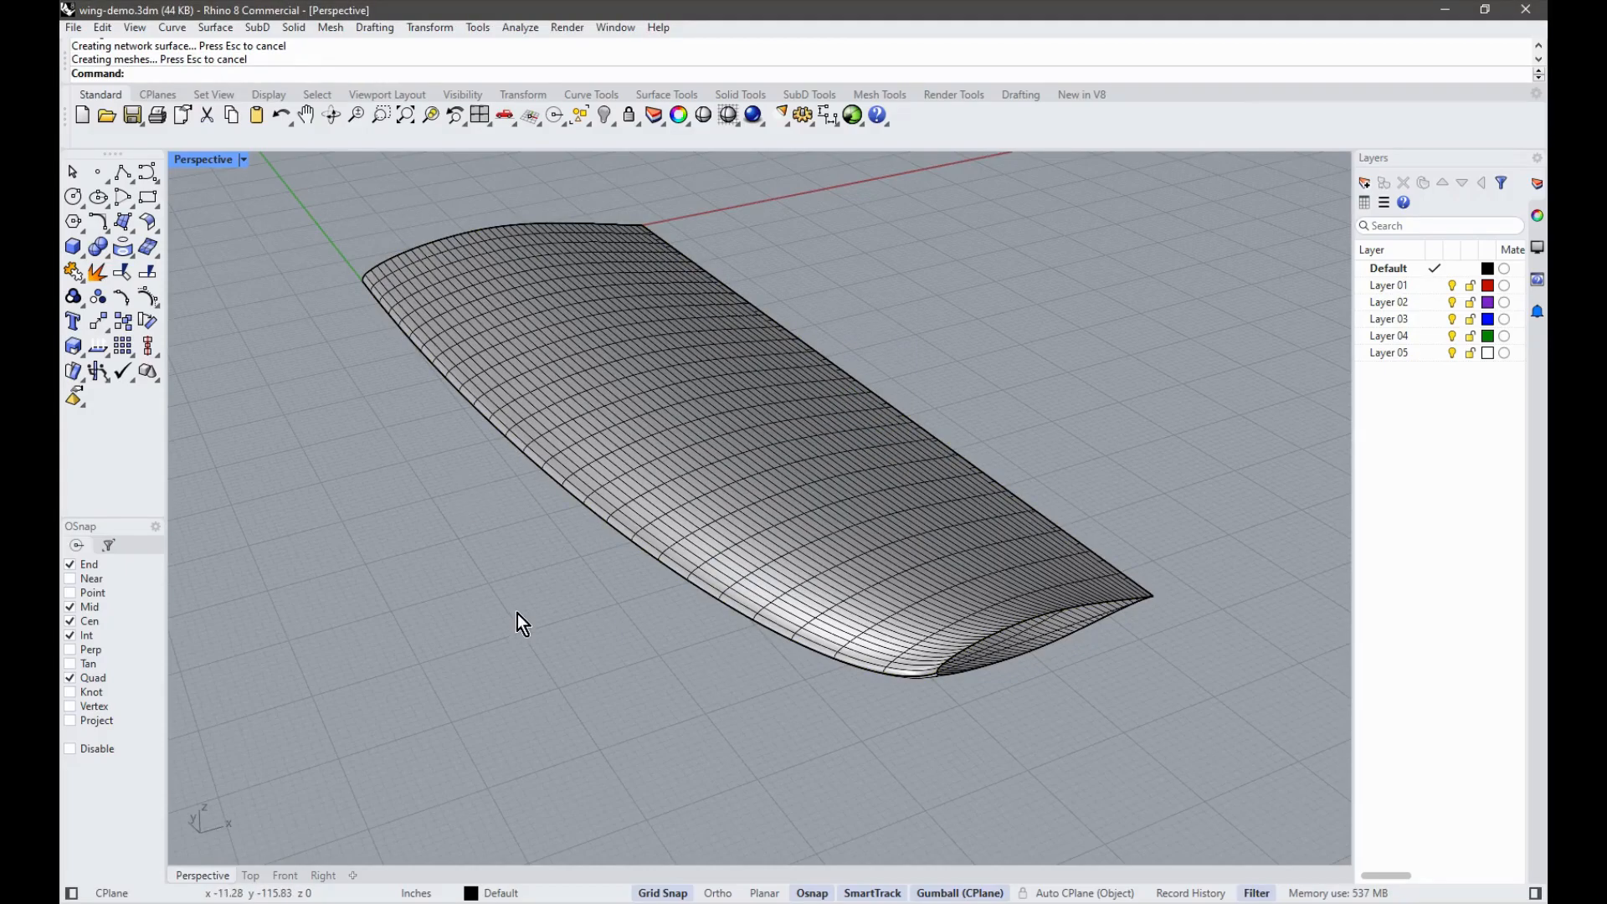
Step: View the finished wing in Rendered display mode from several angles, and return the viewport to Shaded
right_click_drag(295, 385, 197, 178)
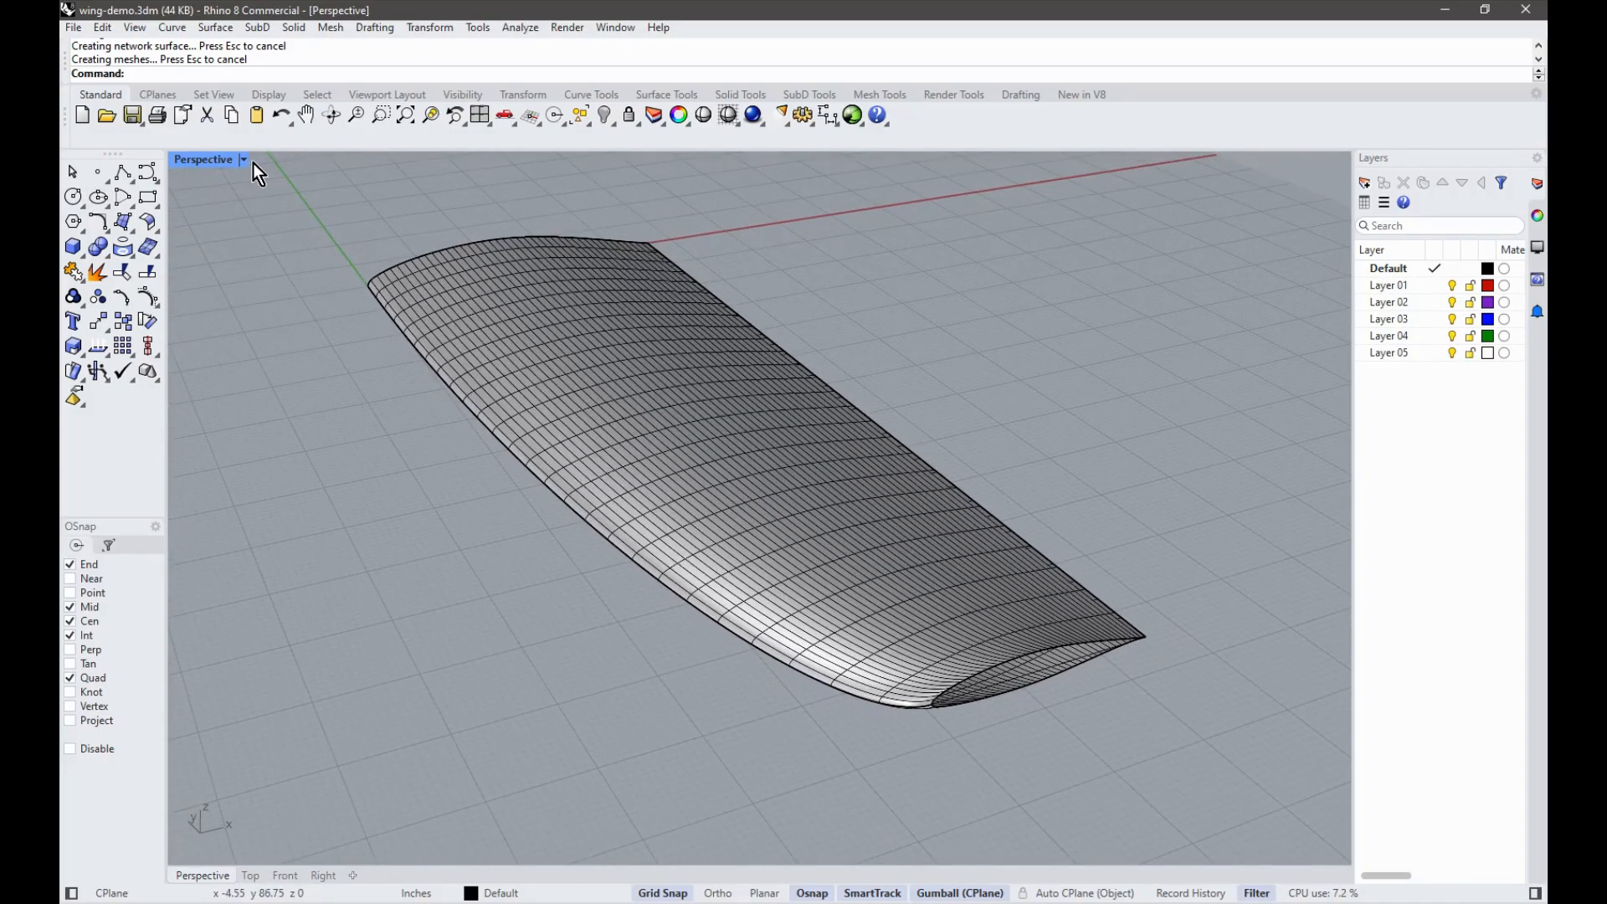
left_click(243, 159)
left_click(226, 265)
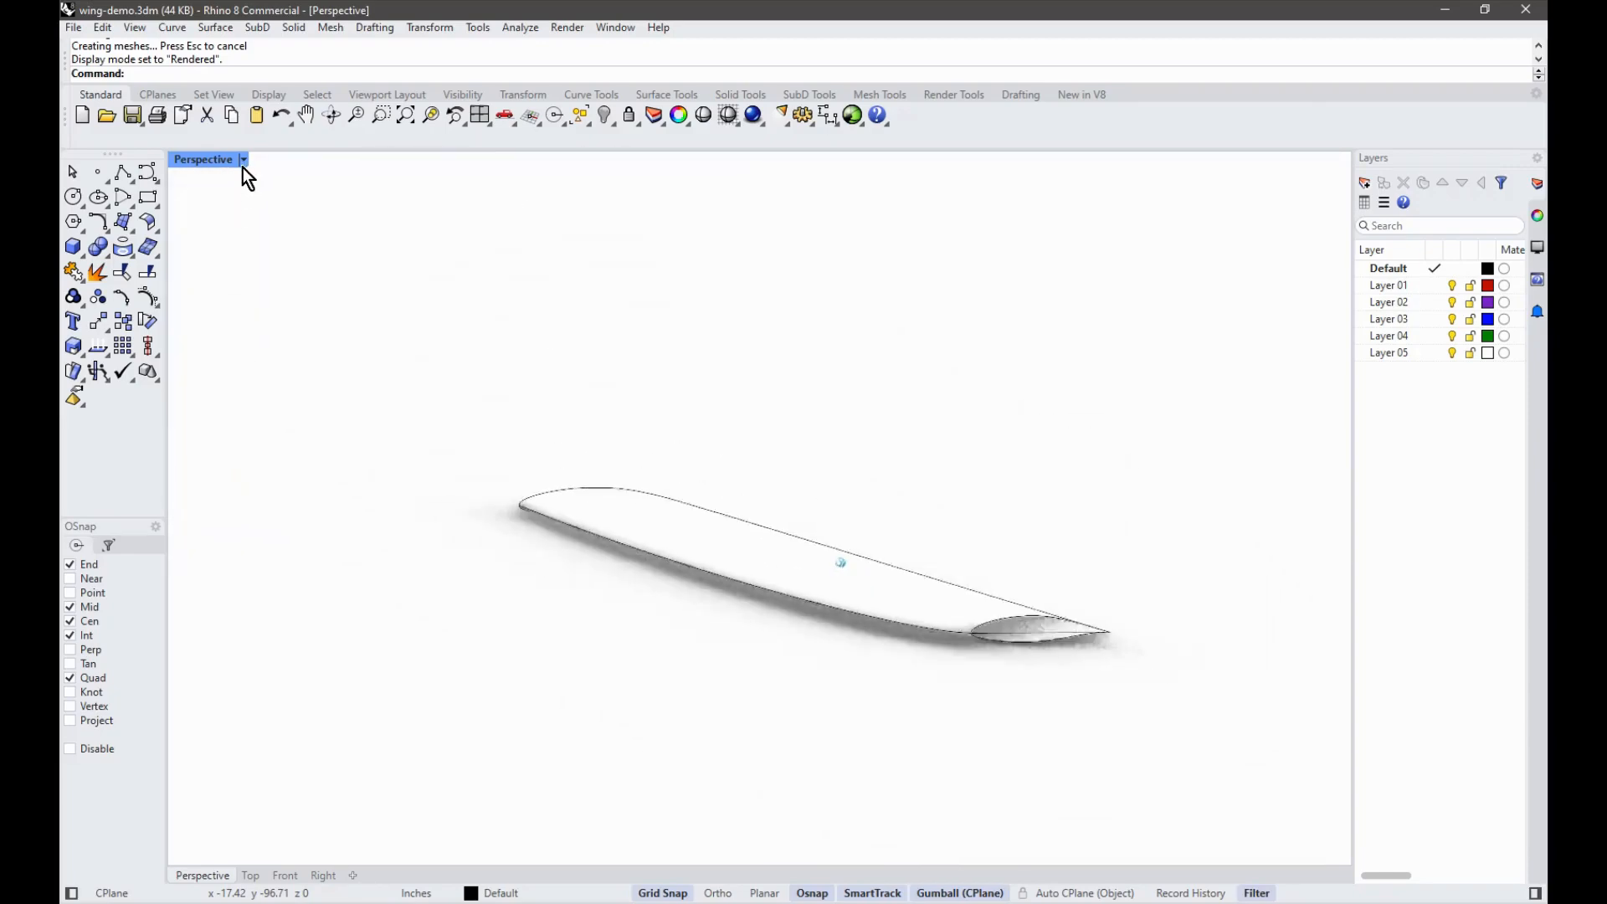
left_click(243, 163)
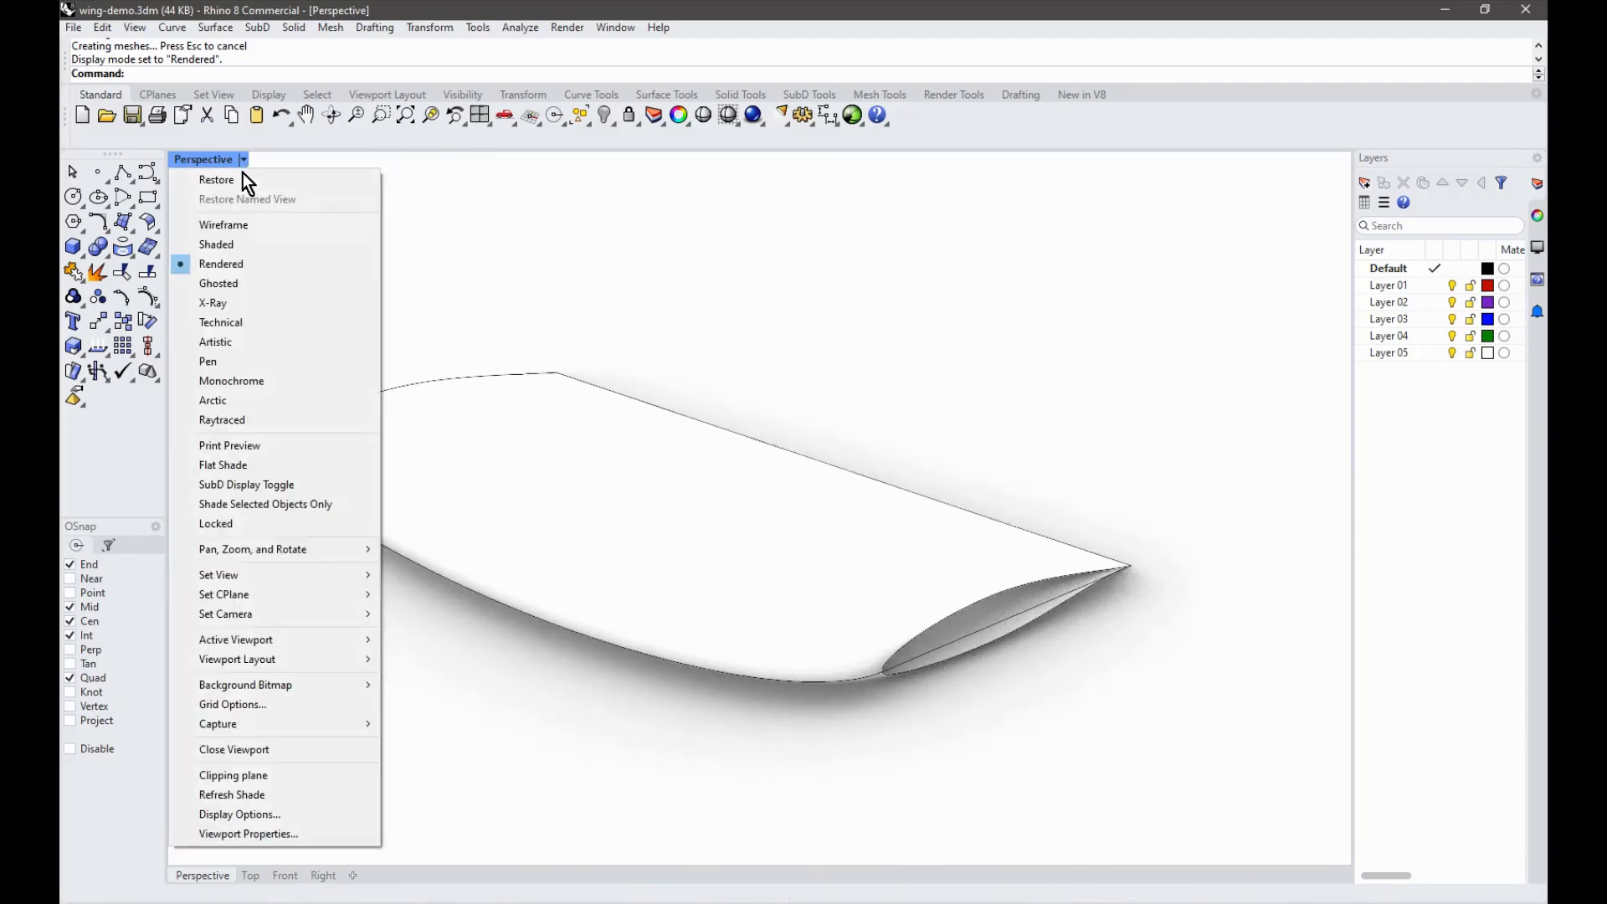
left_click(215, 246)
Step: Delete the wing's upper and lower skin surfaces and both tip airfoil curves, keeping the planform outline and root airfoil
left_click(808, 663)
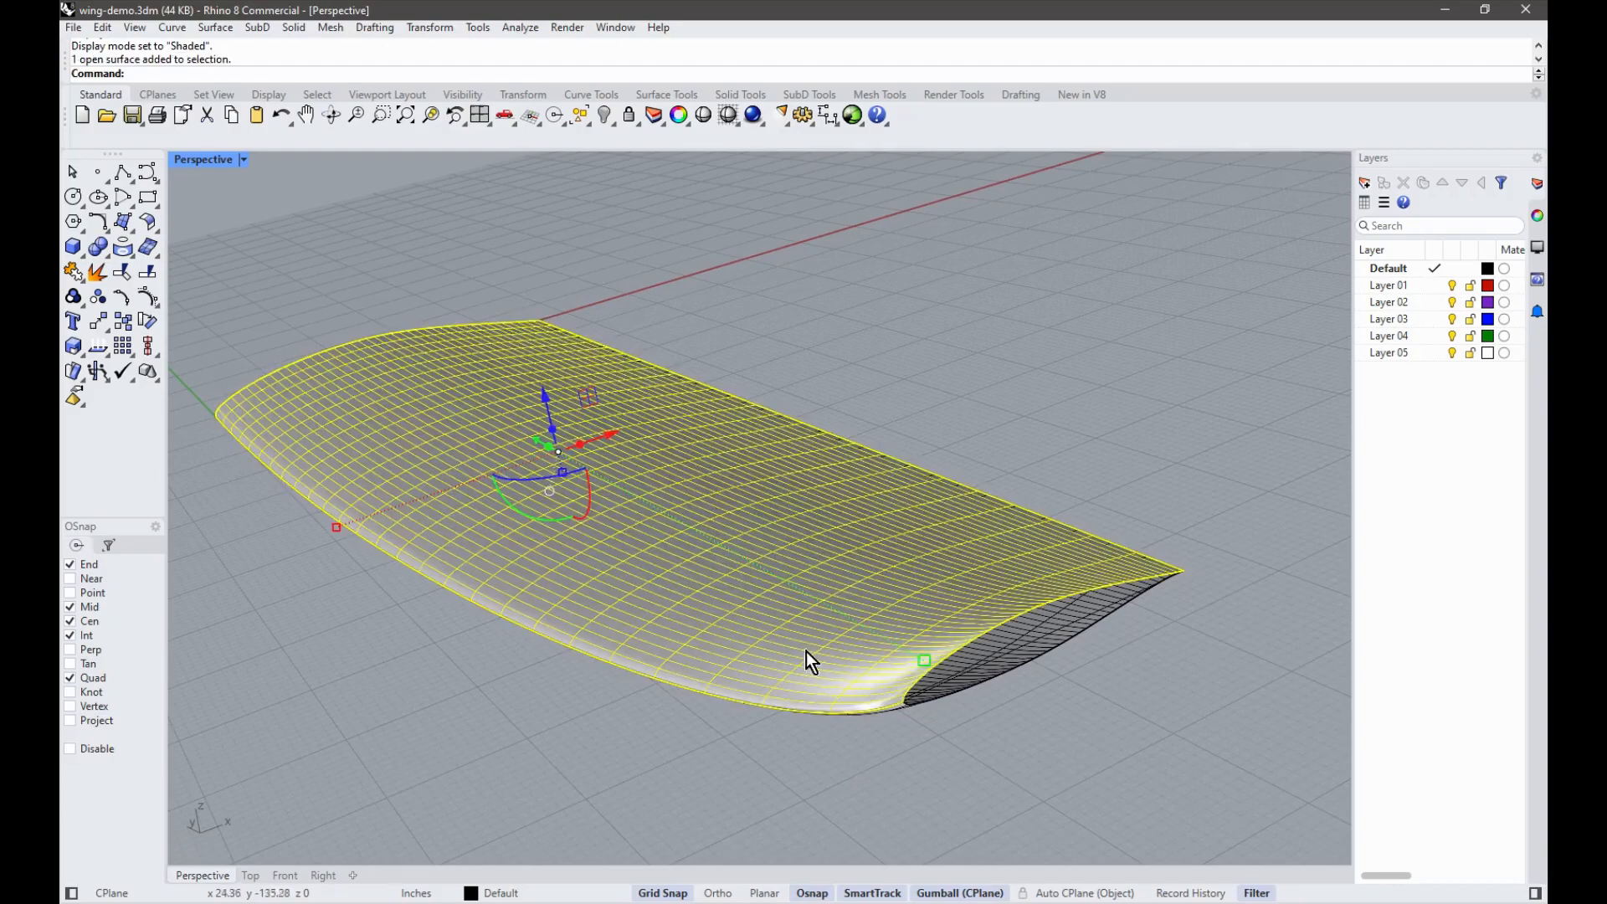
key("Delete")
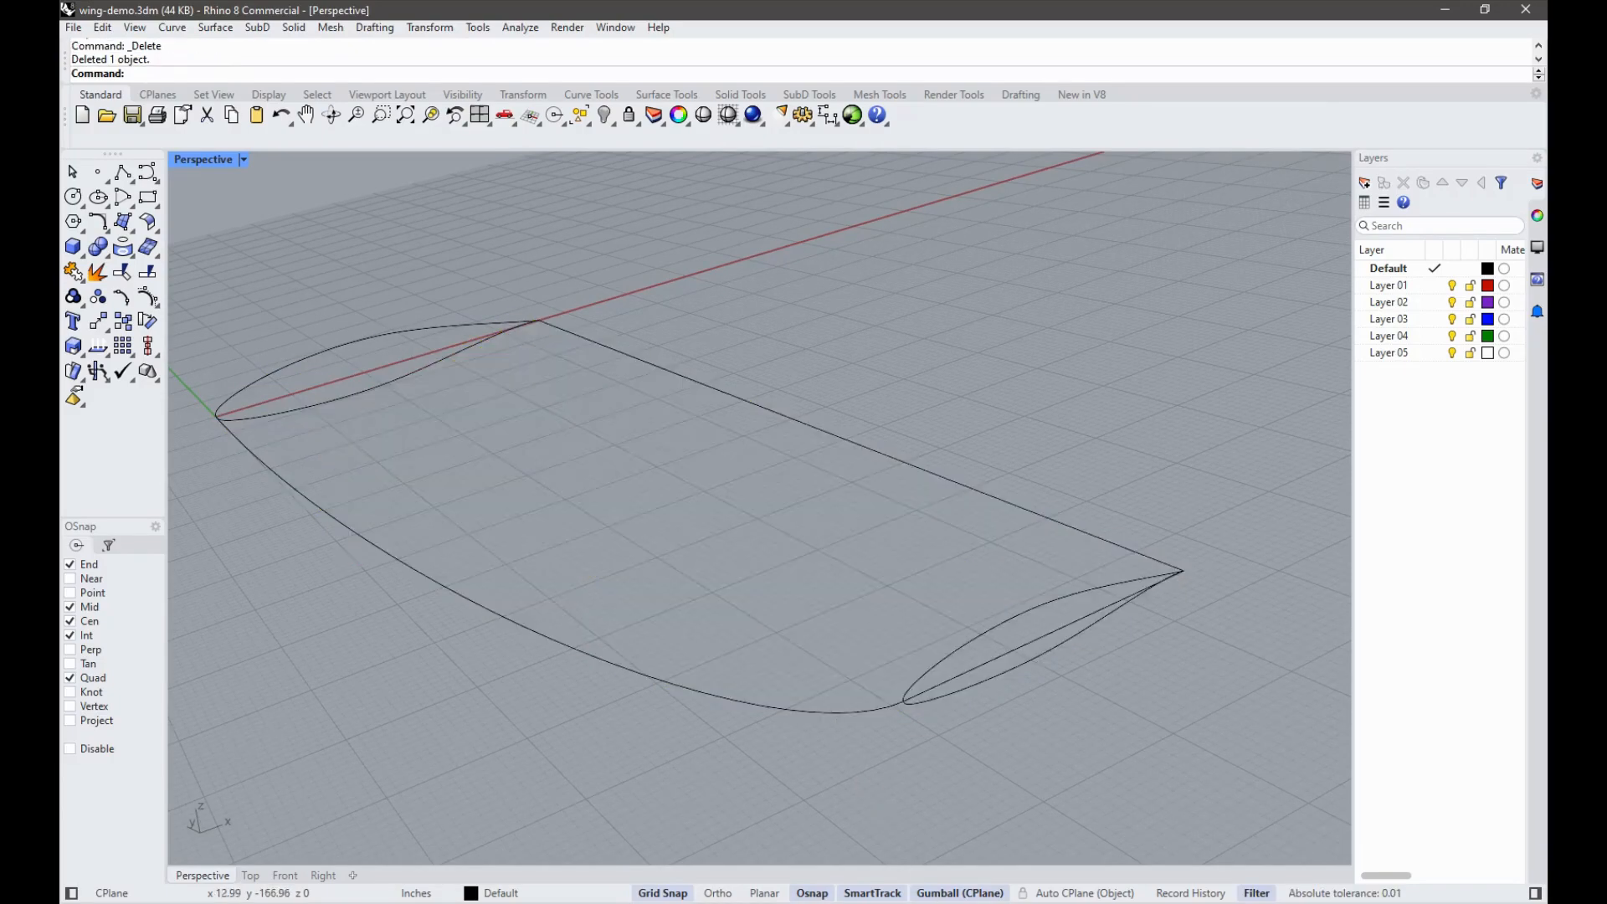
left_click(964, 701)
key("Delete")
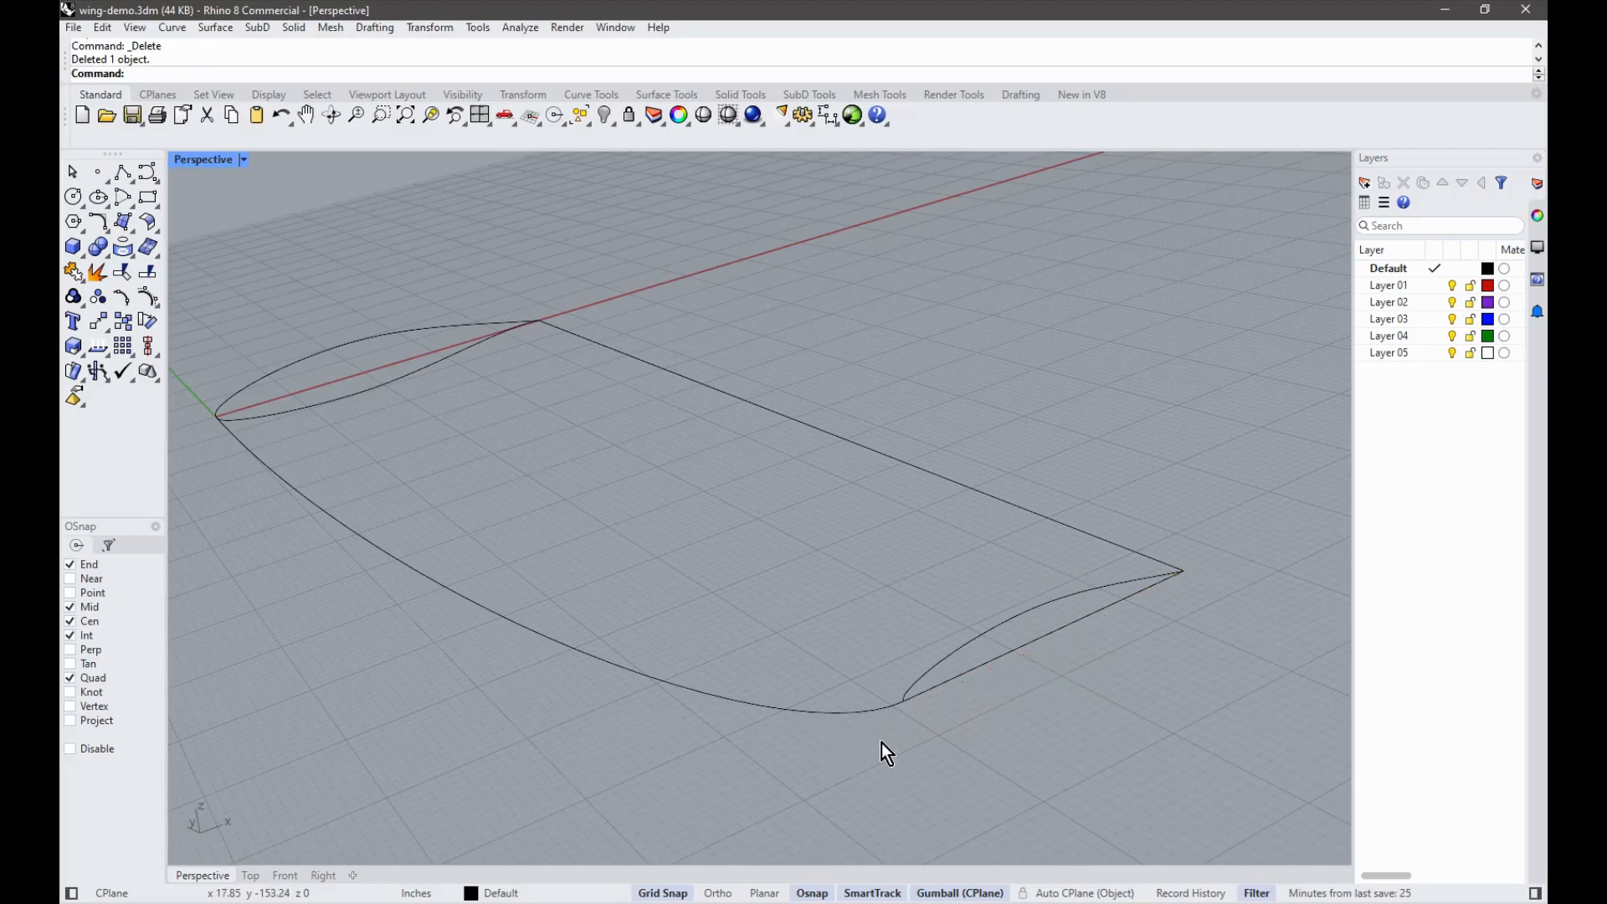
left_click(957, 663)
key("Delete")
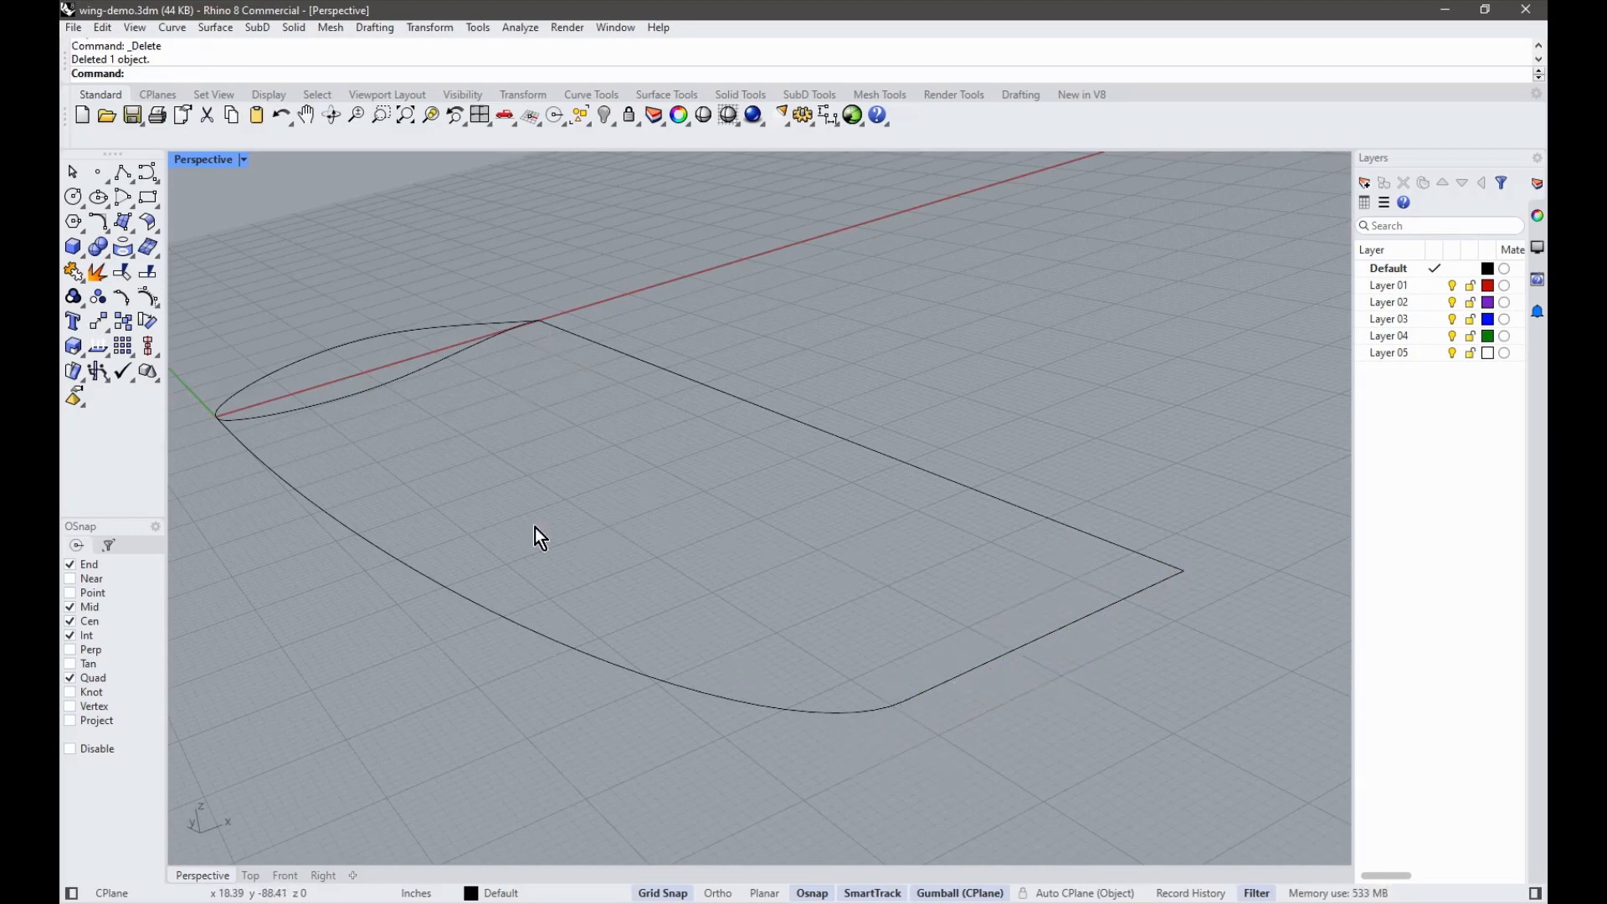
Step: Switch to the PDAS 6-series page in the browser, go to section 63-618, and select all coordinates in its NACA Section 63-618 table
scroll(912, 498, "down", 2)
scroll(912, 498, "up", 2)
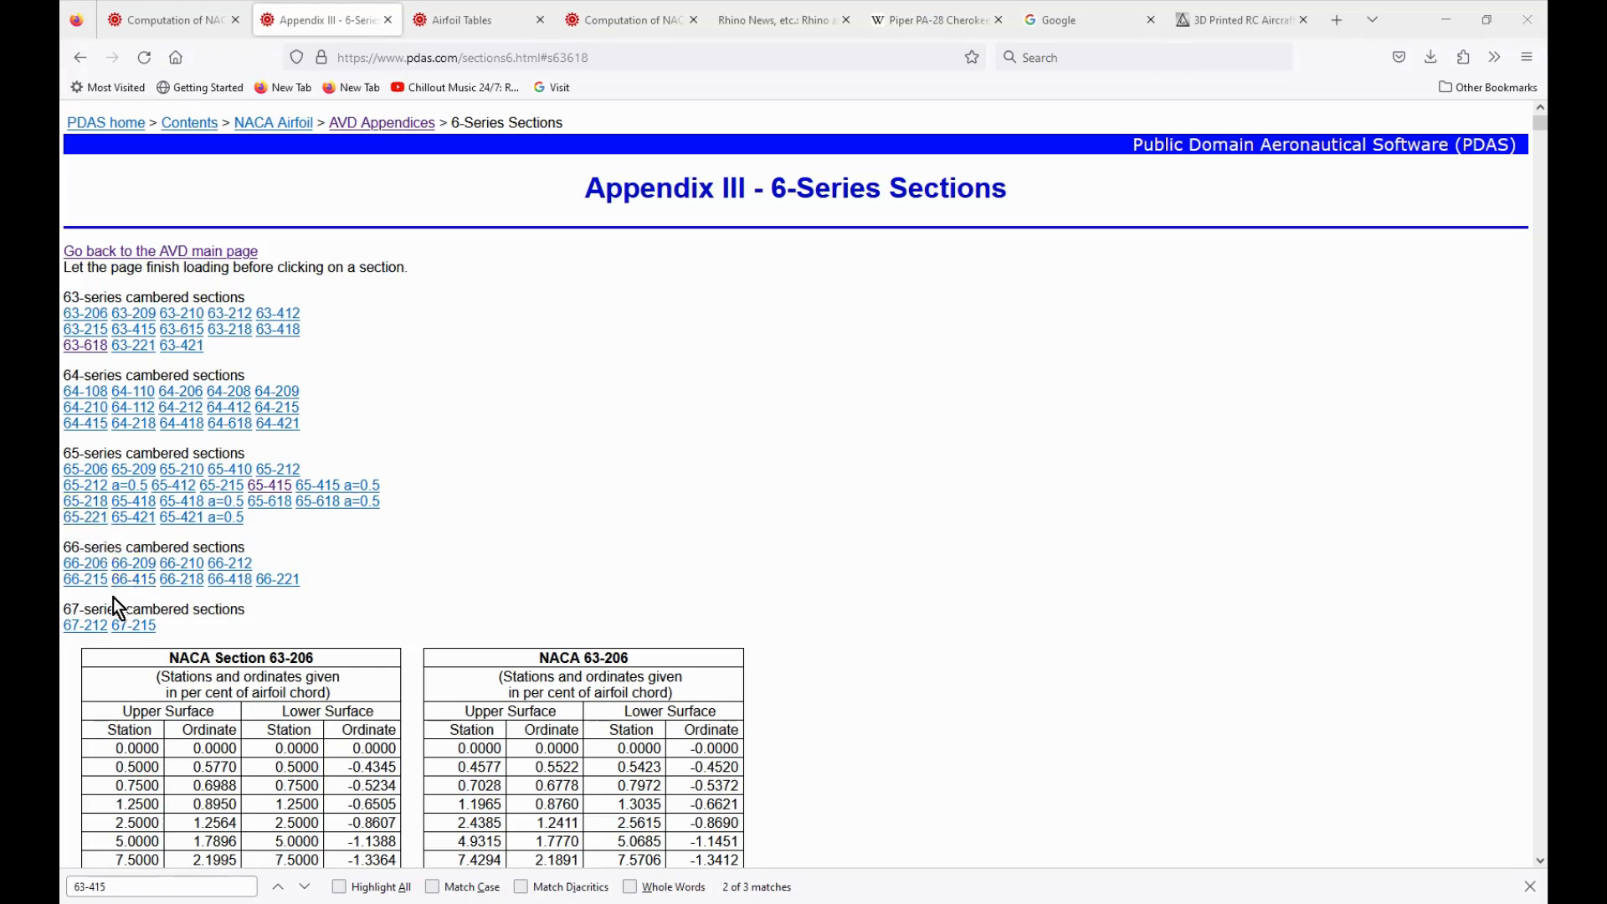
left_click(86, 347)
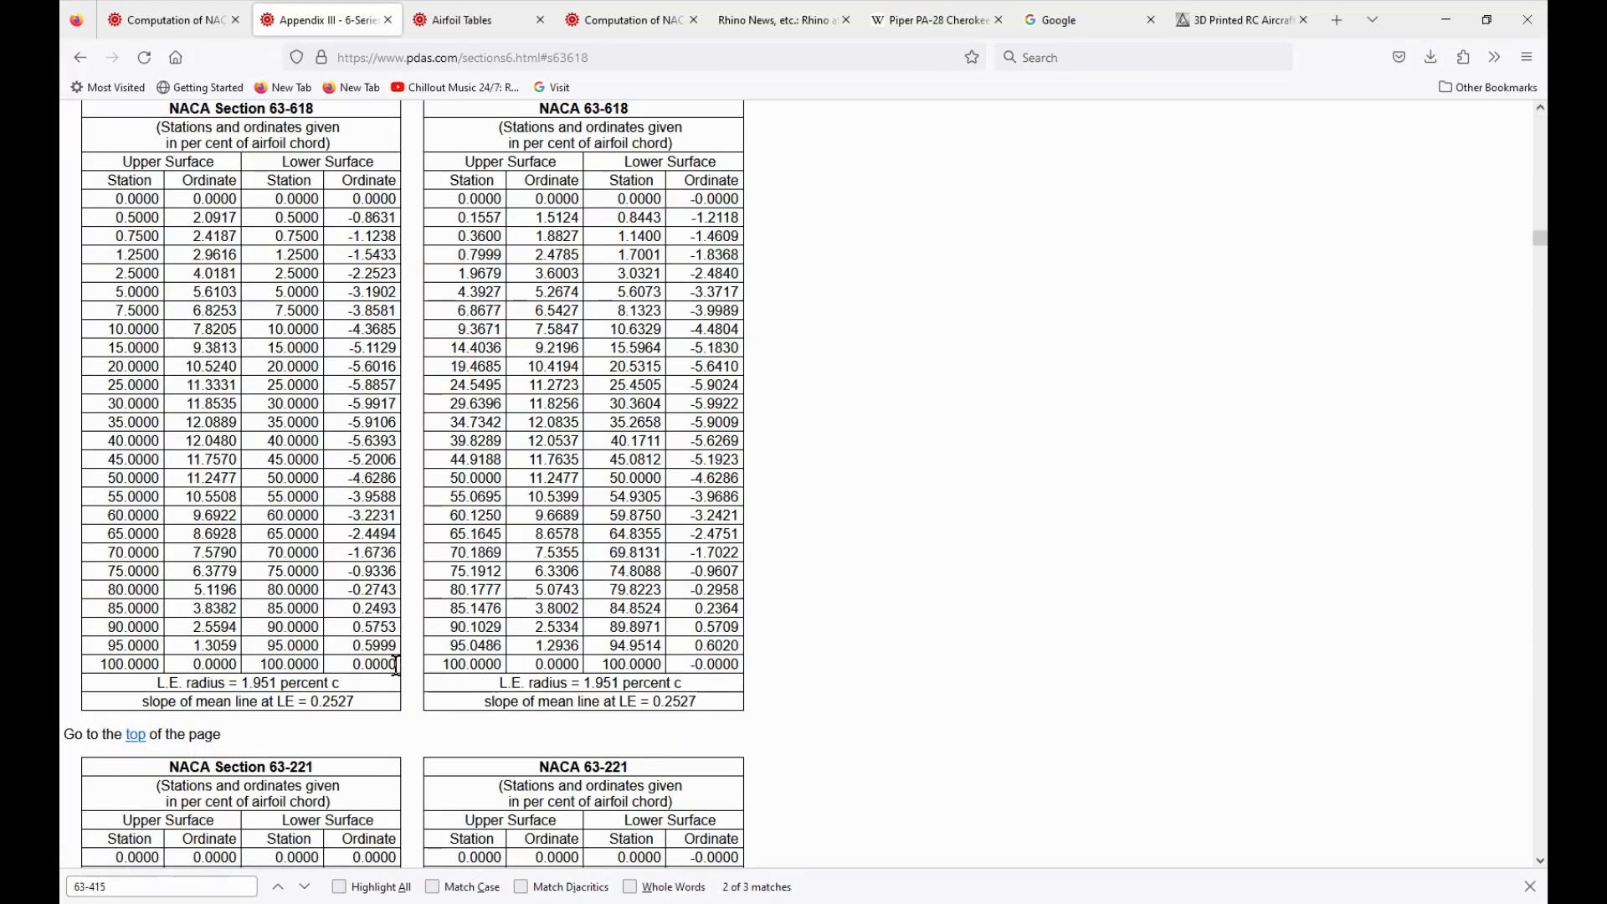
left_click_drag(401, 666, 77, 200)
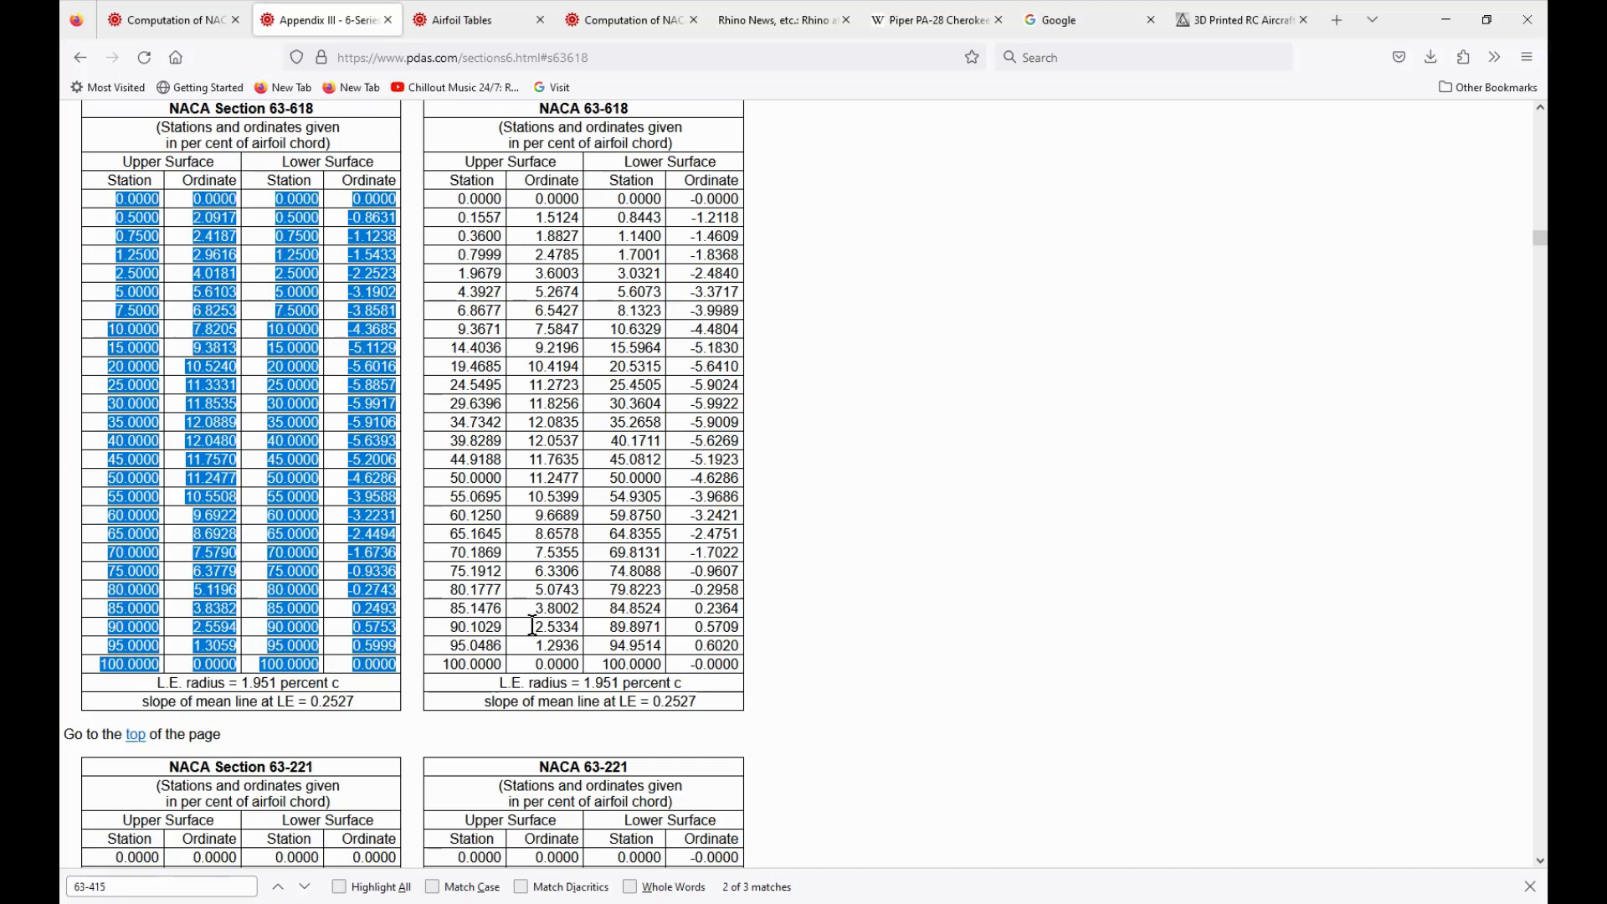
Step: Switch to the CSV-Airfoils workbook in Excel and clear all data from the sheet
key("alt+Tab")
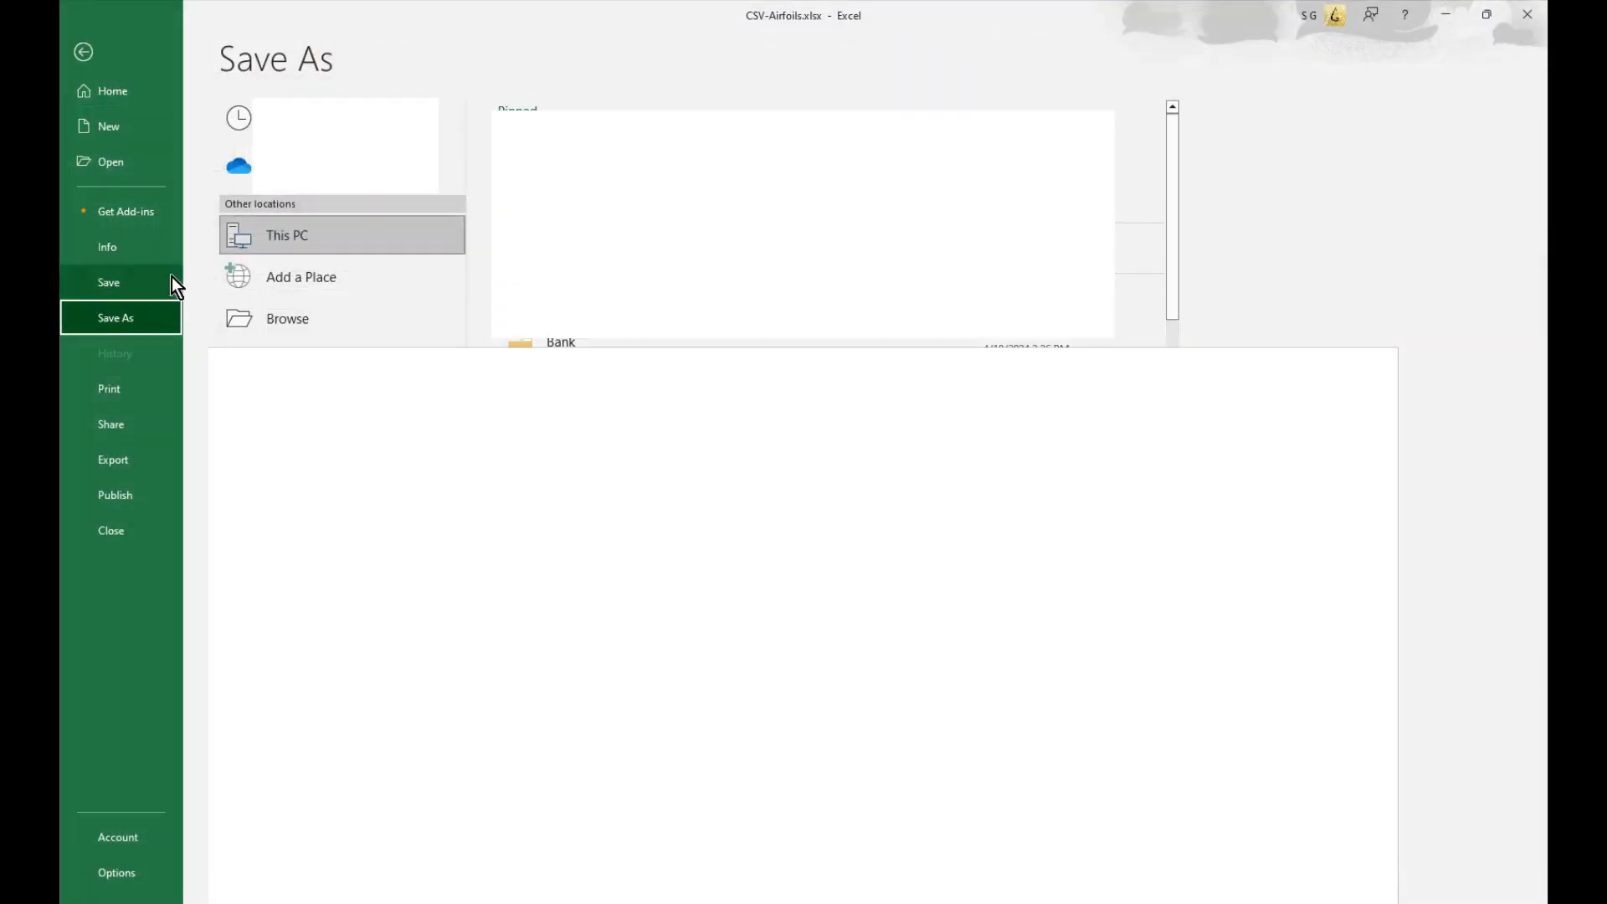
left_click(91, 43)
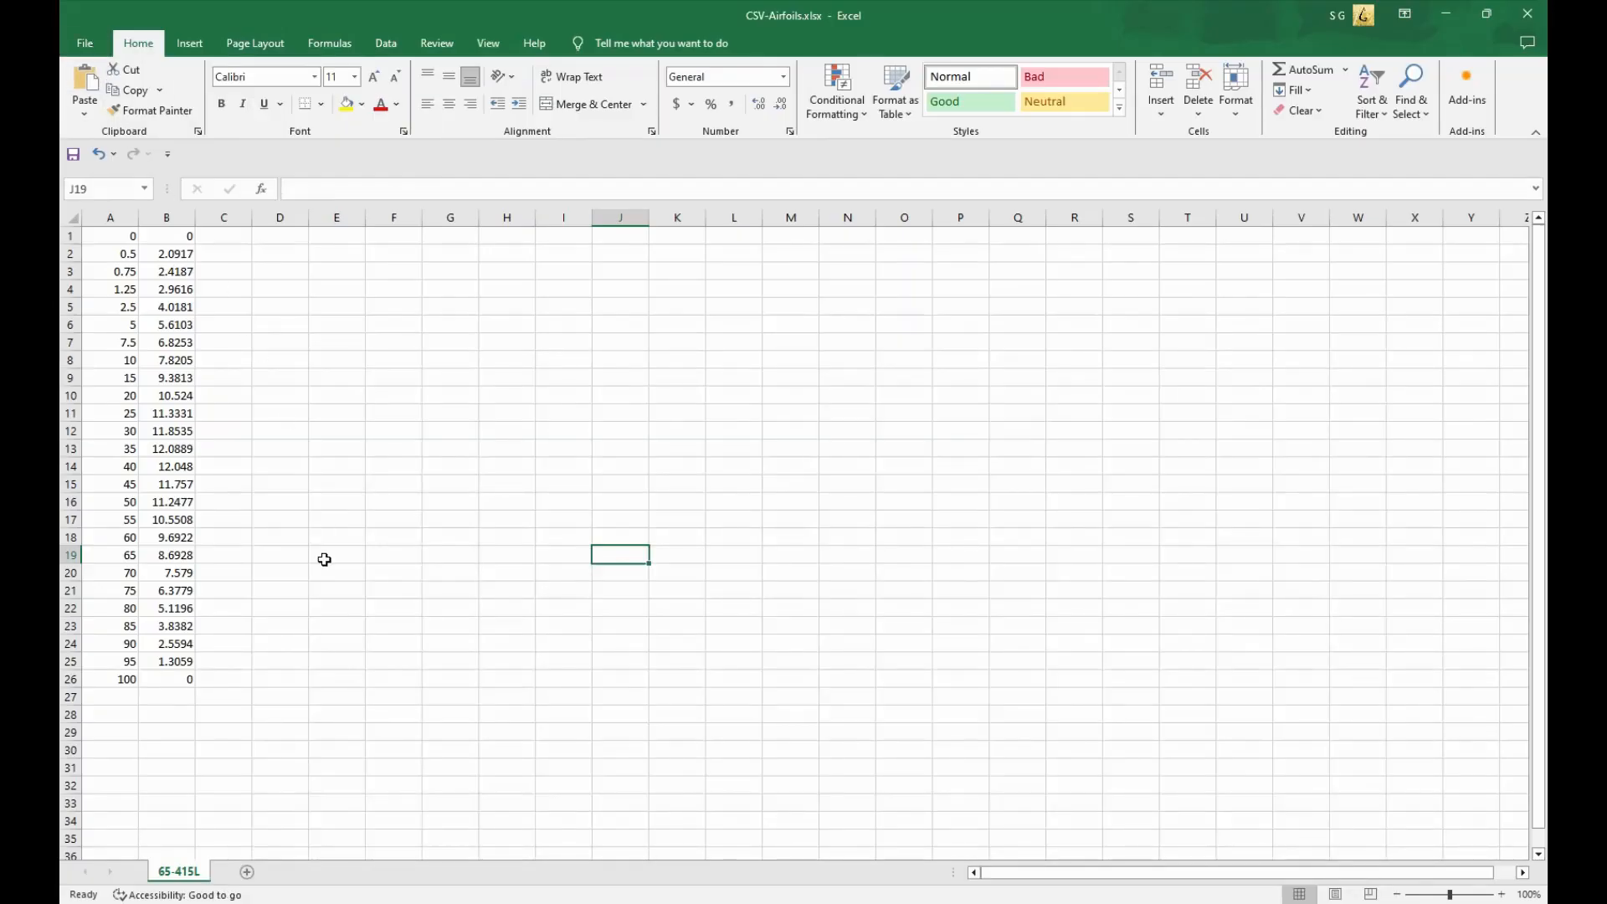
left_click(397, 660)
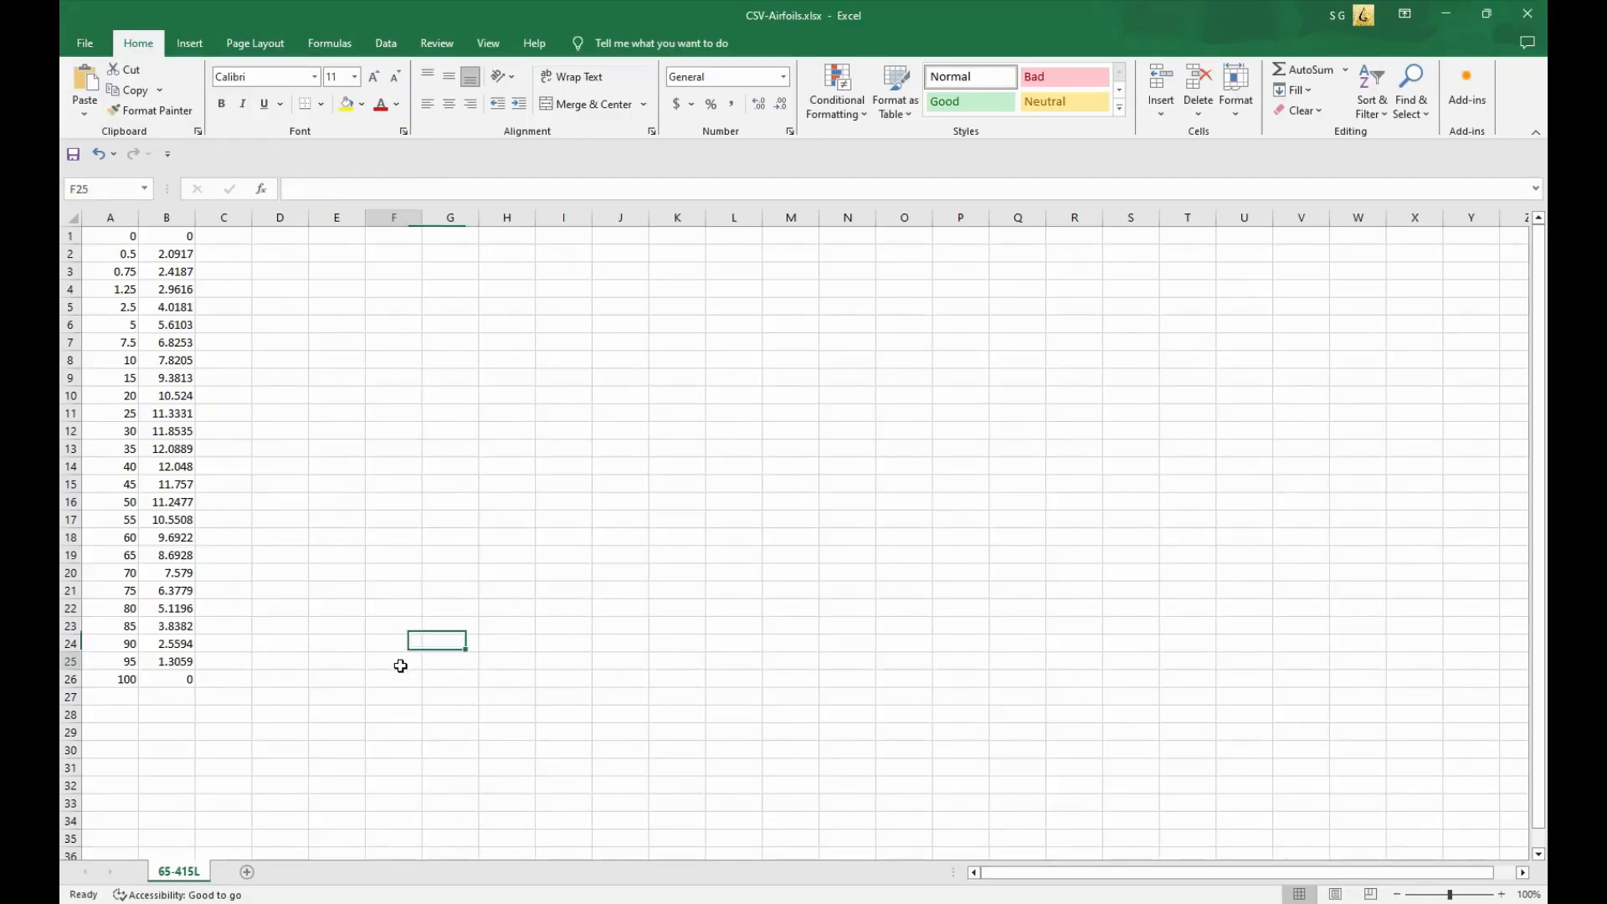
key("ctrl+a")
key("Delete")
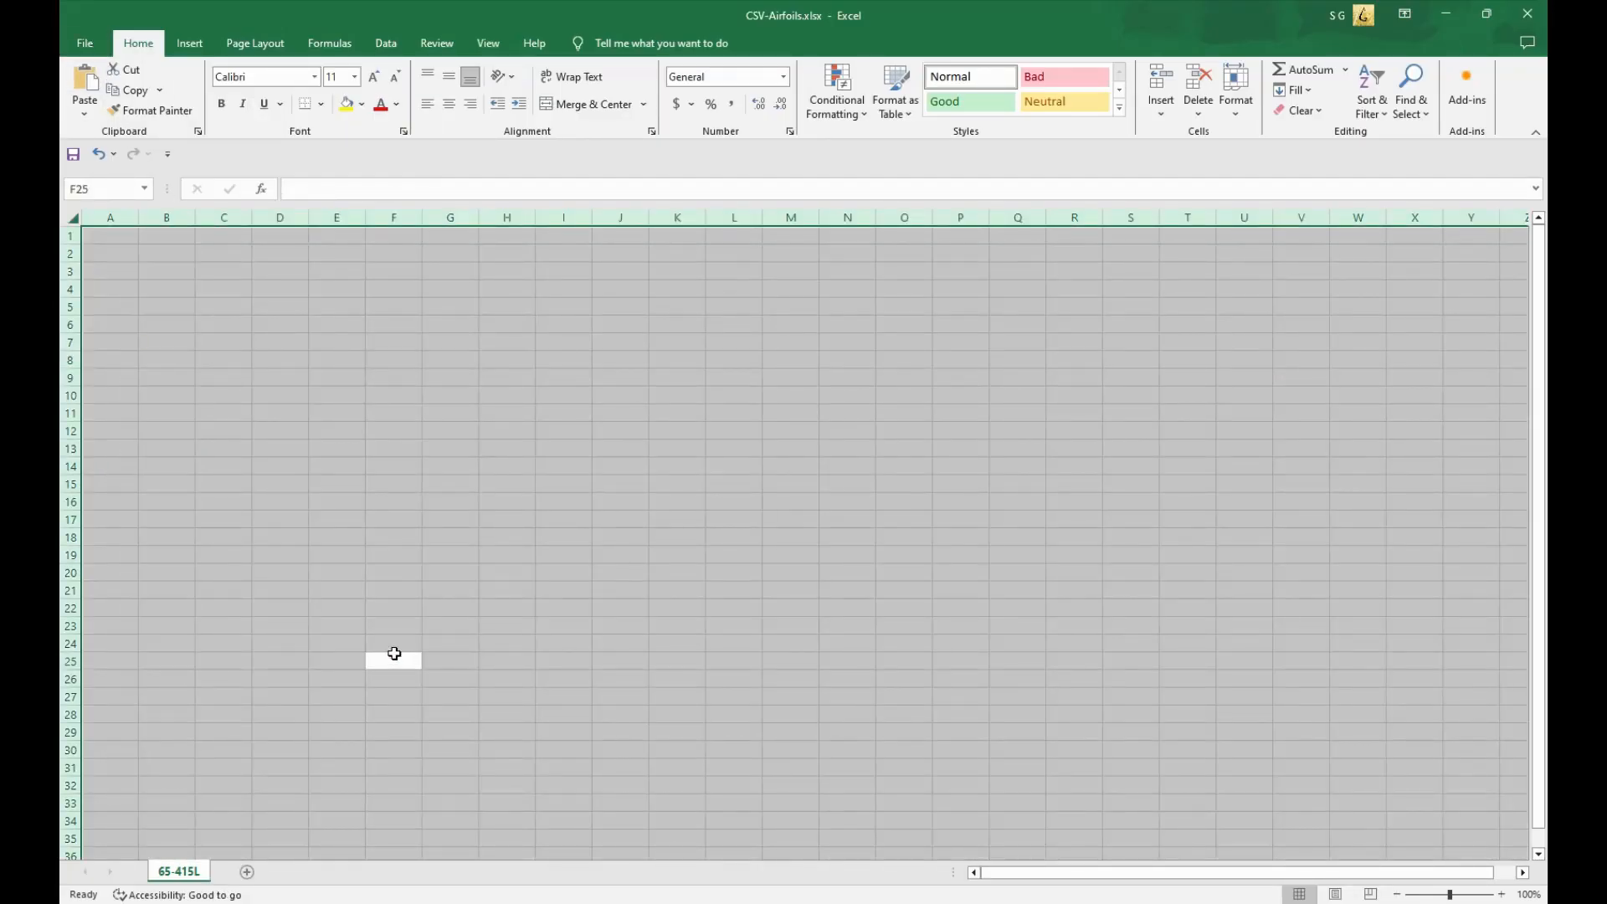
Step: Paste the copied NACA 63-618 station and ordinate table at A1, and clear the lower-surface data in columns C and D
left_click(276, 325)
left_click(97, 238)
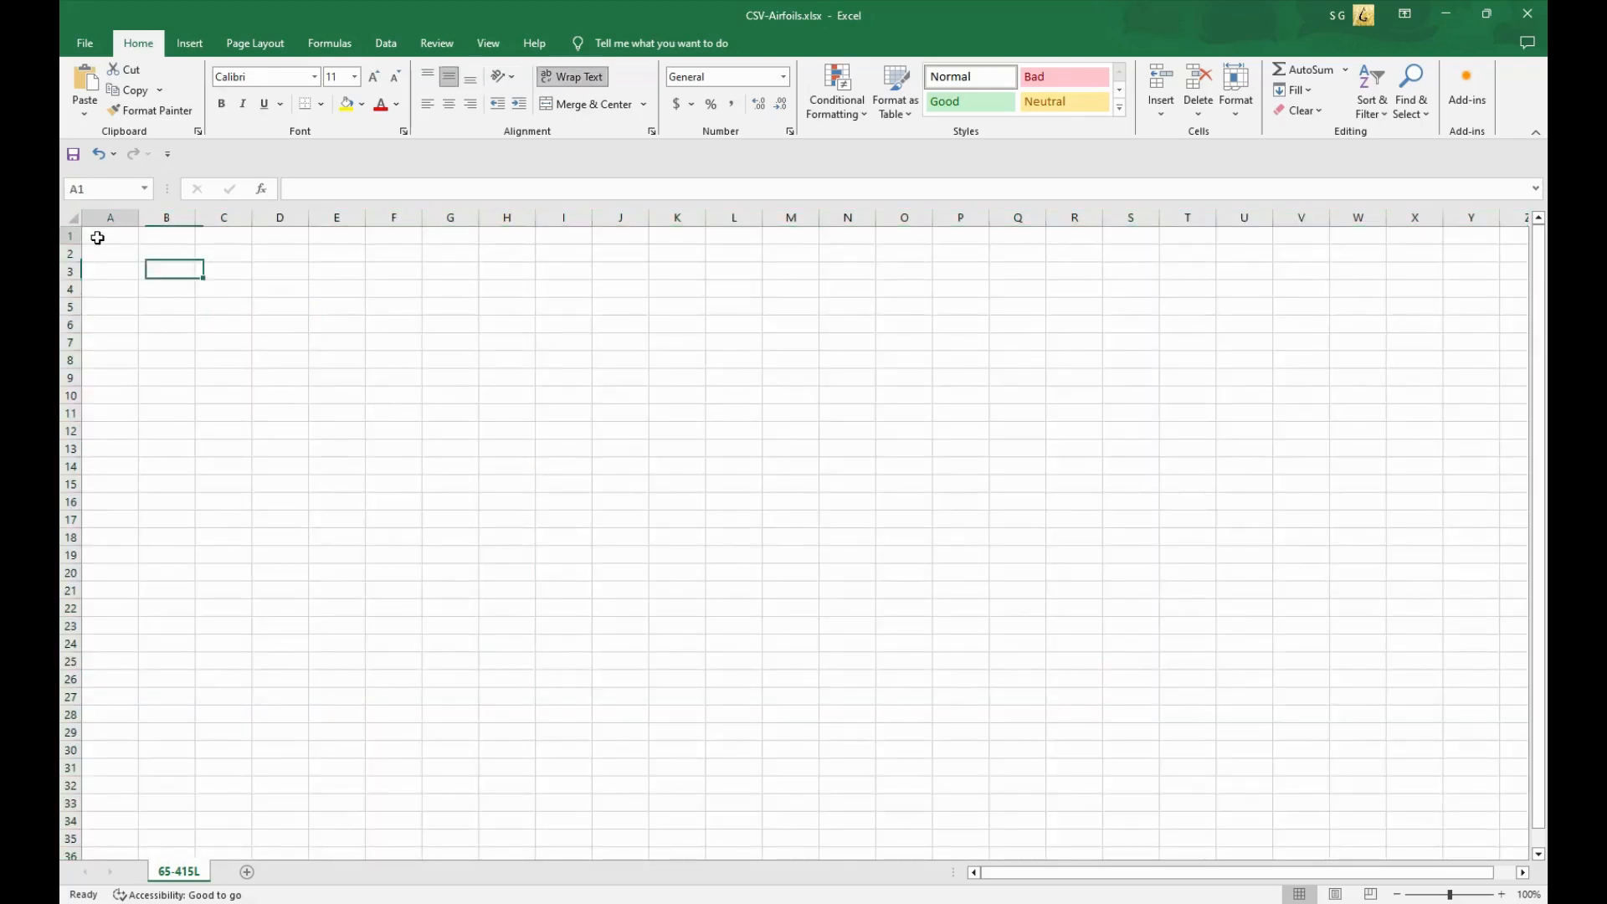
type("0\t0\t0\t0 0.5\t2.0917\t0.5\t-0.8631 0.75\t2.4187\t0.75\t-1.1238 1.25\t2.9616\t1.25\t-1.5433 2.5\t4.0181\t2.5\t-2.2523 5\t5.6103\t5\t-3.1902 7.5\t6.8253\t7.5\t-3.8581 10\t7.8205\t10\t-4.3685 15\t9.3813\t15\t-5.1129 20\t10.524\t20\t-5.6016 25\t11.3331\t25\t-5.8857 30\t11.8535\t30\t-5.9917 35\t12.0889\t35\t-5.9106 40\t12.048\t40\t-5.6393 45\t11.757\t45\t-5.2006 50\t11.2477\t50\t-4.6286 55\t10.5508\t55\t-3.9588 60\t9.6922\t60\t-3.2231 65\t8.6928\t65\t-2.4494 70\t7.579\t70\t-1.6736 75\t6.3779\t75\t-0.9336 80\t5.1196\t80\t-0.2743 85\t3.8382\t85\t0.2493 90\t2.5594\t90\t0.5753 95\t1.3059\t95\t0.5999 100\t0\t100\t0")
left_click_drag(533, 540, 537, 542)
left_click_drag(305, 701, 197, 237)
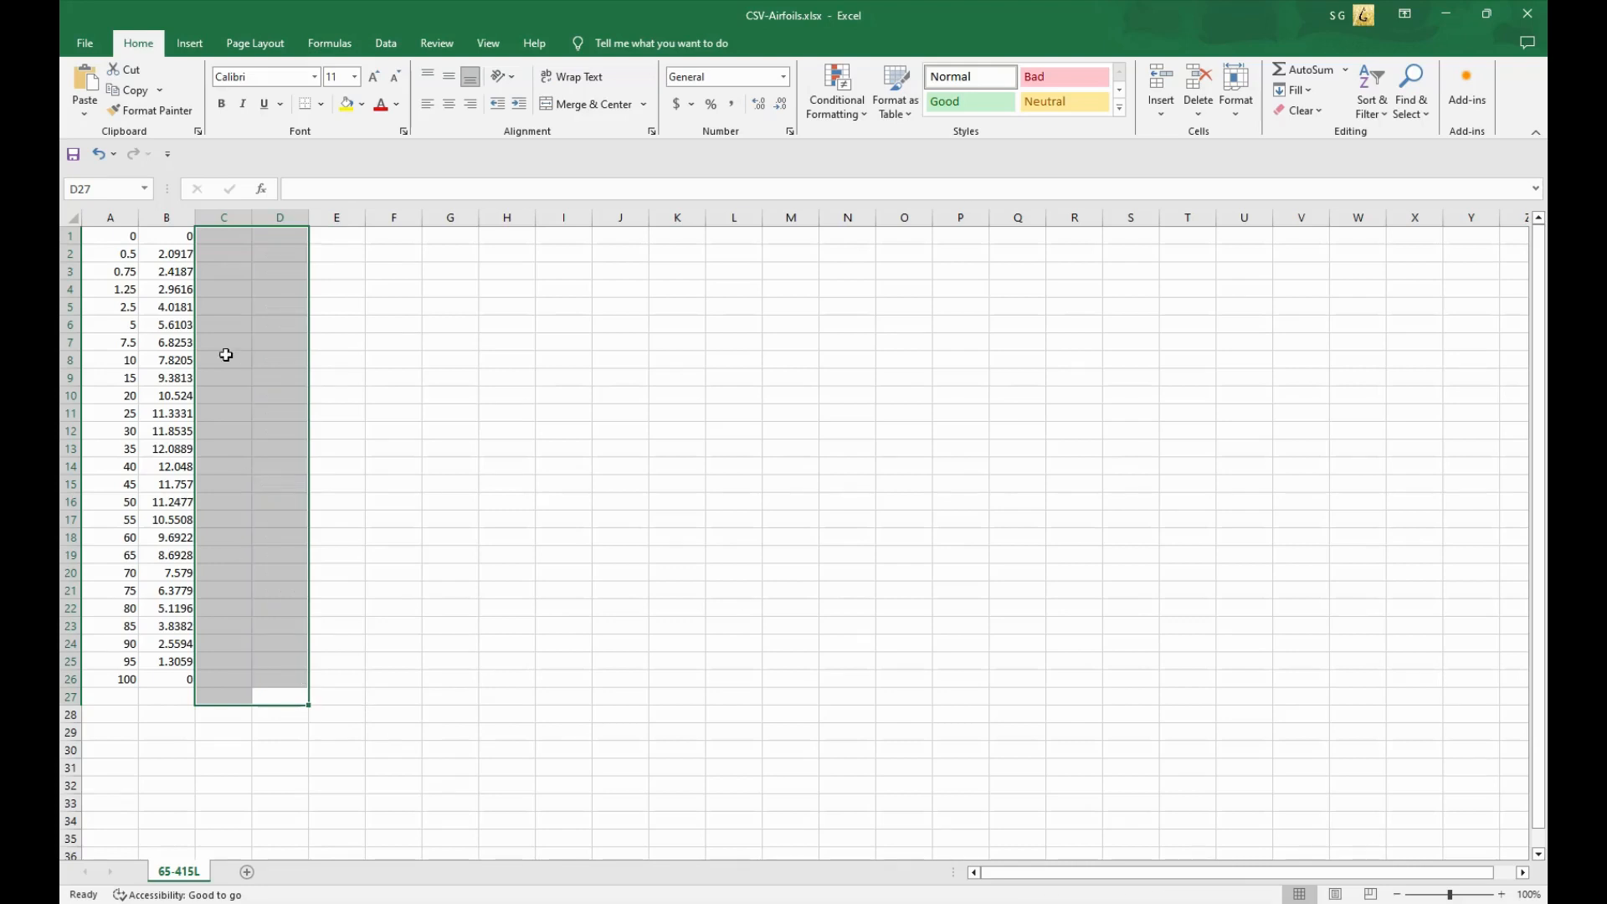
Step: Save the upper-surface coordinates in the Wing folder as 63-618U.csv in CSV UTF-8 (Comma delimited) format
left_click(85, 43)
left_click(114, 319)
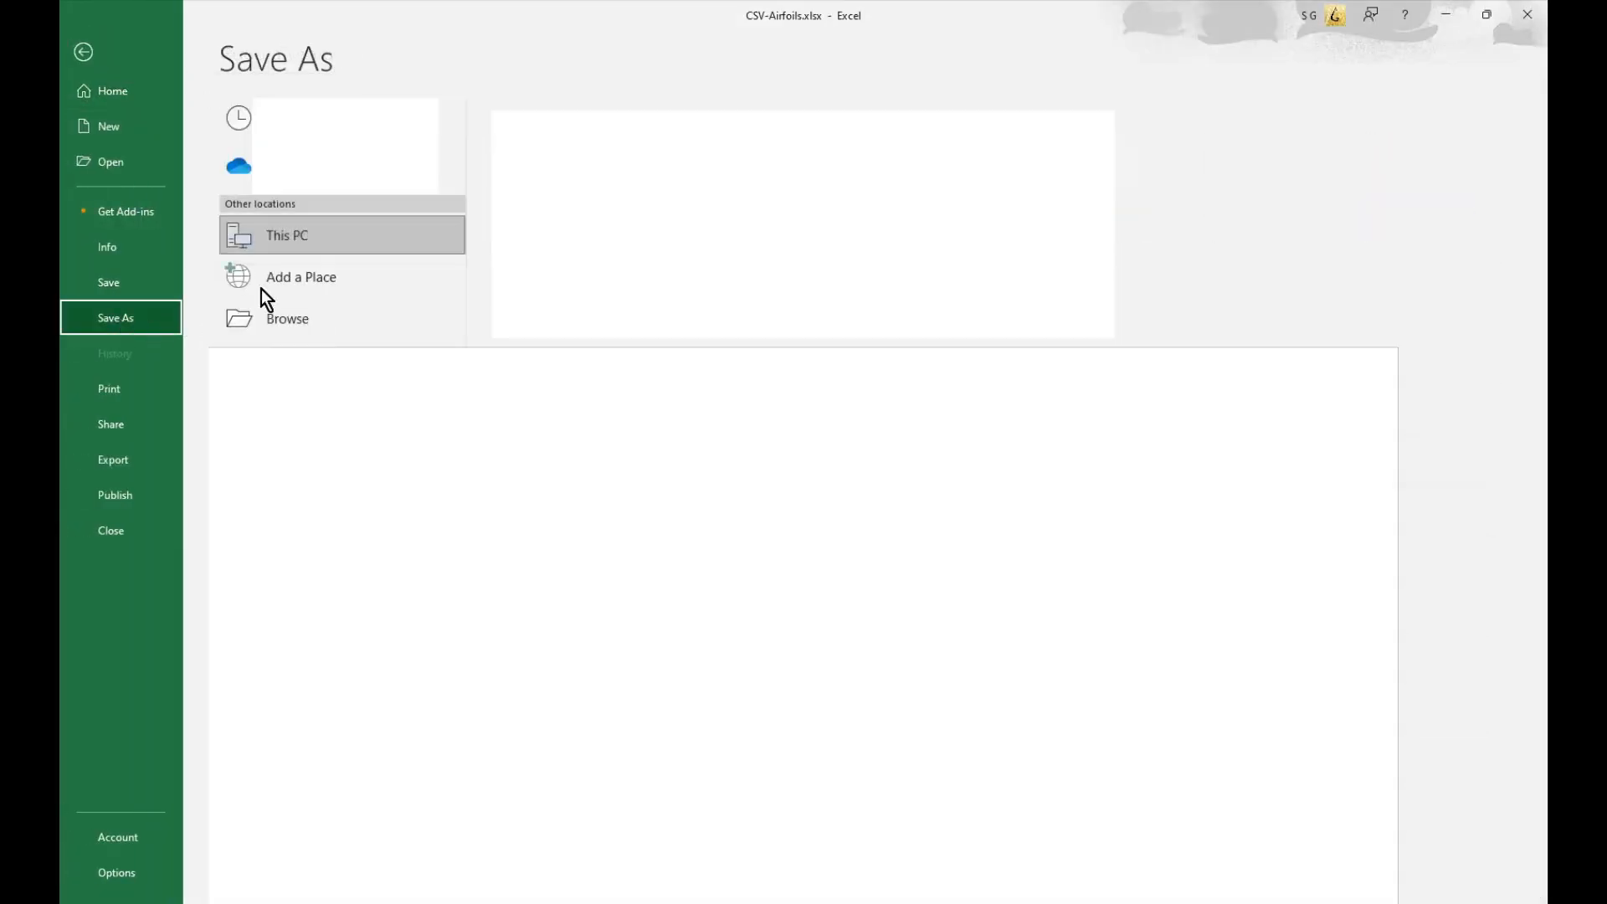
left_click(390, 319)
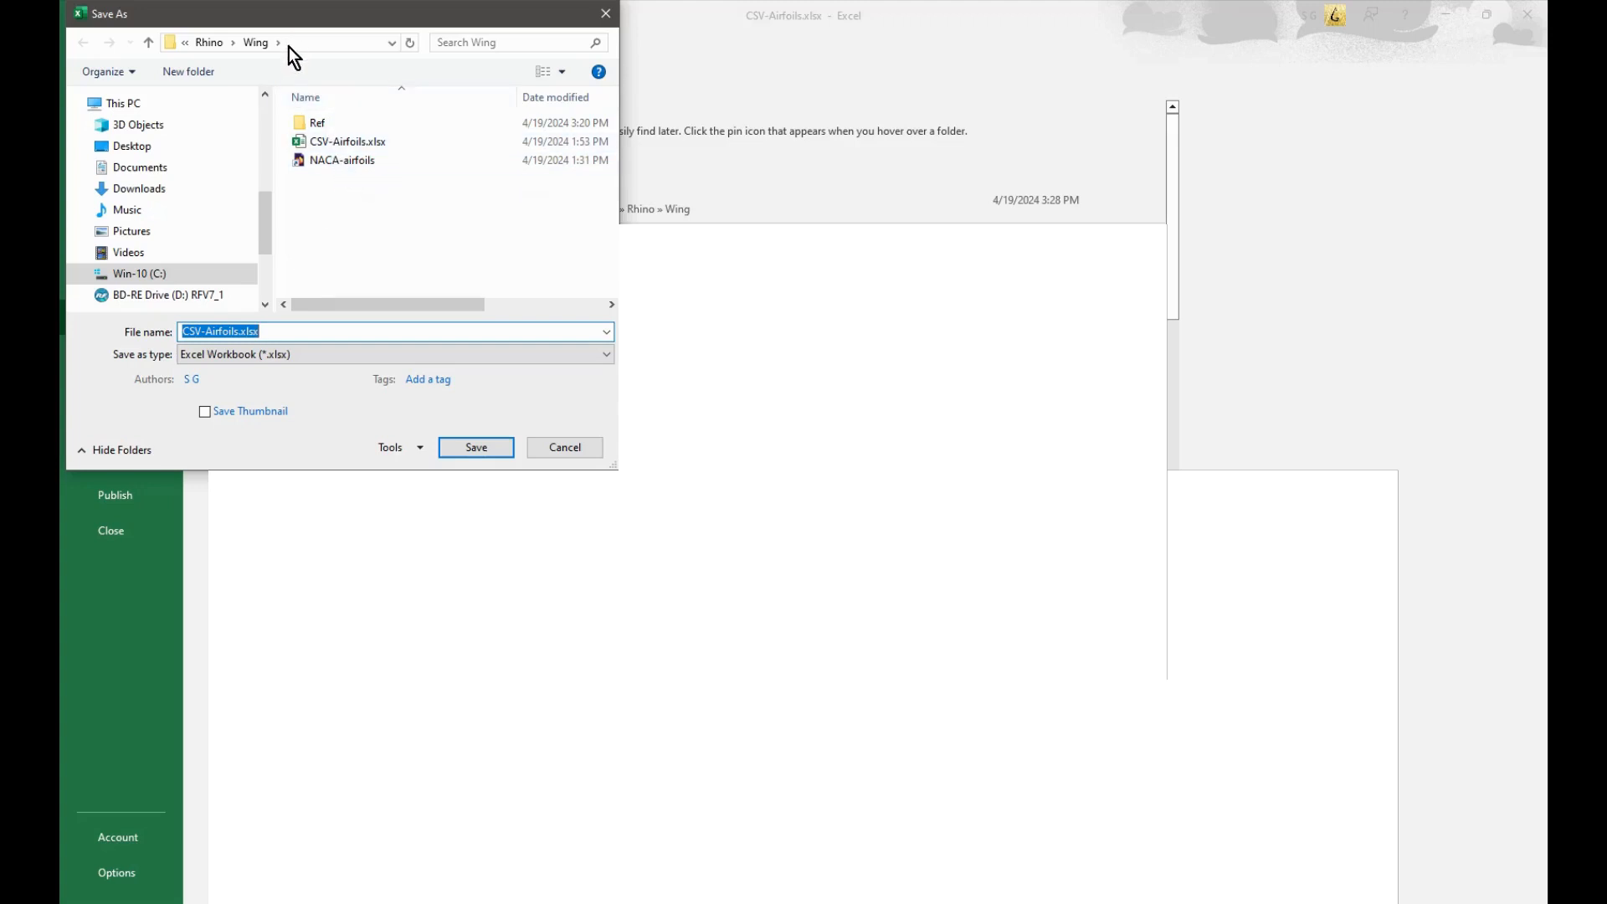
left_click(285, 350)
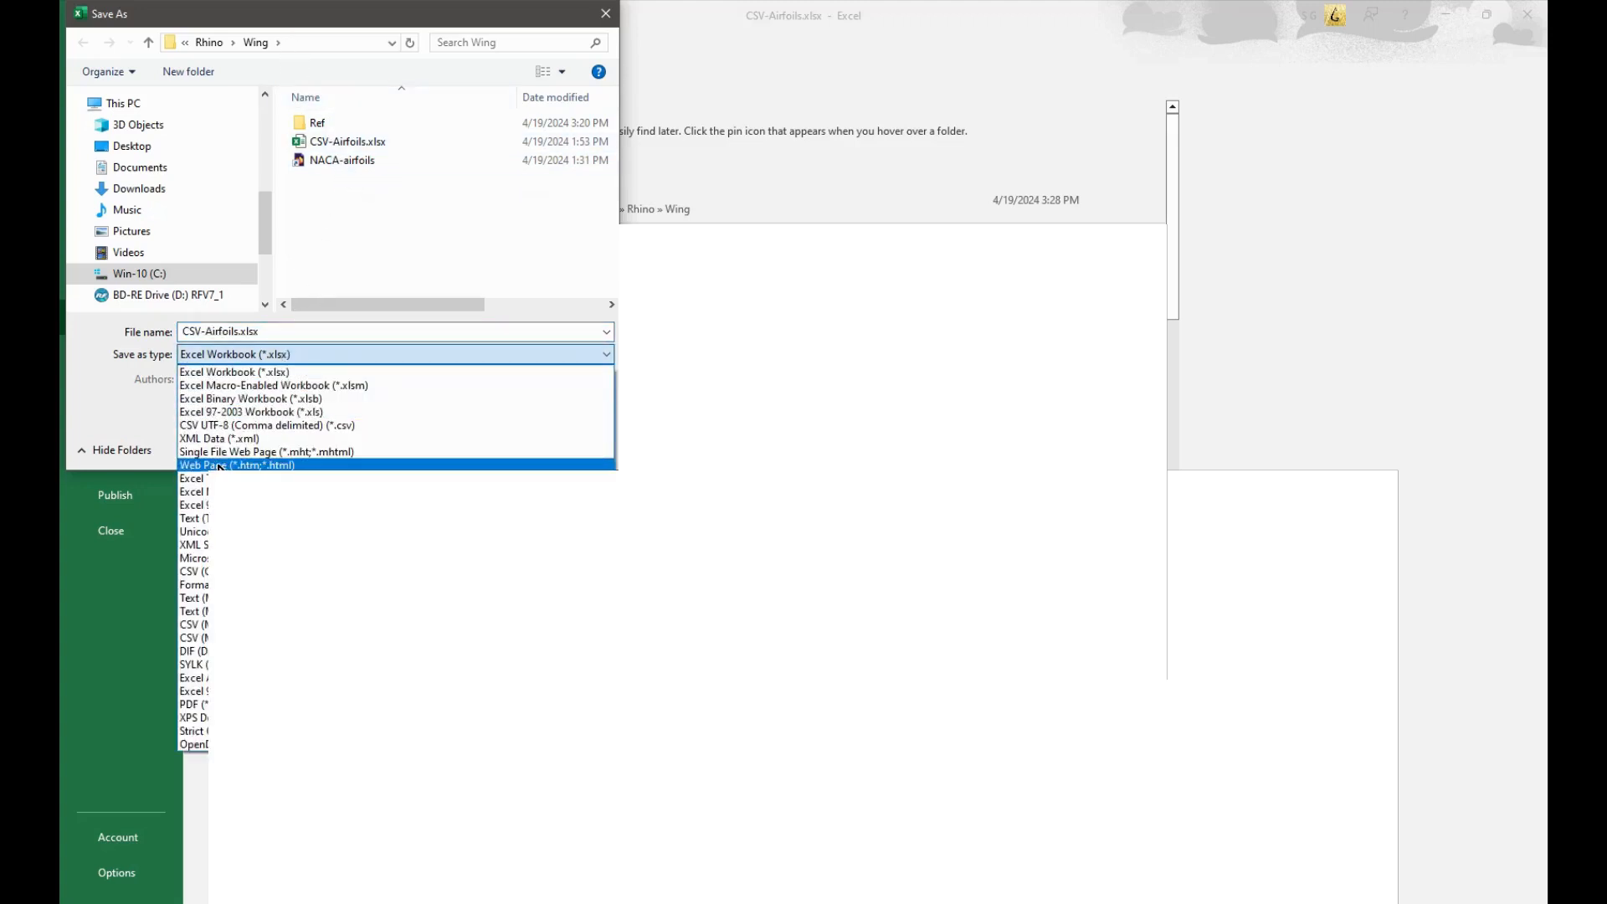
left_click(219, 427)
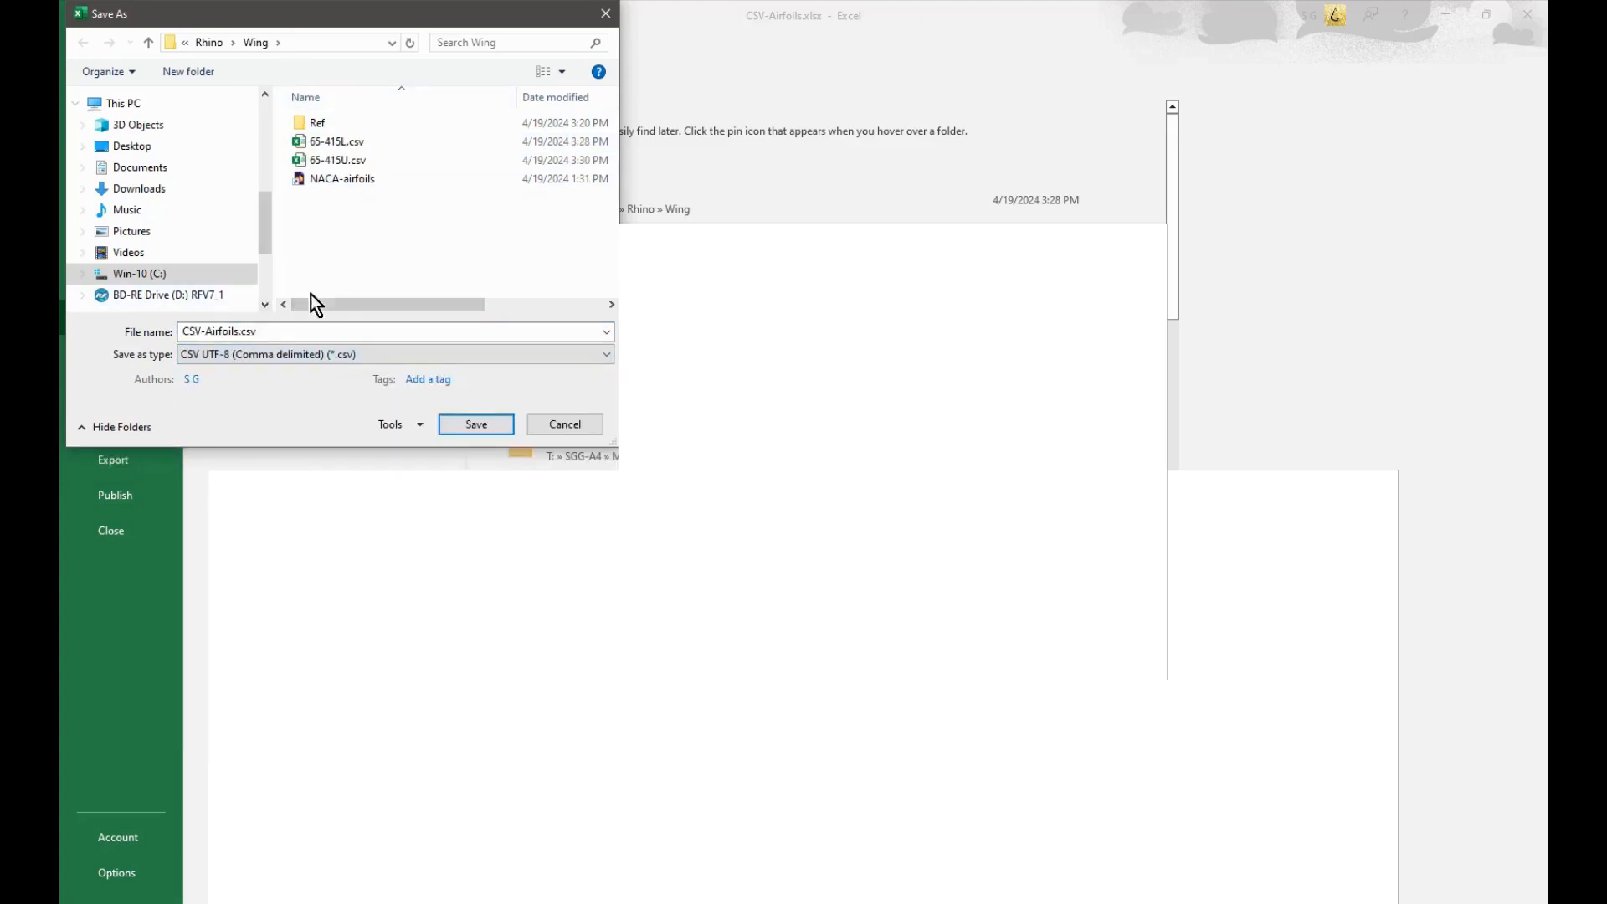
left_click(339, 159)
left_click(216, 329)
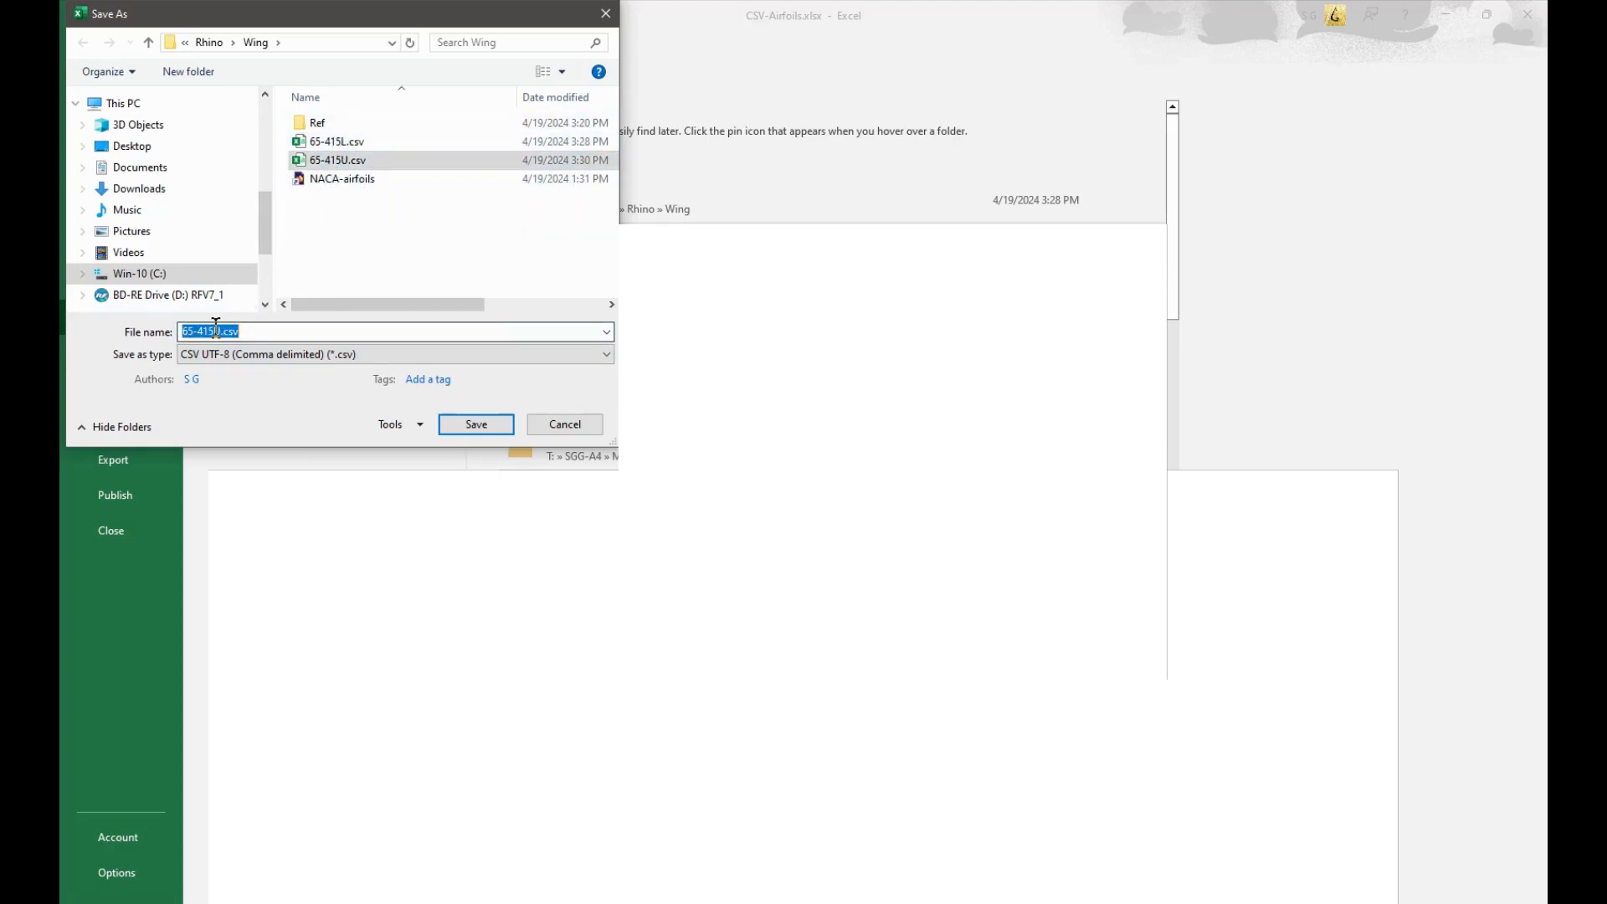
key("Left")
key("Right")
key("Delete")
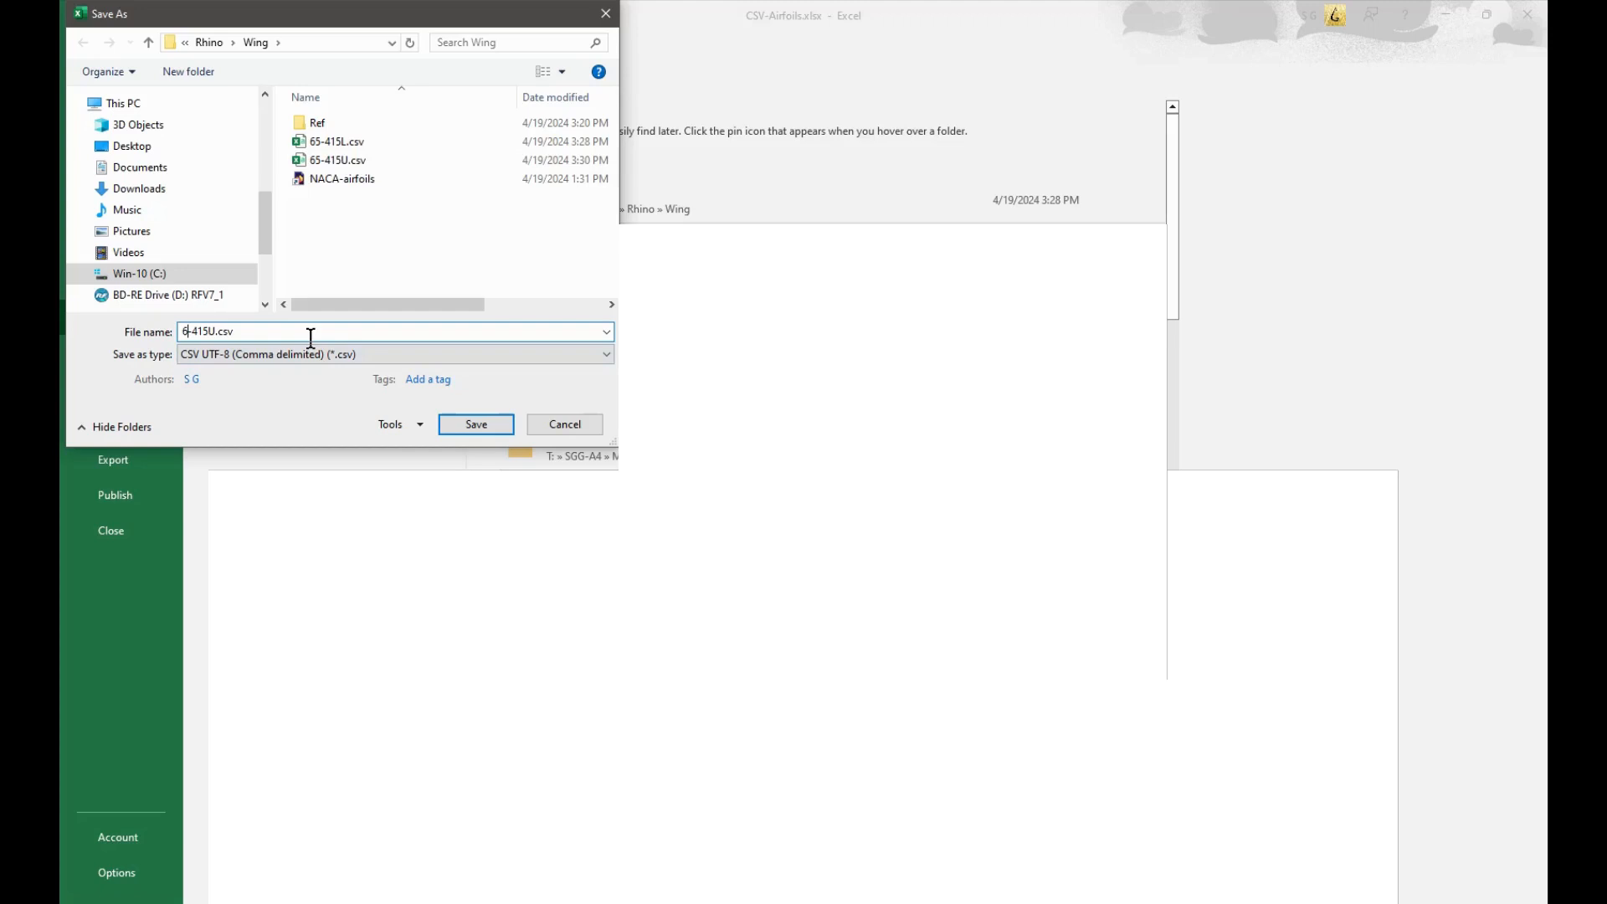
type("3")
left_click(506, 430)
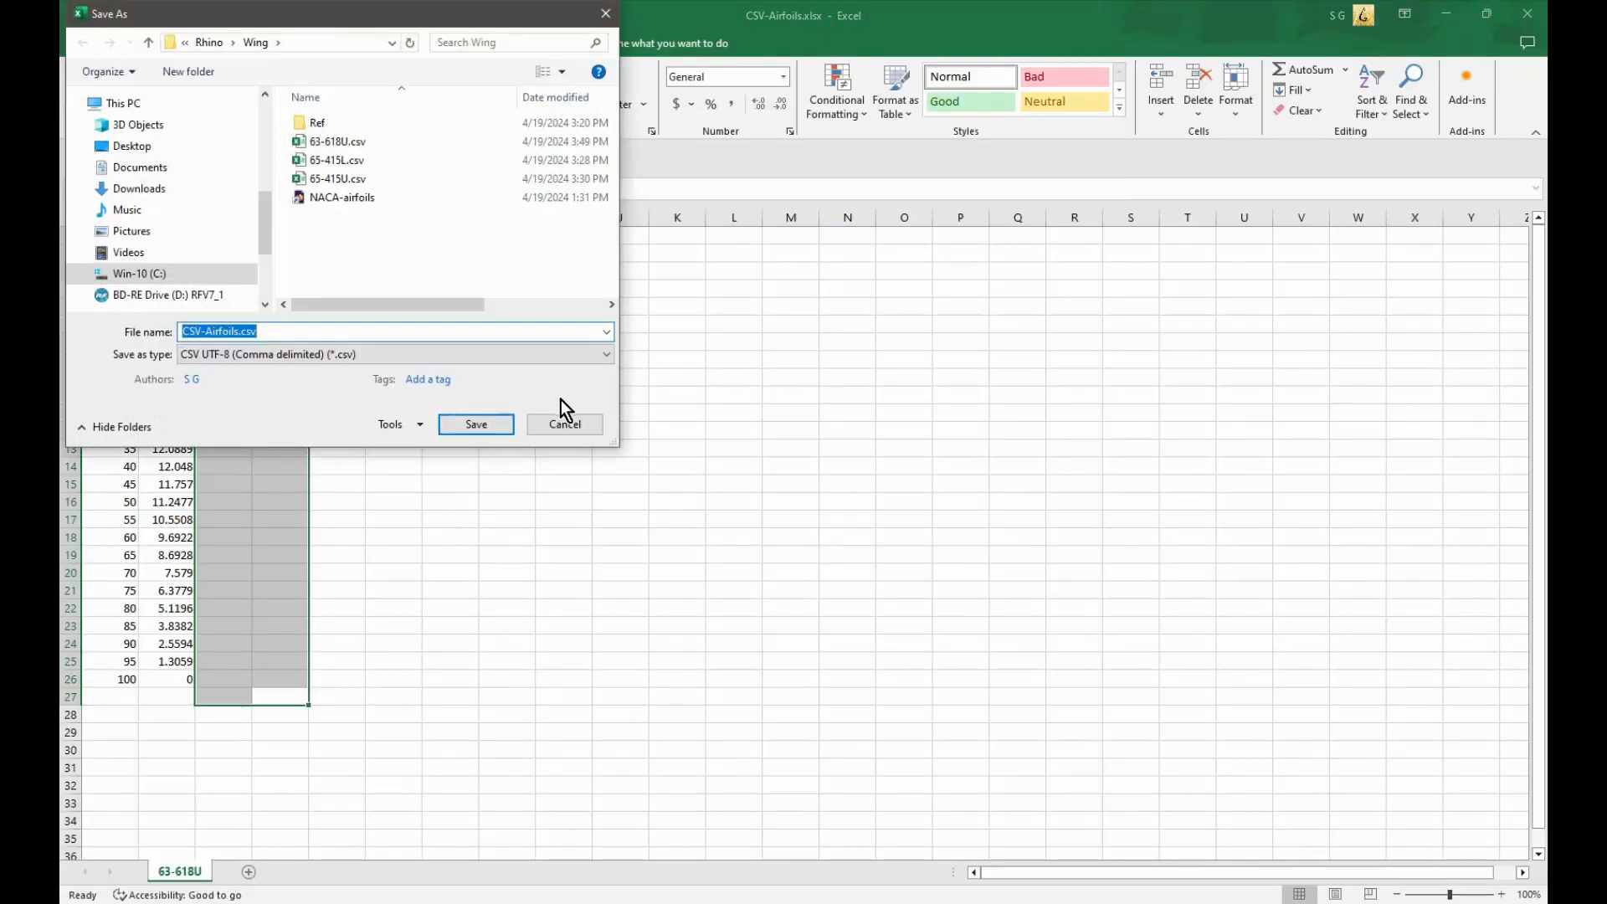
left_click(563, 422)
Step: Undo the deletion of the lower-surface data in columns C and D
left_click(462, 626)
key("ctrl+a")
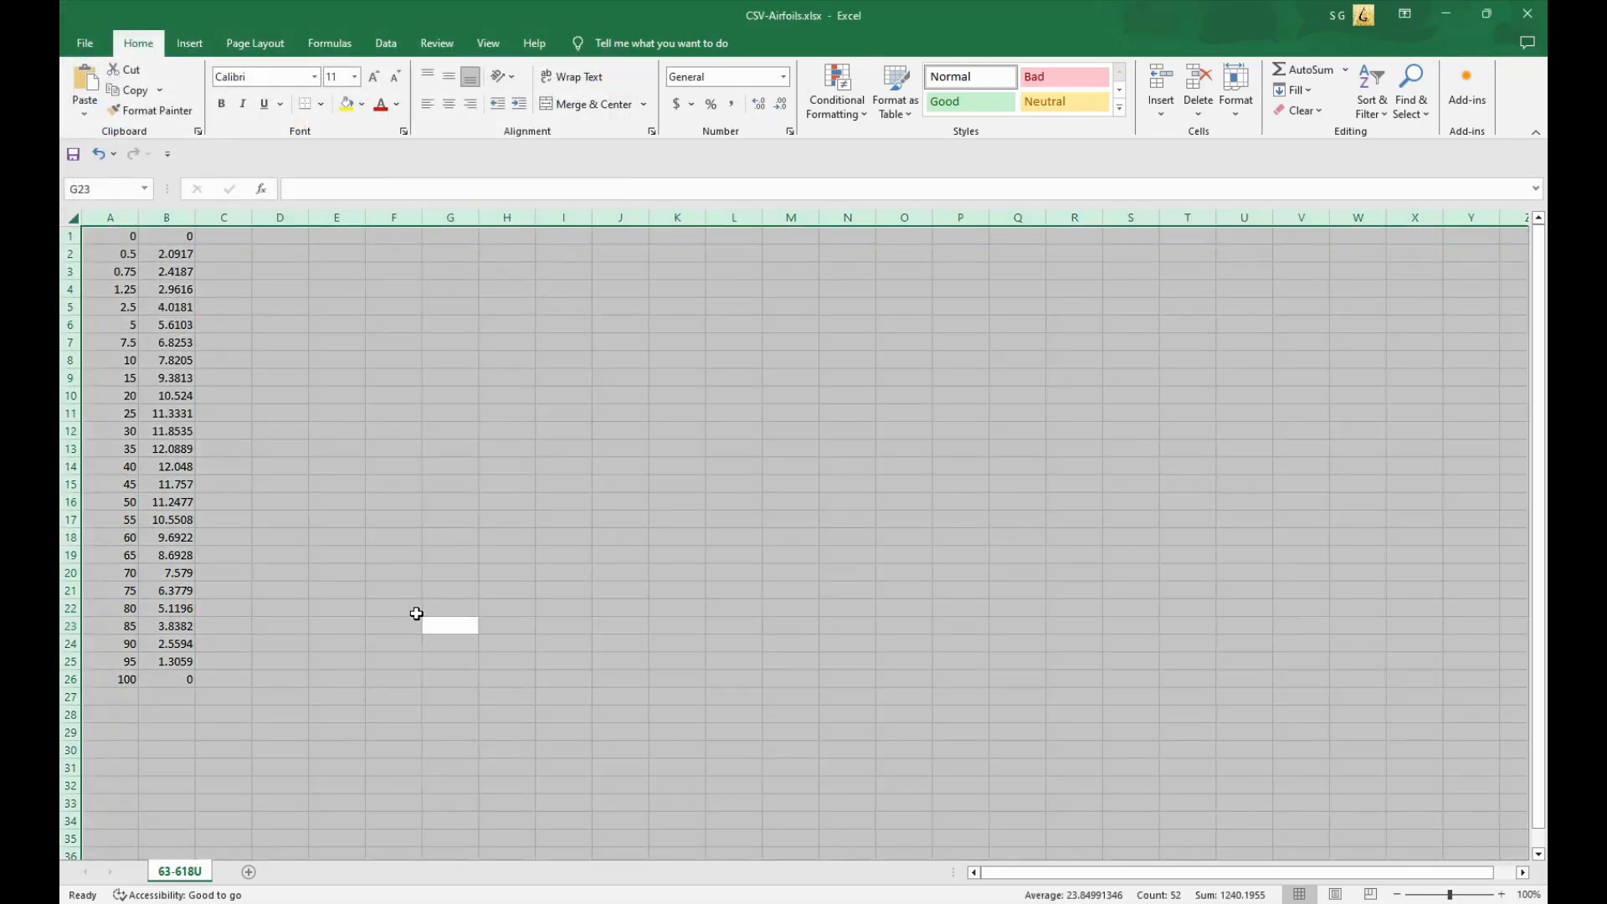
left_click(354, 555)
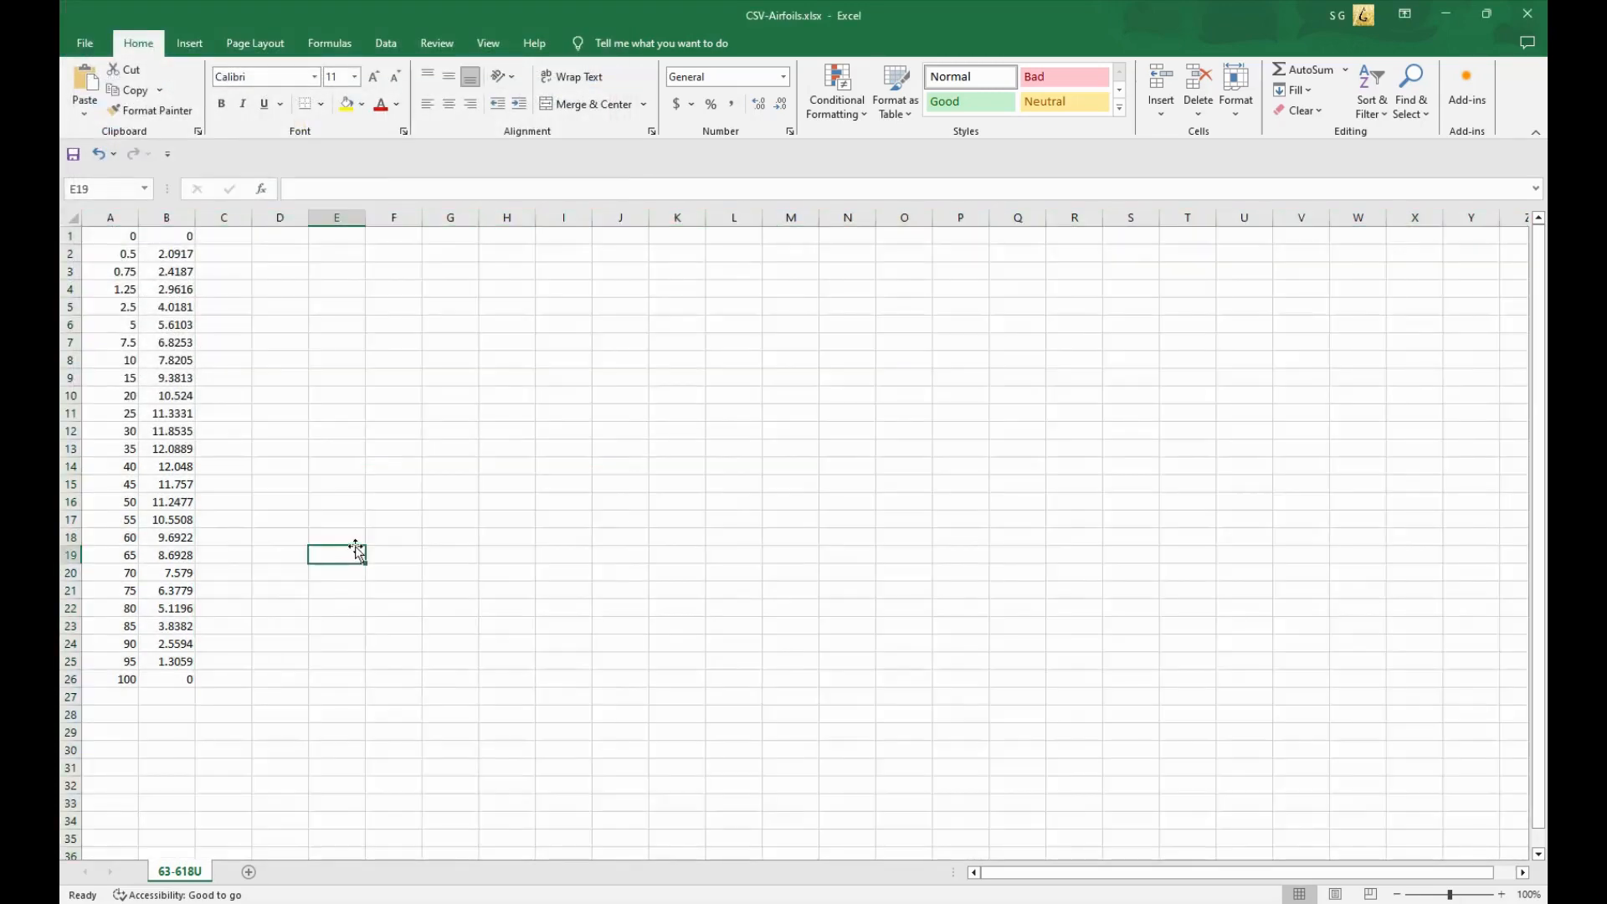
key("ctrl+z")
left_click(408, 688)
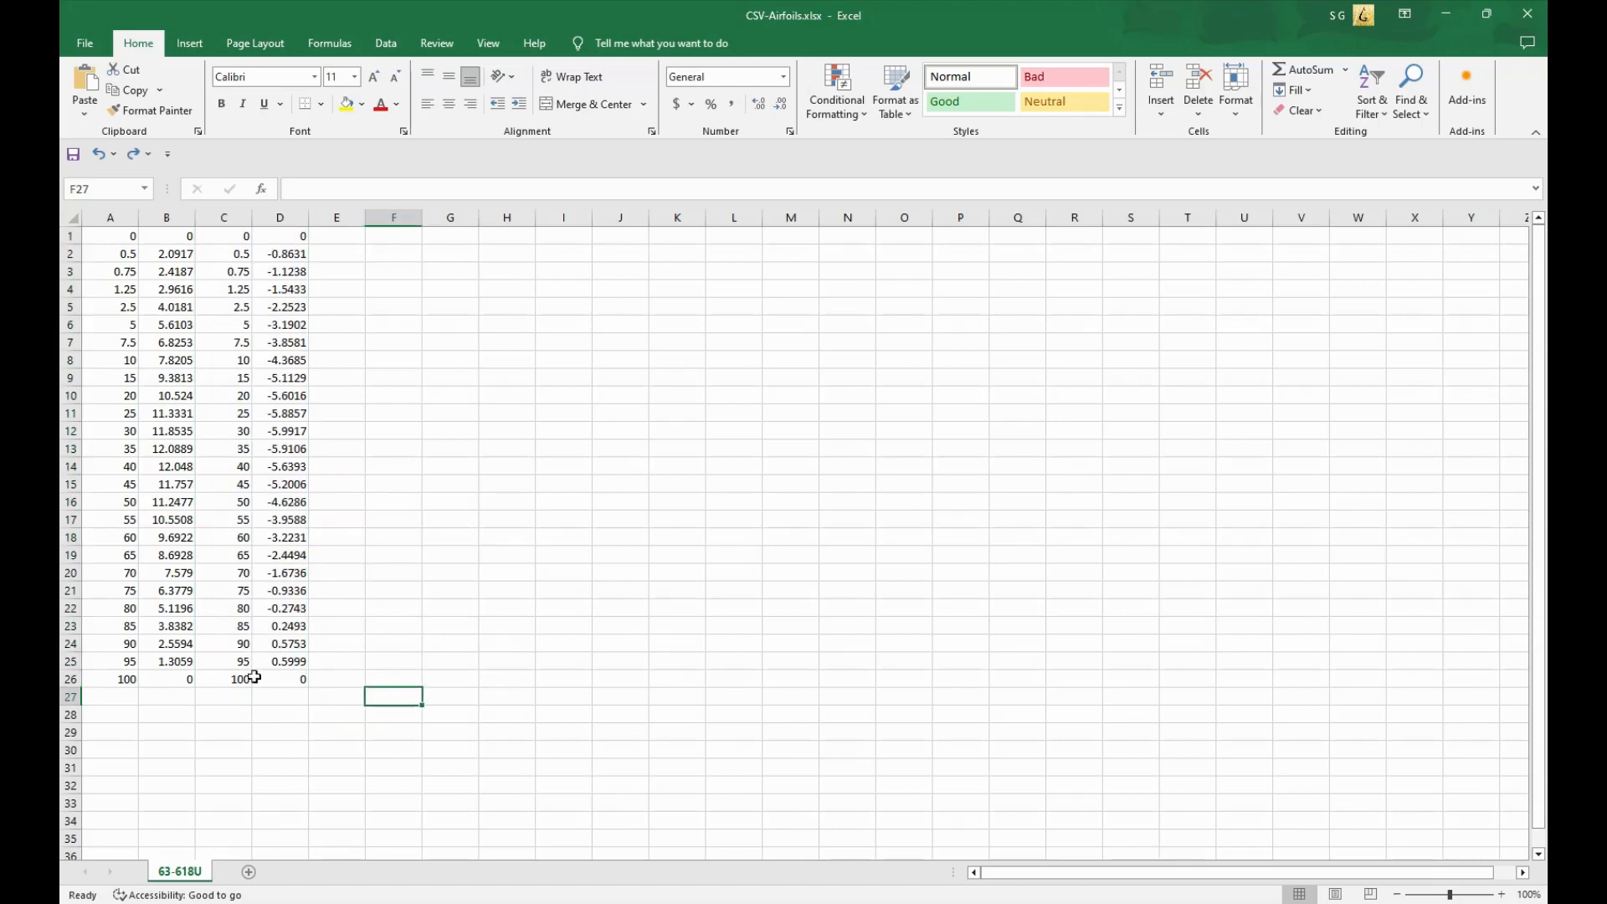
Step: Cut the lower-surface coordinates from C1:D26 and paste them at A1 over the upper-surface data
left_click_drag(280, 685, 219, 241)
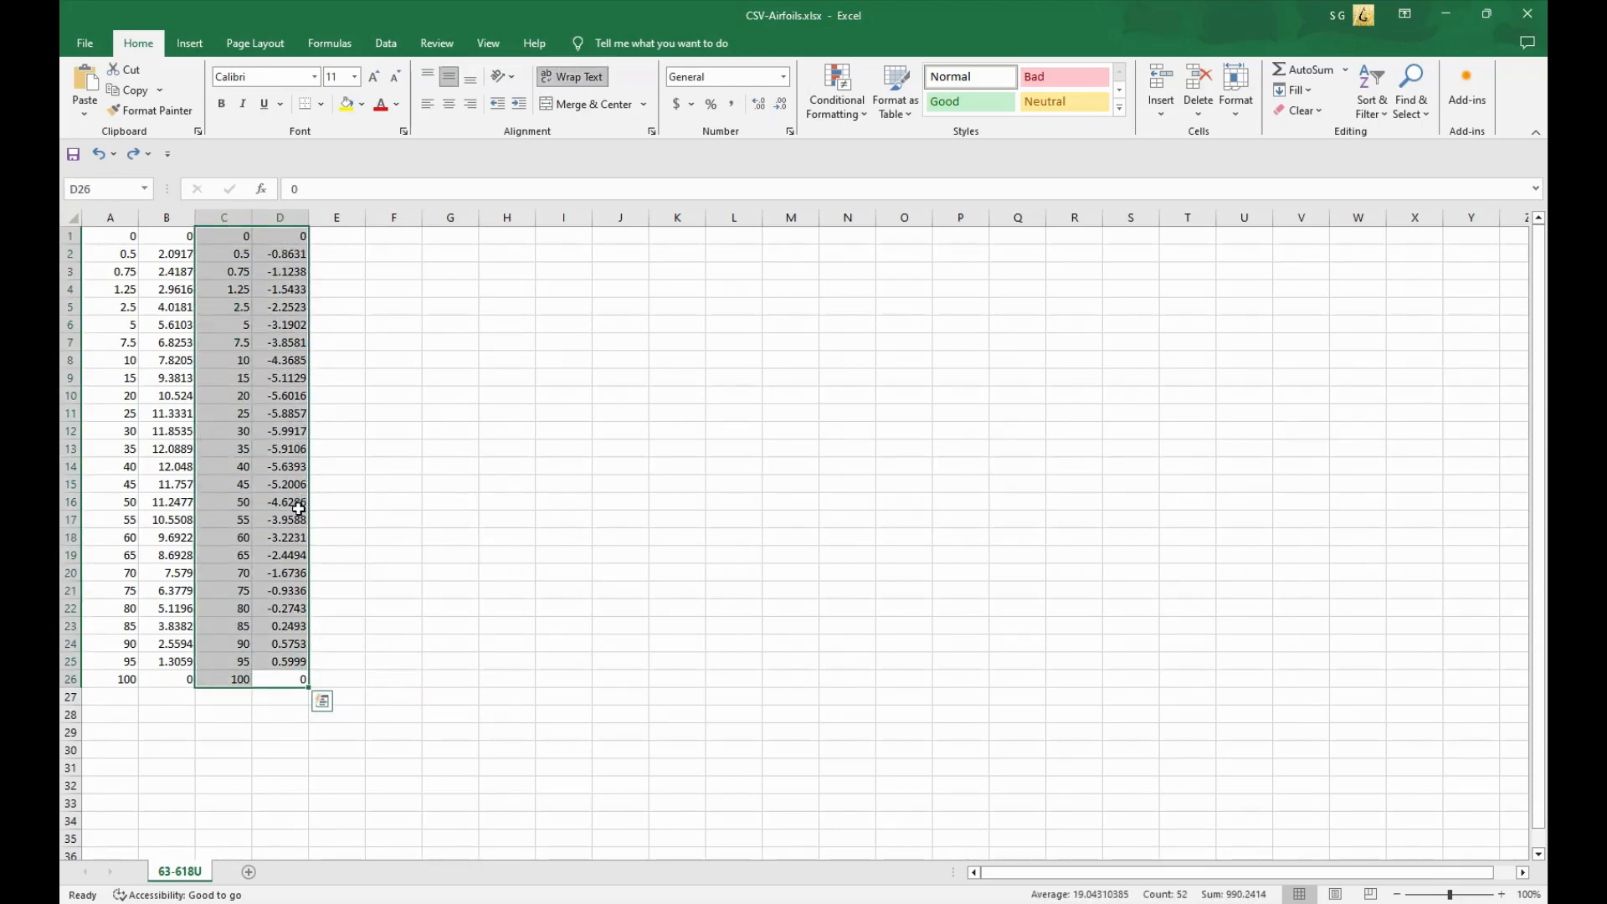
key("ctrl+x")
key("ctrl+q")
left_click(126, 237)
key("ctrl+v")
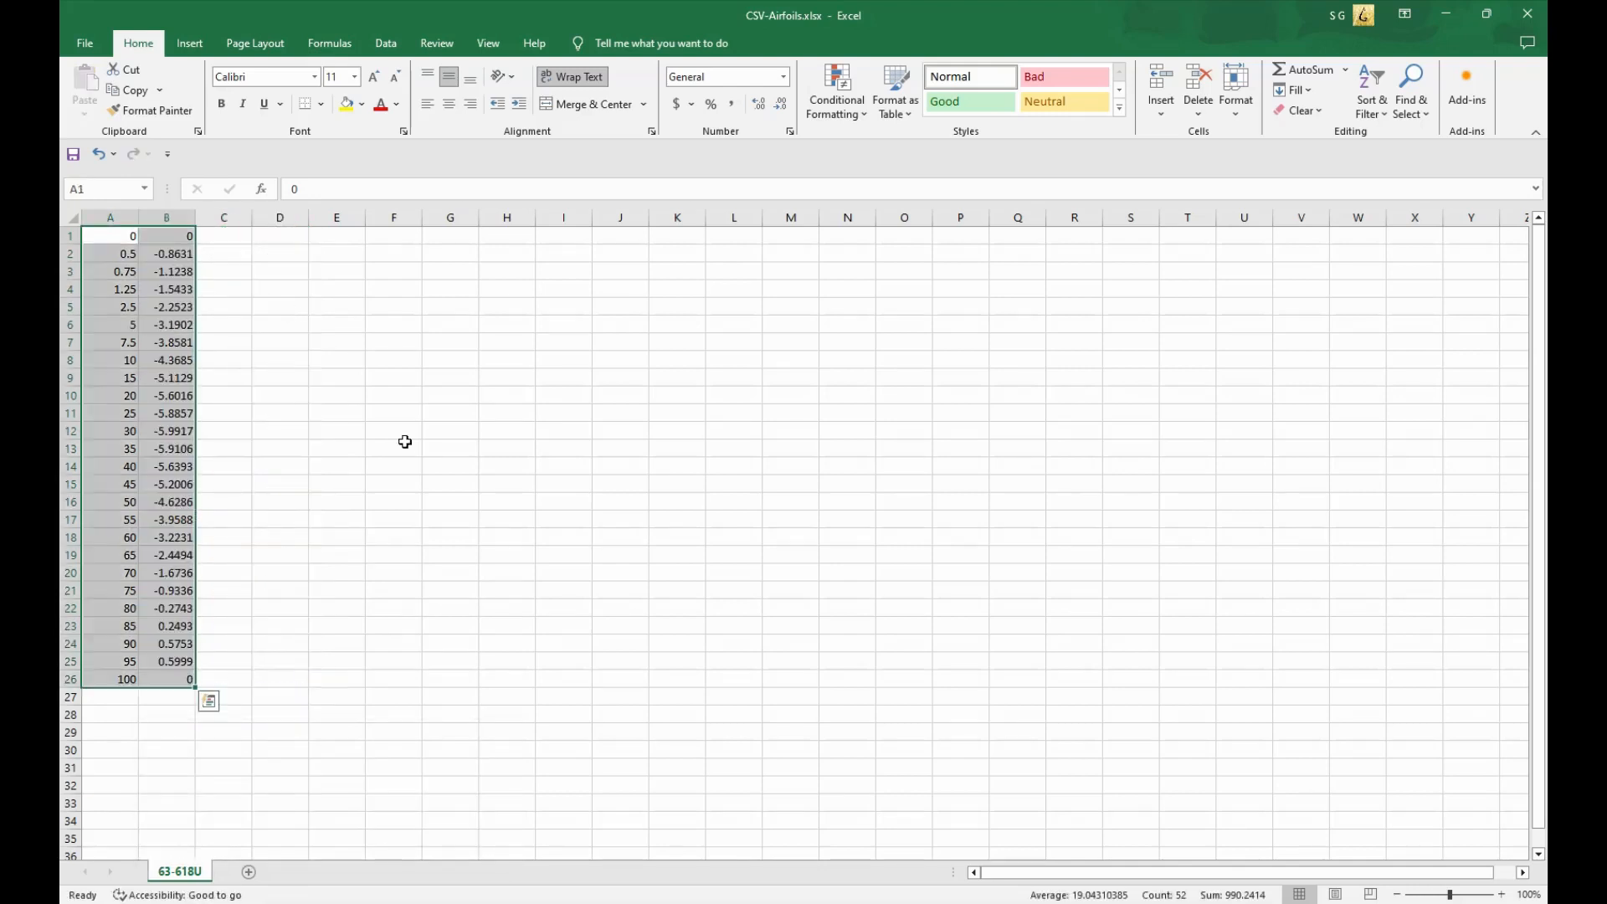
Step: Save the lower-surface coordinates in the Wing folder as 63-618L.csv in CSV UTF-8 (Comma delimited) format
left_click(405, 437)
left_click(85, 43)
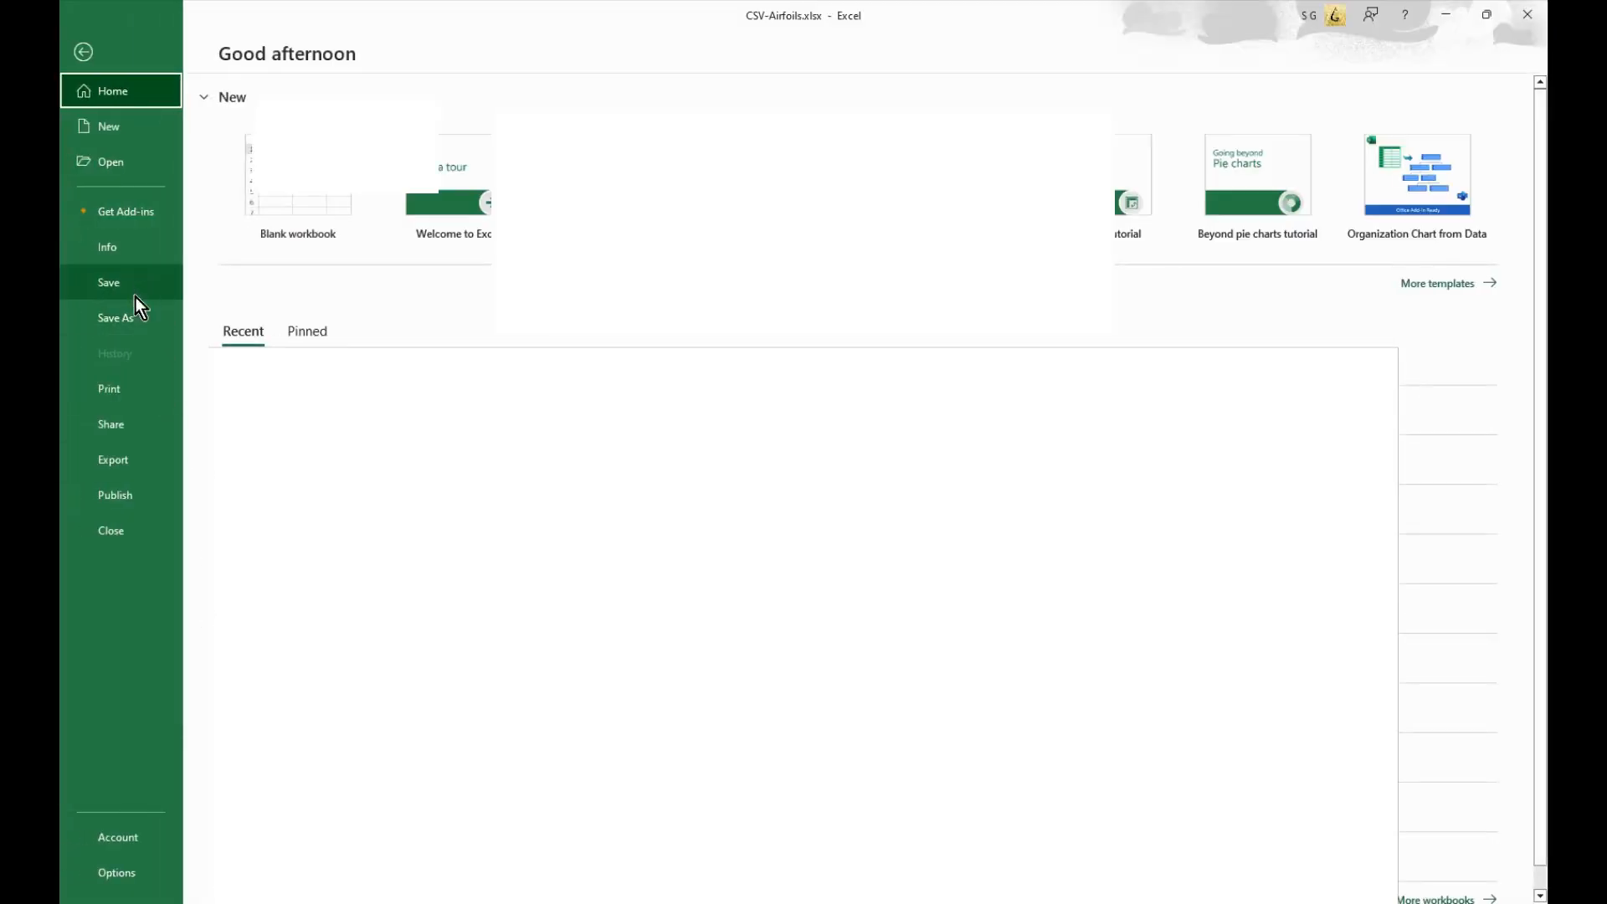
left_click(138, 318)
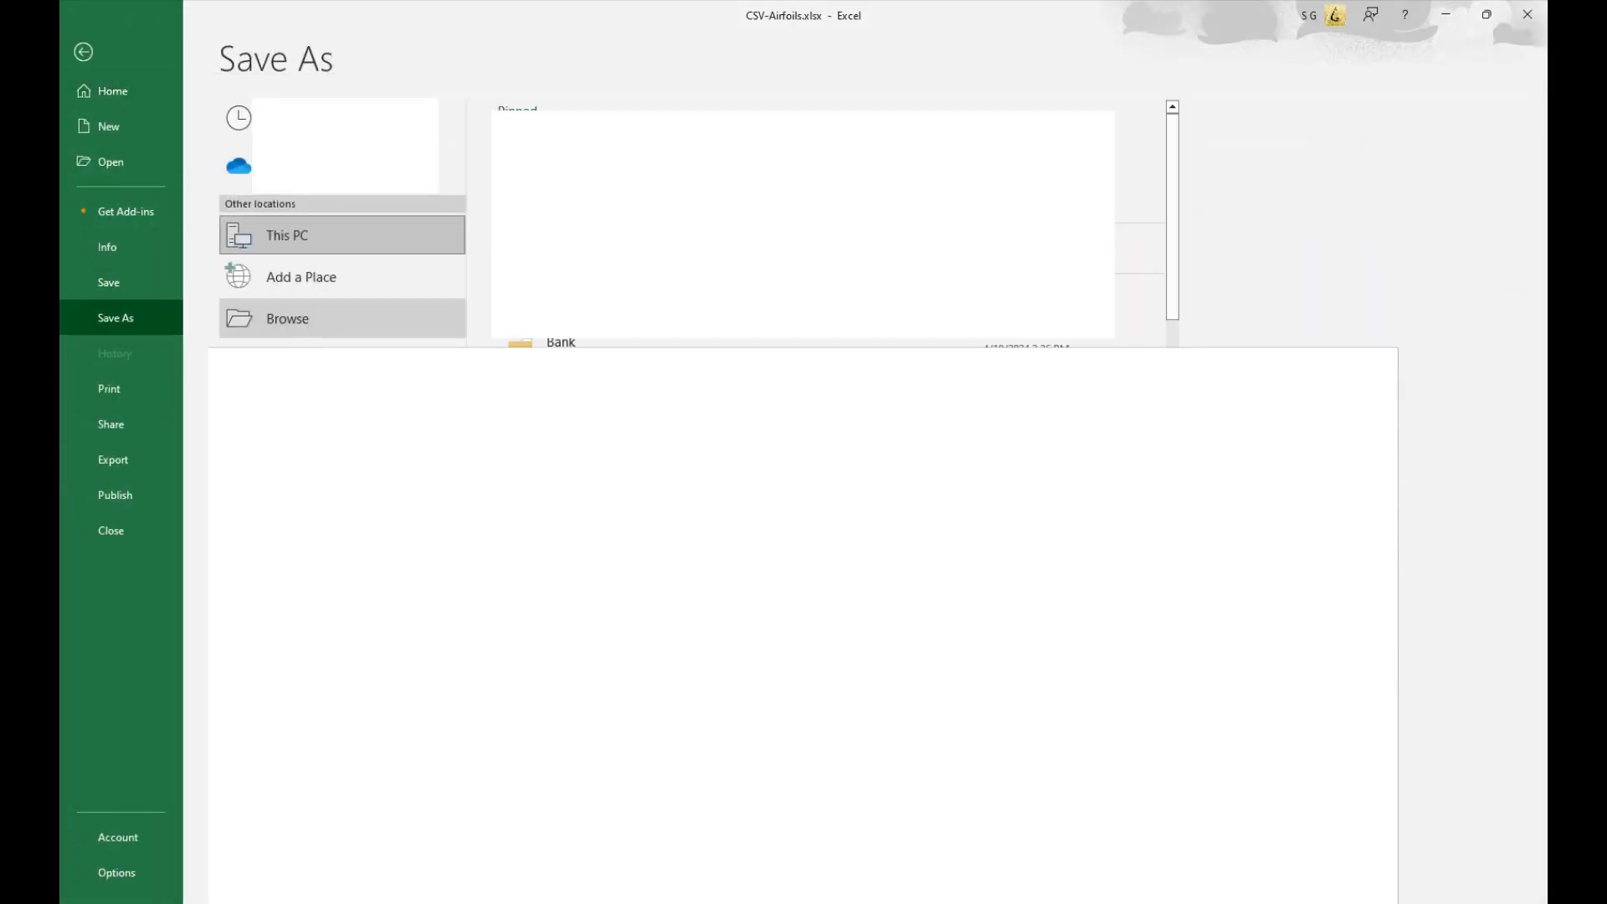
left_click(287, 318)
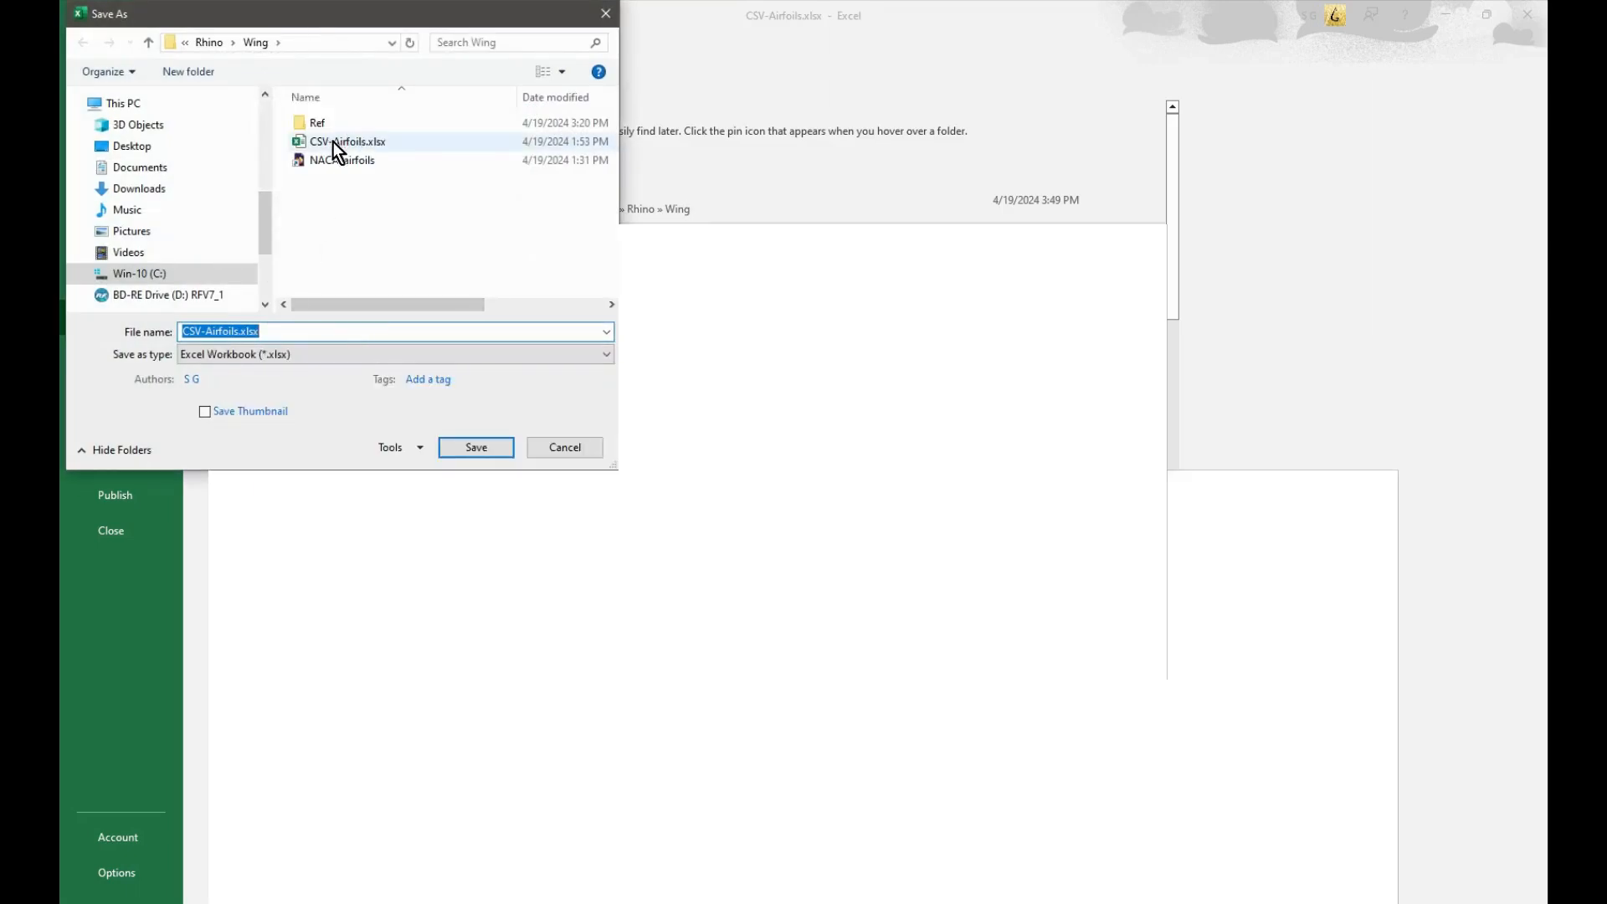
left_click(288, 354)
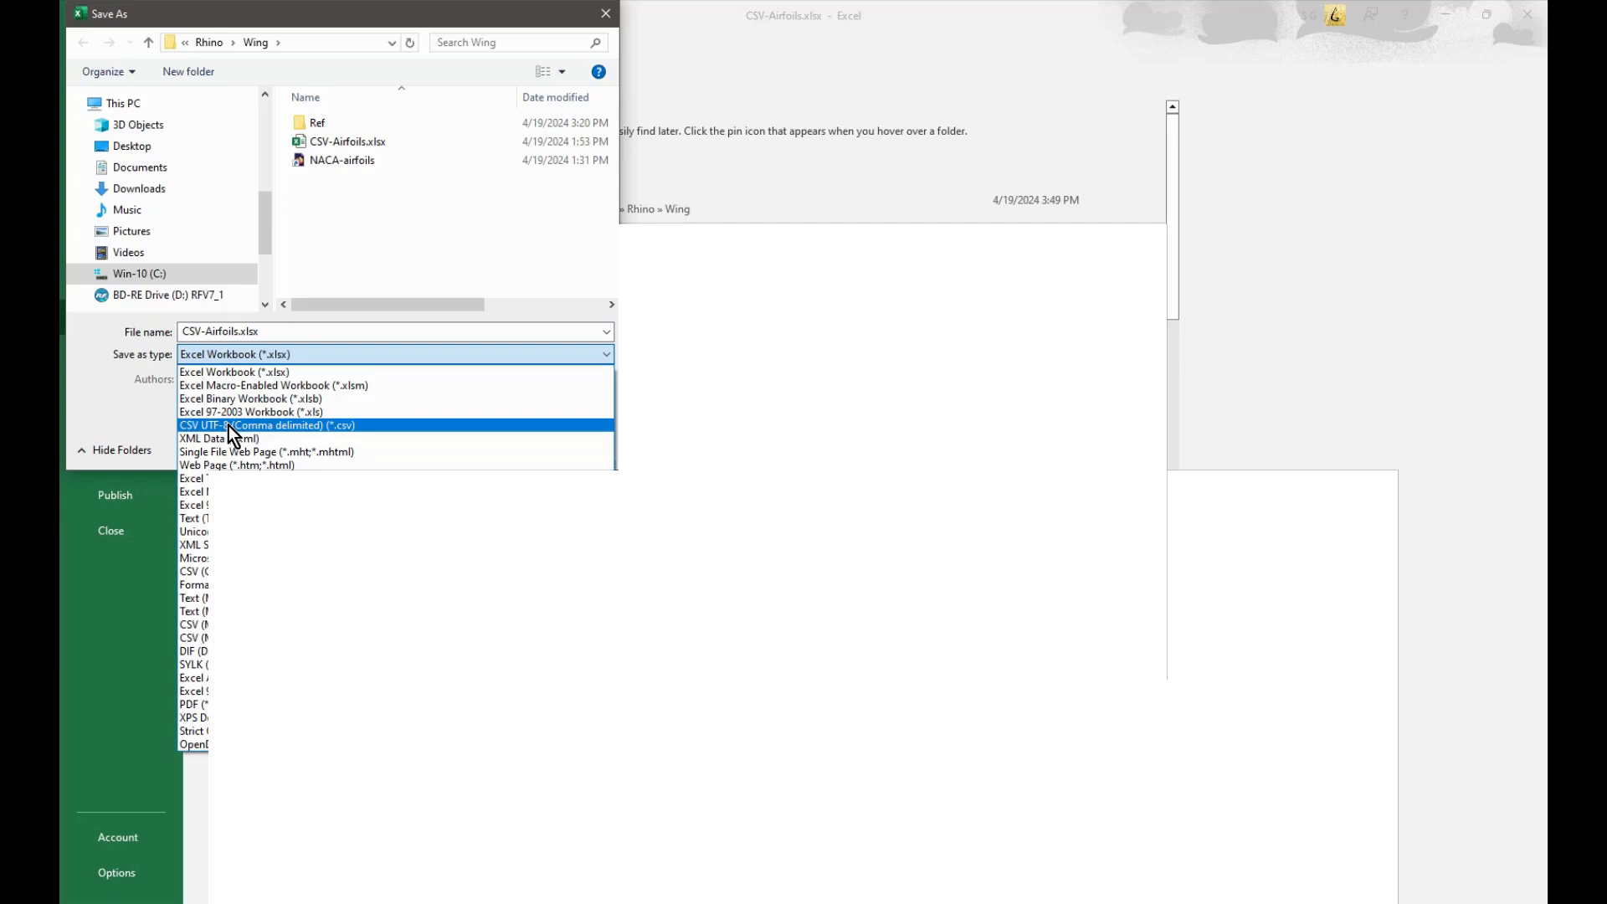
left_click(229, 425)
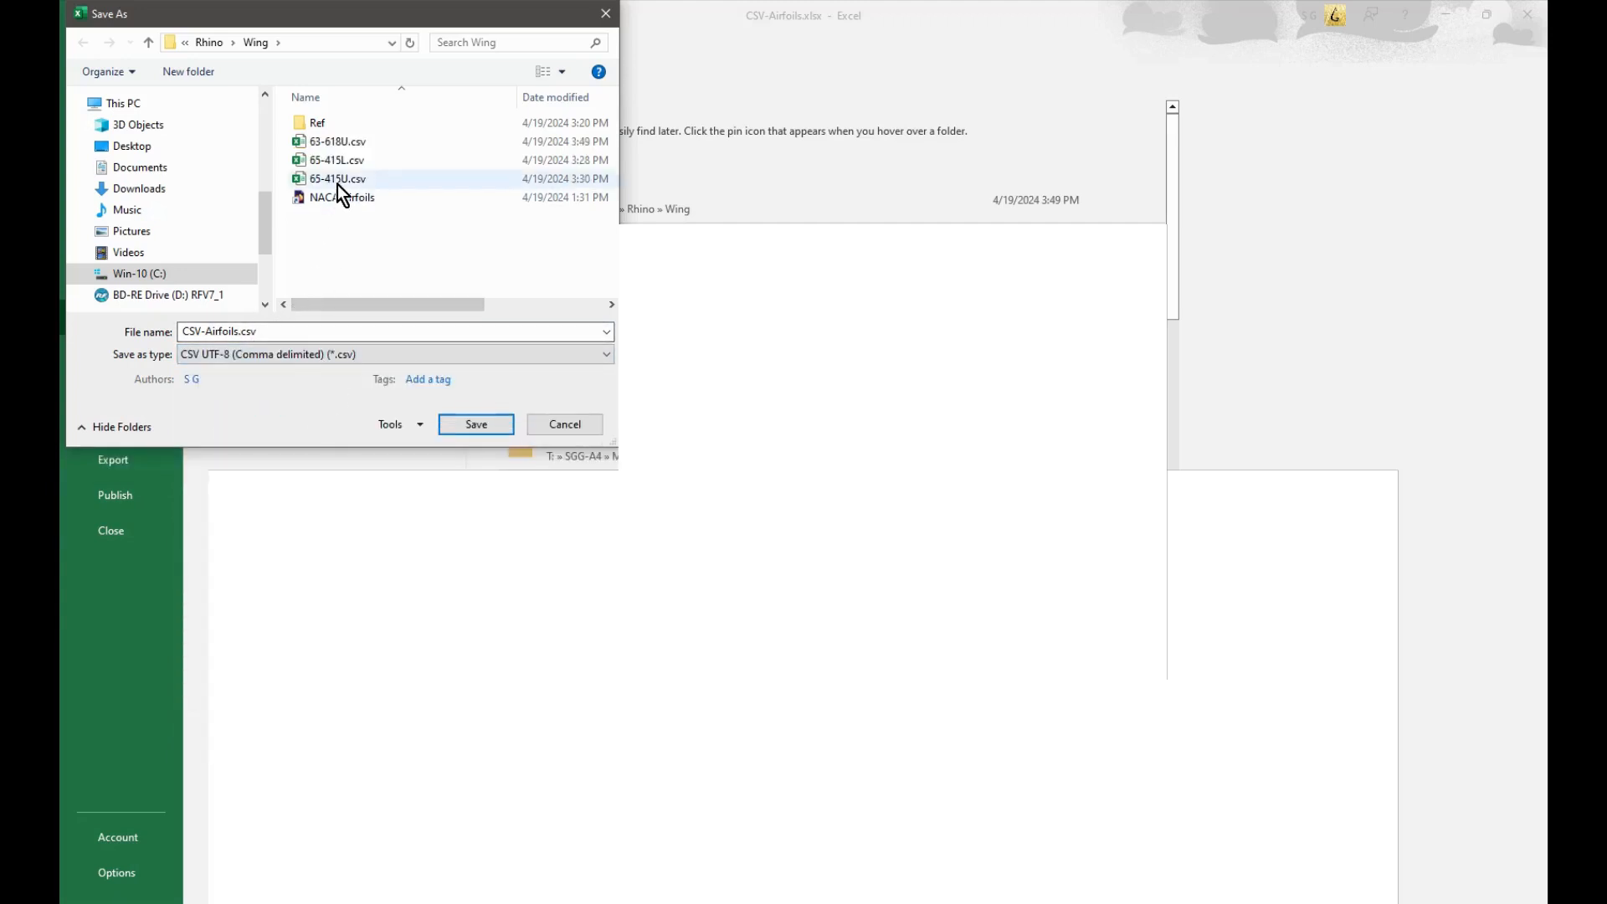
left_click(342, 146)
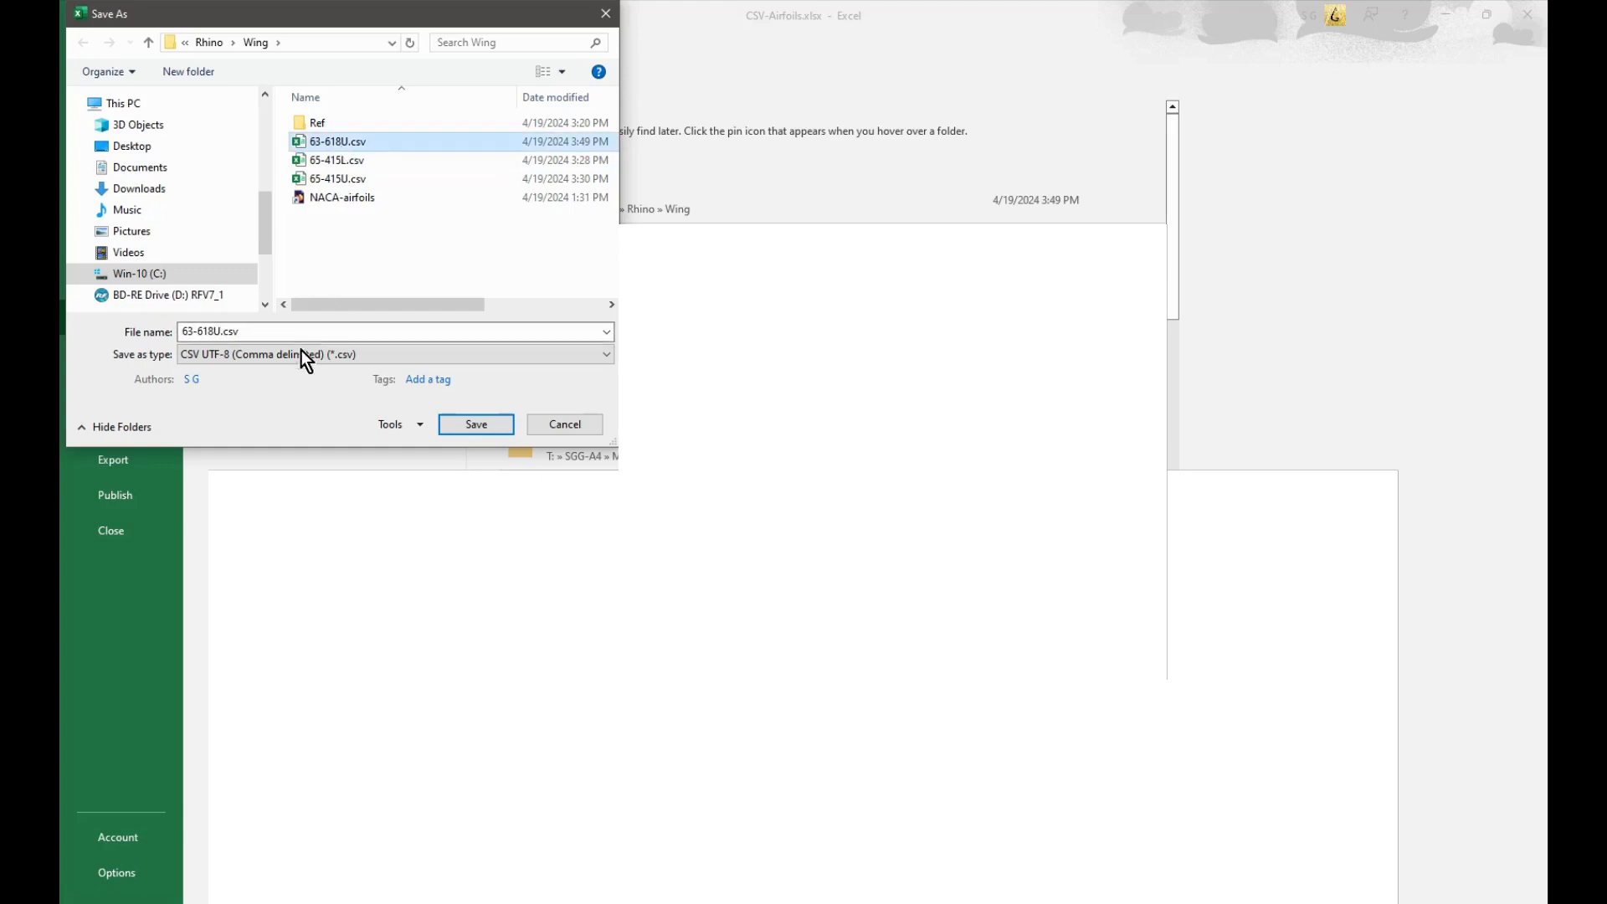
double_click(217, 331)
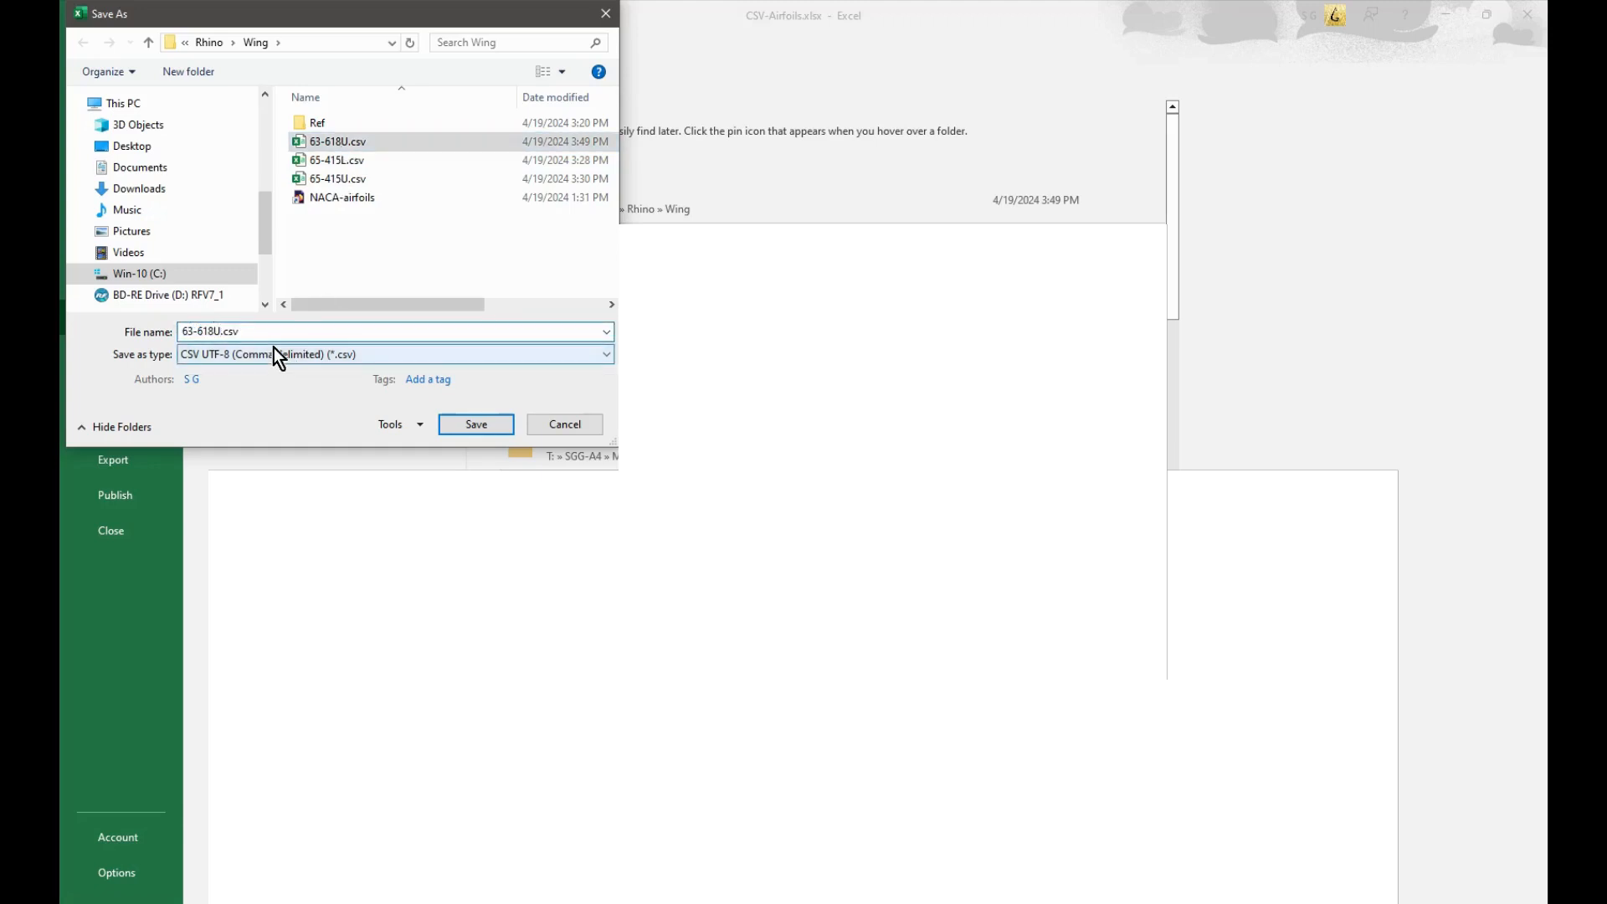
key("BackSpace")
type("L")
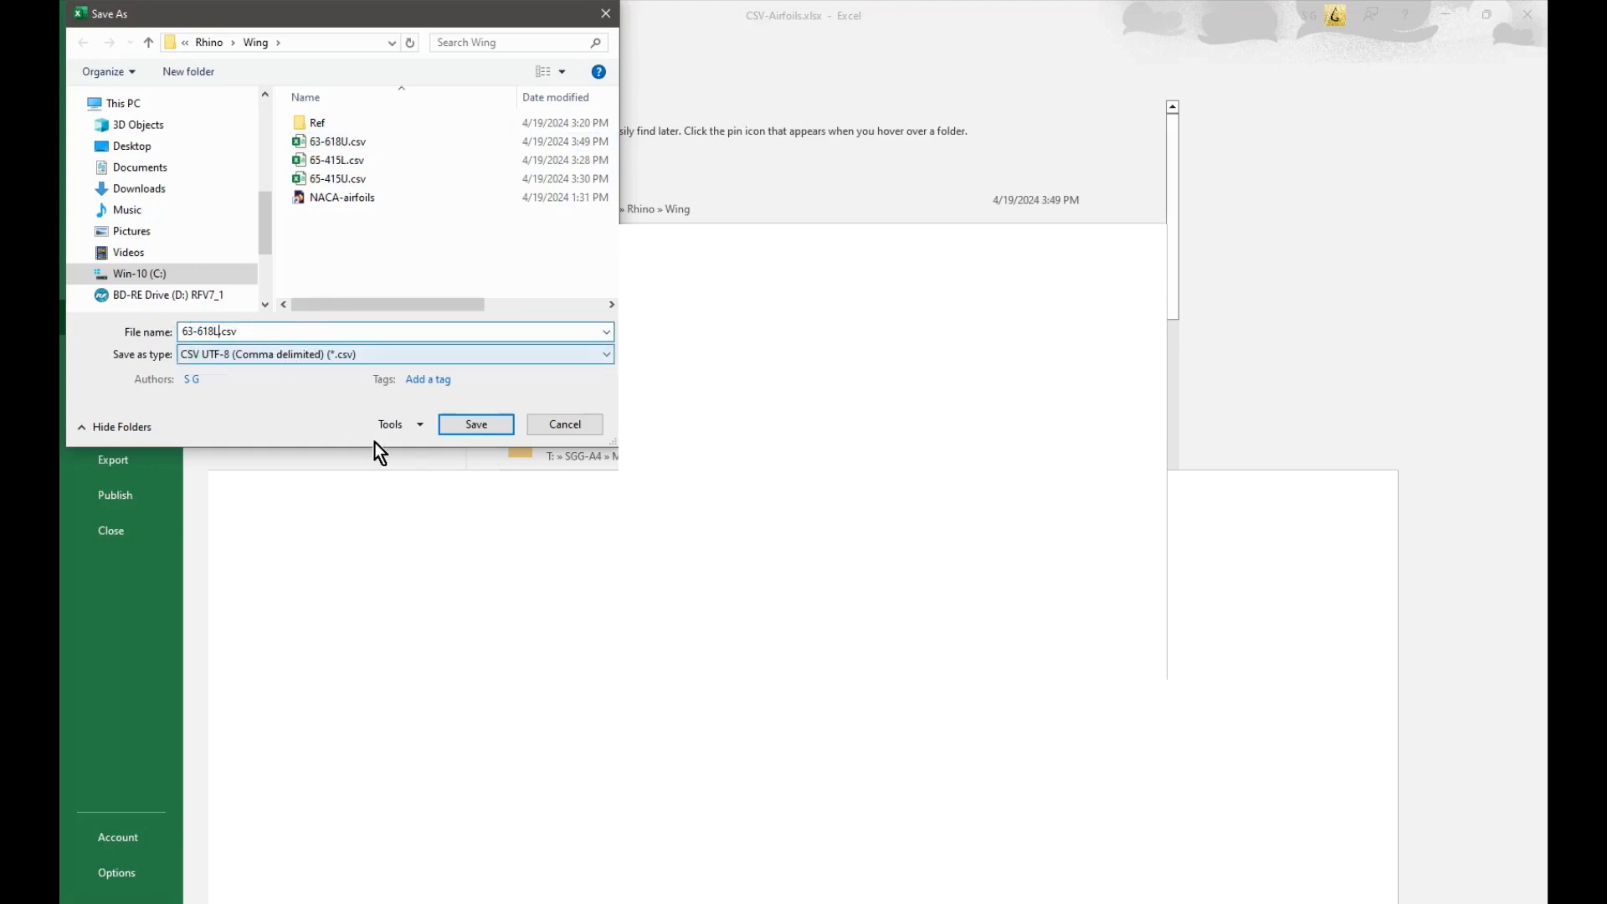
left_click(476, 427)
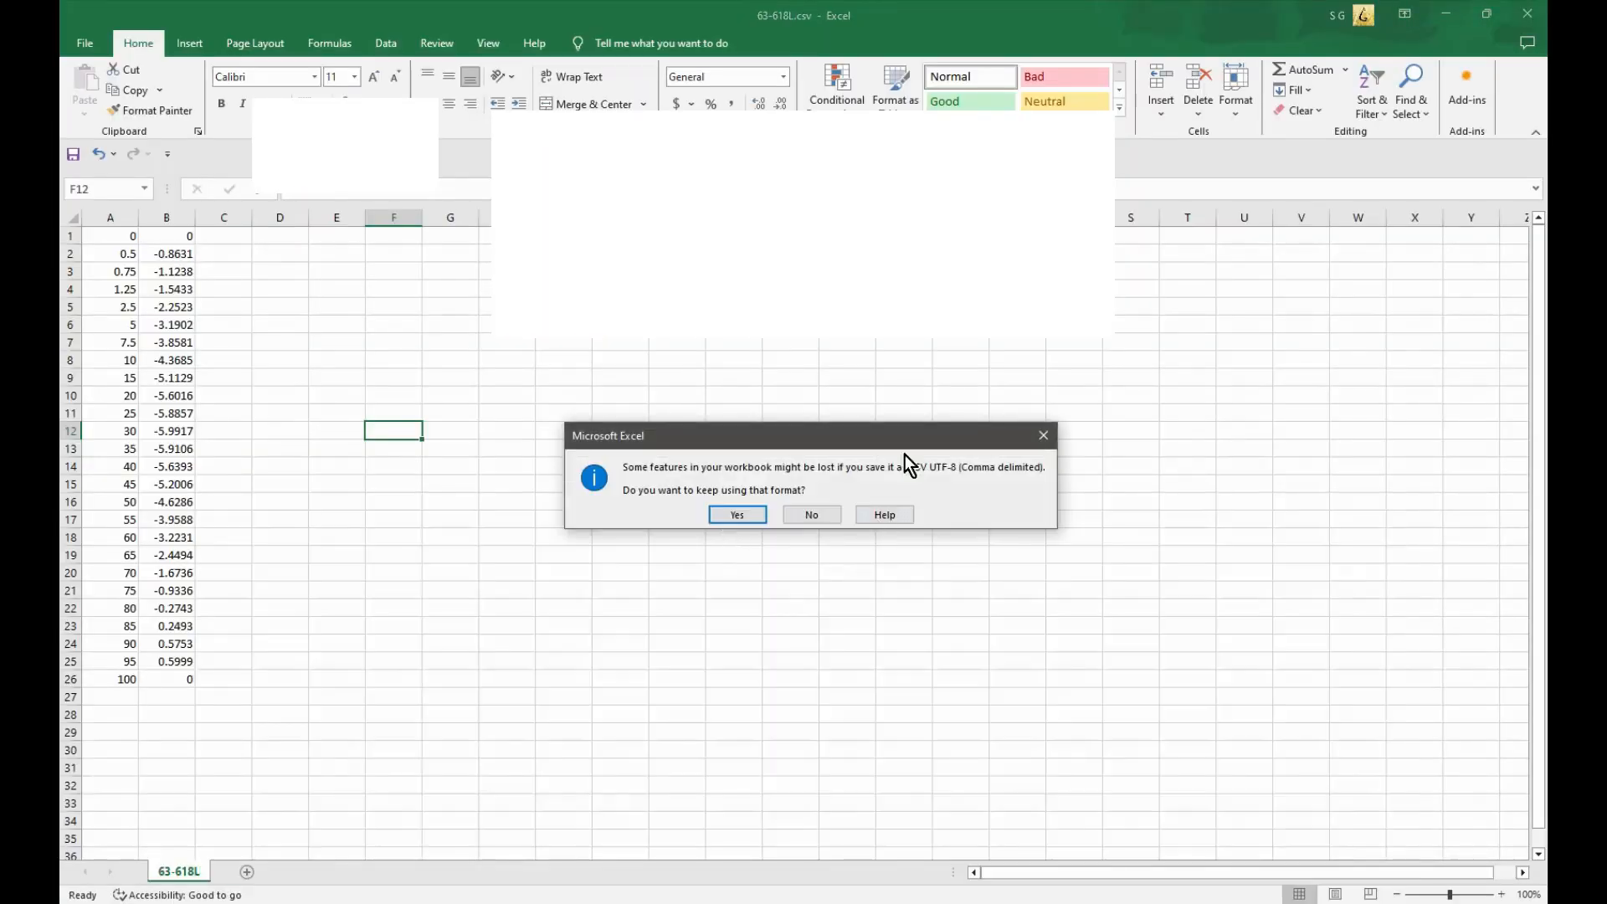
left_click(1043, 435)
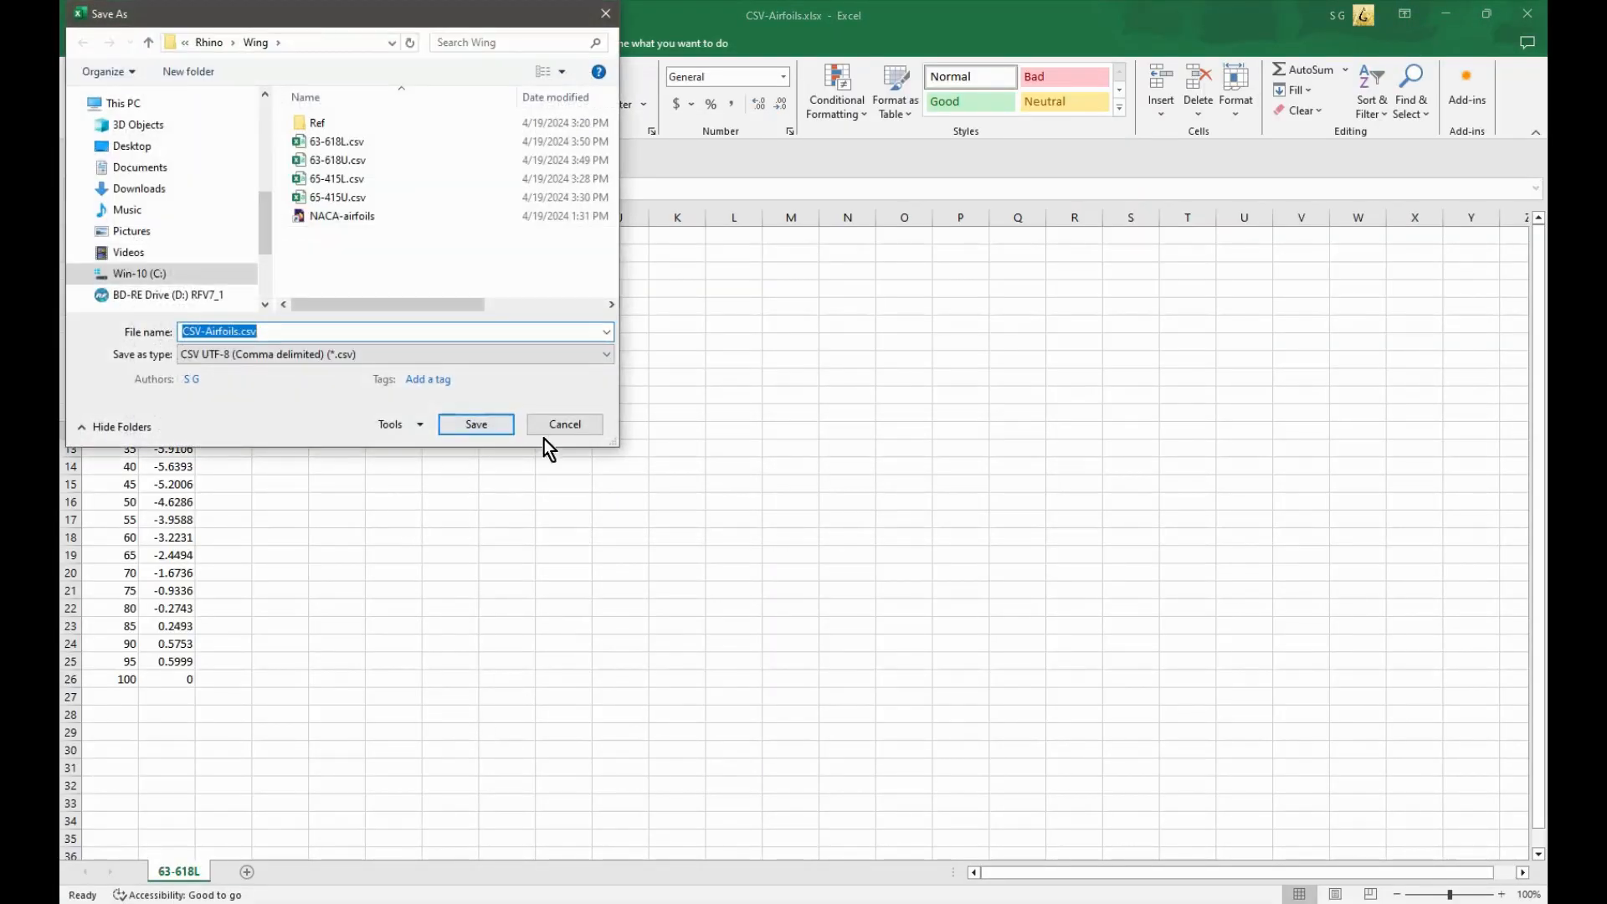
left_click(557, 426)
Step: Clear the coordinate data from columns A and B of the sheet
left_click(394, 625)
left_click_drag(168, 767, 68, 216)
key("Delete")
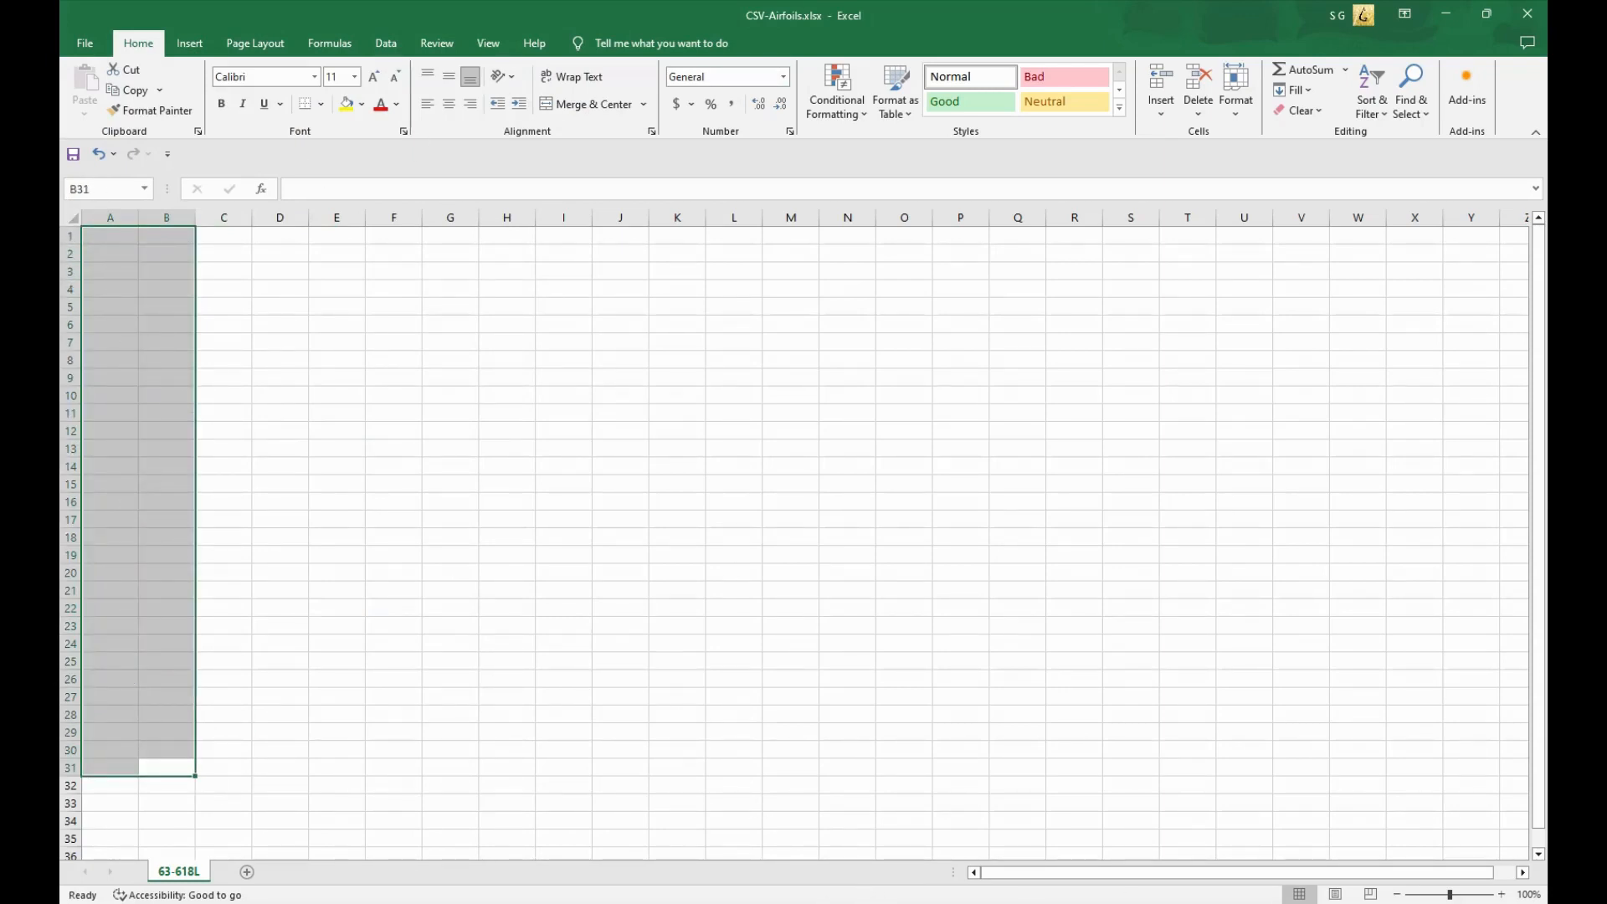
Step: Switch to the wing-demo model in Rhino and move all five wing curves in the negative X direction, clear of the origin
mouse_move(785, 900)
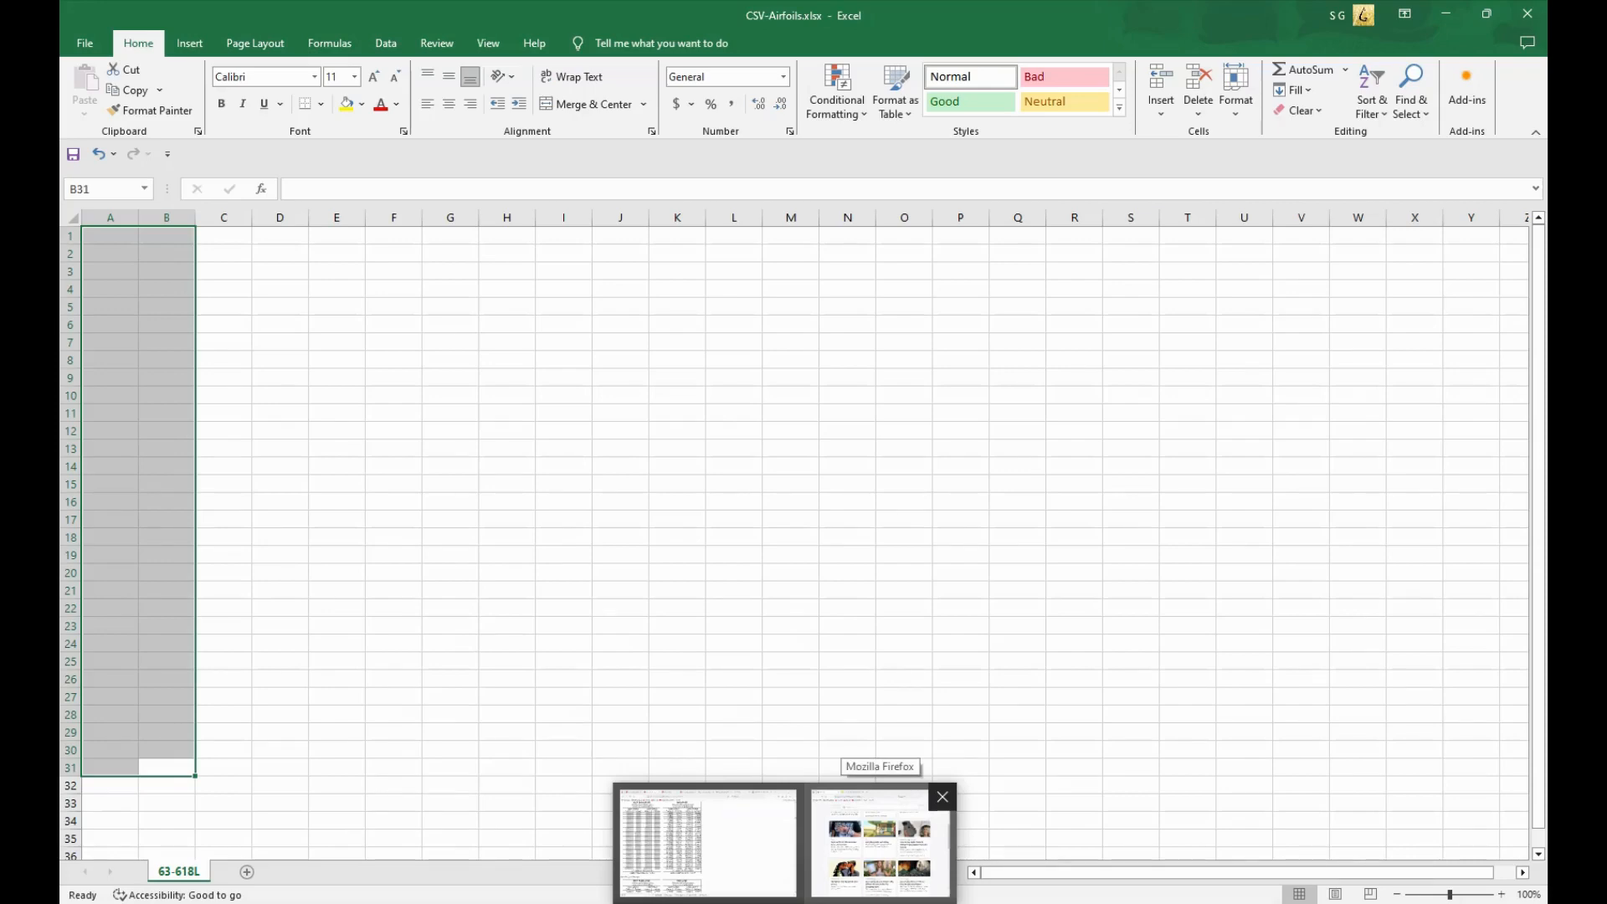
mouse_move(1127, 900)
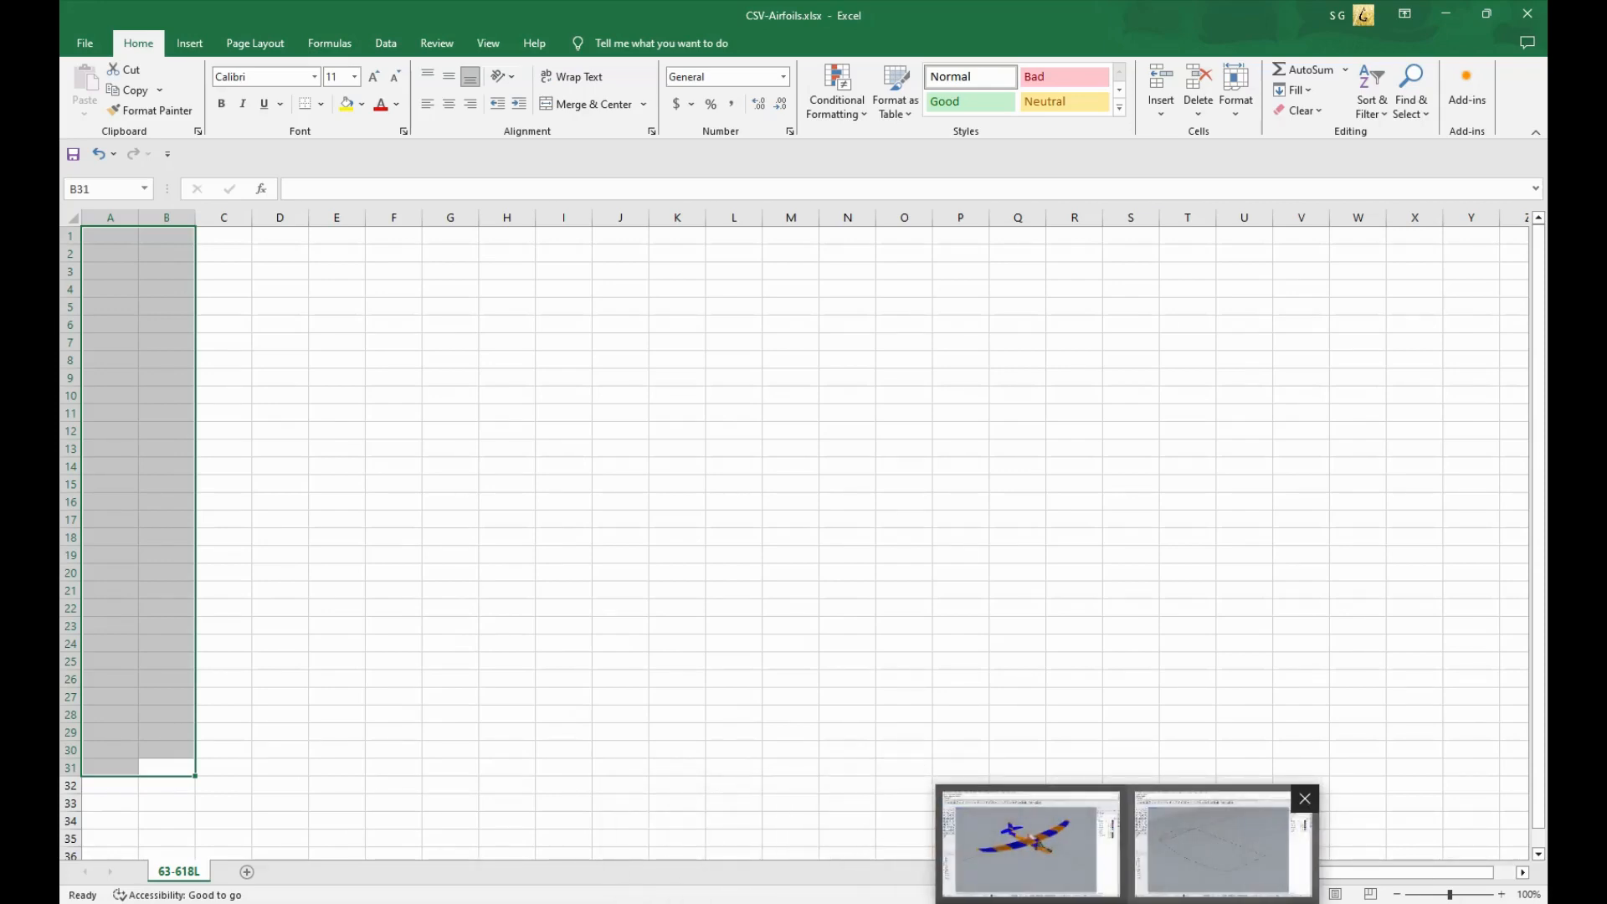
left_click(1212, 846)
scroll(559, 526, "up", 5)
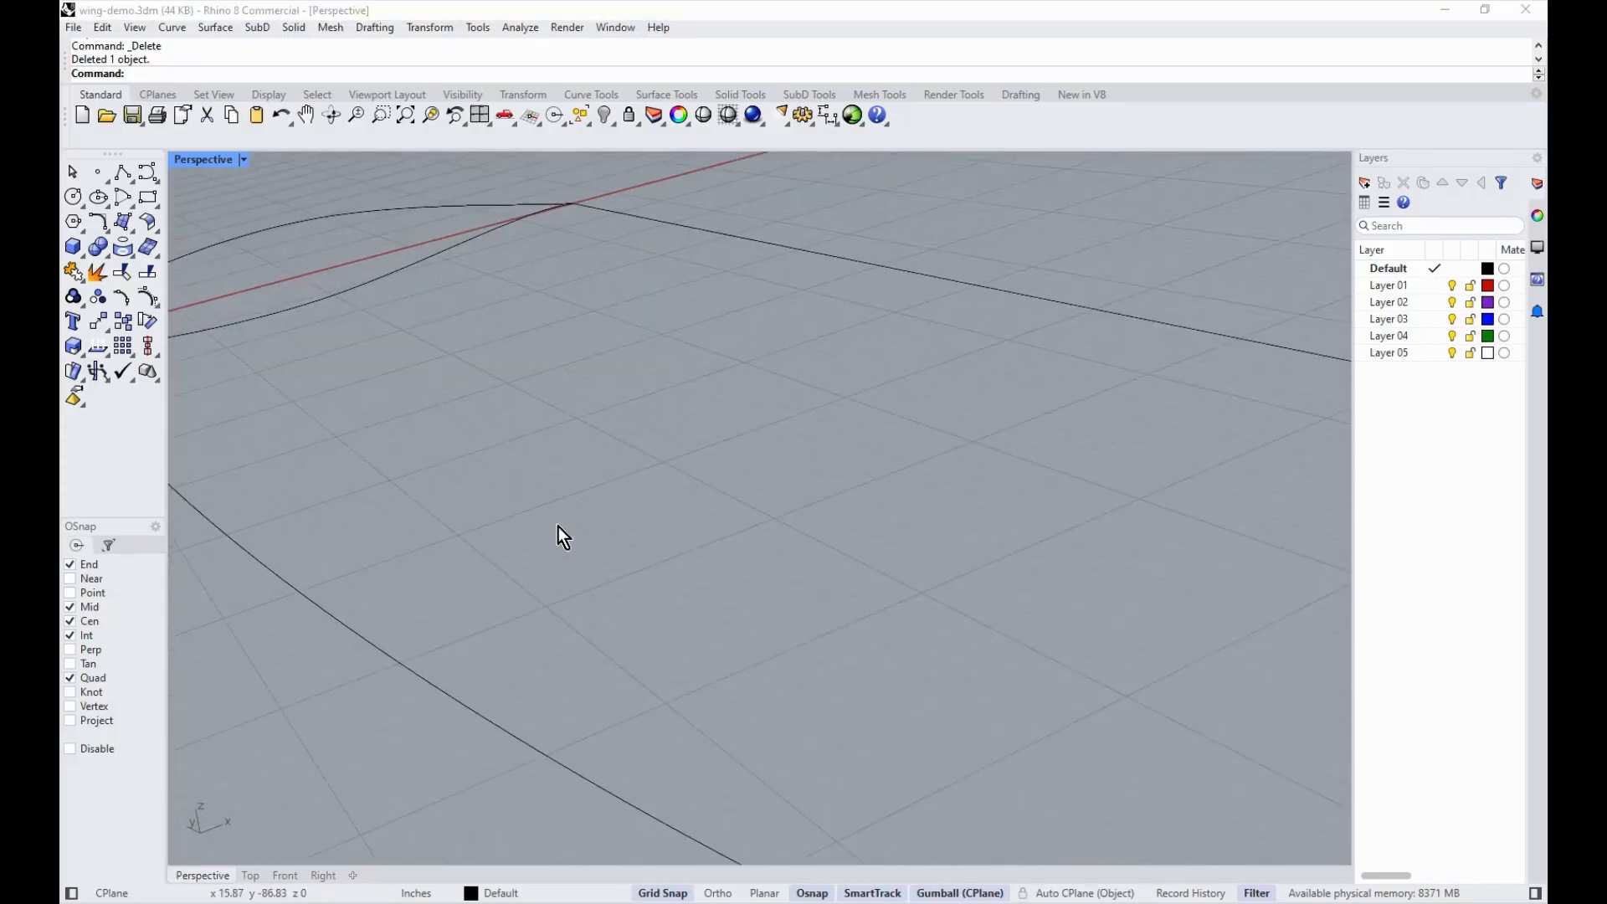
scroll(586, 502, "down", 5)
scroll(619, 485, "down", 2)
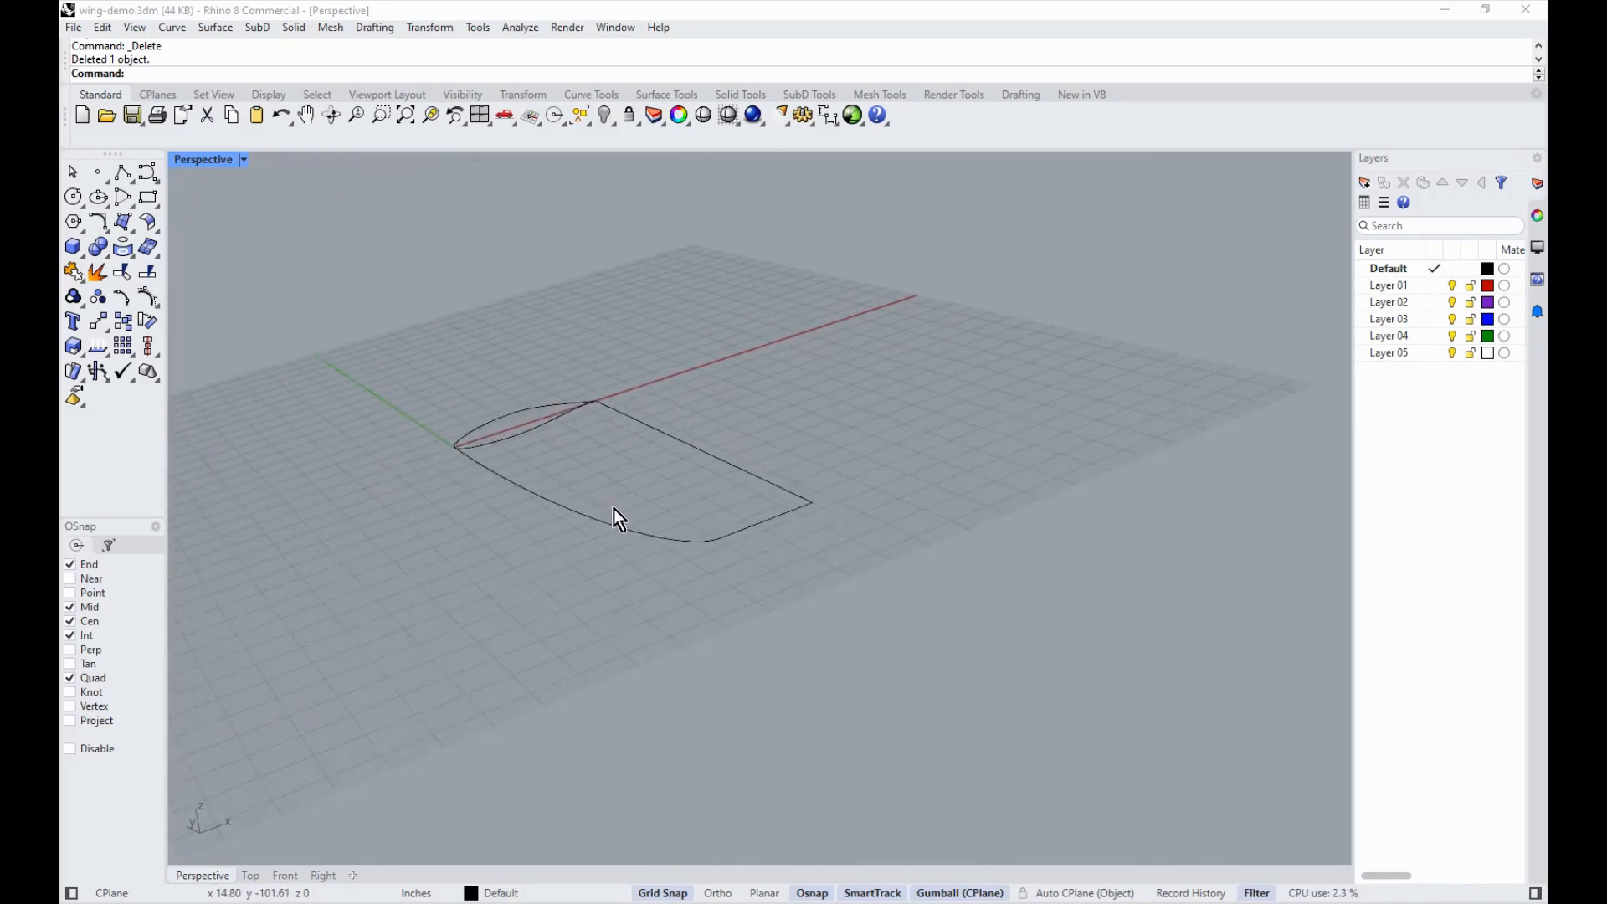
scroll(614, 513, "up", 1)
scroll(611, 519, "up", 1)
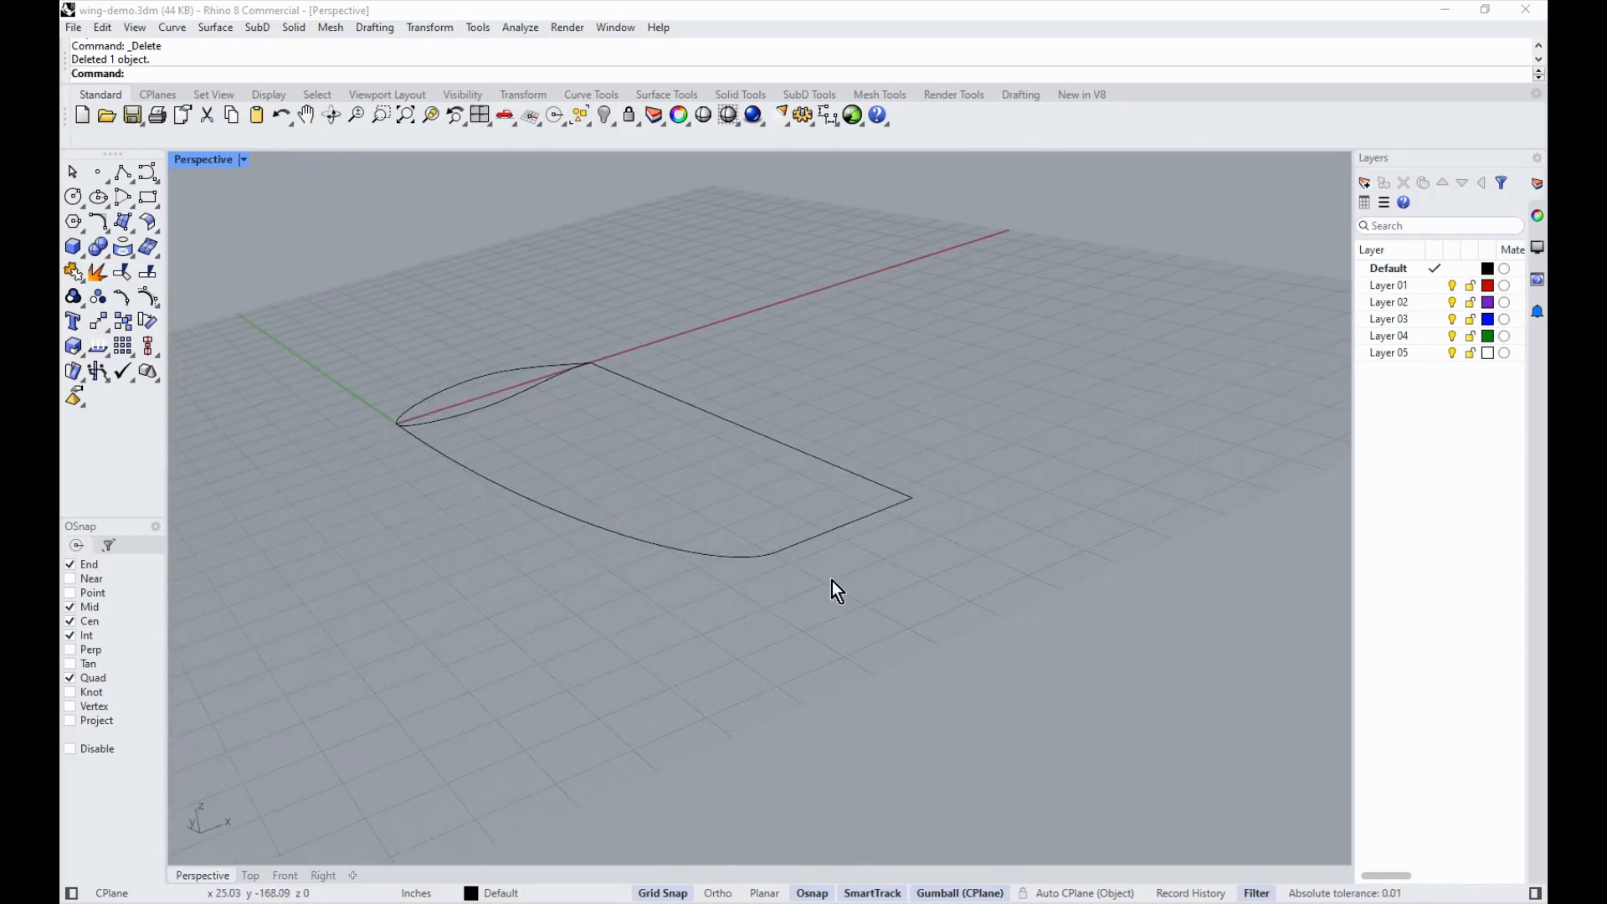
left_click_drag(956, 591, 338, 319)
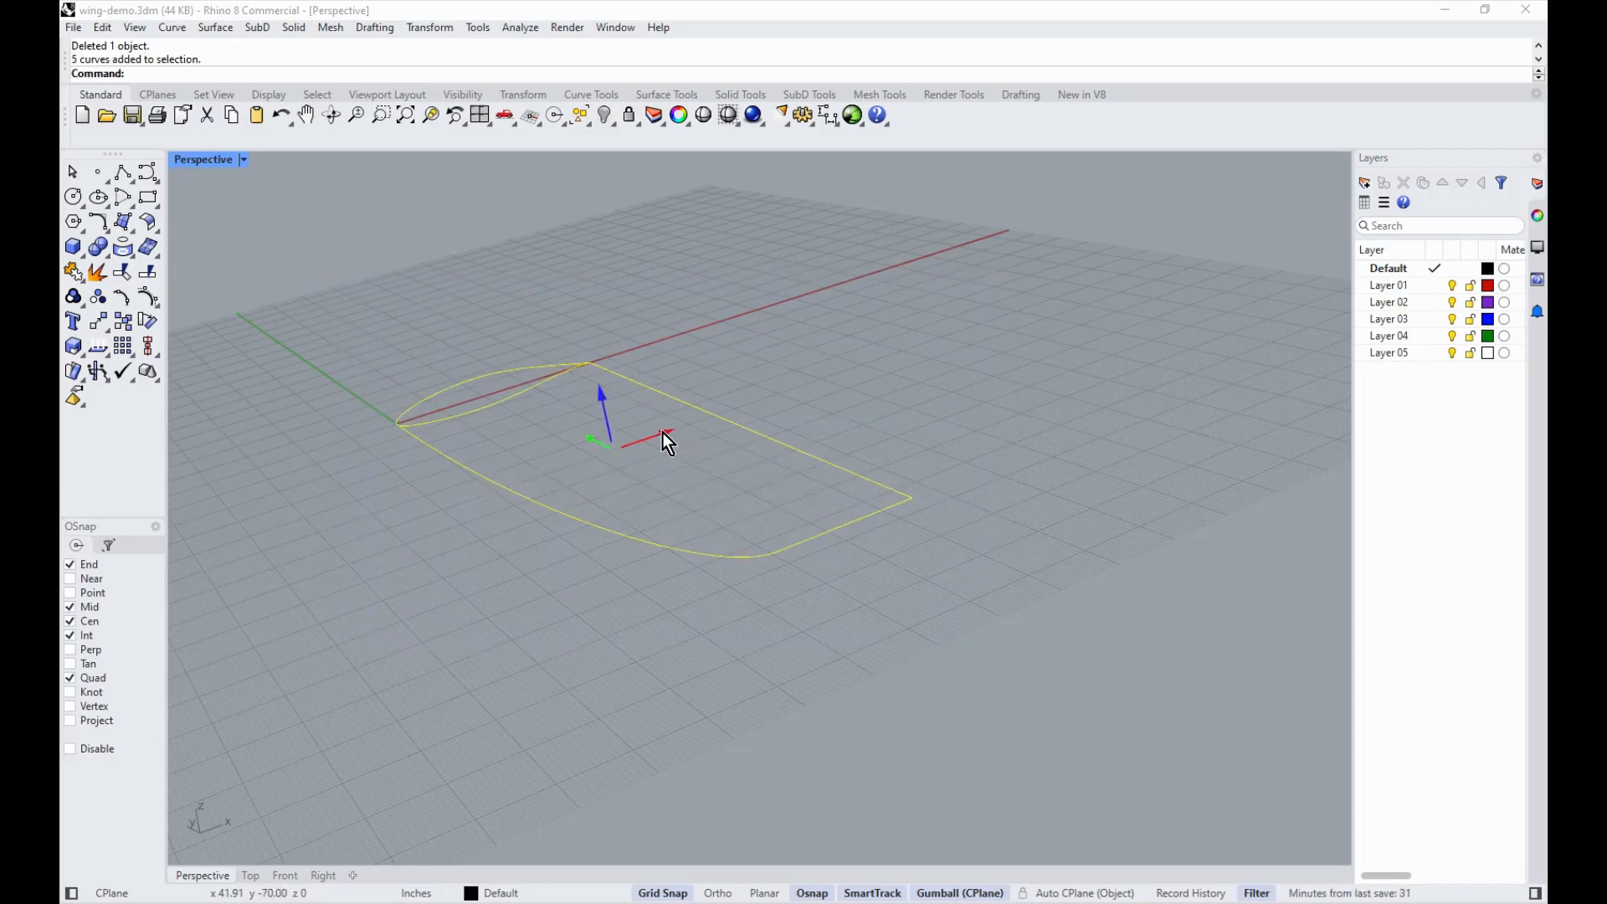
left_click_drag(661, 432, 389, 546)
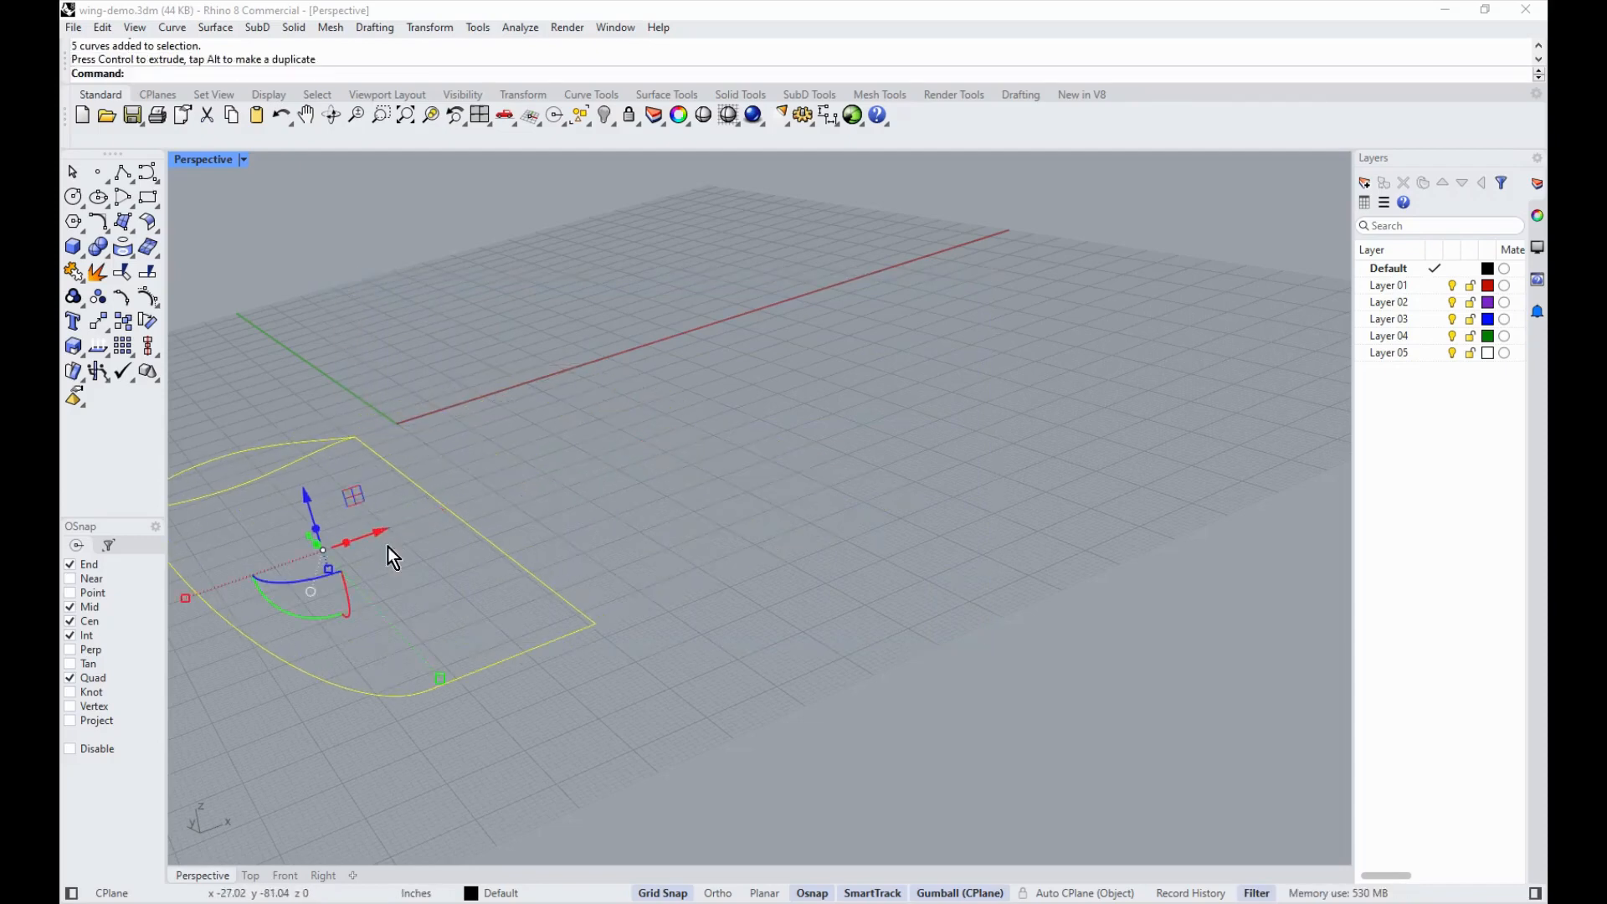
scroll(675, 524, "down", 1)
left_click(676, 512)
scroll(417, 440, "up", 4)
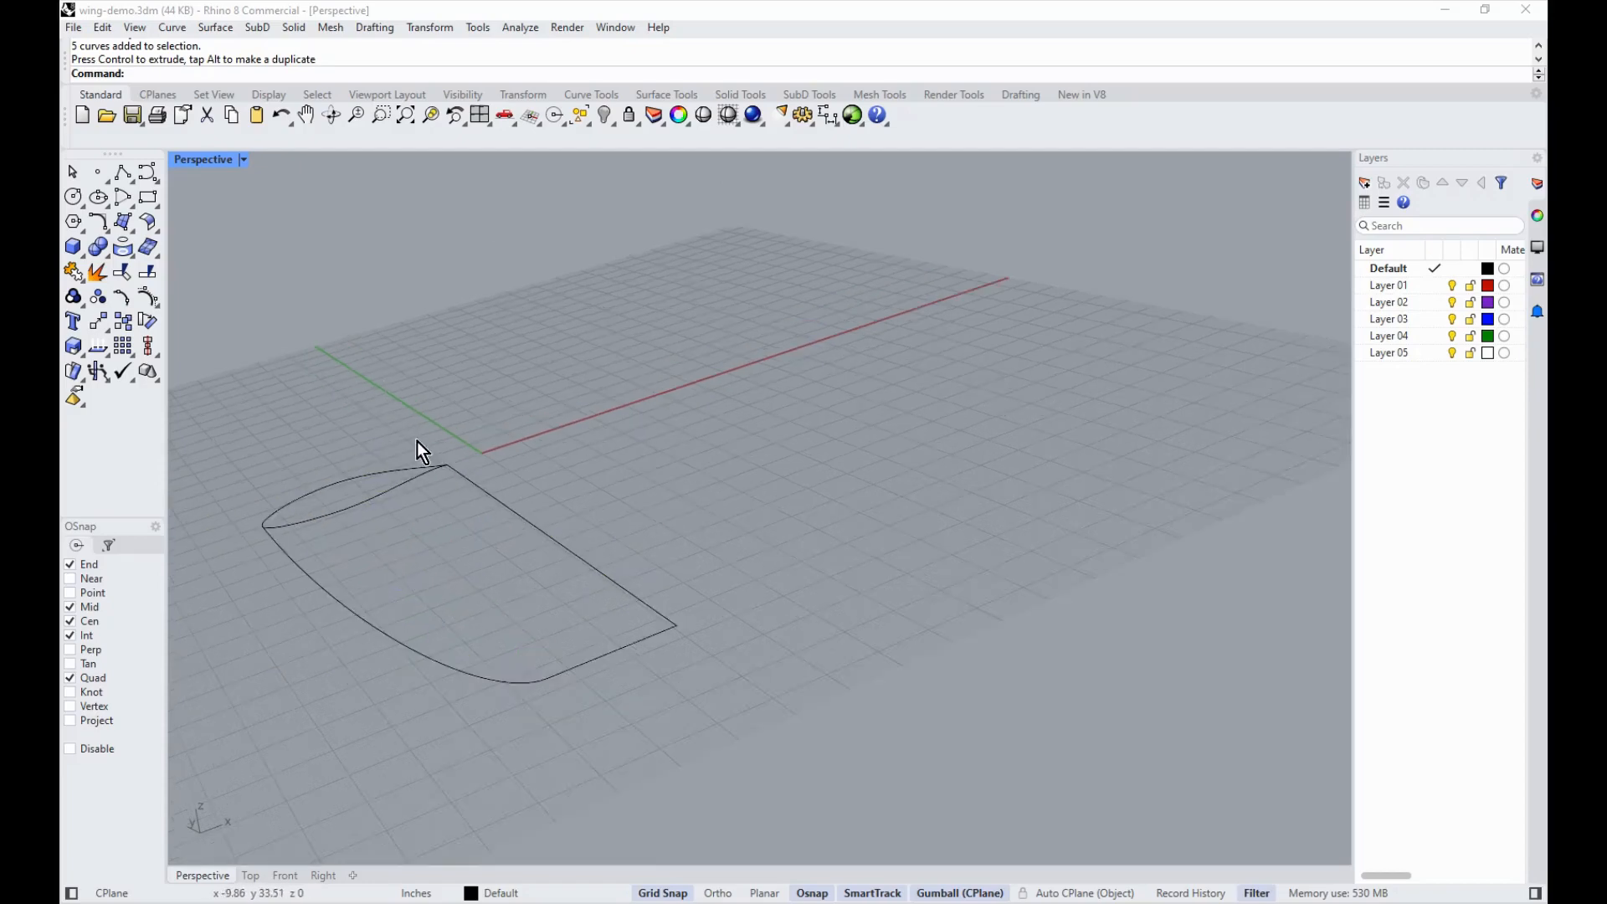
scroll(517, 439, "down", 3)
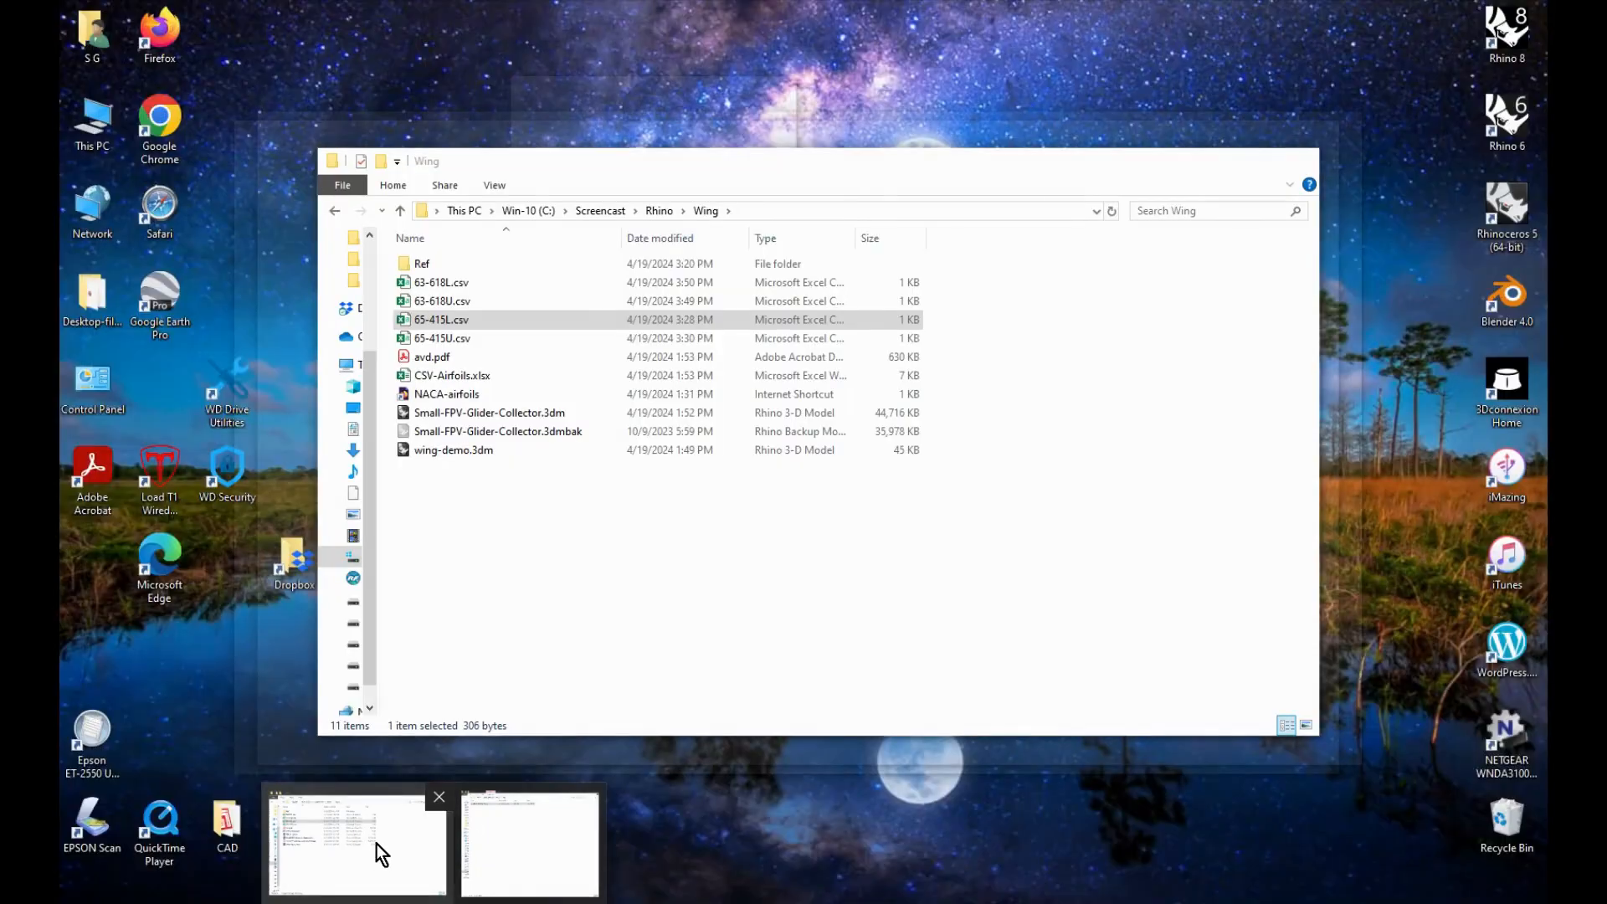
Step: Open 63-618U.csv from the Wing folder in Notepad
left_click(375, 844)
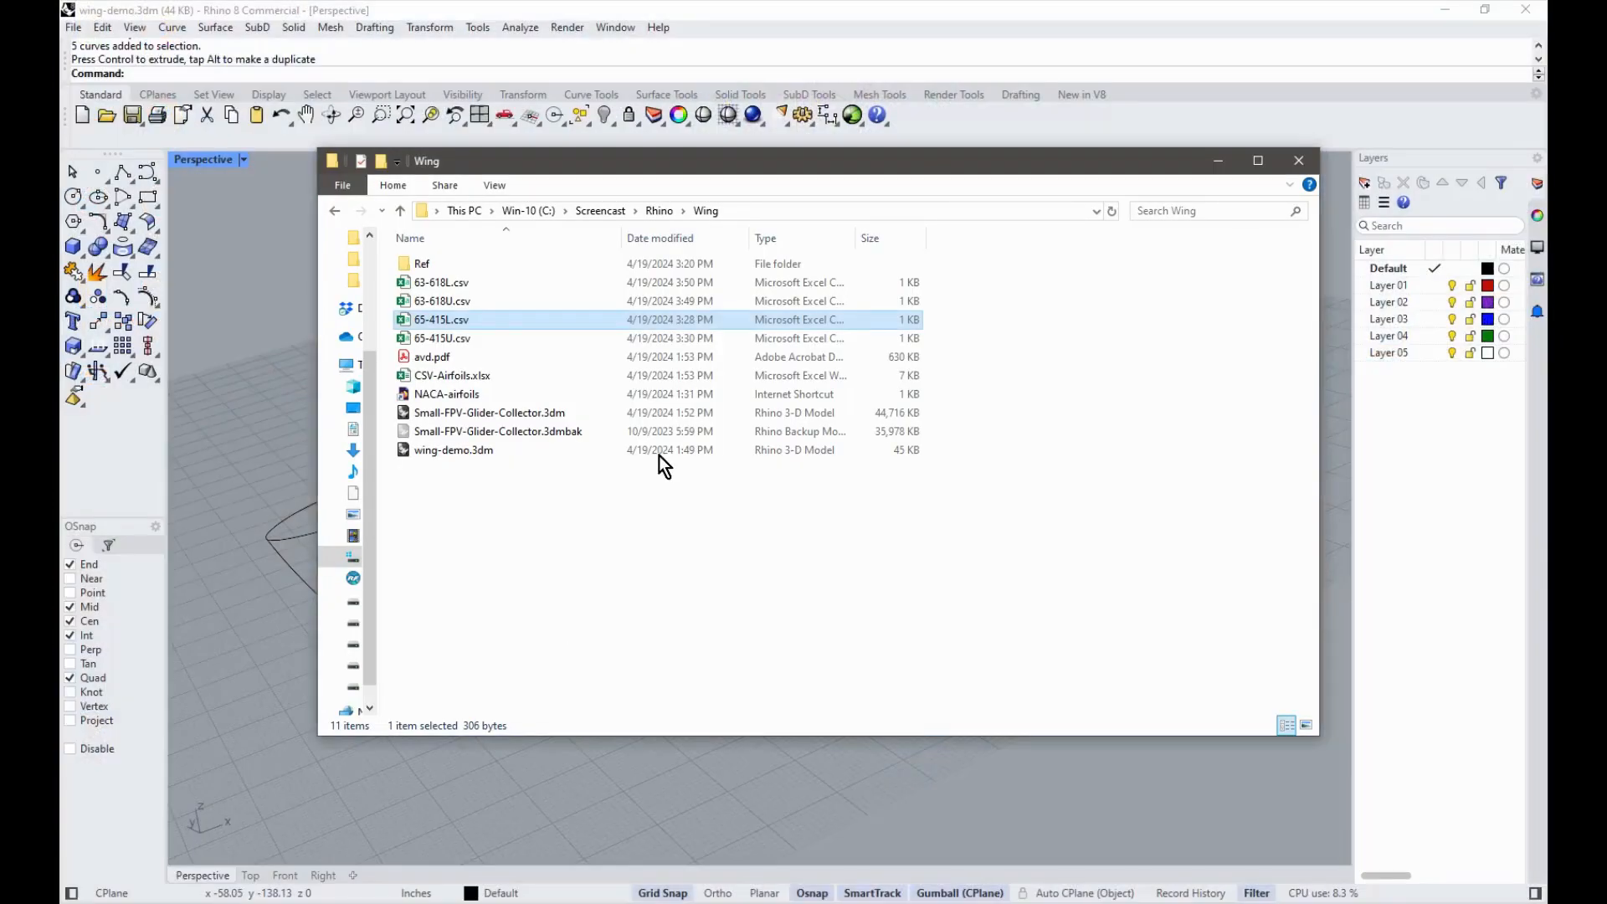
left_click(452, 301)
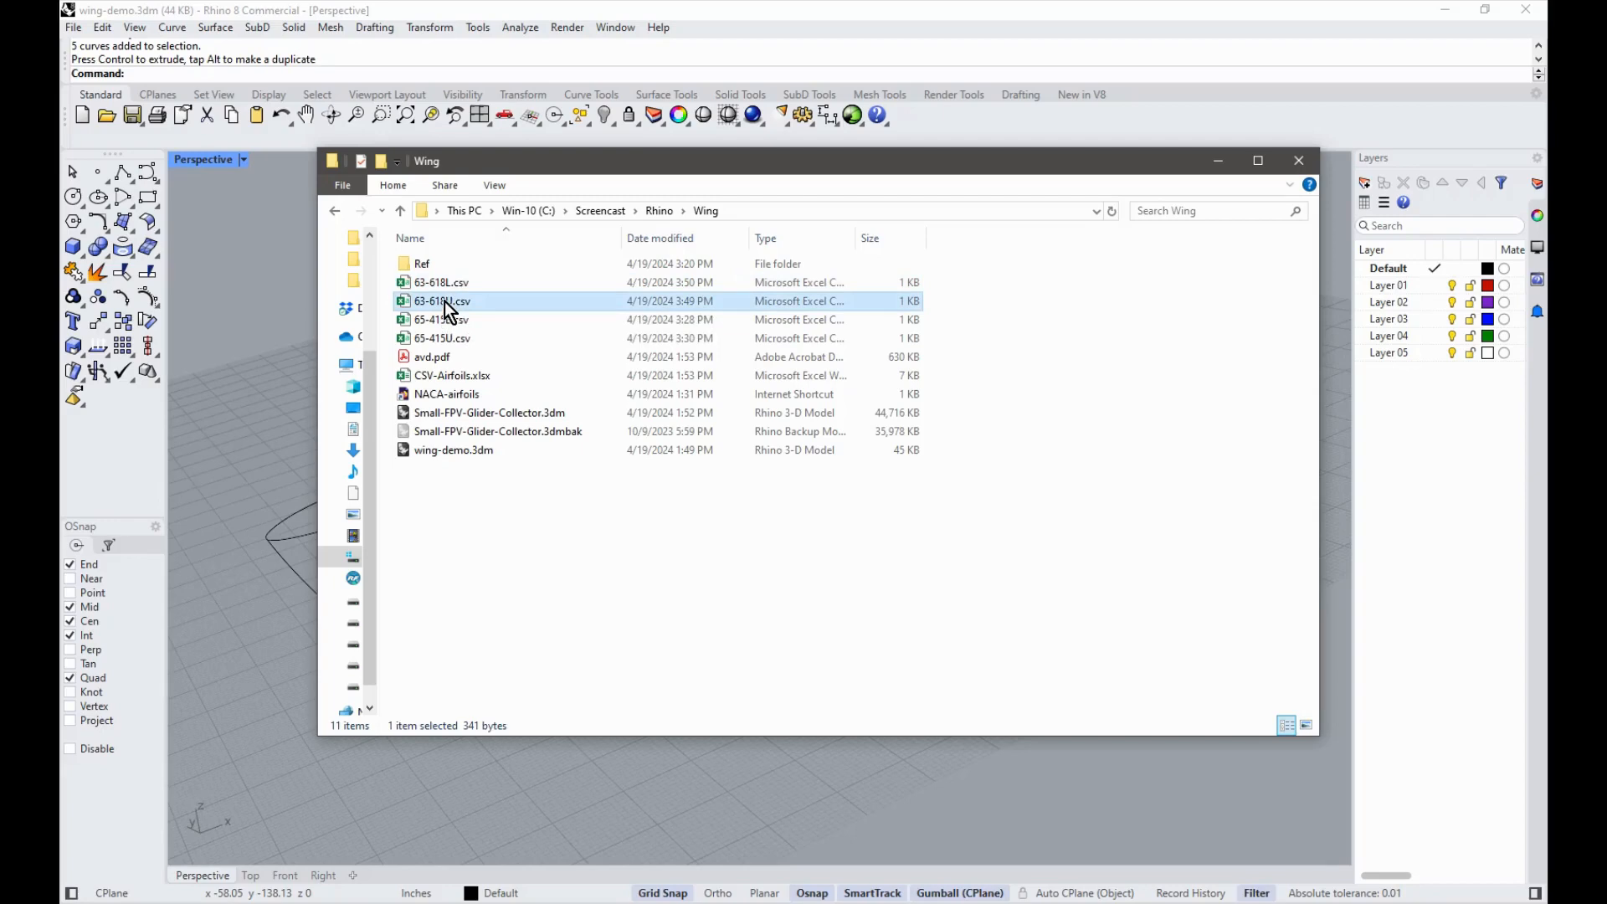
right_click(450, 303)
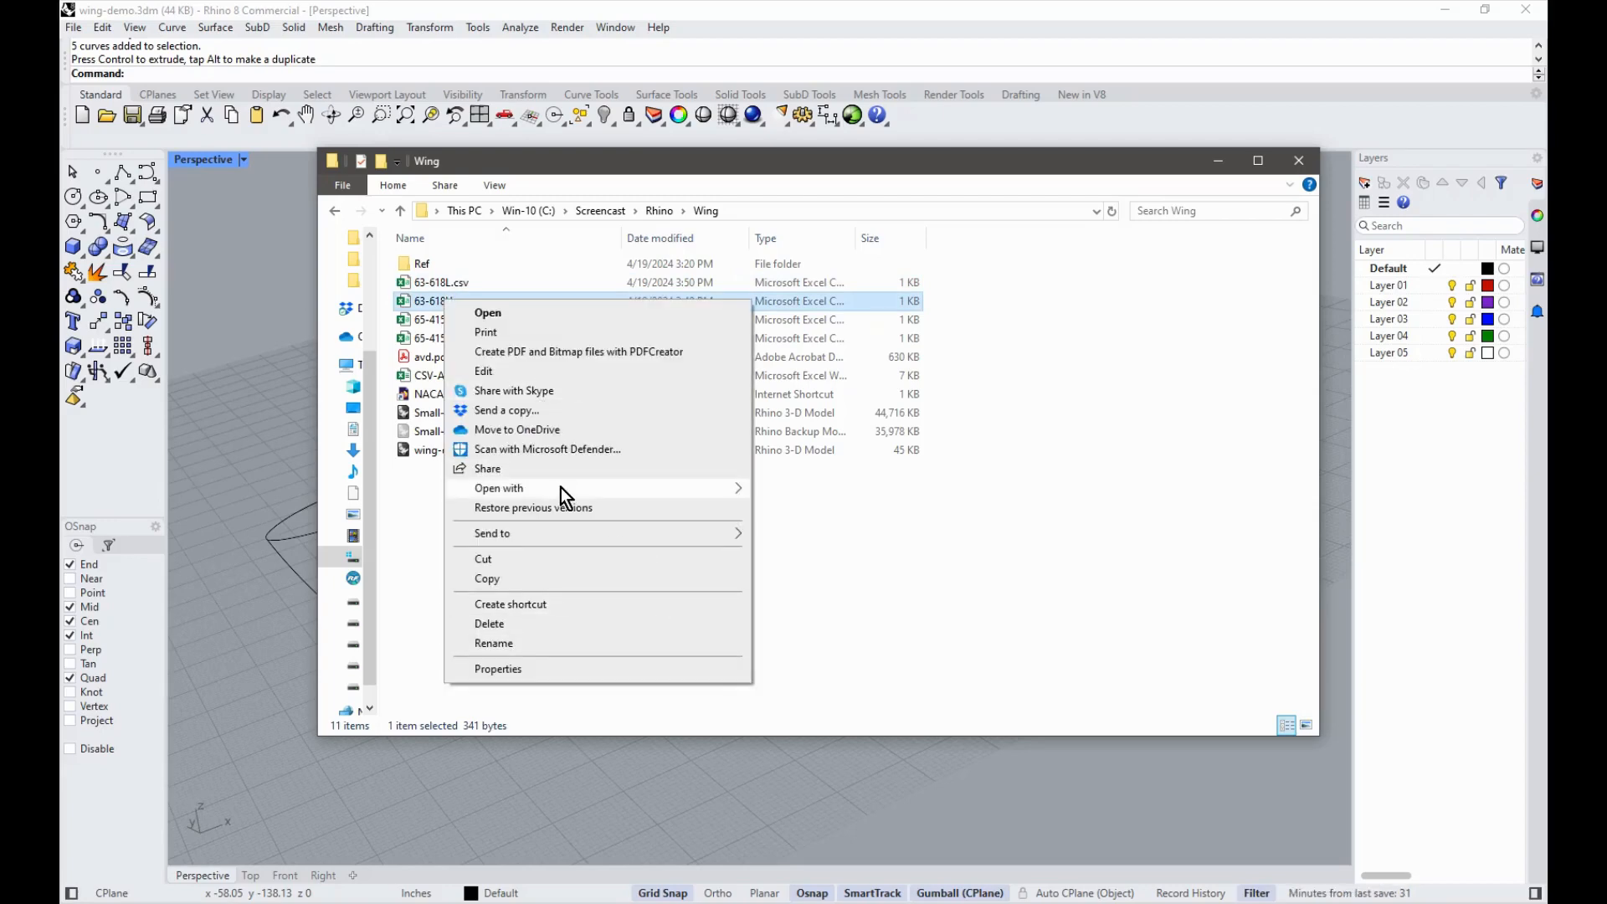
mouse_move(561, 487)
left_click(810, 512)
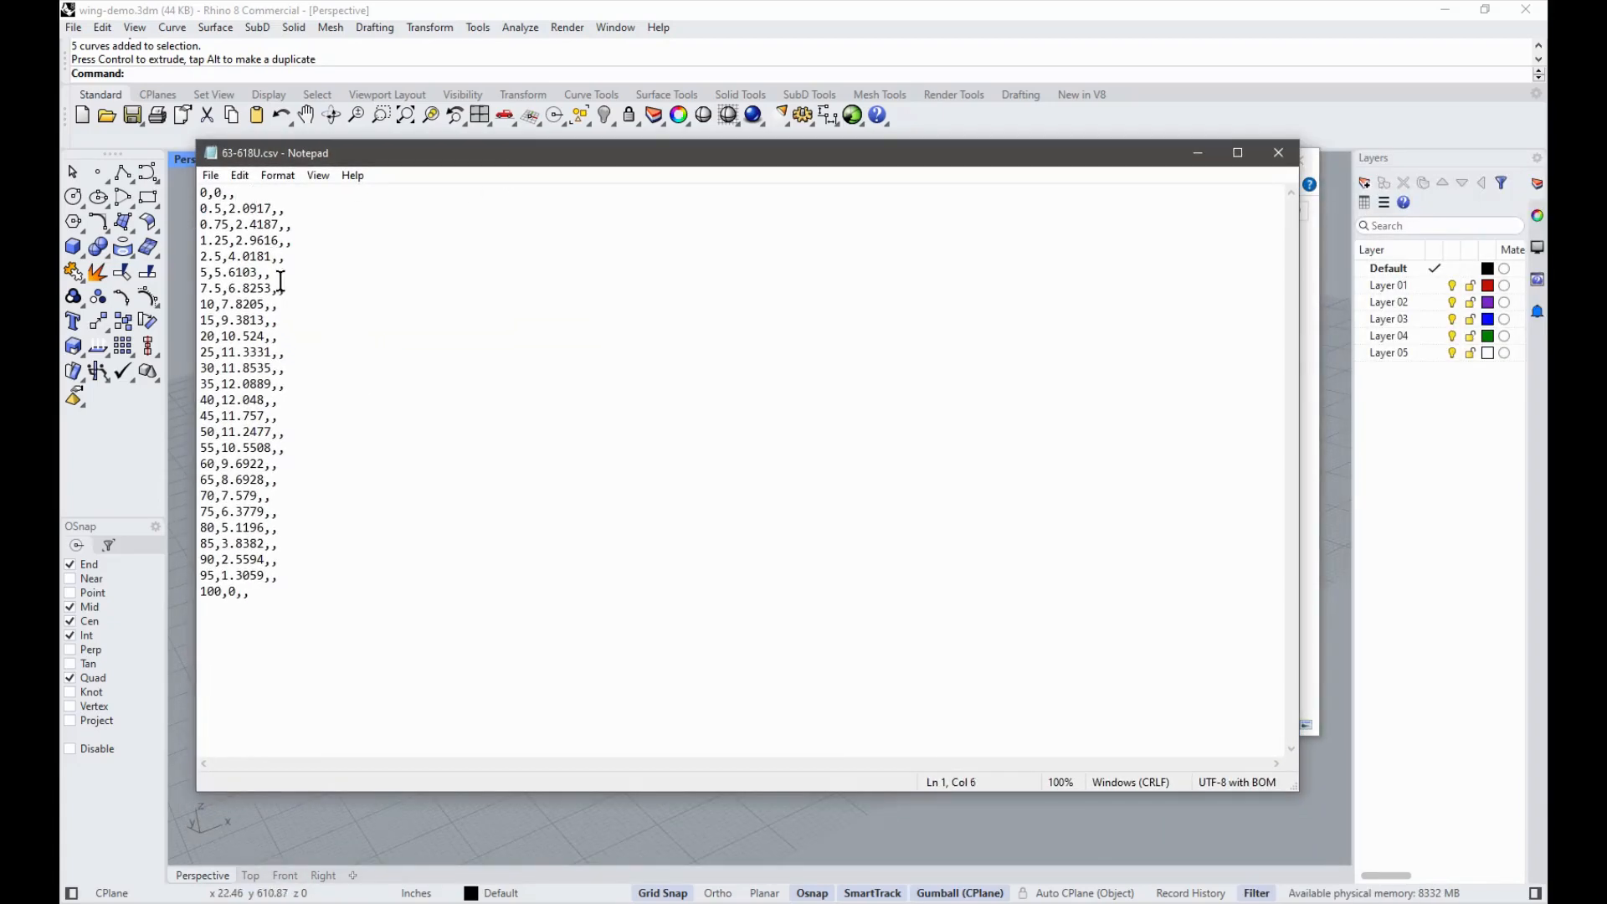
Step: Remove the trailing commas from every coordinate line of 63-618U.csv, from 0,0 through 100,0
key("BackSpace")
key("BackSpace")
key("Down")
key("End")
key("BackSpace")
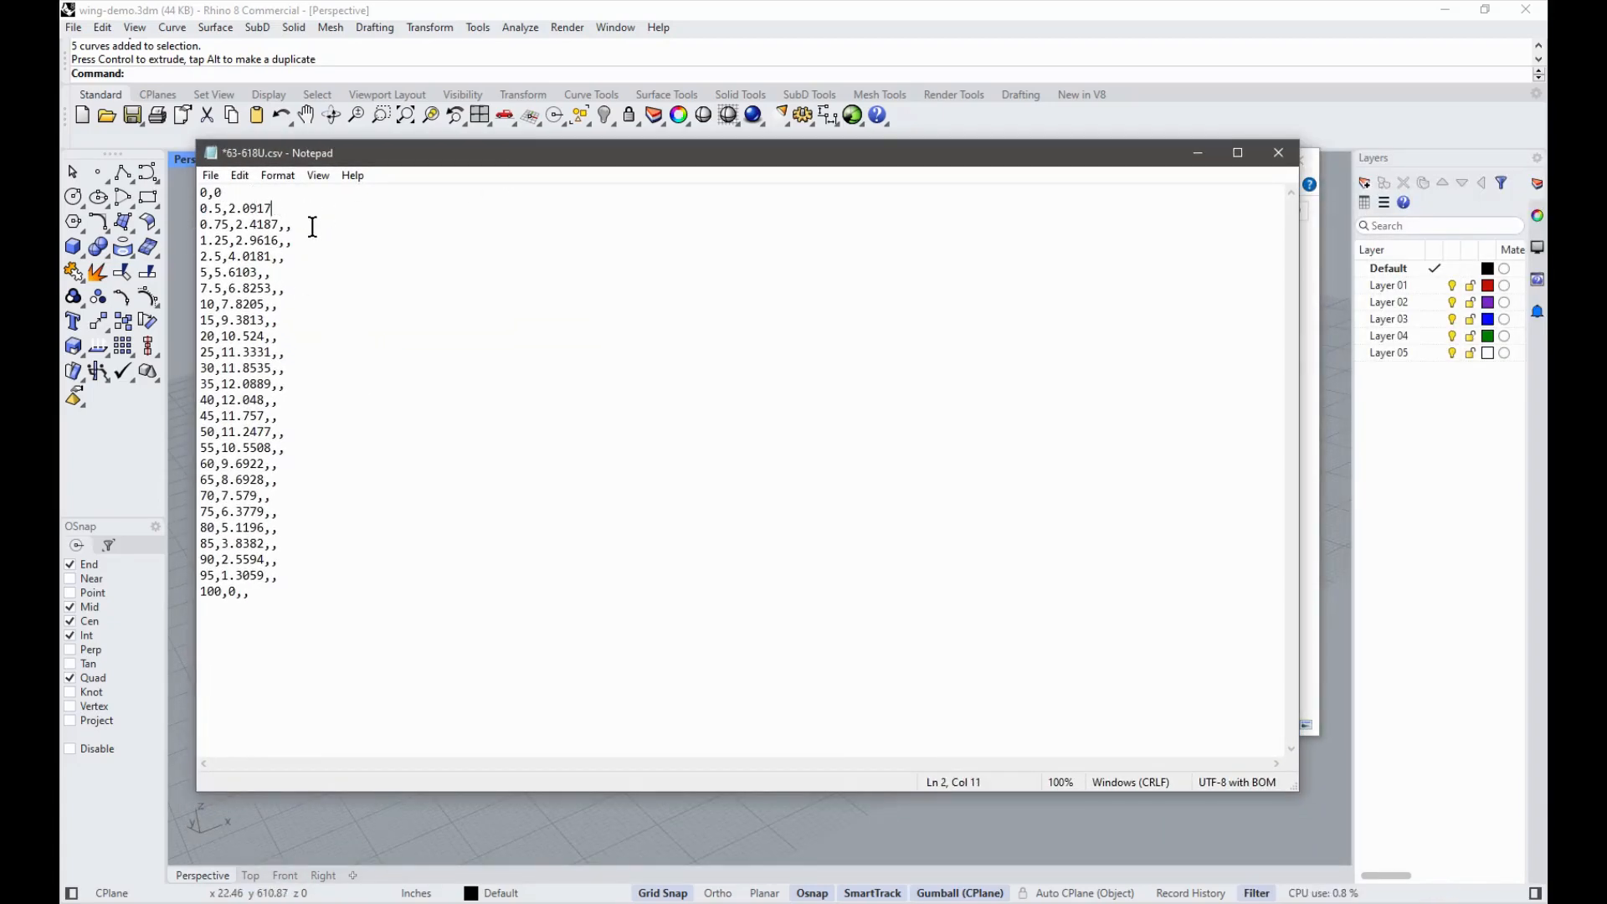
left_click(290, 283)
key("BackSpace")
key("Up")
key("BackSpace")
key("BackSpace")
left_click(284, 319)
key("BackSpace")
left_click(293, 394)
key("BackSpace")
left_click(288, 432)
key("BackSpace")
key("BackSpace")
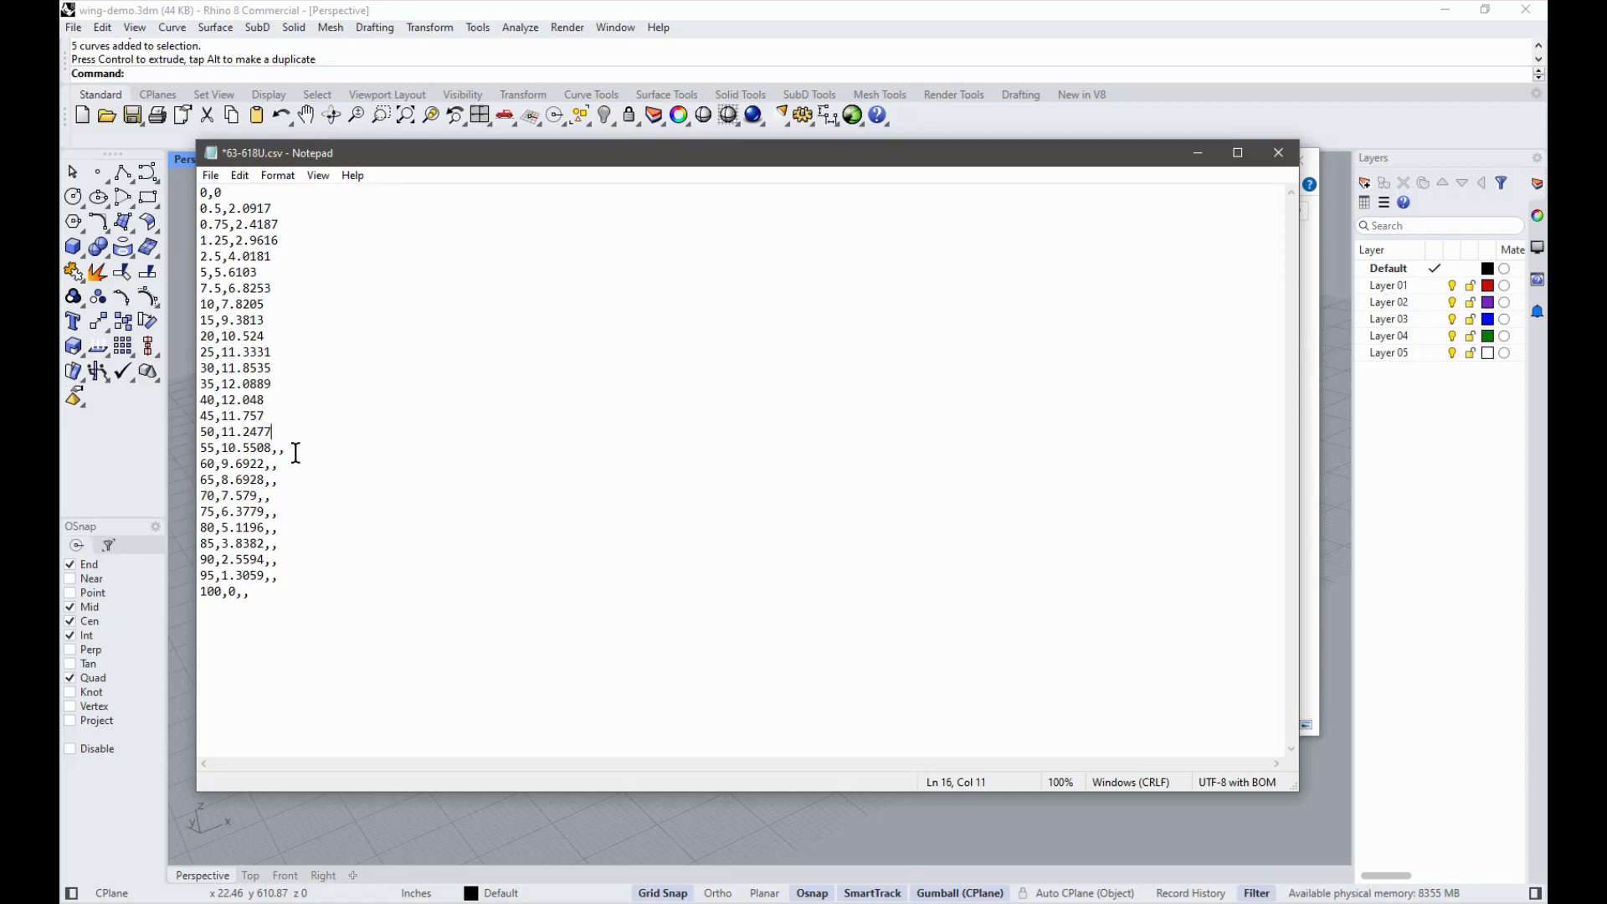
key("BackSpace")
key("BackSpace")
key("BackSpace")
key("BackSpace")
key("BackSpace")
key("BackSpace")
left_click(293, 550)
key("BackSpace")
key("BackSpace")
key("BackSpace")
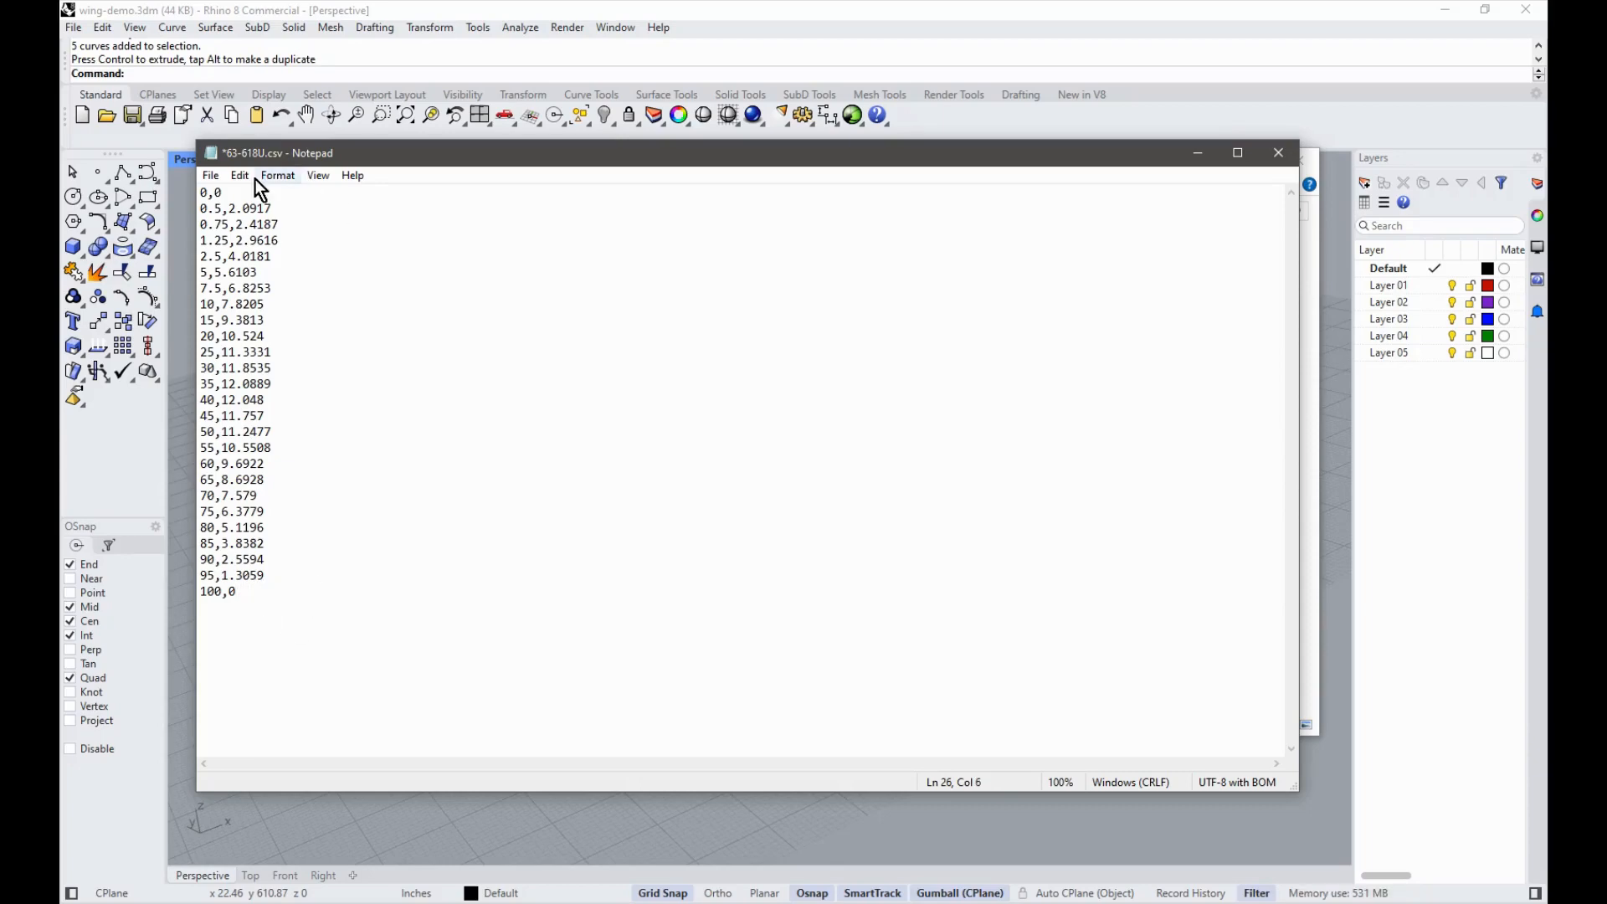
Step: Save 63-618U.csv and copy all of its coordinate lines
left_click(210, 175)
left_click(253, 253)
left_click_drag(244, 597, 105, 152)
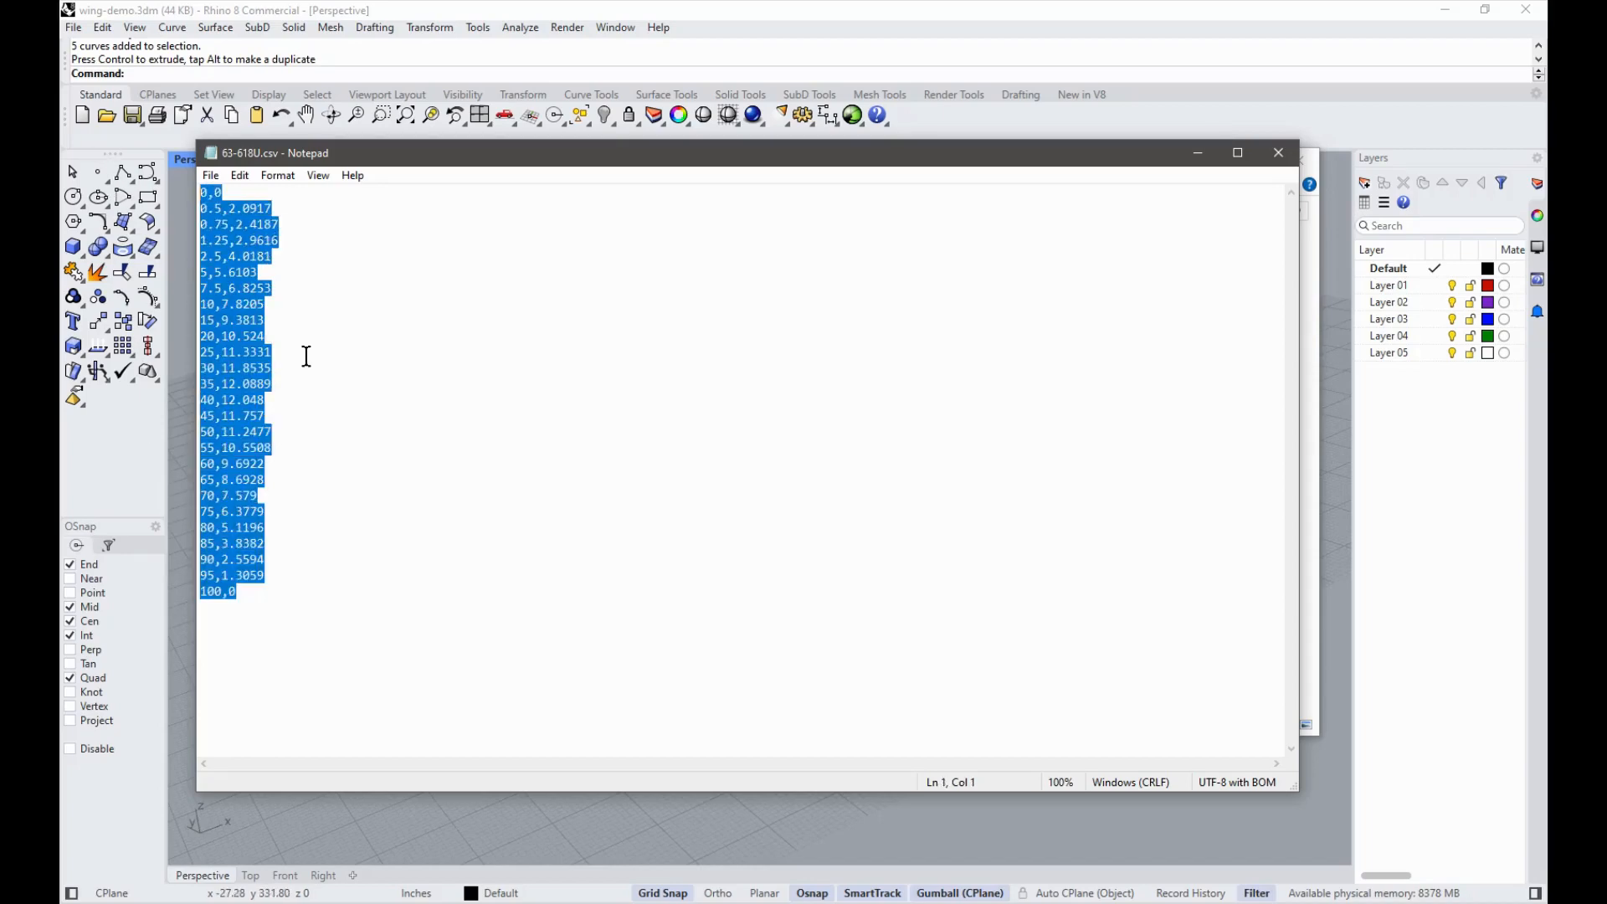
Step: Return to Rhino and draw an interpolated curve in the Front view through the copied upper-surface coordinates, from 0,0 to 100,0
left_click(710, 9)
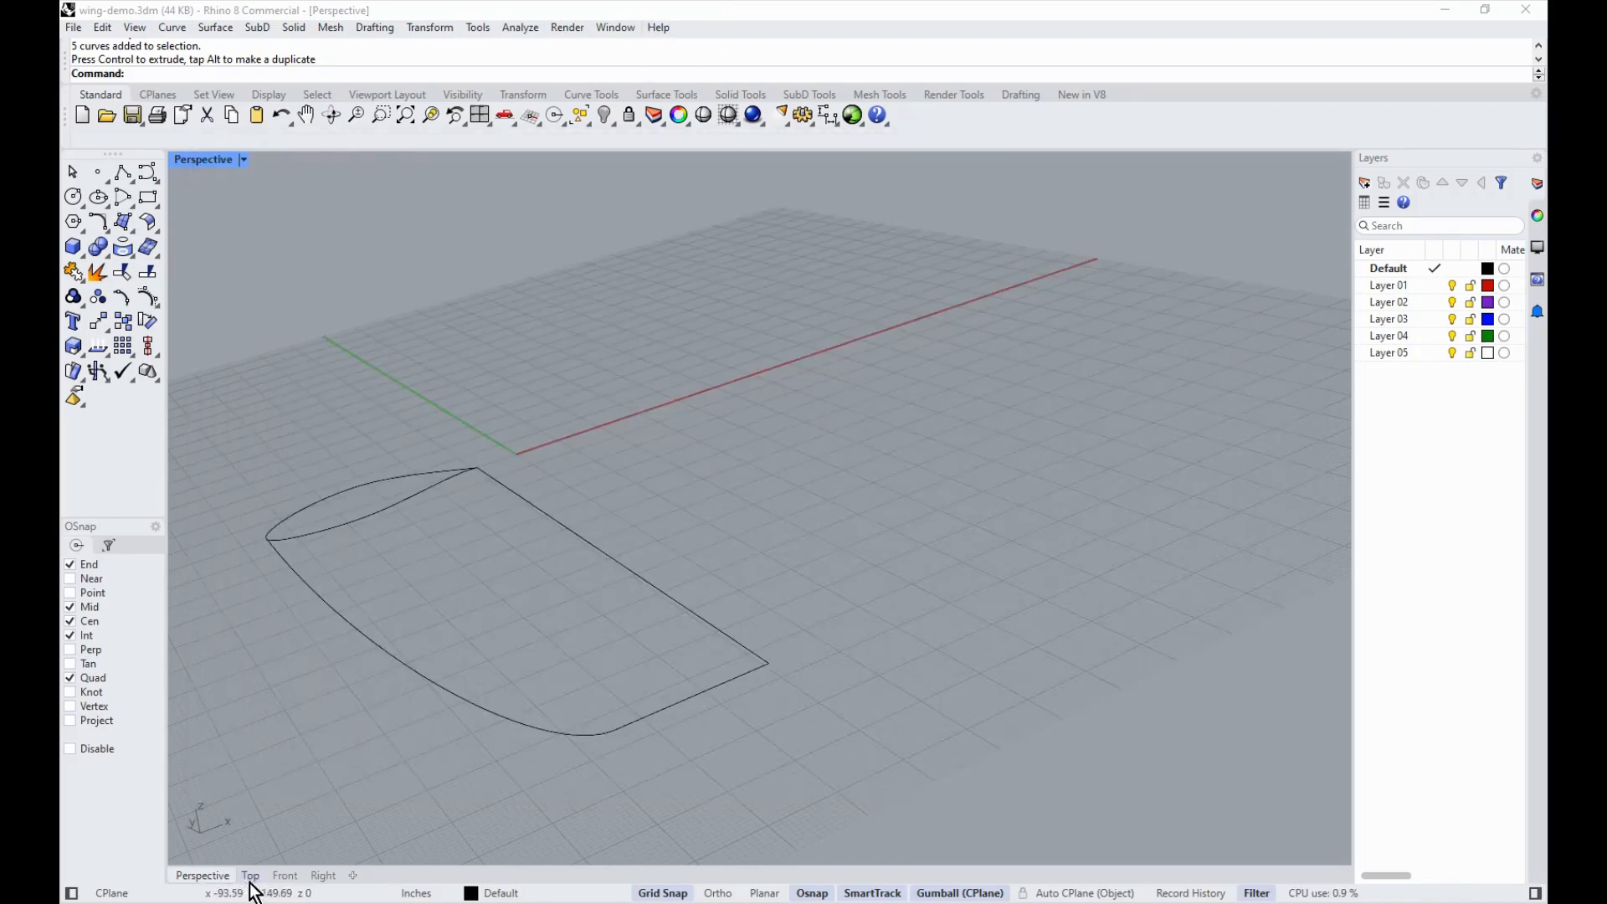
left_click(319, 879)
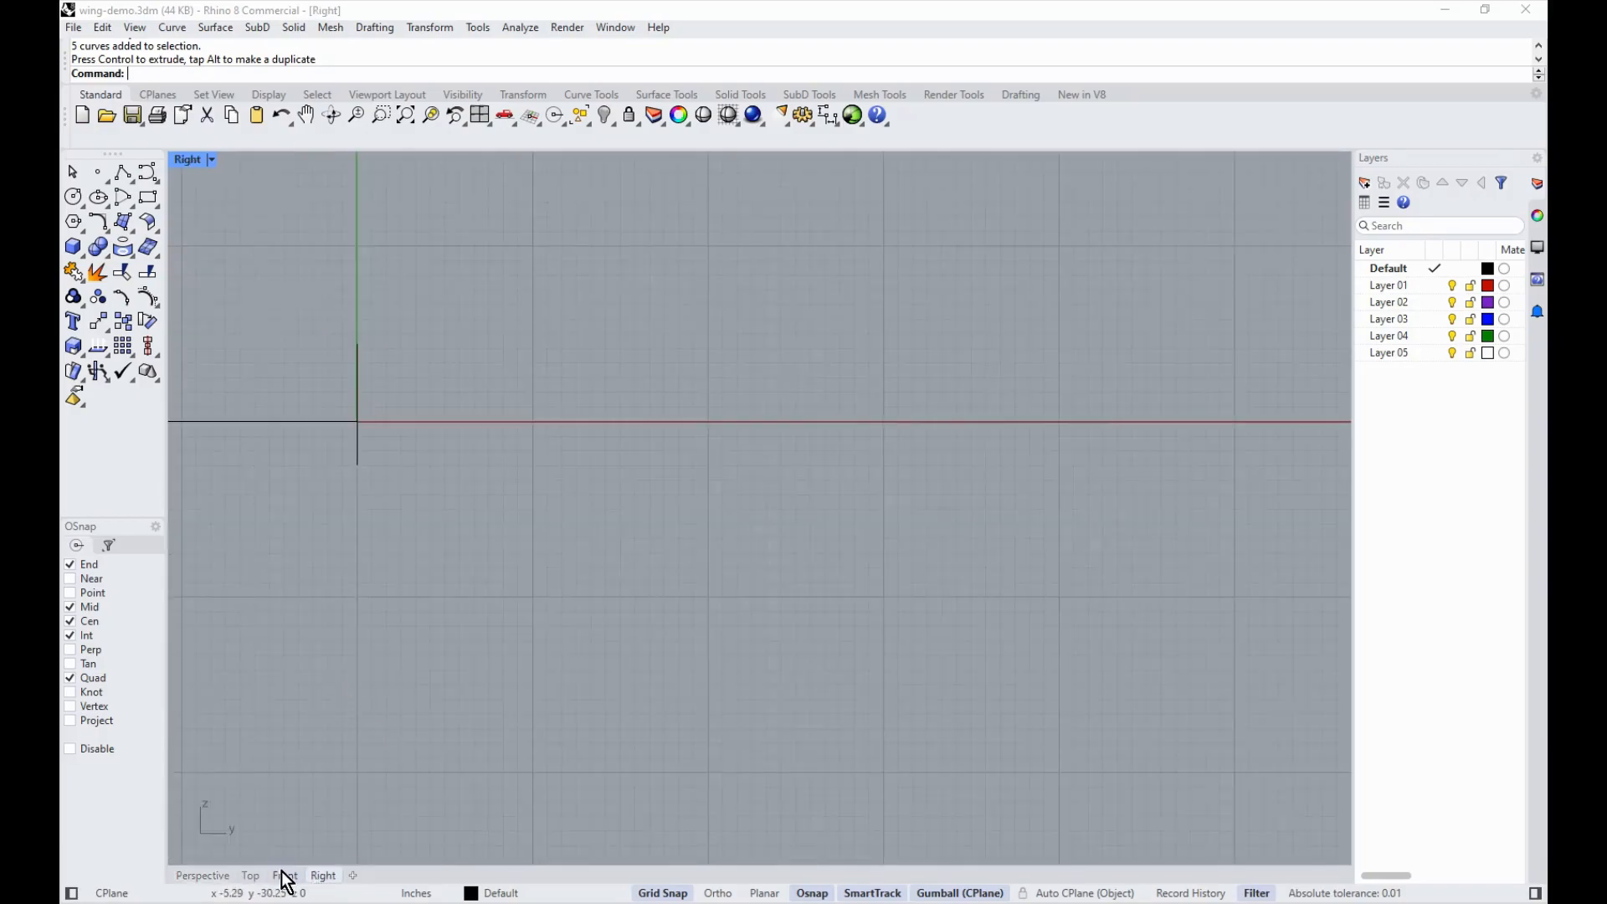
left_click(284, 877)
scroll(304, 483, "down", 4)
scroll(360, 499, "up", 7)
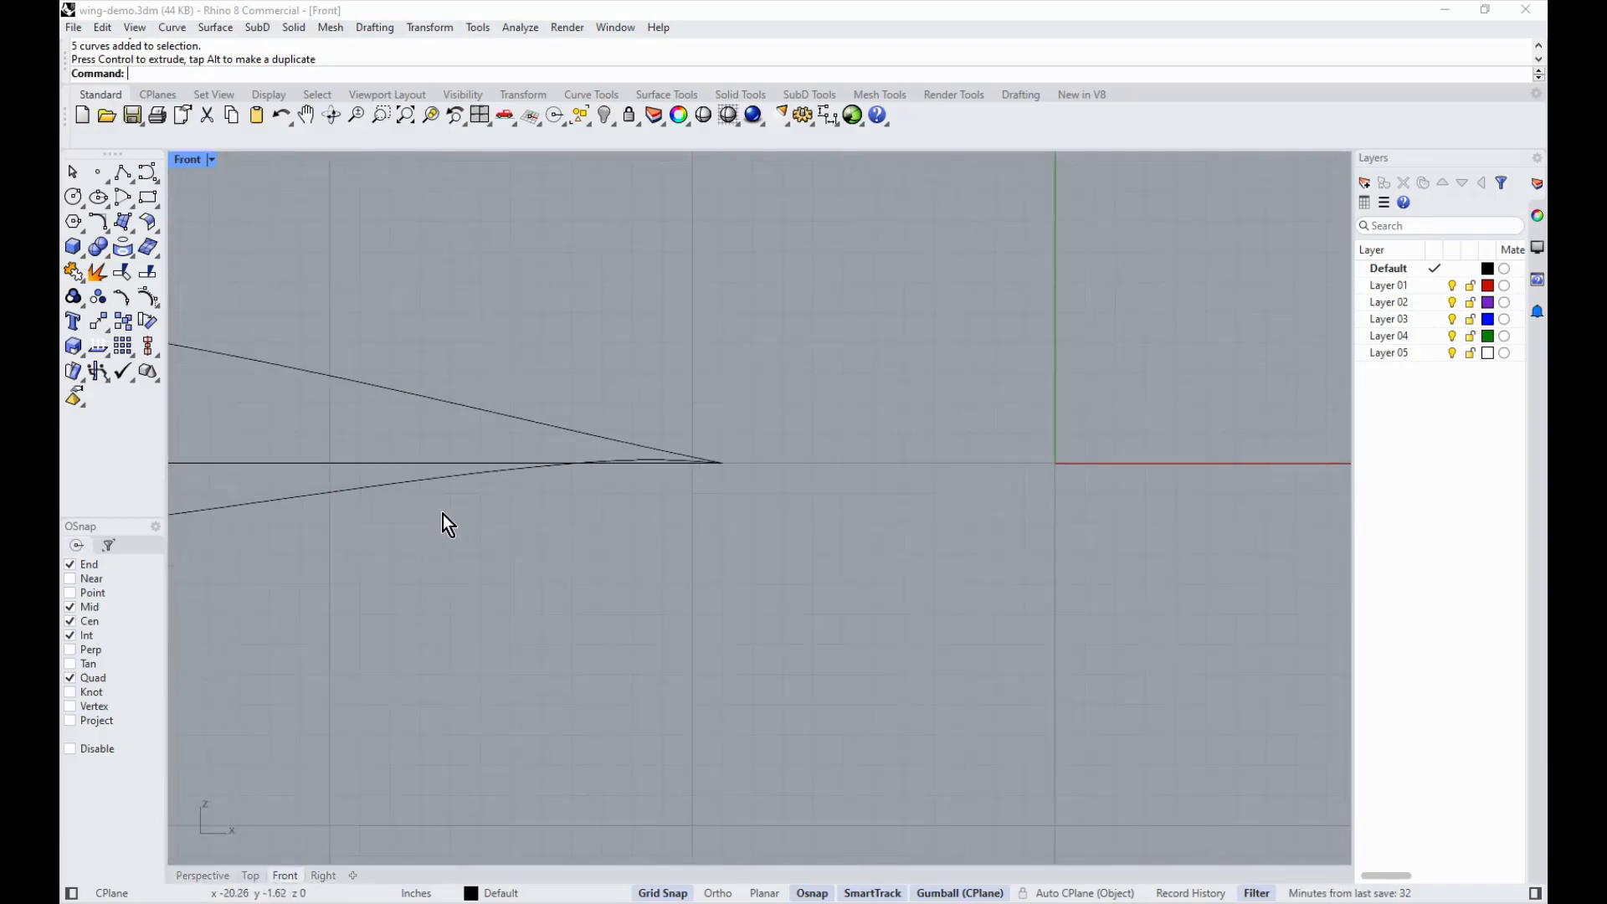
scroll(419, 506, "down", 8)
scroll(463, 447, "up", 2)
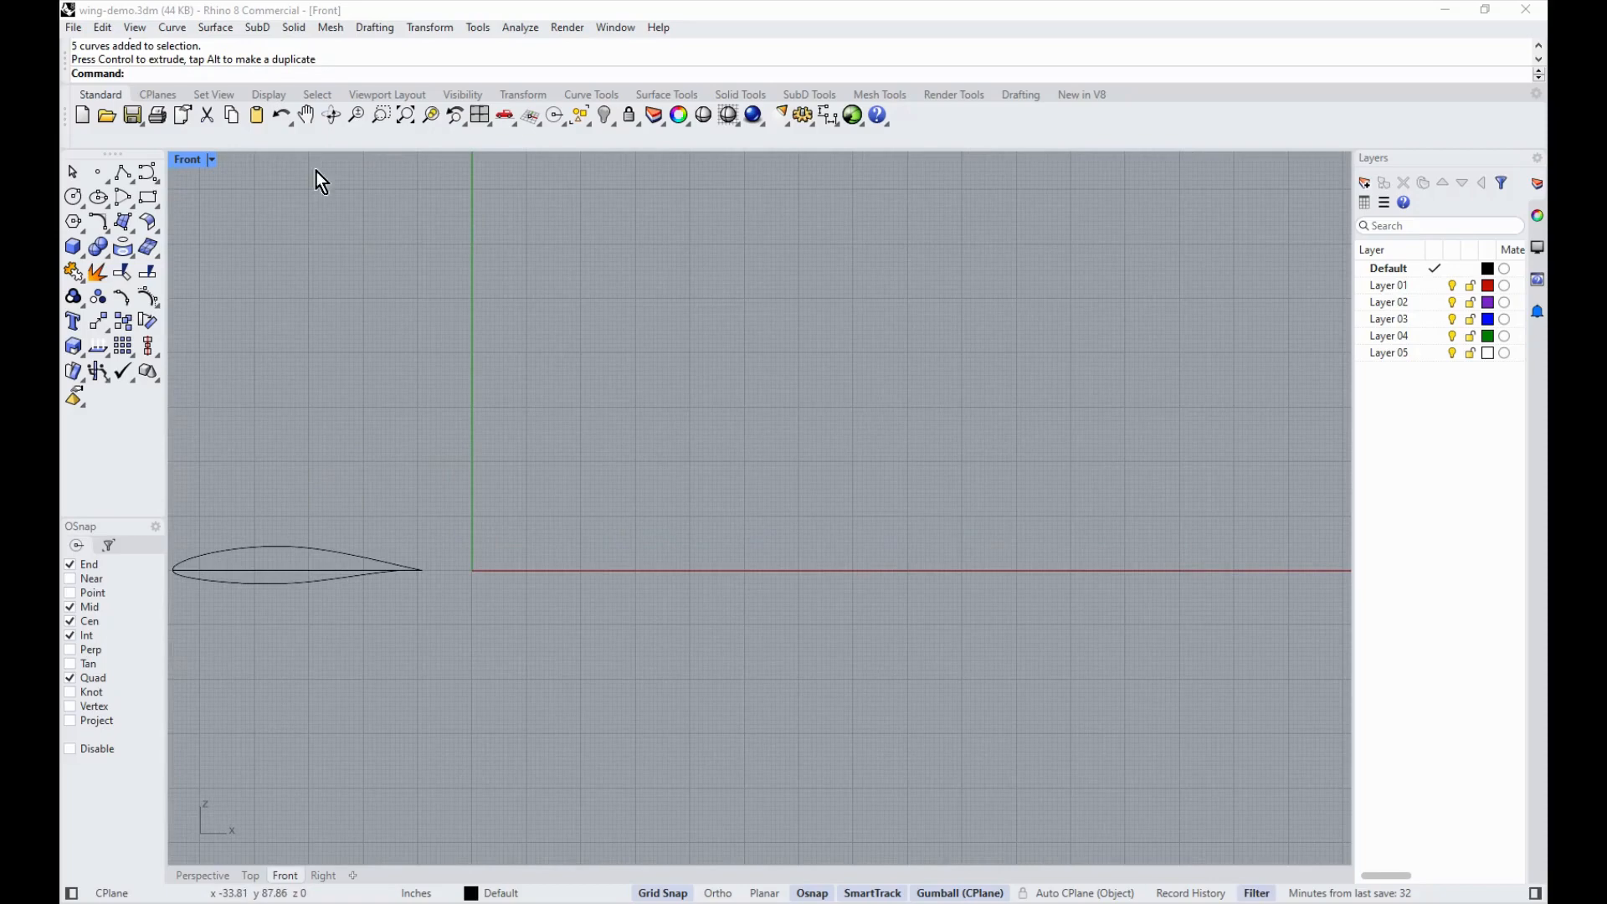
left_click(159, 204)
left_click(175, 207)
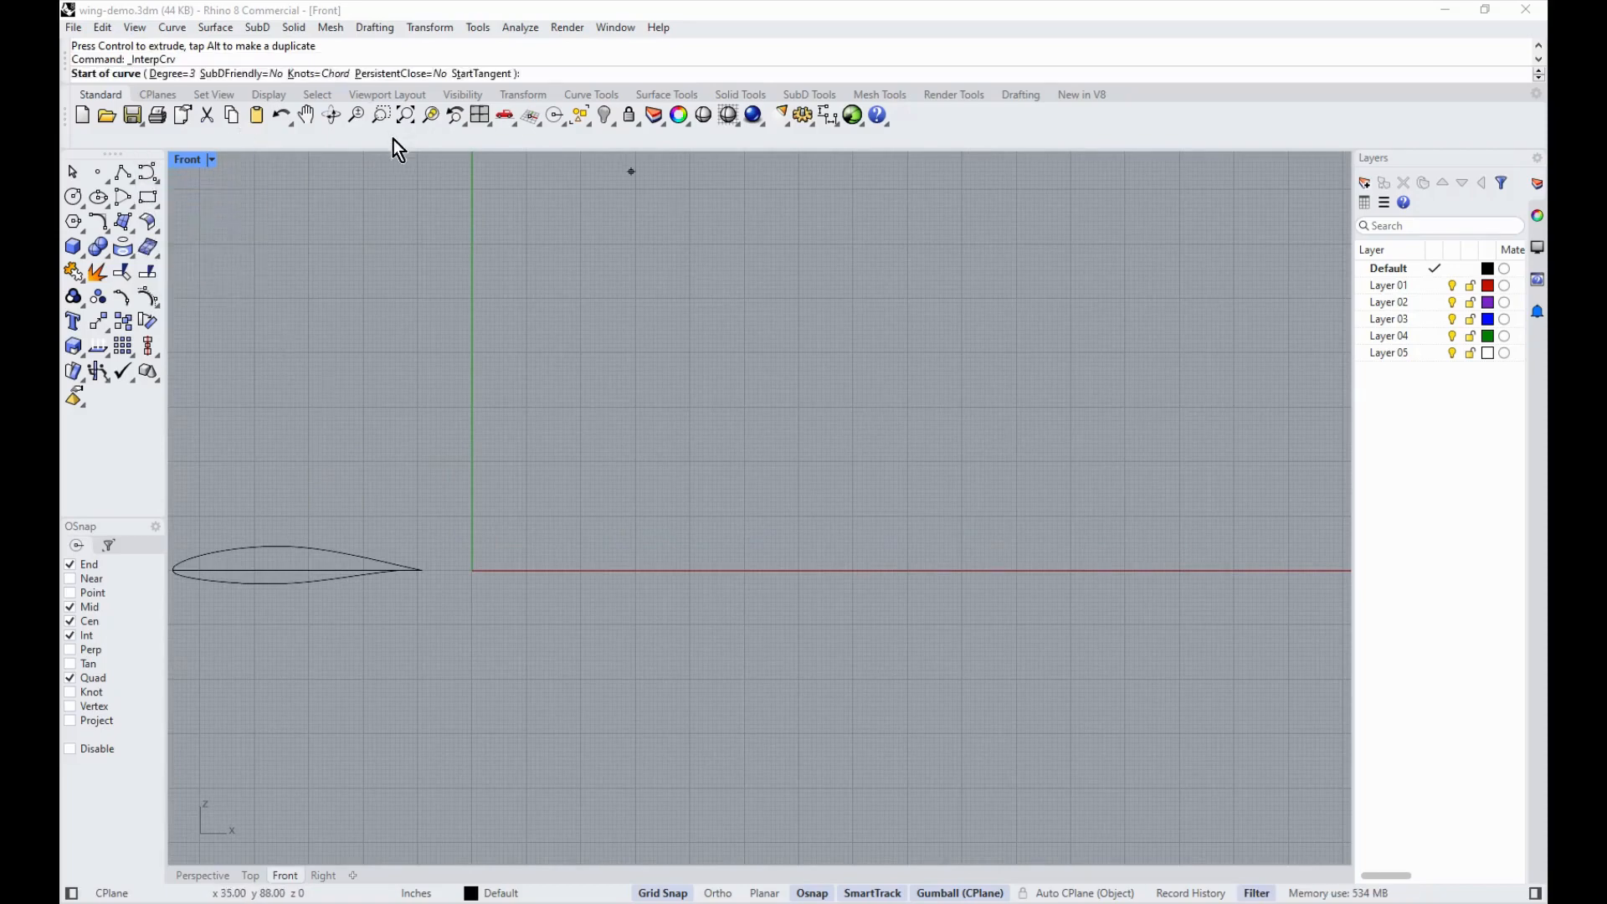
key("ctrl+v")
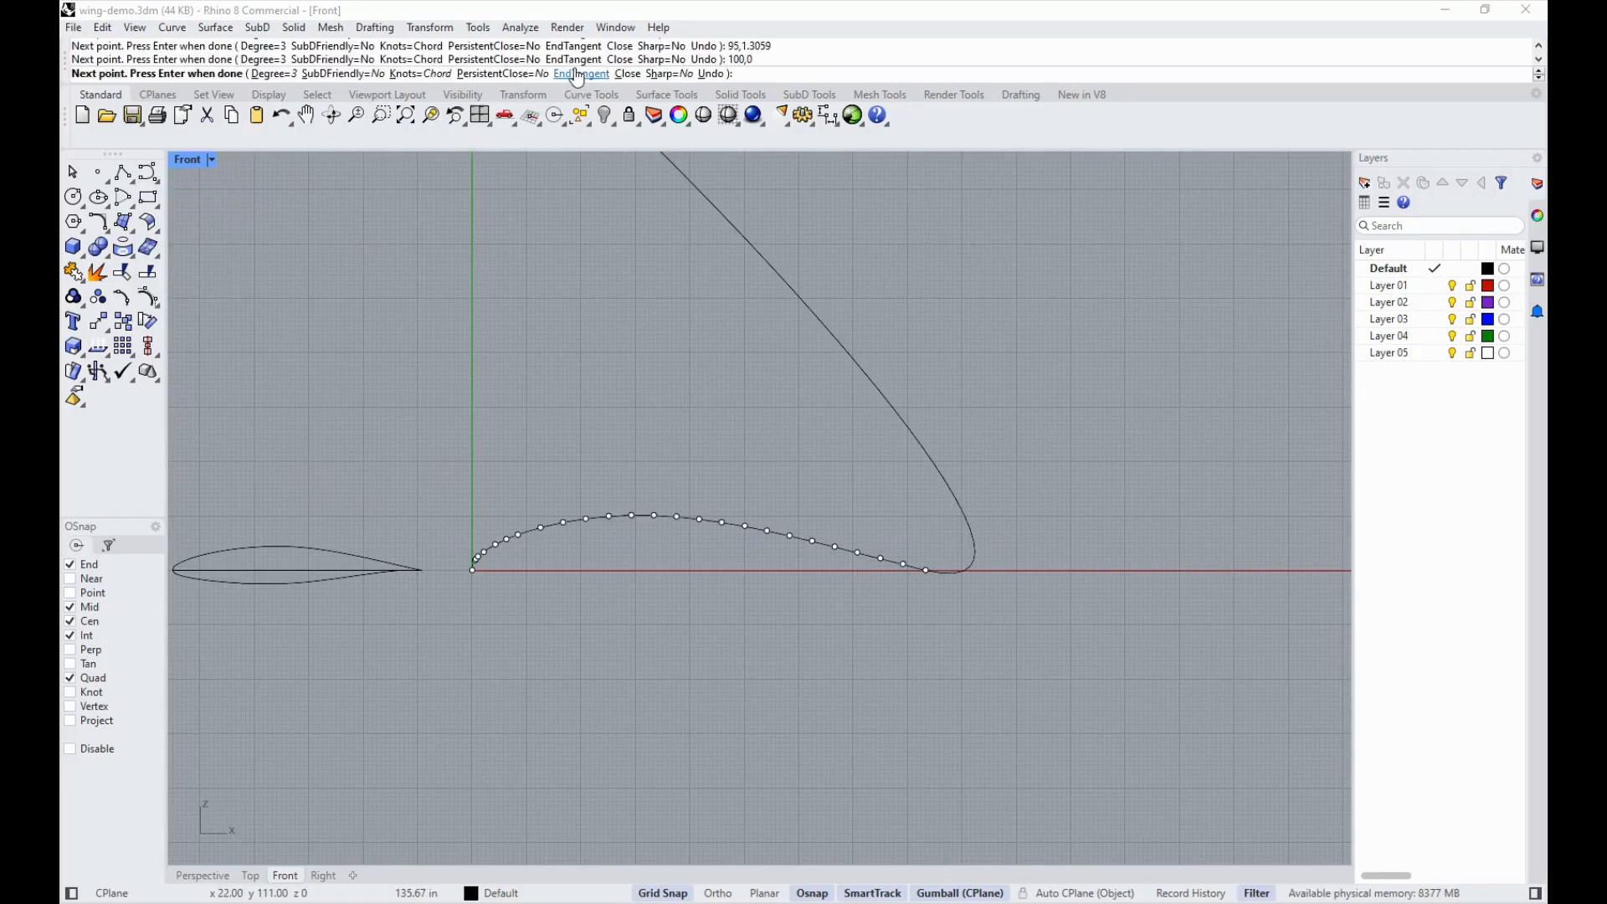
key("Return")
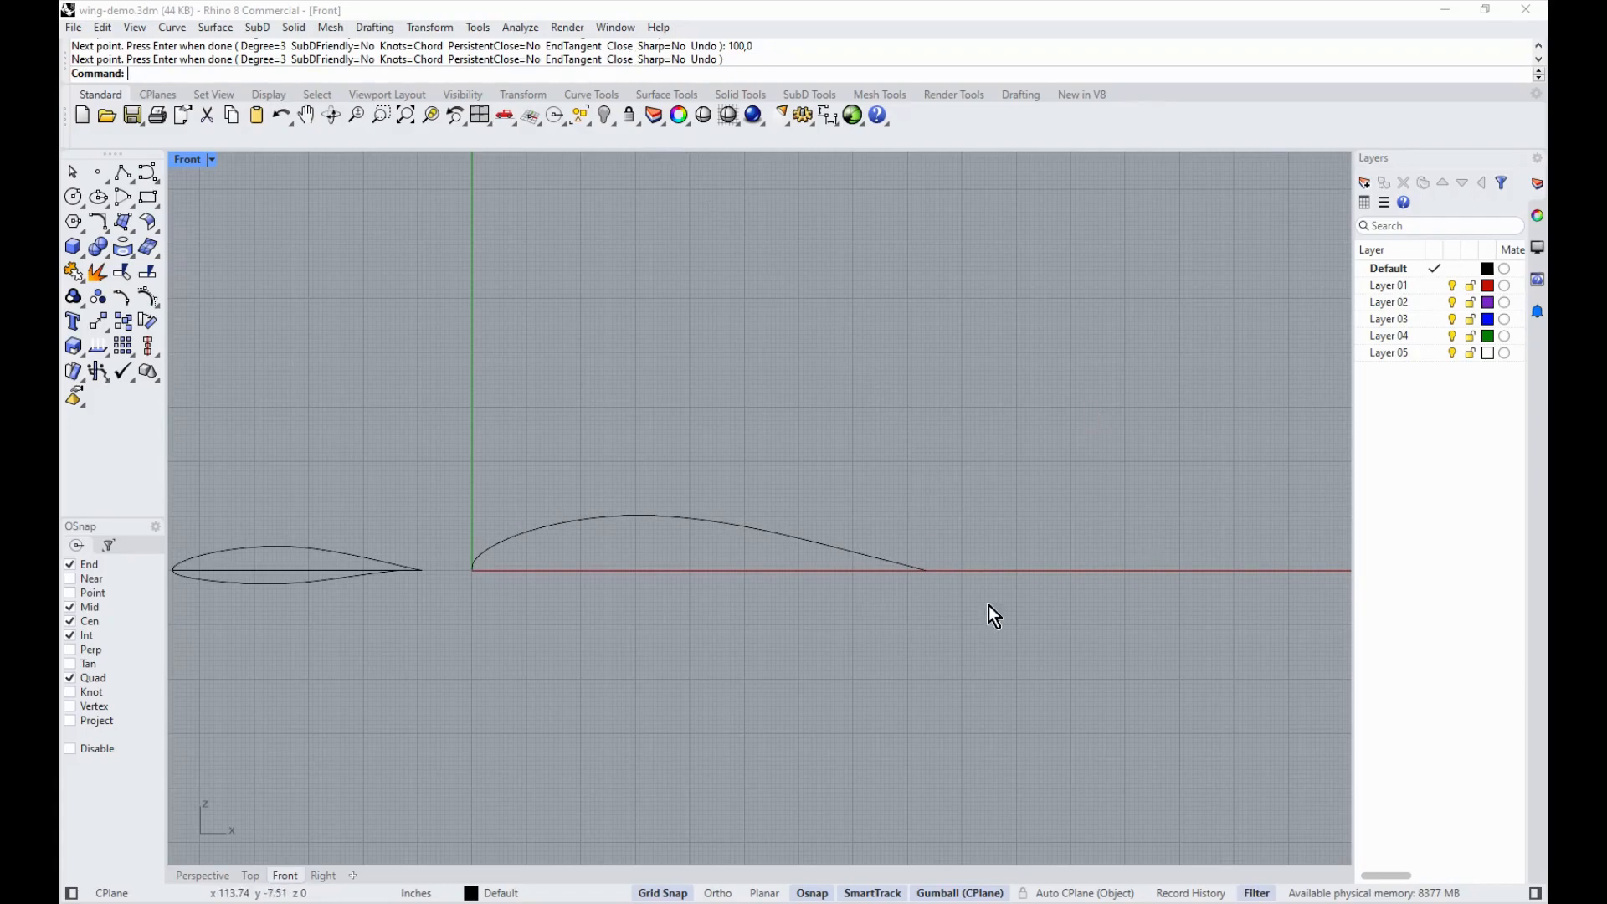
Step: Open 63-618L.csv from the Wing folder in Notepad
right_click_drag(576, 545, 608, 697)
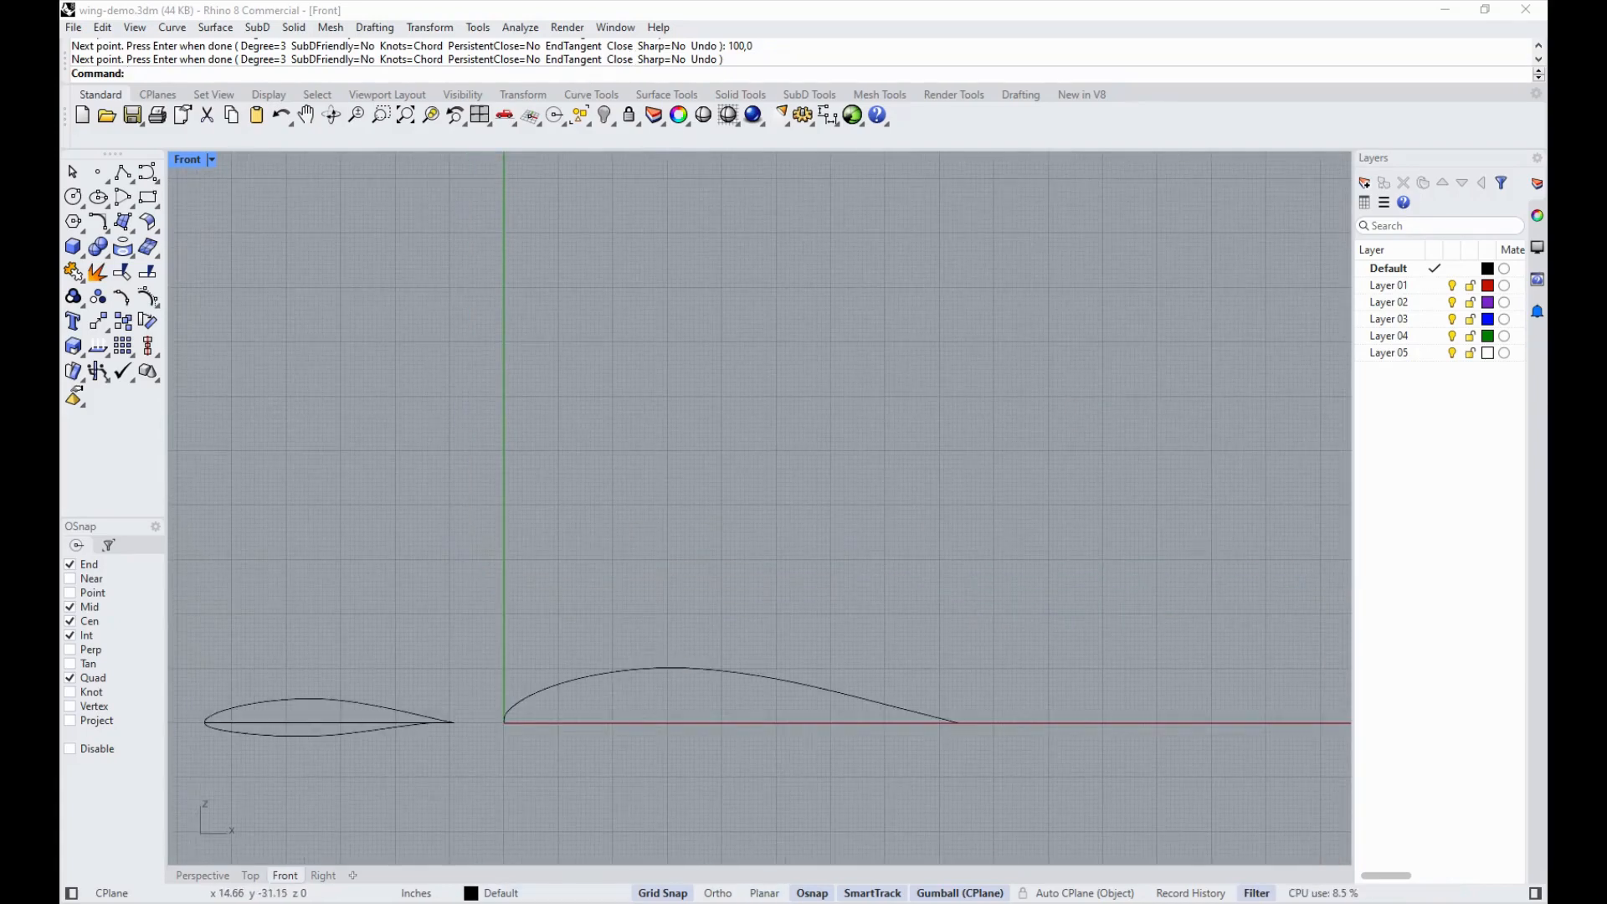
key("alt+Tab")
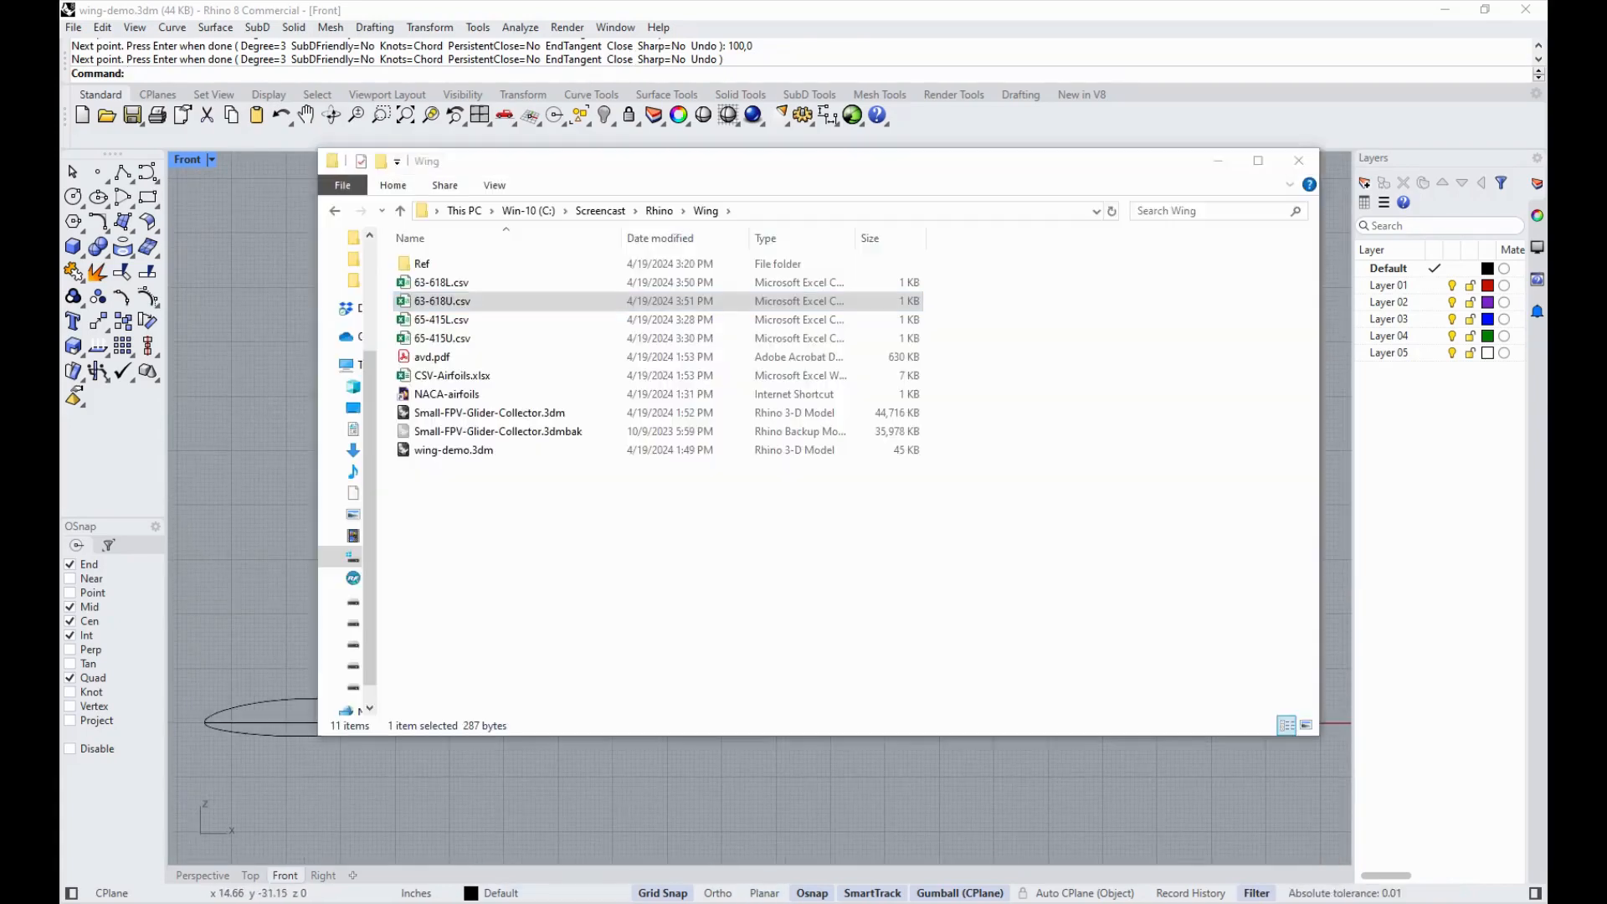
left_click(439, 282)
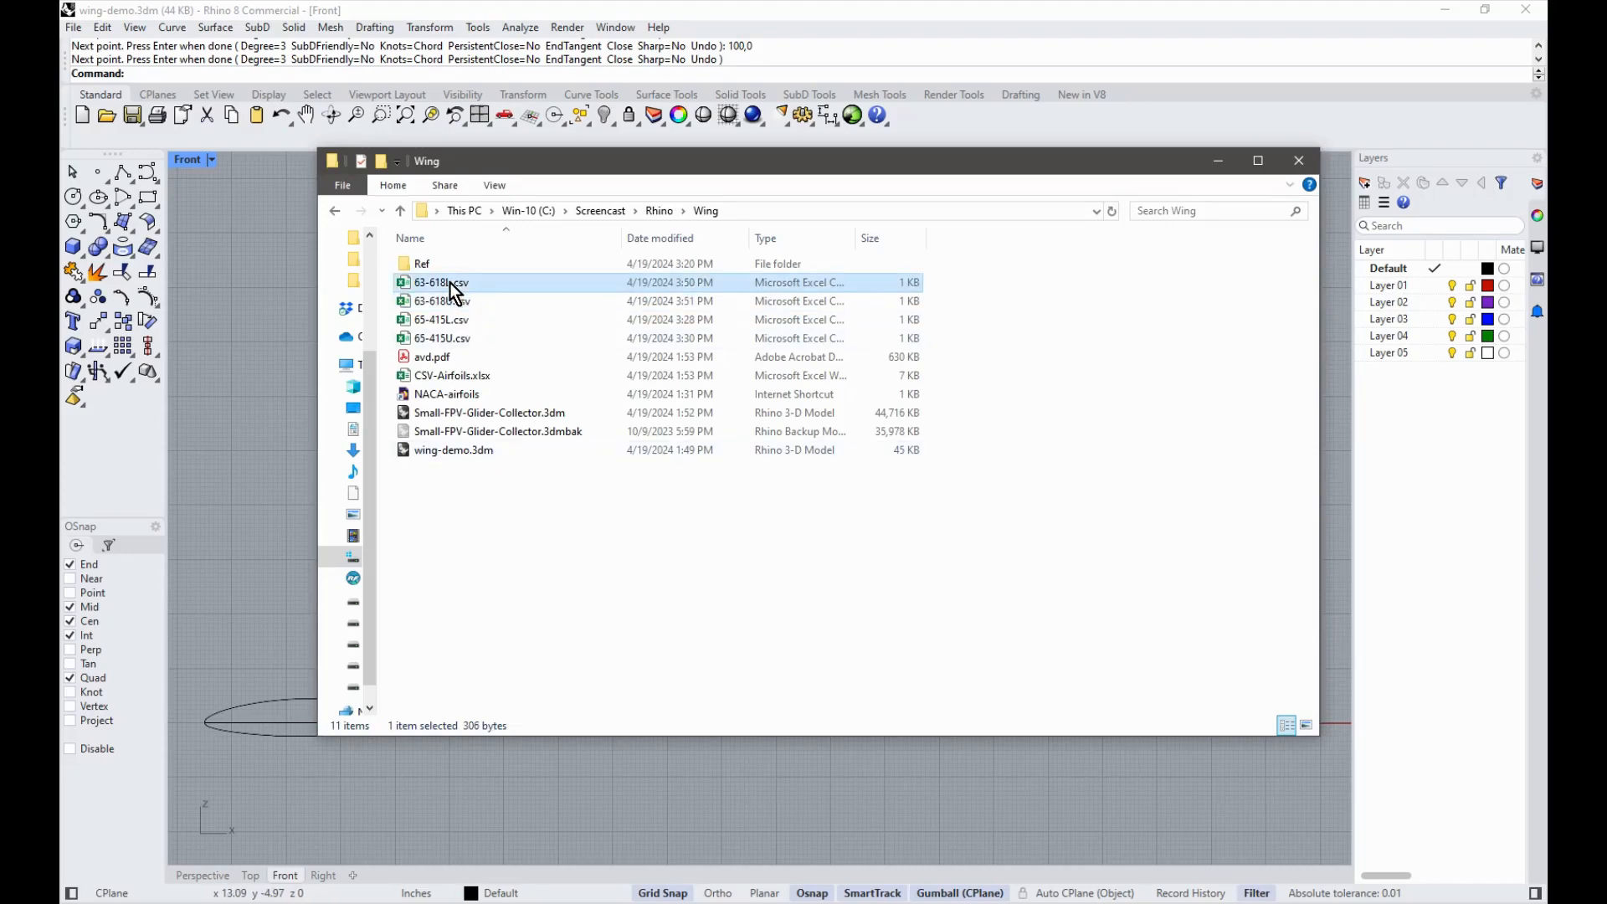
right_click(450, 283)
mouse_move(566, 472)
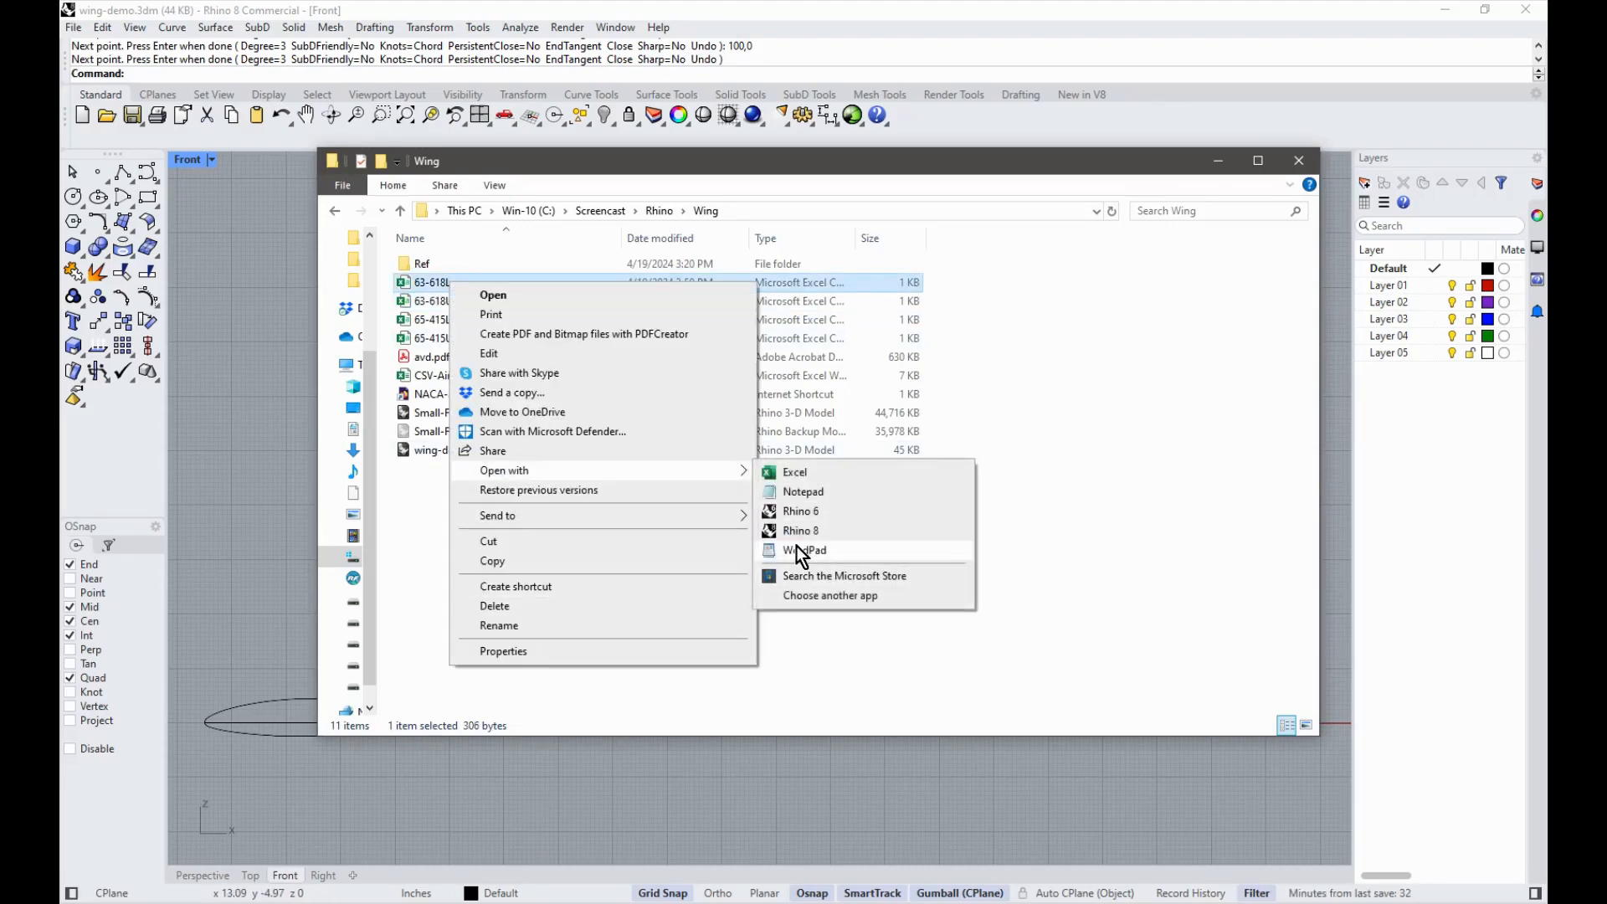
left_click(795, 494)
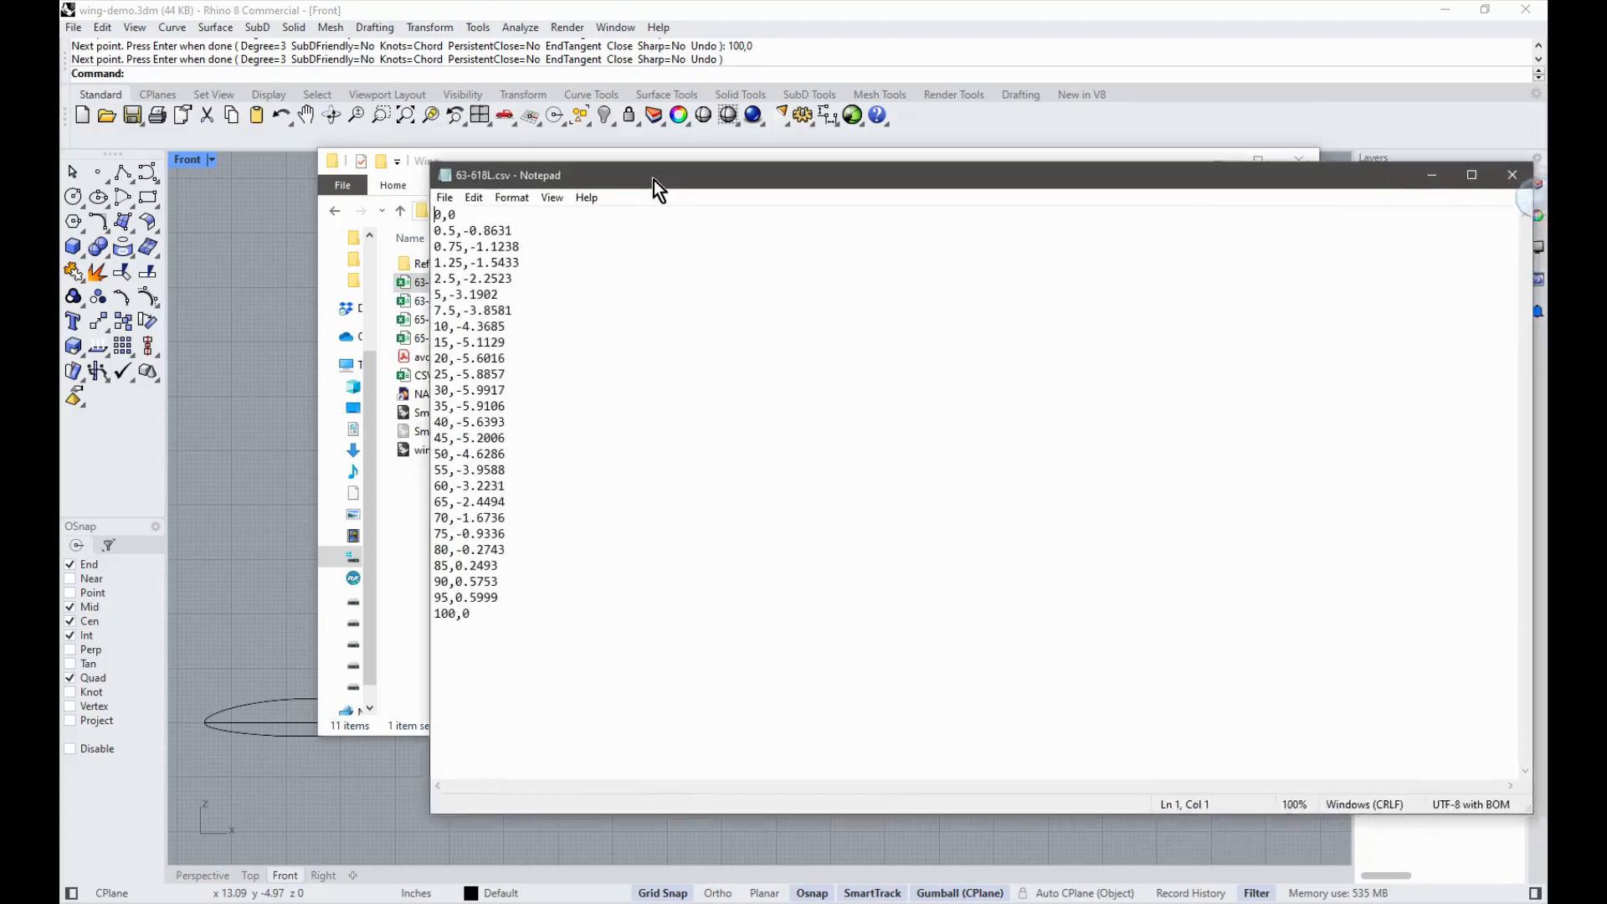
Step: Copy all the lower-surface coordinates and draw an interpolated curve through them in Rhino's Front view, from 0,0 to 100,0
left_click_drag(655, 179, 539, 122)
left_click_drag(369, 568, 328, 152)
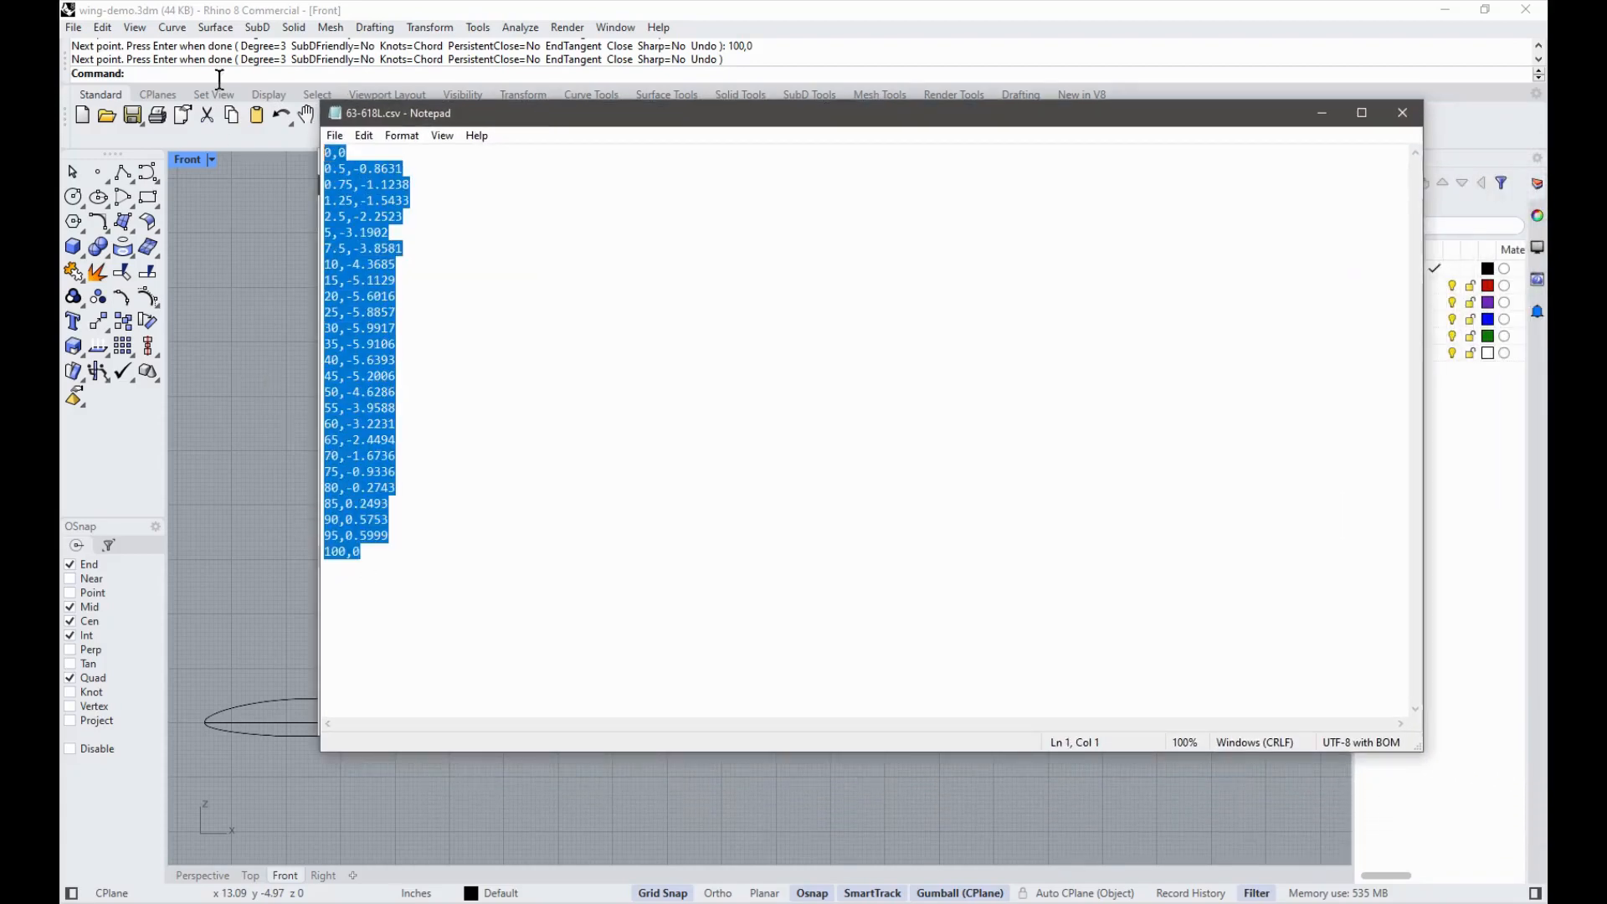
left_click(244, 455)
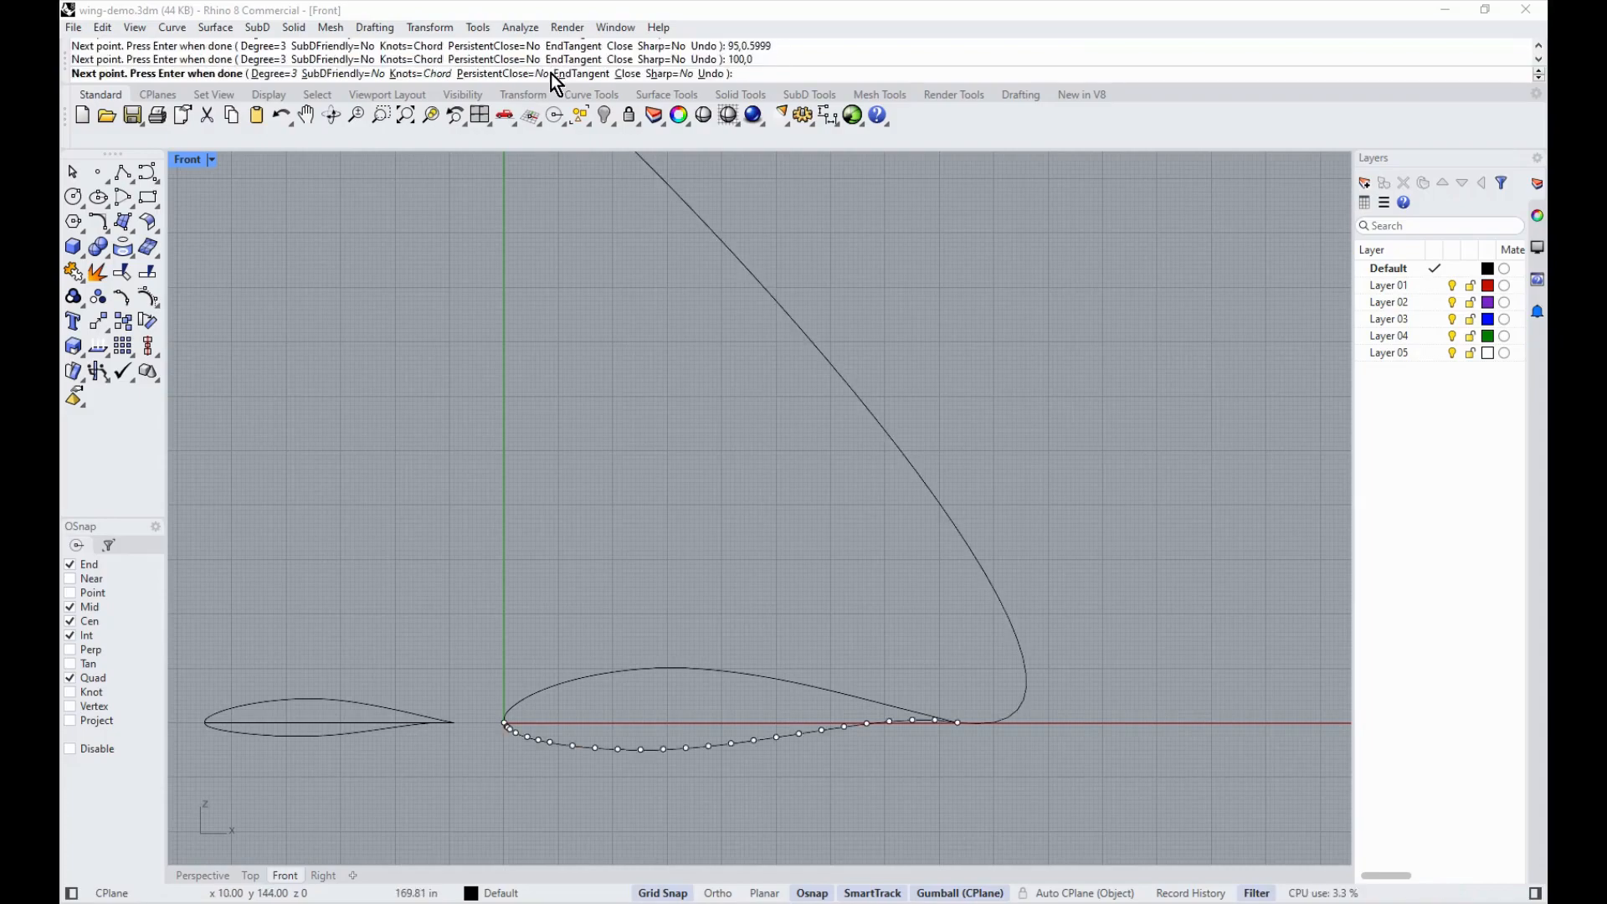
key("Return")
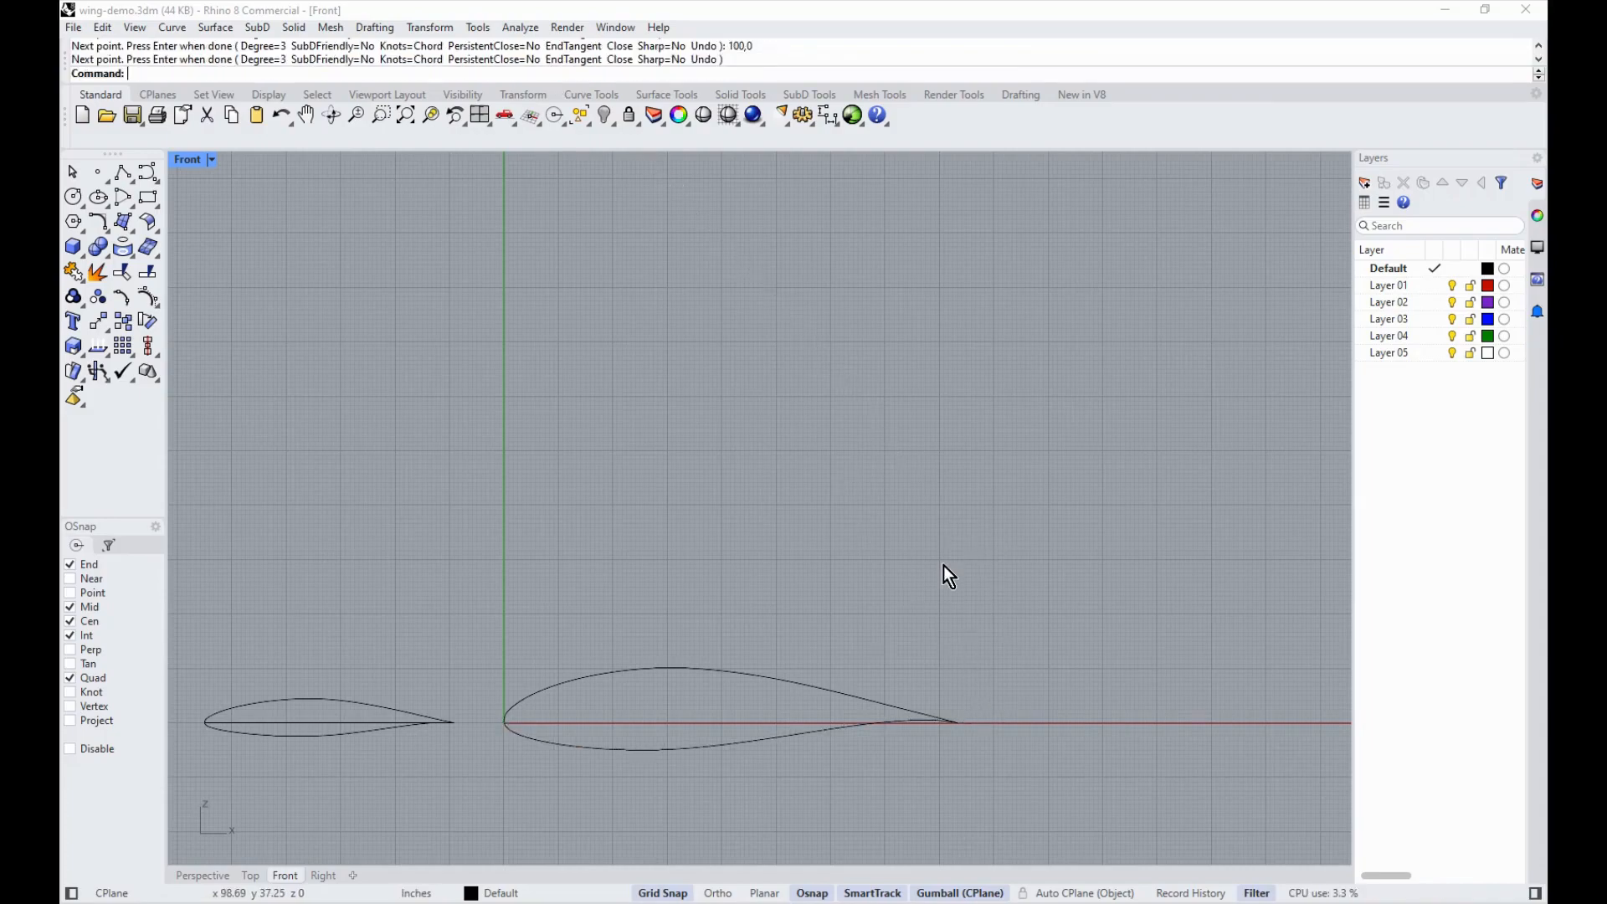
Step: Examine the new airfoil's upper and lower curves in the Perspective view
left_click(211, 879)
scroll(581, 333, "up", 3)
scroll(565, 377, "down", 9)
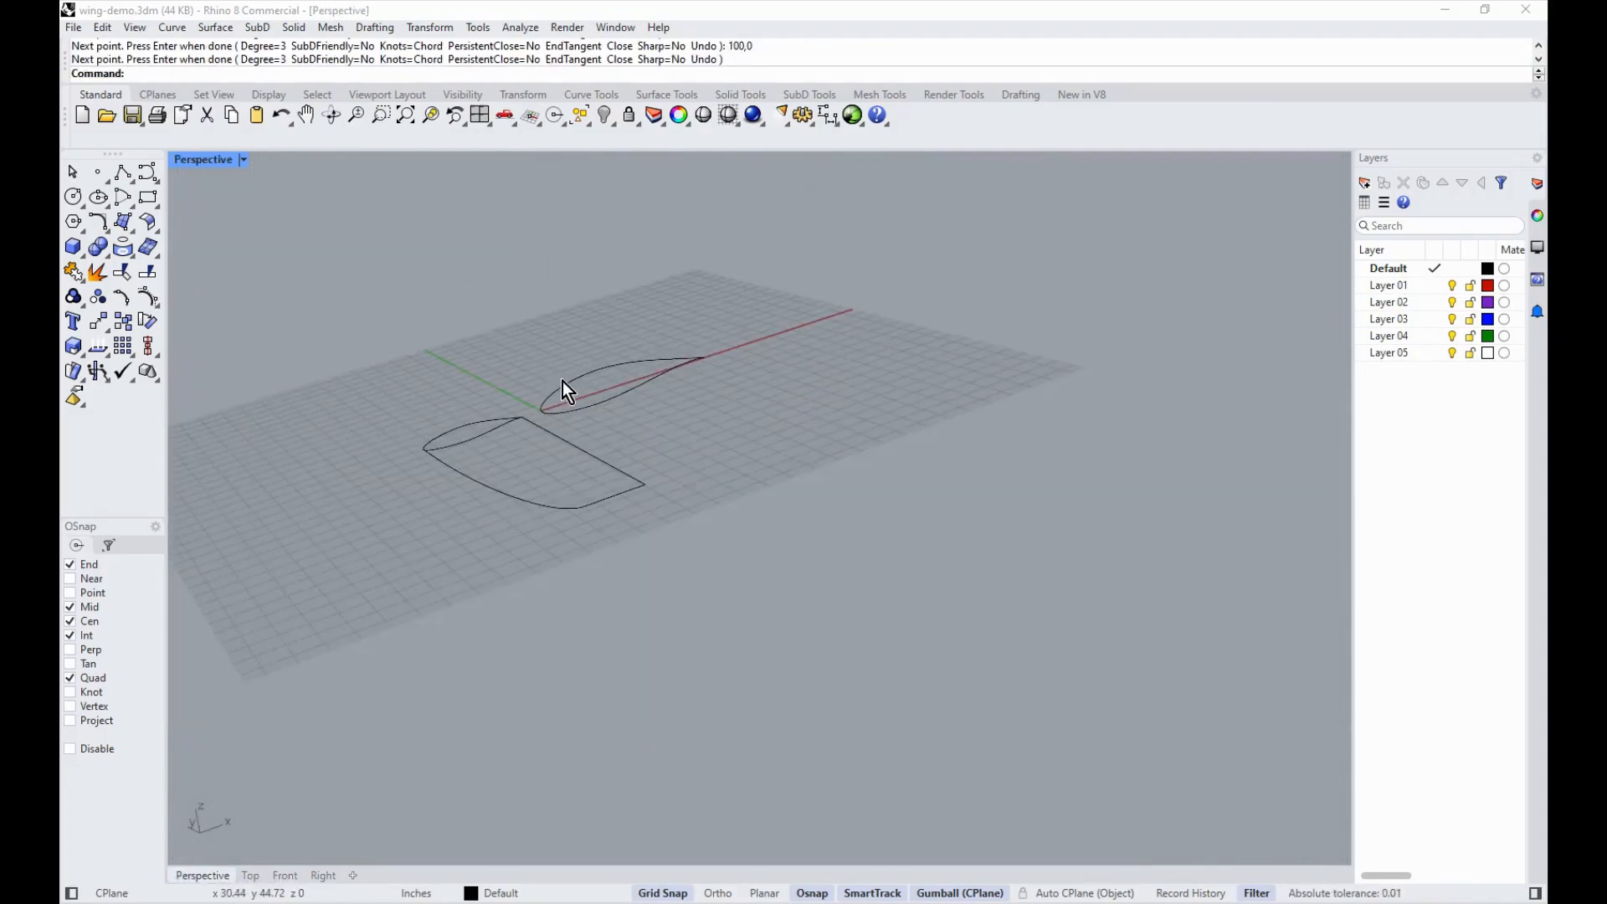
scroll(562, 380, "up", 4)
scroll(578, 395, "up", 2)
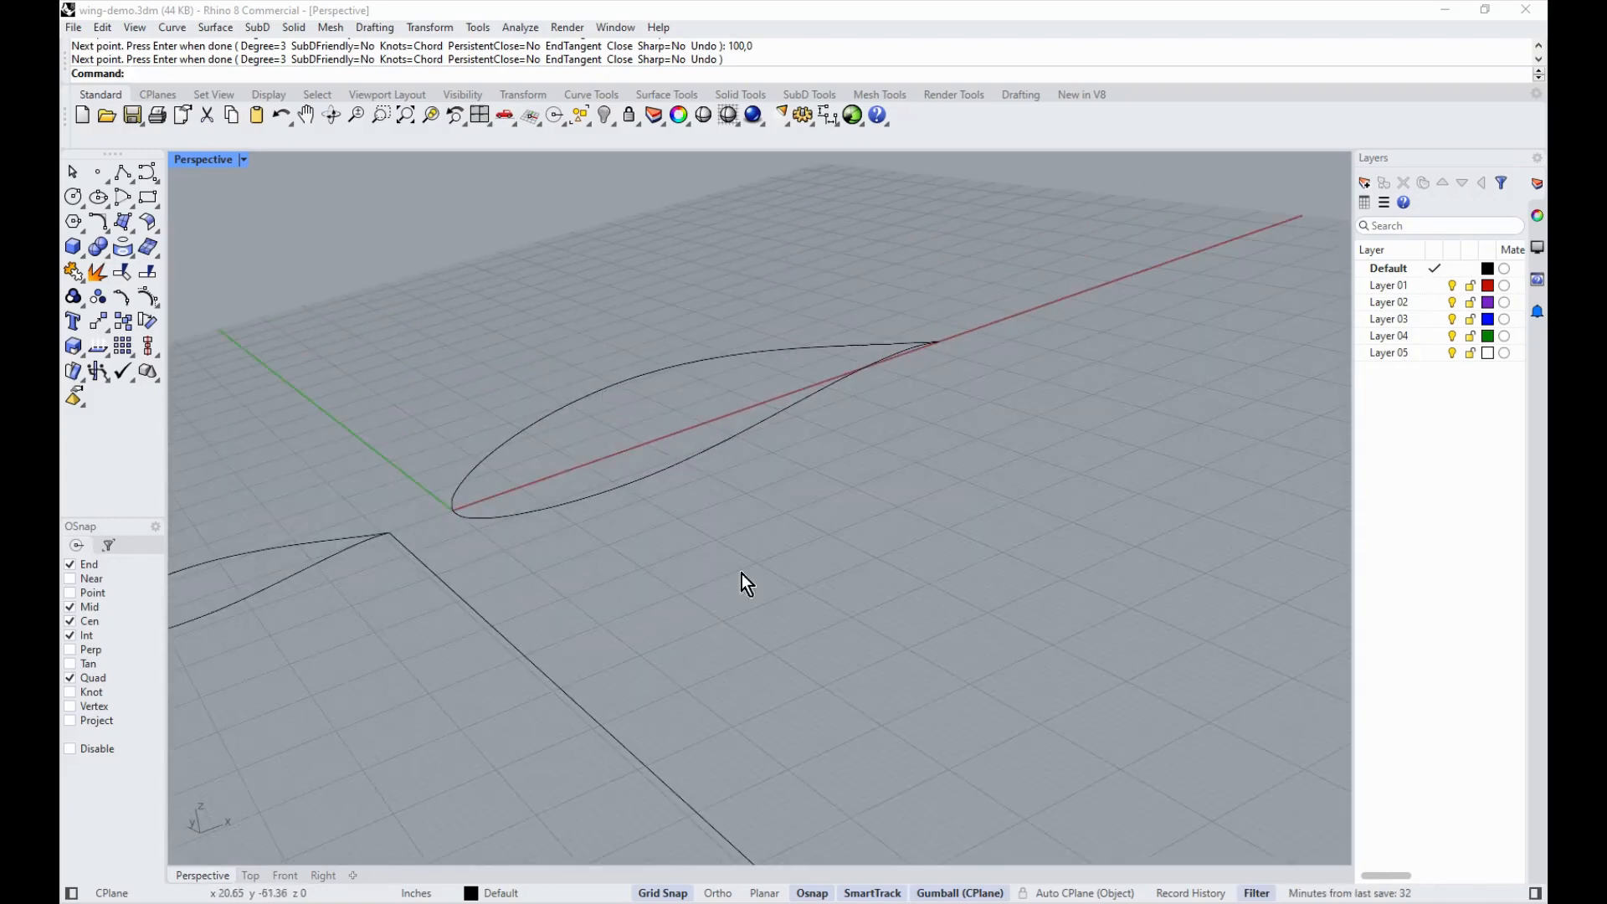
scroll(629, 717, "down", 4)
scroll(571, 397, "up", 7)
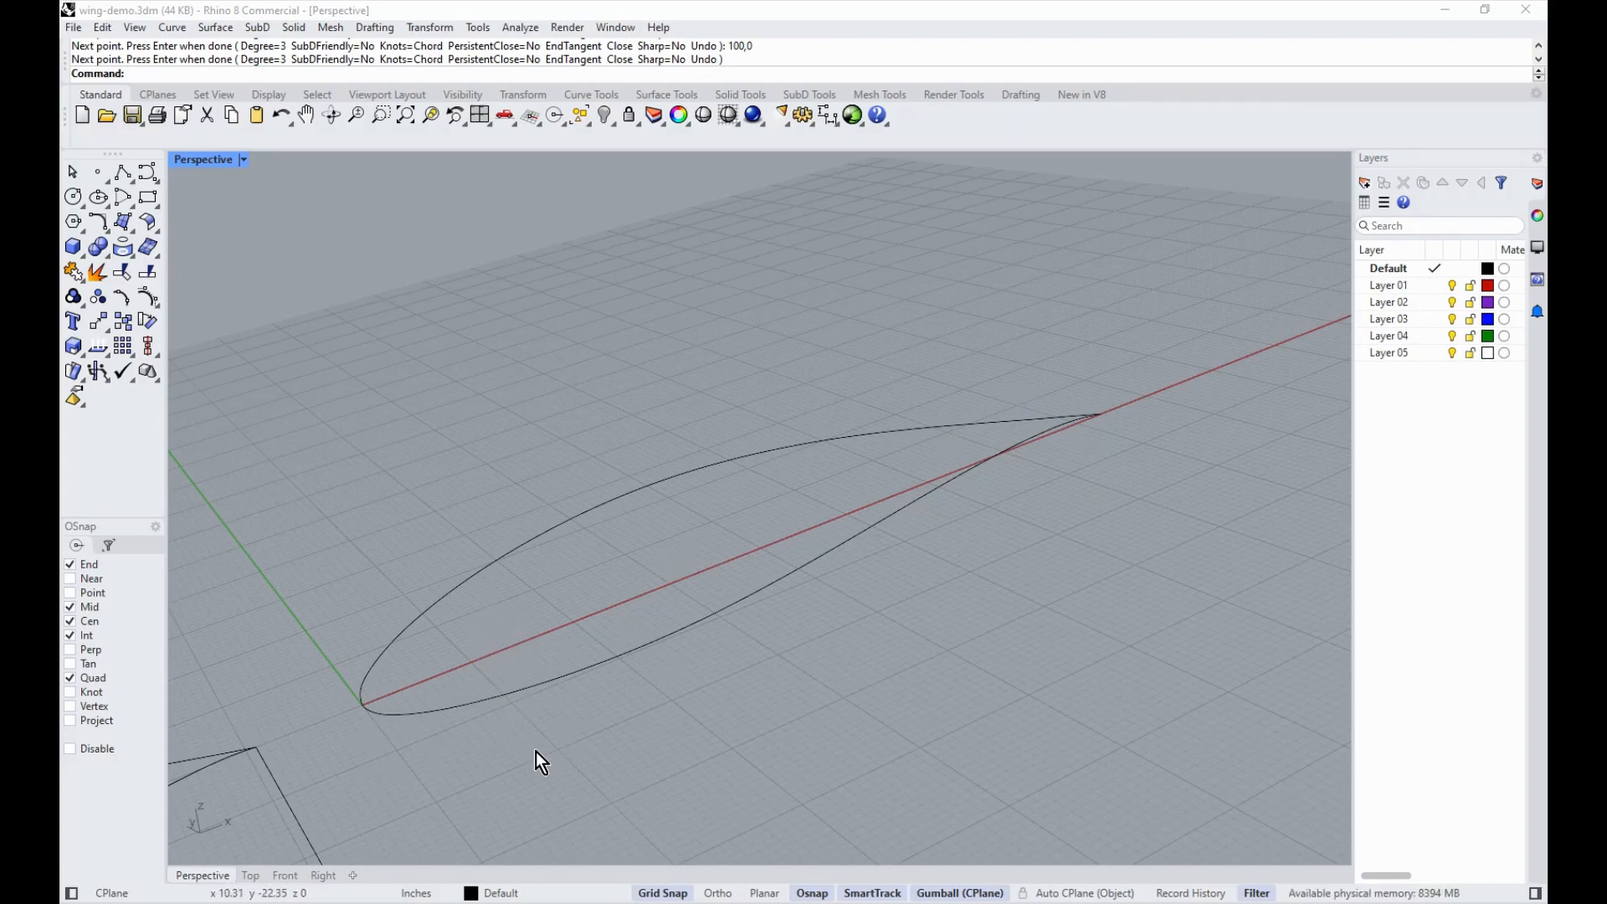
type("scale")
key("Return")
left_click_drag(479, 761, 257, 512)
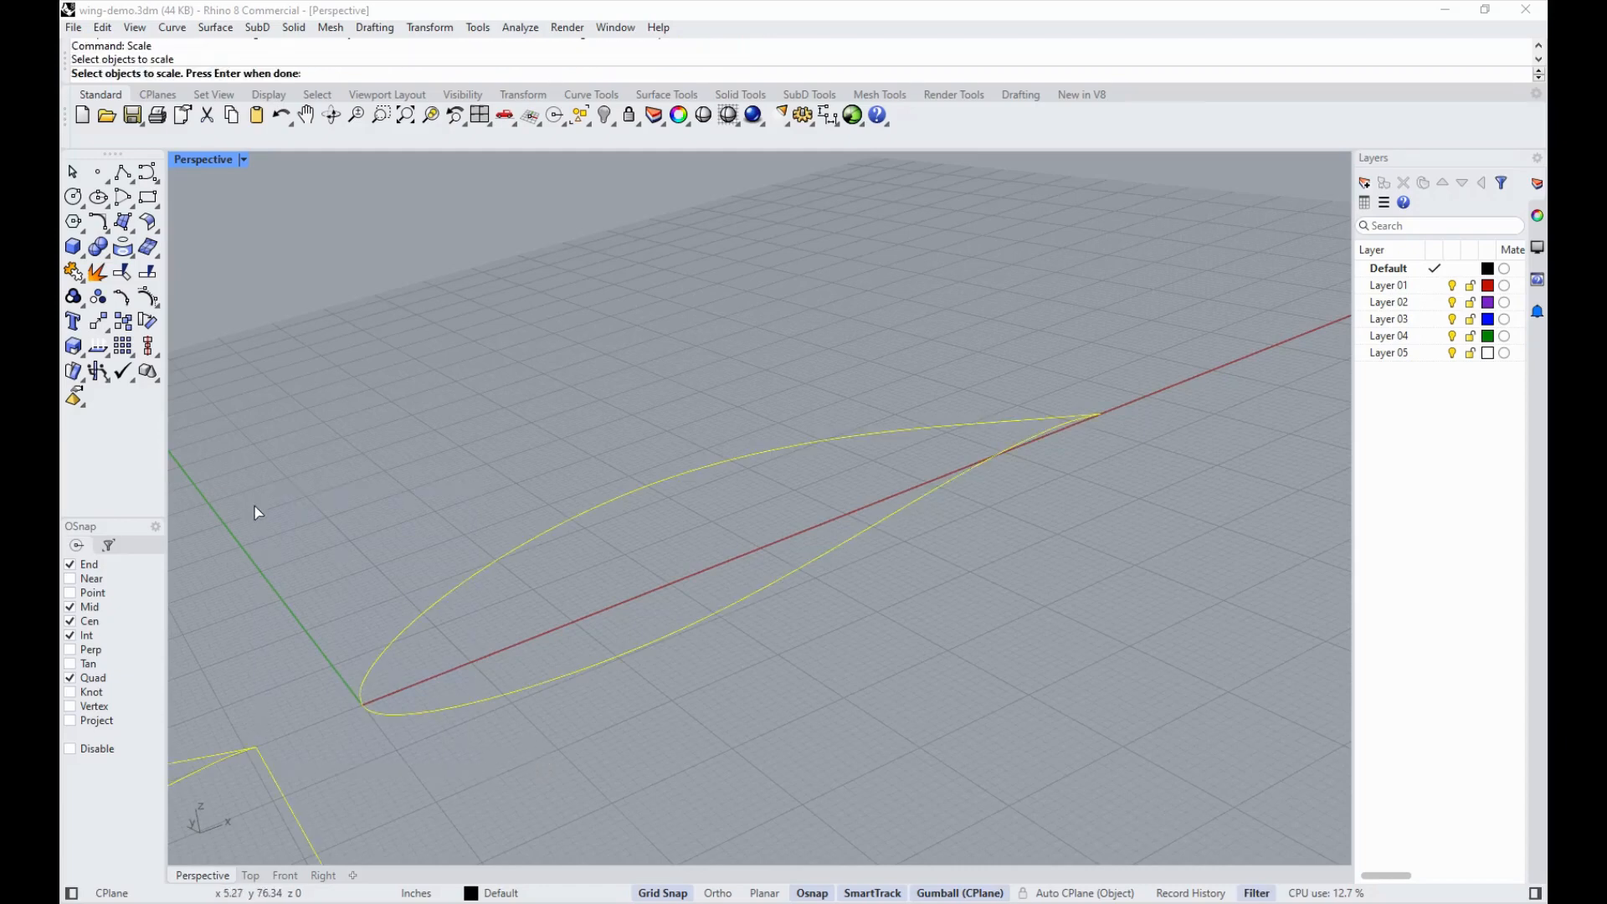
key("Escape")
Step: Scale only the new airfoil's upper and lower curves by 30/100 from their leading edge at the origin
key("Return")
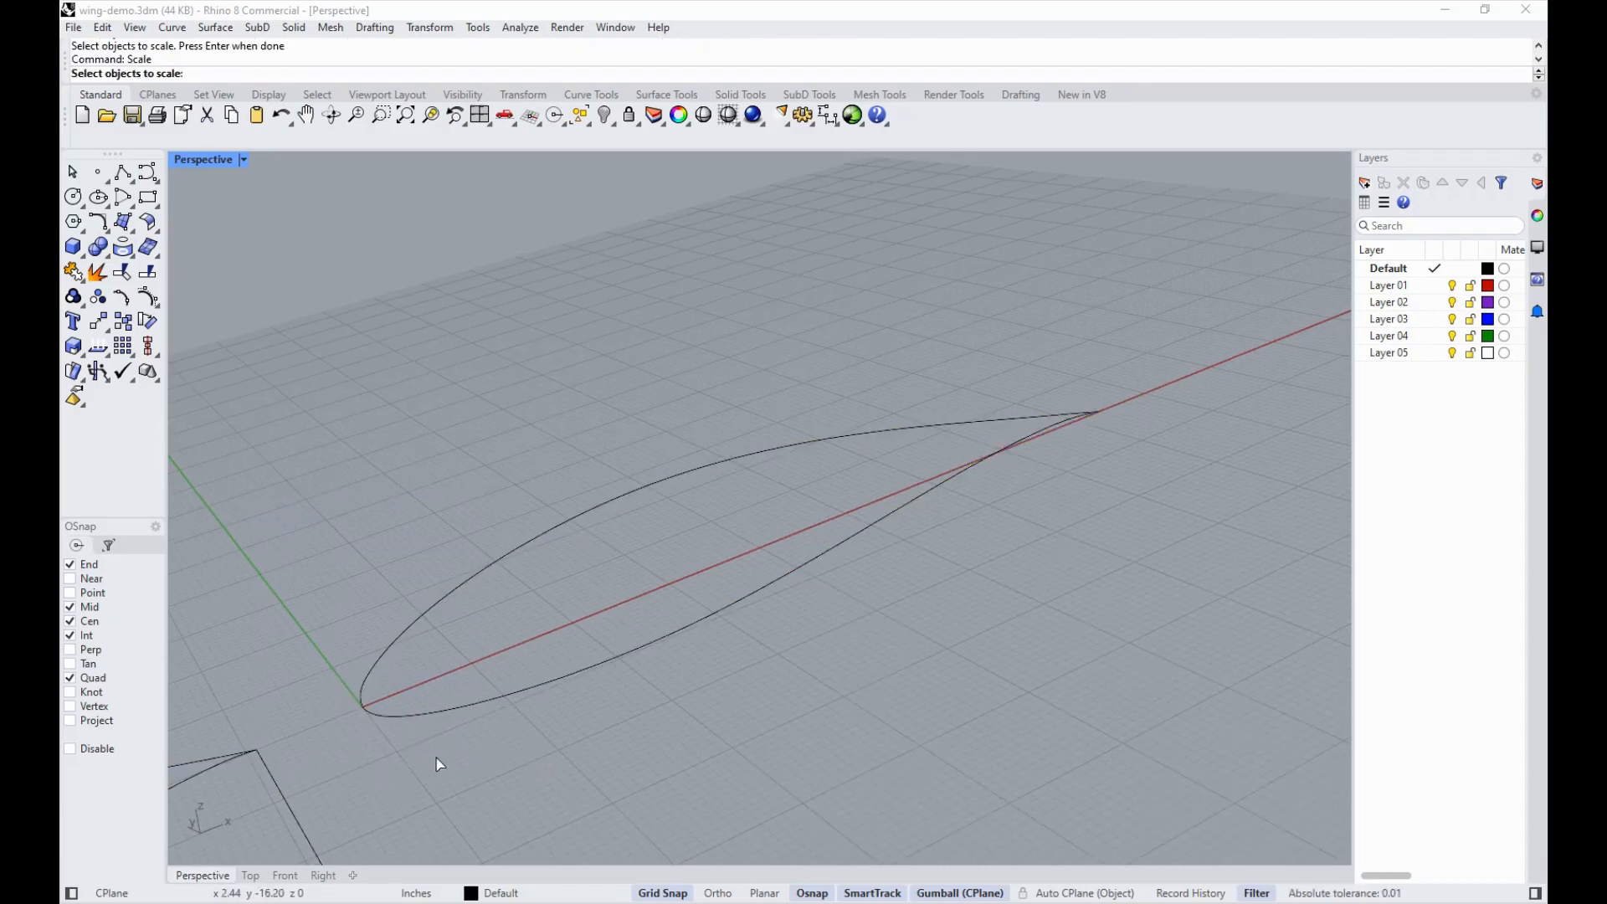
left_click_drag(437, 760, 317, 571)
key("Return")
left_click(363, 707)
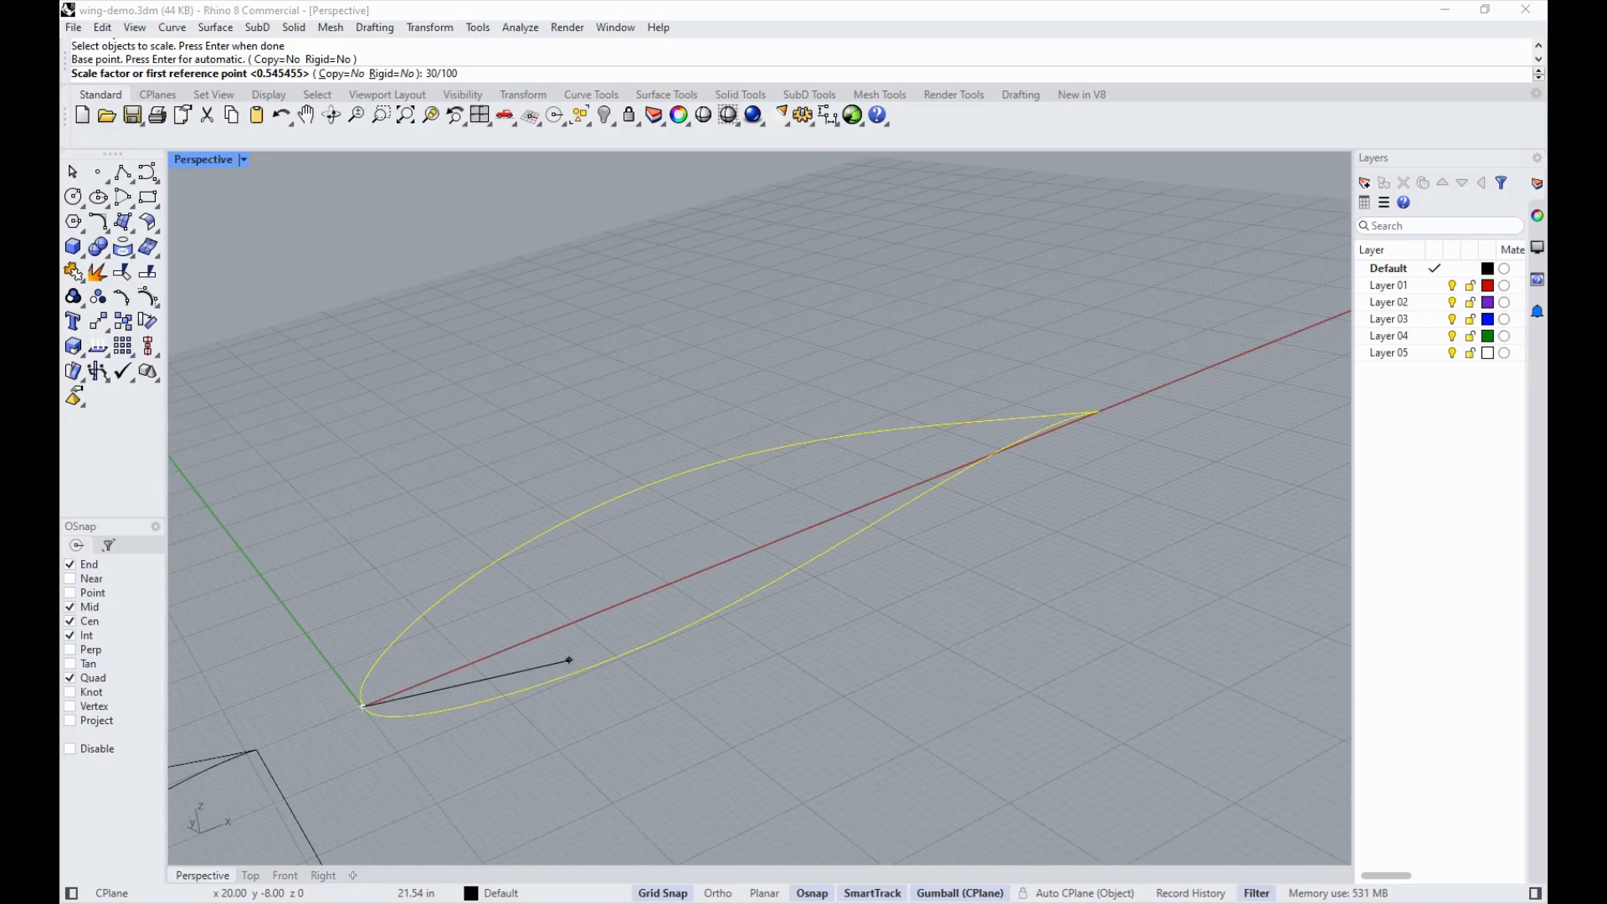
type("30/100")
key("Return")
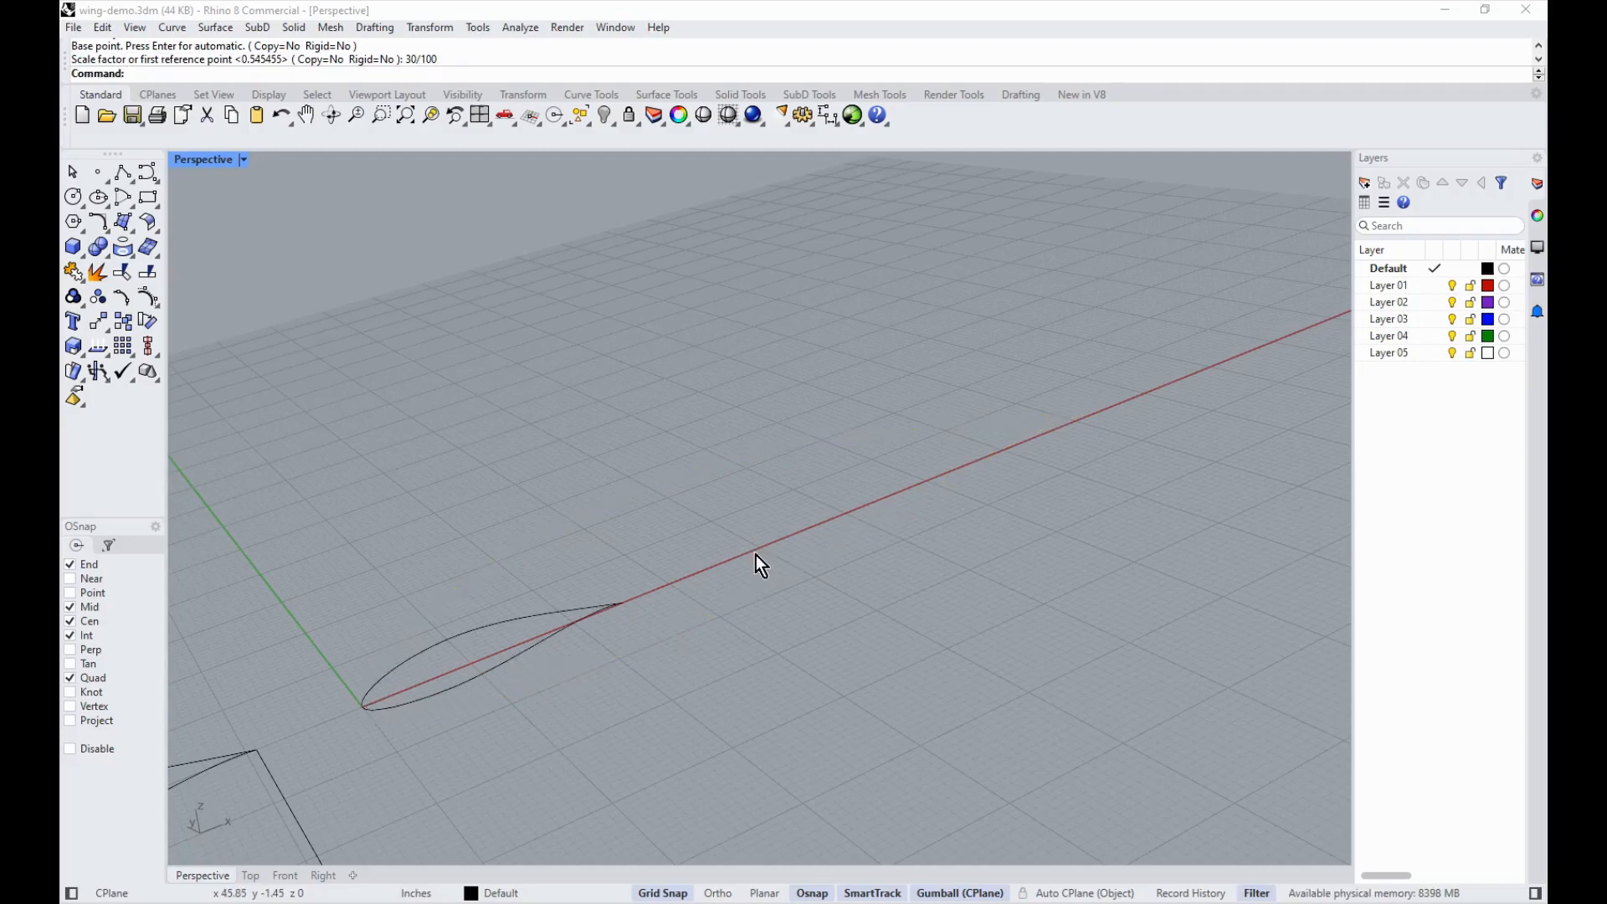
Step: Move the scaled airfoil's two curves along the green Y axis, away from the origin
scroll(599, 570, "down", 5)
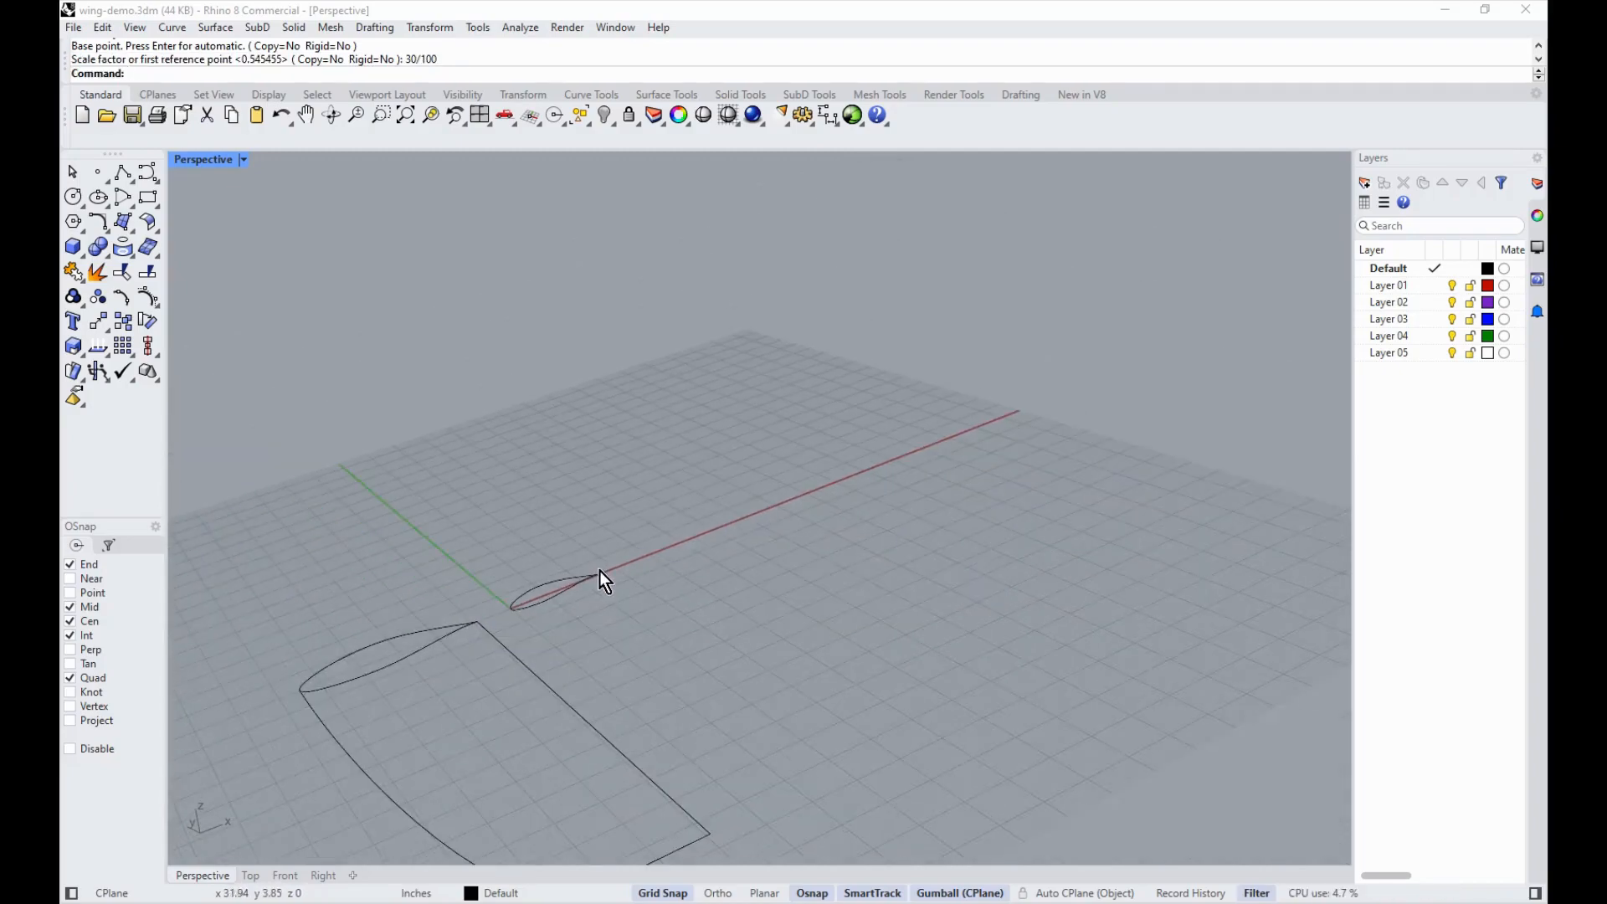
scroll(484, 570, "up", 4)
left_click_drag(614, 667, 433, 500)
left_click(564, 591)
scroll(534, 452, "down", 2)
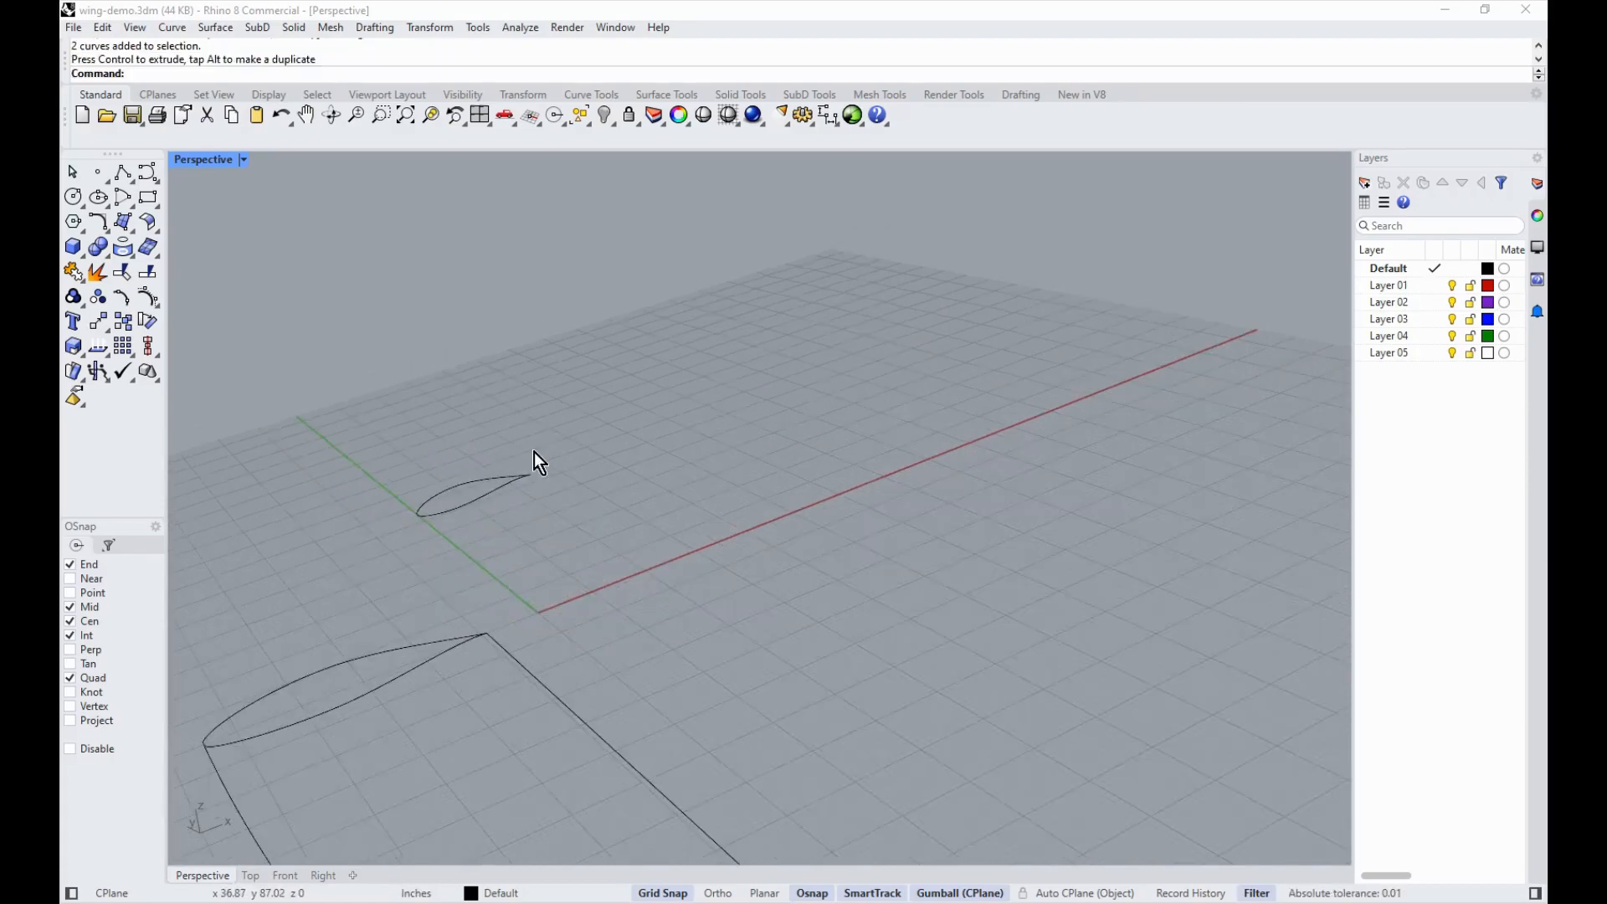
Step: Move the wing outline together with its root airfoil so the root leading edge sits at the origin
scroll(534, 452, "down", 5)
left_click_drag(707, 708, 275, 425)
scroll(485, 560, "up", 2)
left_click_drag(458, 547, 671, 486)
scroll(489, 441, "up", 14)
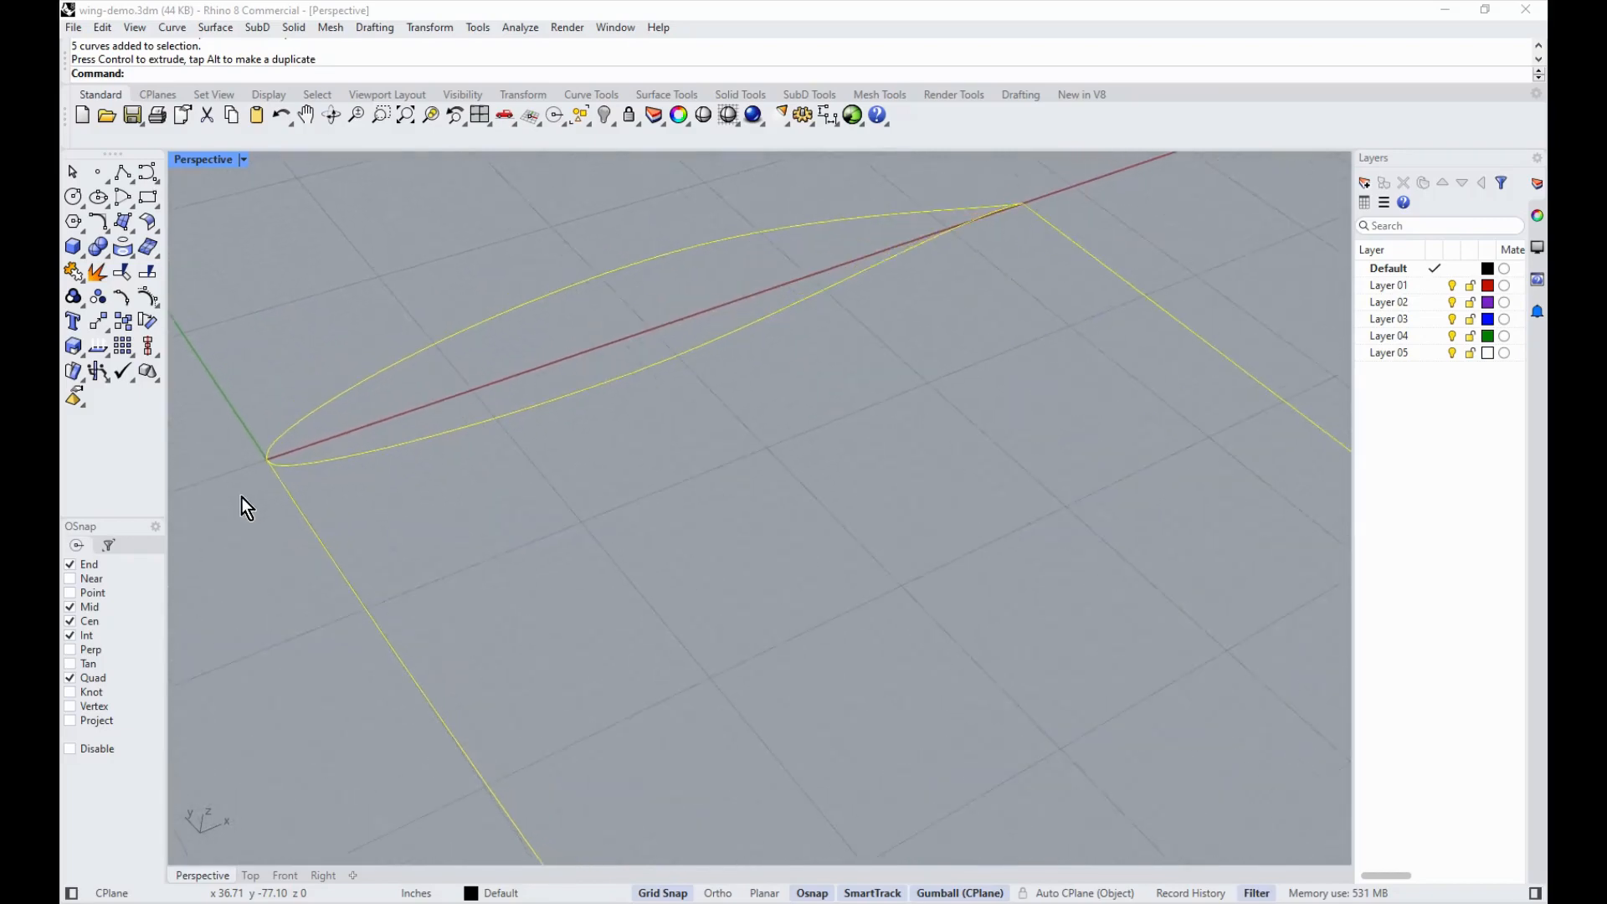
scroll(344, 682, "up", 5)
scroll(343, 695, "down", 6)
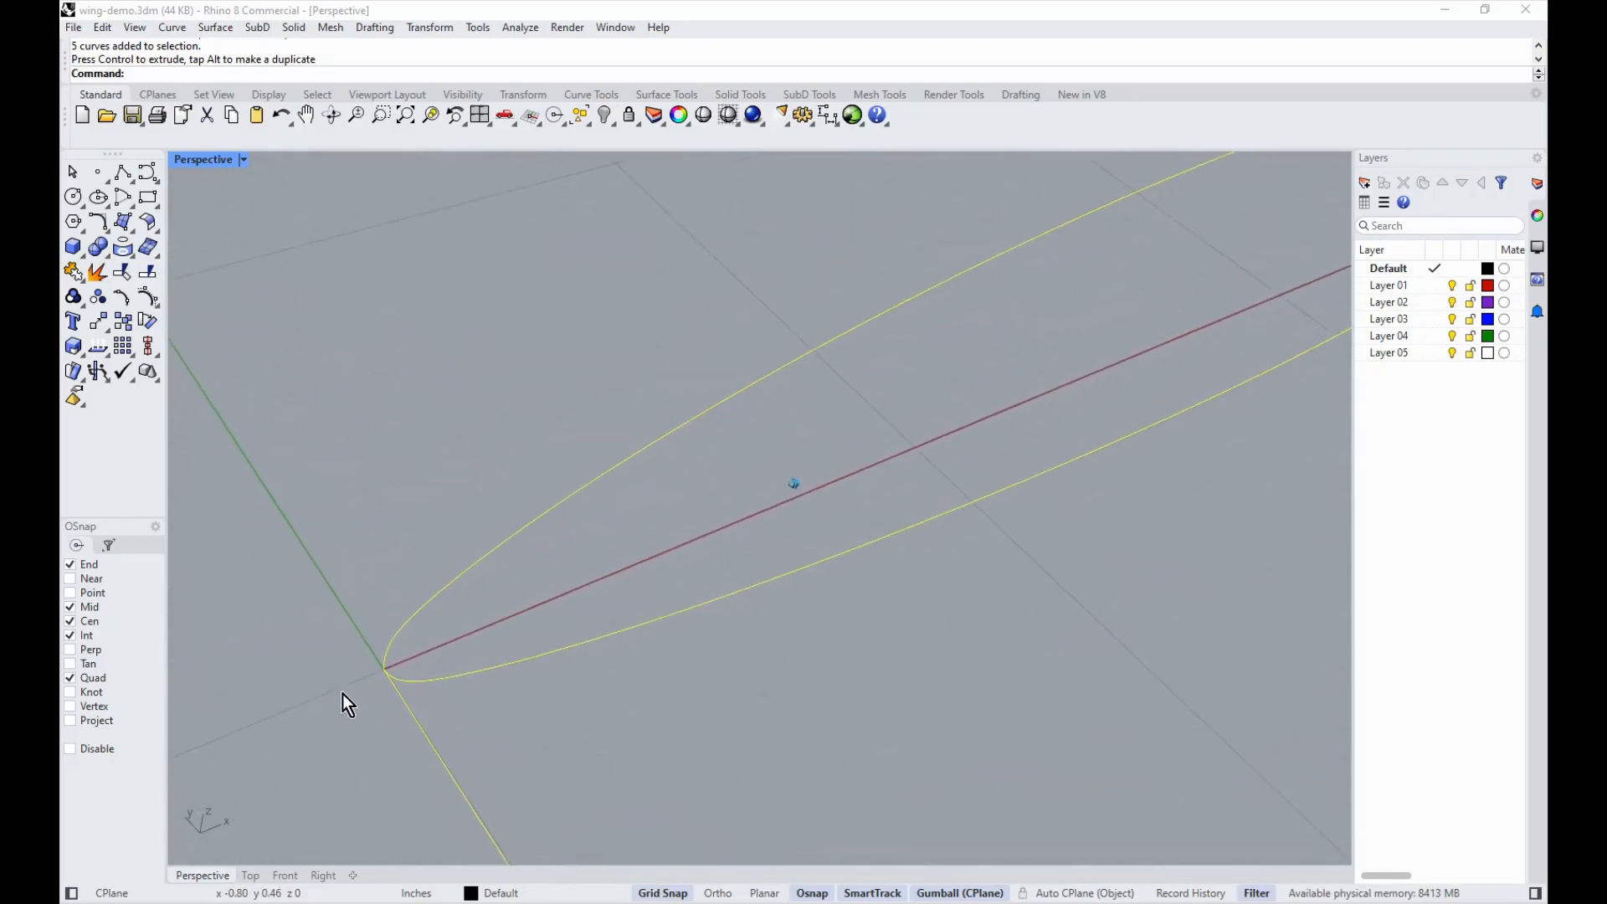
scroll(400, 635, "down", 12)
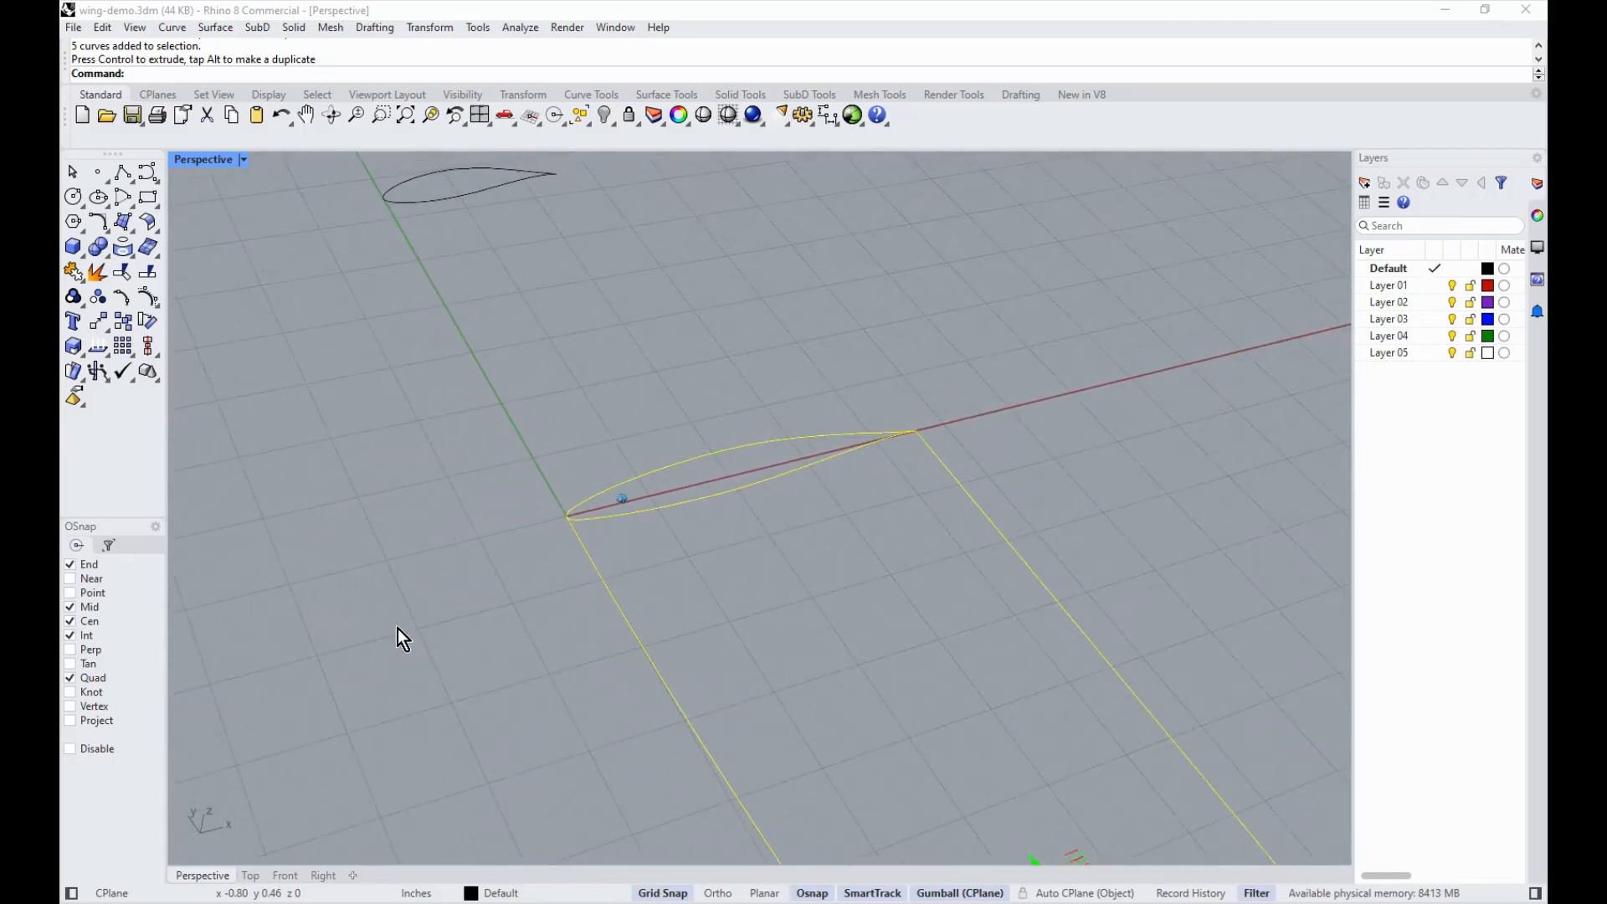
left_click(459, 591)
Step: Move the scaled airfoil by its trailing-edge point onto the rear end of the wing outline's tip line
right_click_drag(511, 643, 294, 446)
type("Mo")
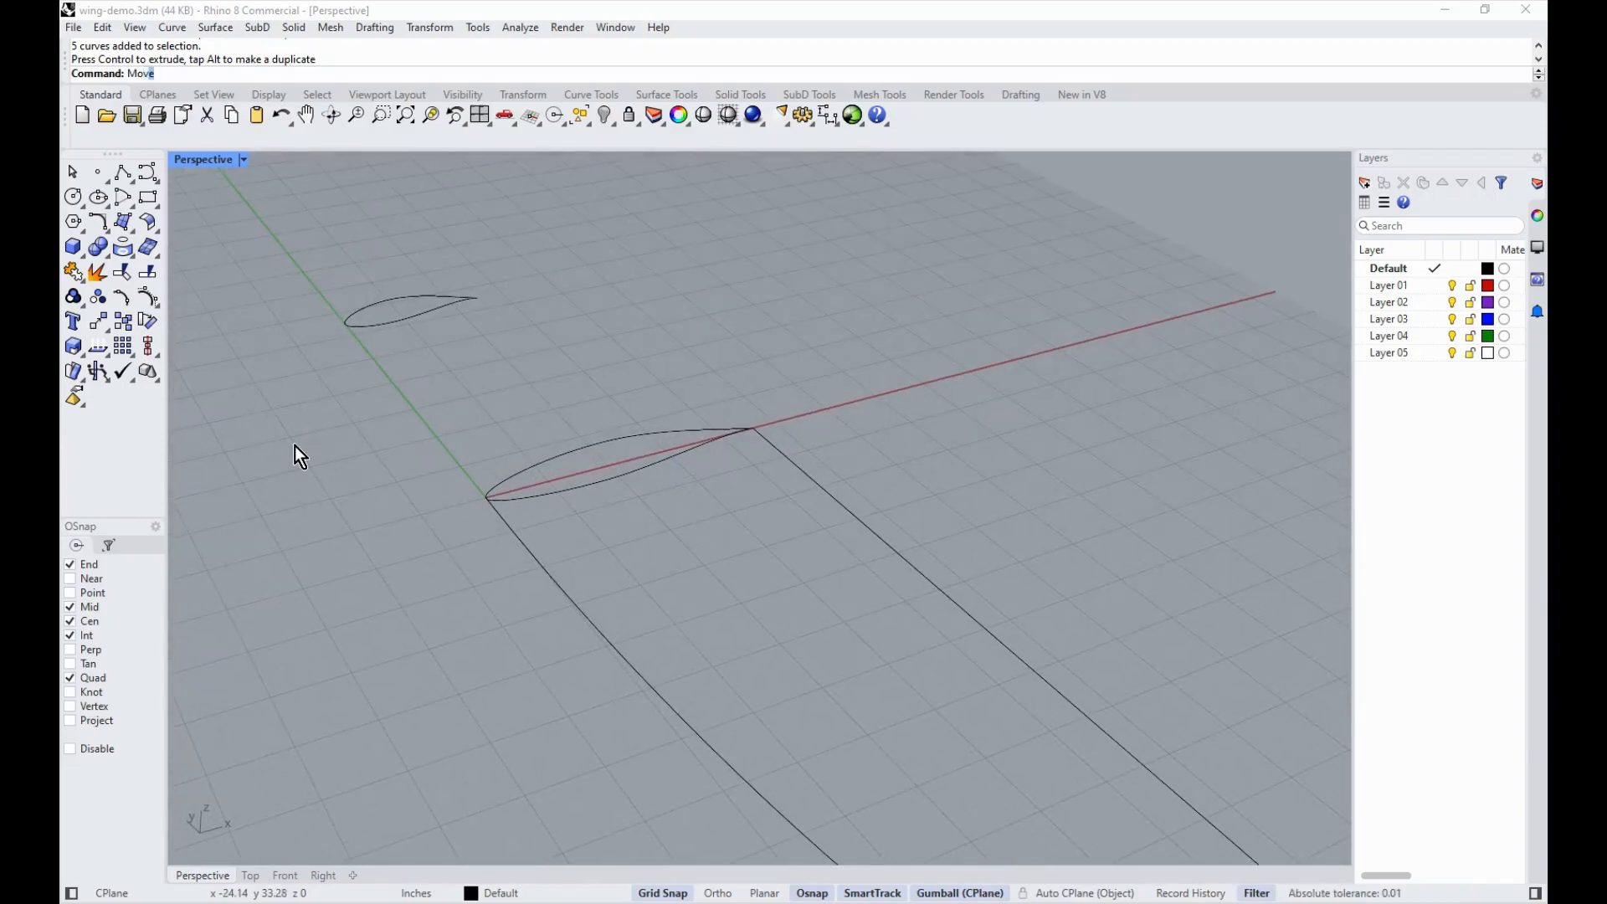
key("Return")
left_click_drag(501, 332, 343, 249)
key("Return")
left_click(478, 298)
scroll(301, 294, "down", 9)
scroll(360, 435, "up", 6)
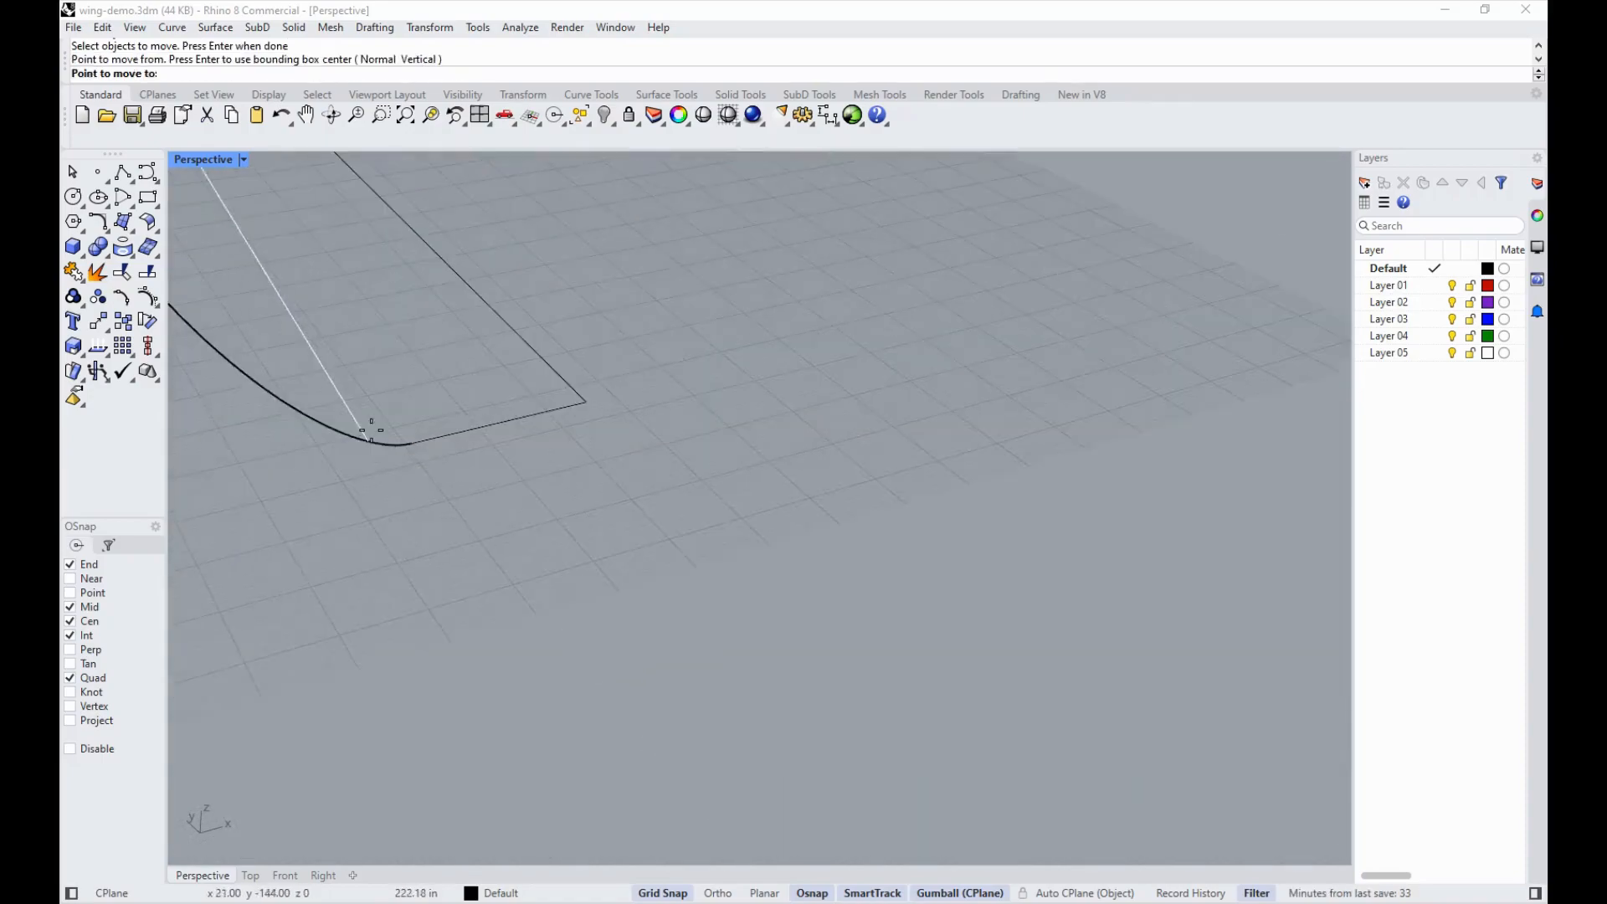
scroll(371, 430, "up", 2)
left_click(660, 394)
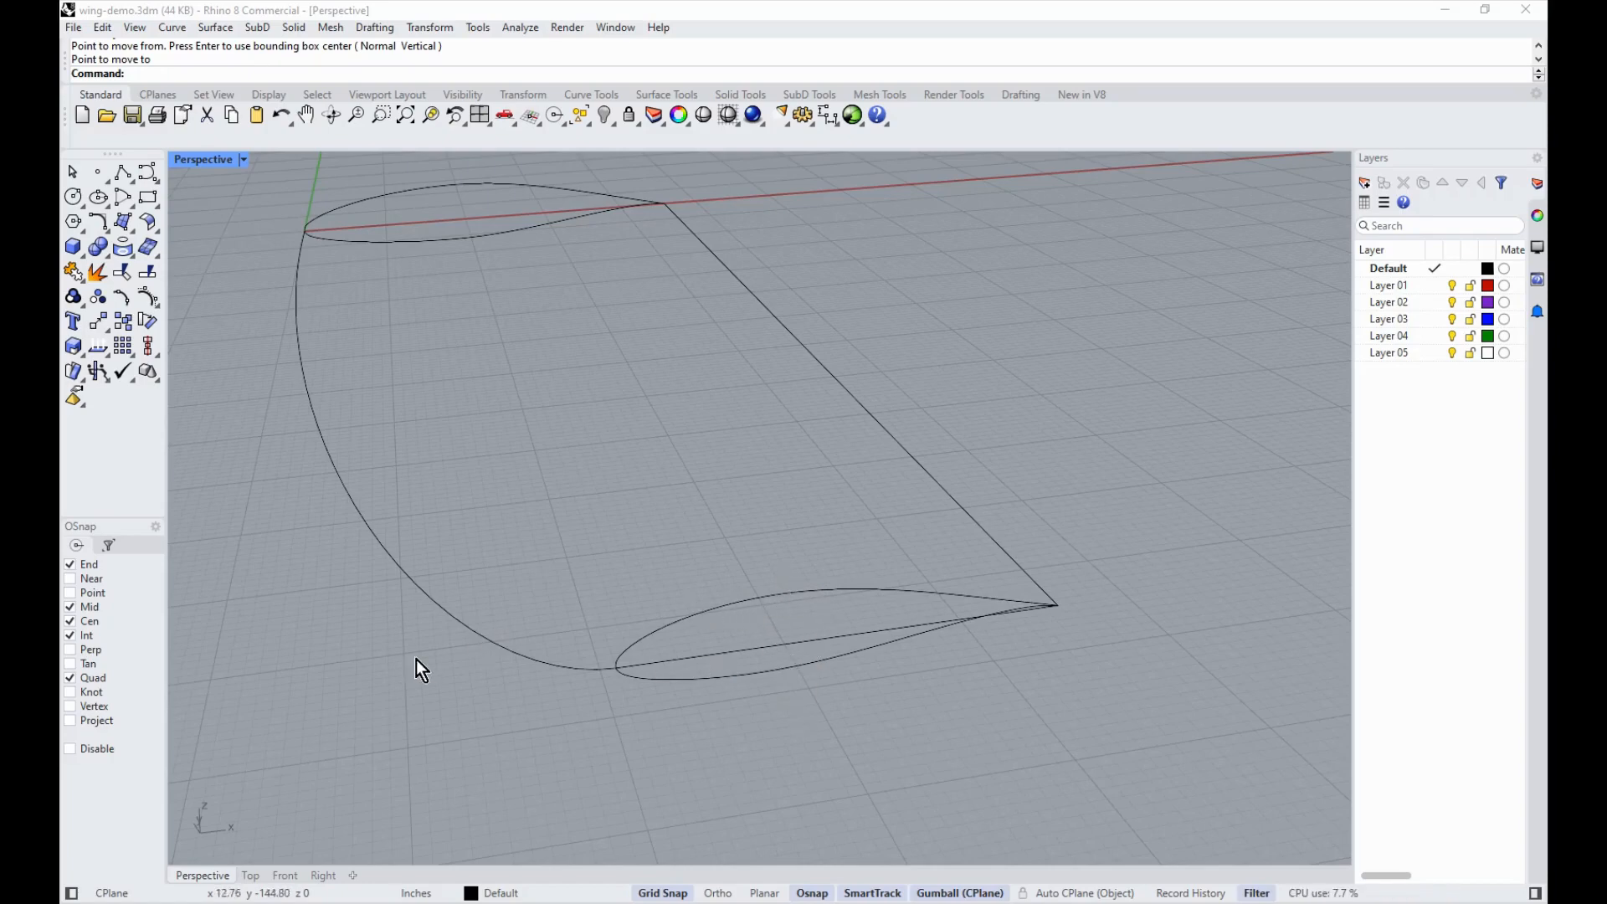
Step: Create a network surface from the lower root and tip airfoil curves plus the leading- and trailing-edge curves
right_click_drag(767, 690, 630, 661)
type("NetworkSrf")
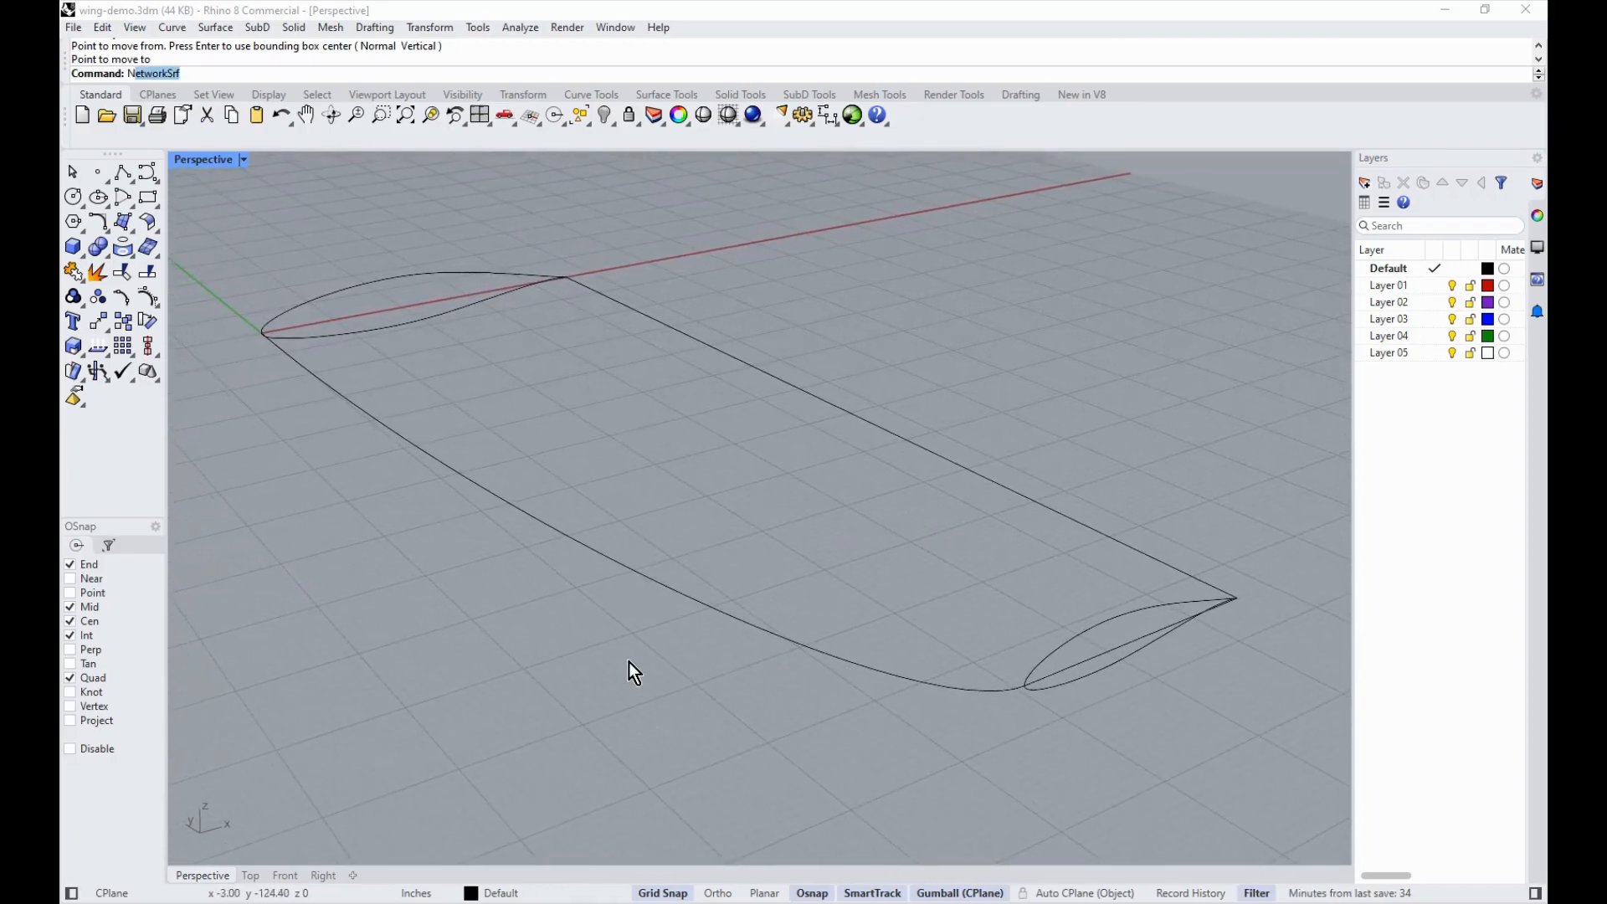
key("Return")
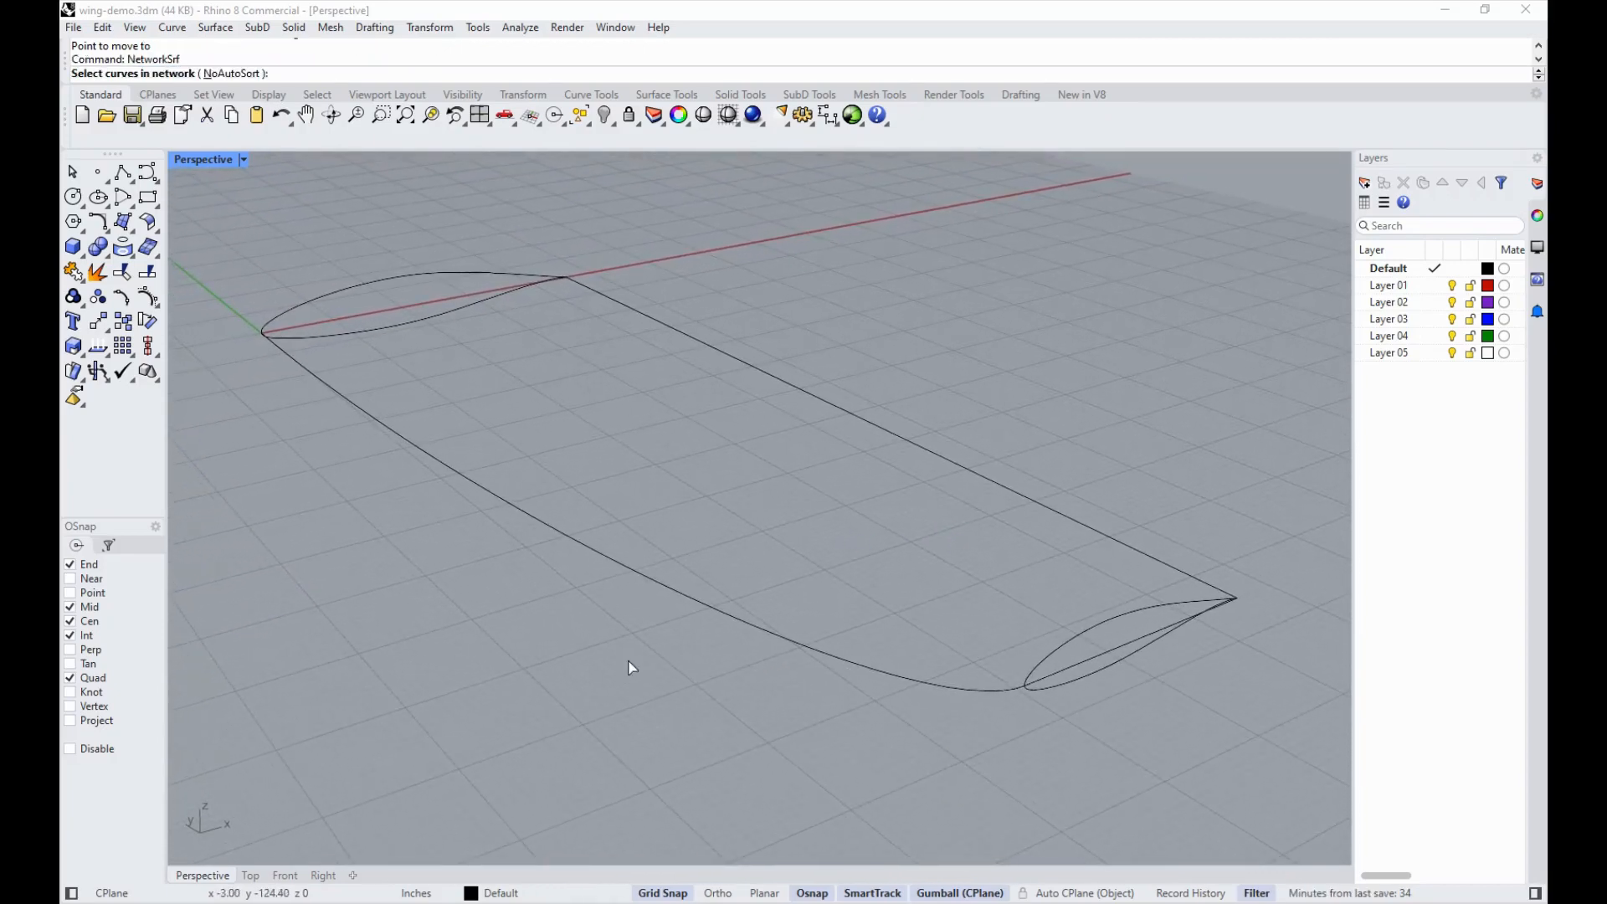
left_click(1095, 679)
left_click(1109, 545)
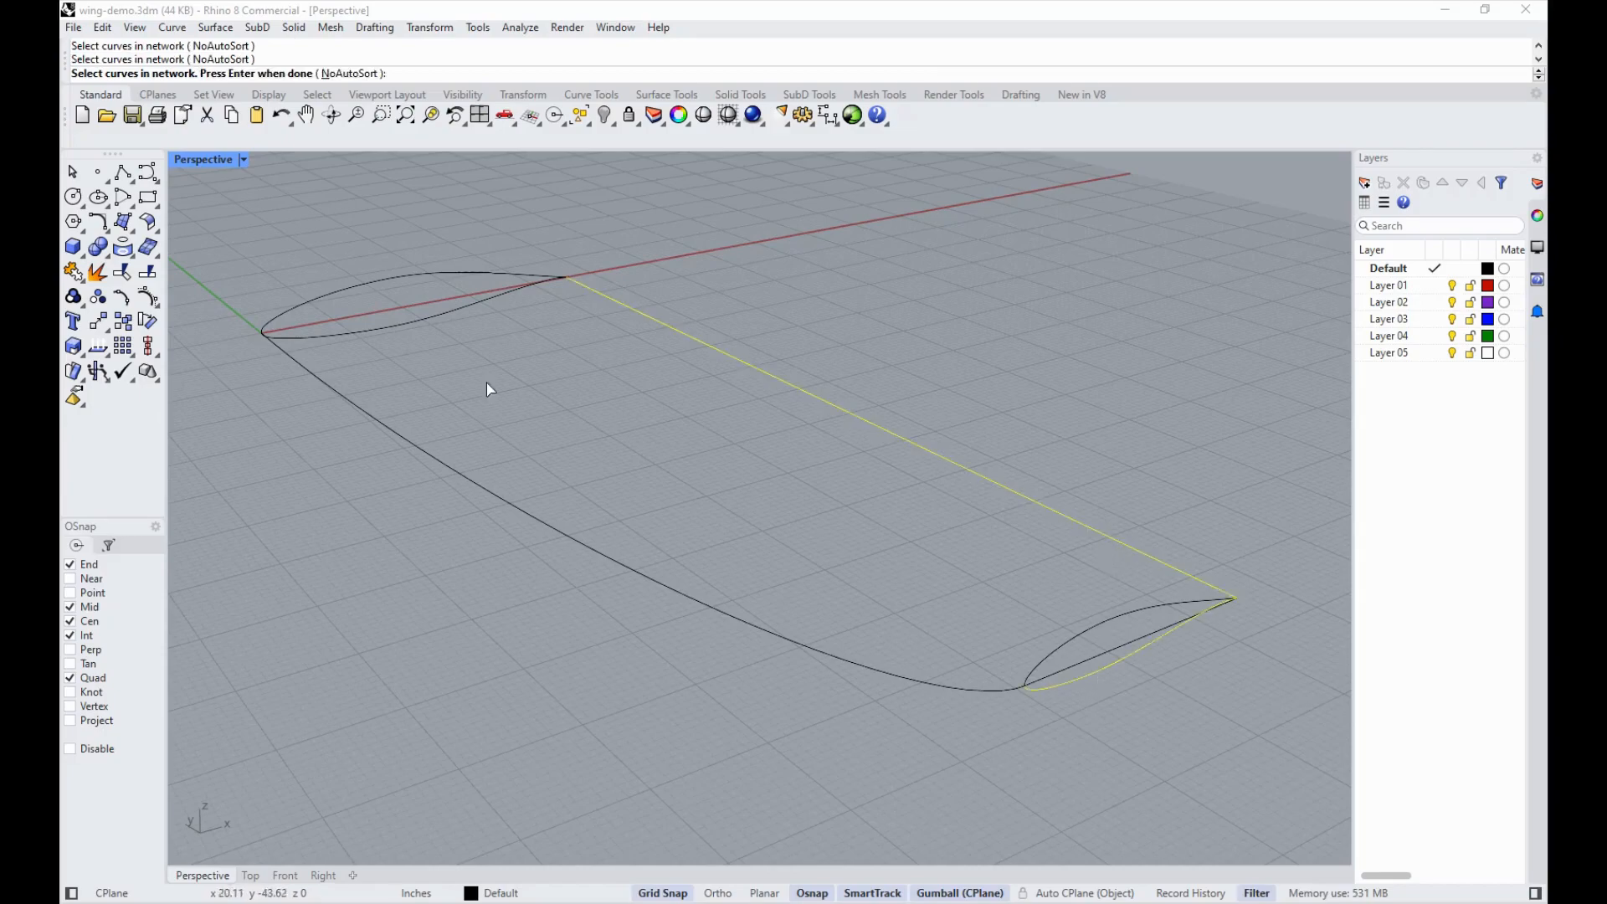
left_click(363, 335)
left_click(452, 480)
key("Return")
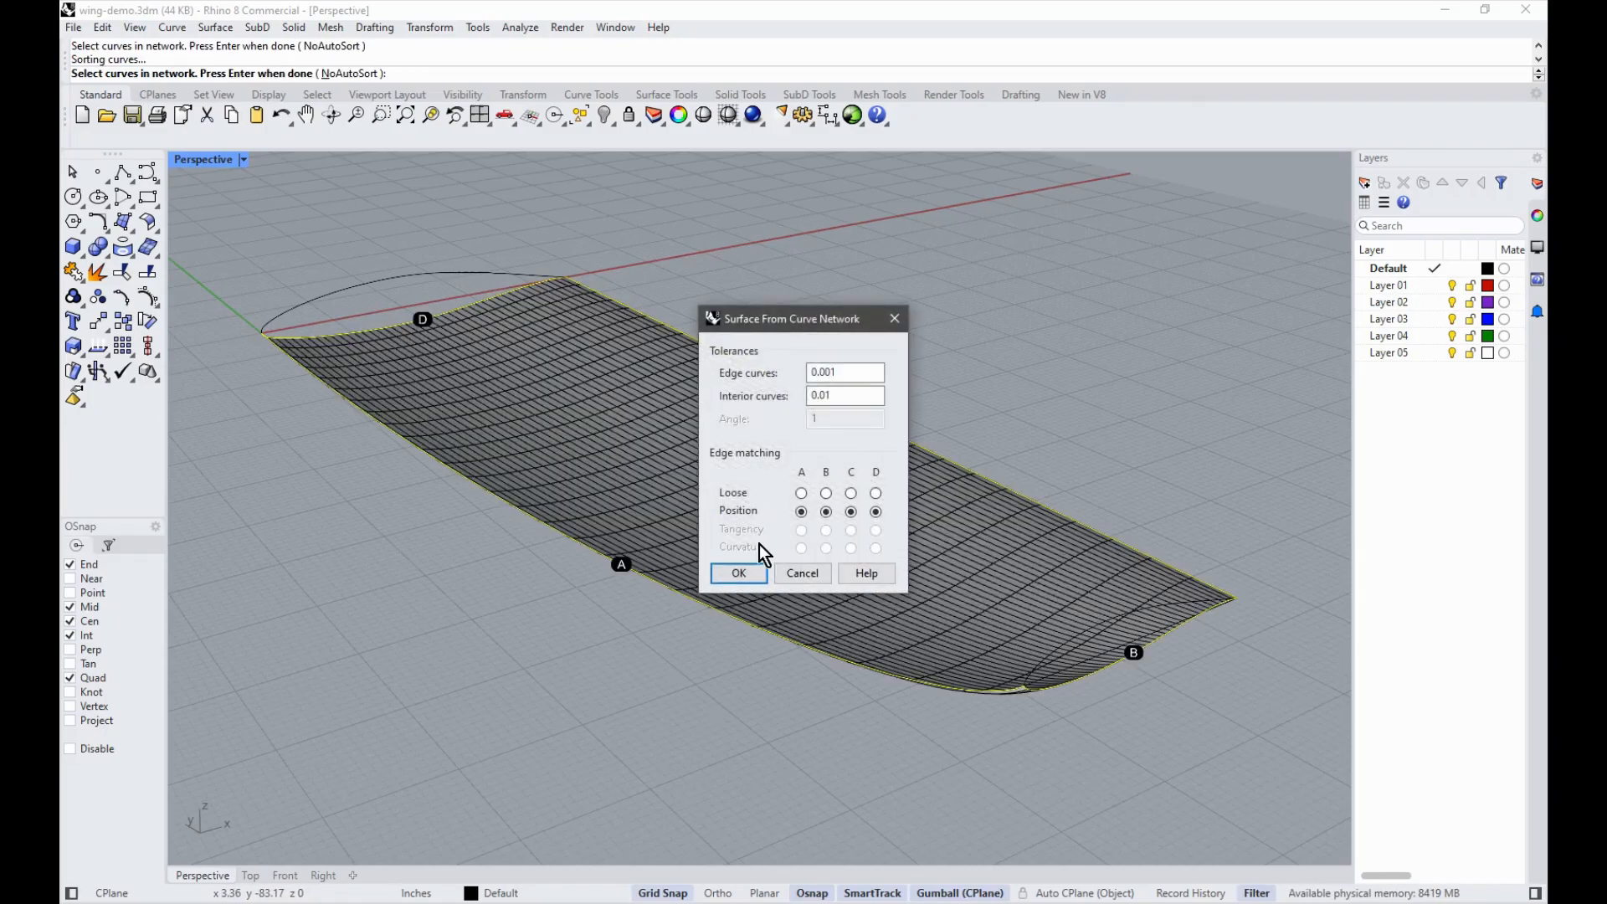
left_click(738, 572)
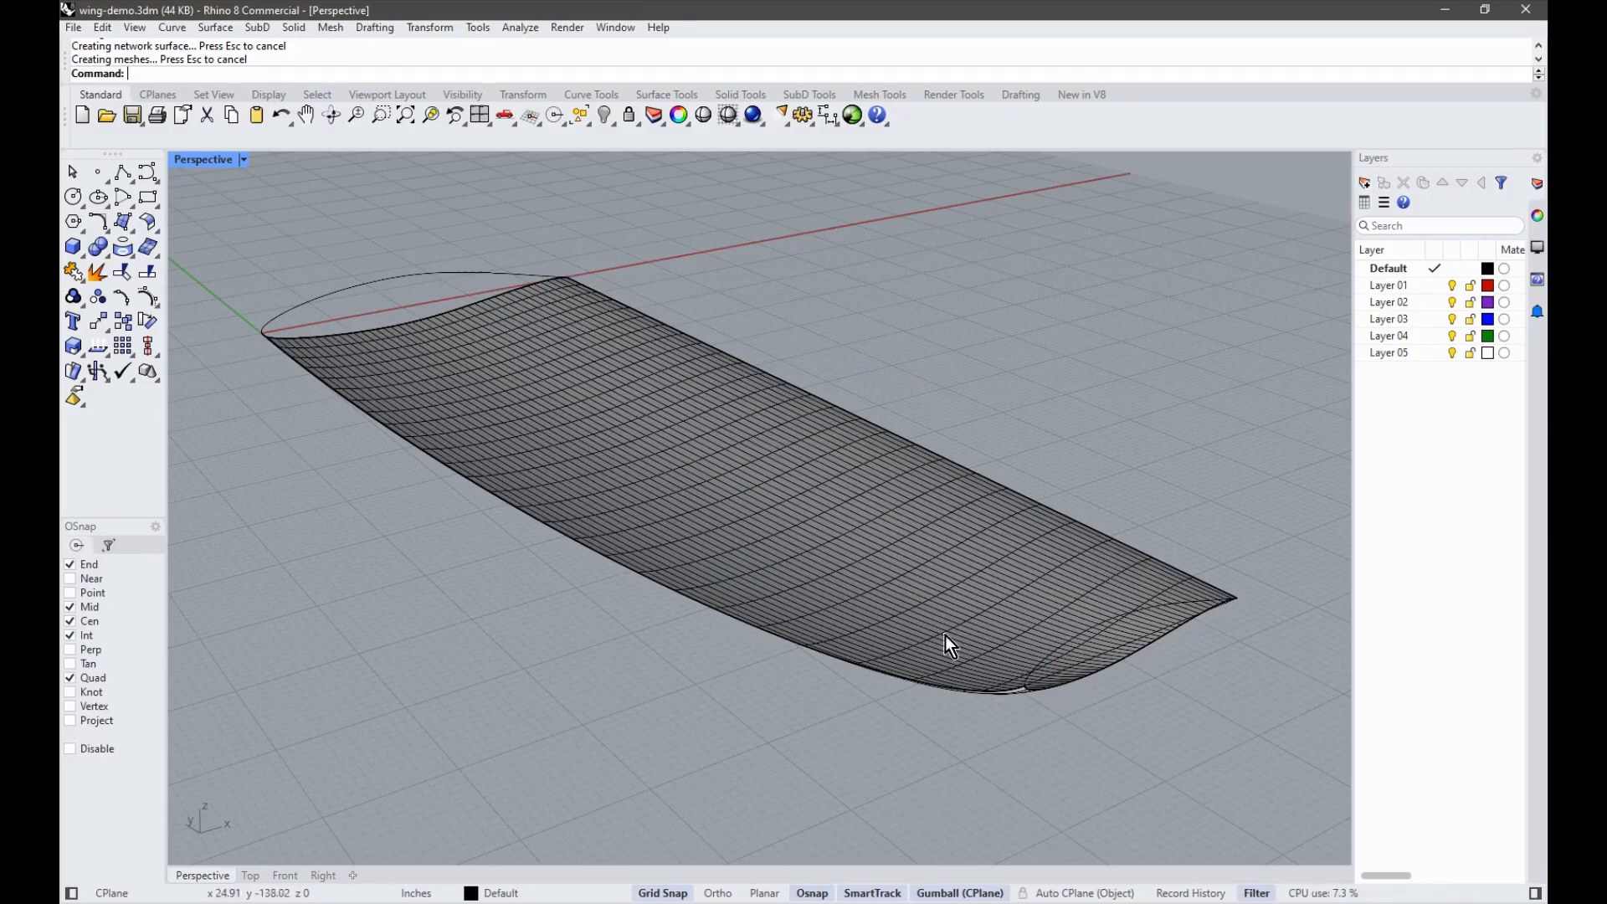
Step: Create a second network surface from the upper root and tip airfoil curves and the leading- and trailing-edge curves
key("Return")
left_click(1073, 639)
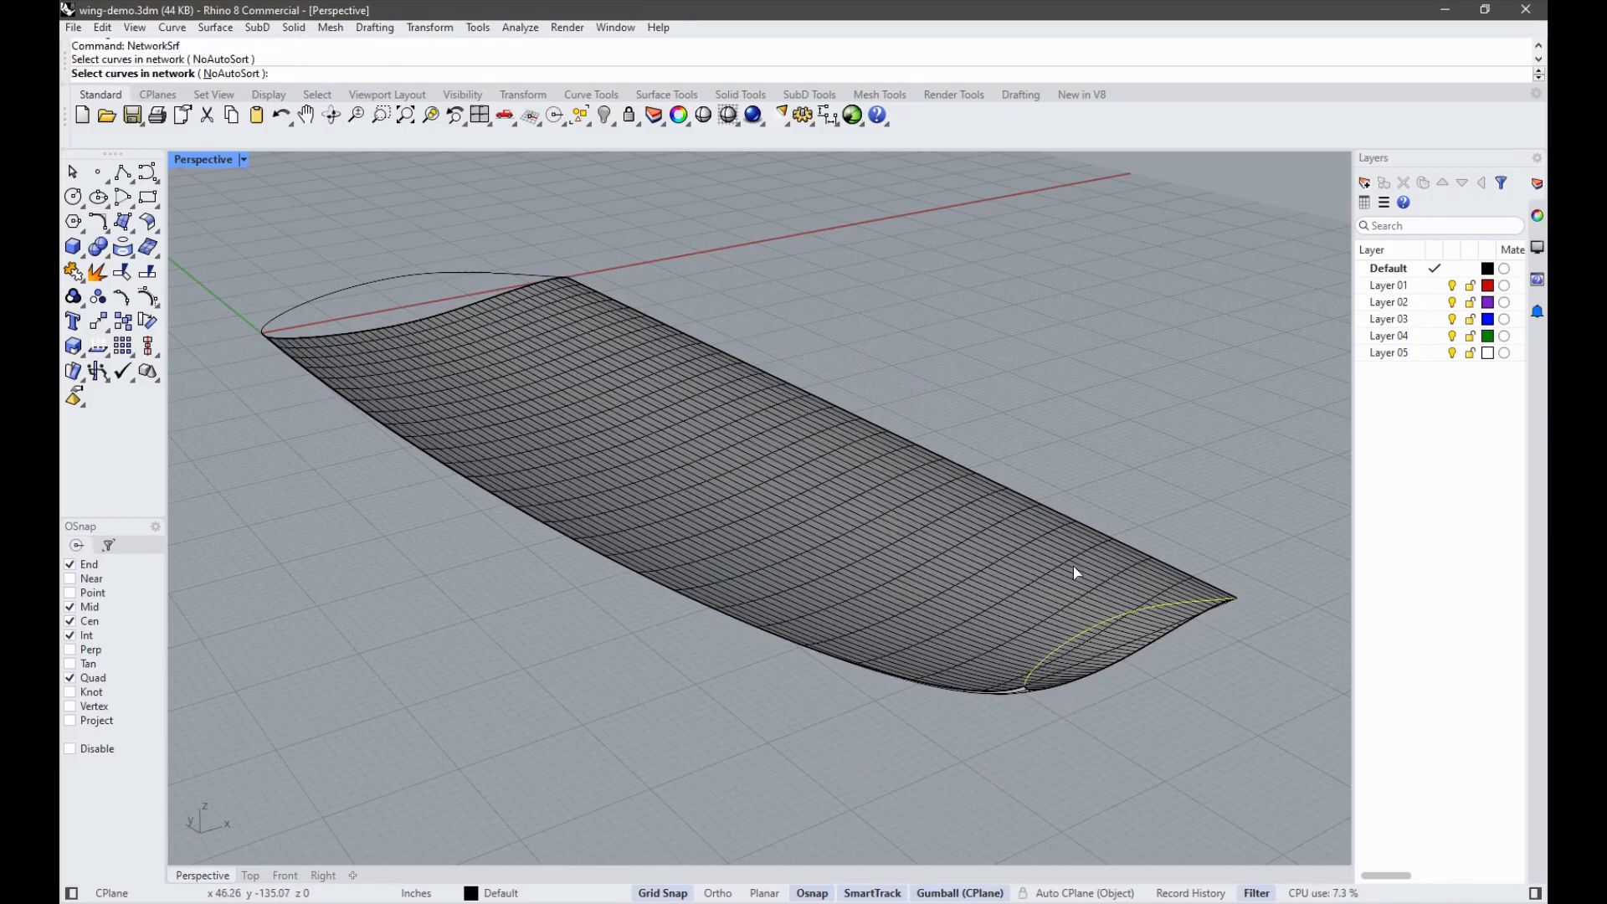
left_click(1082, 521)
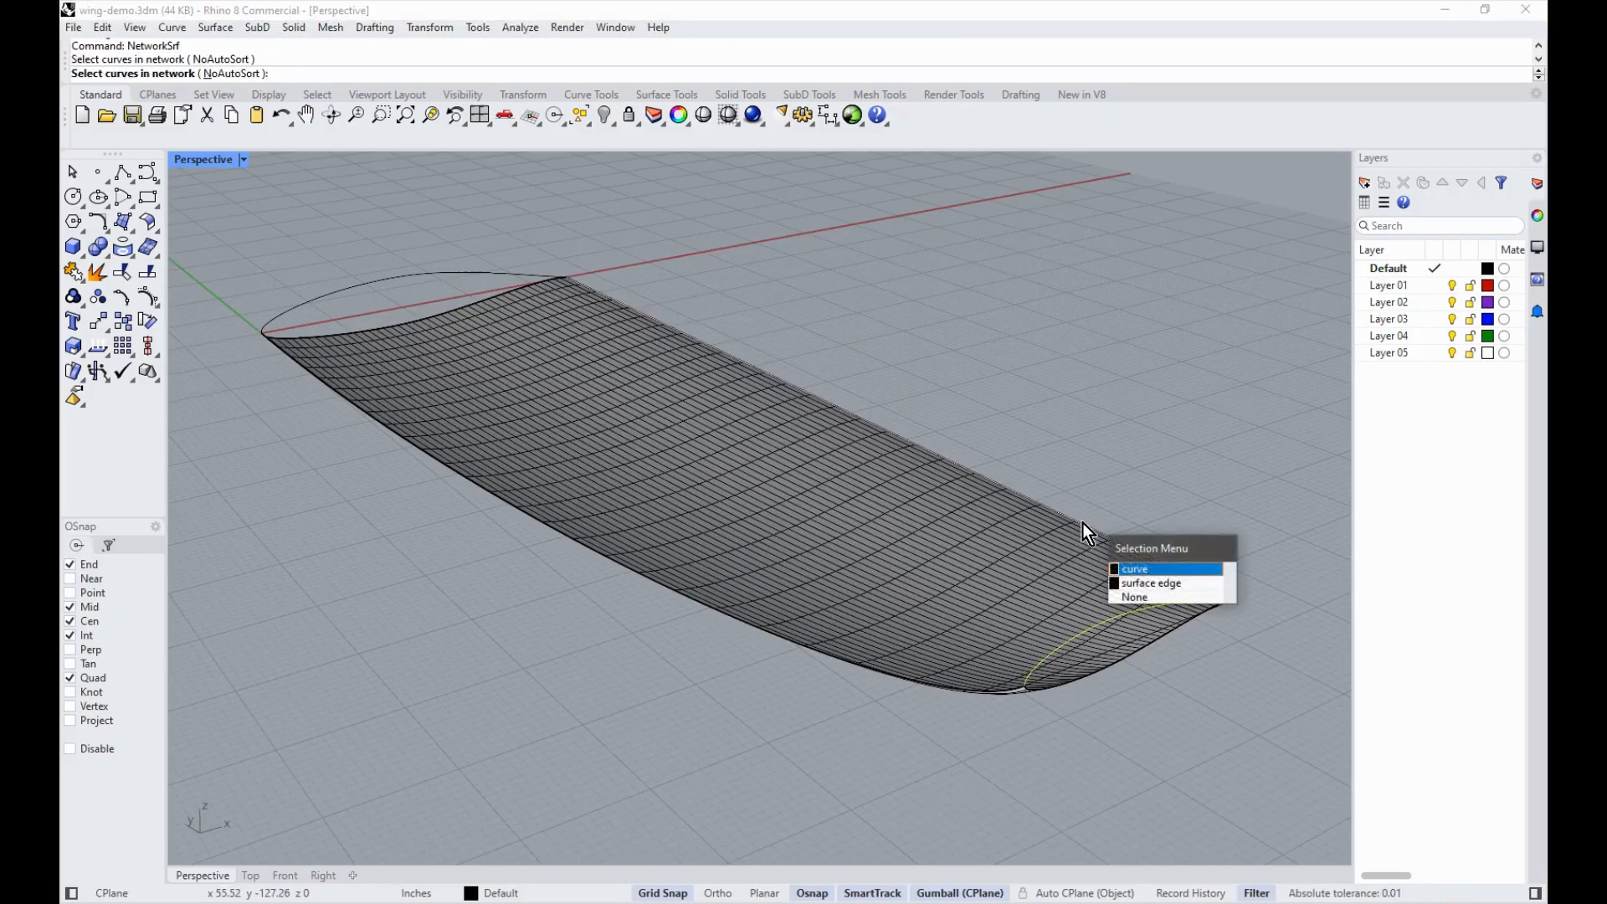
left_click(1138, 573)
left_click(402, 285)
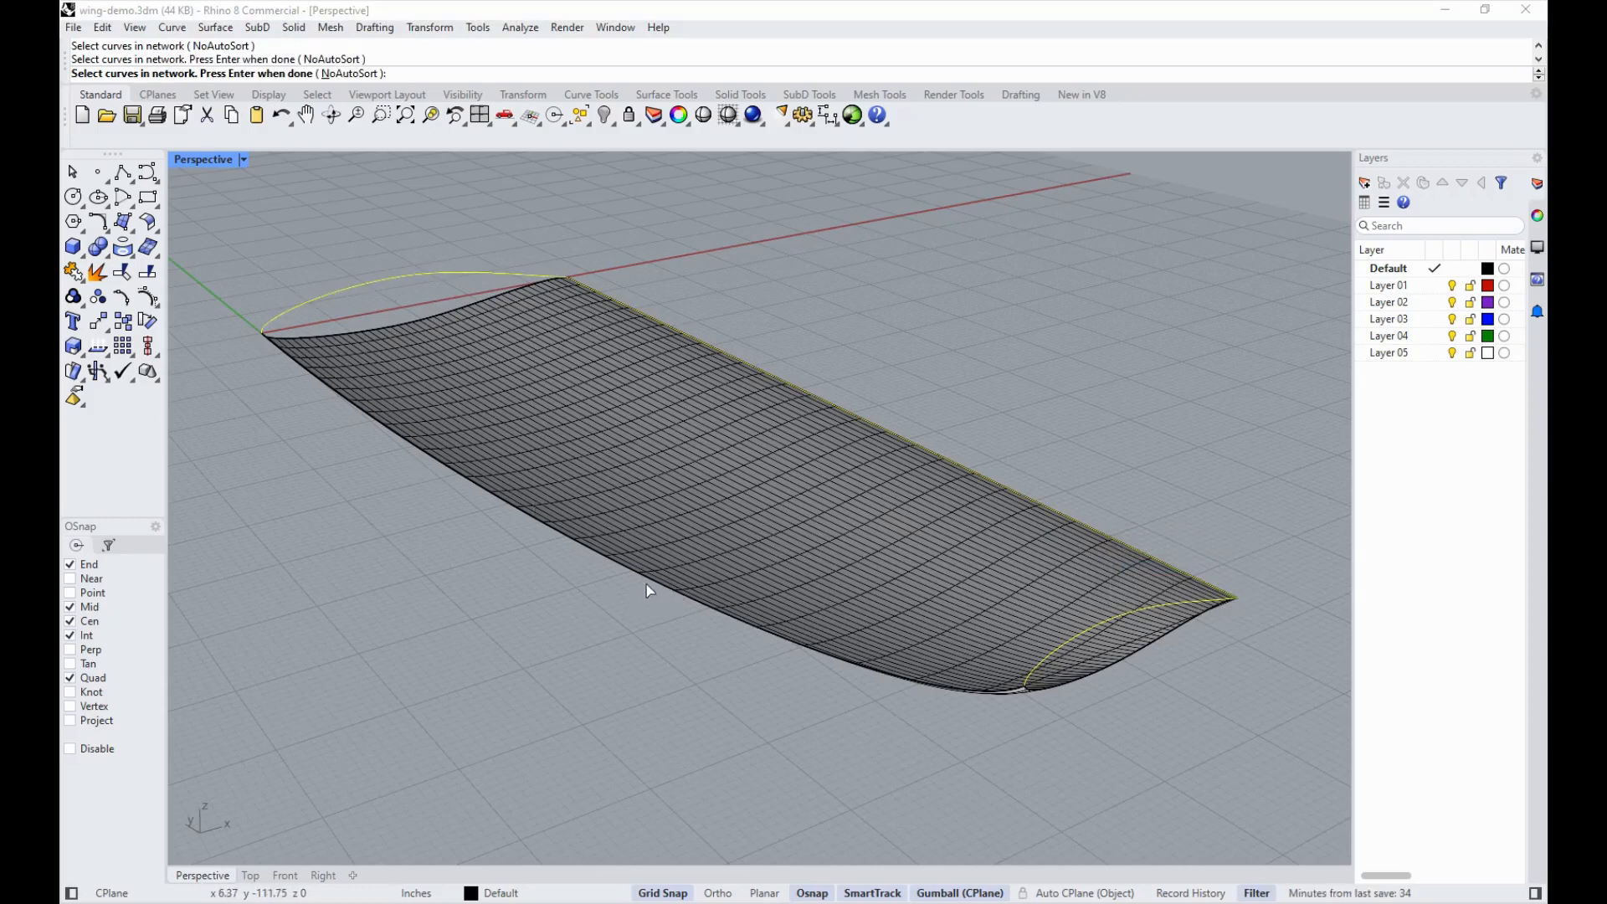
left_click(670, 594)
left_click(727, 624)
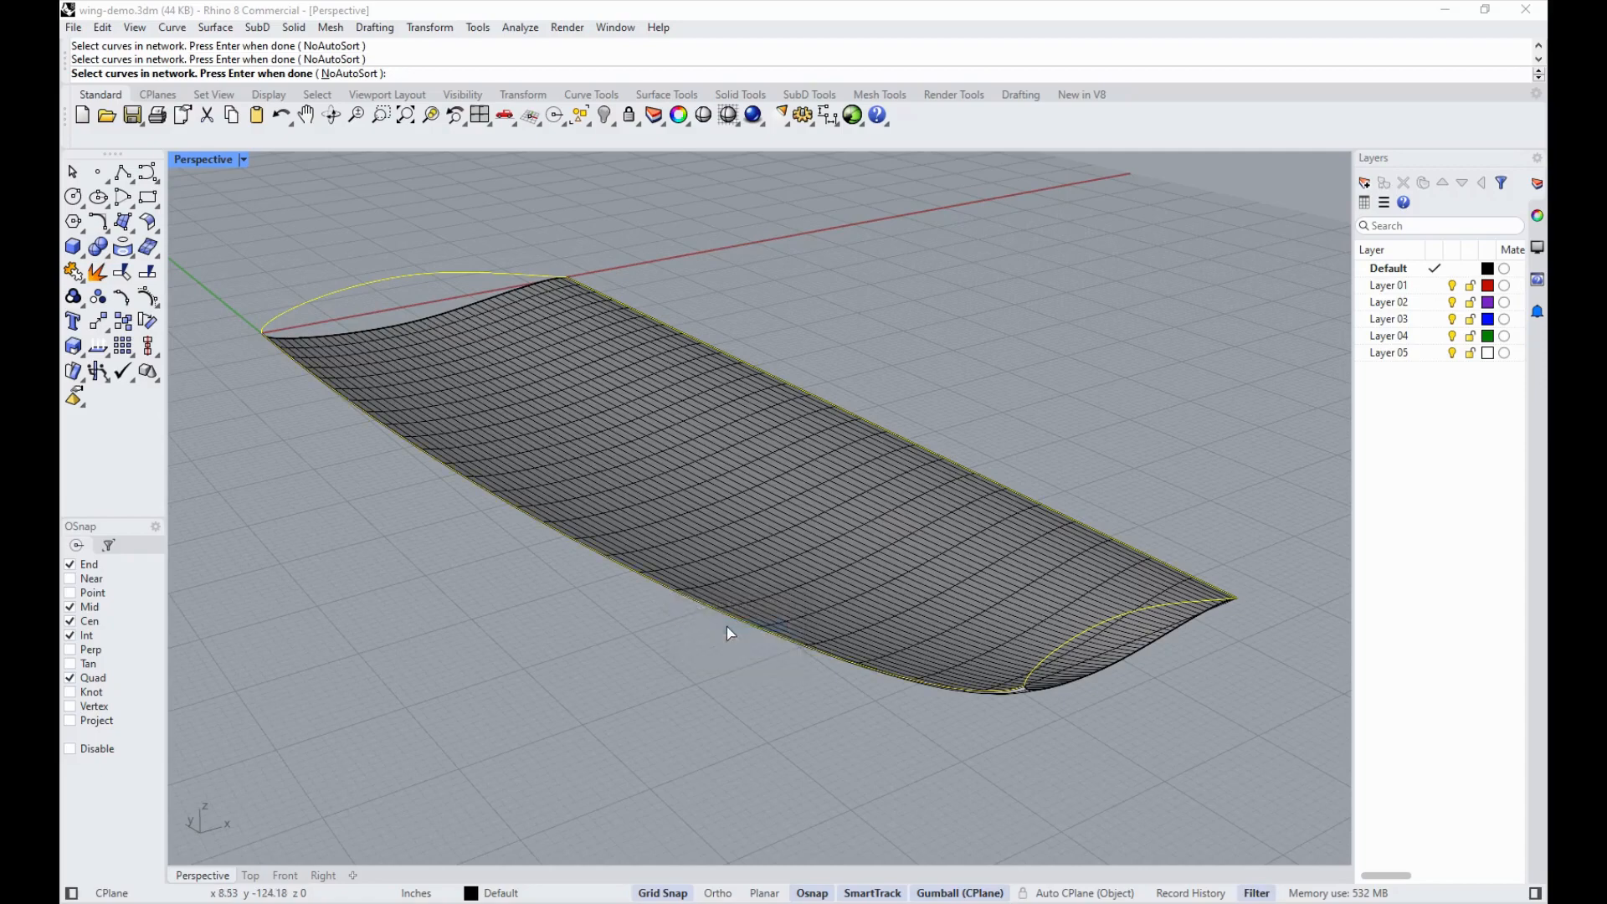
key("Return")
left_click(739, 573)
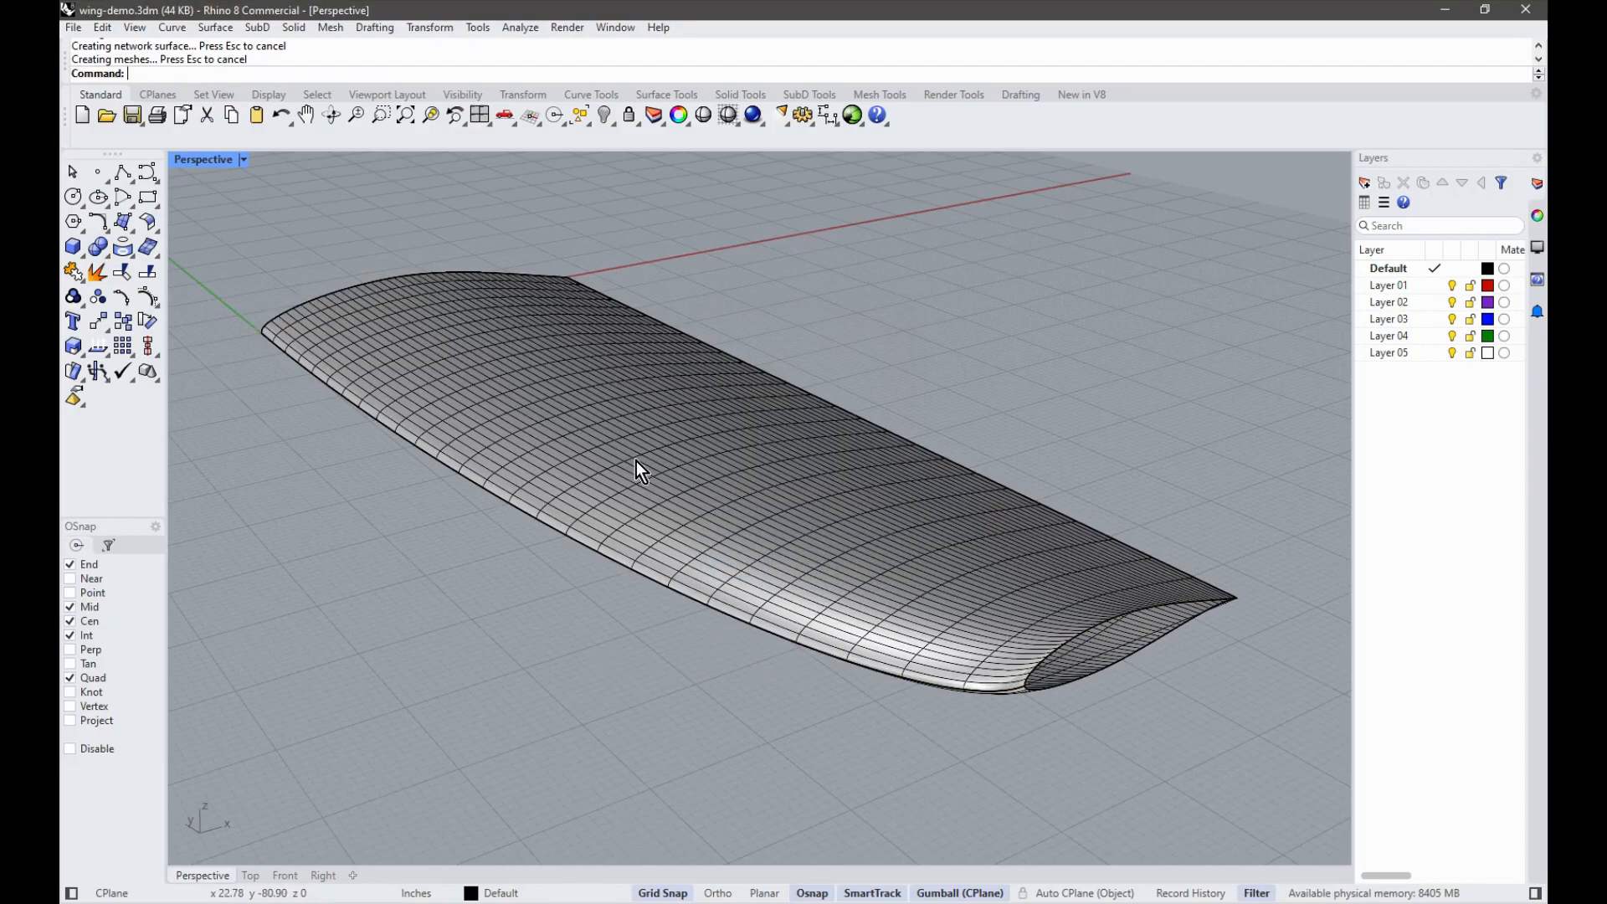
Step: Preview the wing in Rendered display mode, then return the Perspective view to Shaded
left_click(244, 159)
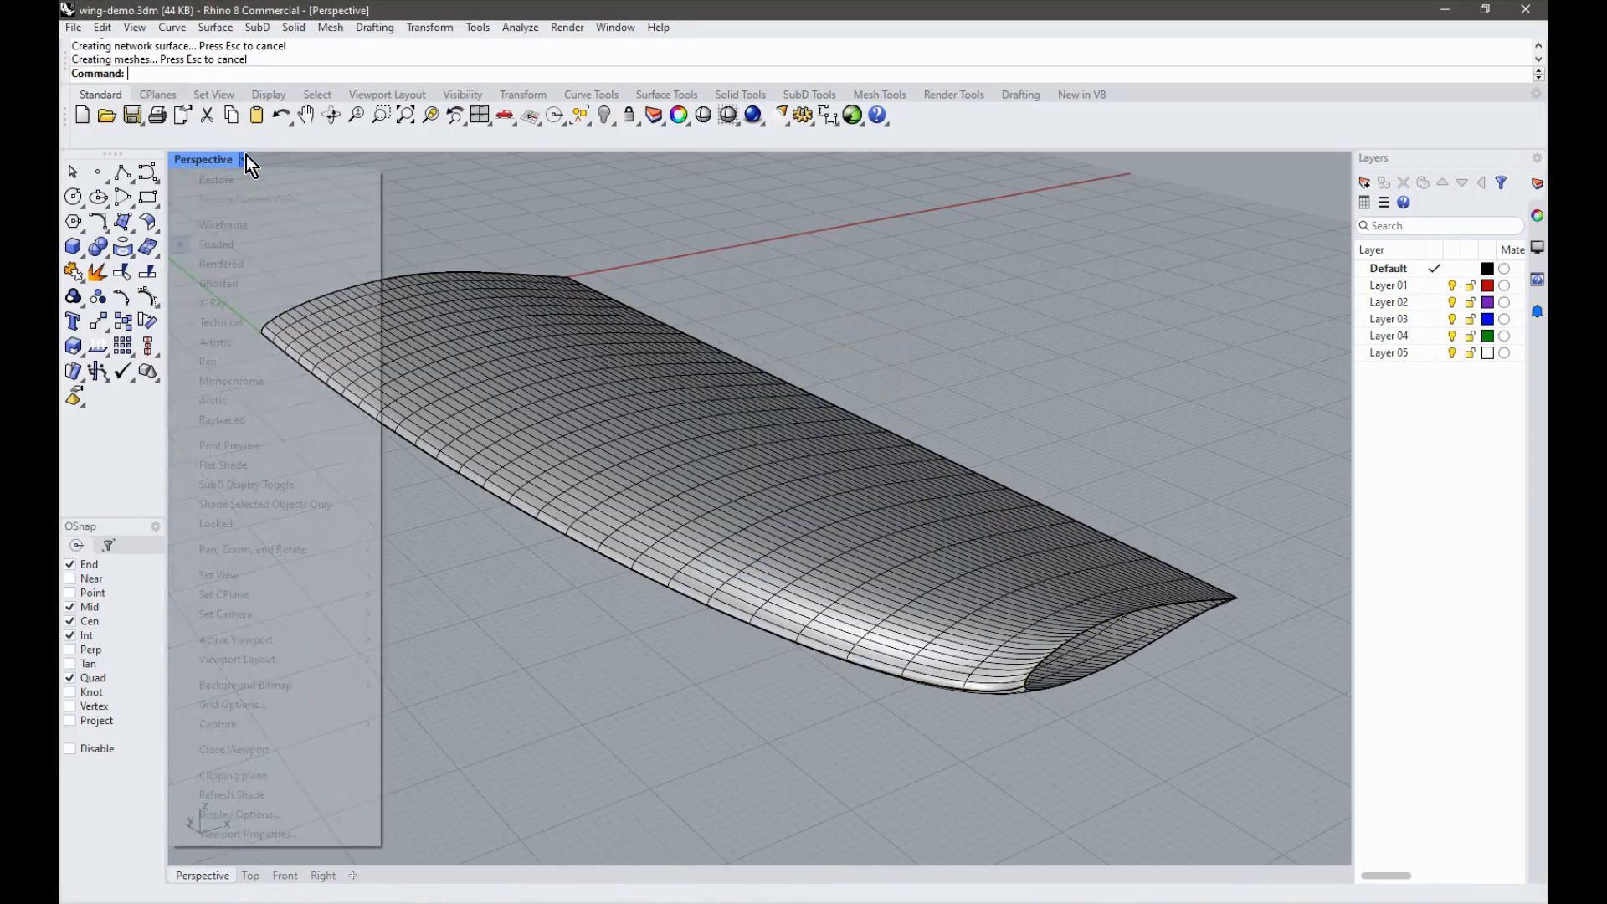
left_click(250, 261)
mouse_move(573, 527)
right_mouse_down()
mouse_move(546, 545)
mouse_move(224, 530)
mouse_move(837, 604)
mouse_move(747, 628)
mouse_move(555, 611)
mouse_move(681, 641)
mouse_move(928, 550)
mouse_move(869, 584)
mouse_move(787, 557)
mouse_move(746, 655)
mouse_move(784, 519)
mouse_move(824, 460)
mouse_move(293, 436)
mouse_move(271, 162)
mouse_move(235, 174)
right_mouse_up()
left_click(243, 160)
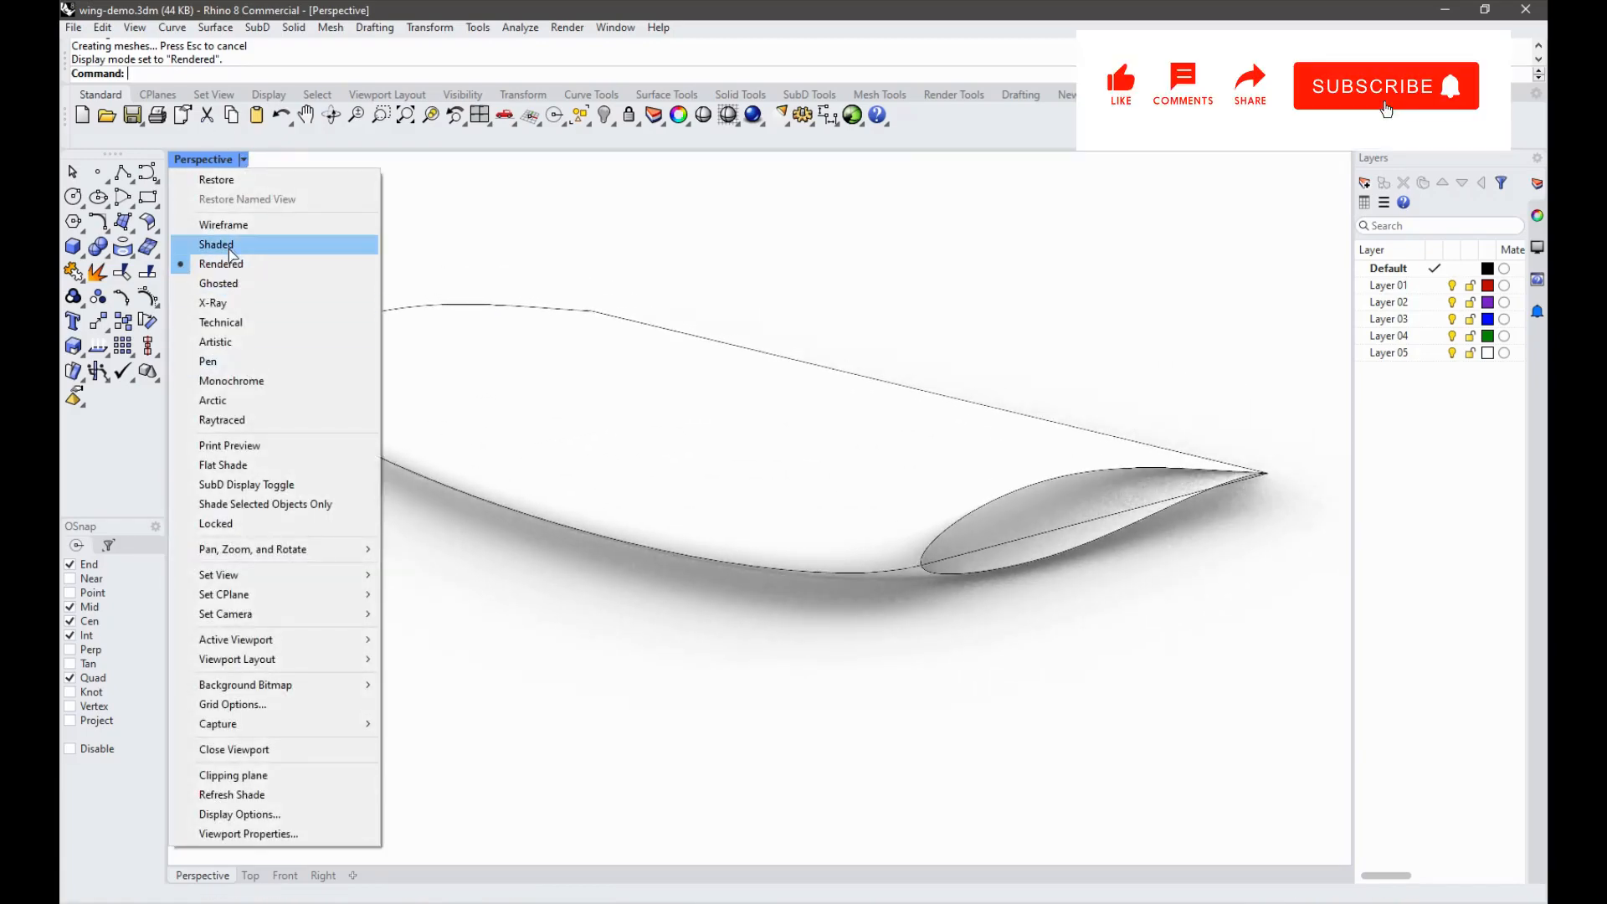
left_click(220, 244)
right_click_drag(778, 539, 279, 484)
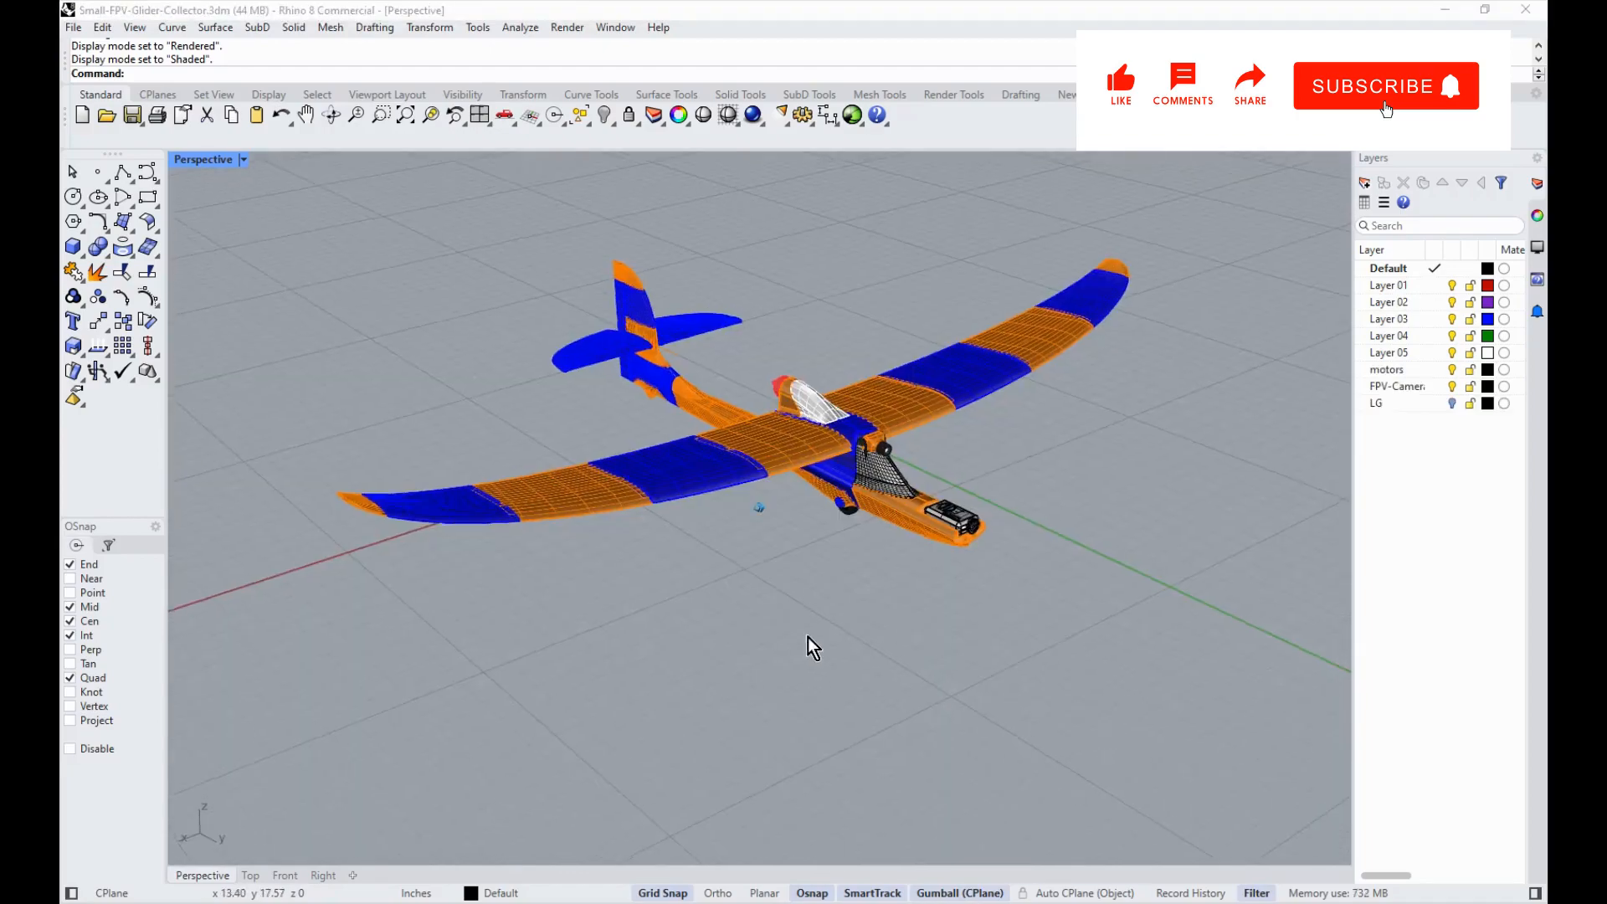
Step: Examine the wing of the glider in Small-FPV-Glider-Collector.3dm from the front and from above
mouse_move(811, 646)
right_mouse_down()
mouse_move(1033, 642)
mouse_move(621, 380)
mouse_move(794, 485)
mouse_move(641, 493)
mouse_move(873, 491)
right_mouse_up()
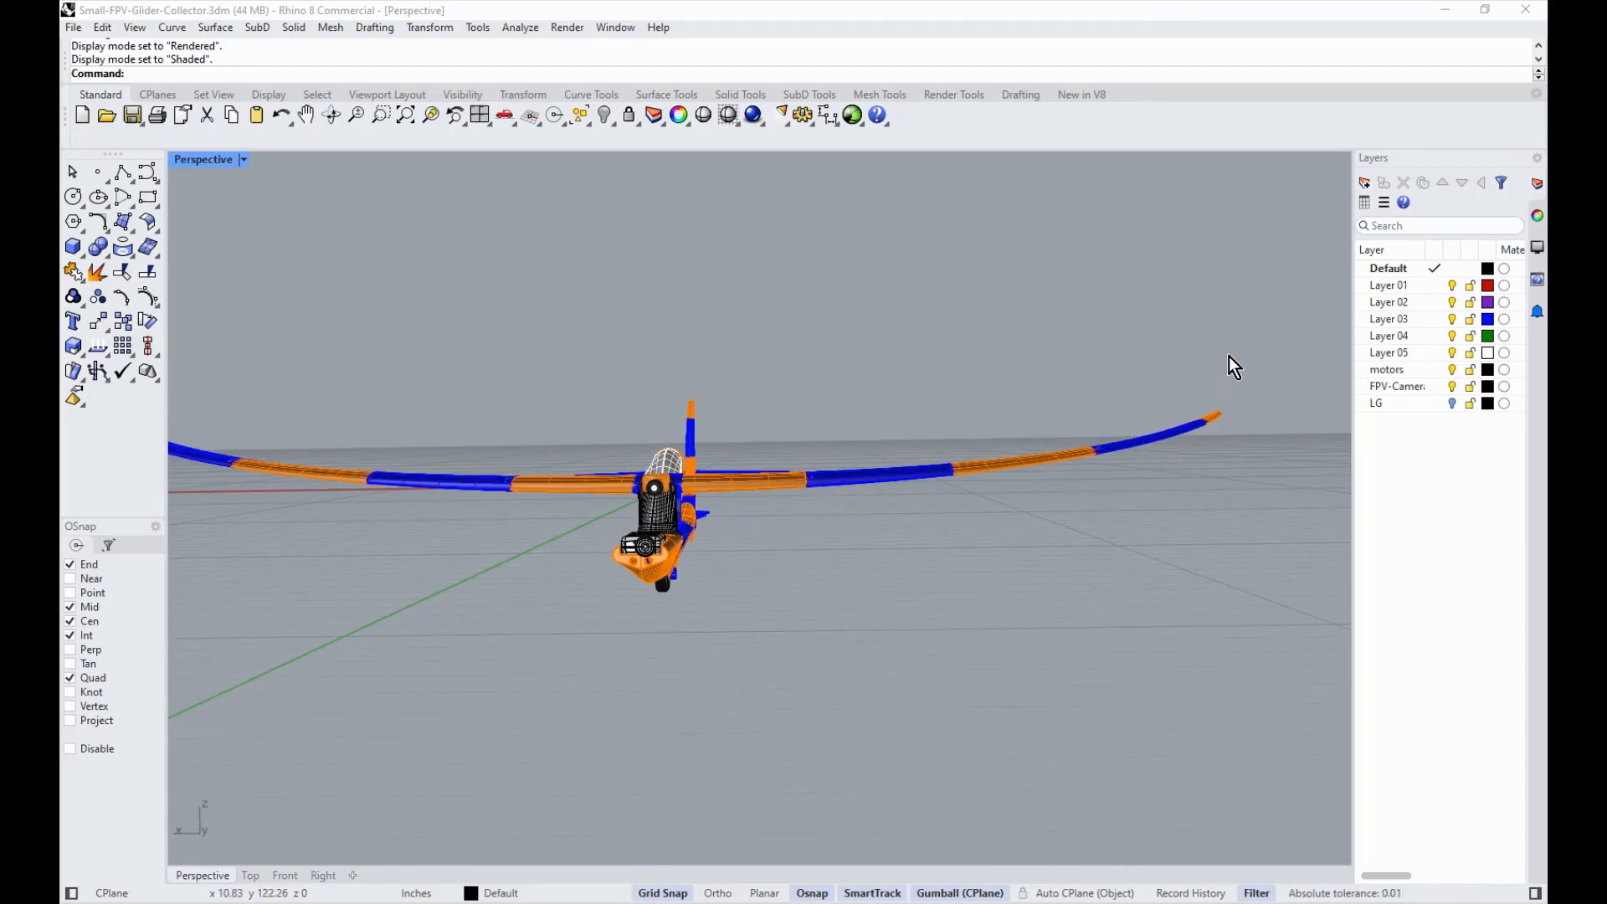
mouse_move(1229, 356)
right_mouse_down()
mouse_move(954, 491)
mouse_move(746, 539)
mouse_move(887, 567)
mouse_move(956, 506)
mouse_move(773, 549)
mouse_move(956, 506)
mouse_move(920, 575)
mouse_move(861, 589)
mouse_move(710, 450)
mouse_move(675, 480)
right_mouse_up()
scroll(855, 584, "down", 3)
mouse_move(1107, 318)
right_mouse_down()
mouse_move(840, 617)
mouse_move(1073, 762)
mouse_move(1080, 903)
right_mouse_up()
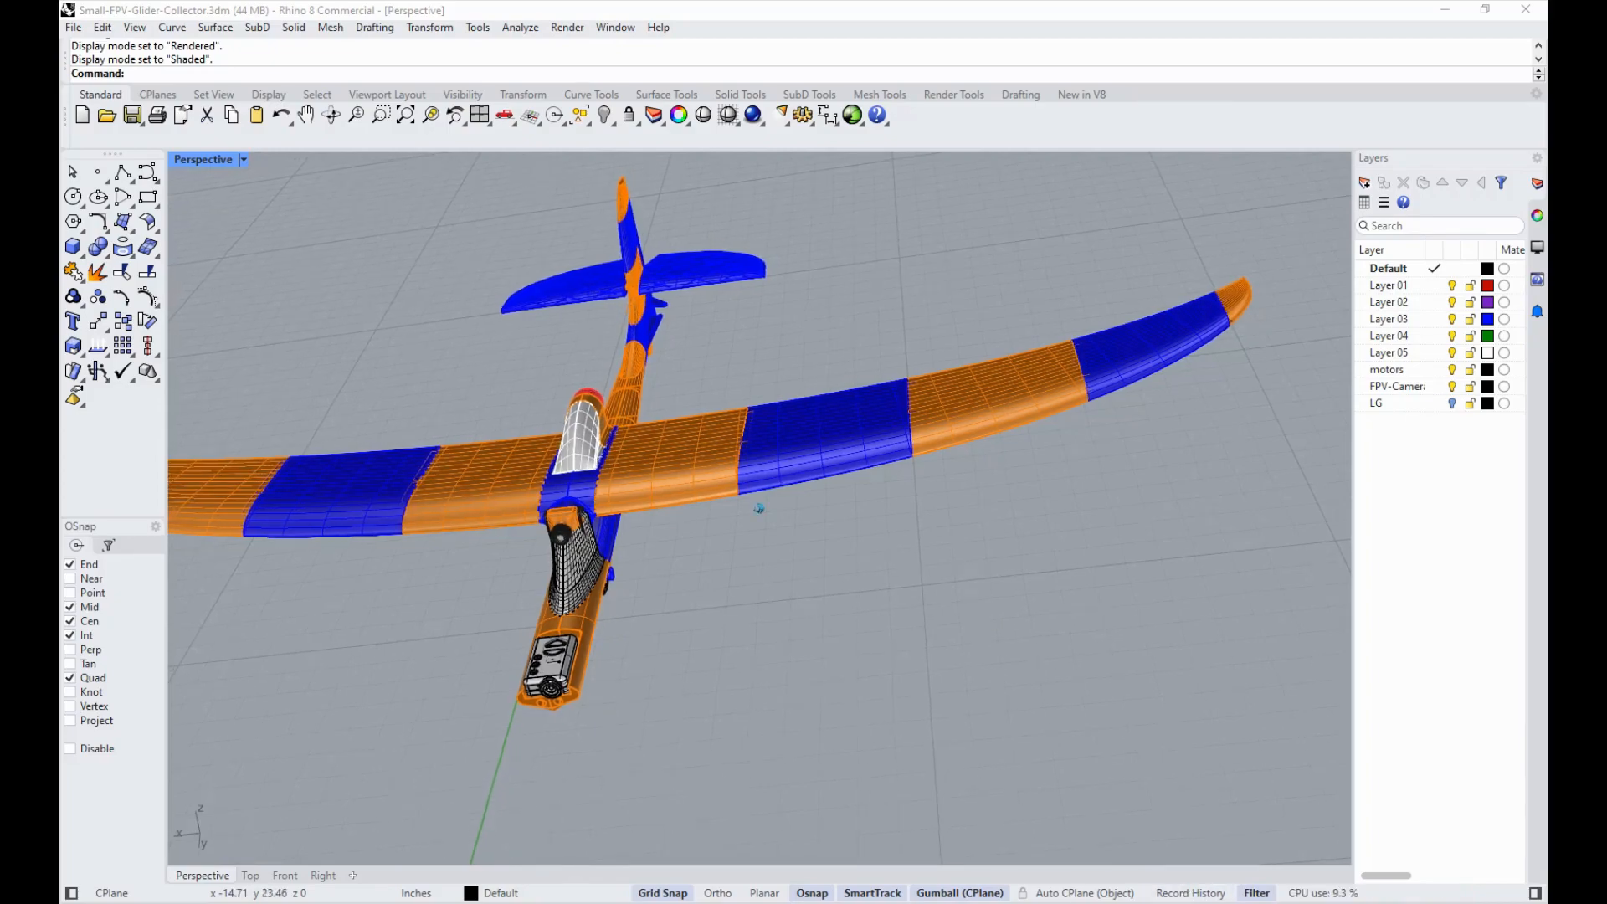
Step: Return to wing-demo.3dm and delete the upper and lower wing surfaces, keeping the curves
mouse_move(1142, 902)
left_click(1234, 844)
right_click_drag(745, 727, 901, 564)
left_click(876, 566)
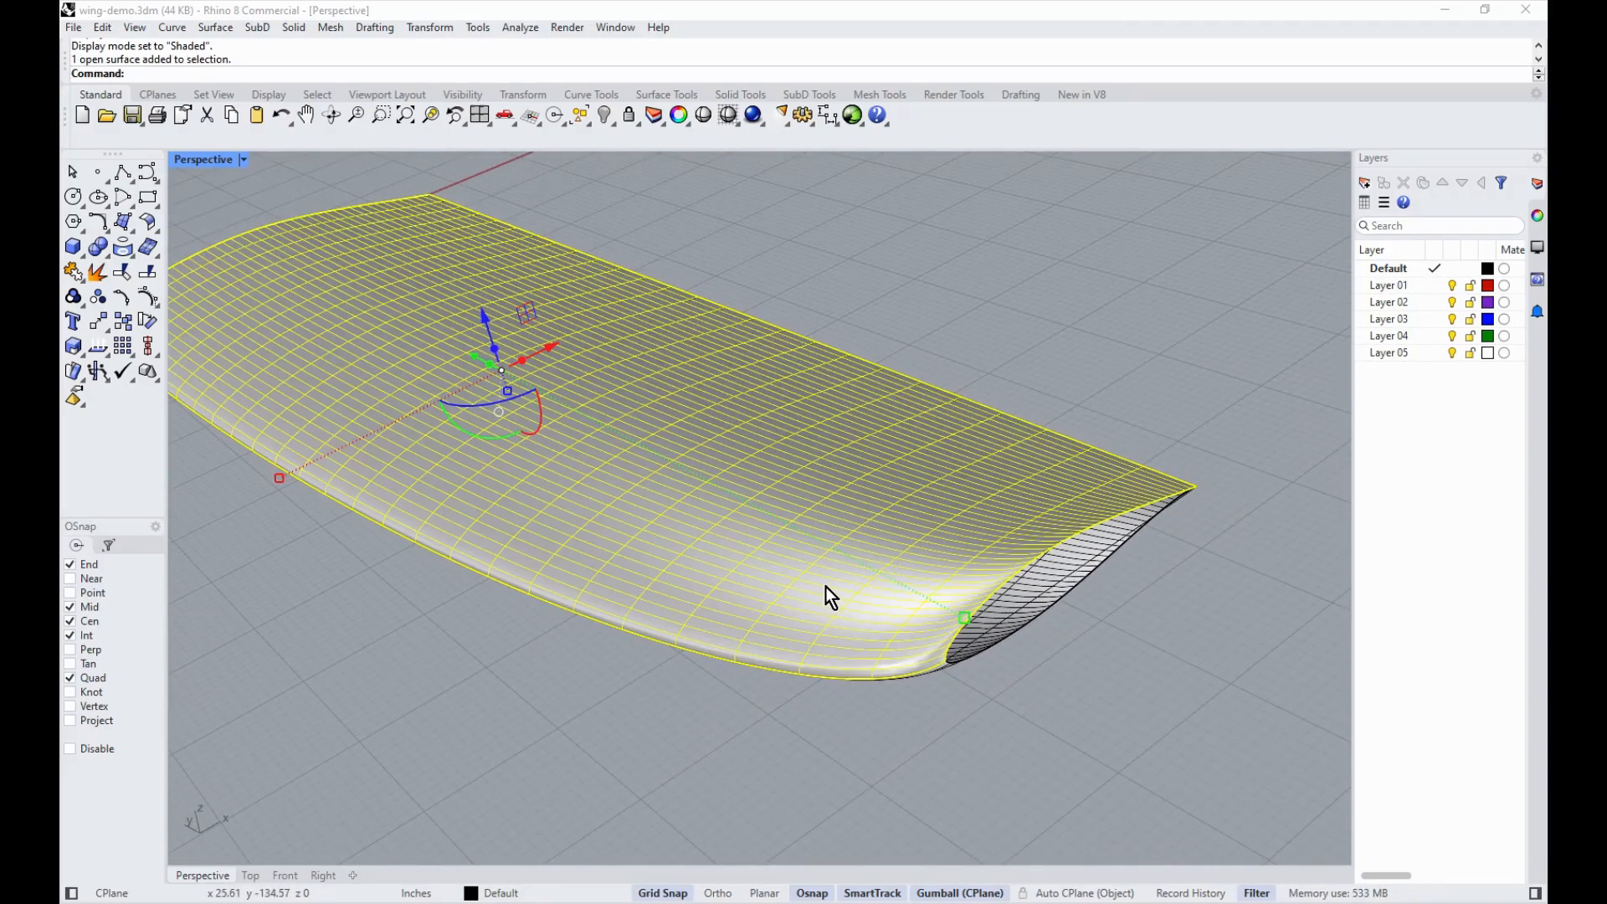
key("Delete")
key("ctrl+z")
key("Delete")
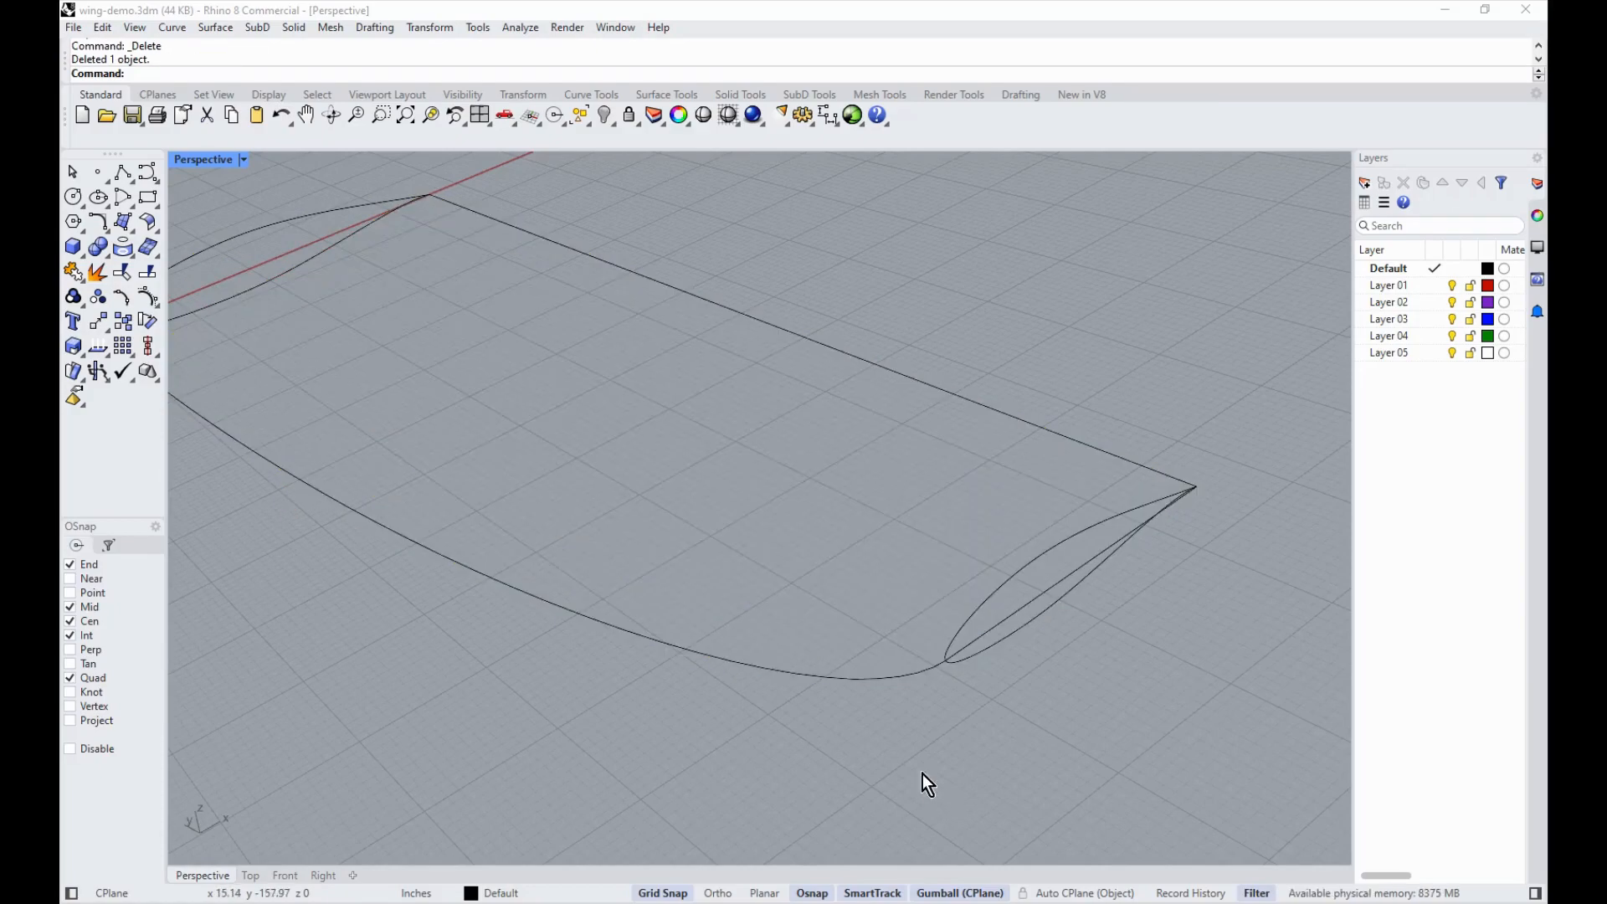
Step: Delete the straight trailing-edge line of the wing outline
right_click_drag(867, 703, 931, 680)
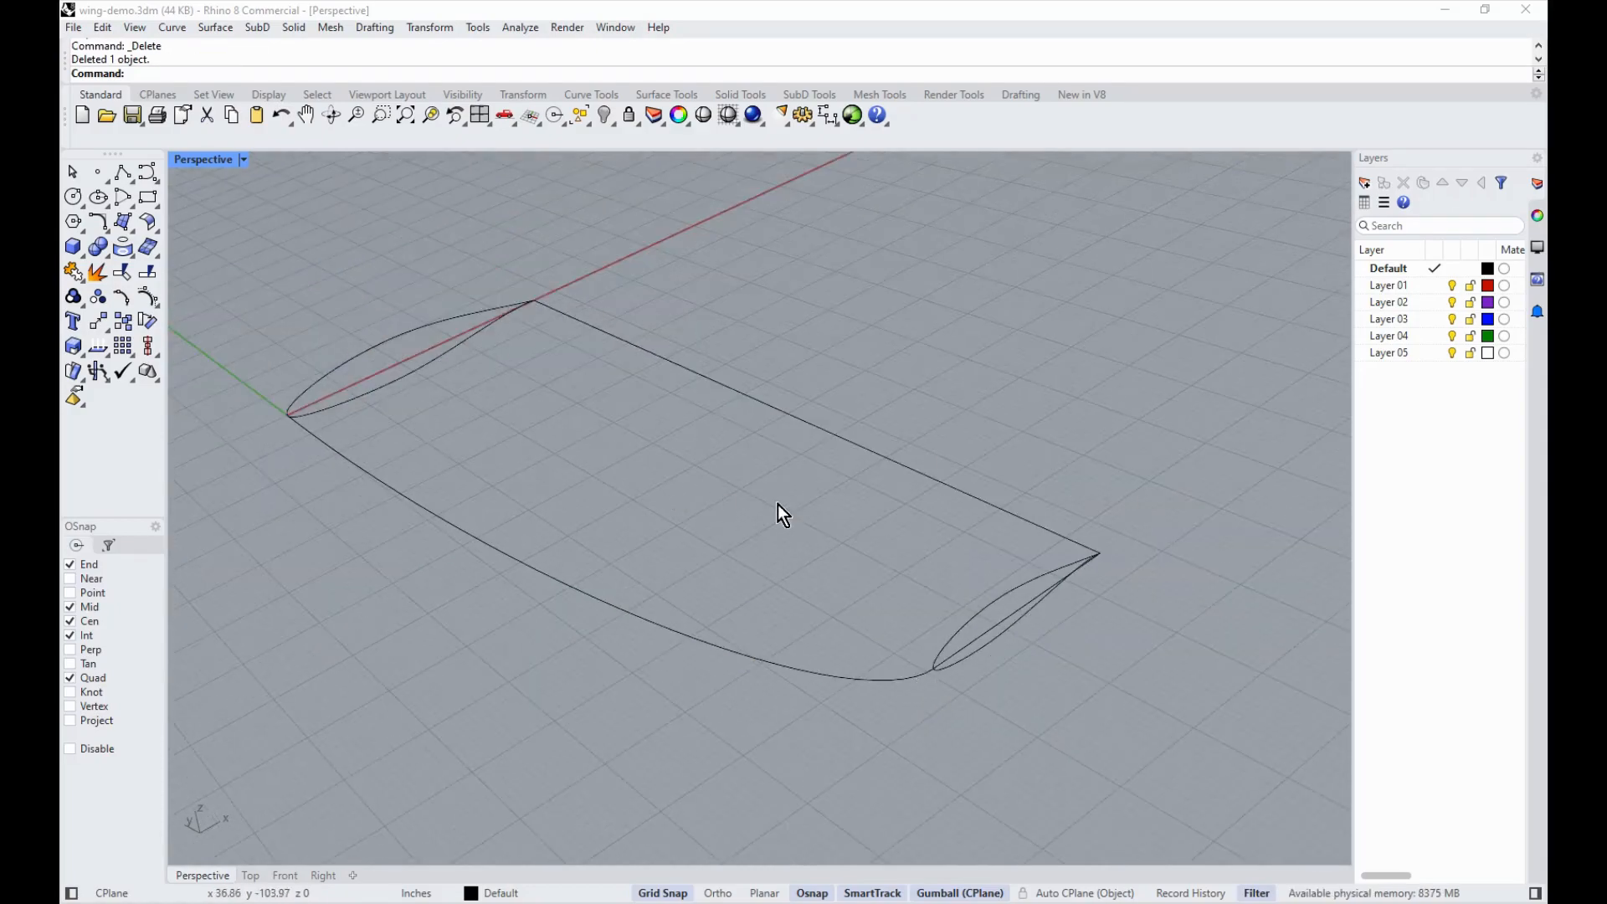
mouse_move(779, 513)
right_mouse_down()
mouse_move(581, 427)
mouse_move(904, 308)
mouse_move(979, 316)
mouse_move(965, 323)
mouse_move(1022, 598)
mouse_move(969, 366)
mouse_move(847, 395)
mouse_move(829, 377)
mouse_move(967, 387)
mouse_move(890, 491)
mouse_move(890, 444)
mouse_move(911, 513)
mouse_move(1017, 443)
mouse_move(1055, 585)
mouse_move(1012, 455)
mouse_move(965, 463)
mouse_move(1023, 444)
mouse_move(1074, 487)
mouse_move(998, 376)
mouse_move(921, 495)
mouse_move(840, 515)
mouse_move(977, 610)
mouse_move(926, 452)
right_mouse_up()
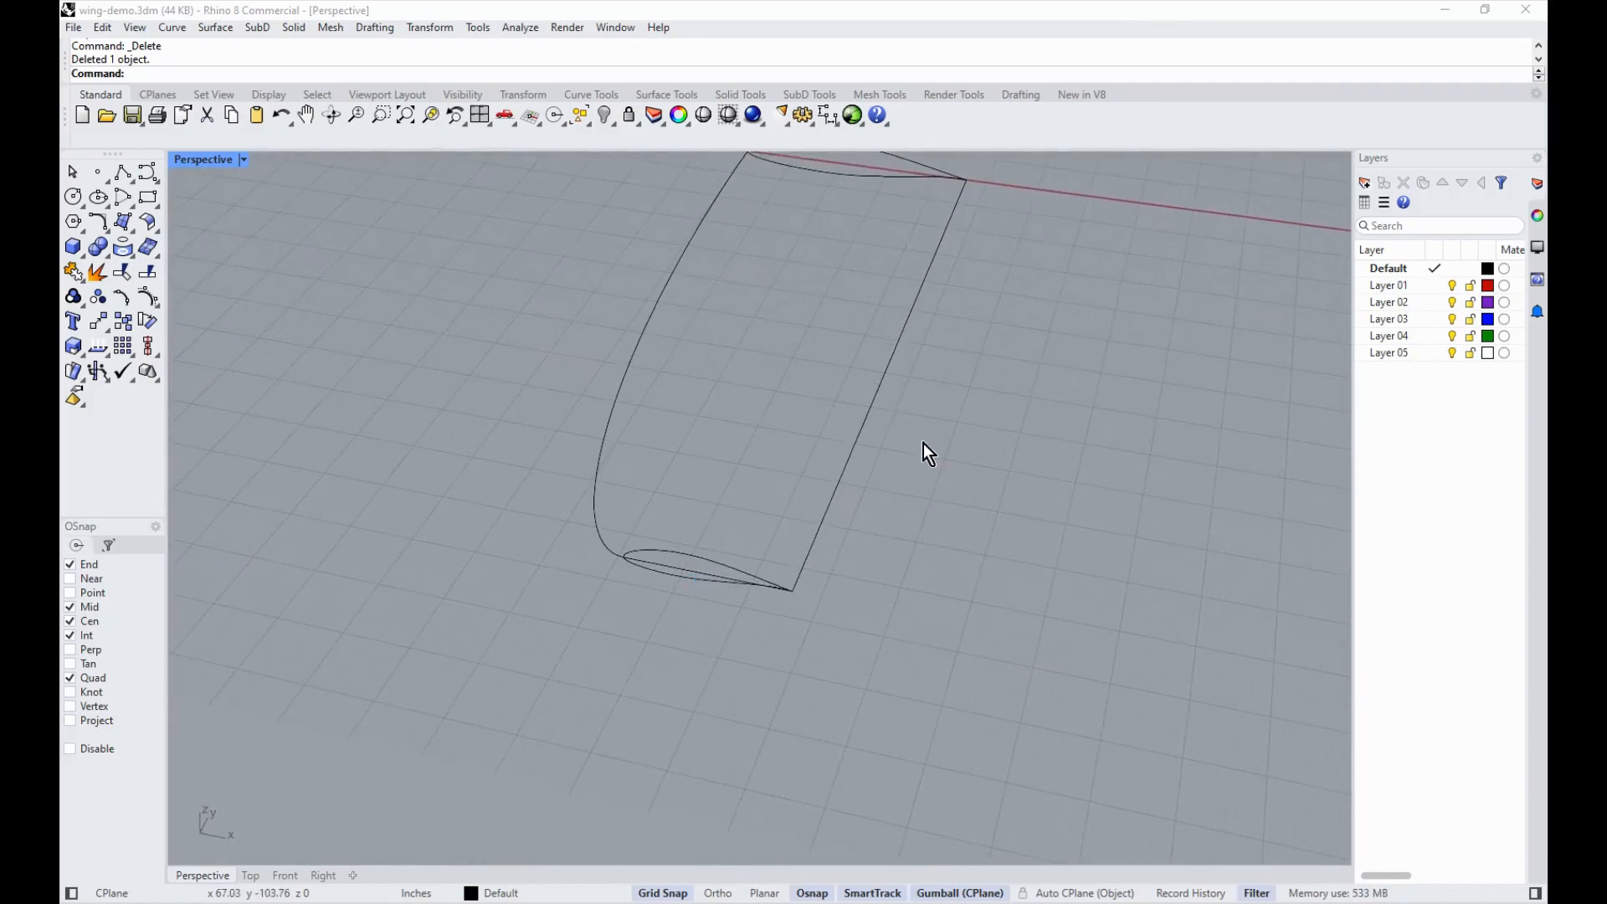
left_click(865, 424)
right_click_drag(793, 391, 183, 228)
key("Delete")
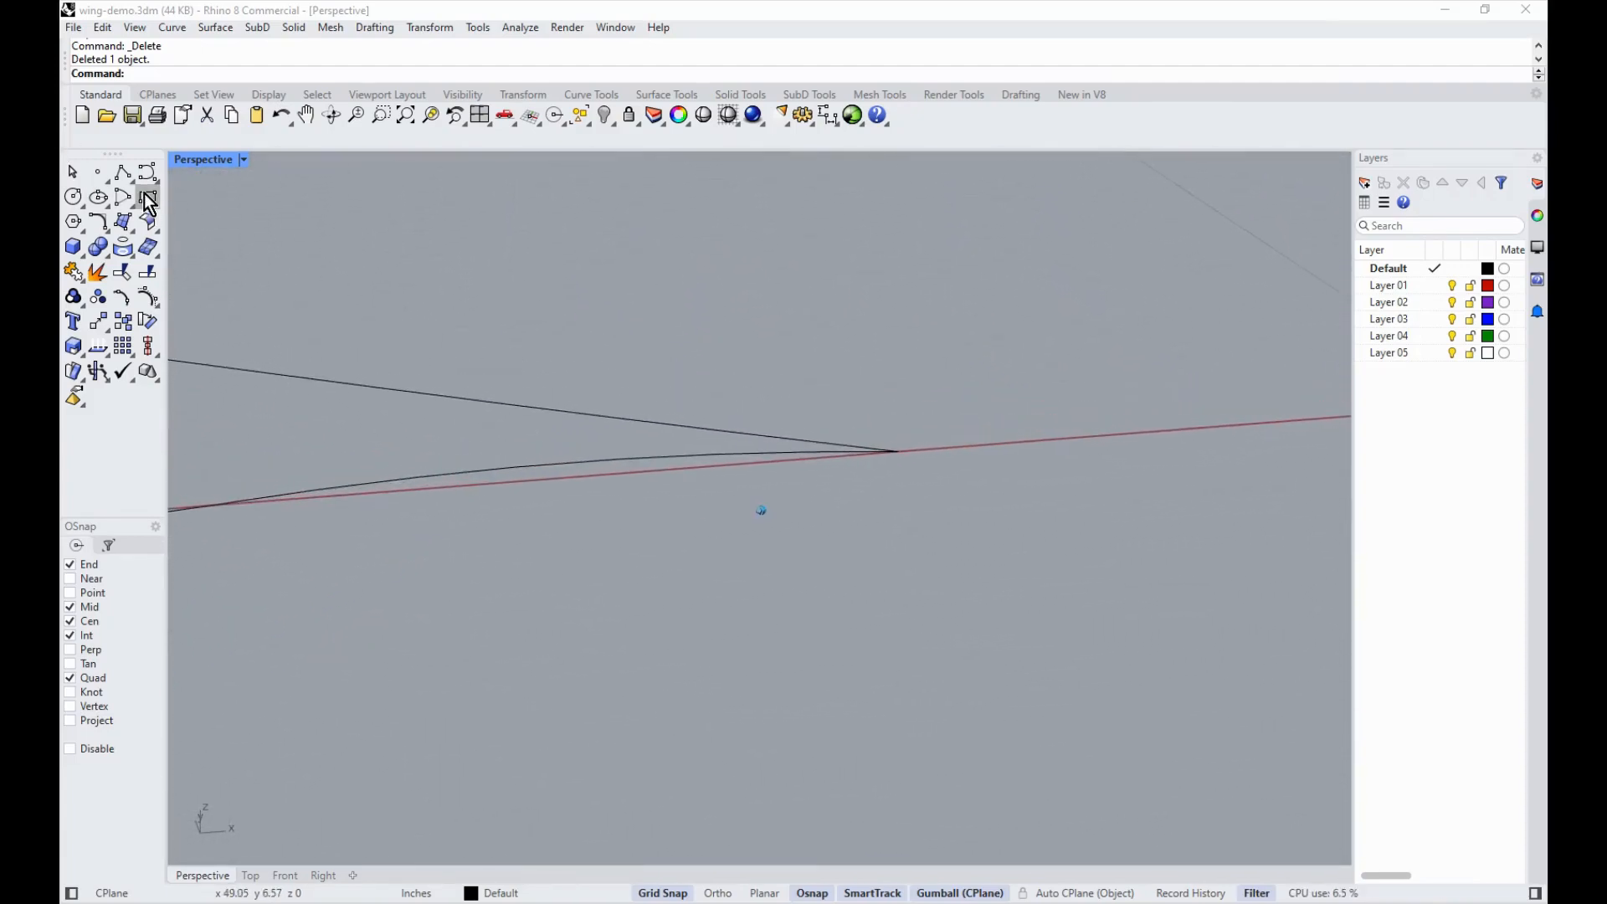
Step: Start a polyline at the root airfoil's trailing-edge point and turn on Ortho with the Front view active
left_click(123, 172)
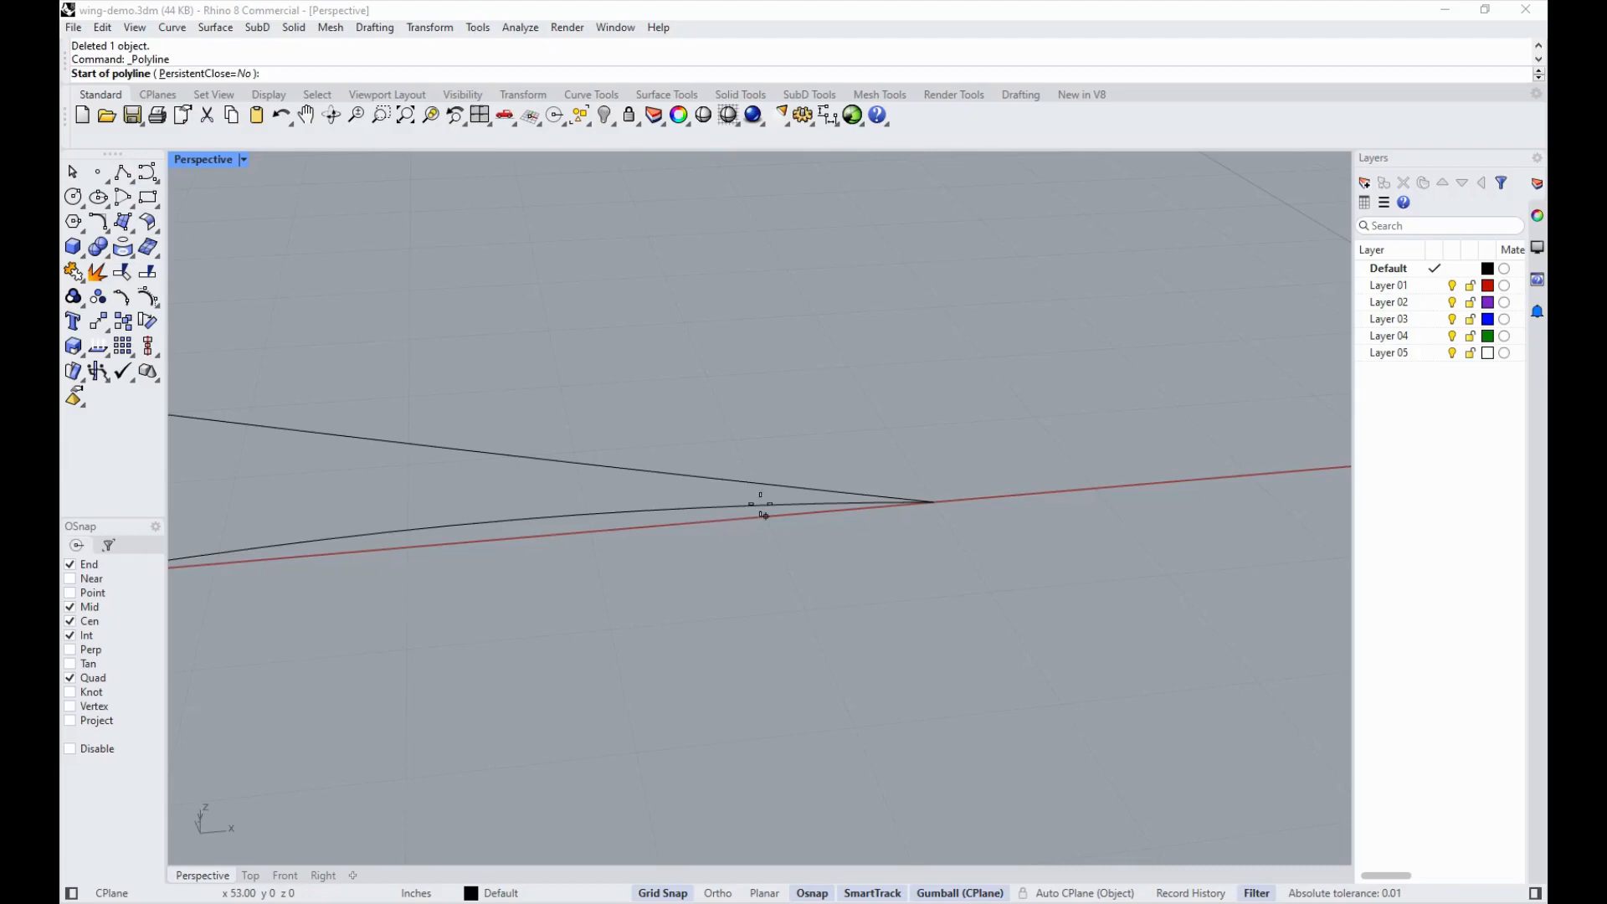
left_click(932, 504)
right_click_drag(978, 367, 836, 796)
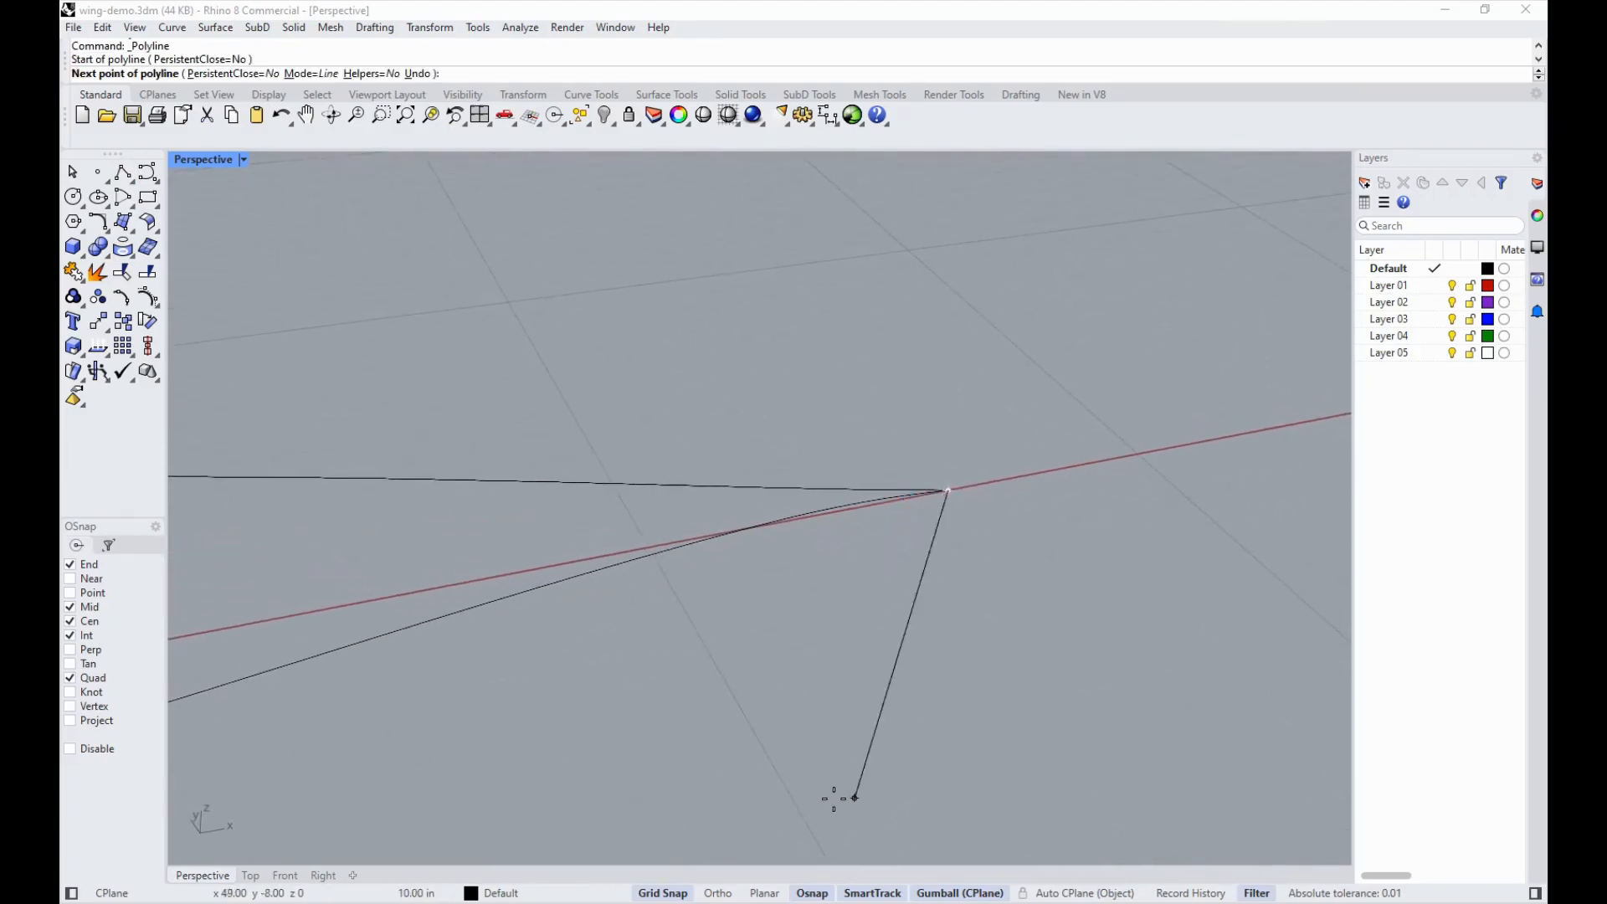
left_click(323, 875)
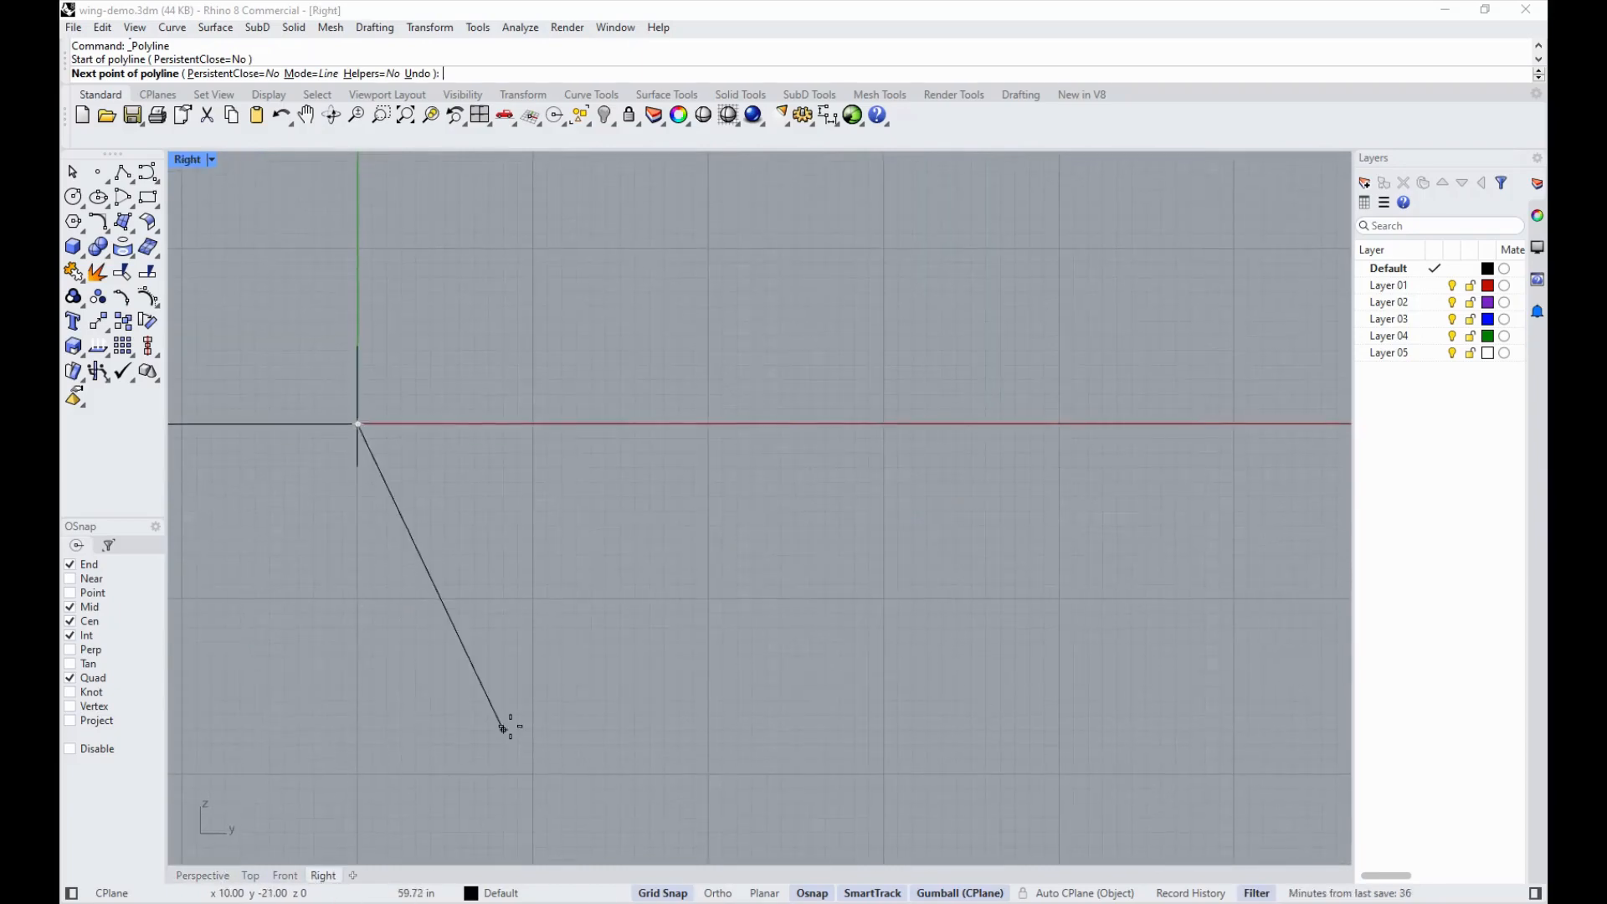
left_click(285, 877)
scroll(731, 746, "down", 3)
scroll(837, 502, "up", 3)
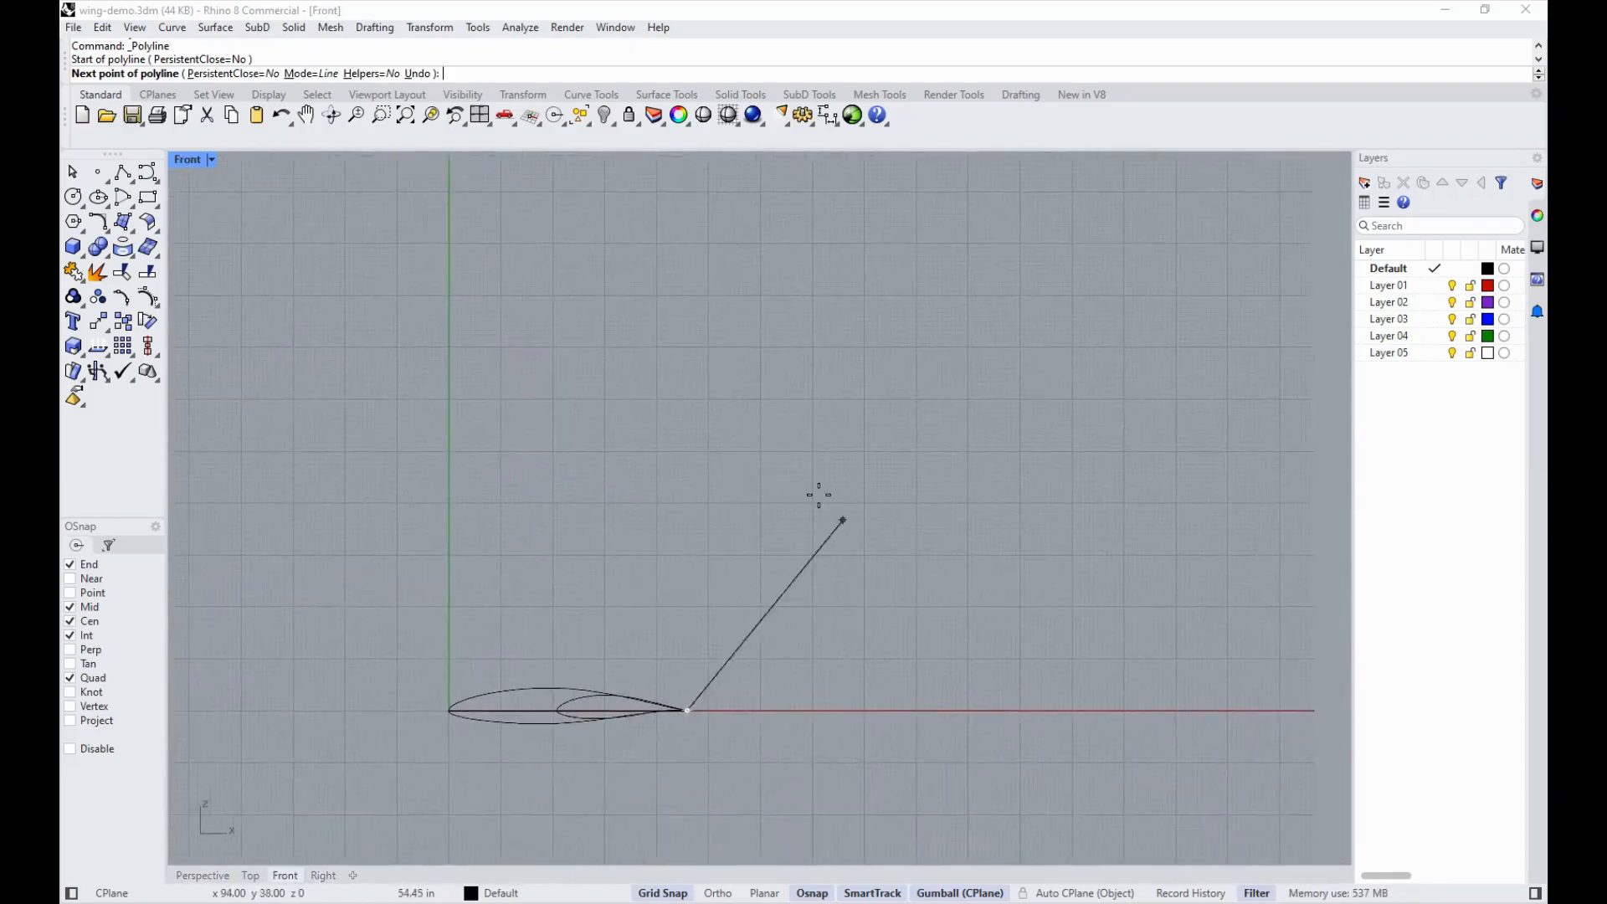
scroll(740, 825, "up", 5)
scroll(732, 845, "up", 1)
left_click(717, 893)
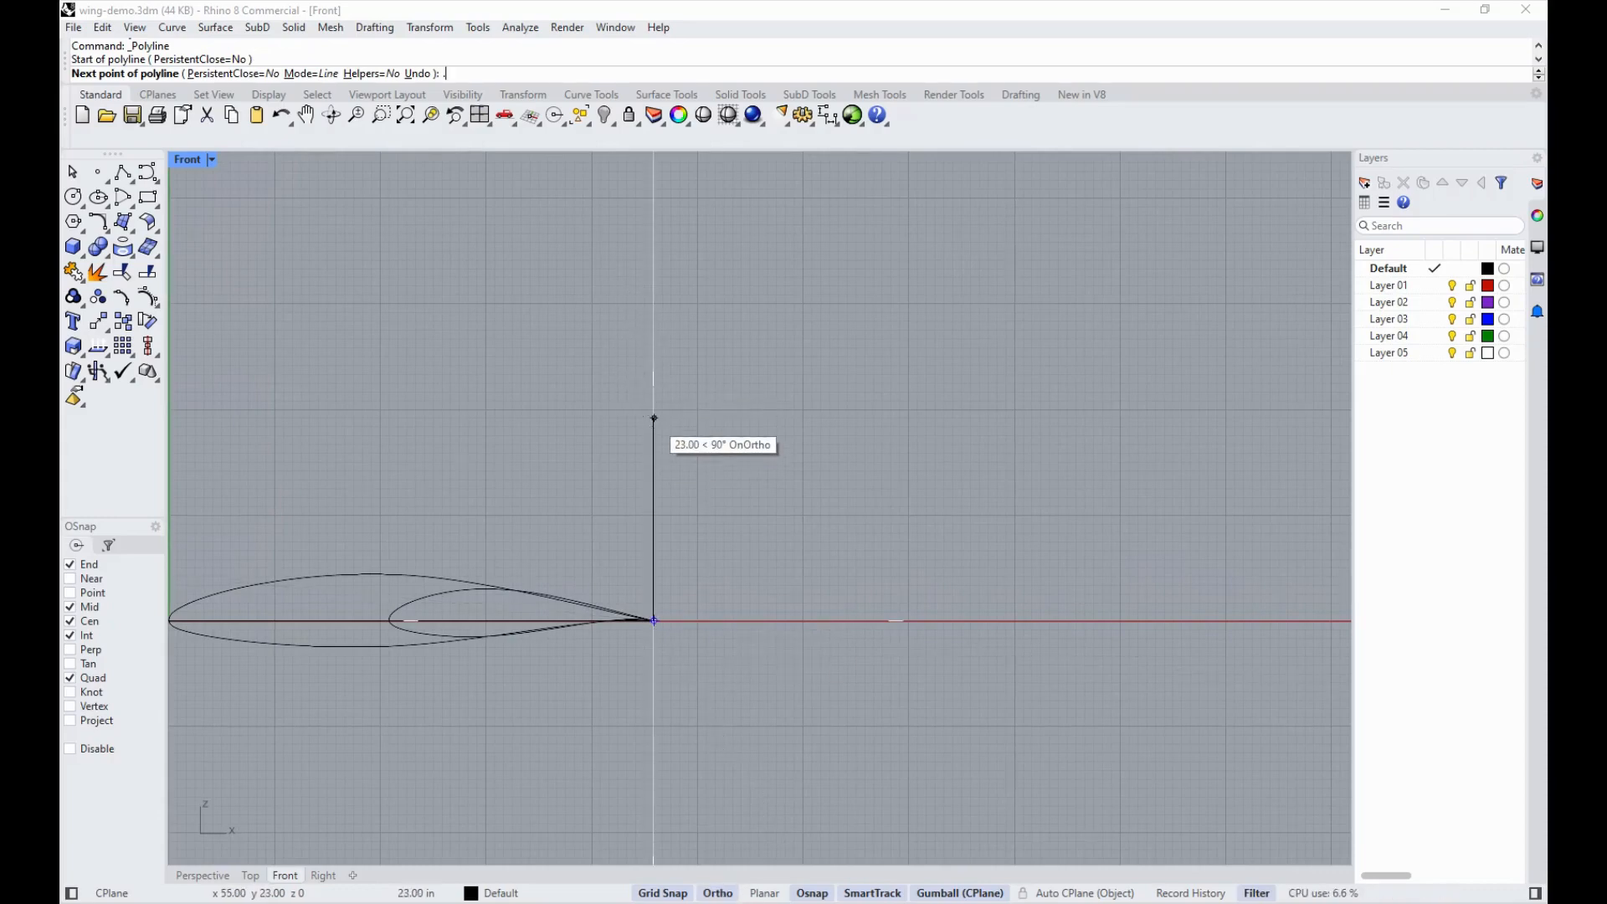
Step: Try a 0.125-inch upward polyline segment from the root trailing edge, and delete the resulting line in the Perspective view
type(".125")
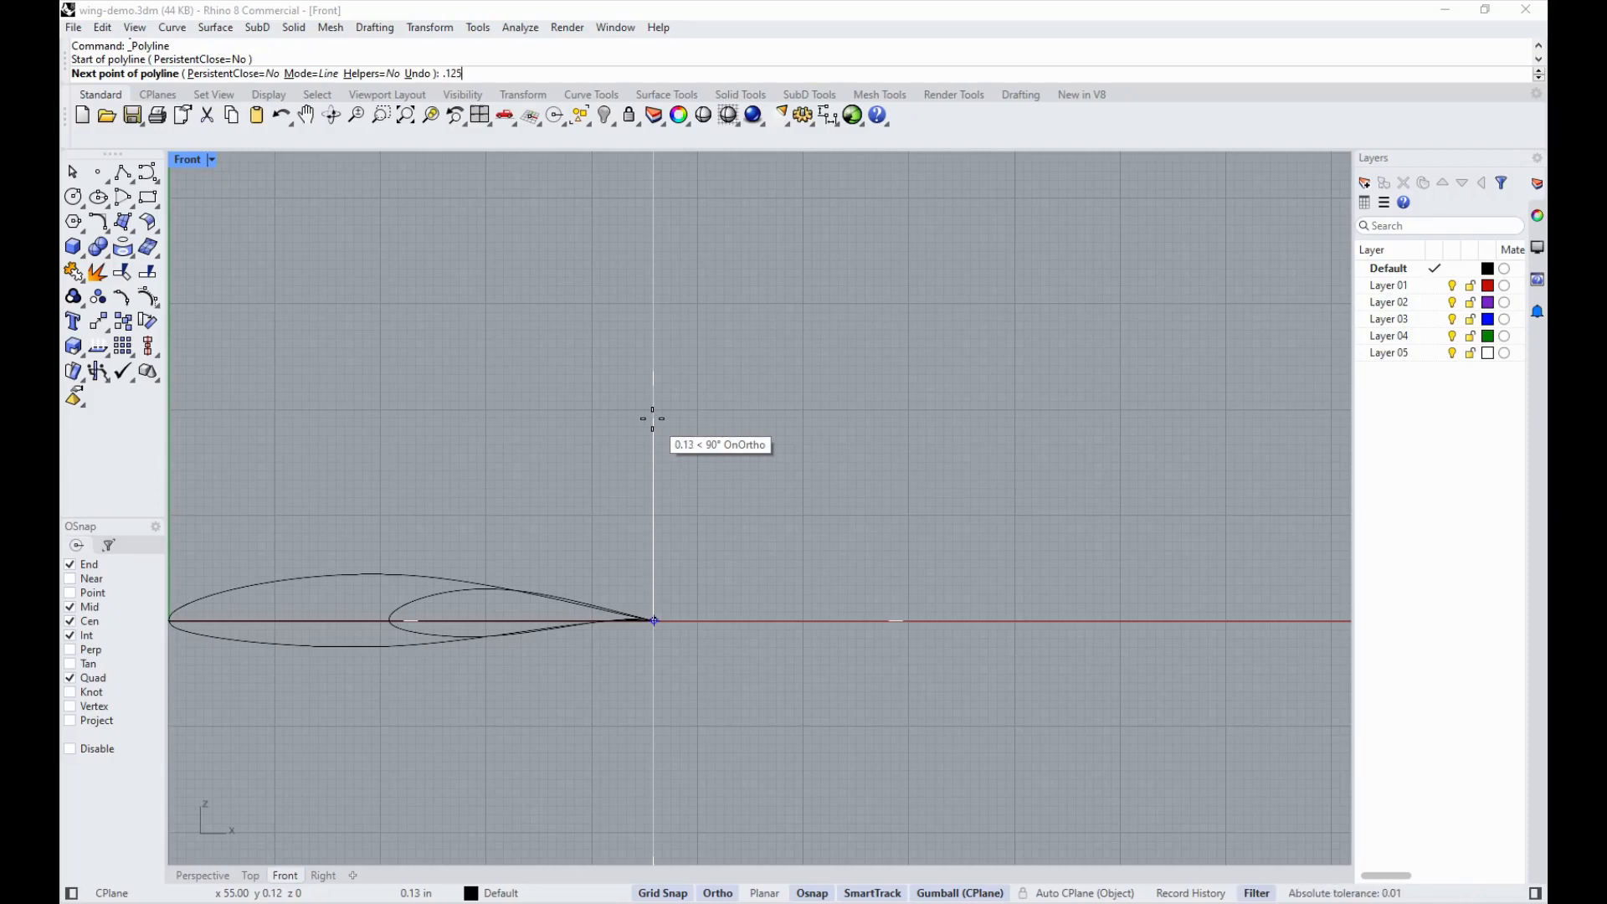
key("Return")
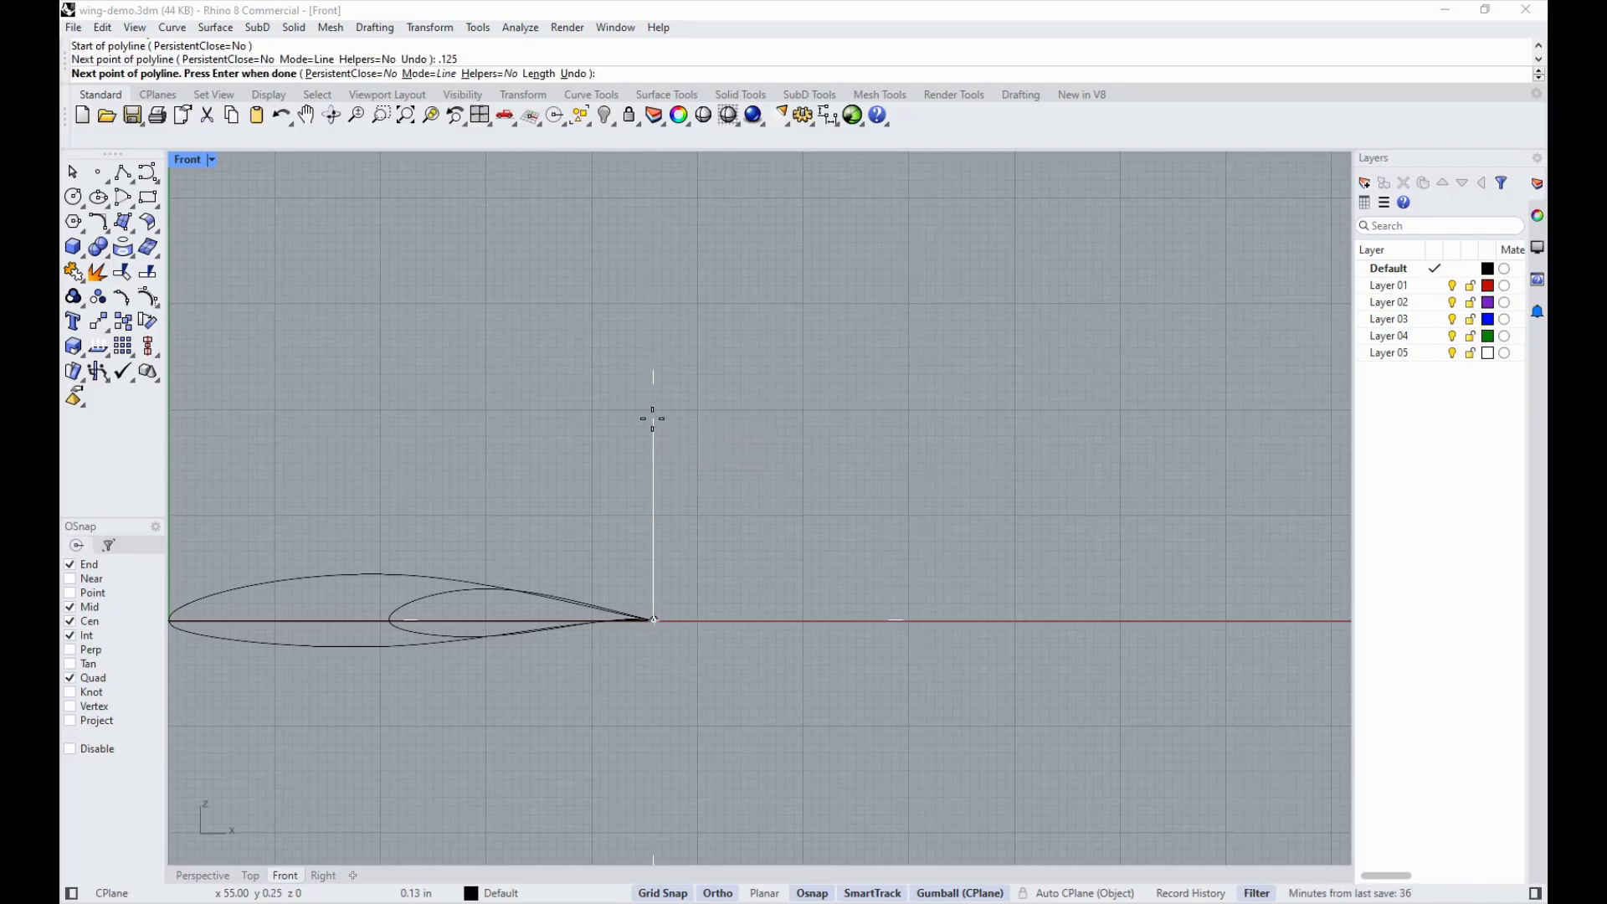
key("Return")
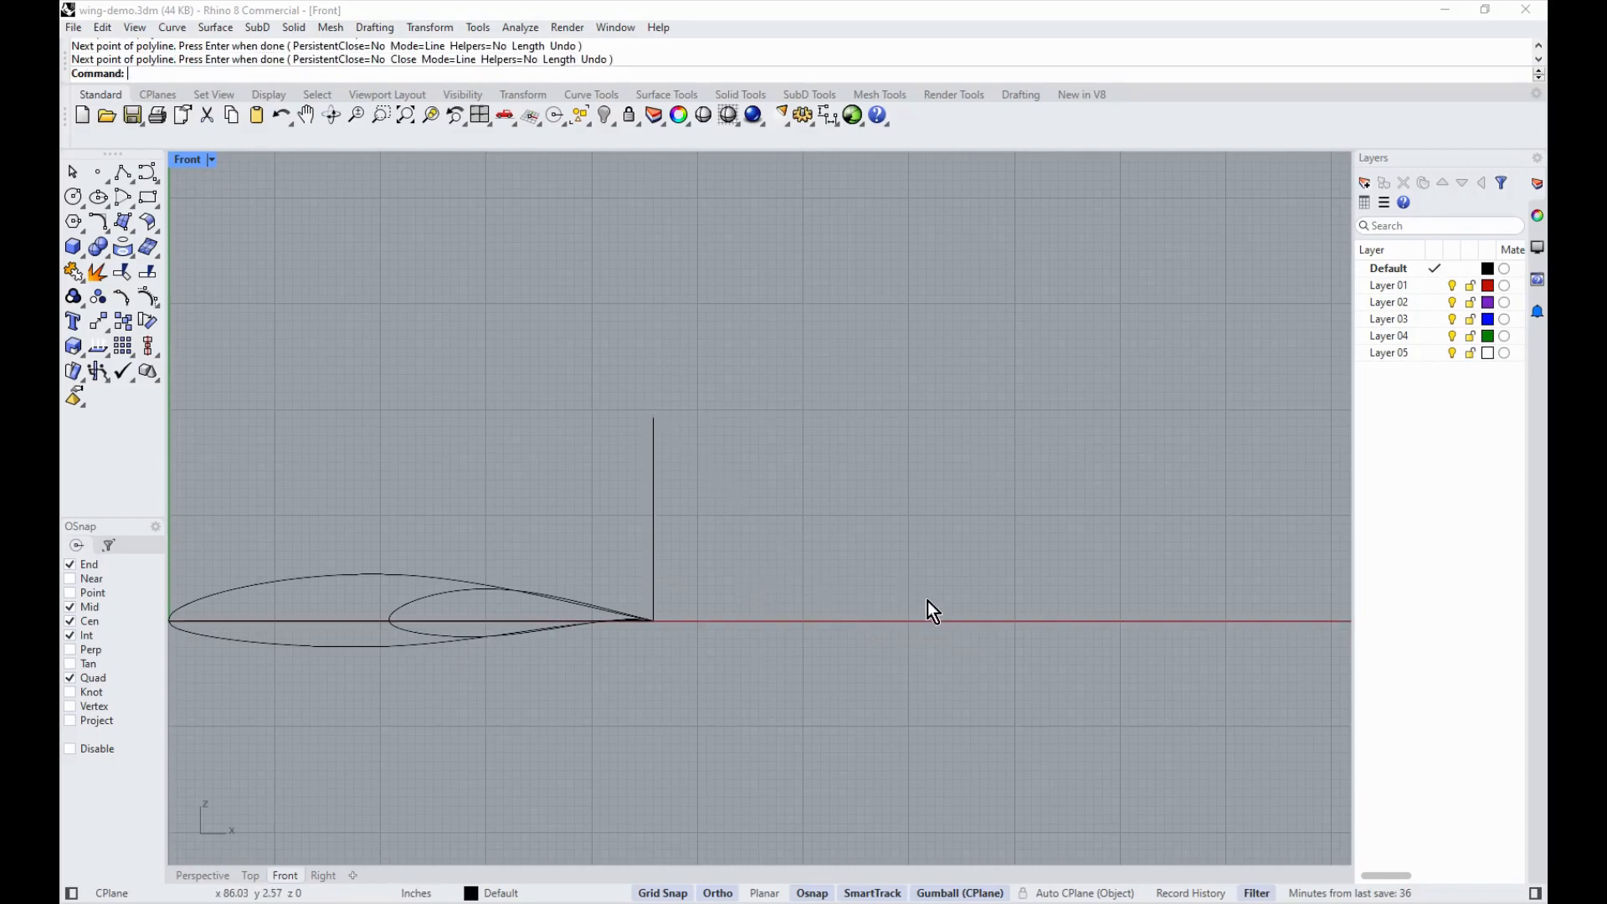
left_click(199, 873)
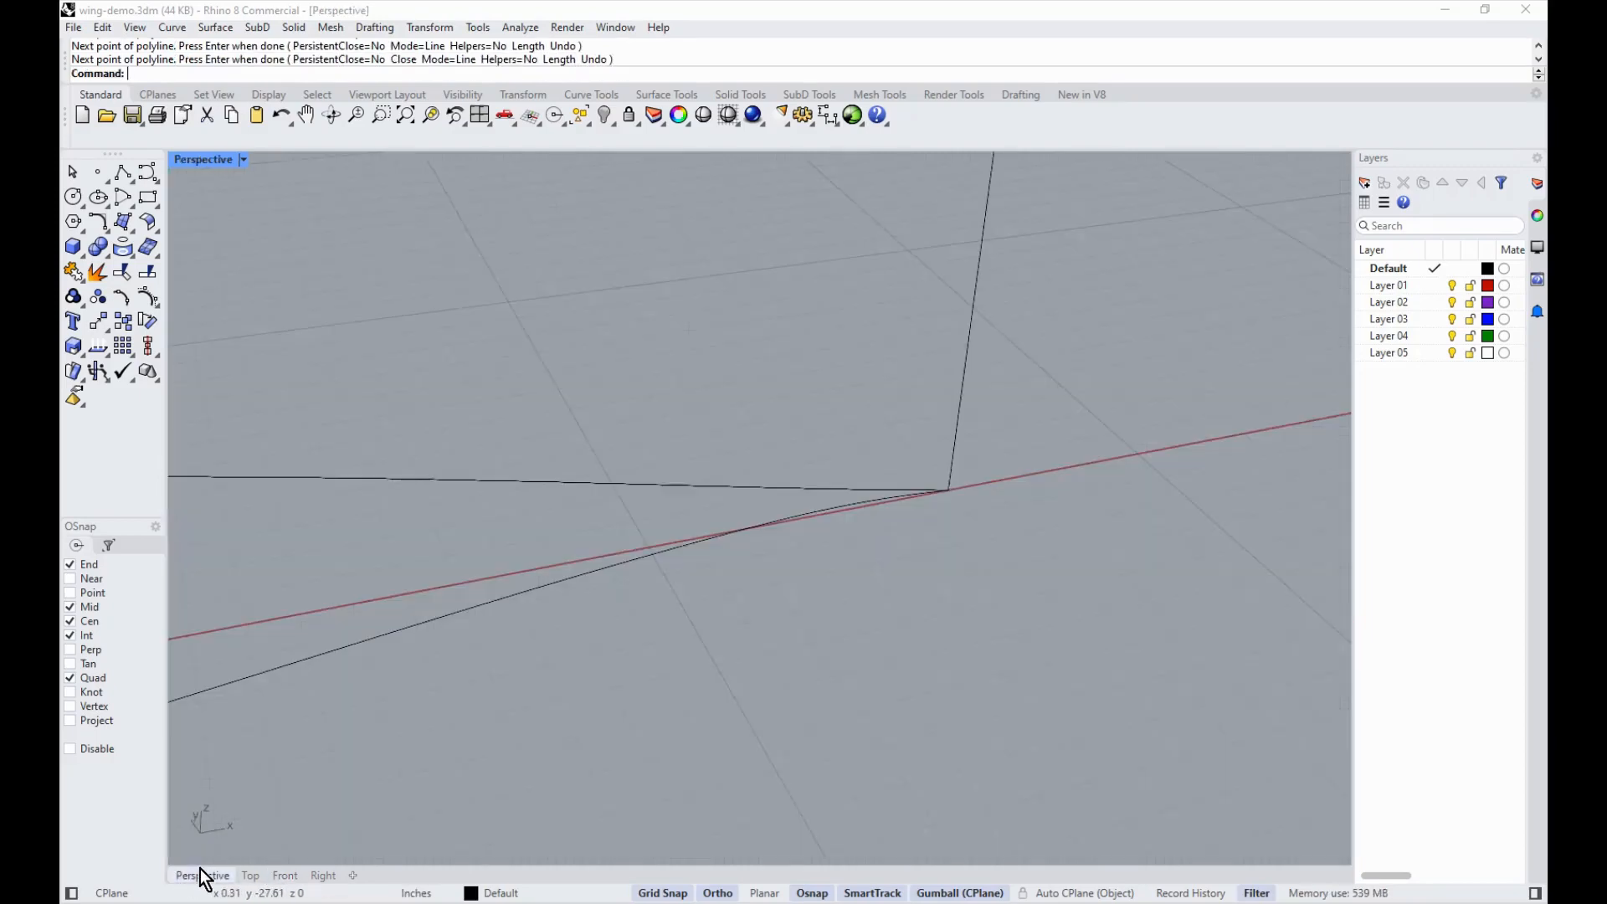
left_click(961, 388)
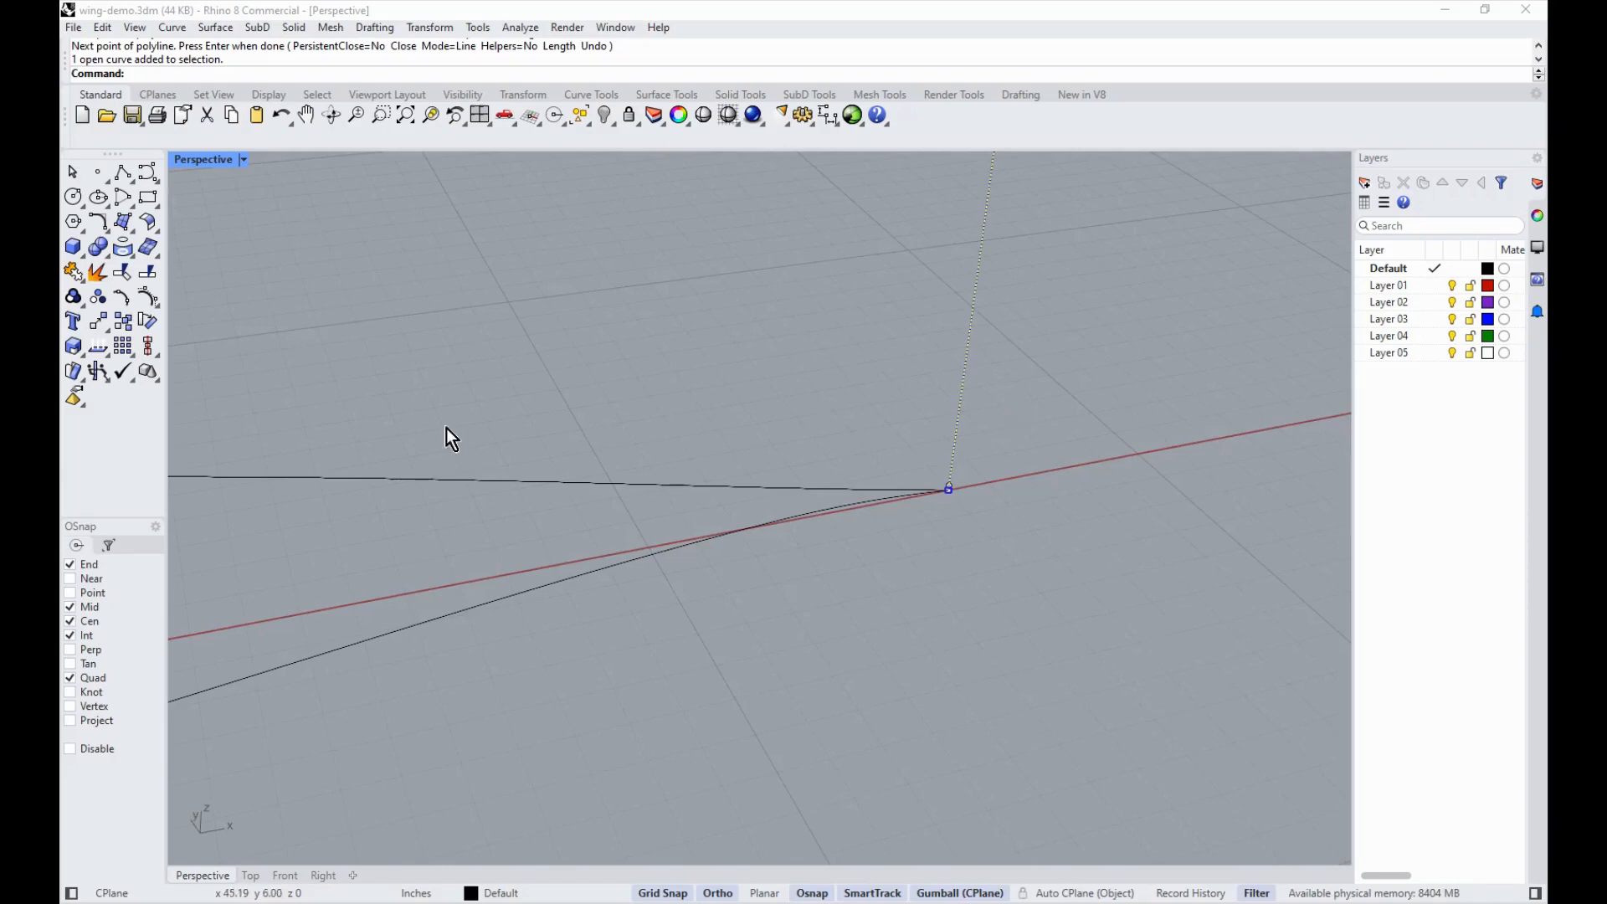
key("Delete")
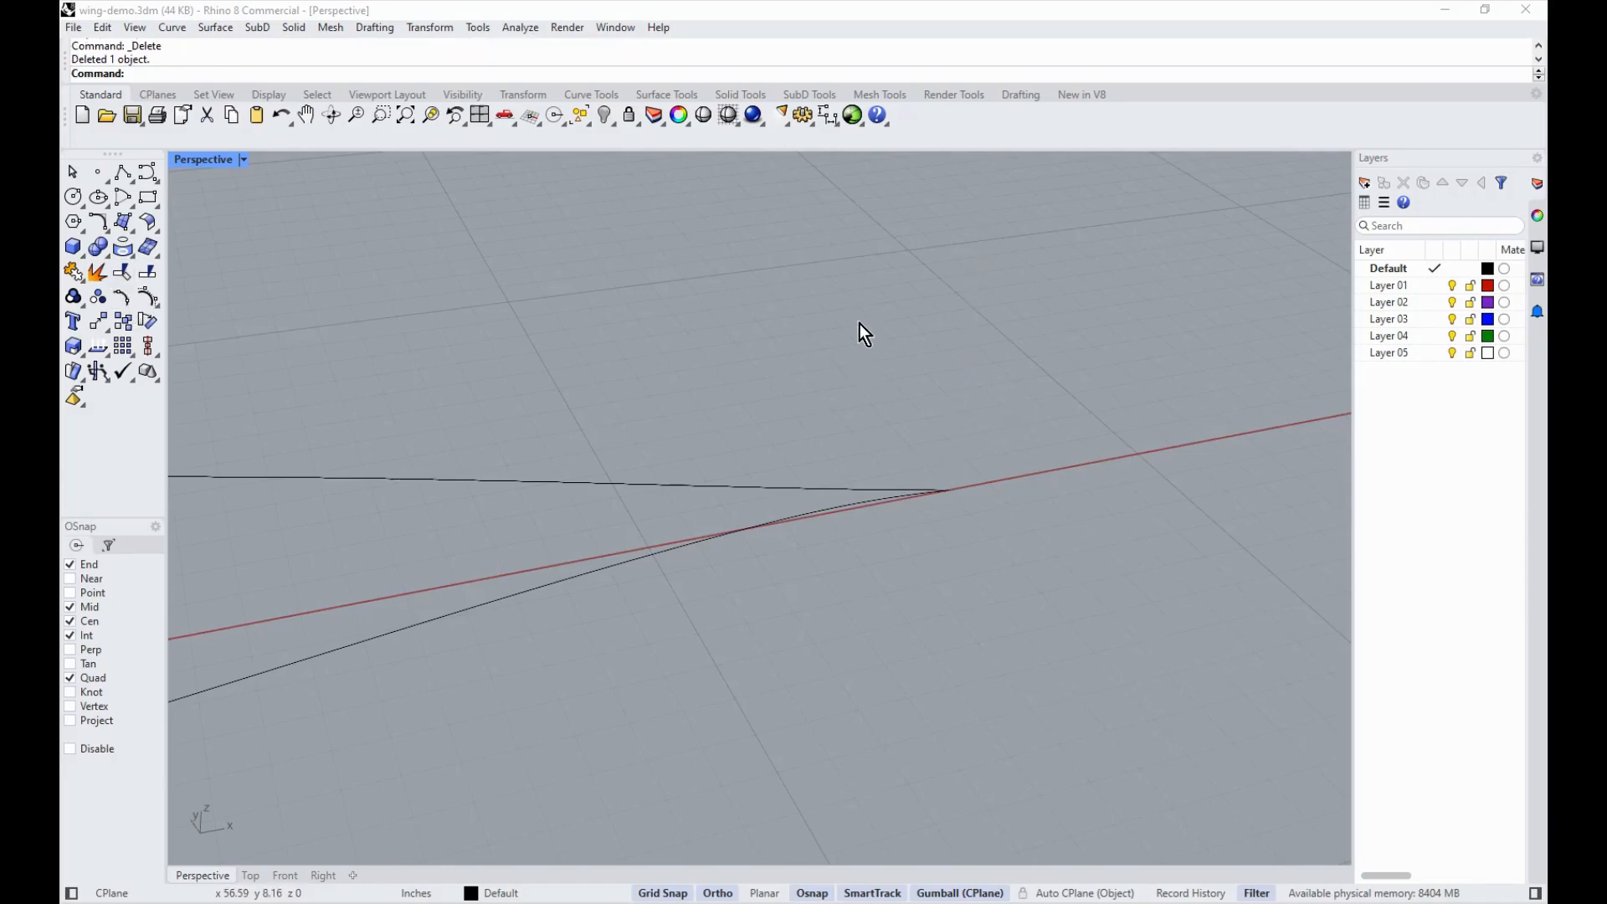
Step: Try to draw a 0.125-inch vertical polyline upward from the root airfoil's trailing-edge point
right_click_drag(859, 323, 920, 590)
key("Return")
left_click(900, 590)
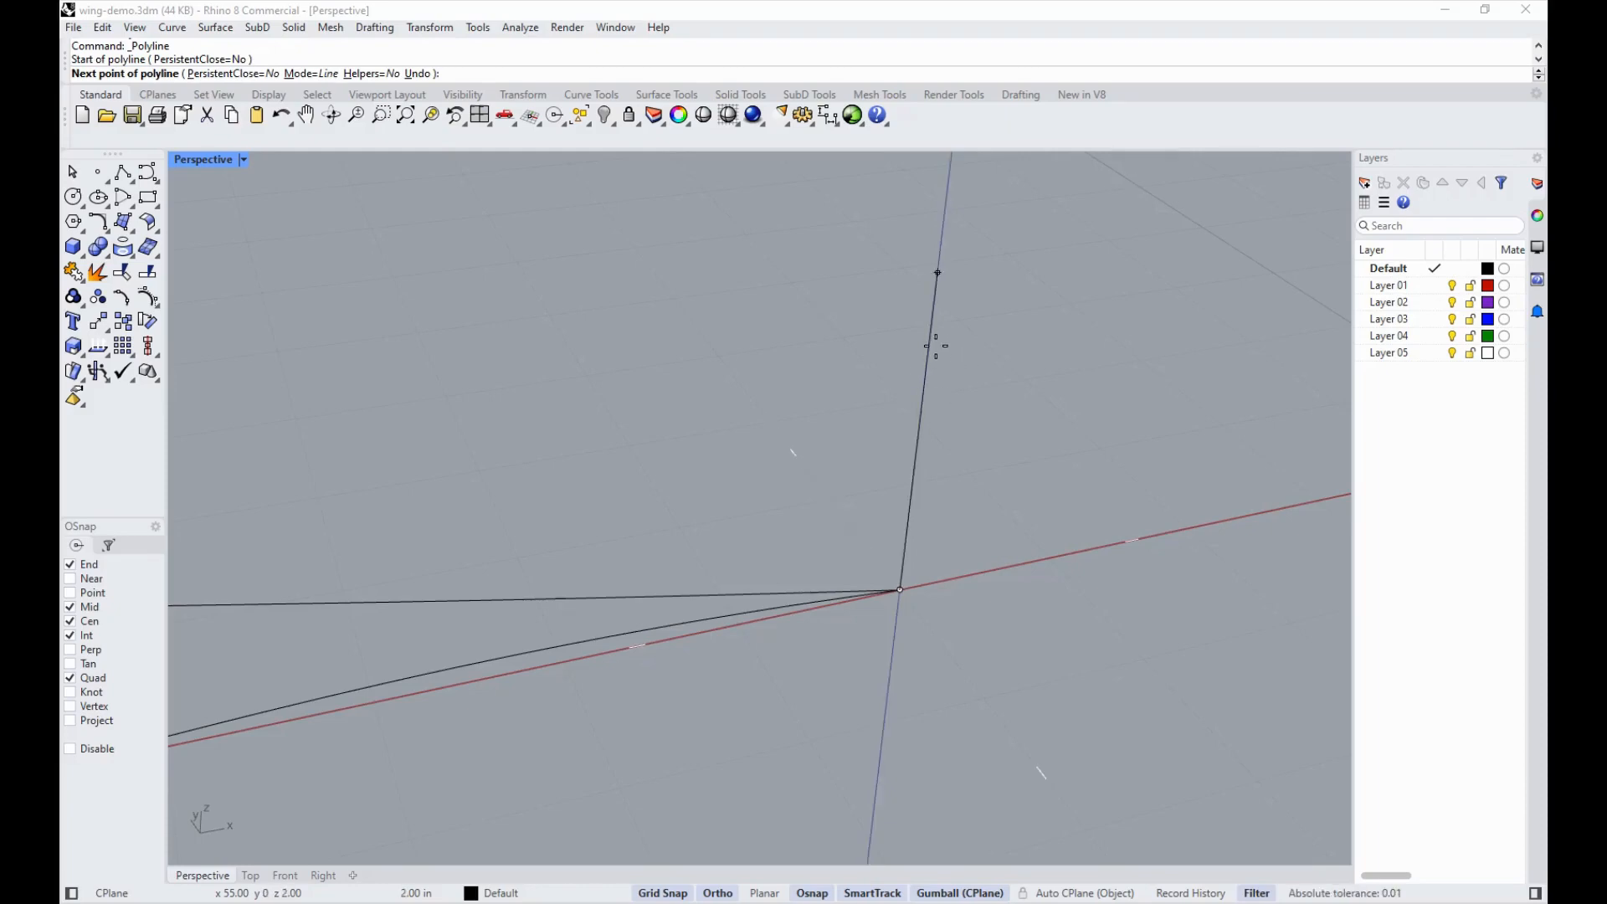
type(".12")
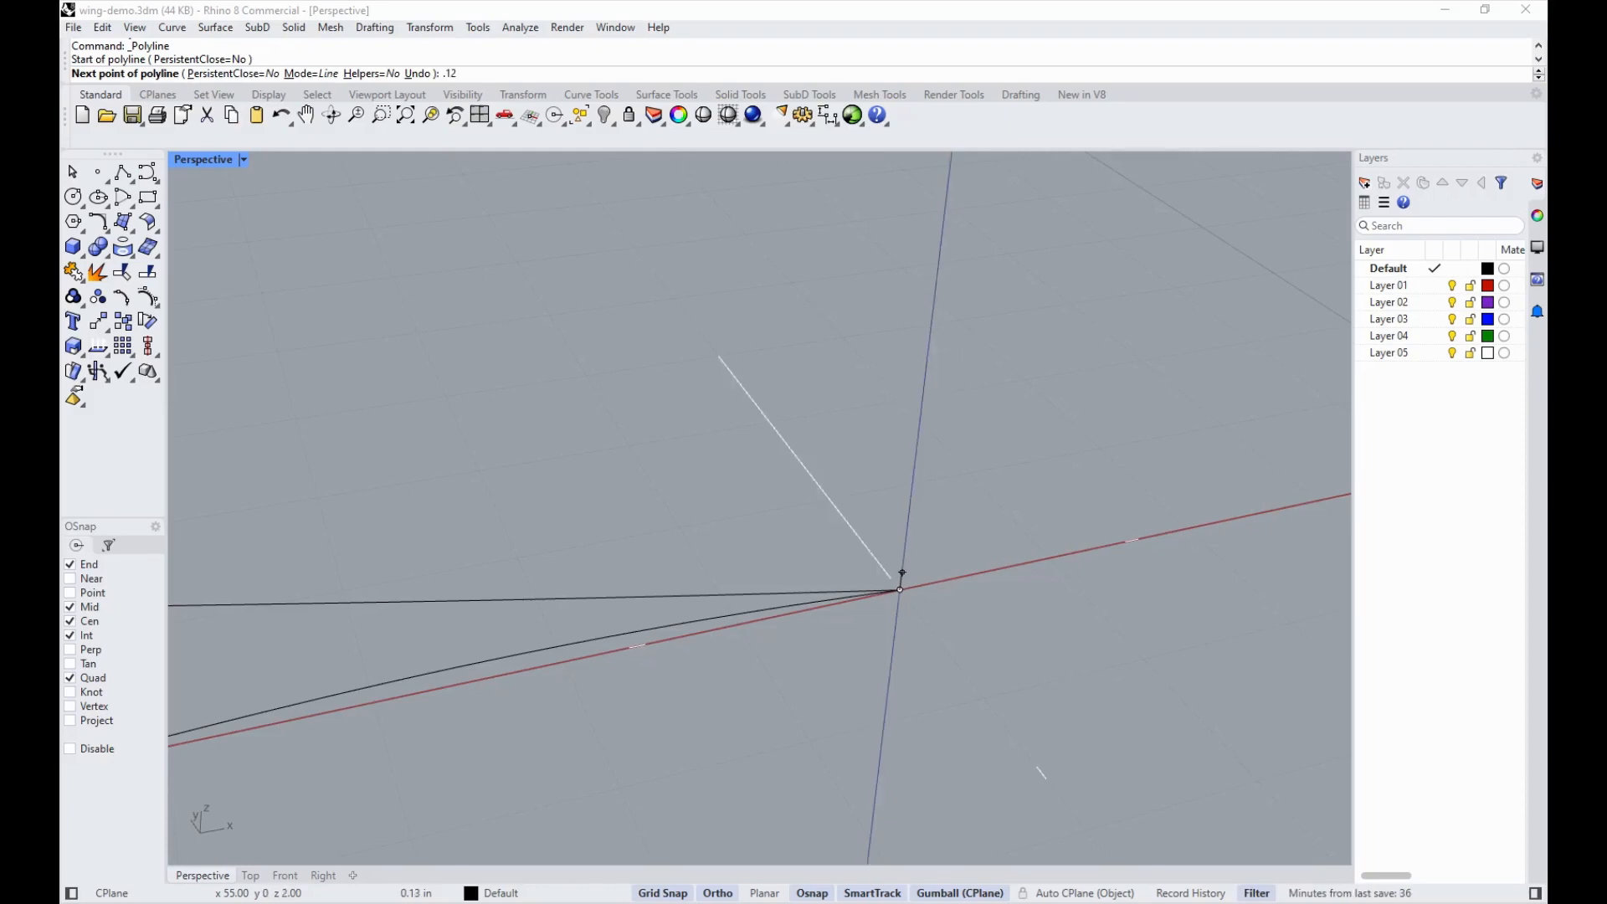
type("5")
key("Return")
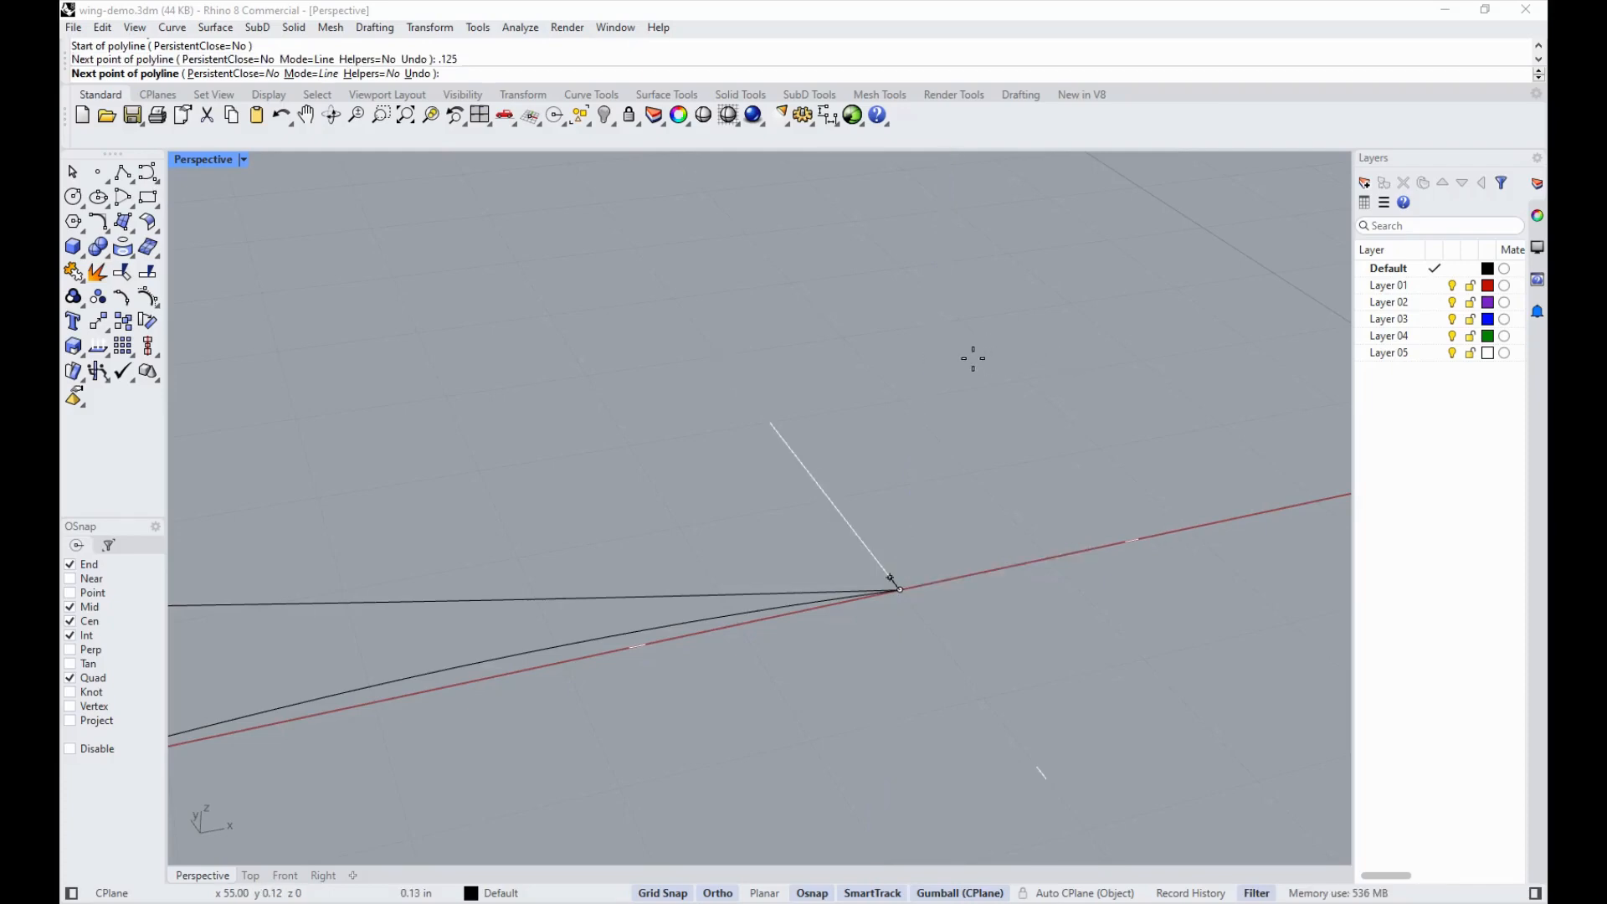
left_click(285, 876)
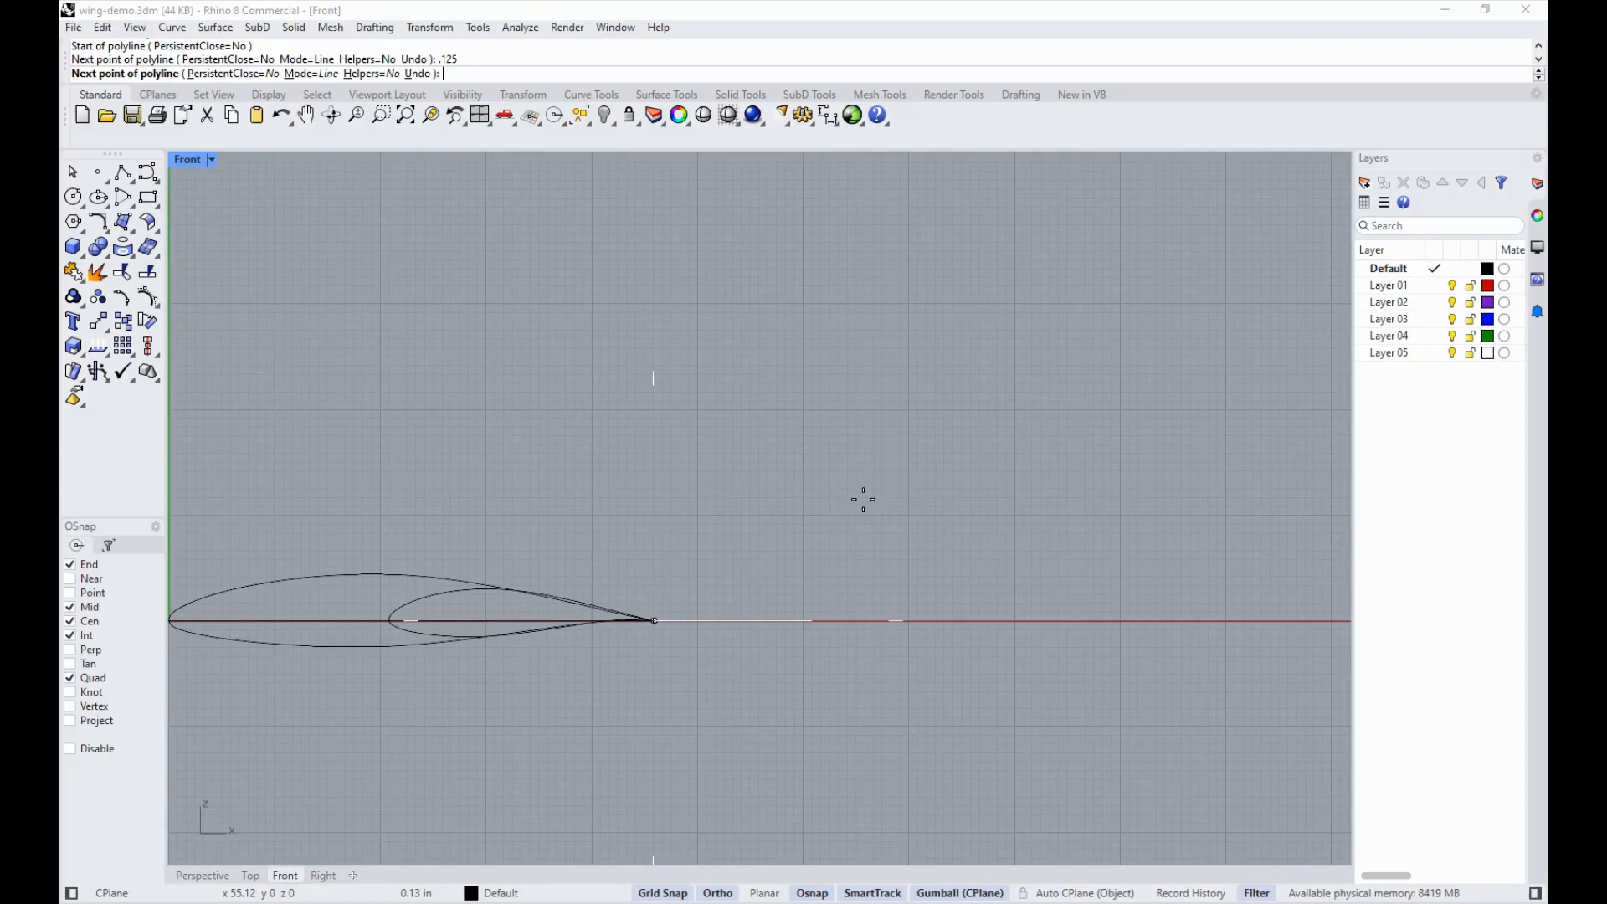
left_click(678, 442)
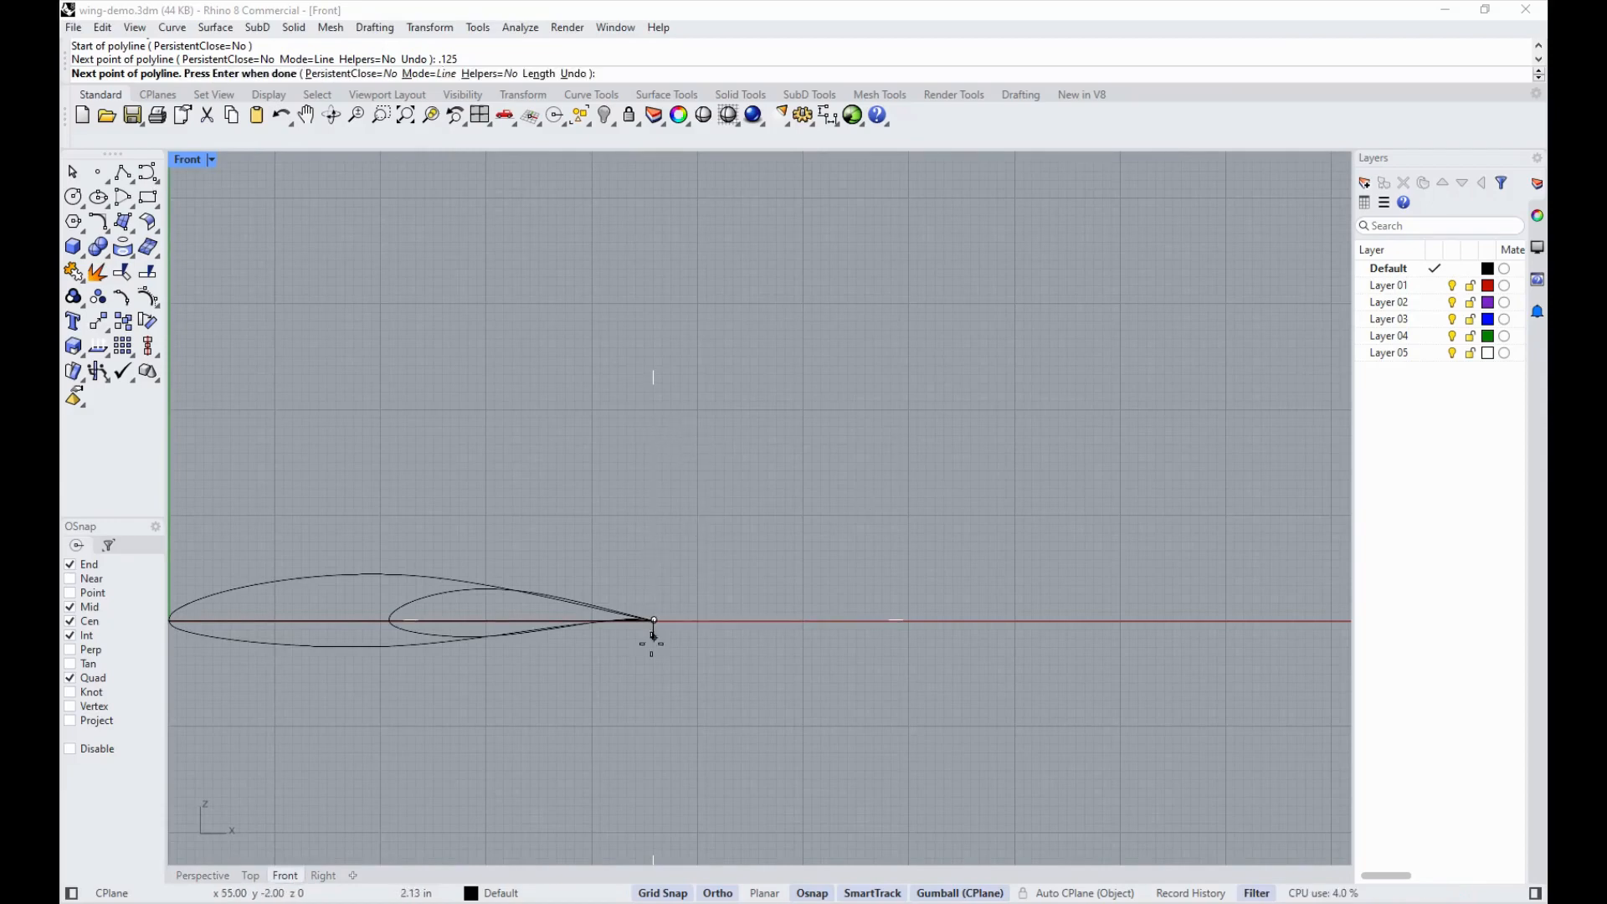
scroll(653, 636, "up", 8)
scroll(541, 614, "up", 4)
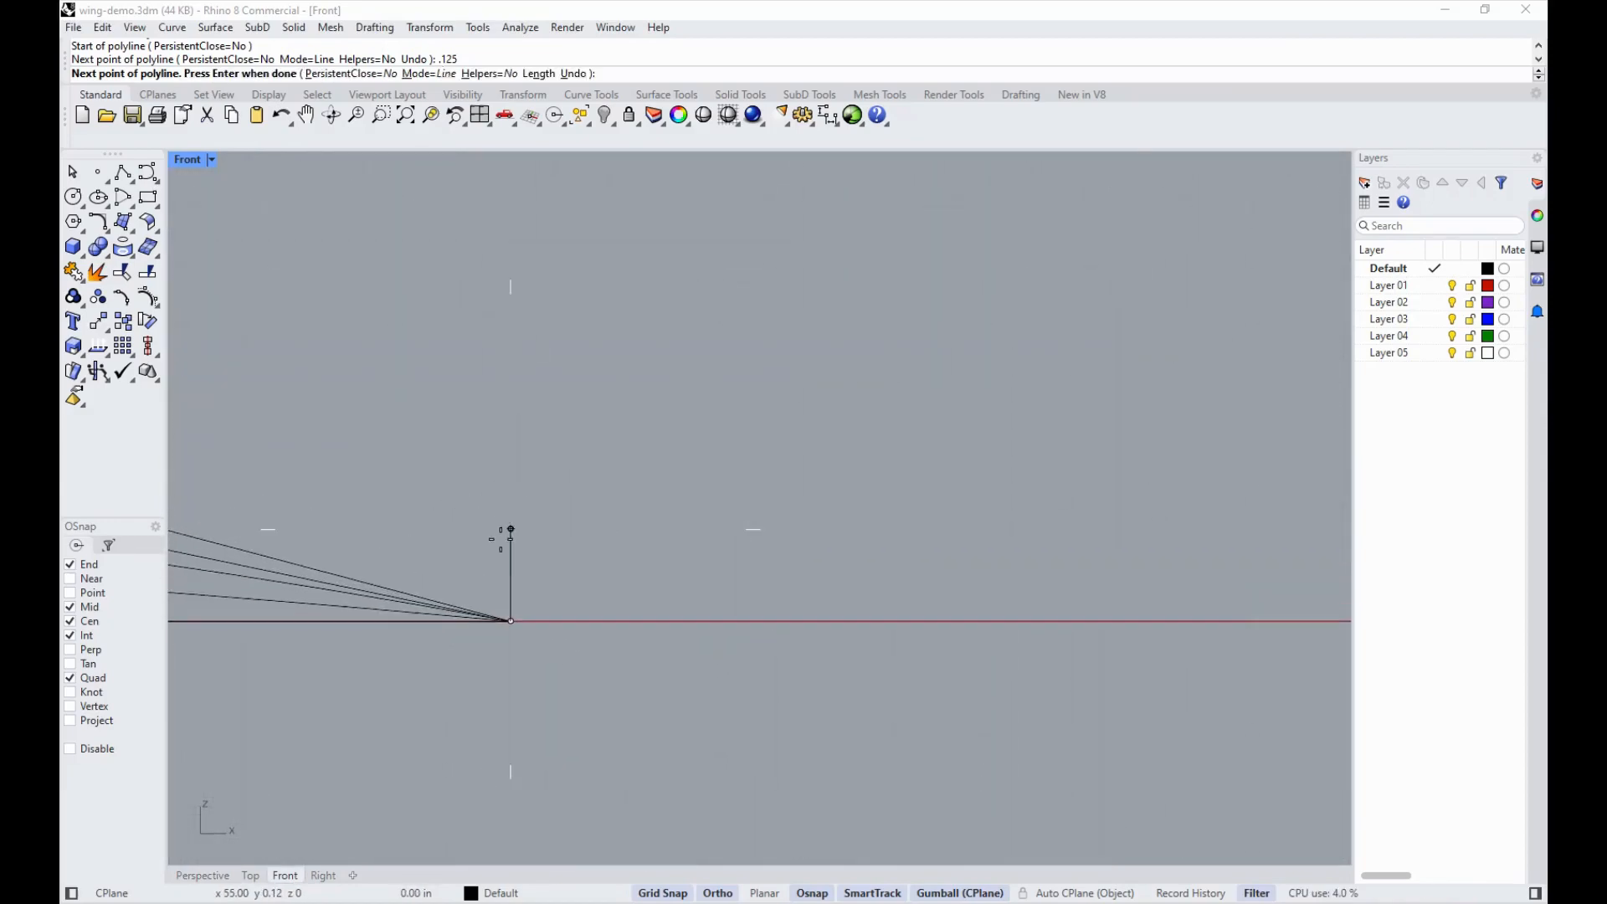
key("Return")
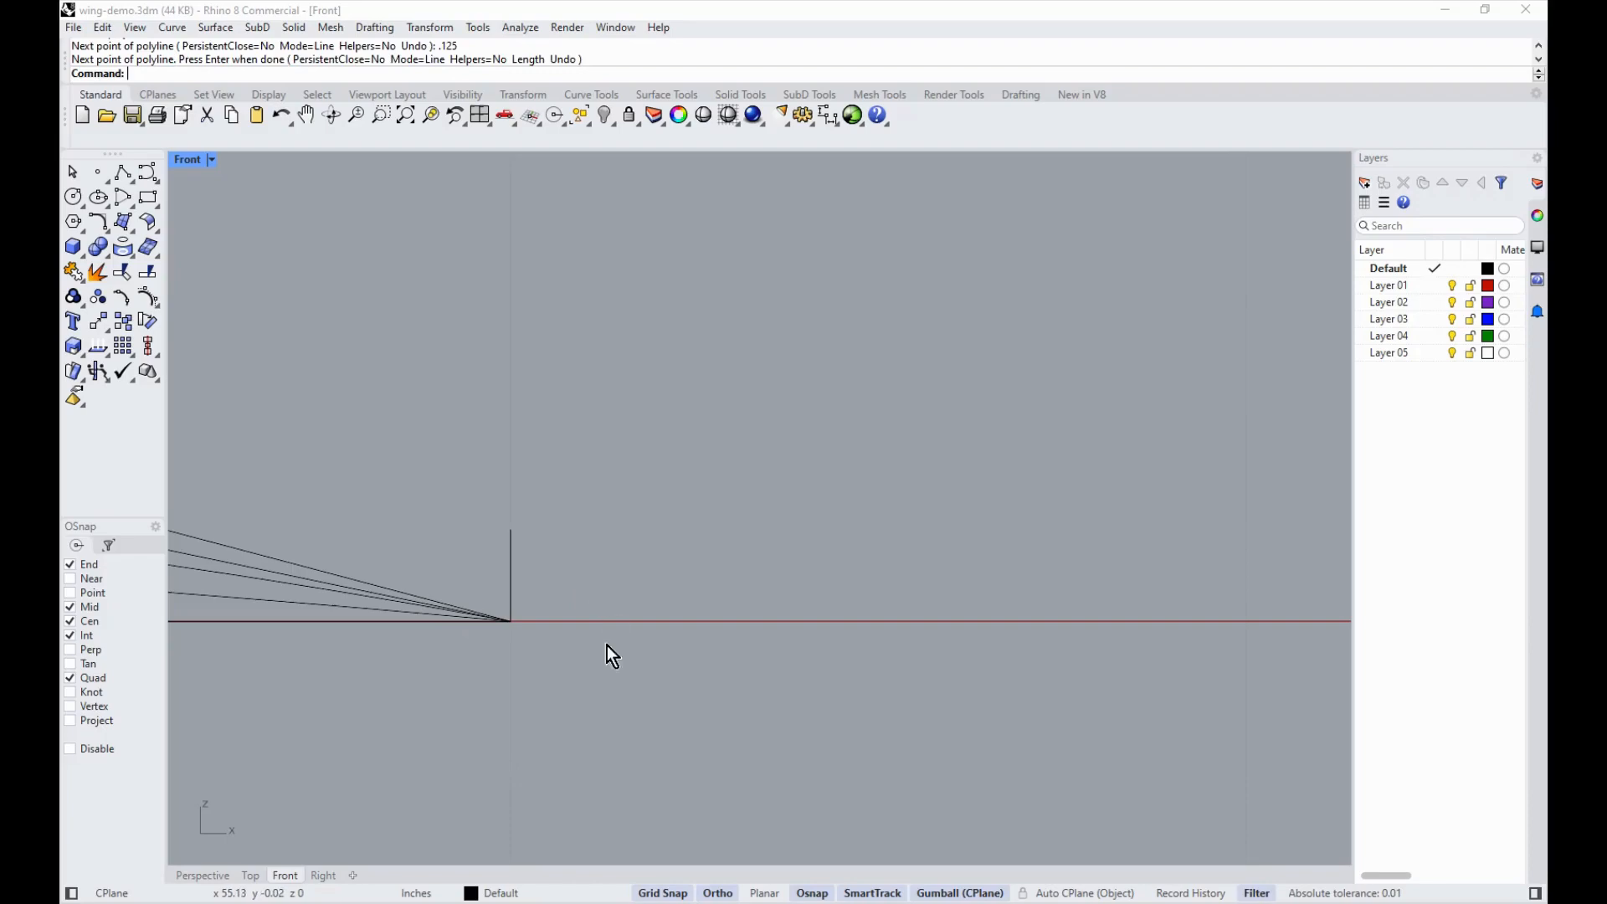
Step: Undo the last polyline drawn at the root trailing edge
left_click(201, 875)
right_click_drag(534, 682, 832, 439)
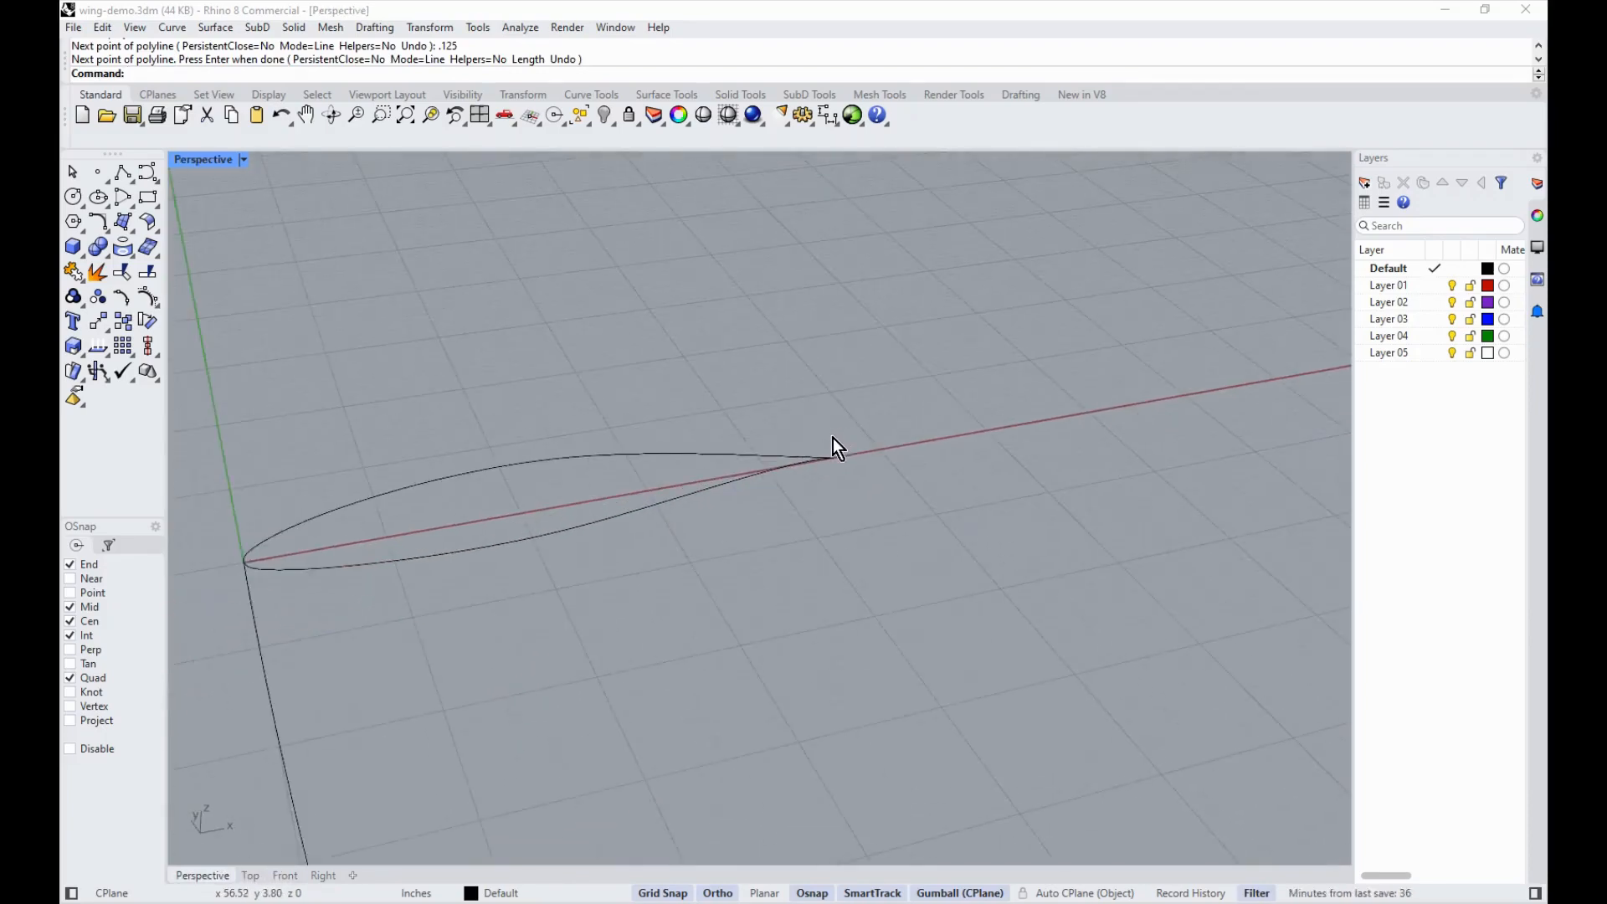
scroll(833, 439, "down", 5)
scroll(802, 408, "up", 4)
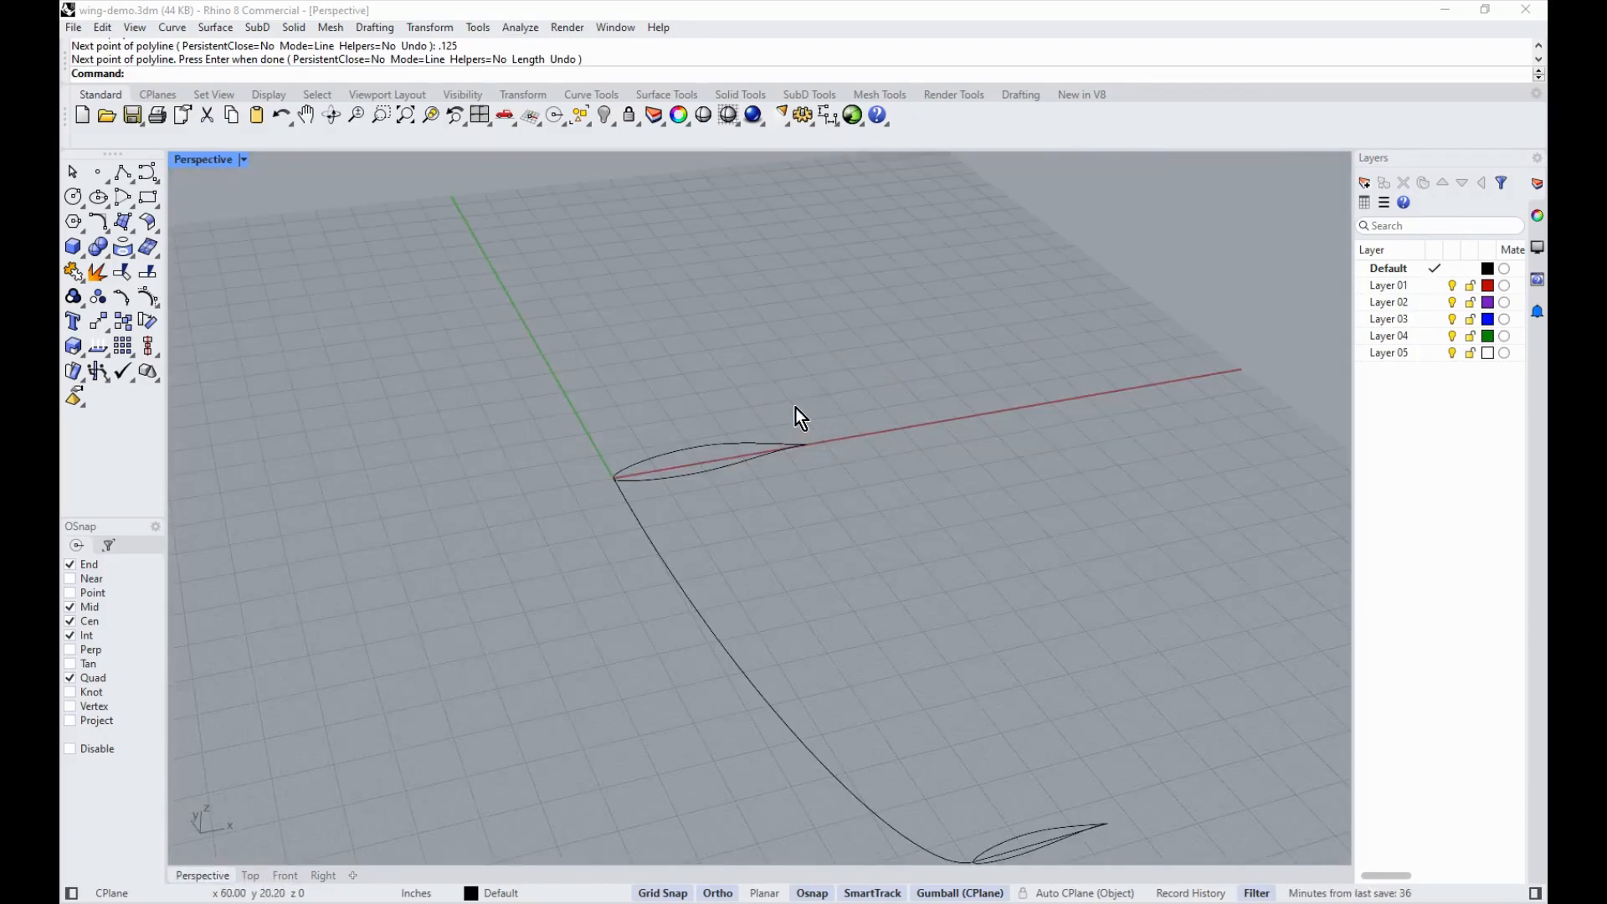
key("ctrl+z")
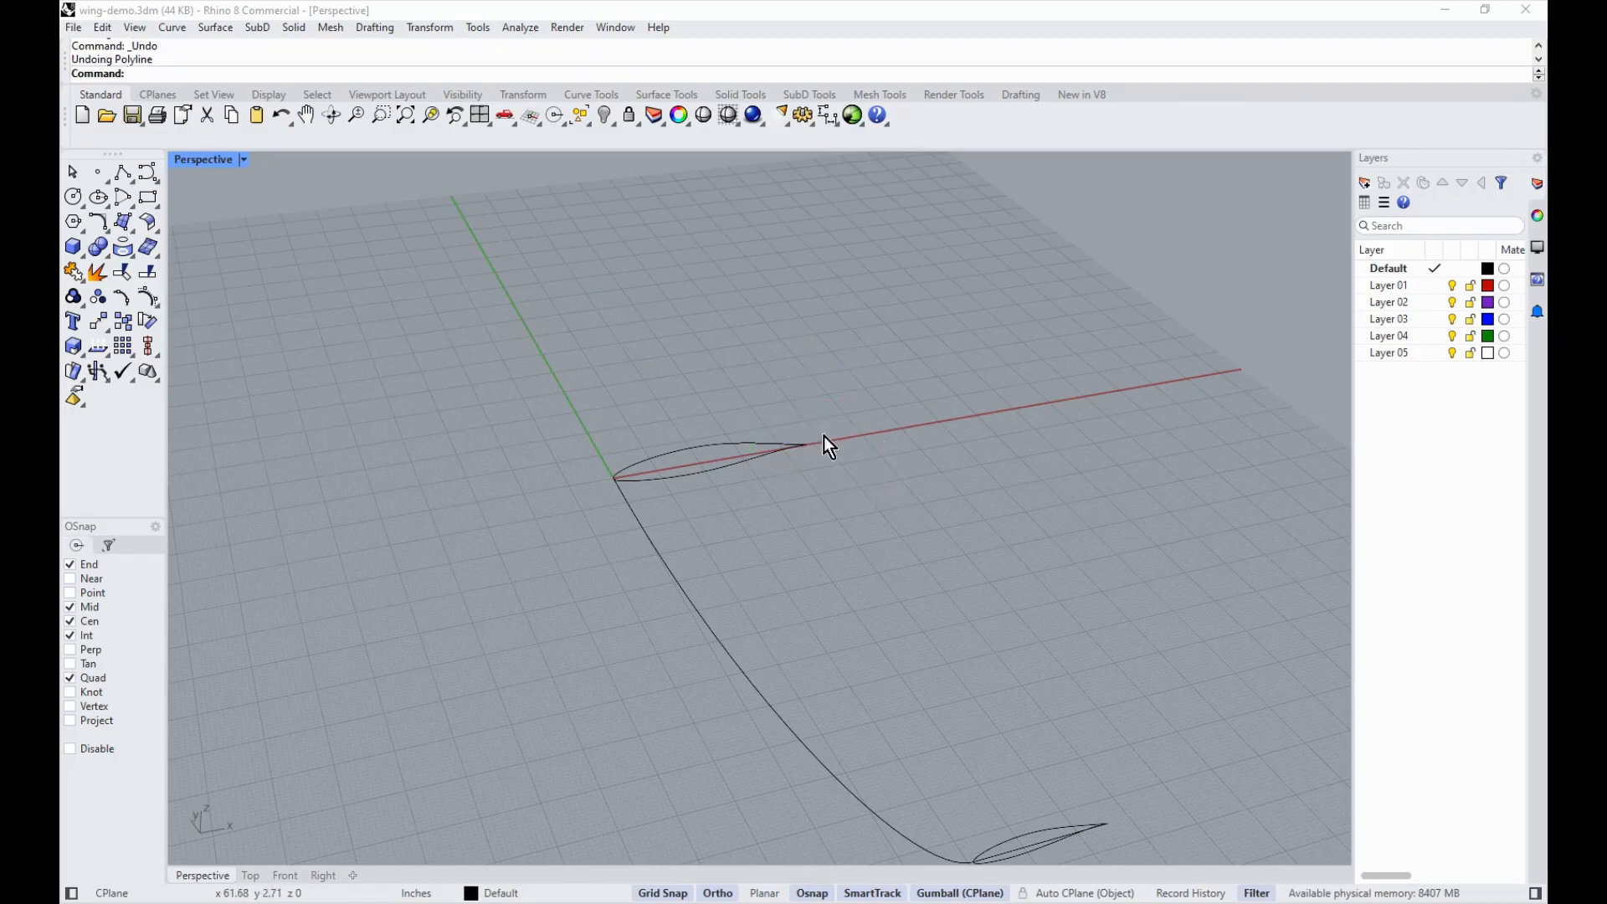
Step: Move the three tip airfoil curves along the X axis, away from the leading-edge curve and clear of the root airfoil
scroll(795, 430, "up", 10)
scroll(679, 389, "down", 10)
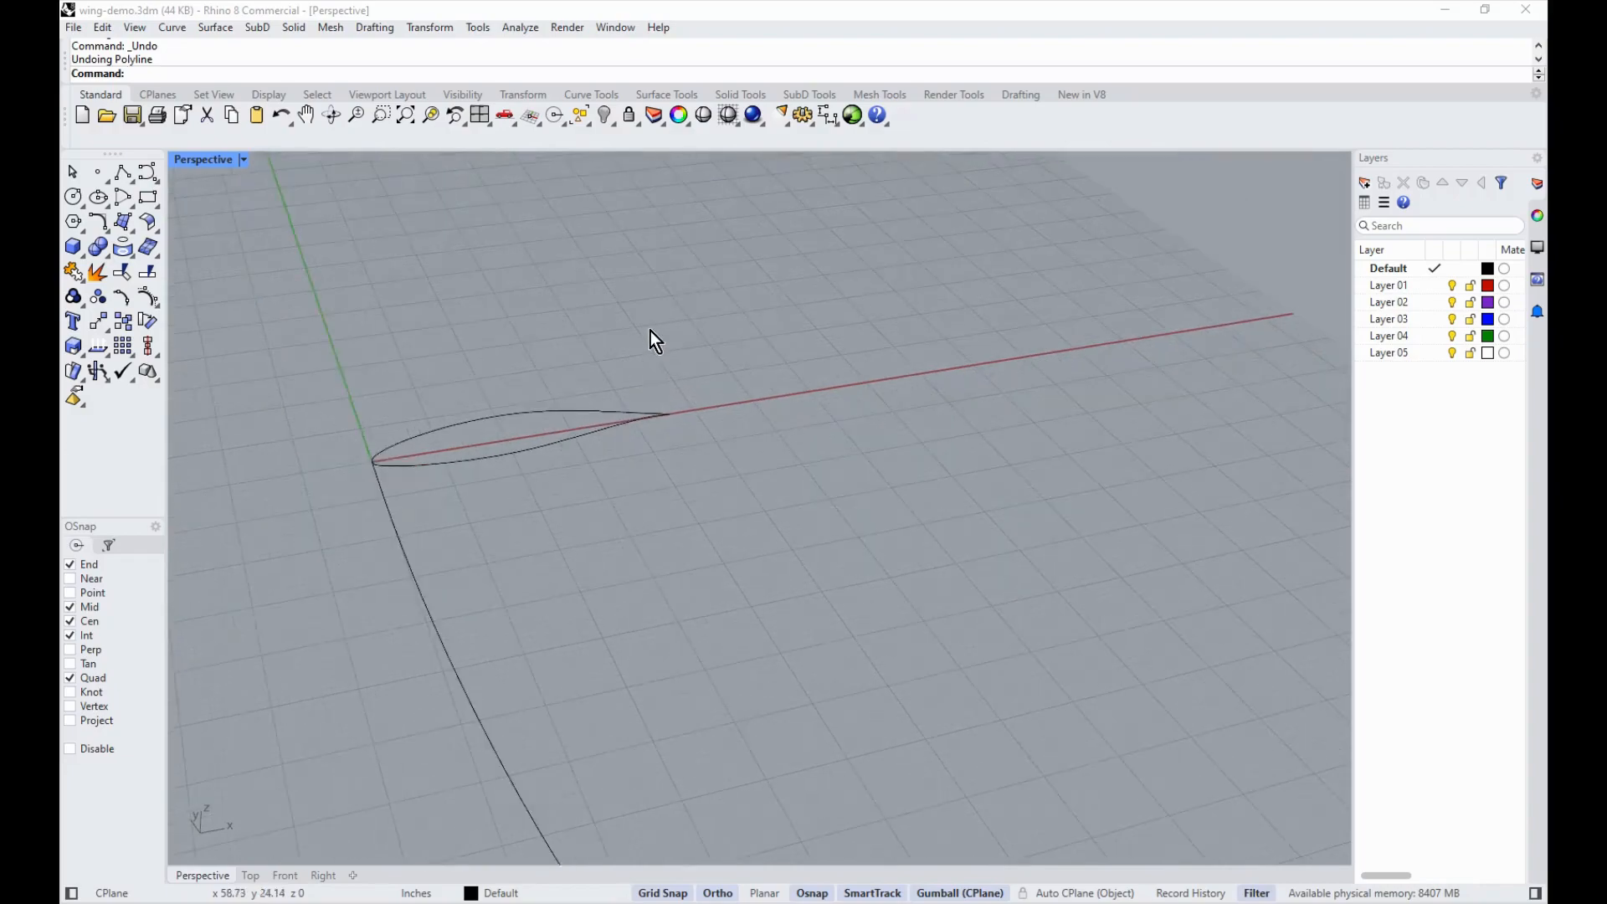
scroll(650, 330, "down", 5)
scroll(671, 355, "up", 3)
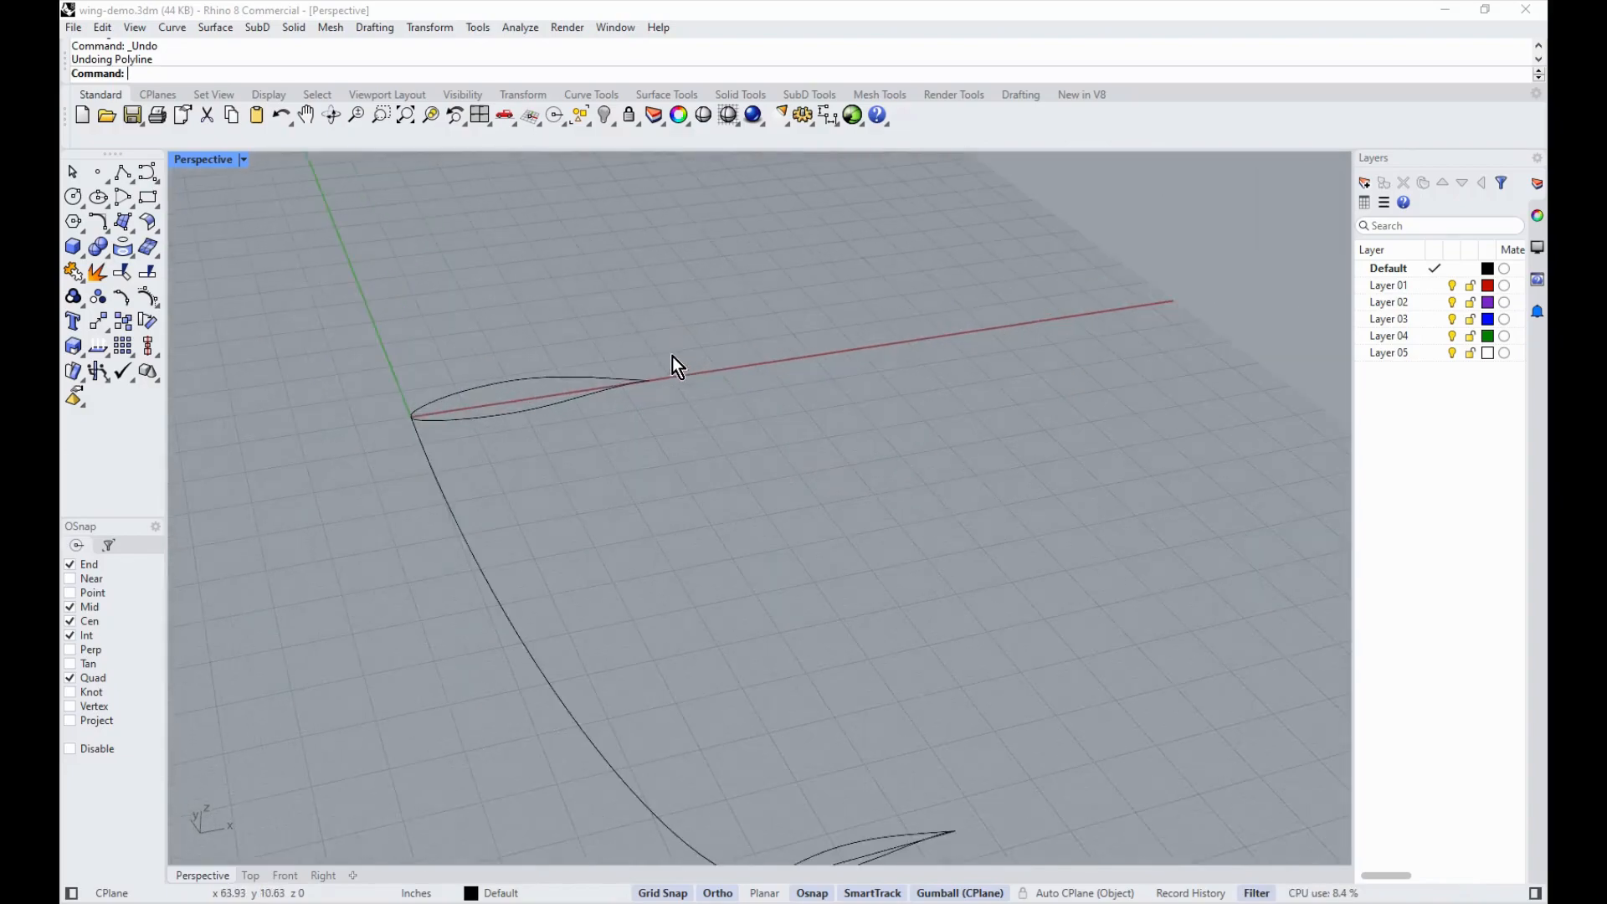
scroll(636, 343, "down", 3)
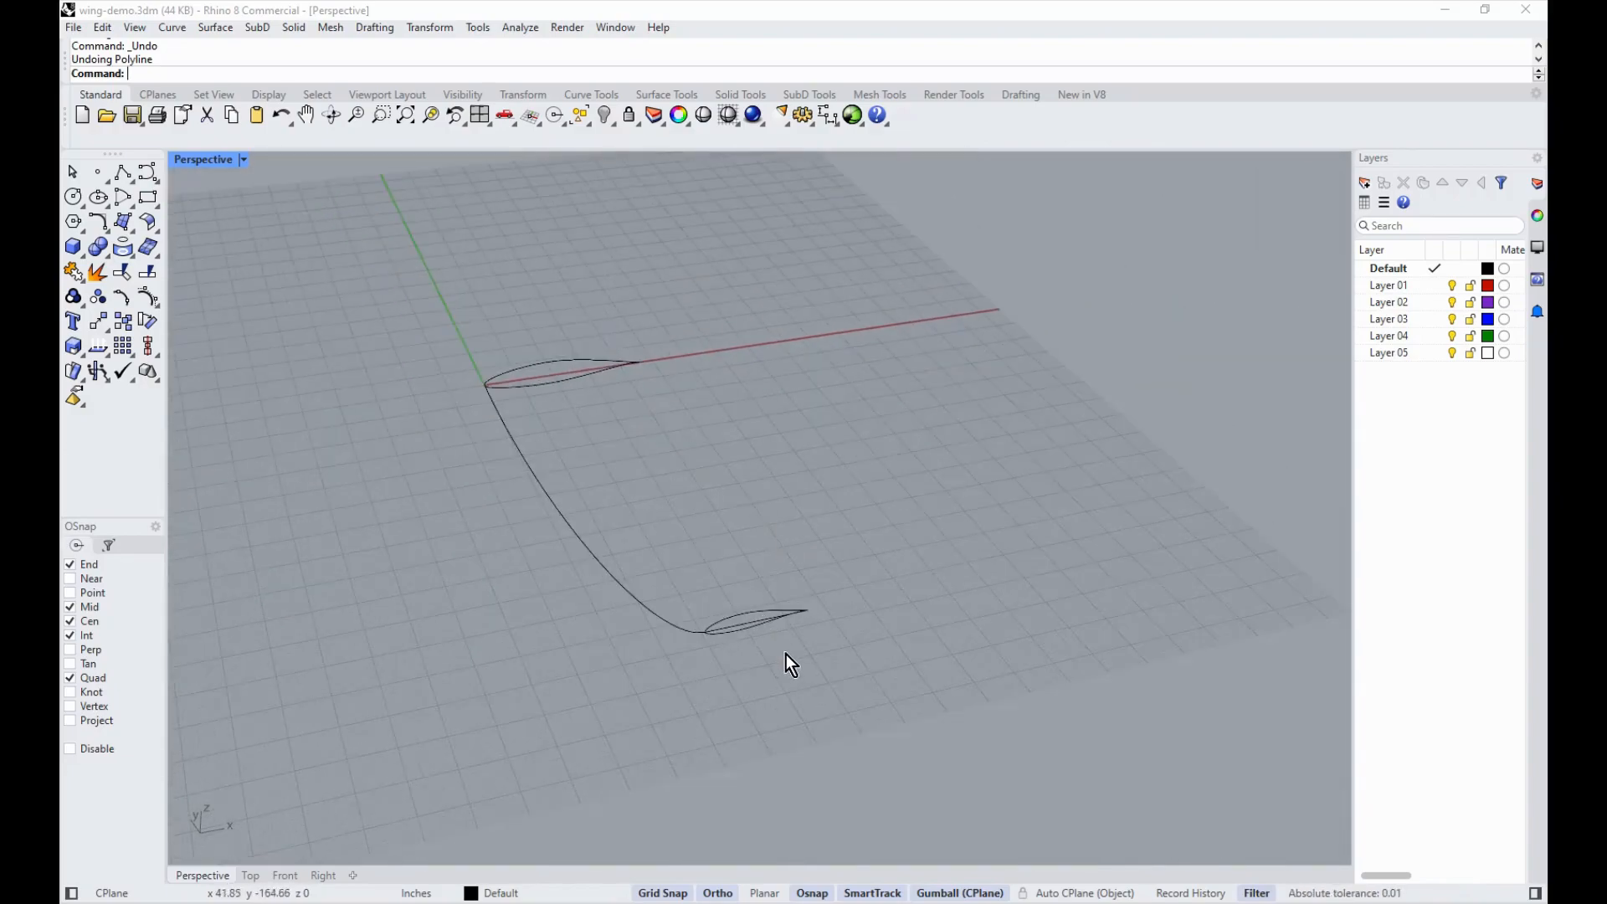
left_click_drag(743, 574, 957, 577)
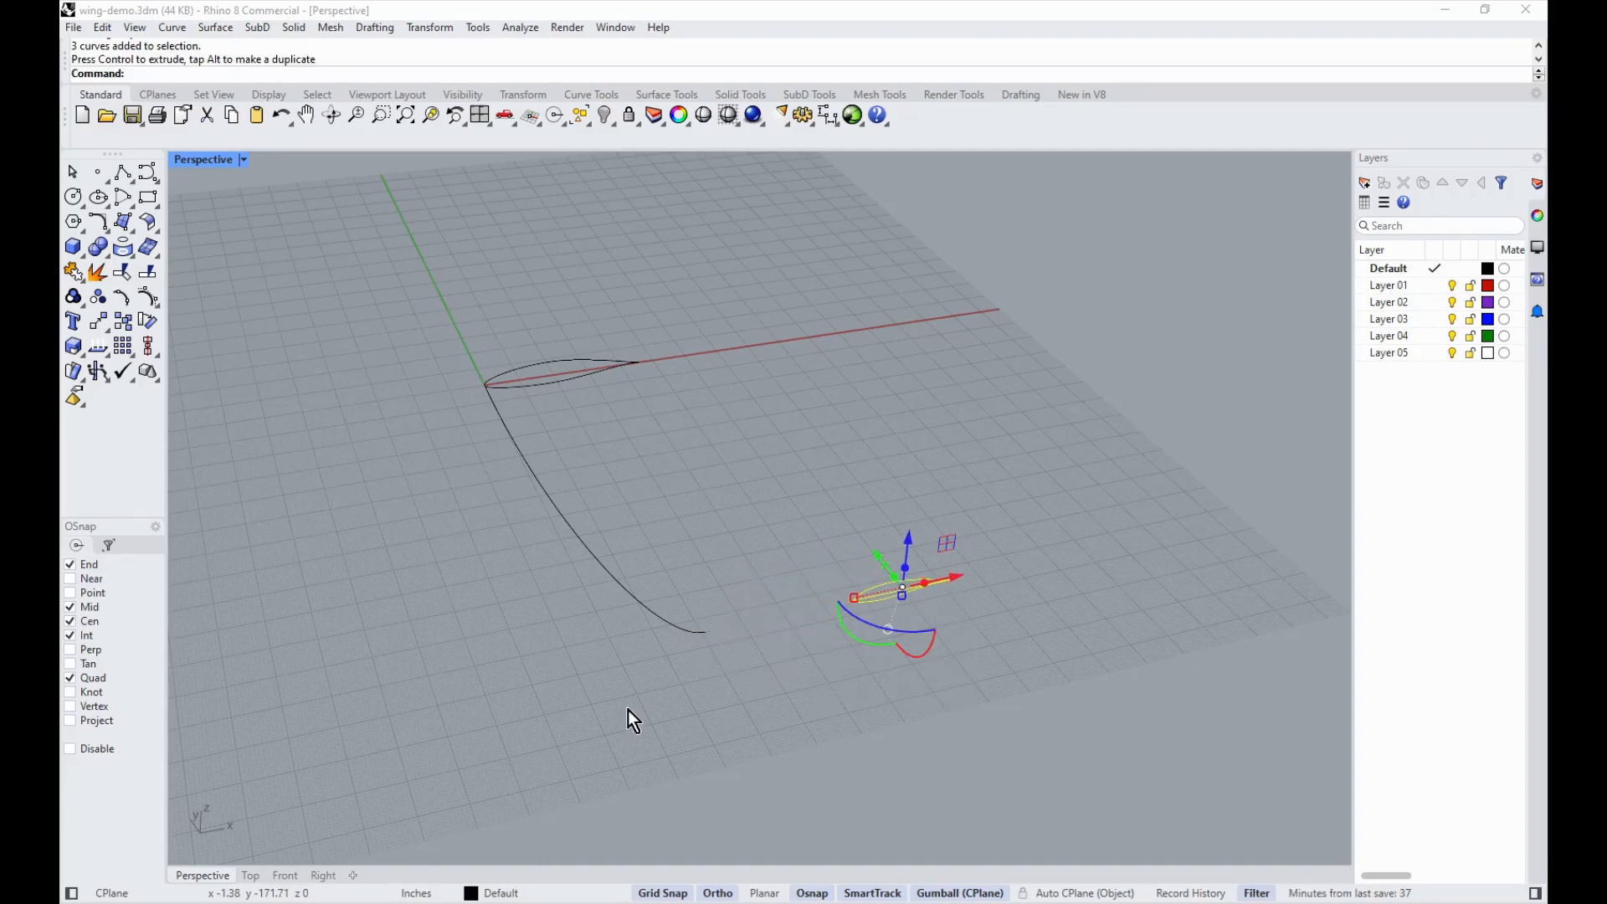
left_click(739, 635)
Step: Draw a 0.125-inch vertical line upward from the root airfoil's trailing-edge point in the Front view
left_click(286, 875)
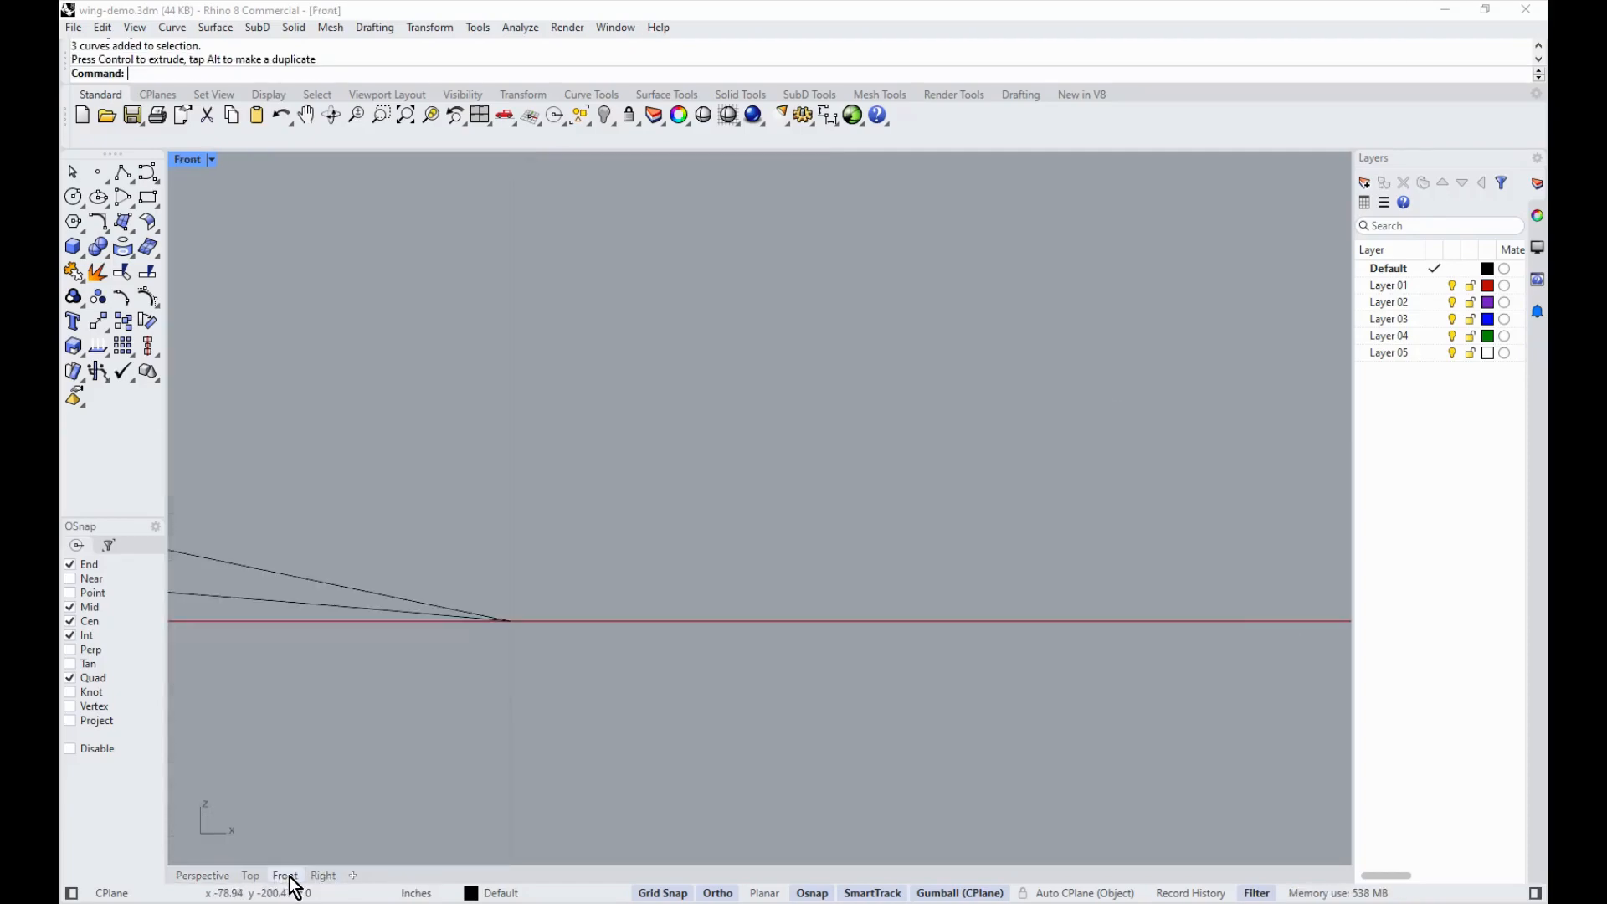
scroll(779, 563, "up", 5)
scroll(782, 542, "down", 4)
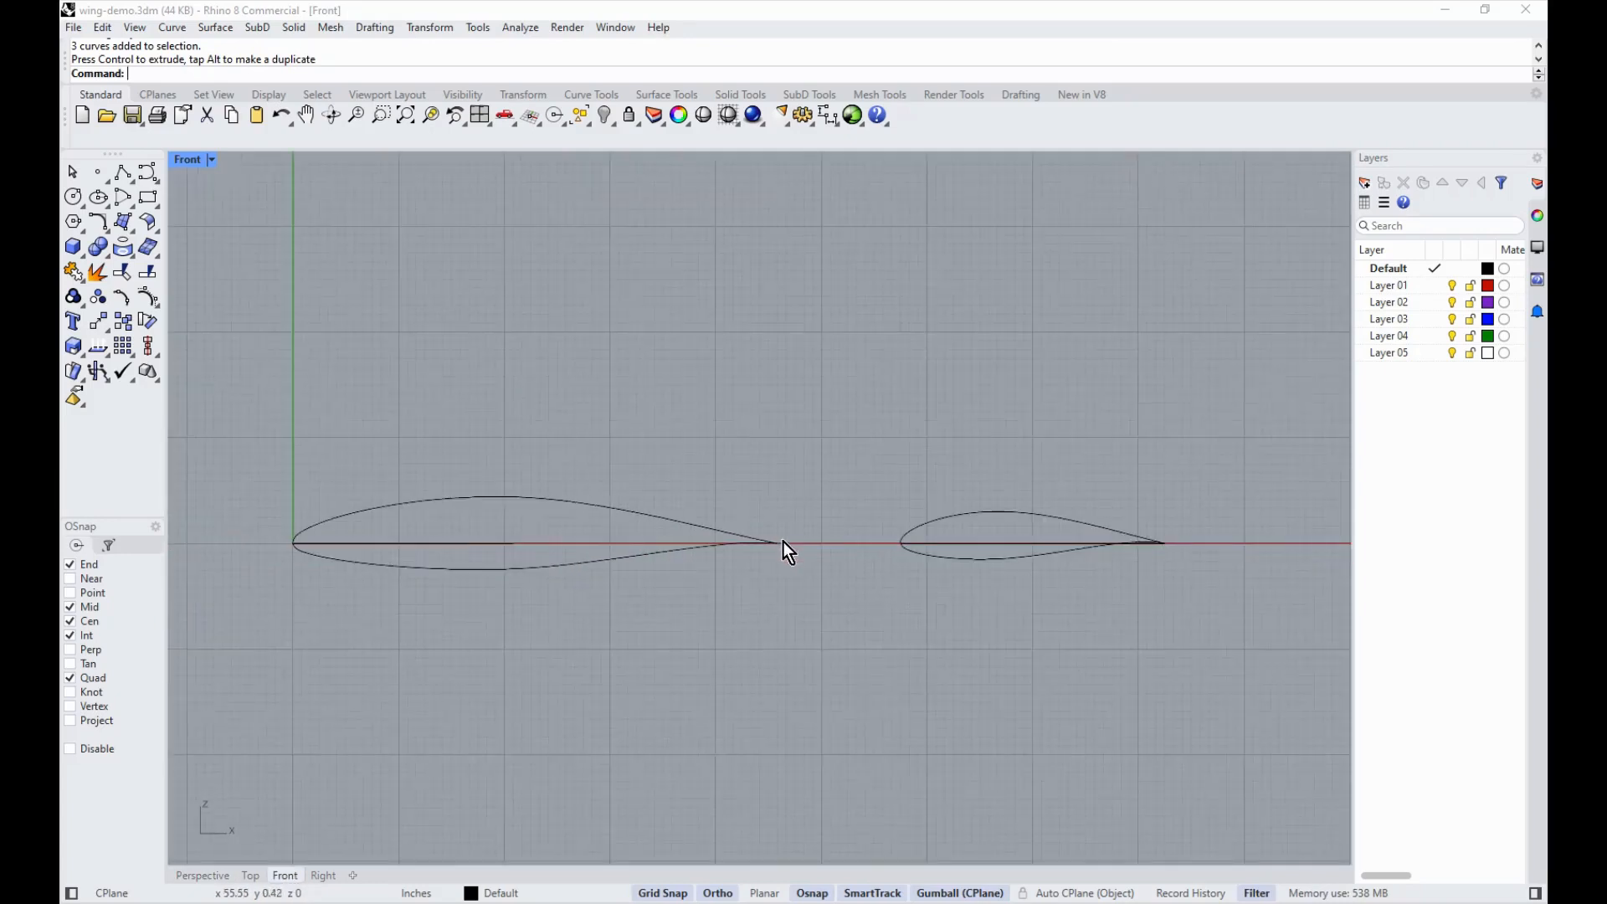
scroll(781, 541, "up", 4)
scroll(791, 553, "up", 3)
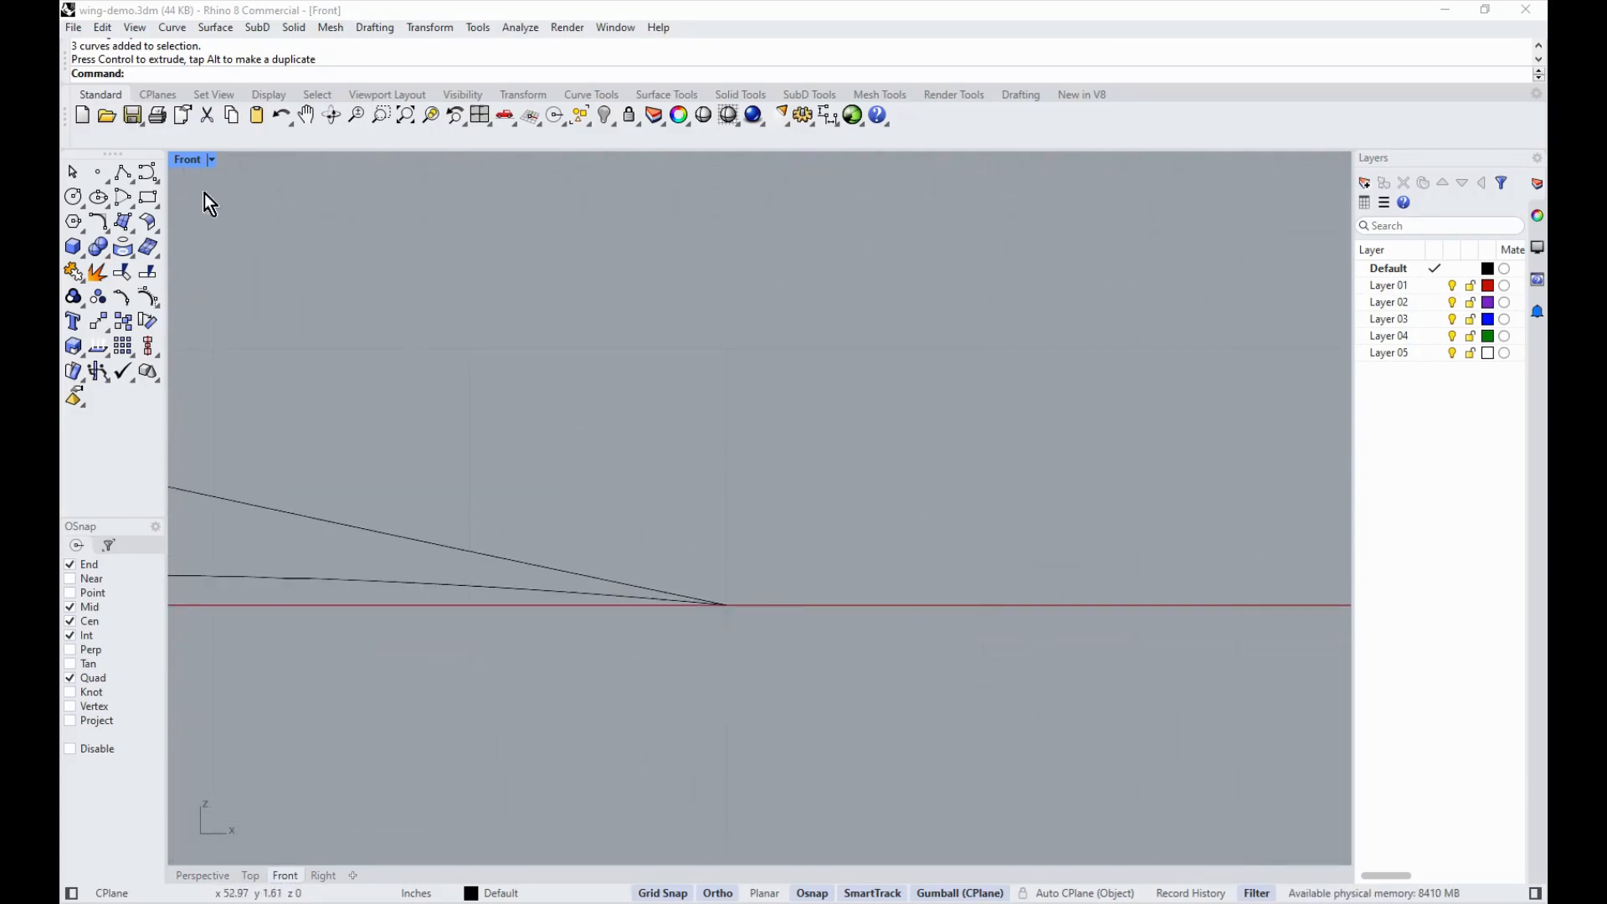
left_click(123, 181)
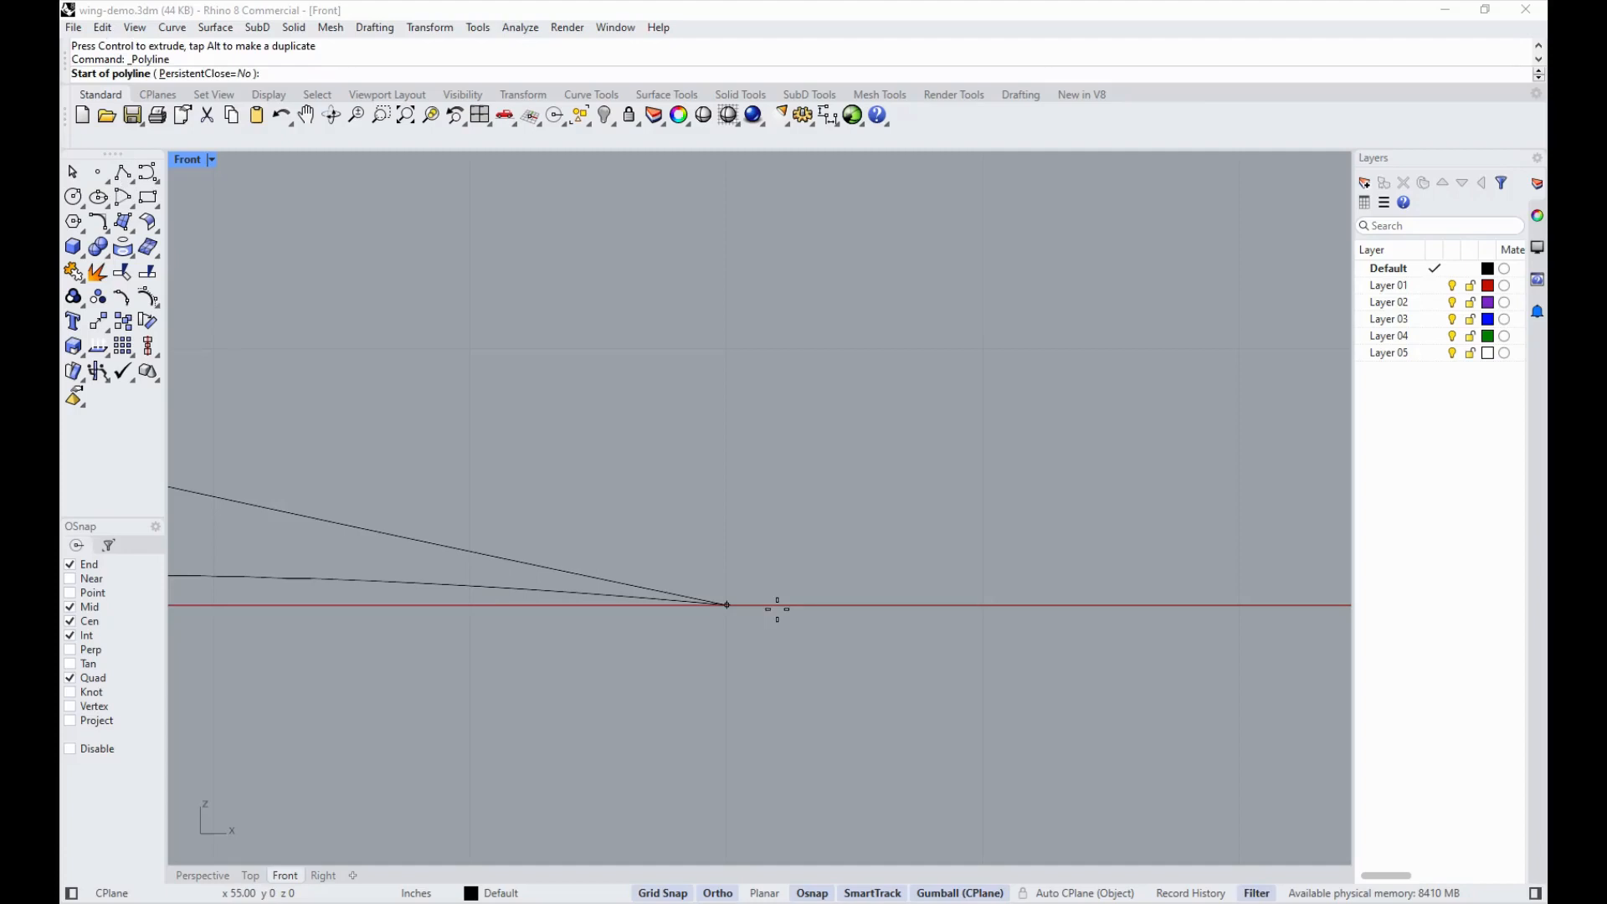
left_click(726, 604)
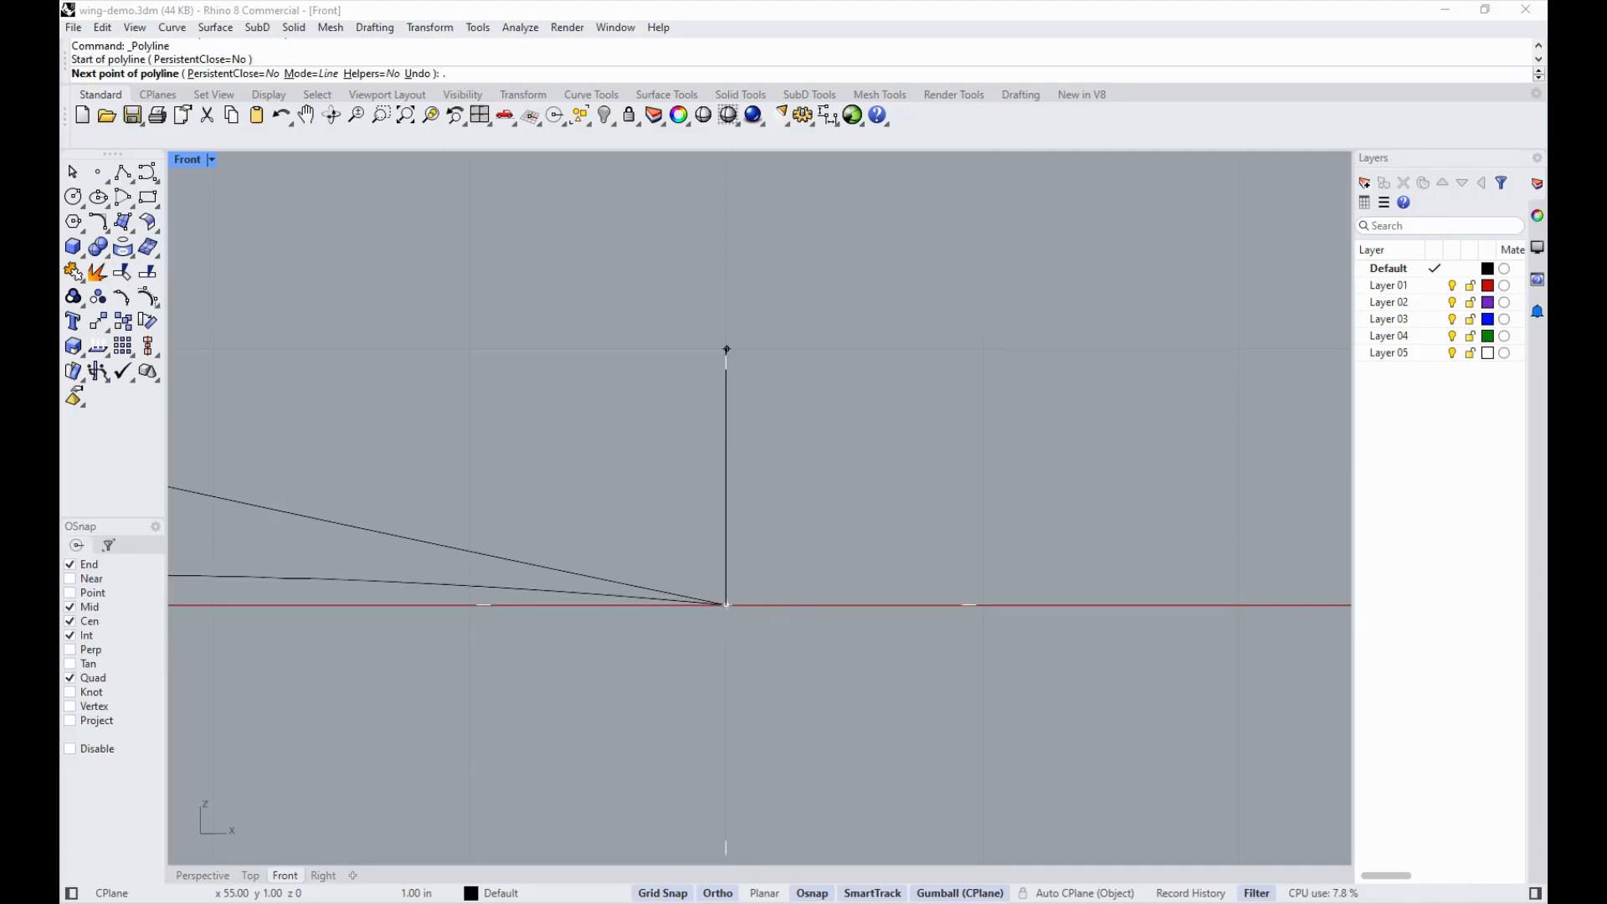
key("Return")
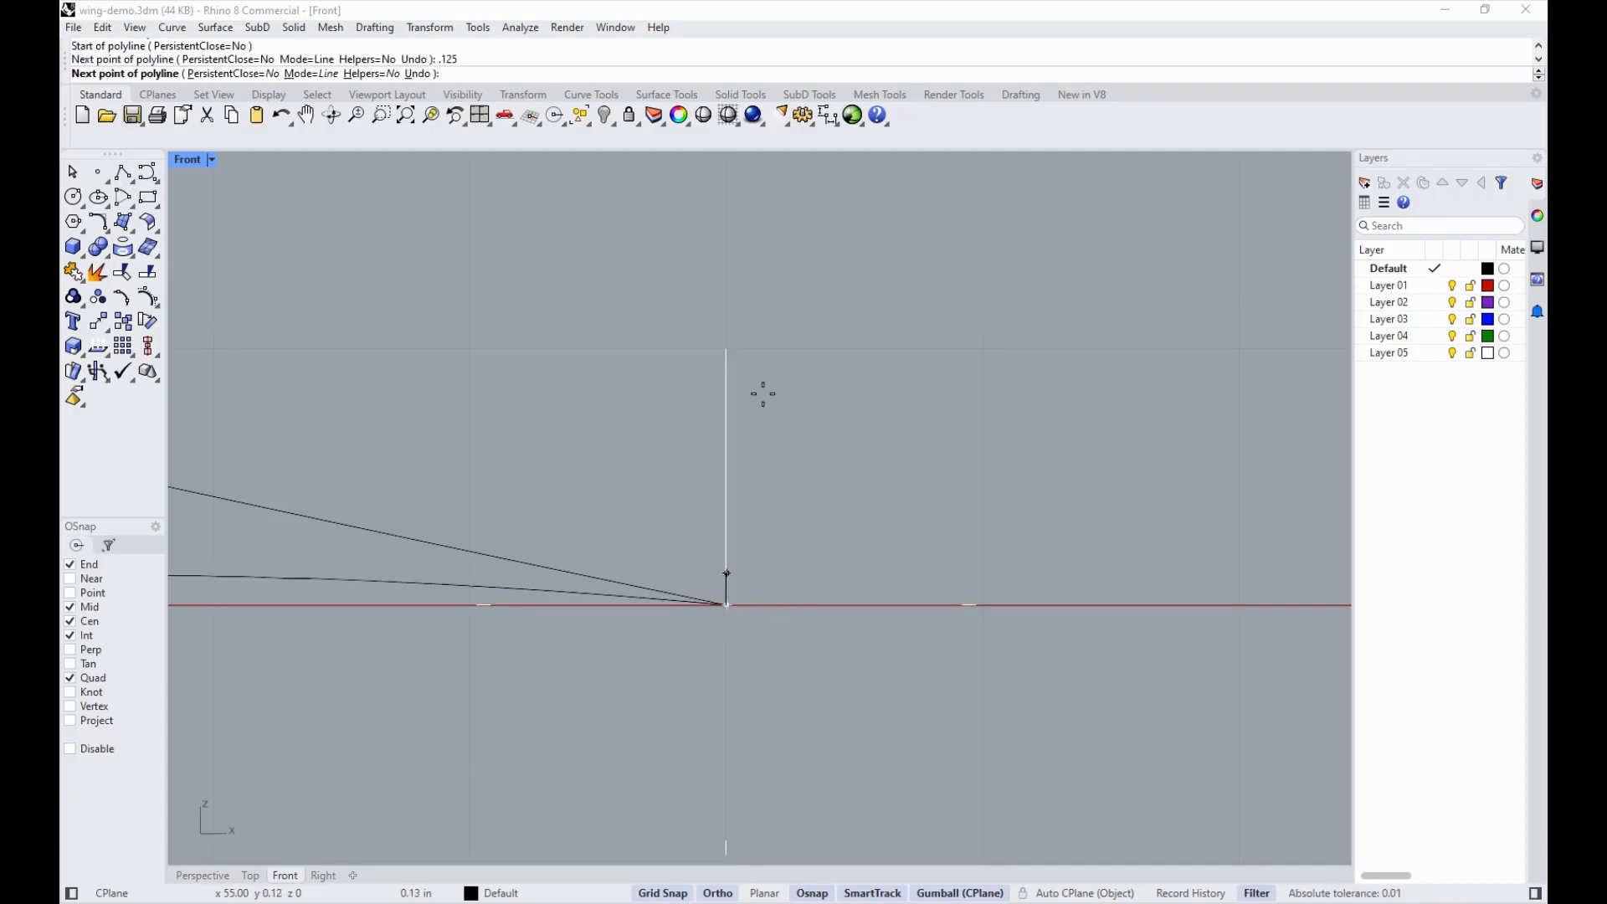
left_click(773, 517)
key("Return")
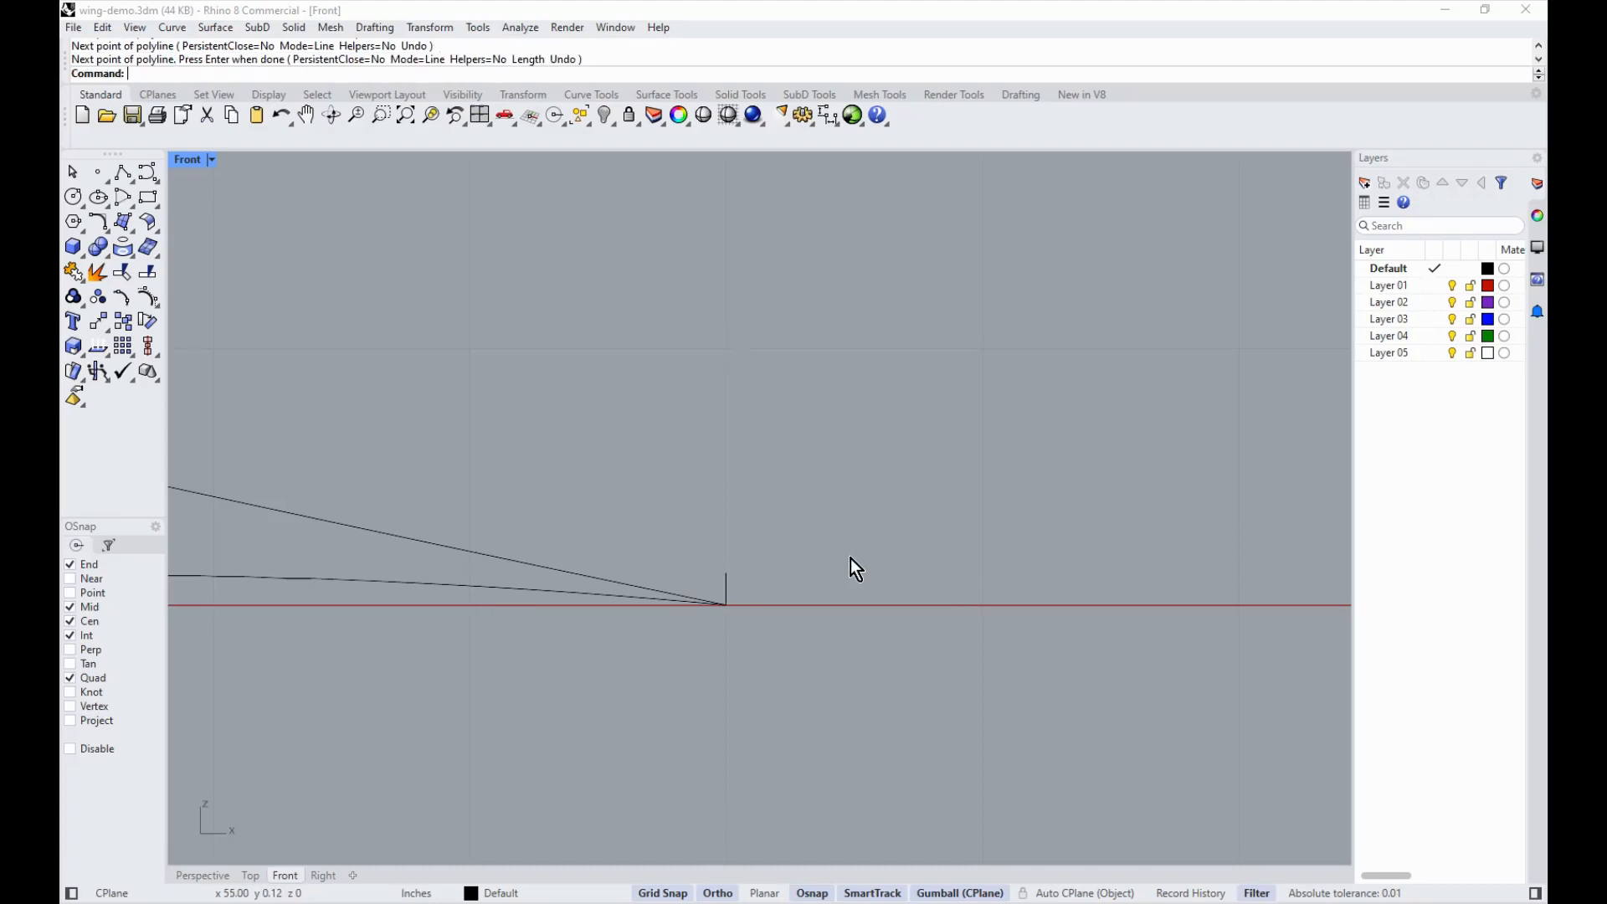
Step: Draw a 0.125-inch vertical line downward from the root airfoil's trailing-edge point
key("Return")
left_click(728, 616)
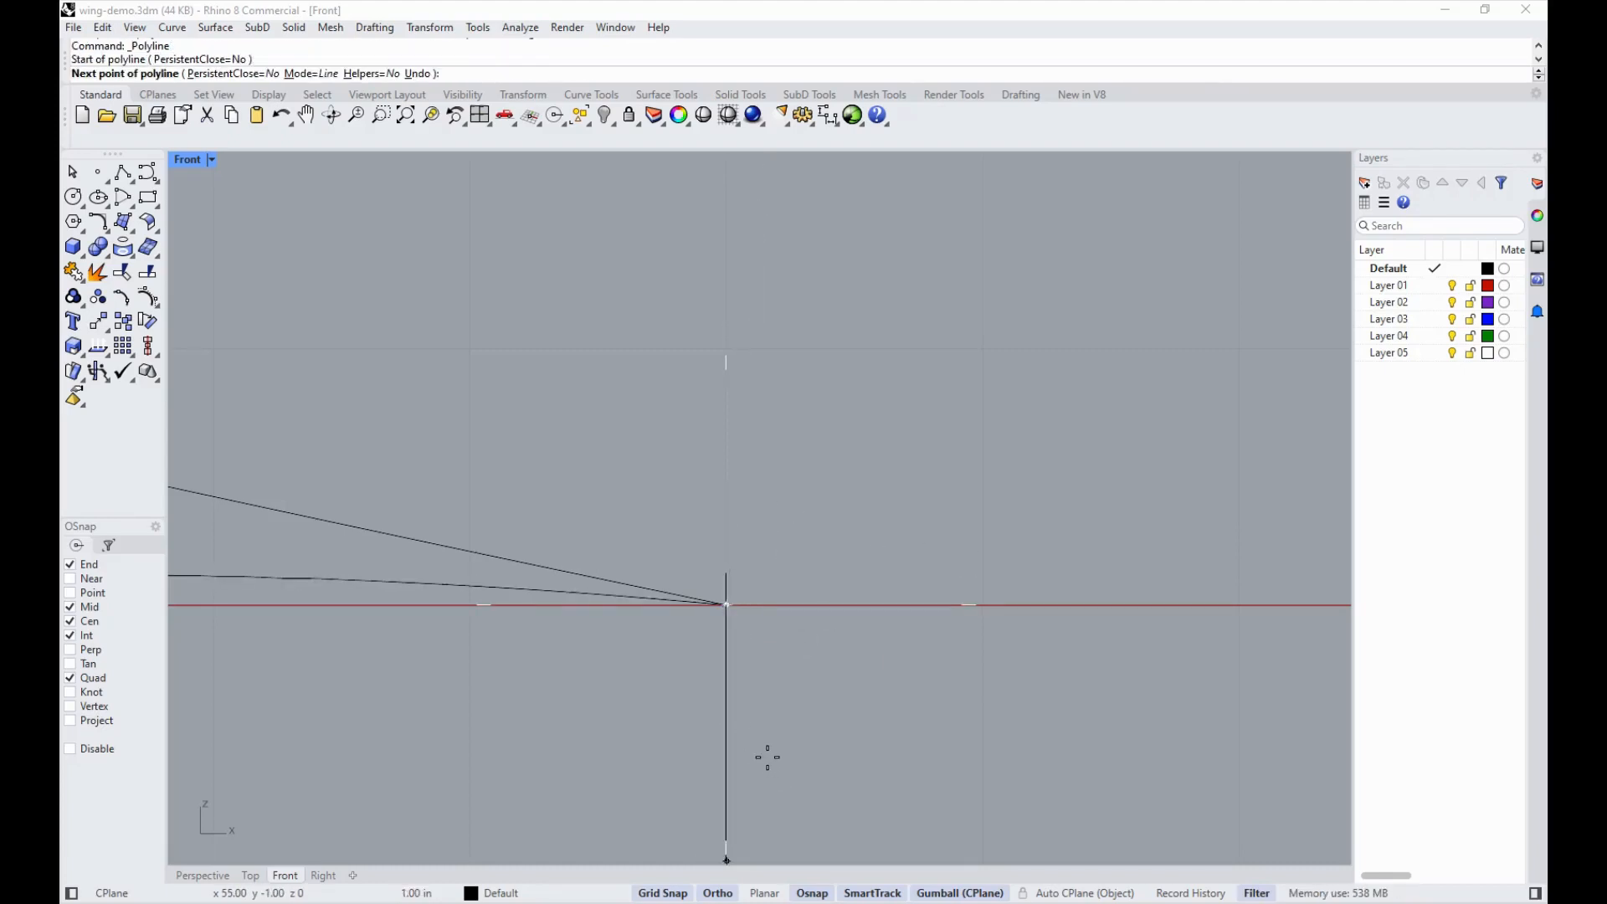
type(".125")
key("Return")
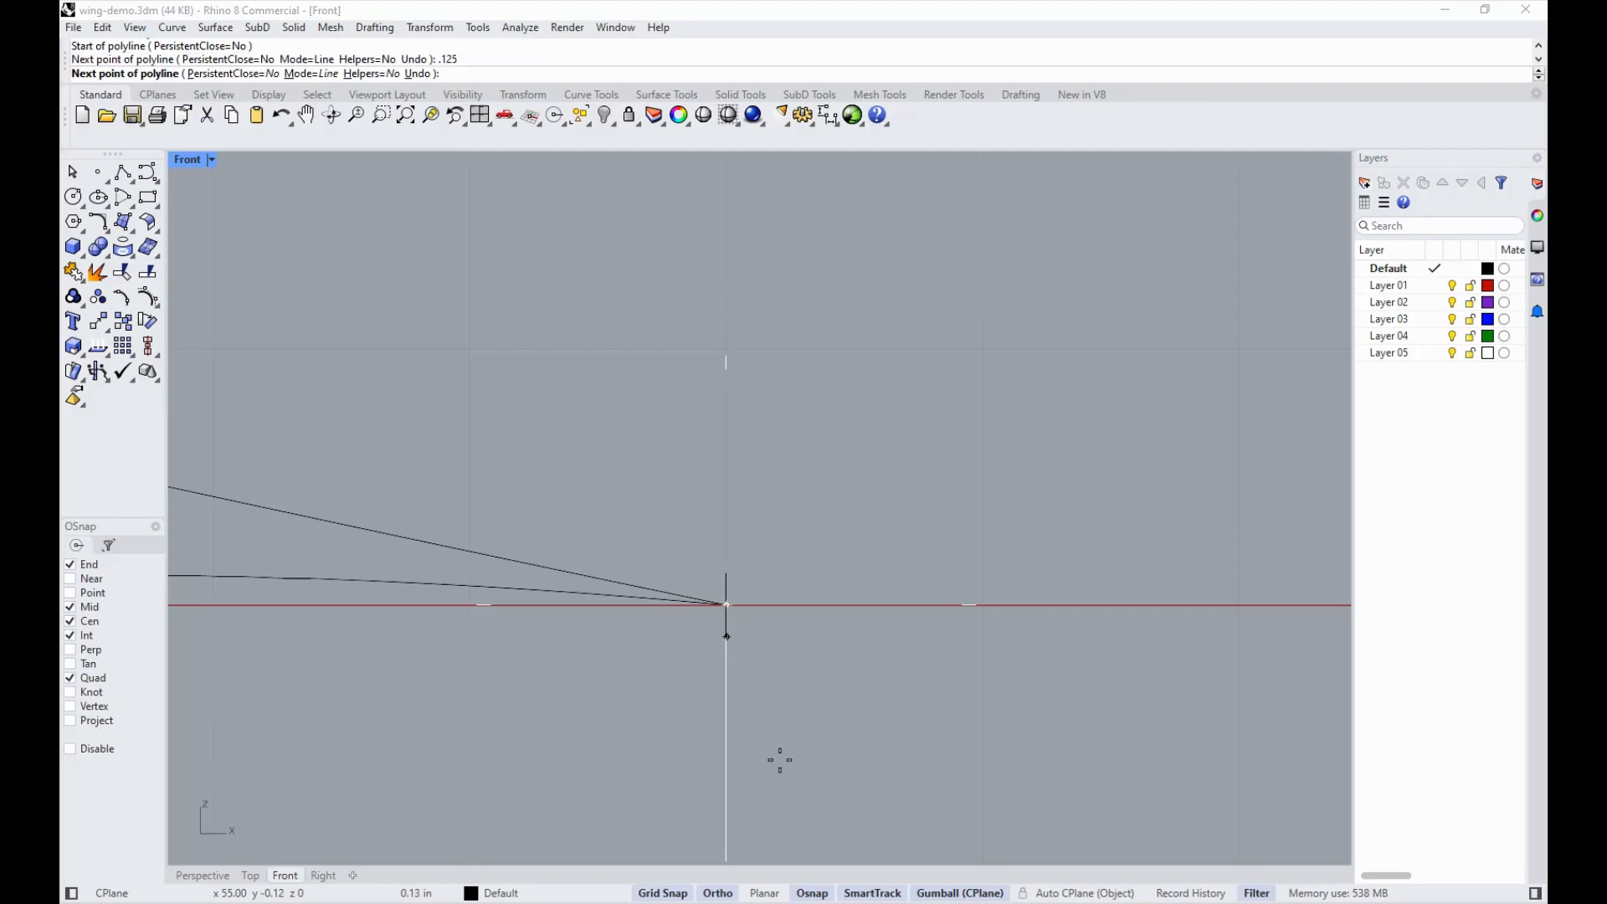
left_click(778, 759)
key("Return")
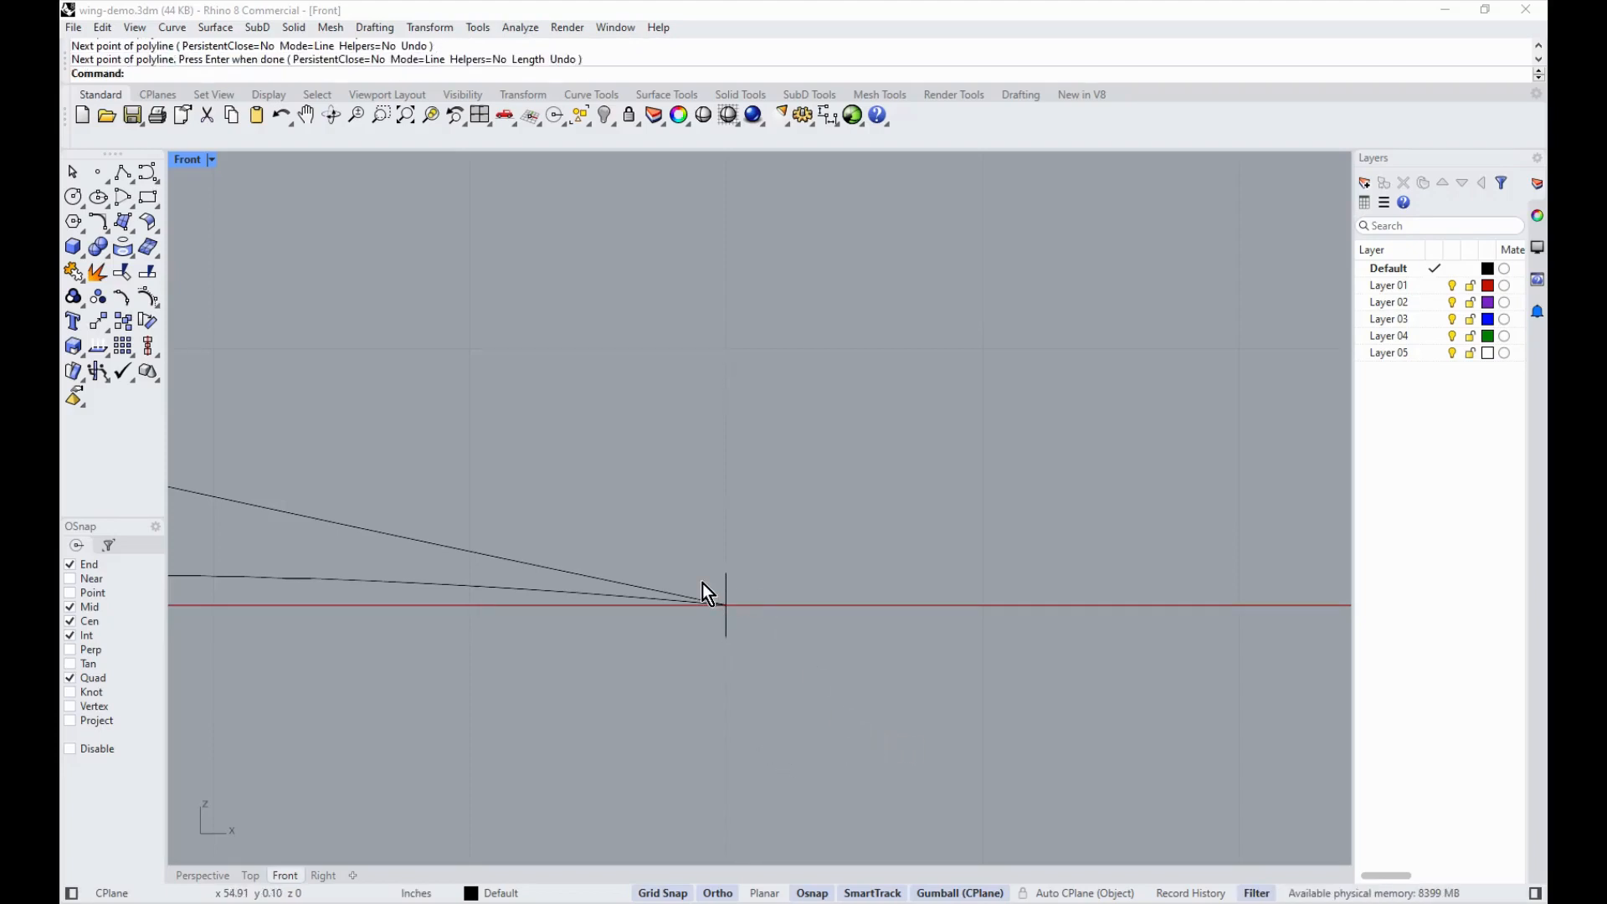
Step: Move the tip airfoil curves from their leading-edge point to the free end of the wing's leading-edge curve
scroll(705, 595, "down", 5)
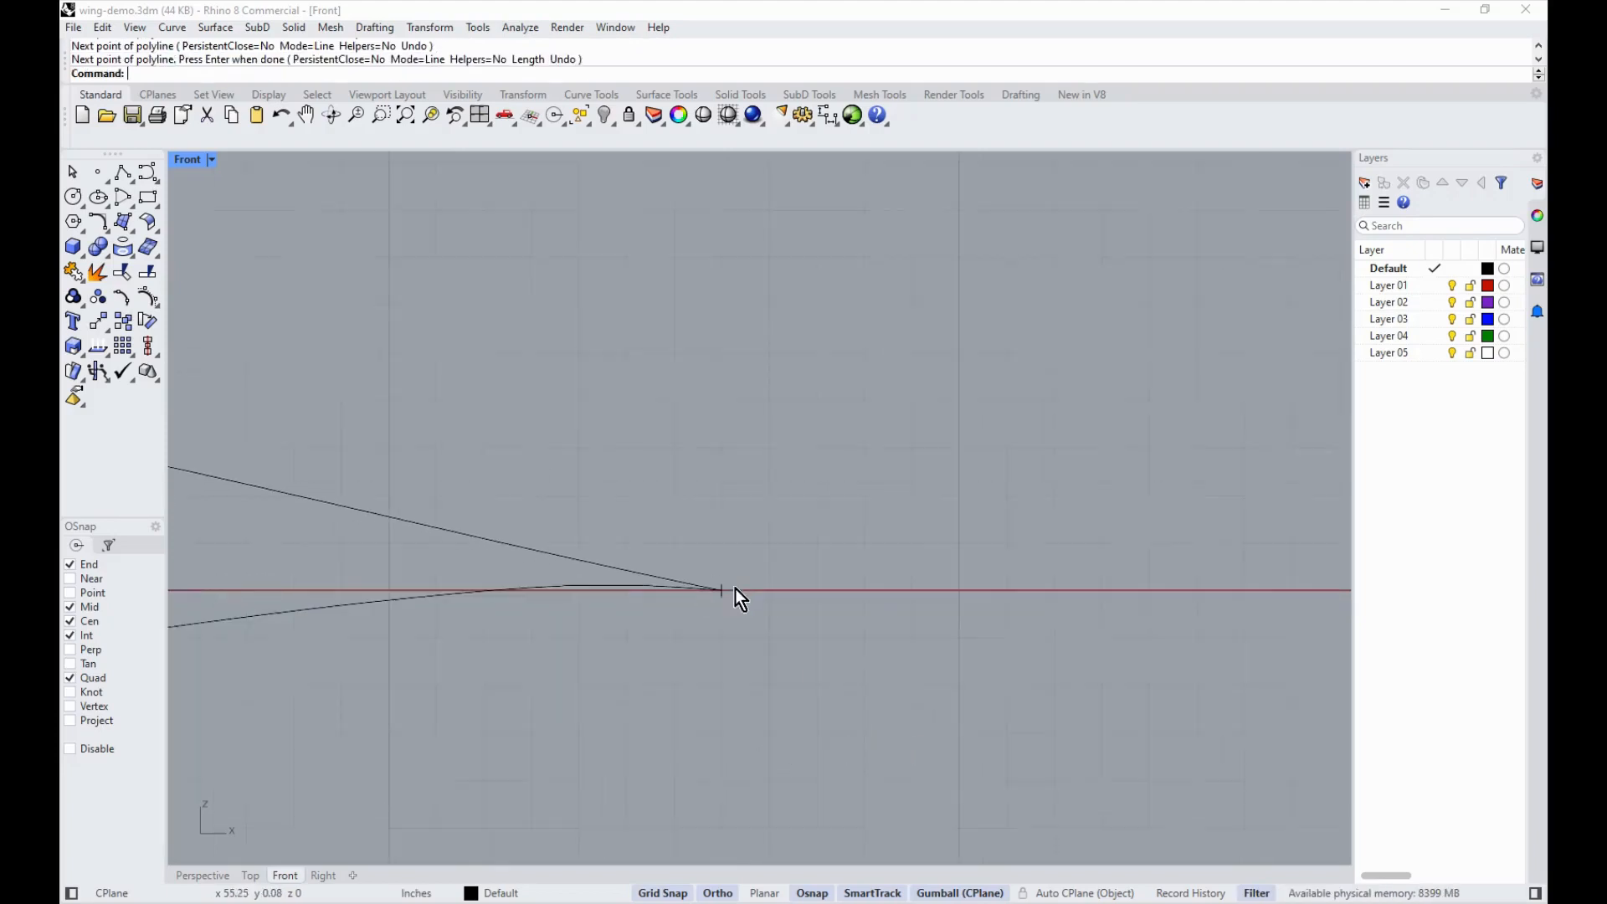
left_click(222, 871)
scroll(624, 381, "up", 5)
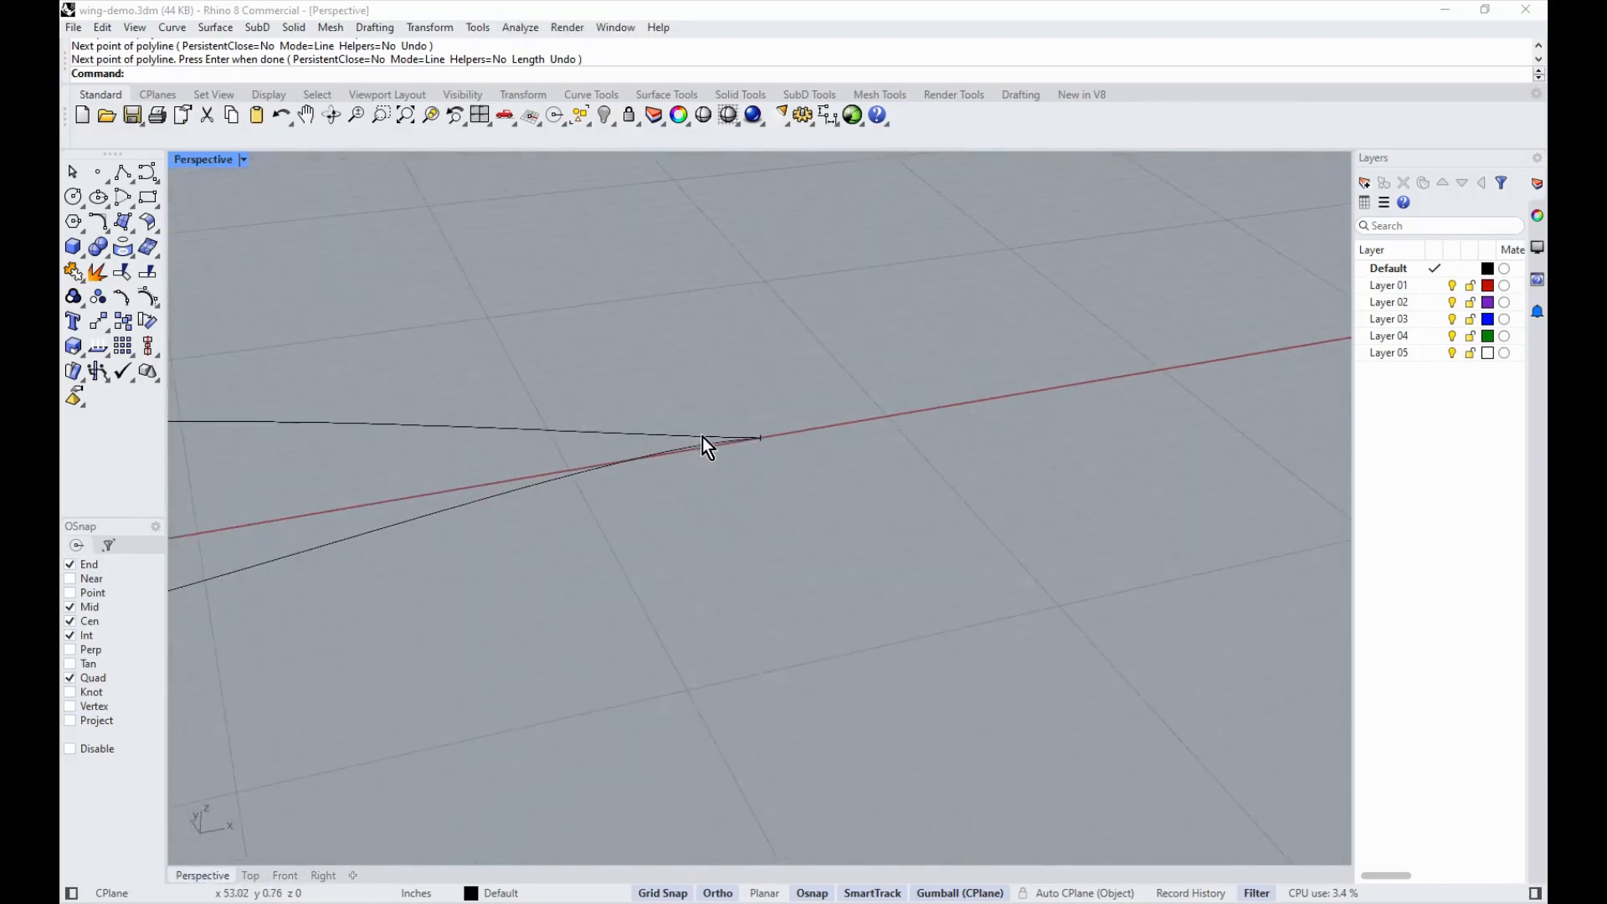
scroll(678, 410, "down", 10)
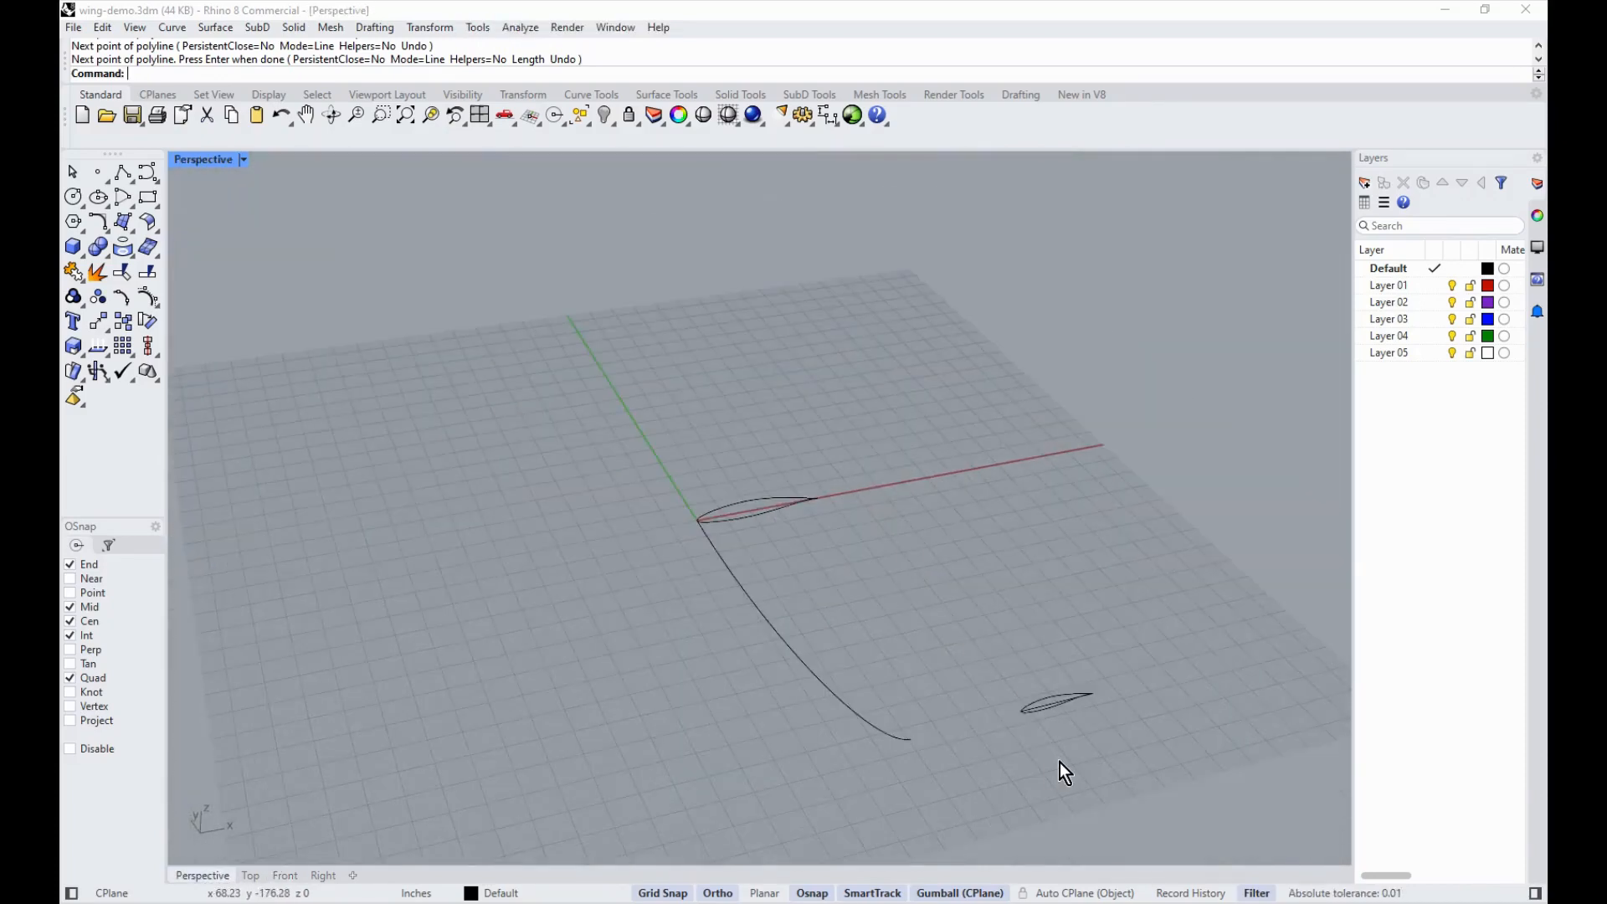
scroll(1072, 708, "up", 5)
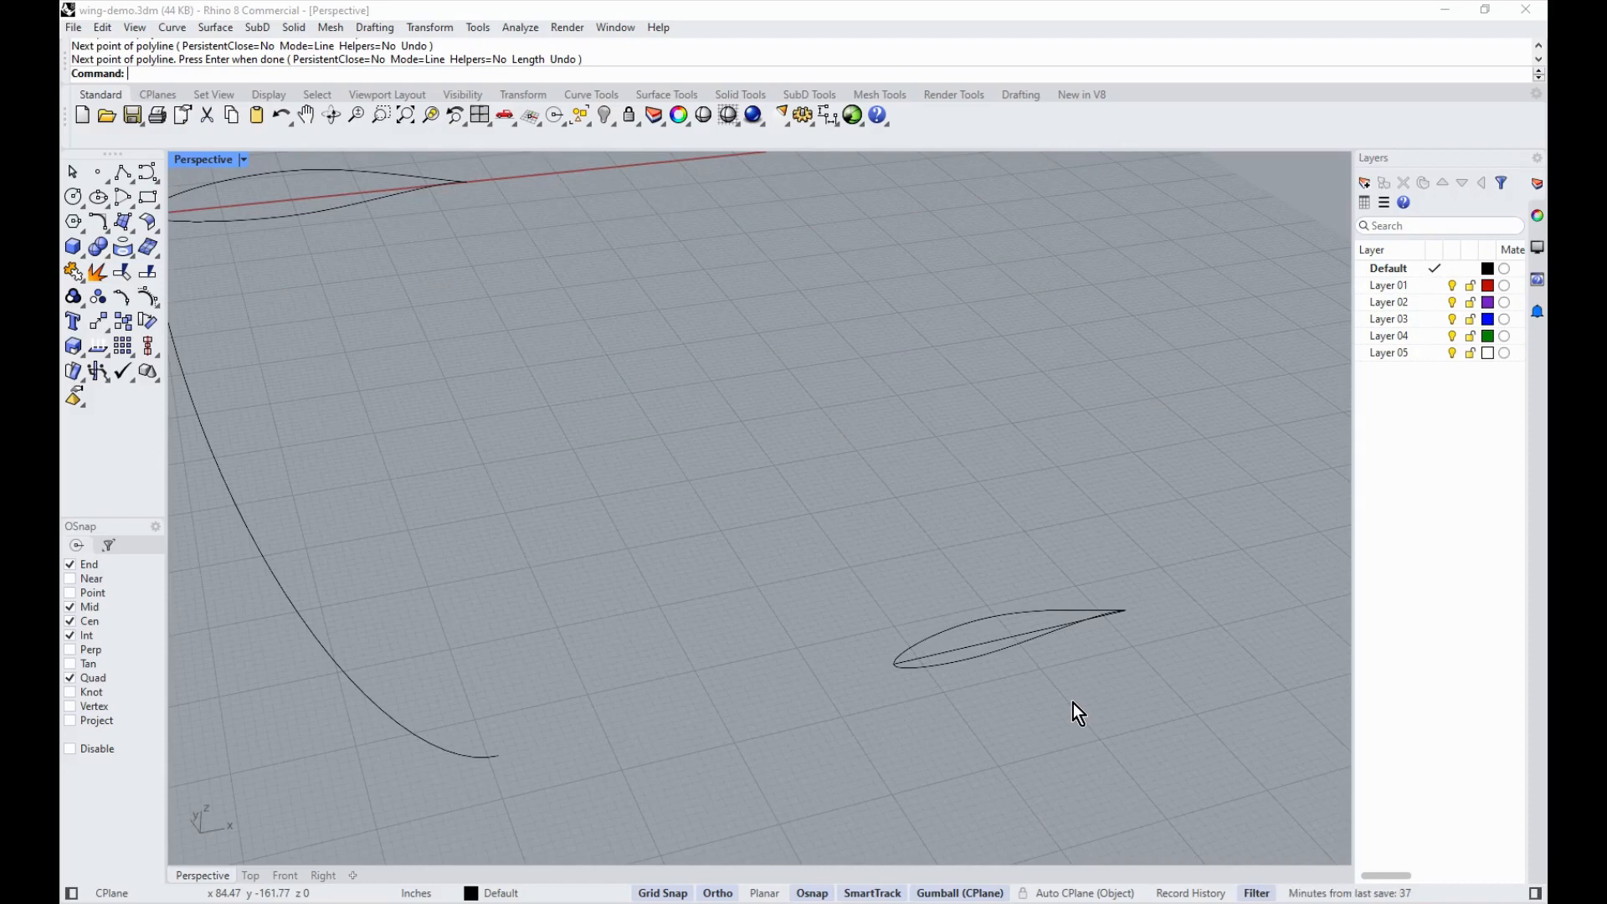
type("Mop")
key("Return")
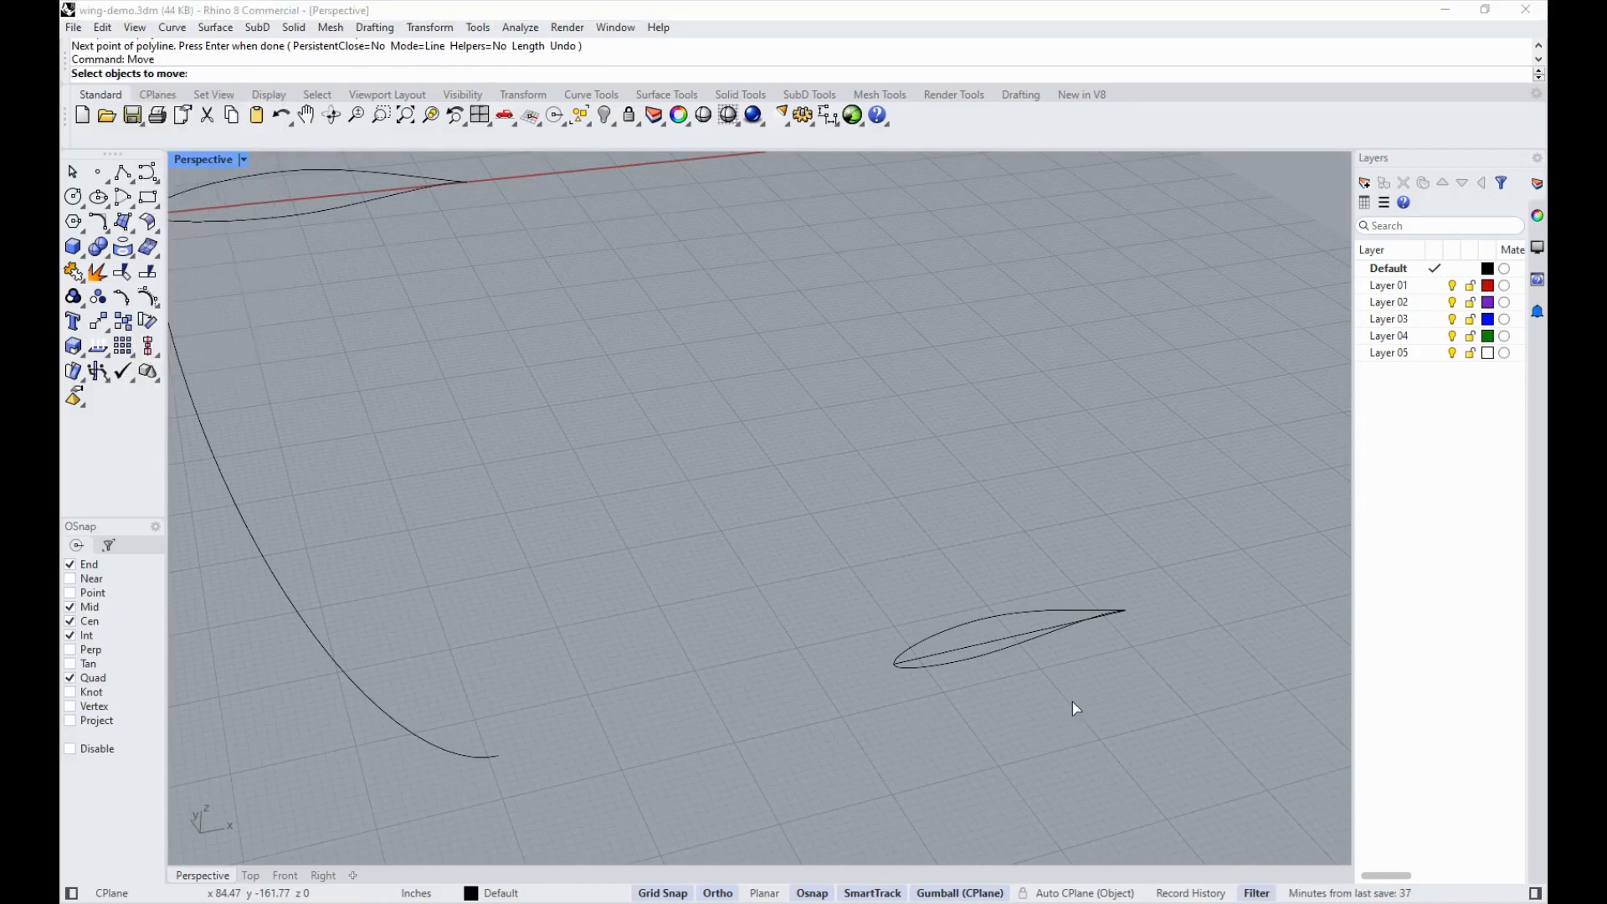
left_click_drag(1007, 727, 762, 576)
key("Return")
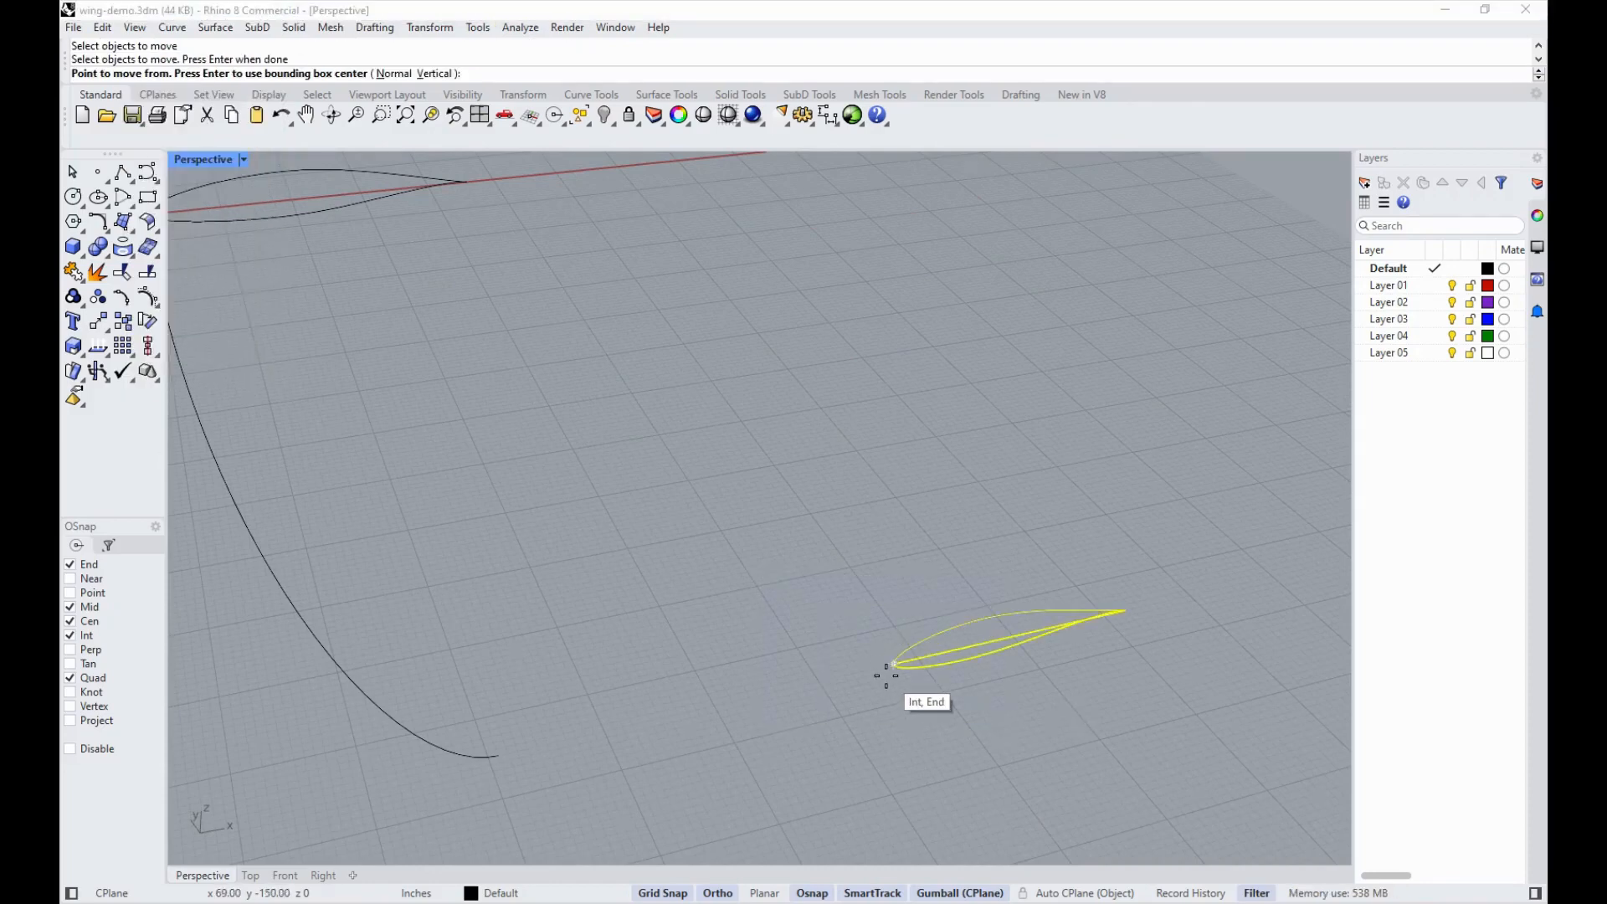
left_click(885, 676)
left_click(500, 756)
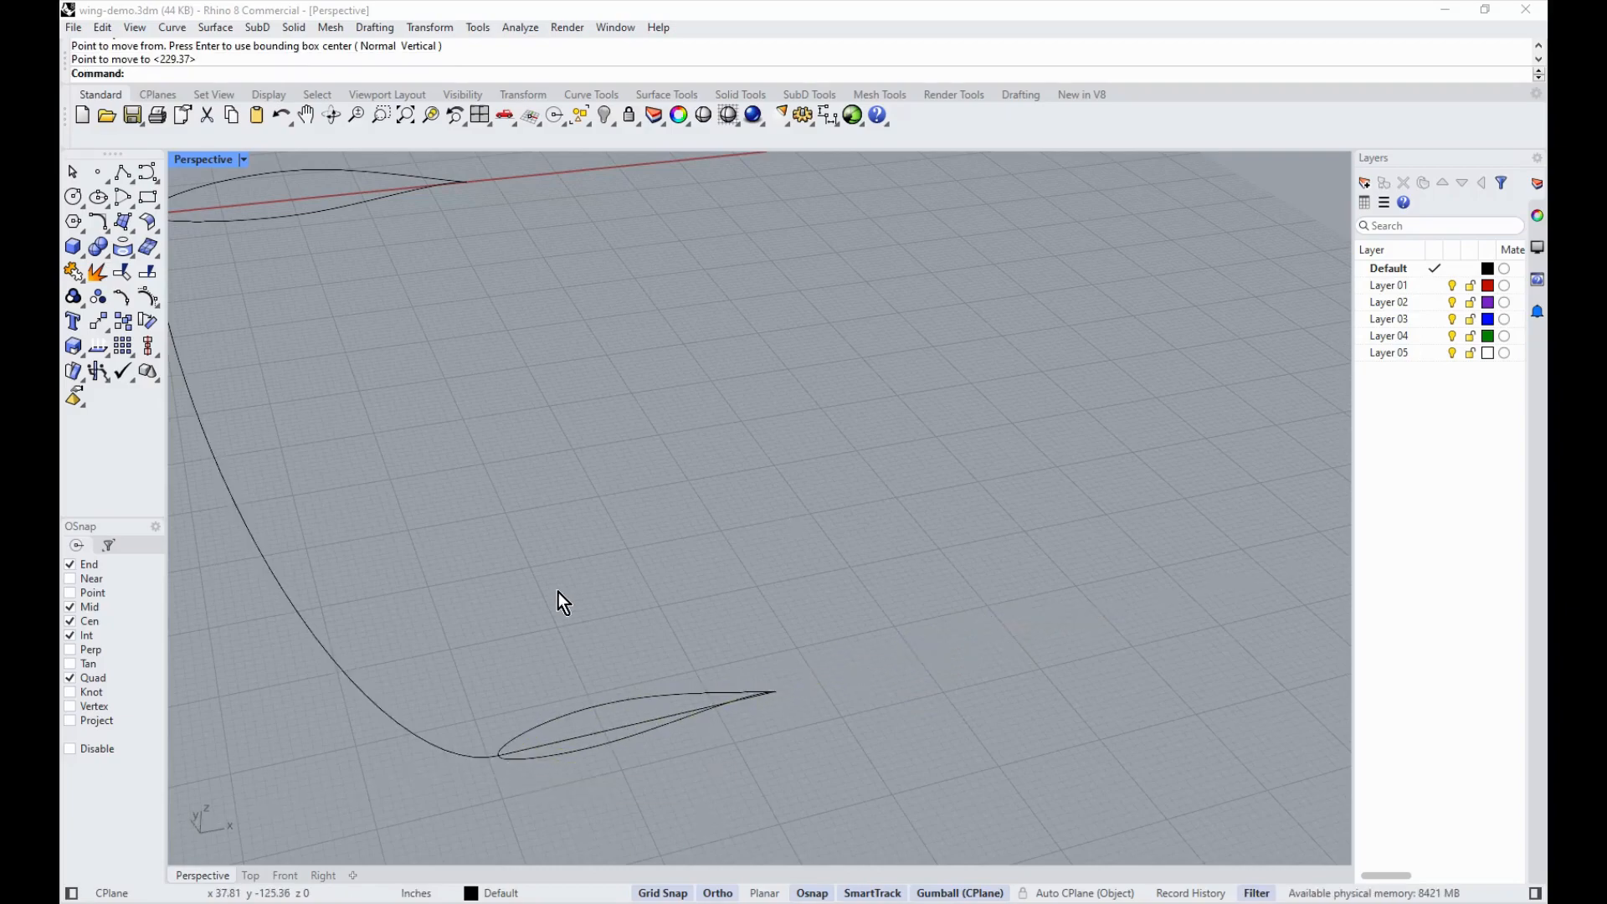
Step: Copy both short vertical lines from the root airfoil's trailing-edge point to the tip airfoil's trailing-edge point
scroll(558, 591, "down", 2)
scroll(459, 266, "up", 6)
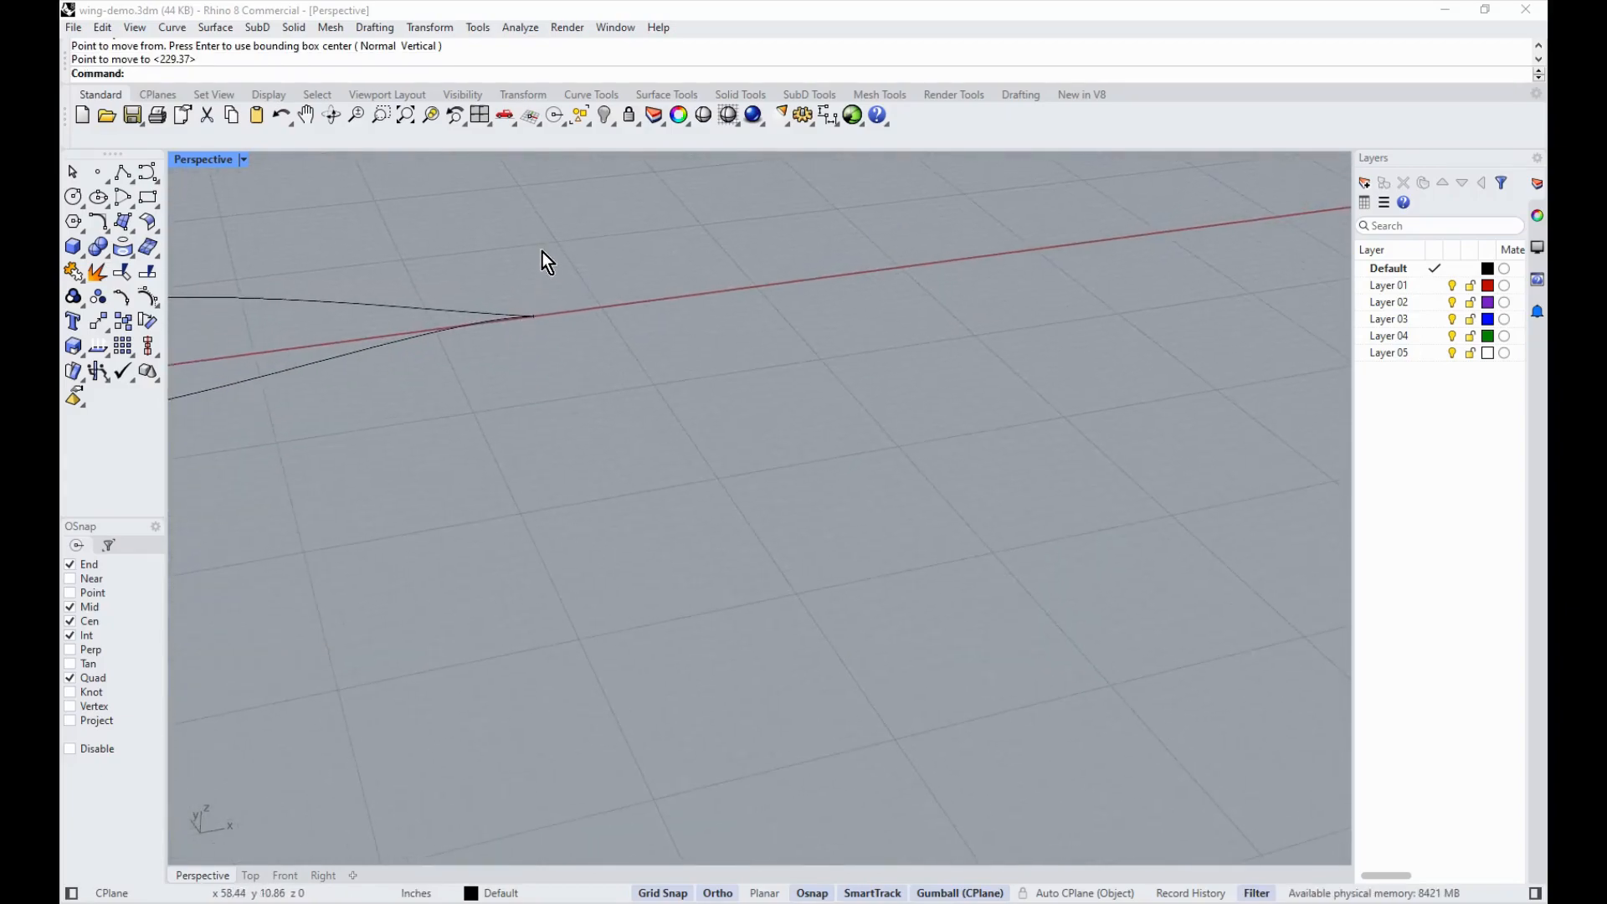
scroll(526, 359, "up", 5)
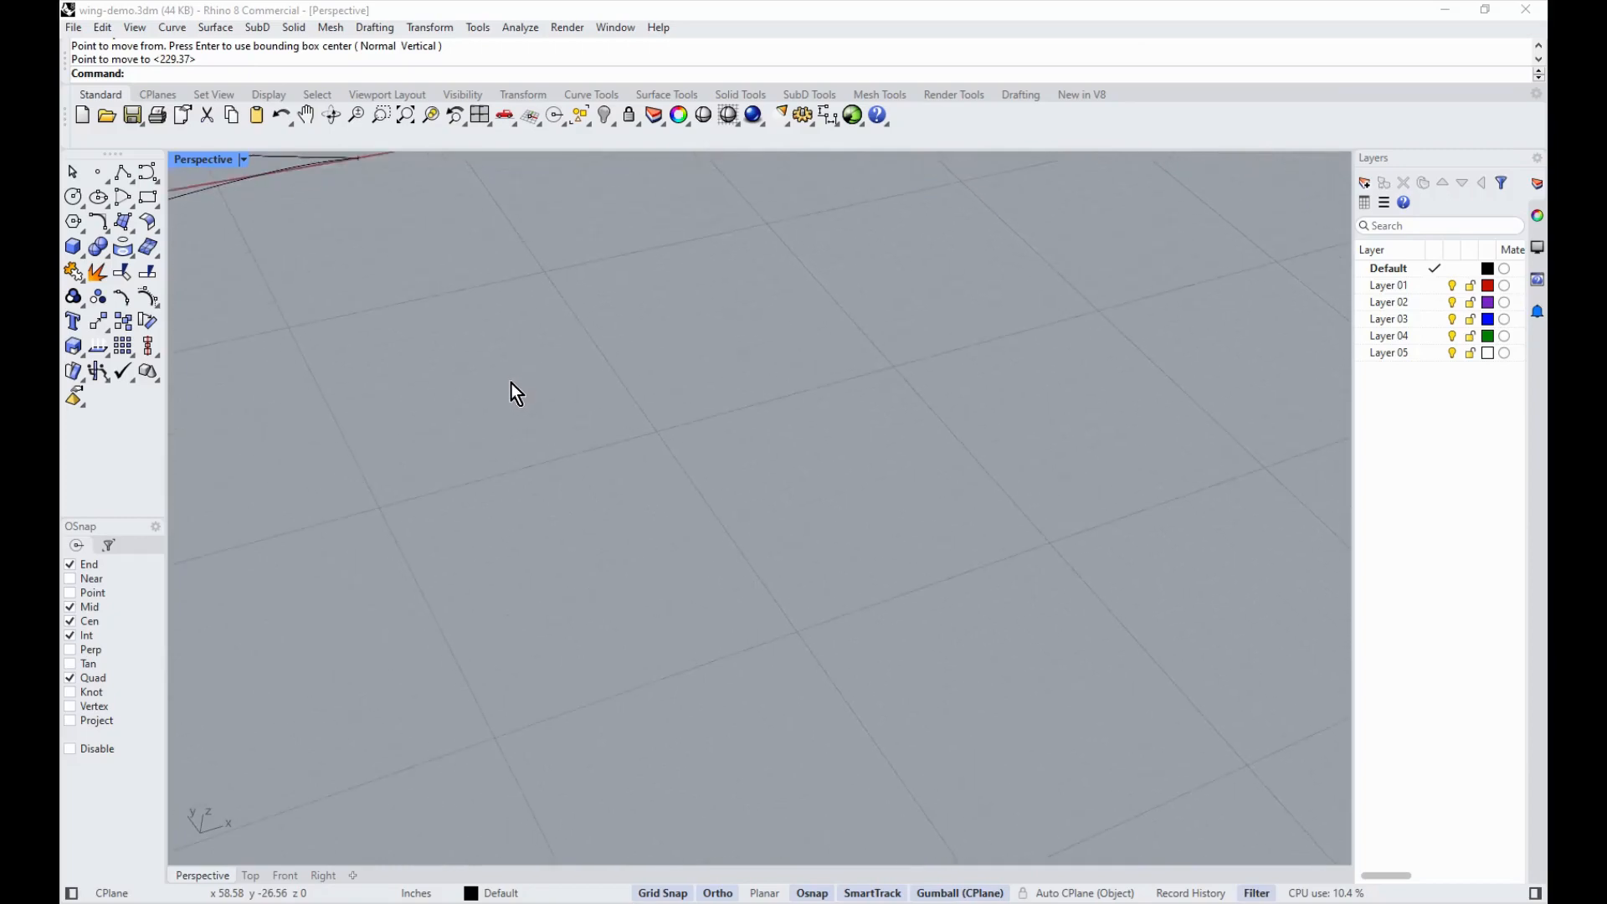
scroll(514, 385, "down", 5)
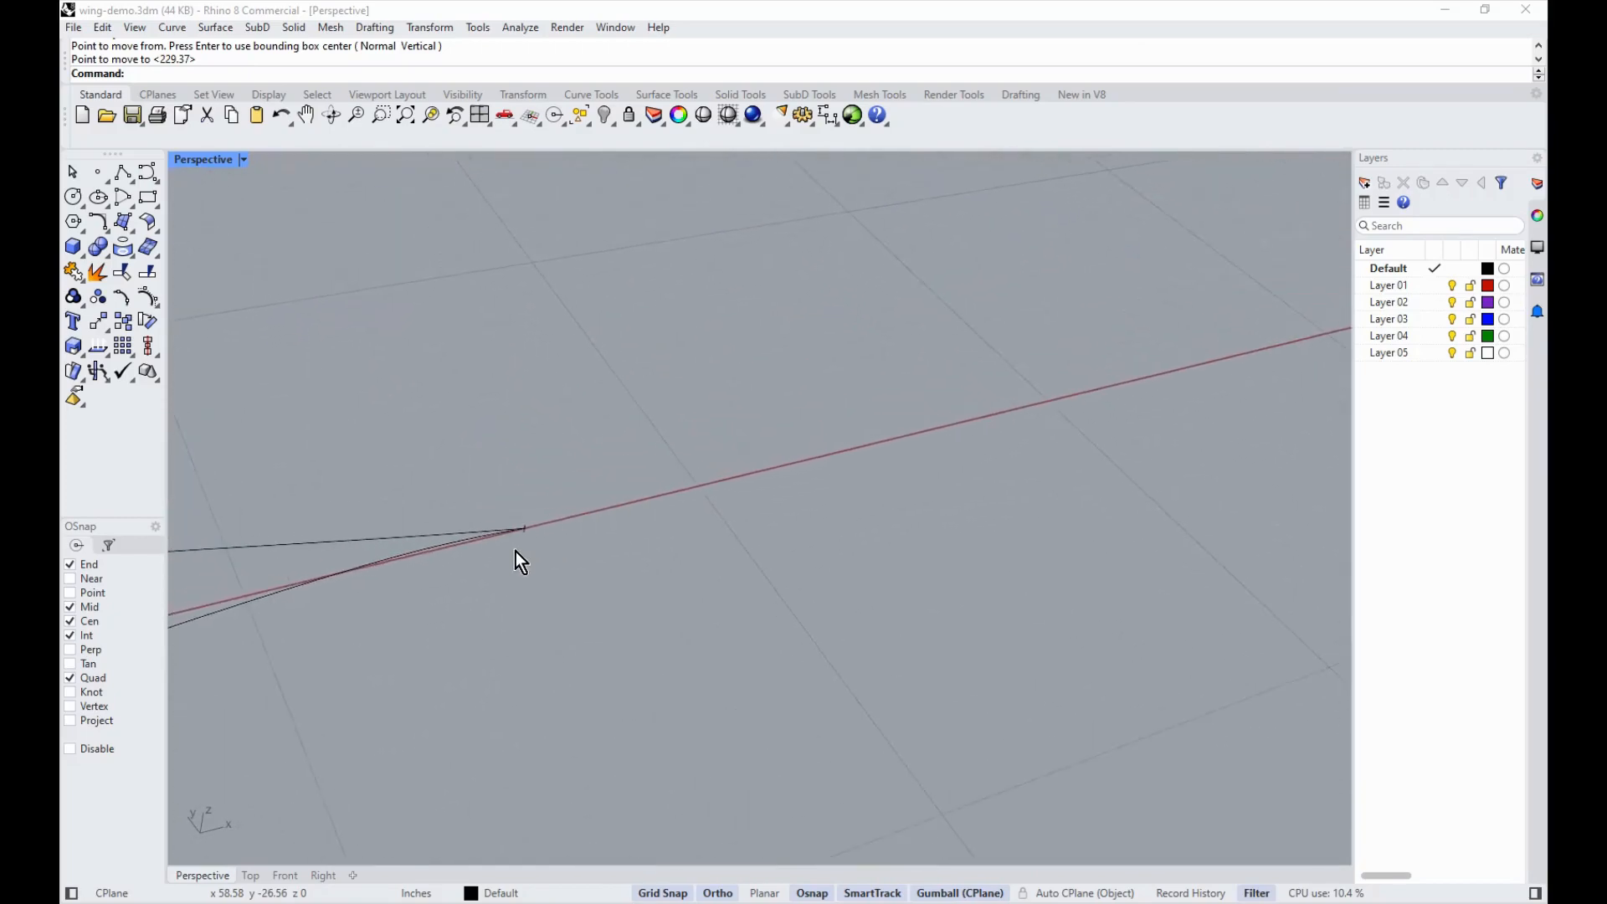
scroll(516, 551, "up", 6)
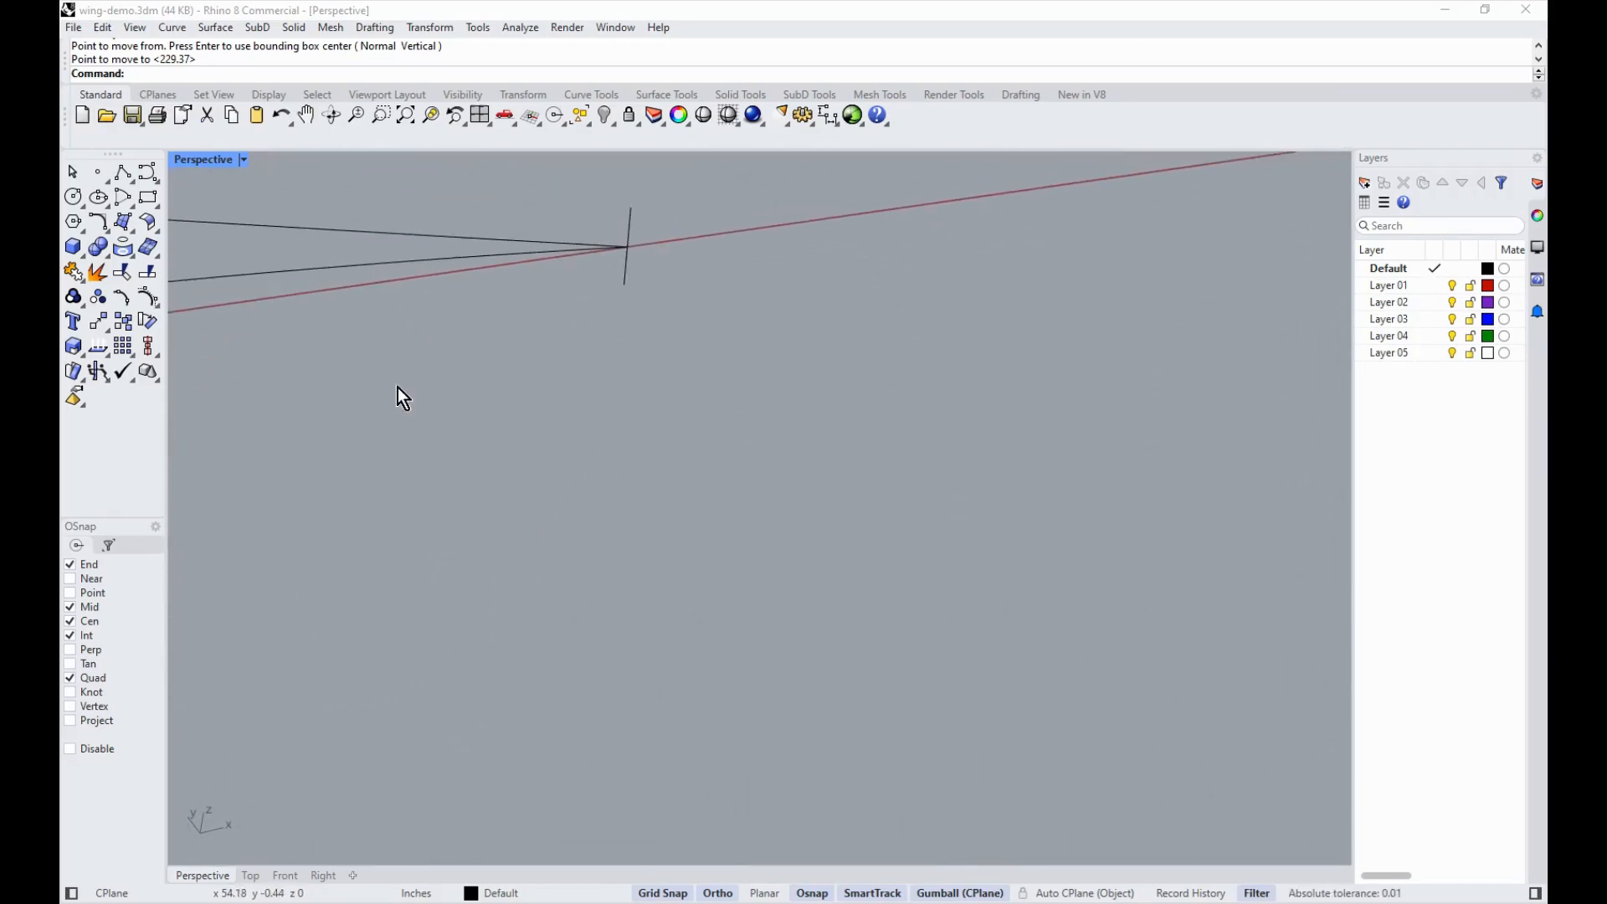
key("Return")
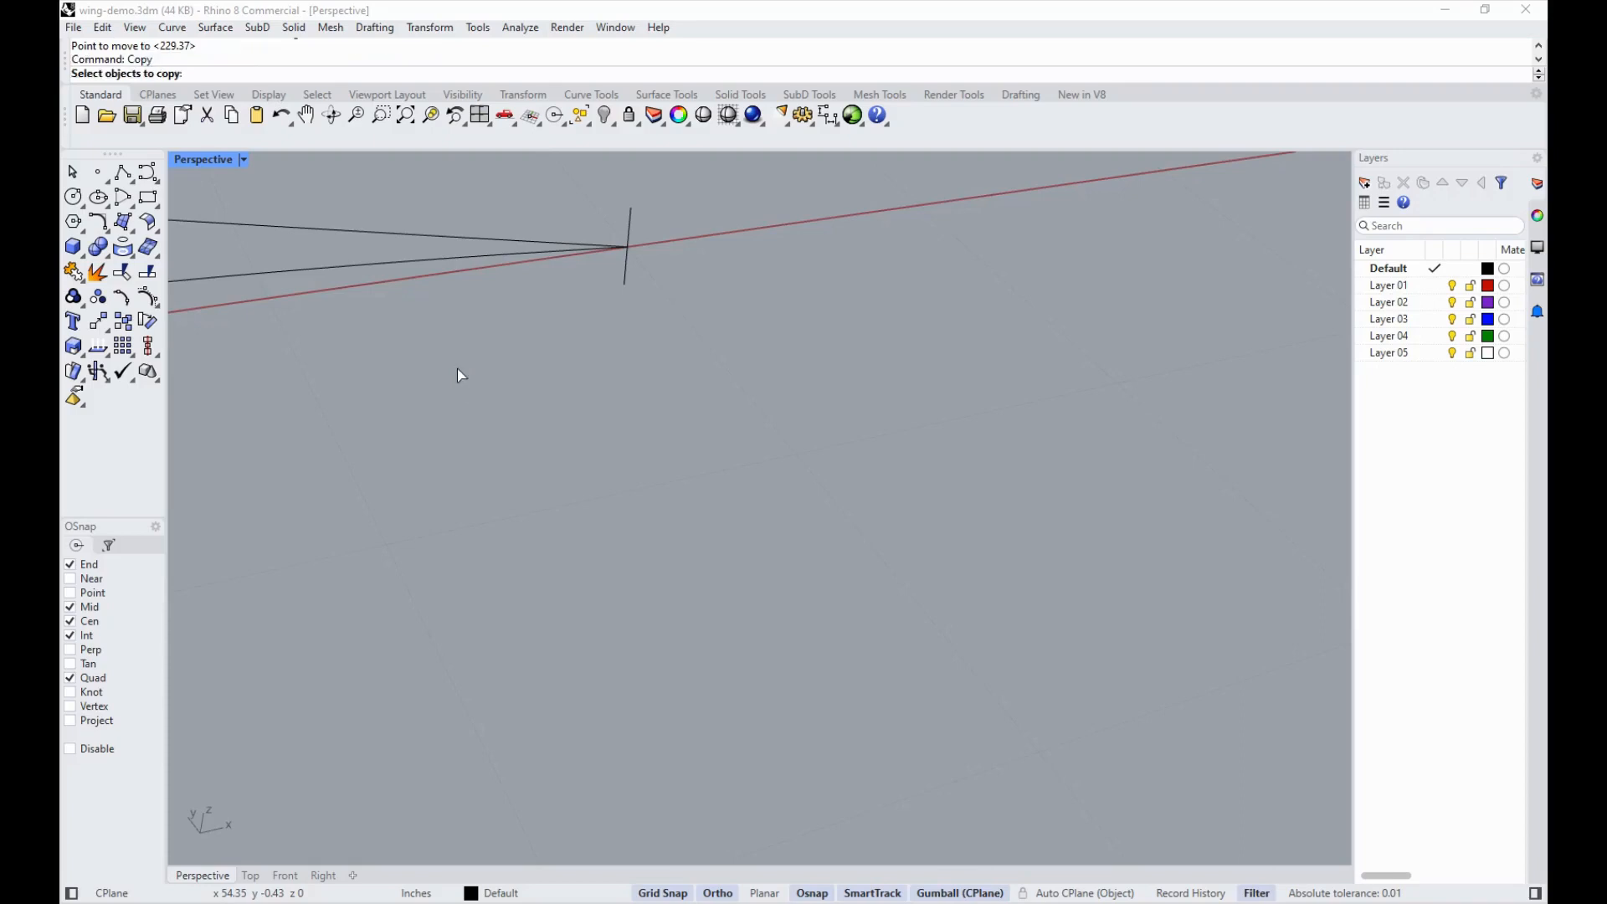
left_click(627, 266)
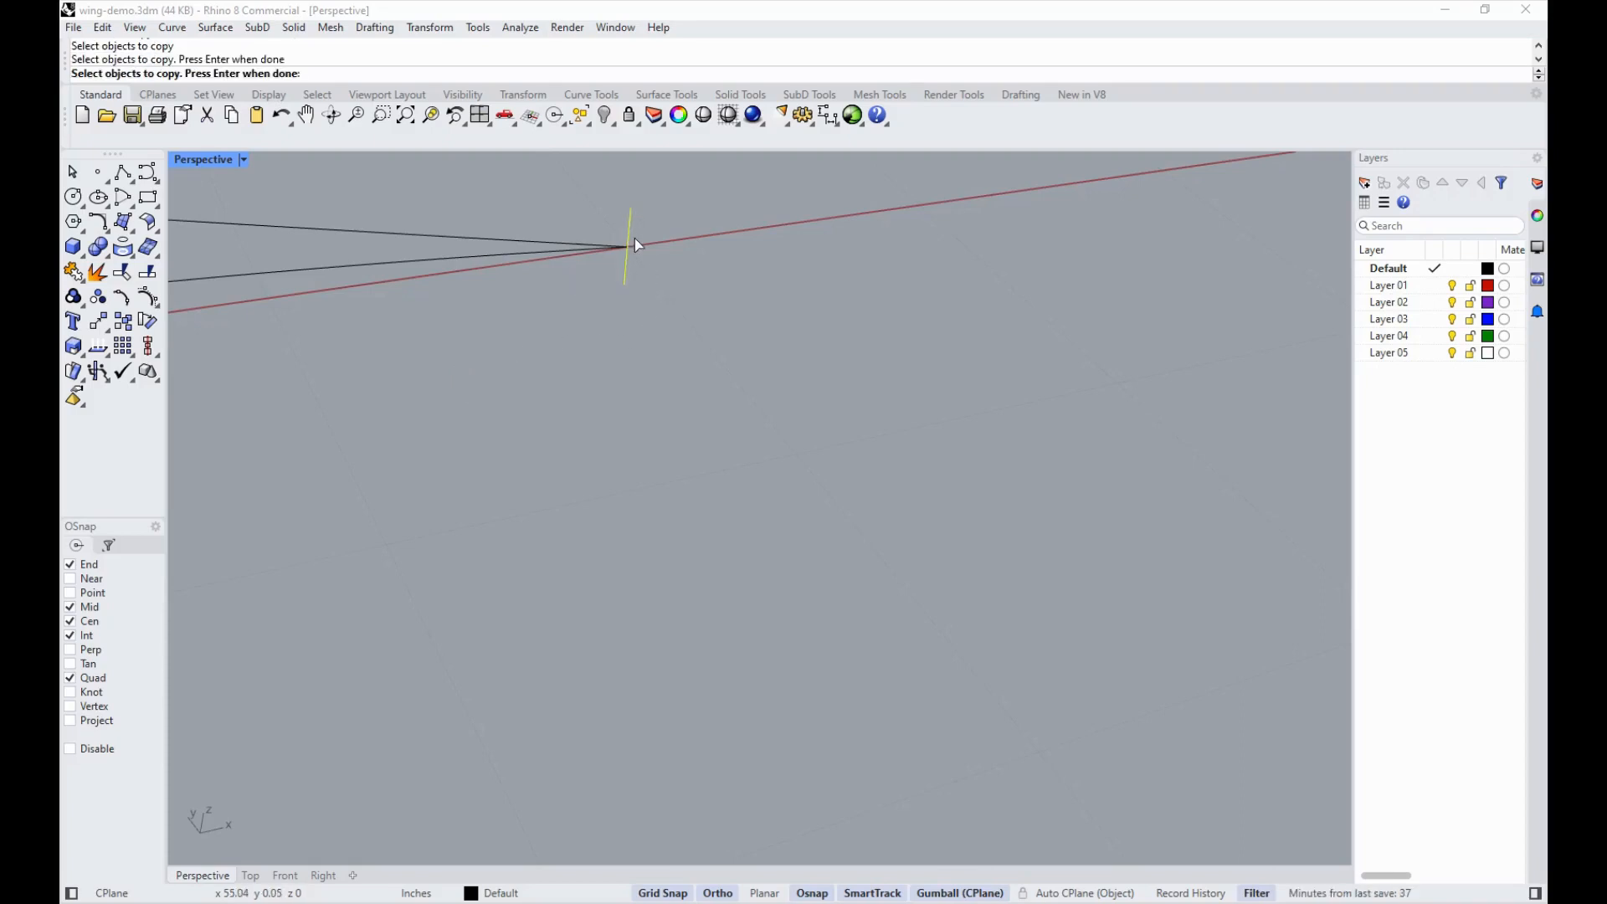
key("Return")
left_click(629, 242)
scroll(631, 394, "down", 5)
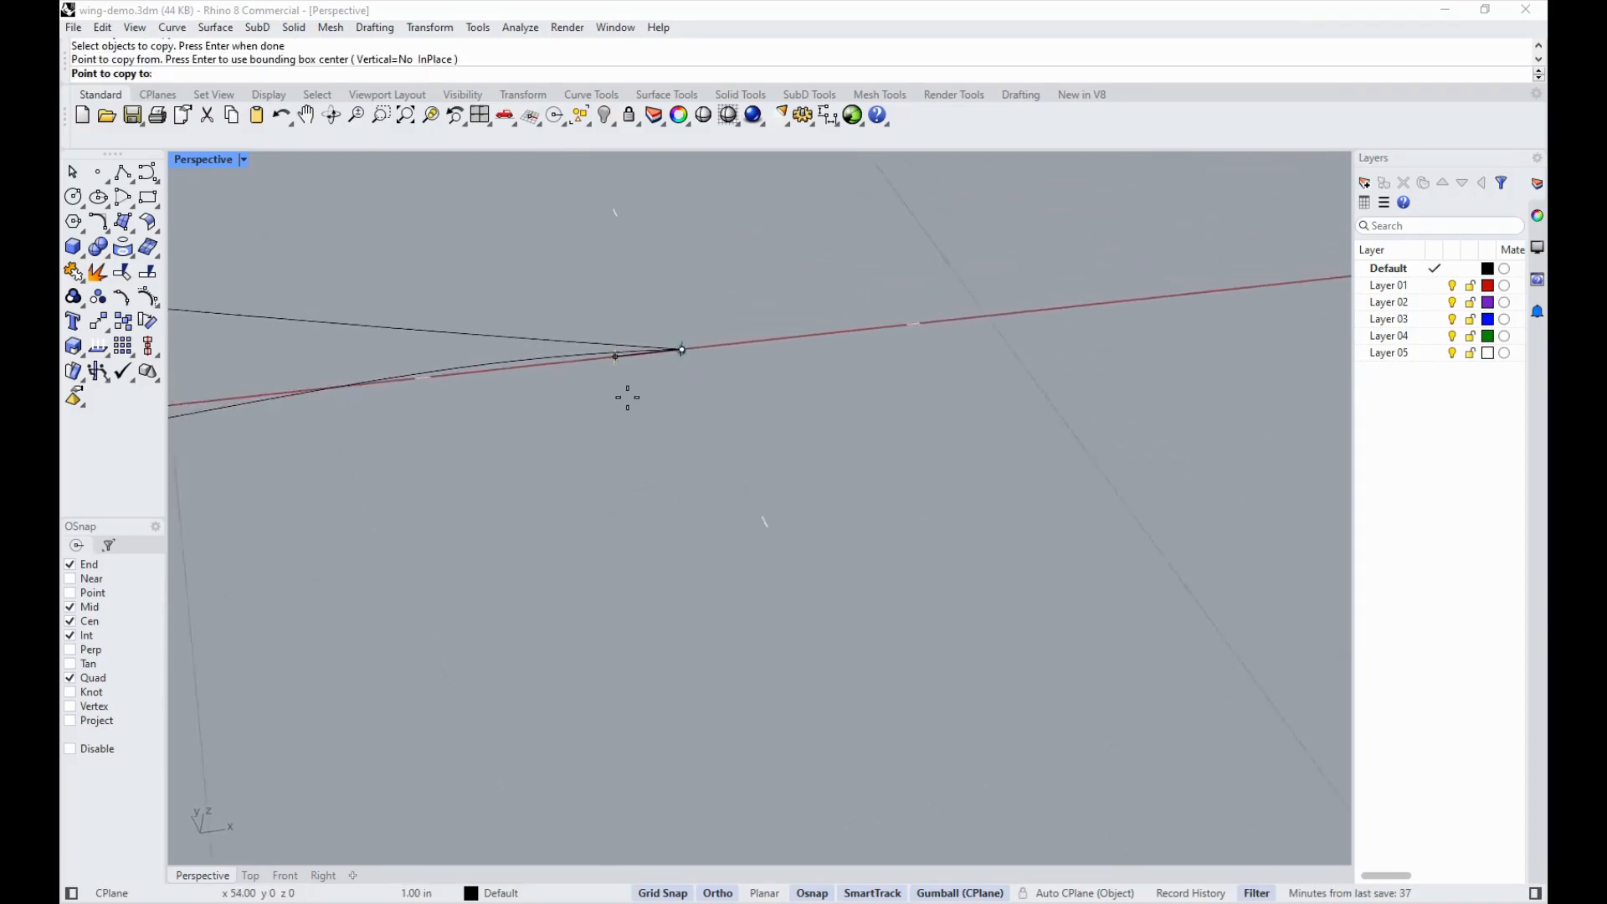
scroll(754, 413, "down", 8)
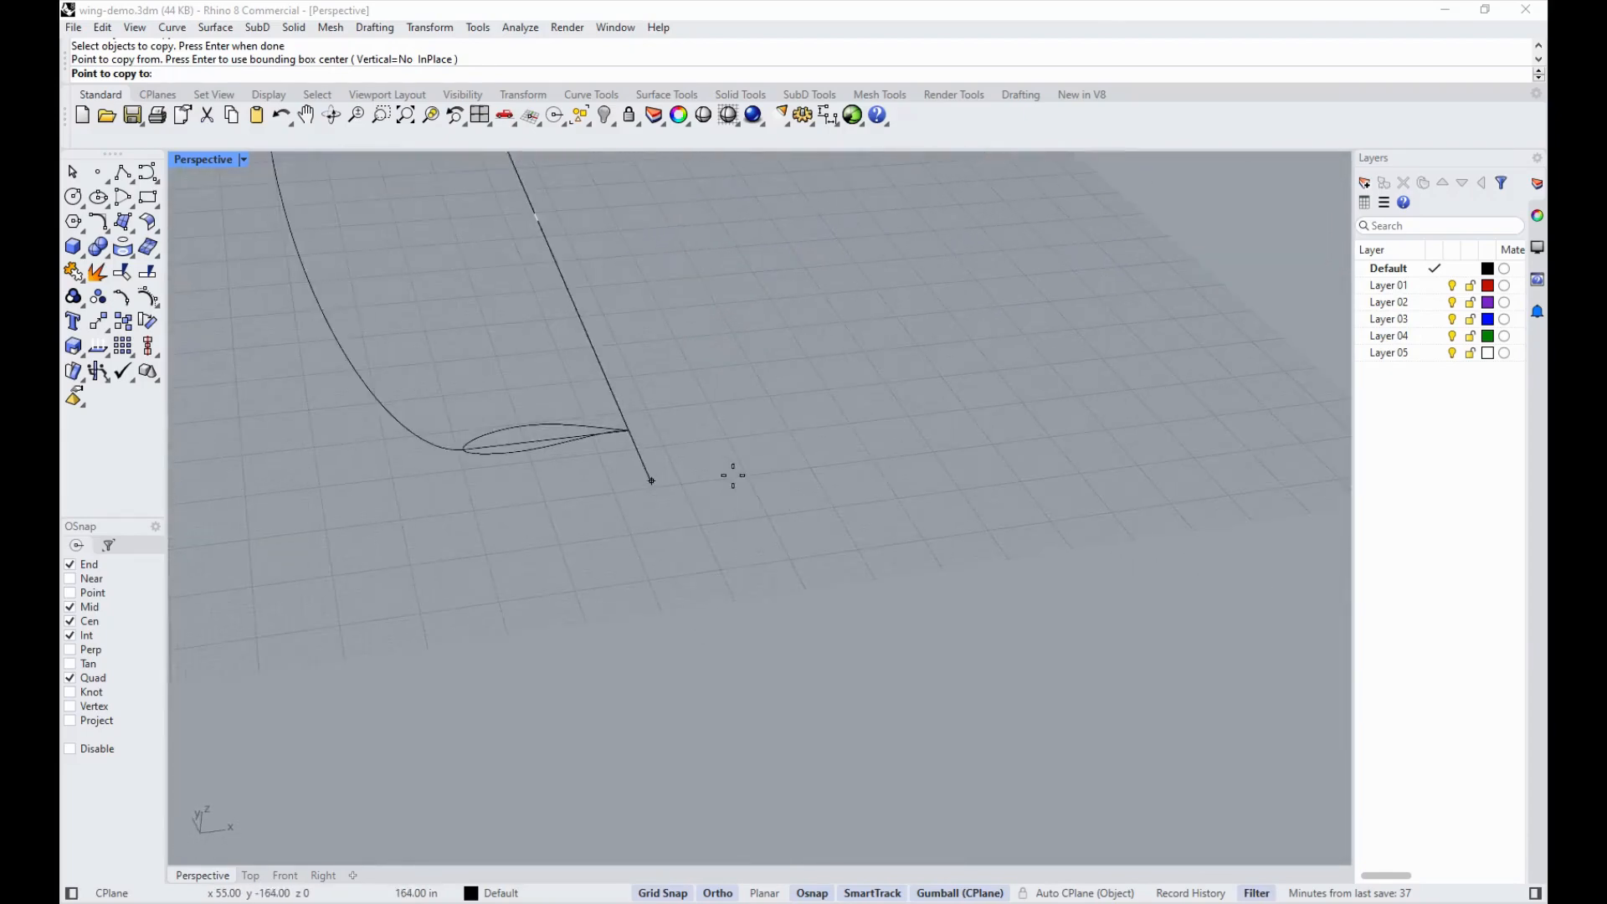
right_click_drag(733, 475, 760, 479)
scroll(711, 452, "up", 10)
scroll(466, 655, "down", 5)
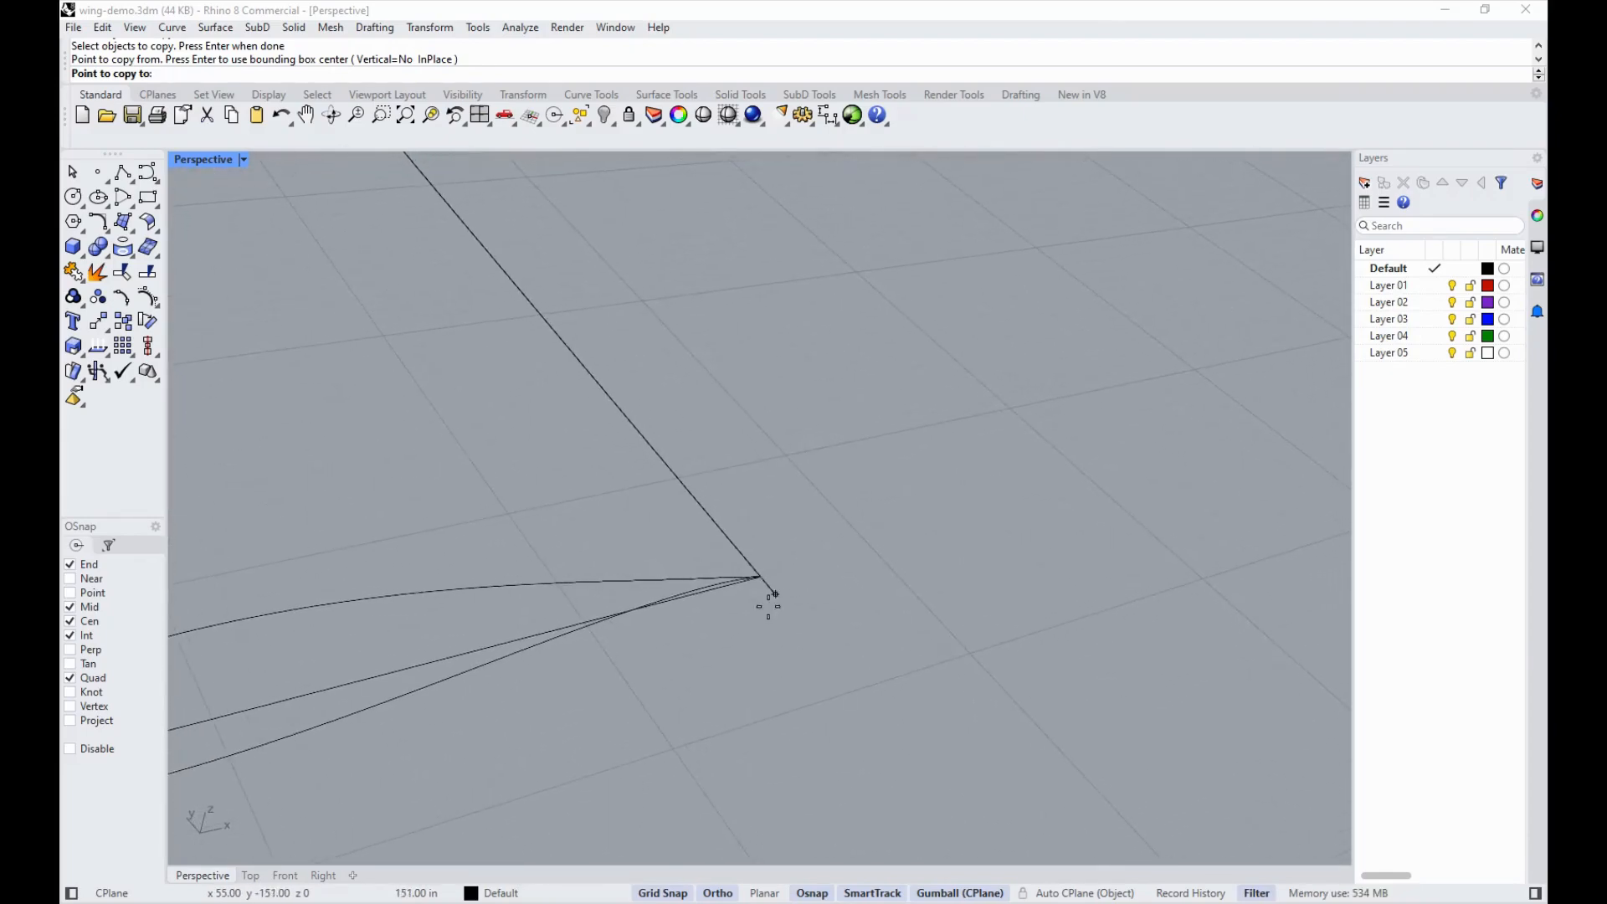
left_click(760, 577)
right_click(804, 665)
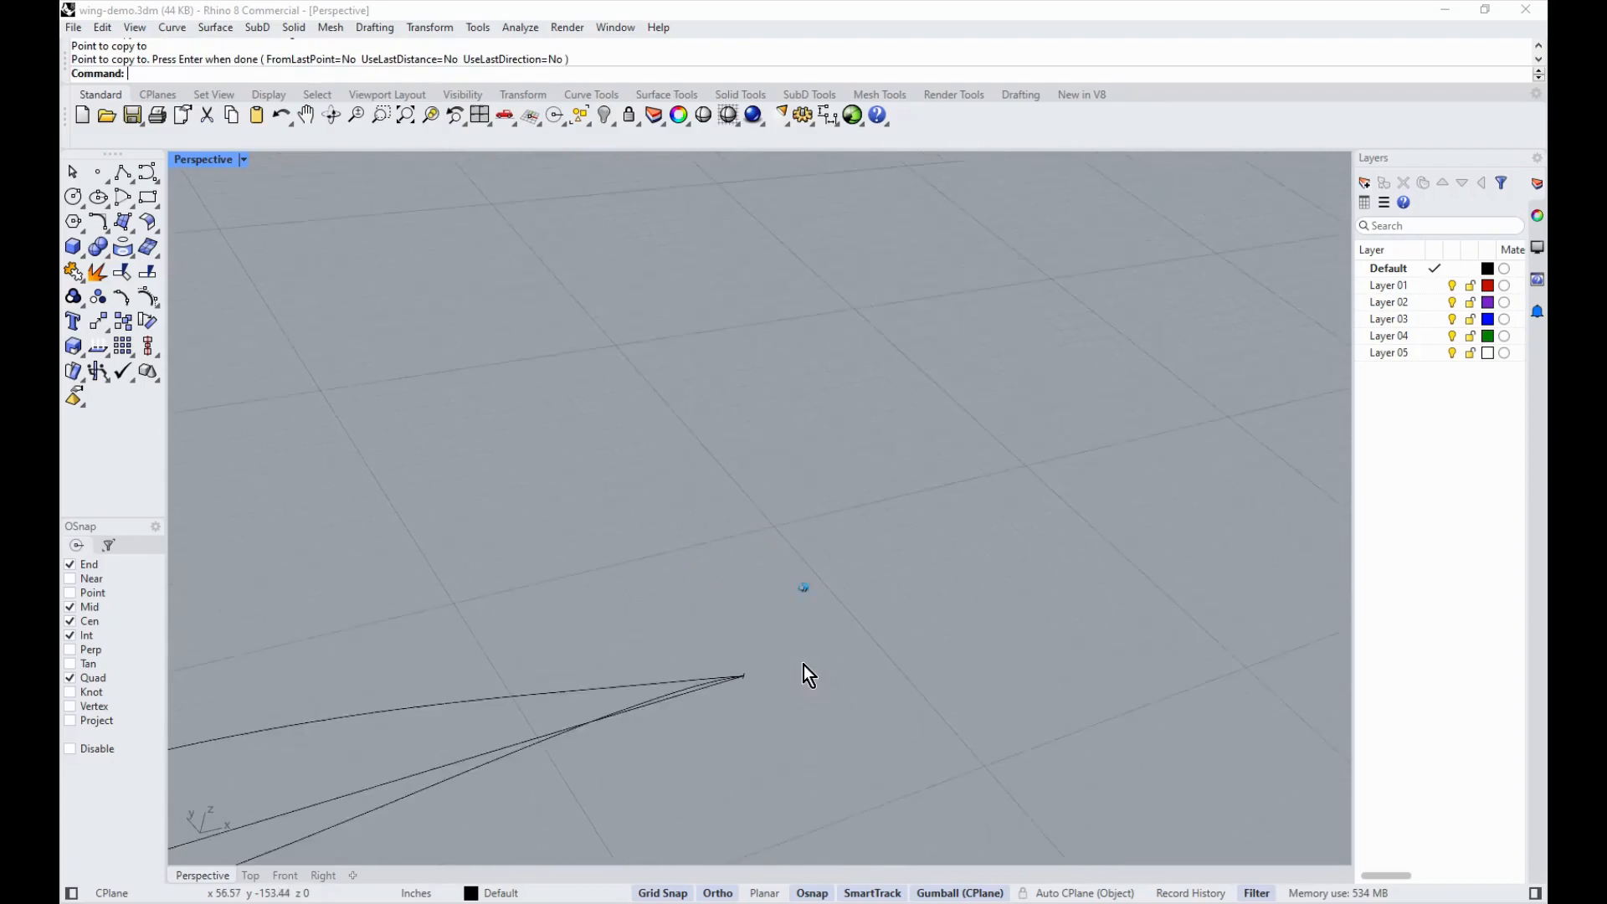
right_click_drag(804, 665, 661, 442)
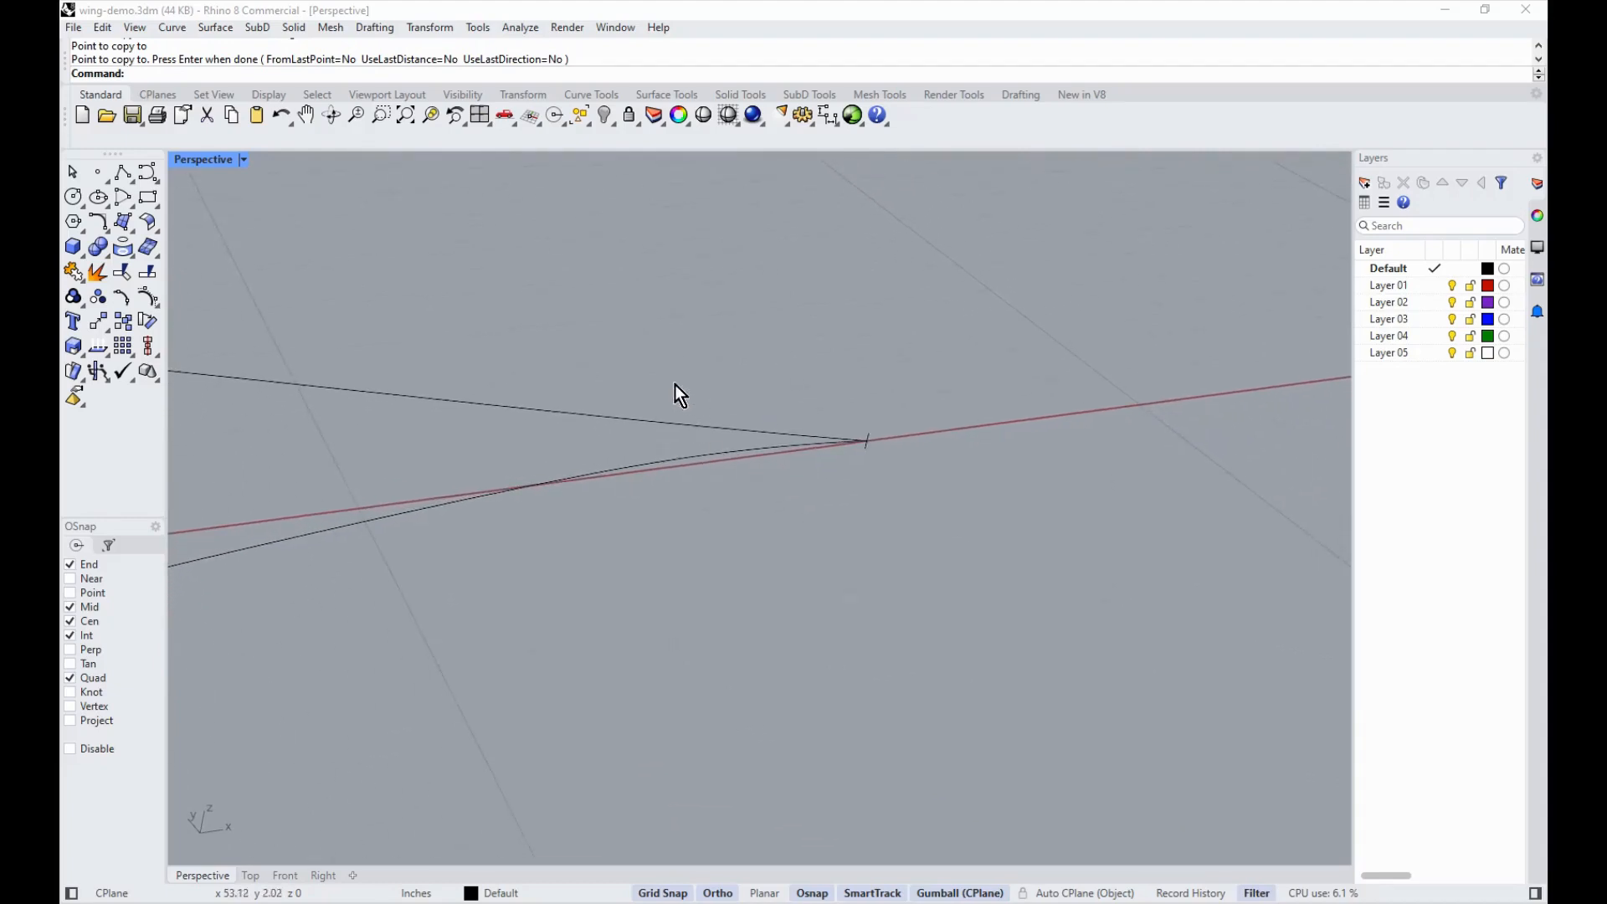
left_click(125, 172)
left_click(864, 435)
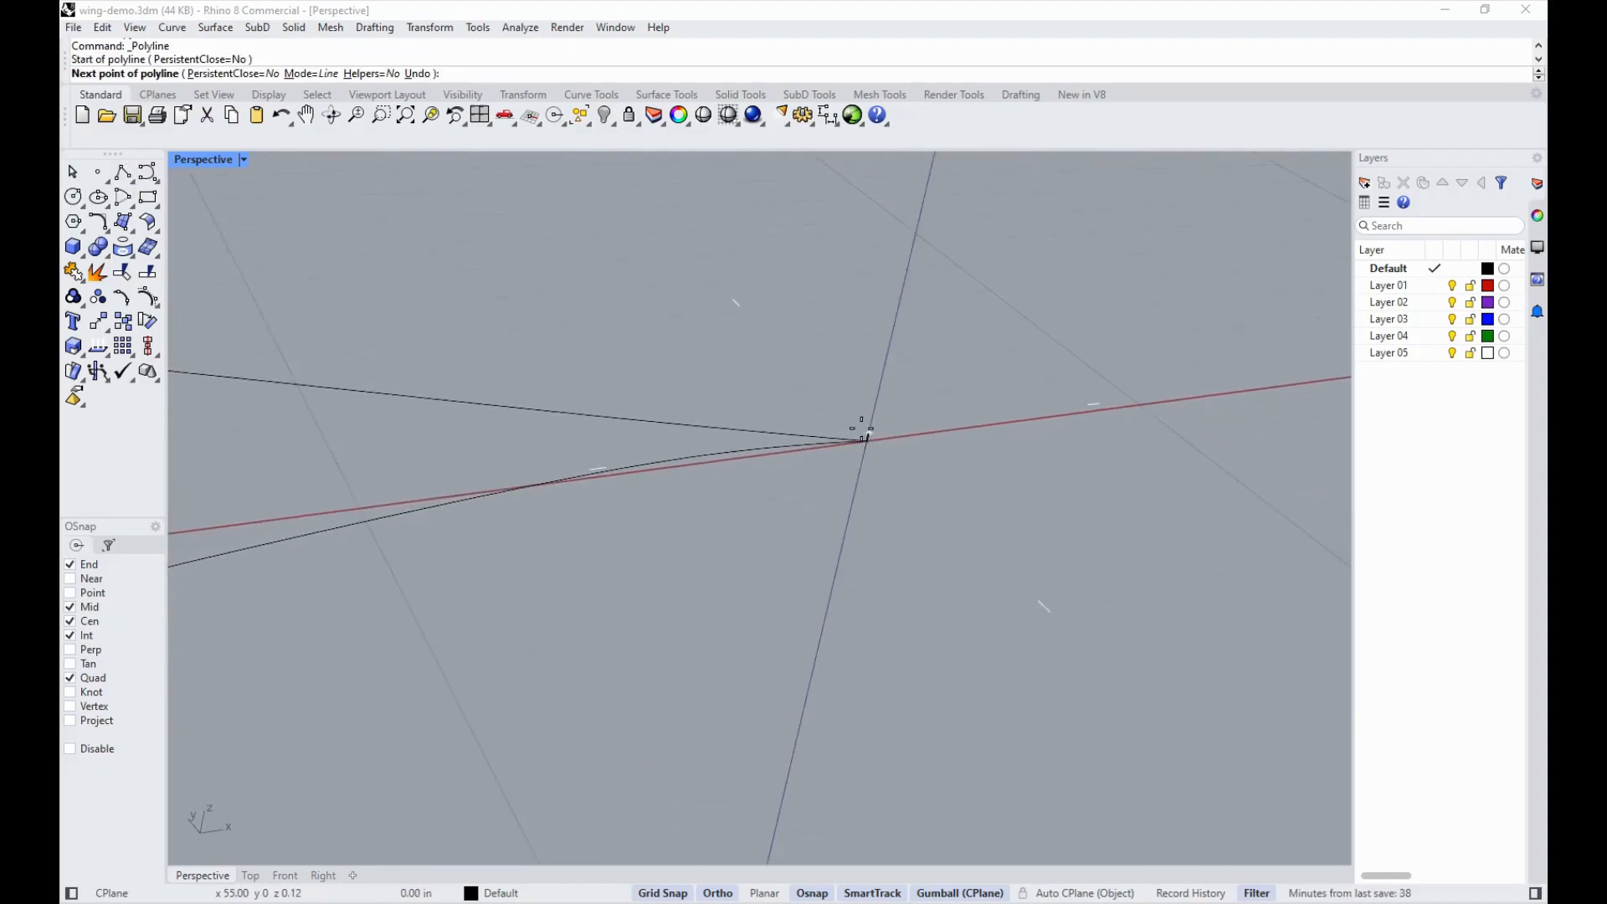
key("Return")
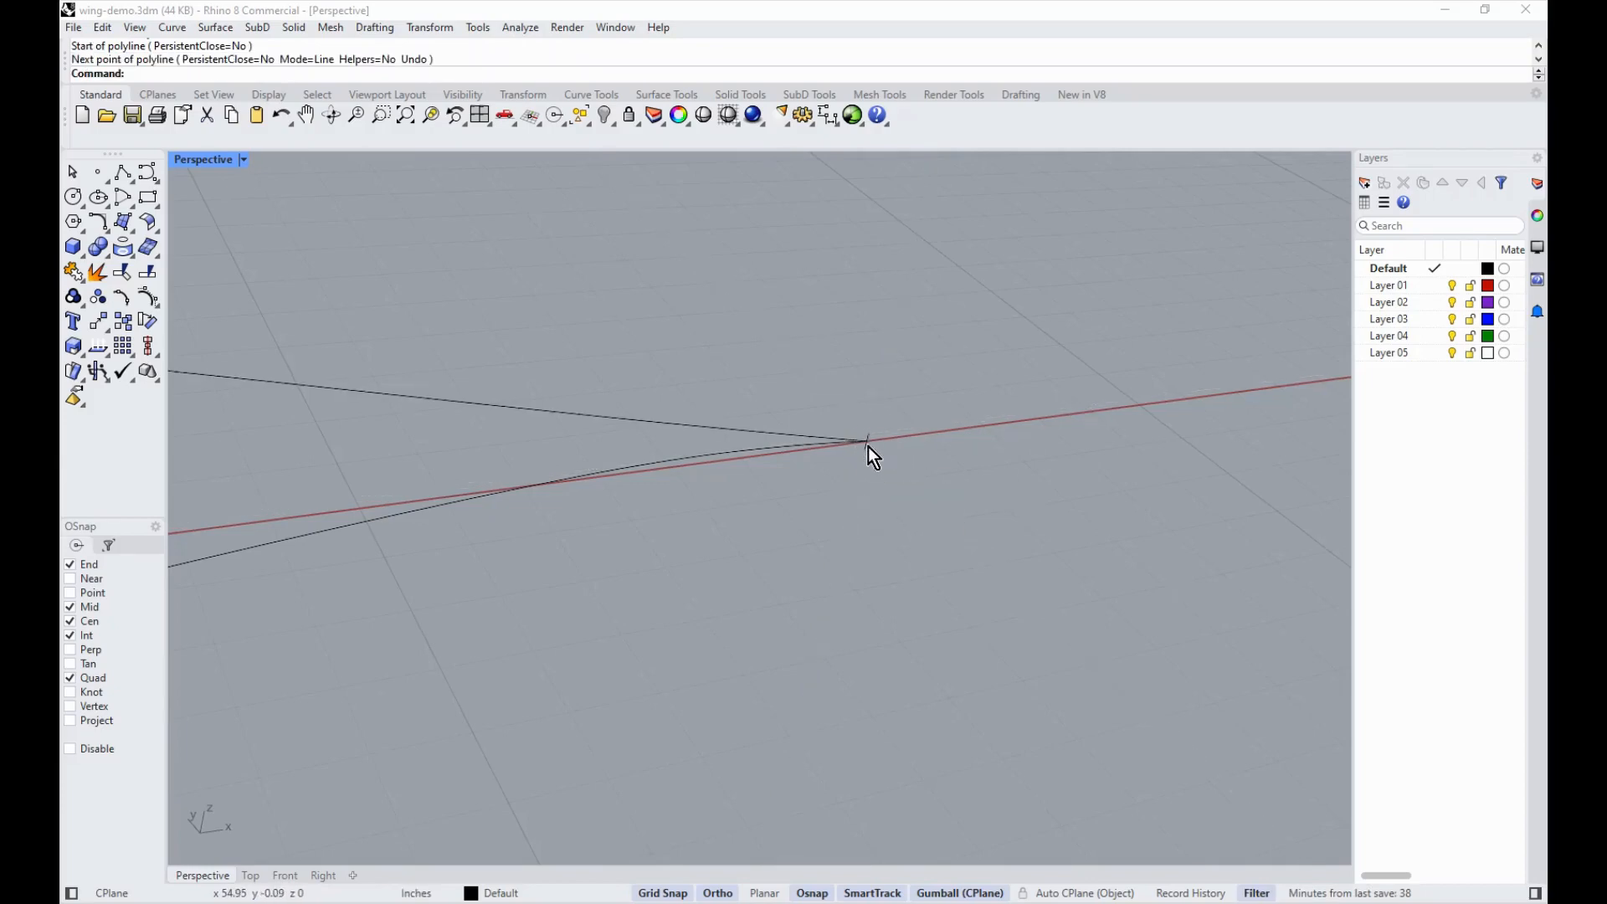
Step: Enable the Tan object snap and draw a line from the upper end of the root's vertical trailing-edge line tangent to the upper airfoil curve
left_click(120, 178)
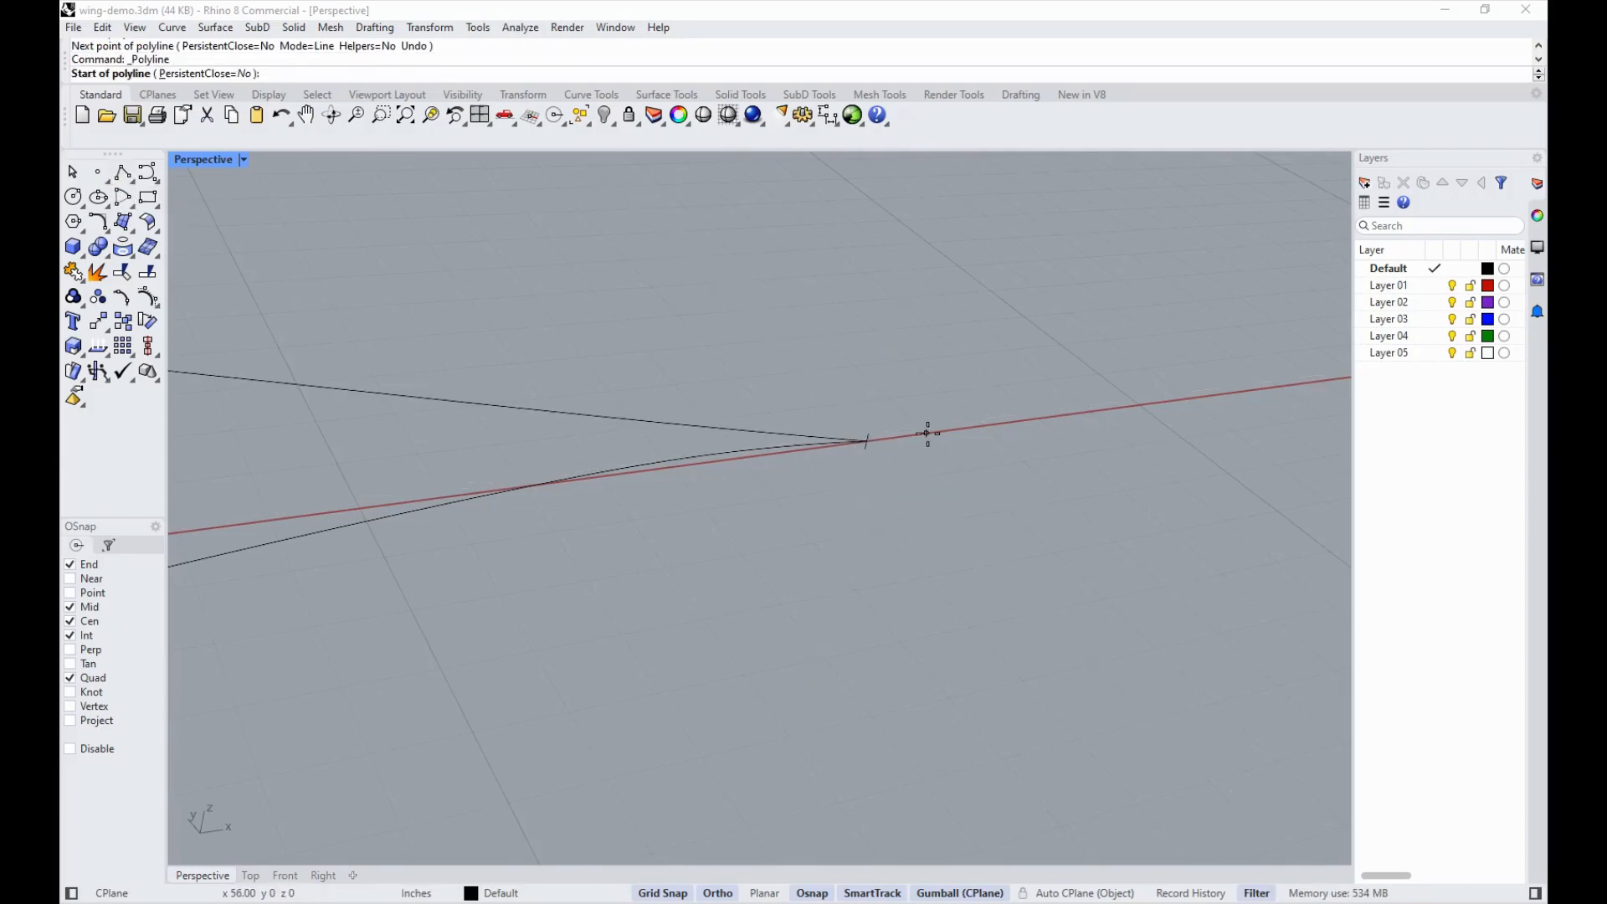
left_click(866, 434)
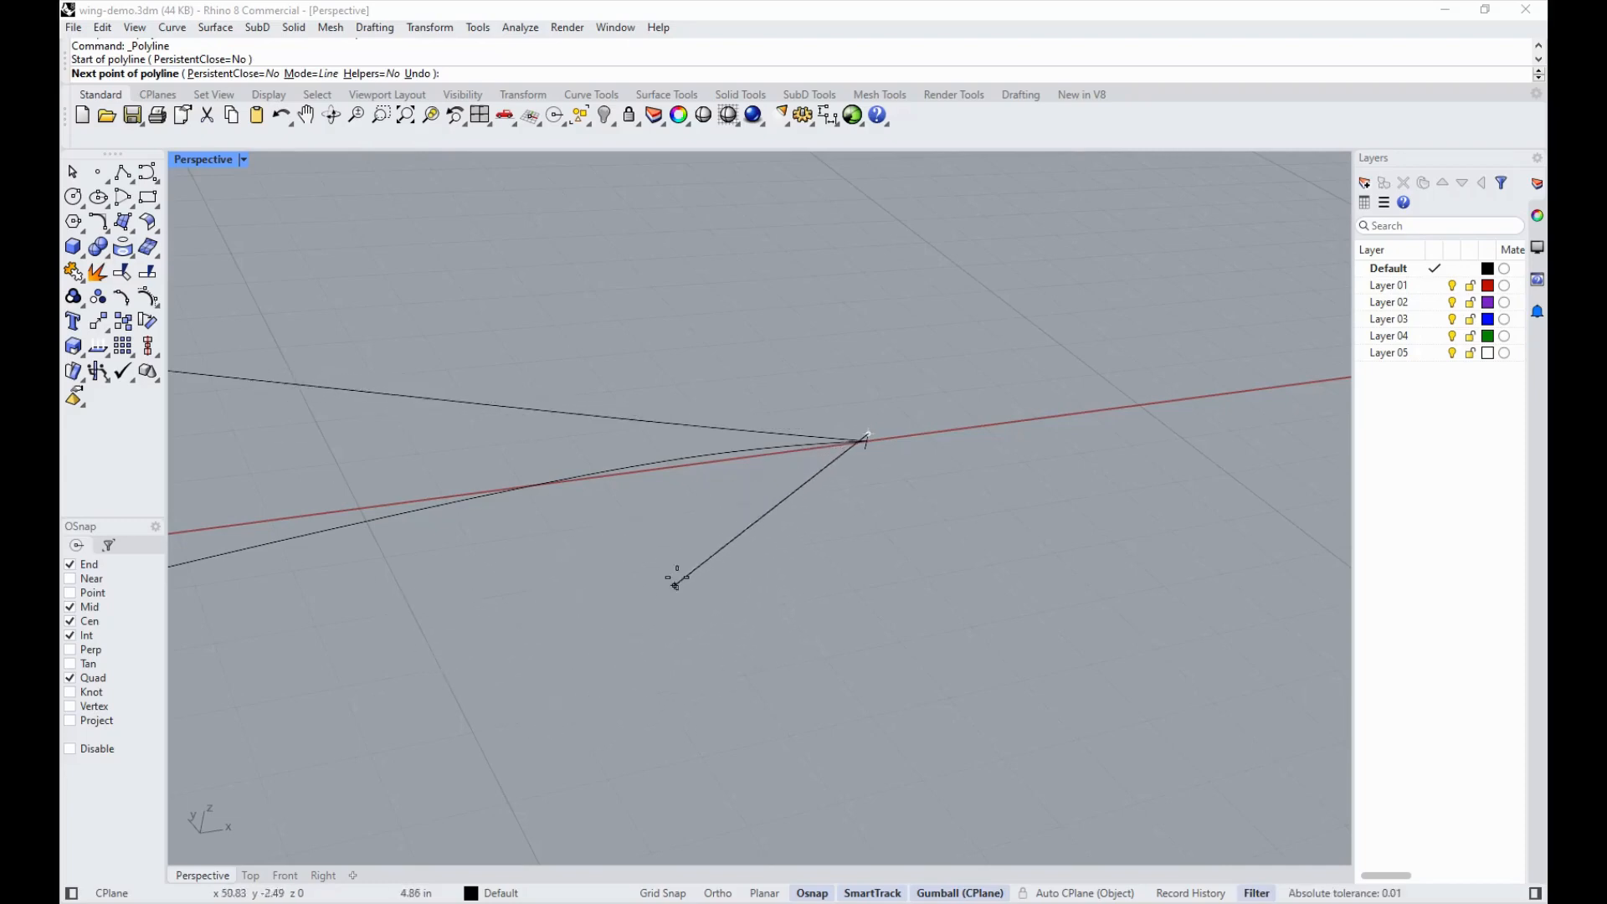
left_click(70, 663)
scroll(945, 610, "up", 3)
scroll(980, 578, "down", 3)
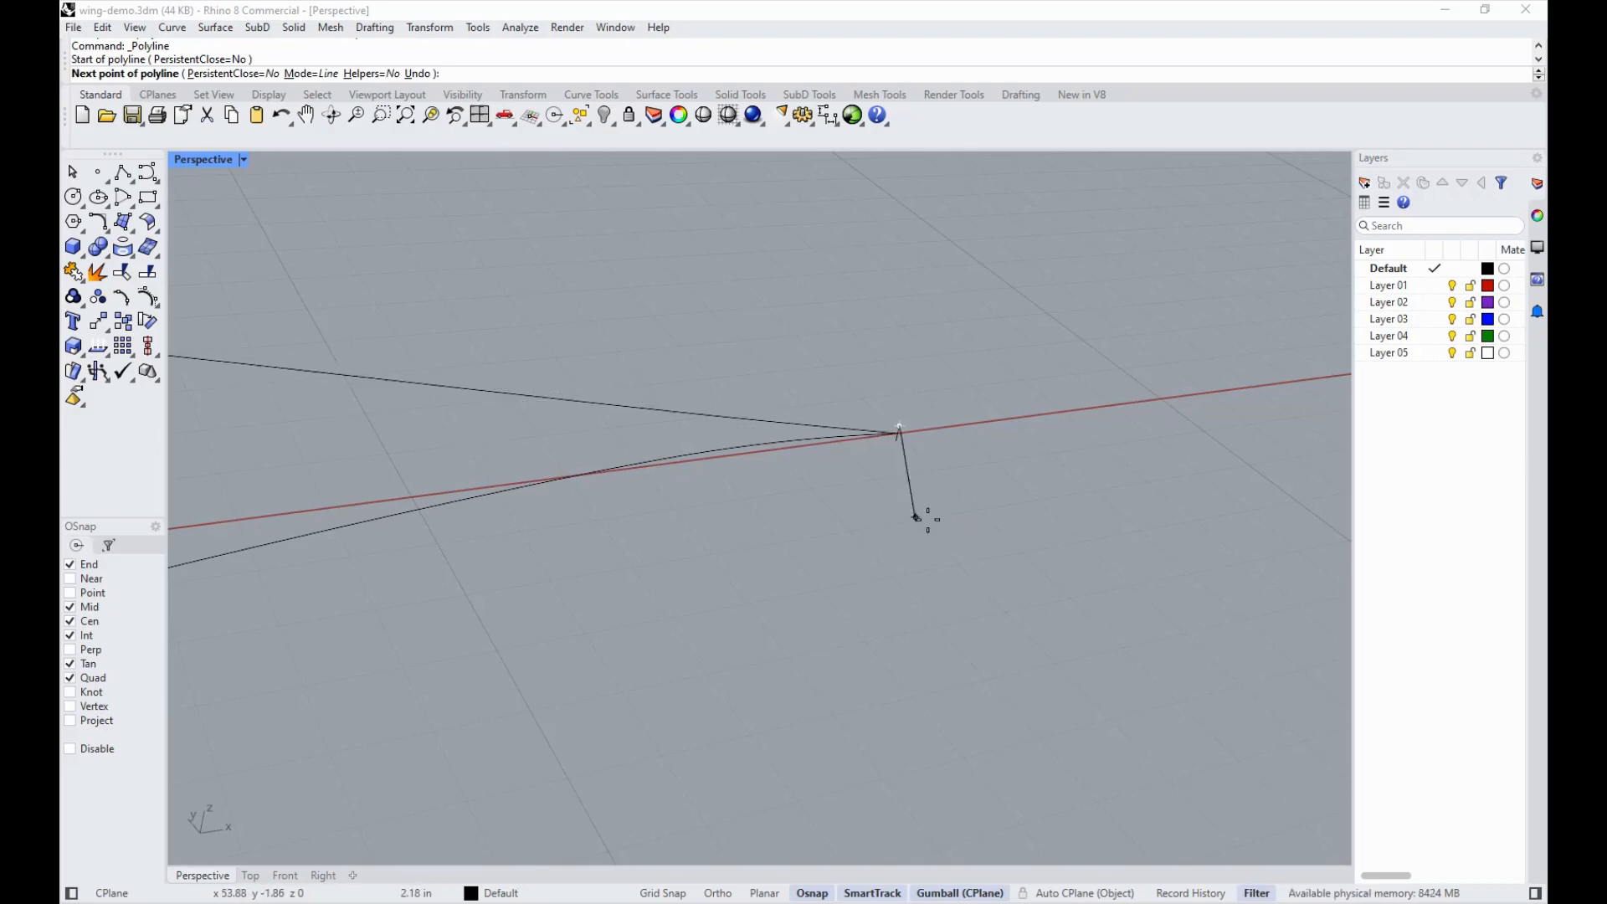
scroll(1015, 538, "up", 5)
scroll(1025, 540, "down", 10)
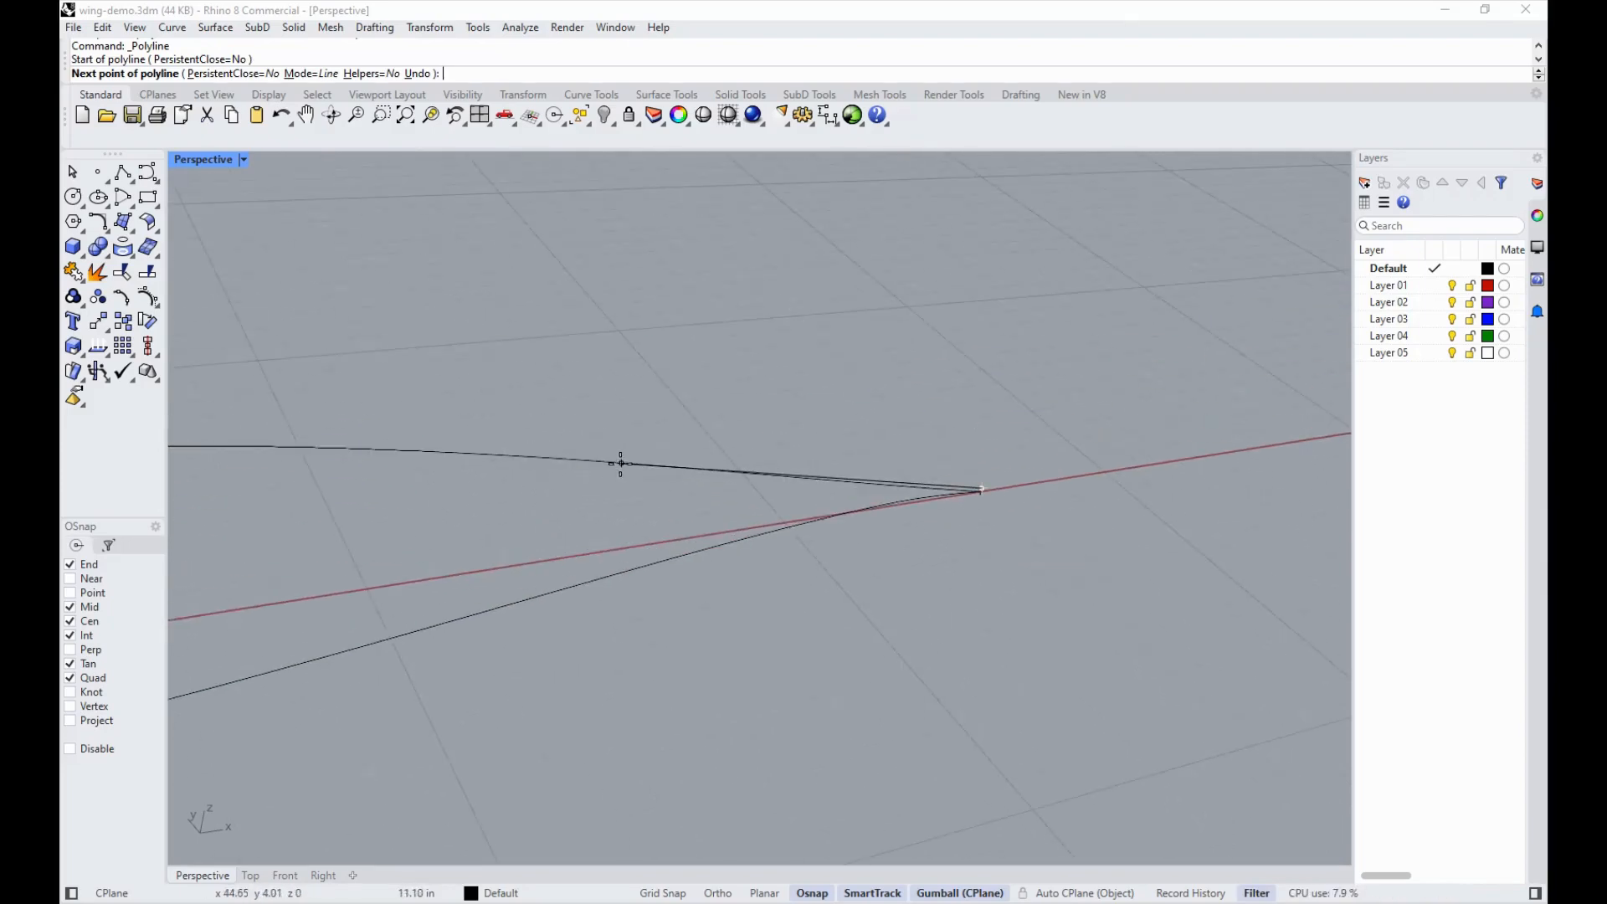
left_click(594, 460)
key("Return")
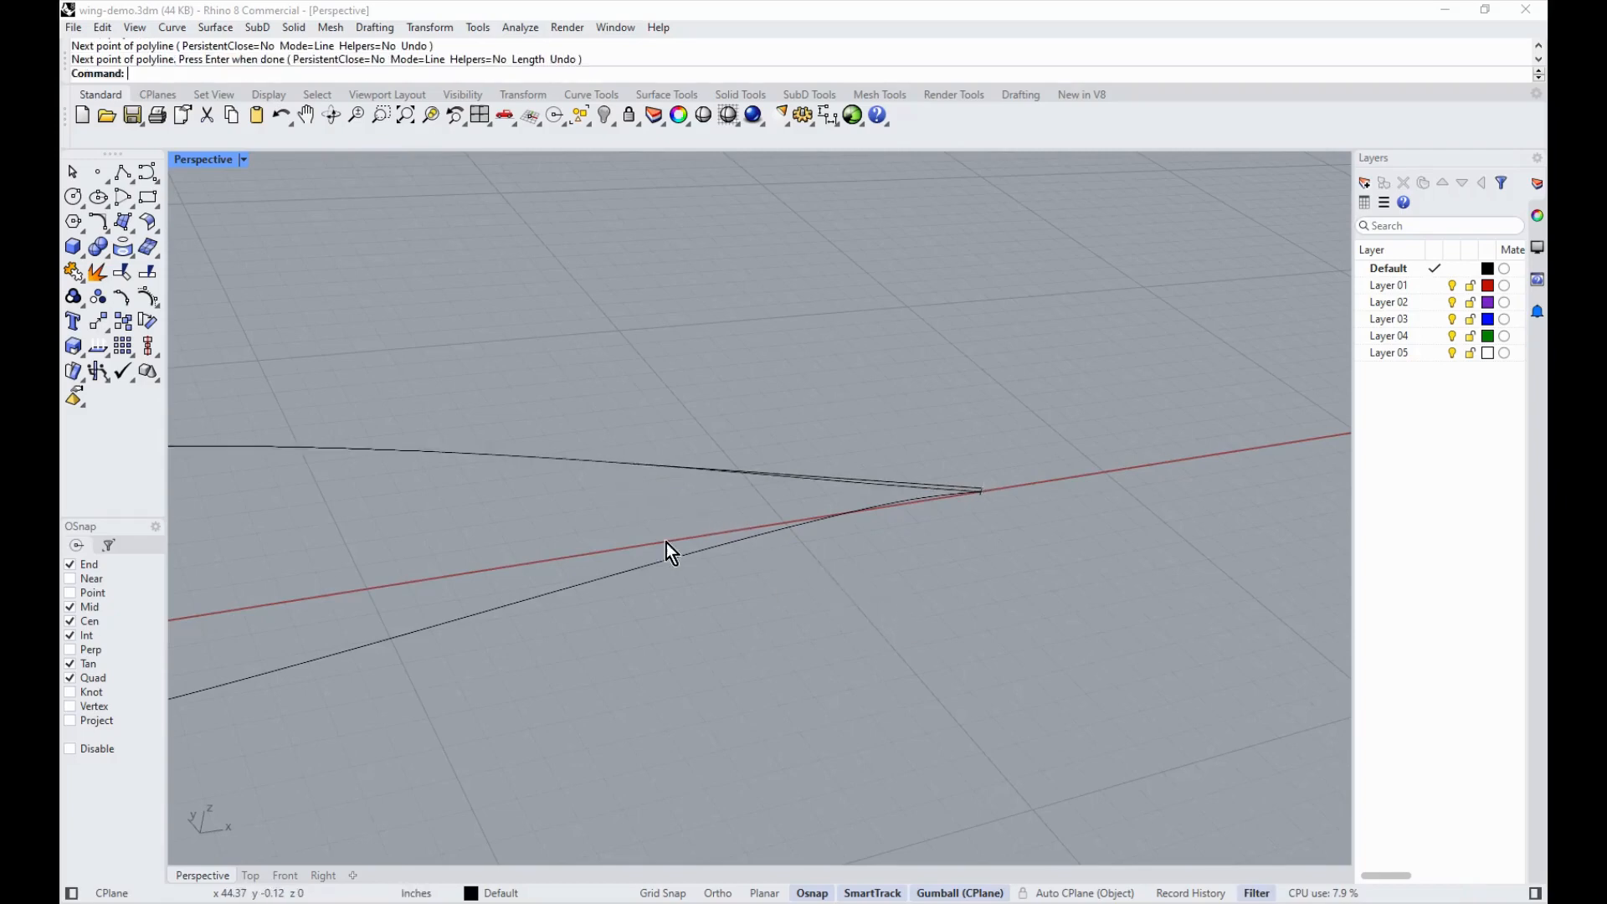
Step: Draw a line from the upper end of the tip's vertical trailing-edge line tangent to the tip airfoil's upper curve
right_click_drag(957, 491, 540, 406)
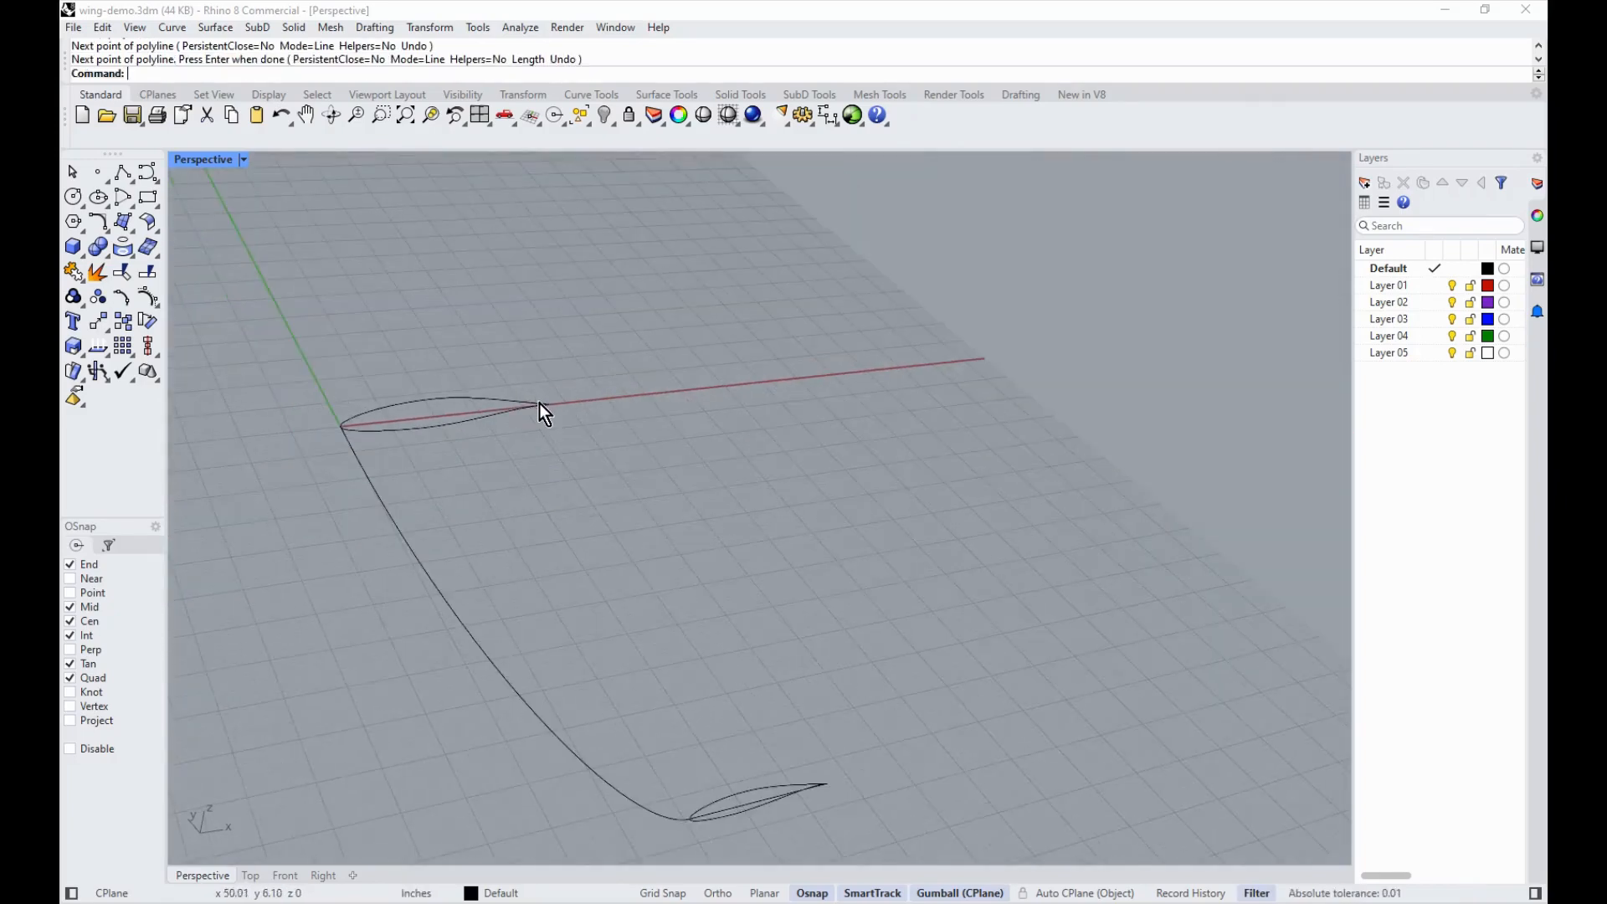
right_click_drag(737, 765, 814, 598)
right_click_drag(829, 529, 837, 486)
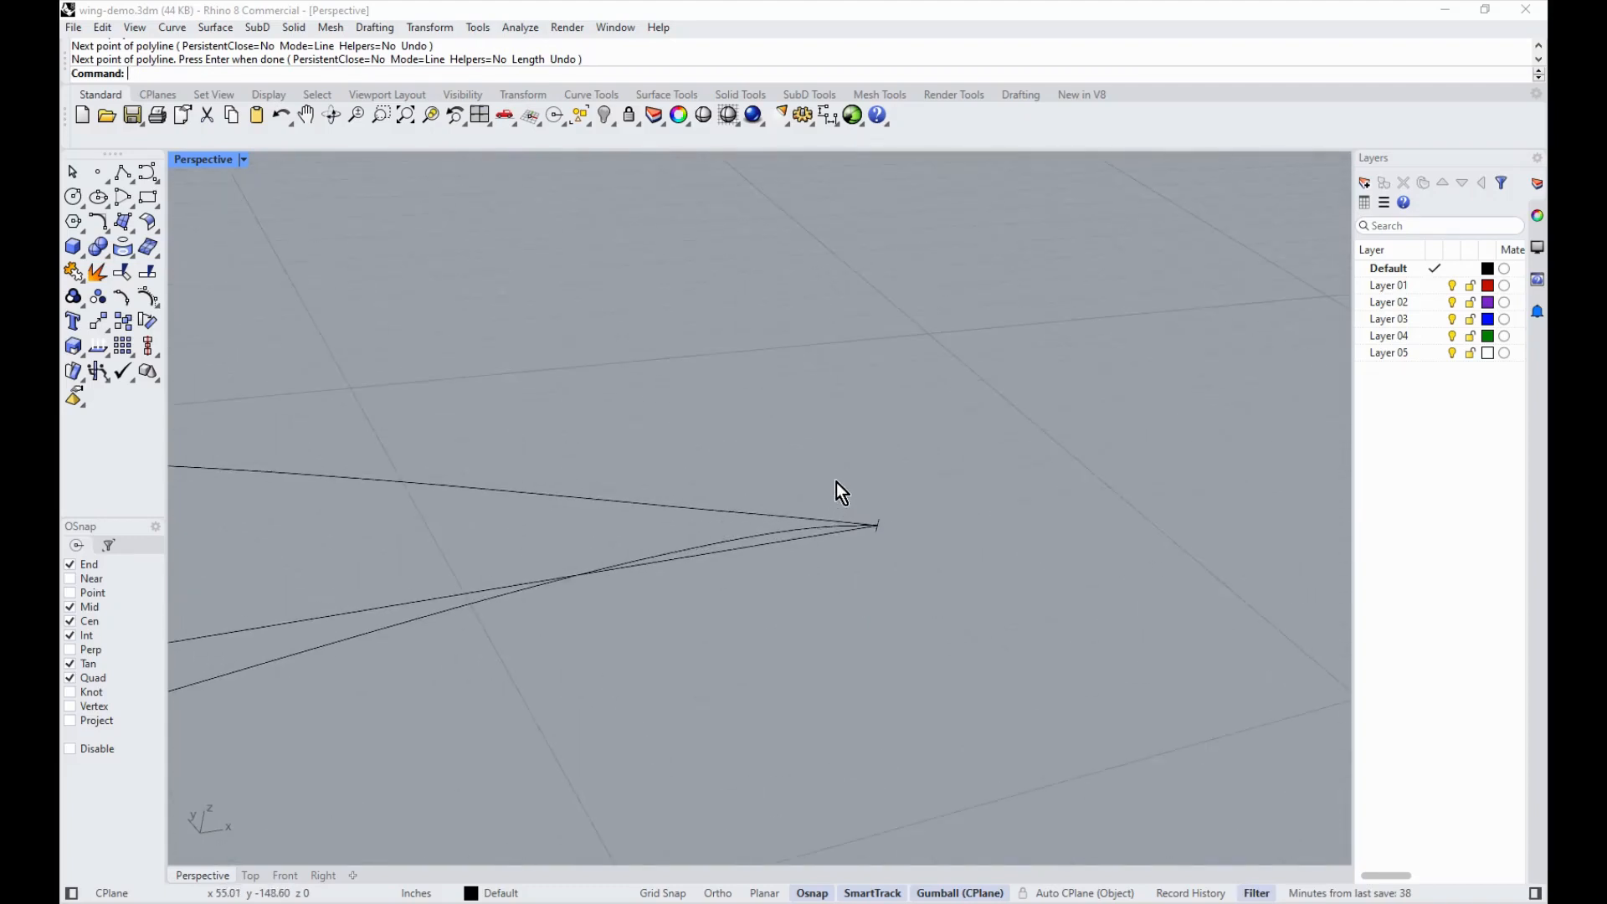
right_click(890, 517)
left_click(890, 518)
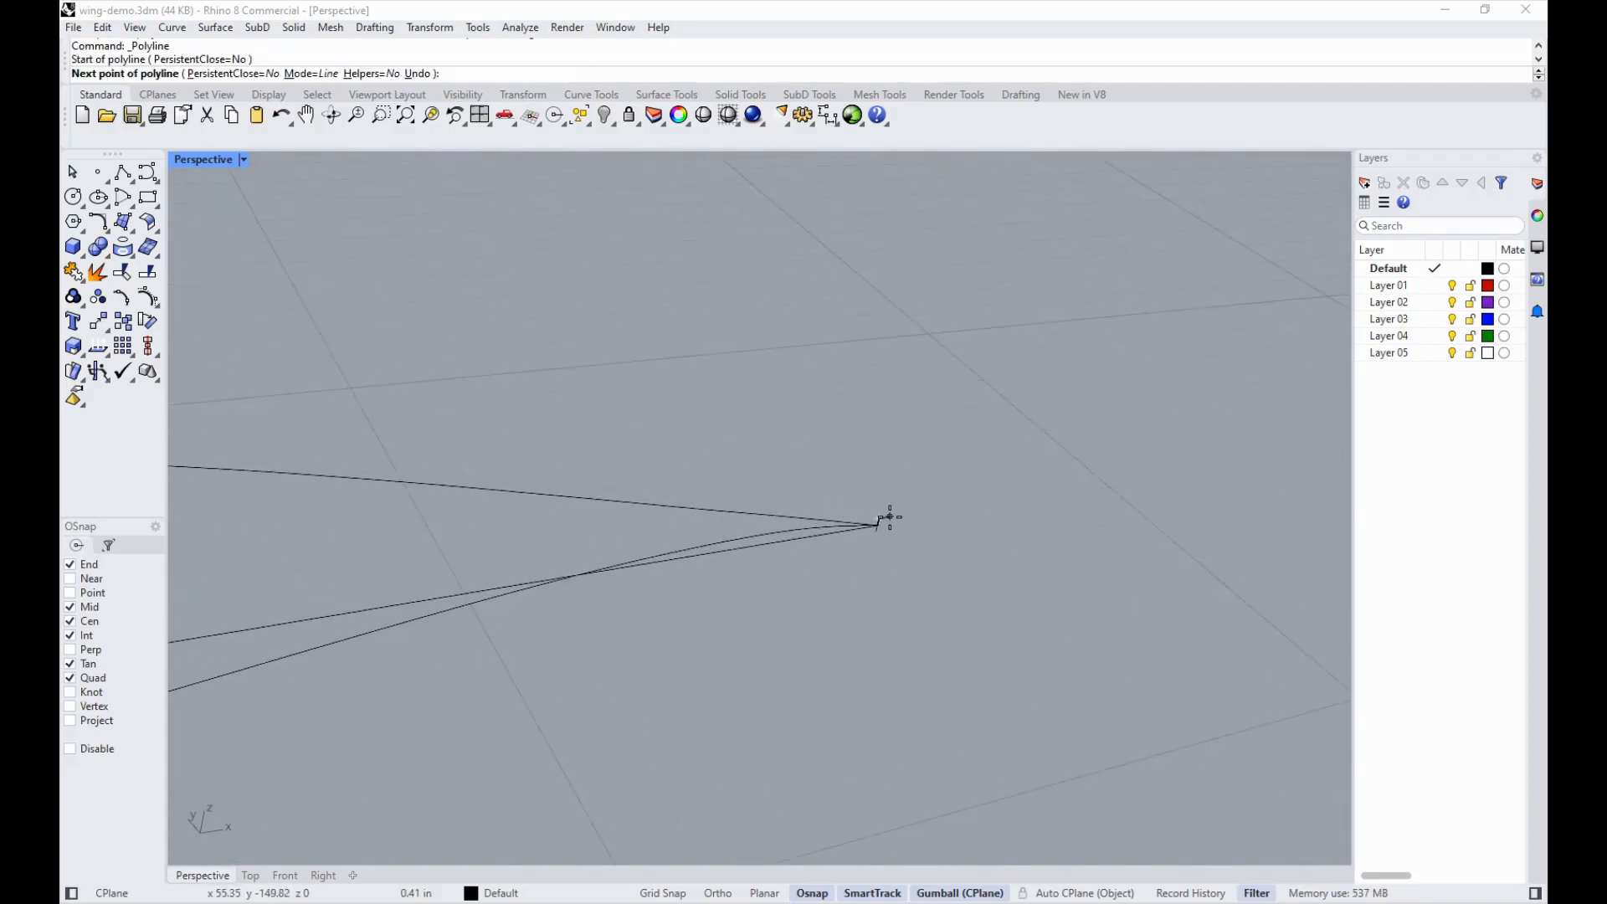
left_click(375, 476)
right_click(901, 567)
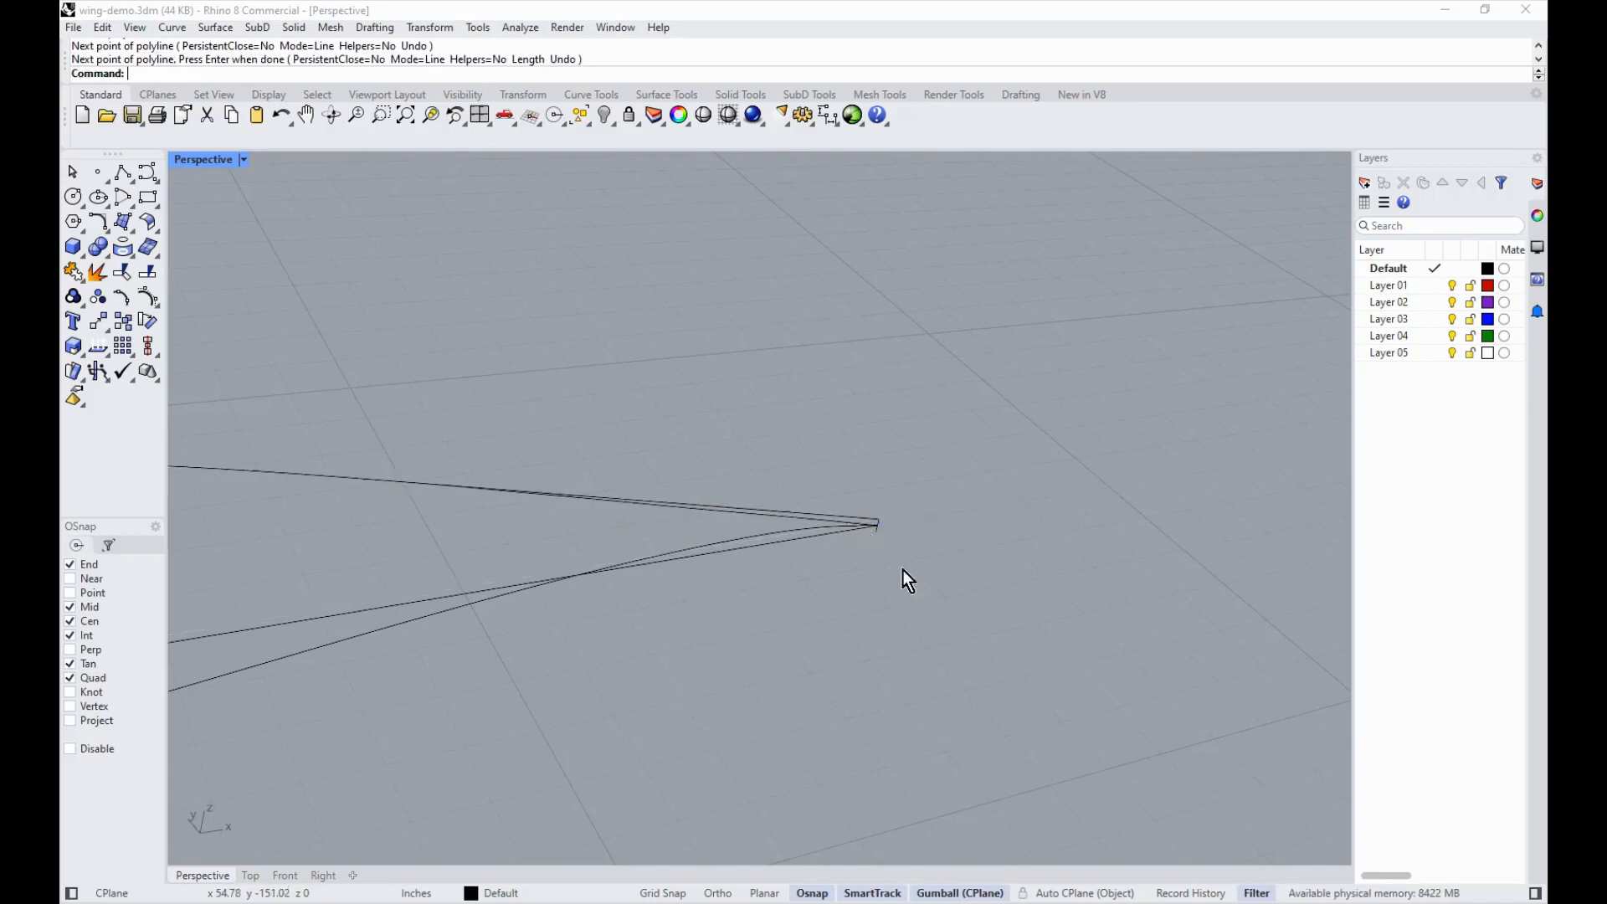
Step: Trim the root airfoil's upper curve behind the tangent line, using that line as the cutting object, and select the remaining curve
scroll(901, 614, "down", 20)
scroll(620, 301, "up", 8)
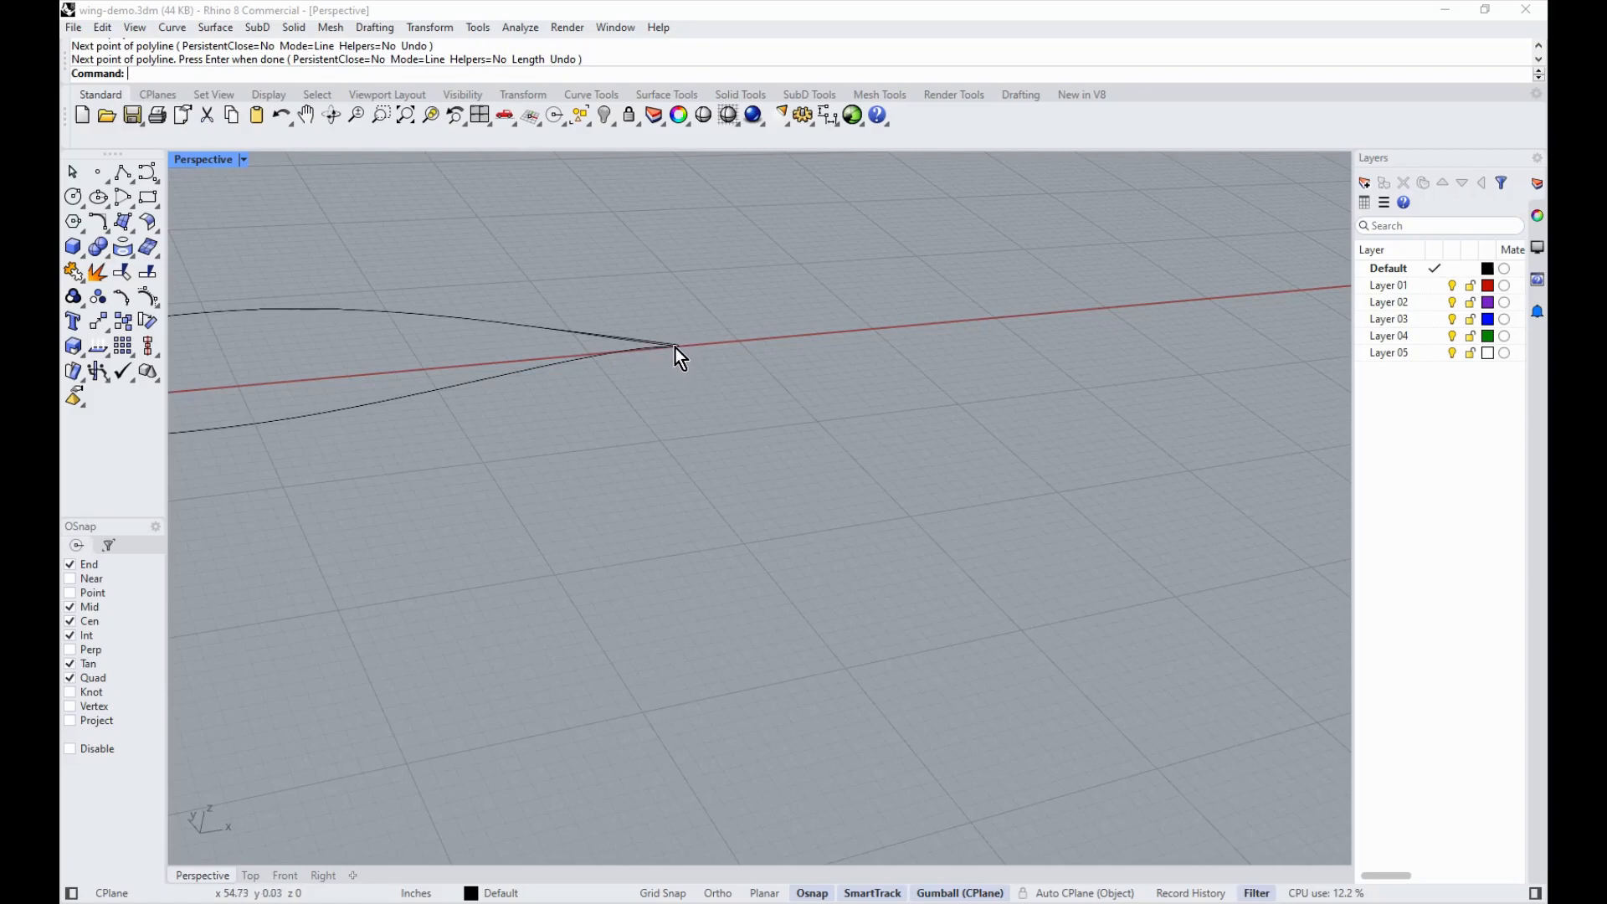
scroll(610, 391, "up", 5)
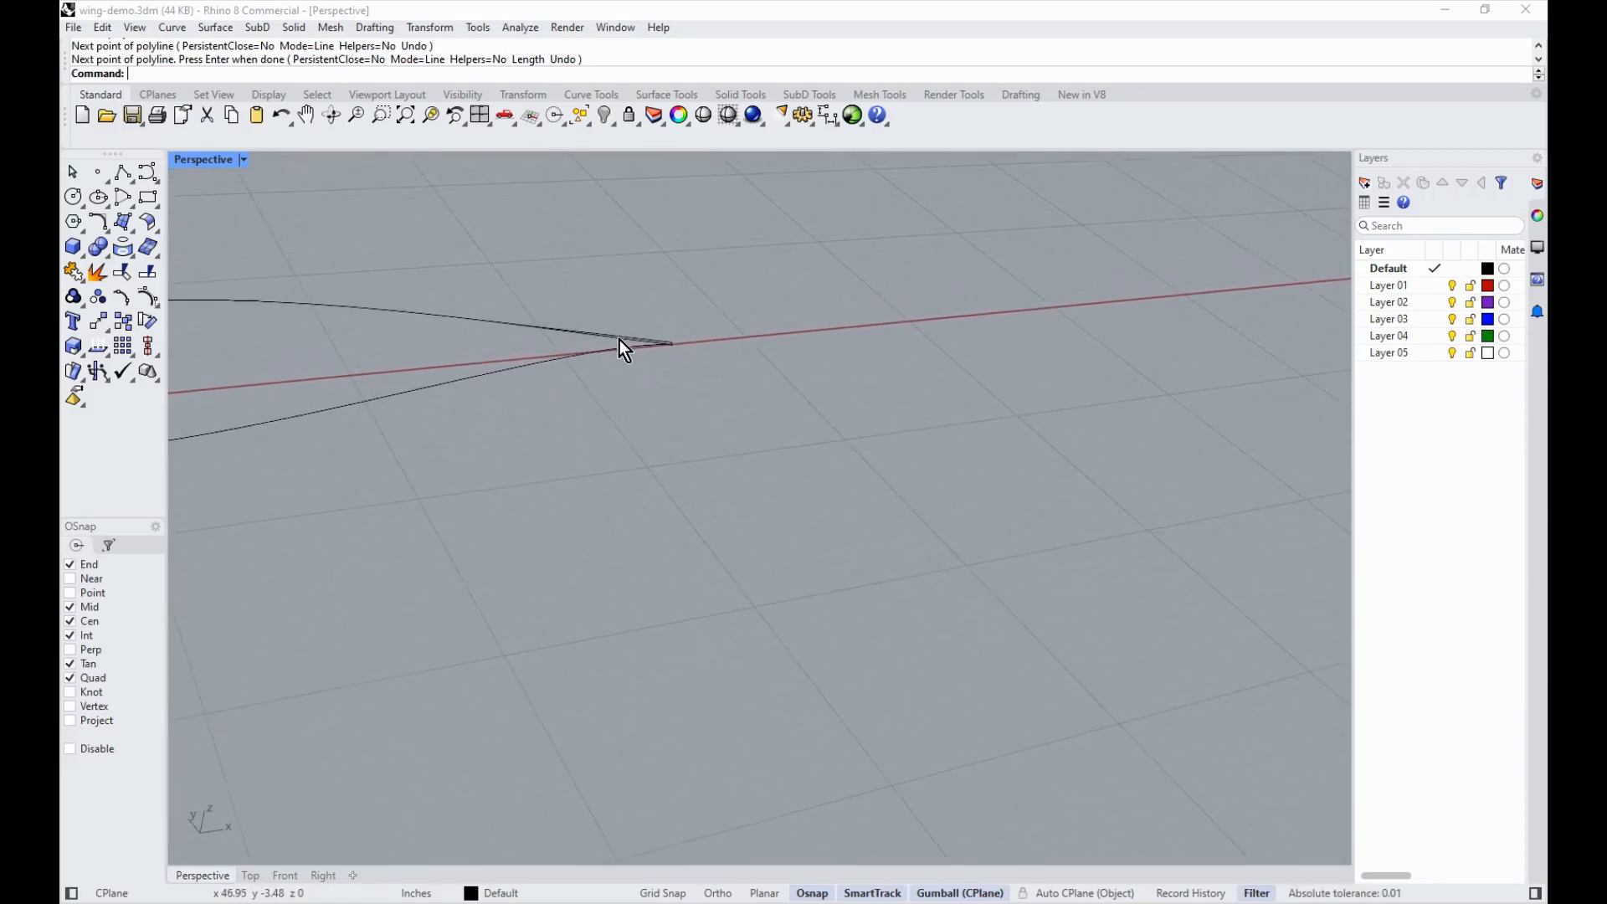
right_click_drag(613, 348, 722, 485)
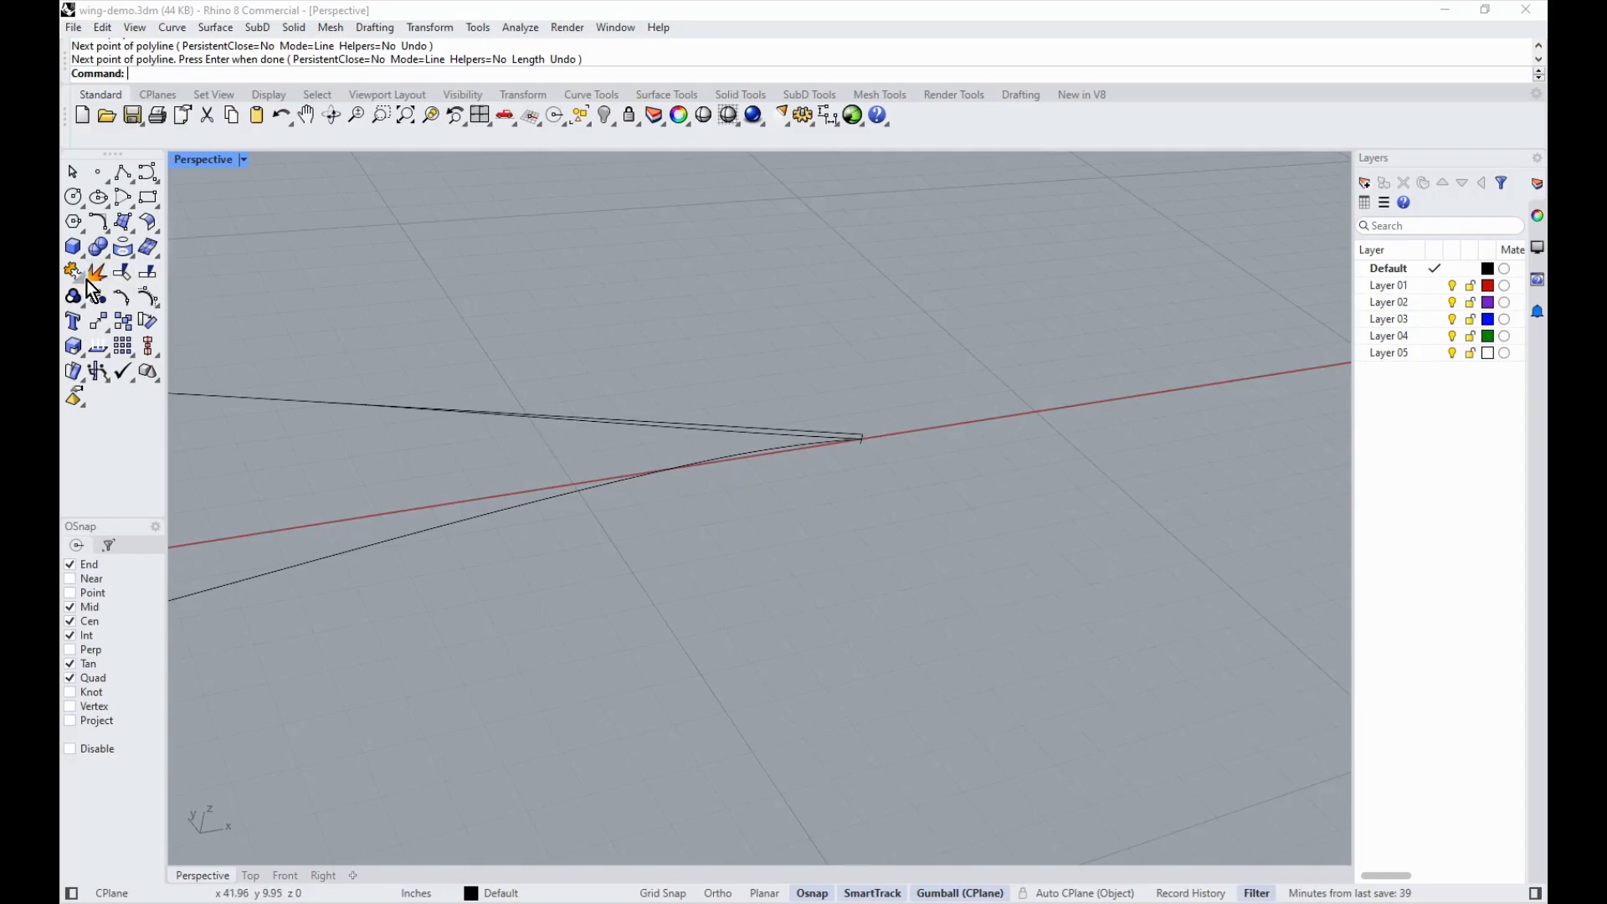
left_click(128, 277)
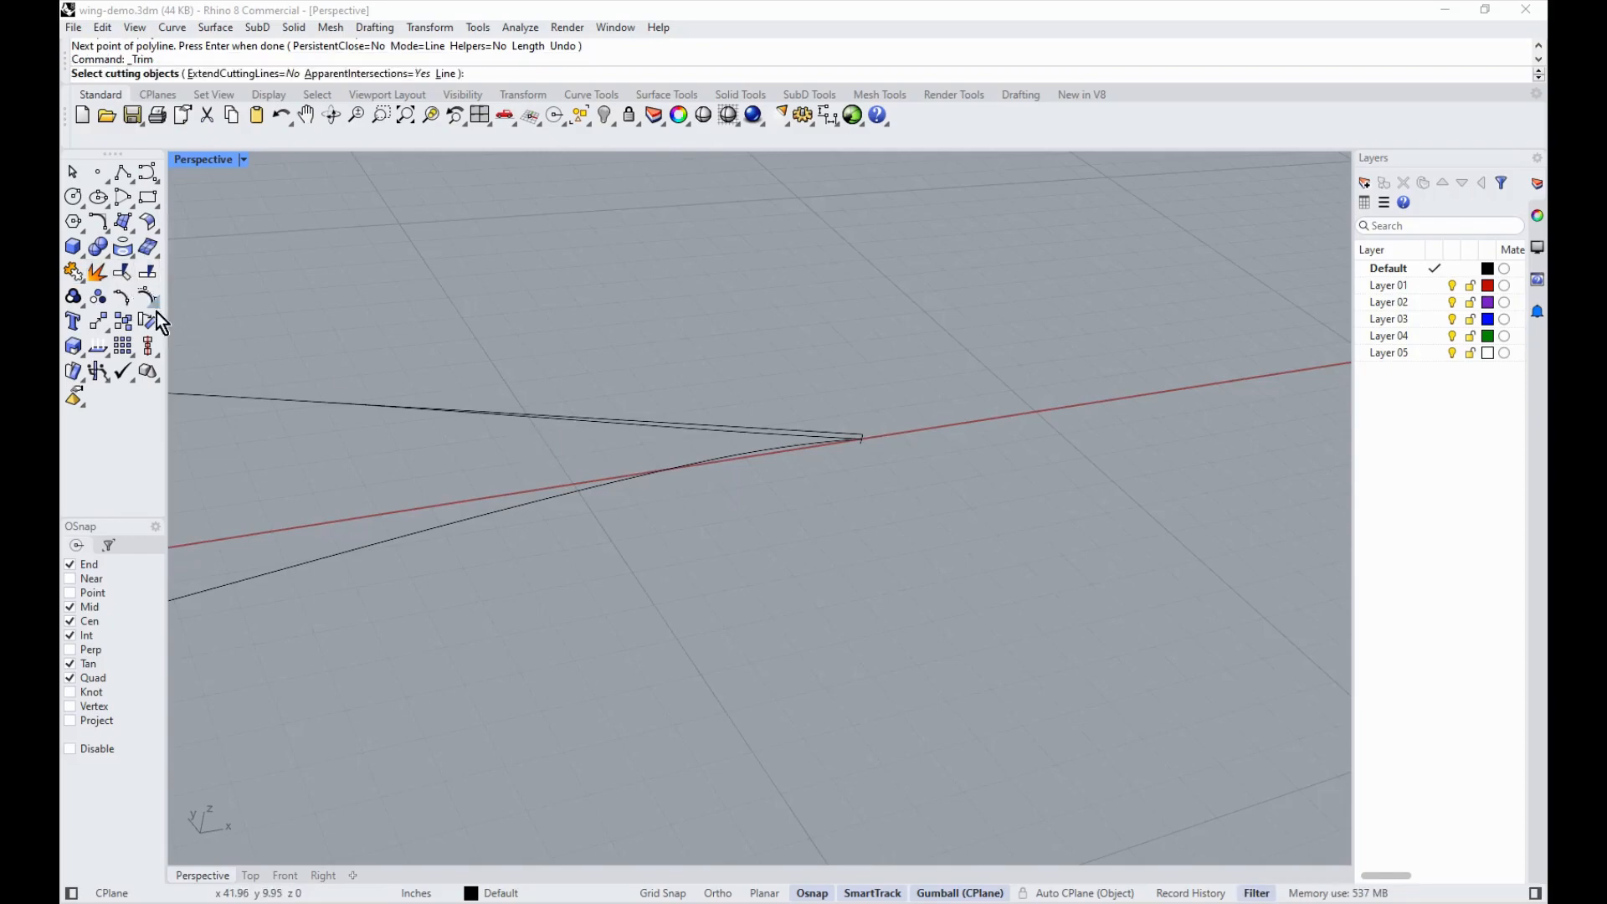
left_click(704, 431)
key("Return")
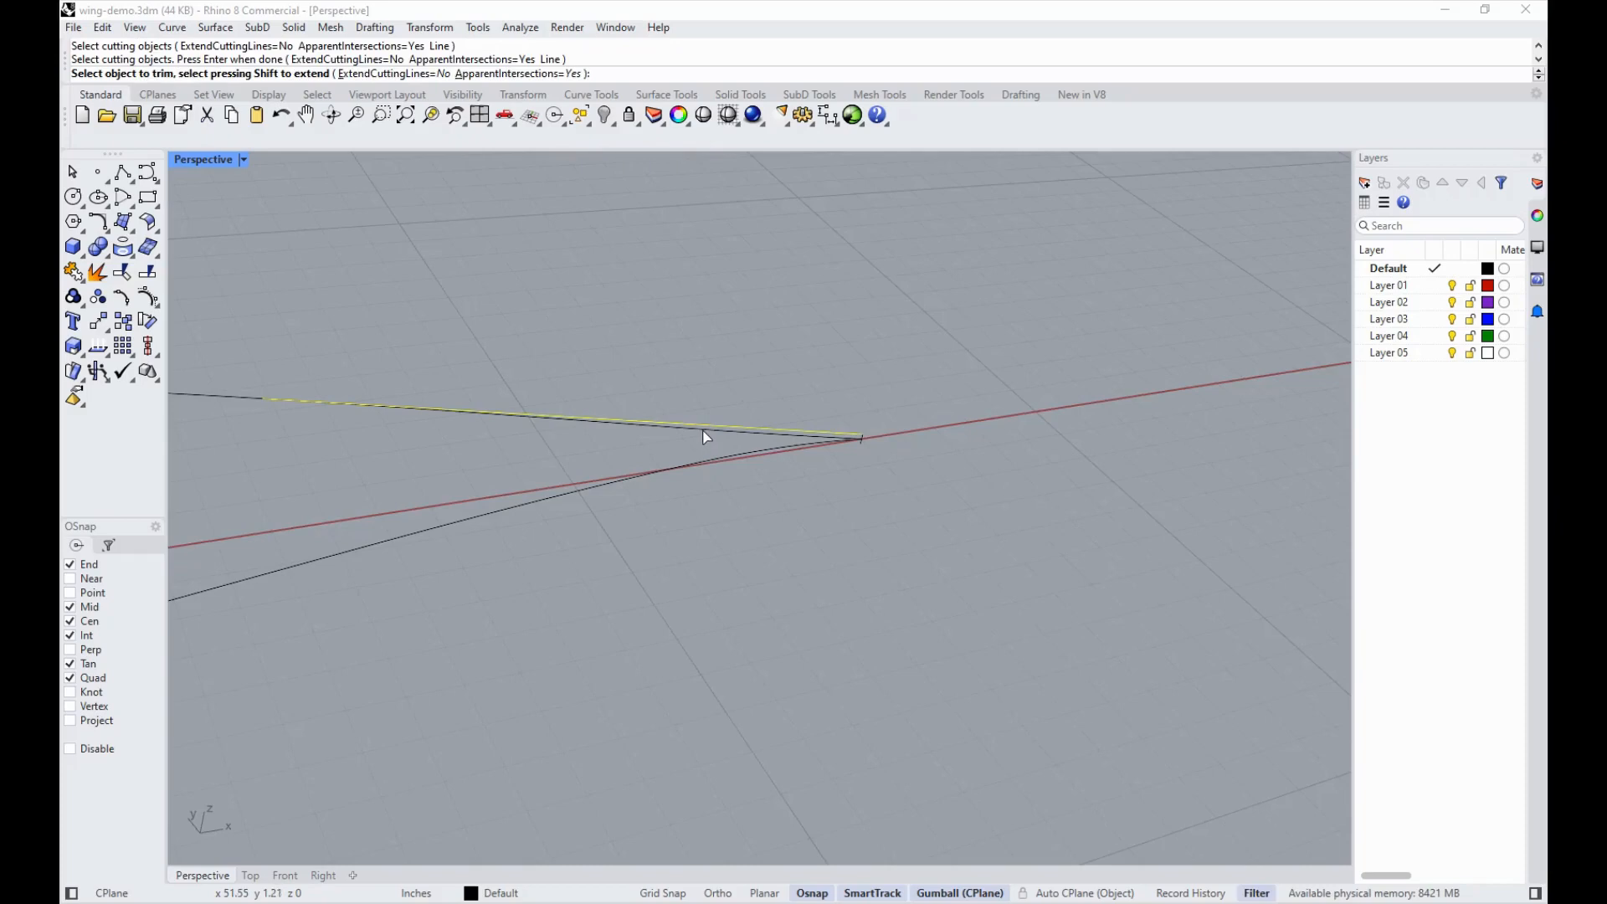
left_click(704, 435)
key("Return")
left_click(223, 393)
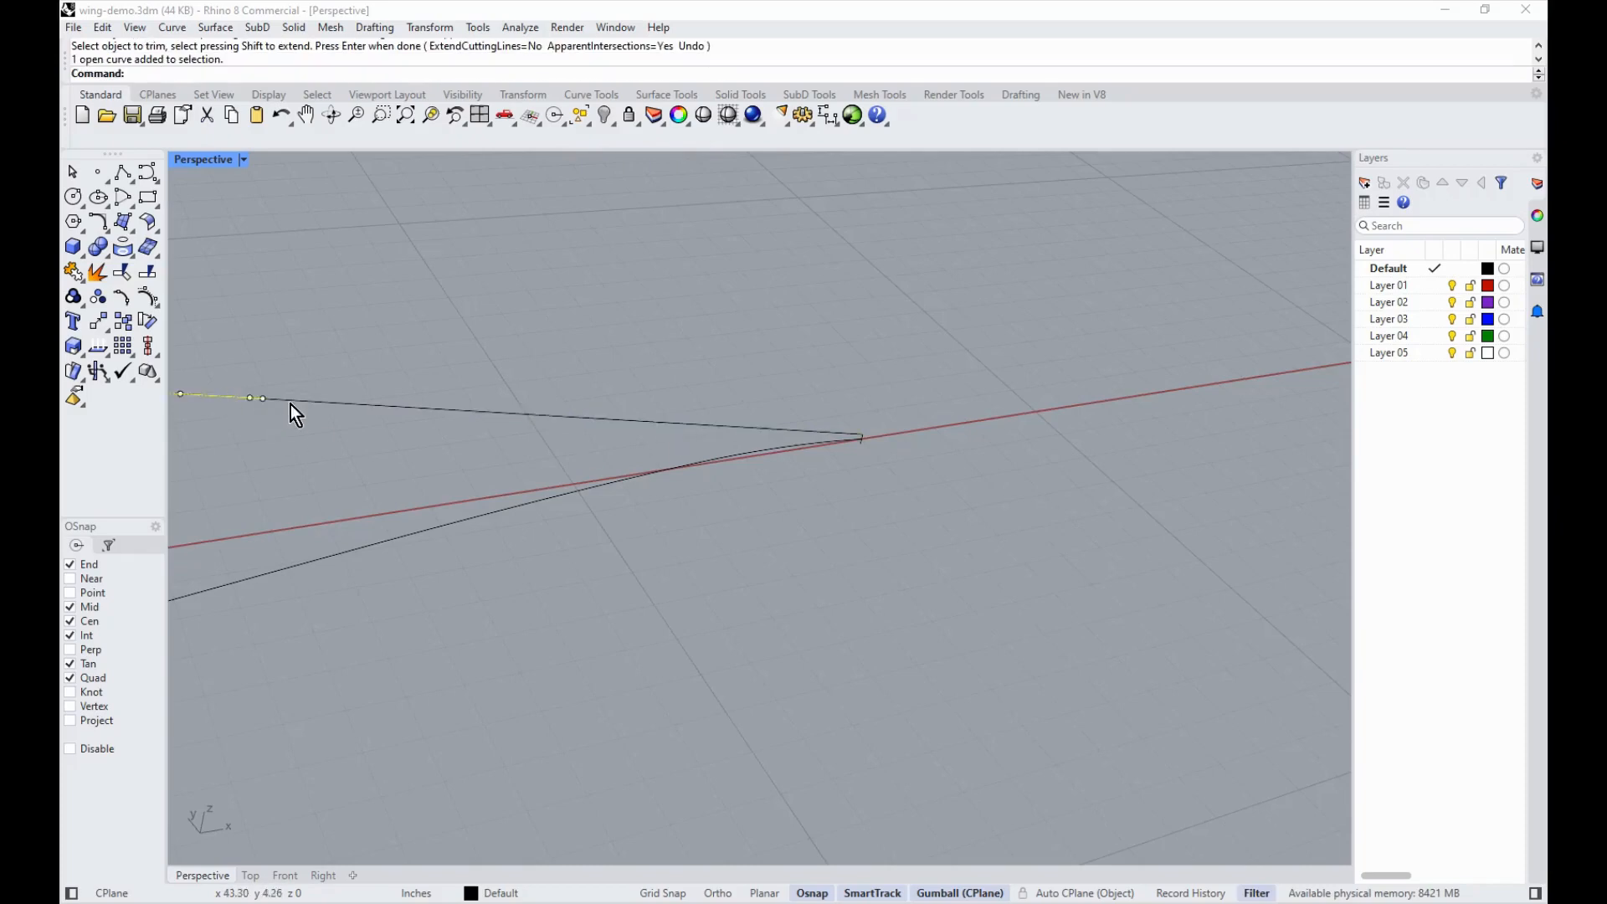
Step: Join the root airfoil's trimmed upper curve with its tangent line into one curve
left_click(312, 405)
left_click(305, 315)
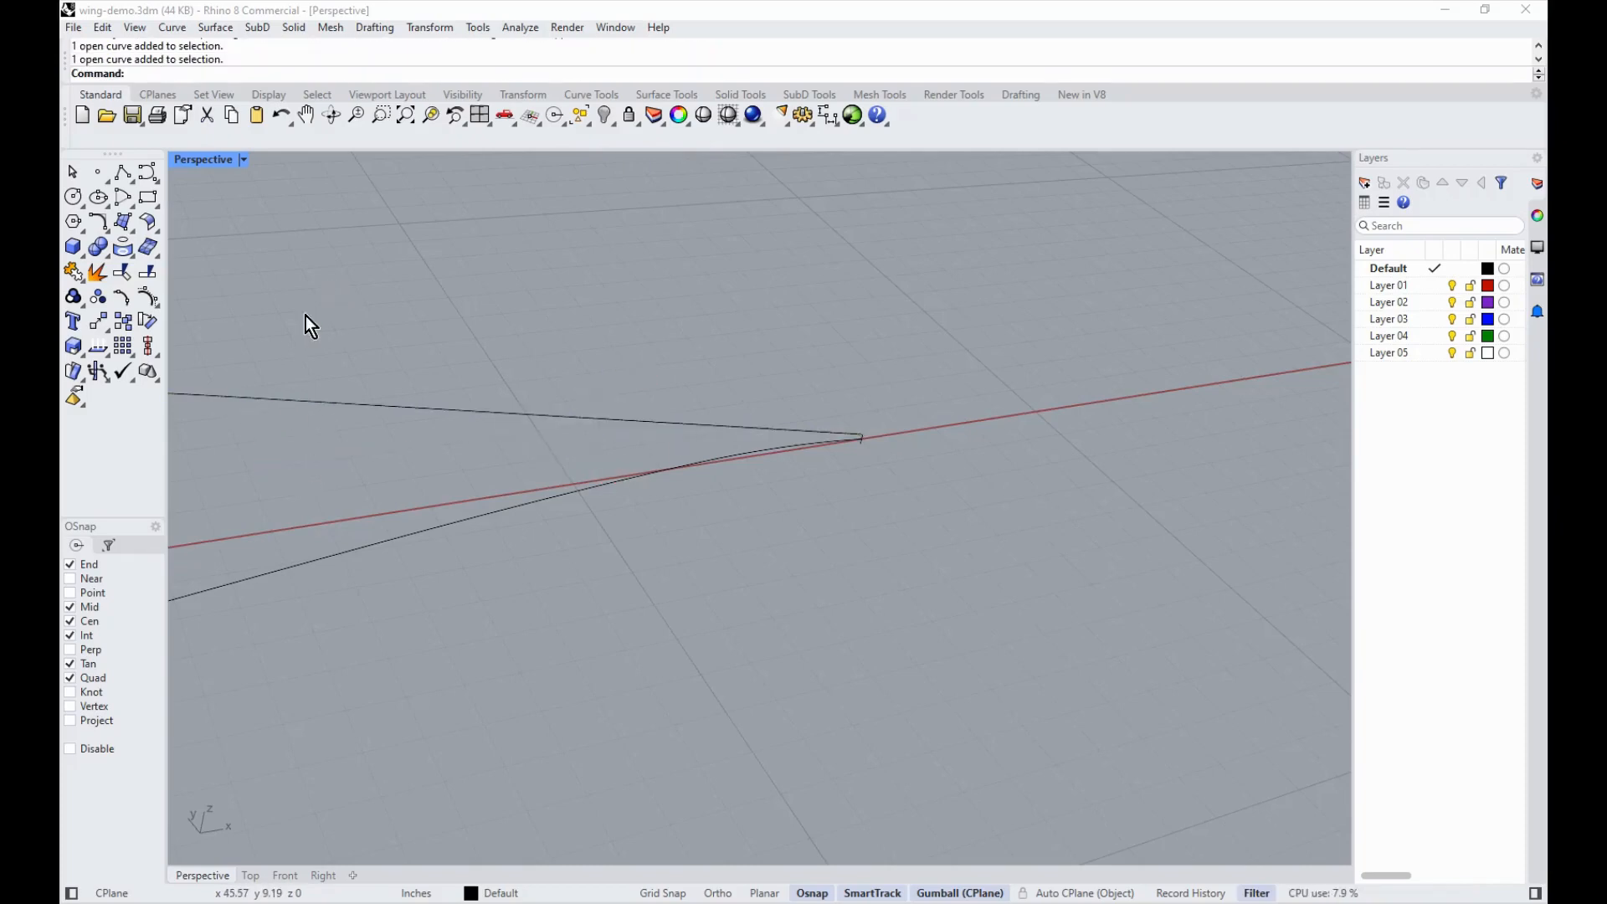
left_click(72, 274)
left_click(216, 396)
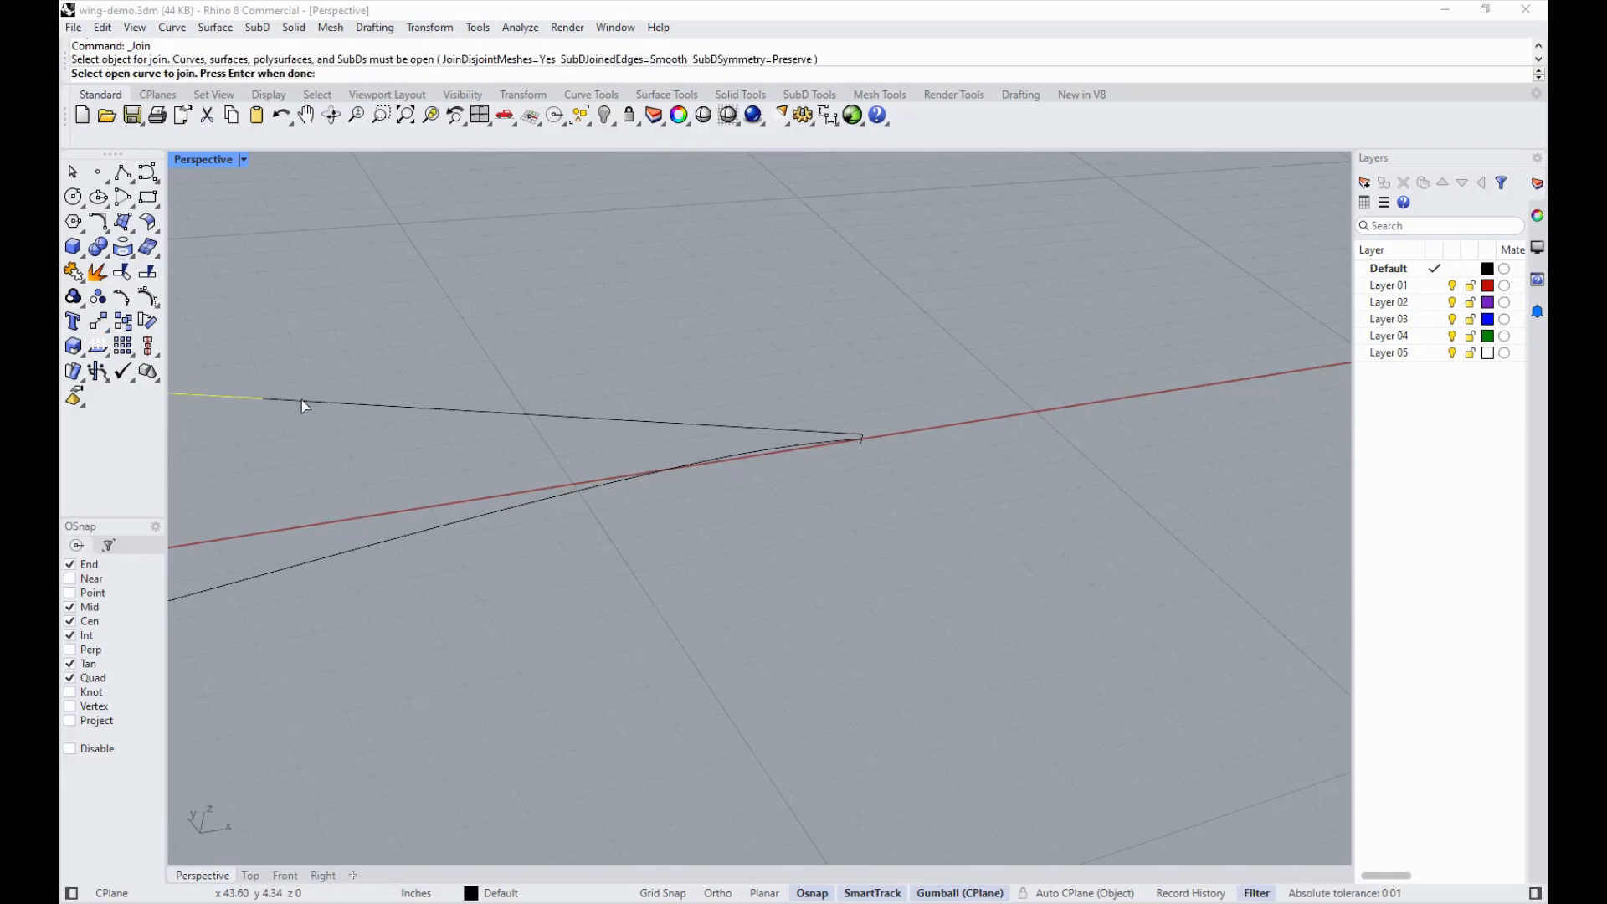
left_click(304, 401)
key("Return")
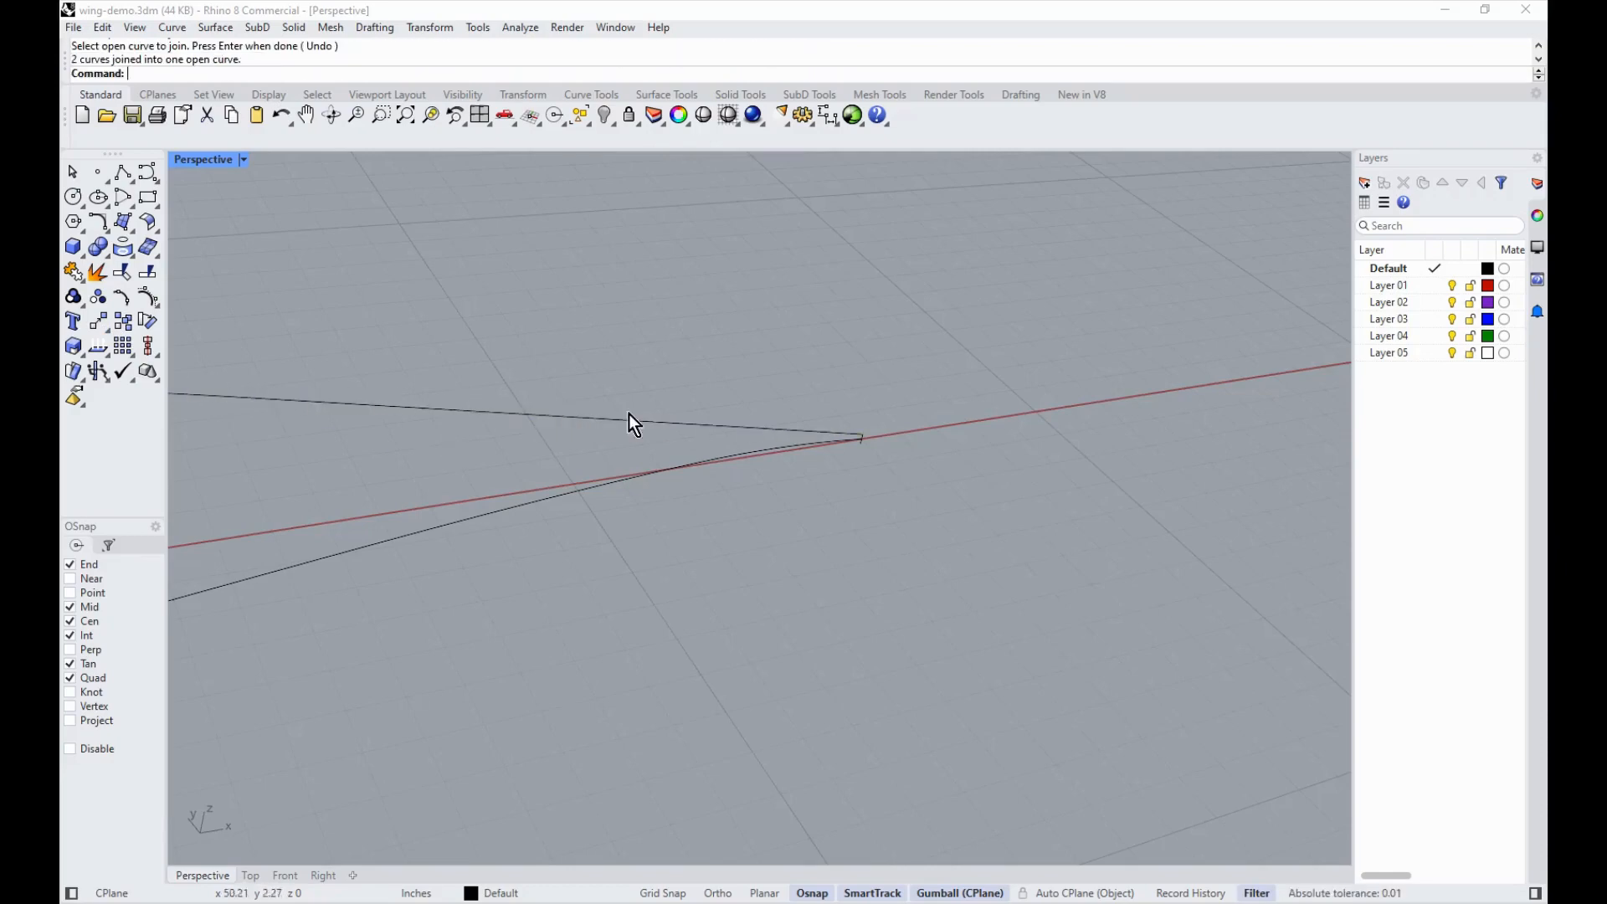
Step: Trim the tip airfoil's upper curve behind its tangent line, using that line as the cutting object
right_click_drag(732, 462, 1073, 482)
scroll(900, 526, "up", 10)
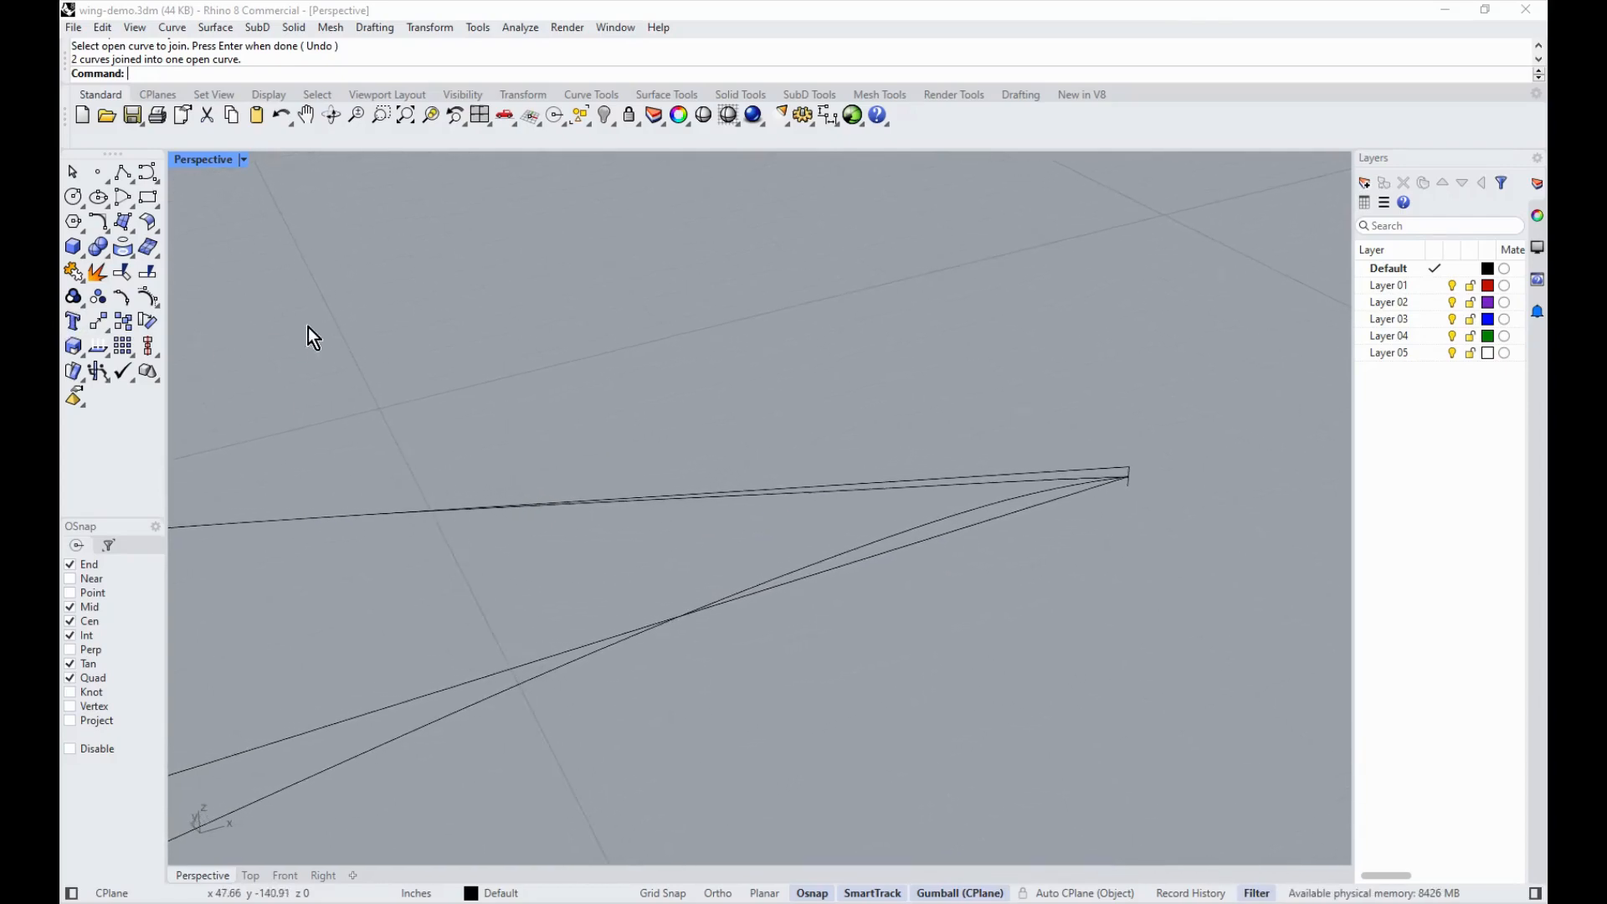
left_click(120, 279)
left_click(929, 478)
right_click(930, 492)
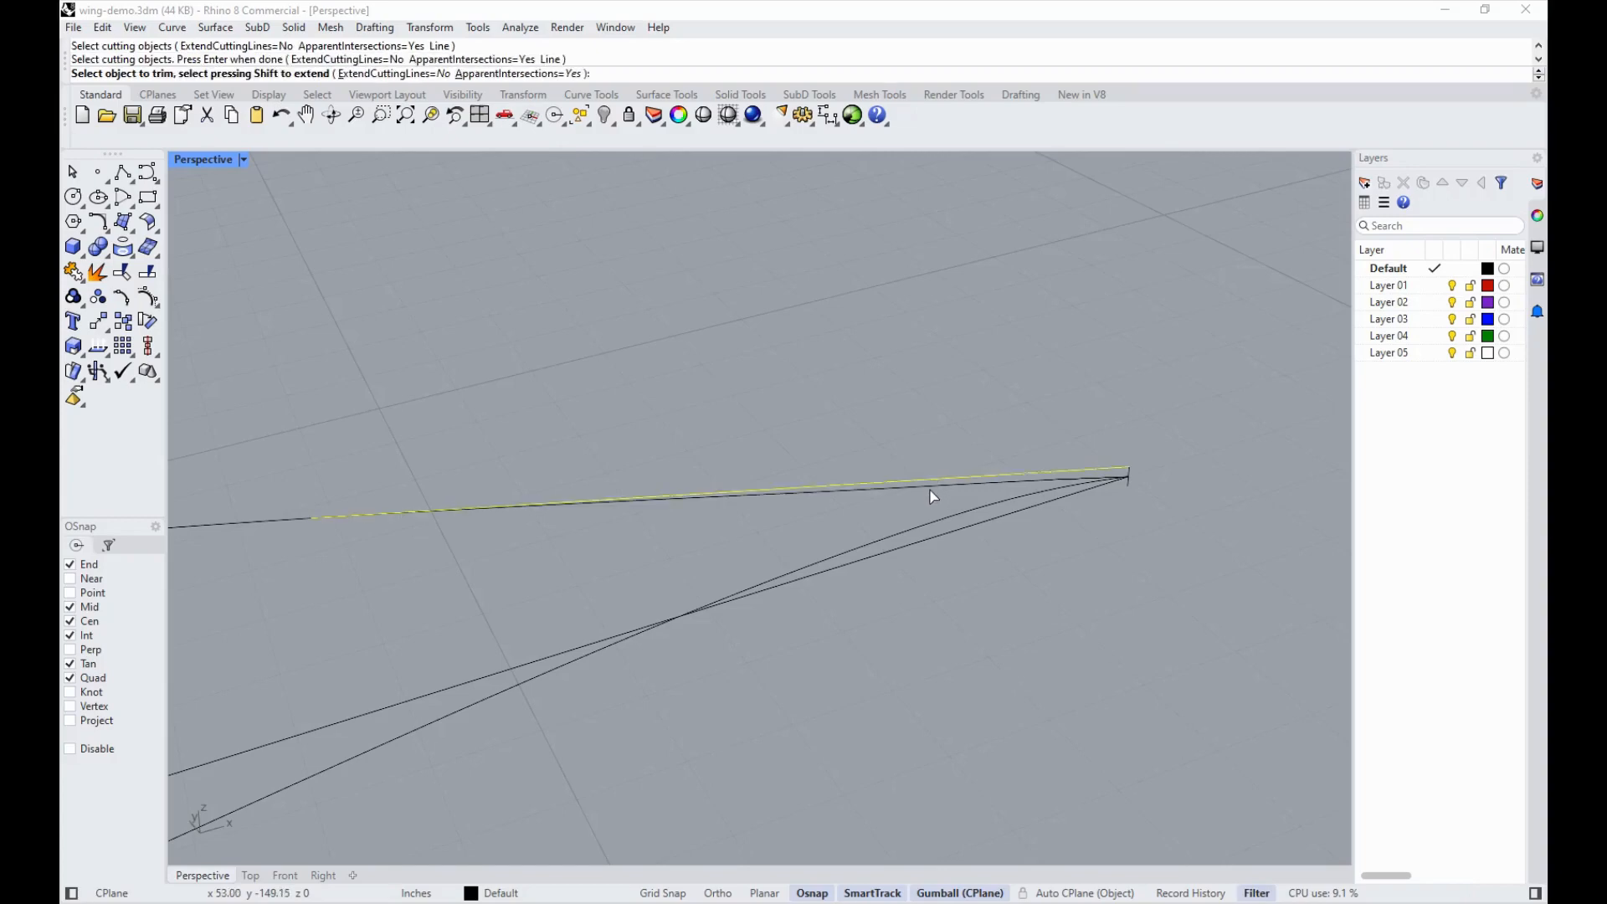
left_click(931, 490)
right_click(871, 501)
Step: Join the tip airfoil's trimmed upper curve with its tangent line into one curve
left_click(72, 289)
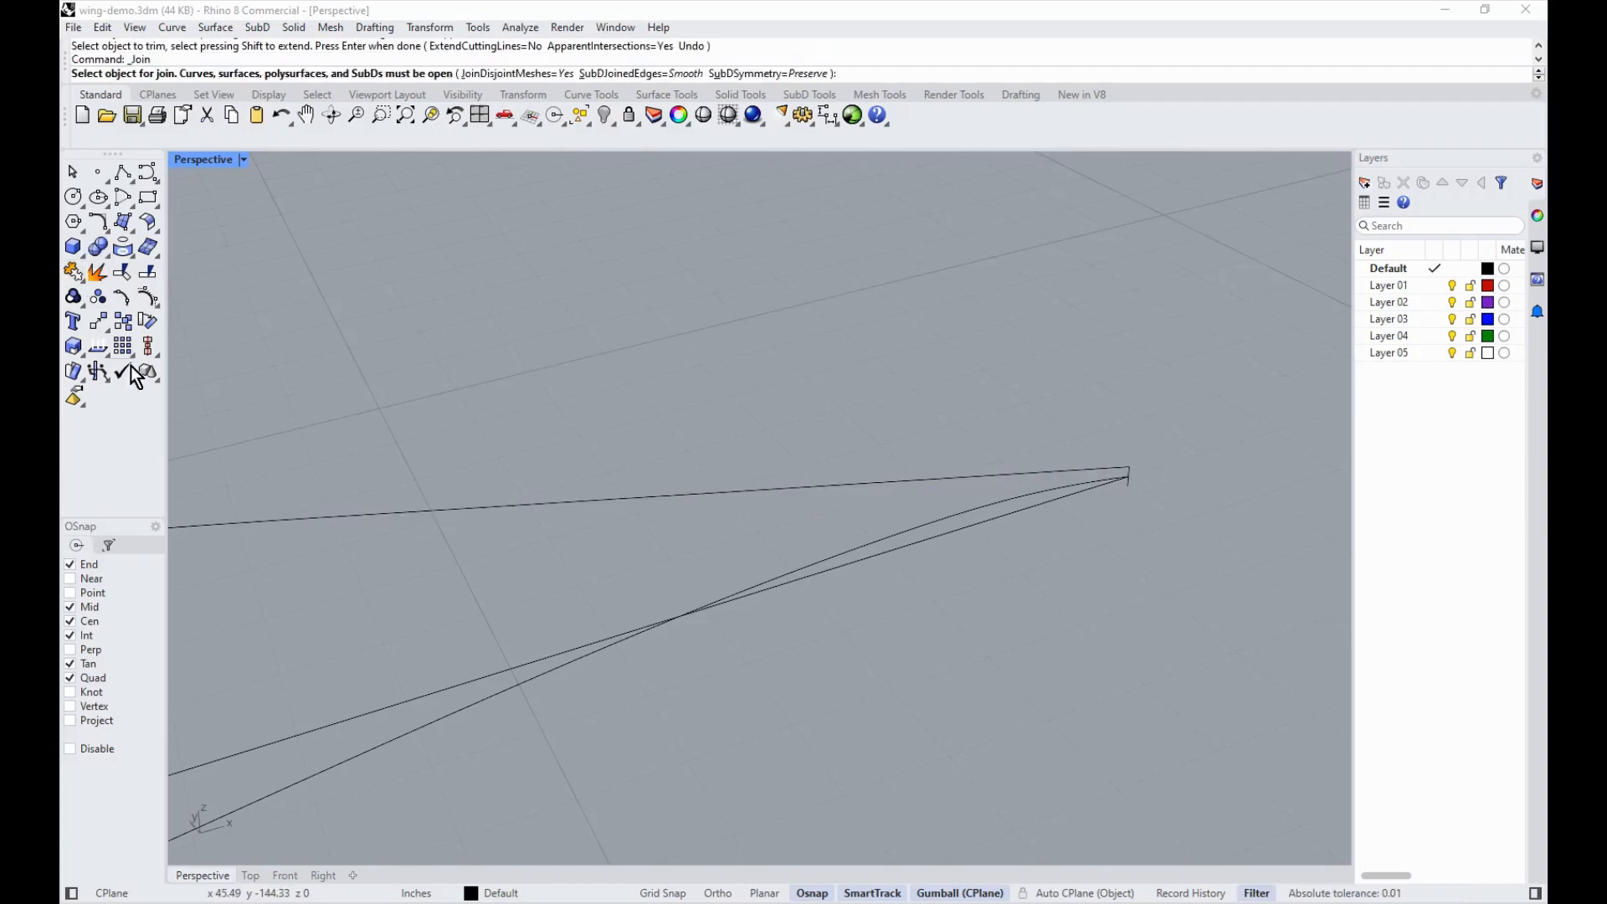
left_click(239, 542)
left_click(358, 518)
right_click(473, 544)
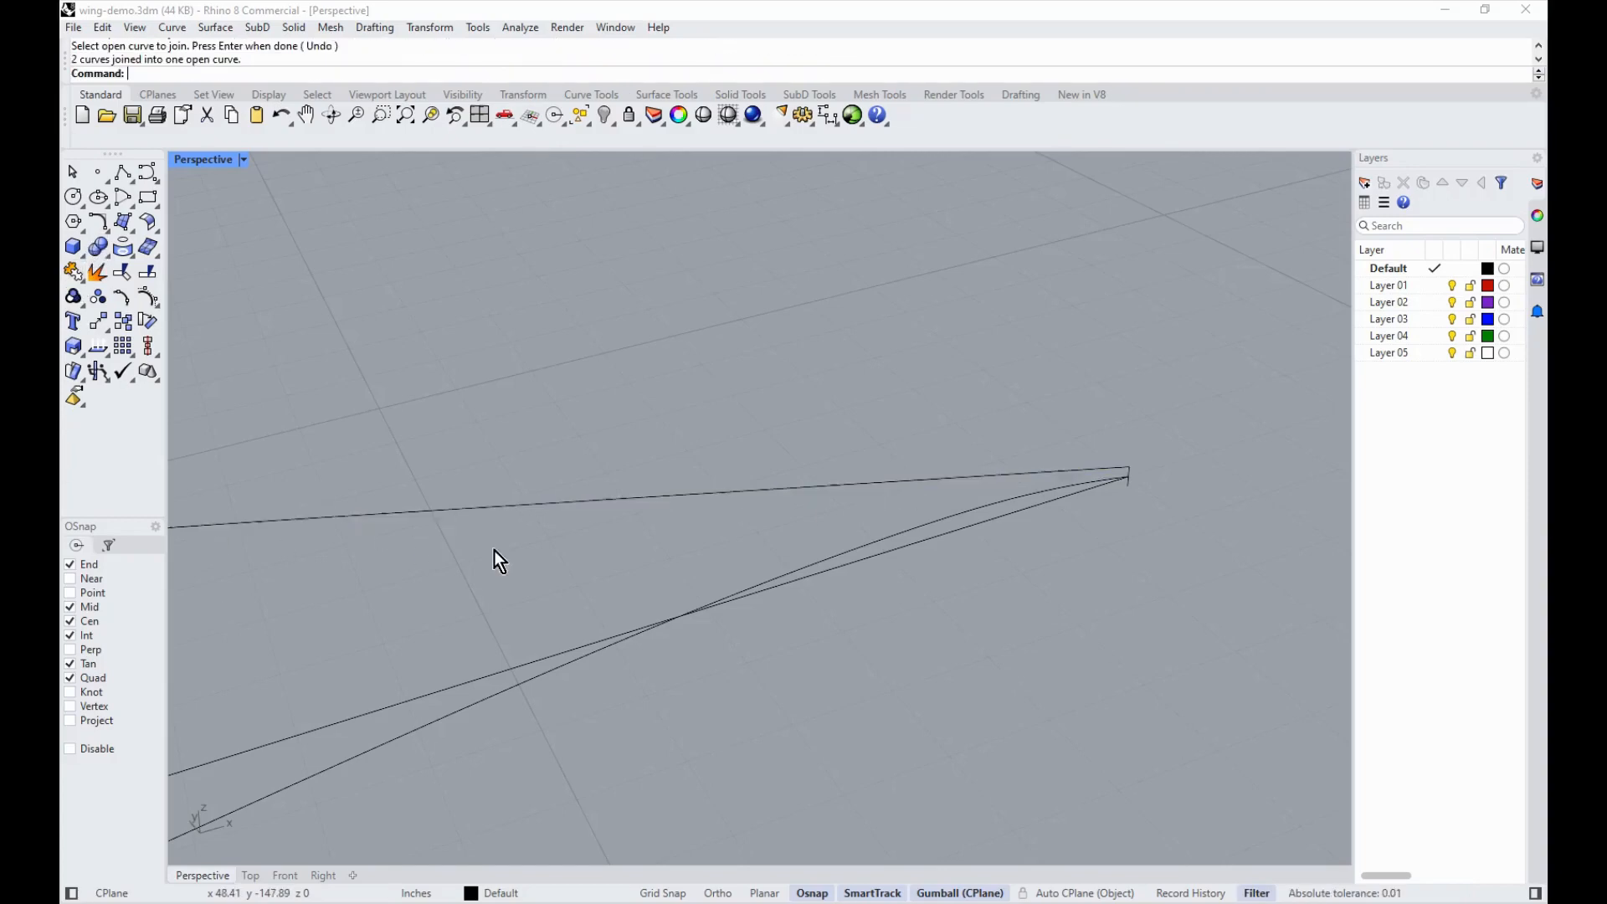
Step: Delete the lower short vertical line at the root airfoil's trailing edge
right_click_drag(824, 667, 788, 649)
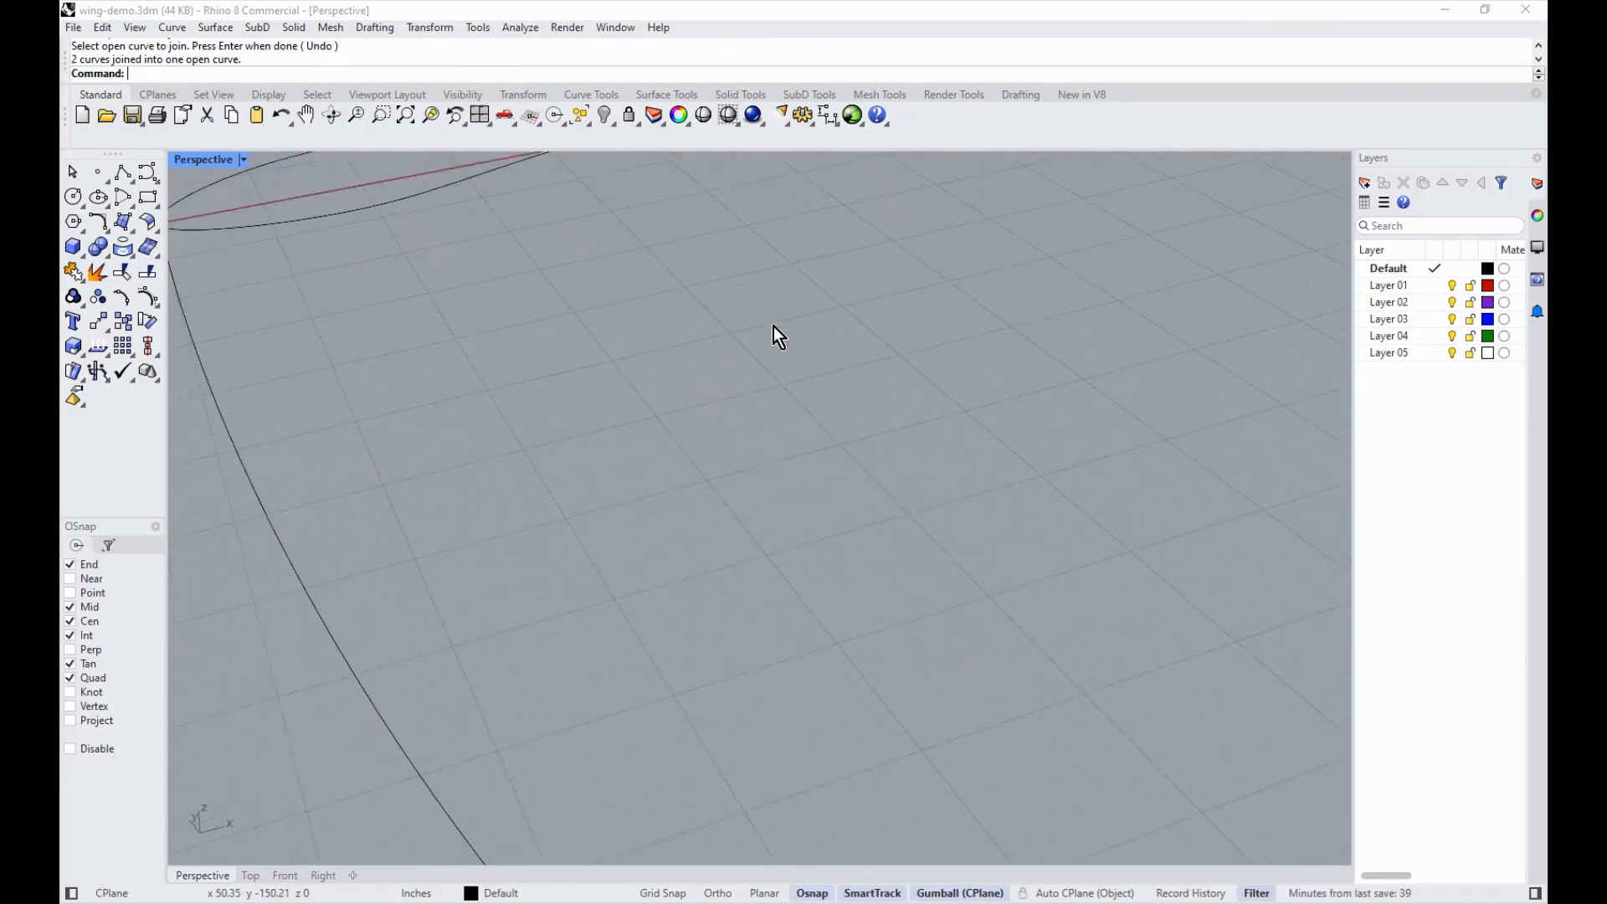
scroll(677, 288, "up", 15)
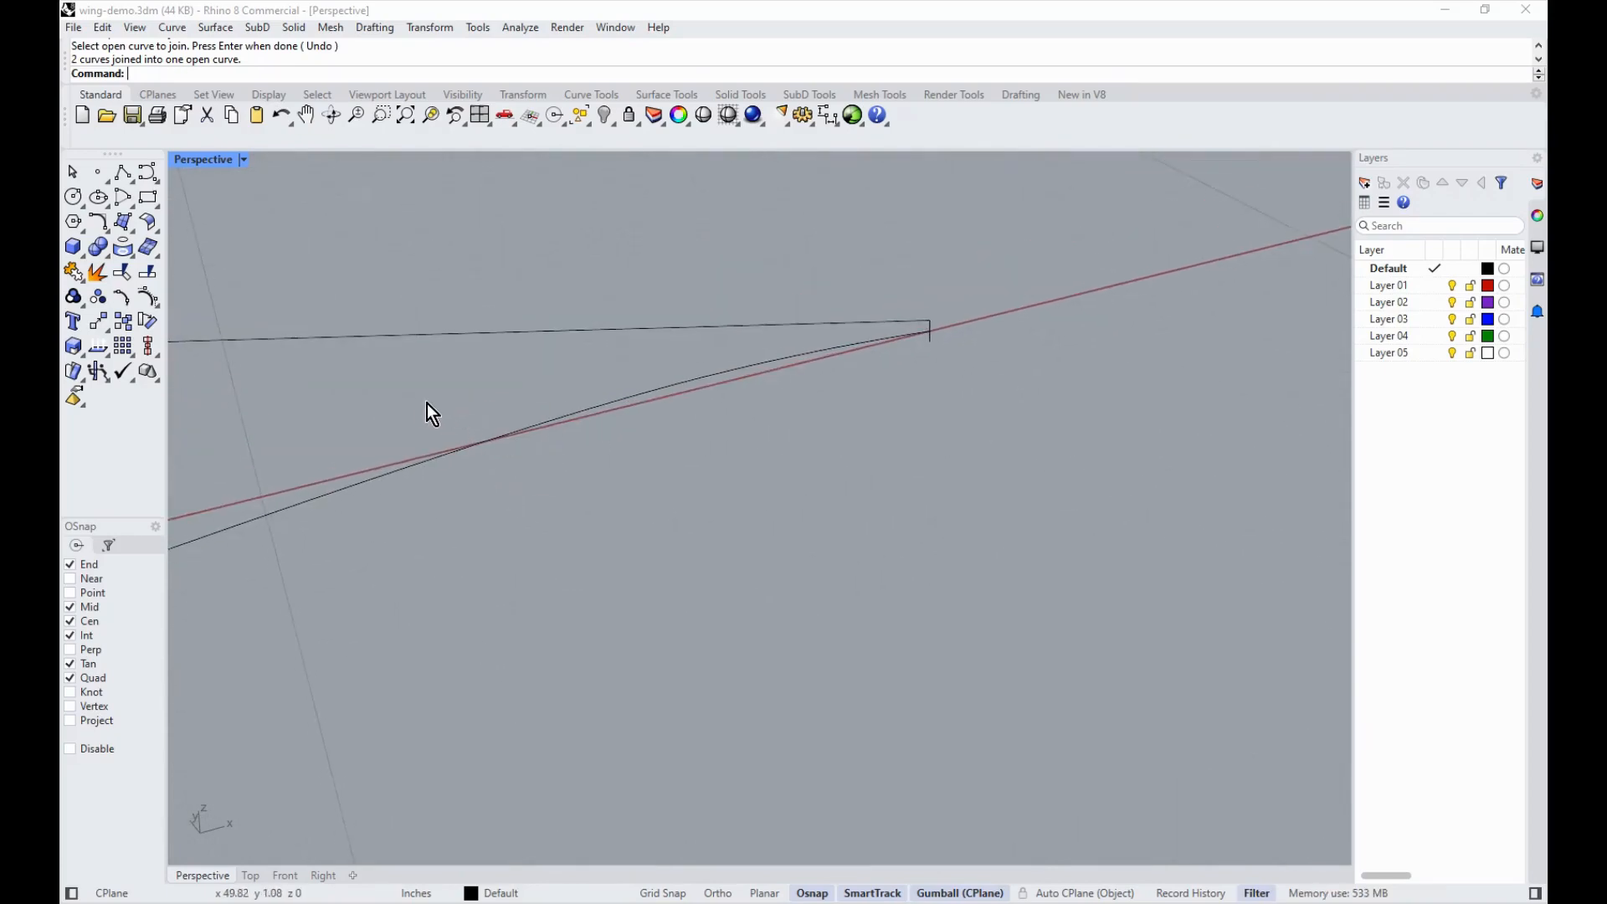
mouse_move(465, 350)
right_mouse_down()
mouse_move(383, 388)
mouse_move(402, 424)
mouse_move(283, 309)
right_mouse_up()
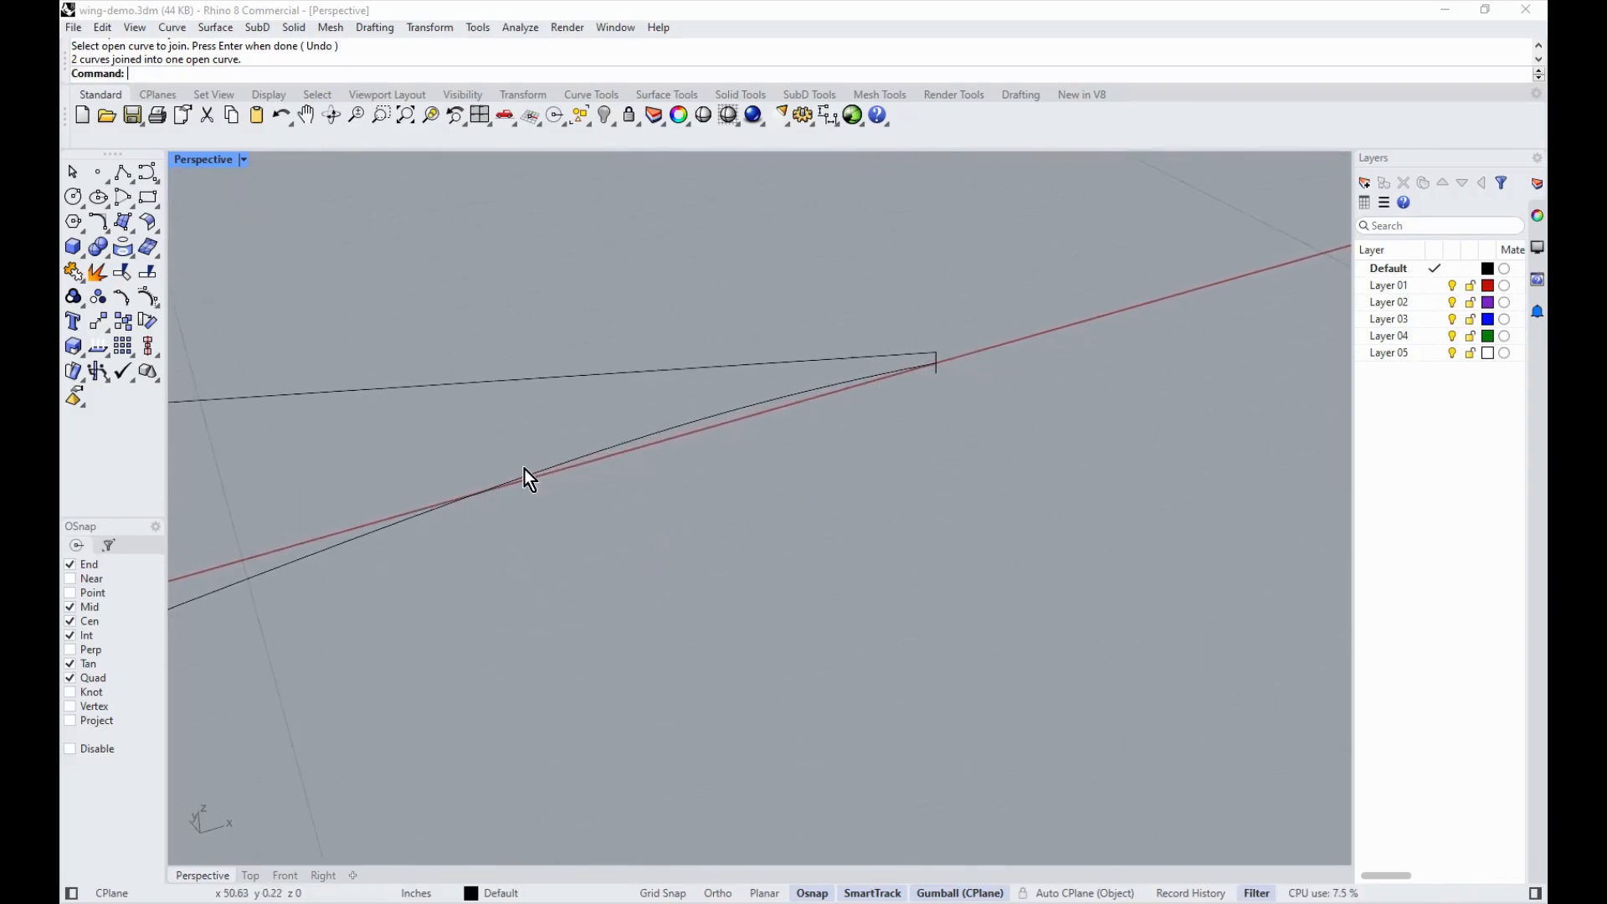
left_click(938, 374)
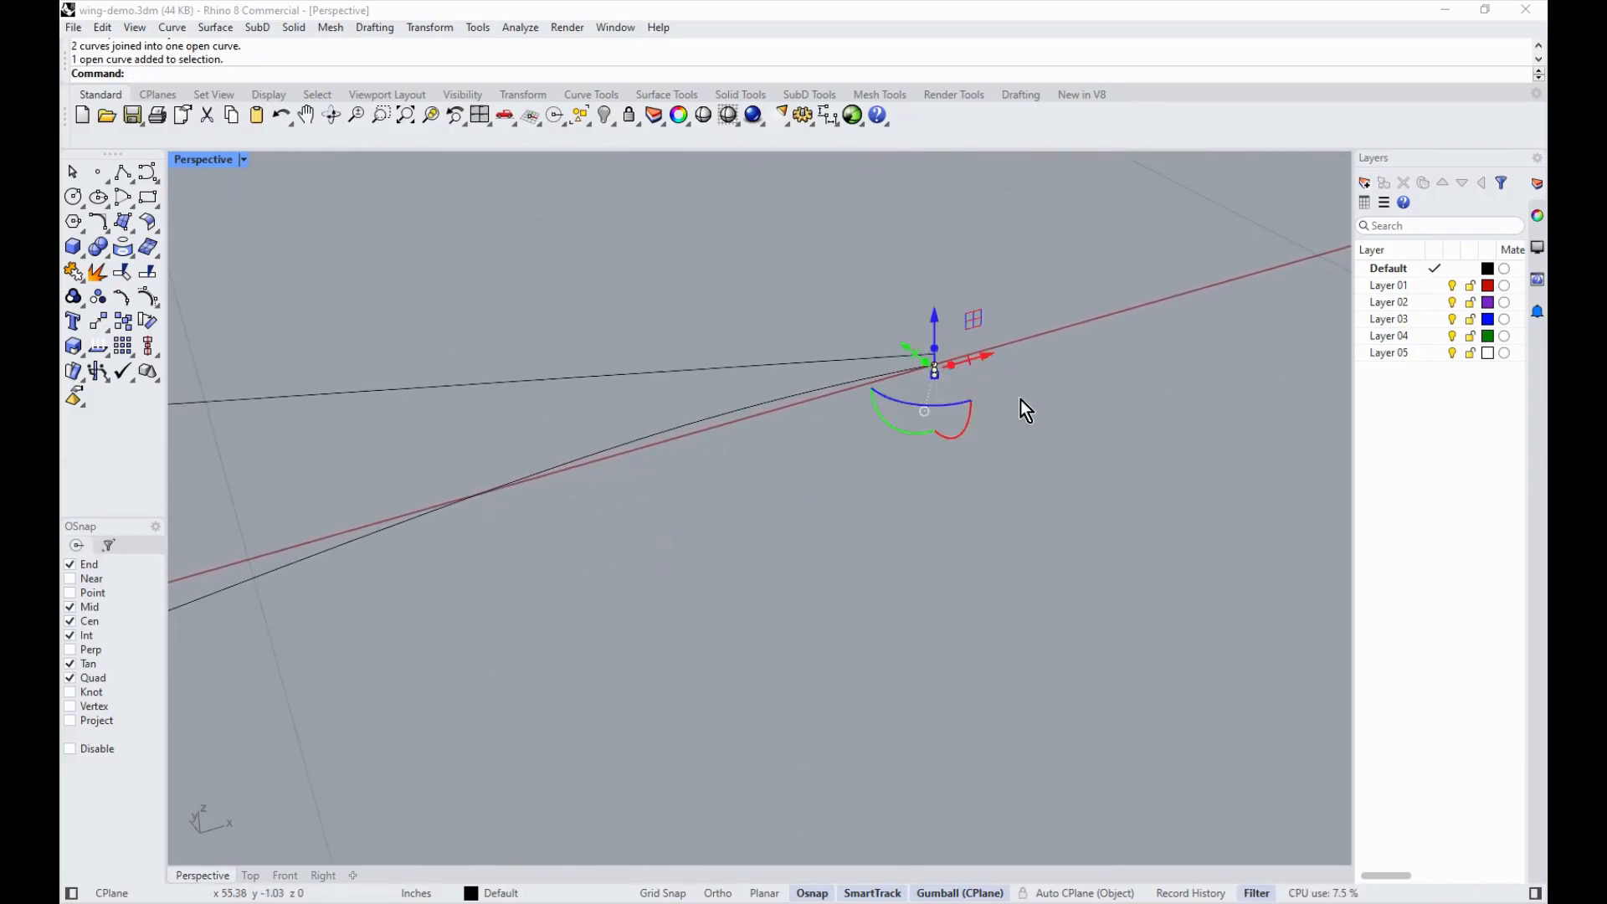
key("Delete")
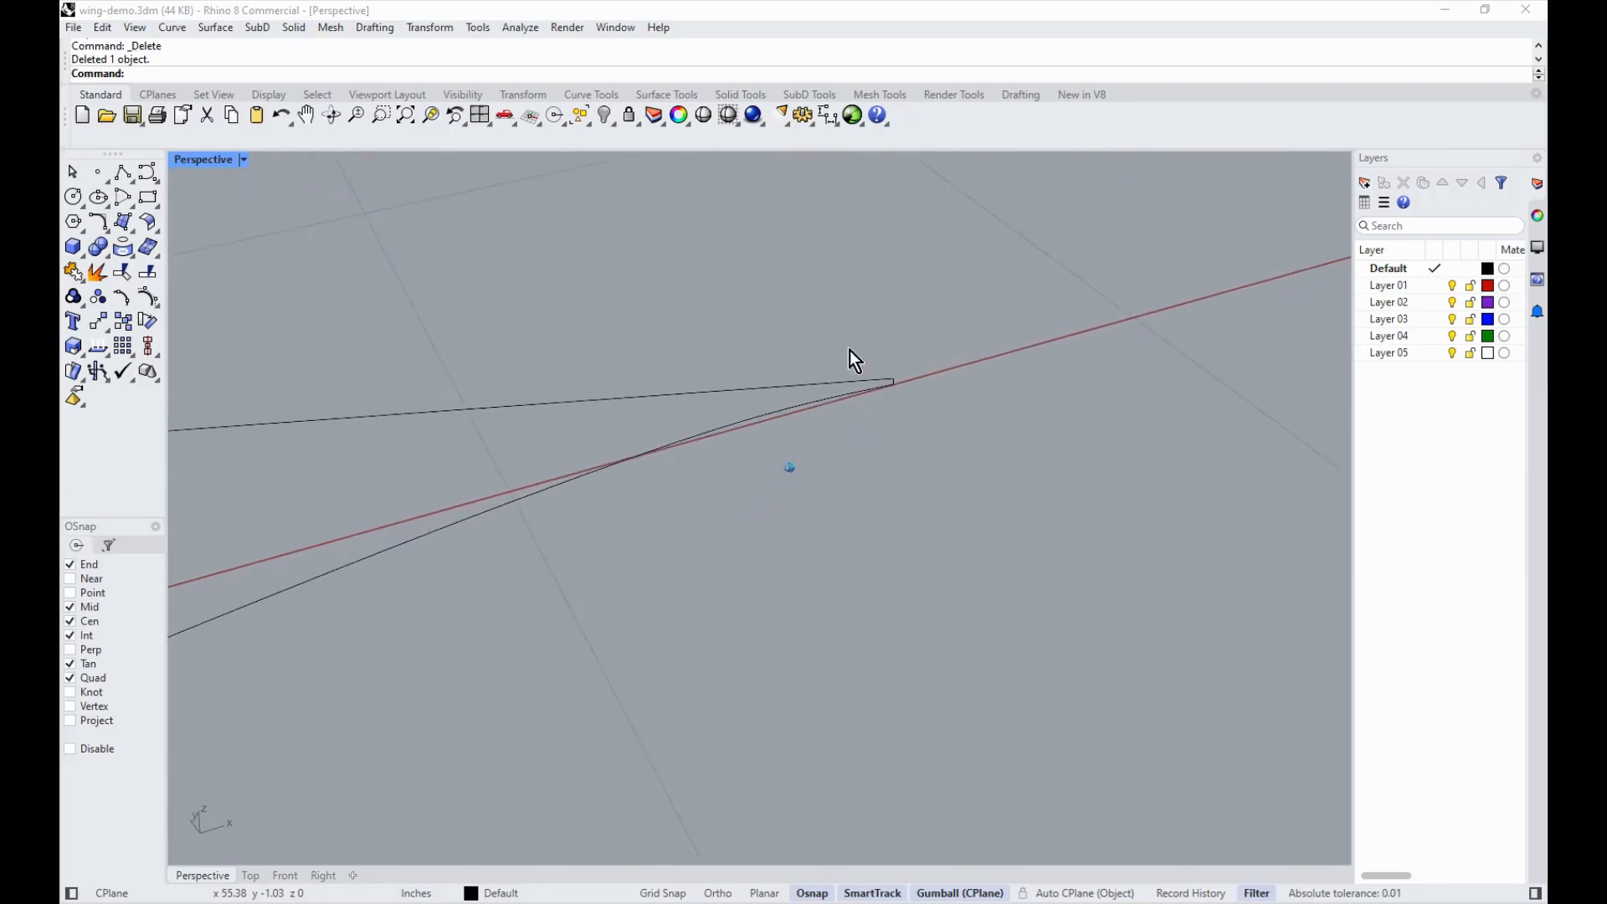
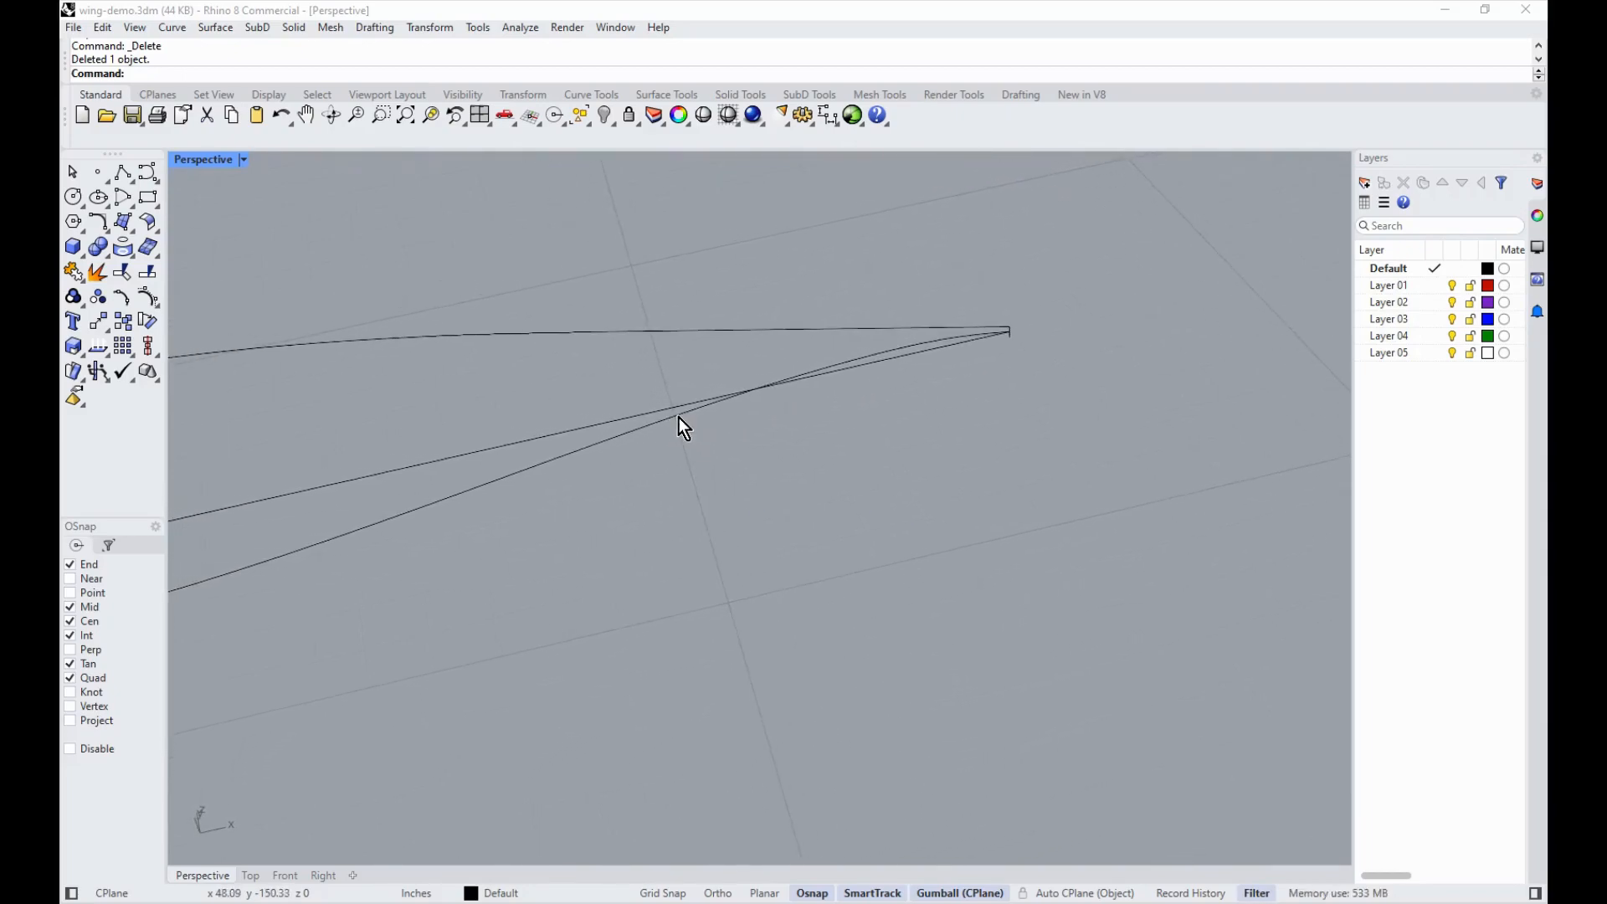
left_click(118, 177)
left_click(1010, 333)
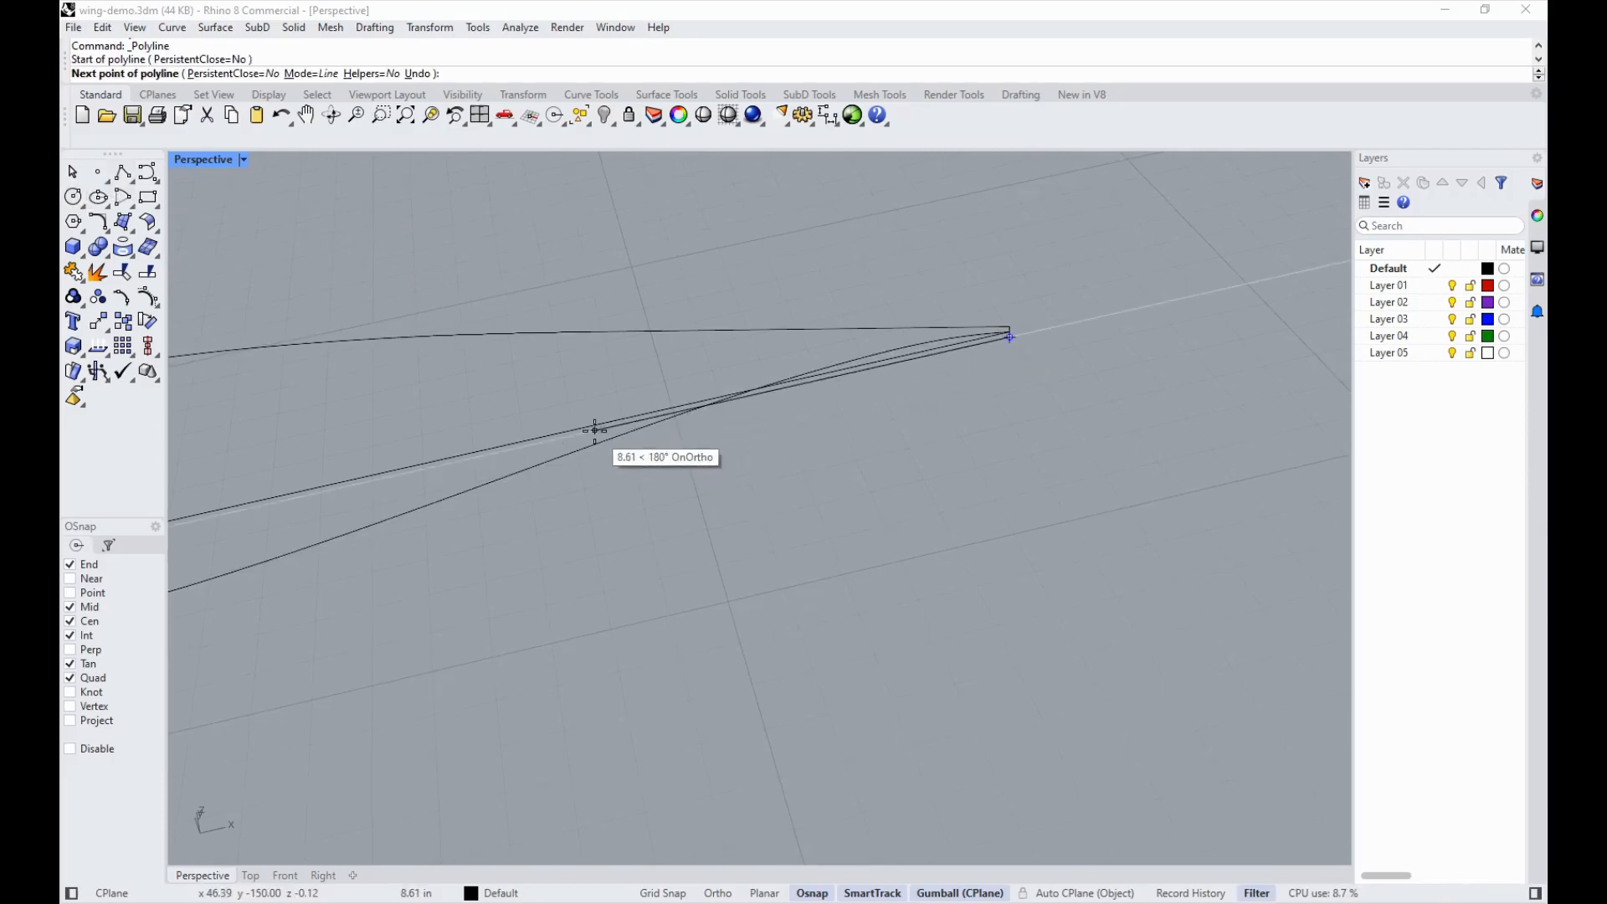
key("Escape")
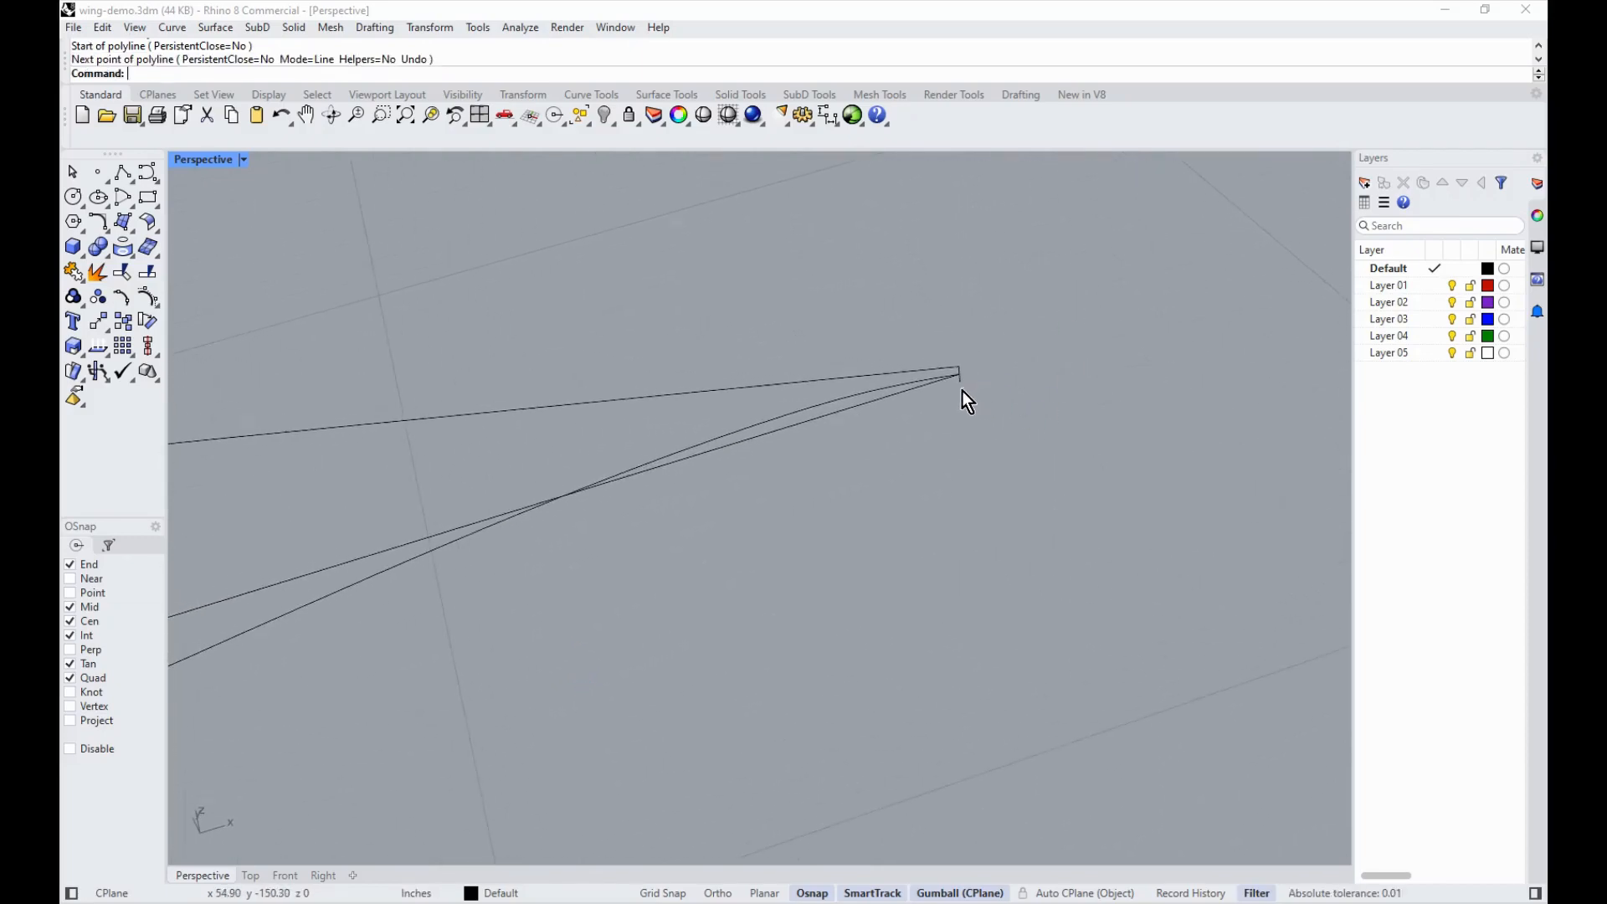
Step: Delete the lower short vertical line at the tip airfoil's trailing edge
left_click(962, 386)
right_click_drag(963, 385, 976, 417)
key("Delete")
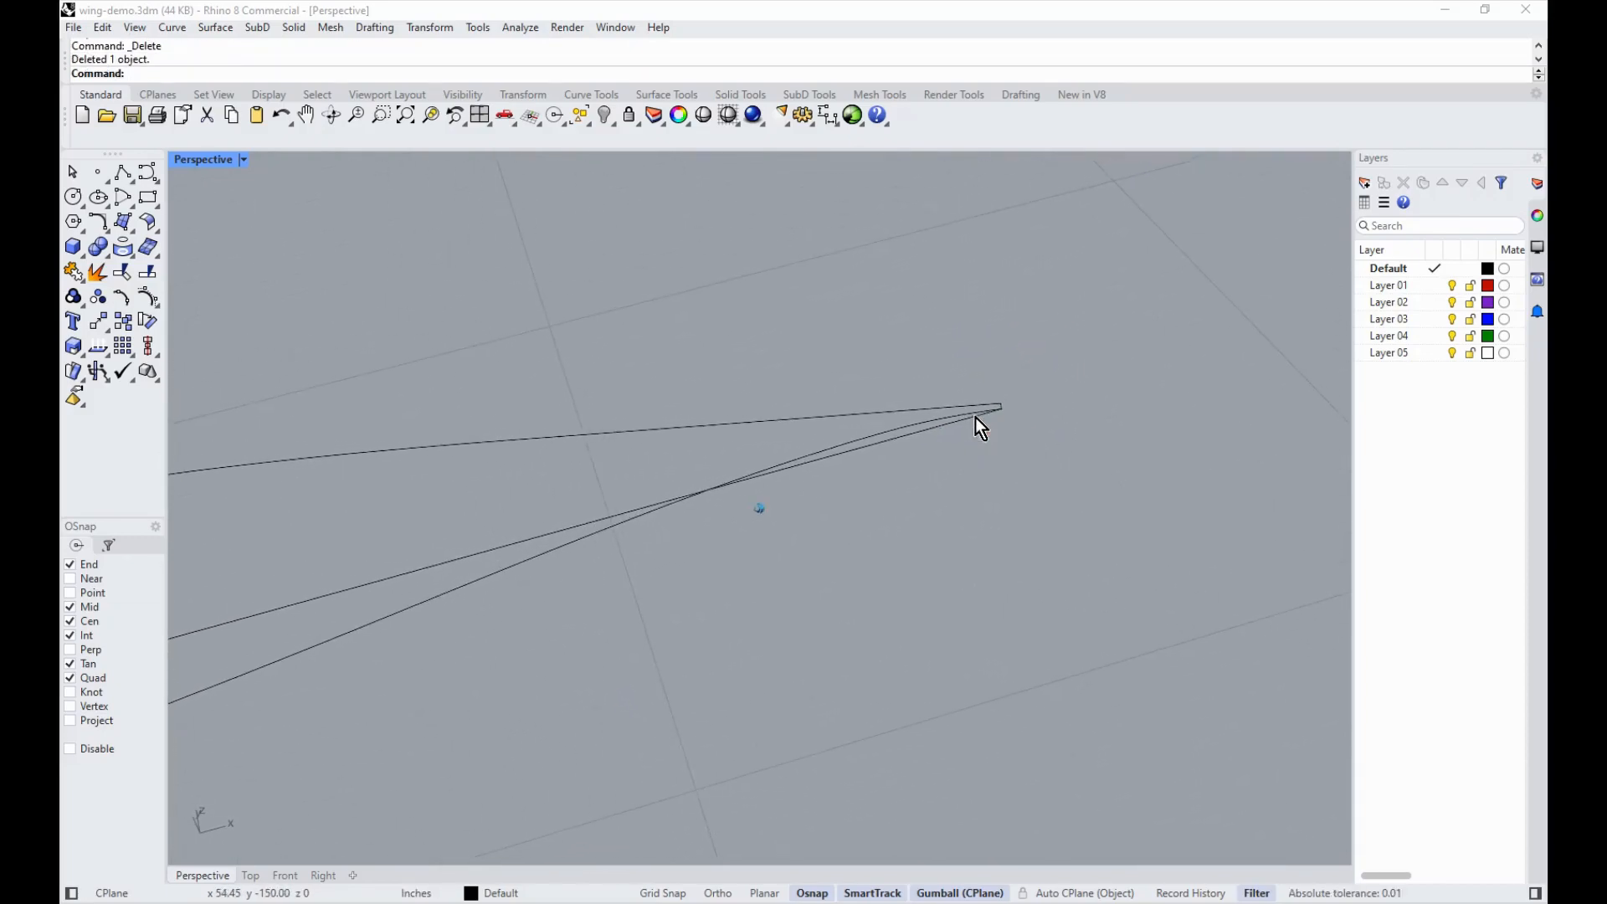
Step: Draw a polyline from the tip's lower trailing-edge point to the root's lower trailing-edge point
left_click(123, 173)
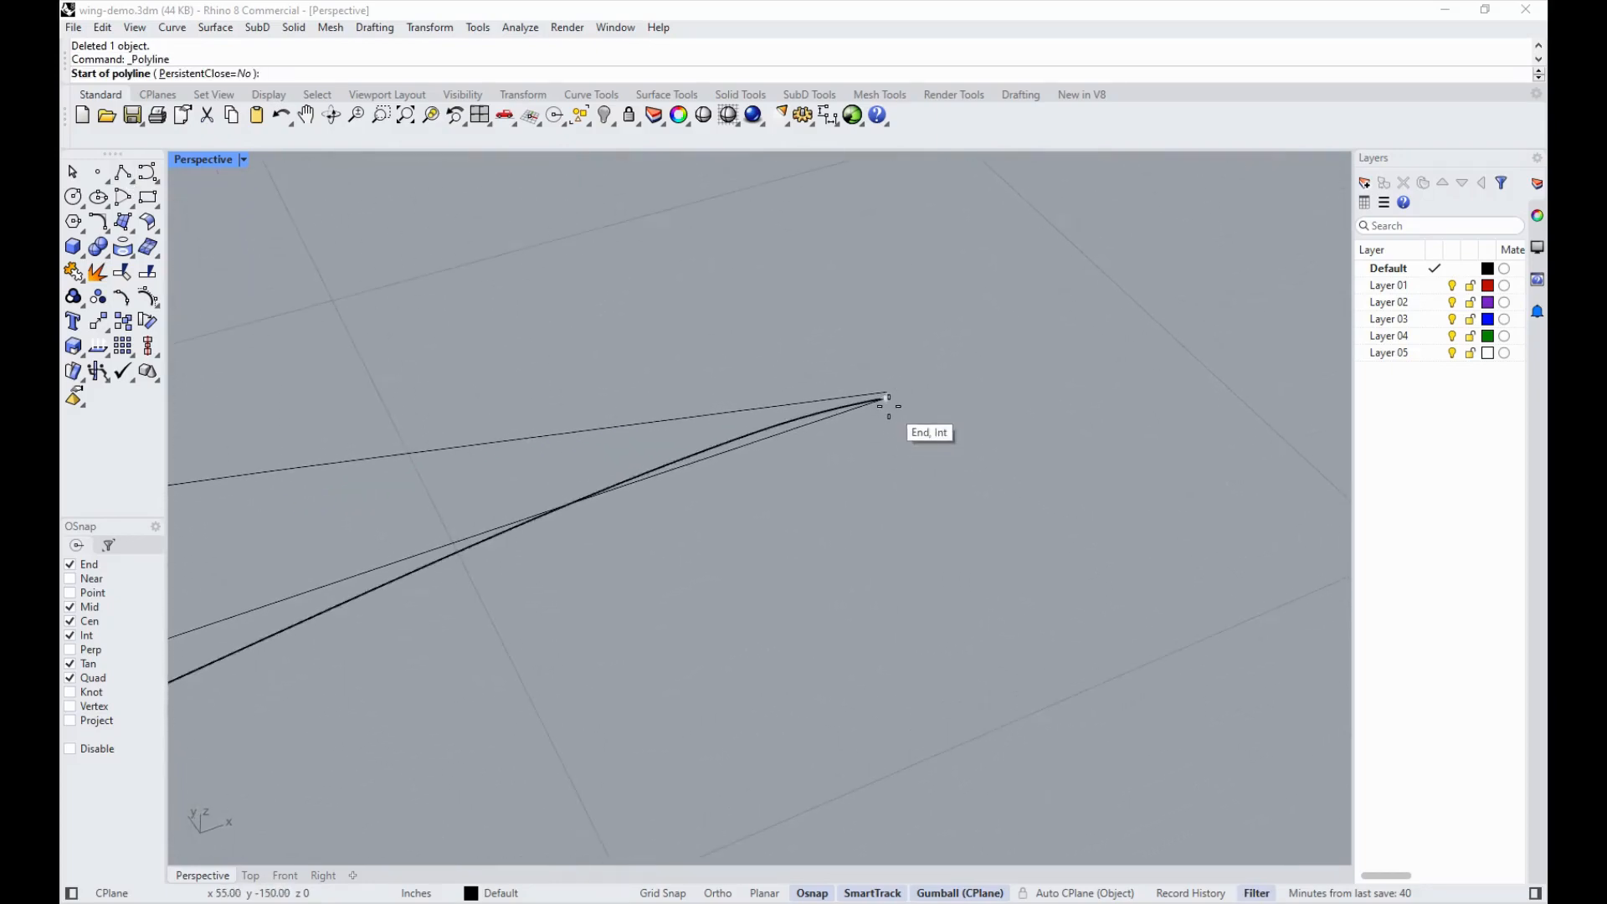
left_click(886, 398)
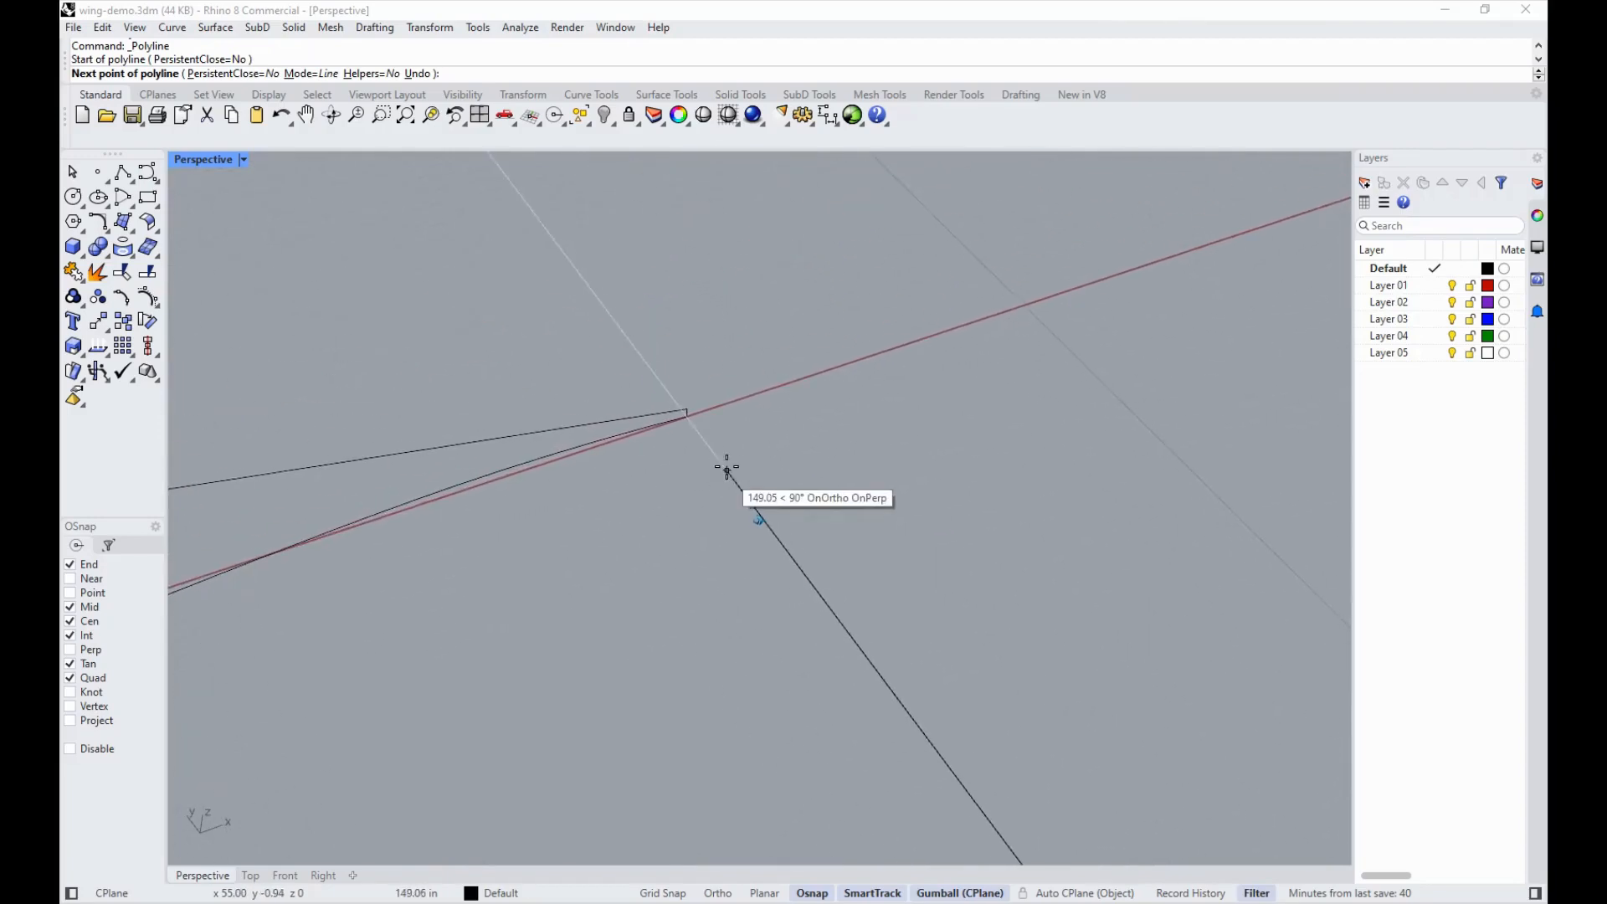
left_click(661, 423)
right_click(779, 440)
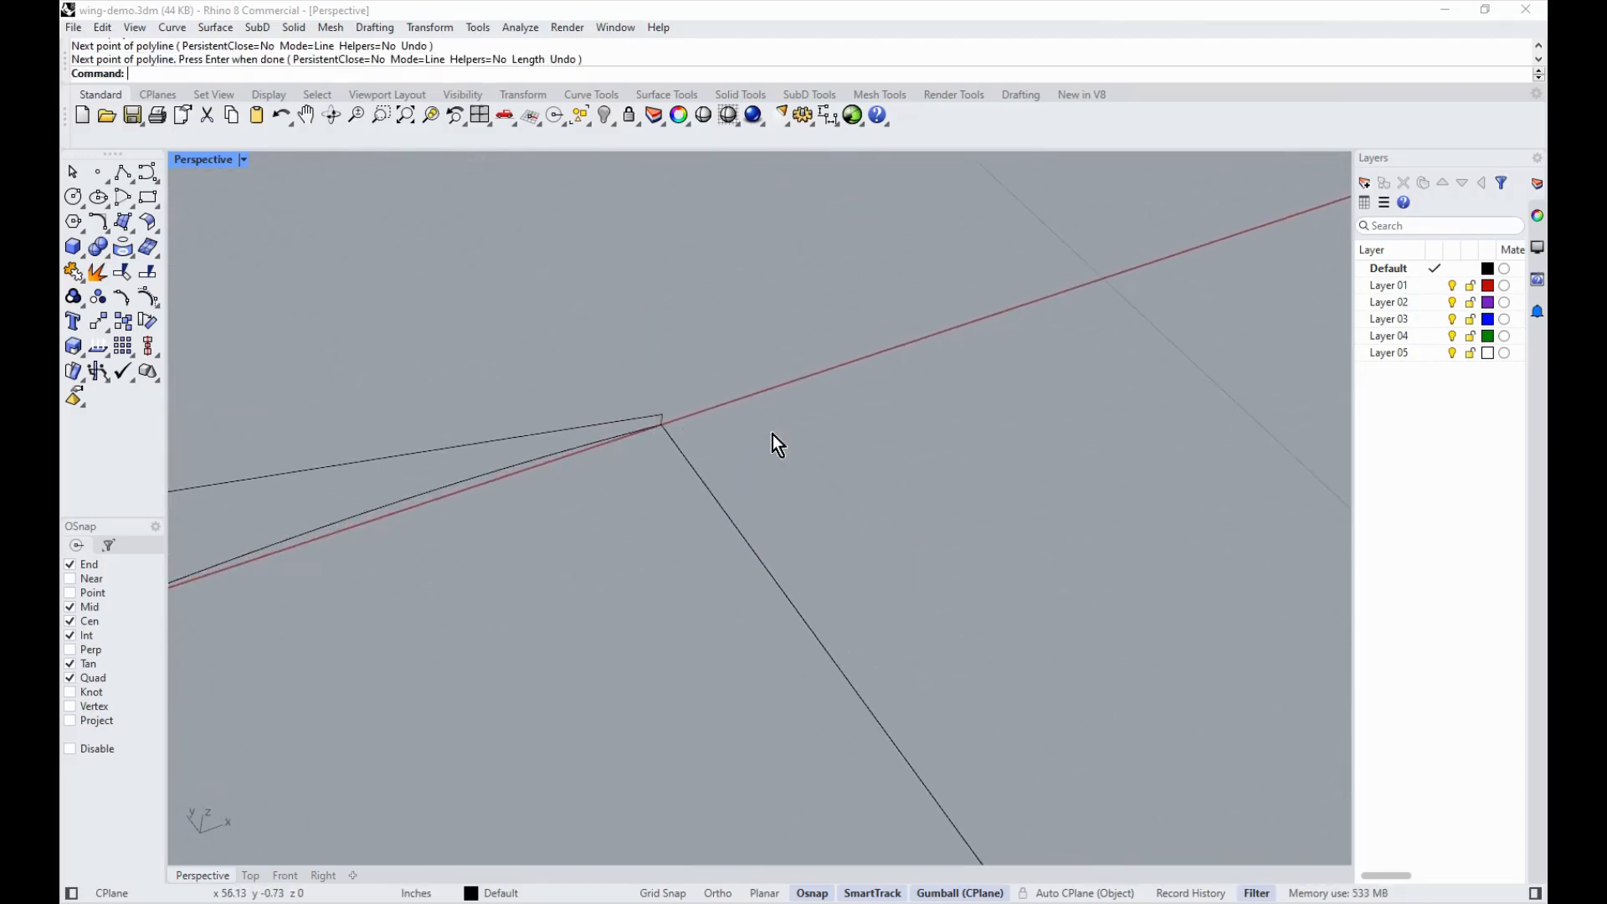
Step: Draw a polyline joining the upper ends of the root's and tip's short vertical trailing-edge lines
right_click(771, 434)
left_click(661, 414)
scroll(779, 427, "down", 5)
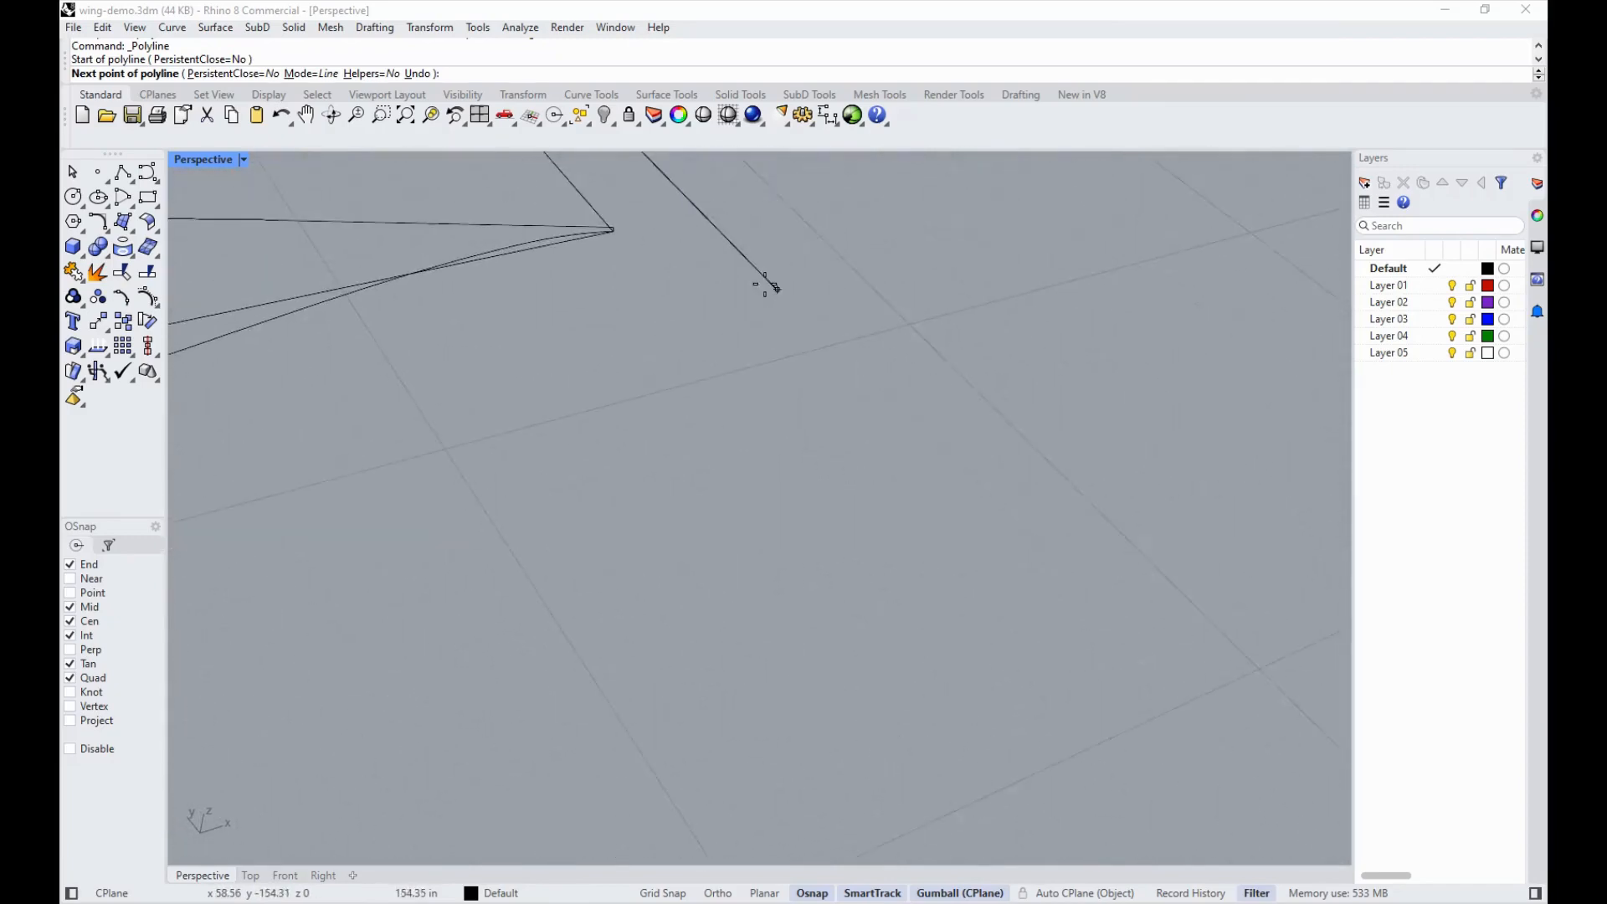
left_click(745, 272)
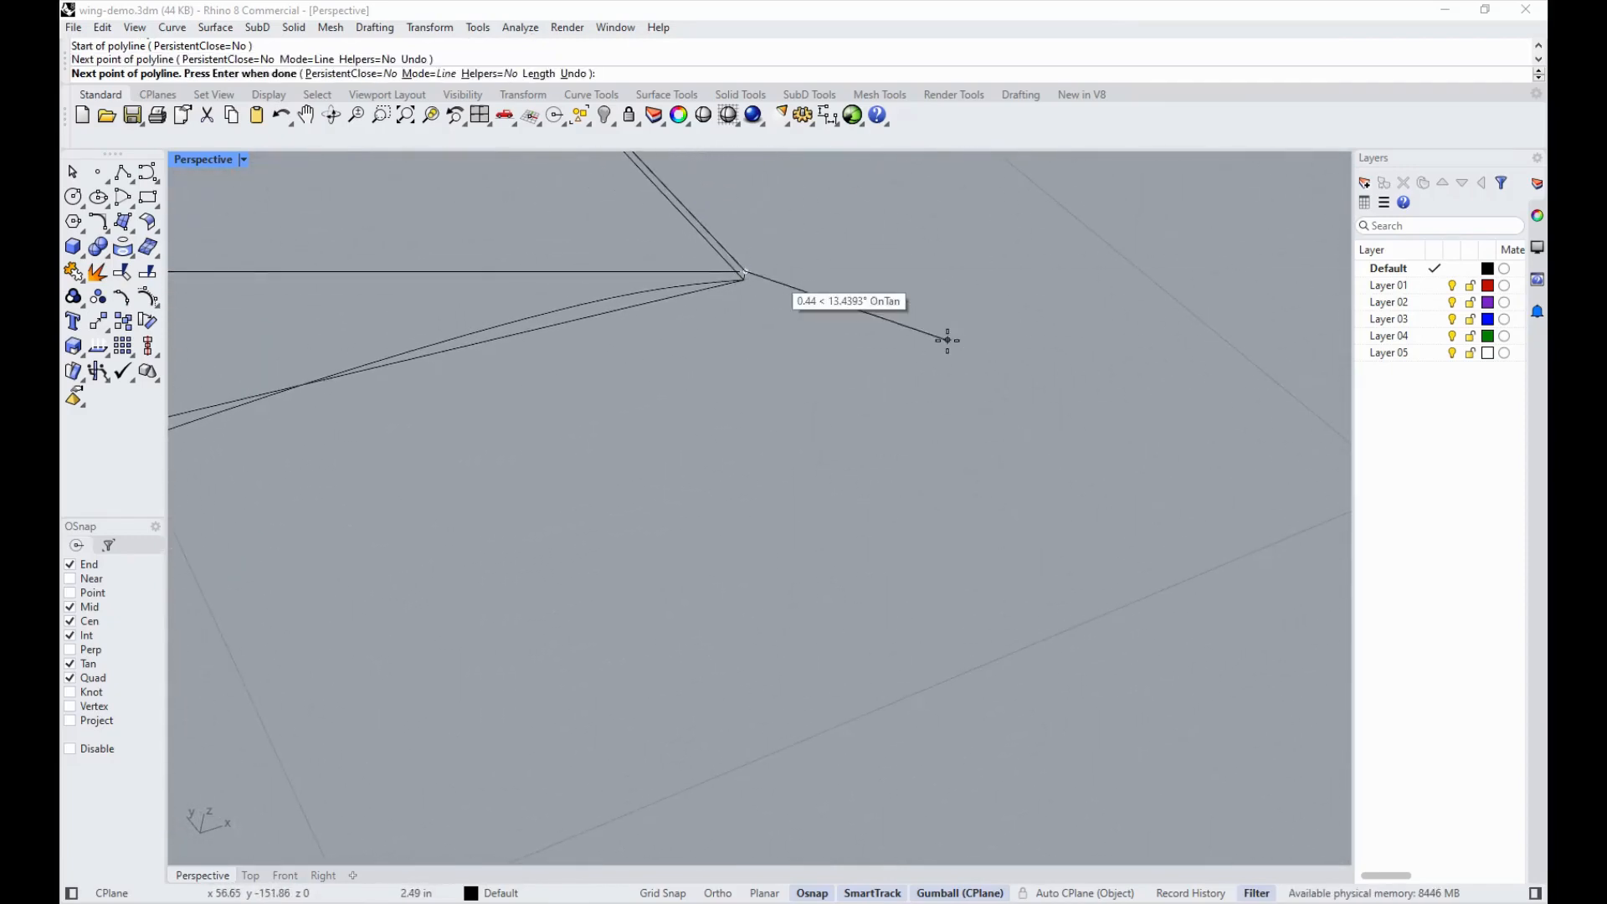
right_click(775, 344)
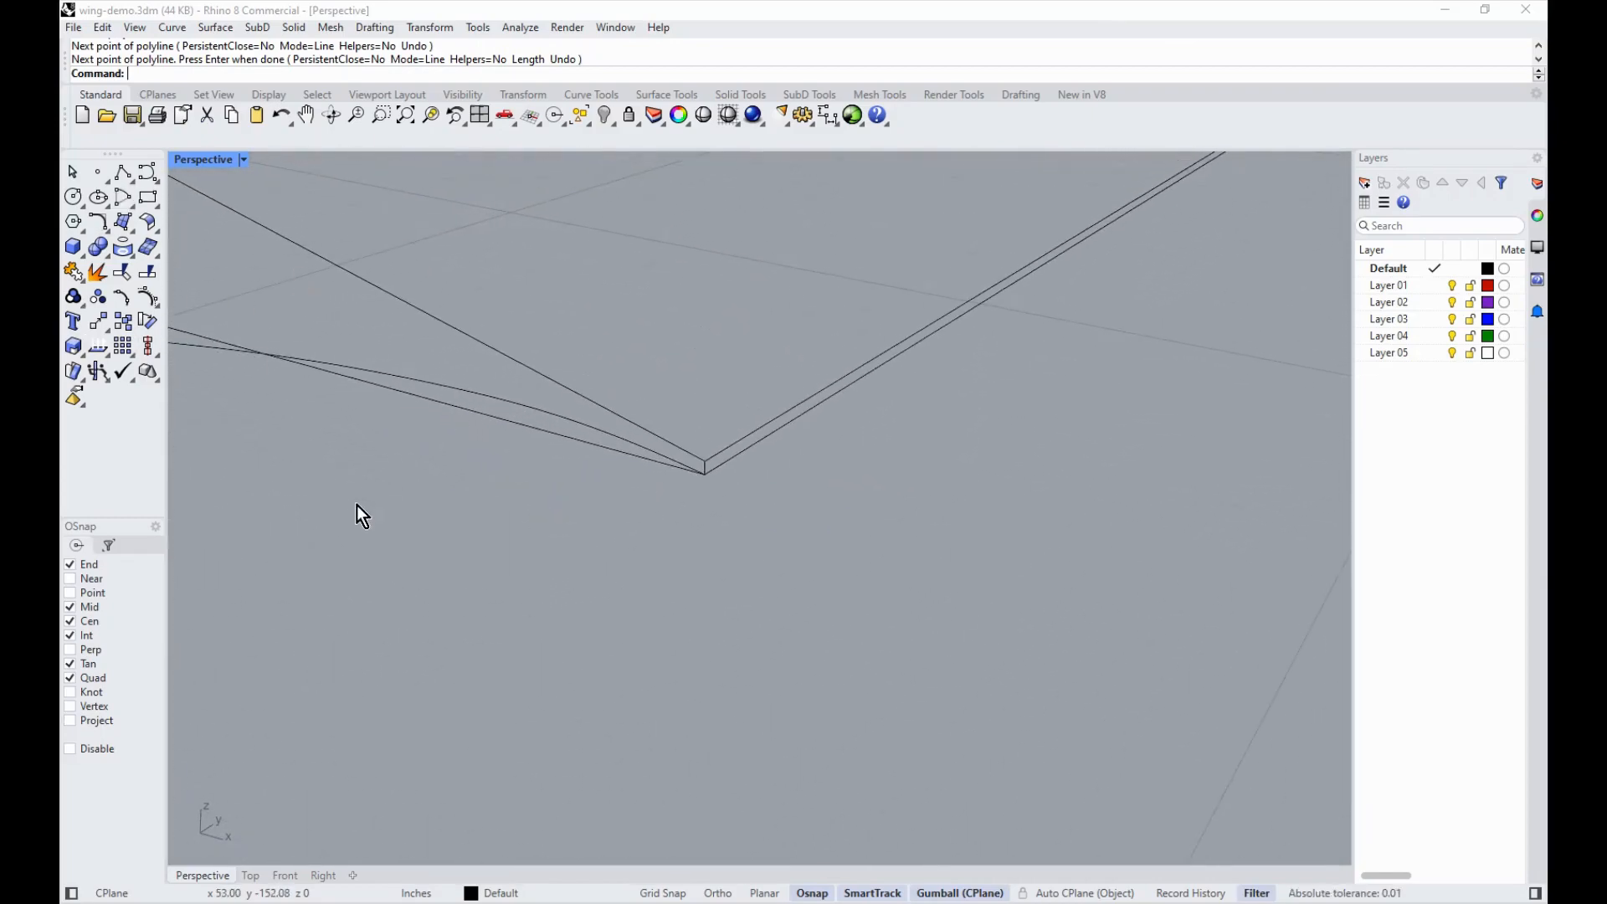
Step: Create the wing's lower network surface from both lower airfoil curves, the lower trailing-edge line and the leading-edge curve, with Position matching on all edges
key("Return")
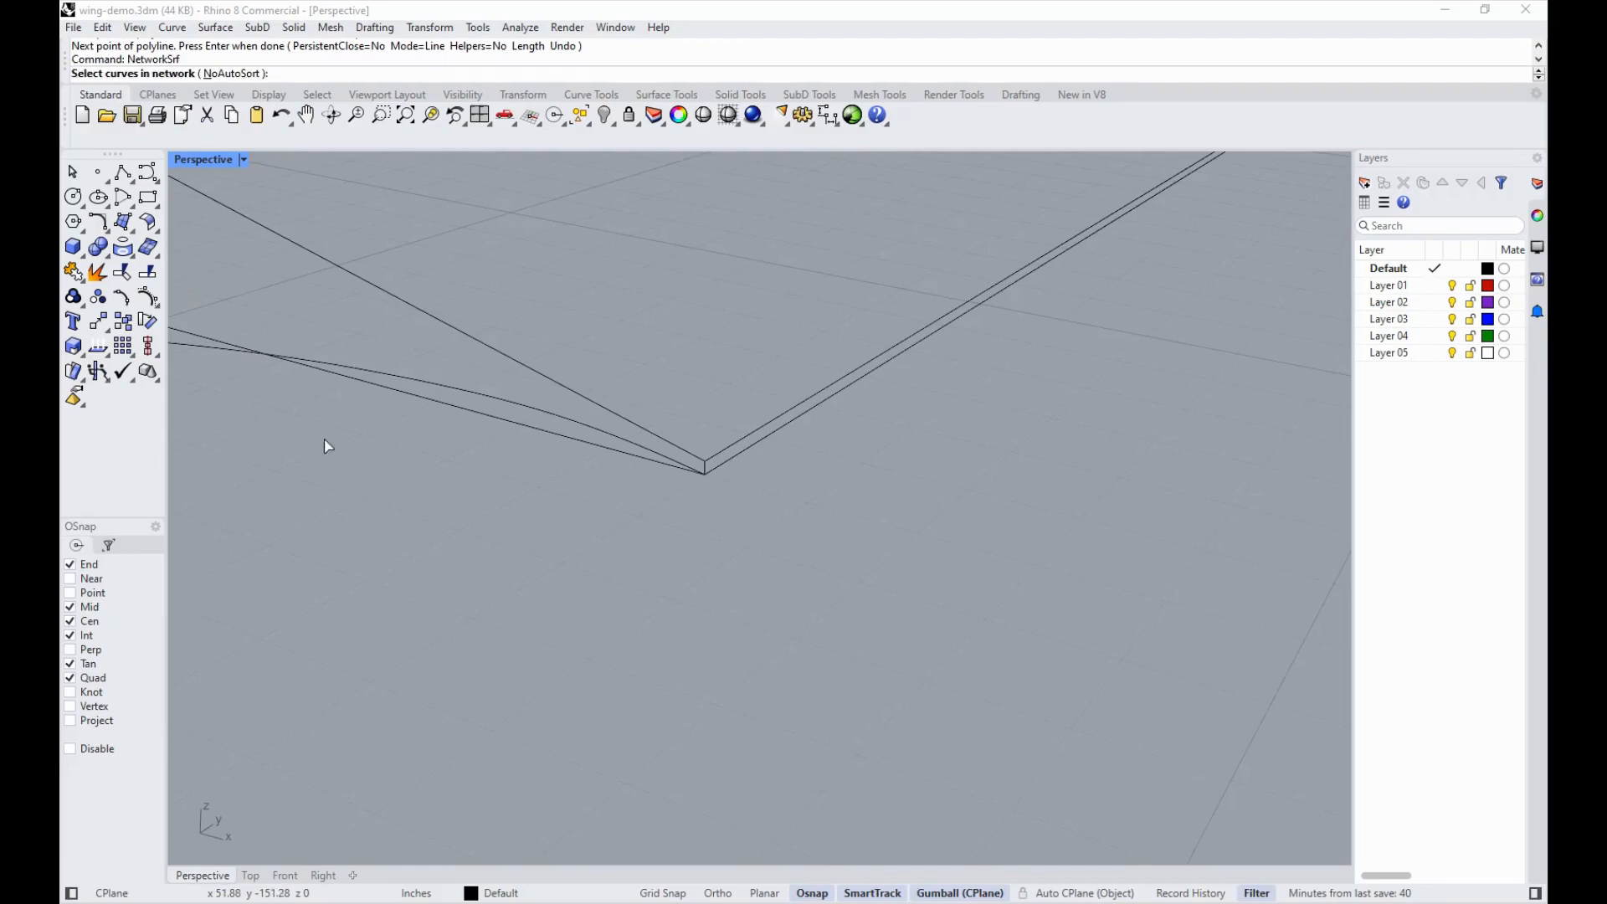
left_click(496, 400)
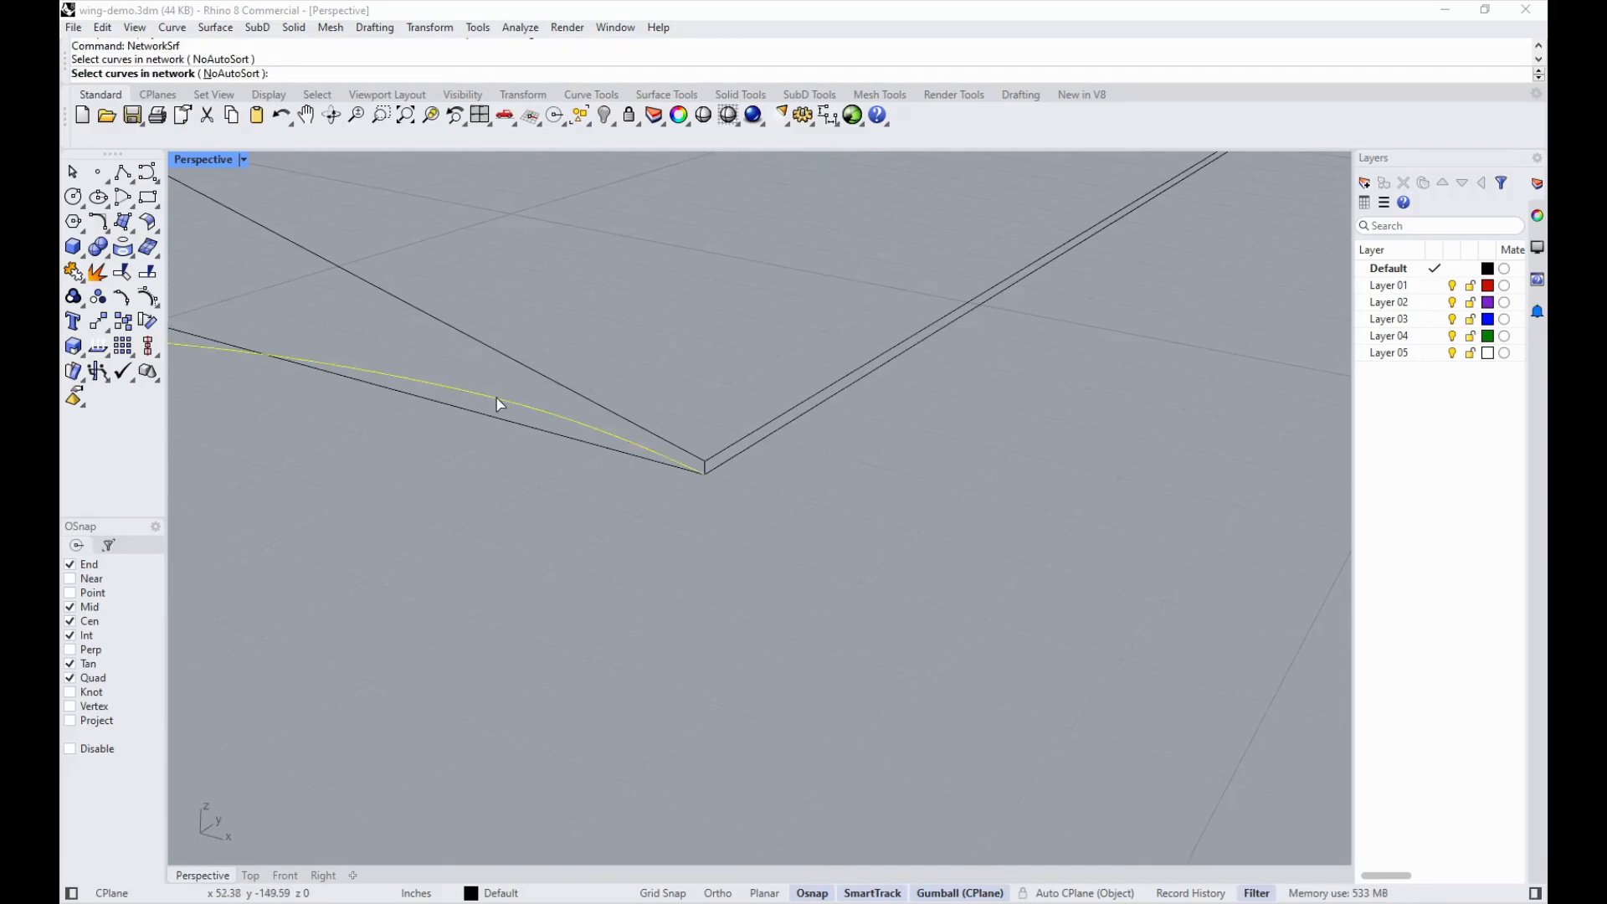
left_click(717, 463)
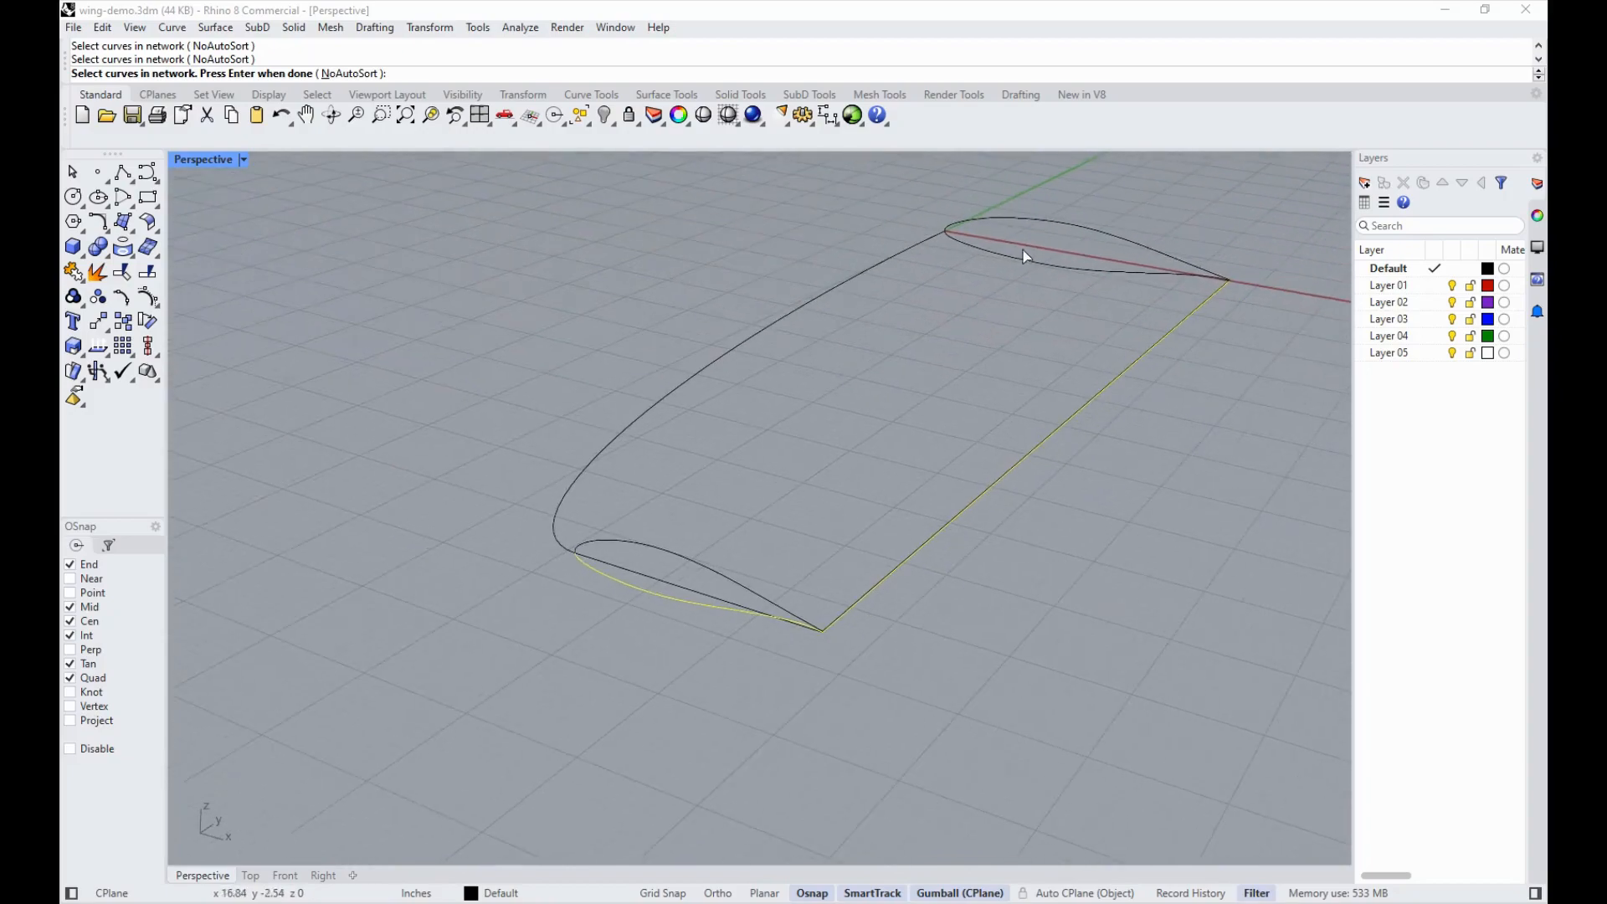
left_click(824, 304)
right_click(851, 411)
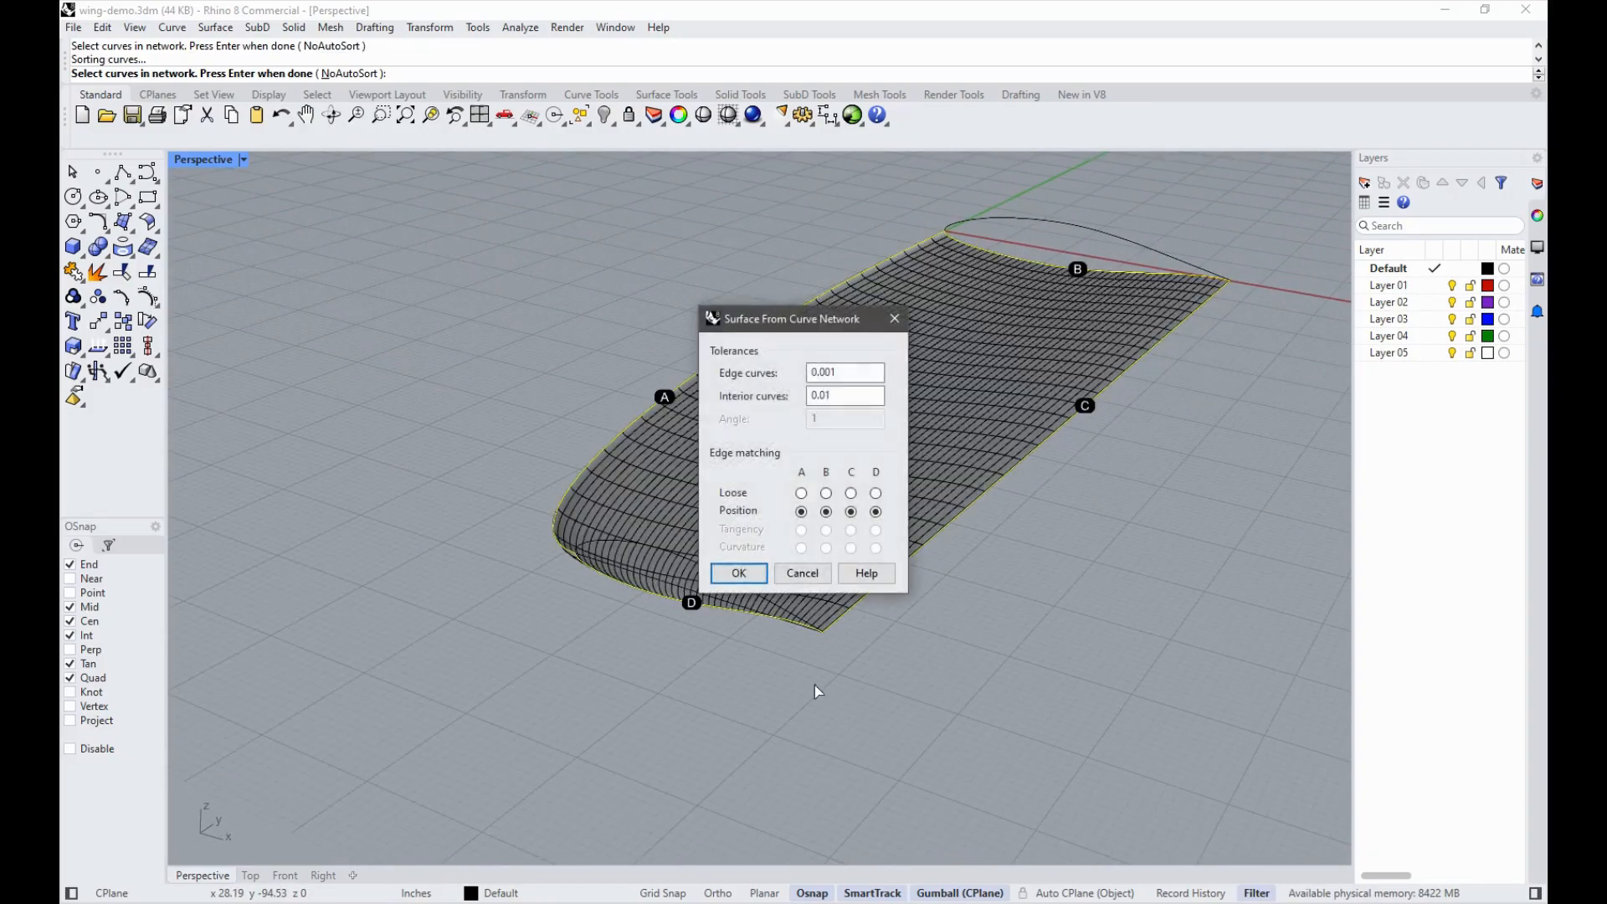
left_click(743, 571)
Step: Create the wing's upper network surface from both upper airfoil curves, the upper trailing-edge line and the leading-edge curve
scroll(807, 606, "up", 10)
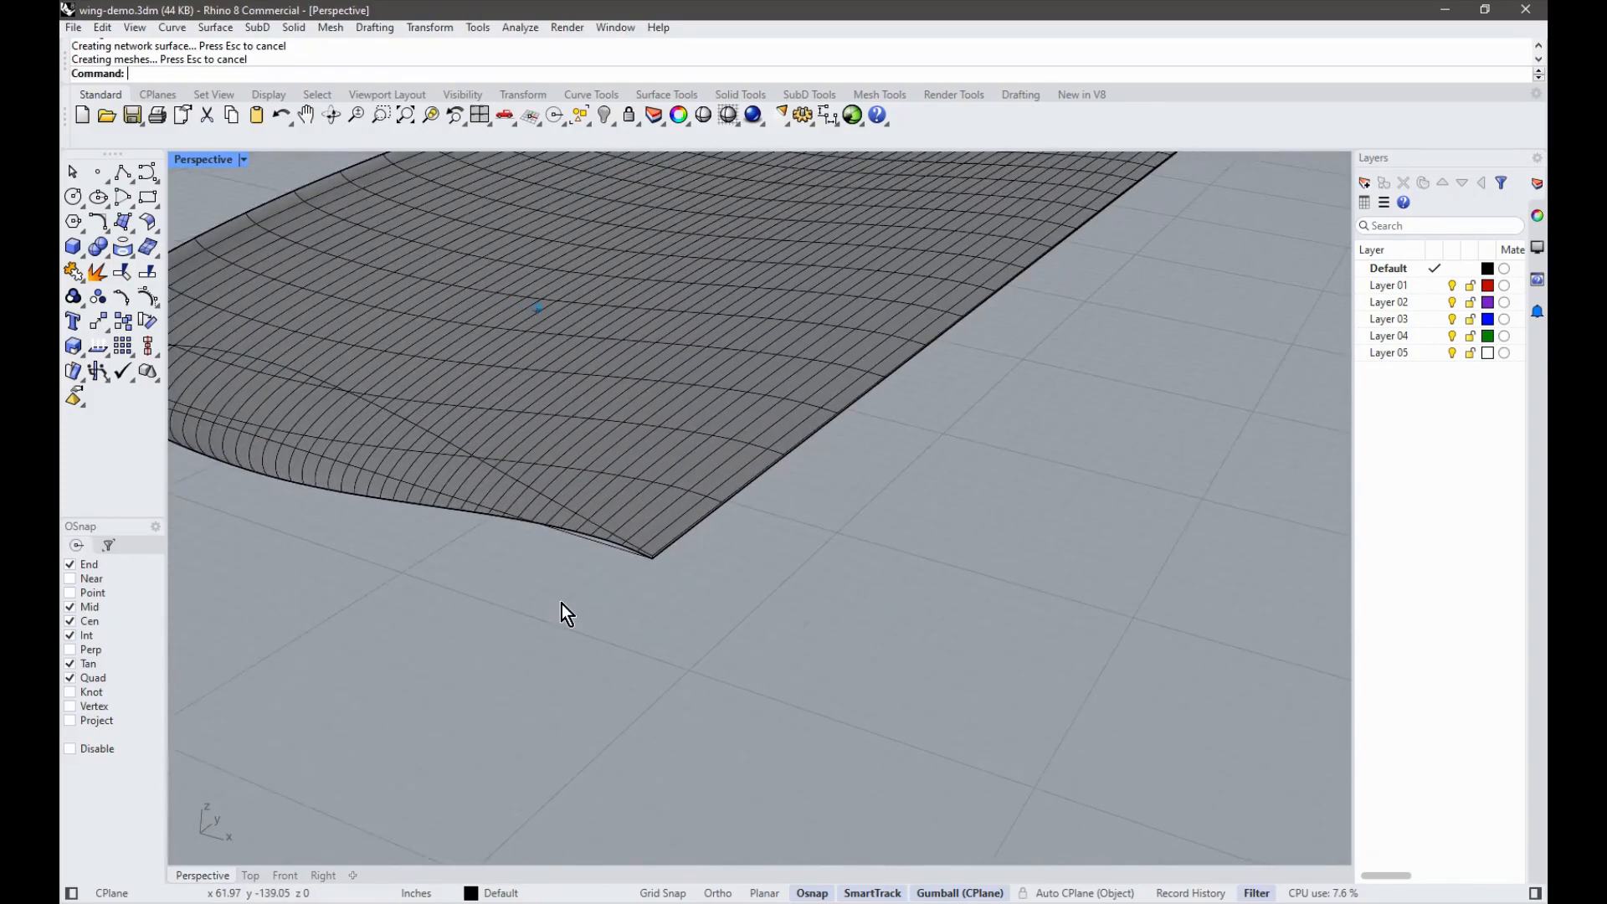
right_click(478, 675)
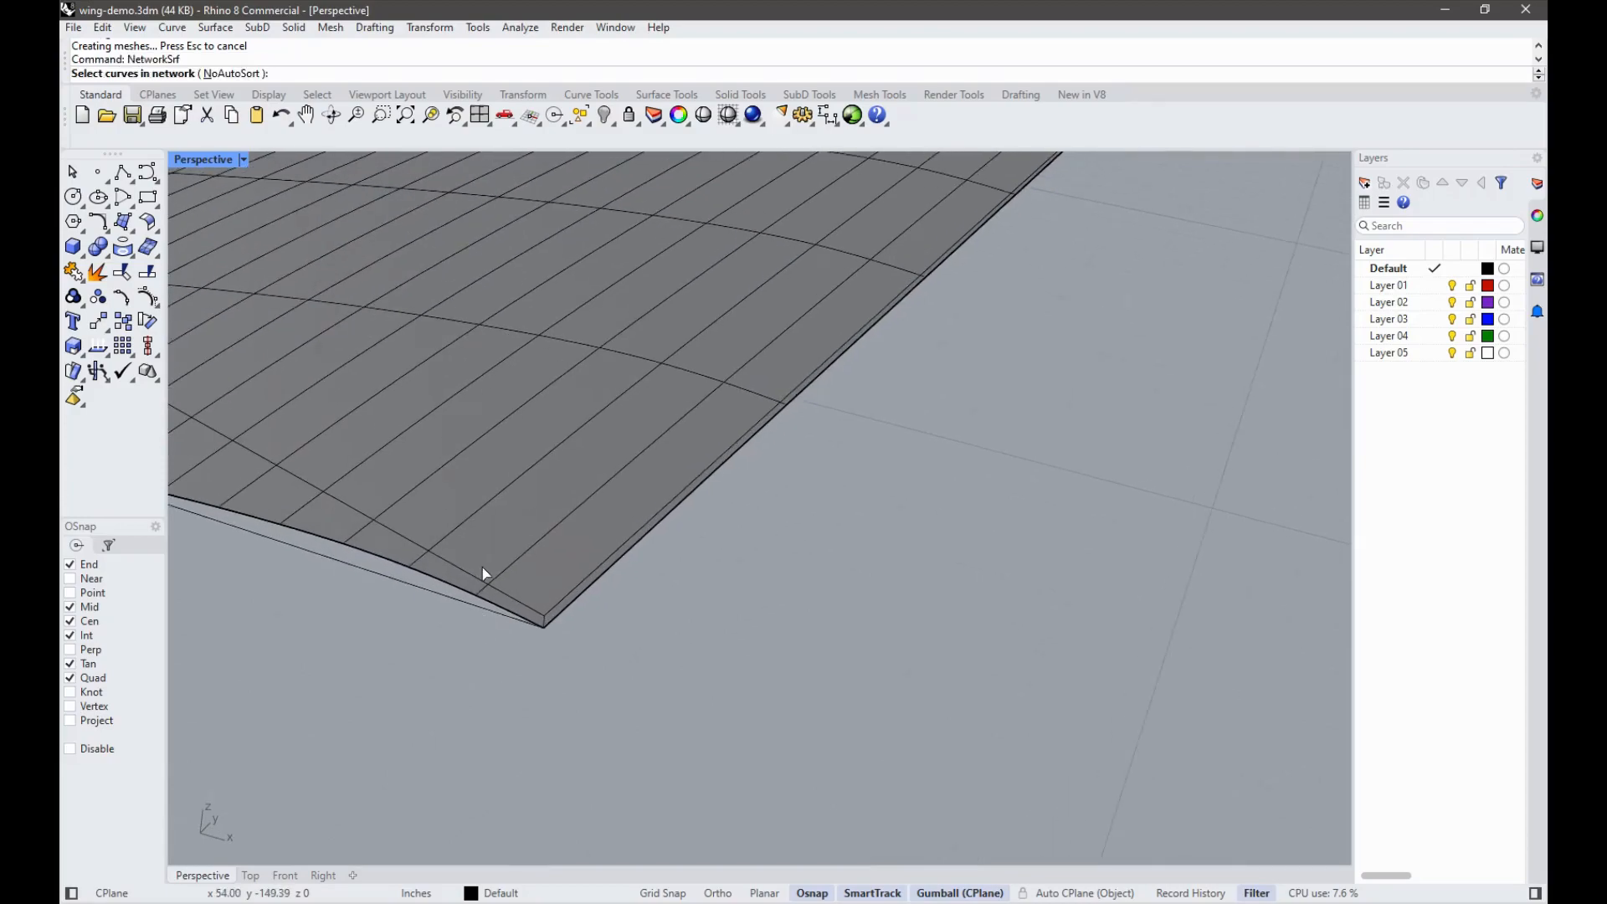
left_click(479, 581)
left_click(573, 596)
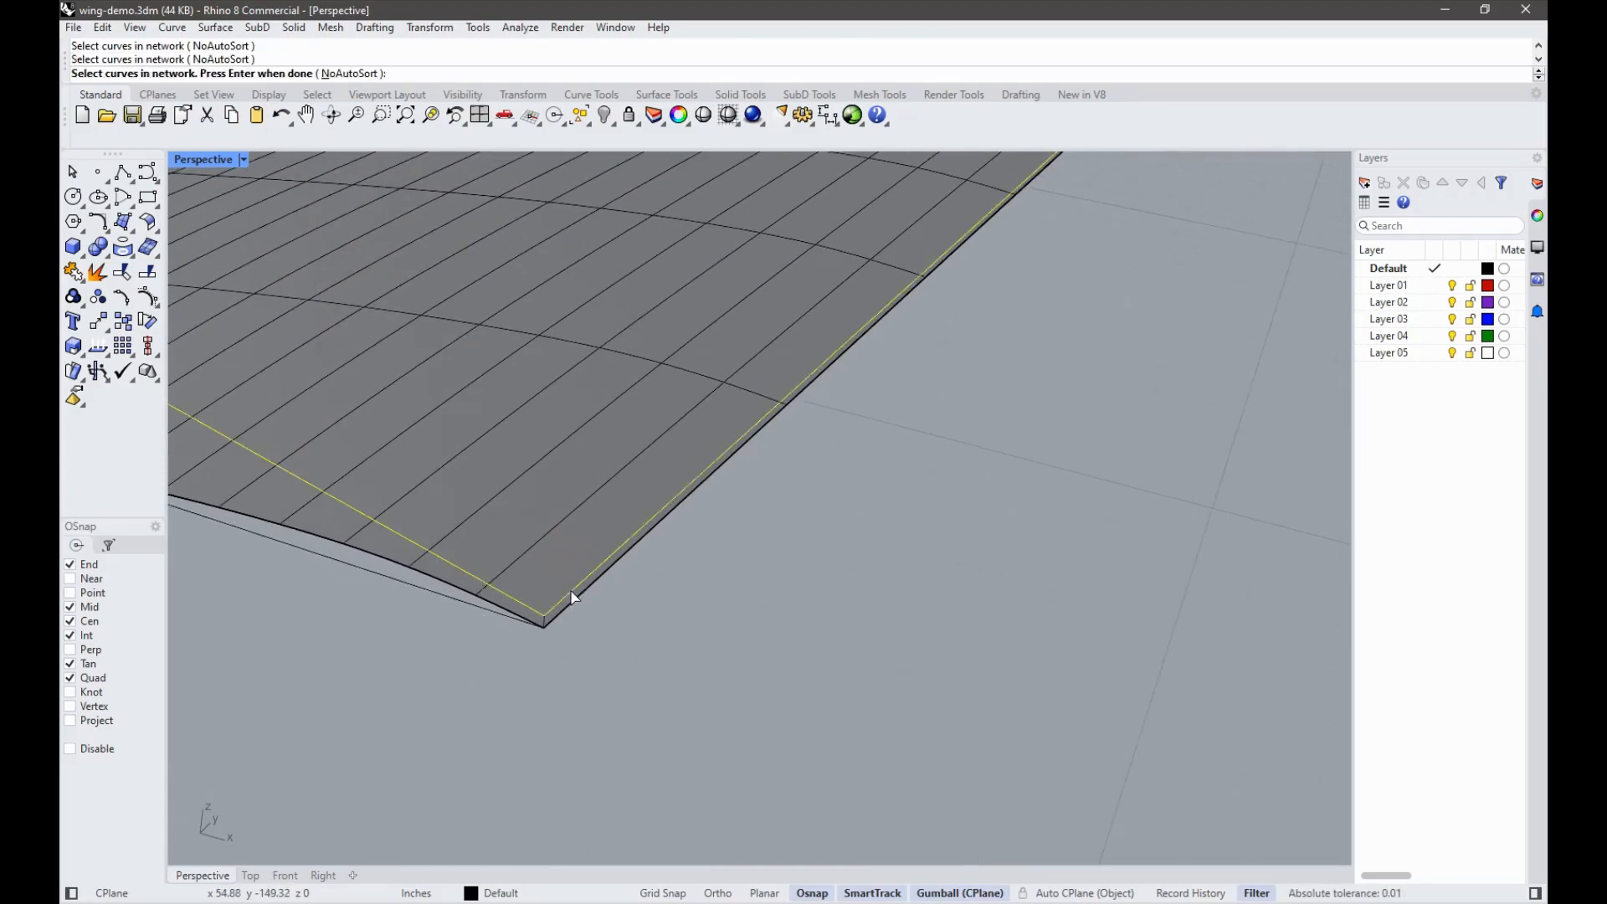
scroll(753, 502, "down", 10)
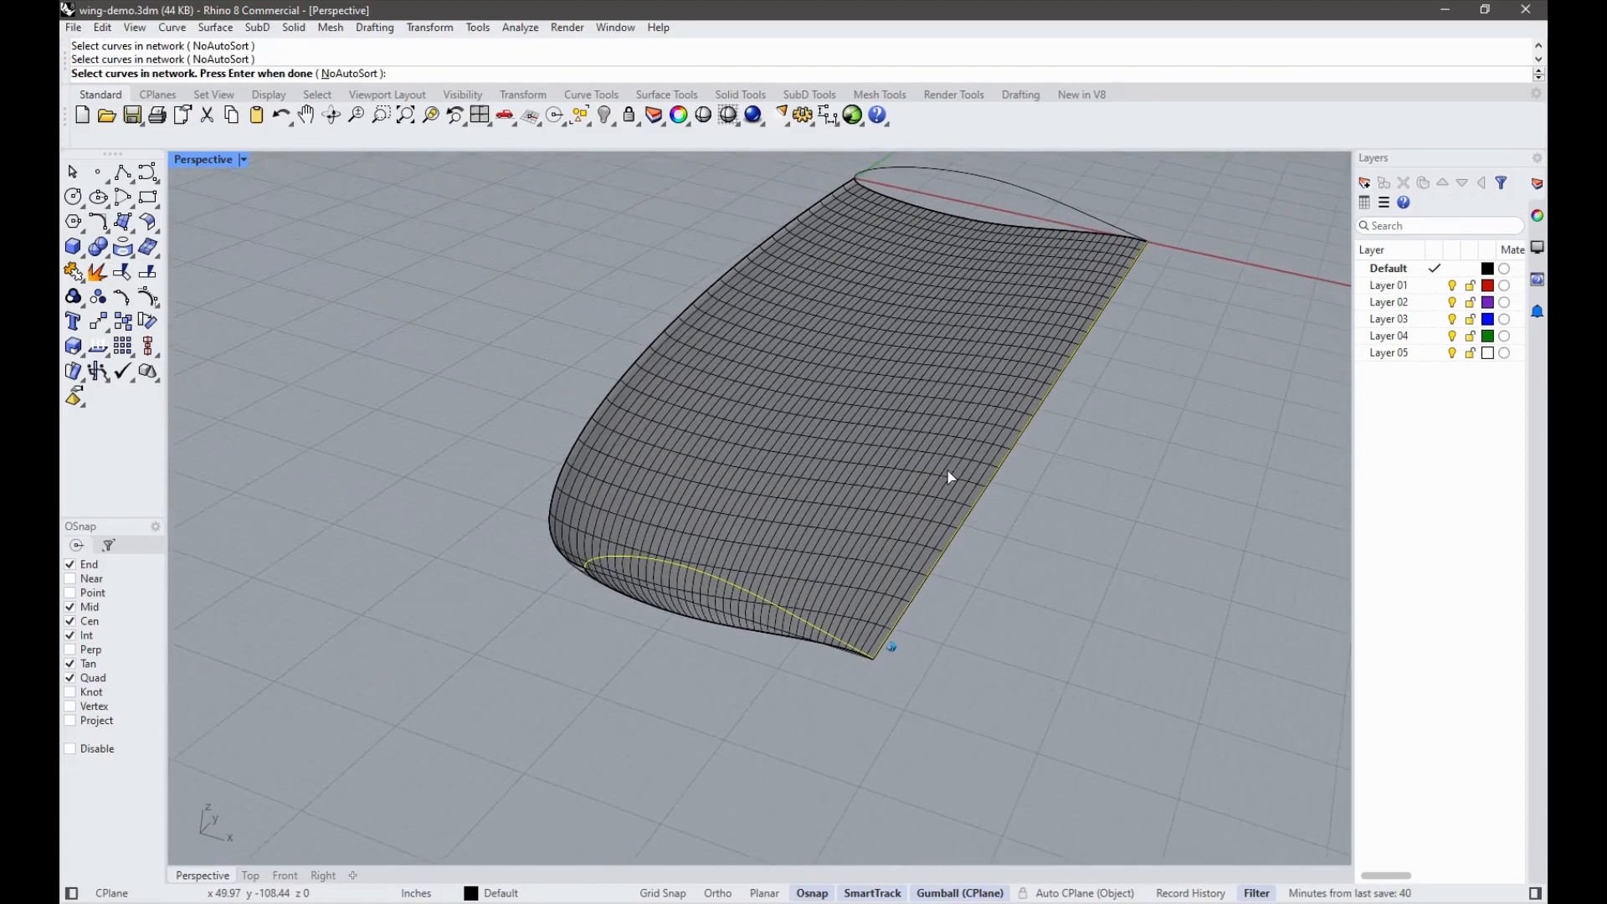
left_click(810, 256)
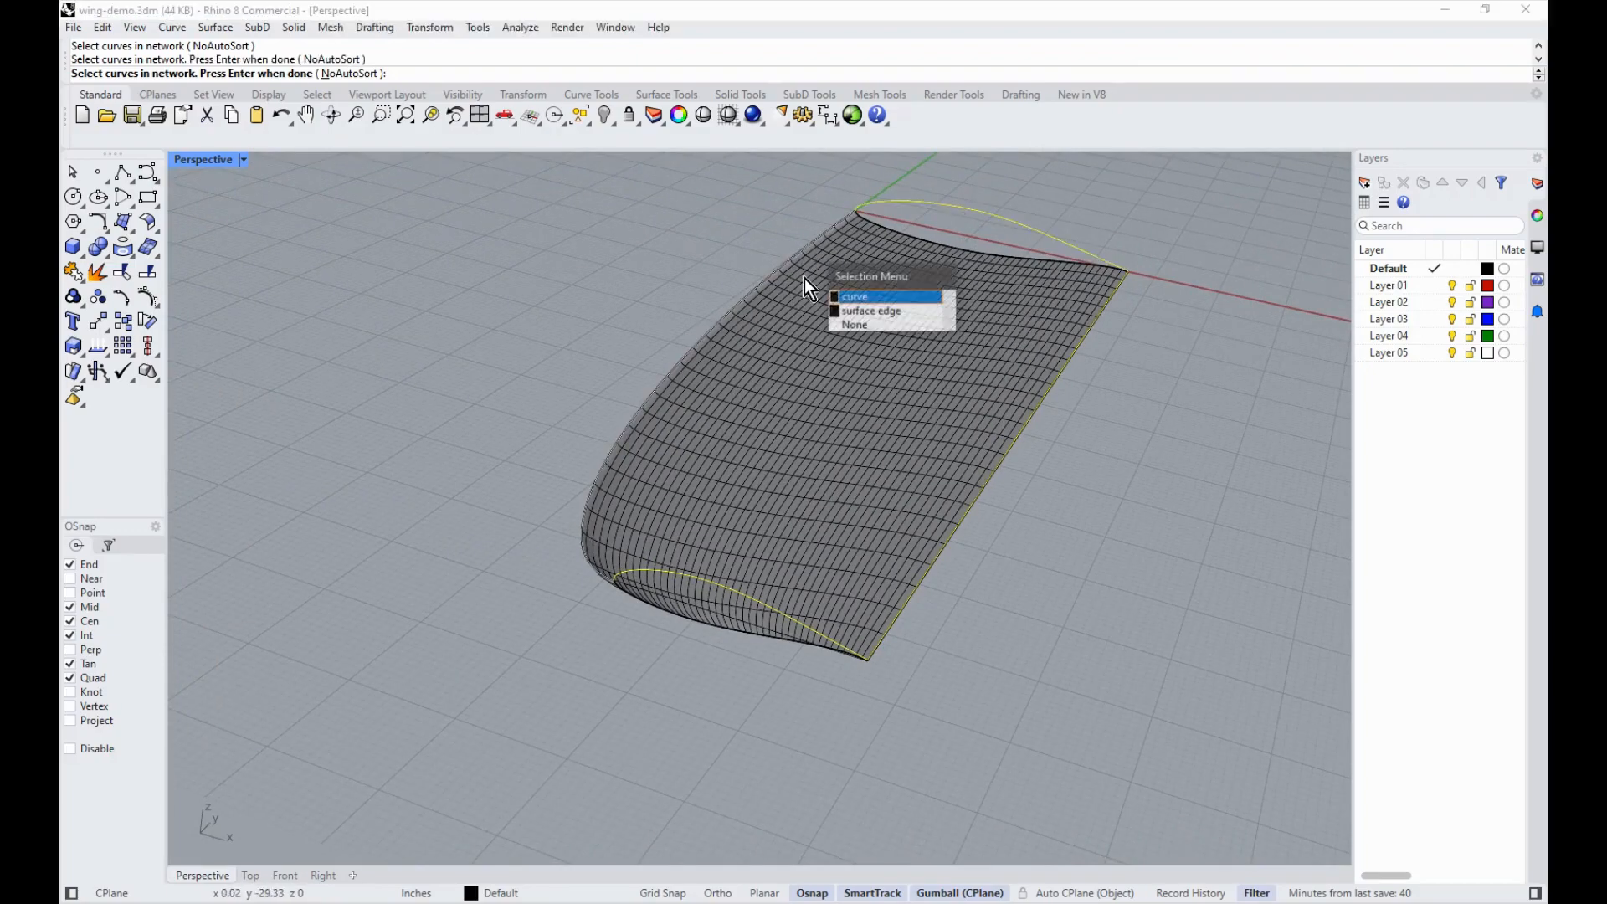
left_click(879, 298)
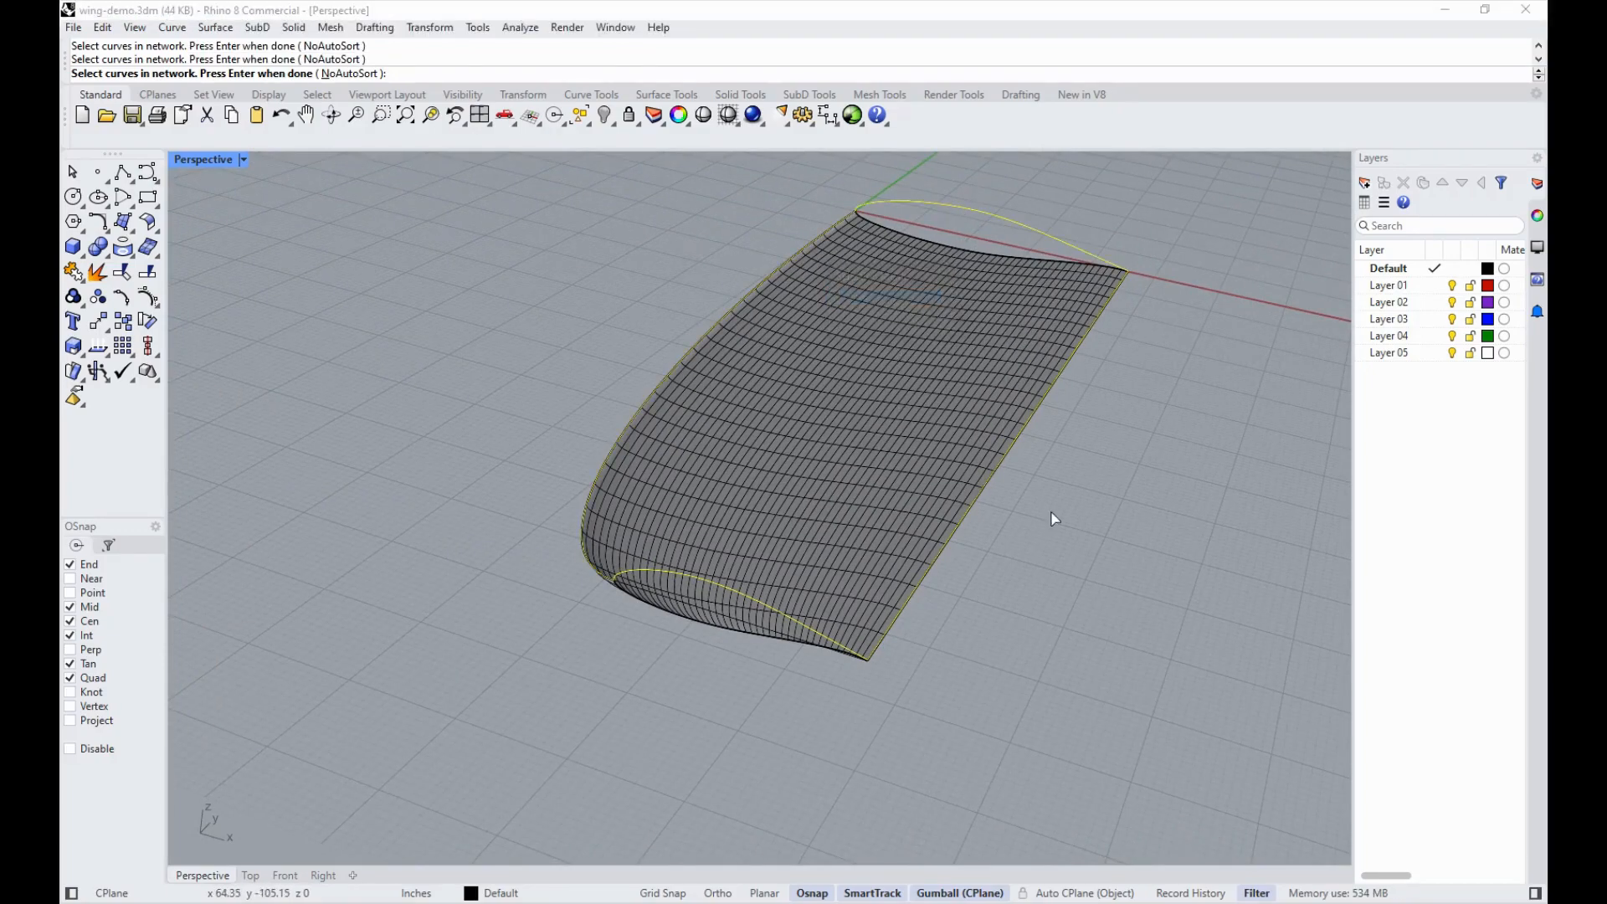
key("Return")
Step: Try to create a network surface across the trailing edge from its two long lines and the short vertical lines at tip and root
scroll(860, 631, "up", 10)
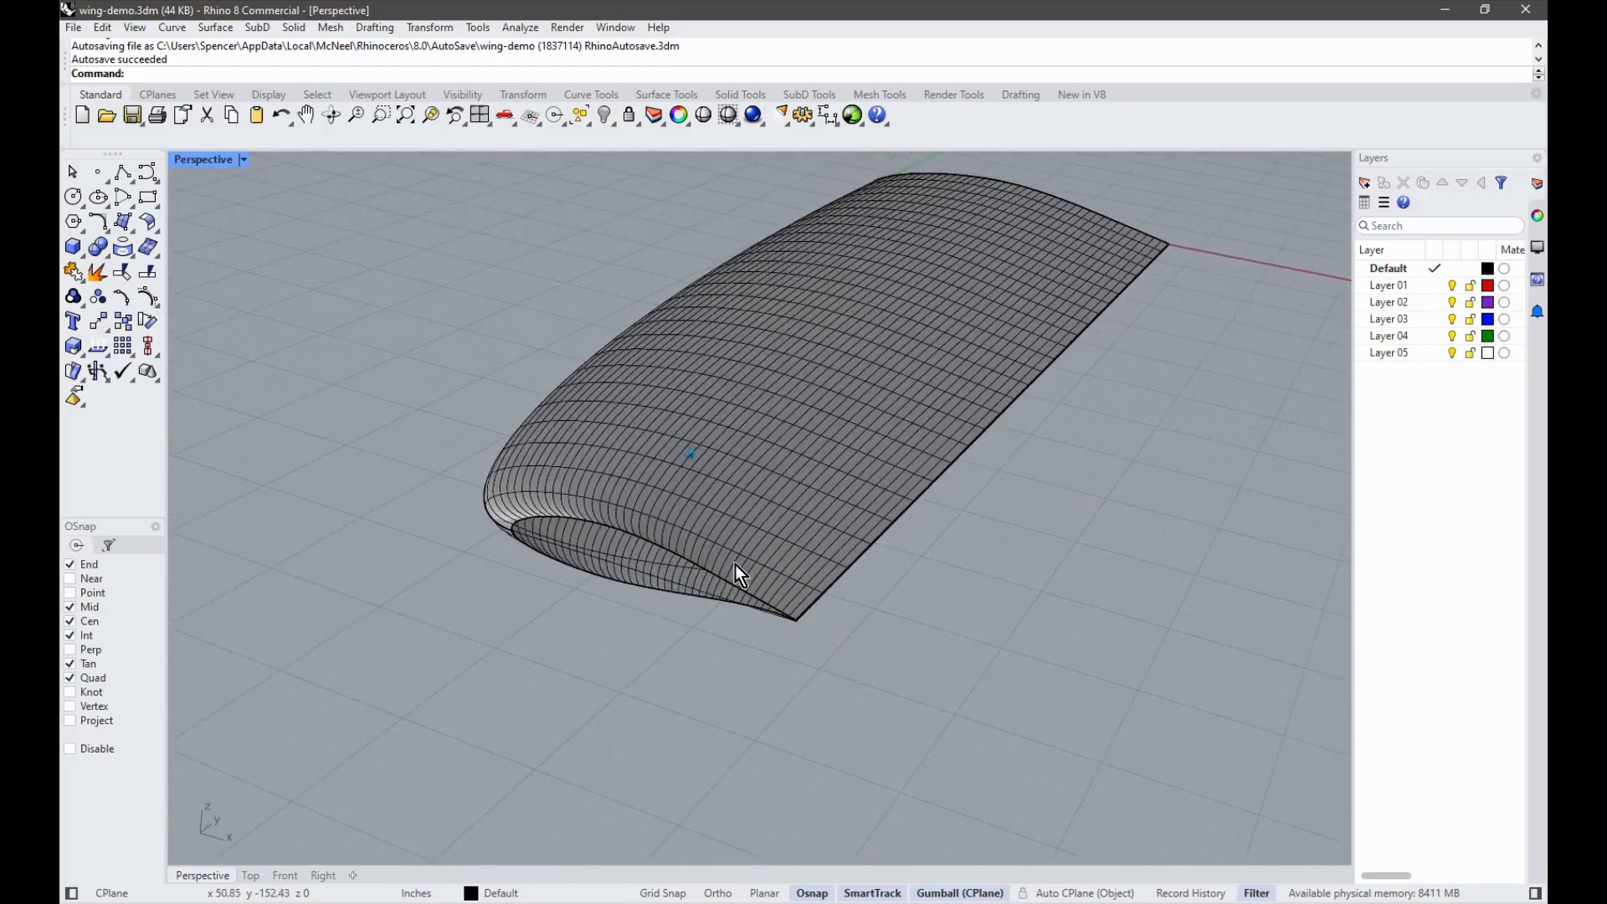
right_click_drag(419, 369, 626, 539)
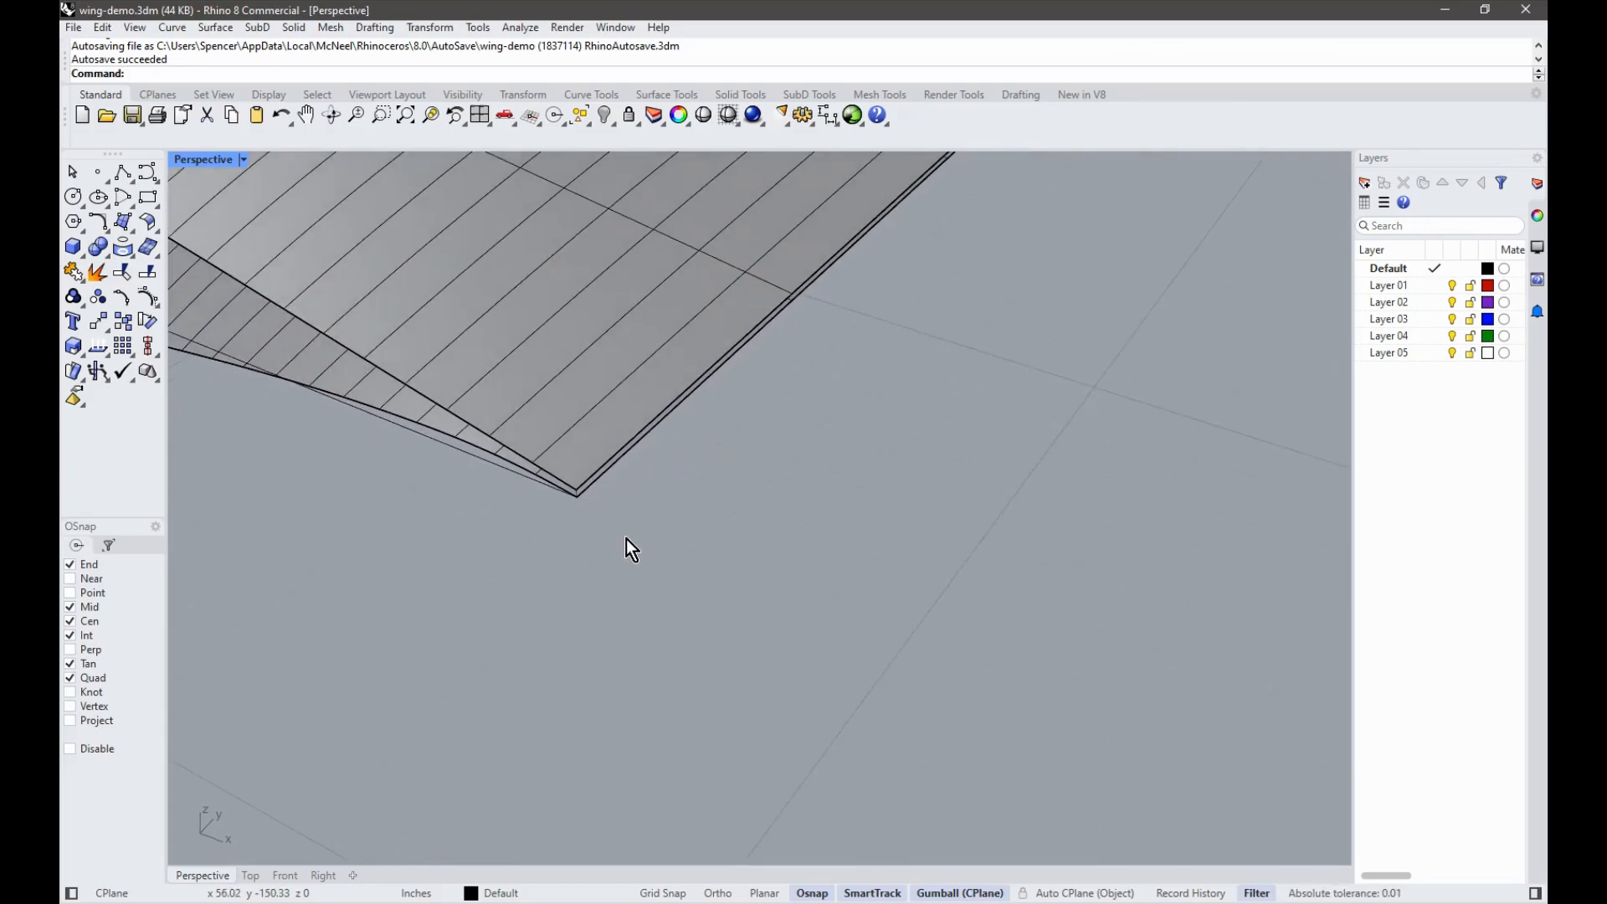
right_click(660, 541)
scroll(628, 533, "up", 3)
scroll(577, 514, "up", 3)
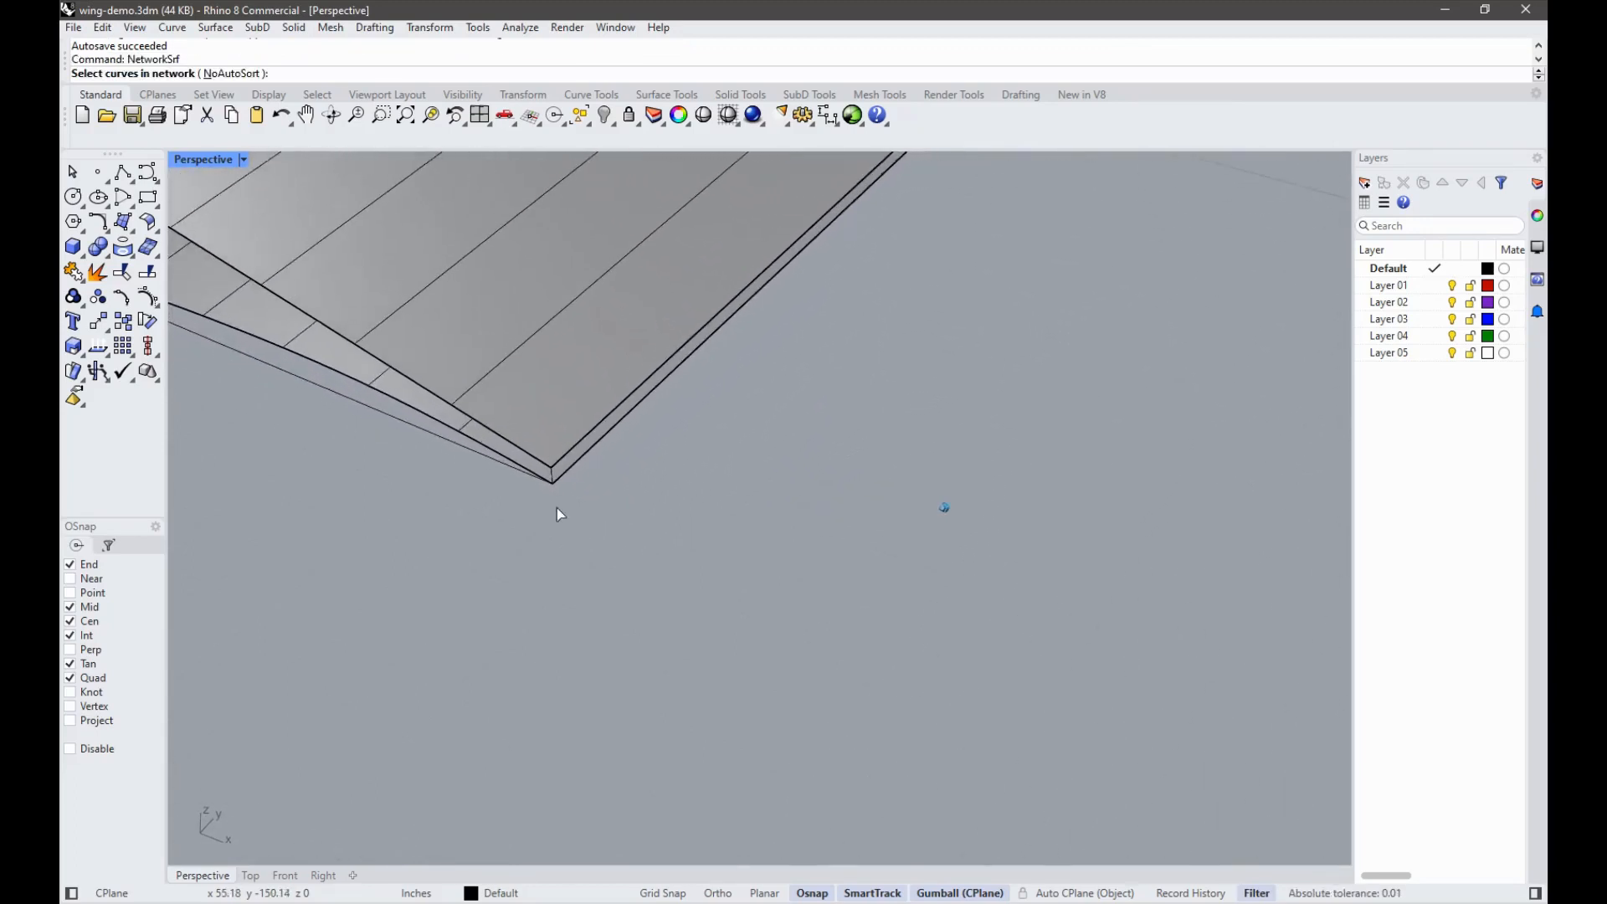
left_click(553, 477)
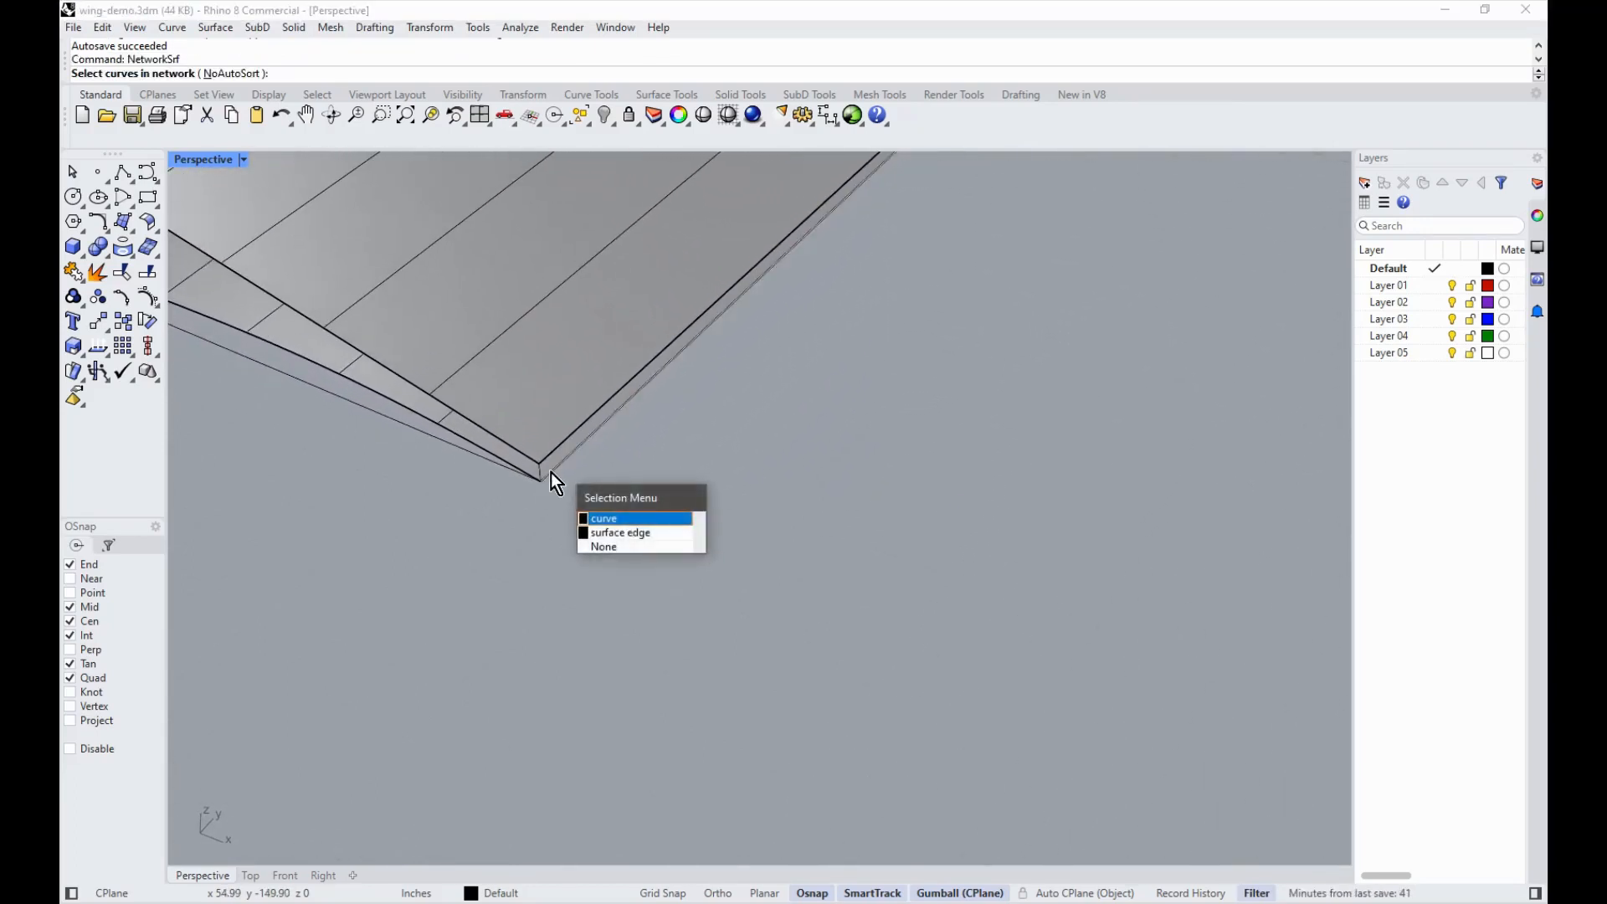
left_click(602, 518)
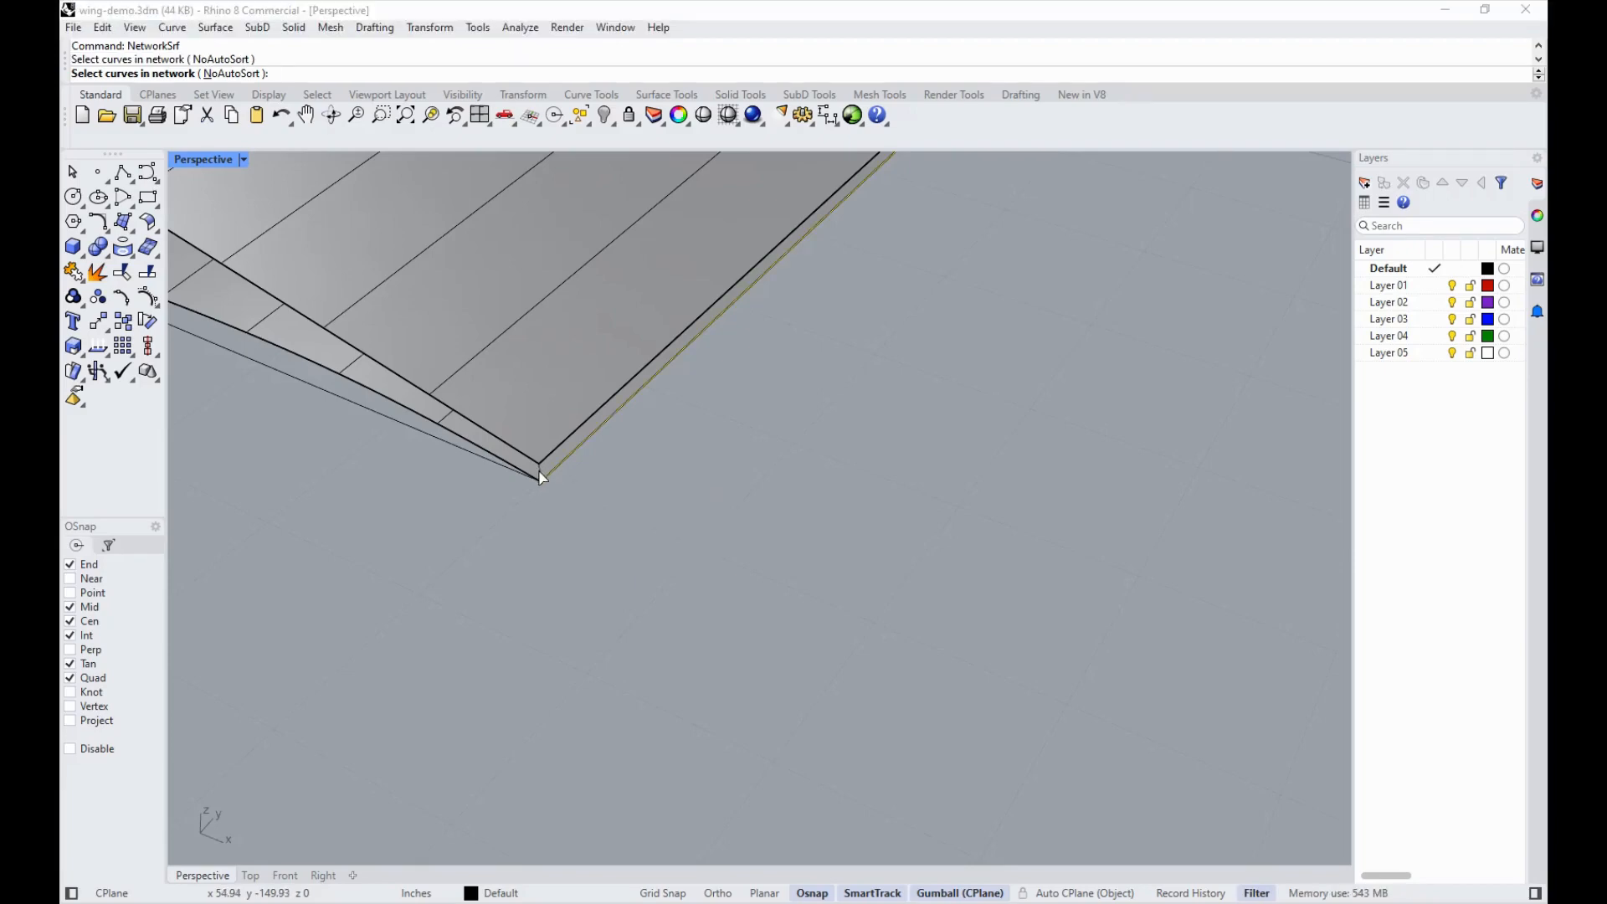
left_click(554, 456)
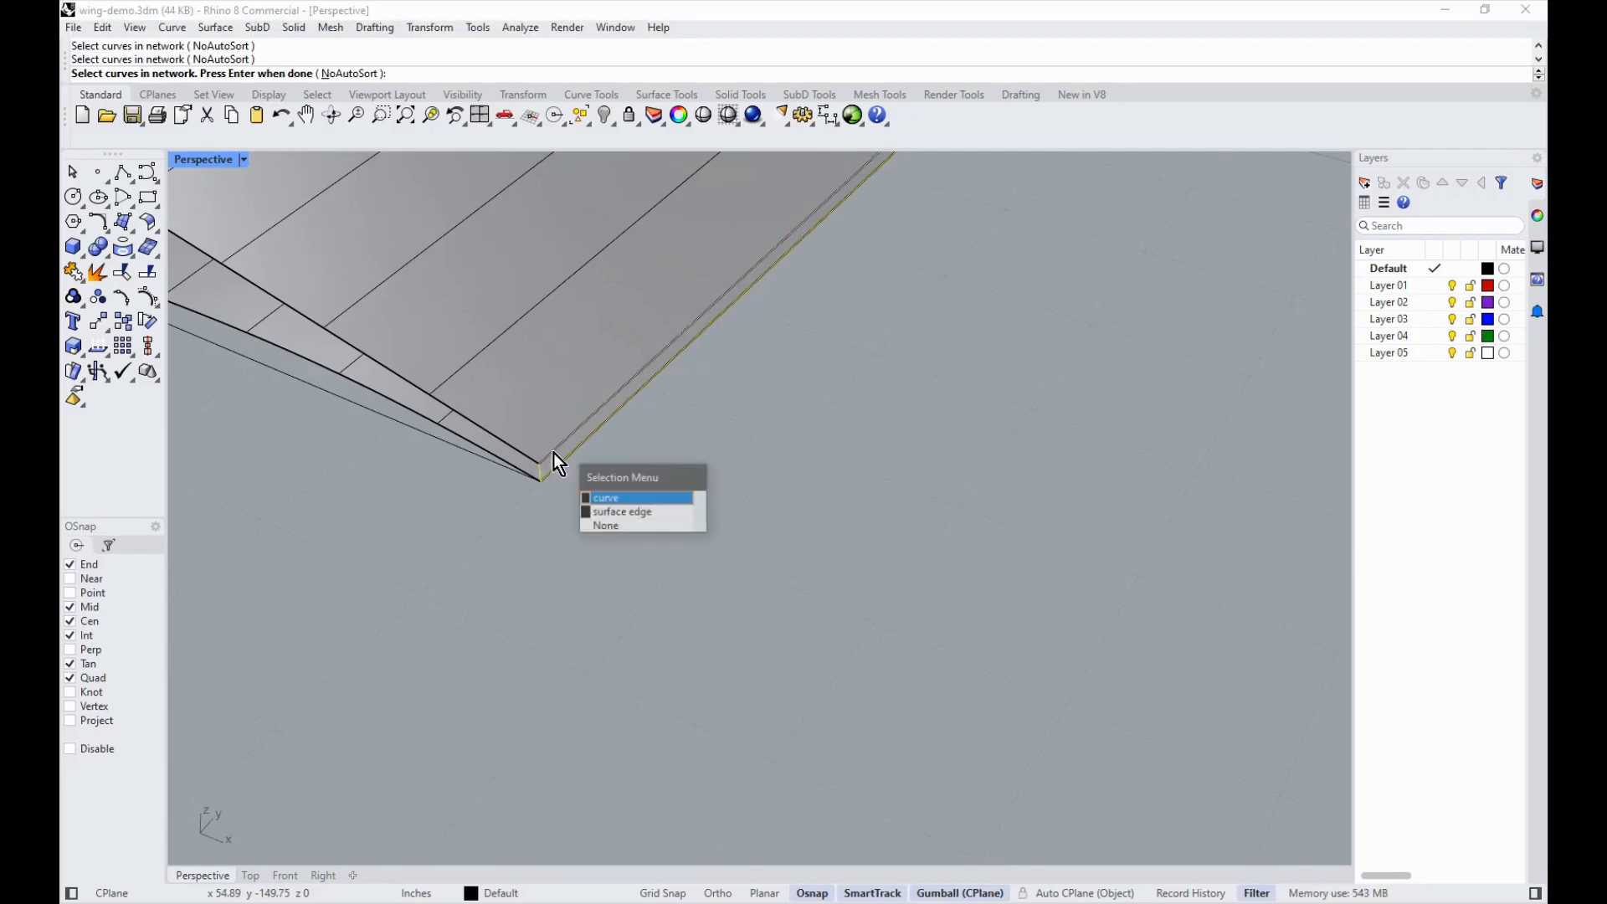
left_click(606, 497)
scroll(590, 445, "down", 2)
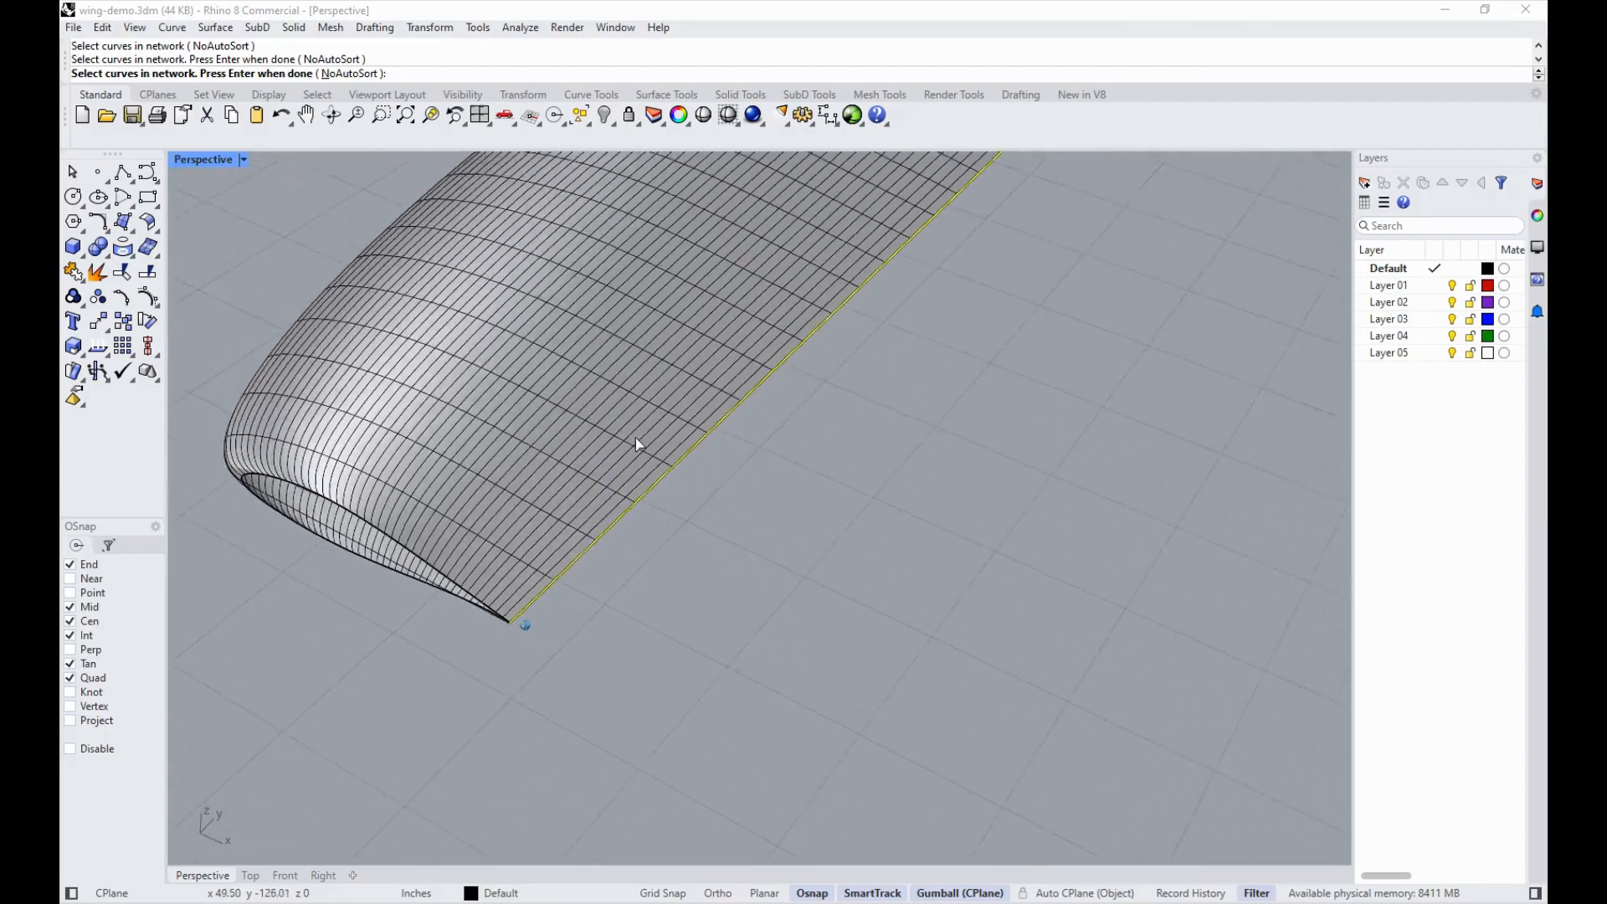
scroll(767, 347, "up", 5)
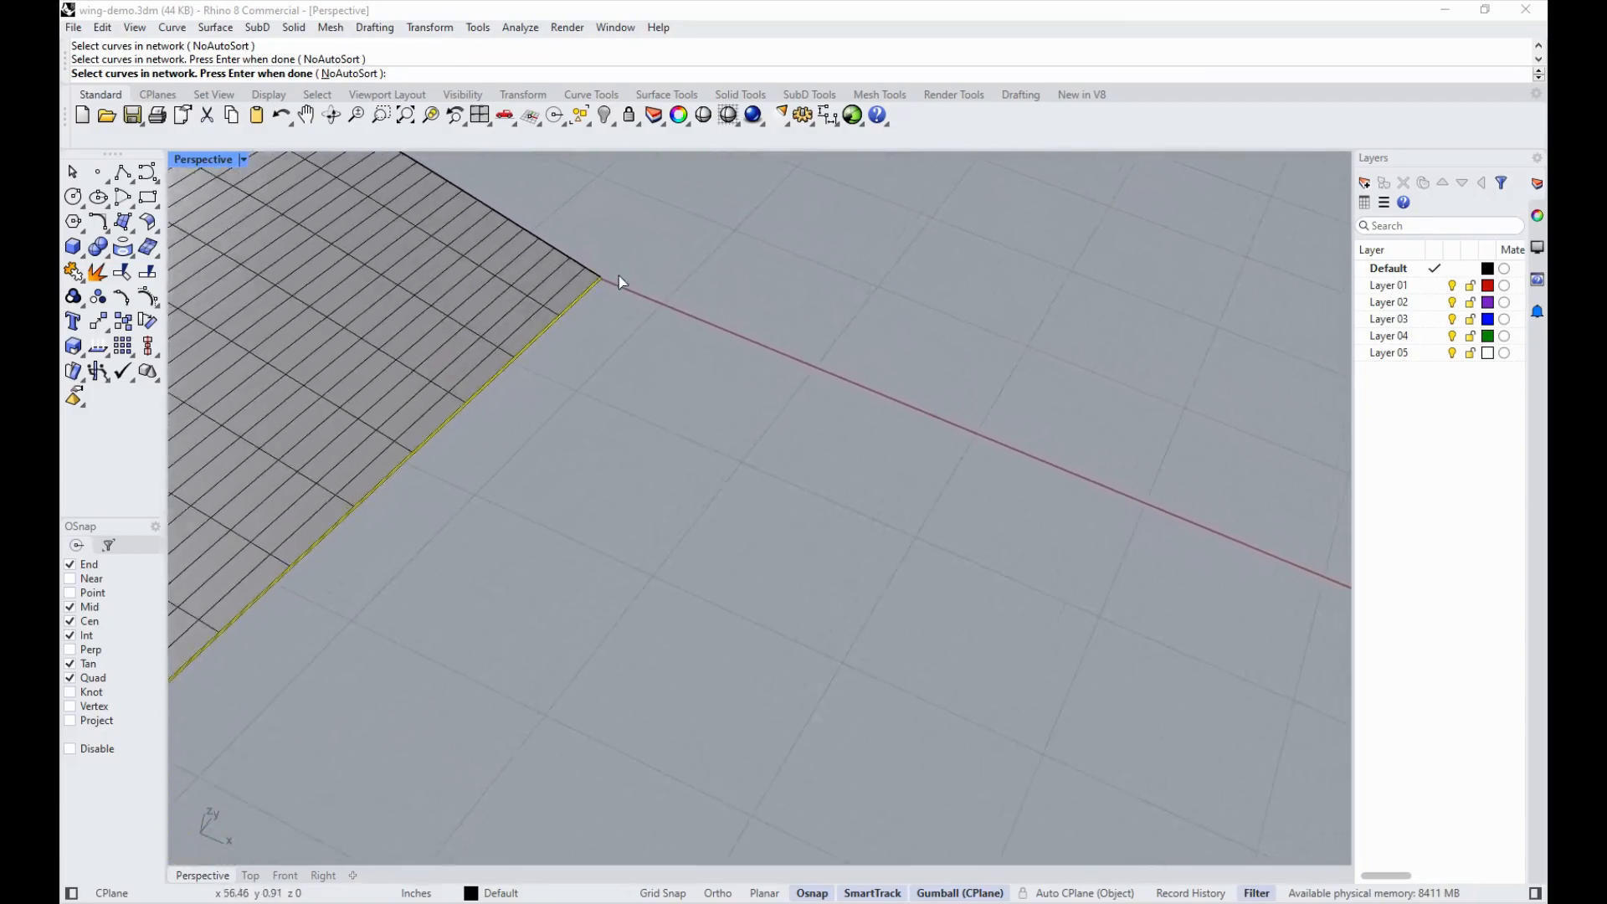
scroll(449, 383, "up", 2)
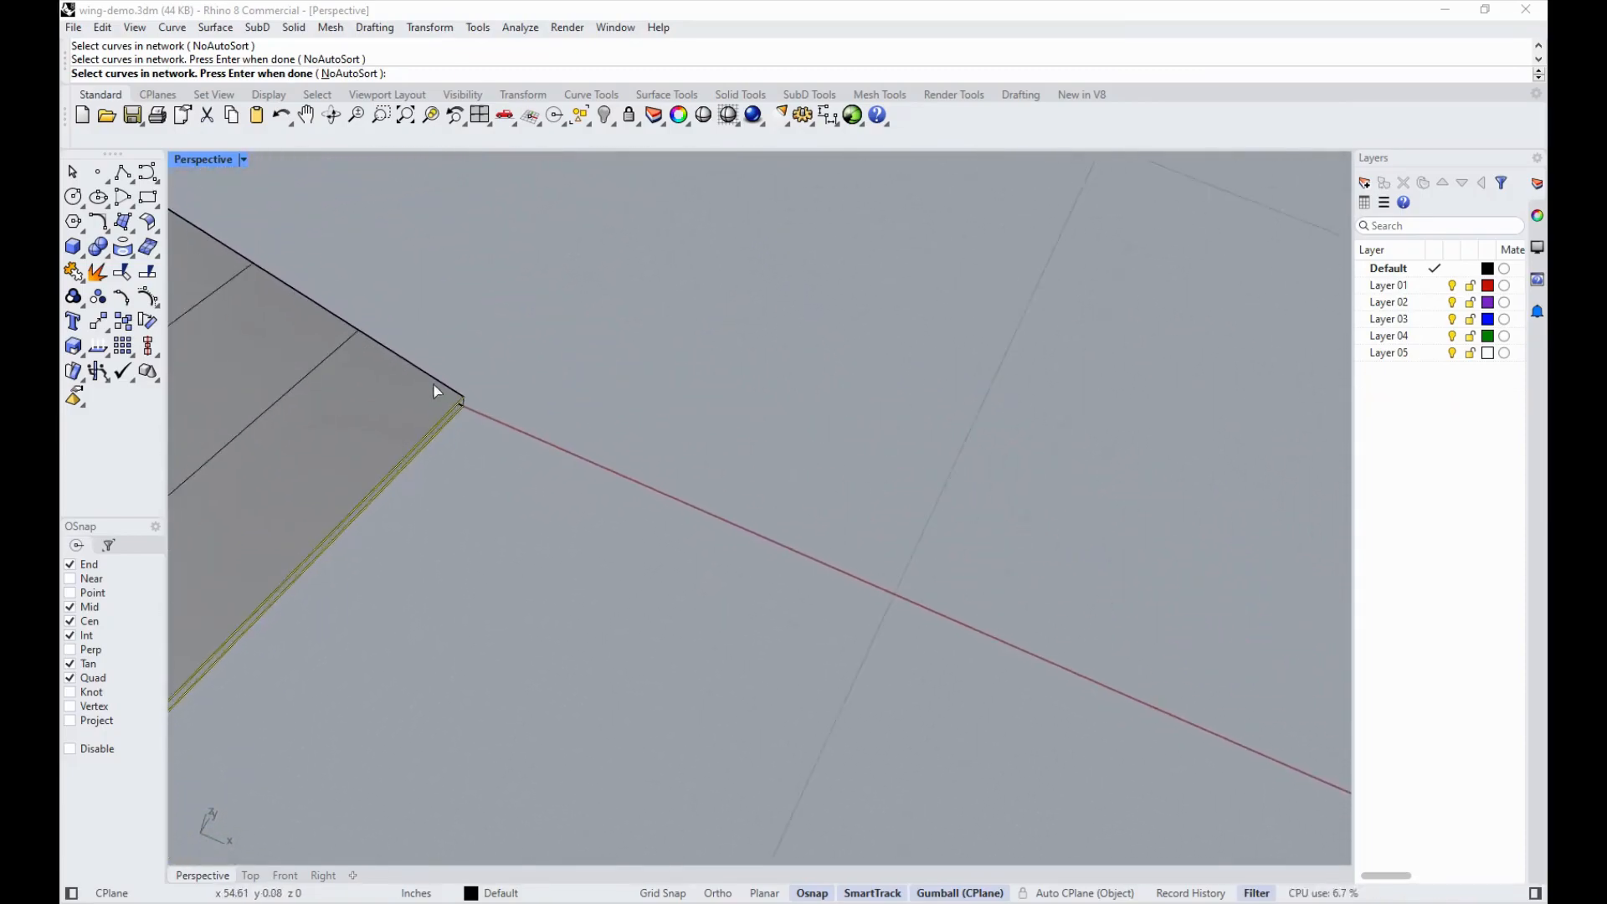
scroll(505, 428, "up", 1)
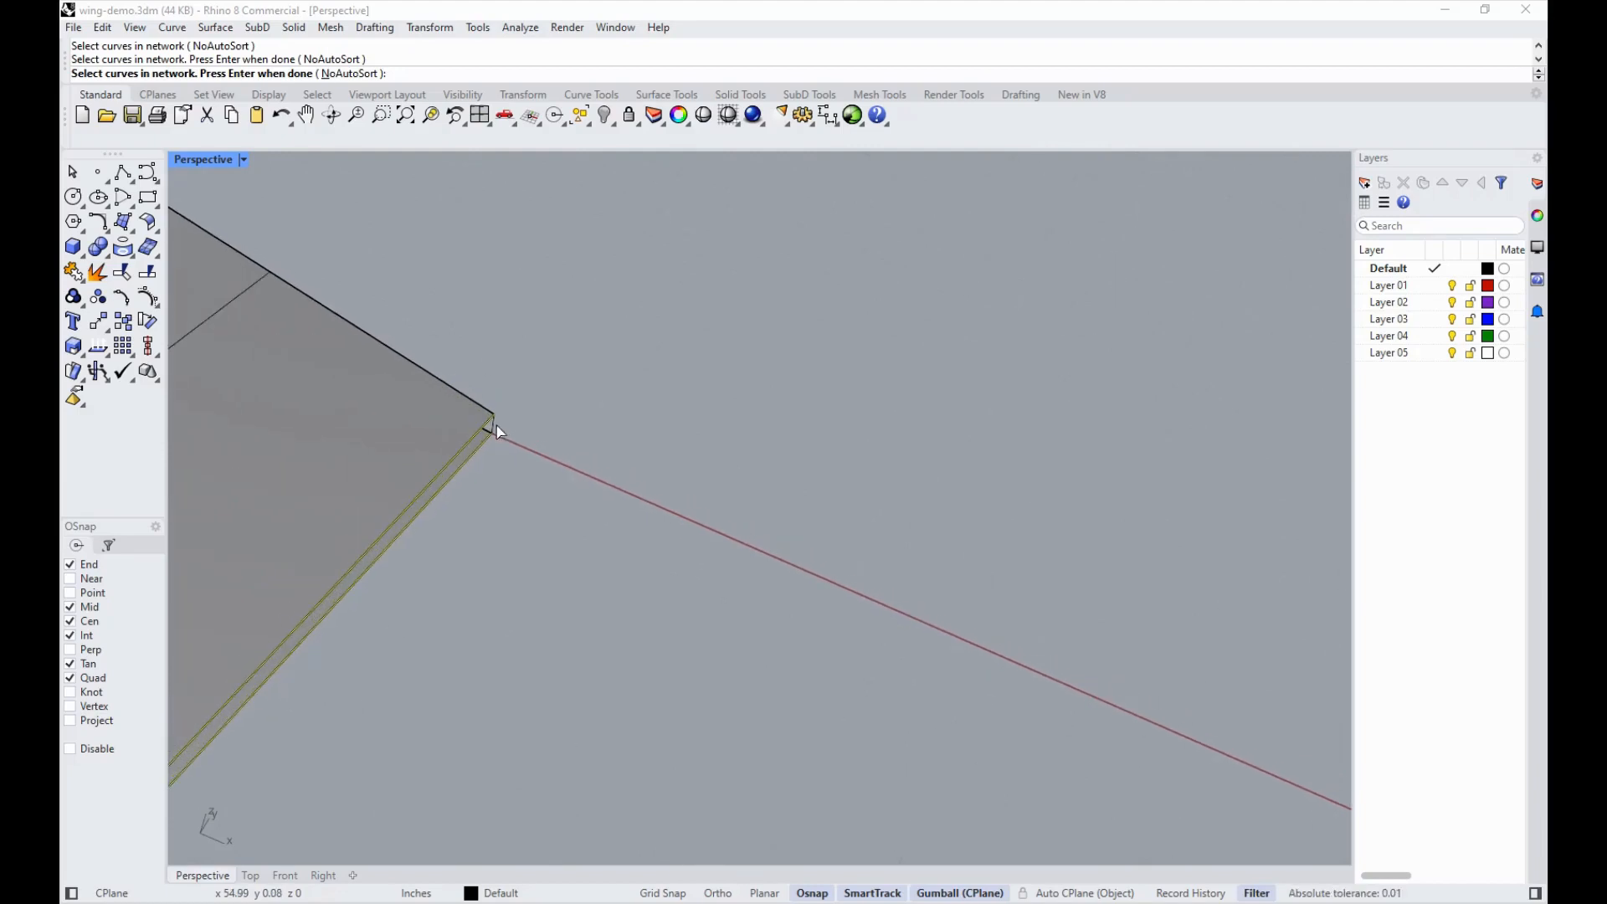
left_click(496, 428)
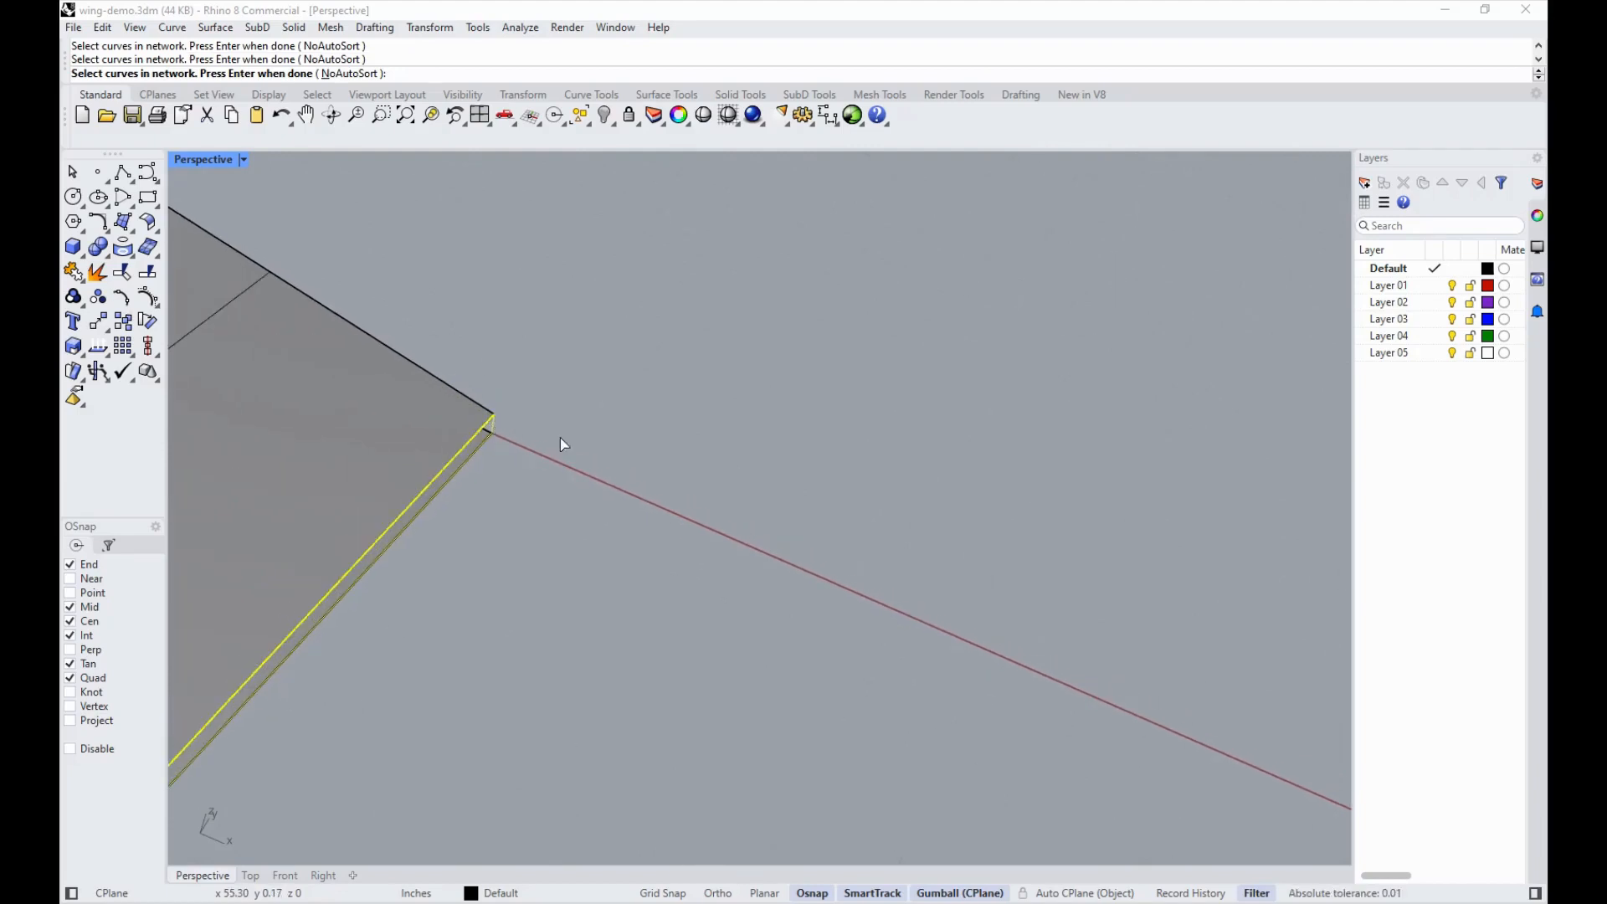
key("Return")
scroll(524, 459, "up", 3)
key("Escape")
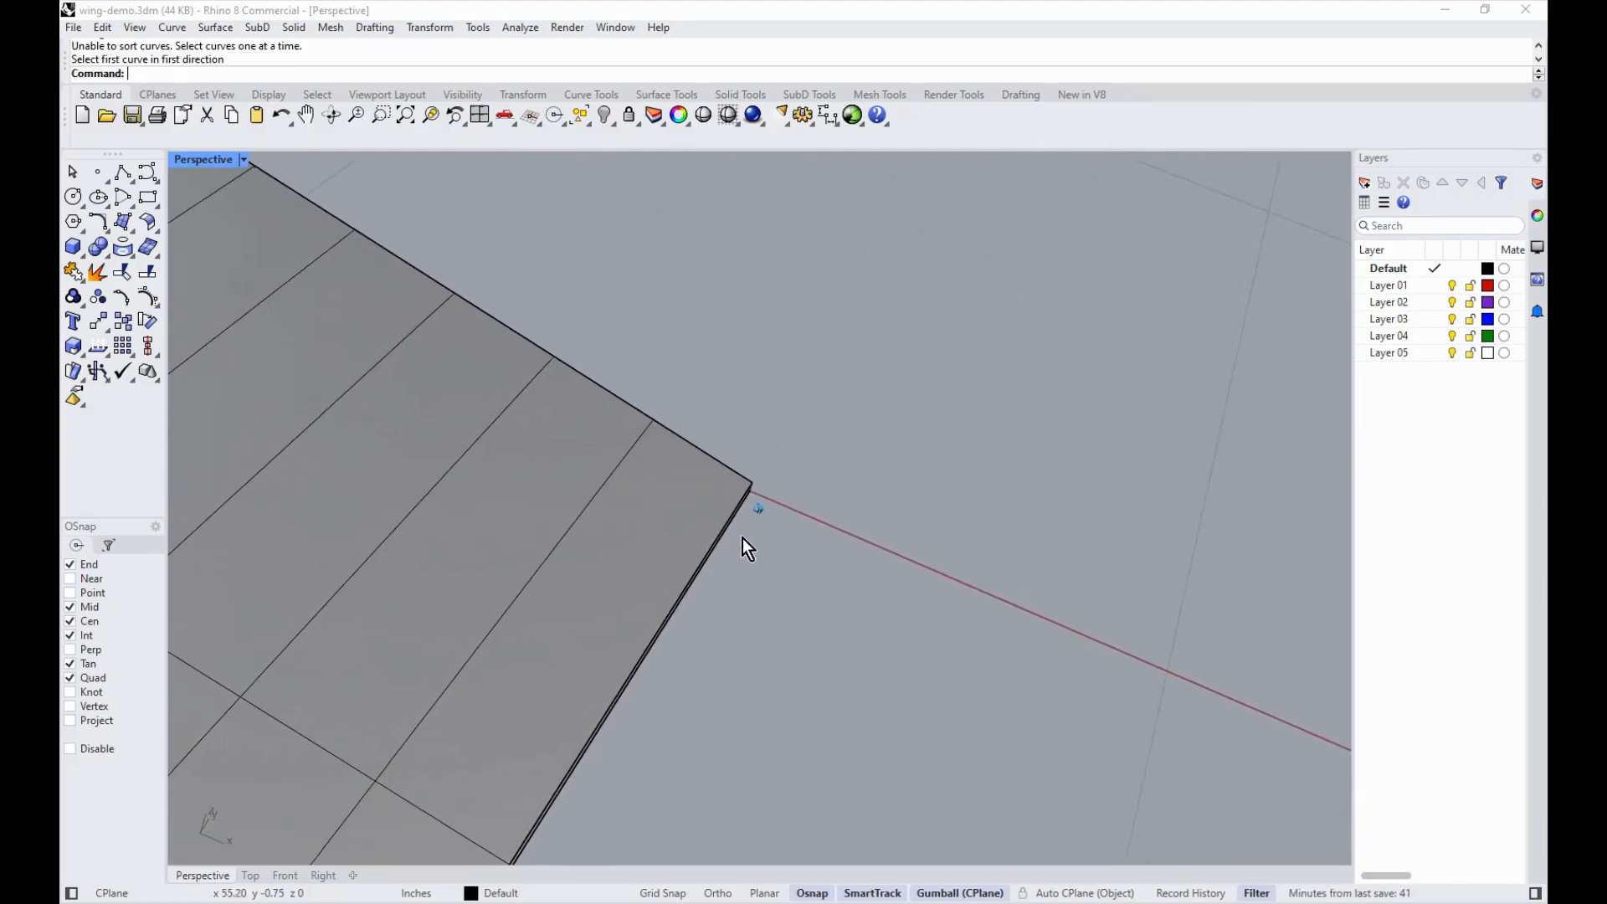
Step: Create the trailing-edge network surface from the upper and lower trailing-edge lines and the short vertical lines at root and tip
right_click_drag(748, 549, 639, 412)
key("Return")
left_click(628, 375)
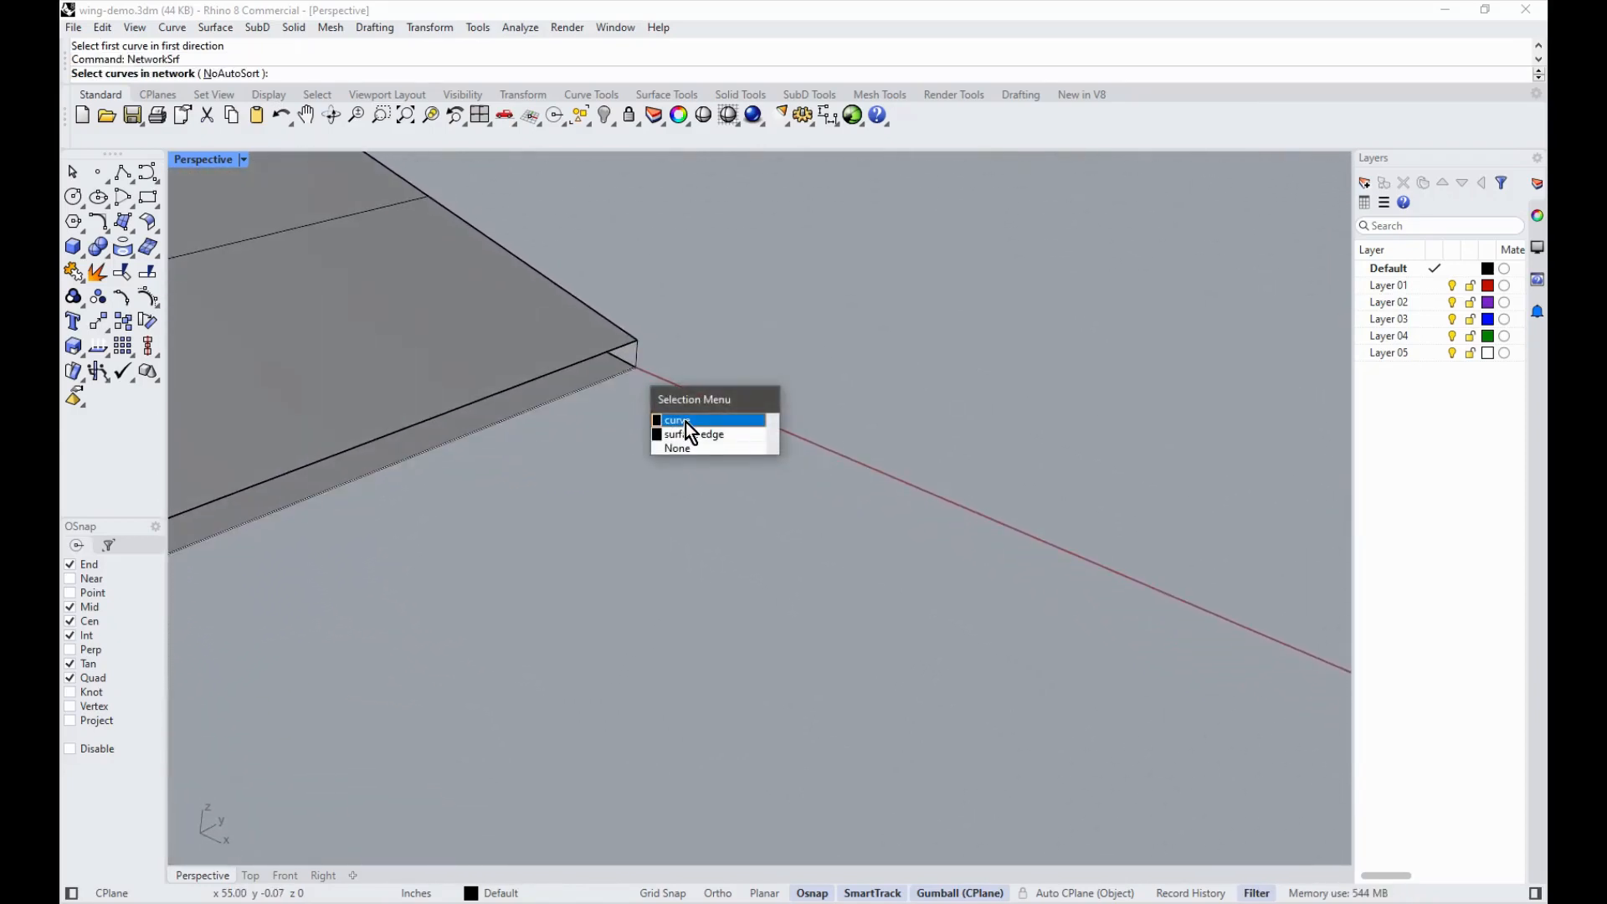
left_click(686, 421)
left_click(634, 369)
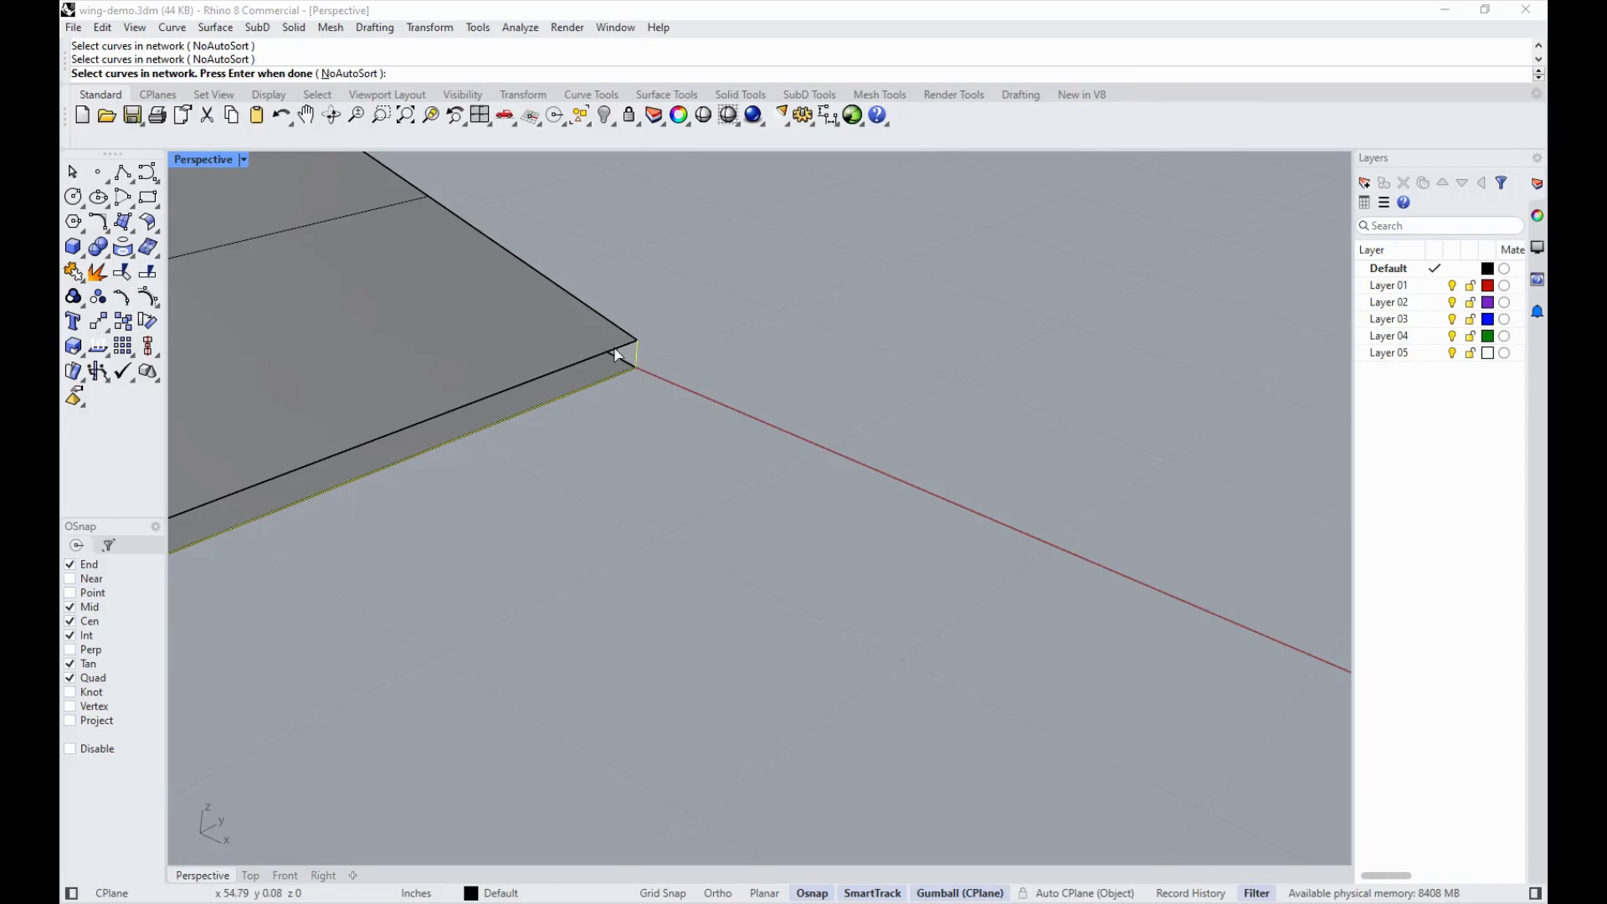
left_click(628, 369)
left_click(661, 395)
scroll(816, 329, "down", 8)
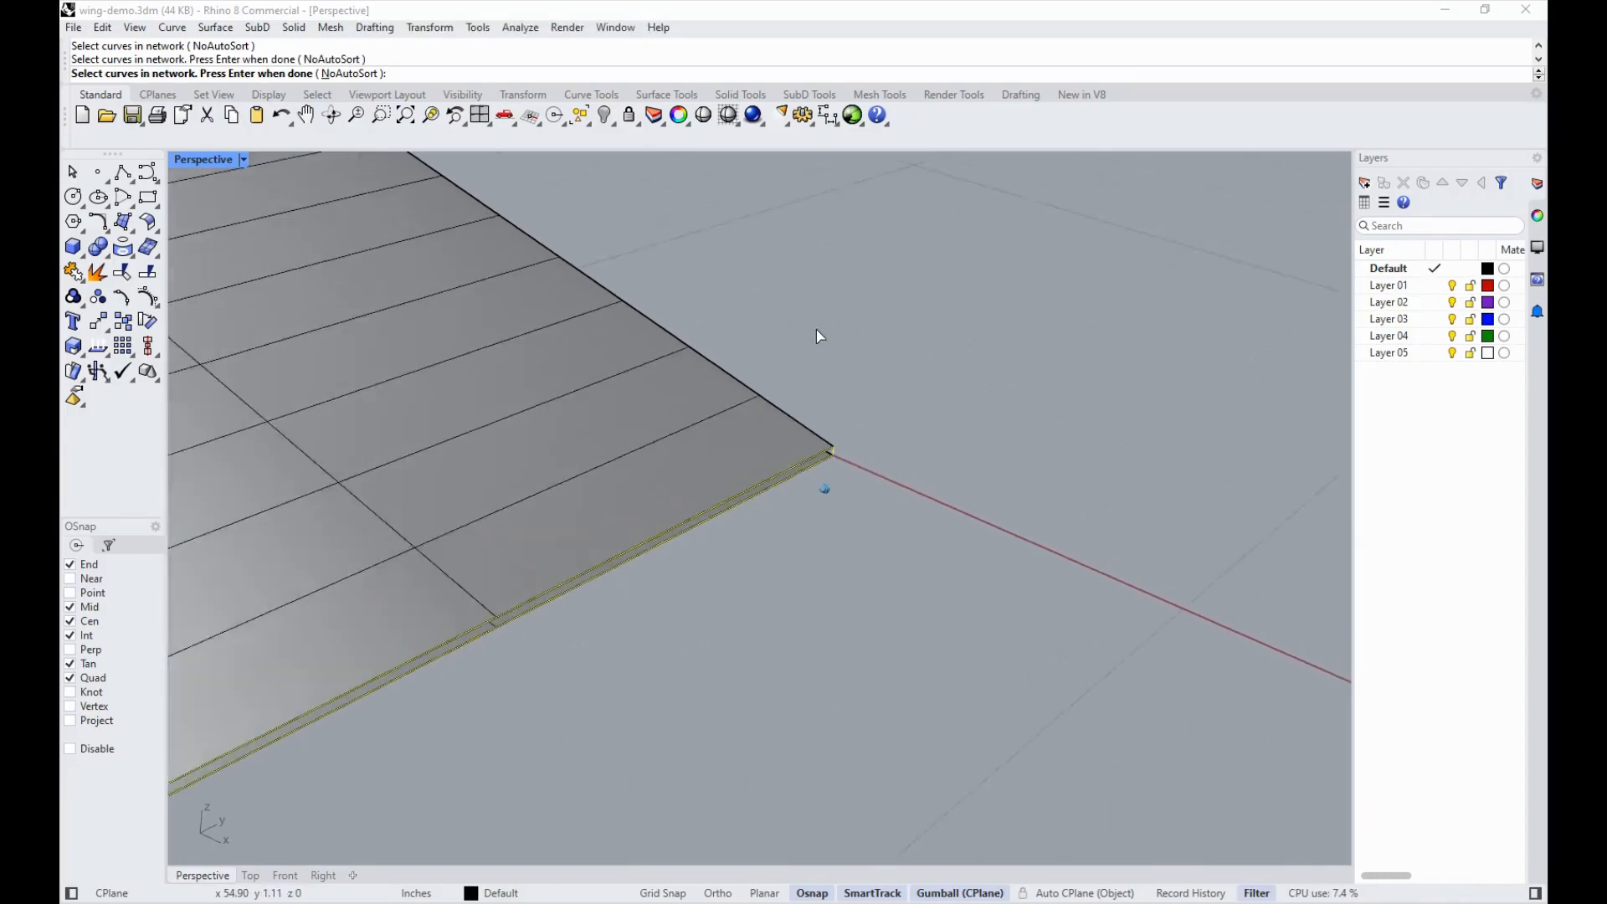
scroll(793, 351, "down", 4)
scroll(494, 528, "up", 10)
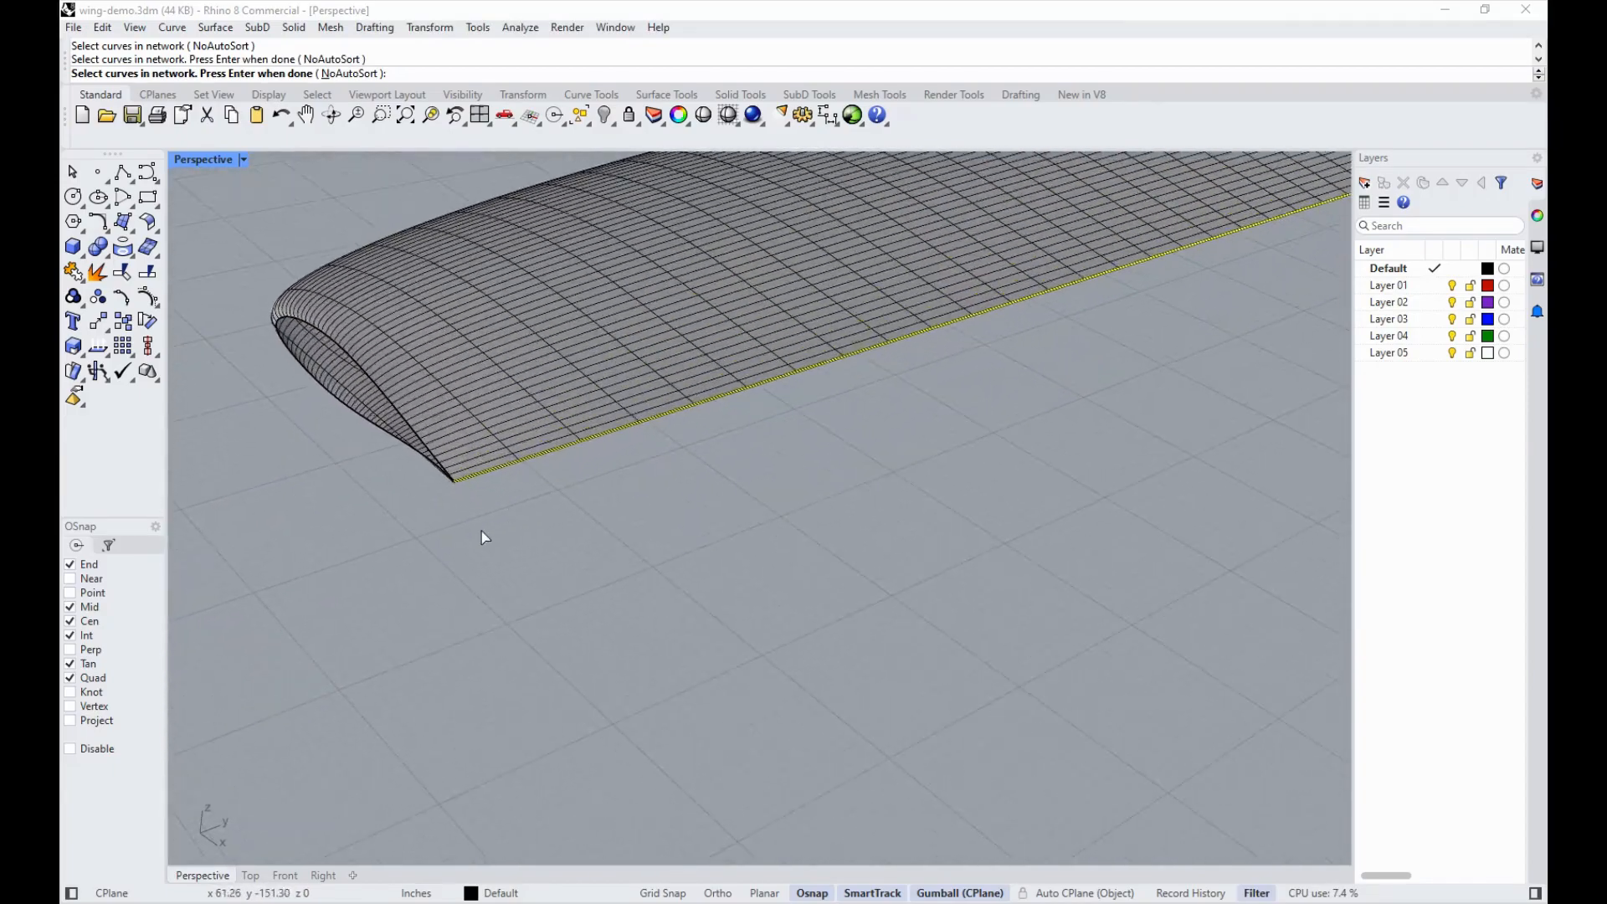
right_click_drag(510, 513, 634, 535)
scroll(633, 534, "up", 10)
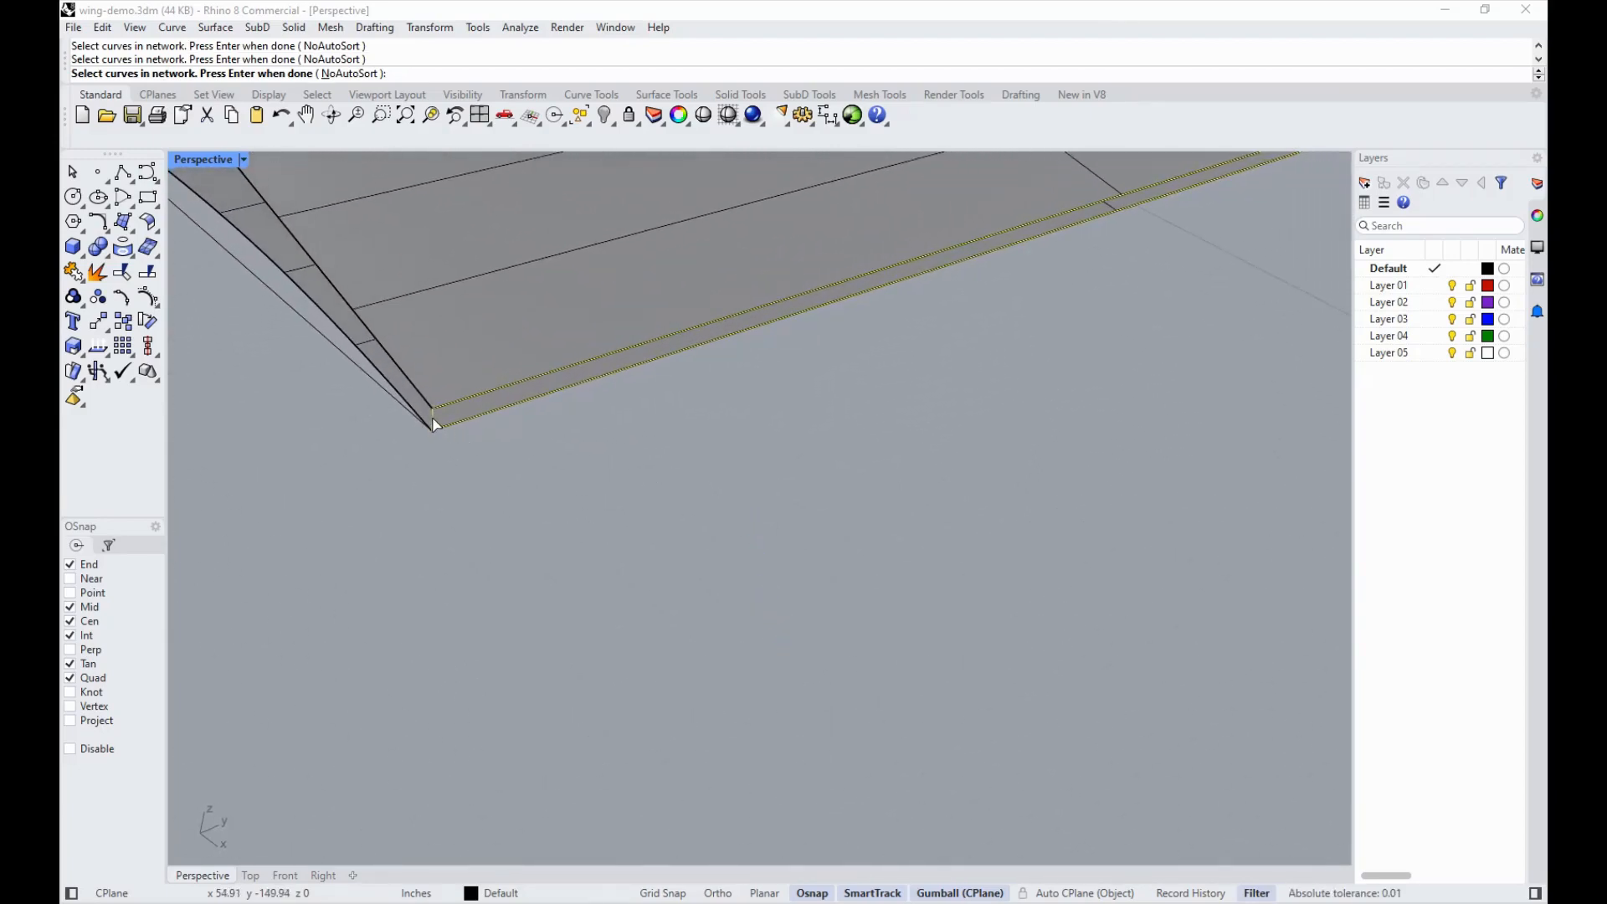
key("Return")
left_click(762, 576)
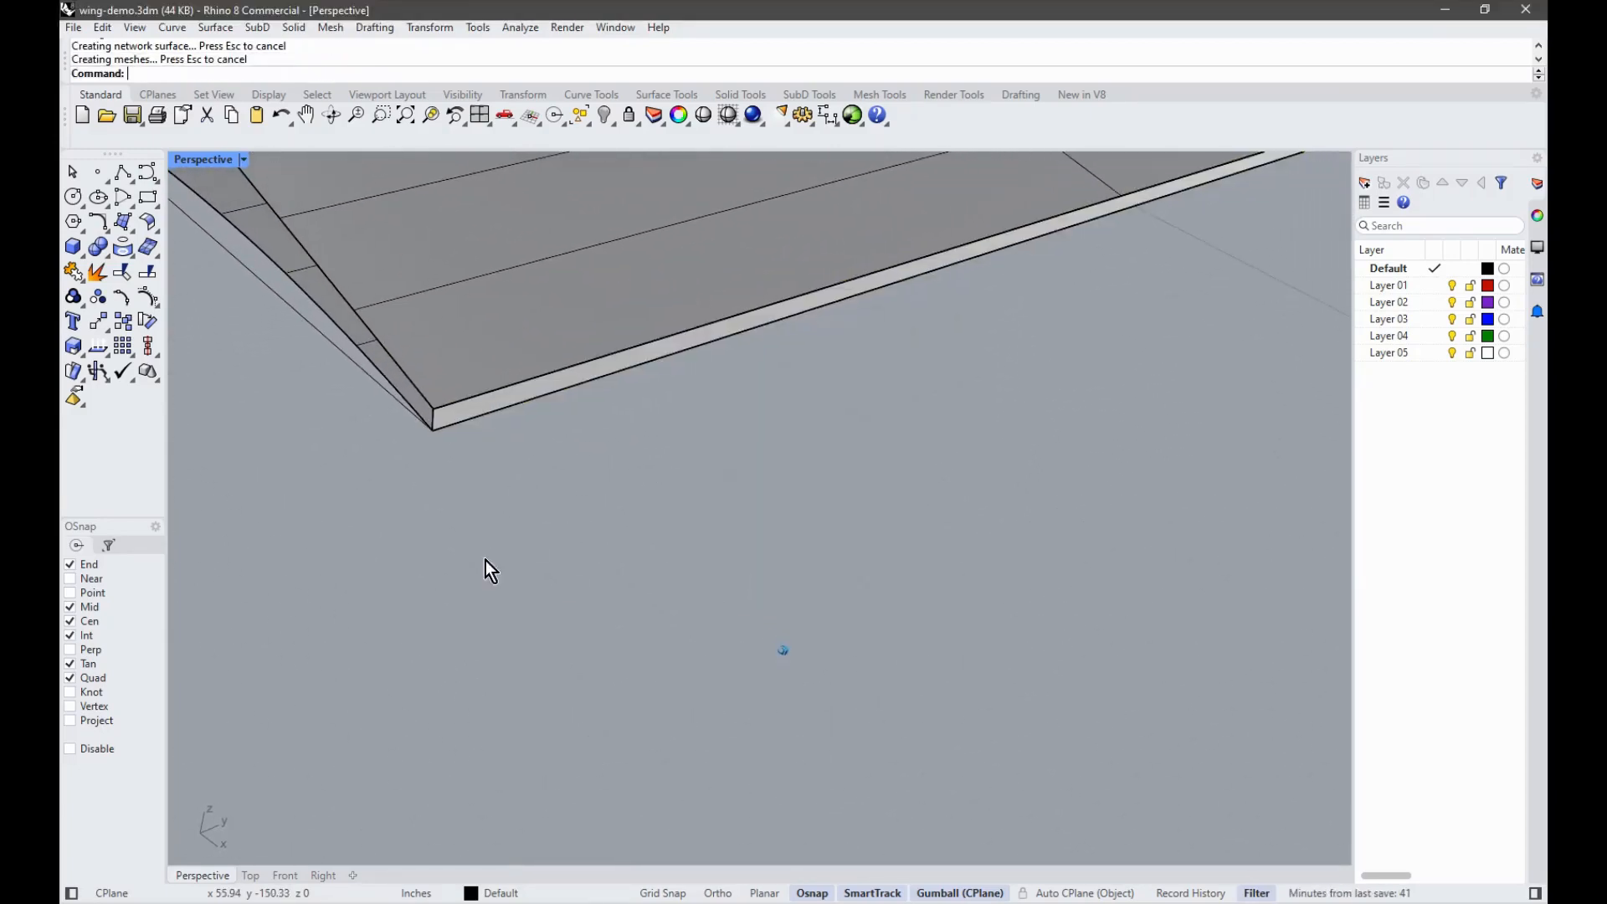
Step: Delete the upper, lower and trailing-edge surfaces together with the two long trailing-edge lines, keeping the airfoil and leading-edge curves
scroll(444, 472, "down", 10)
right_click_drag(427, 455, 817, 525)
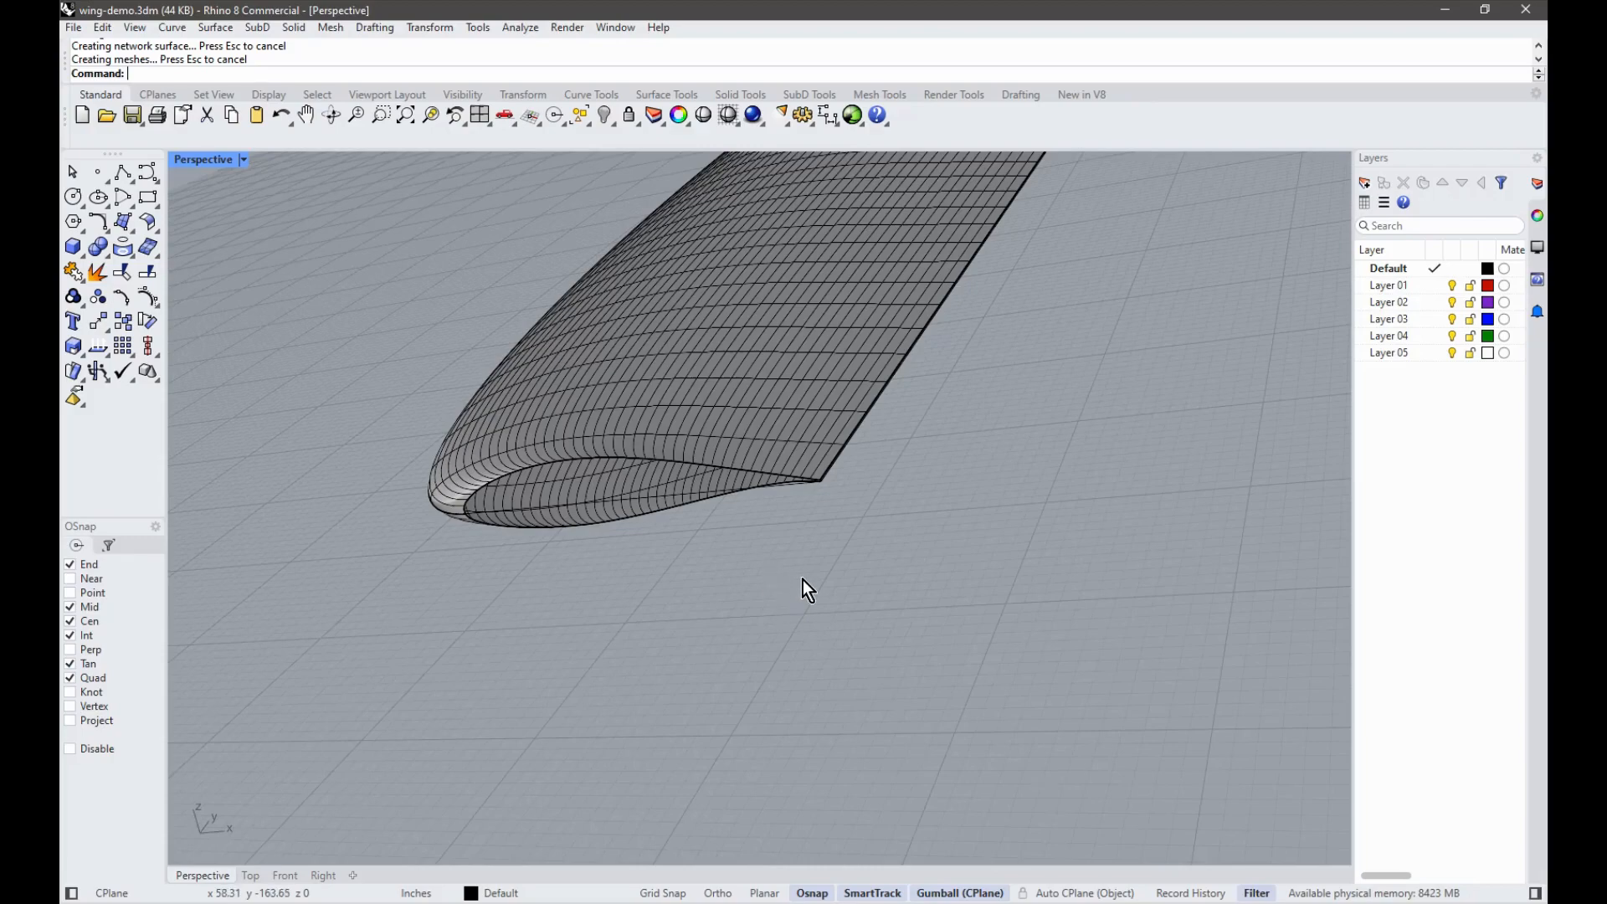
left_click(726, 382)
left_click(774, 516)
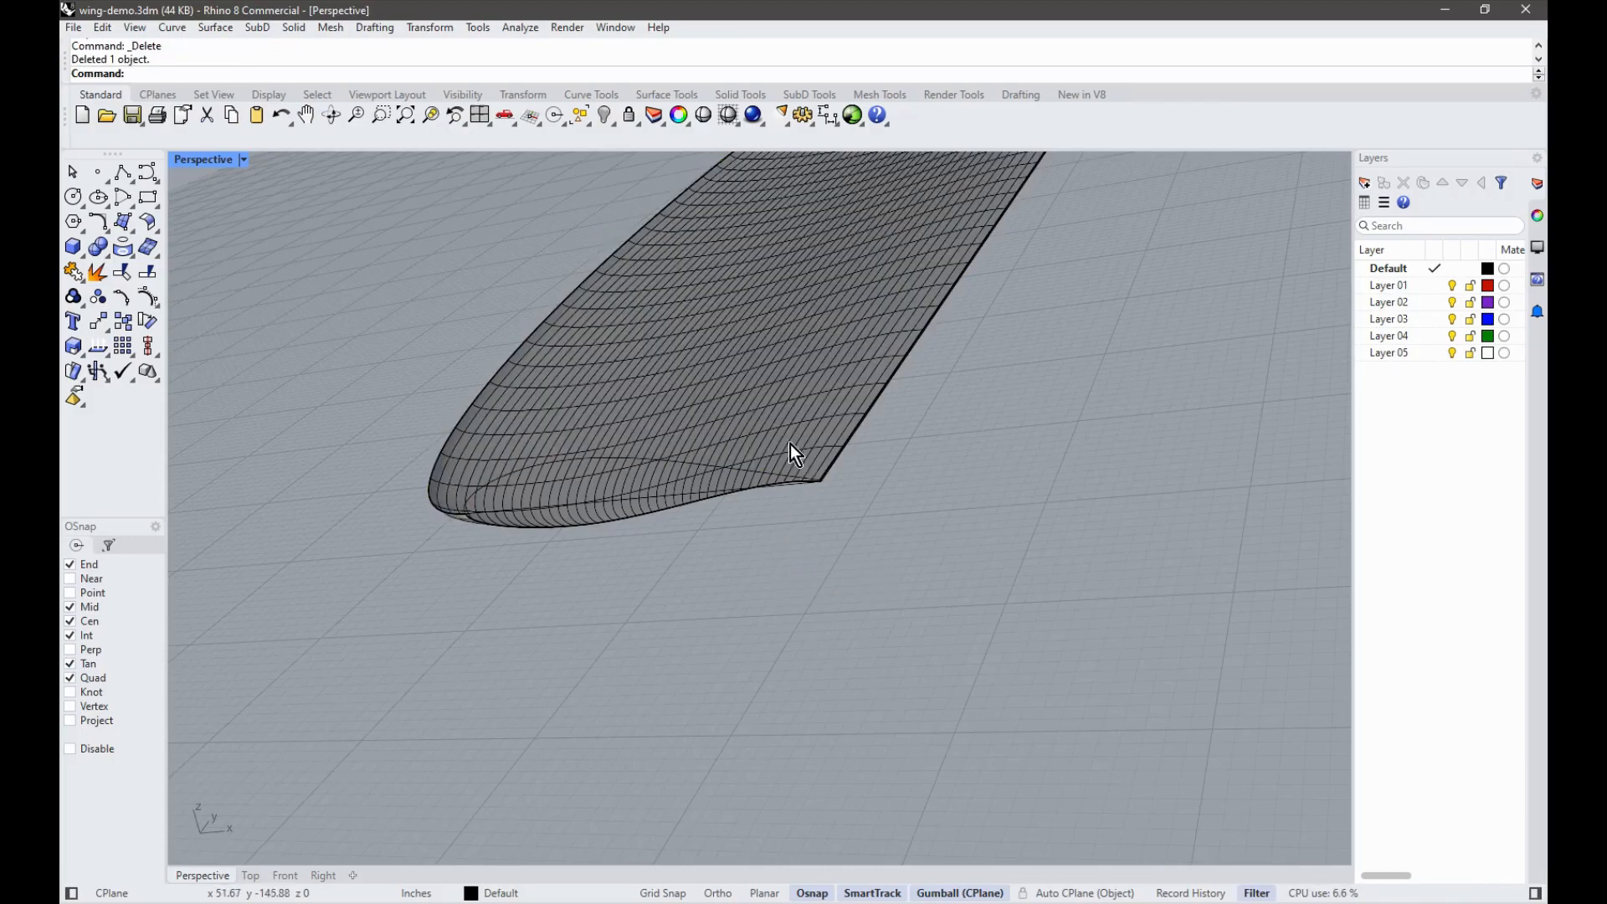
left_click(737, 389)
key("Delete")
right_click_drag(640, 599, 779, 416)
left_click_drag(734, 350, 728, 343)
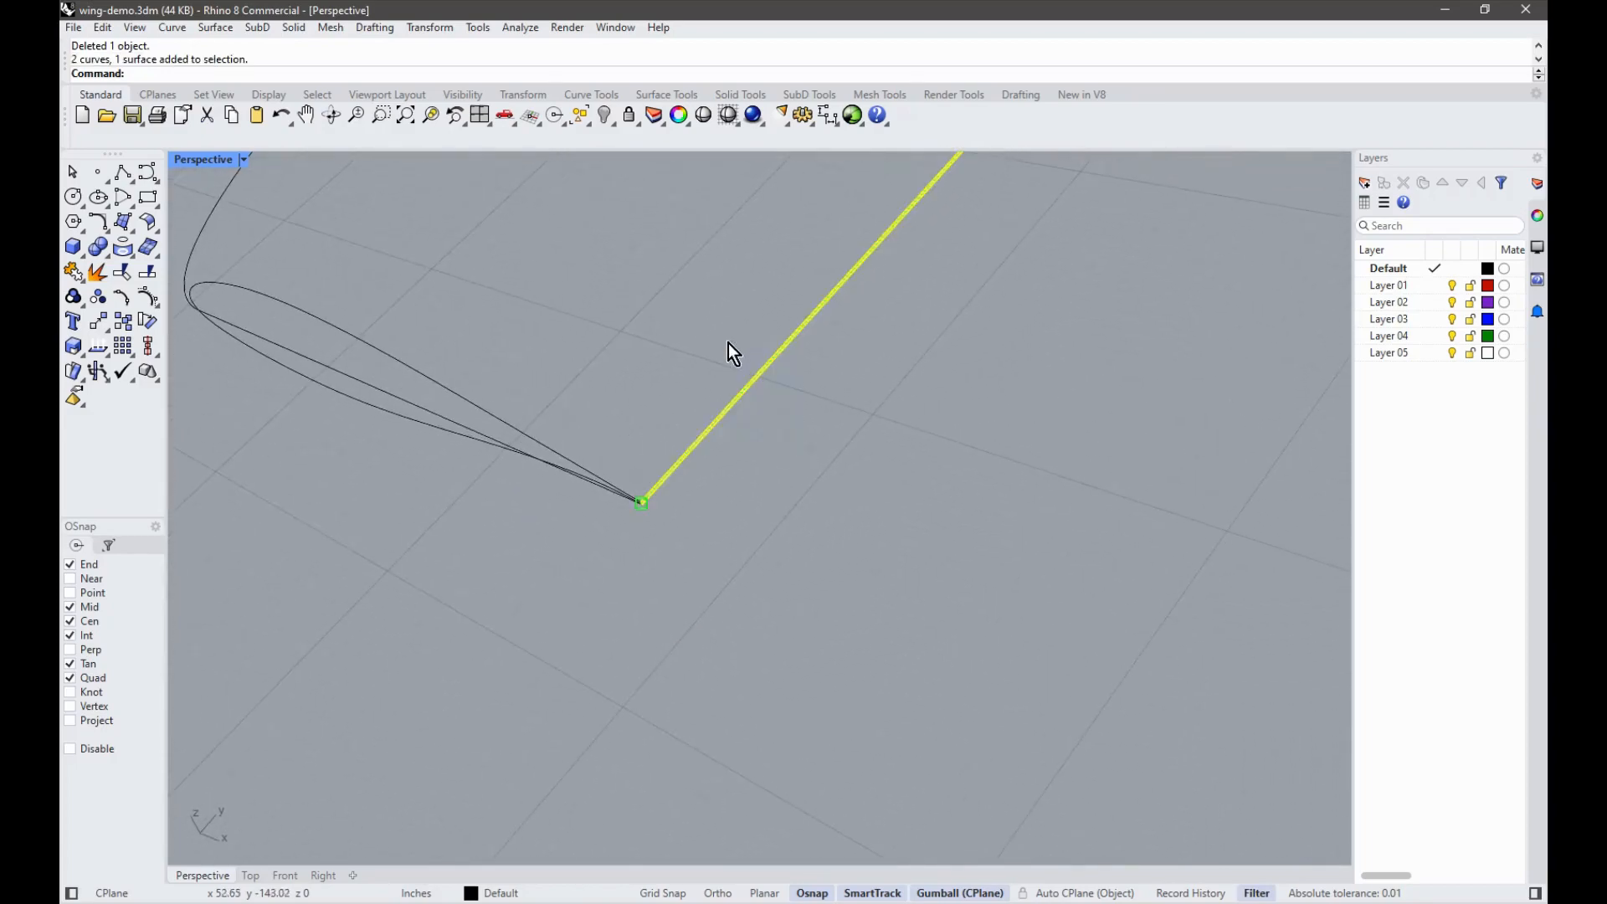
key("Delete")
Step: Rotate the tip airfoil curves and chord line 3 degrees about the tip's leading-edge point in the Front view, raising the trailing edge
right_click_drag(729, 343, 774, 606)
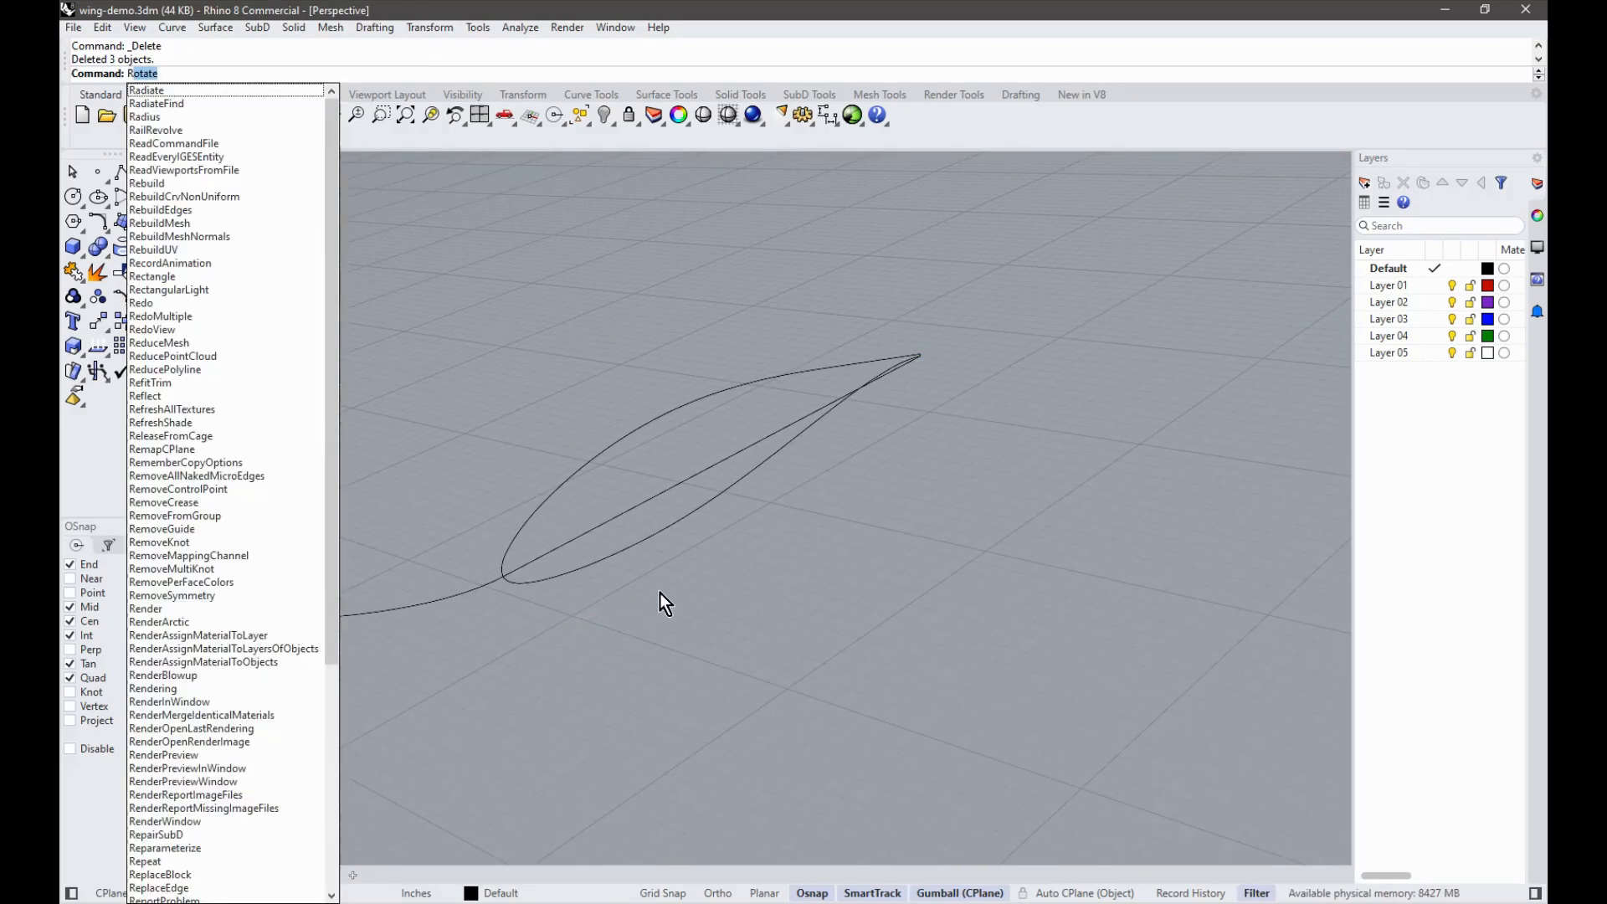
key("Return")
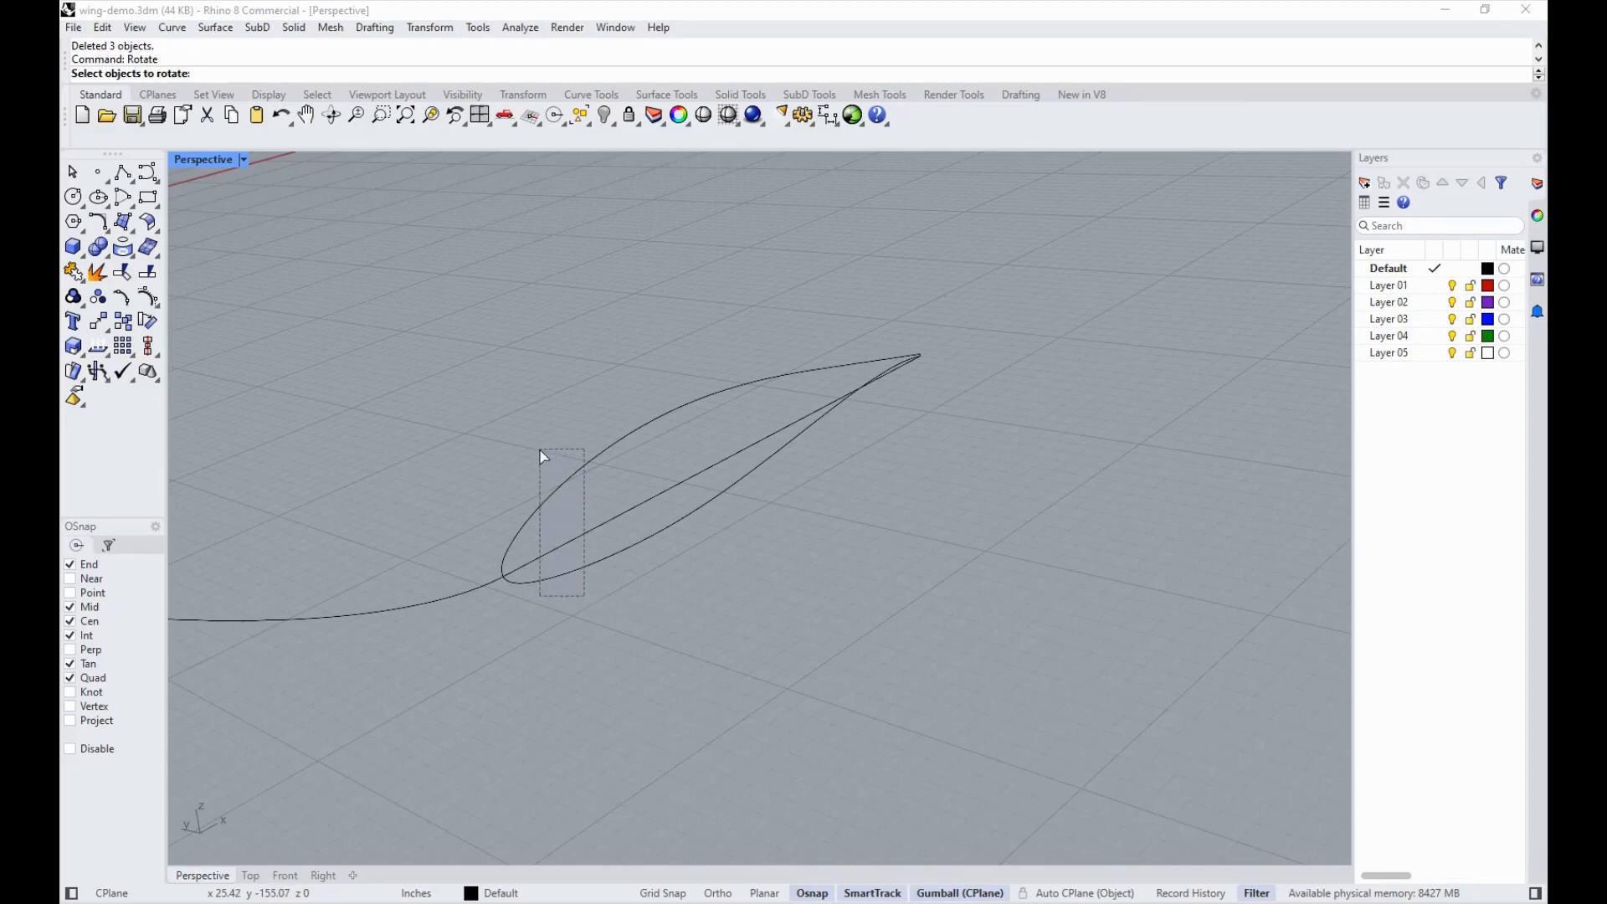
left_click_drag(540, 451, 539, 450)
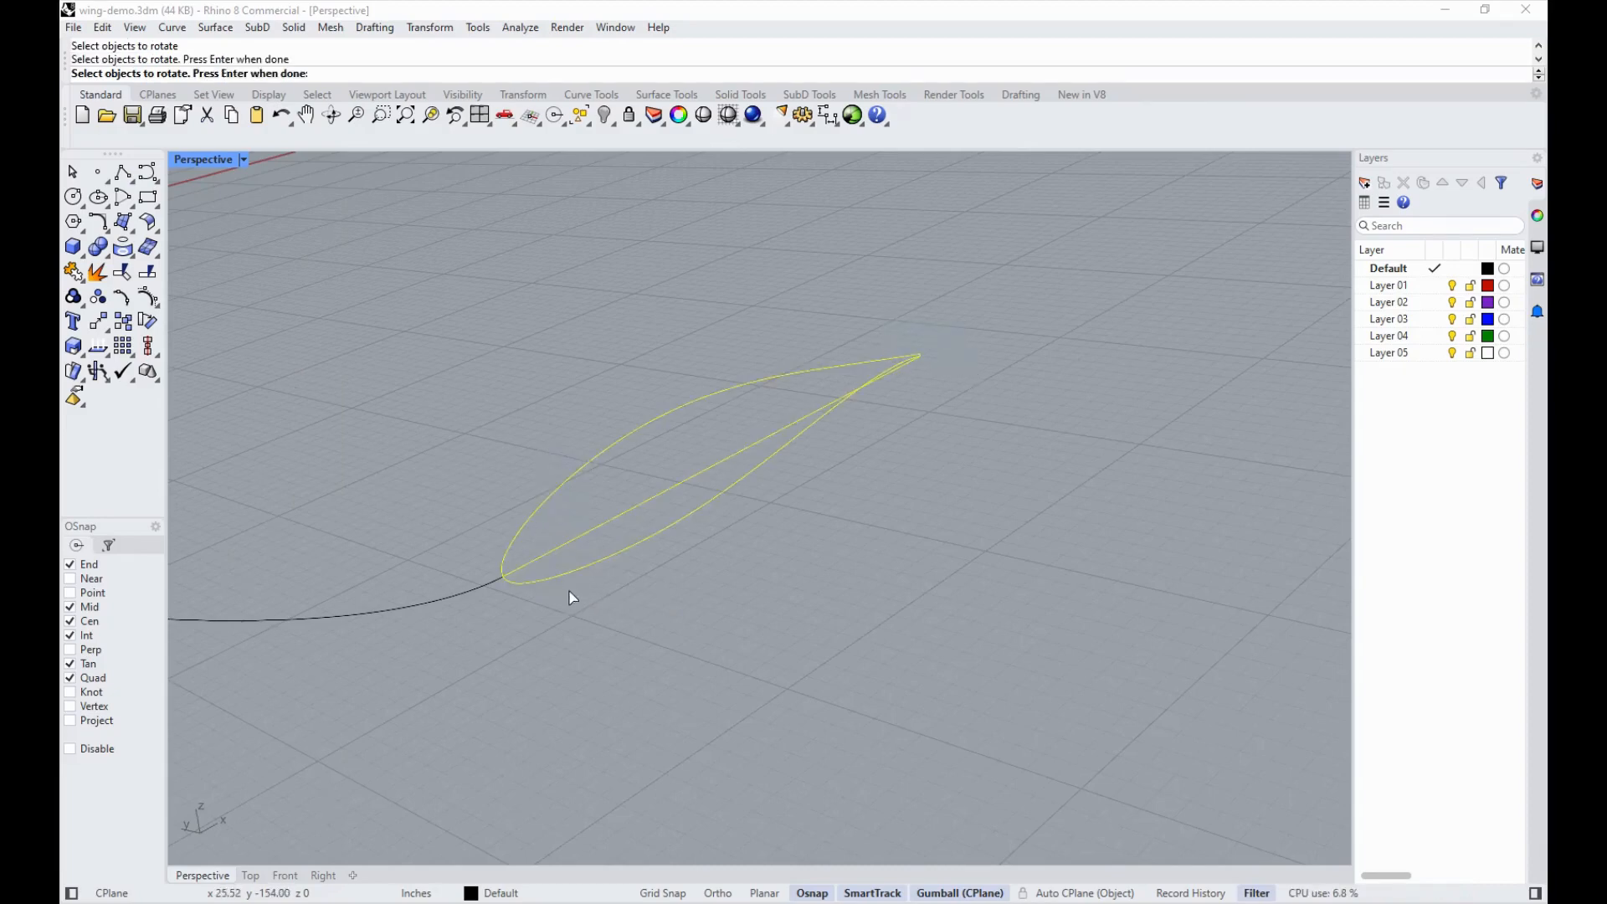
key("Return")
left_click(502, 577)
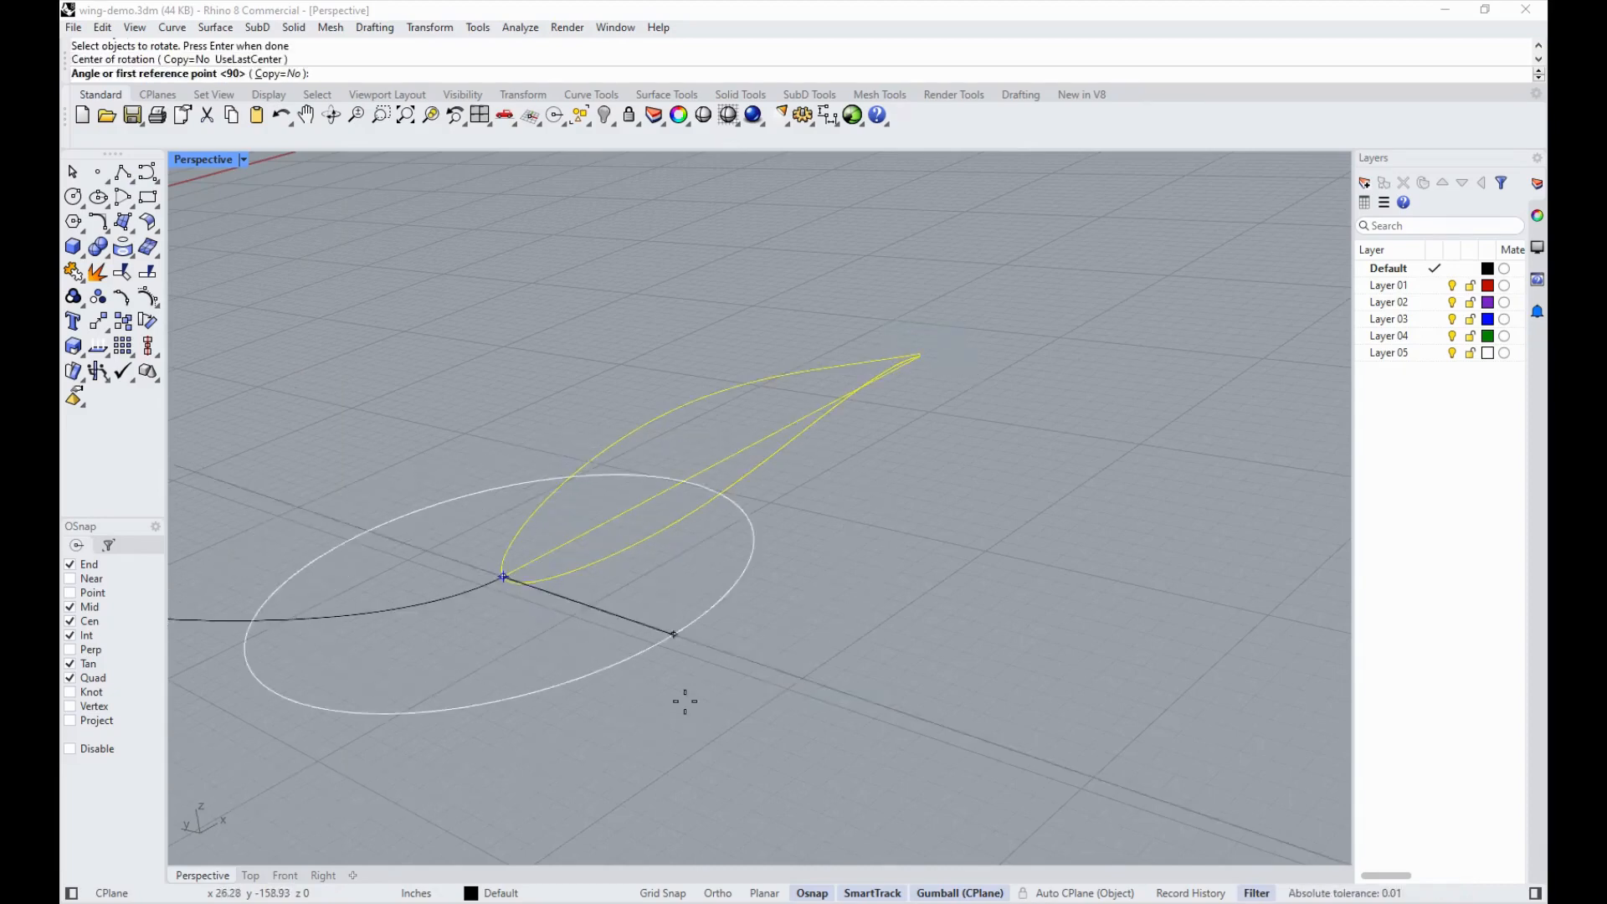
left_click(323, 876)
left_click(281, 876)
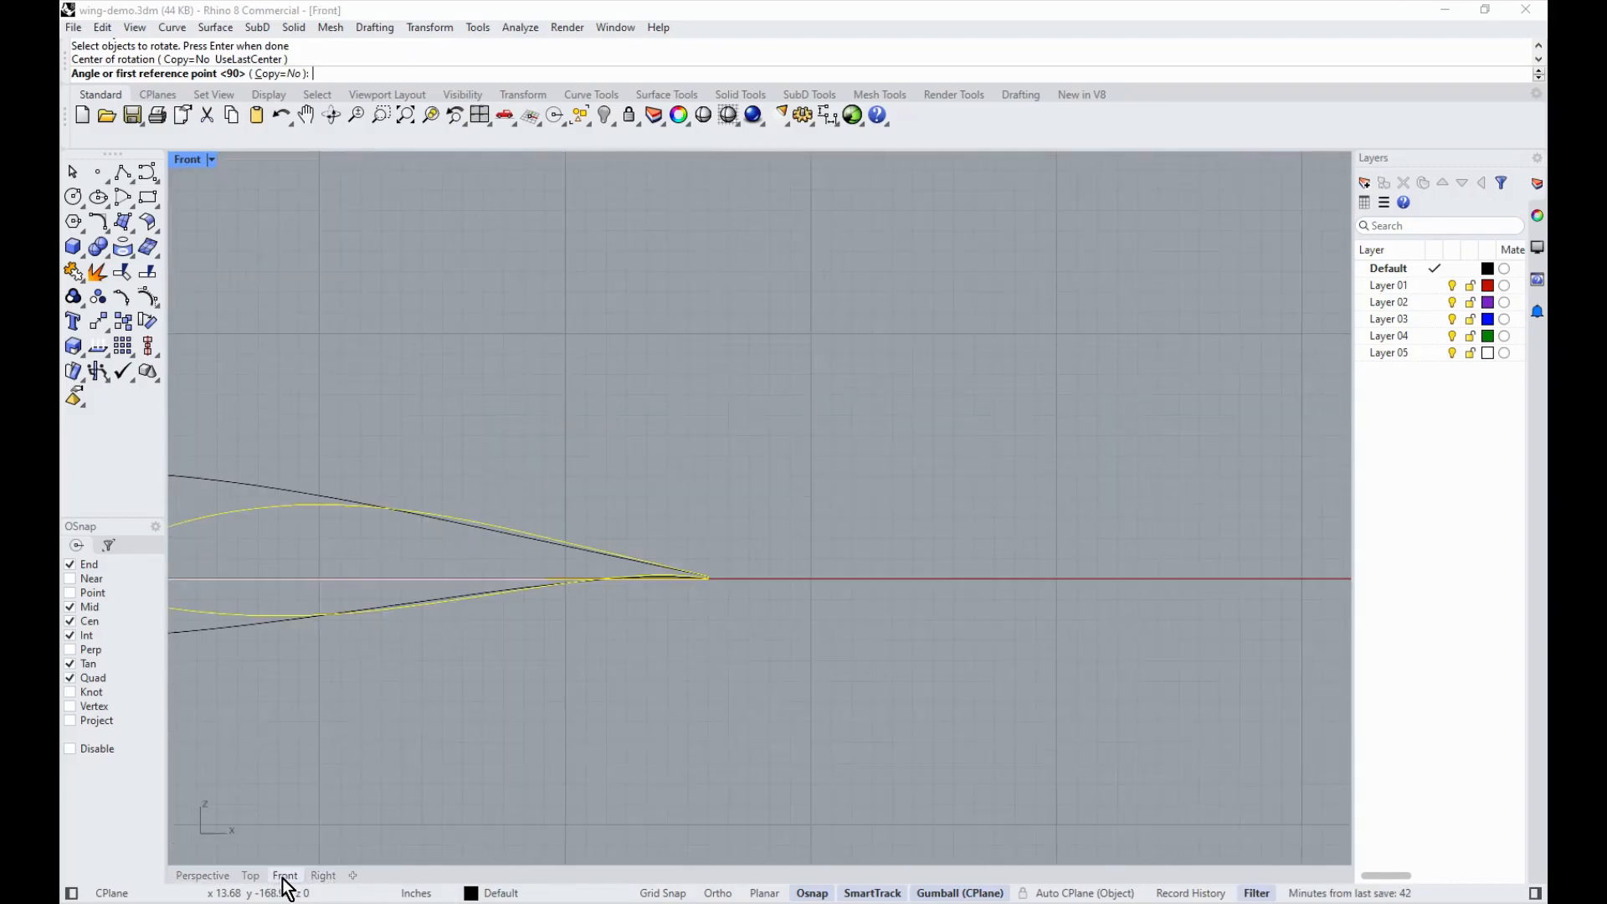
left_click(1032, 590)
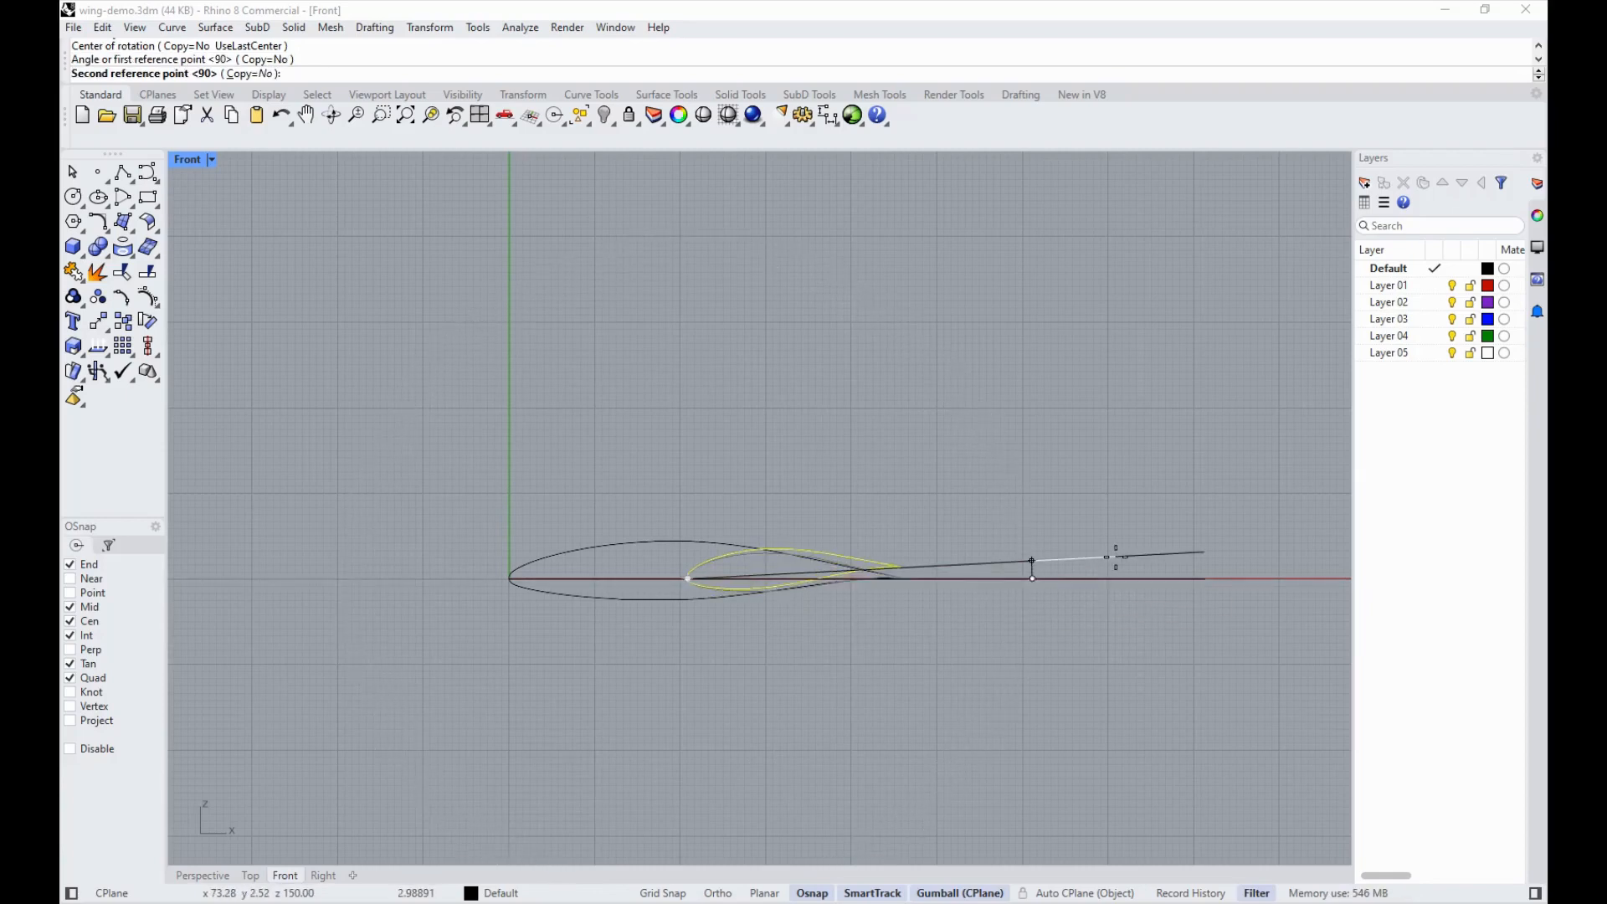
type("3")
key("Return")
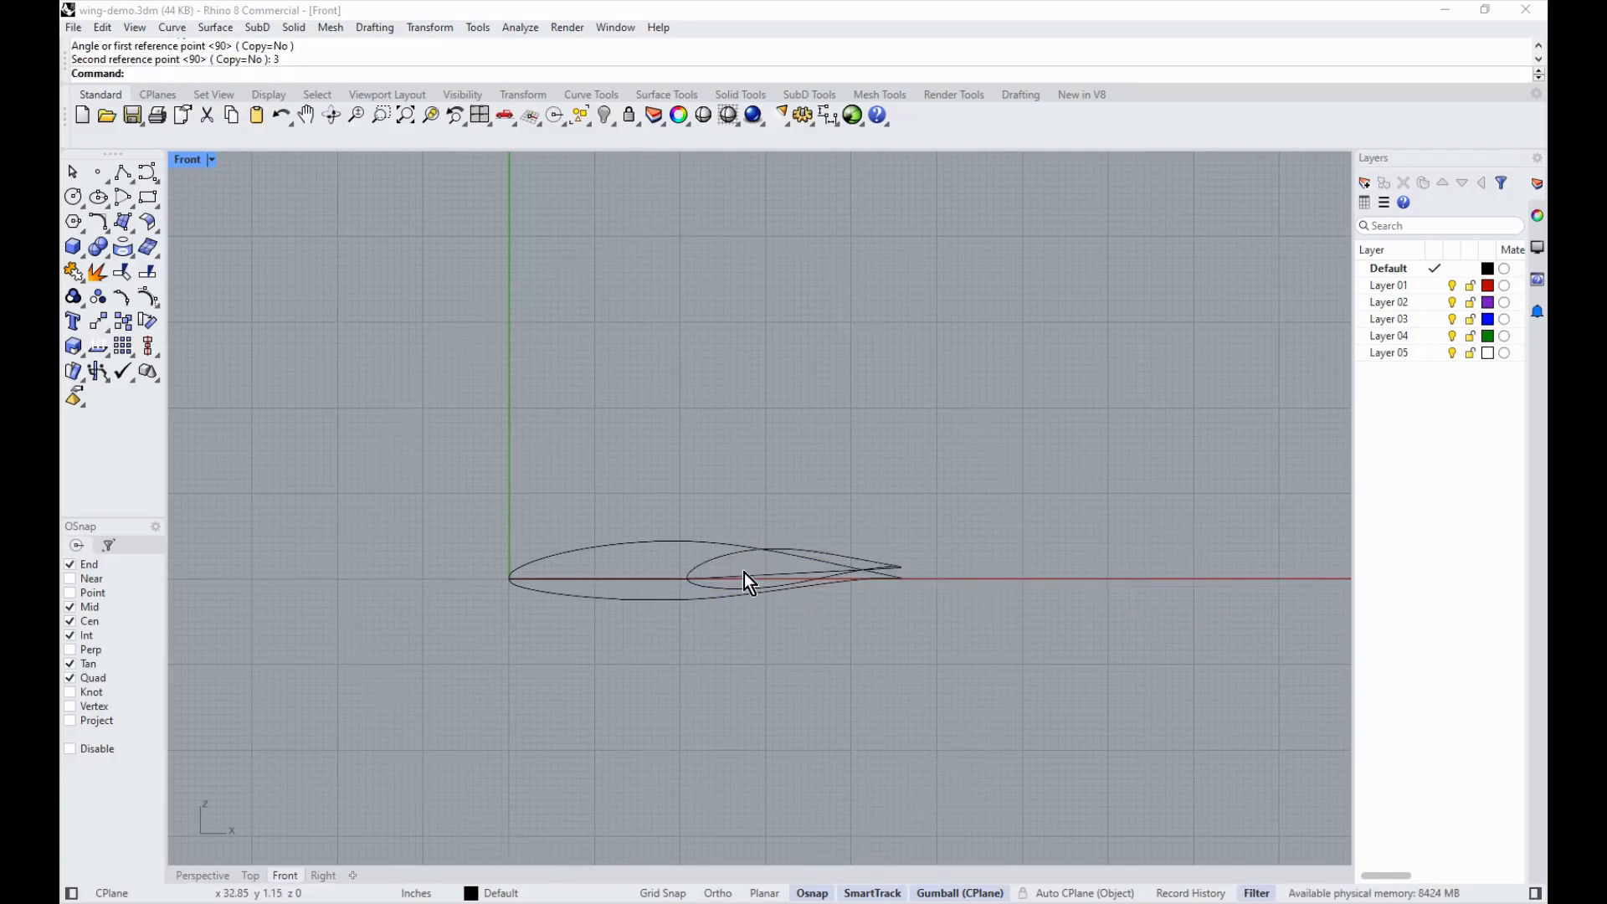
scroll(745, 578, "up", 3)
scroll(1046, 532, "down", 2)
scroll(1089, 507, "up", 2)
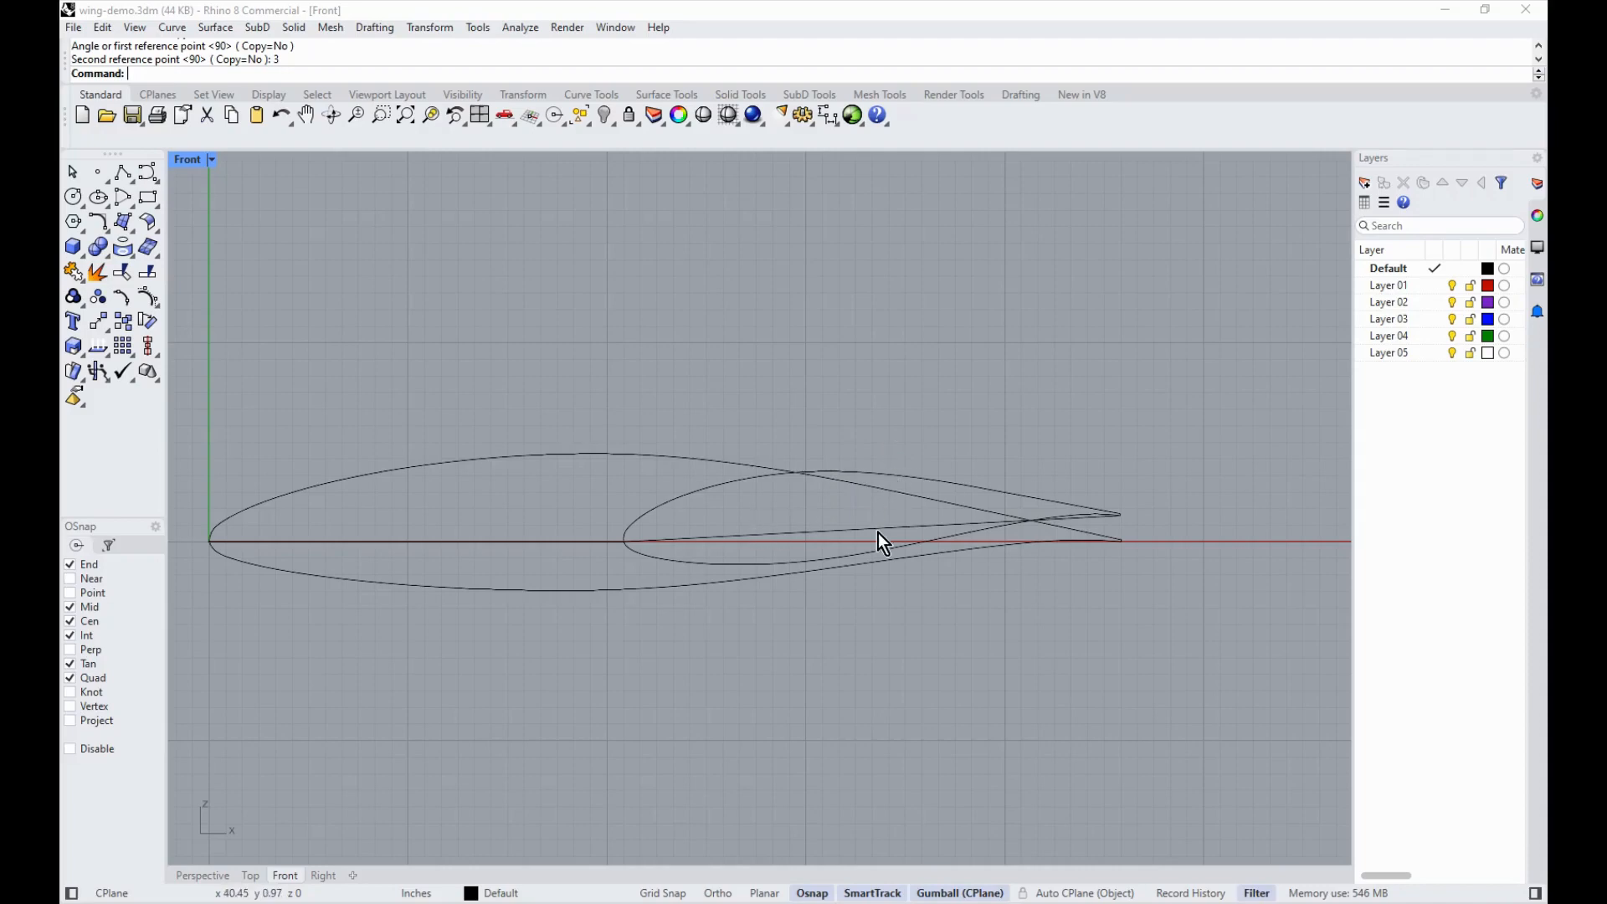
Step: Draw a line in the Perspective view from the tip's lower trailing-edge corner to the root's lower trailing-edge corner
left_click(205, 875)
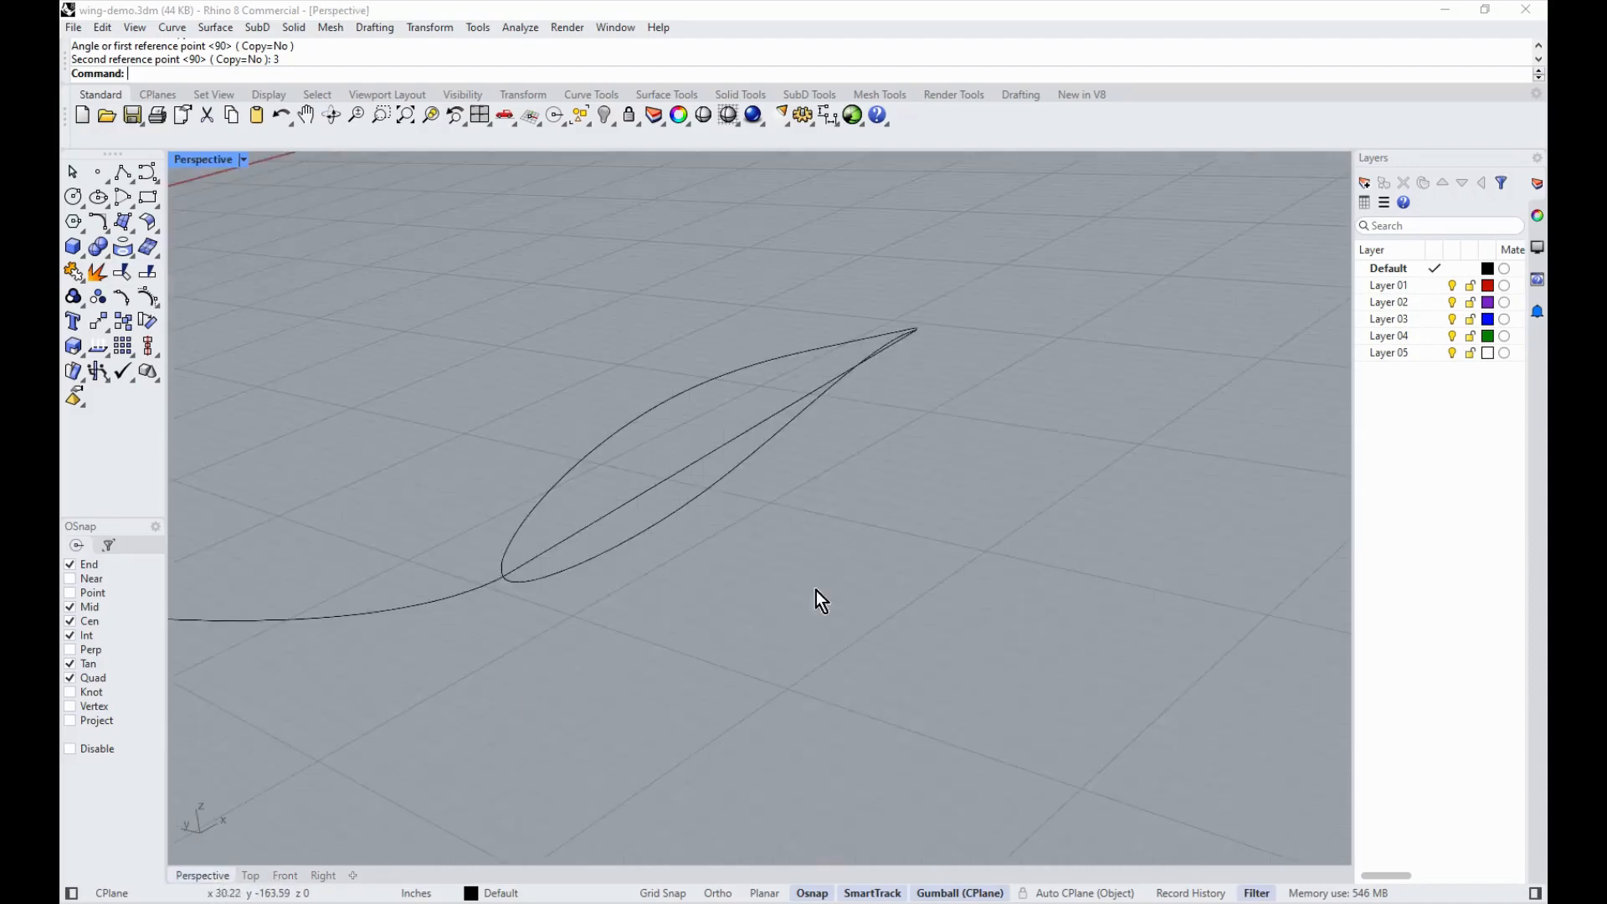
left_click(124, 171)
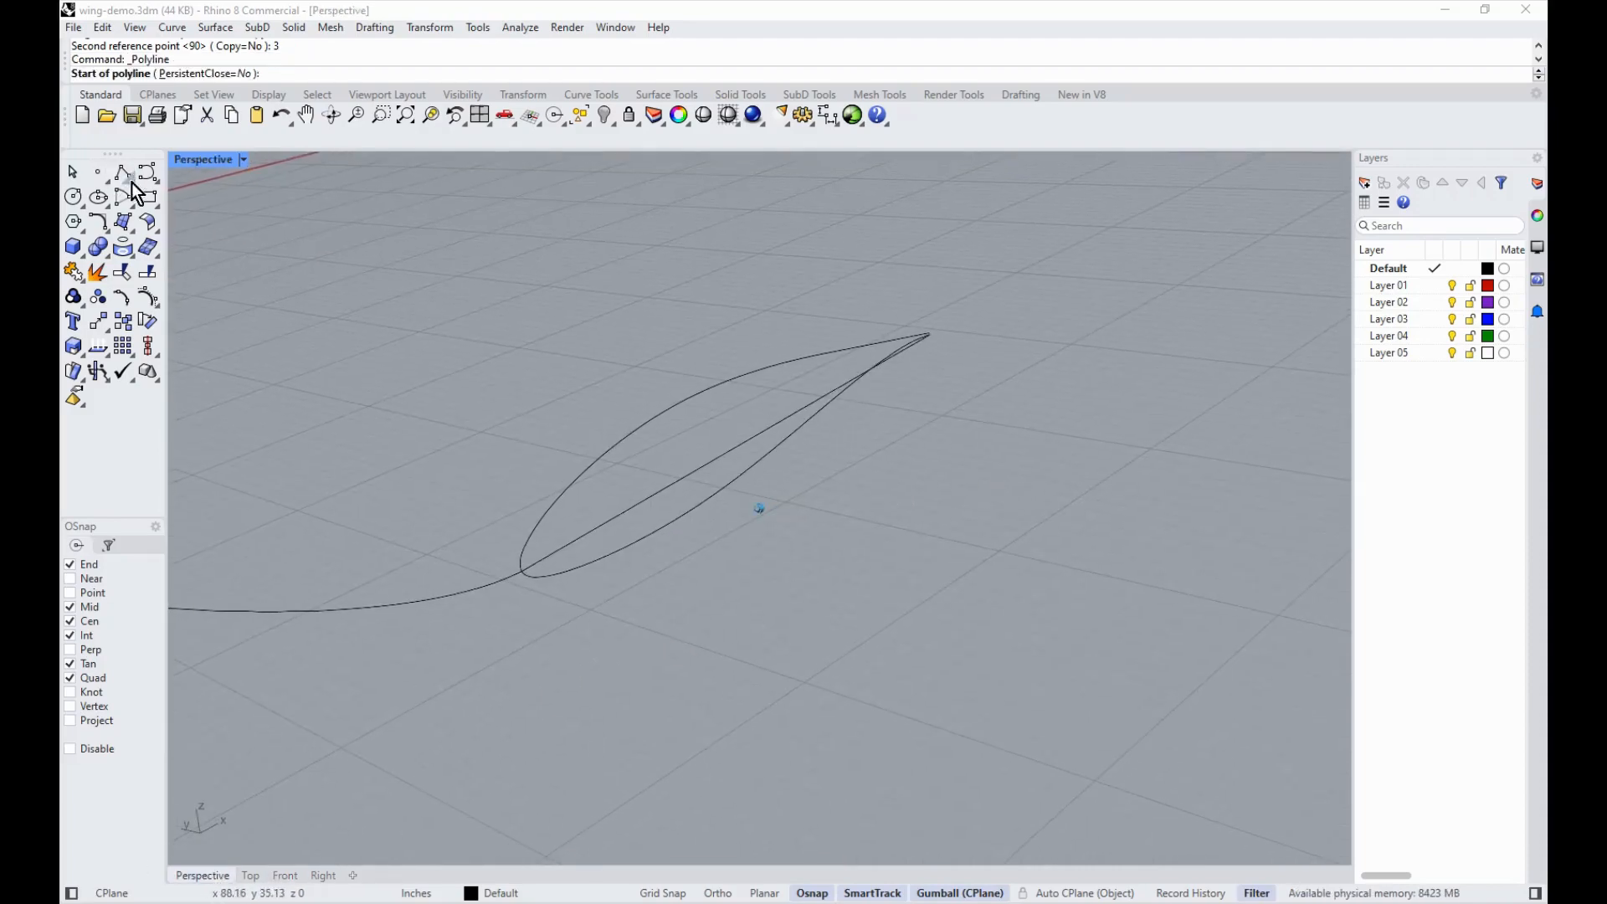
scroll(918, 228, "up", 5)
left_click(915, 355)
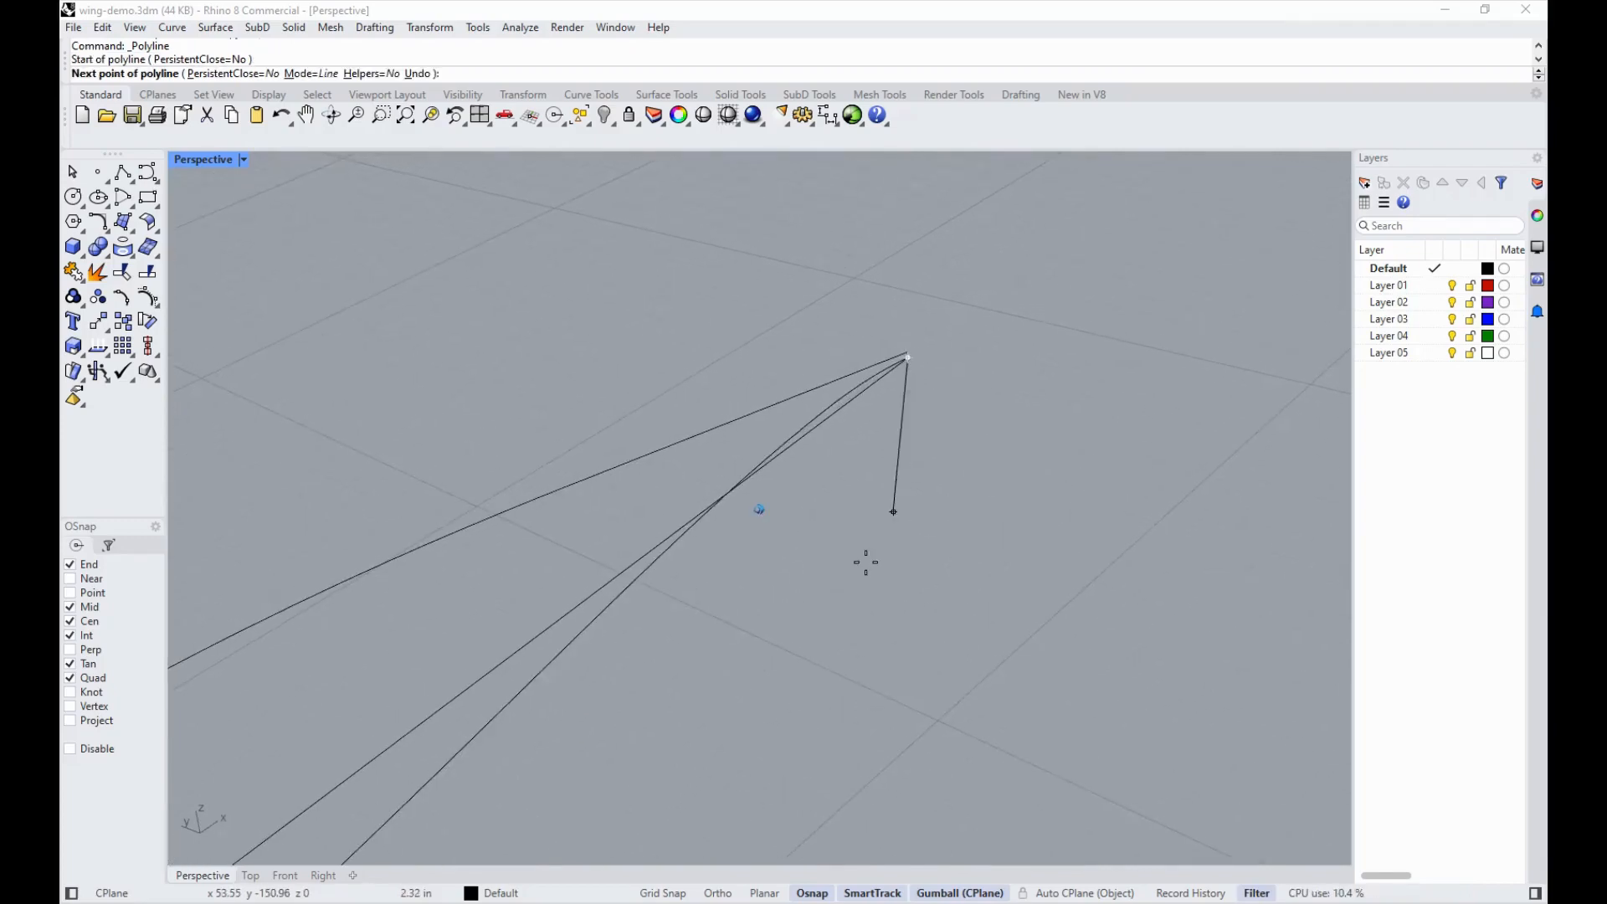
scroll(865, 560, "up", 3)
scroll(407, 290, "down", 3)
scroll(742, 401, "up", 5)
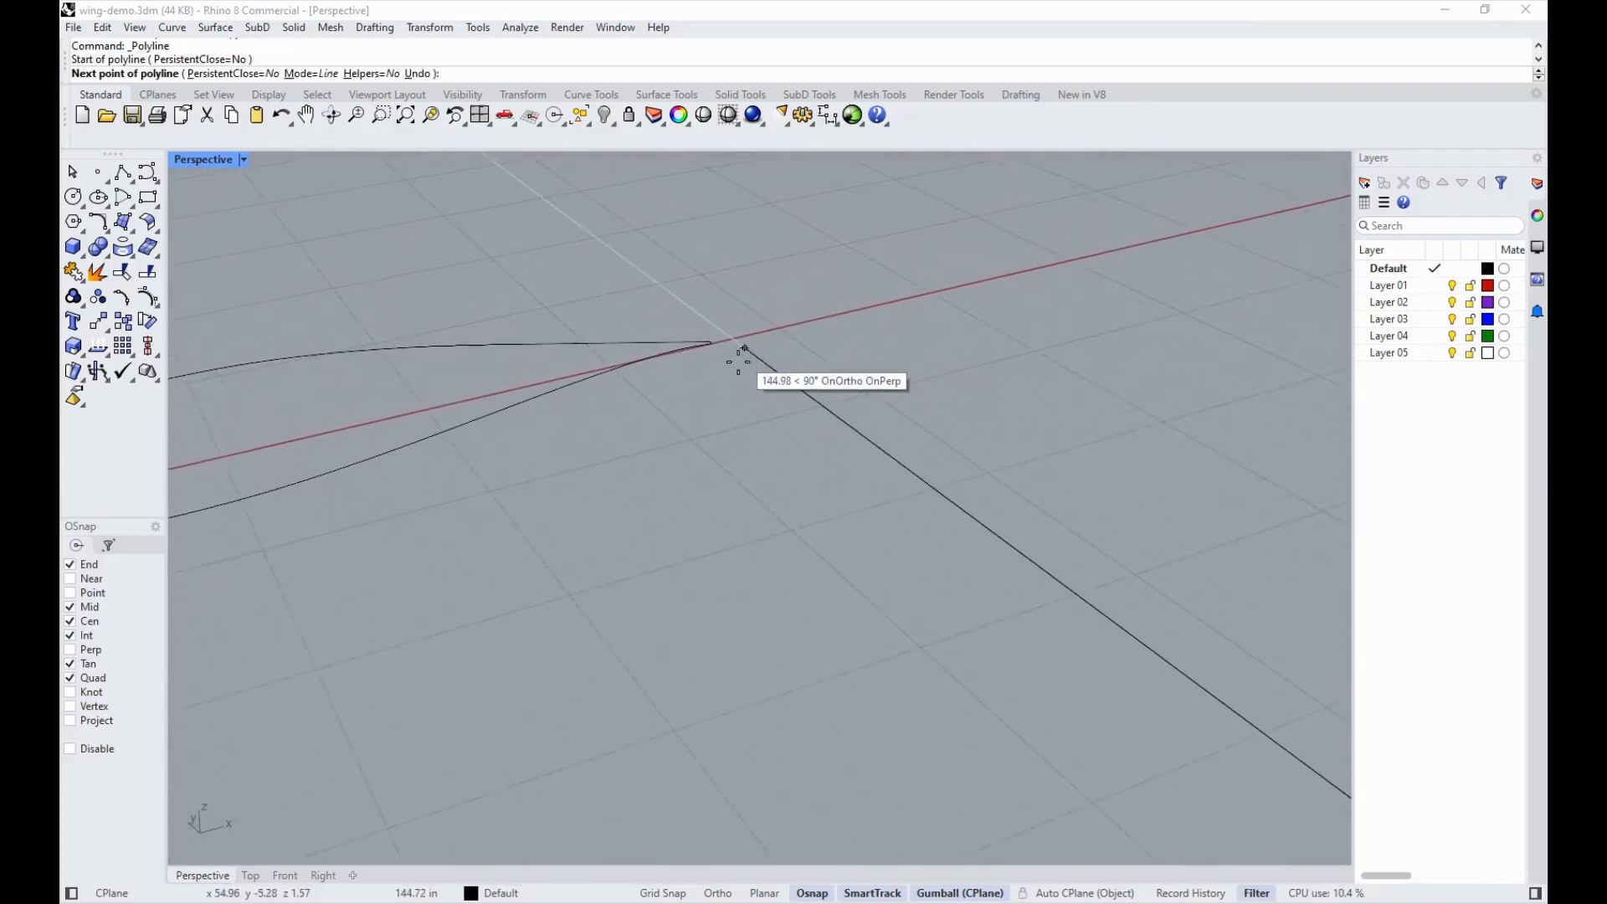
scroll(599, 470, "down", 5)
scroll(1019, 578, "up", 5)
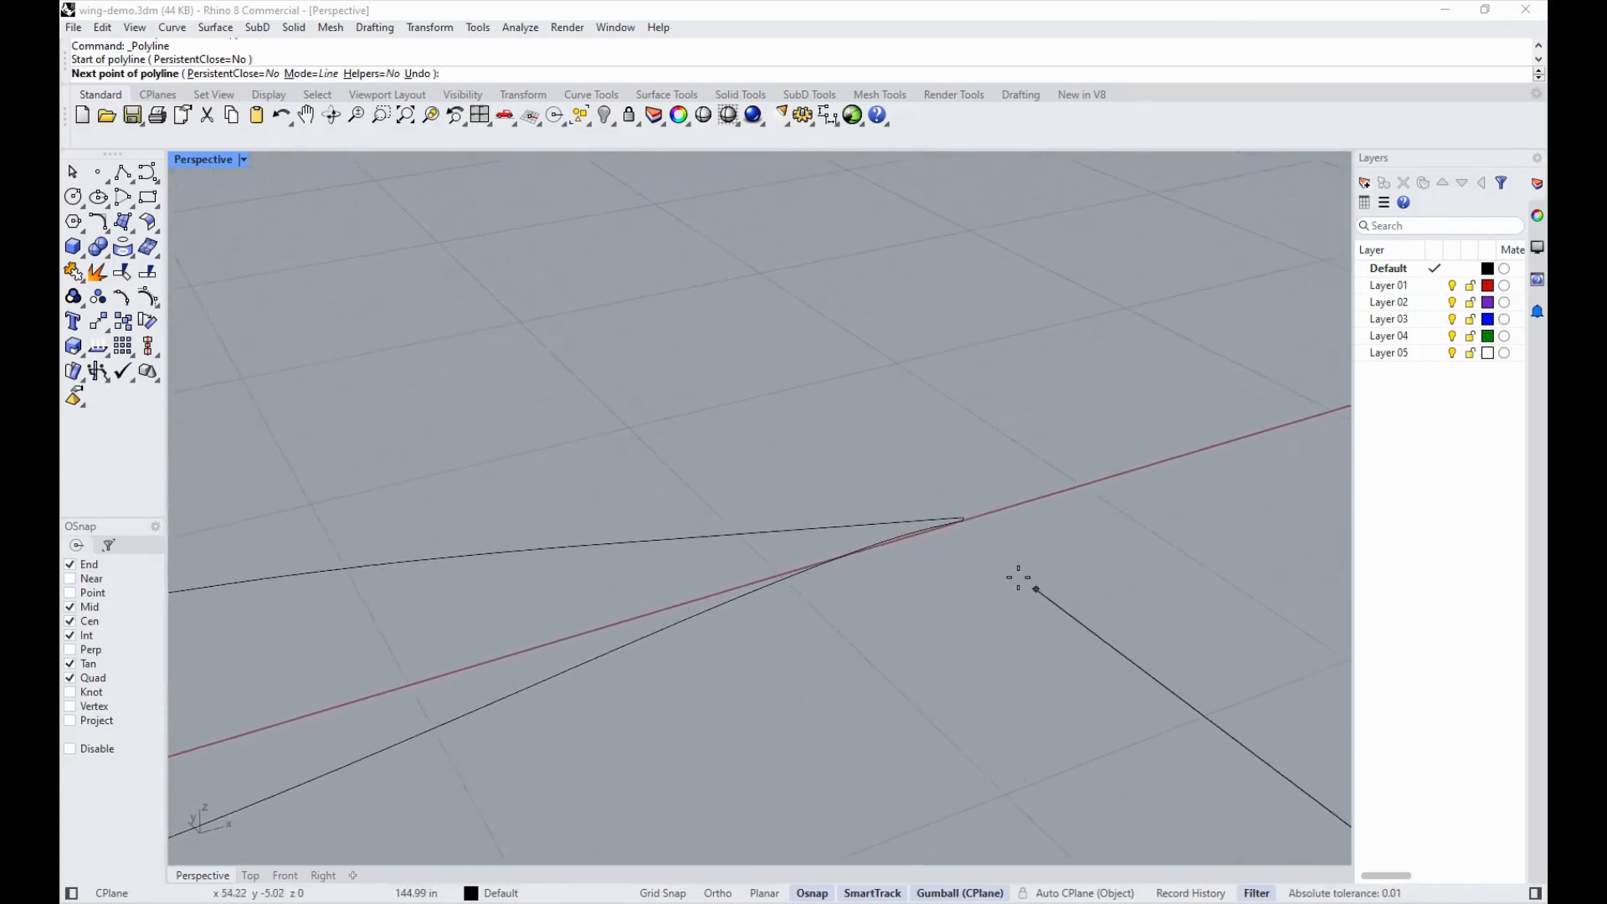
left_click(453, 263)
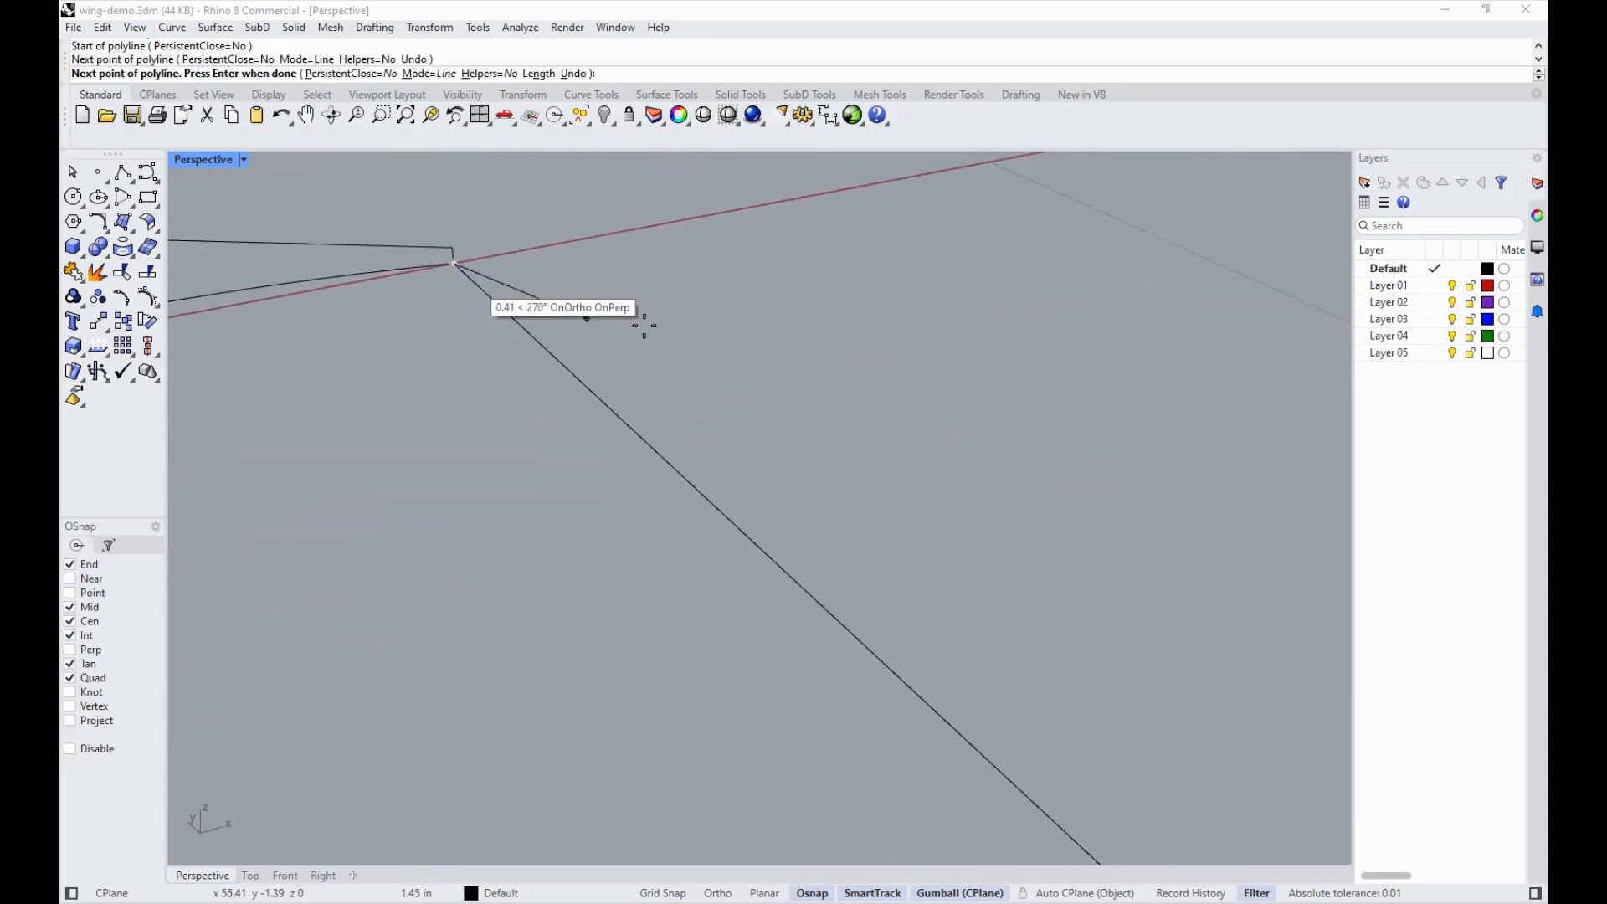
key("Return")
Step: Draw a second line joining the root's upper trailing-edge corner to the tip's upper trailing-edge corner
key("Return")
left_click(453, 246)
scroll(739, 301, "down", 10)
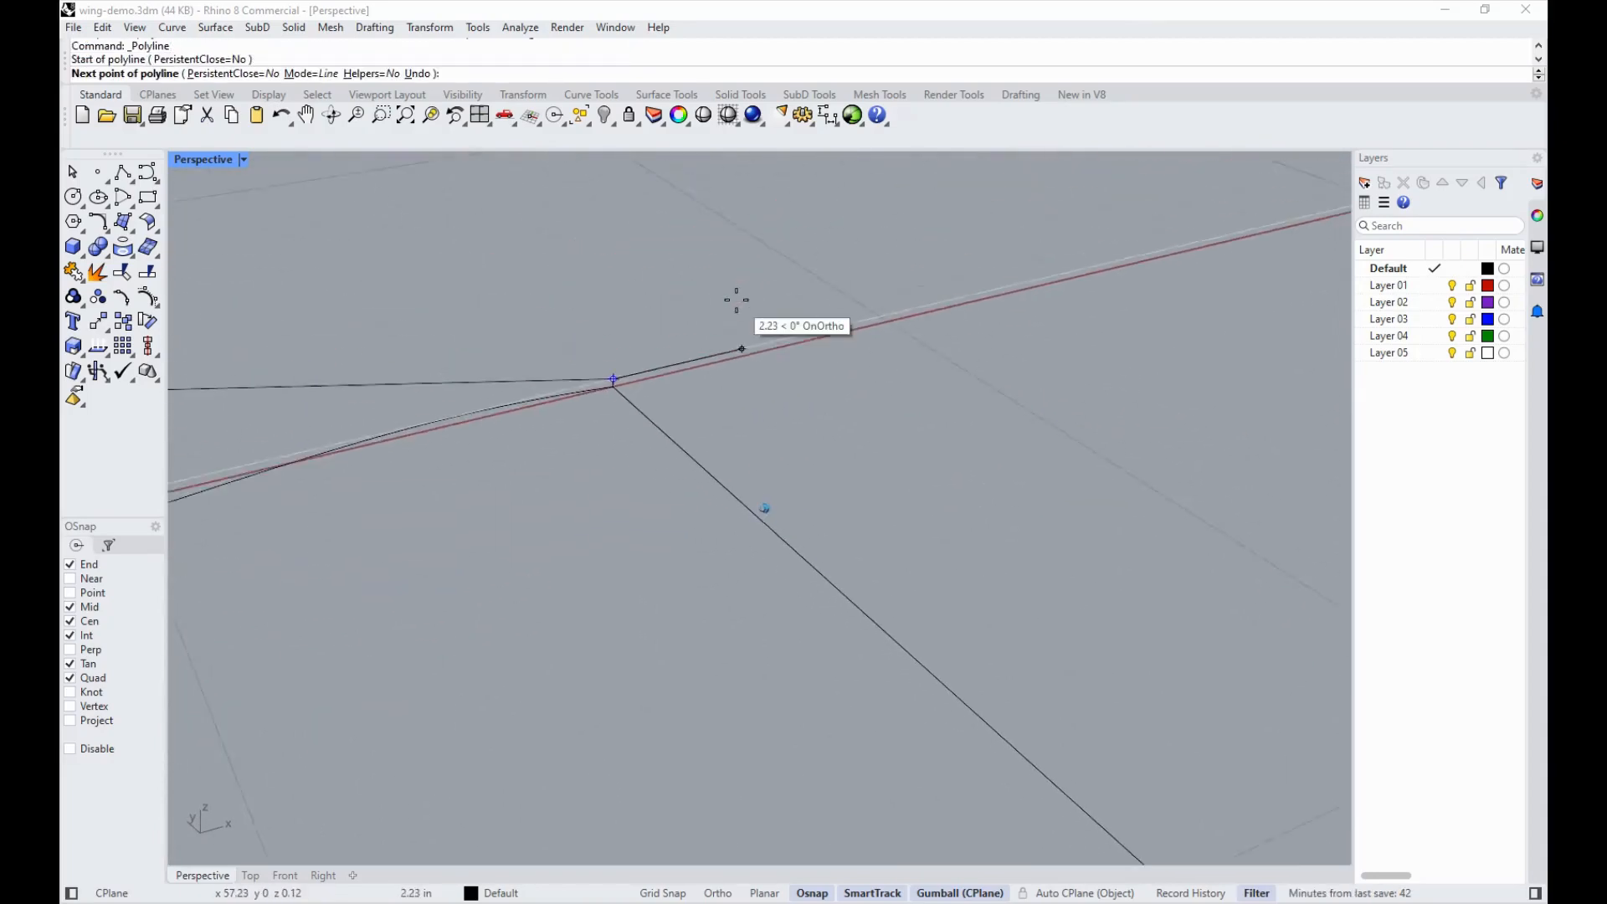
scroll(875, 488, "up", 10)
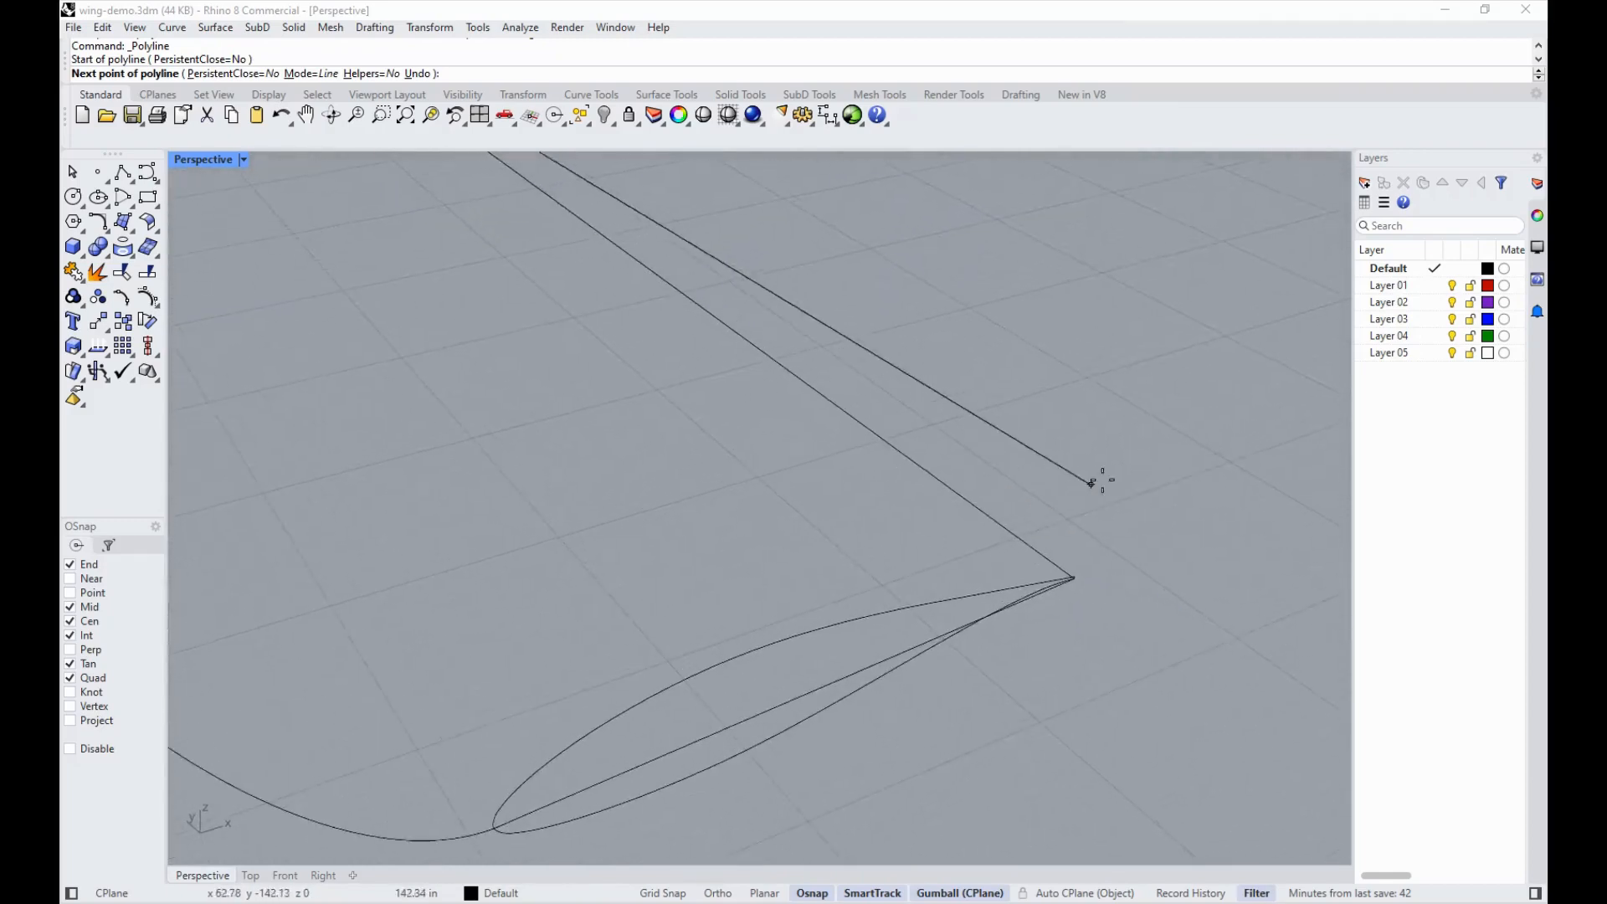
scroll(1060, 542, "up", 5)
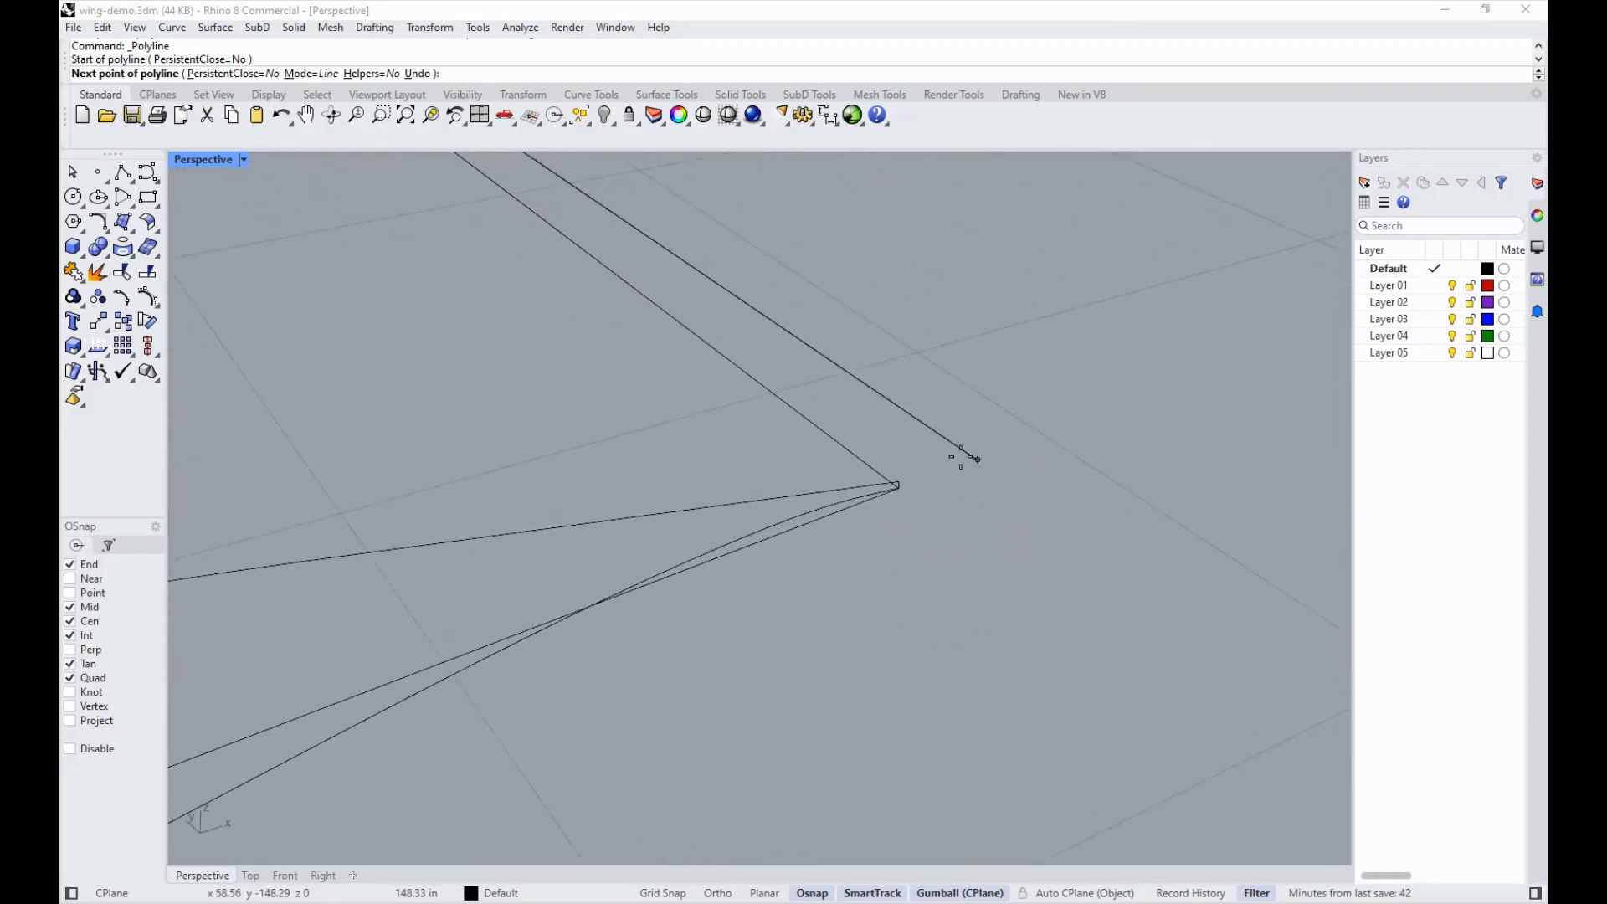
left_click(923, 479)
scroll(805, 549, "down", 8)
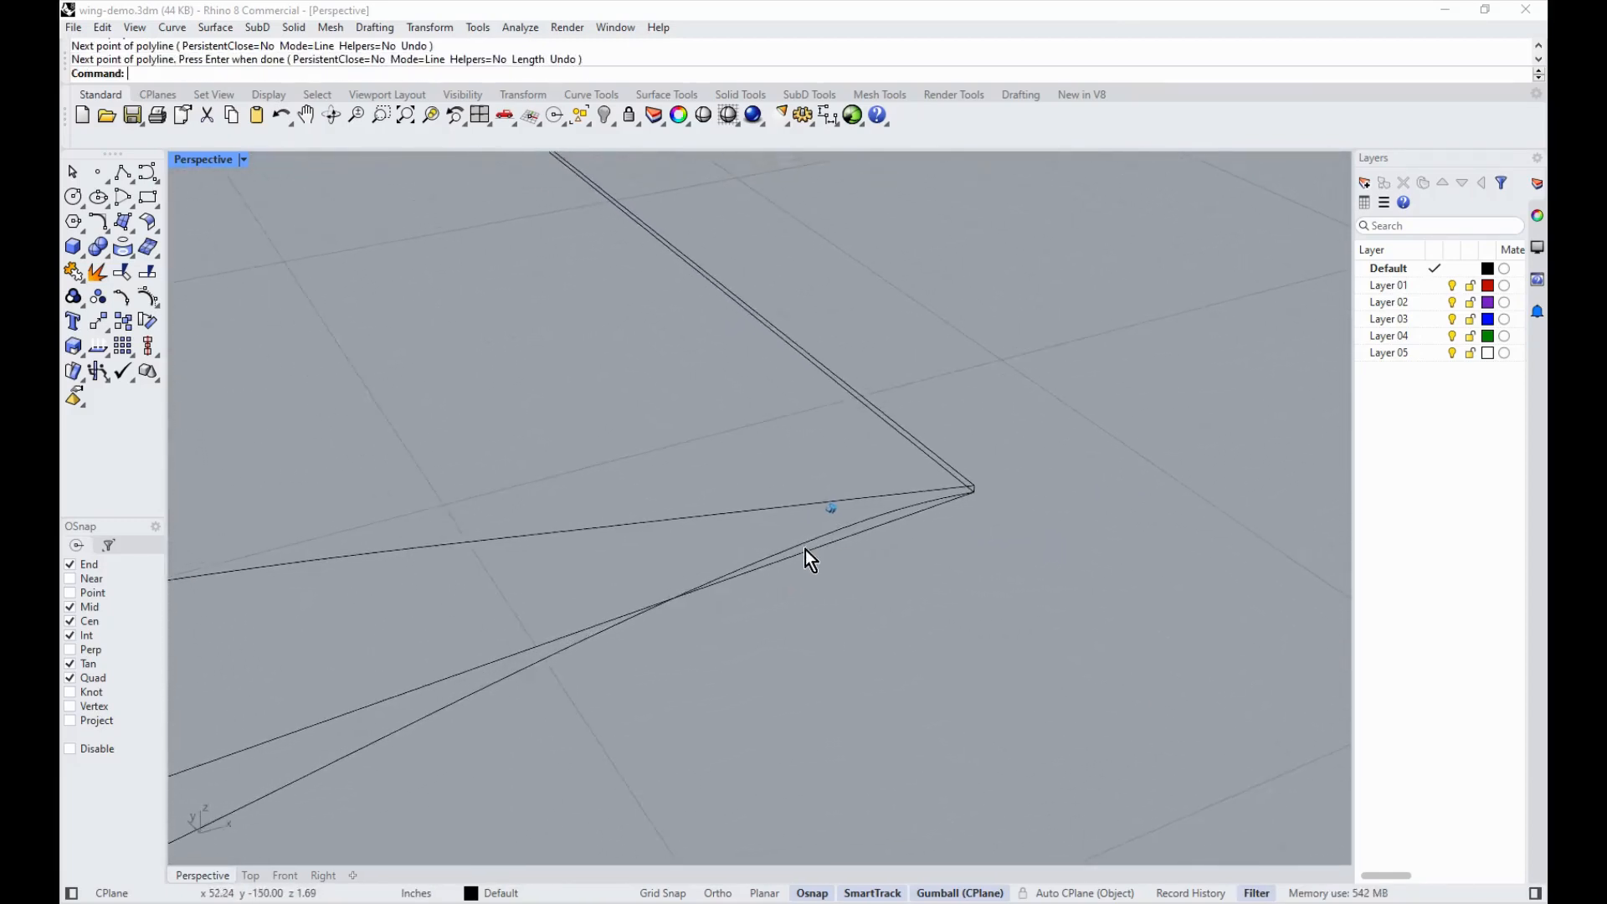
key("Return")
Step: Create the lower wing network surface from the lower tip and root airfoil curves, lower trailing-edge line and leading-edge curve
right_click_drag(680, 522, 640, 508)
type("NetworkSrf")
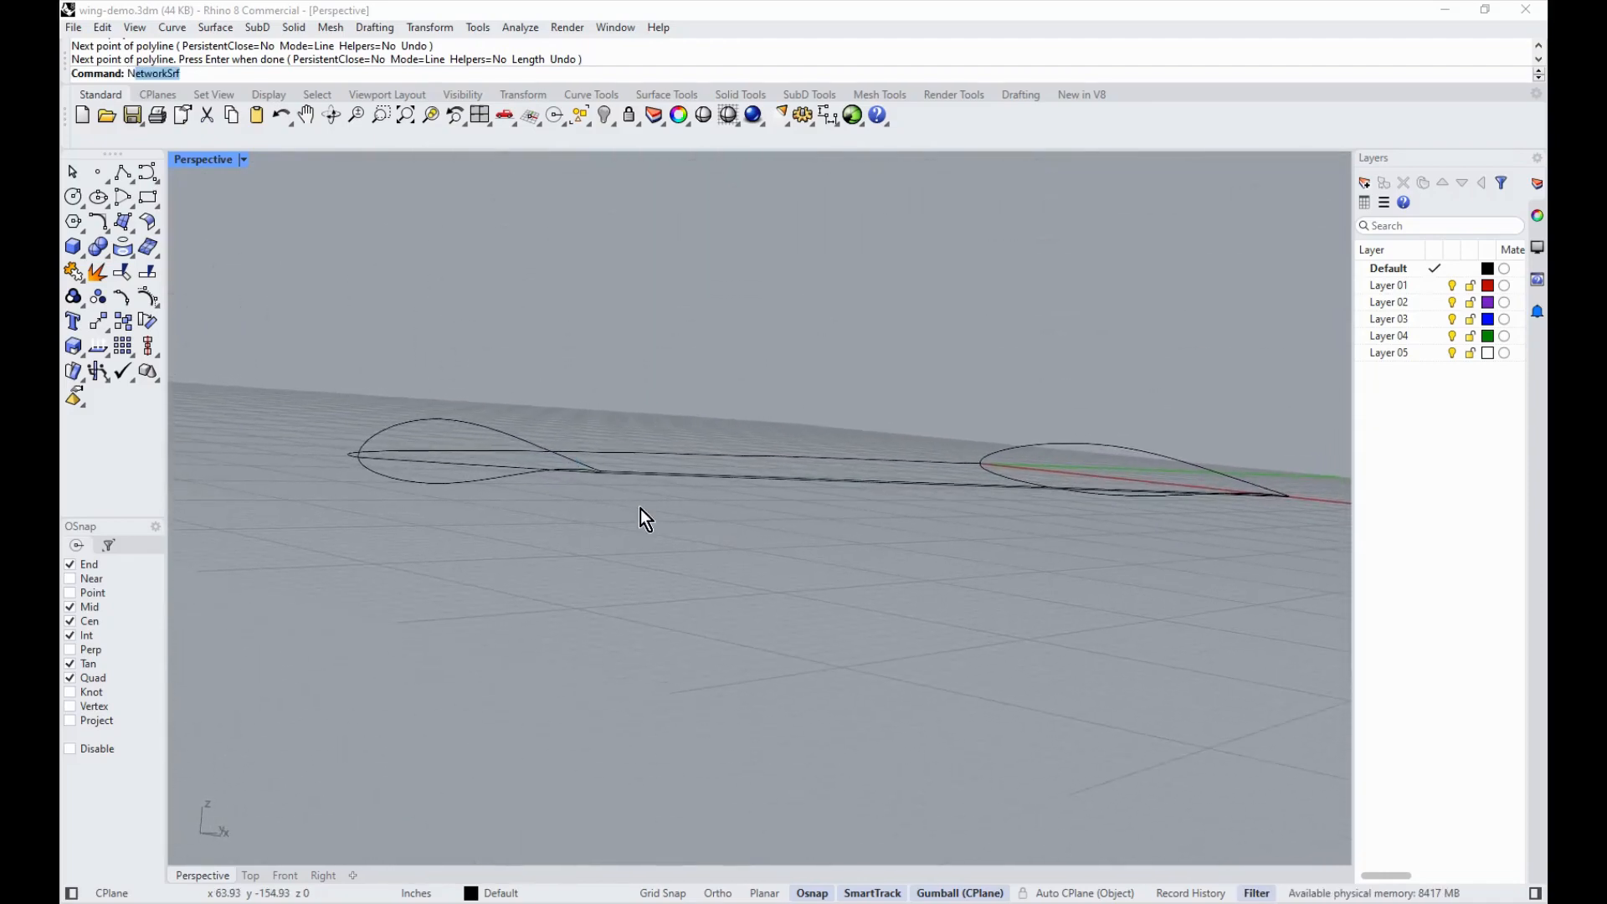
key("Return")
scroll(634, 509, "up", 10)
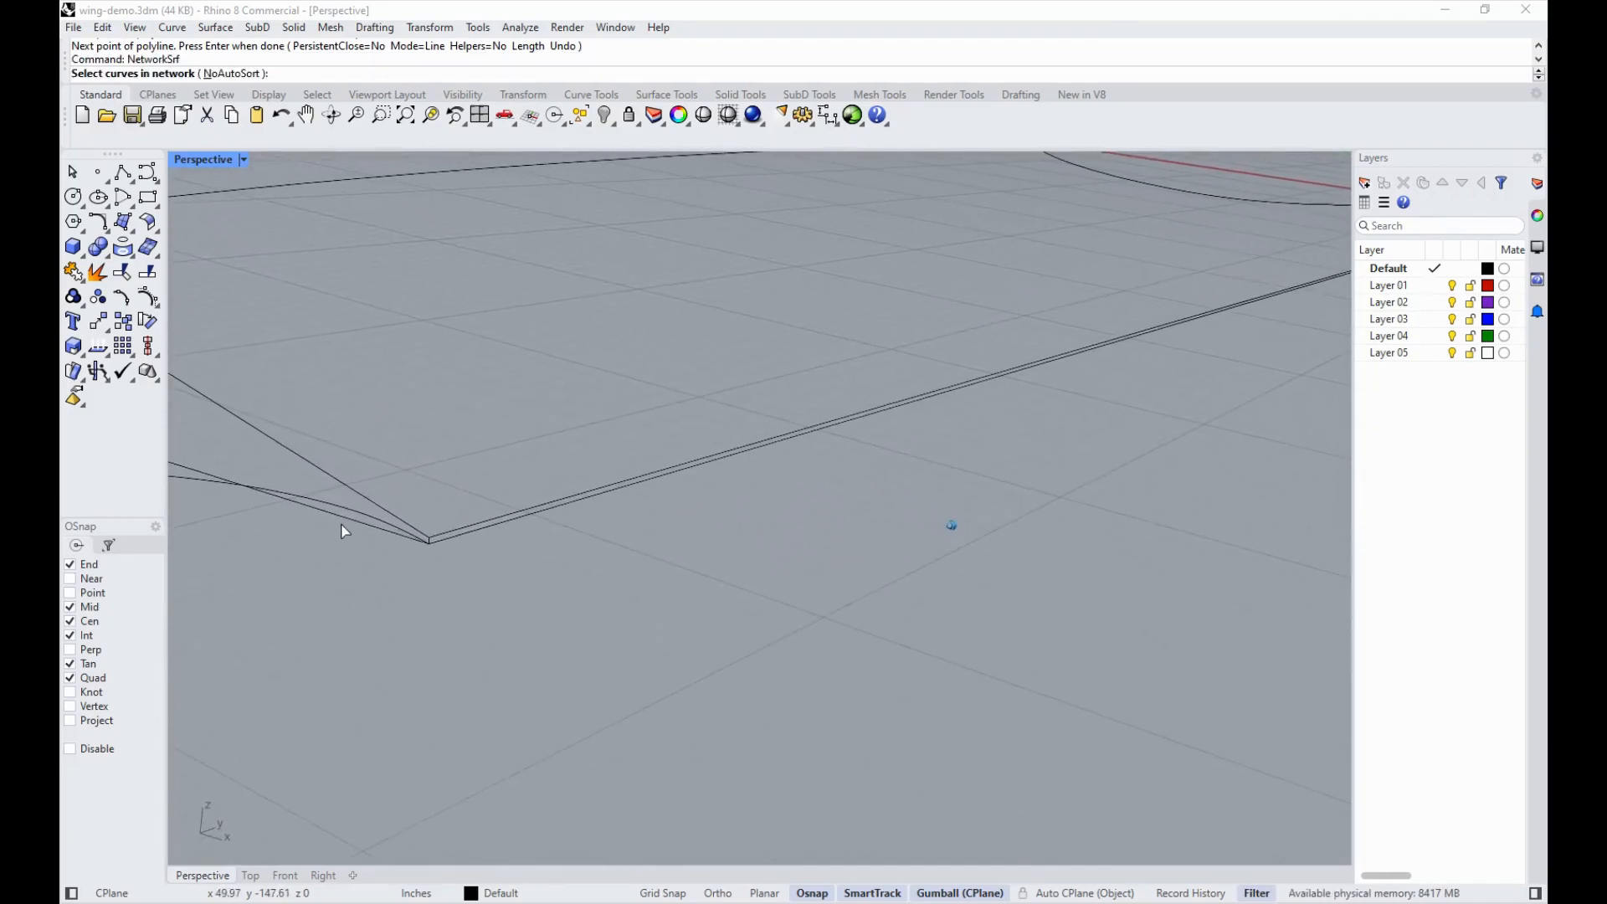
left_click(357, 517)
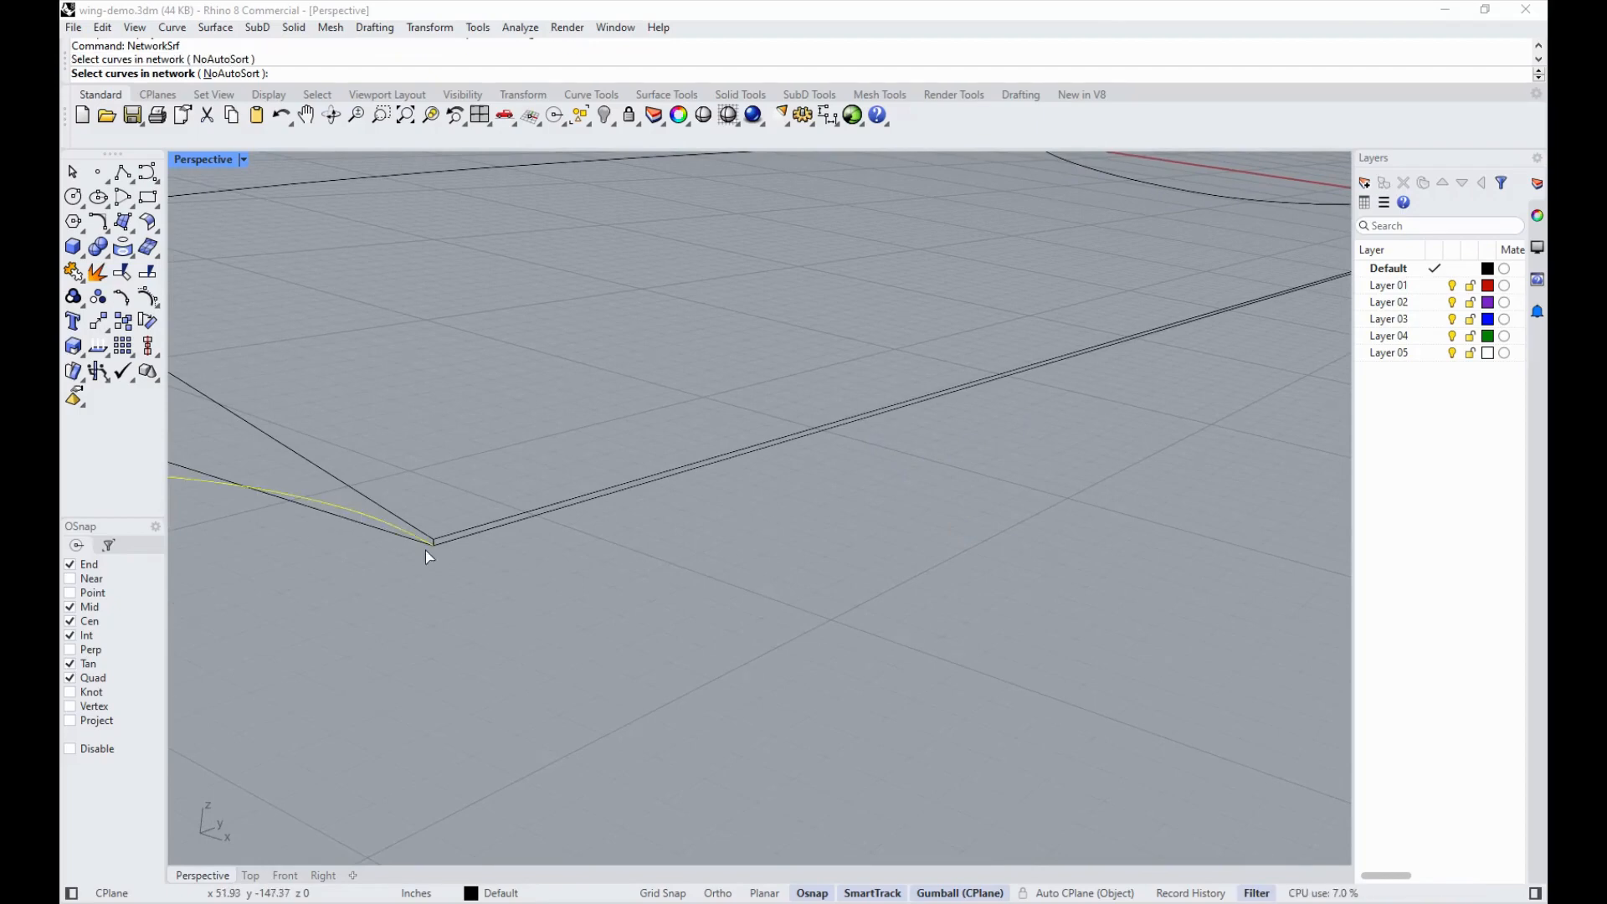
left_click(473, 540)
left_click(1135, 182)
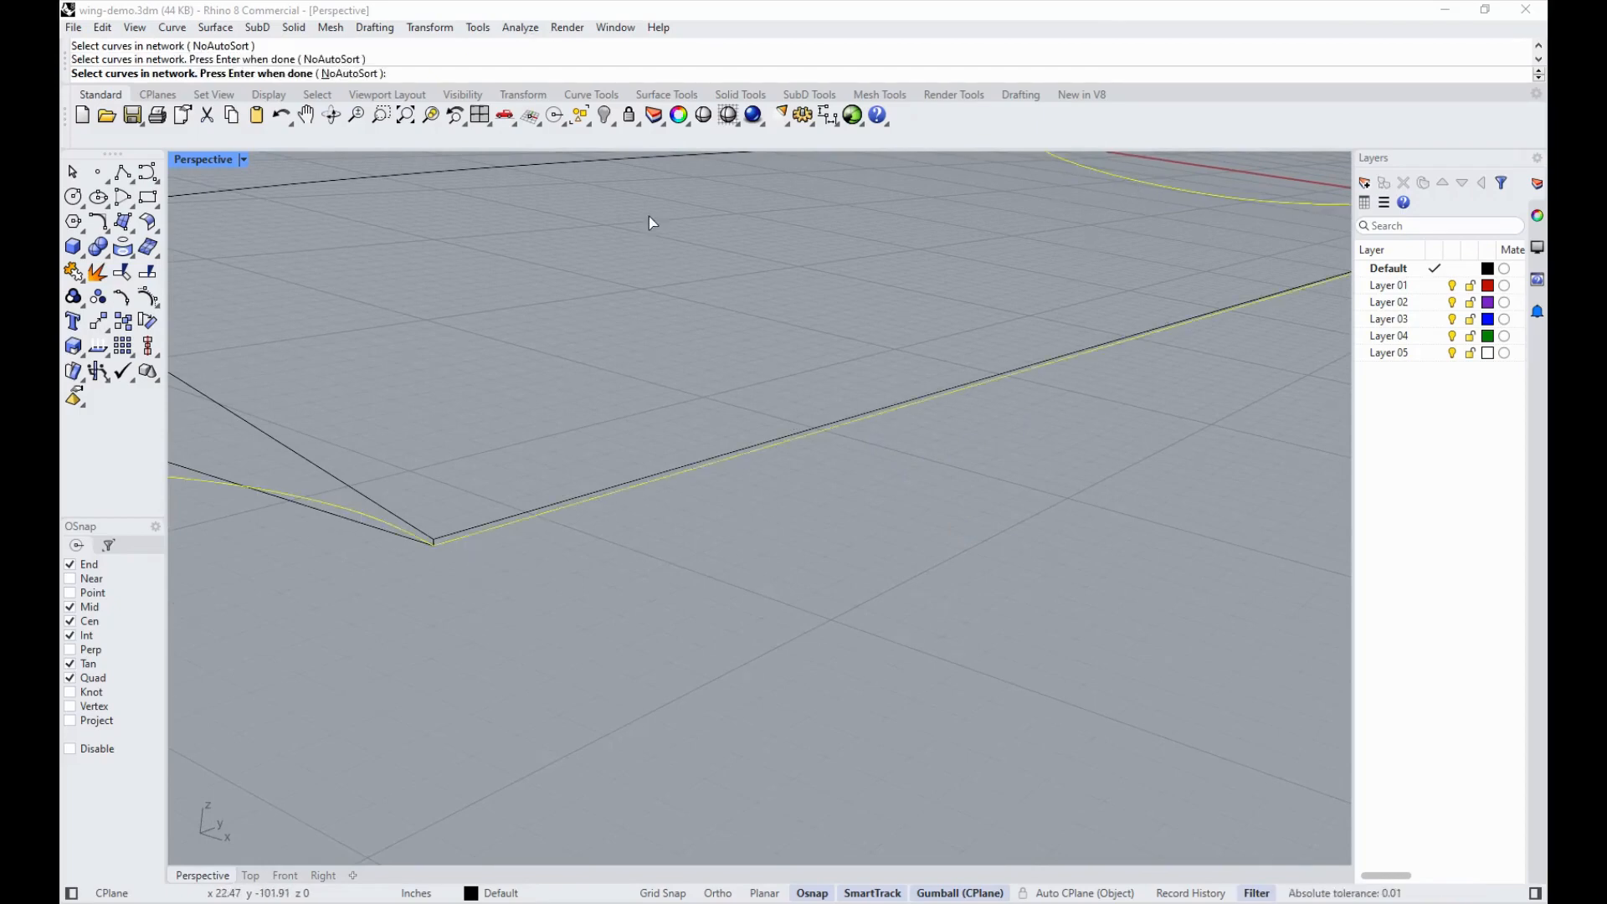
left_click(350, 179)
key("Return")
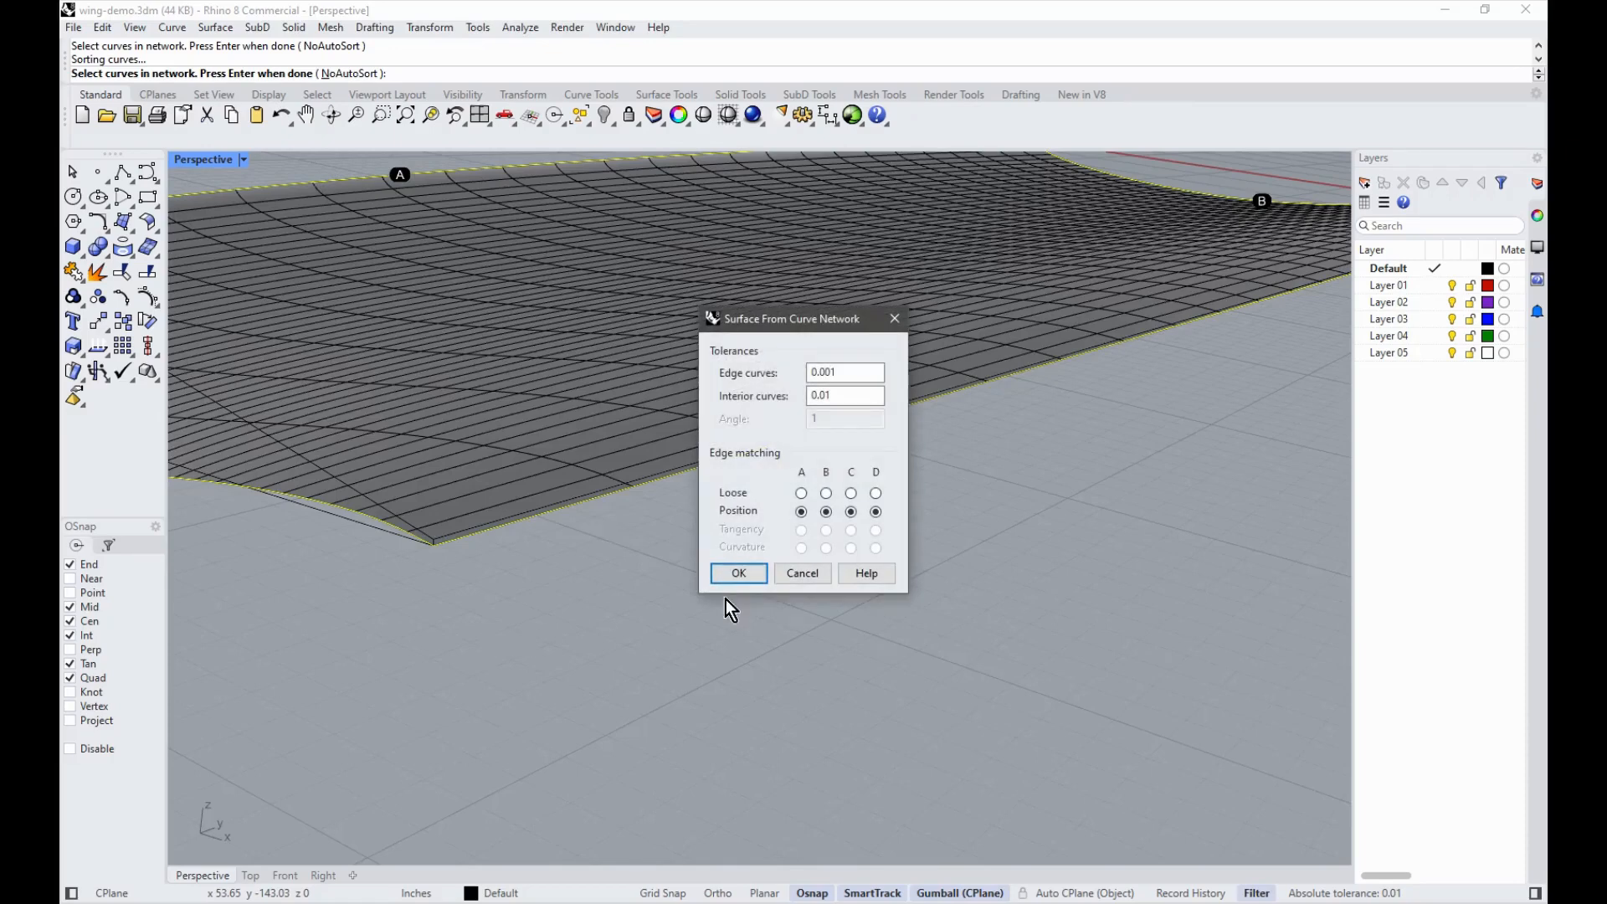
left_click(738, 574)
Step: Create the upper wing network surface from the upper tip and root airfoil curves, upper trailing-edge line and leading-edge curve
right_click(386, 505)
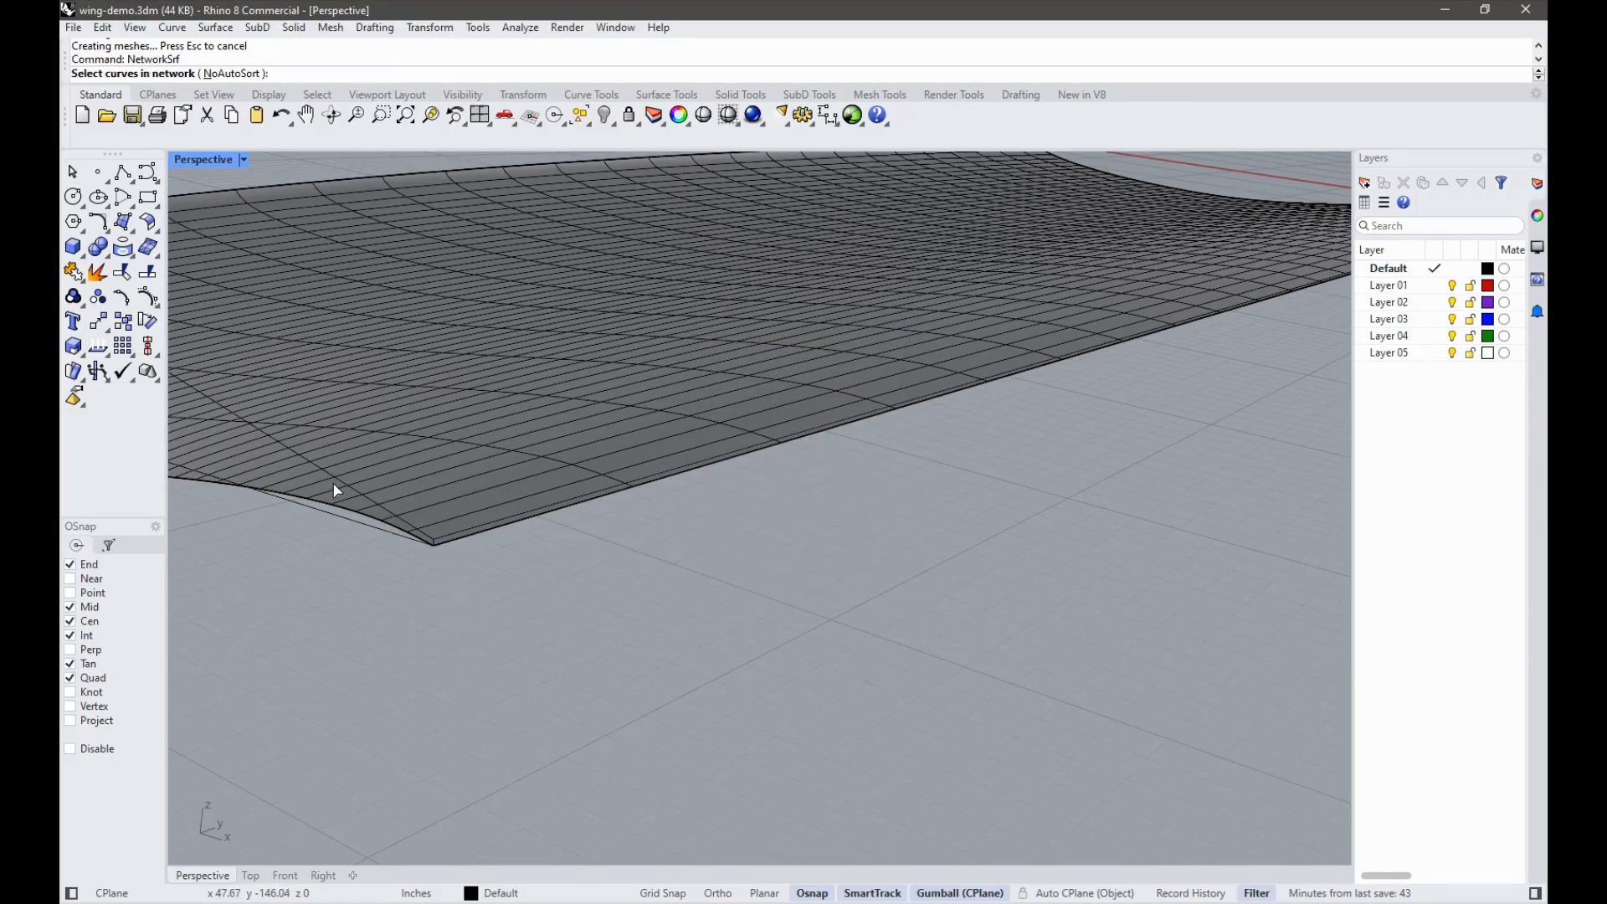
left_click(338, 474)
left_click(460, 534)
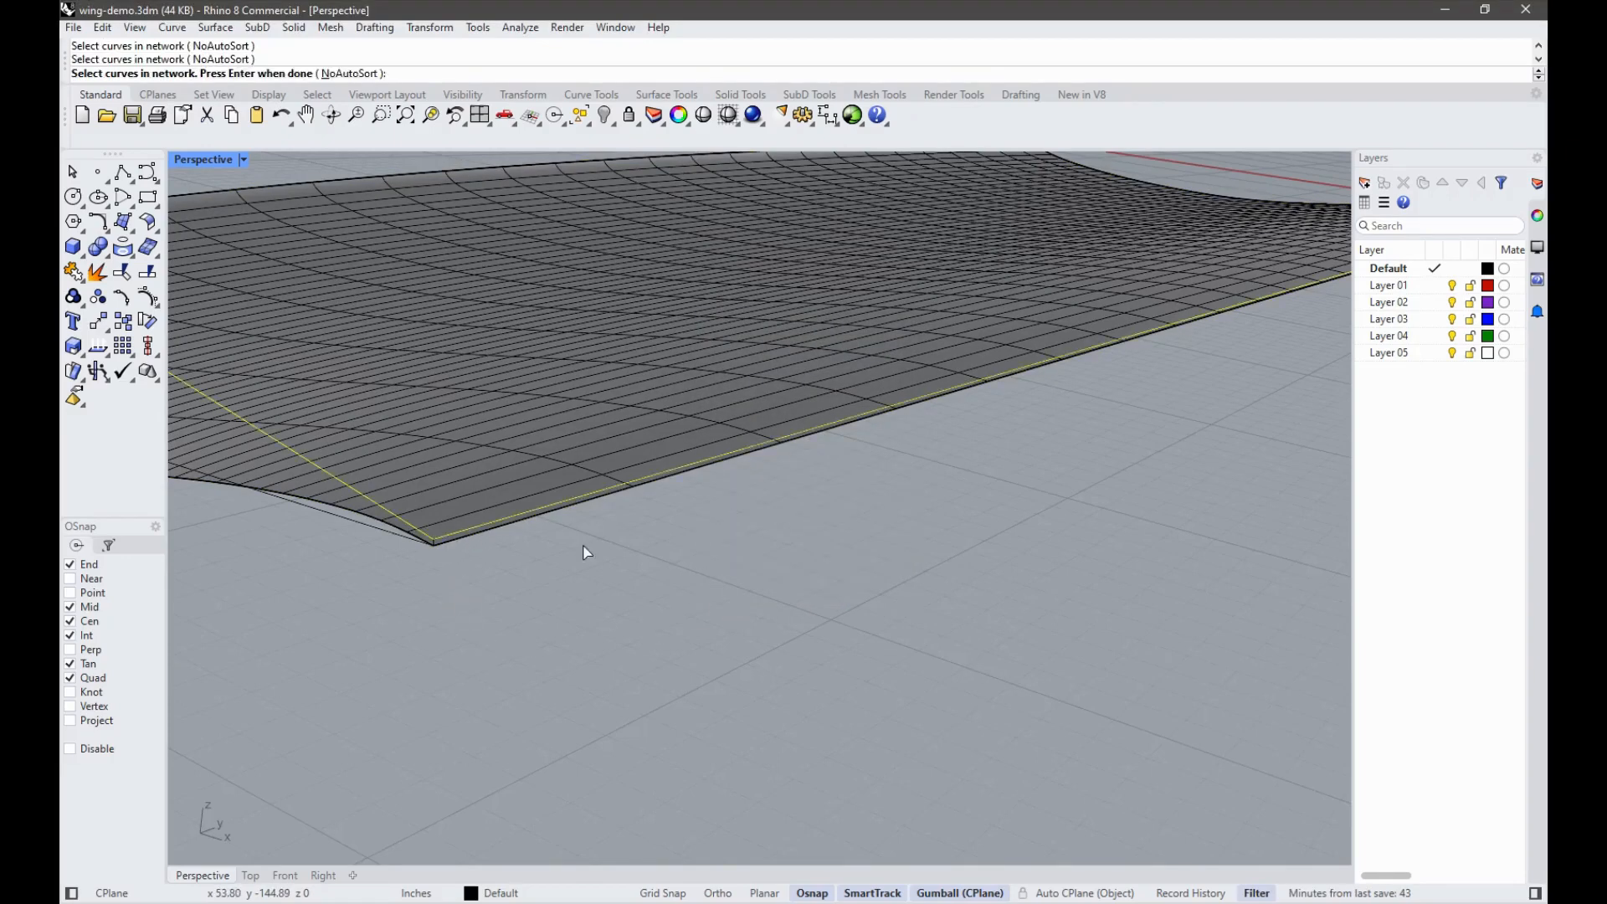
right_click_drag(1268, 161, 1147, 205)
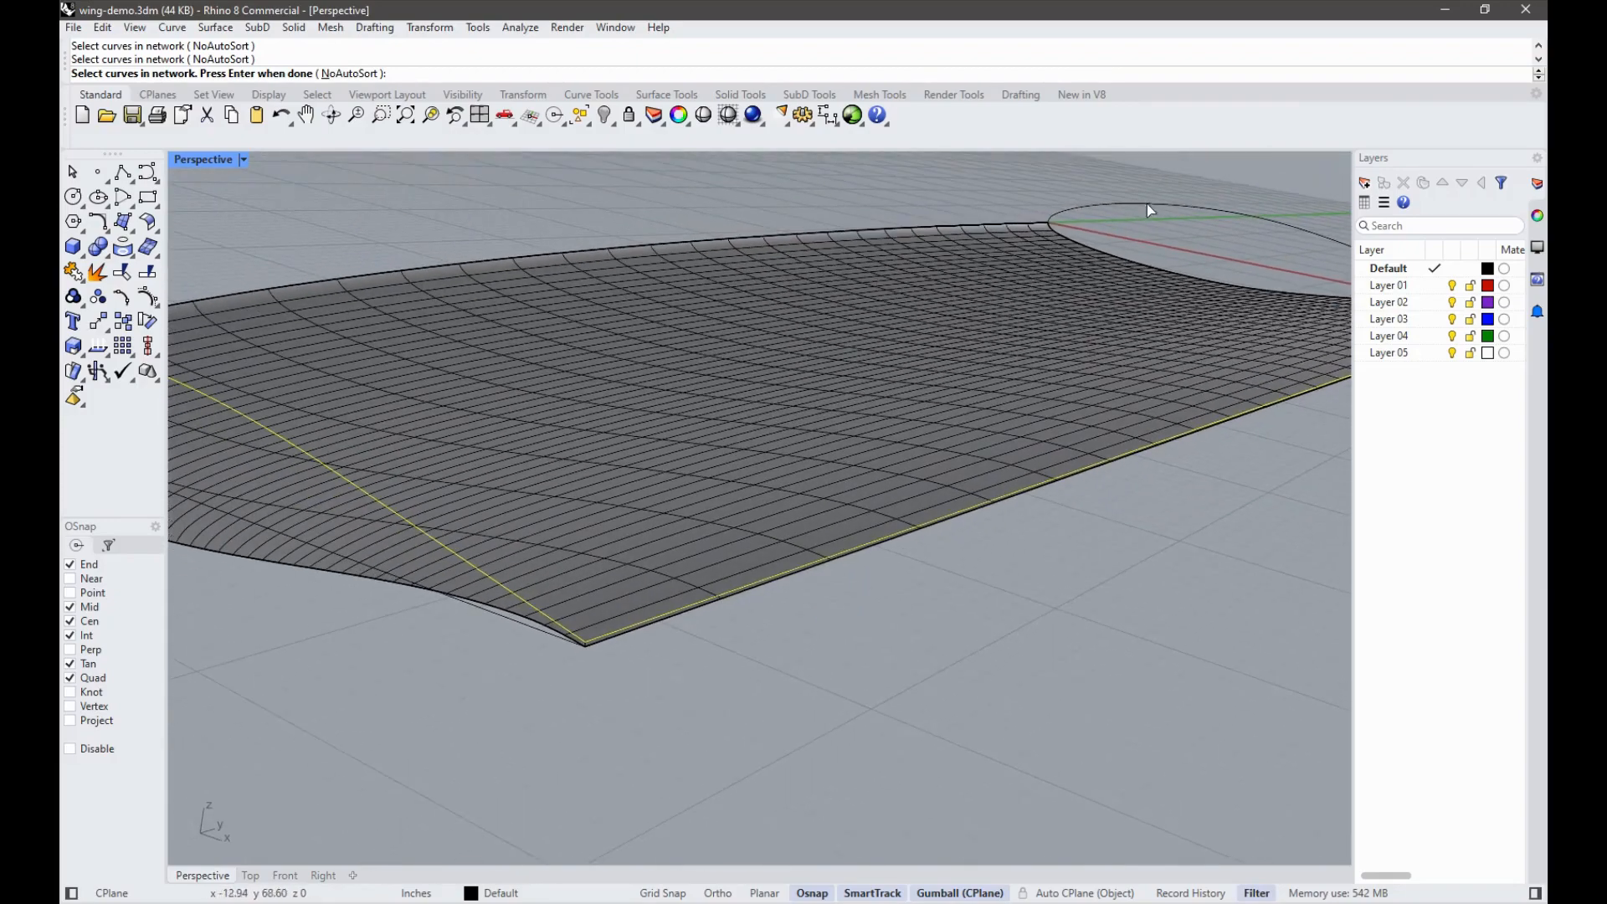
left_click(783, 238)
left_click(827, 280)
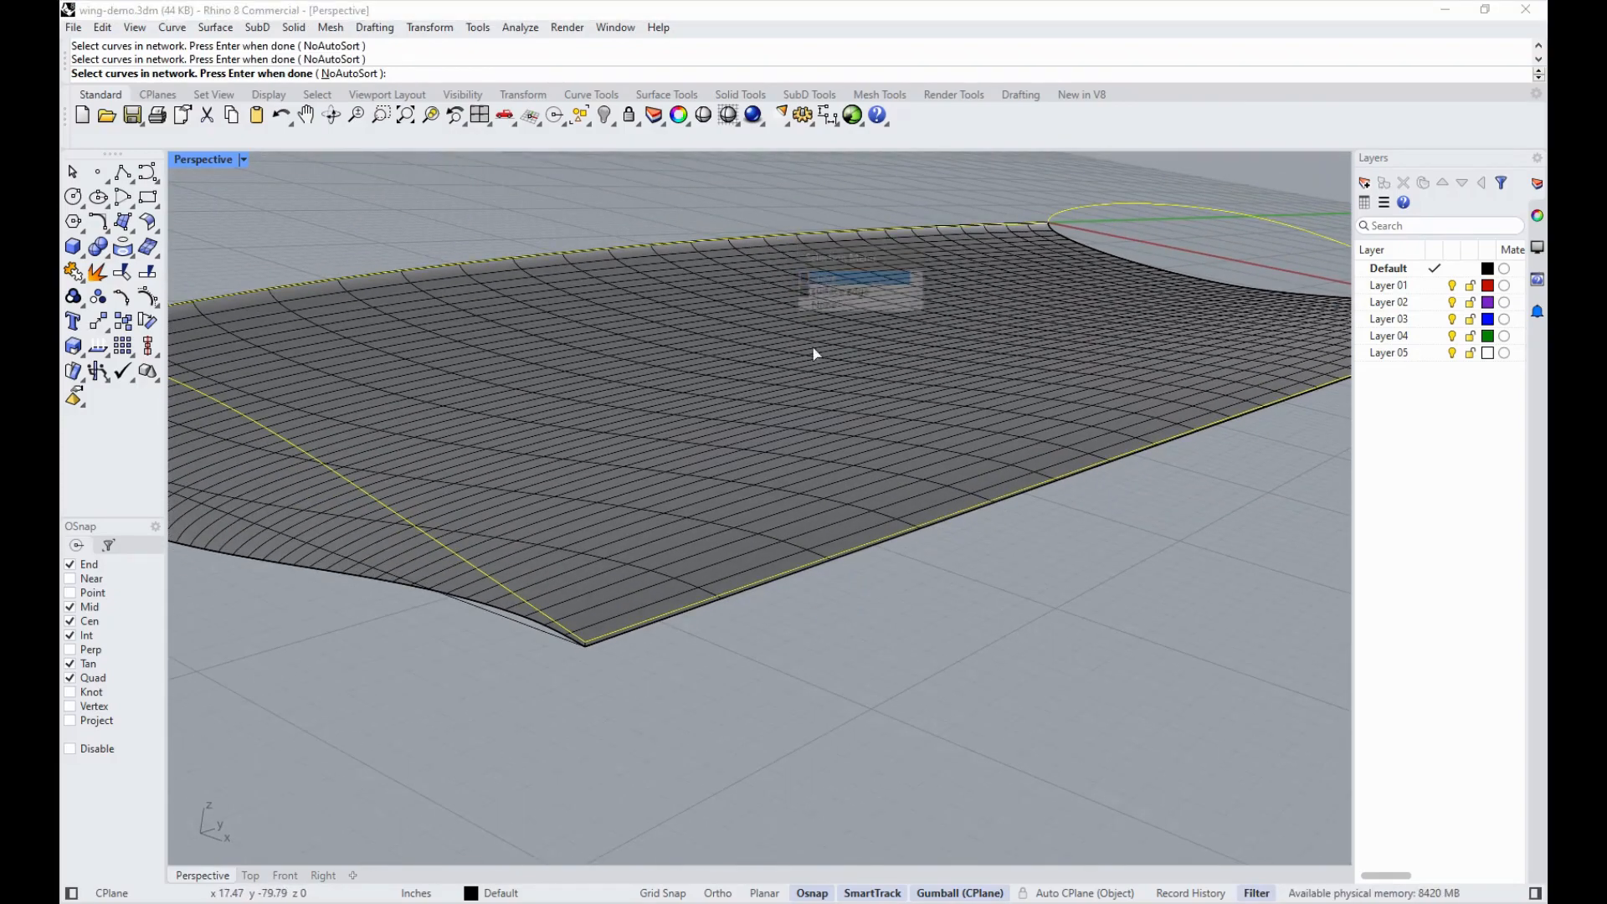
right_click(846, 643)
left_click(745, 581)
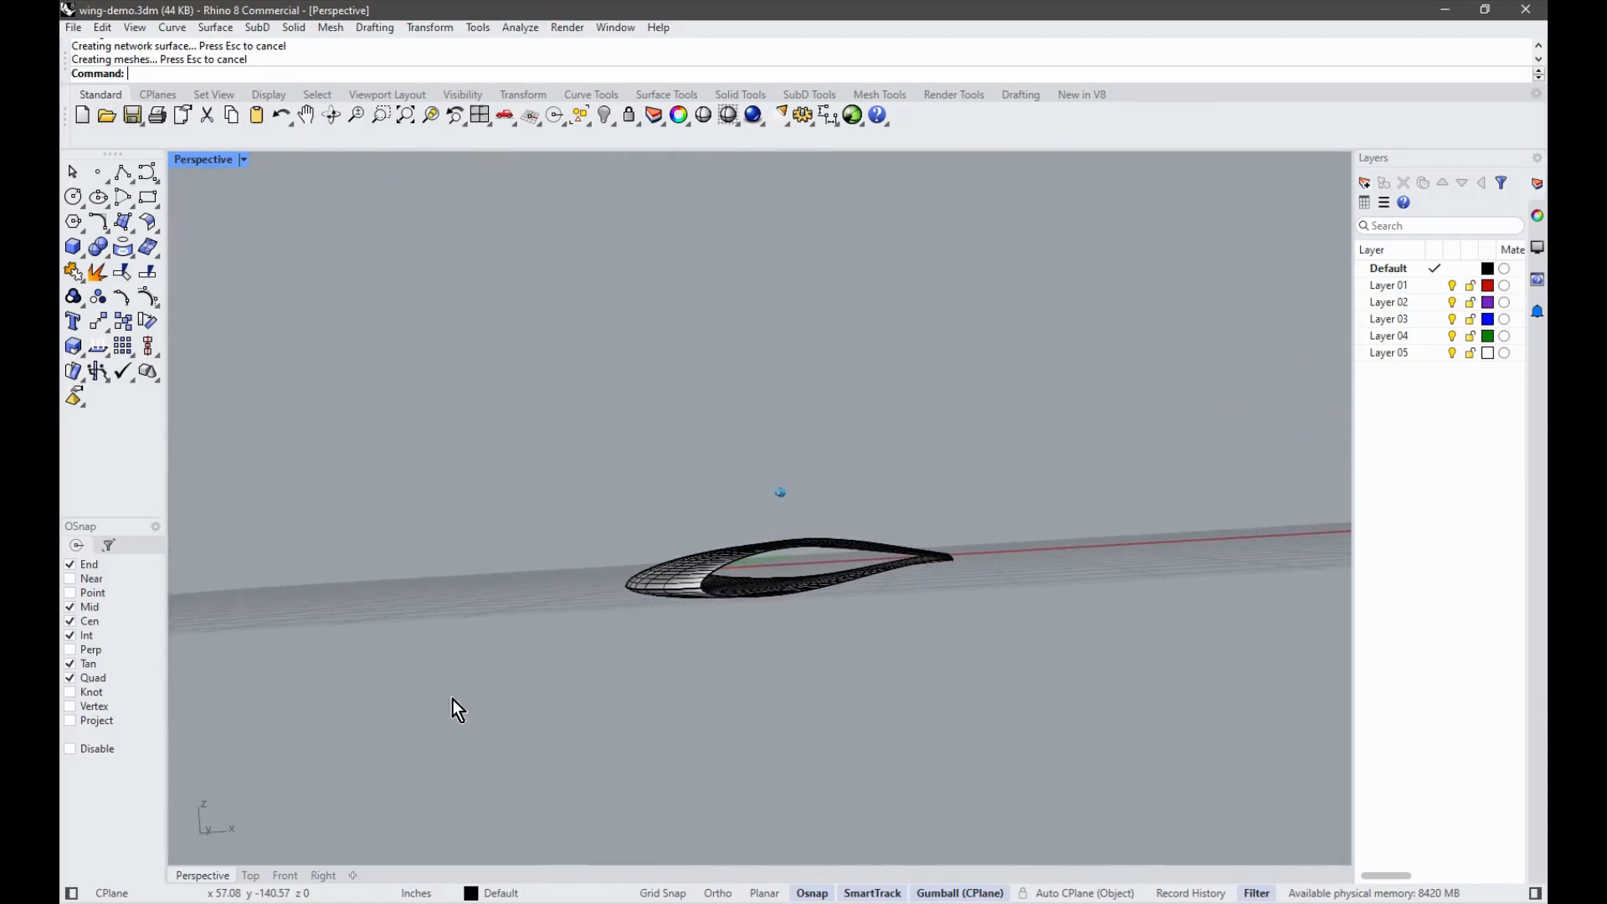
Step: Set both the Front and Perspective viewports to Rendered display mode to view the twisted wing
left_click(284, 875)
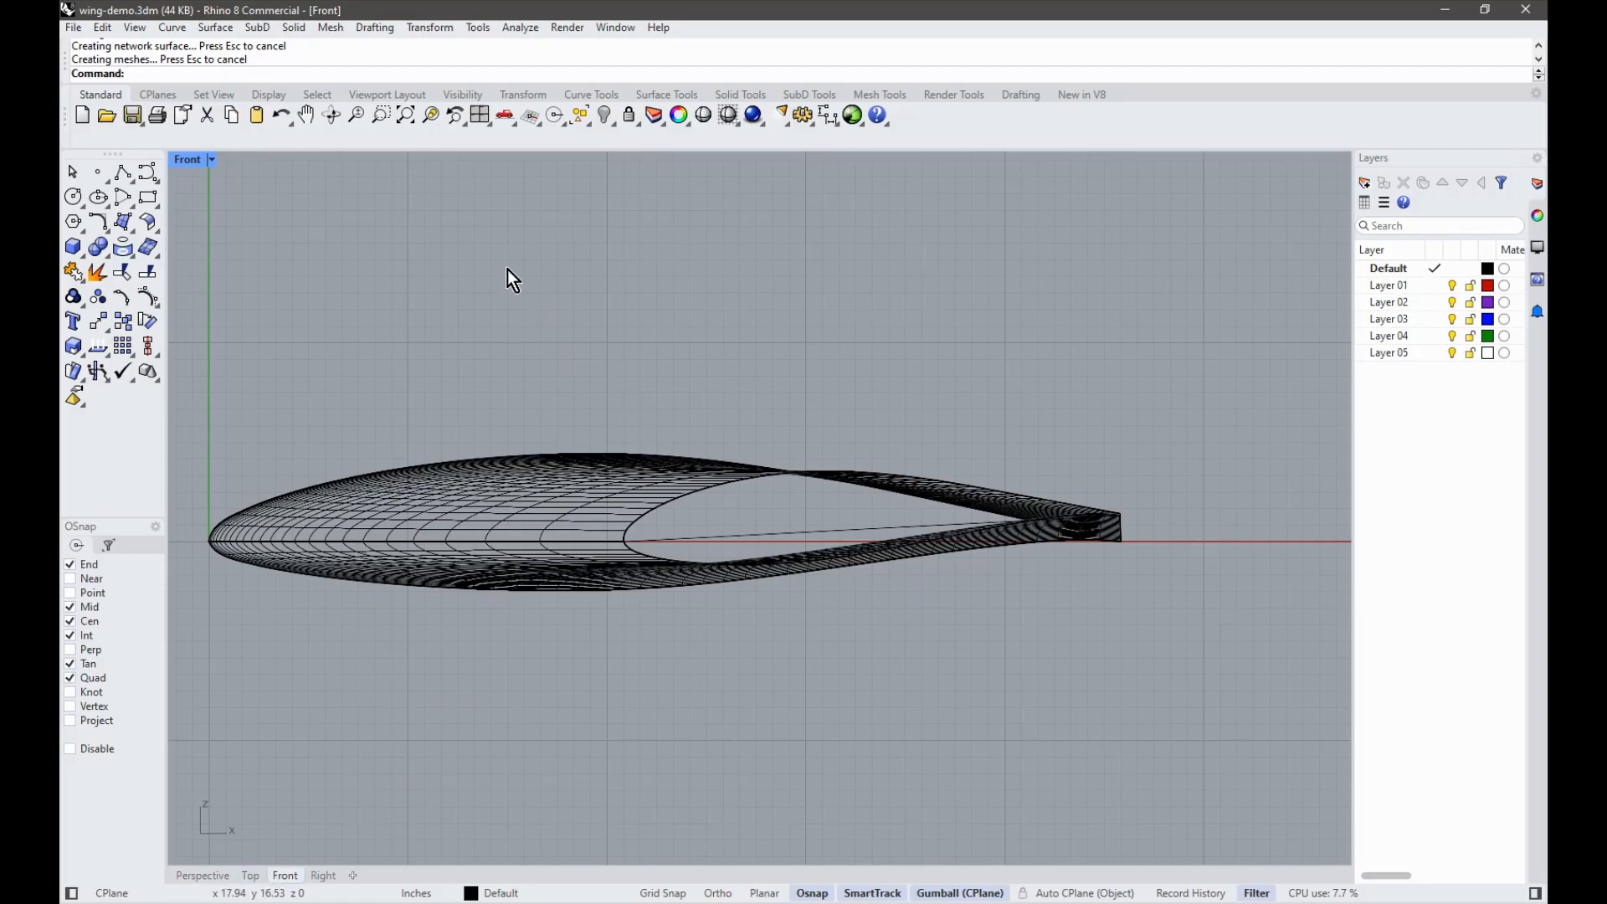
left_click(210, 160)
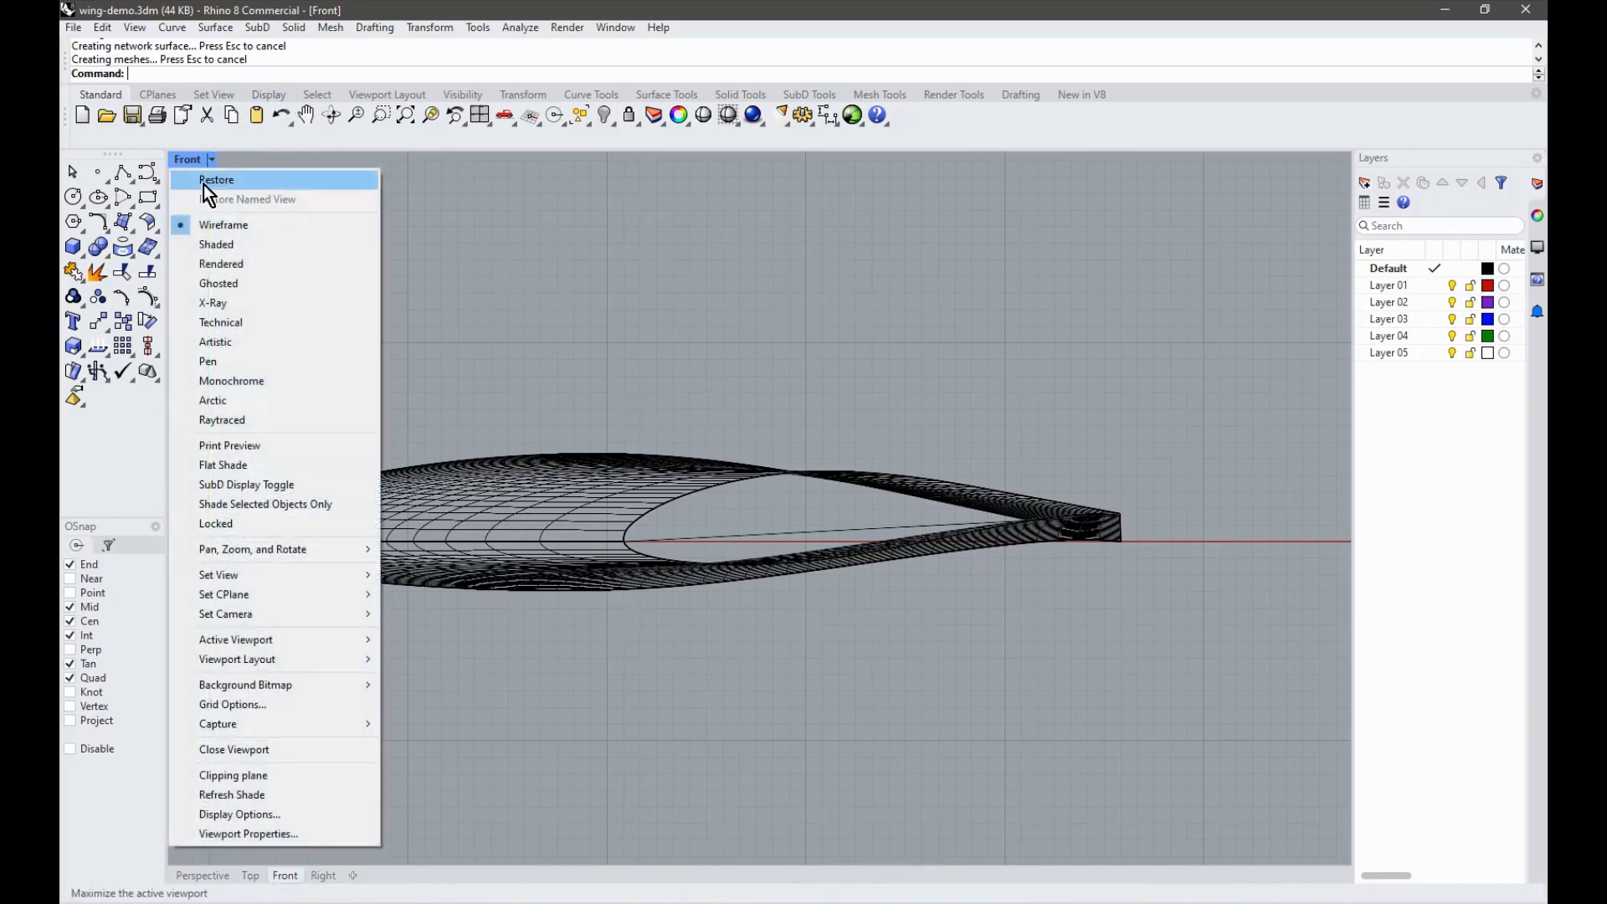
left_click(224, 267)
scroll(832, 547, "up", 1)
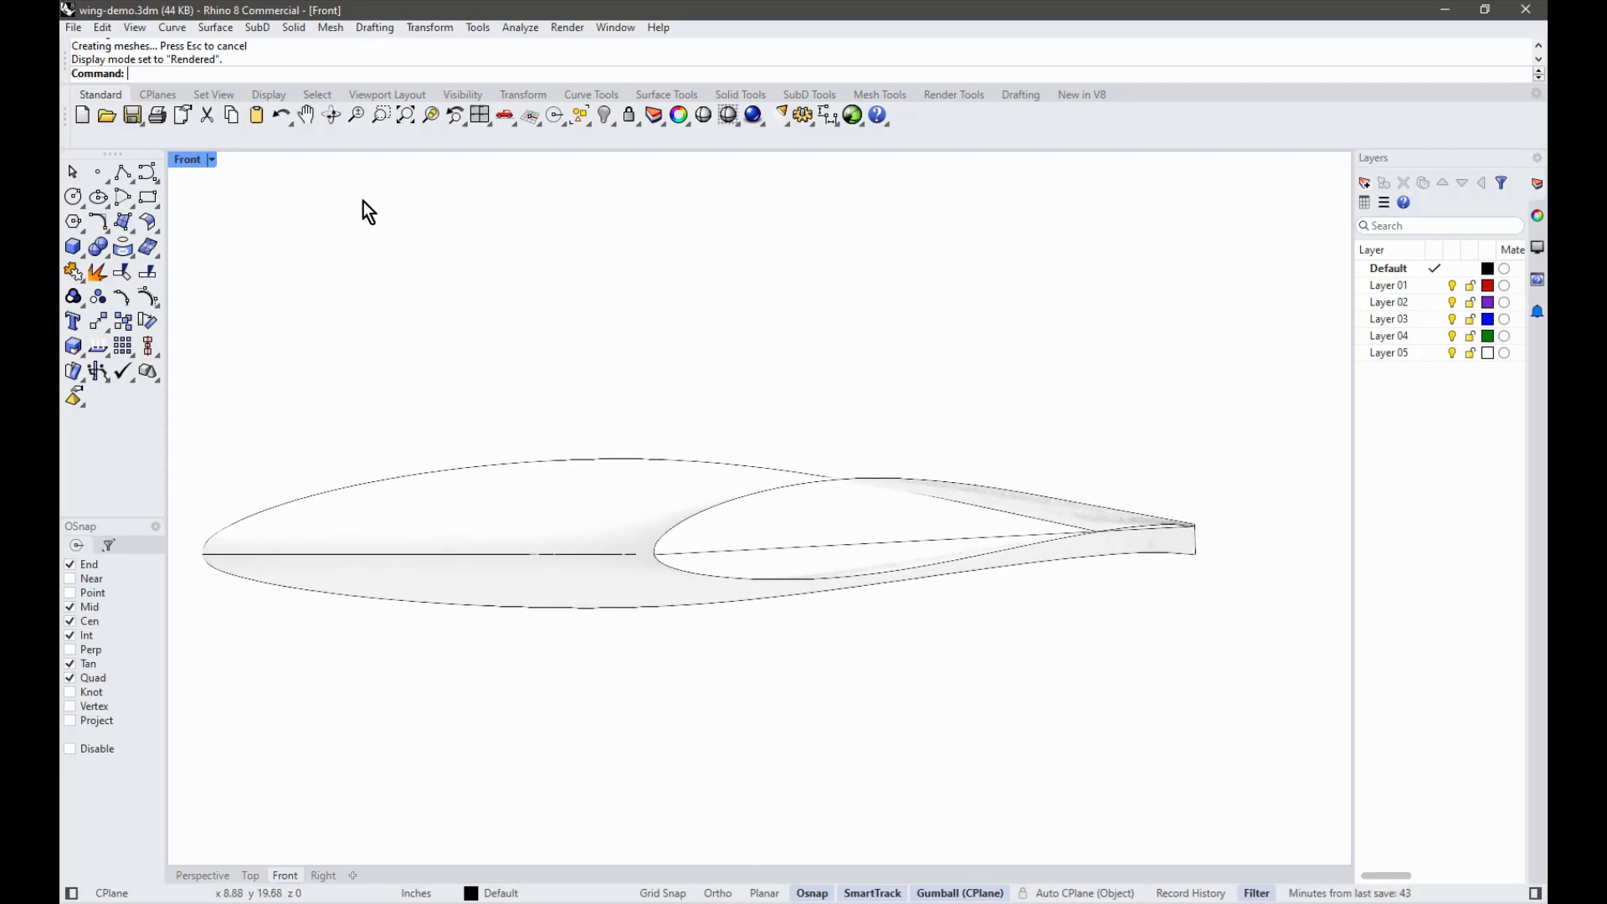
left_click(206, 871)
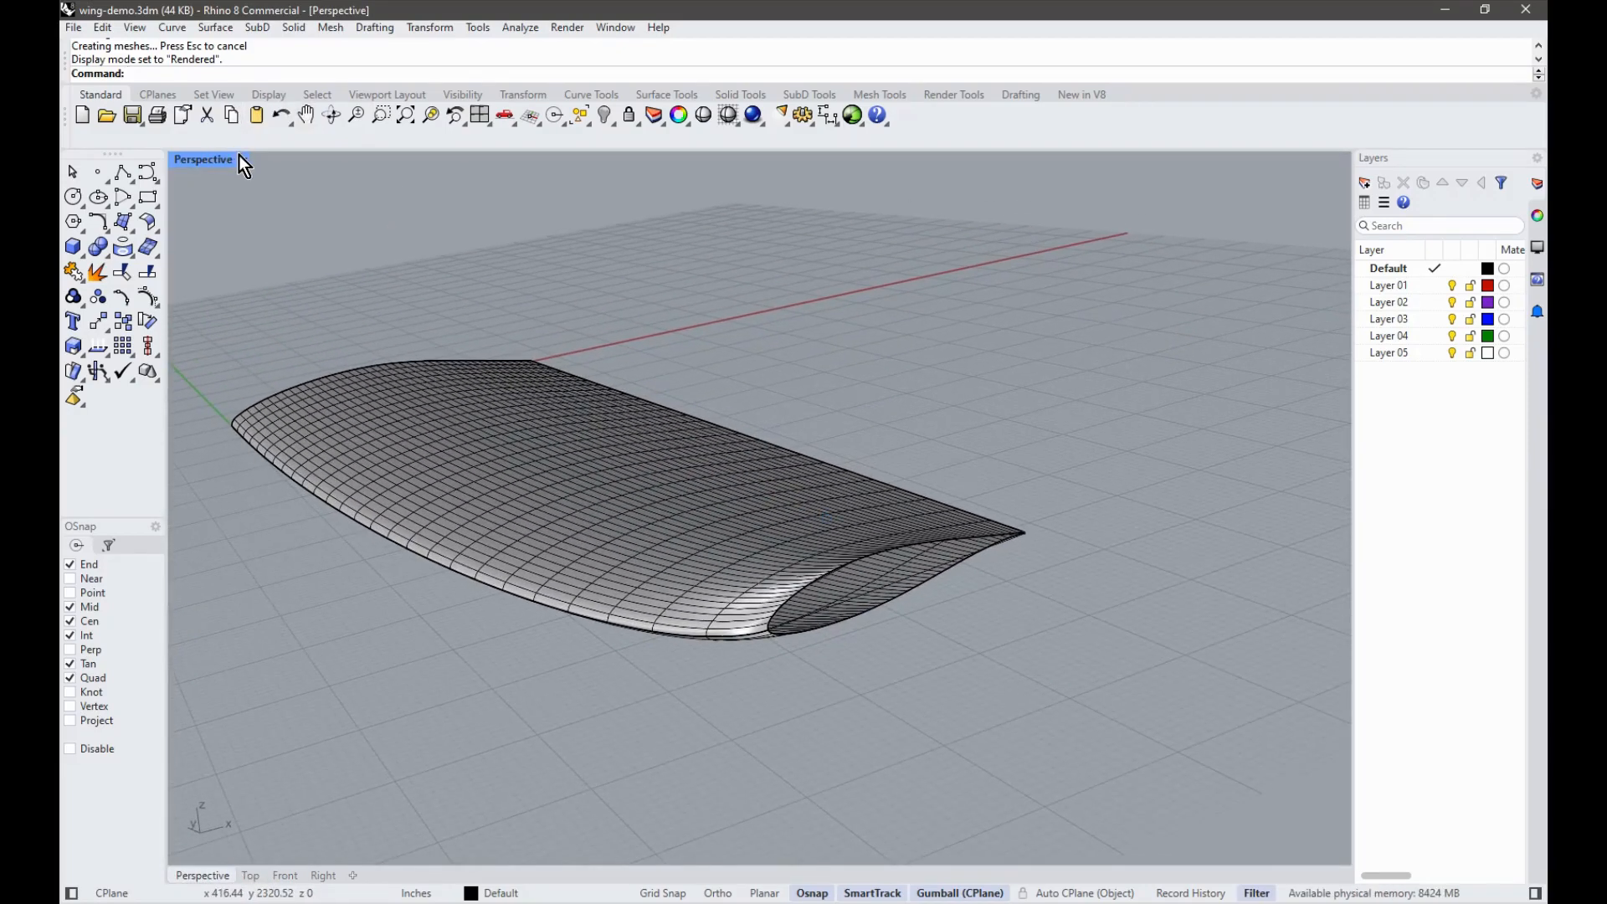
left_click(240, 156)
left_click(211, 267)
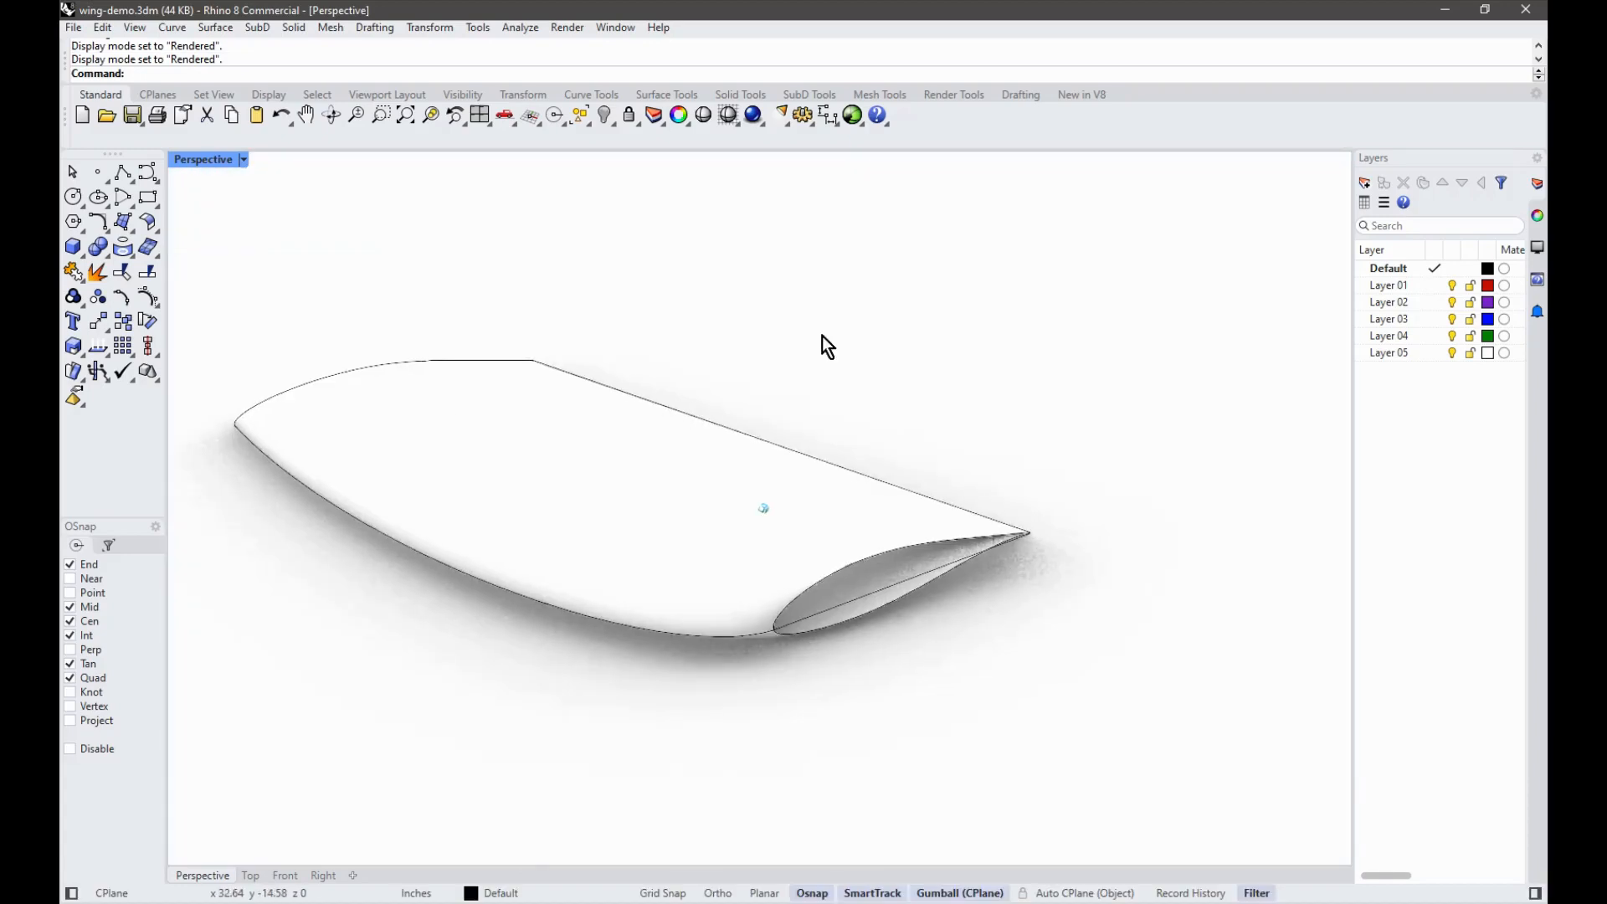
Step: Show the Properties in place of the layer list
left_click(1539, 216)
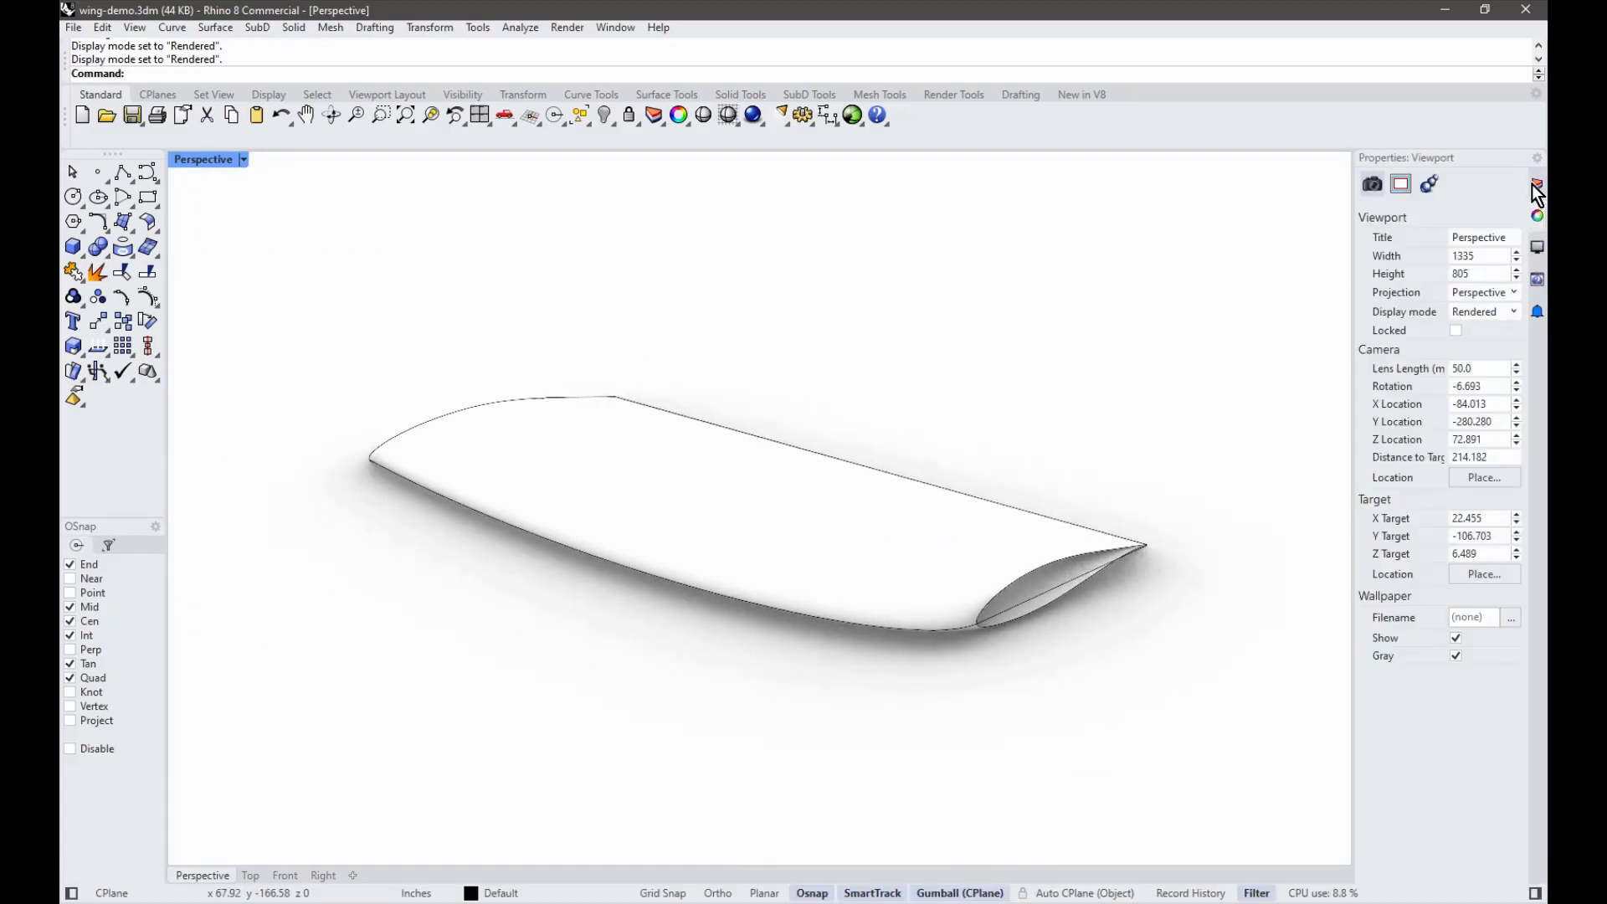
left_click(1537, 183)
left_click(1538, 219)
left_click(1538, 248)
left_click(1539, 219)
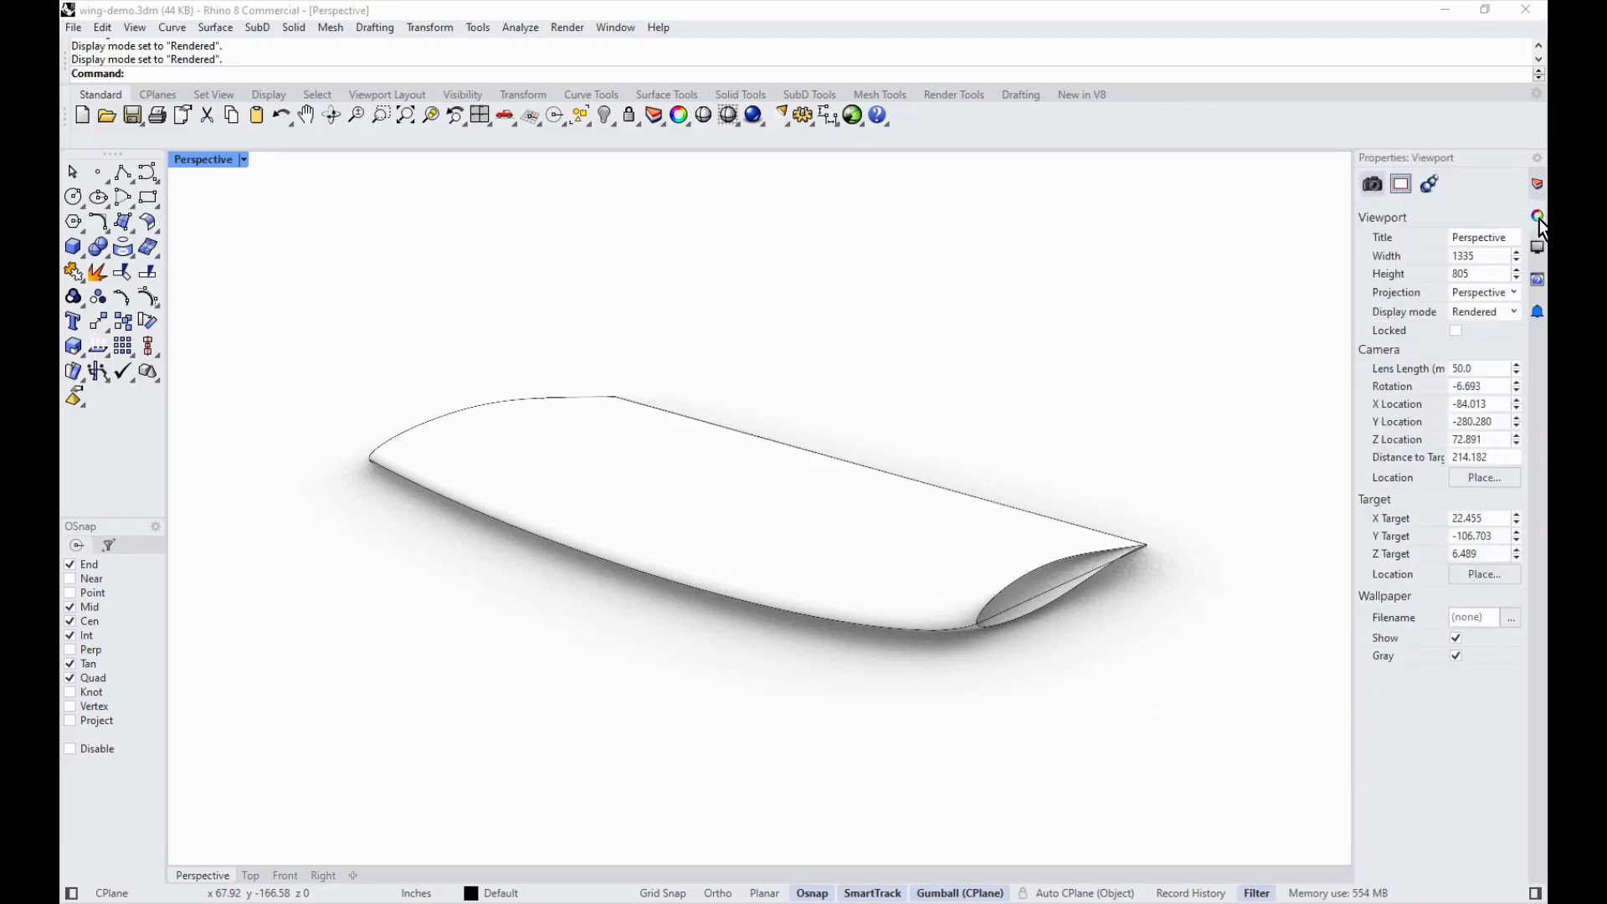
Step: Assign a new Metal material to the upper and lower wing surfaces together
left_click(1018, 505)
left_click(936, 551)
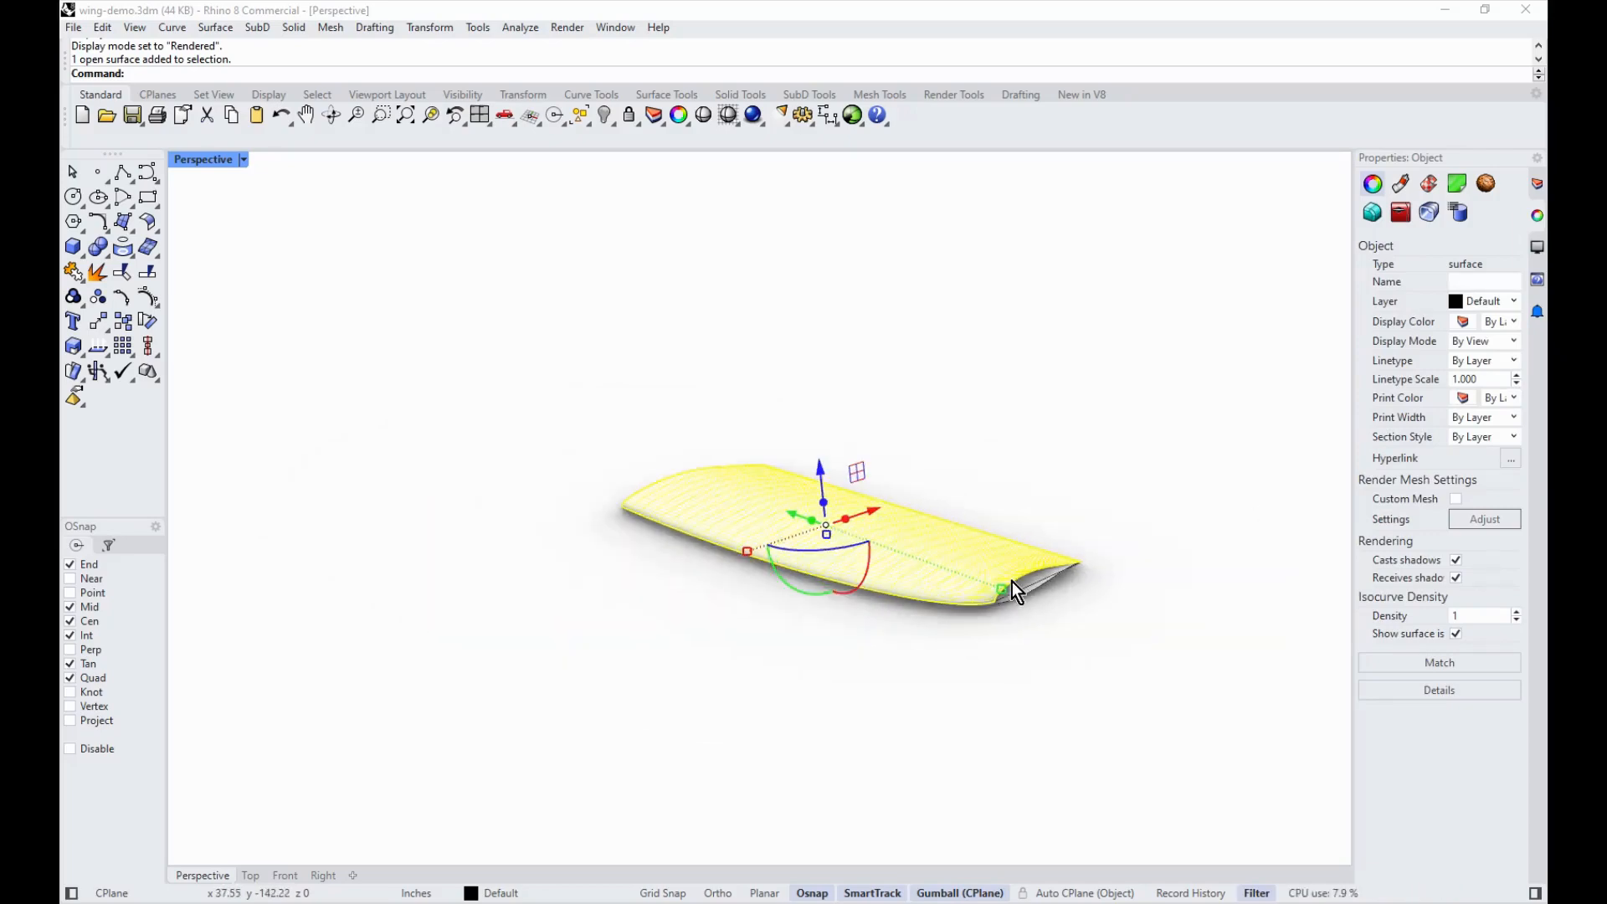
scroll(1012, 581, "up", 3)
left_click(978, 577, "shift")
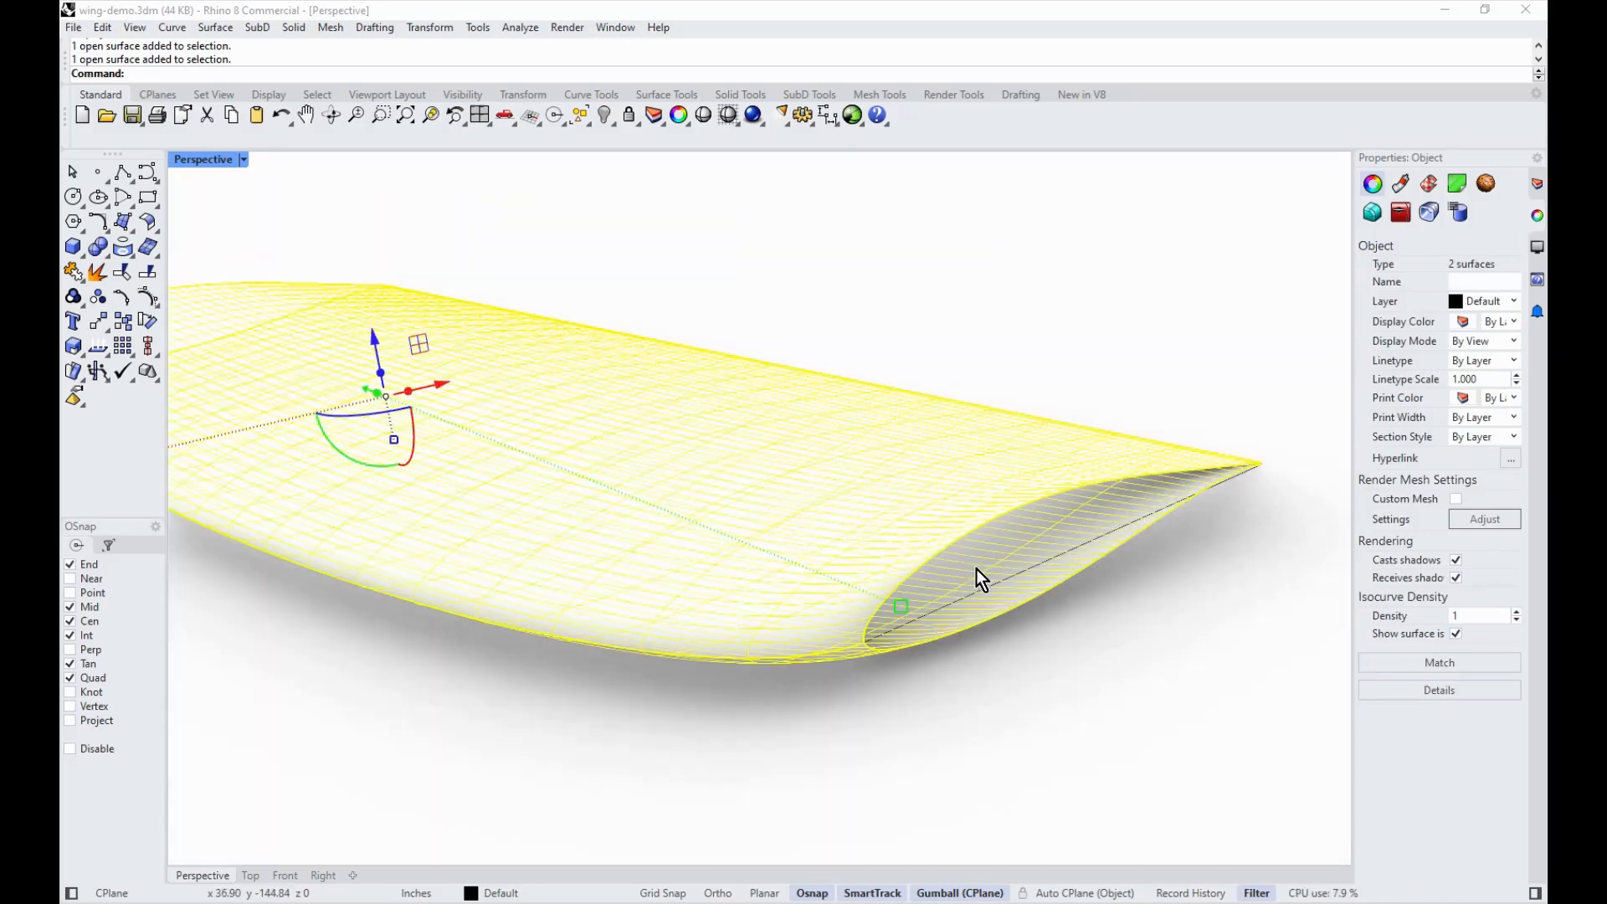
scroll(867, 578, "down", 3)
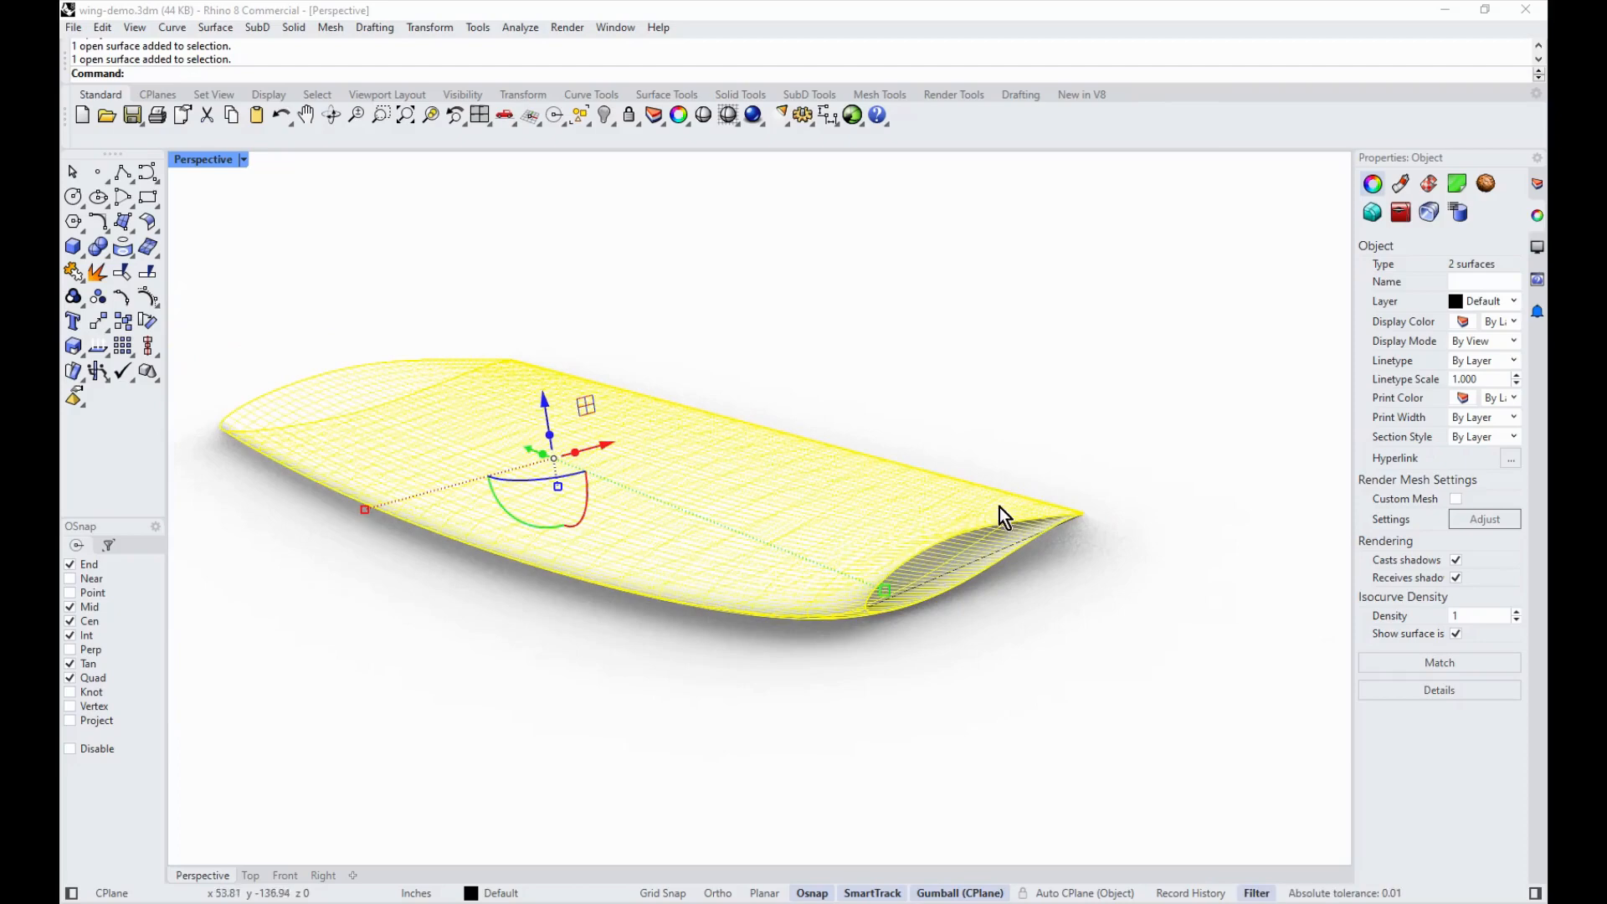
left_click(1400, 186)
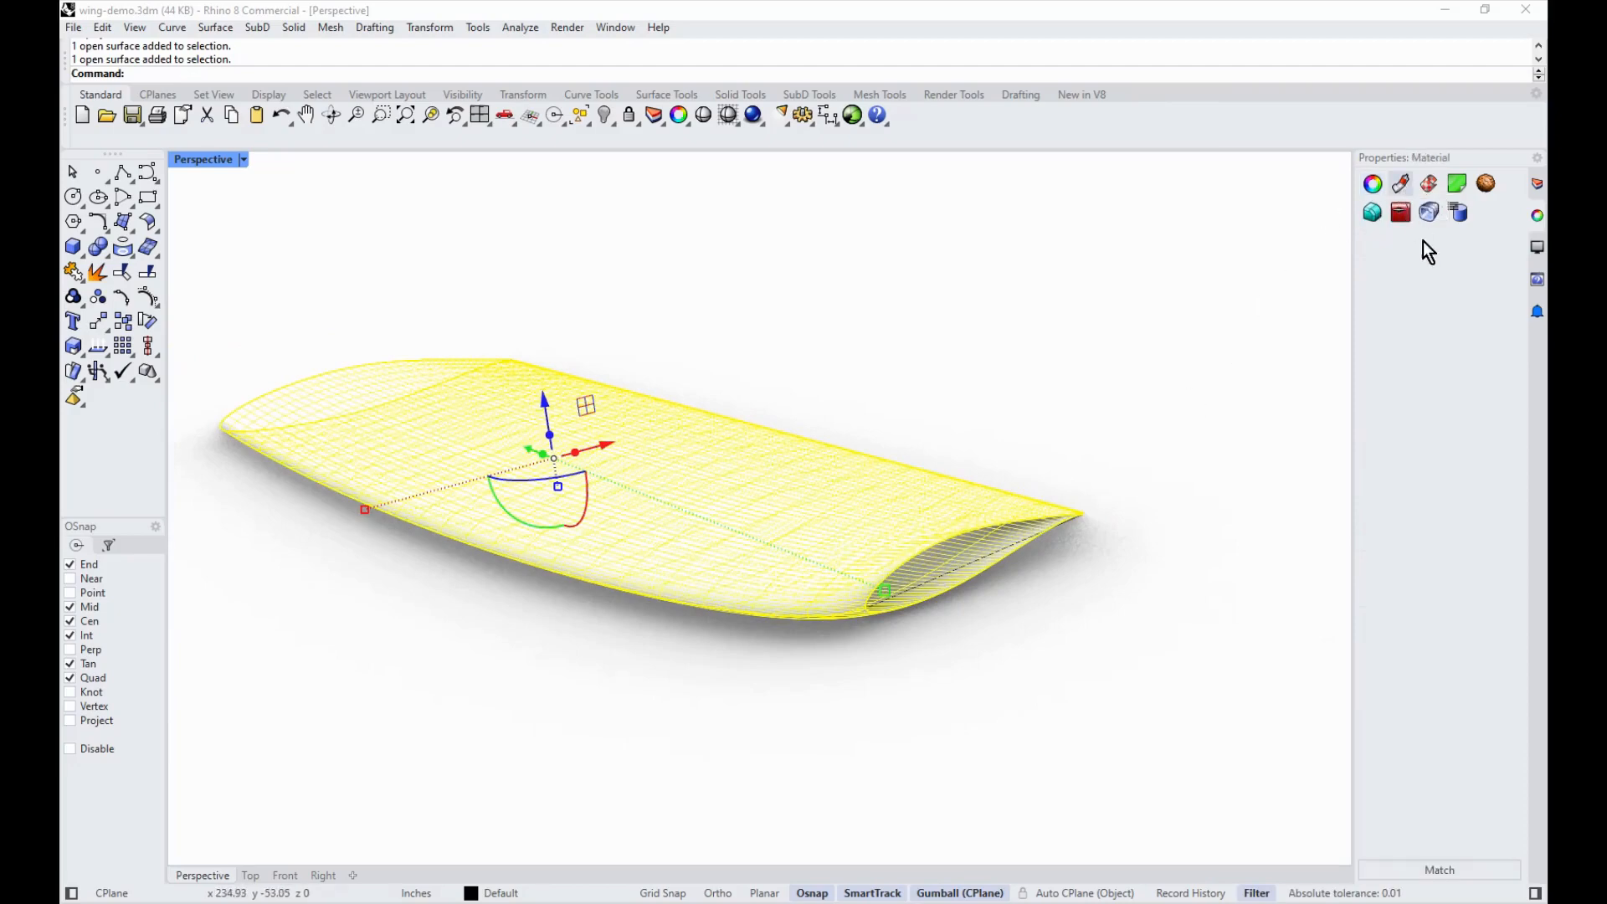
left_click(1480, 262)
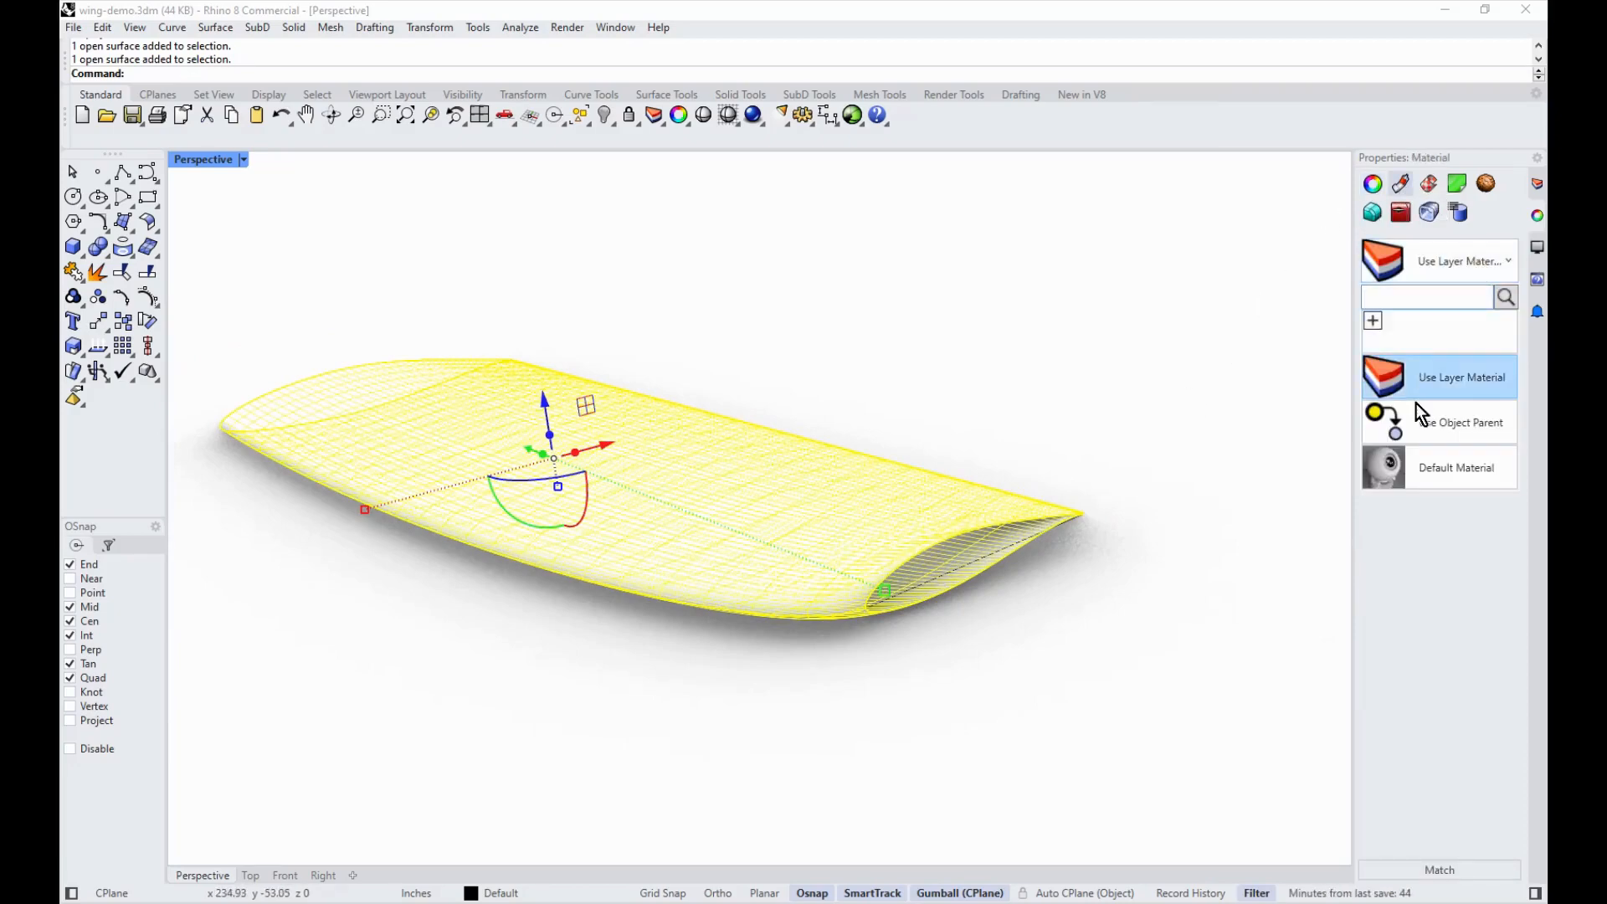
left_click(1373, 321)
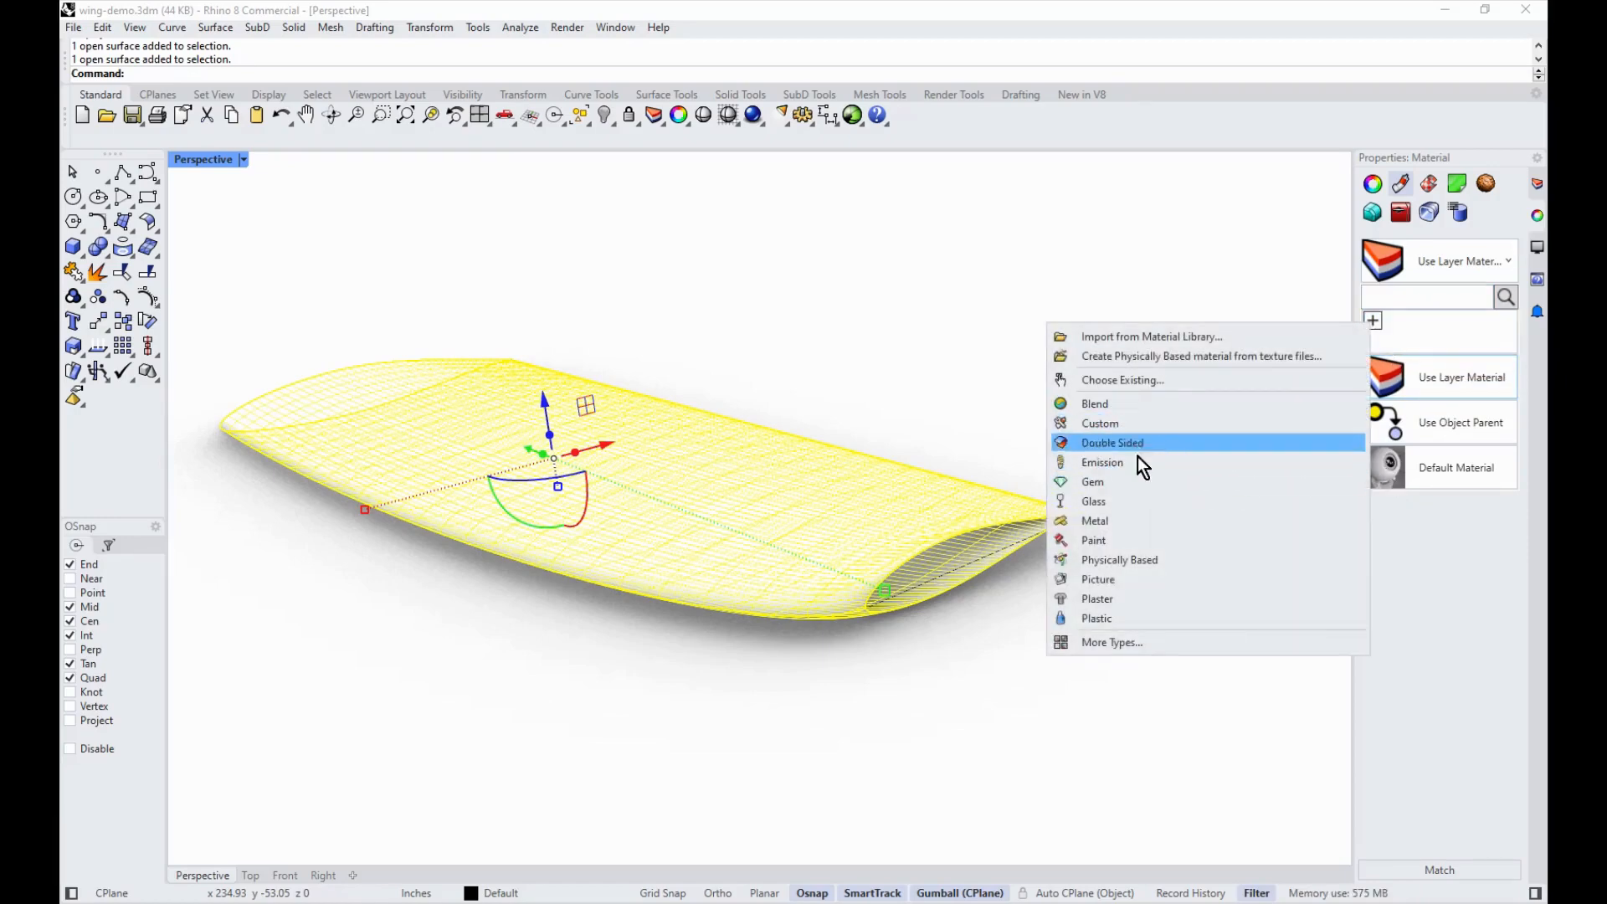
left_click(1123, 520)
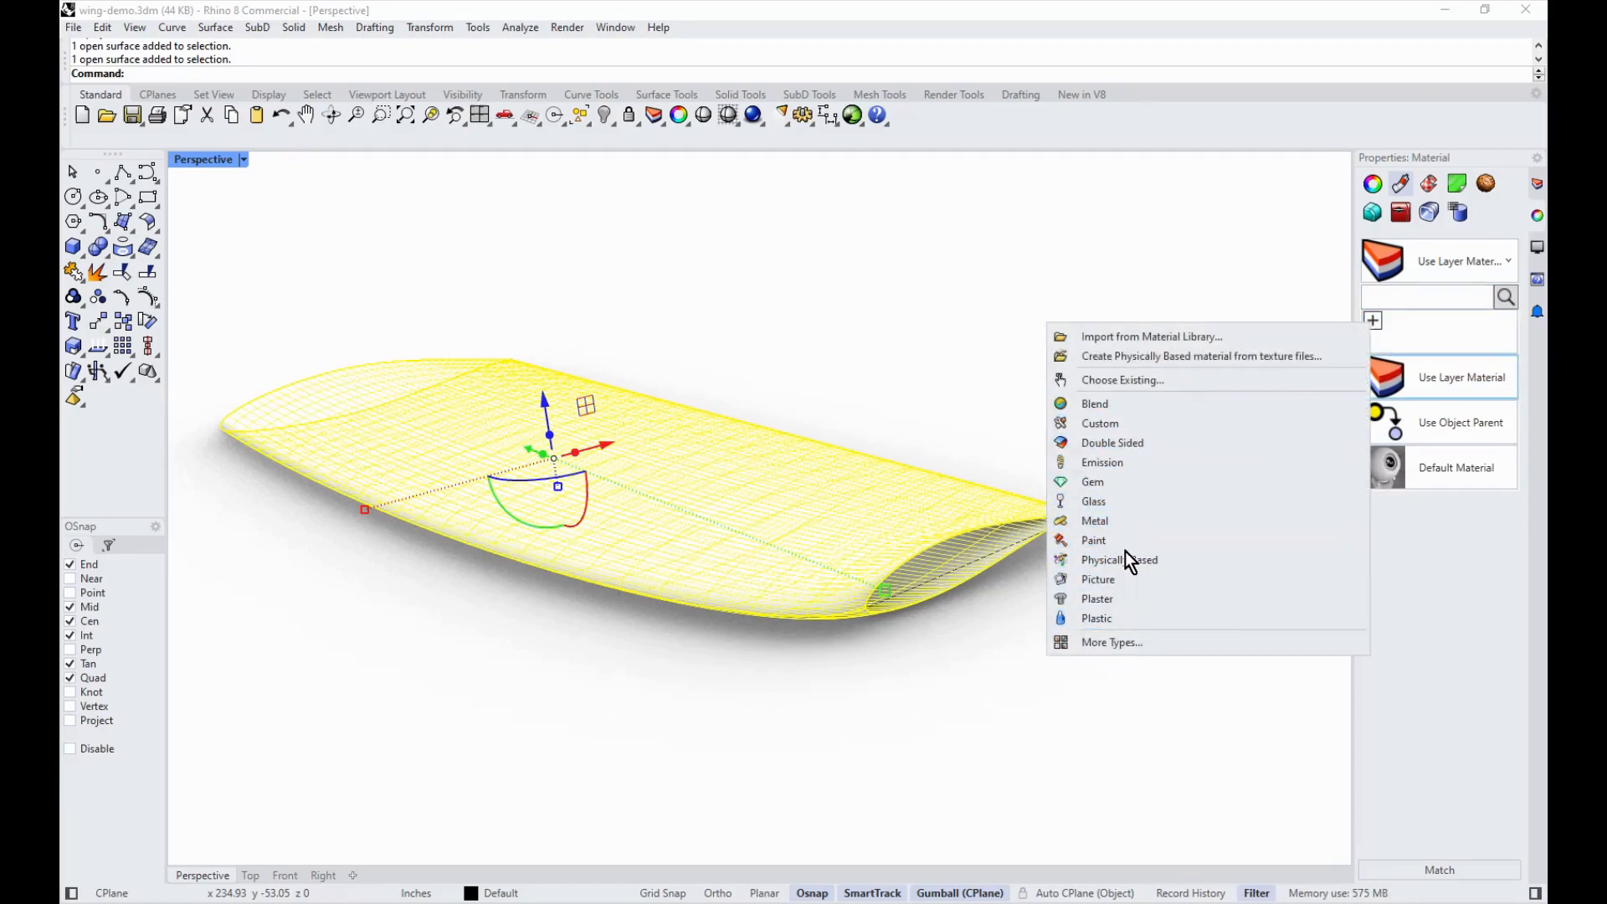
left_click(1119, 525)
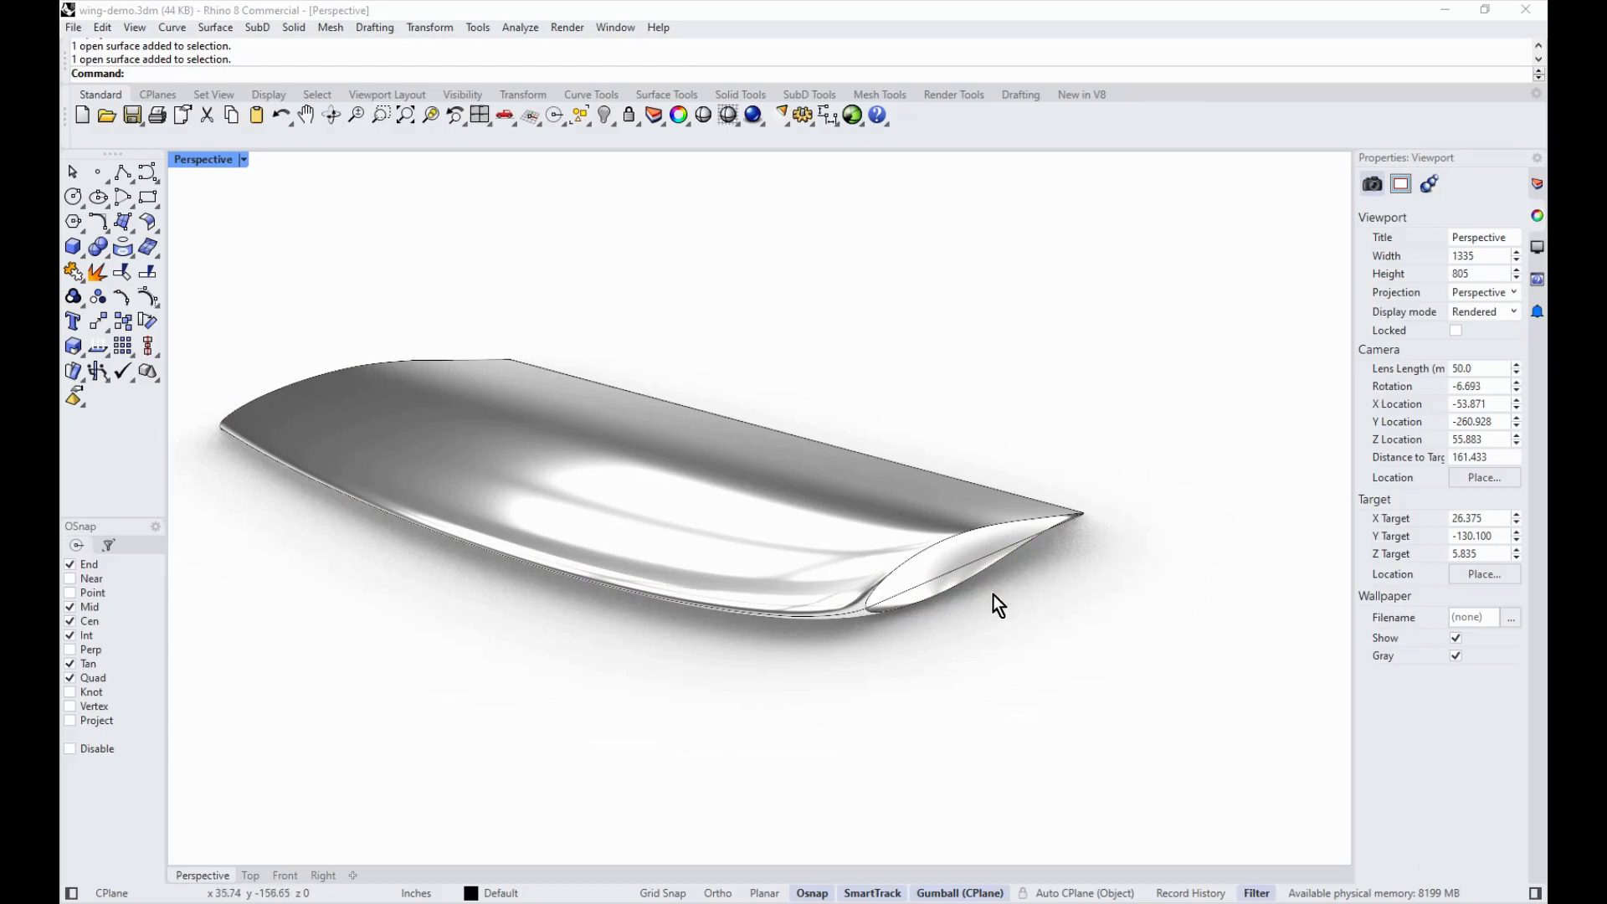
Step: Assign another new Metal material to the upper and lower wing surfaces
mouse_move(991, 609)
right_mouse_down()
mouse_move(971, 687)
mouse_move(955, 692)
mouse_move(971, 696)
mouse_move(982, 755)
mouse_move(1006, 623)
right_mouse_up()
scroll(954, 691, "up", 3)
scroll(971, 745, "down", 10)
scroll(982, 683, "up", 6)
scroll(982, 683, "down", 4)
mouse_move(994, 567)
right_mouse_down()
mouse_move(1092, 566)
mouse_move(1148, 529)
mouse_move(1159, 556)
mouse_move(1073, 701)
mouse_move(968, 636)
right_mouse_up()
left_click(967, 636)
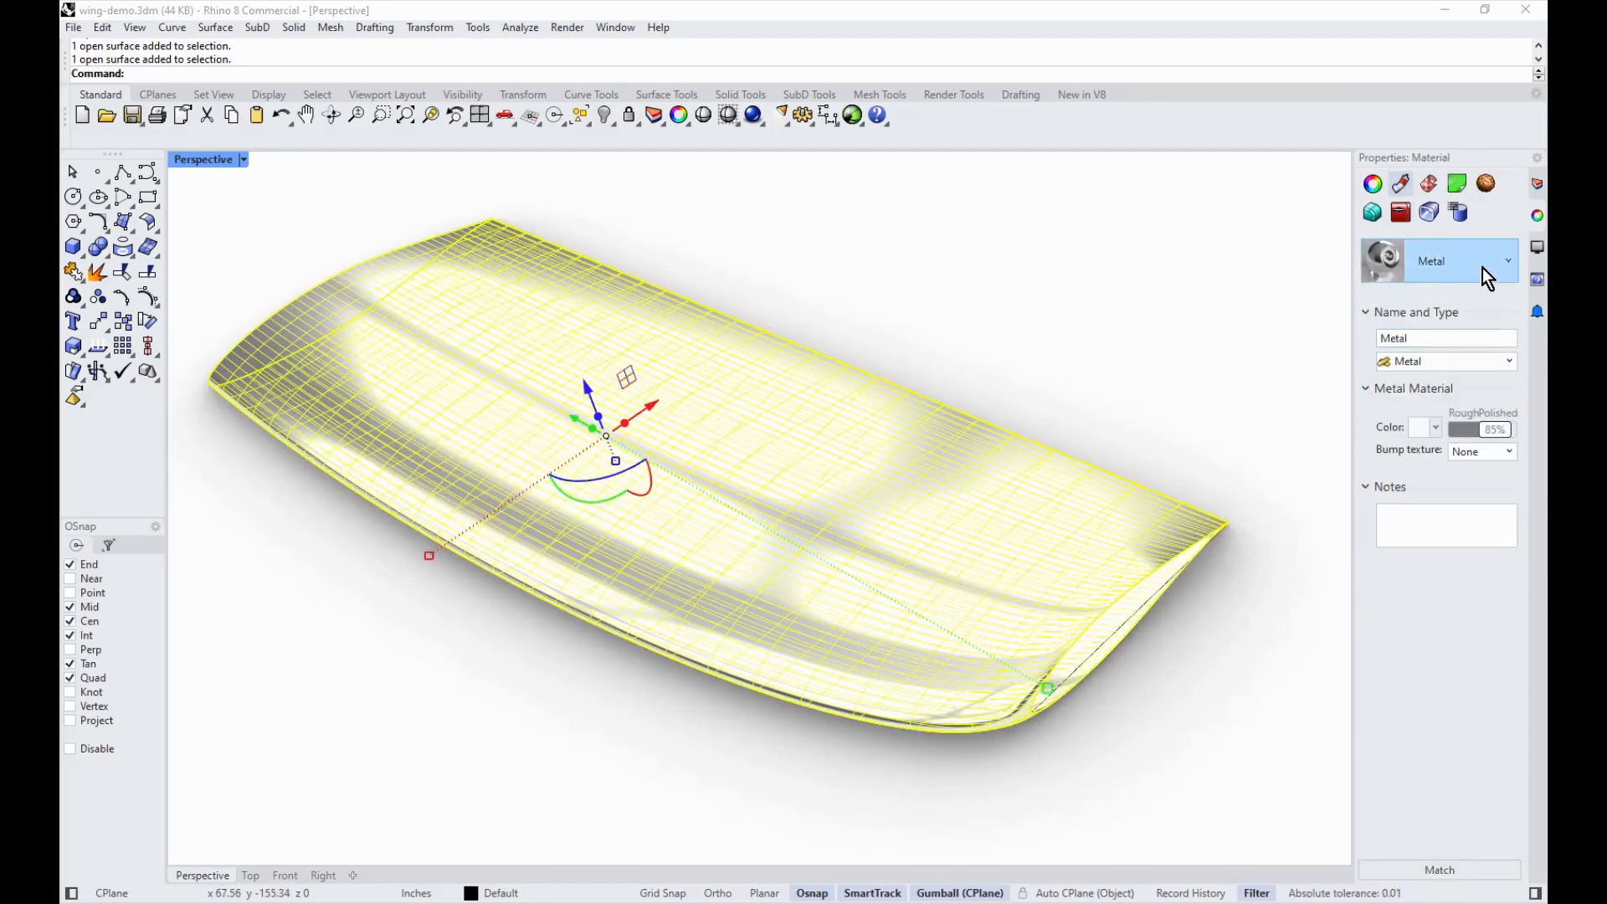
left_click(1505, 260)
left_click(1374, 322)
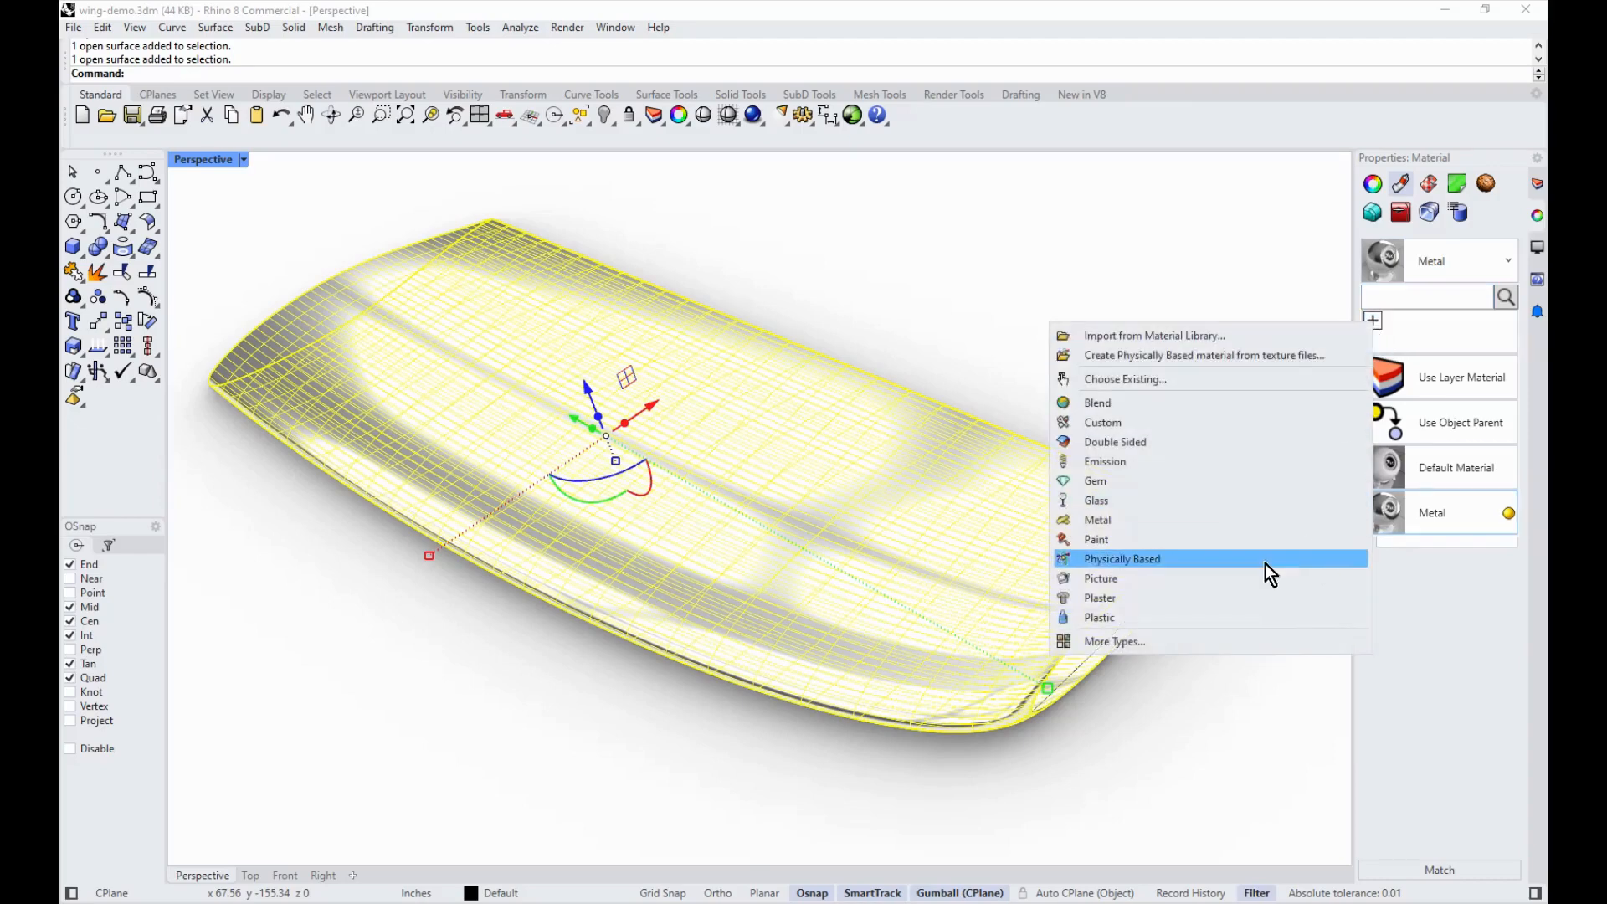
left_click(1098, 520)
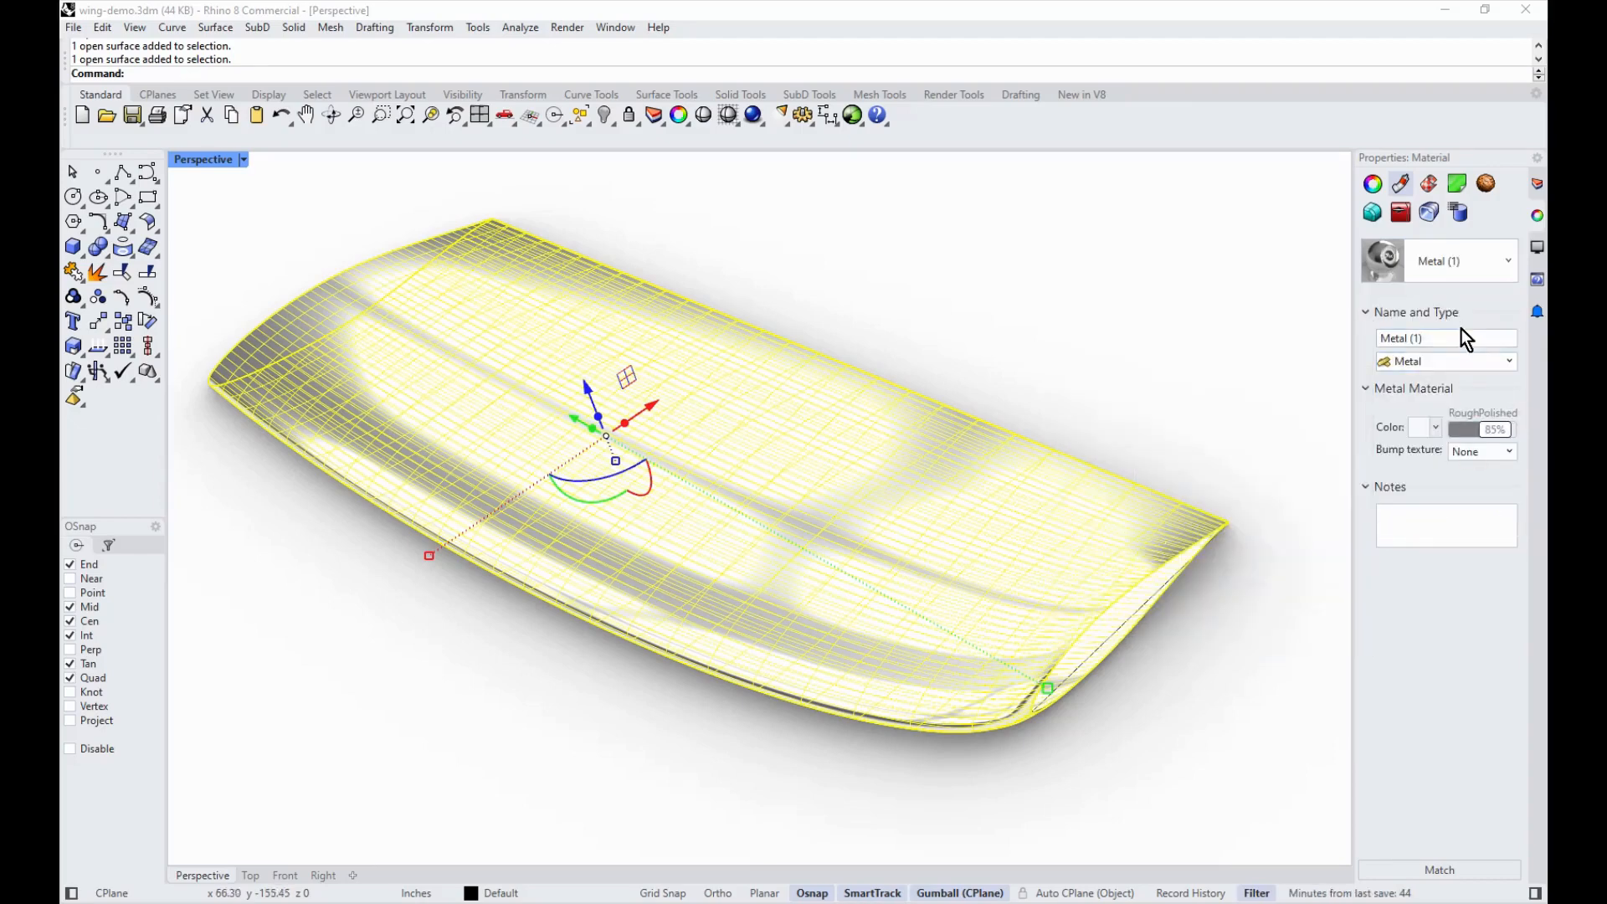
Step: Keep the new material's type as Metal and set its color to the Copper preset
left_click(1491, 364)
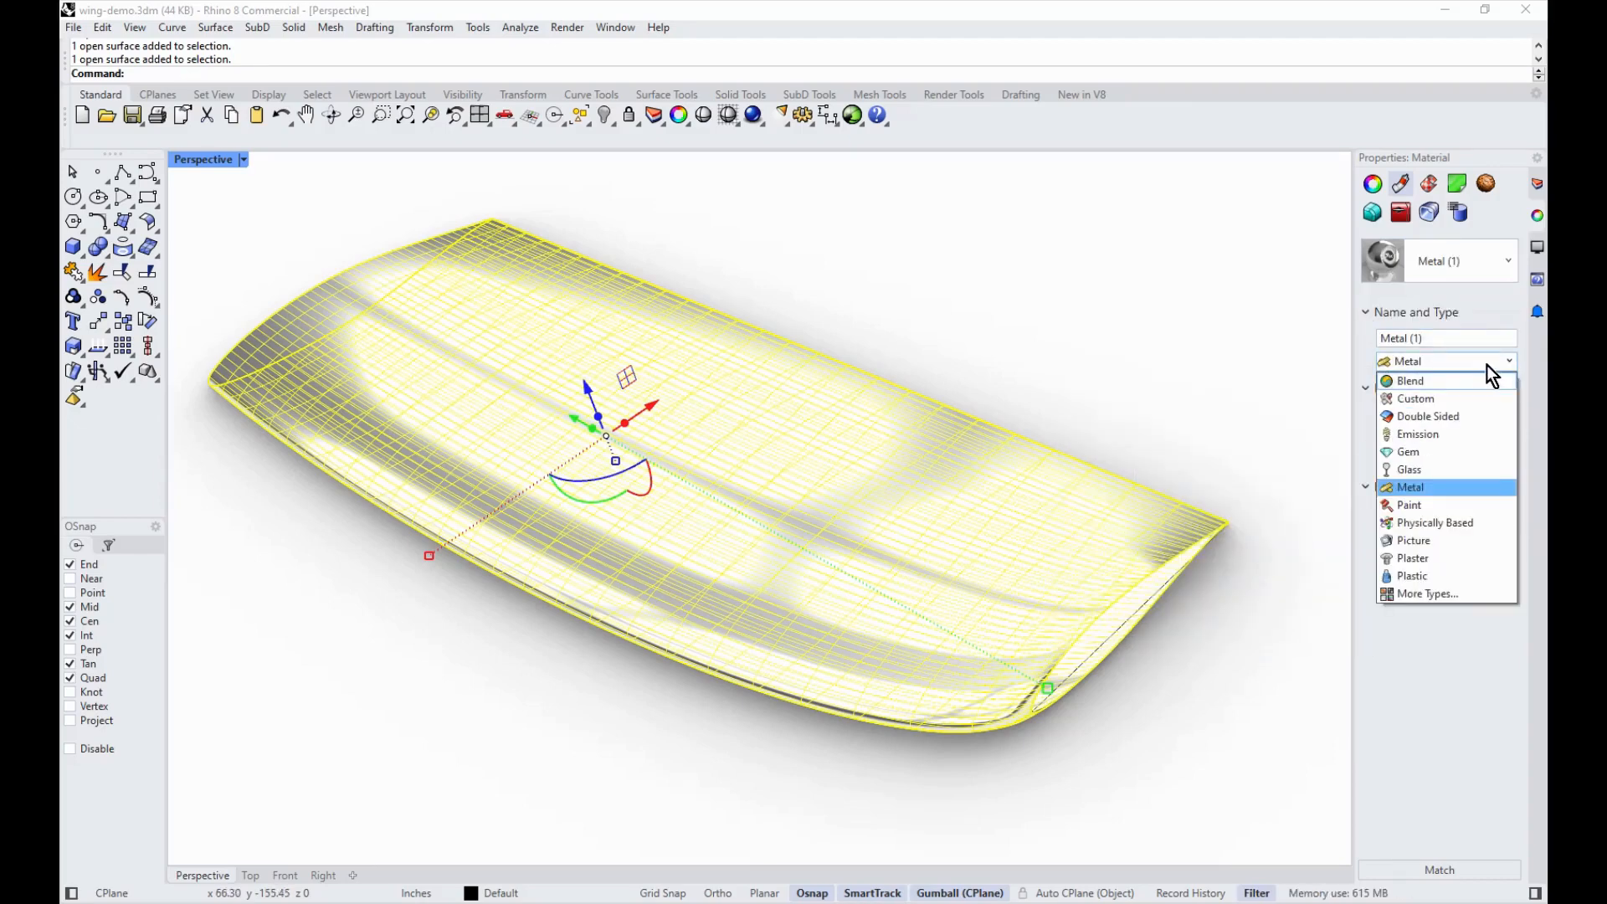
left_click(1487, 365)
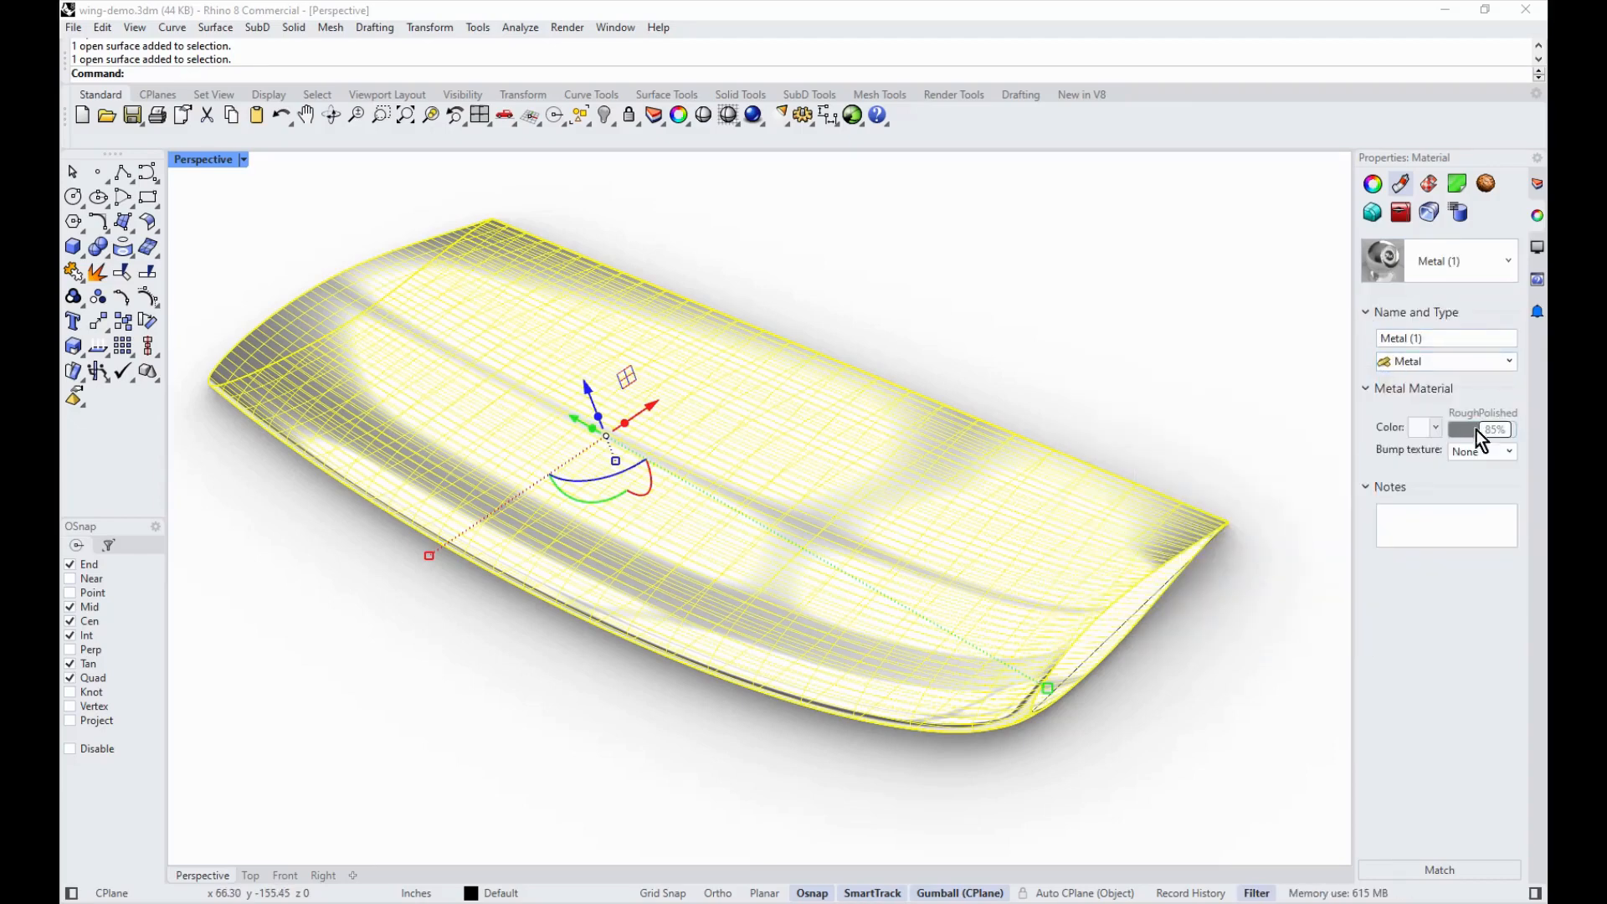
left_click(1432, 428)
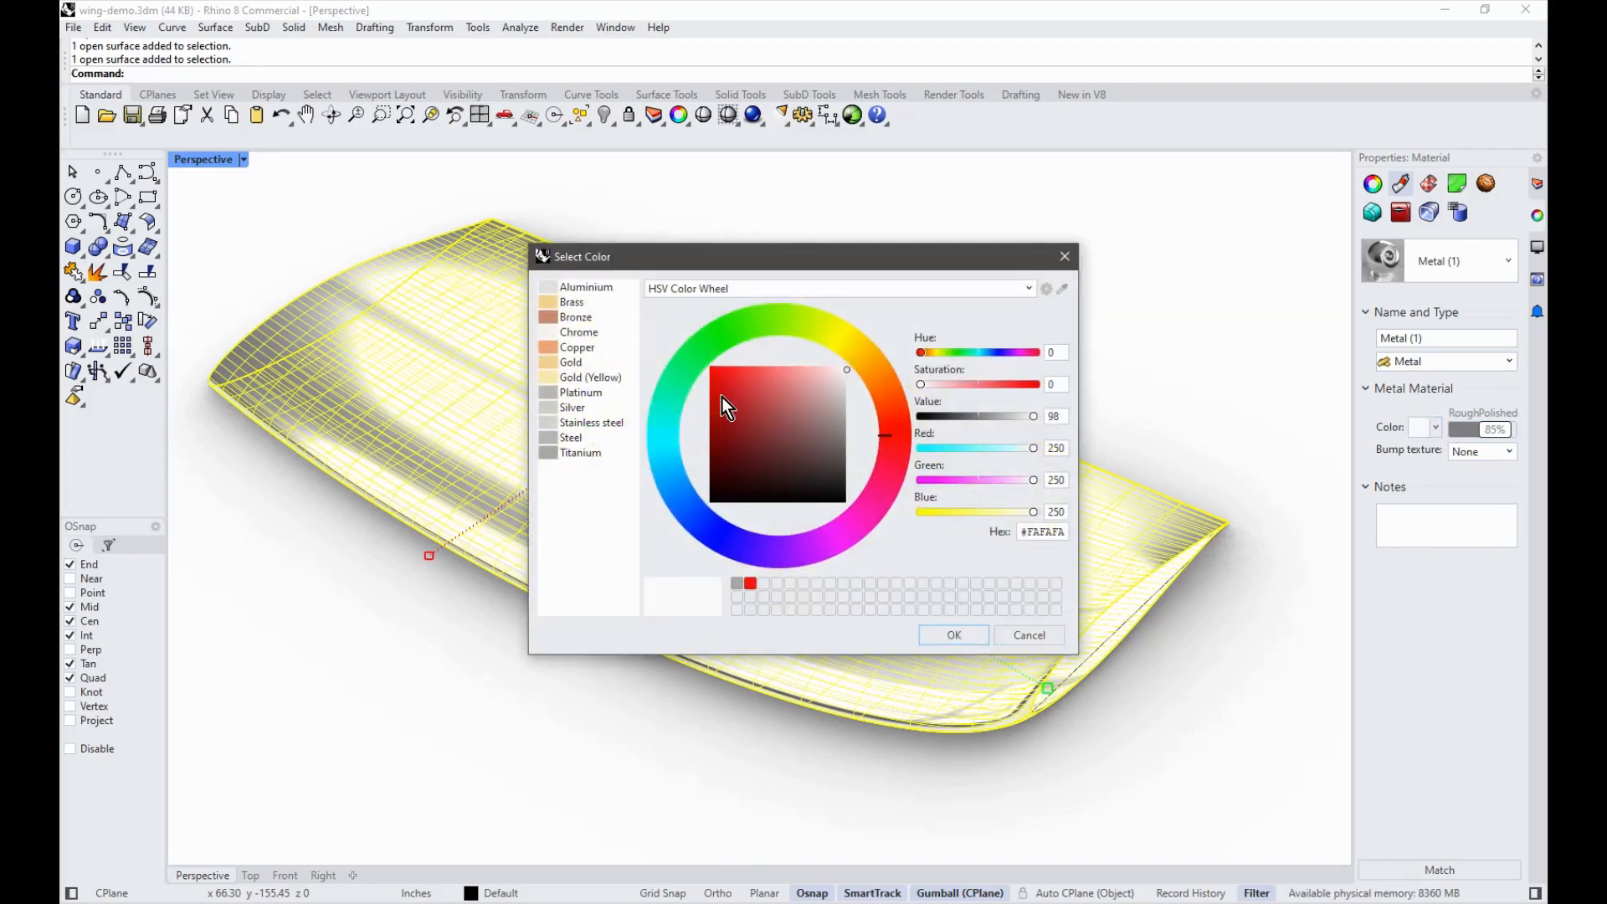
left_click(580, 348)
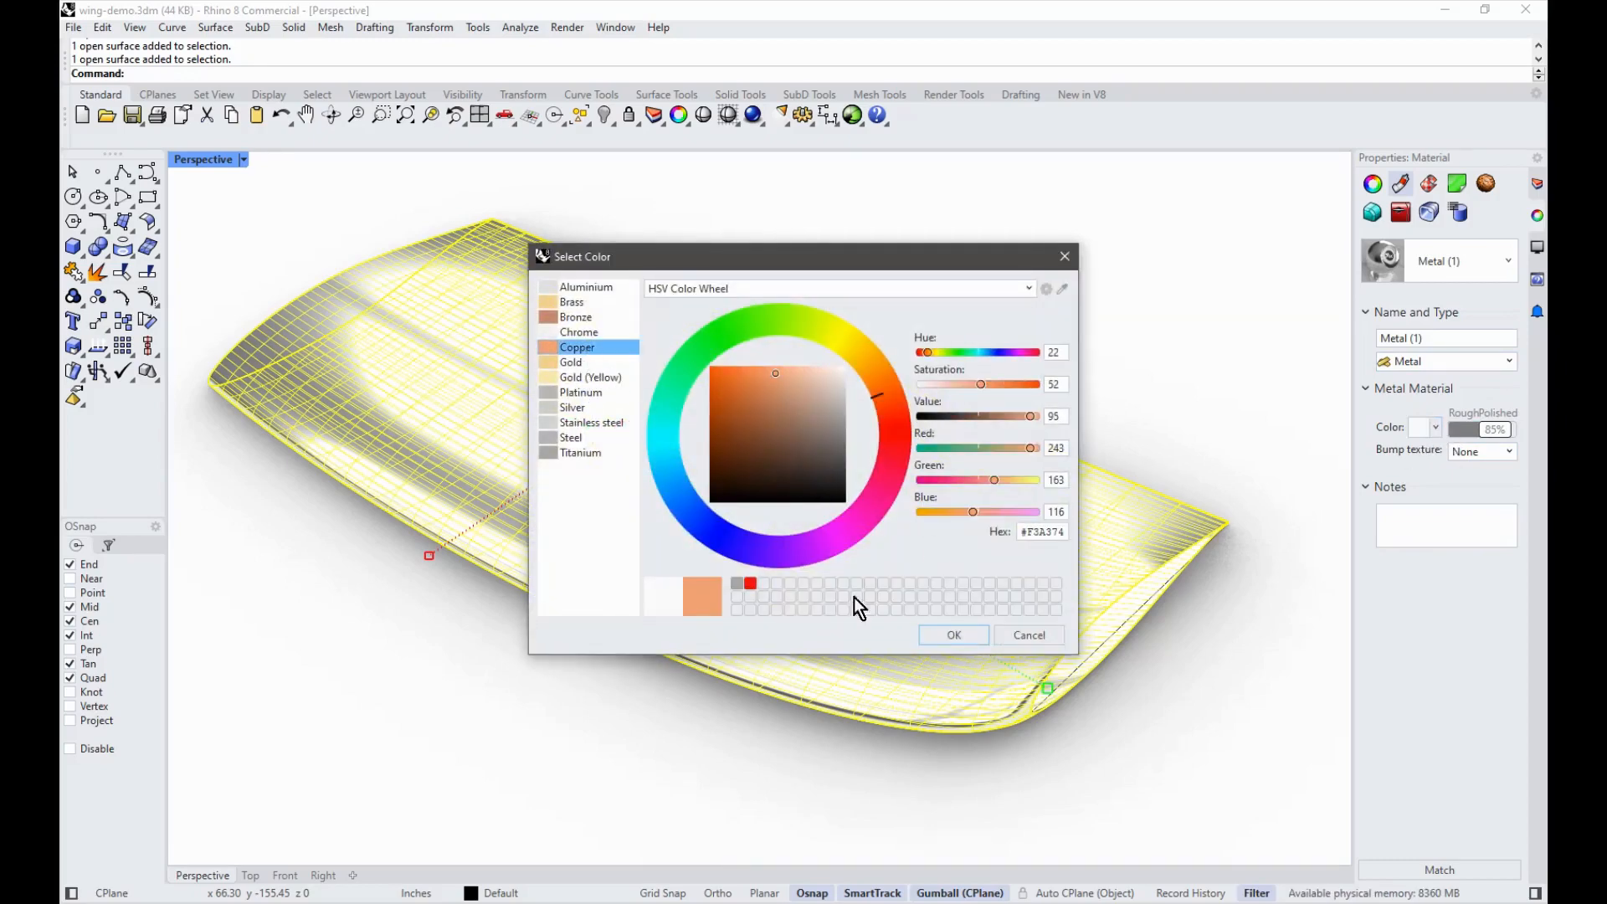
left_click(955, 635)
Step: Deselect the copper wing and switch the Perspective viewport to Shaded display mode
left_click(1075, 750)
right_click_drag(1073, 747, 1028, 736)
scroll(1052, 735, "up", 3)
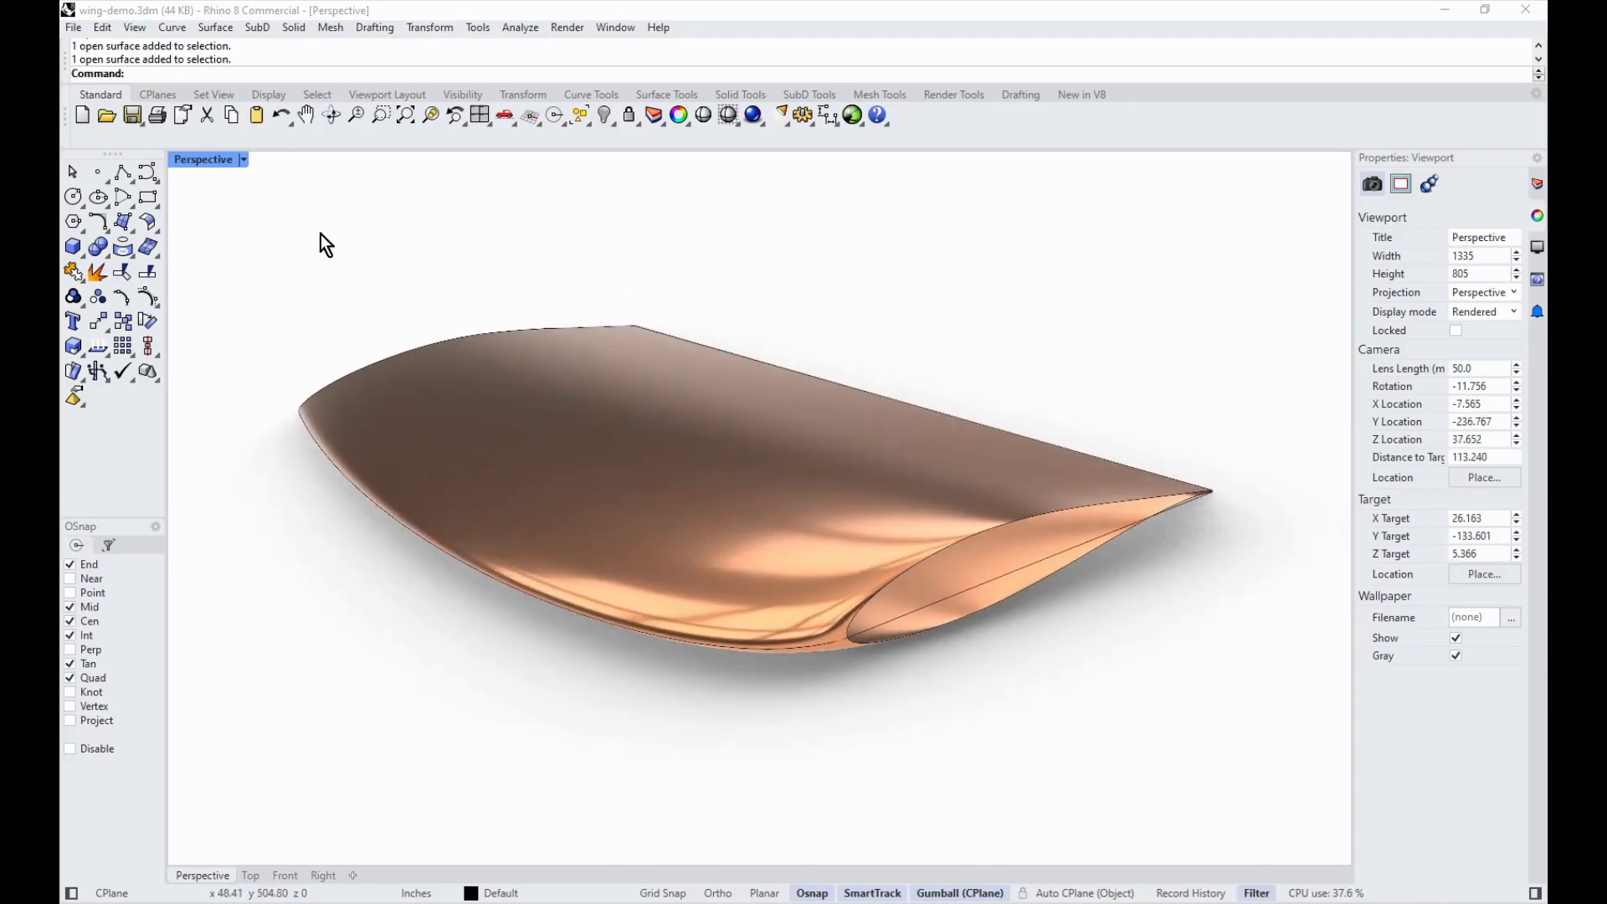
left_click(246, 159)
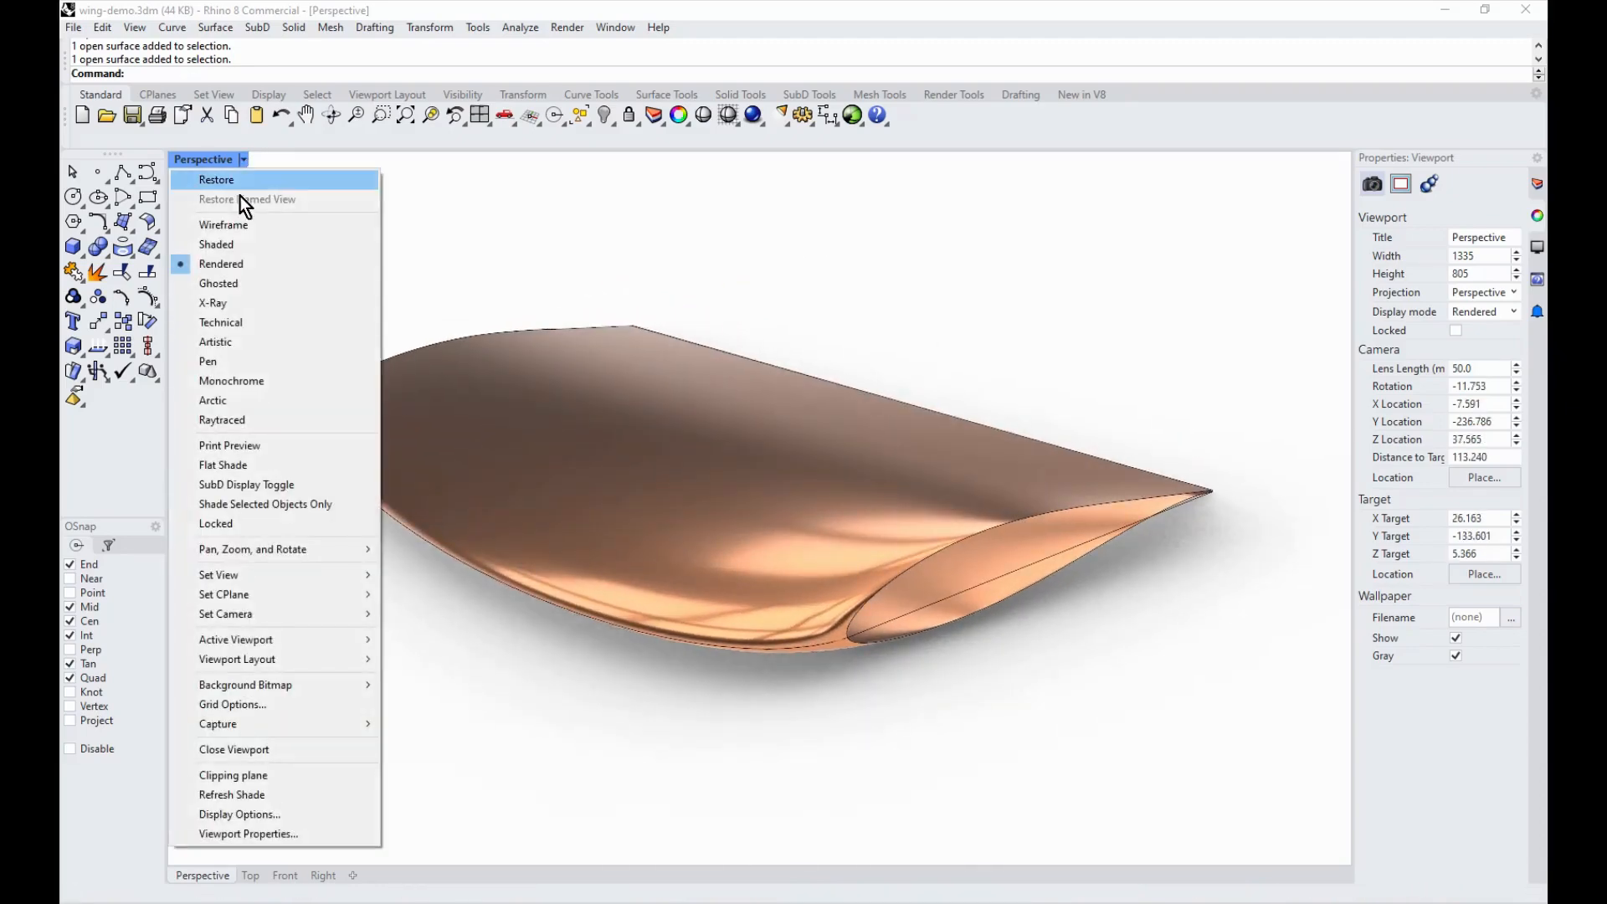
left_click(248, 253)
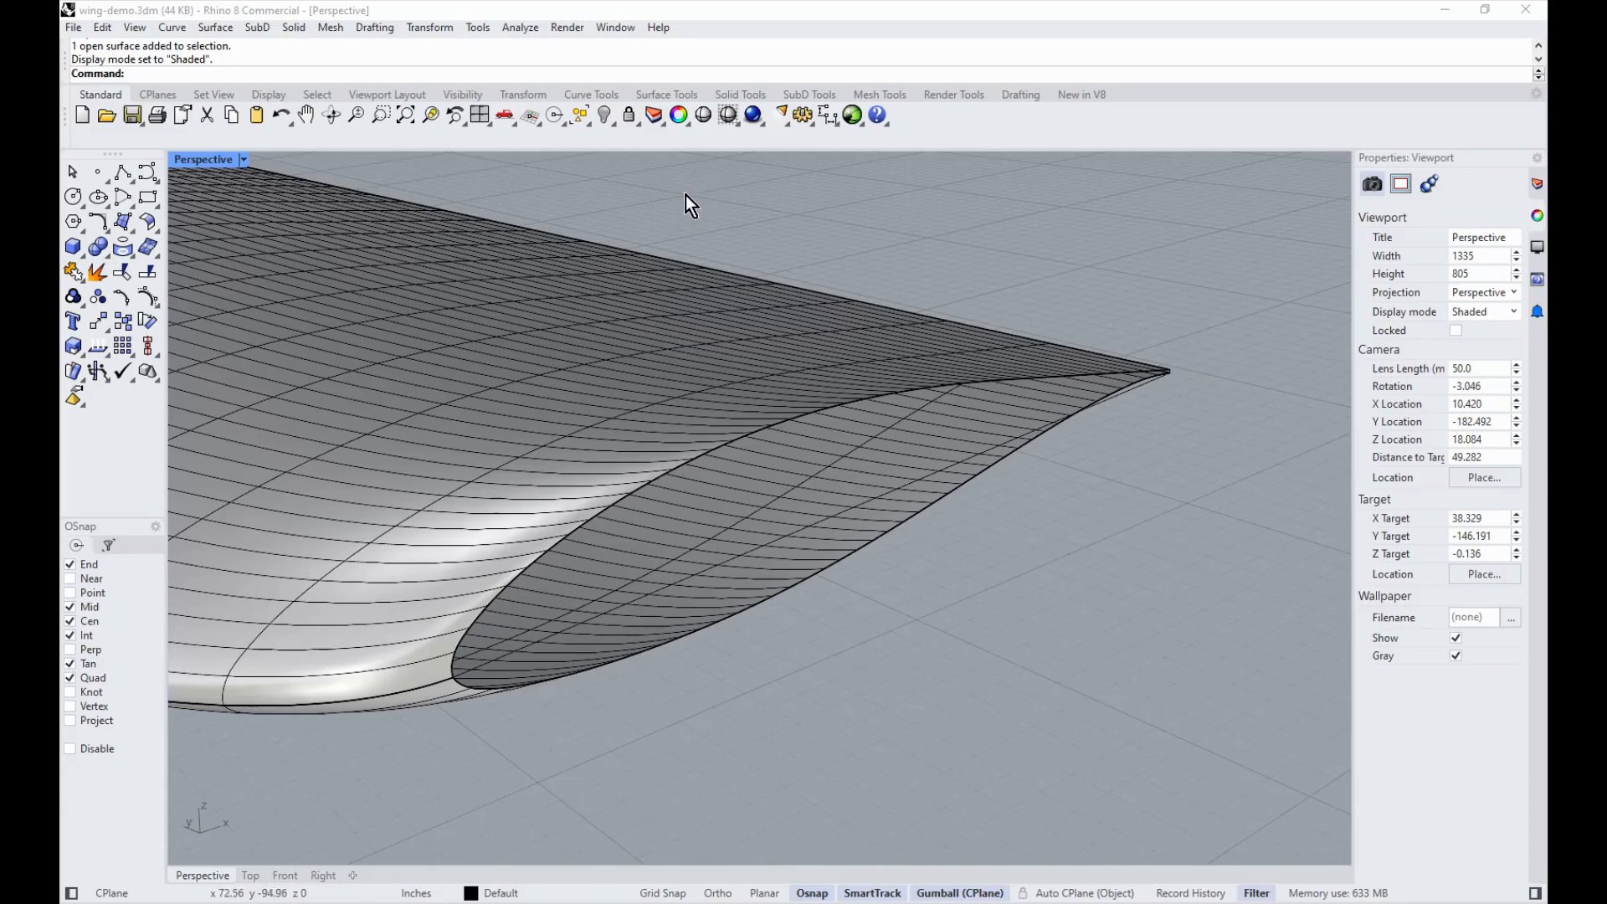
Step: Cap the wing tip with a planar surface from the lower and upper tip airfoil curves and the short trailing-edge line
left_click(676, 95)
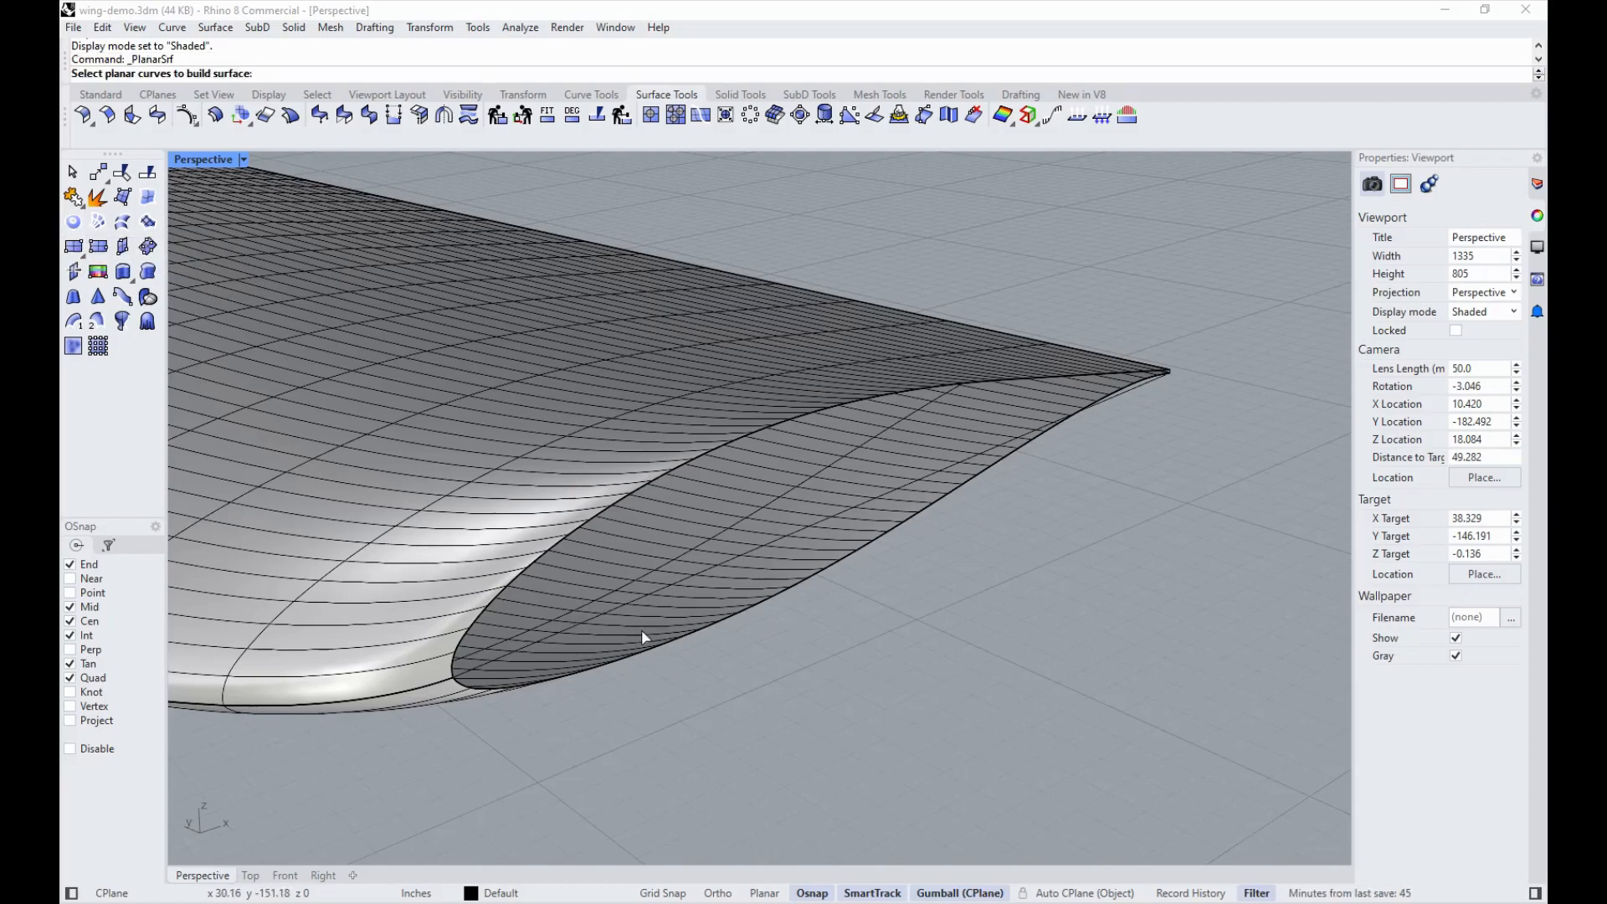
left_click(740, 690)
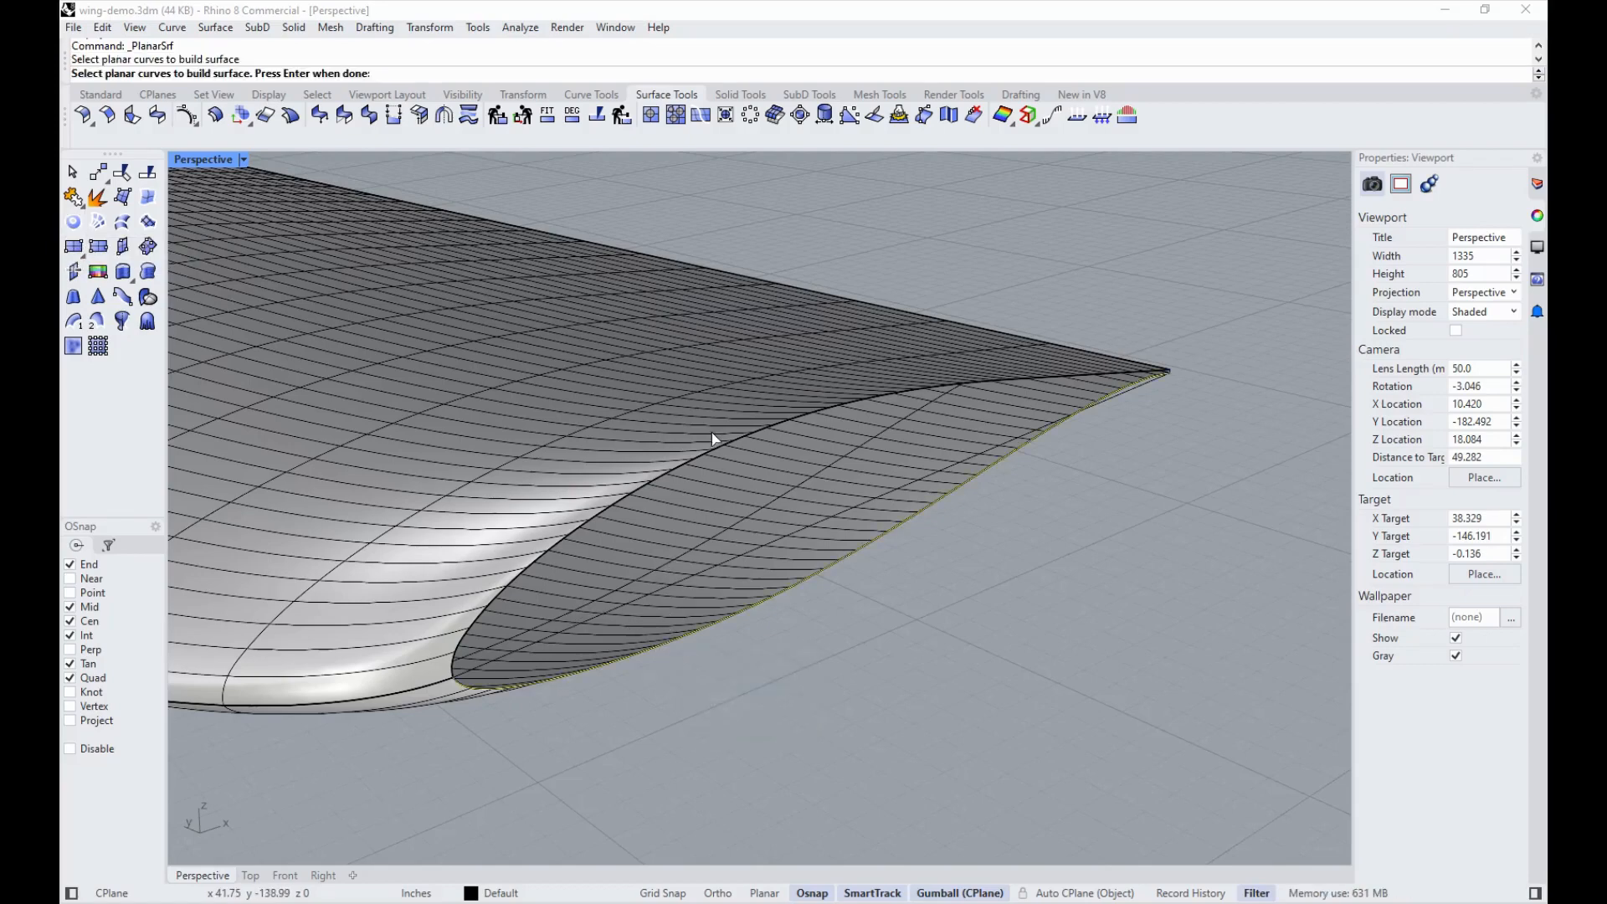
left_click(775, 498)
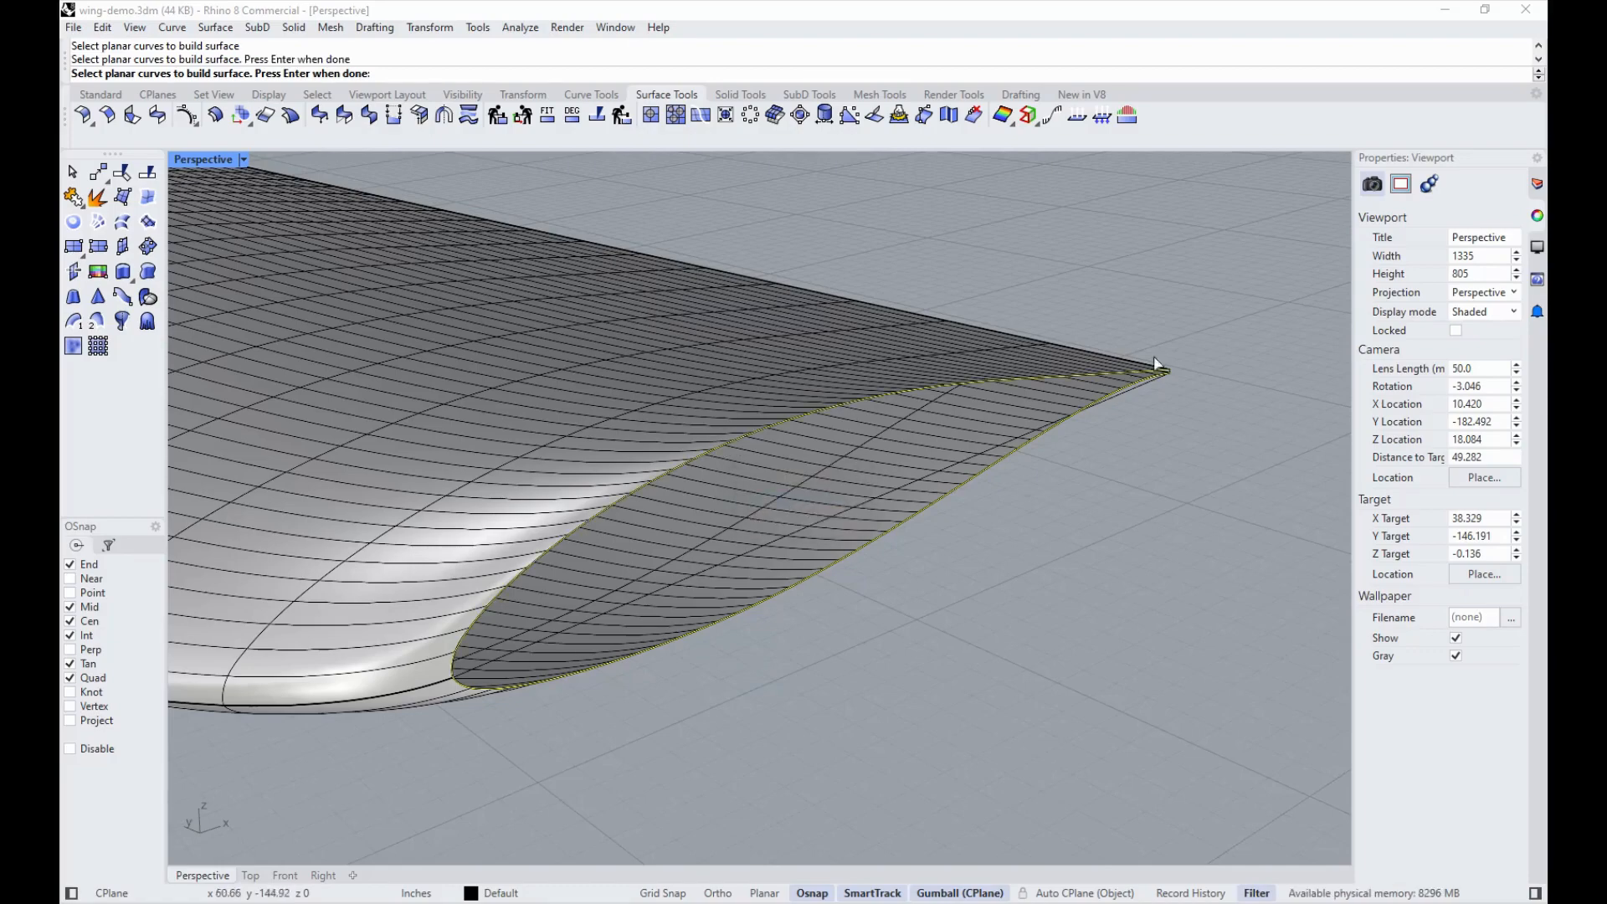
scroll(1159, 361, "down", 2)
scroll(1187, 364, "up", 5)
scroll(1197, 362, "up", 3)
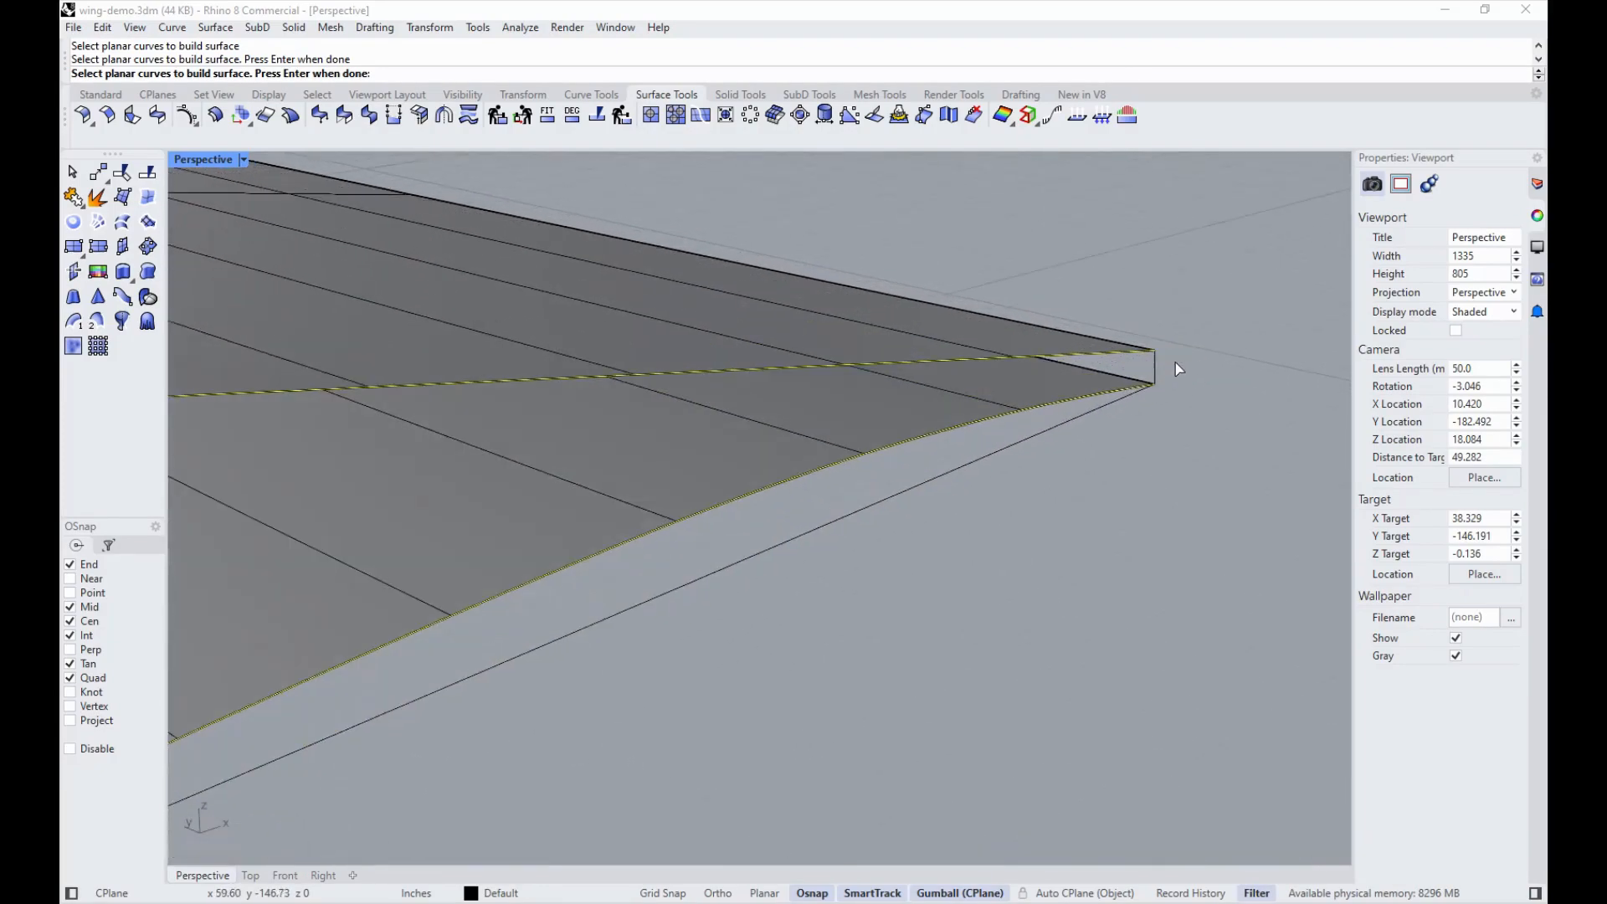
key("Return")
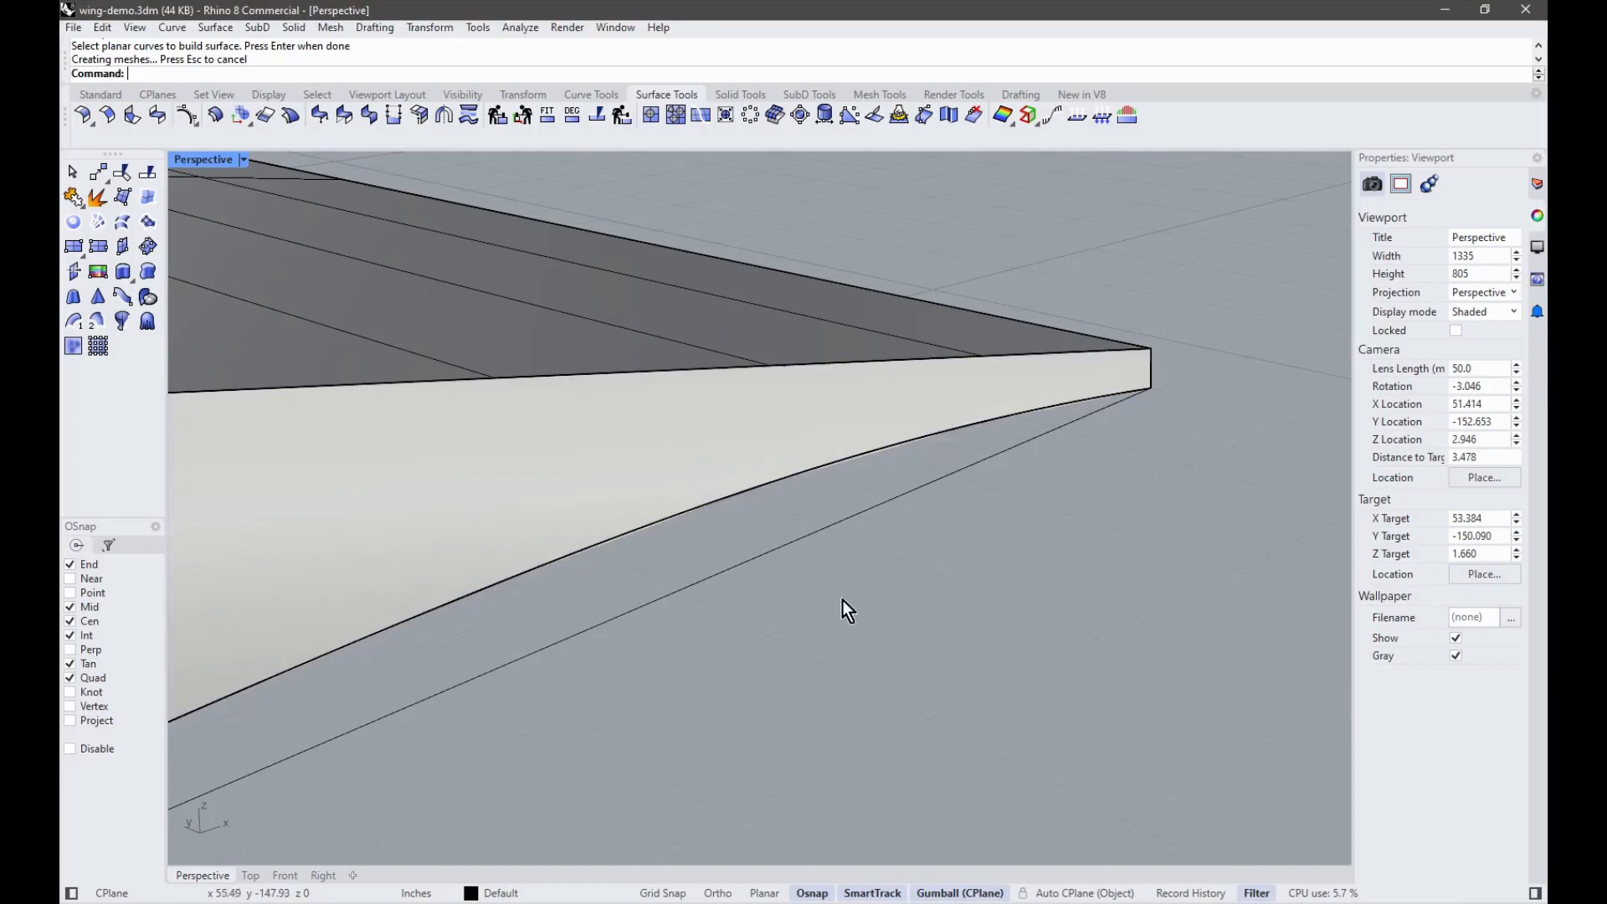
Step: Cap the wing root with a planar surface from the lower and upper root airfoil curves and the short trailing-edge line
scroll(979, 359, "down", 5)
scroll(902, 360, "down", 3)
right_click_drag(842, 369, 703, 705)
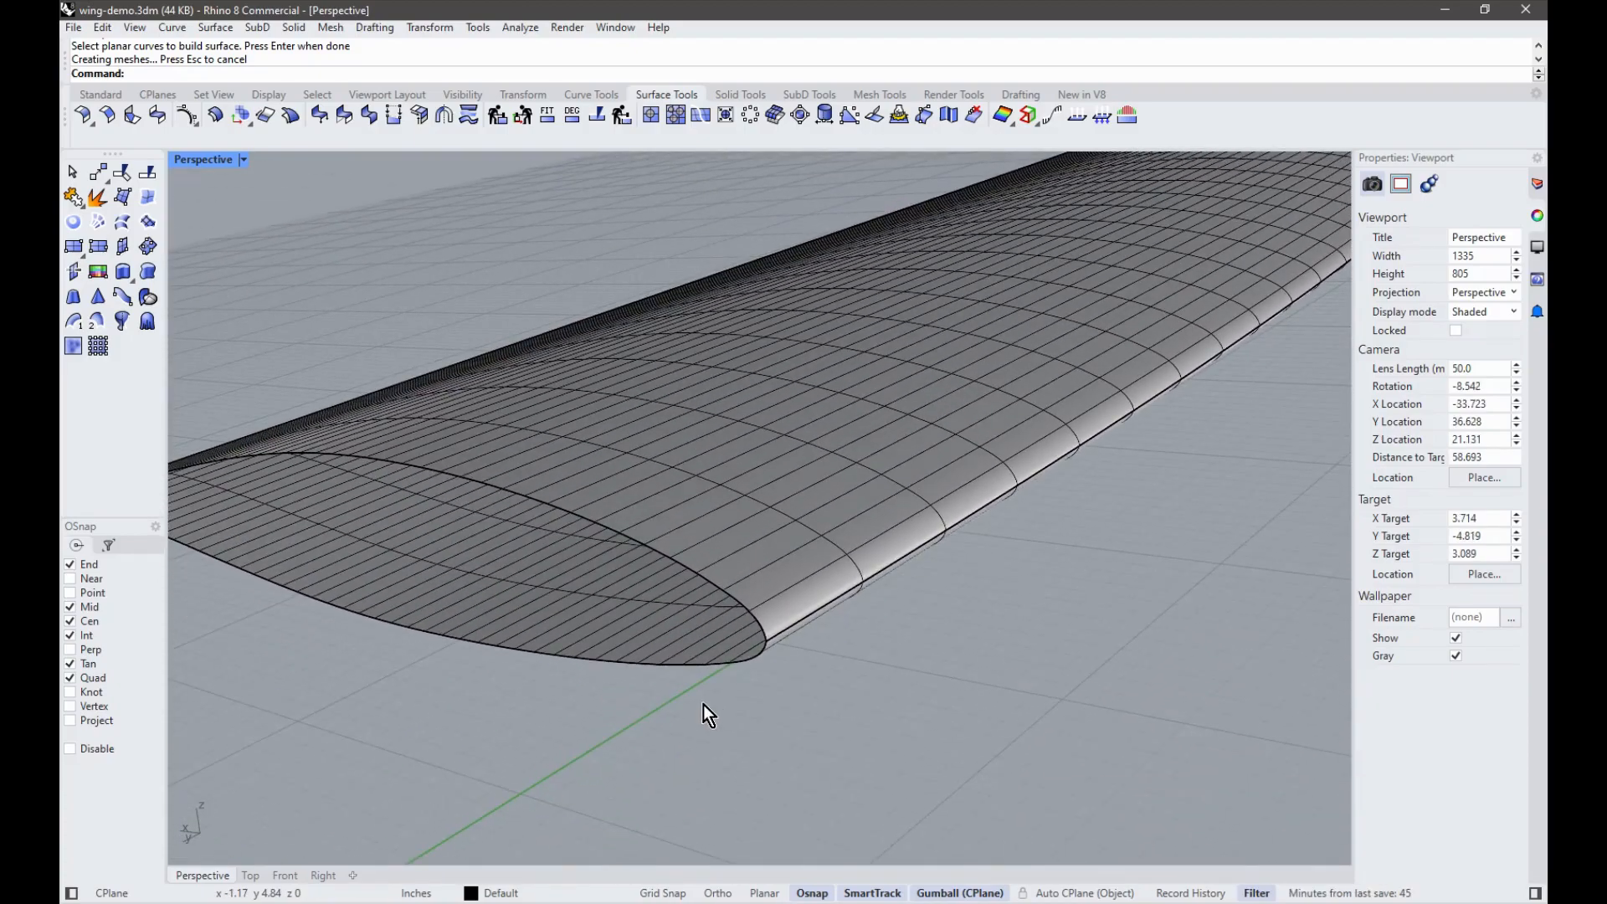
left_click(740, 666)
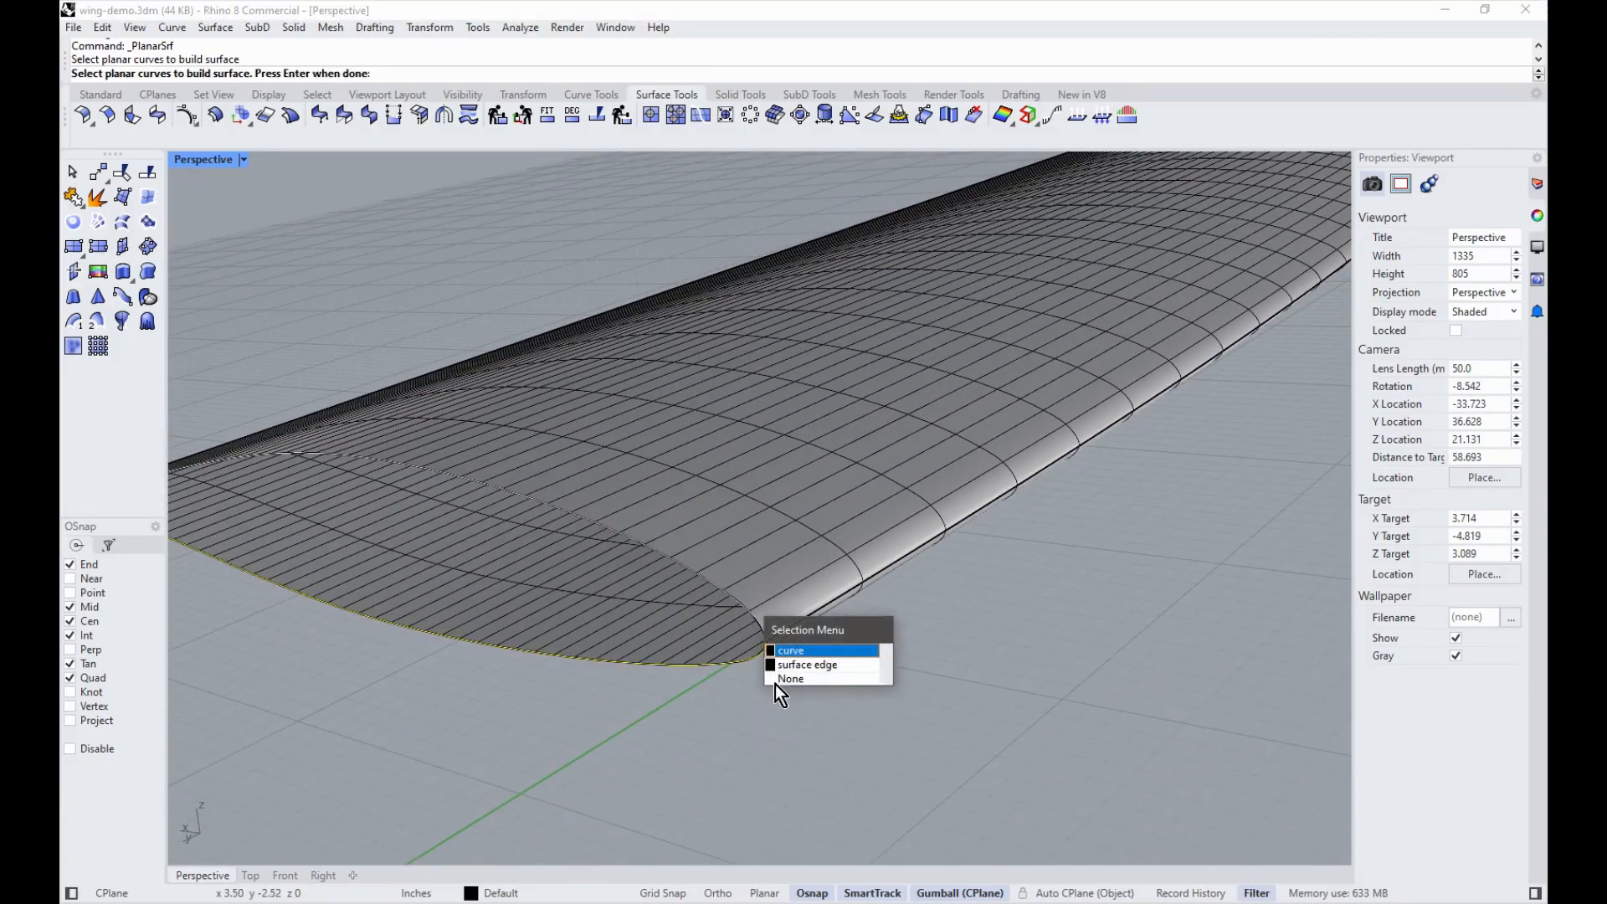
left_click(791, 650)
scroll(339, 574, "up", 5)
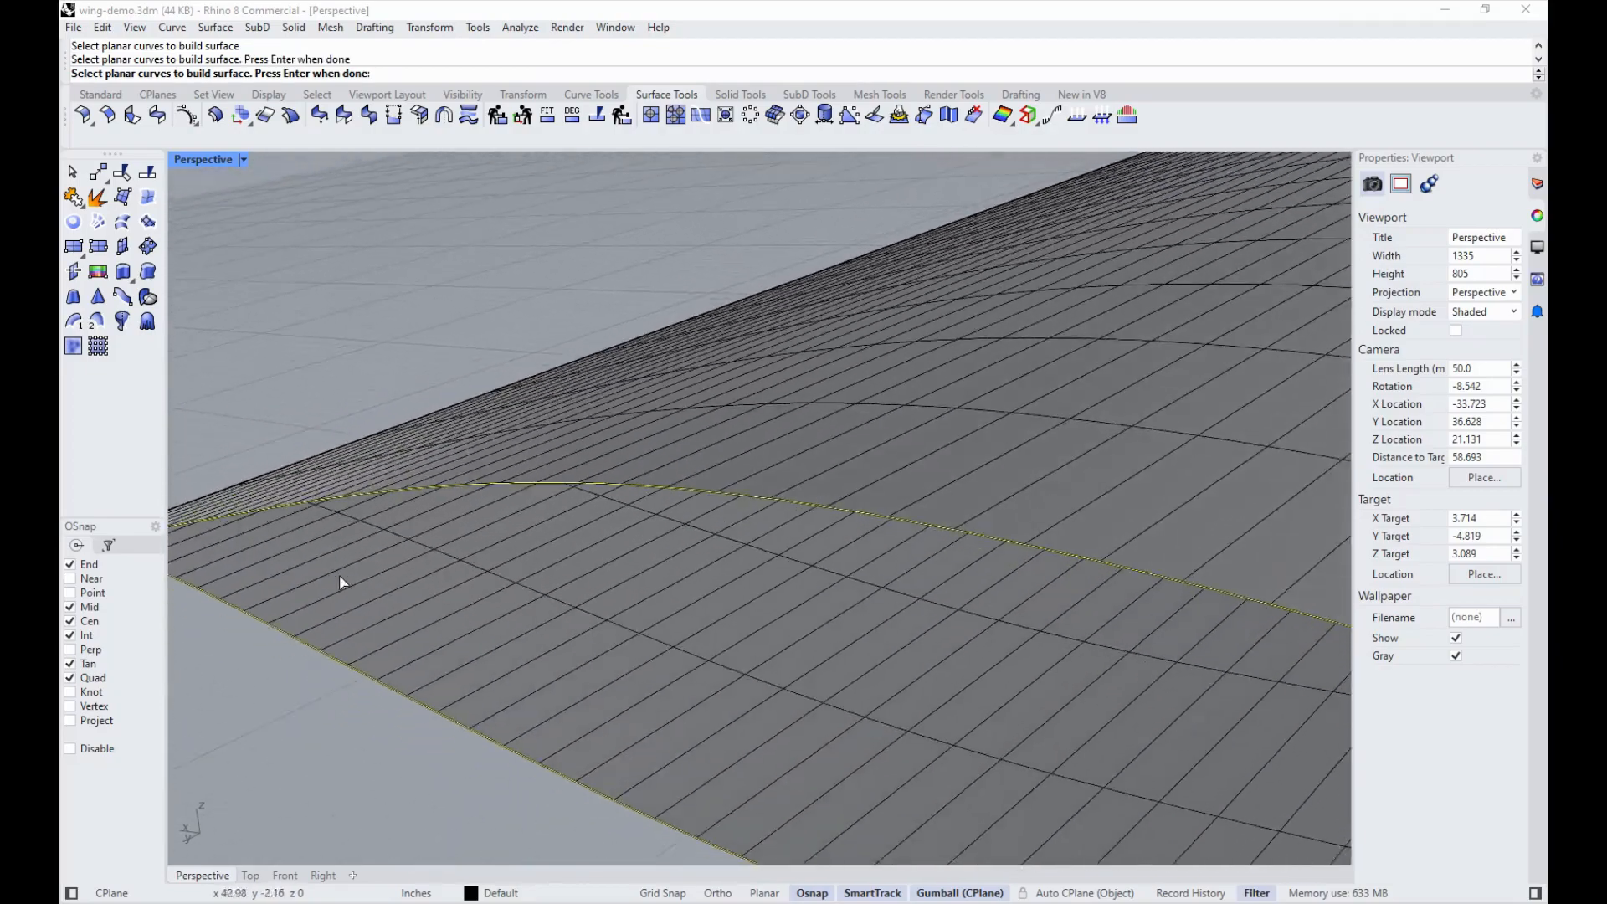
scroll(339, 575, "down", 5)
scroll(591, 540, "up", 3)
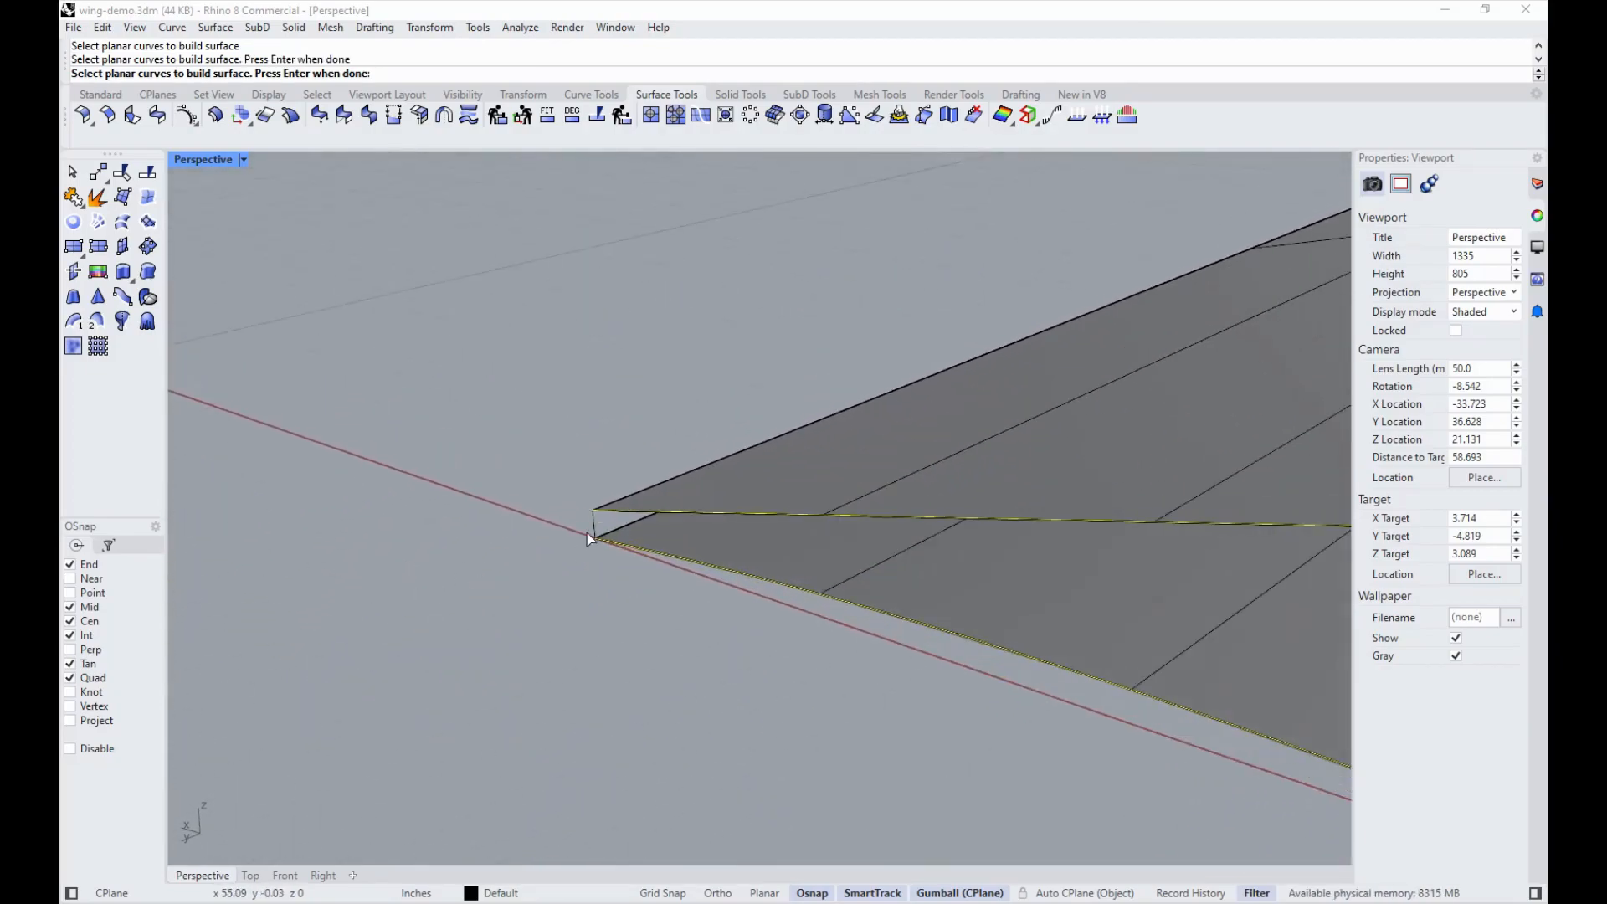
key("Return")
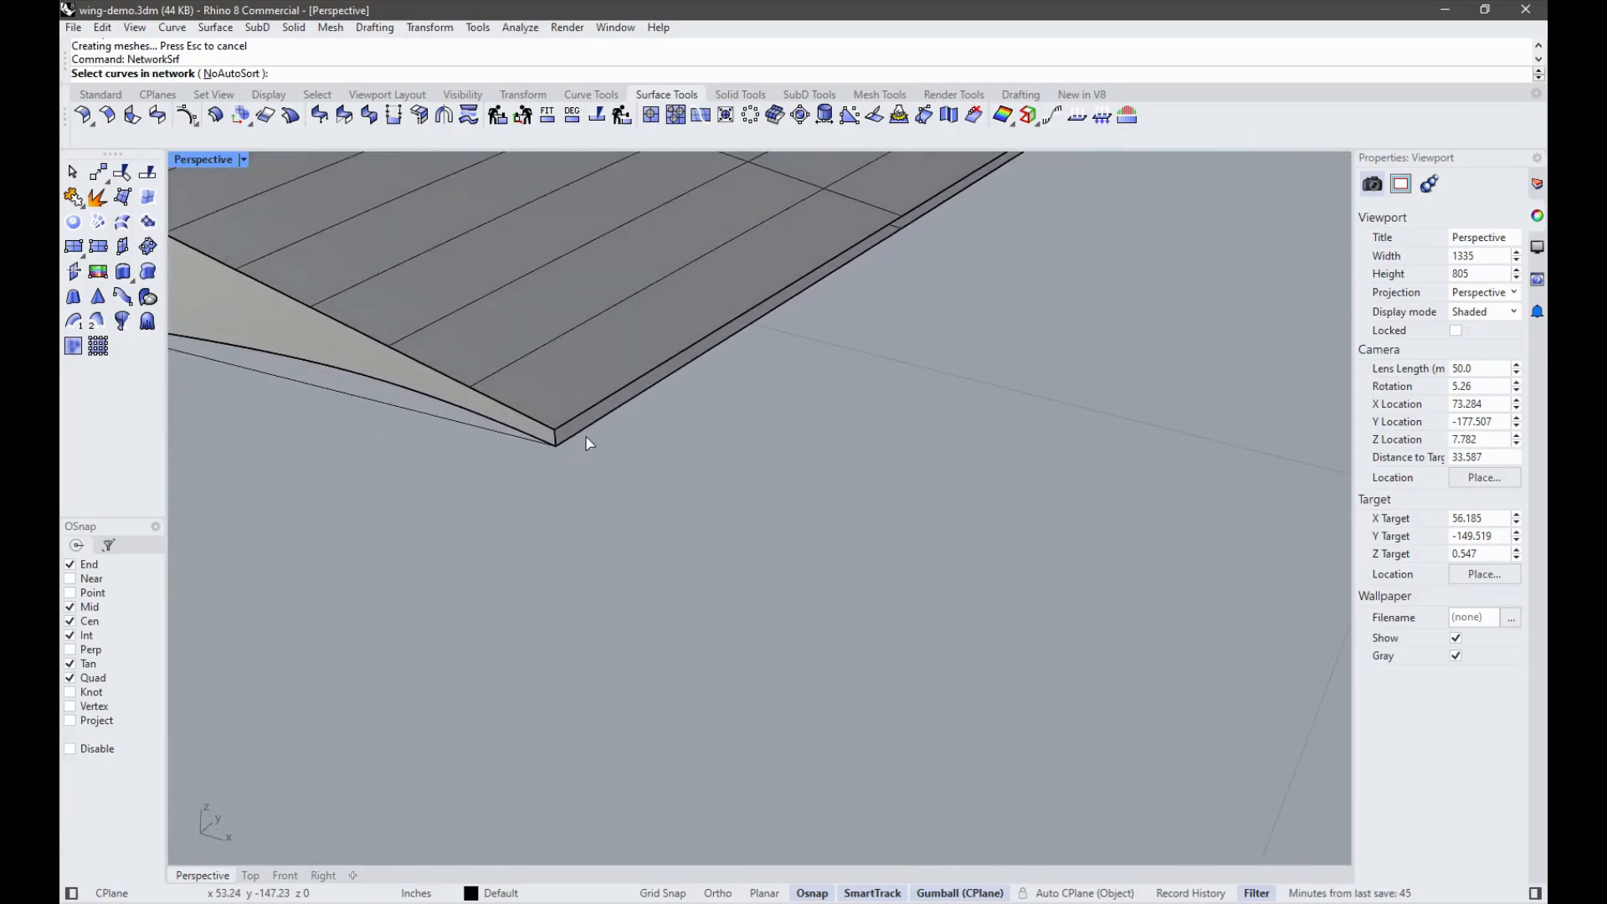
Step: Close the trailing-edge gap with a network surface from the two long trailing-edge lines and the short tip and root lines, using Position edge matching
left_click(587, 438)
left_click(634, 484)
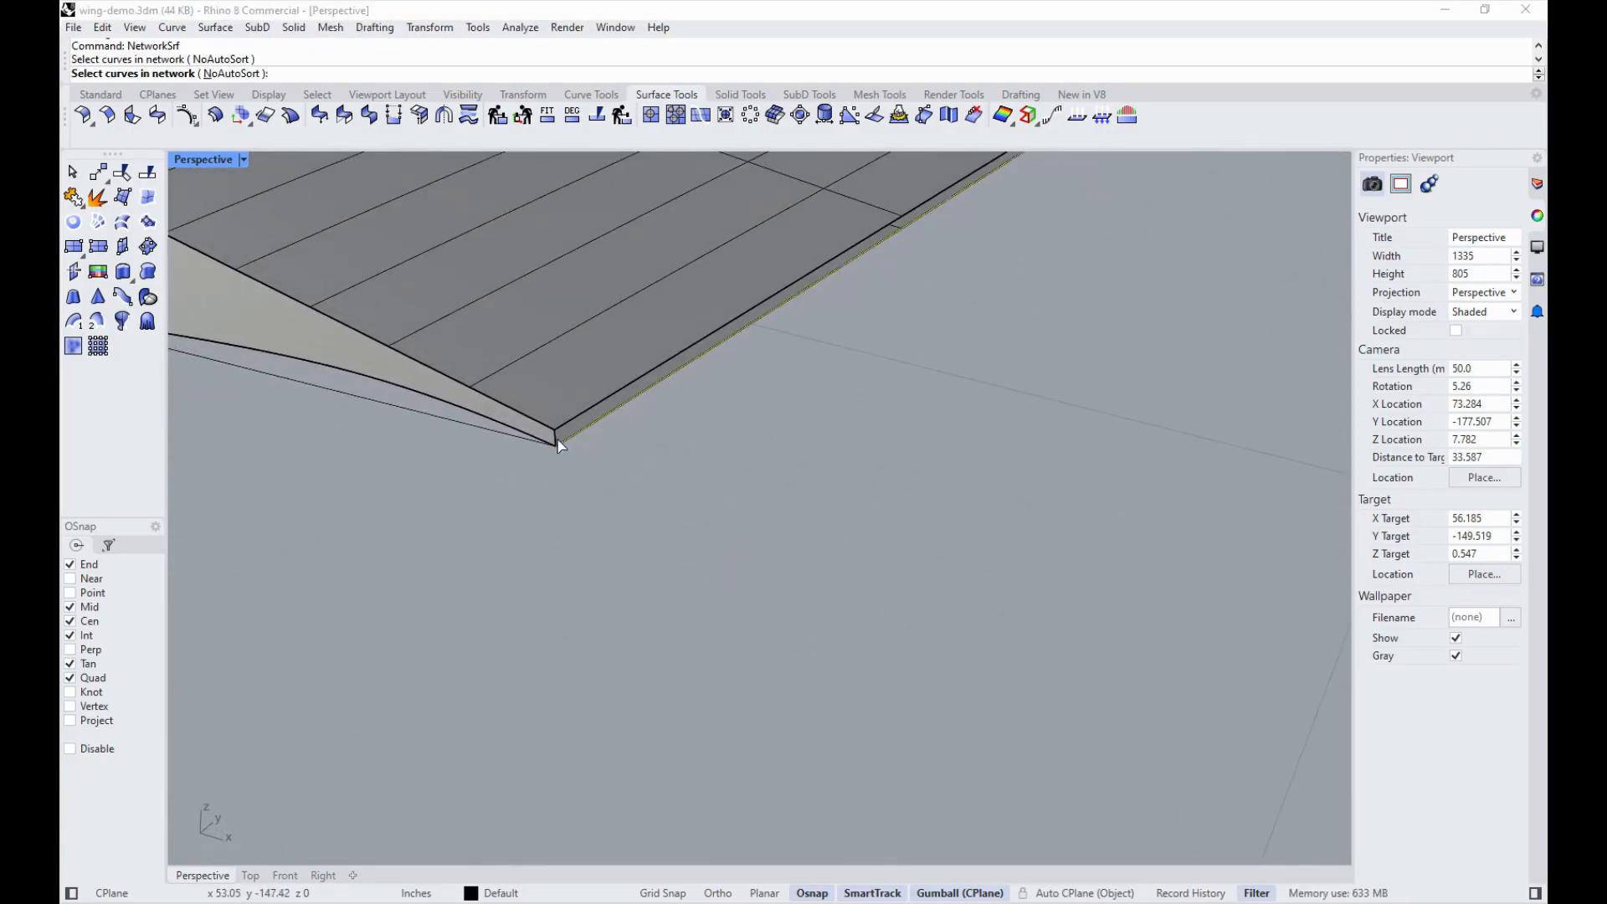
left_click(595, 482)
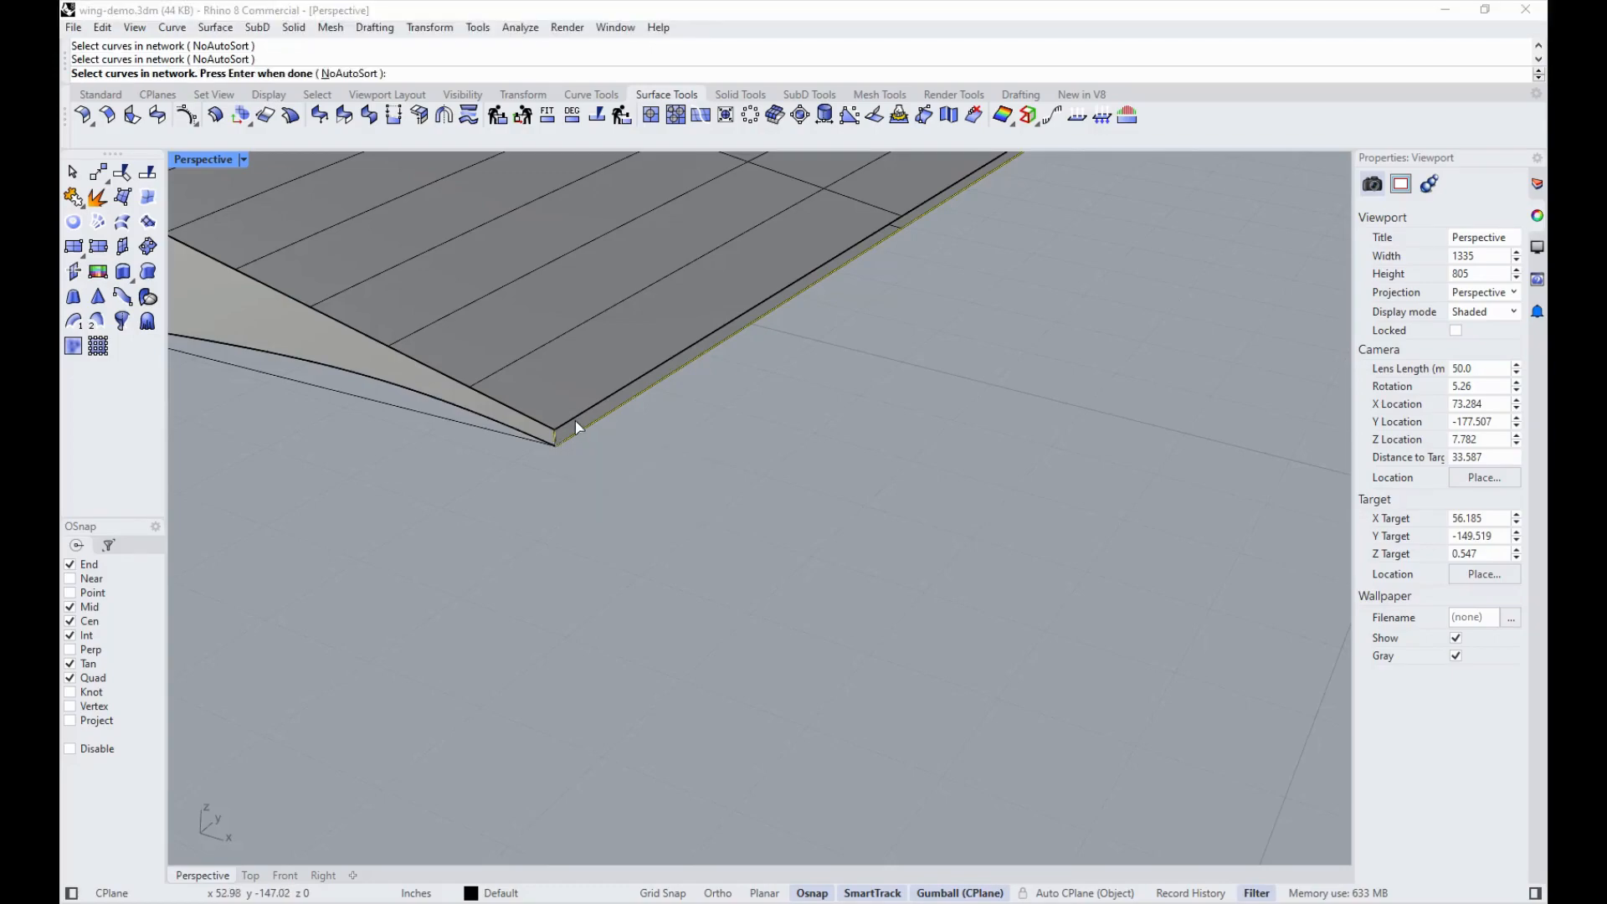
left_click(617, 466)
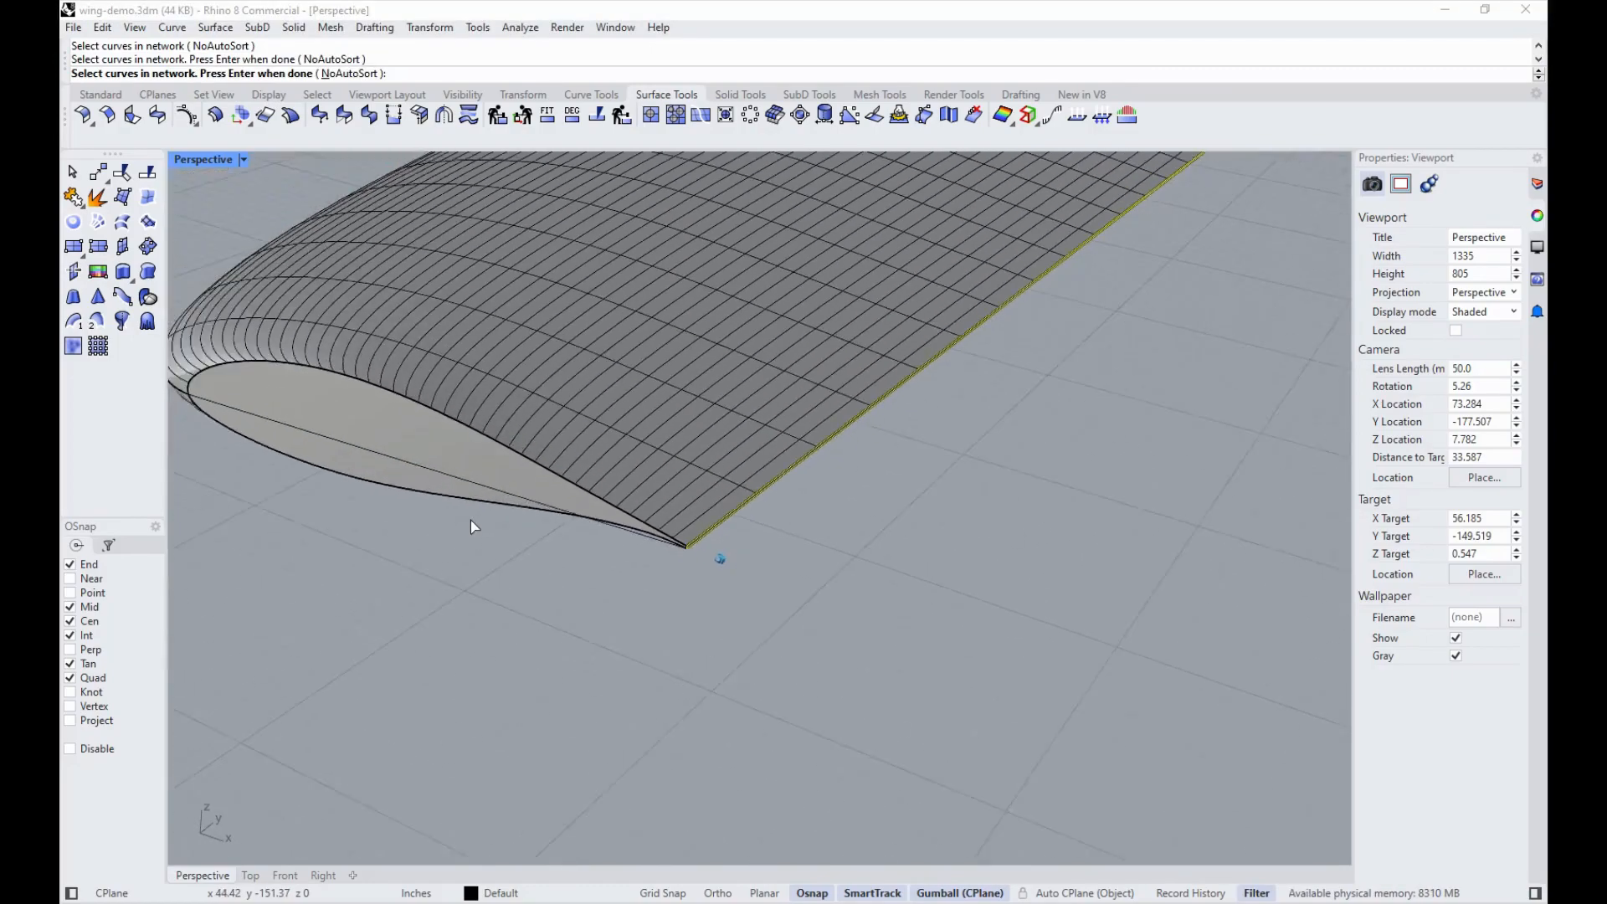
scroll(474, 521, "up", 10)
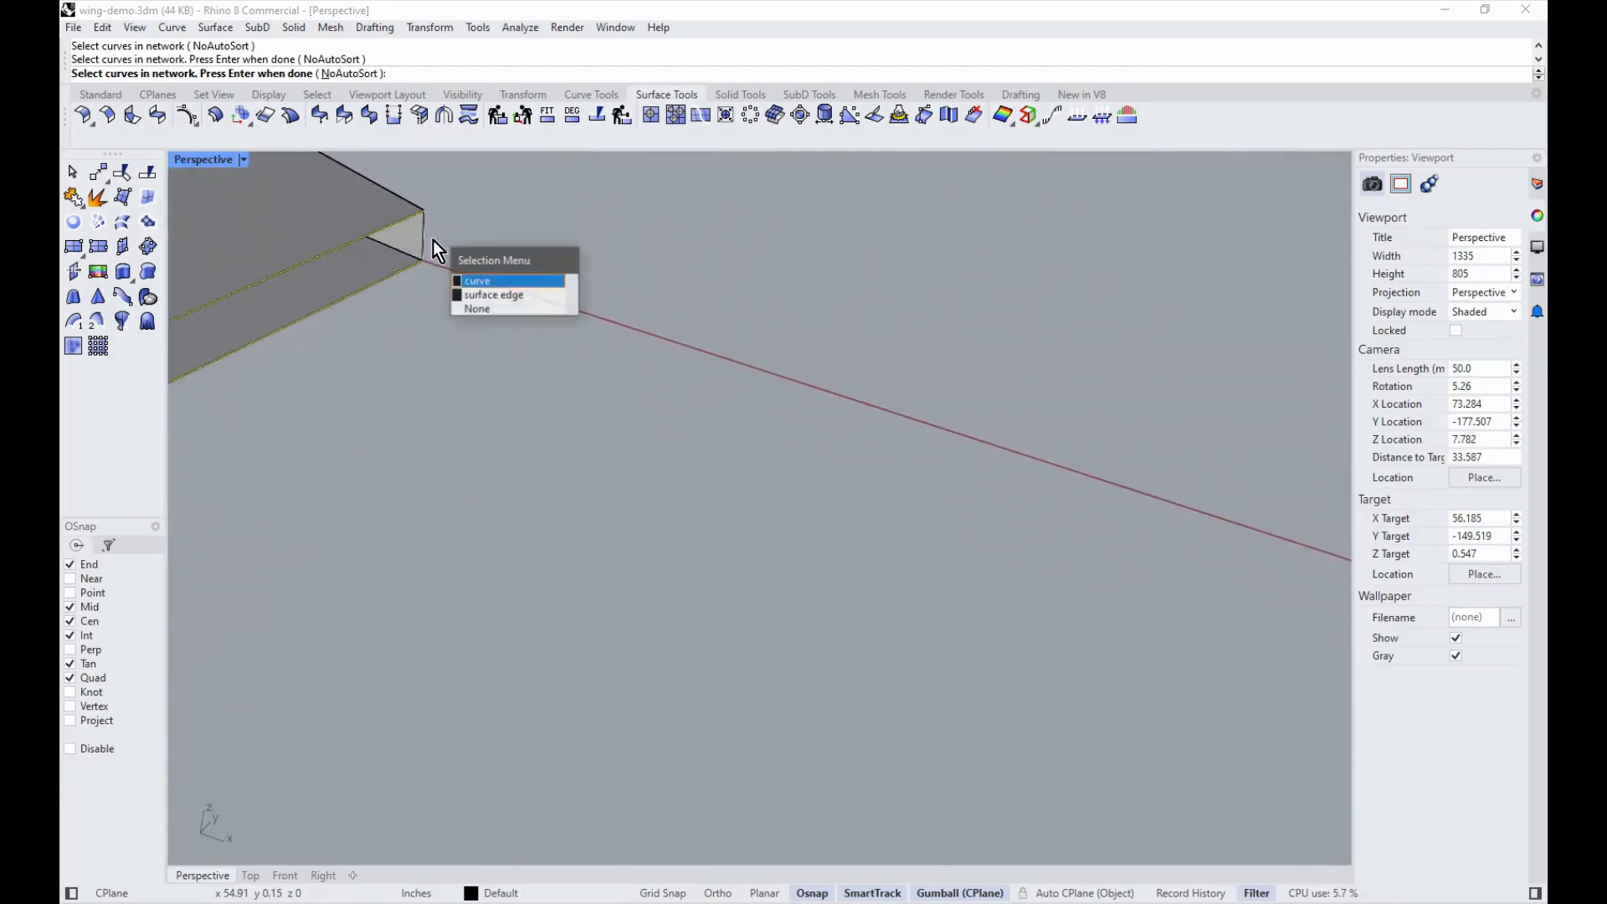
key("Return")
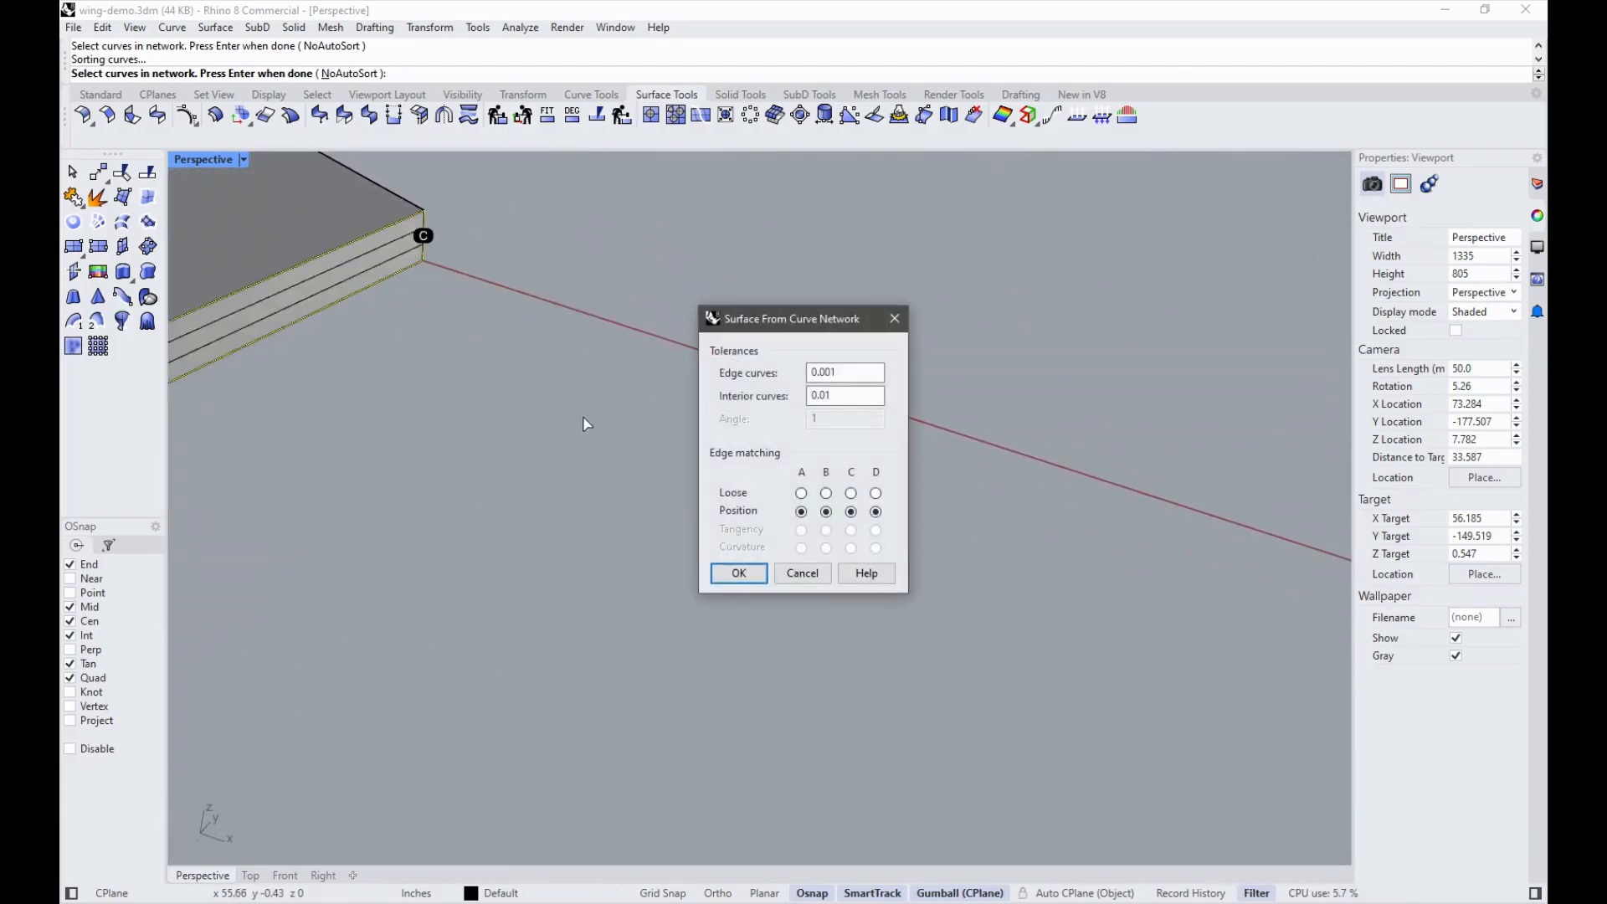
left_click(736, 572)
Step: Run CreateSolid on all the wing surfaces with DeleteInput=Yes to join them into one closed solid
scroll(577, 556, "up", 5)
scroll(525, 537, "down", 5)
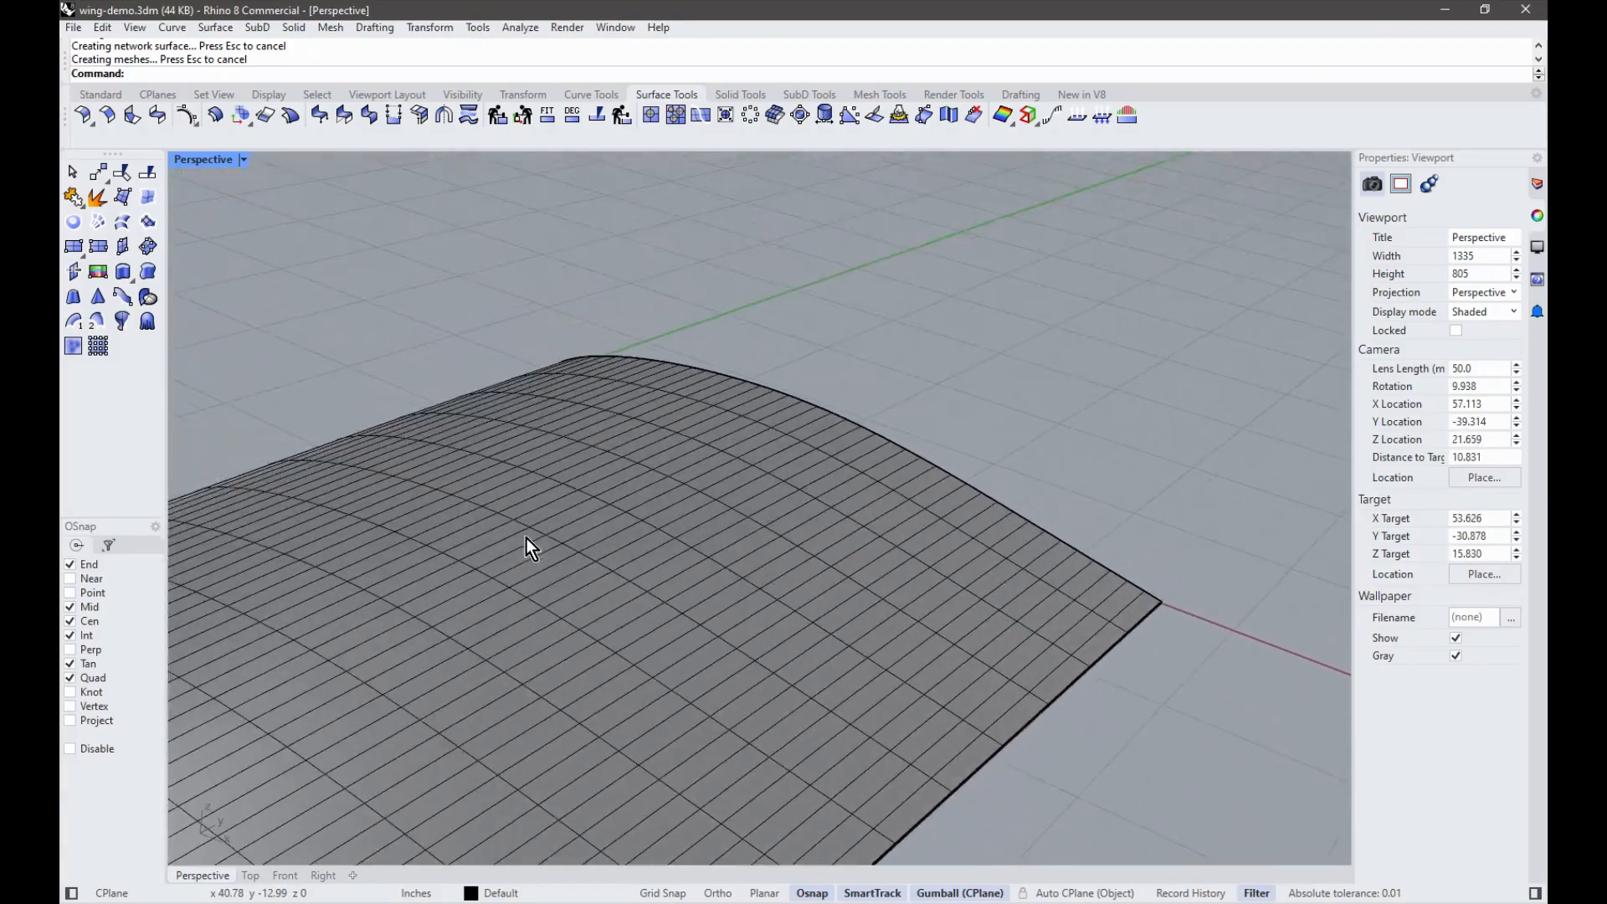
right_click_drag(595, 719, 481, 554)
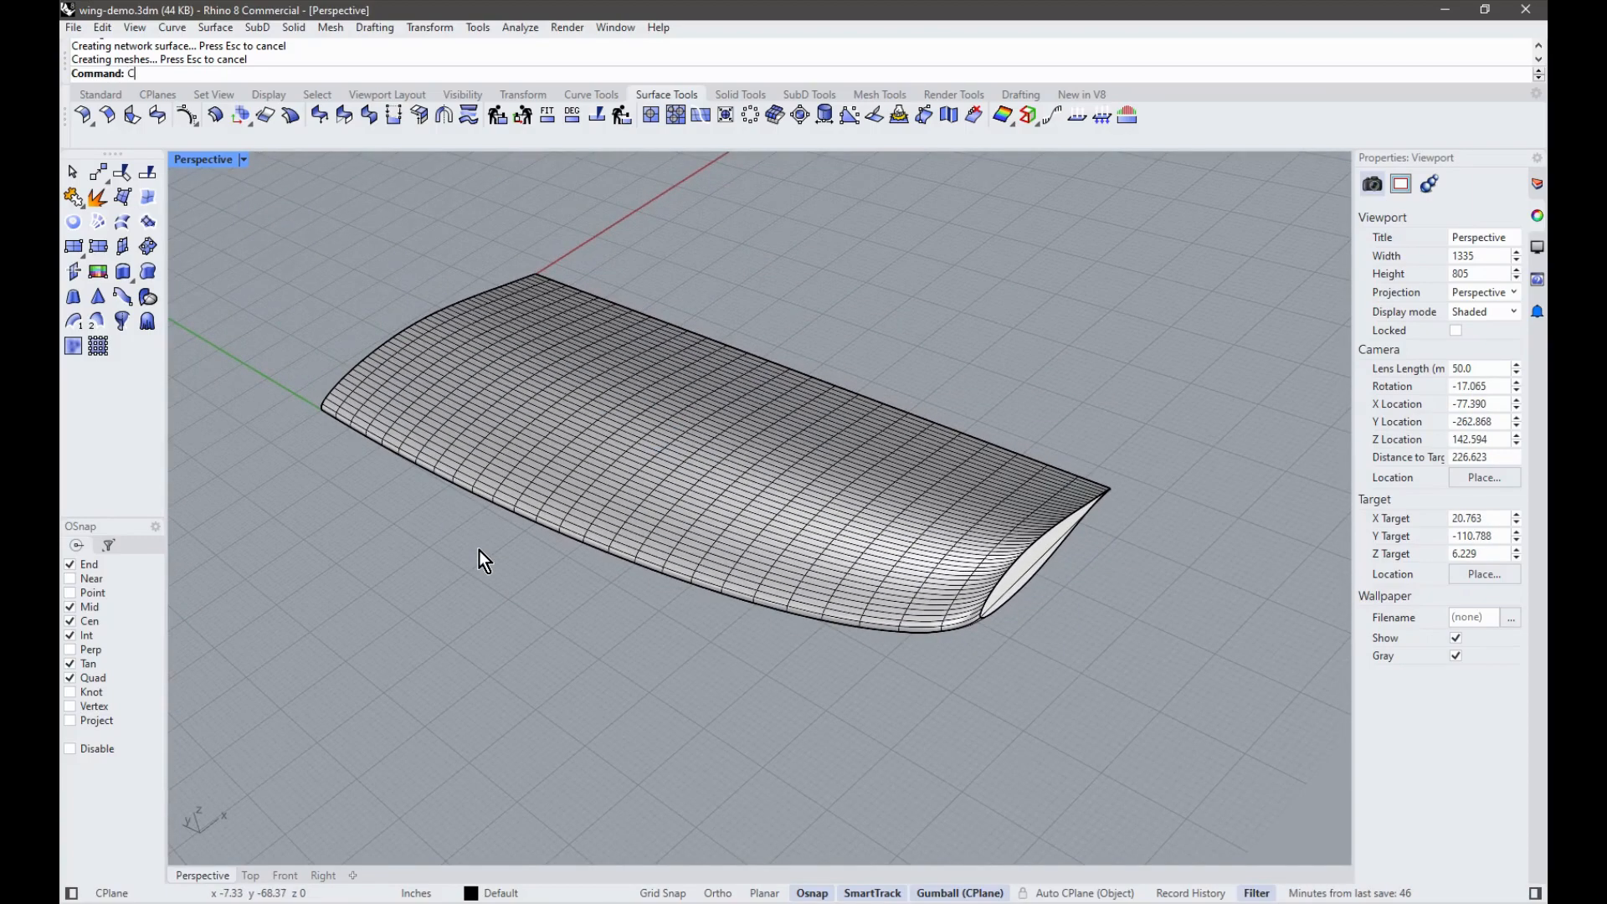
type("reateSolid")
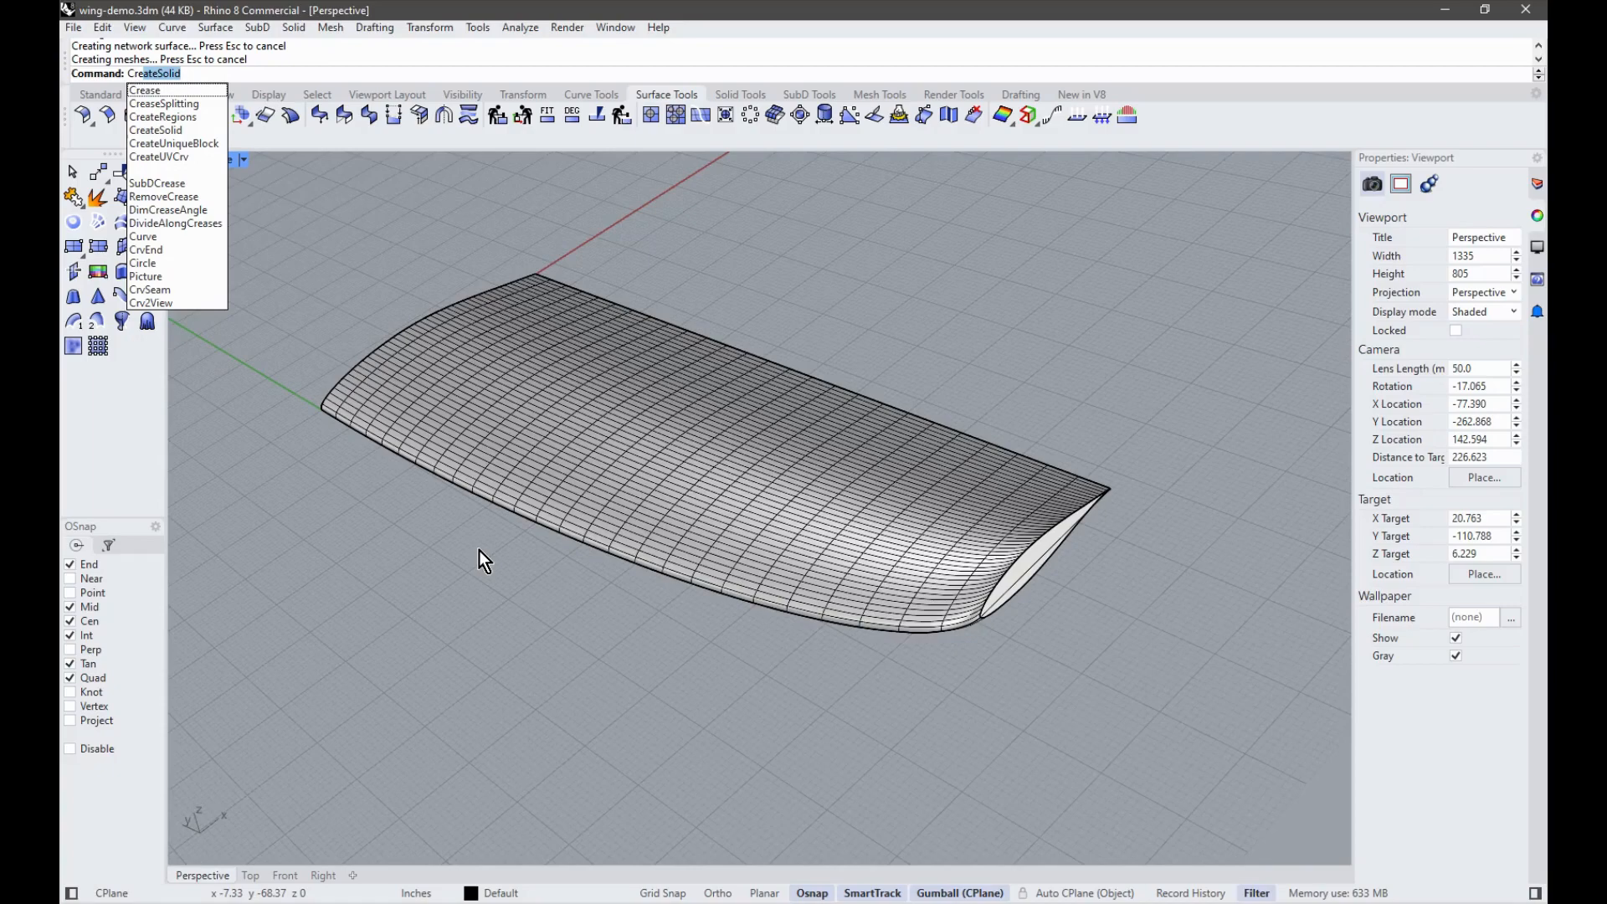
key("Return")
scroll(616, 486, "down", 5)
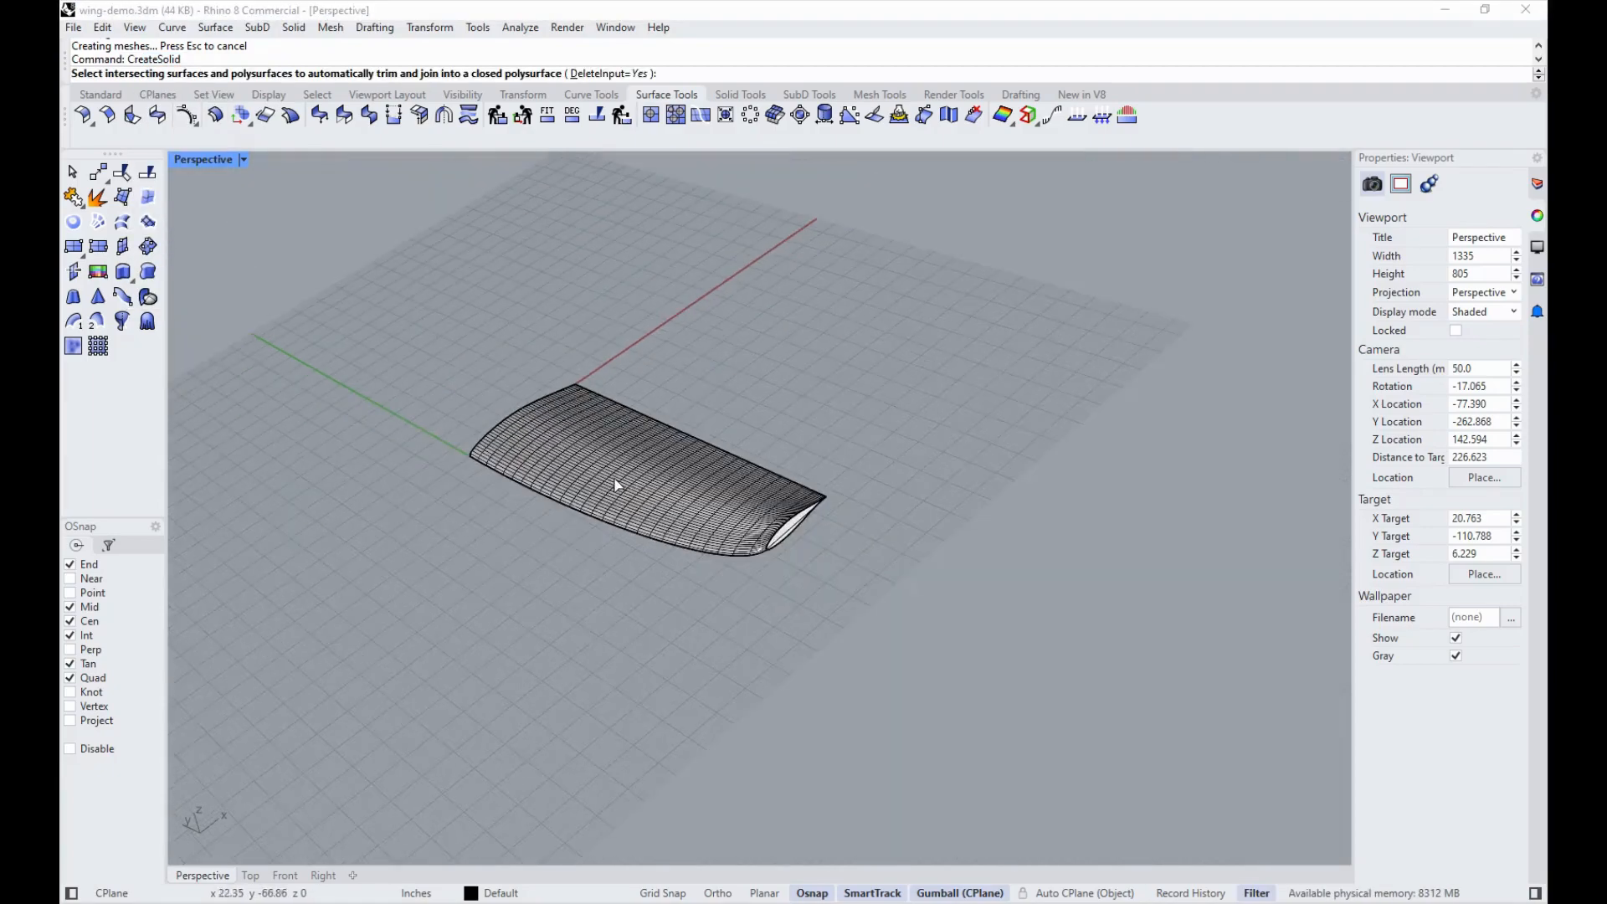
left_click_drag(318, 310, 320, 312)
key("Return")
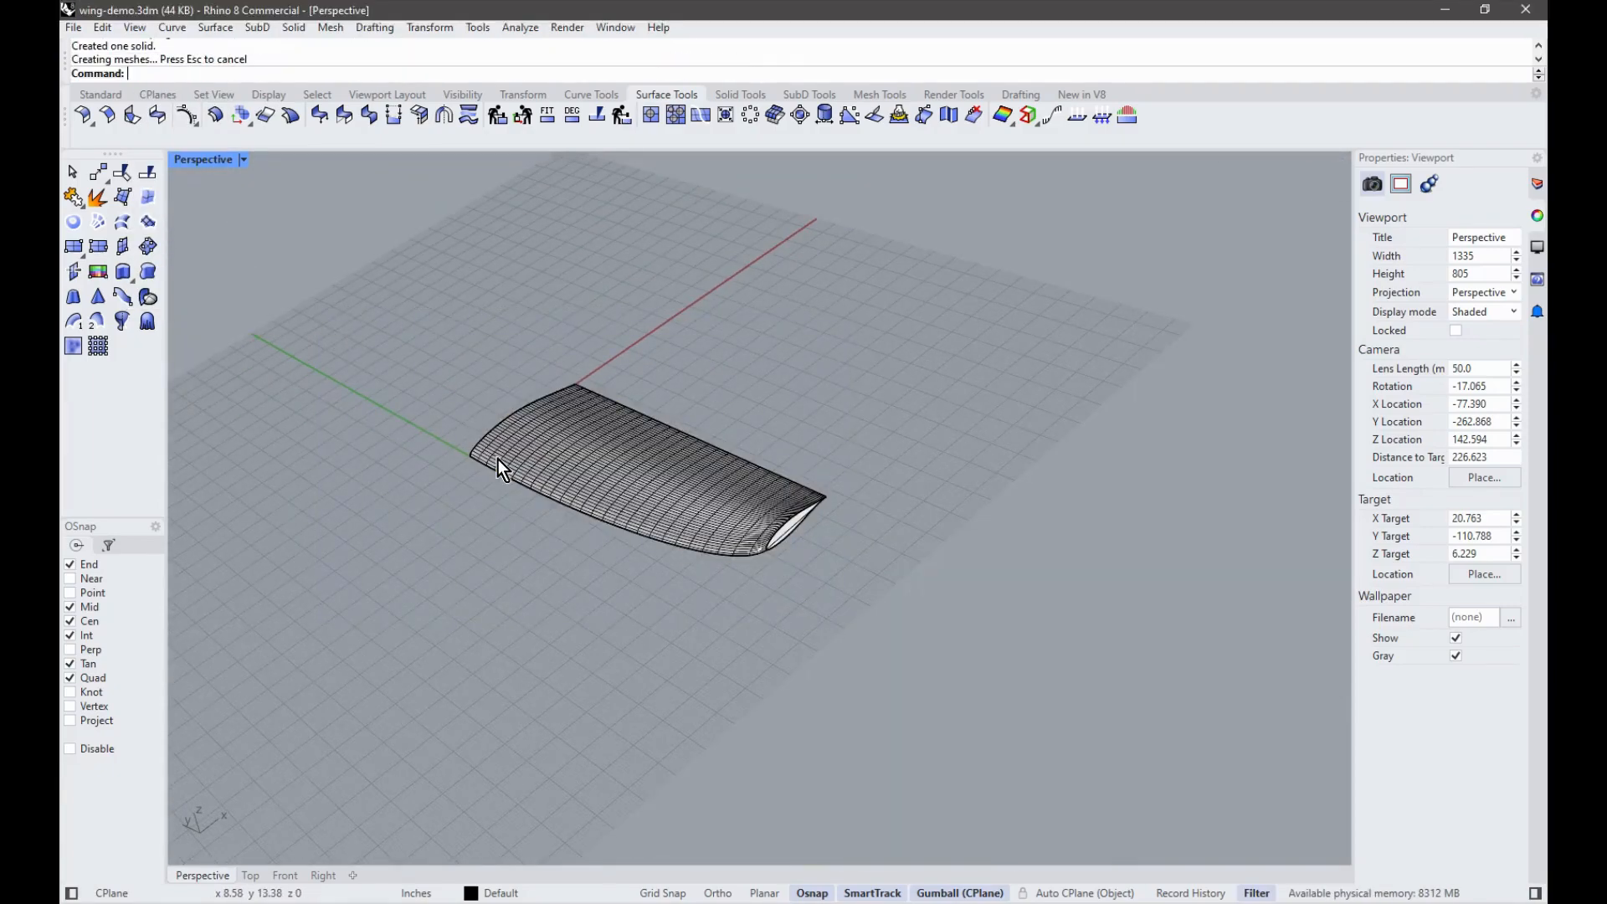
Step: Select the wing to check that it is one closed polysurface, deselect it, and examine its tip, root and leading edge from several angles
scroll(720, 529, "up", 5)
right_click_drag(835, 497, 817, 454)
left_click(733, 543)
left_click(794, 588)
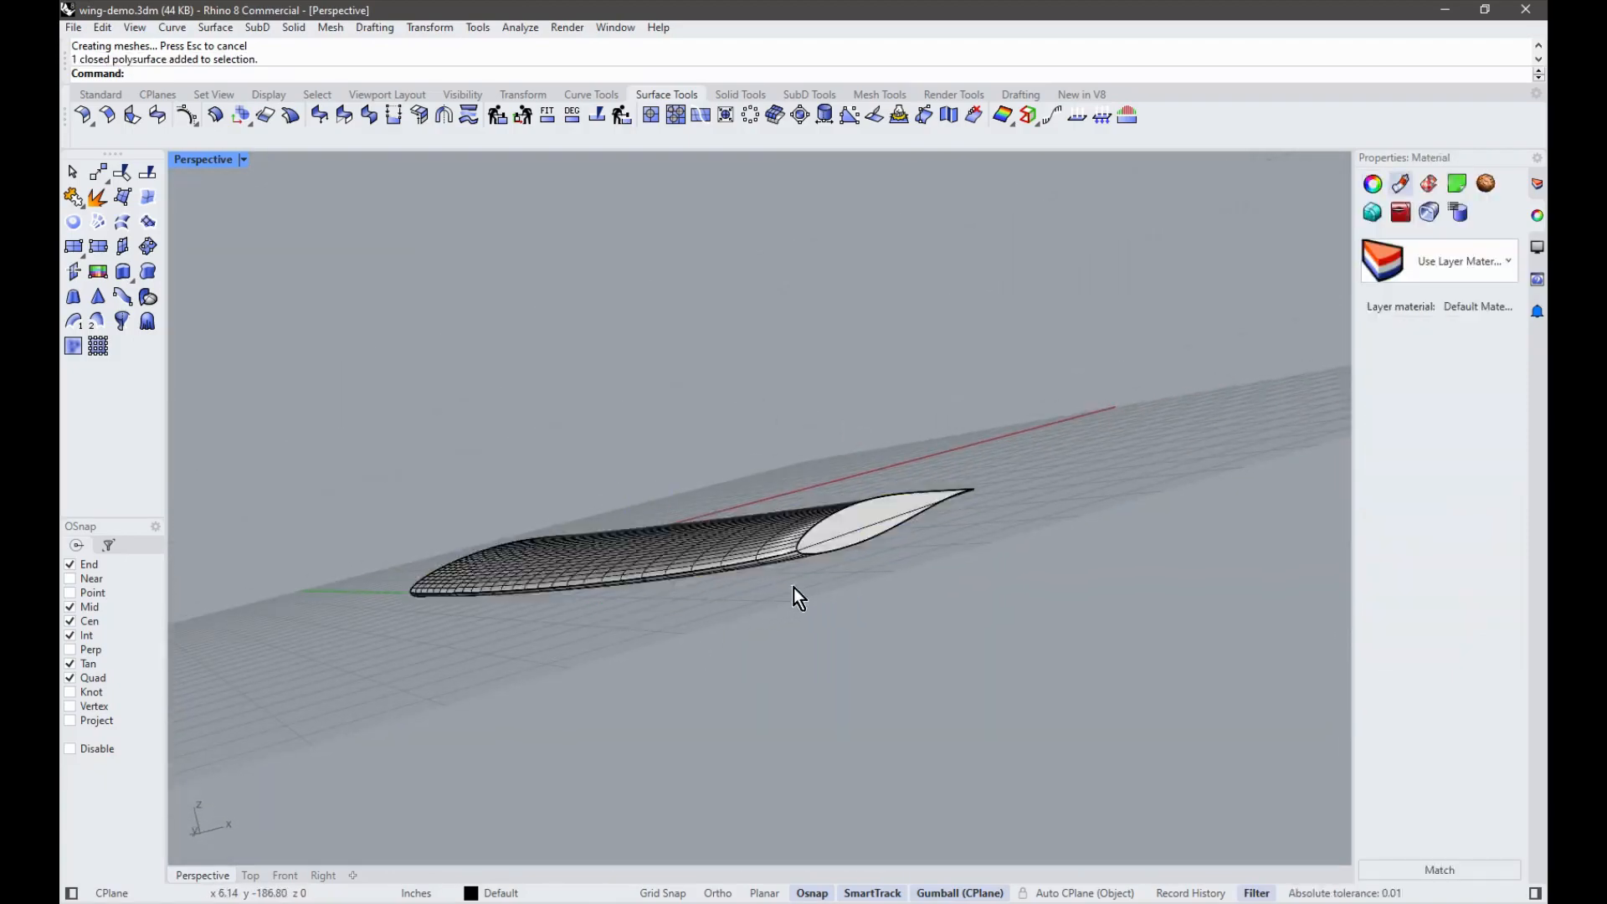
right_click_drag(593, 564, 646, 707)
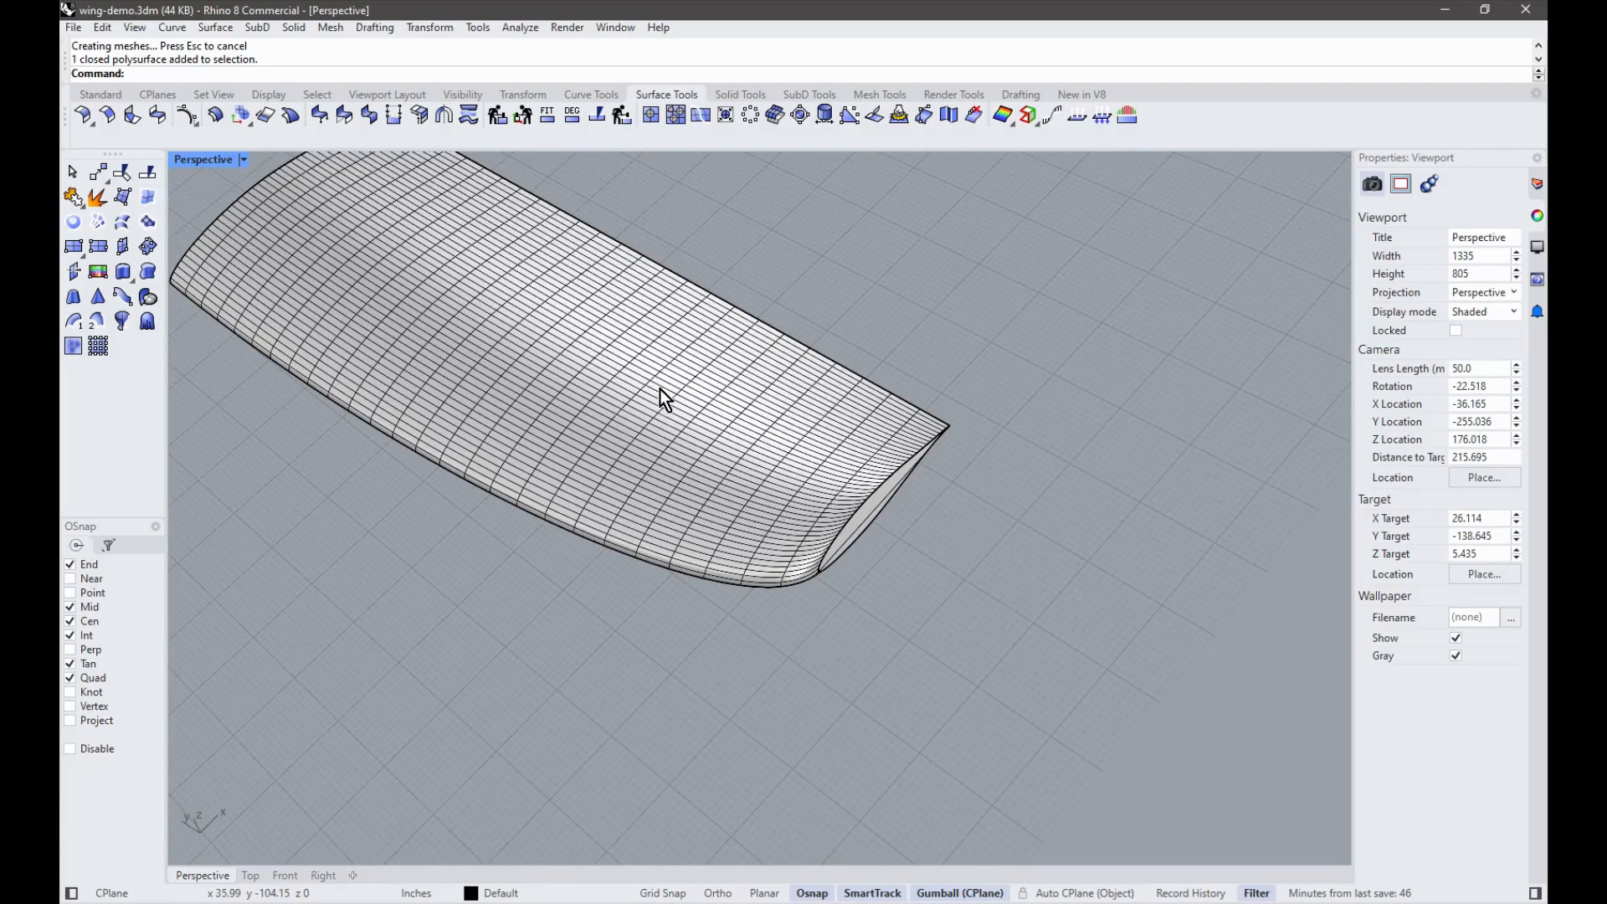
right_click_drag(993, 581, 208, 557)
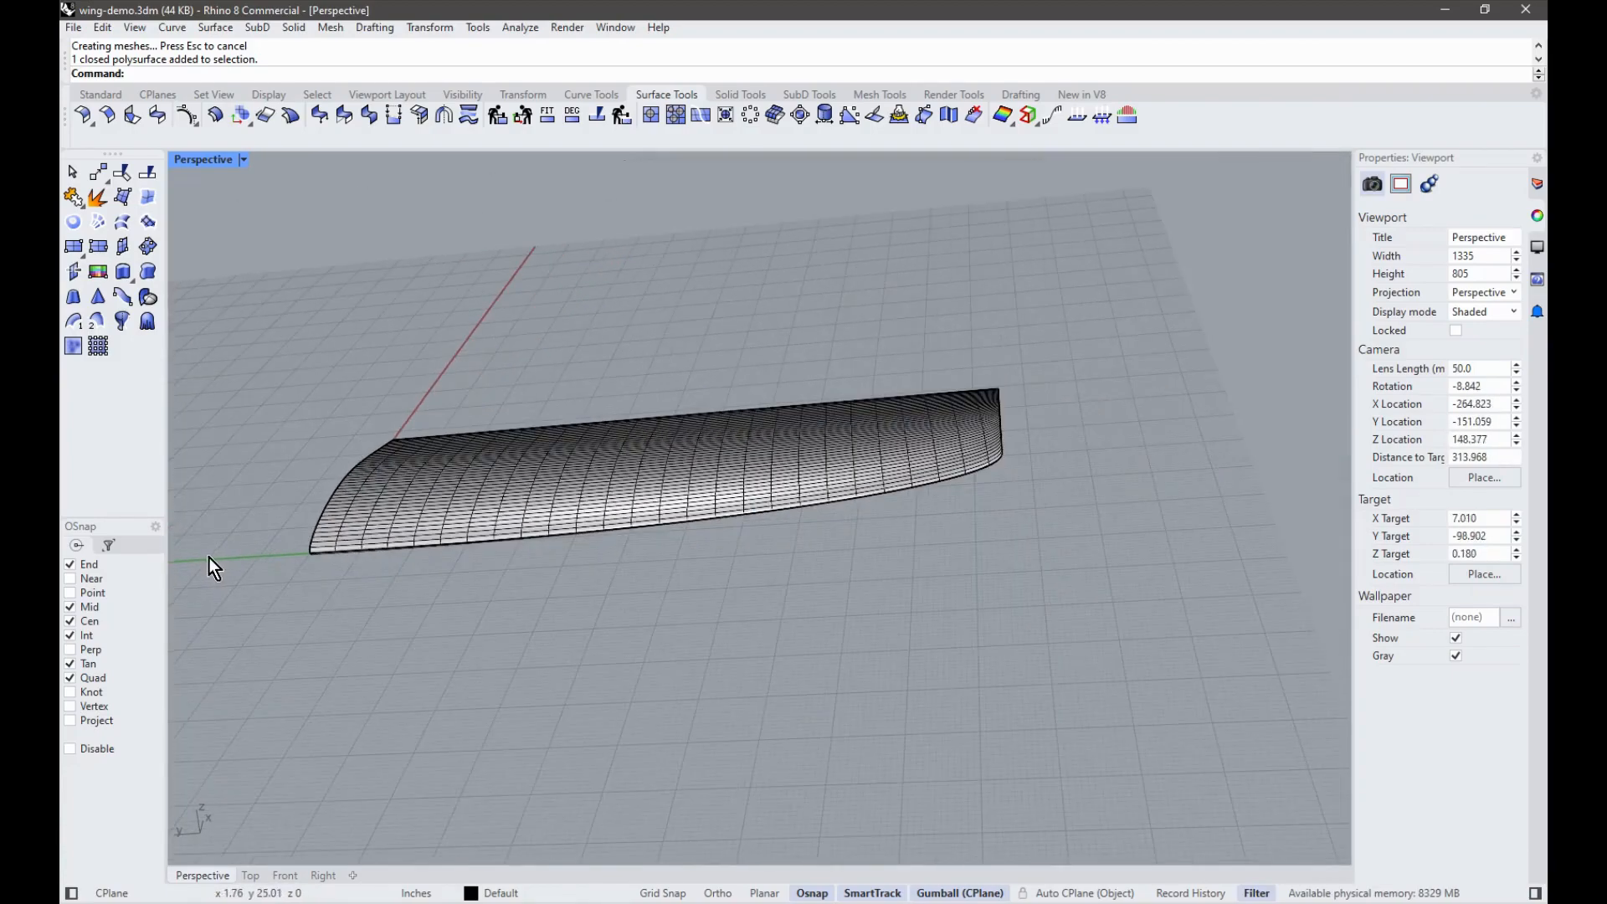
scroll(320, 541, "up", 3)
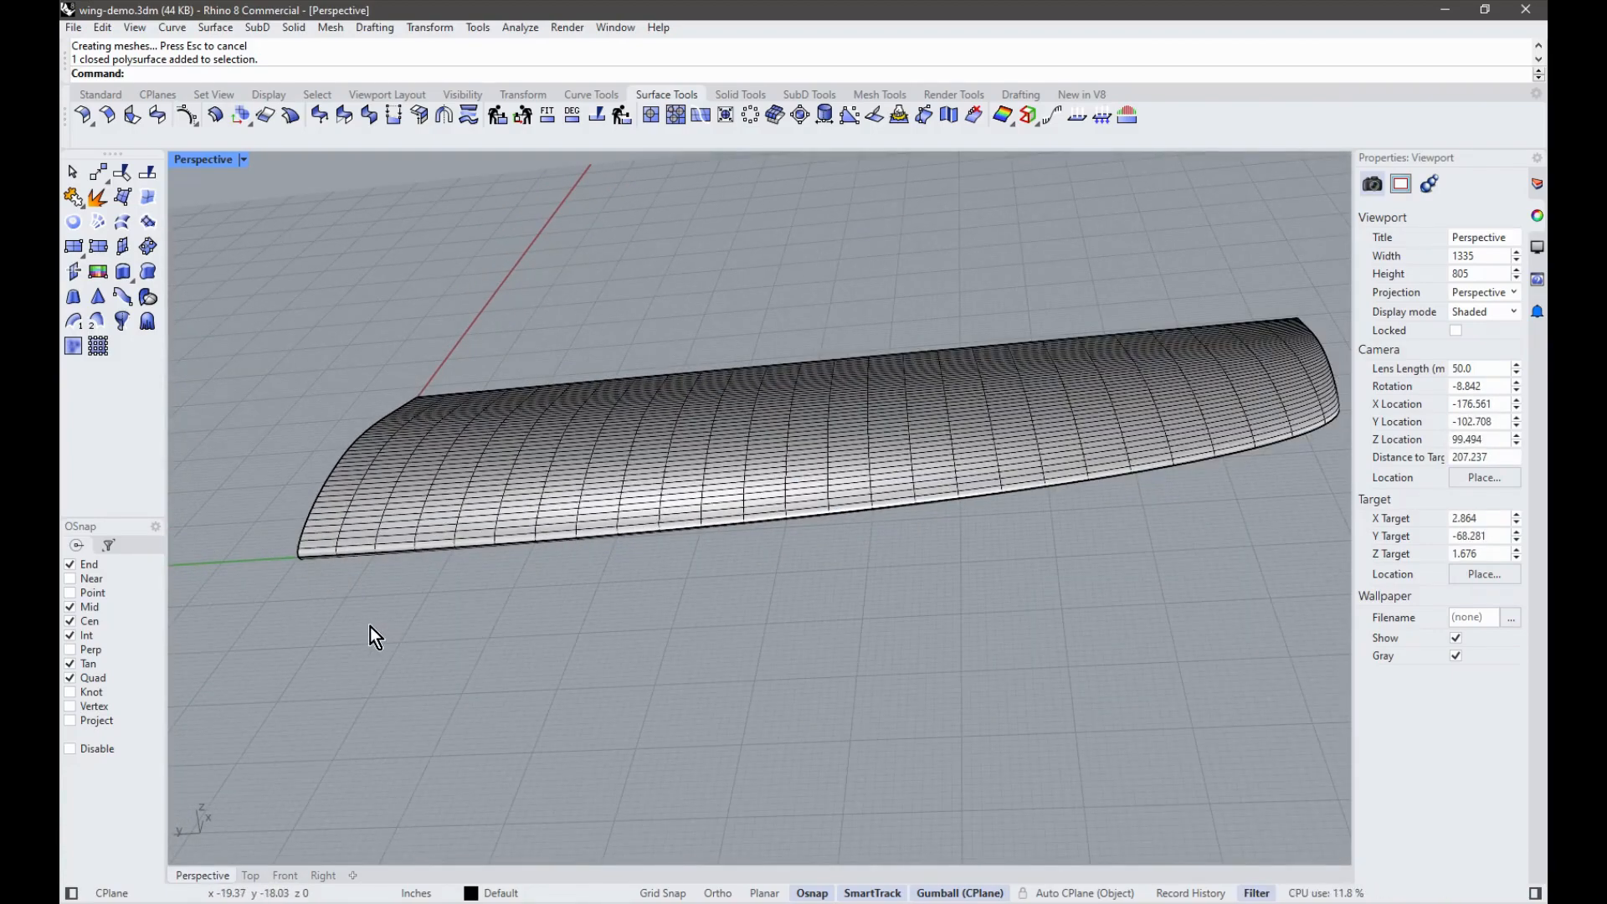
right_click_drag(369, 626, 377, 629)
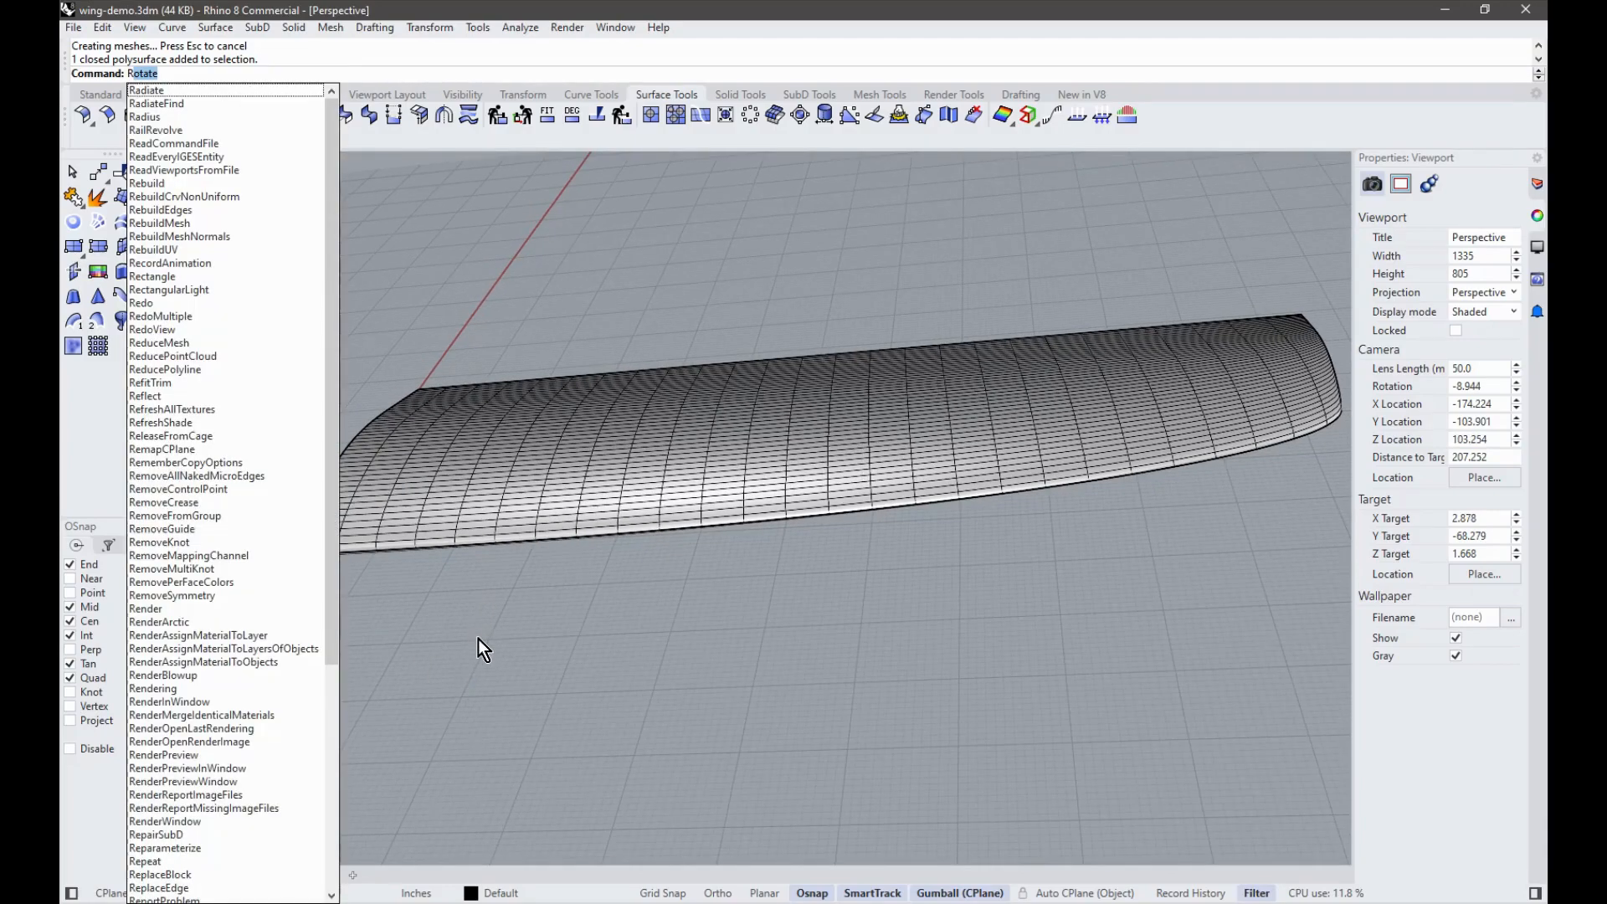
Step: Rotate the closed wing by -3 degrees in the Right view about the root's leading-edge point, without copying
key("Return")
scroll(438, 442, "down", 3)
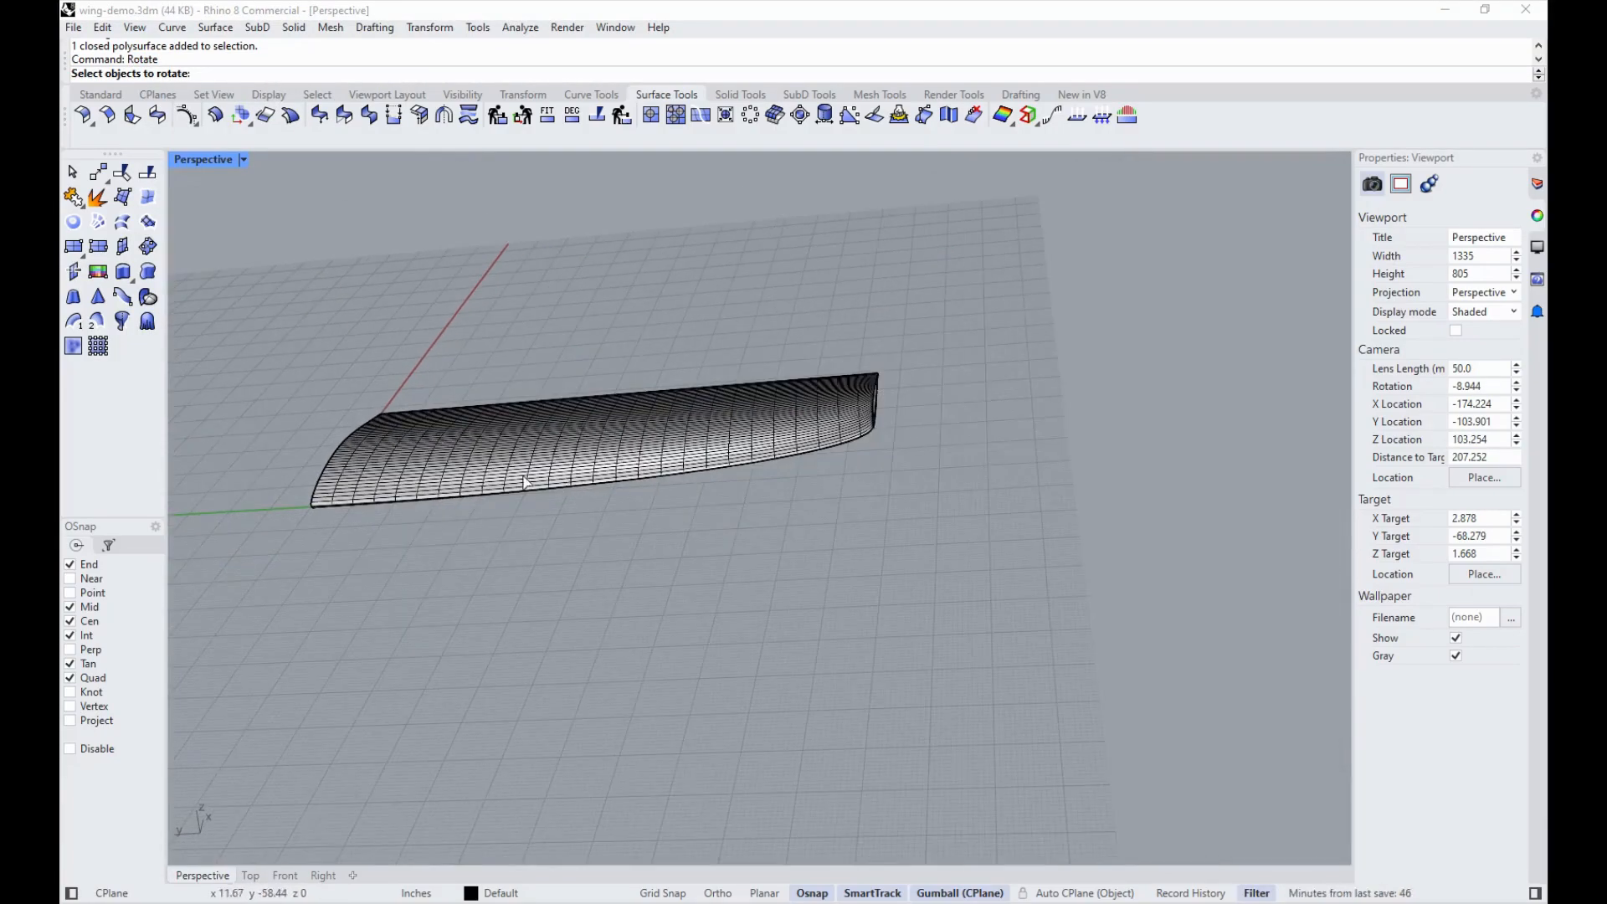
scroll(414, 484, "up", 3)
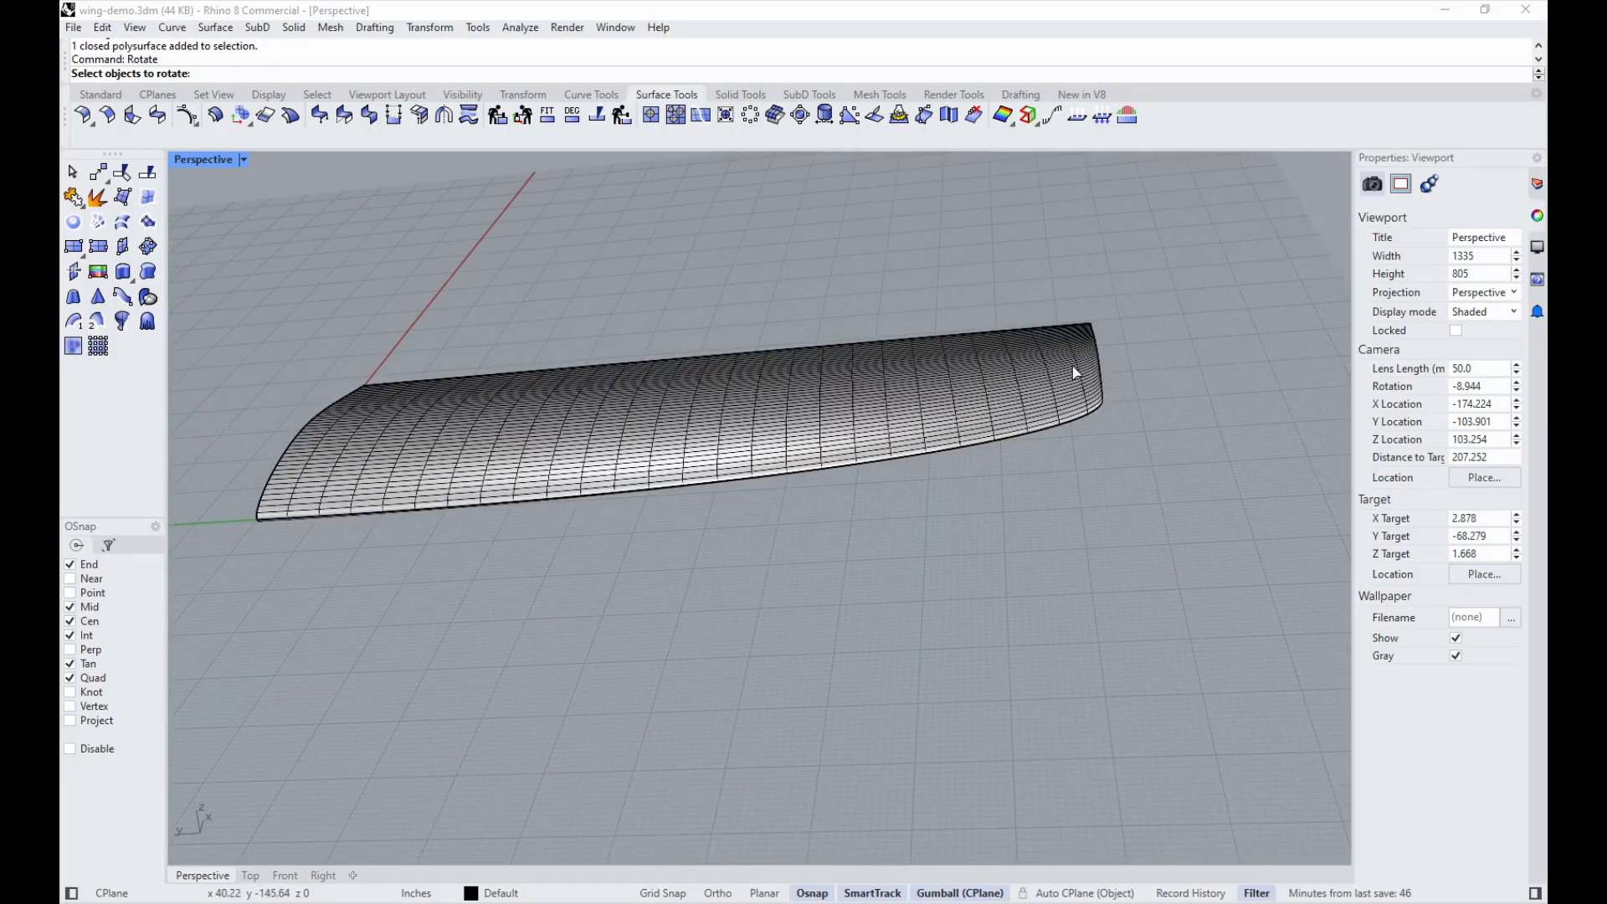
right_click_drag(1052, 458, 676, 405)
left_click(677, 405)
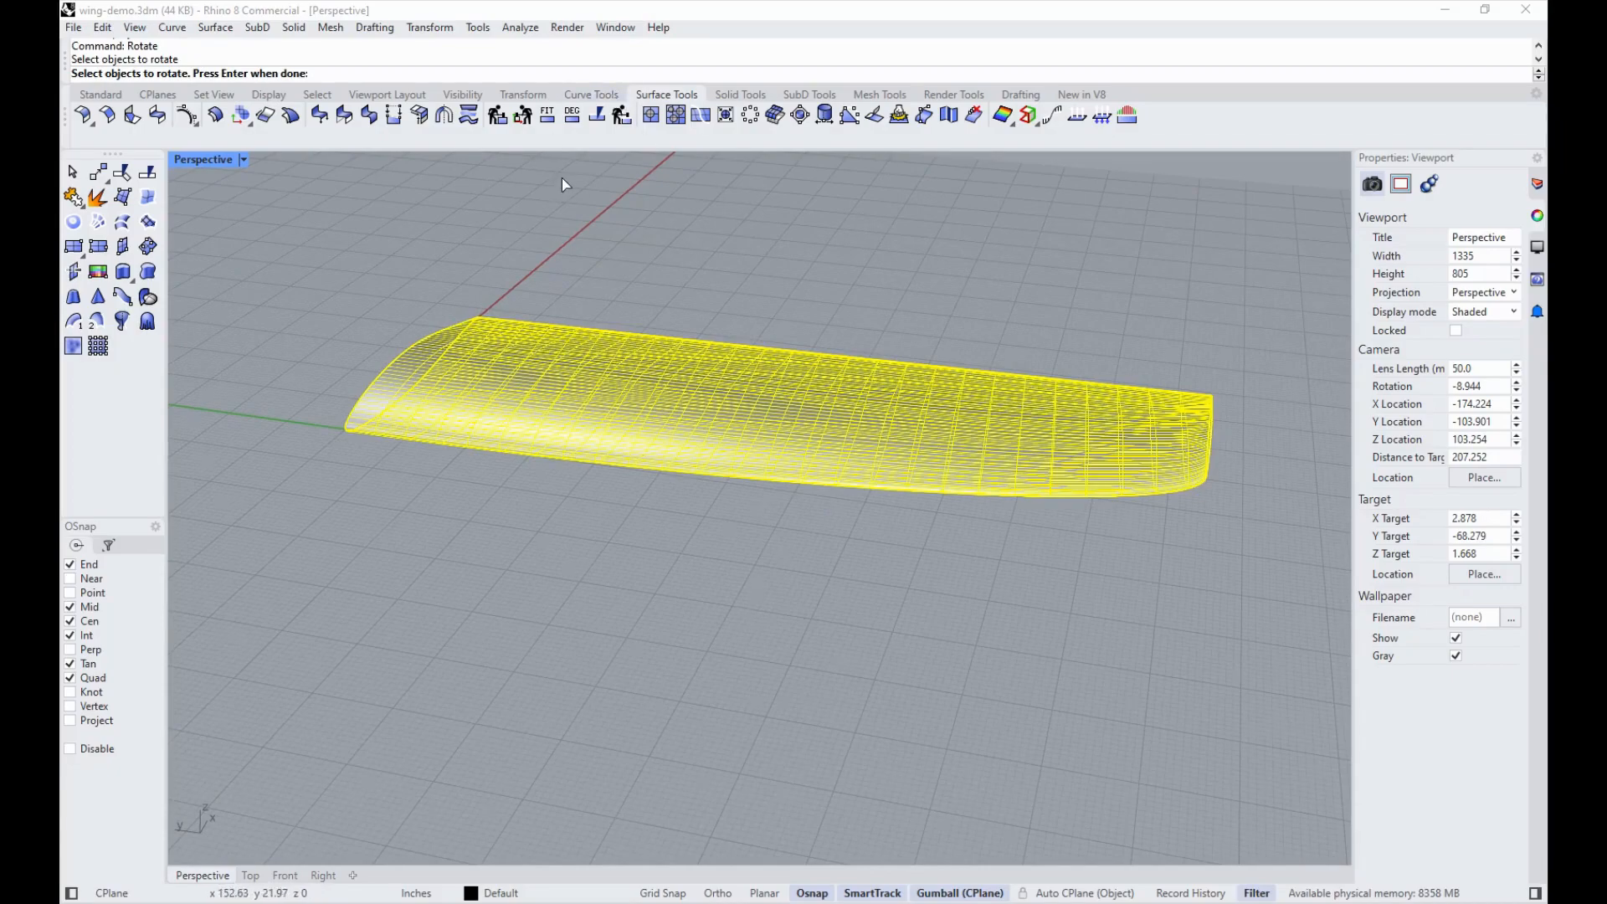
scroll(561, 178, "up", 3)
scroll(360, 639, "up", 1)
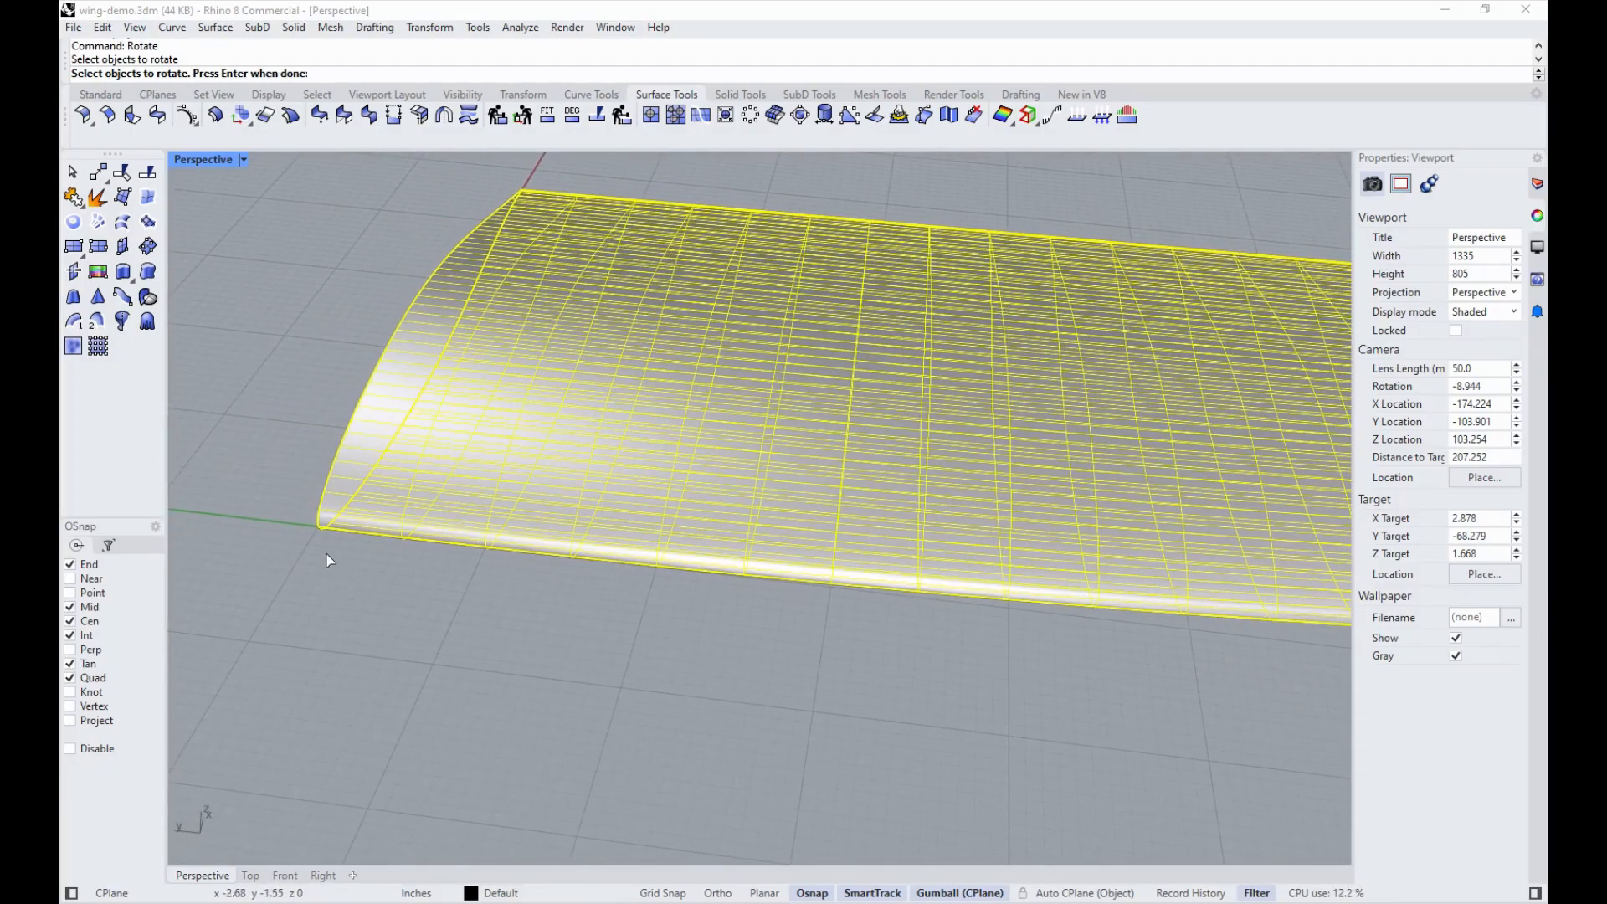
left_click(315, 527)
scroll(502, 636, "down", 5)
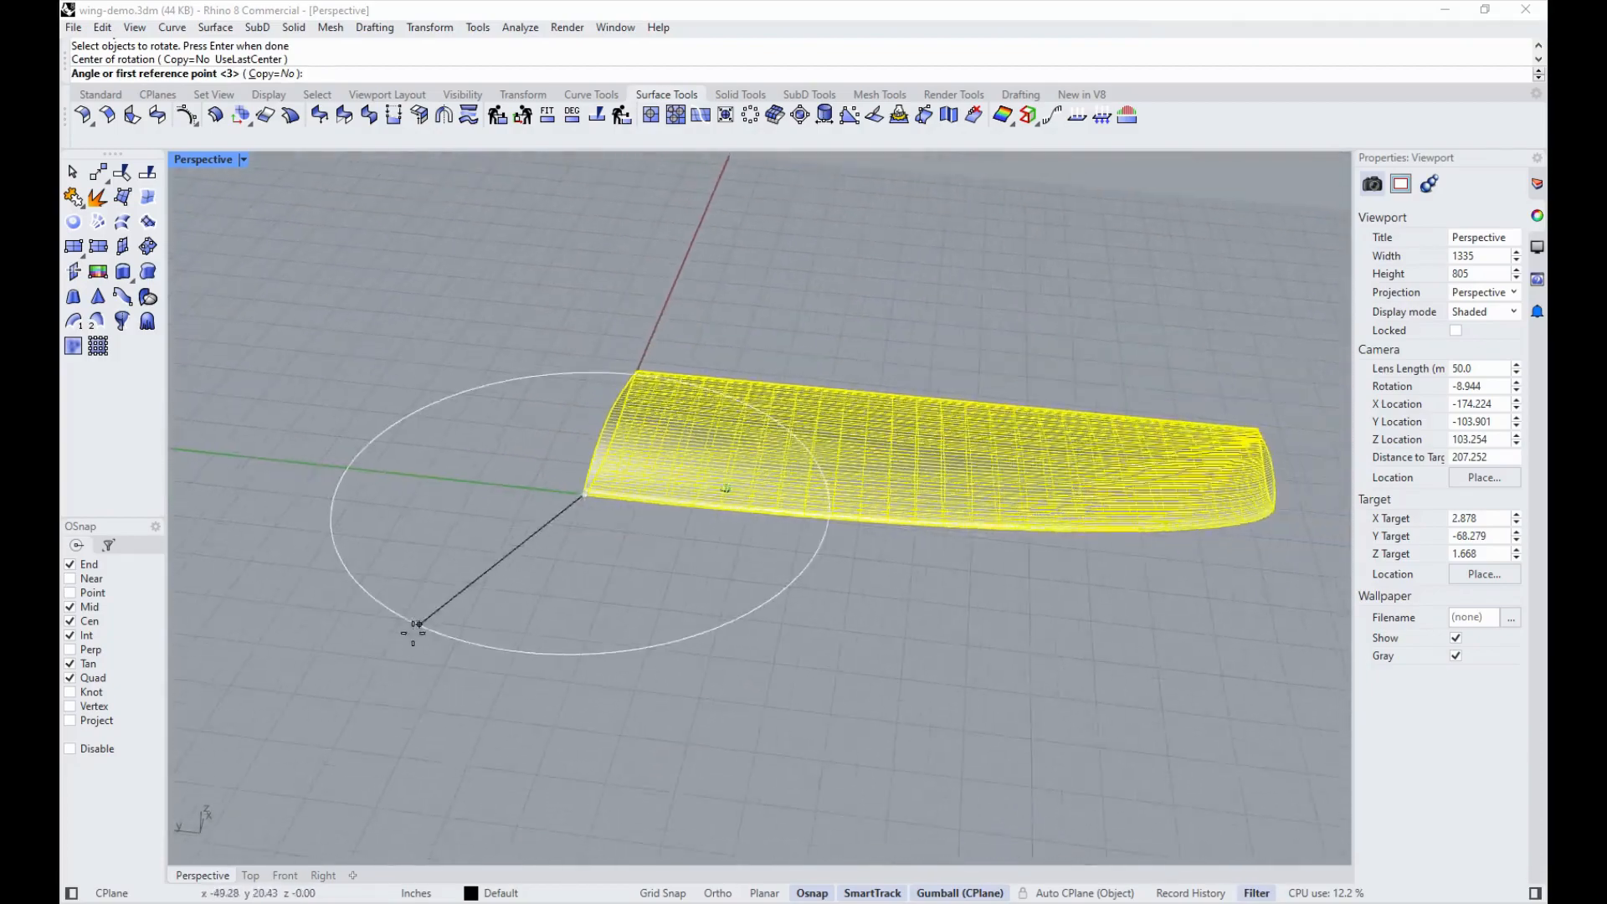
left_click(248, 875)
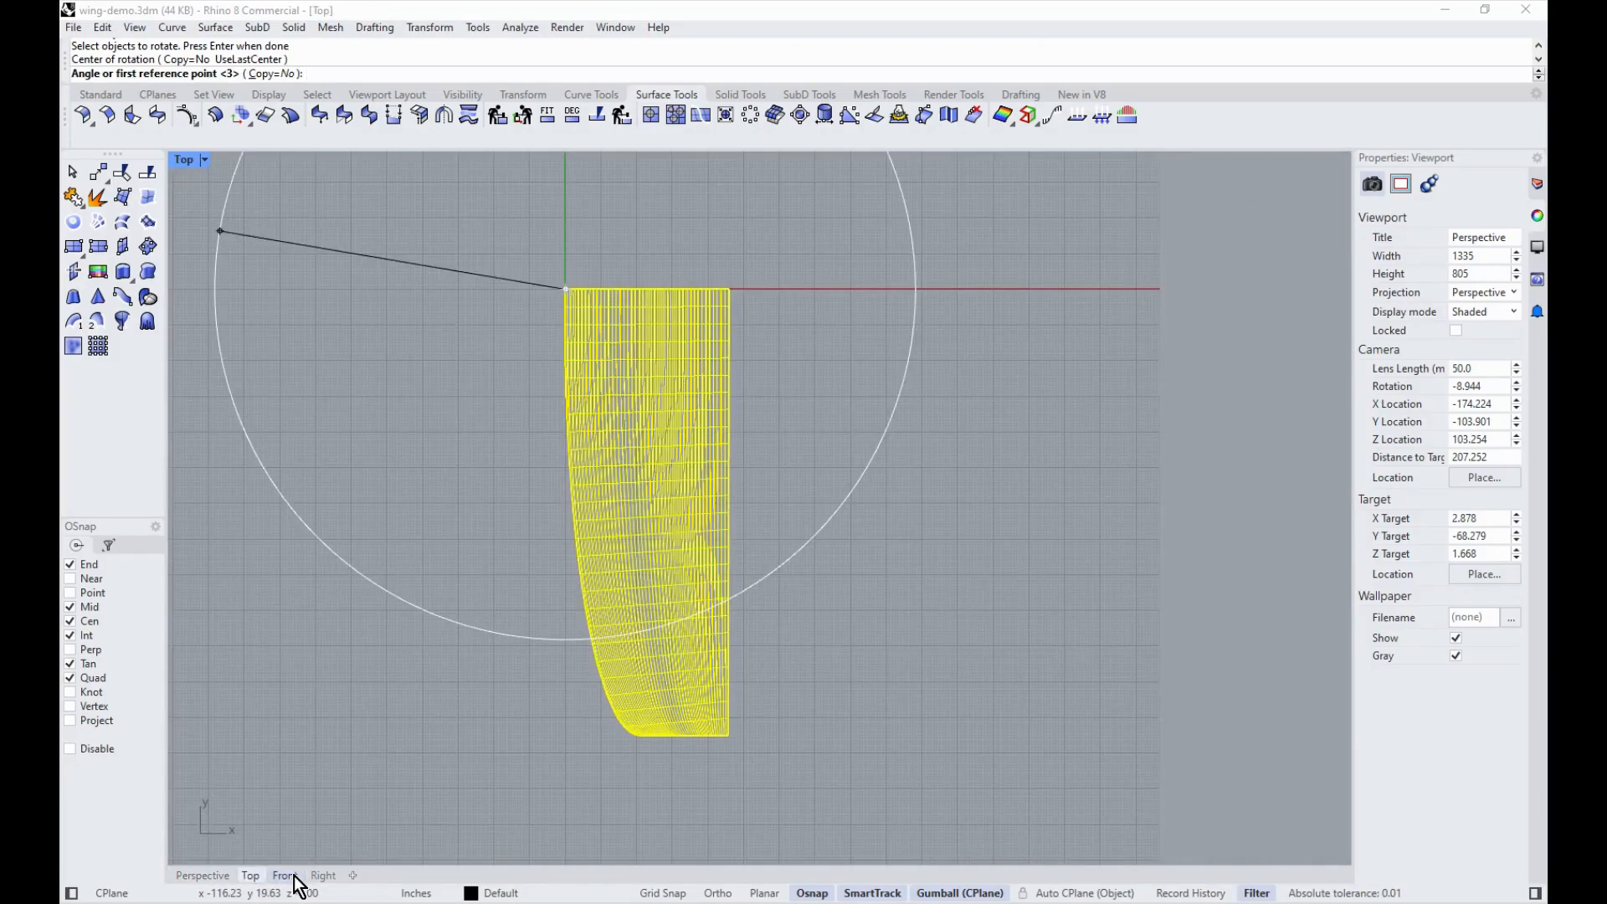
left_click(285, 875)
left_click(323, 875)
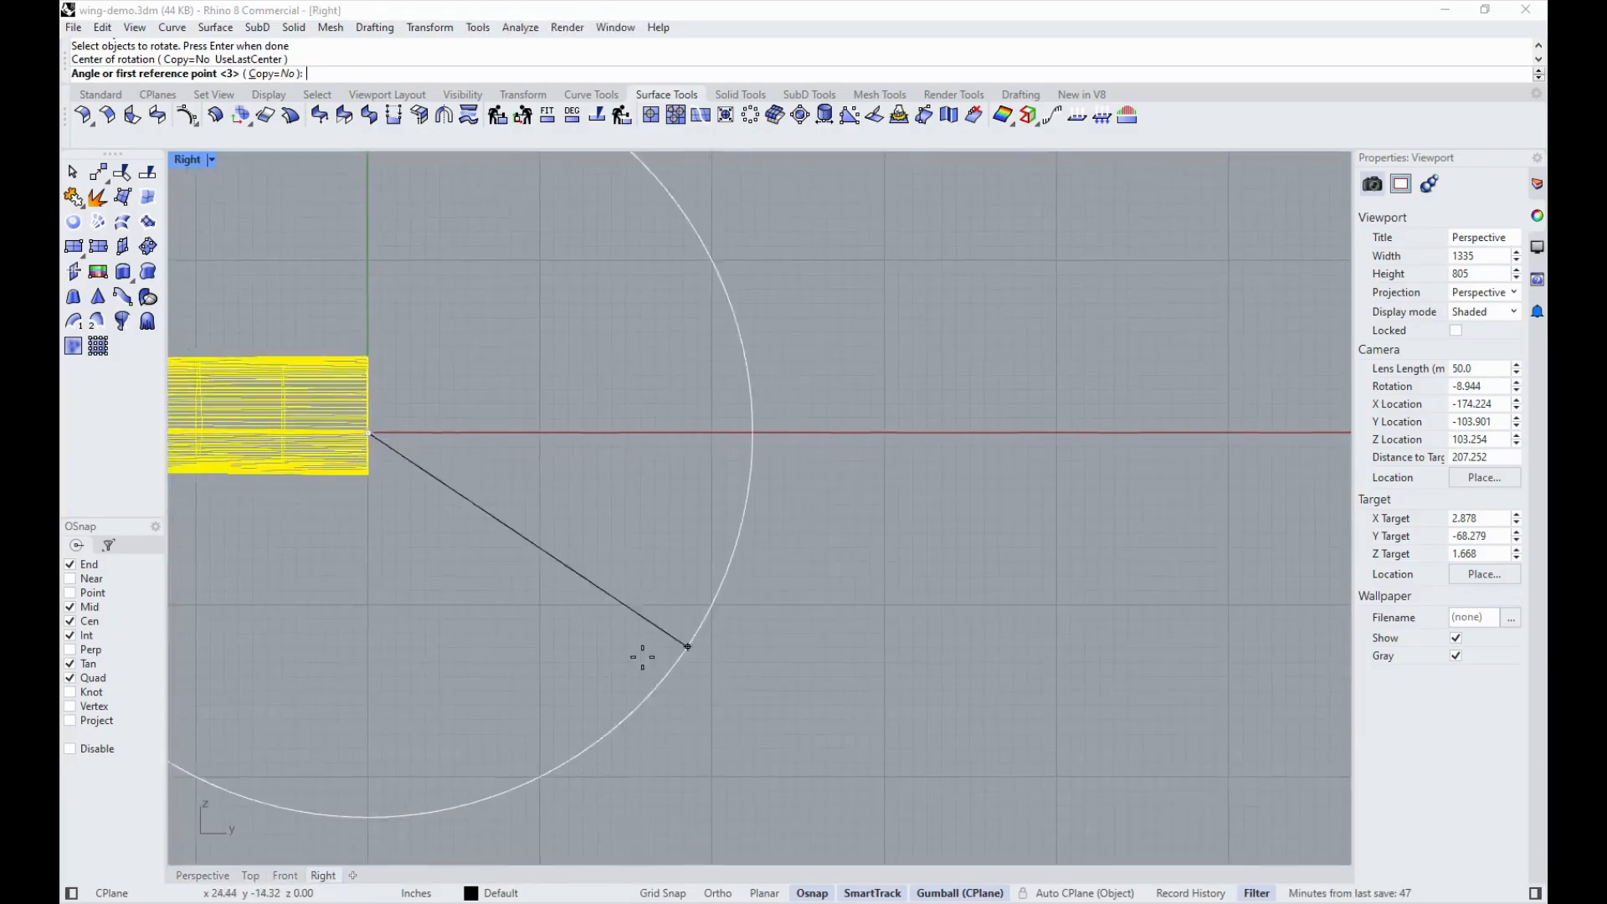
scroll(940, 591, "down", 6)
scroll(971, 611, "down", 1)
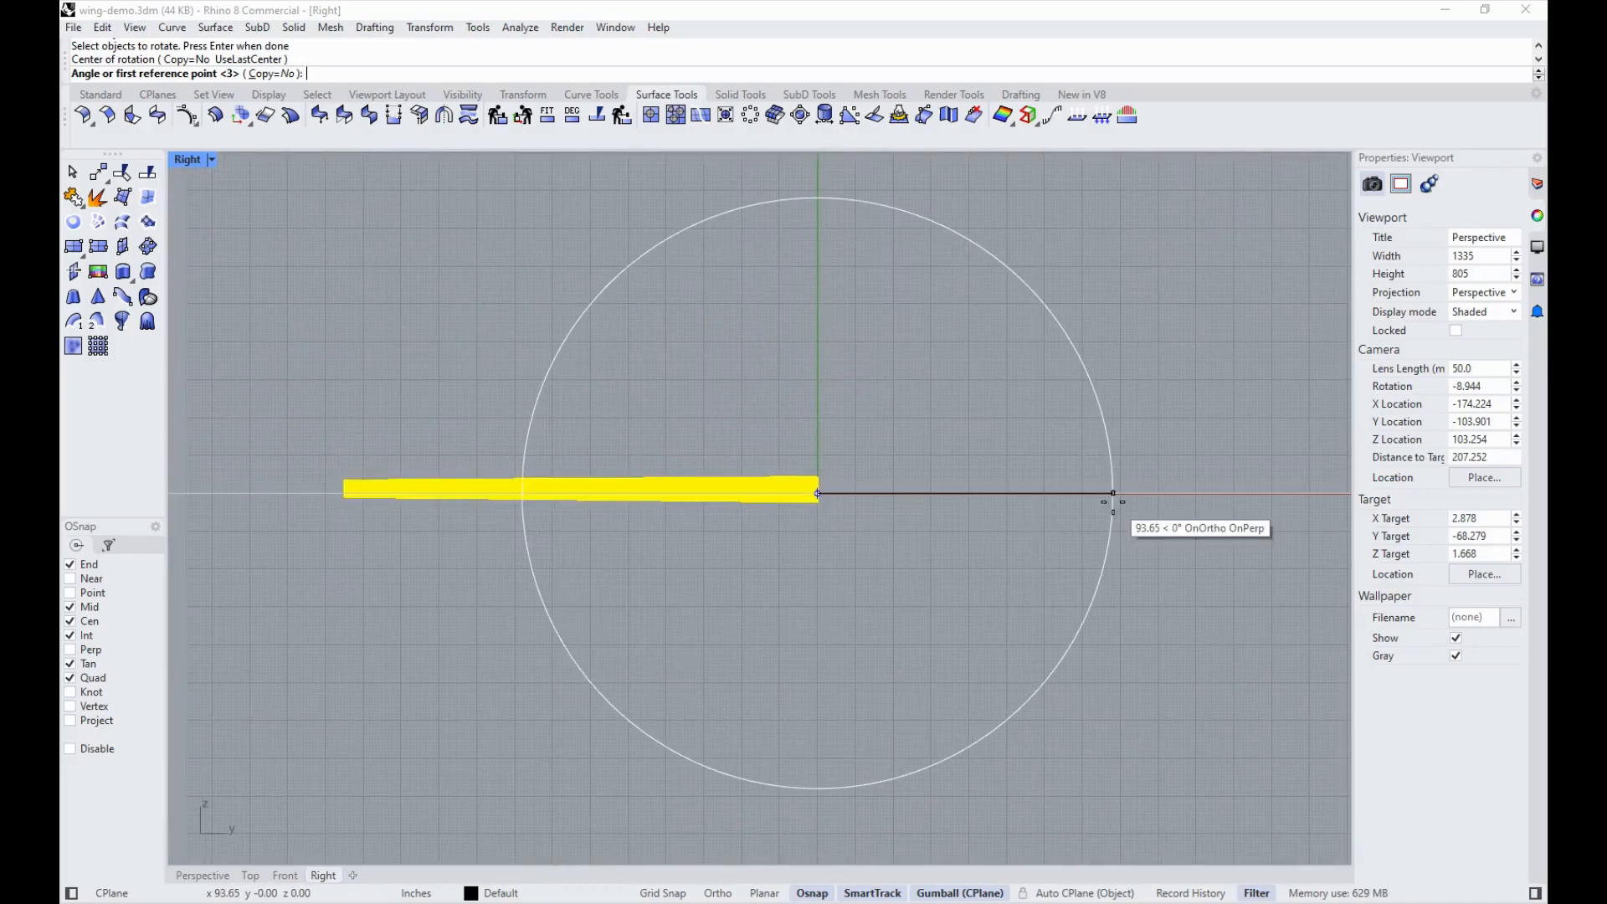
left_click(1113, 502)
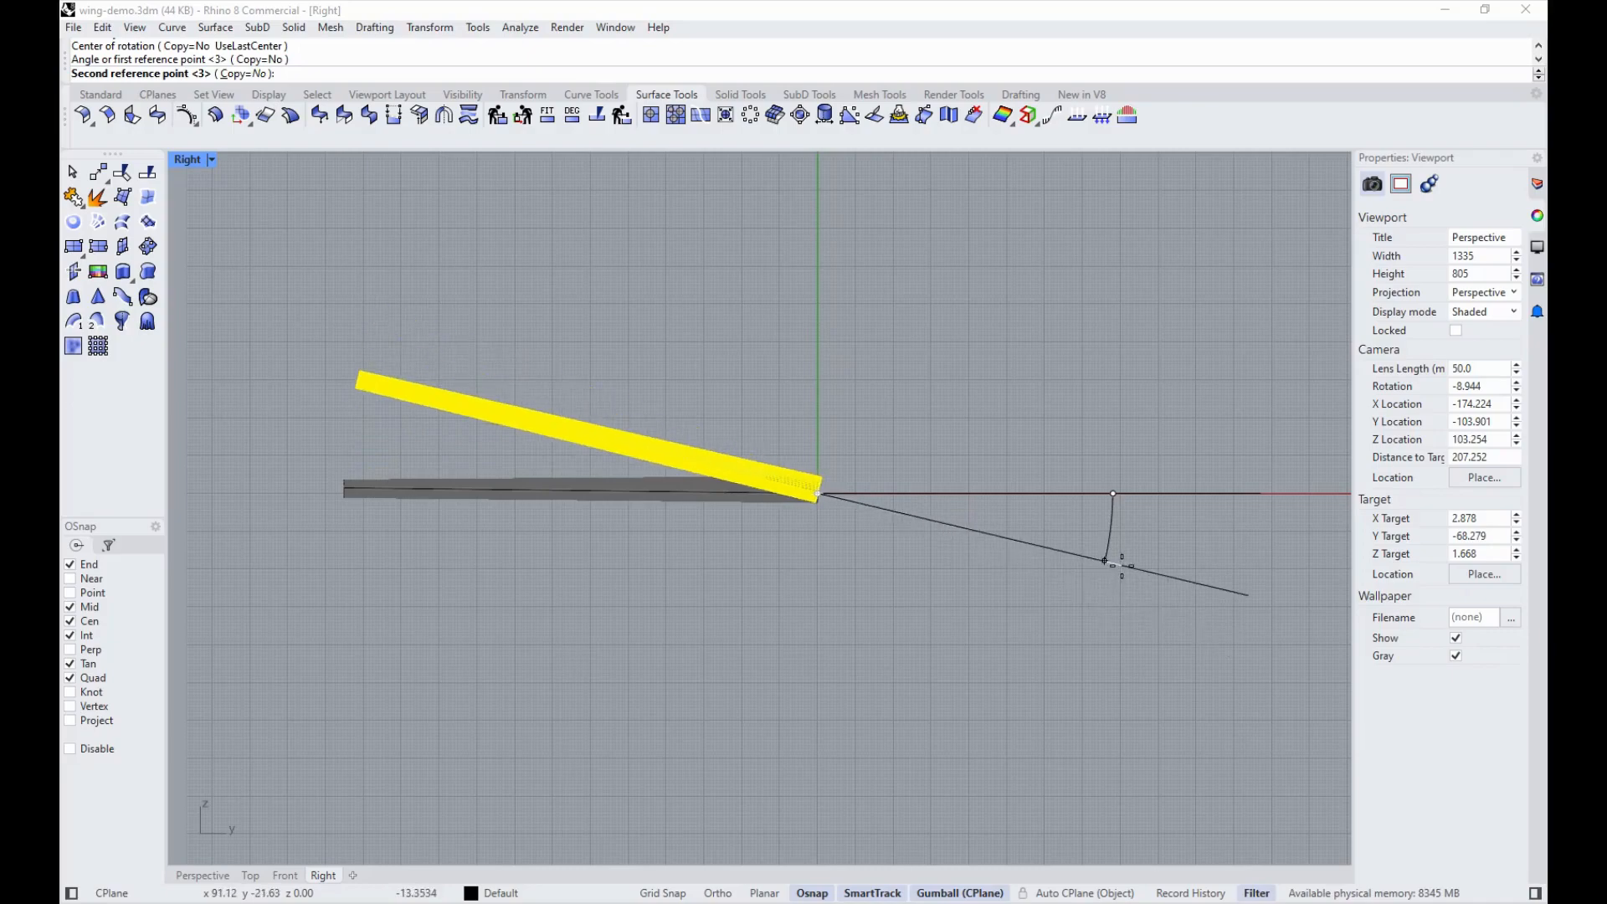
type("-3")
key("Return")
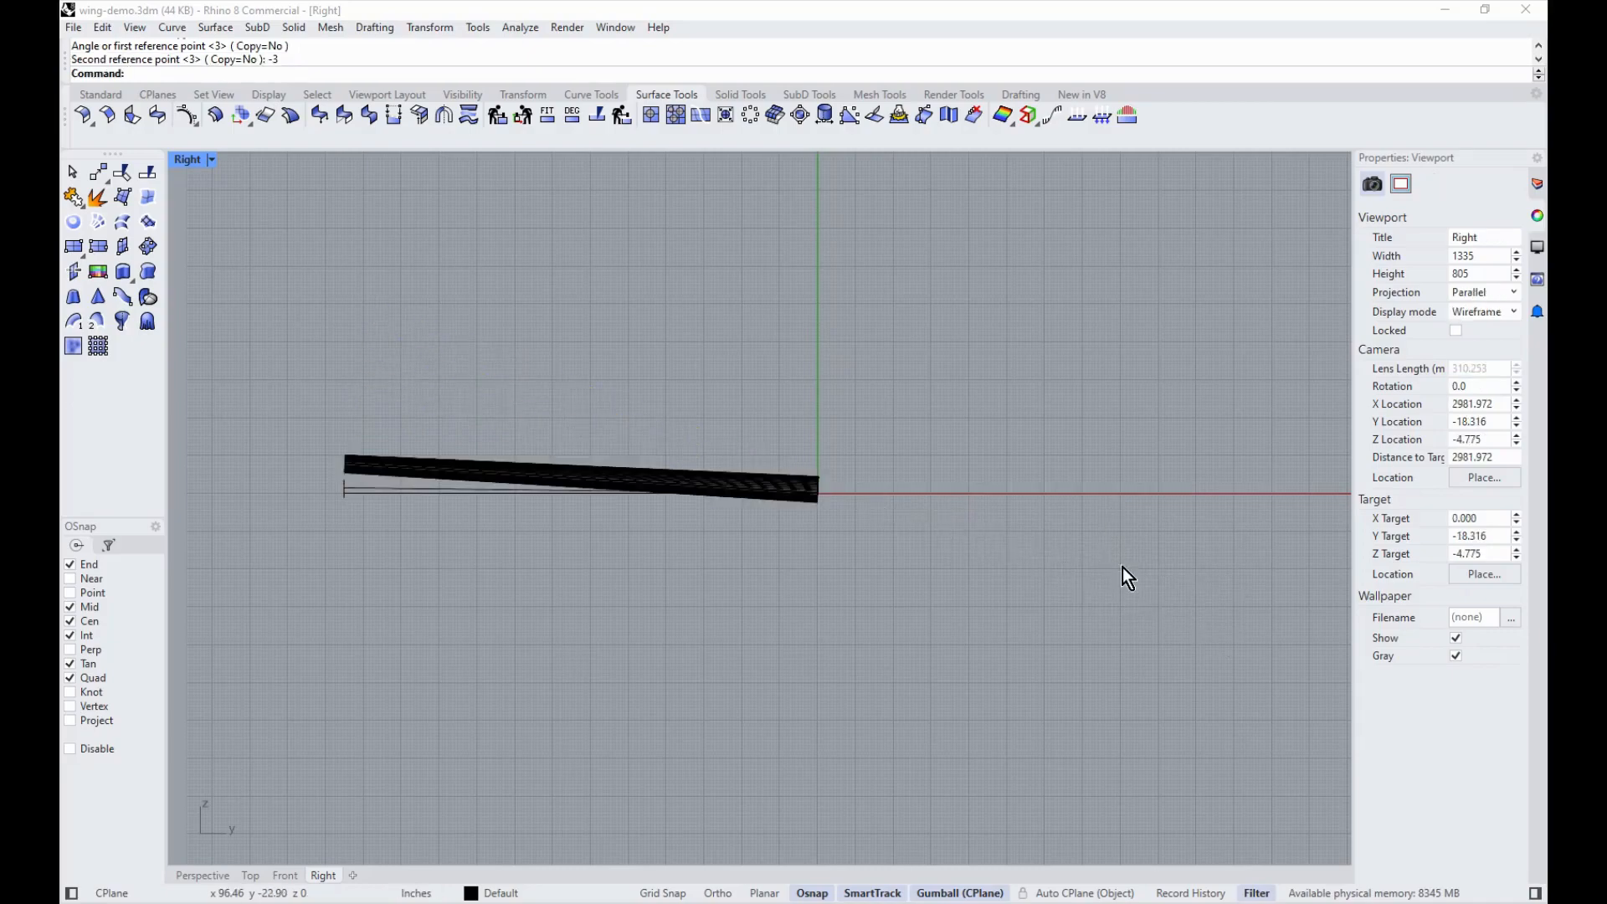
scroll(507, 680, "up", 11)
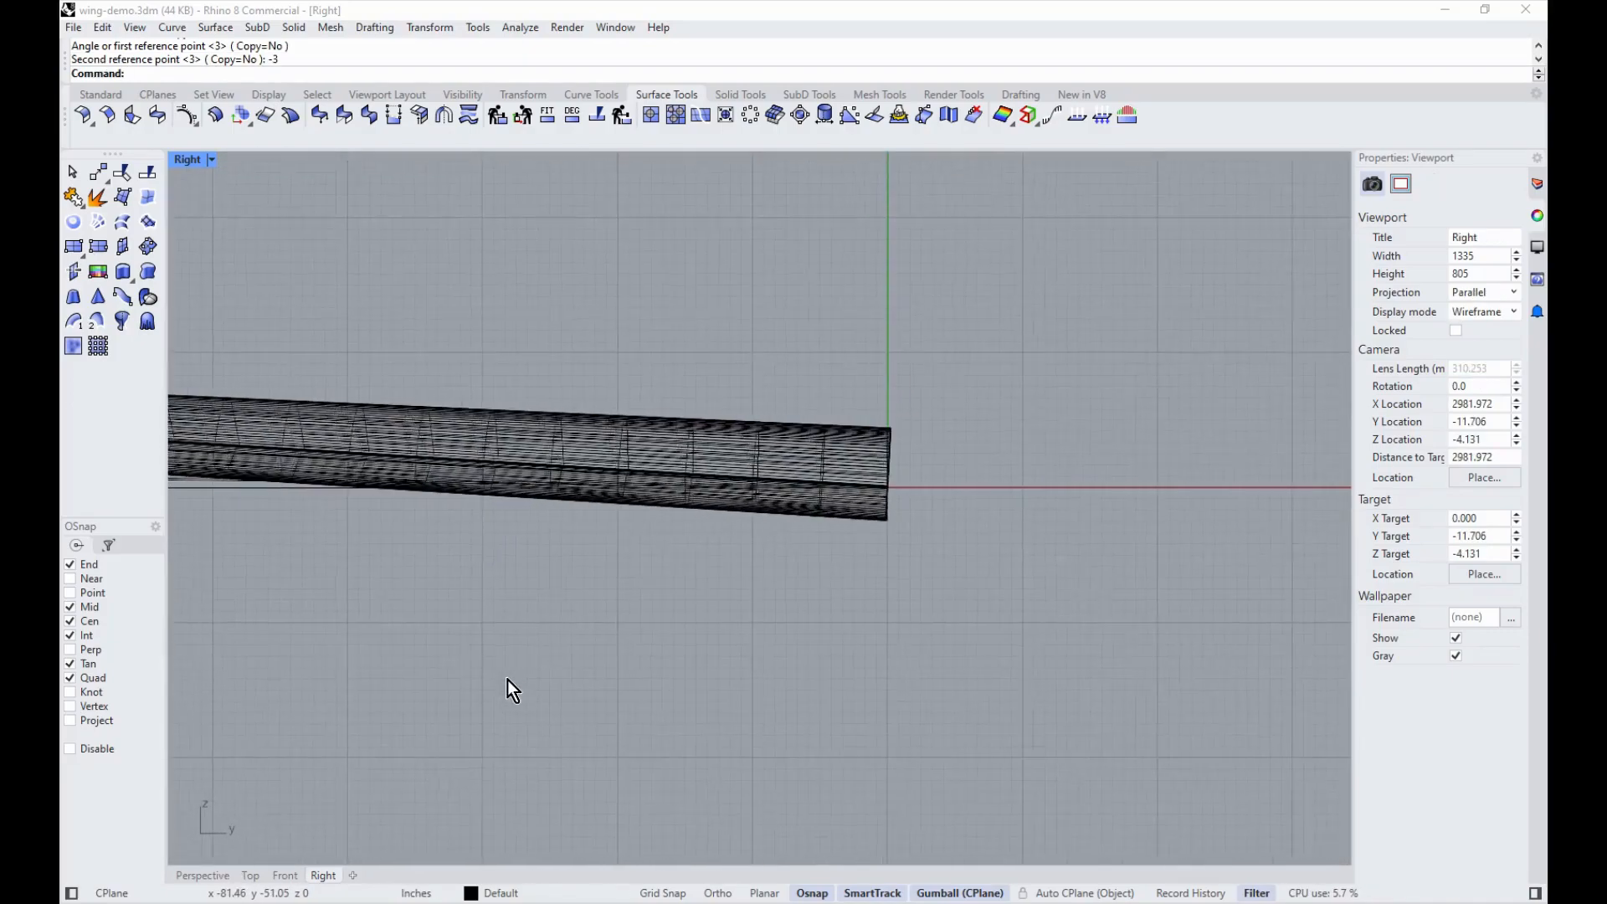
scroll(549, 643, "down", 10)
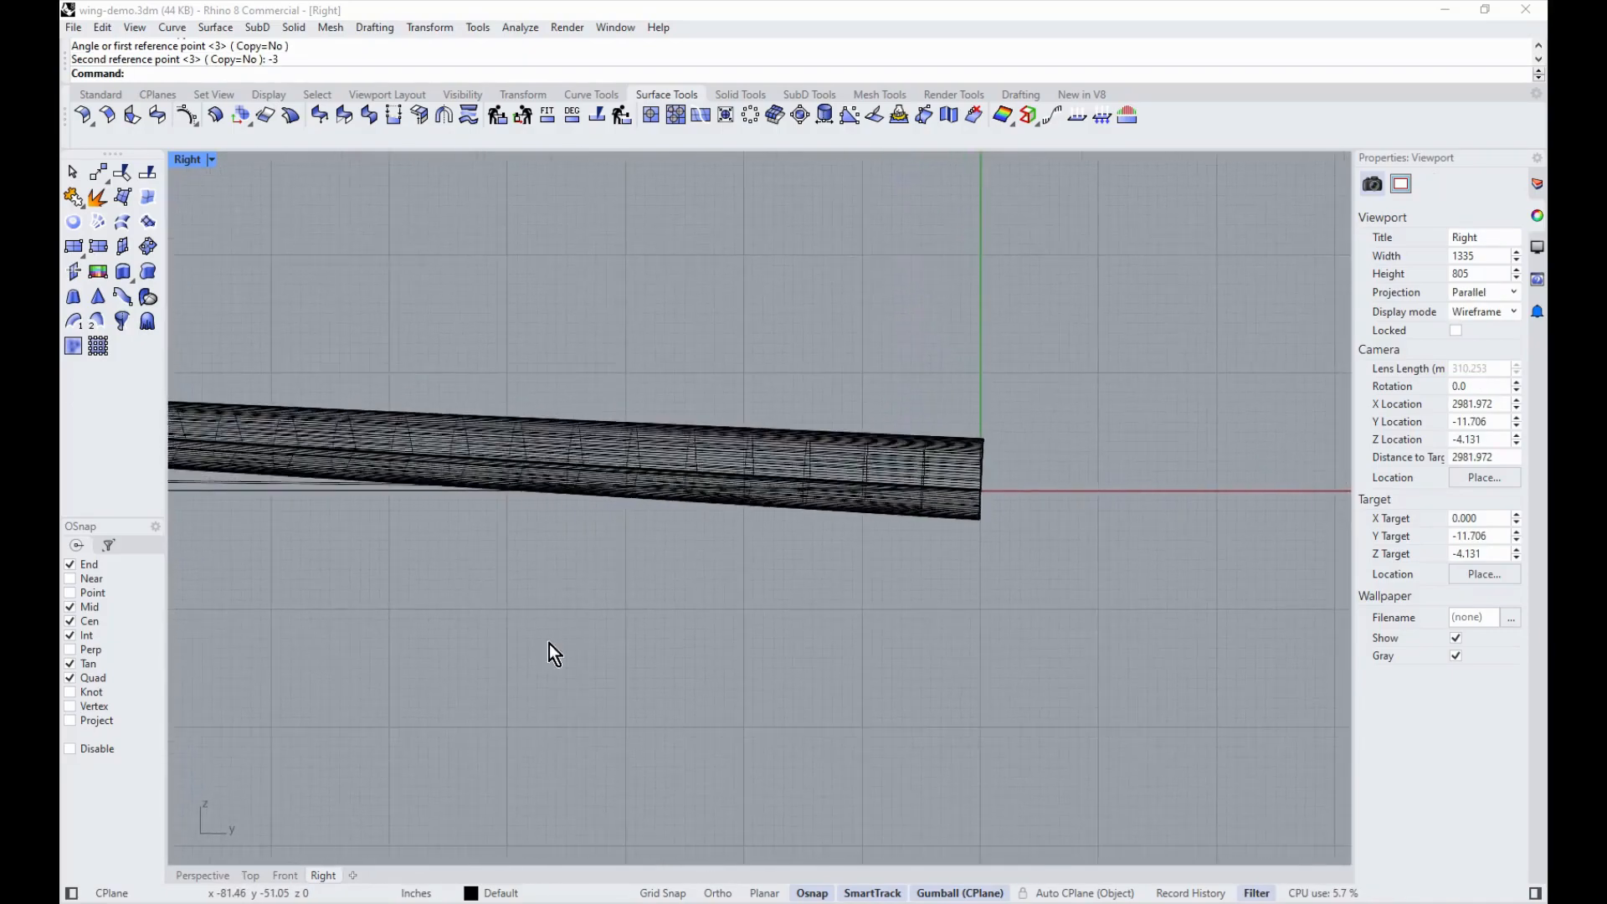
Step: Mirror the rotated wing across a plane along the X axis at the root, with Copy=Yes, to make the opposite half
left_click(201, 874)
right_click_drag(872, 574, 589, 707)
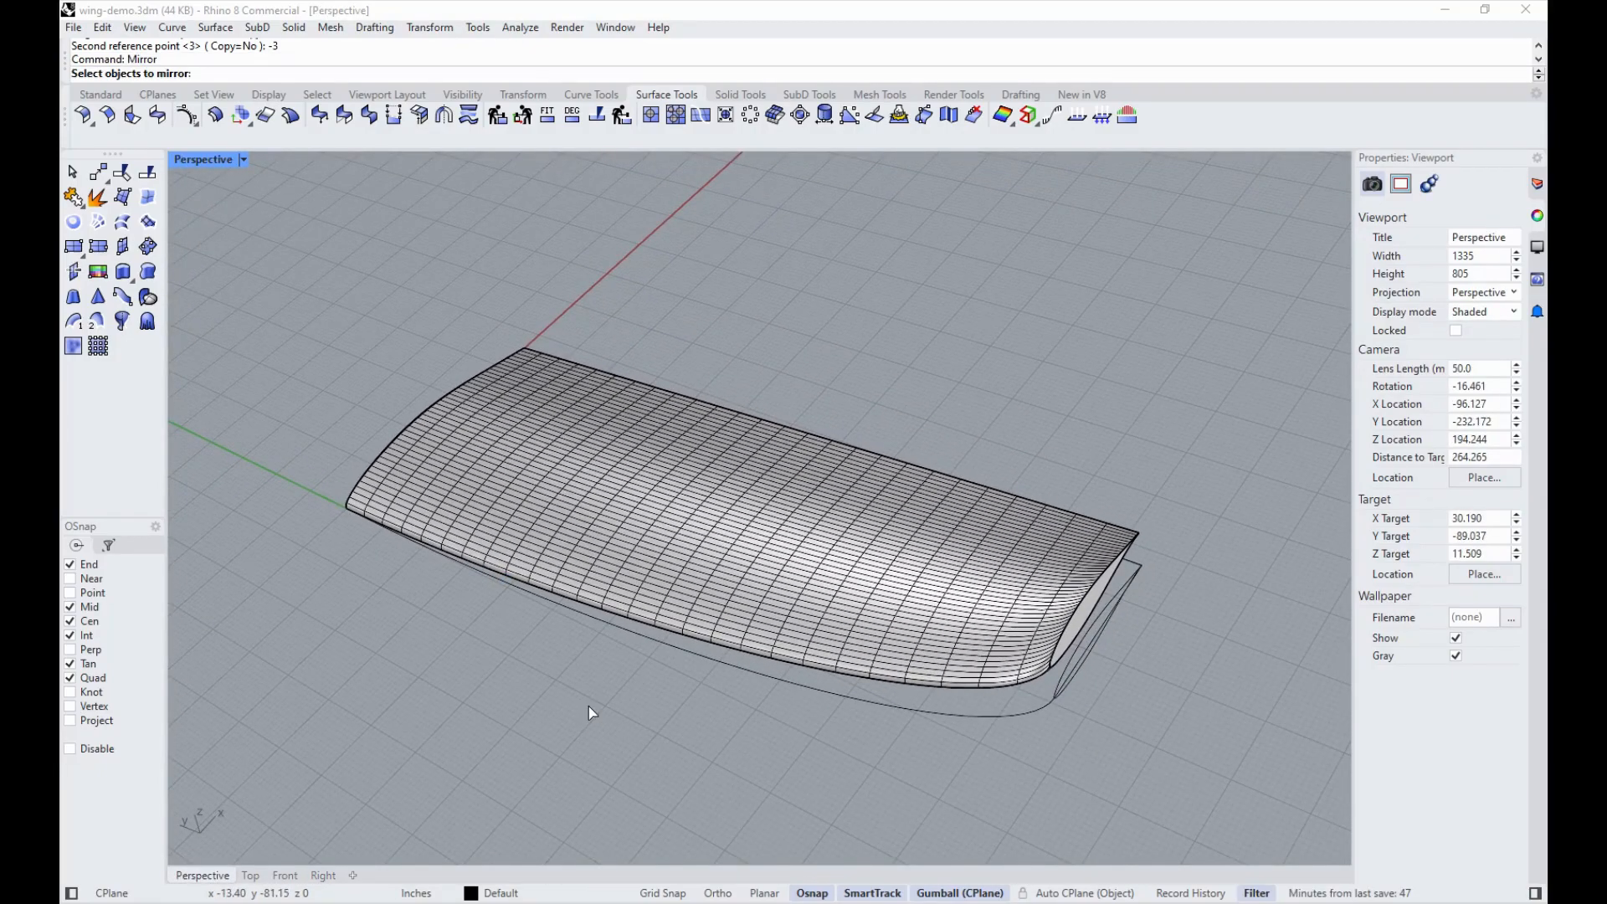
left_click(873, 564)
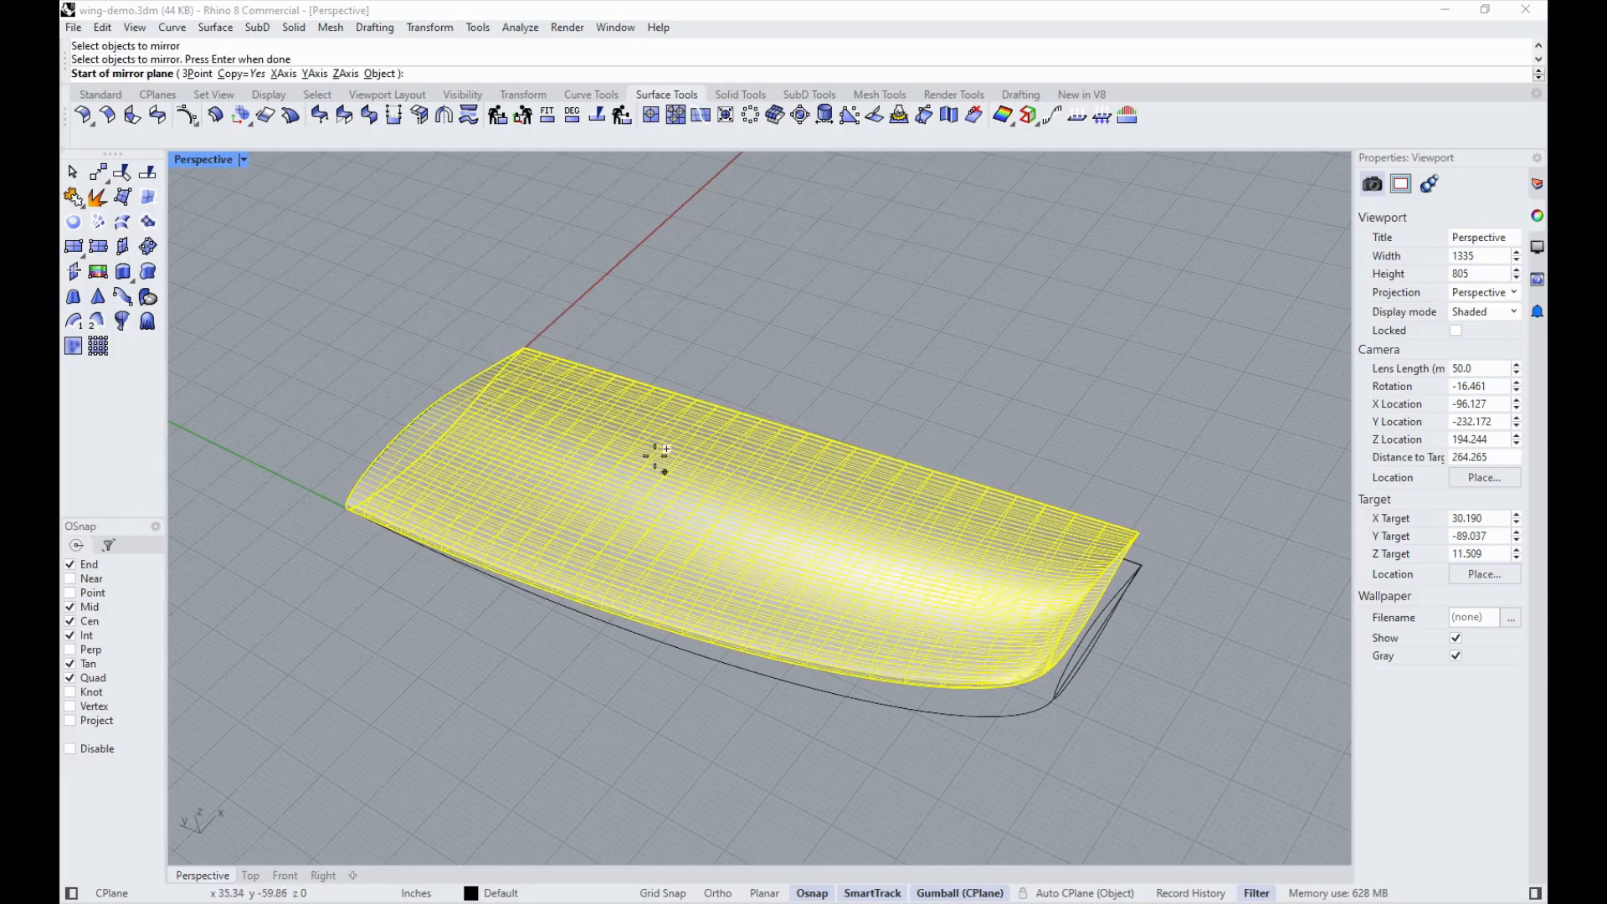
scroll(502, 329, "up", 5)
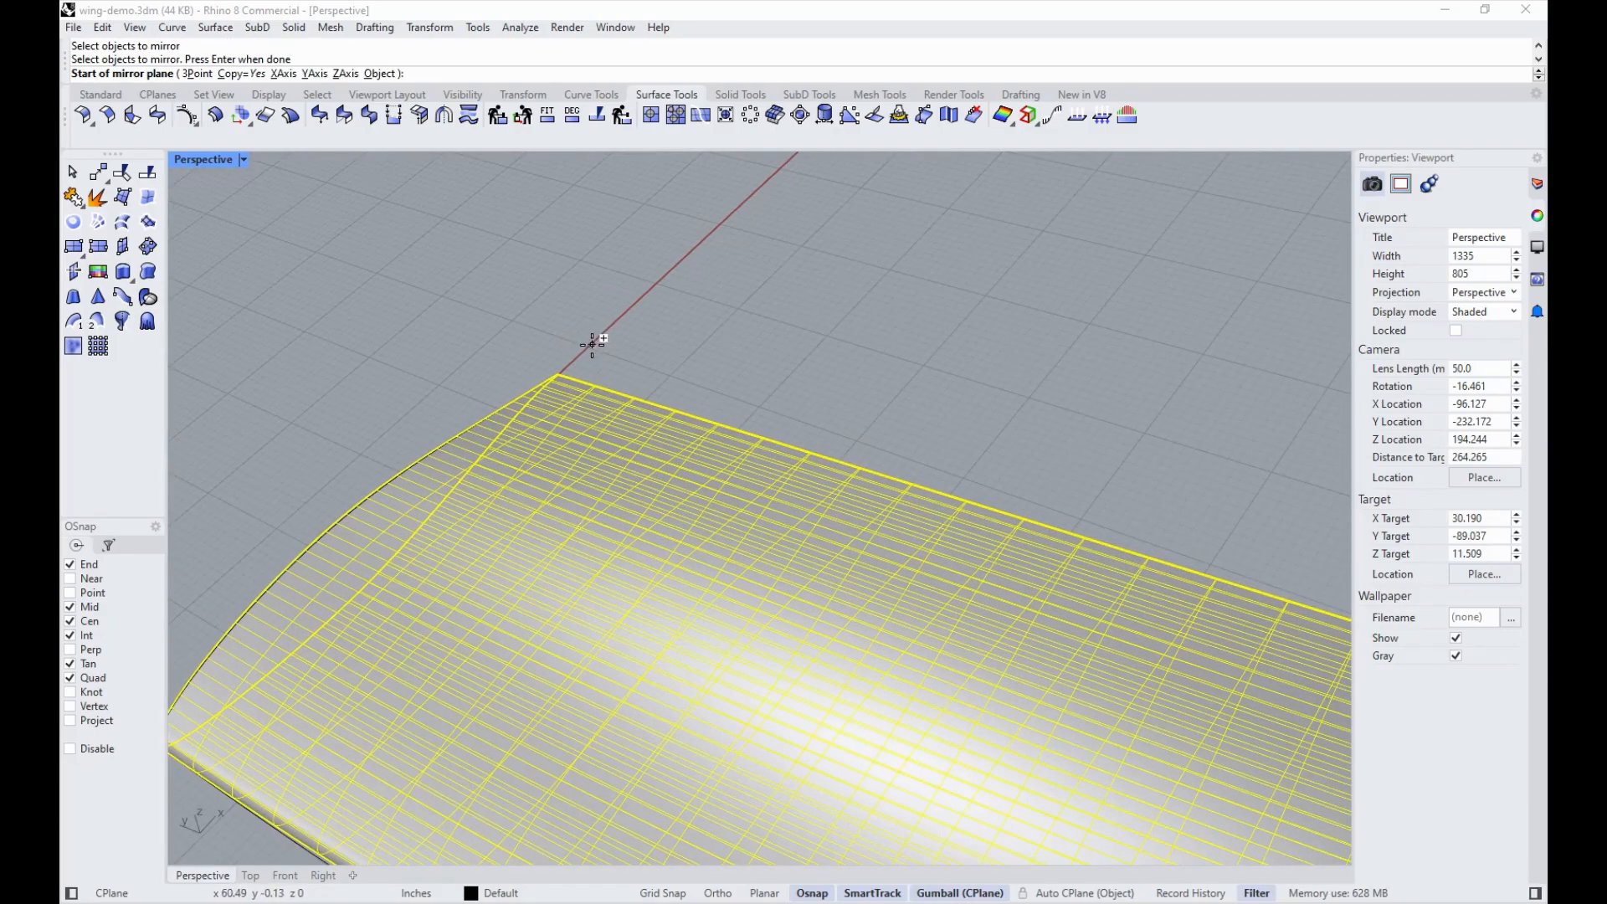
scroll(514, 406, "up", 4)
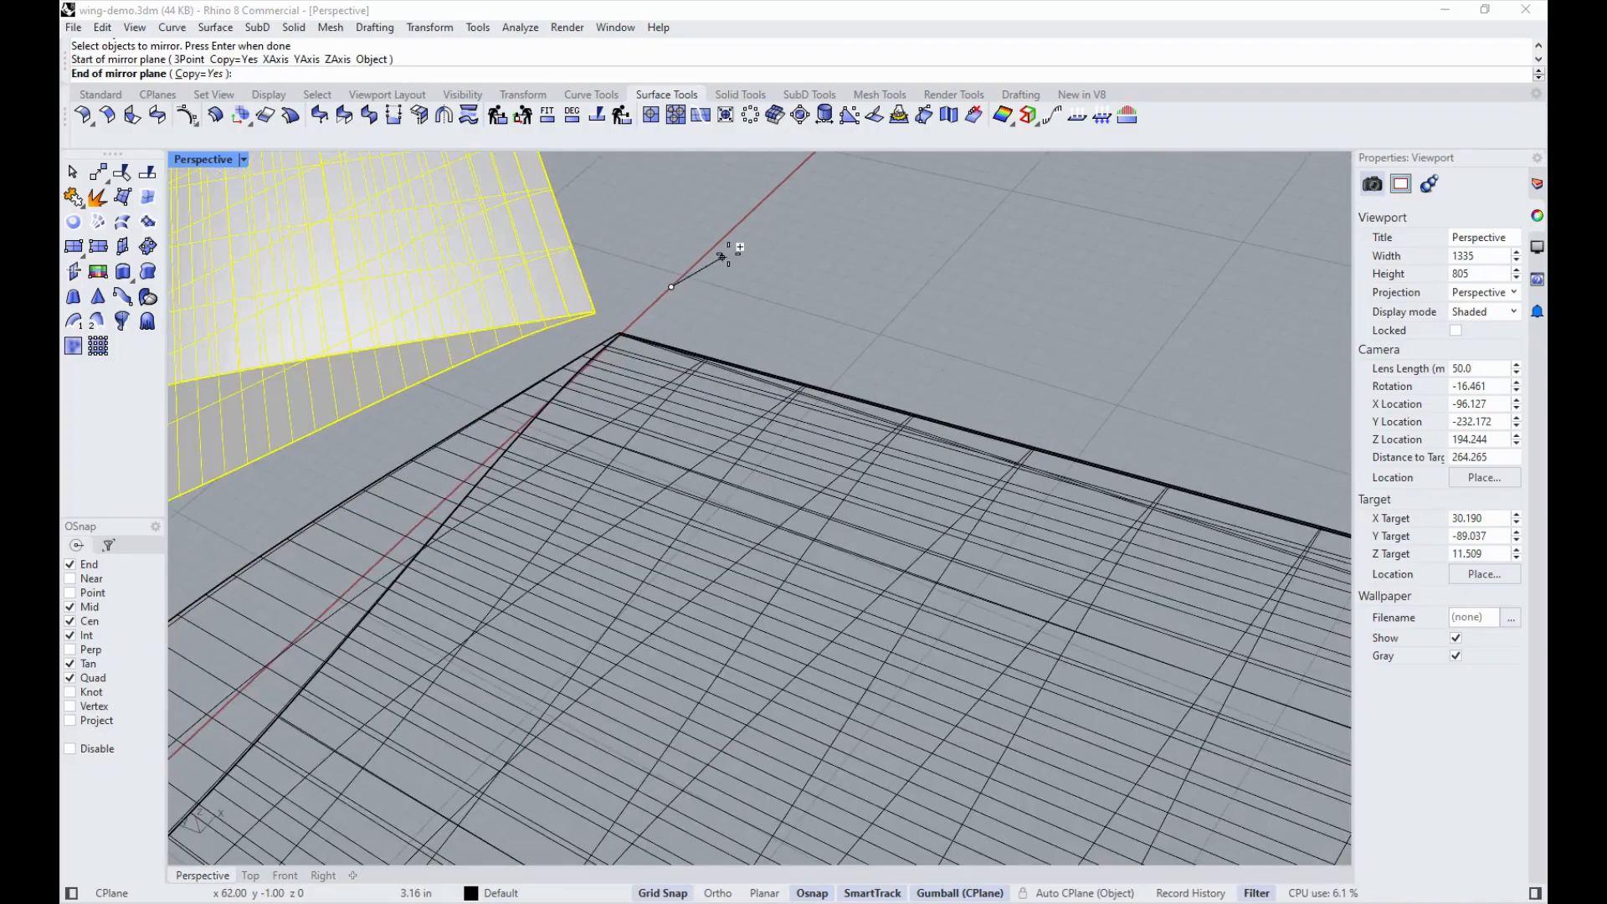
left_click(737, 236)
scroll(827, 324, "down", 10)
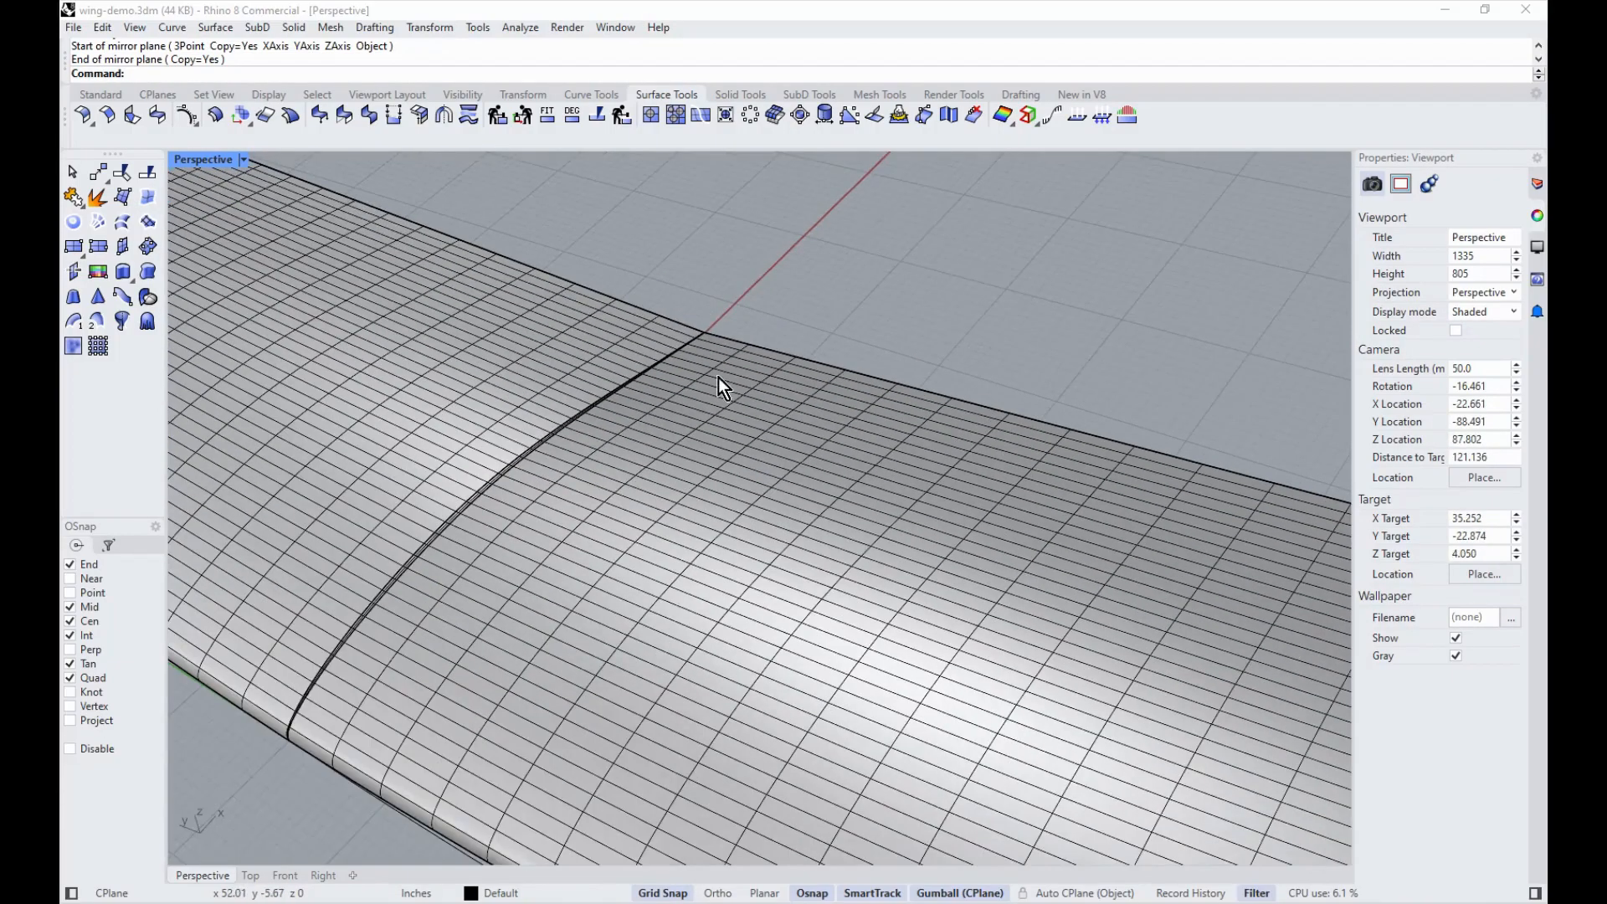
Step: Examine the full-span wing in perspective, including the dihedral, the center joint and the wing tip
right_click_drag(896, 548, 601, 416)
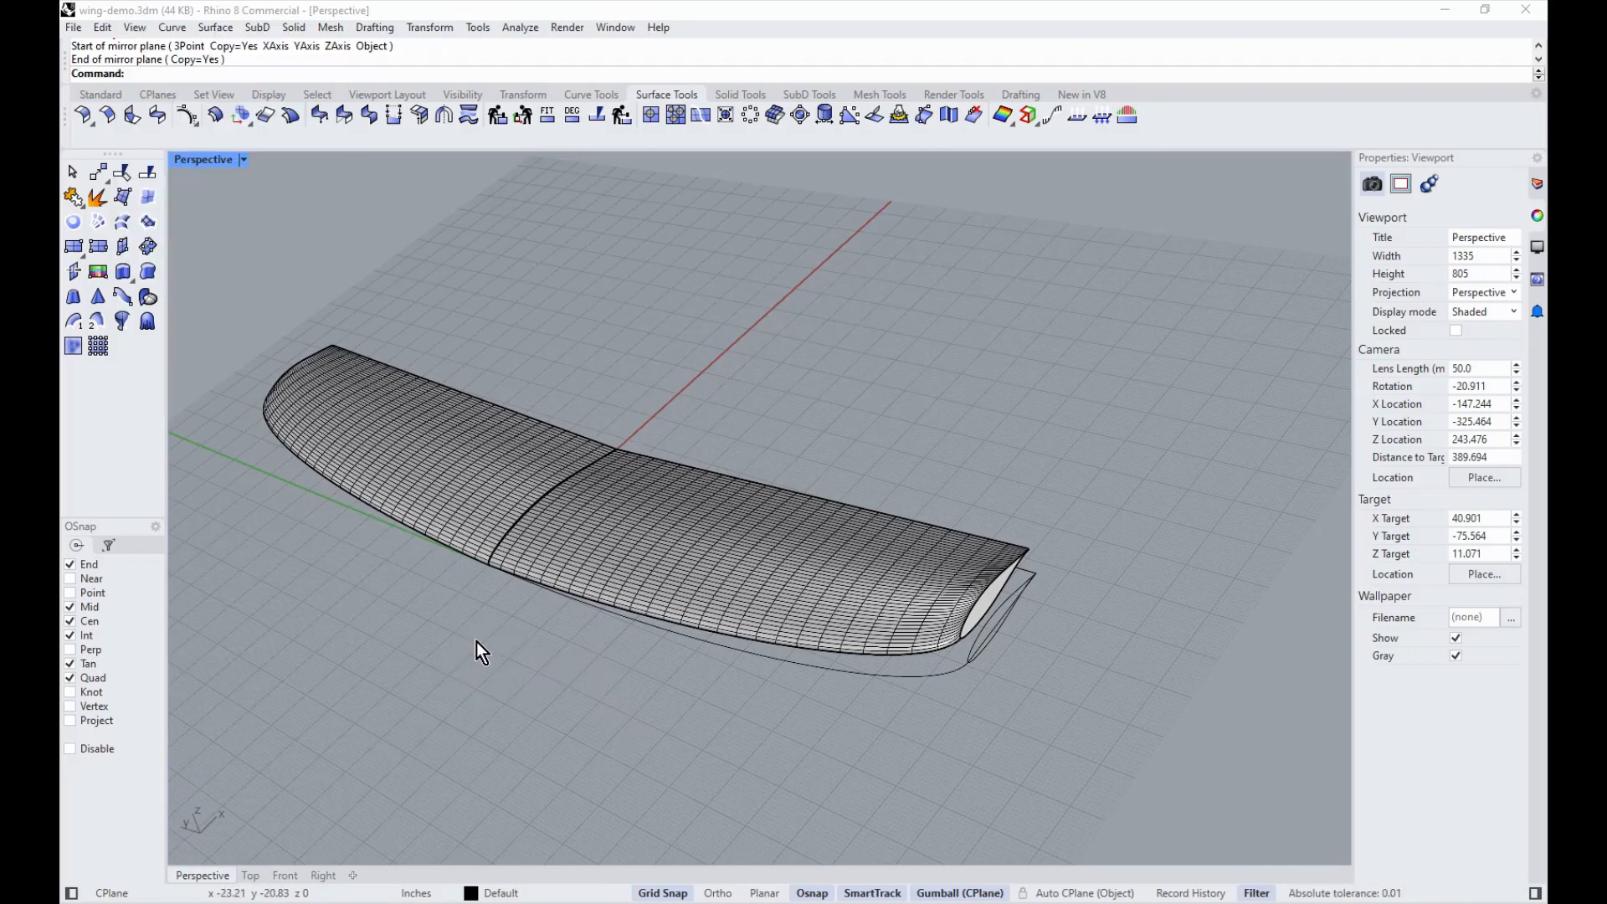
scroll(515, 564, "up", 10)
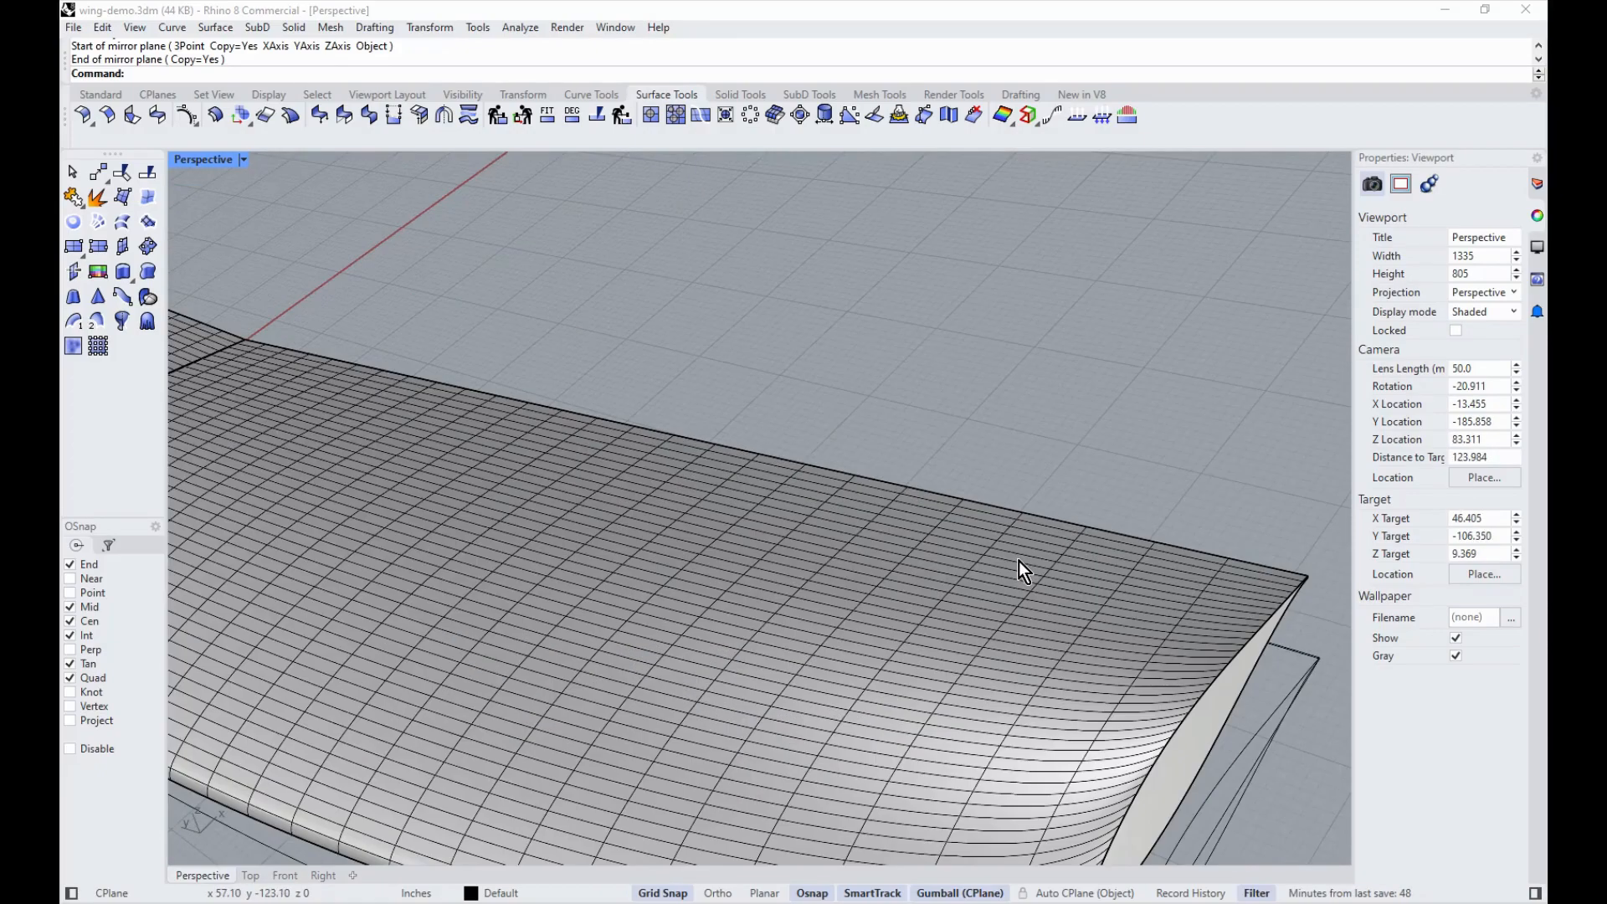
scroll(867, 531, "down", 10)
scroll(696, 475, "up", 2)
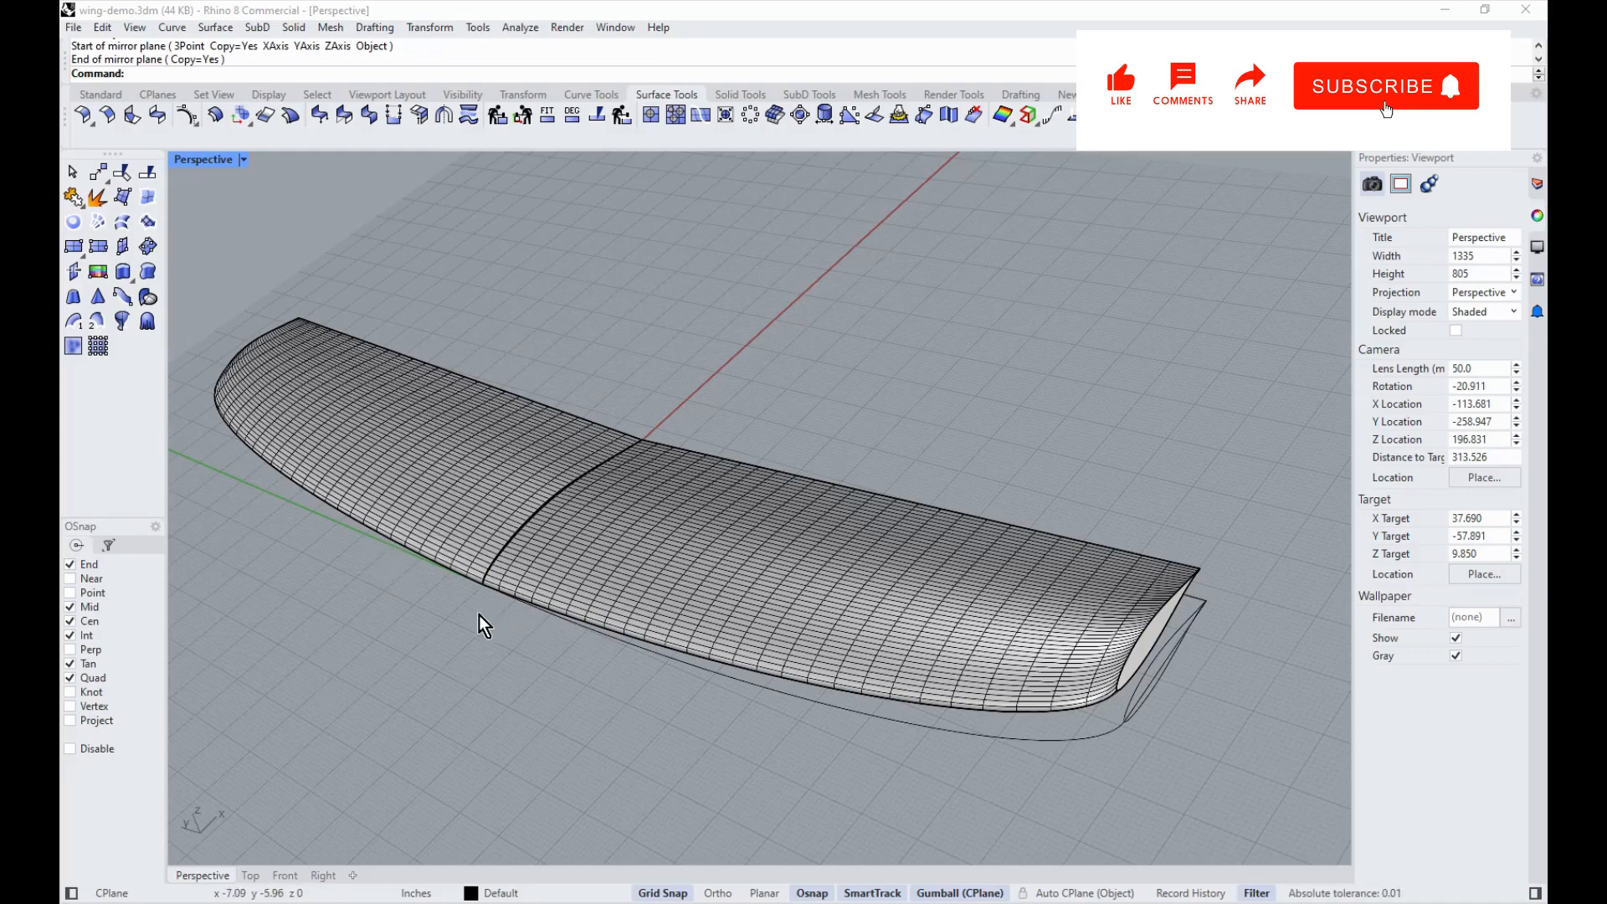
scroll(483, 626, "up", 2)
scroll(410, 551, "down", 4)
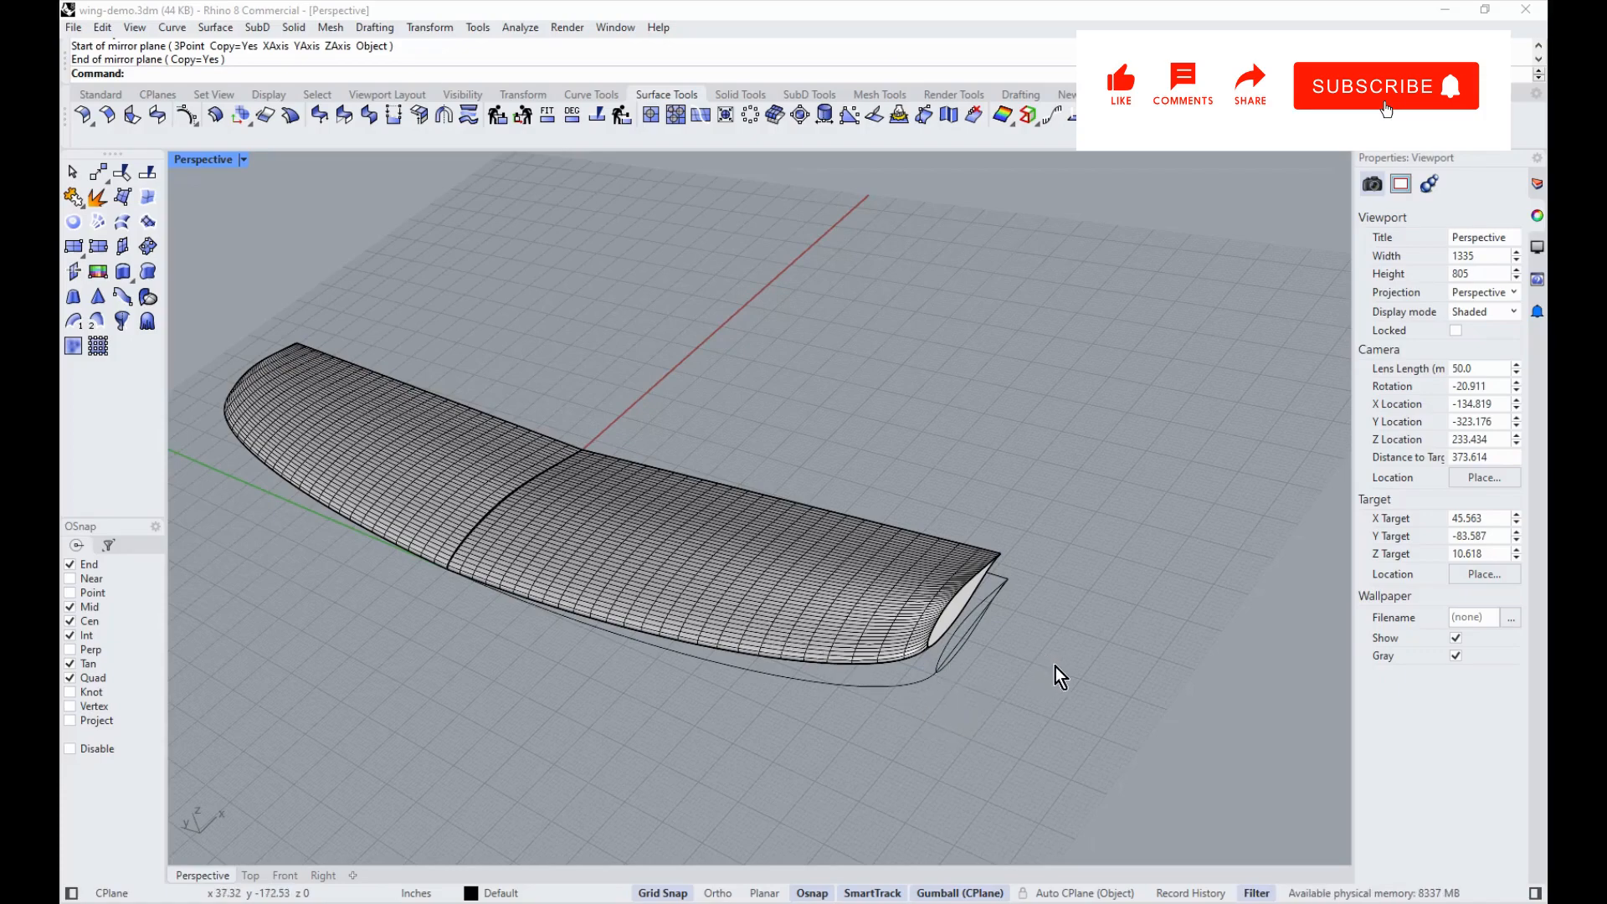
scroll(1060, 687, "up", 2)
scroll(1047, 675, "down", 4)
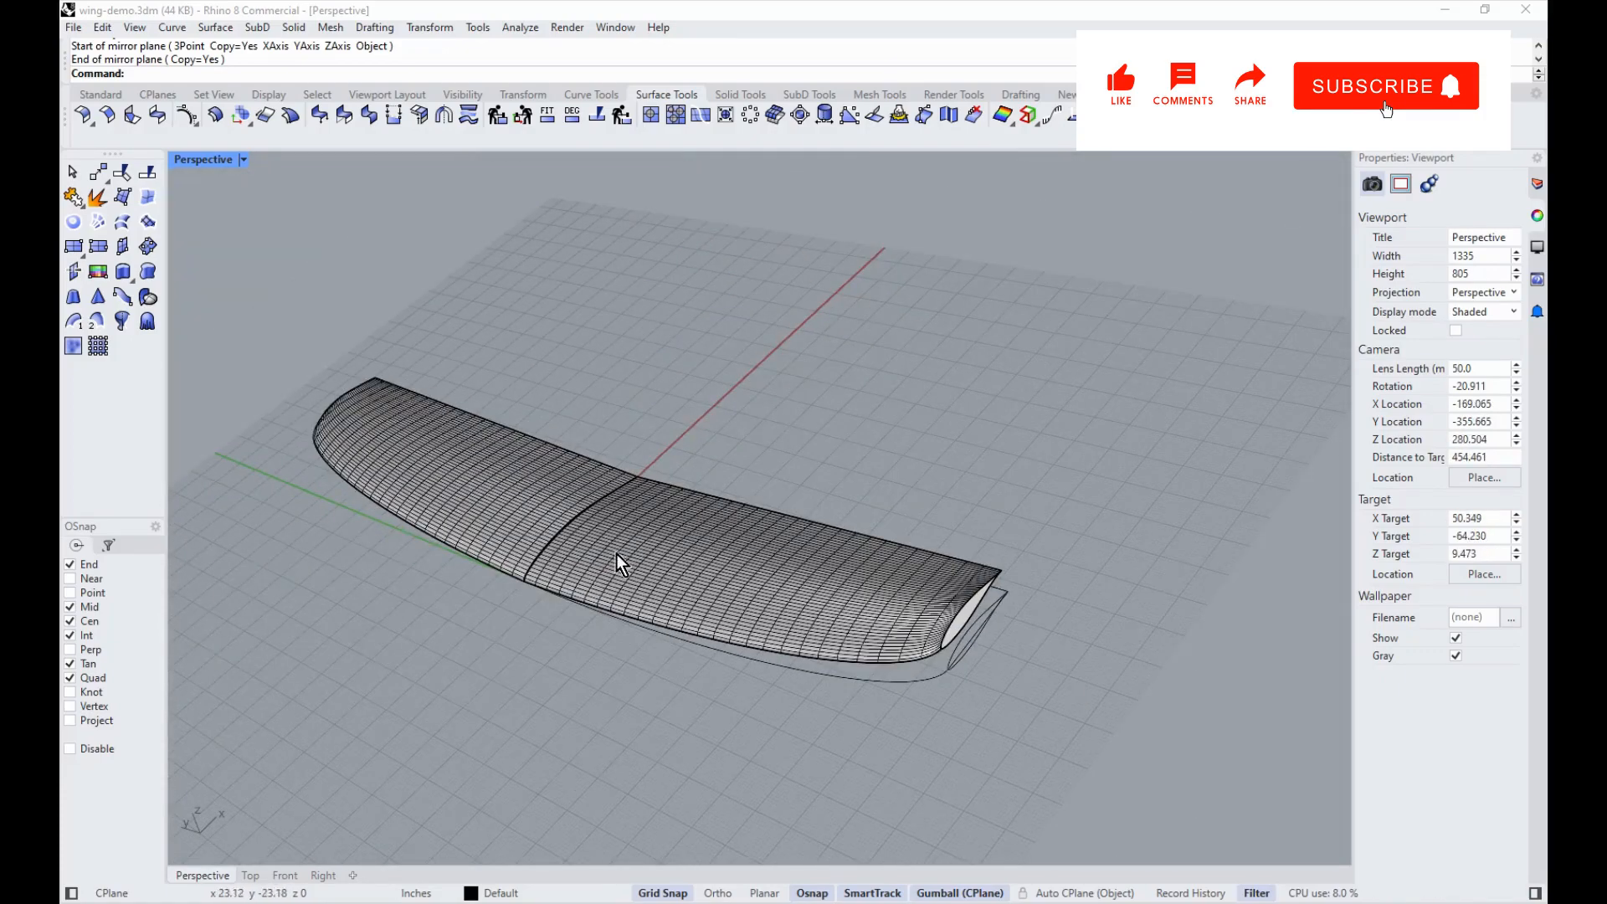
scroll(687, 565, "up", 3)
scroll(620, 573, "down", 2)
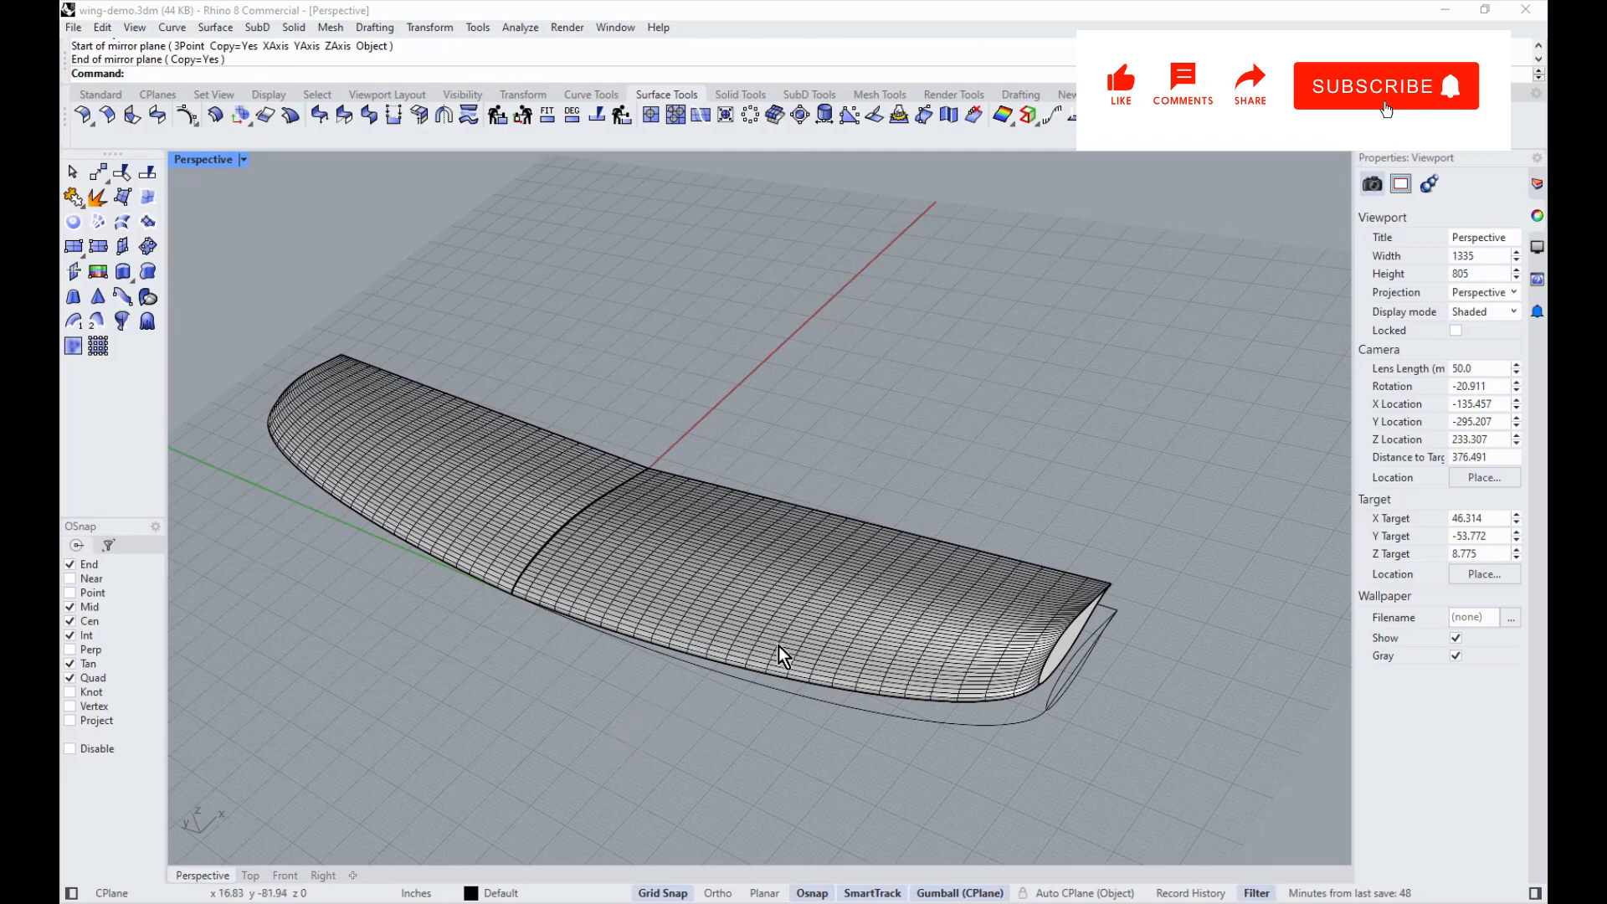
mouse_move(751, 744)
right_mouse_down()
mouse_move(723, 742)
mouse_move(760, 750)
mouse_move(775, 691)
mouse_move(749, 693)
mouse_move(802, 695)
mouse_move(779, 701)
mouse_move(798, 673)
mouse_move(797, 621)
mouse_move(771, 665)
mouse_move(822, 651)
mouse_move(817, 629)
mouse_move(655, 530)
mouse_move(708, 509)
mouse_move(711, 640)
mouse_move(690, 680)
mouse_move(724, 688)
mouse_move(758, 621)
mouse_move(790, 661)
right_mouse_up()
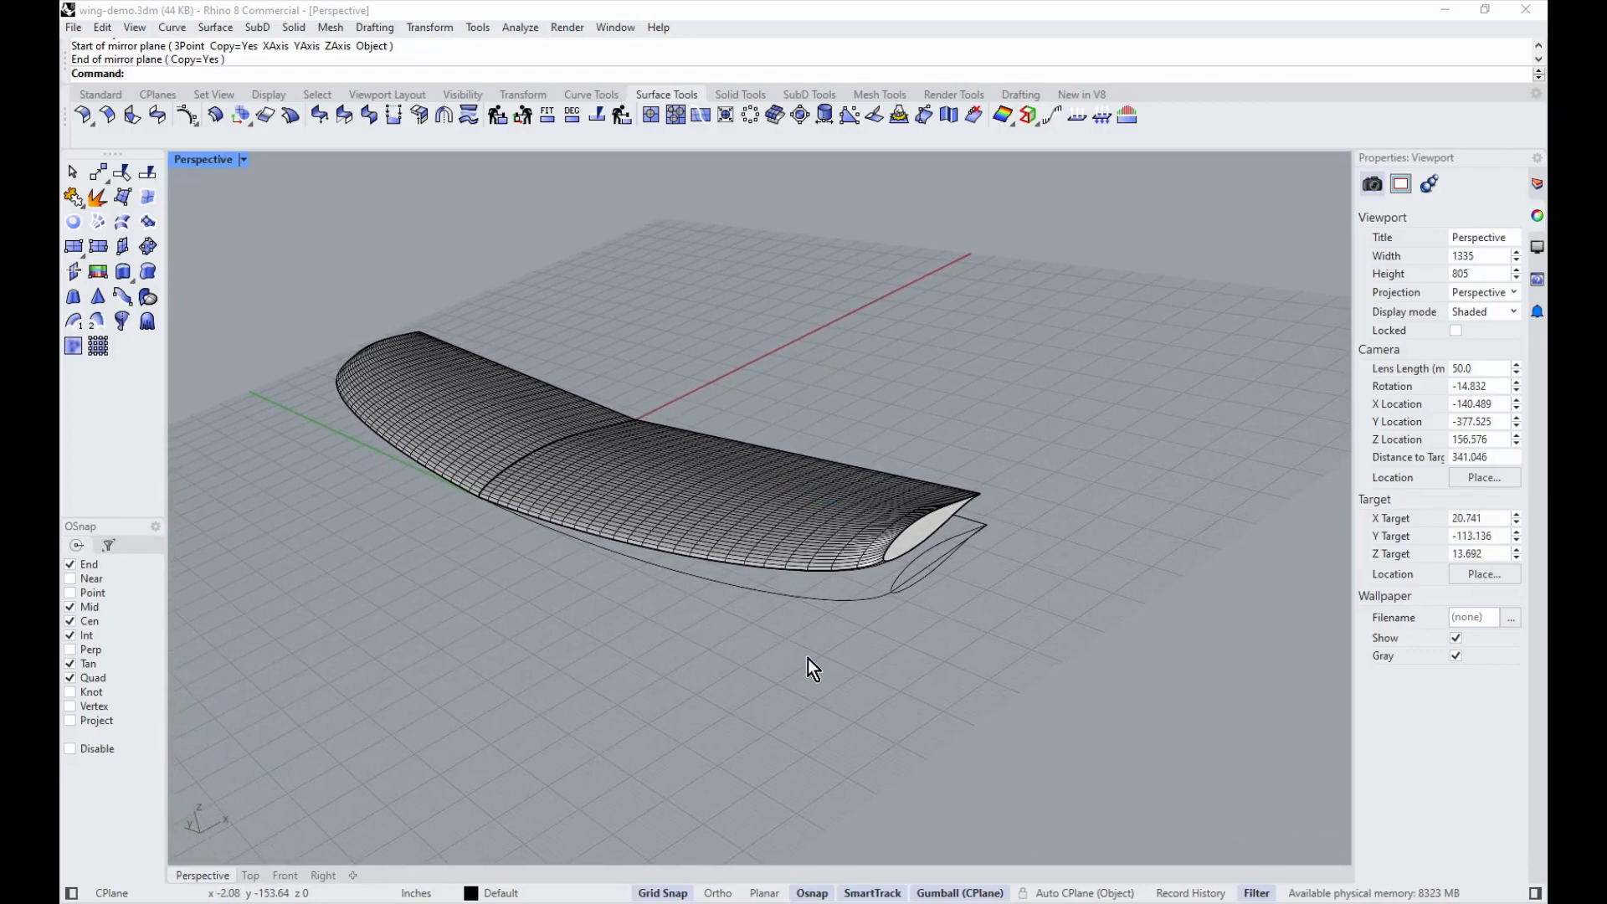